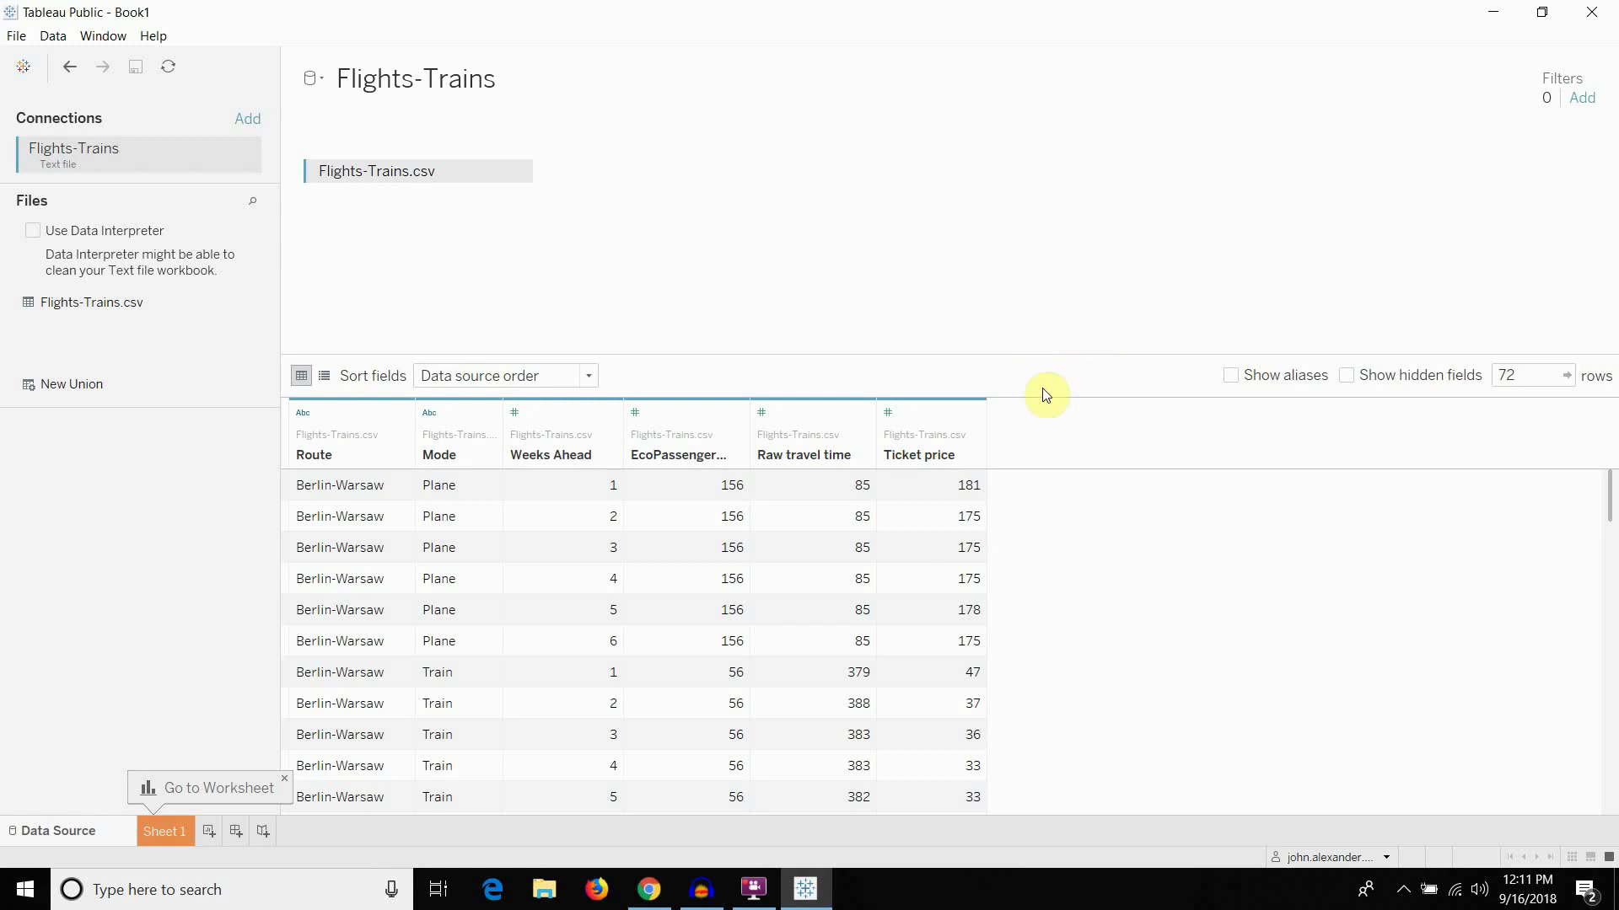
# Switch to Chrome and examine the DW trains-versus-planes article with its price, travel-time and emissions charts, plus the travel-cost repository on GitHub
pyautogui.click(648, 889)
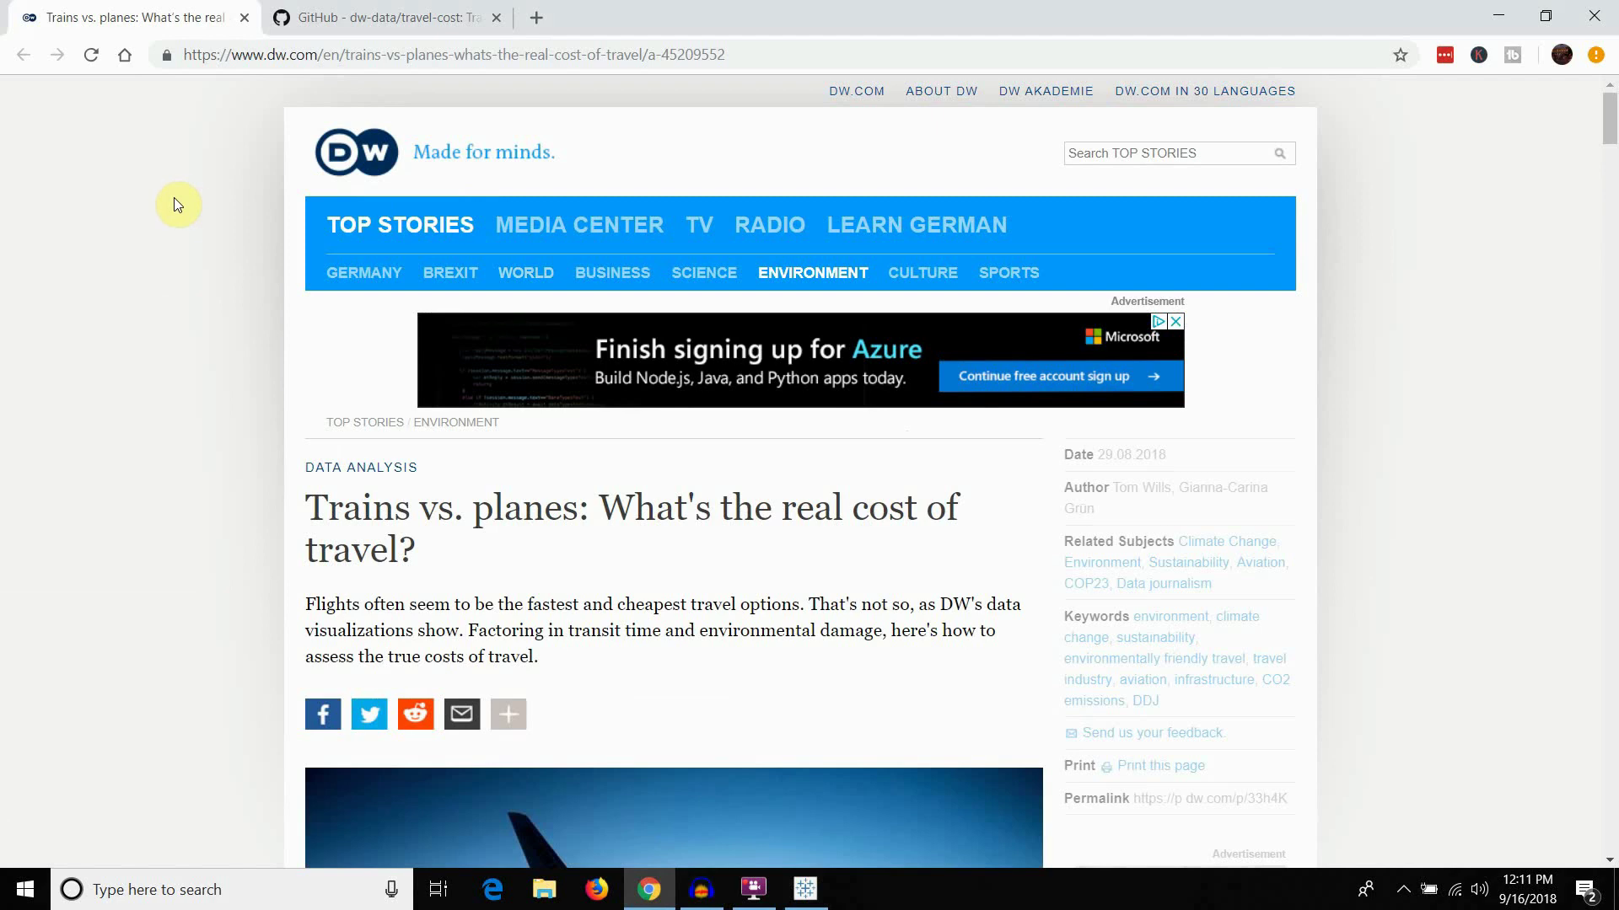
pyautogui.scroll(-3, 174, 211)
pyautogui.scroll(-3, 129, 224)
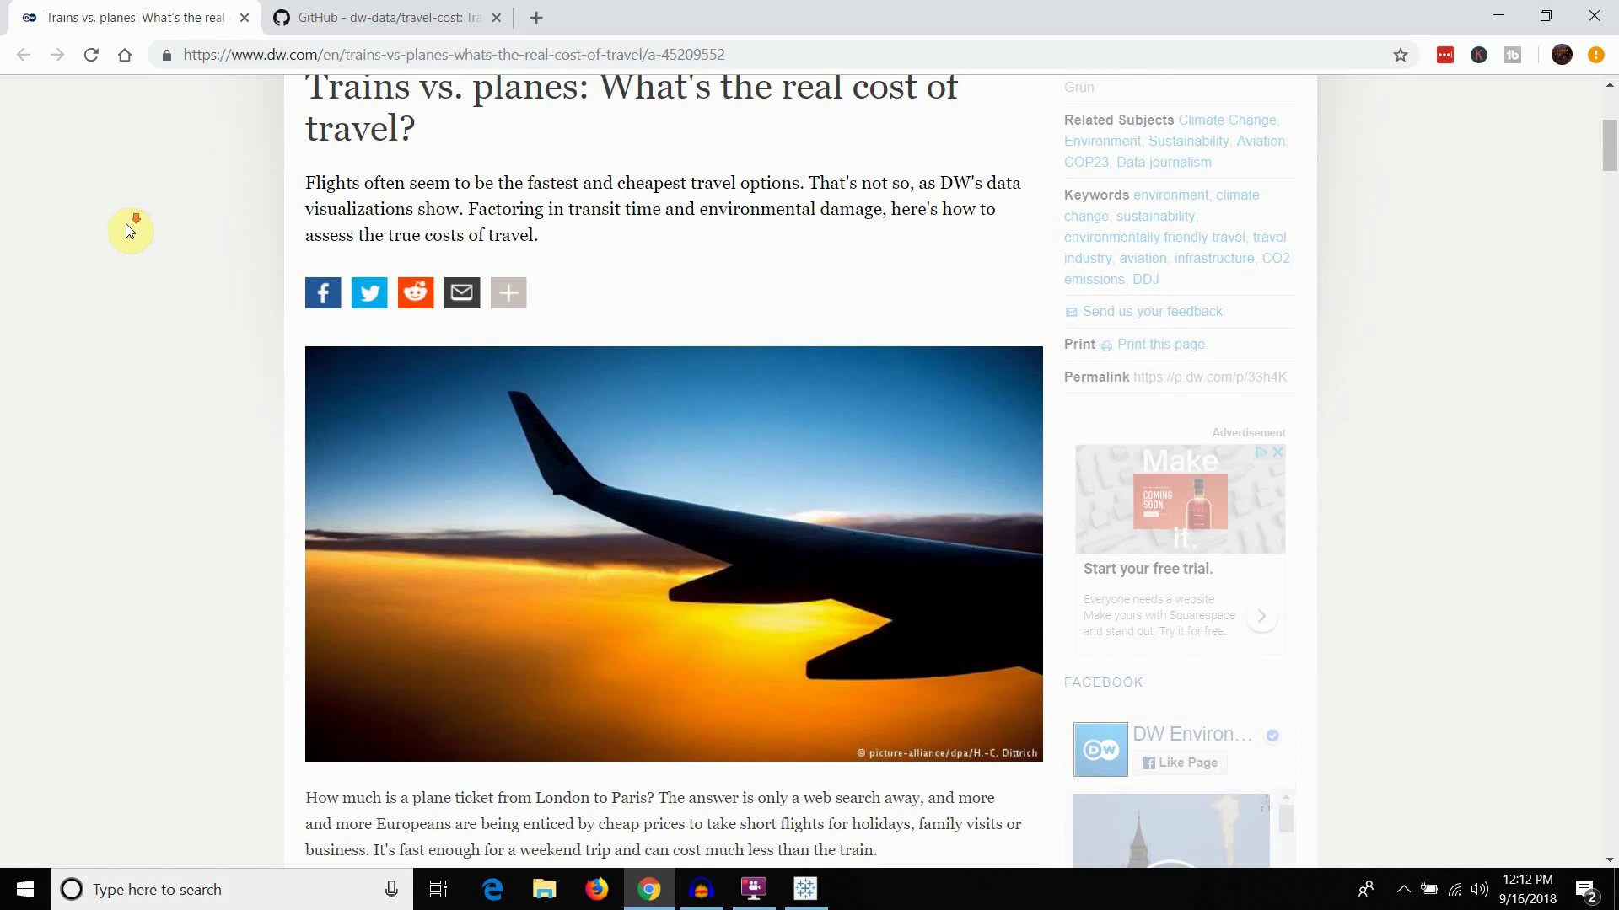
pyautogui.scroll(-9, 203, 245)
pyautogui.scroll(-10, 169, 253)
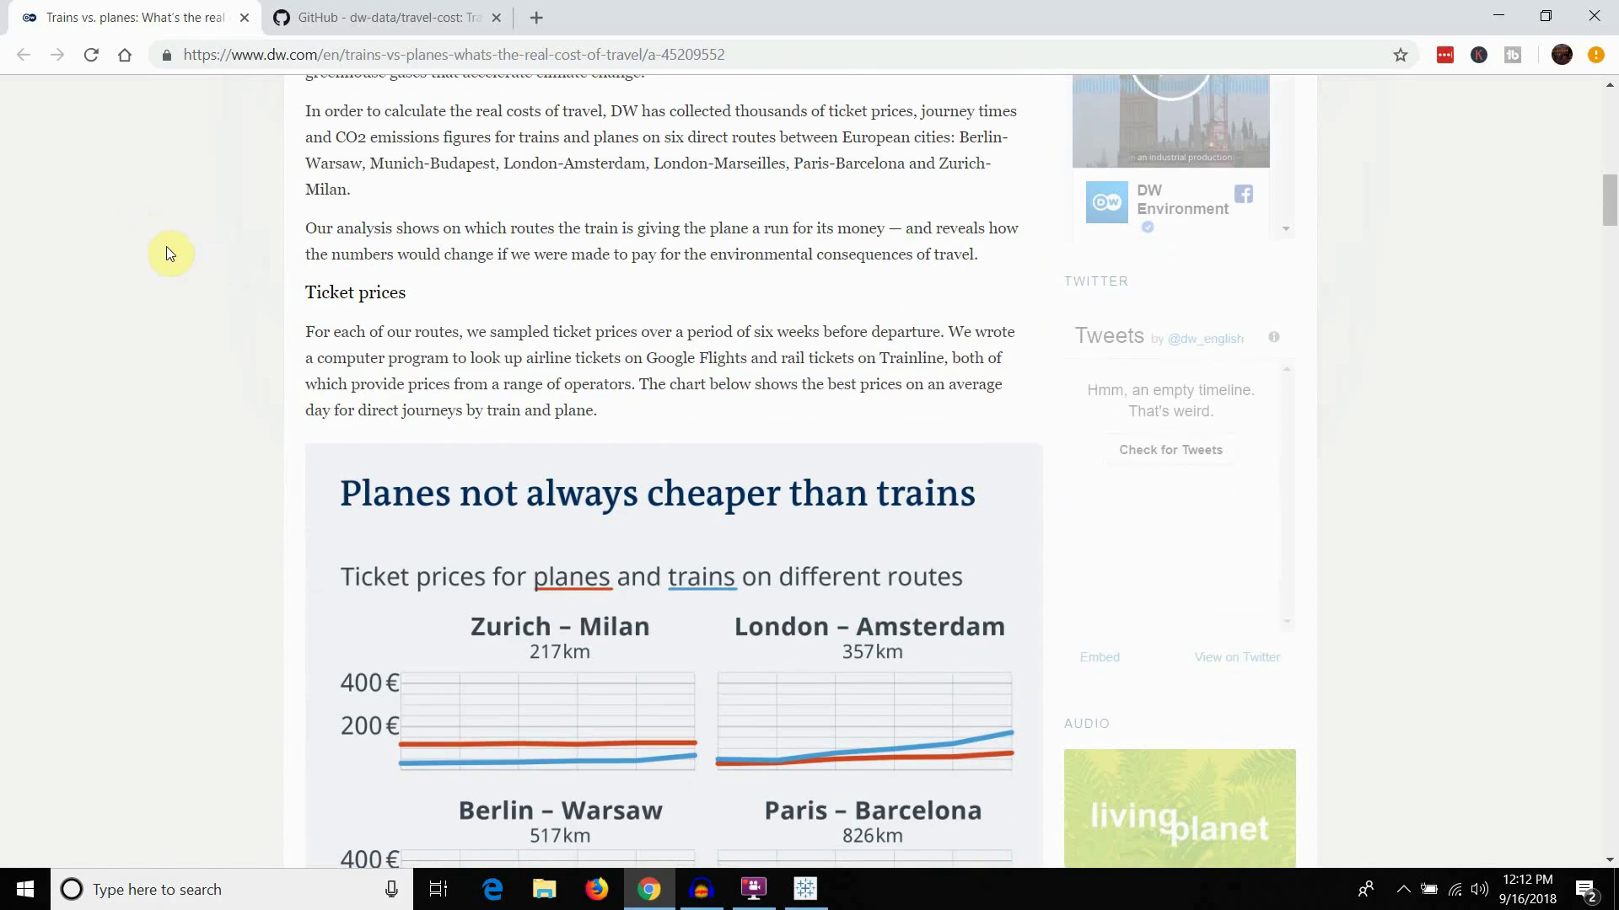
pyautogui.scroll(-12, 169, 253)
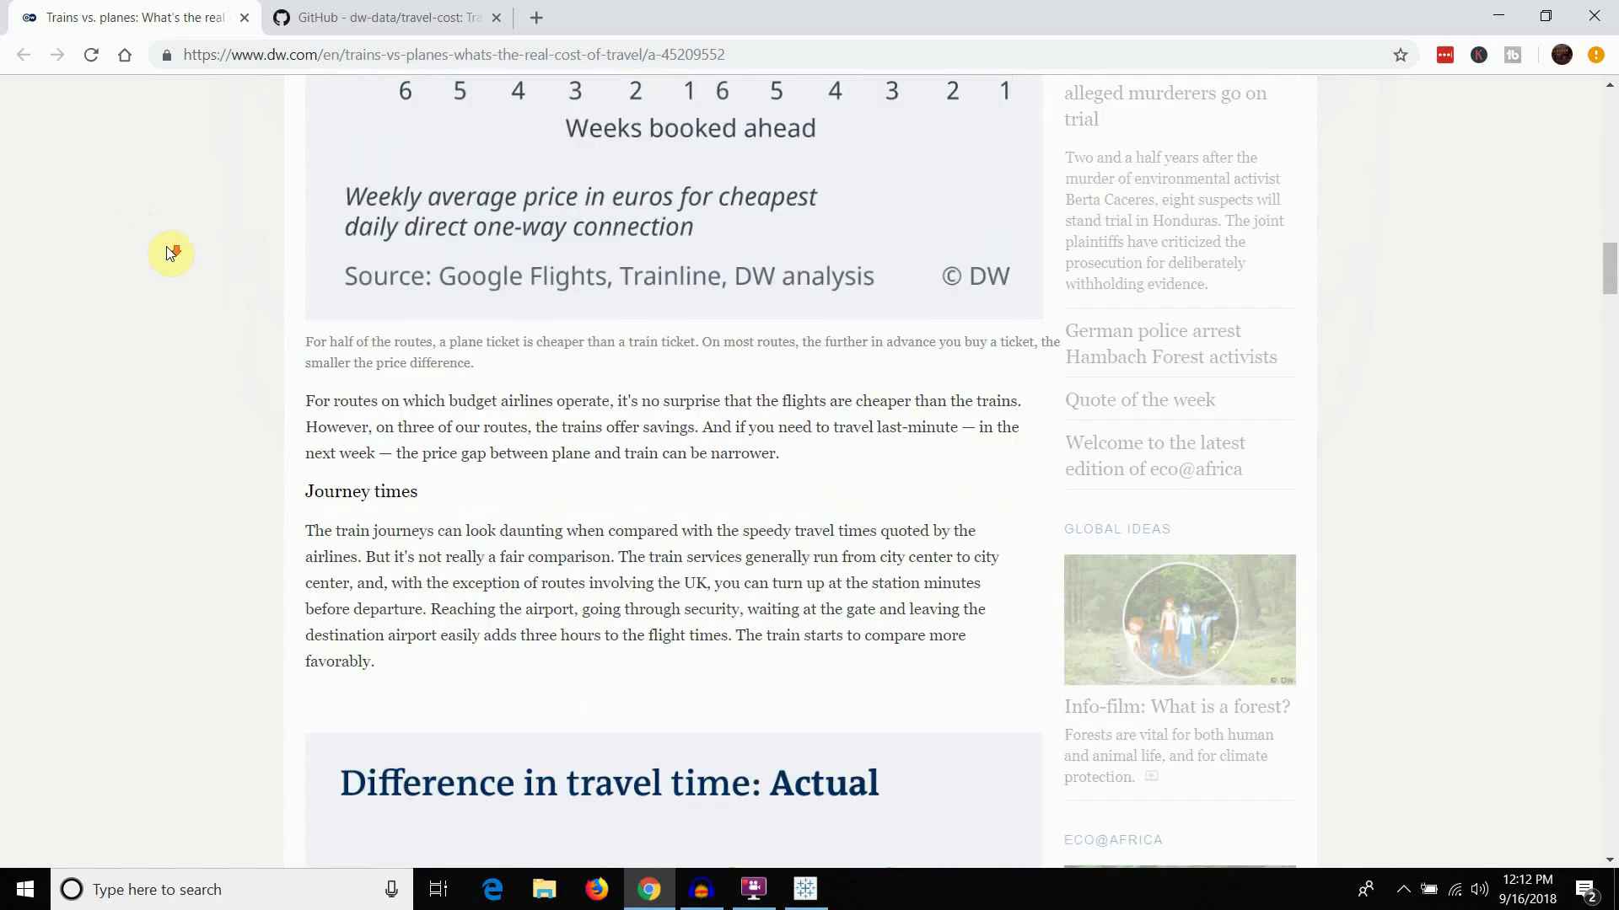
pyautogui.scroll(-4, 199, 252)
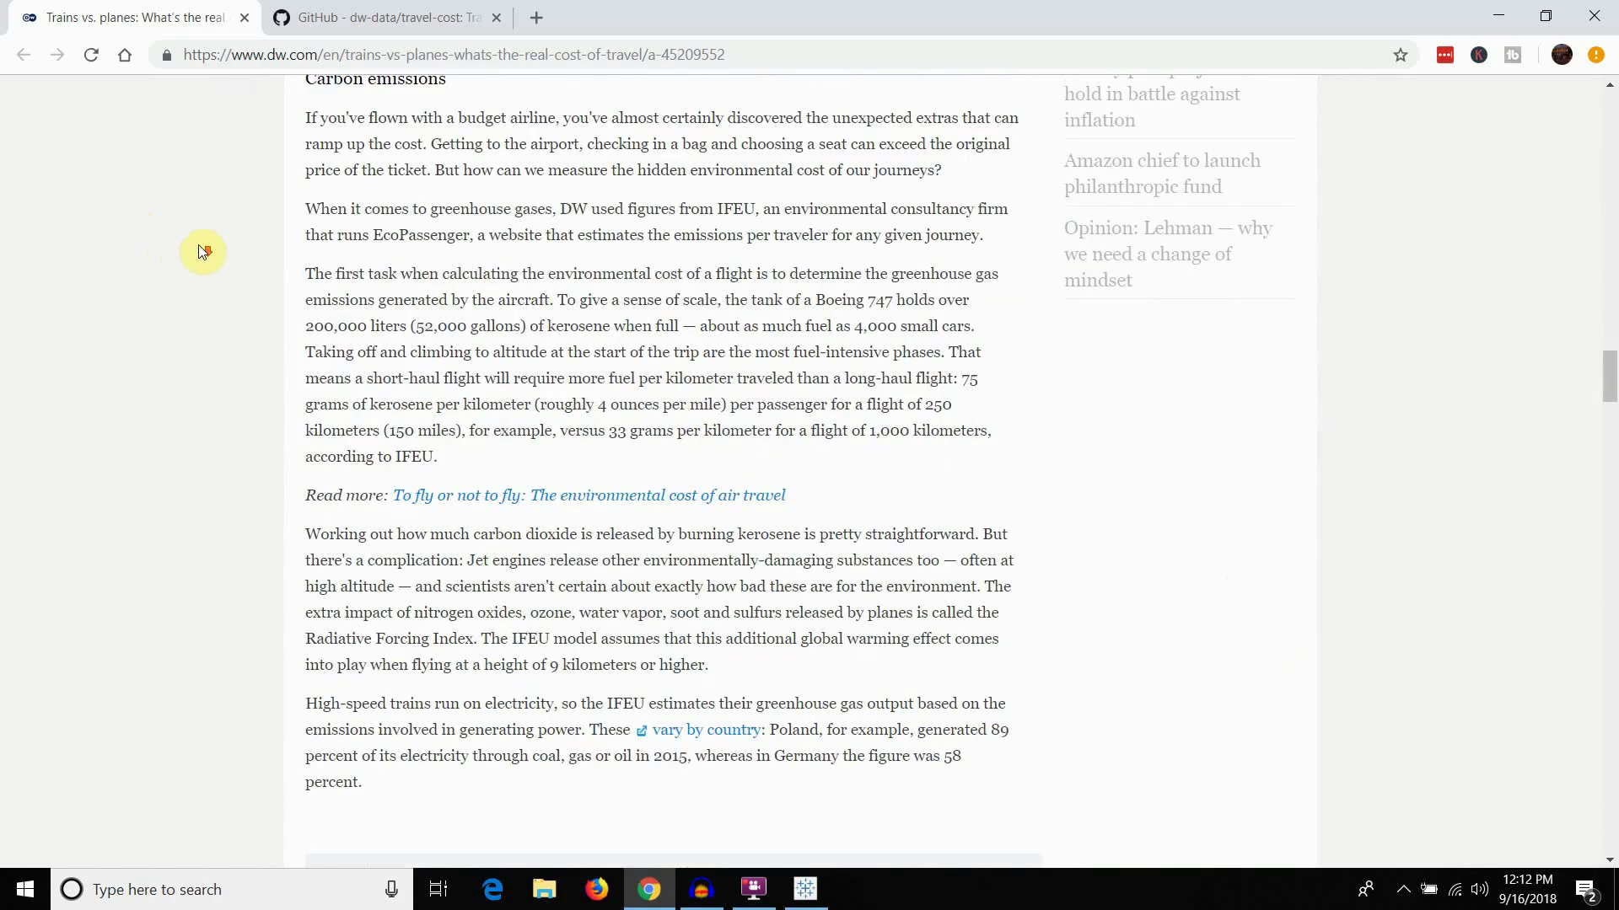
pyautogui.scroll(6, 199, 253)
pyautogui.scroll(-15, 202, 251)
pyautogui.scroll(-8, 203, 250)
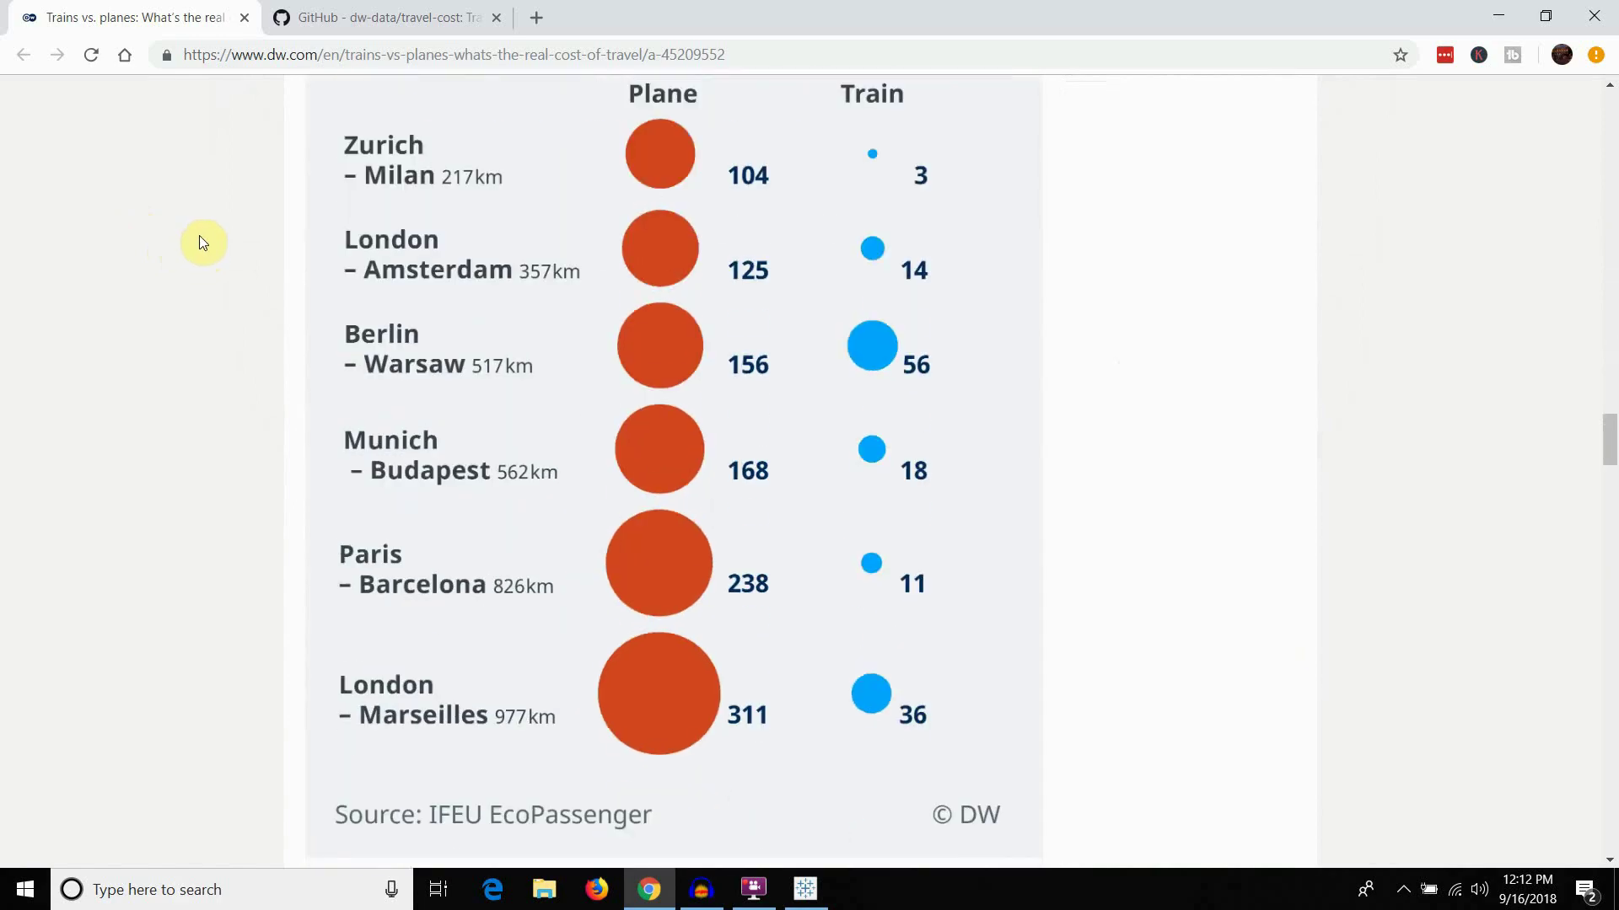
pyautogui.scroll(-11, 204, 237)
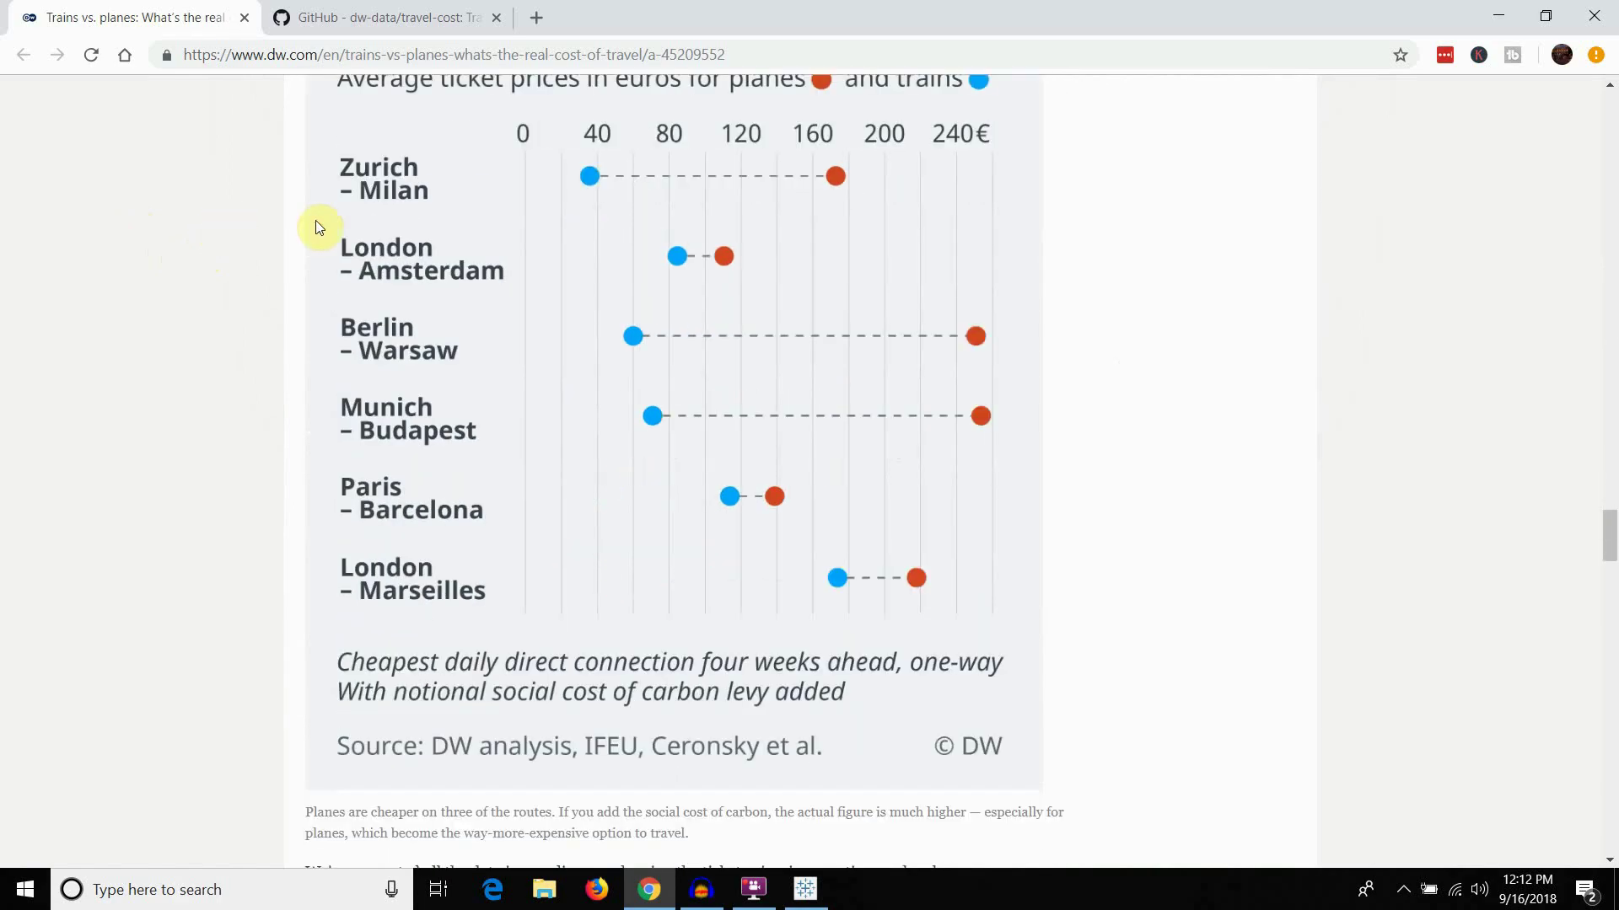
pyautogui.scroll(12, 455, 226)
pyautogui.scroll(20, 451, 230)
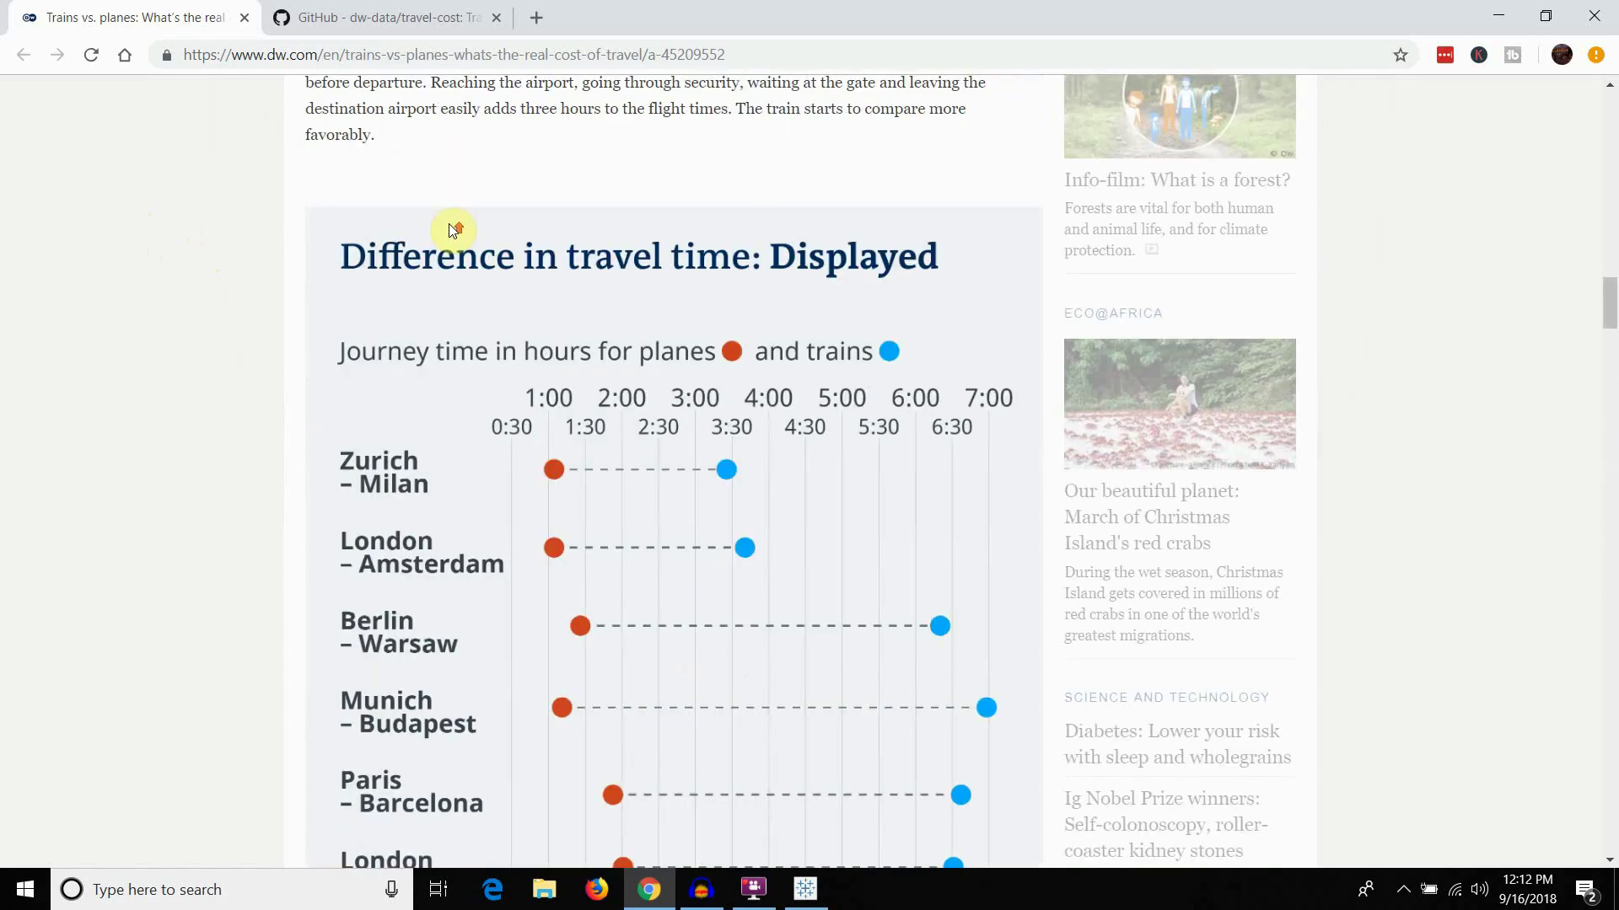
pyautogui.scroll(4, 413, 242)
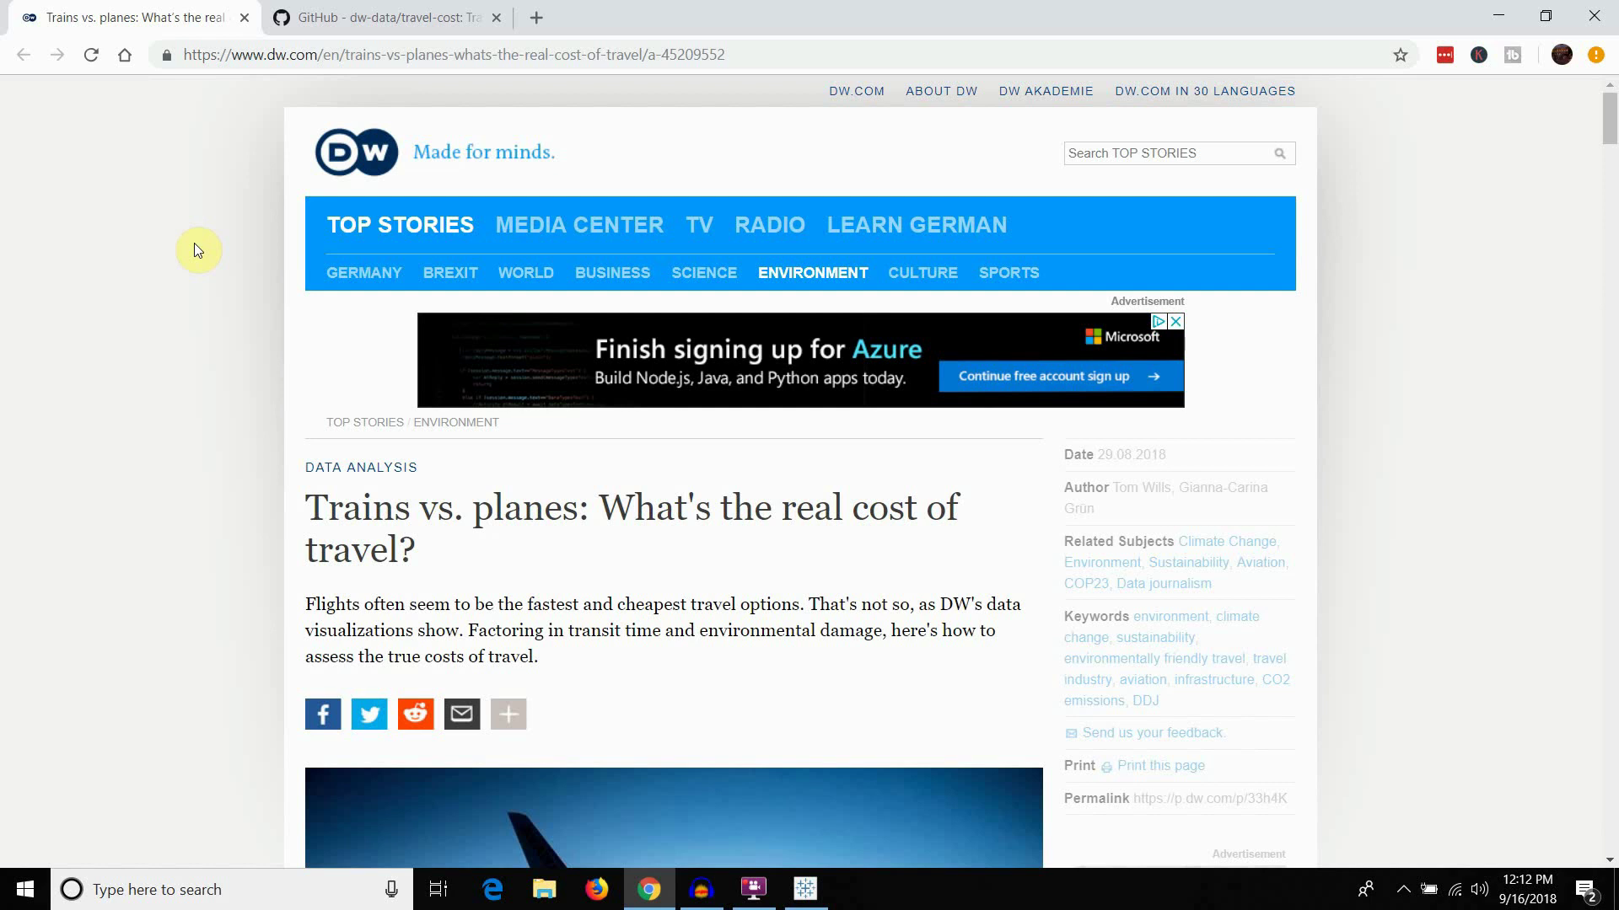
pyautogui.click(331, 8)
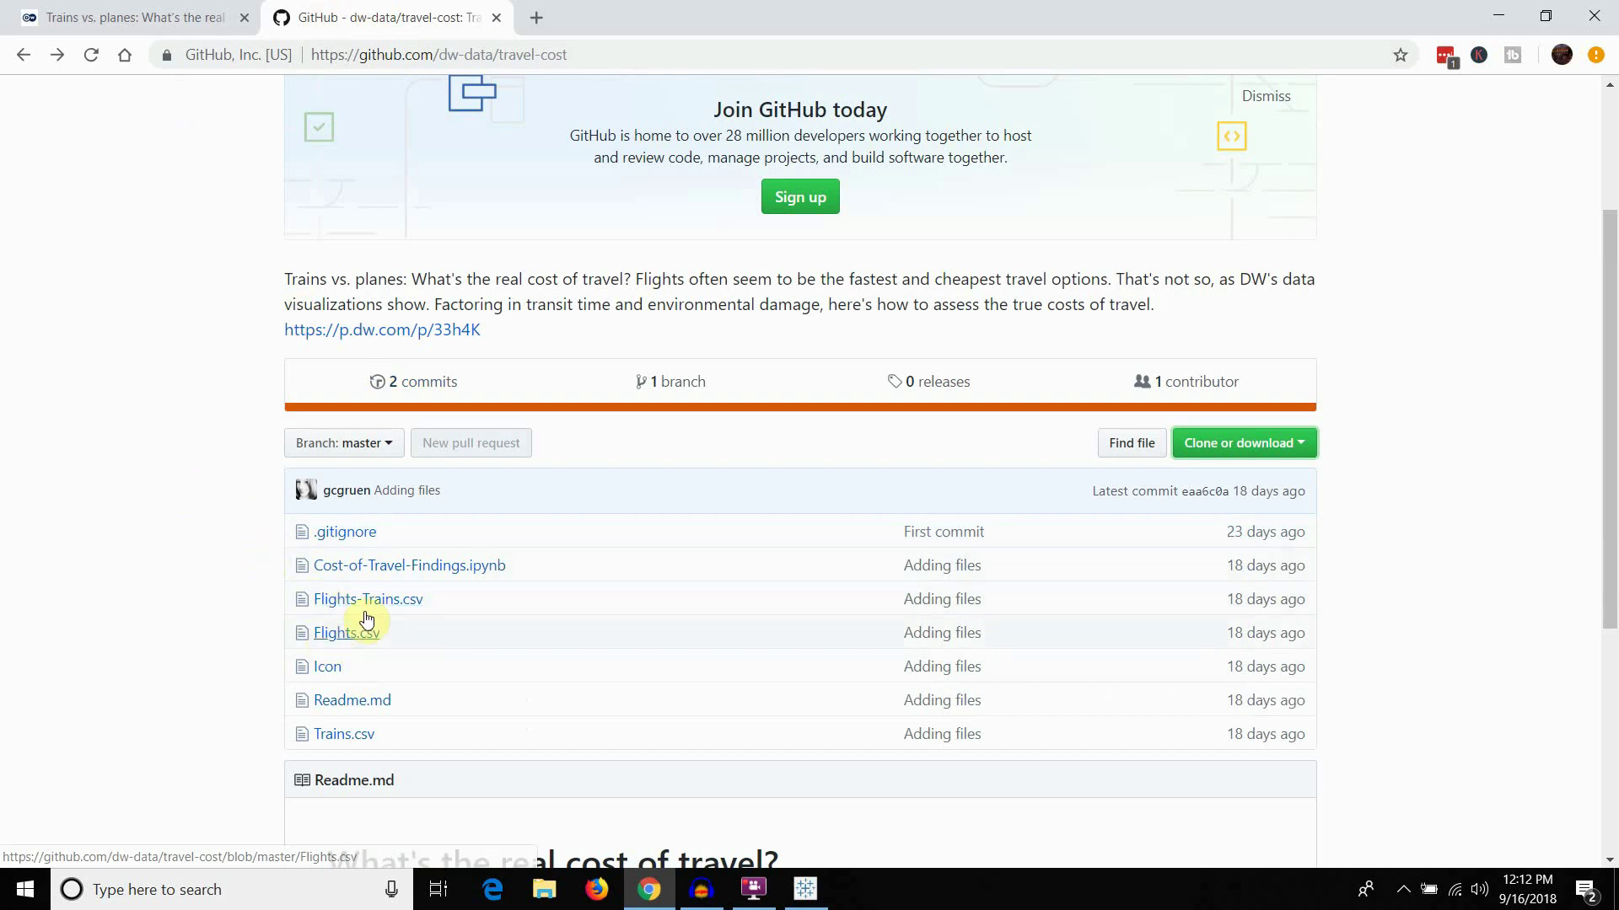
# Return to Tableau and, on Sheet 1, place Route followed by Mode on the rows
pyautogui.click(811, 895)
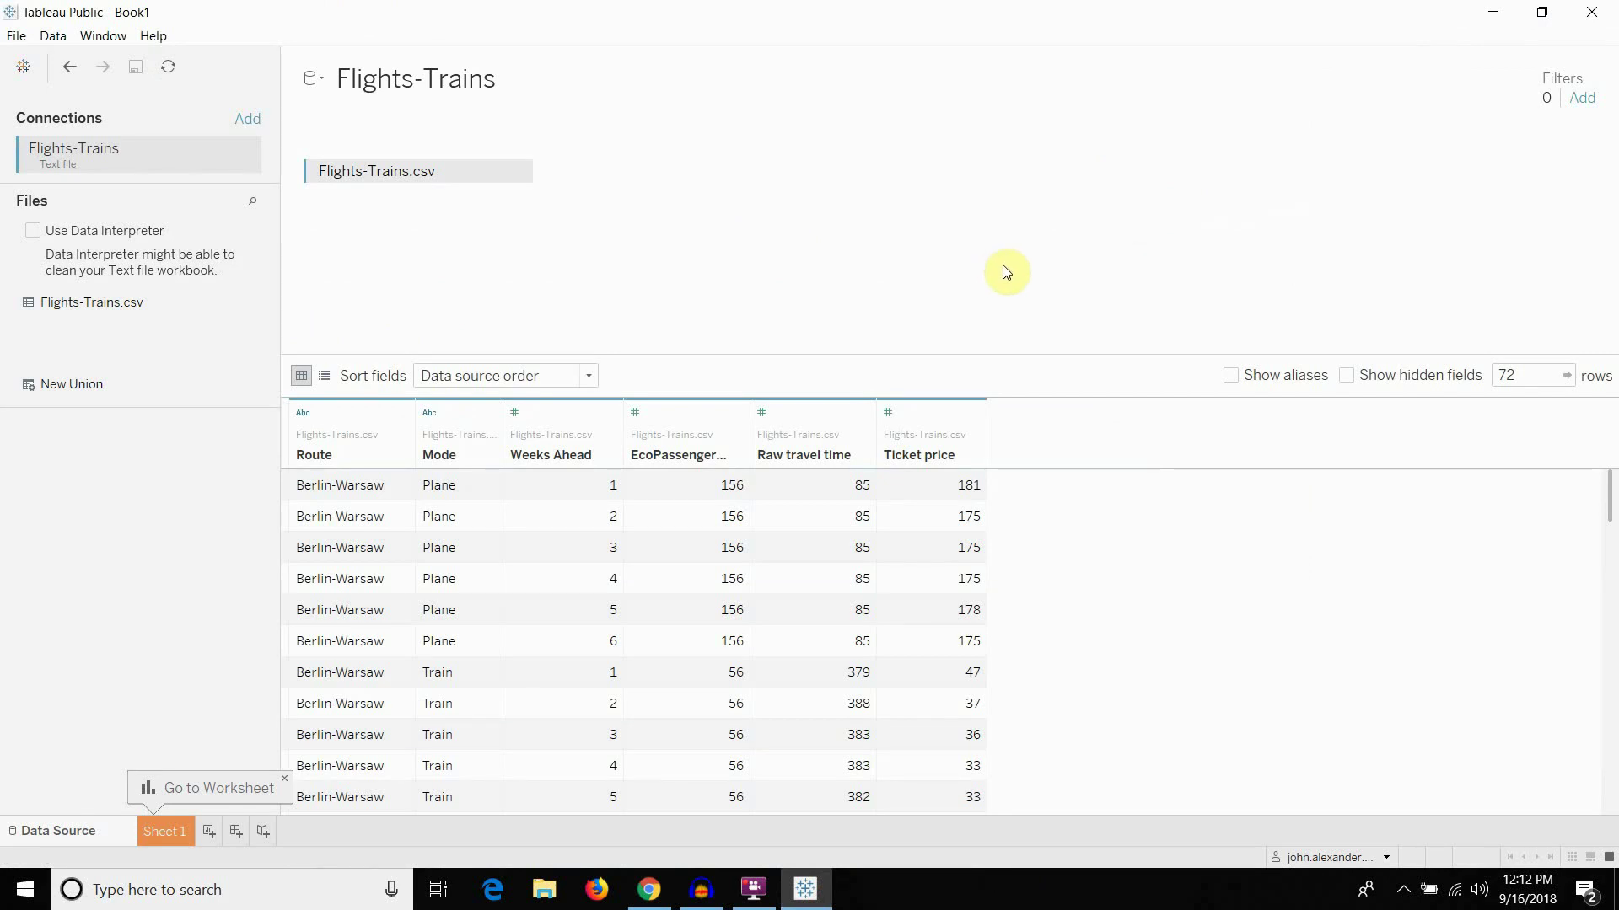
pyautogui.click(182, 827)
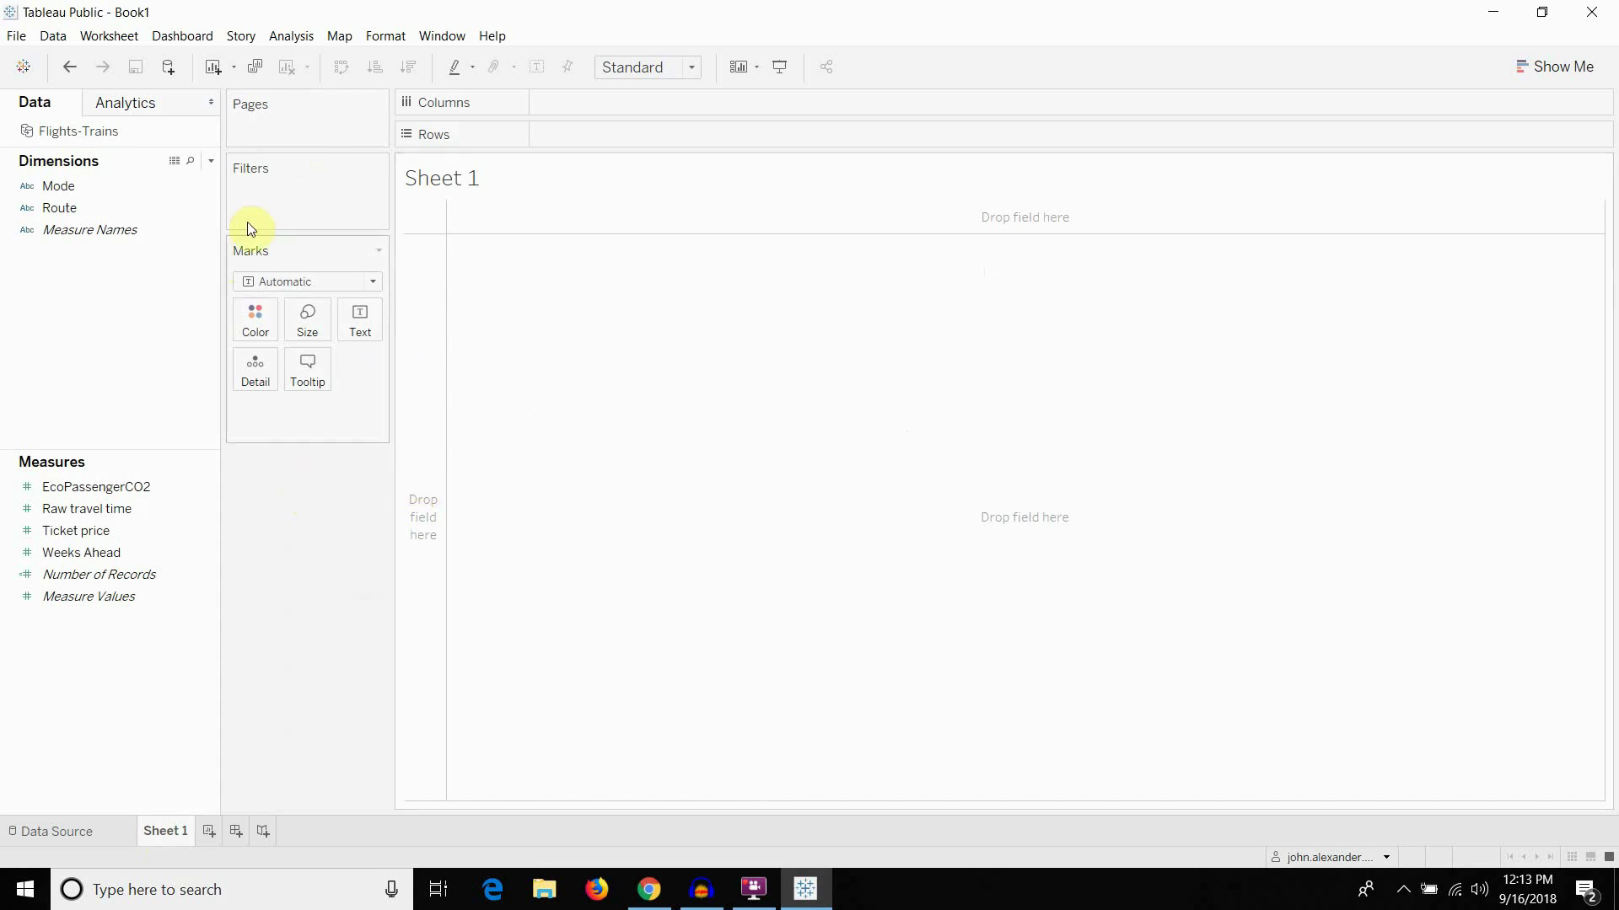
pyautogui.click(100, 207)
pyautogui.moveTo(100, 209); pyautogui.dragTo(641, 134)
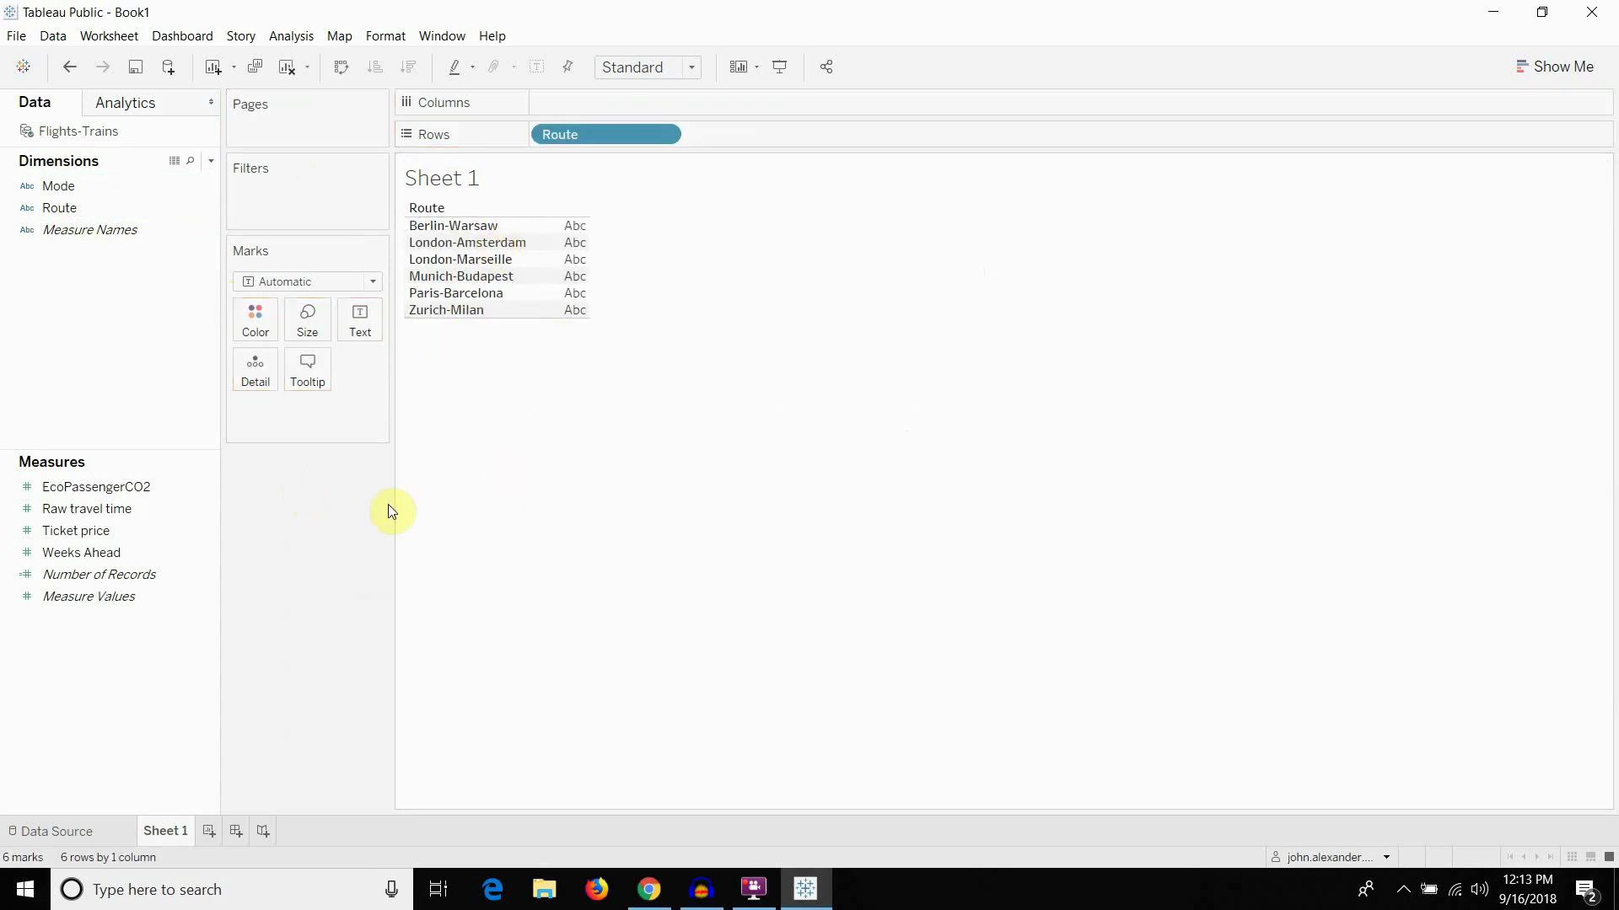
pyautogui.click(99, 598)
pyautogui.click(64, 187)
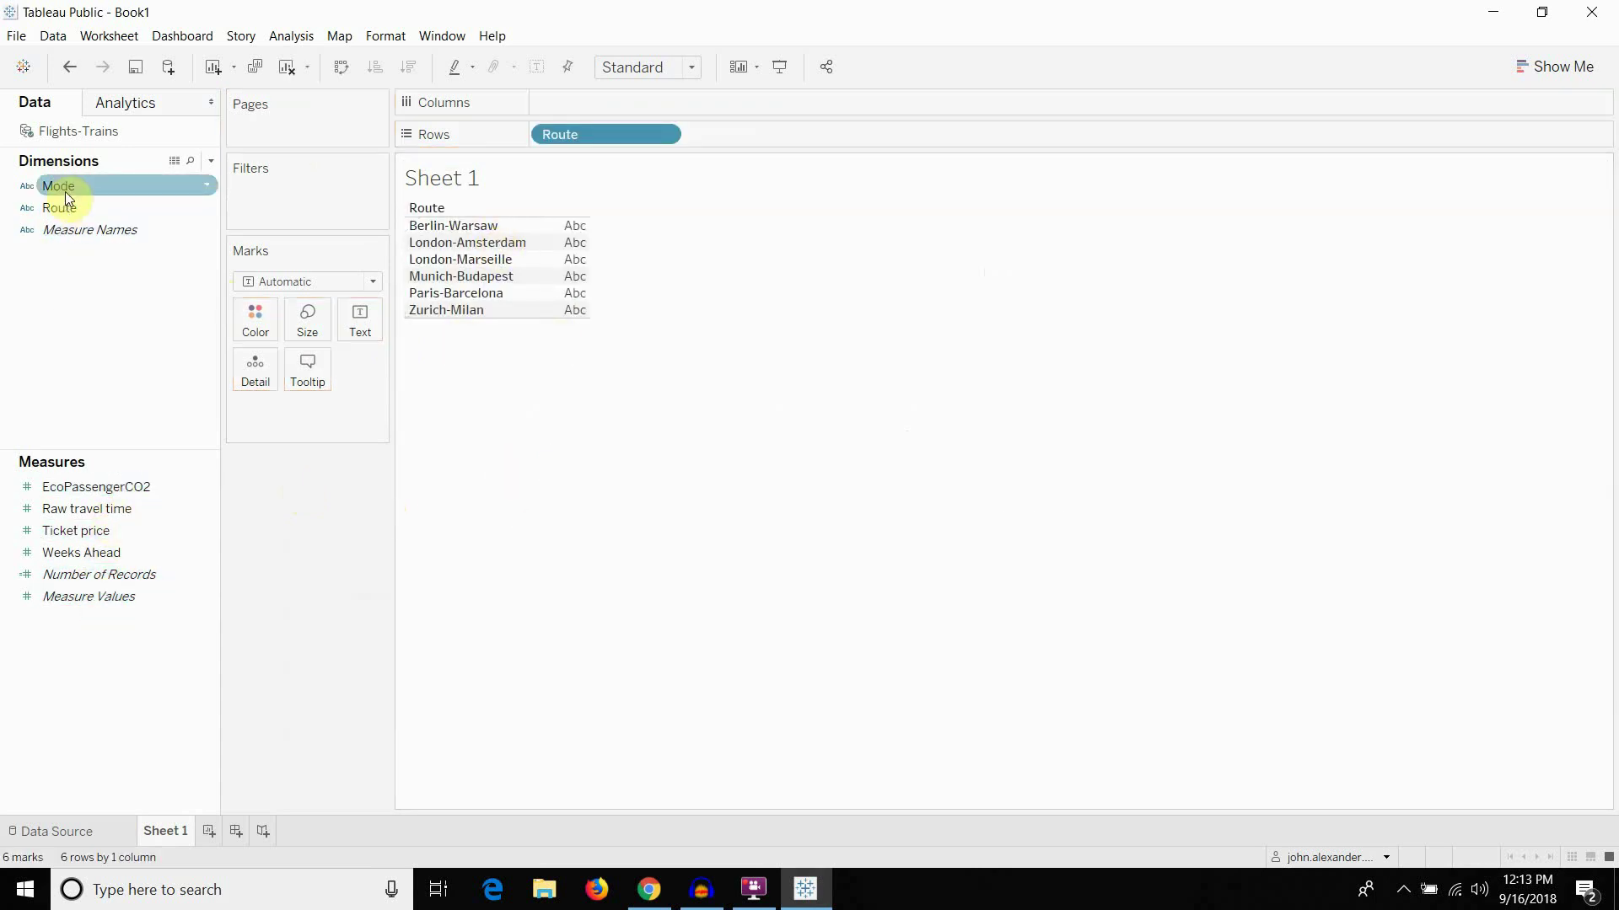
pyautogui.moveTo(64, 187); pyautogui.dragTo(726, 142)
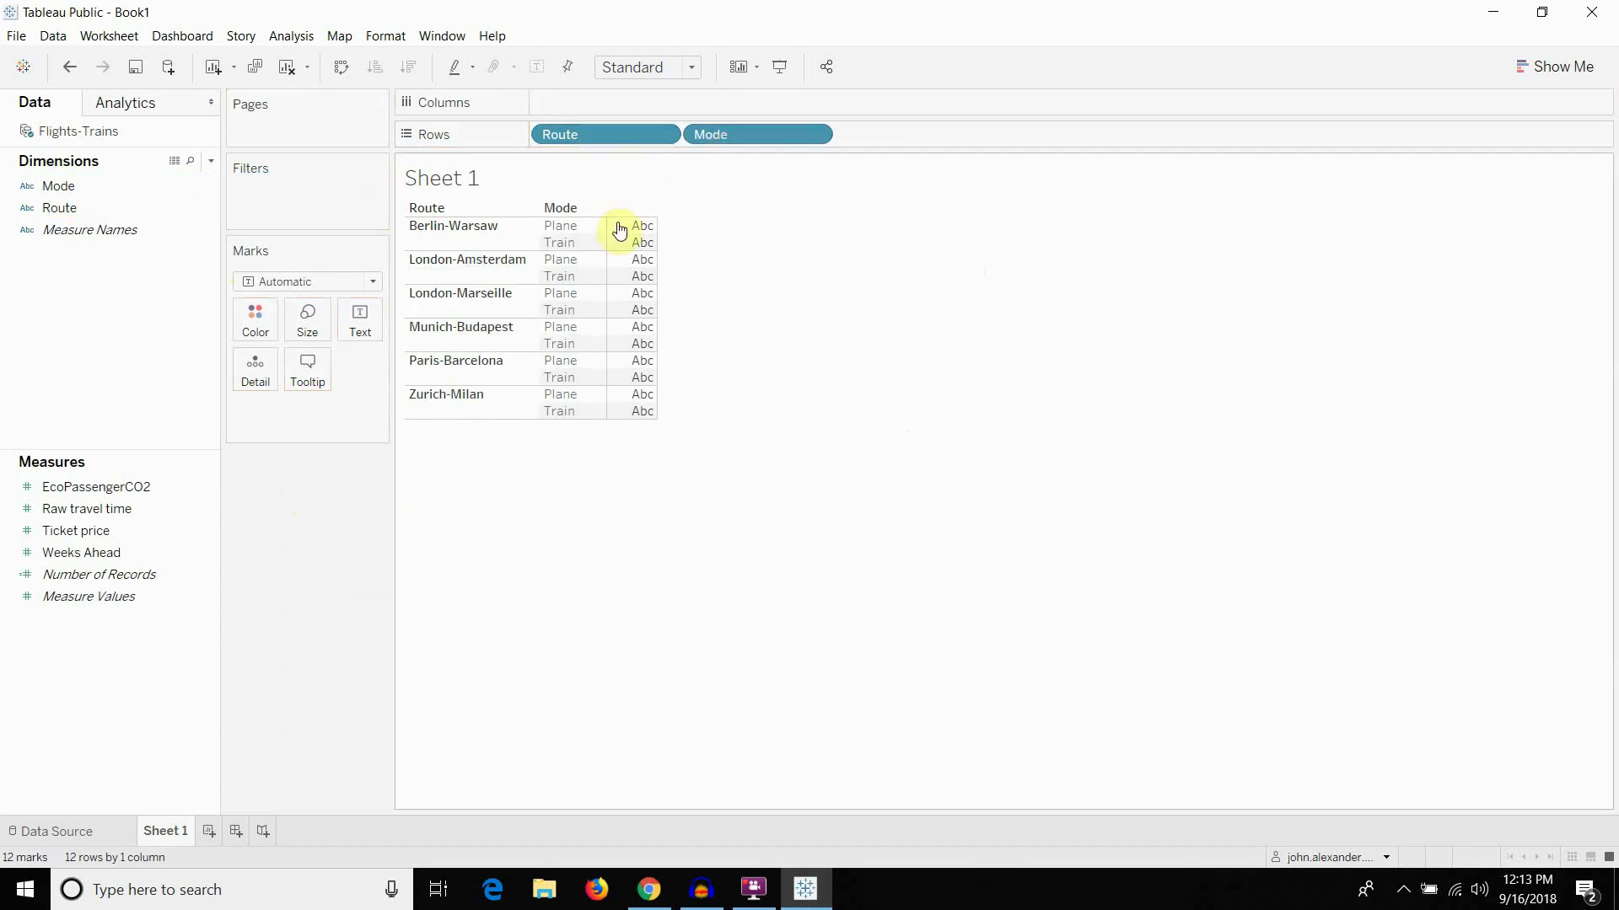
# Plot Raw travel time across the columns and colour the bars by Mode
pyautogui.click(101, 509)
pyautogui.click(101, 530)
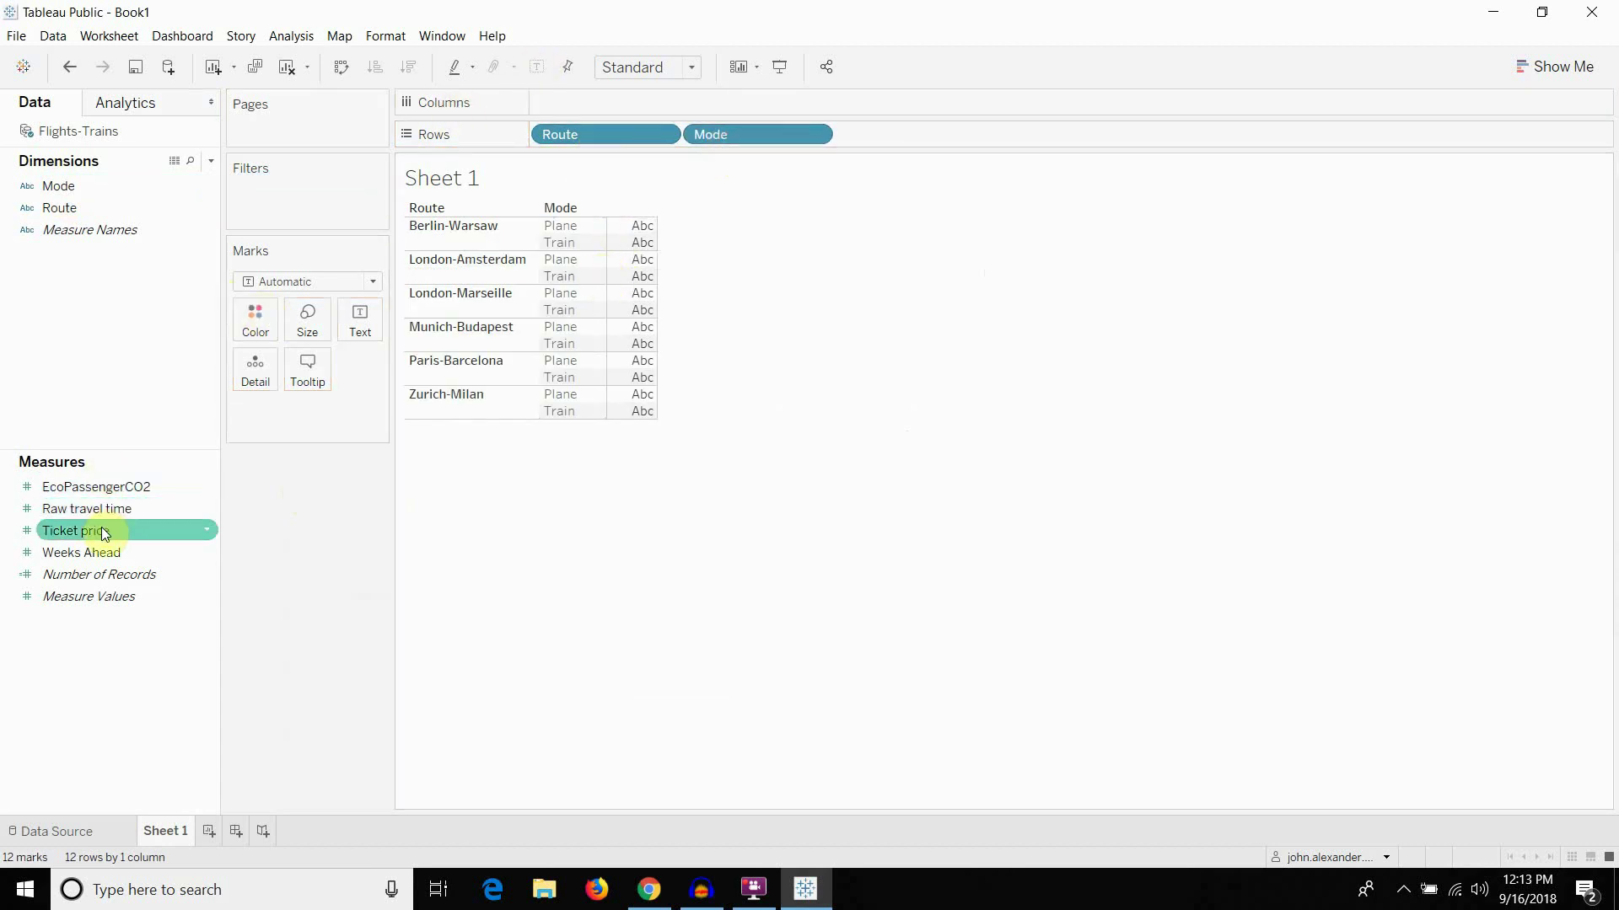
pyautogui.click(103, 514)
pyautogui.moveTo(103, 514); pyautogui.dragTo(652, 105)
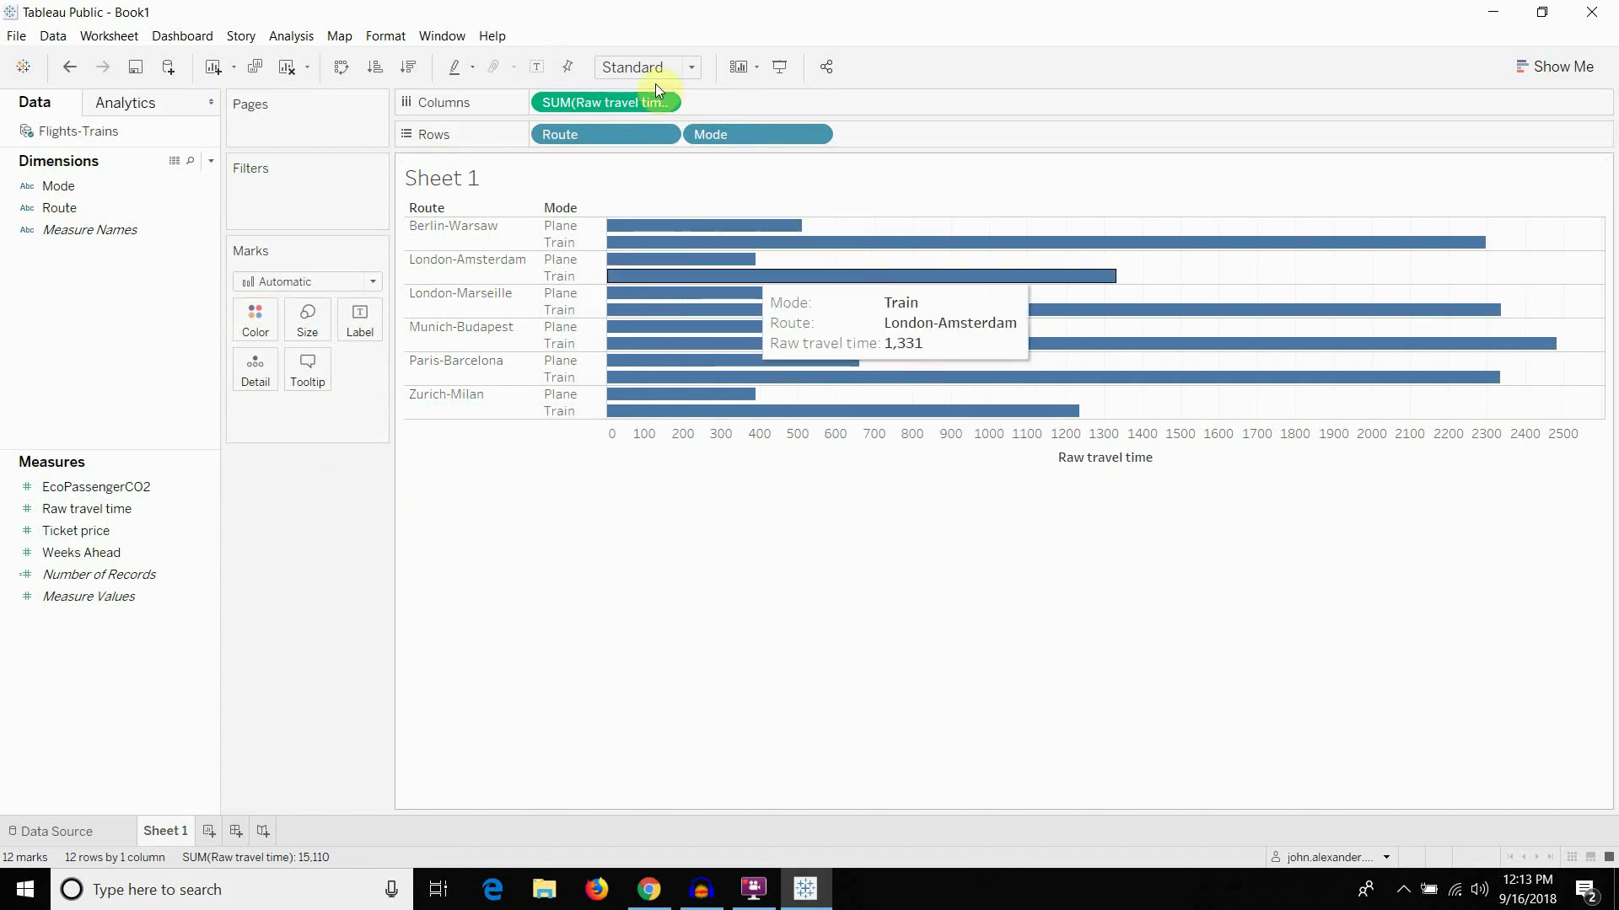
pyautogui.moveTo(744, 144); pyautogui.dragTo(254, 320)
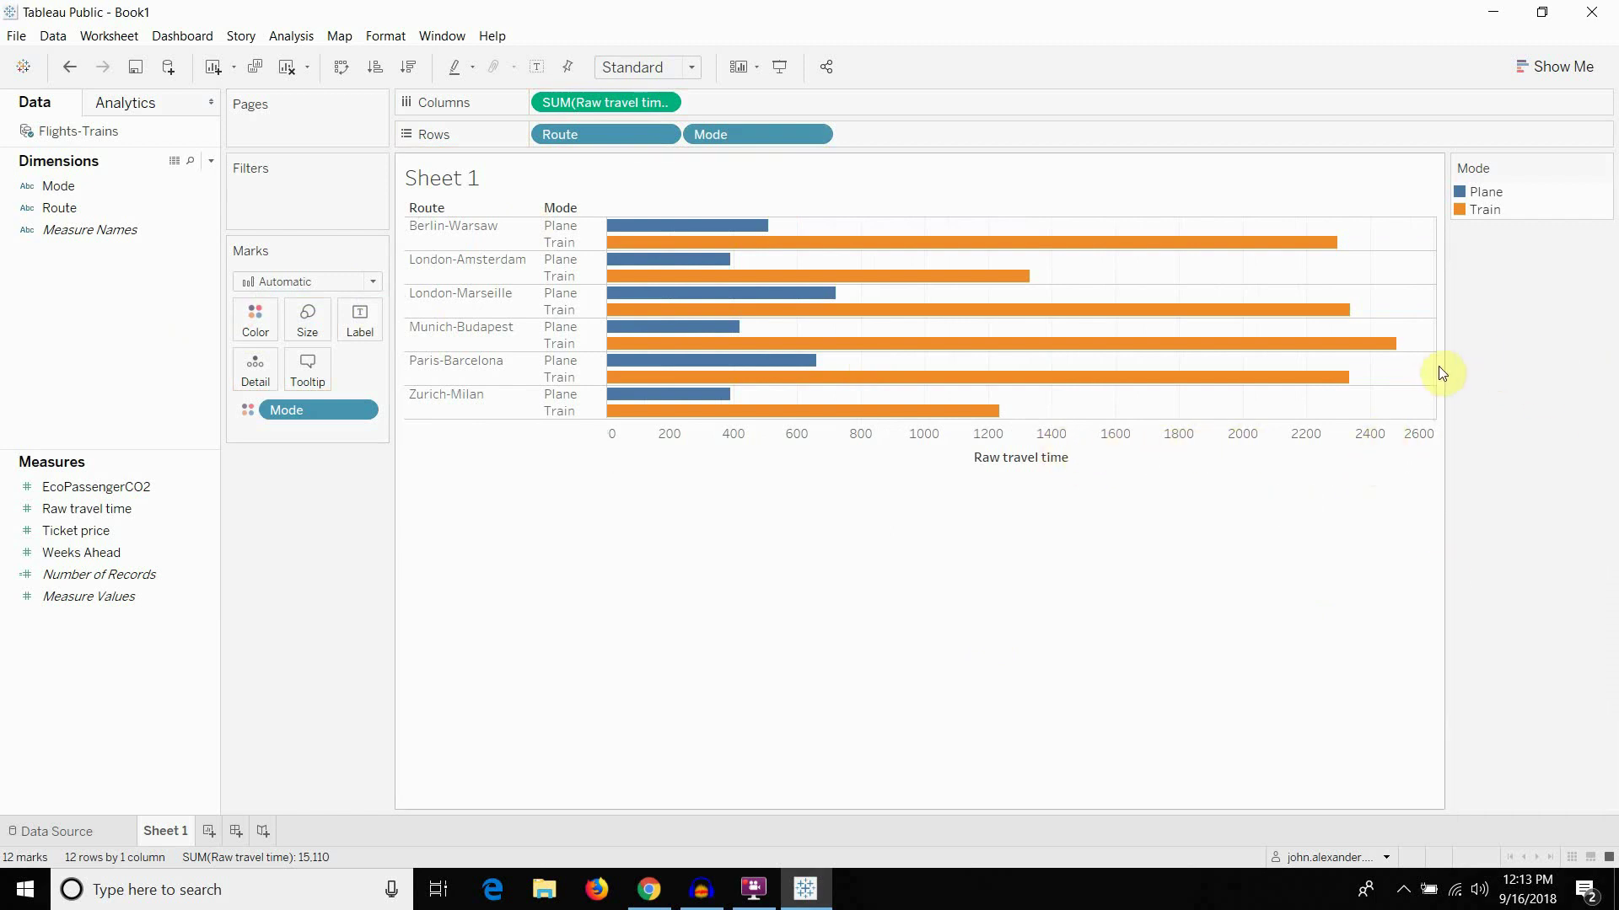
pyautogui.moveTo(825, 344)
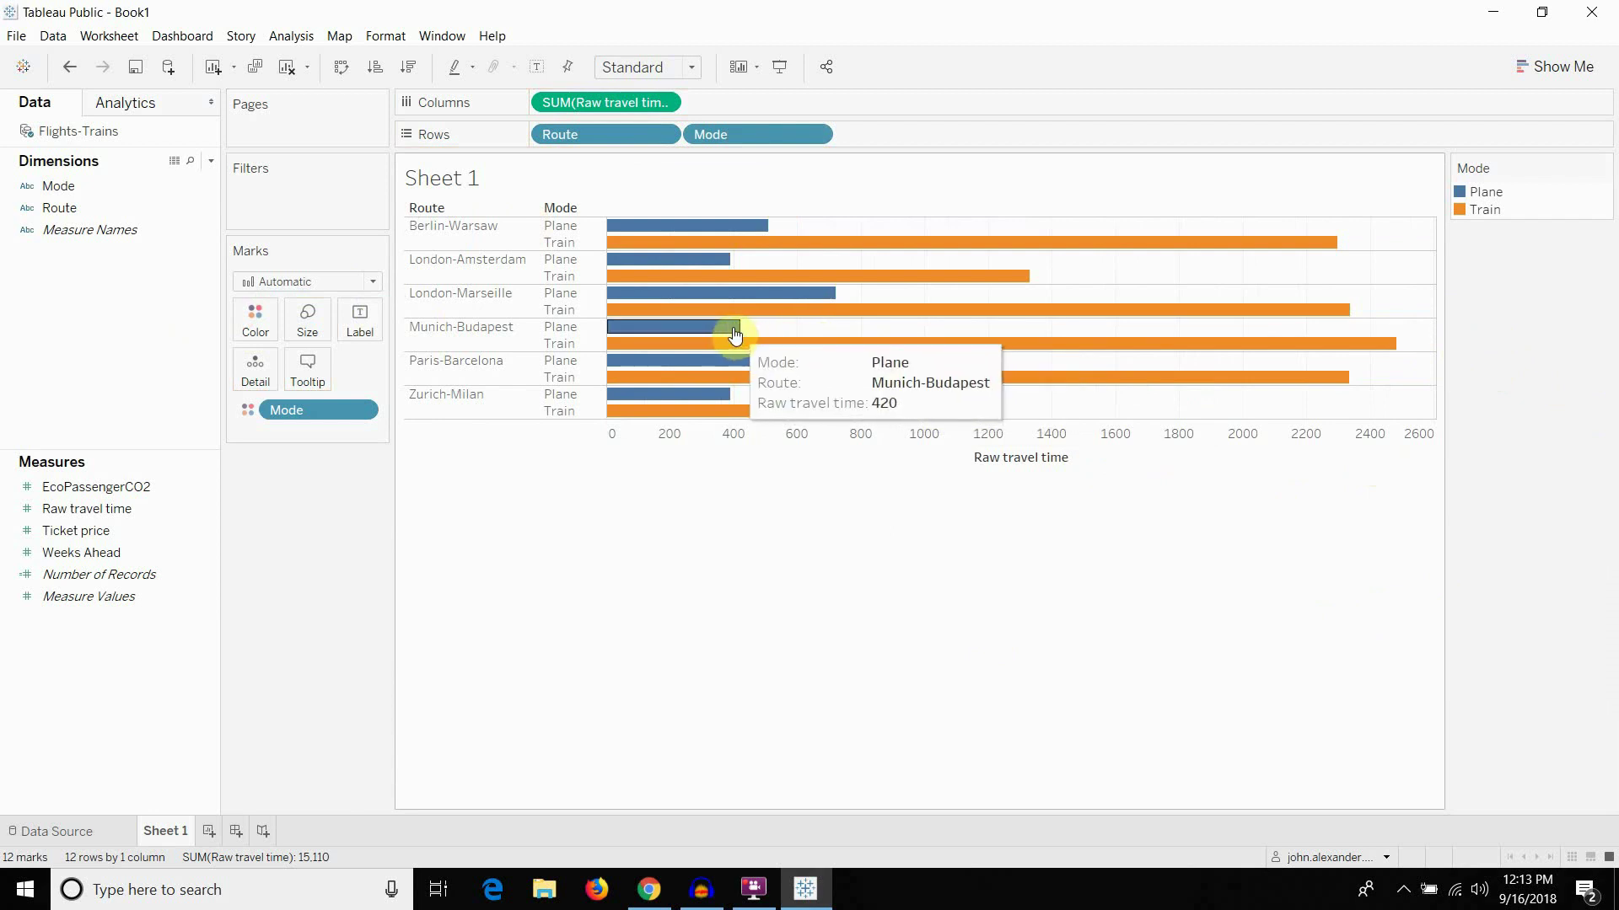
pyautogui.moveTo(729, 340)
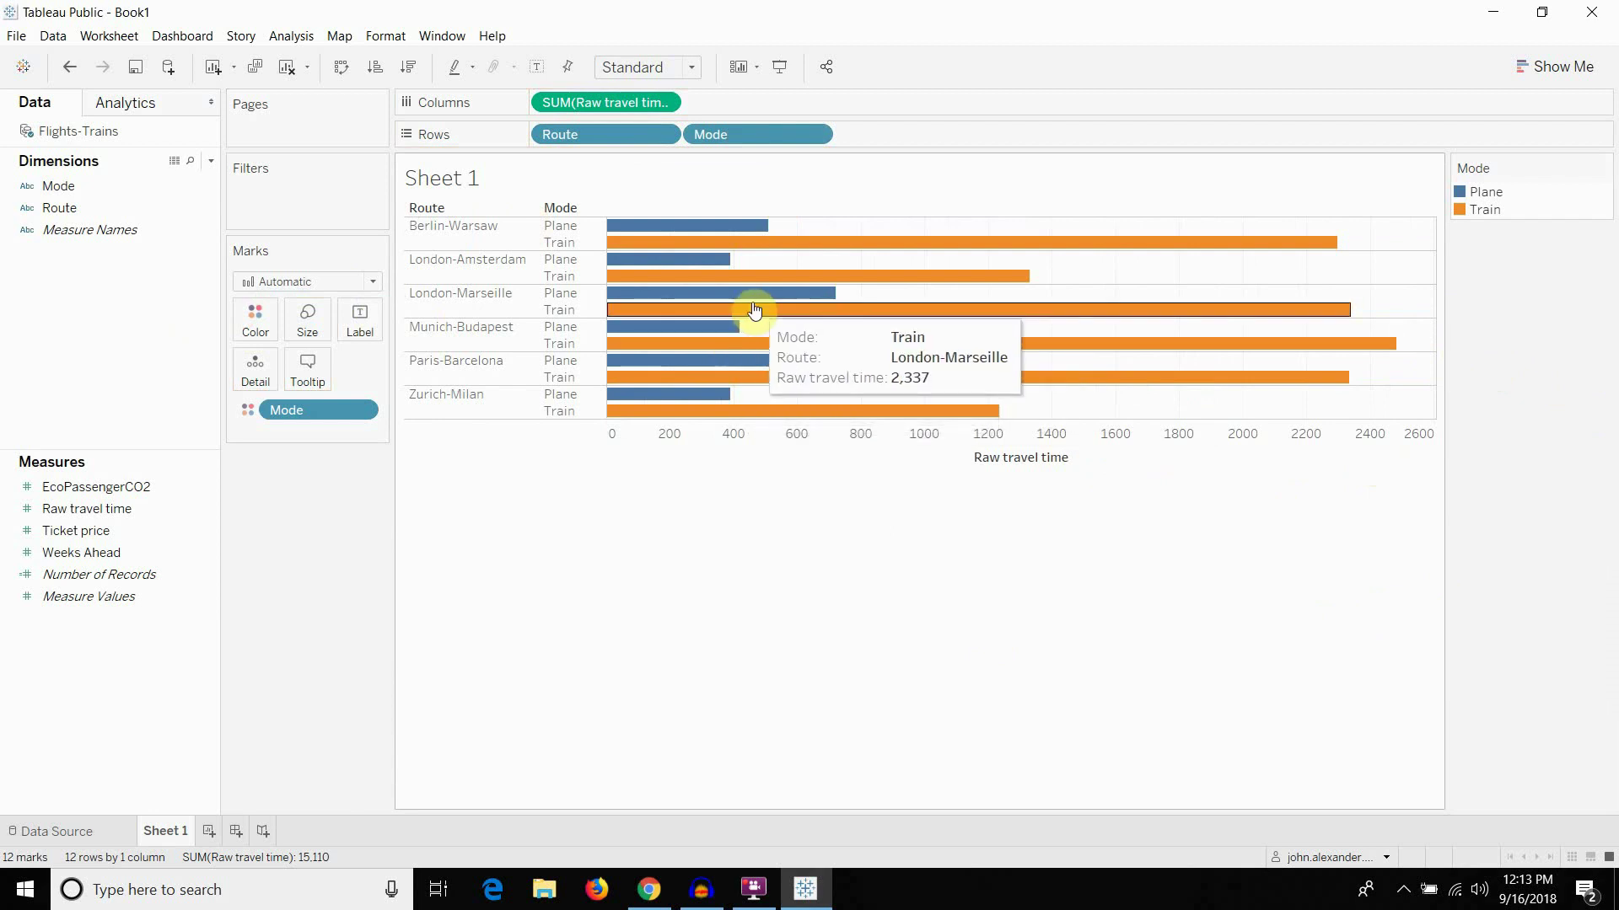
pyautogui.moveTo(719, 225)
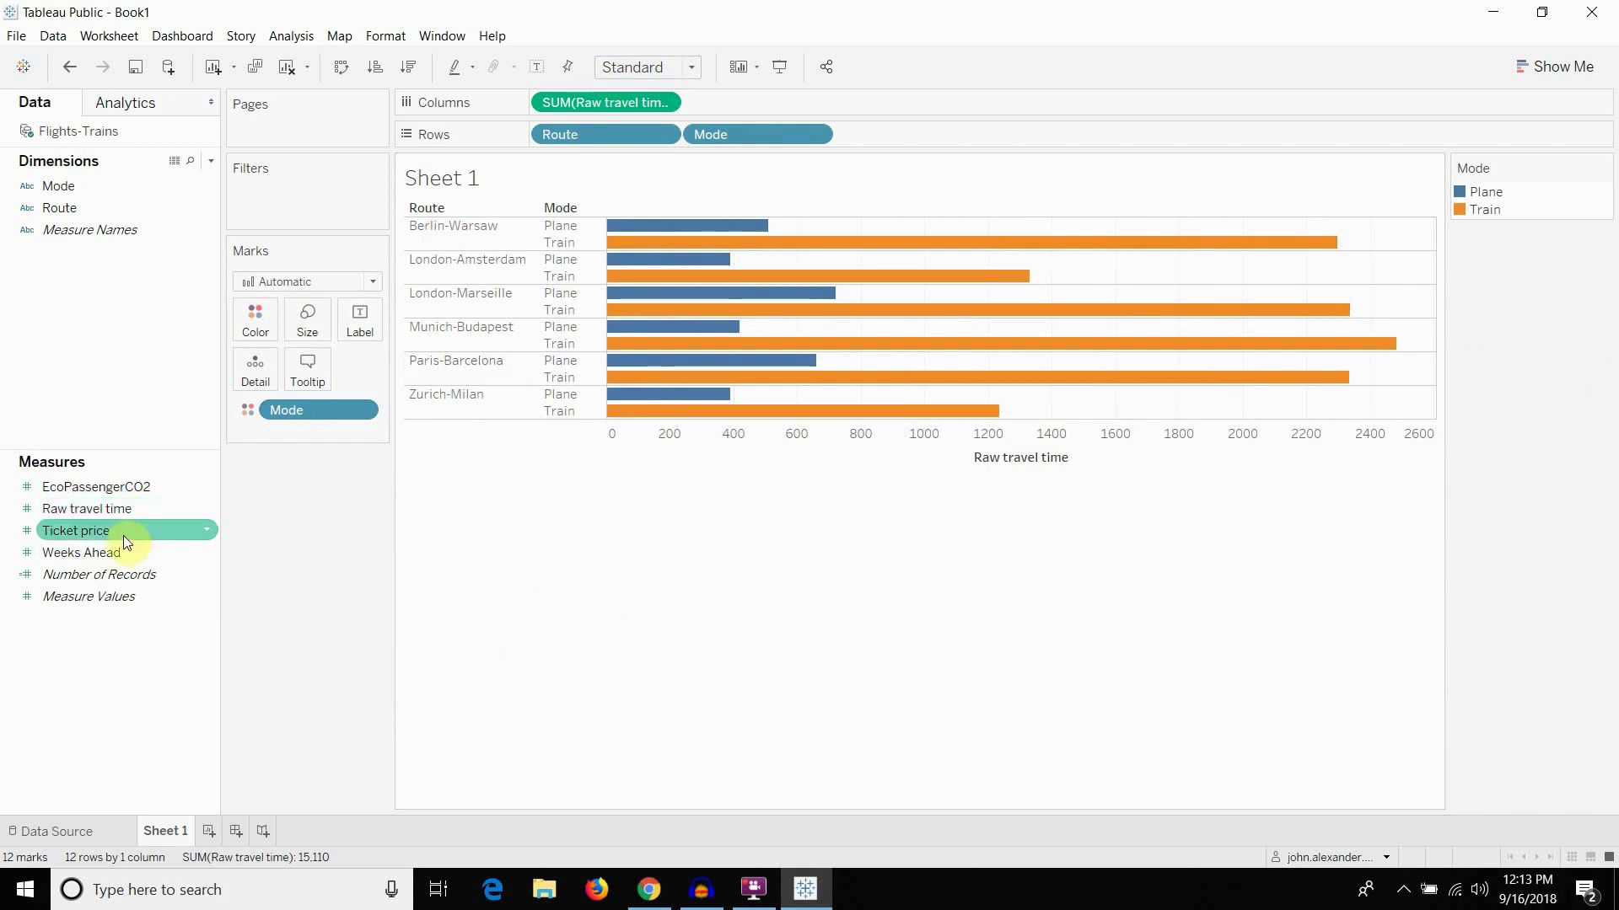
# Make Weeks Ahead a dimension and filter the chart to the Weeks Ahead value 1
pyautogui.moveTo(118, 552); pyautogui.dragTo(289, 209)
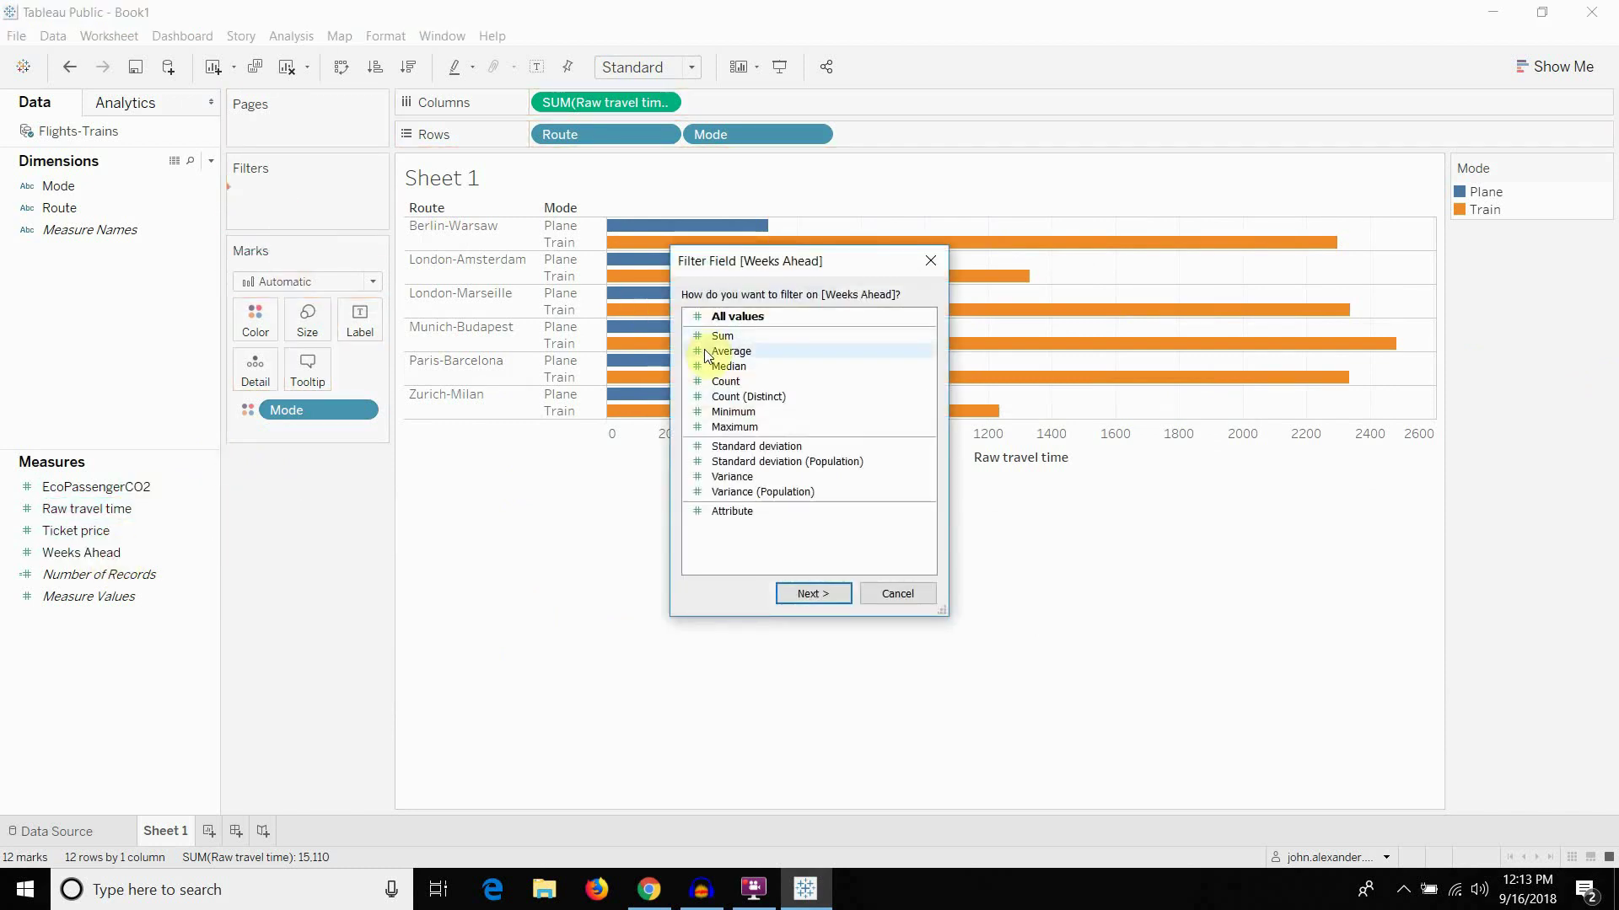
pyautogui.click(872, 587)
pyautogui.moveTo(147, 553); pyautogui.dragTo(261, 192)
pyautogui.click(662, 297)
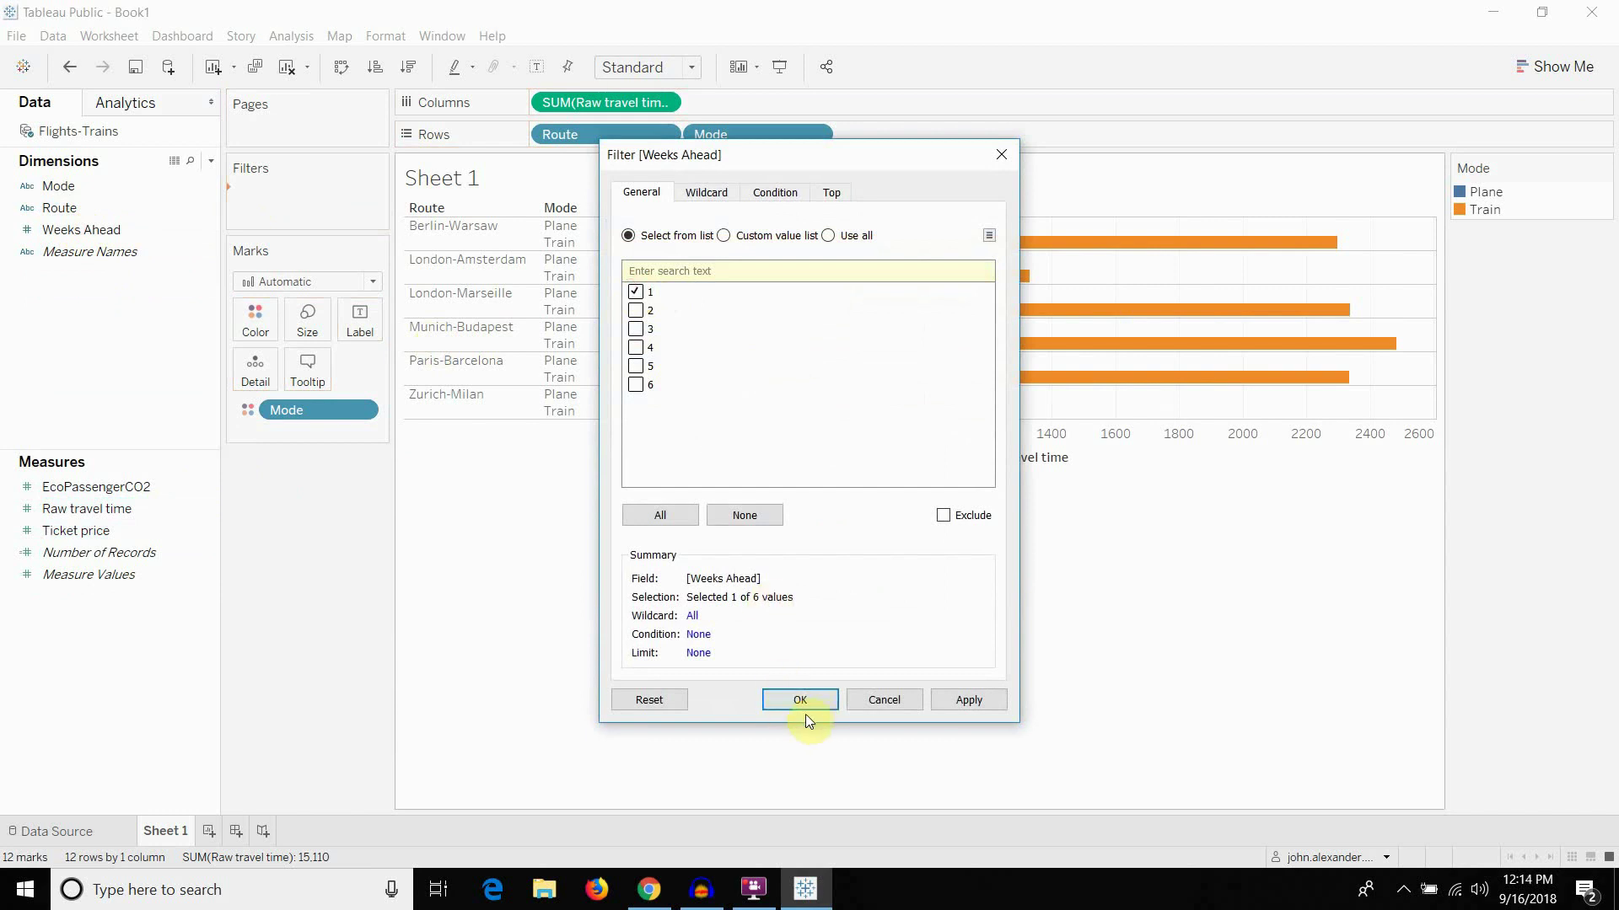
pyautogui.click(823, 699)
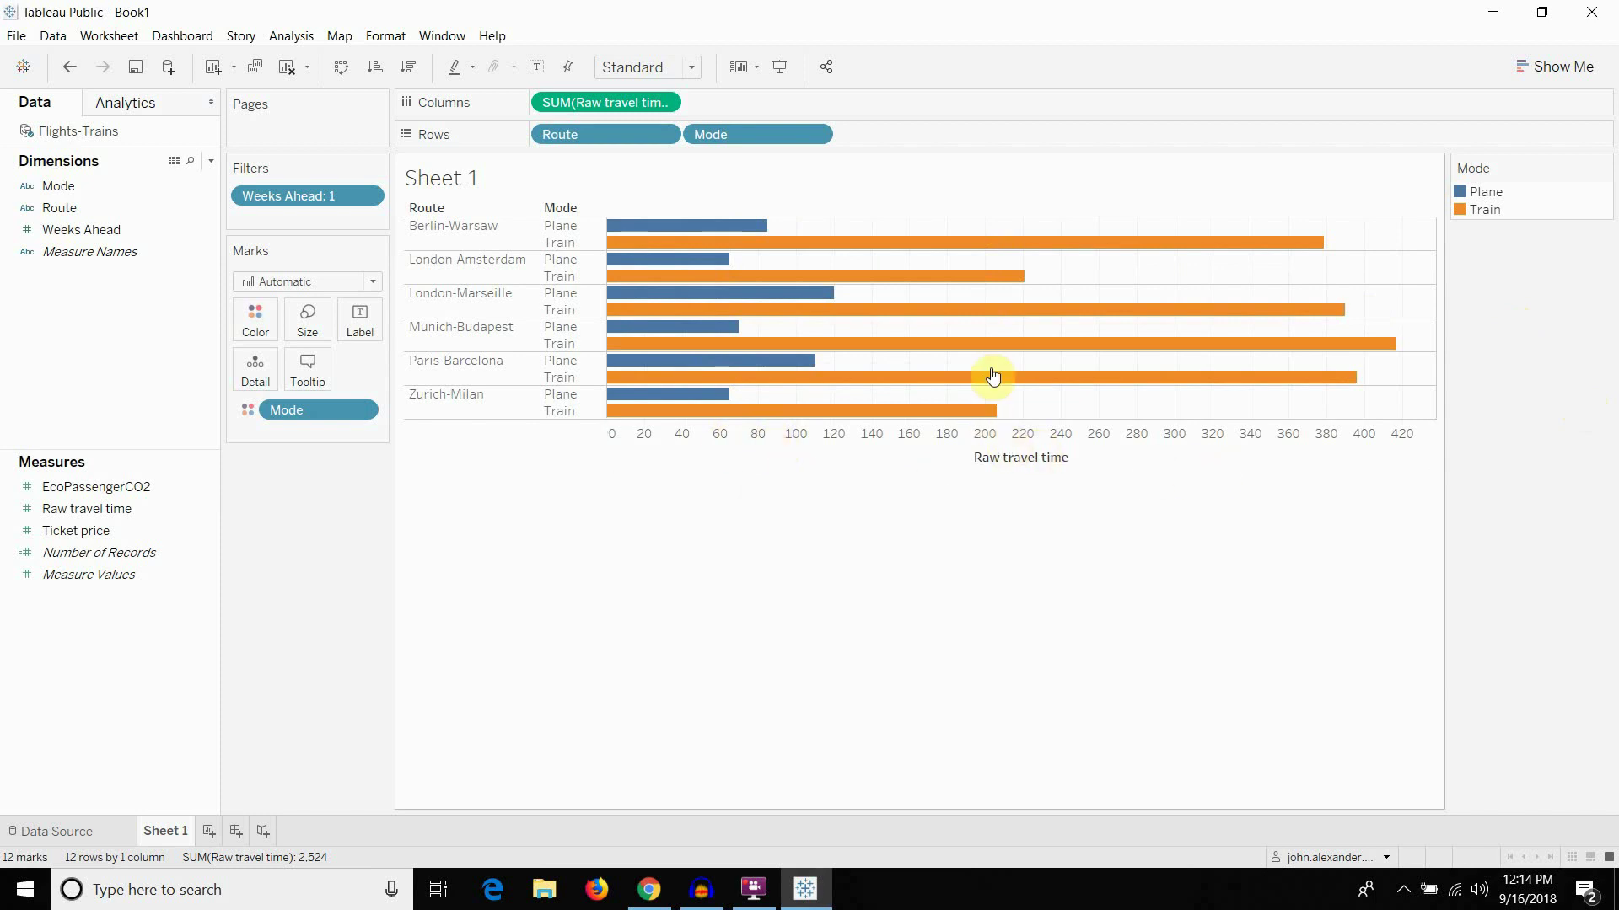
# Create a calculated field based on Raw travel time and name it Adj Travel Time
pyautogui.moveTo(1006, 260)
pyautogui.click(207, 508)
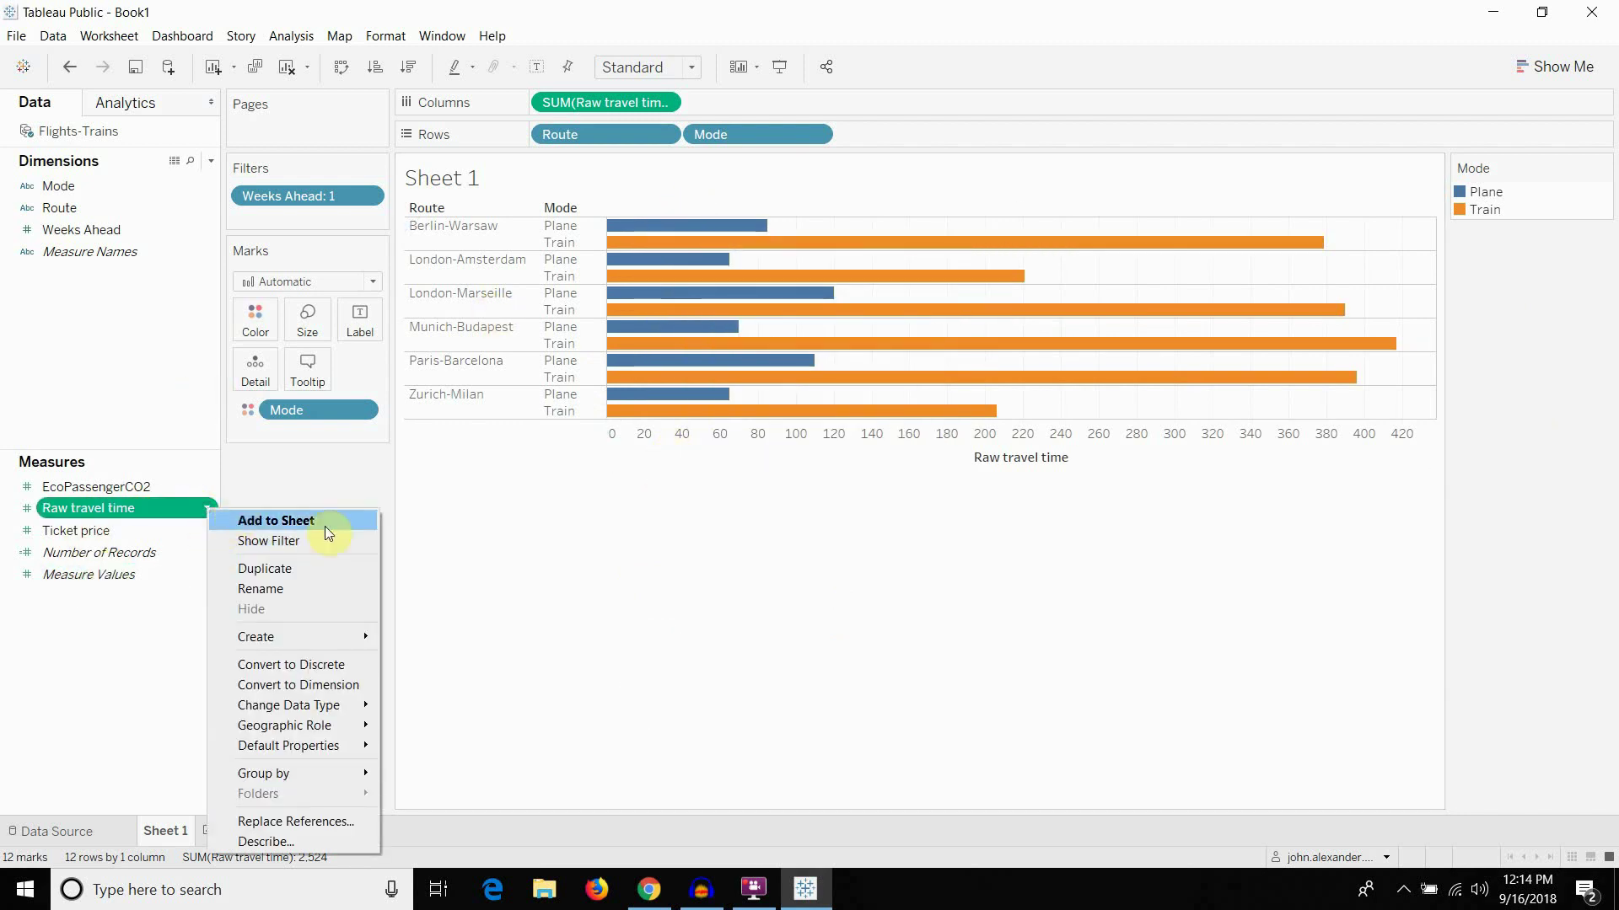
pyautogui.moveTo(331, 636)
pyautogui.click(455, 638)
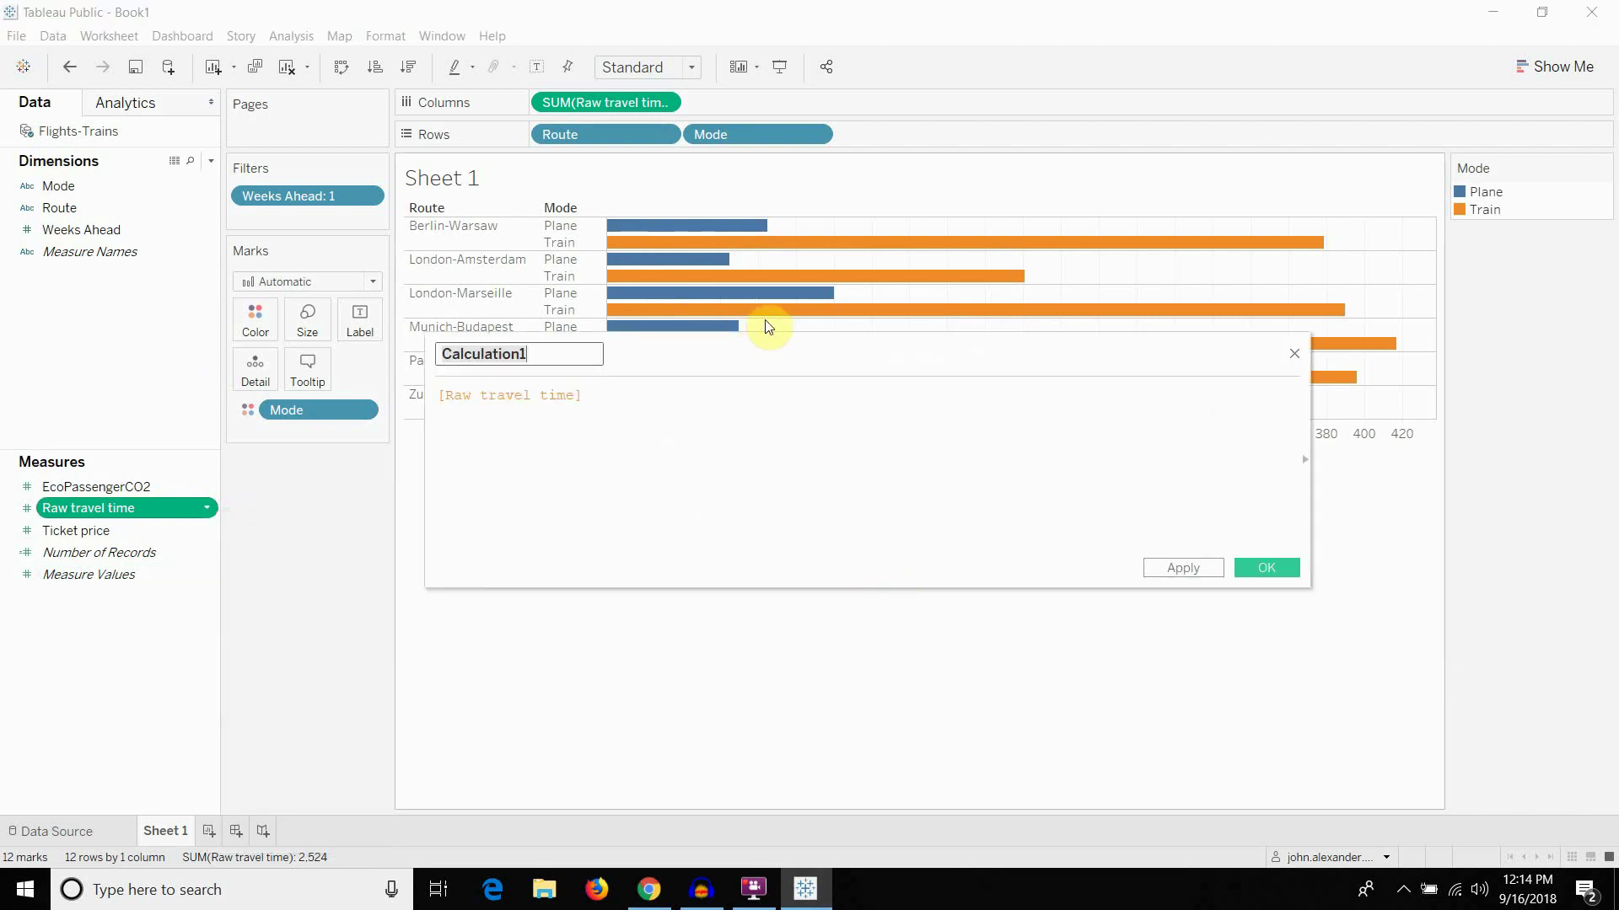
pyautogui.write('Adj')
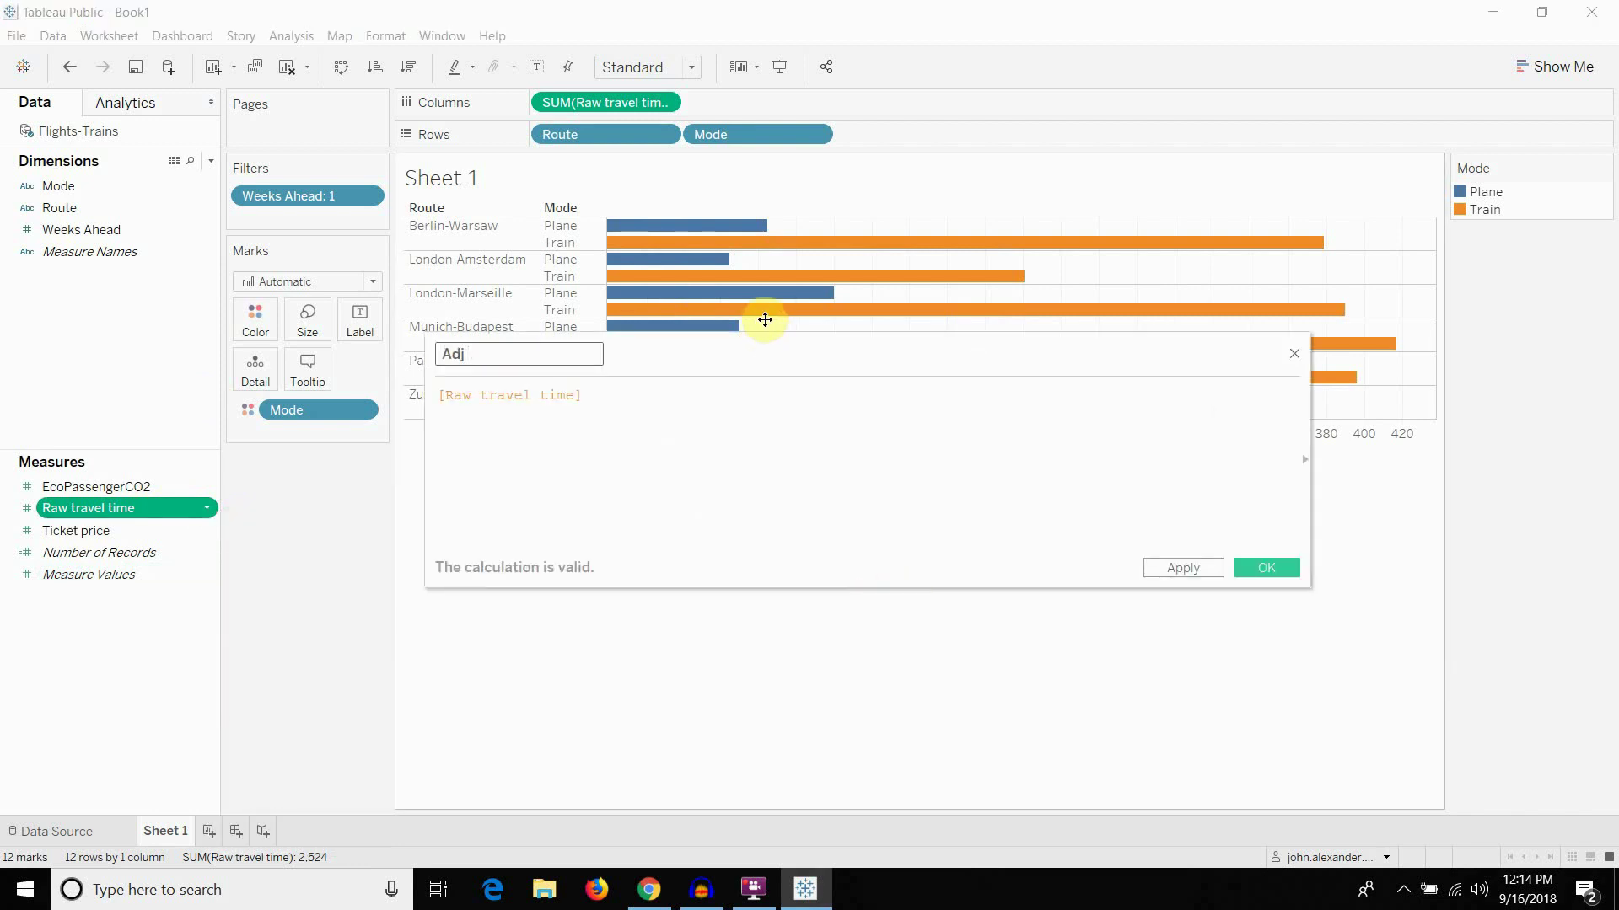
pyautogui.write(' Travel Time')
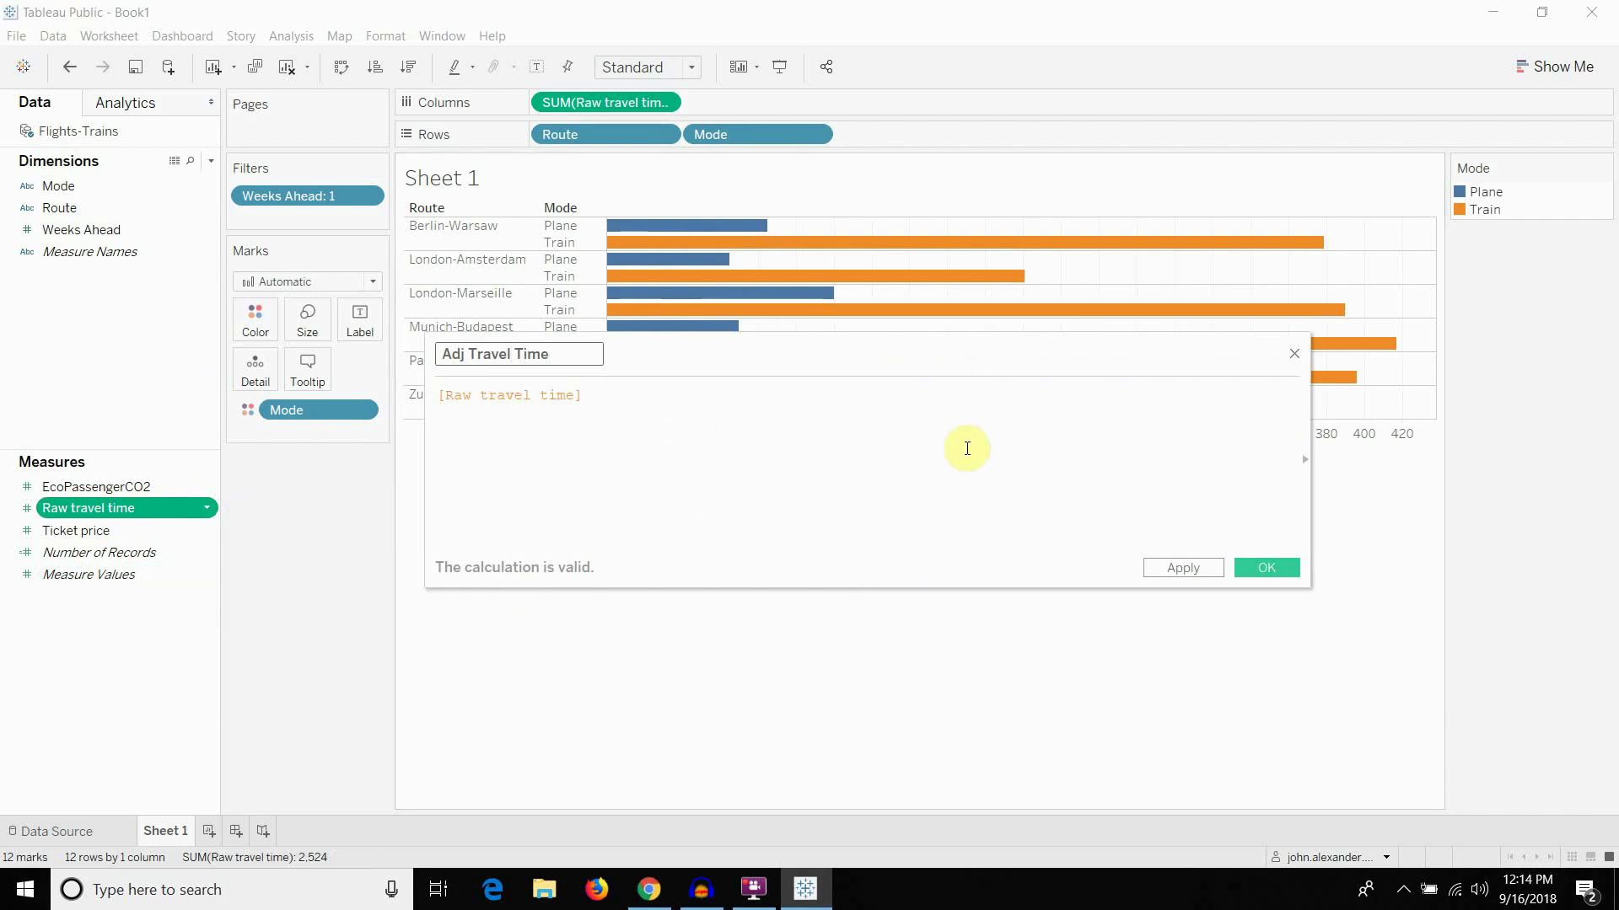
# Write the formula's plane condition as: if [Mode] == 'Plane' then [Raw travel time] + 180
pyautogui.click(967, 436)
pyautogui.write('if mode')
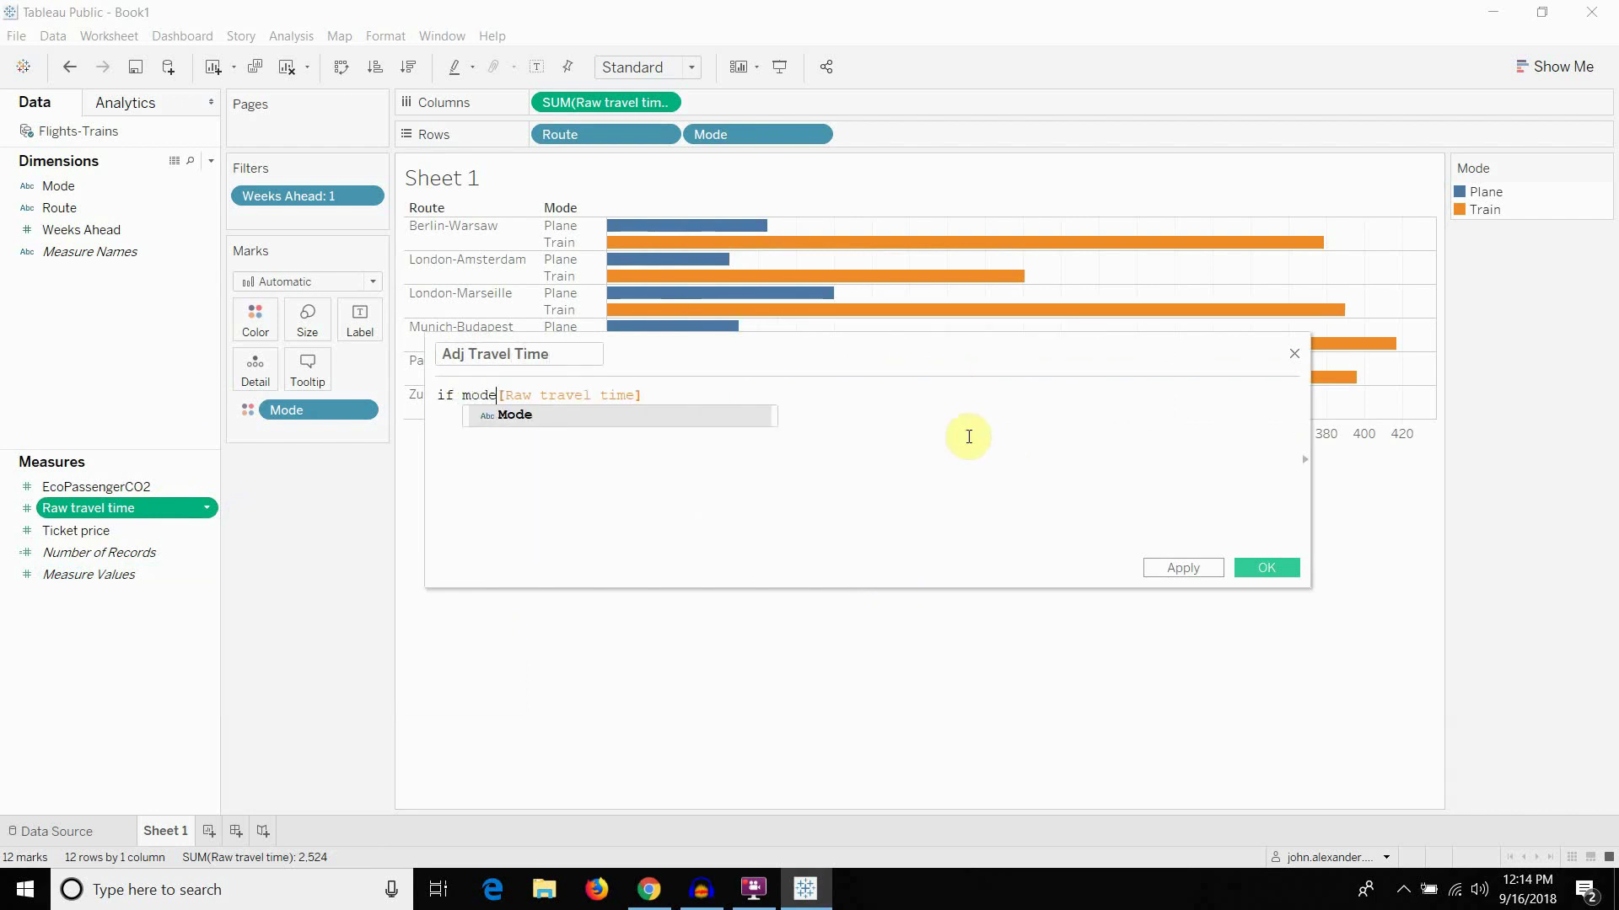
pyautogui.press('Return')
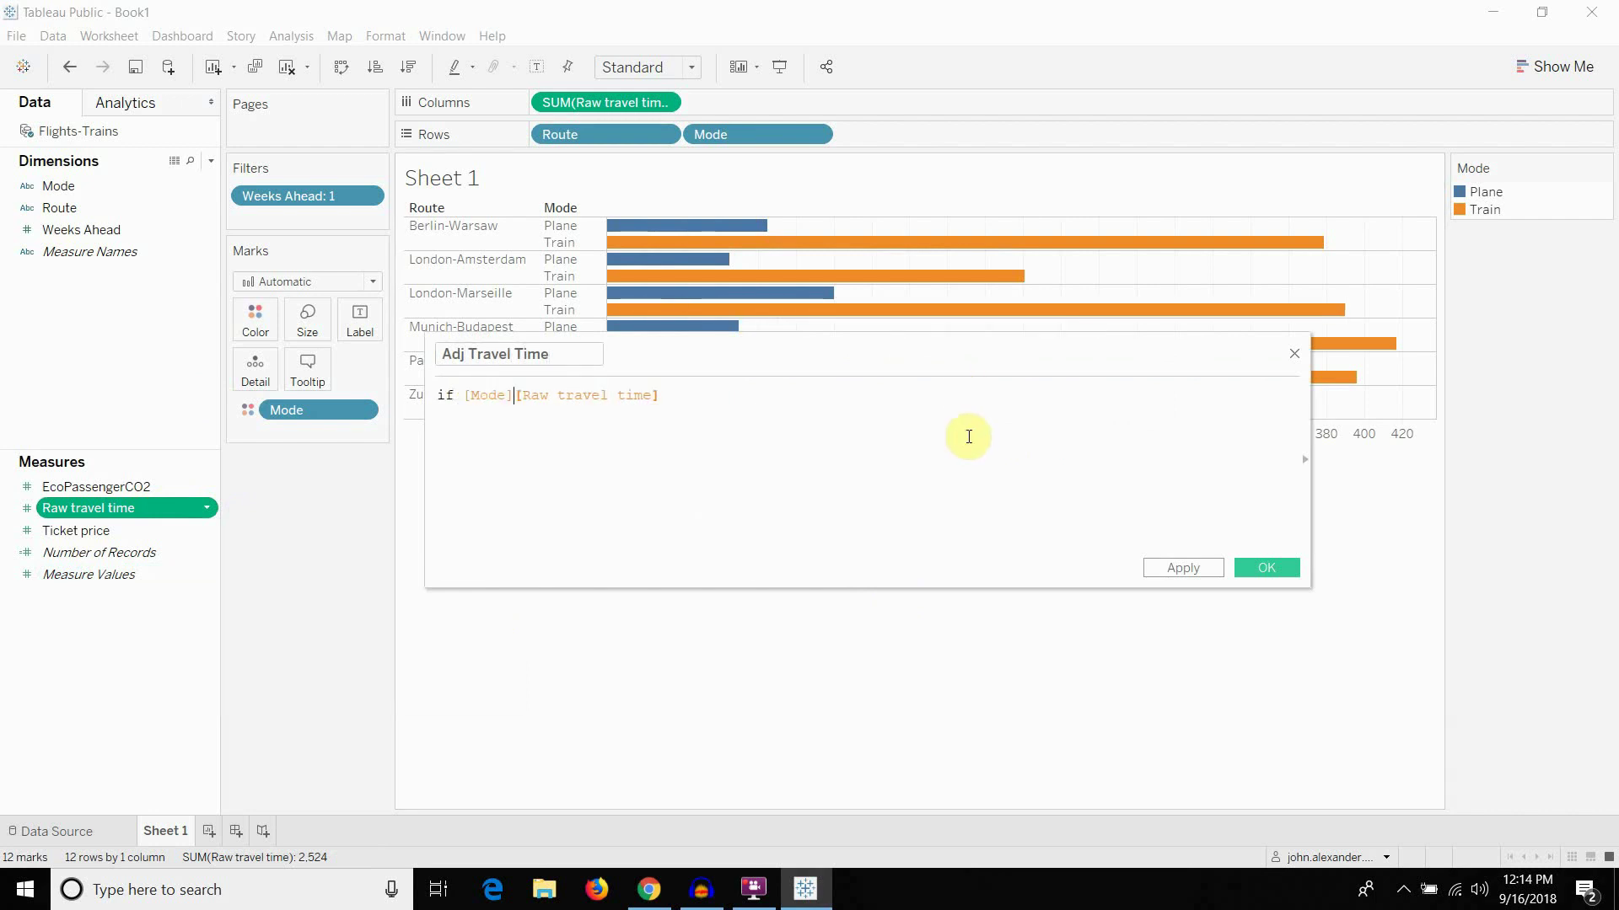
pyautogui.write('== ]')
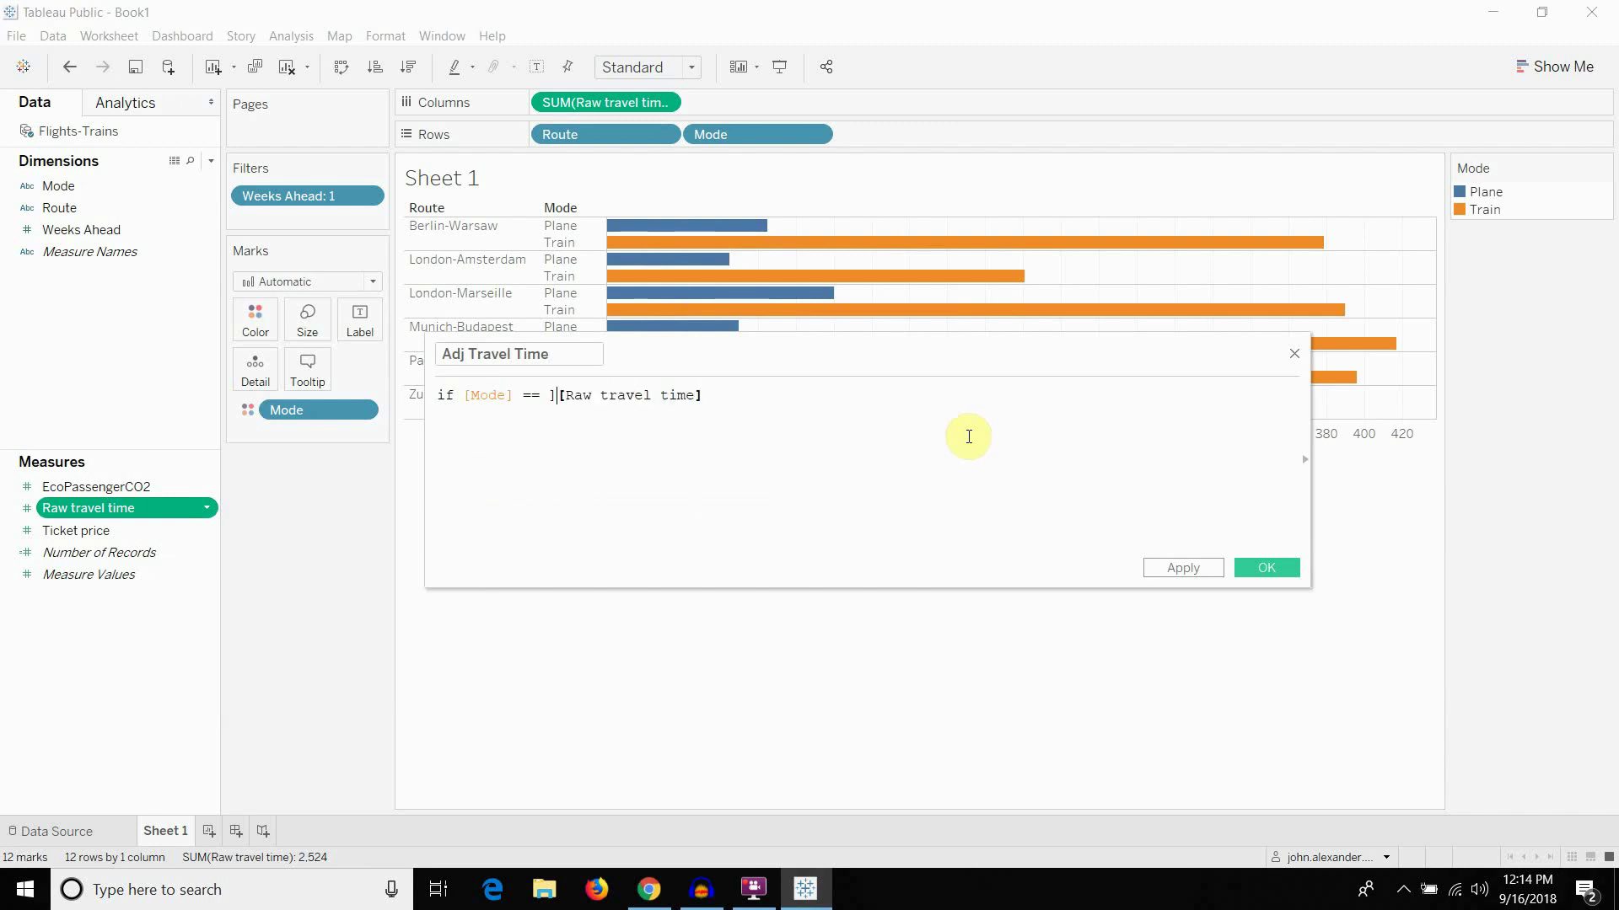
pyautogui.write("Plane' the")
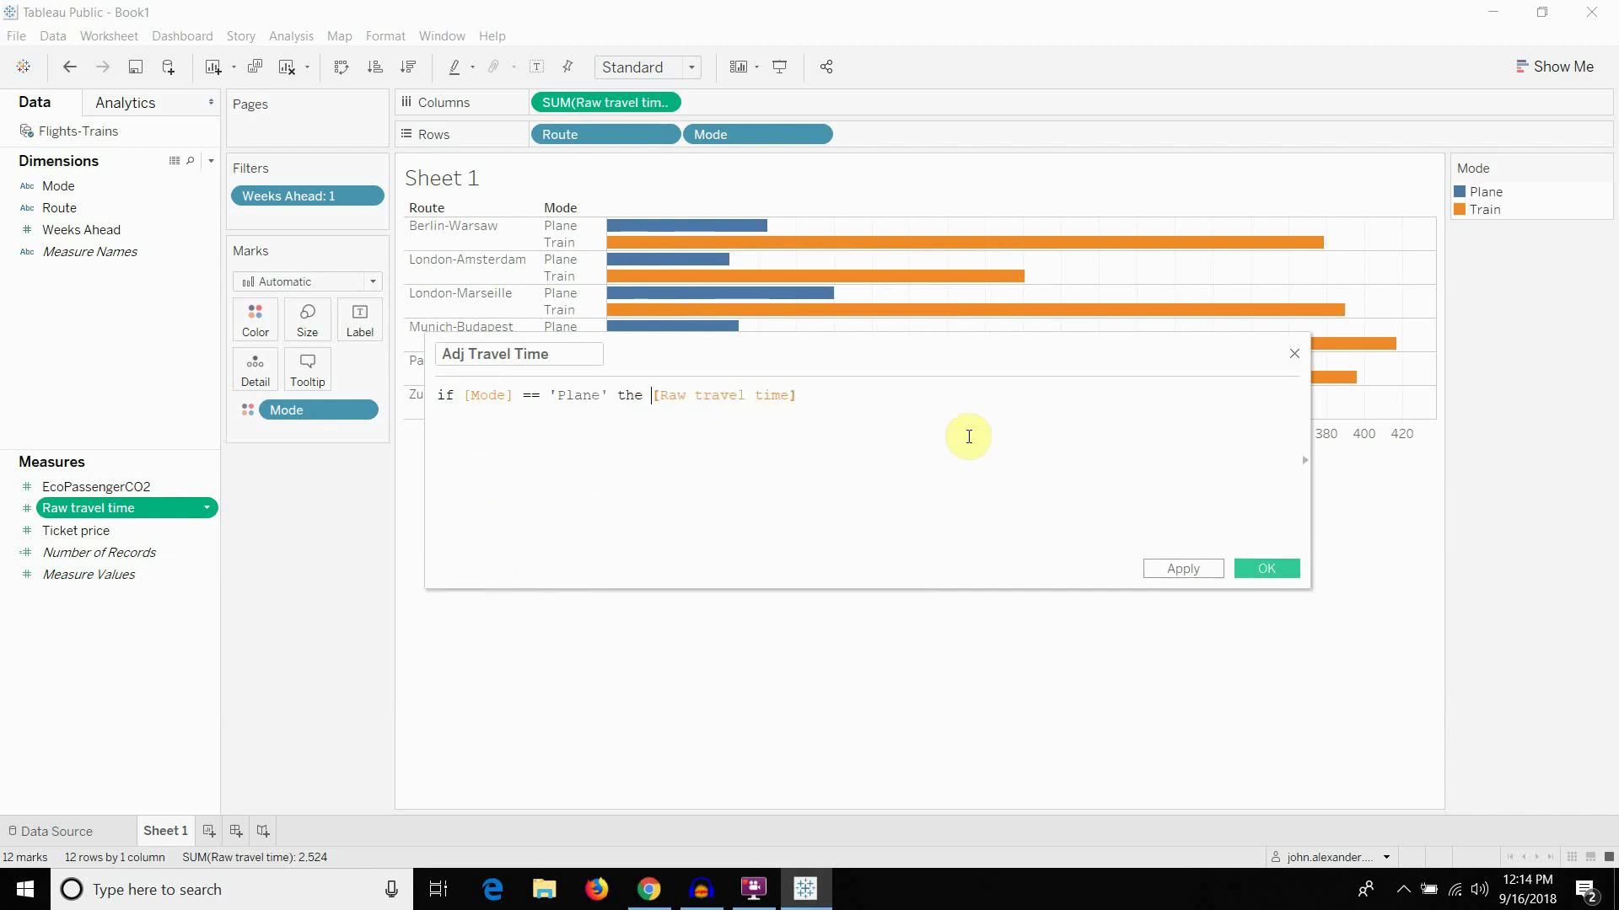
pyautogui.press('BackSpace')
pyautogui.write('n')
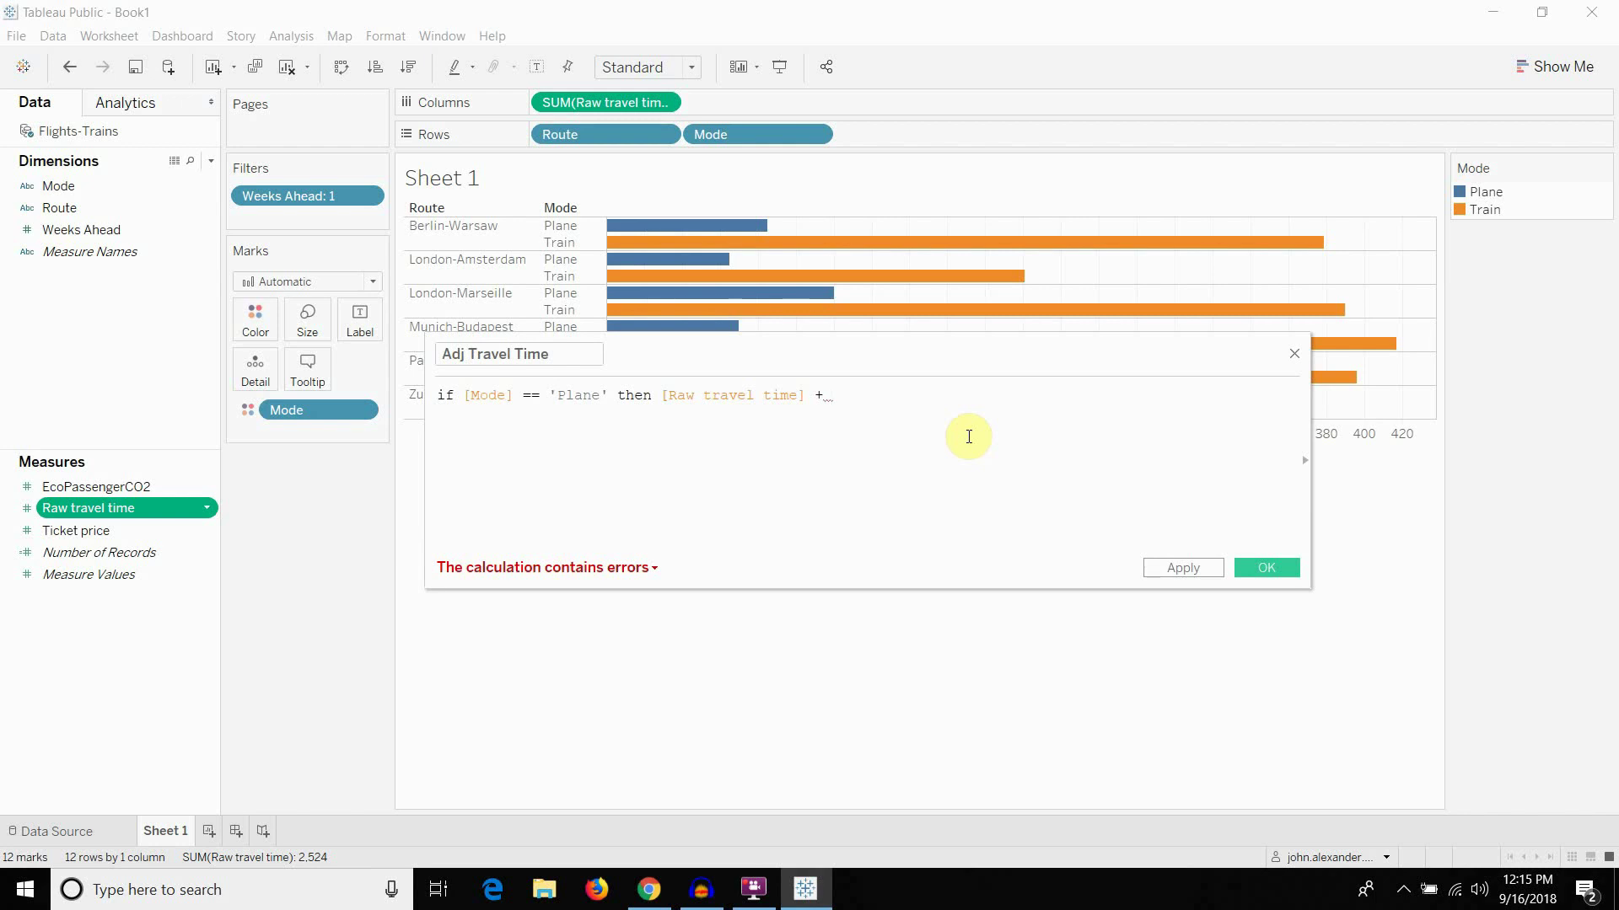
pyautogui.write('180')
# Complete the Adj Travel Time formula with an else branch returning [Raw travel time] and a closing end
pyautogui.press('Return')
pyautogui.write('elseif [')
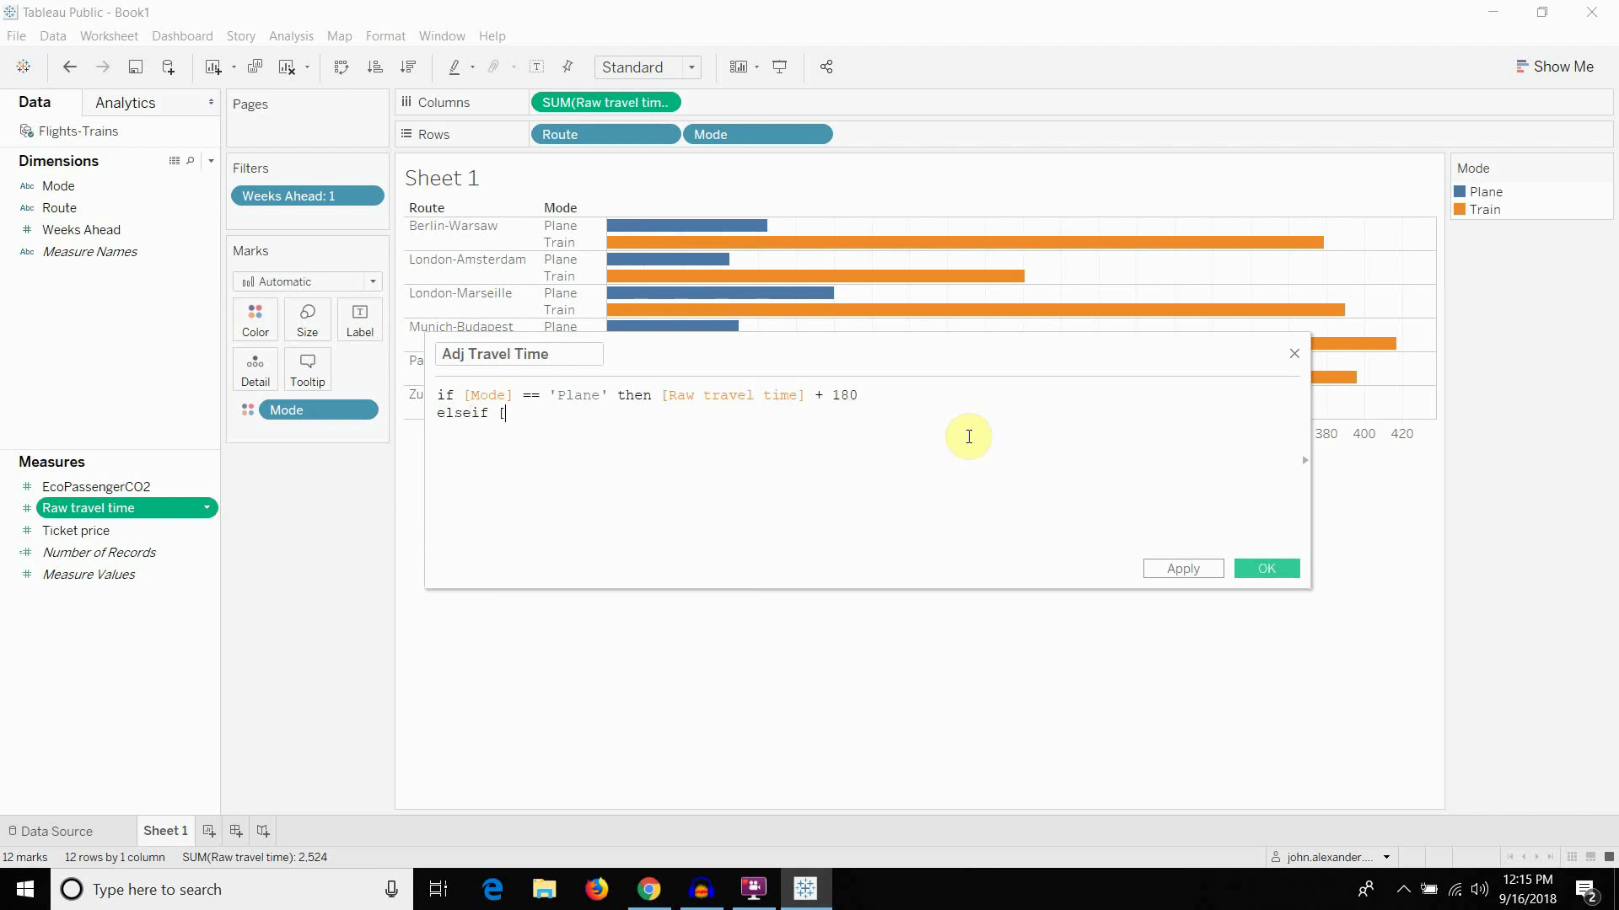
pyautogui.press('BackSpace')
pyautogui.press('BackSpace')
pyautogui.press('BackSpace')
pyautogui.write('raw t')
pyautogui.press('Return')
pyautogui.press('Return')
pyautogui.write('end')
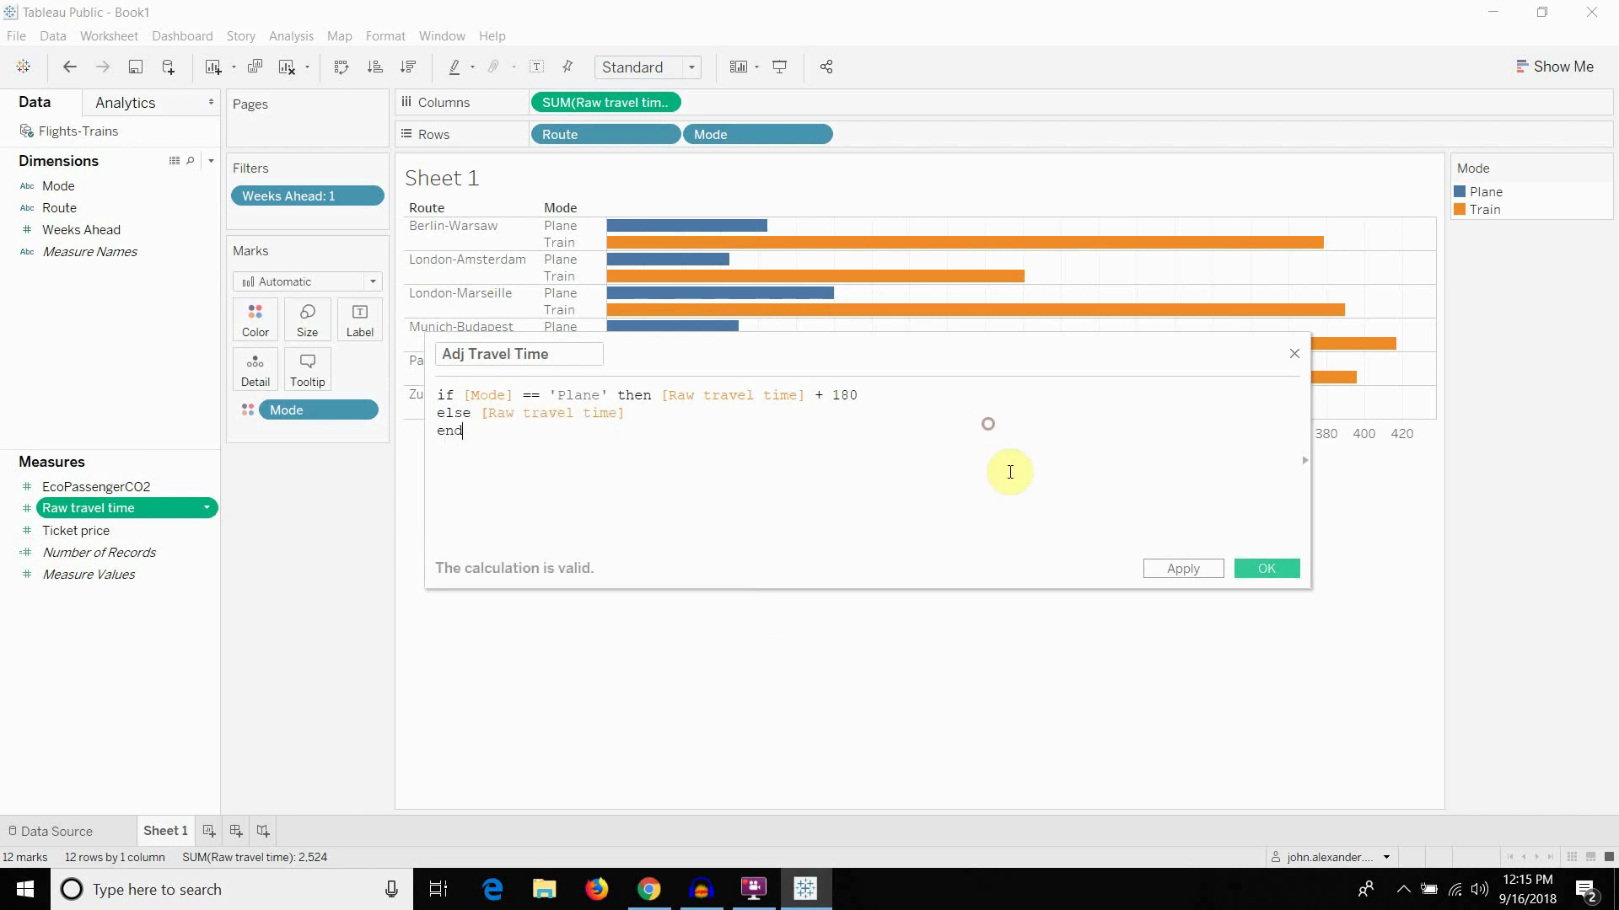
# Save the Adj Travel Time calculation and replace Raw travel time with Adj Travel Time on the chart's columns
pyautogui.click(854, 395)
pyautogui.click(1278, 569)
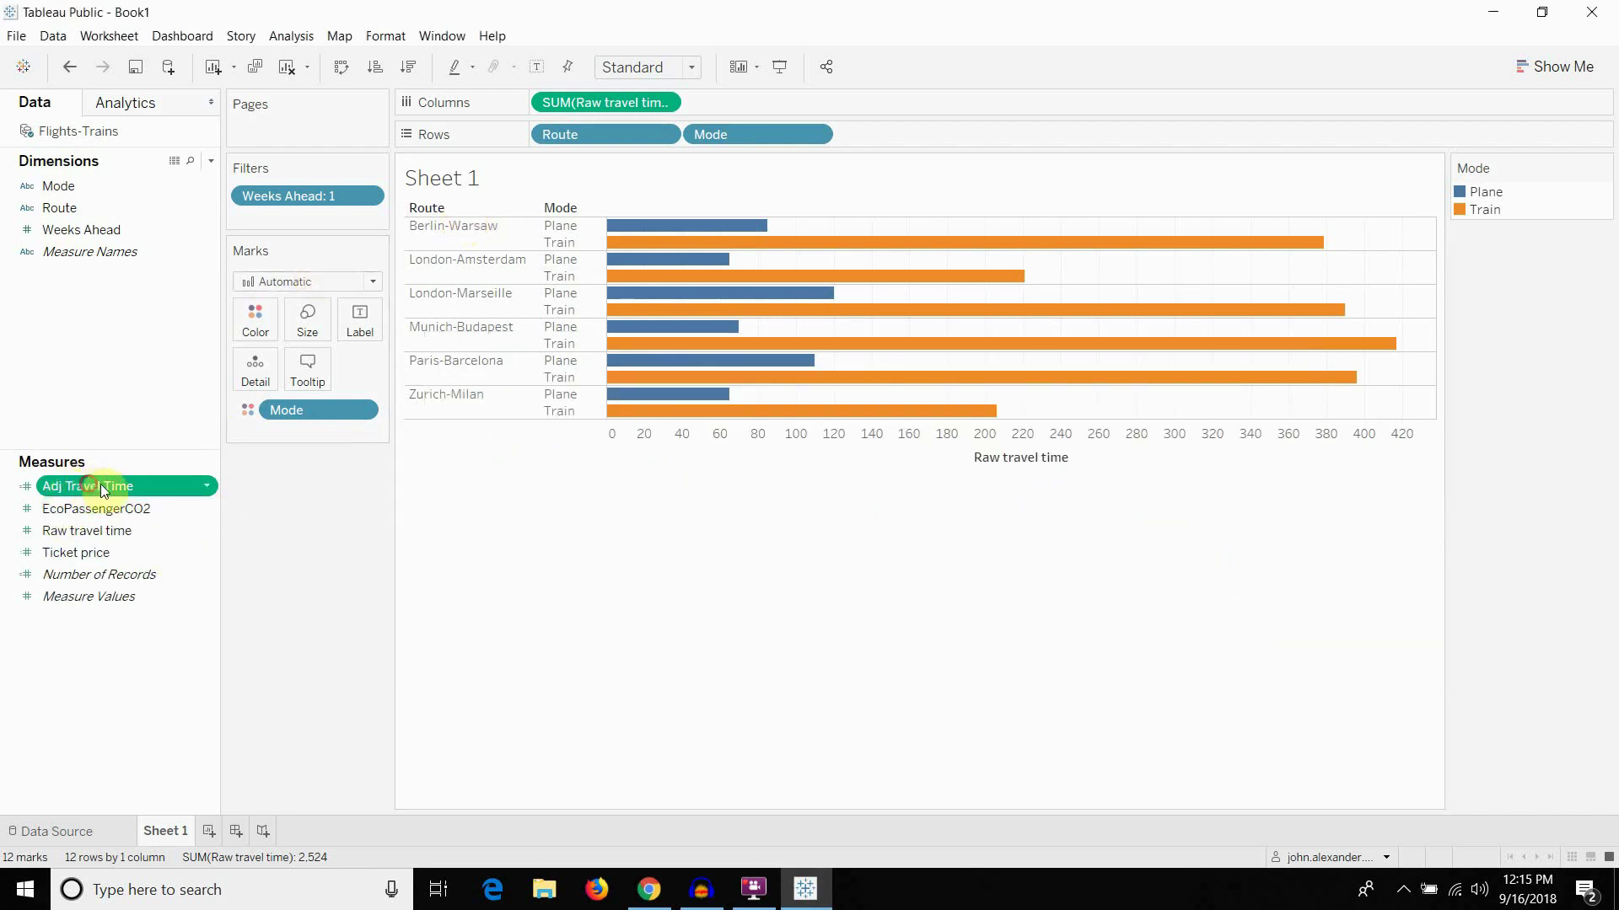
pyautogui.moveTo(99, 485); pyautogui.dragTo(594, 108)
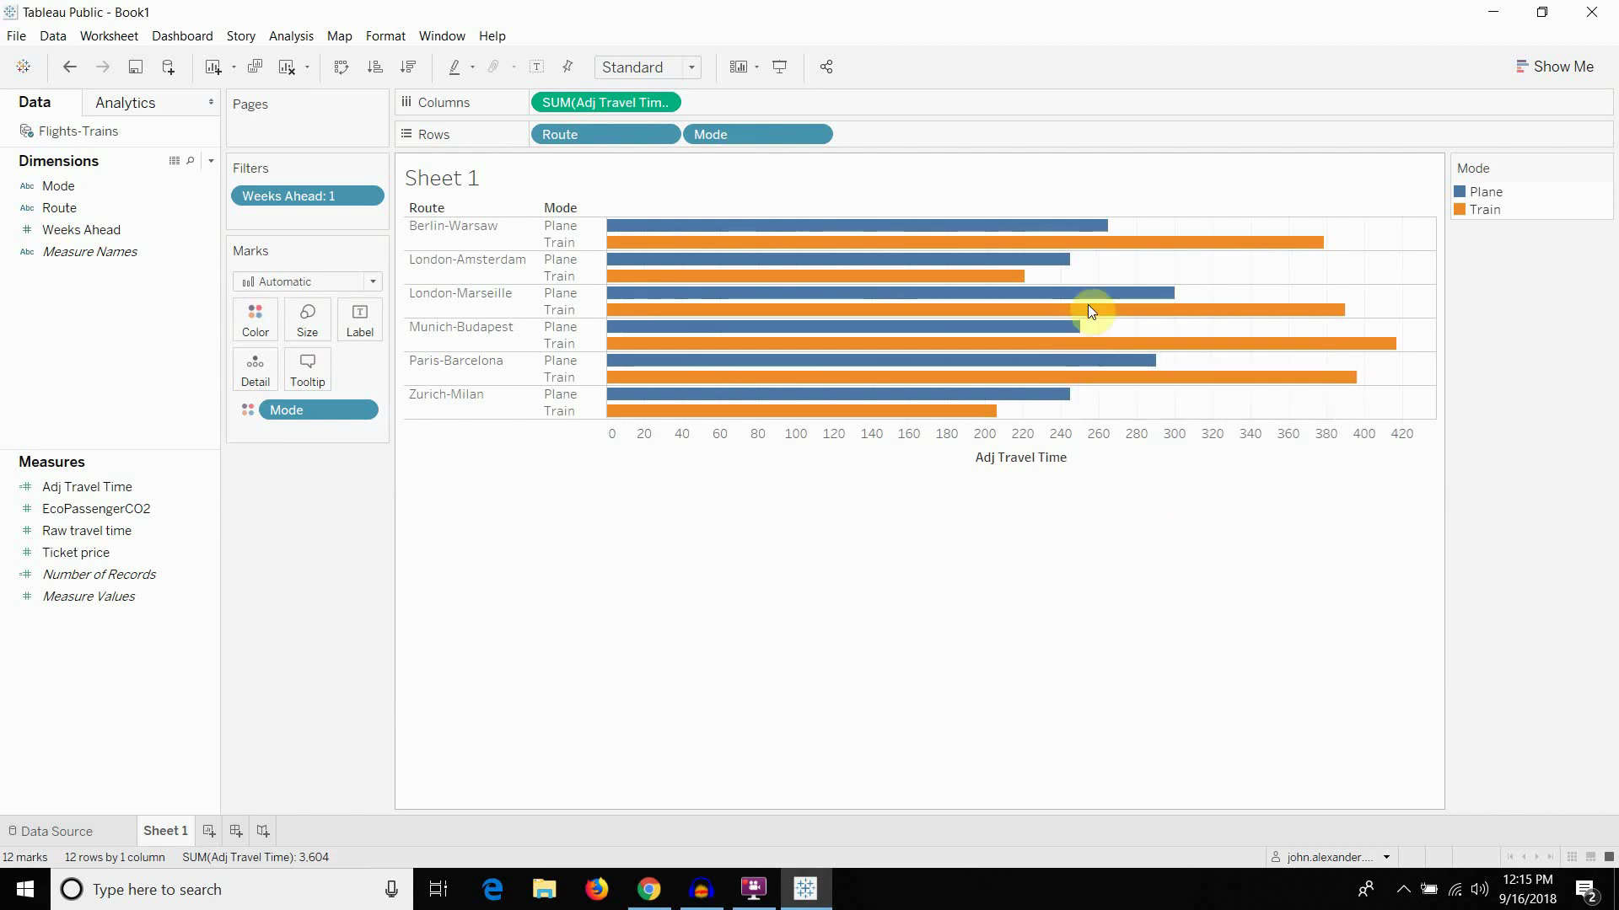
pyautogui.moveTo(1048, 264)
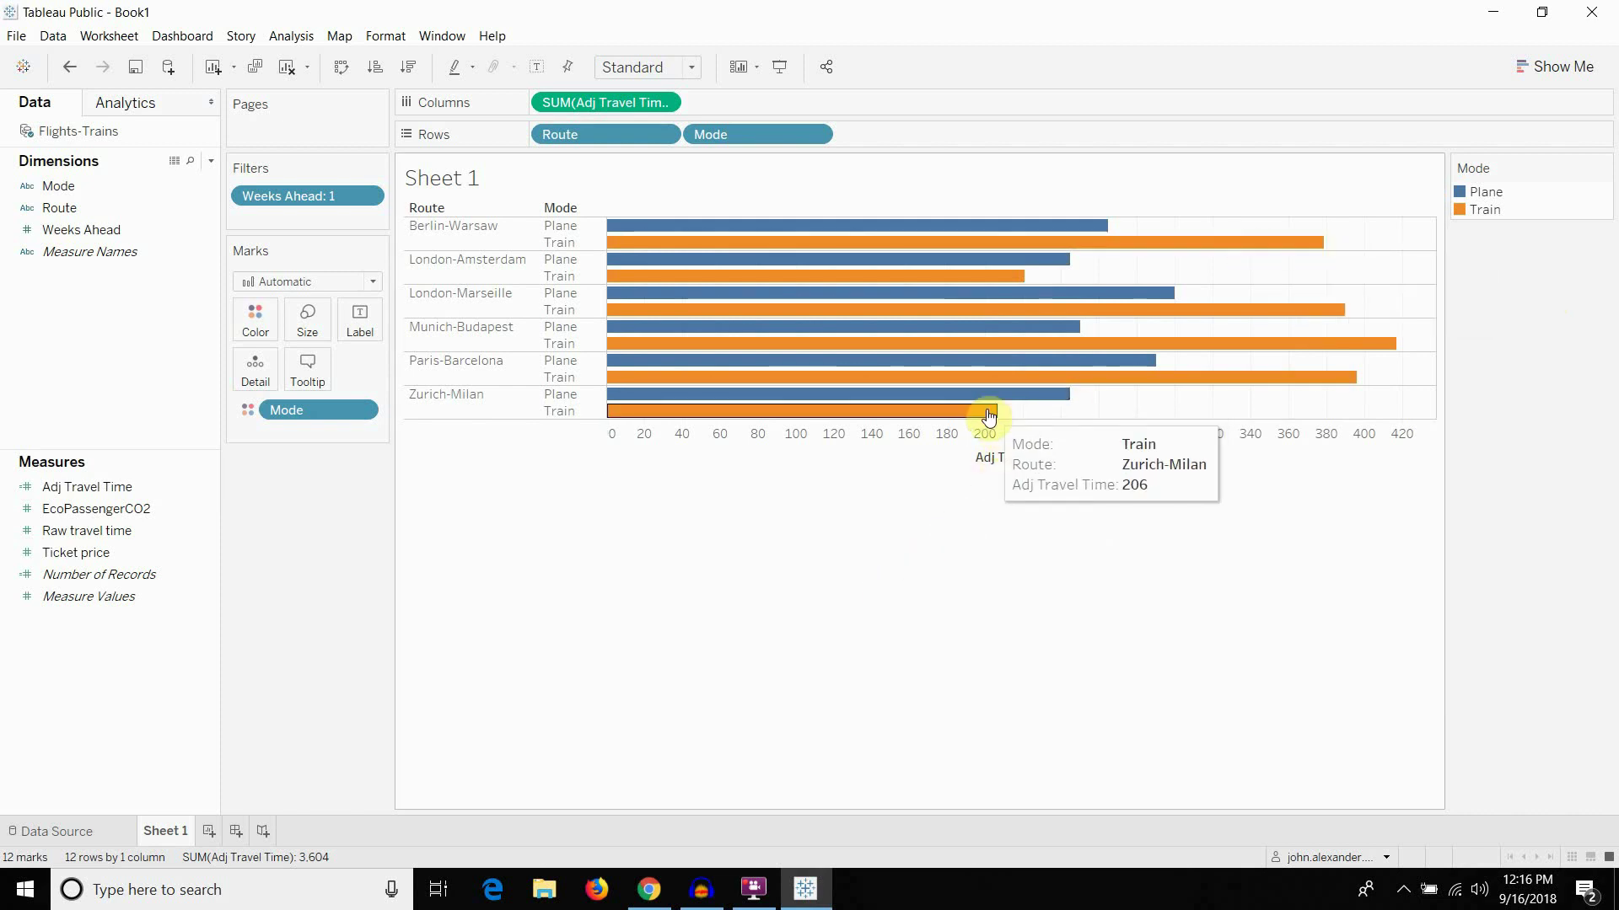
pyautogui.moveTo(987, 419)
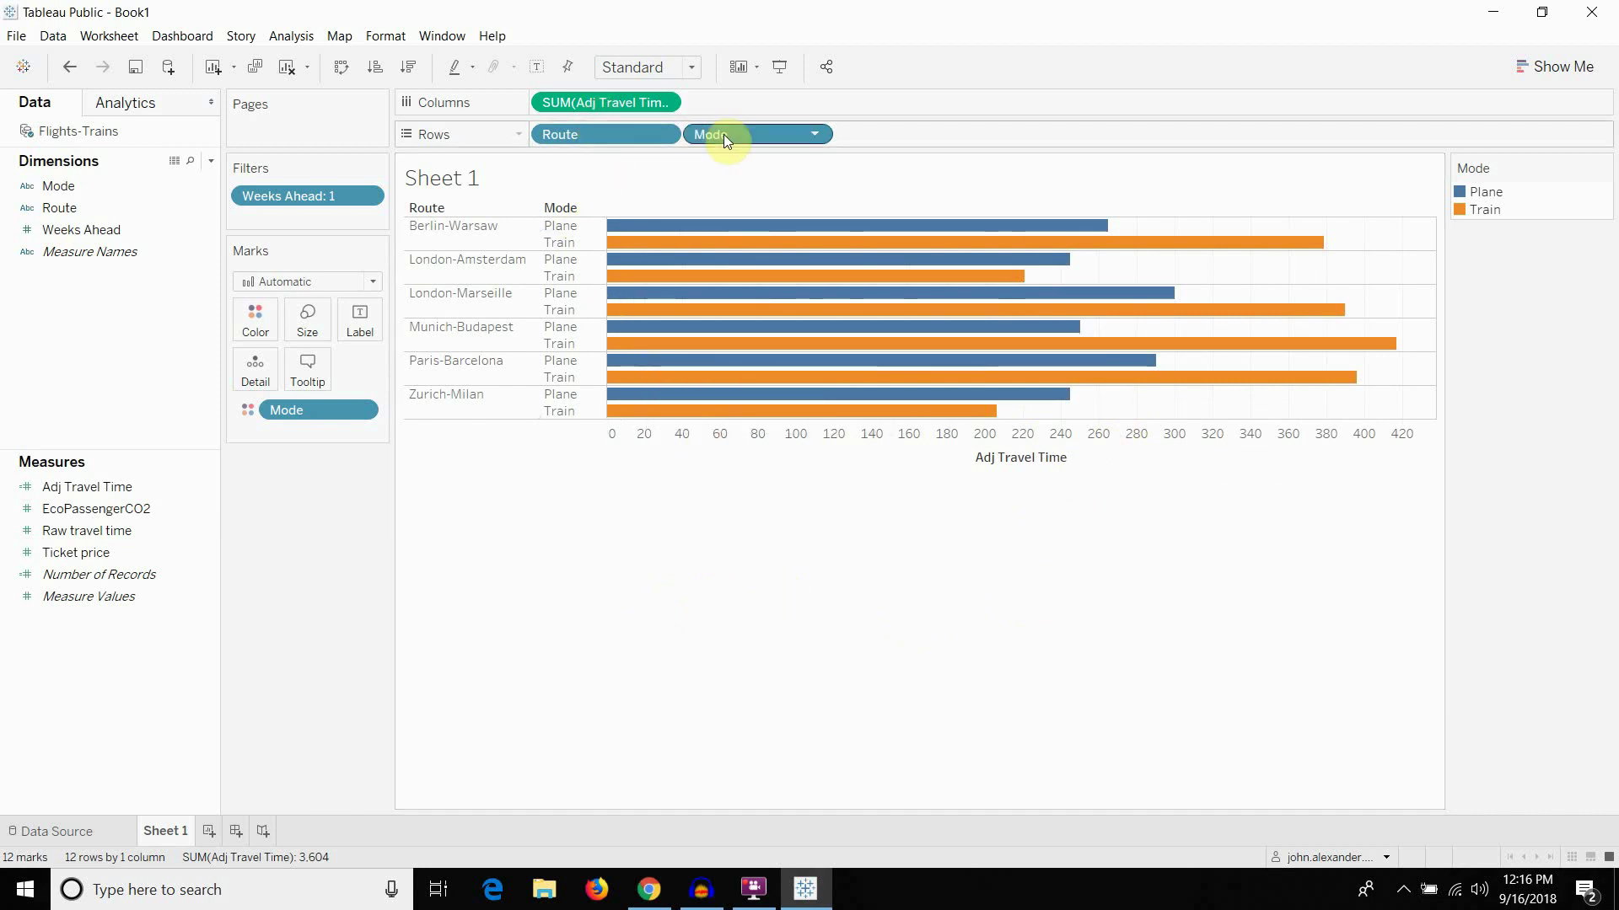
# Try placing Mode, and also Route, on the columns ahead of Adj Travel Time, restoring Route to the rows
pyautogui.moveTo(771, 134); pyautogui.dragTo(569, 105)
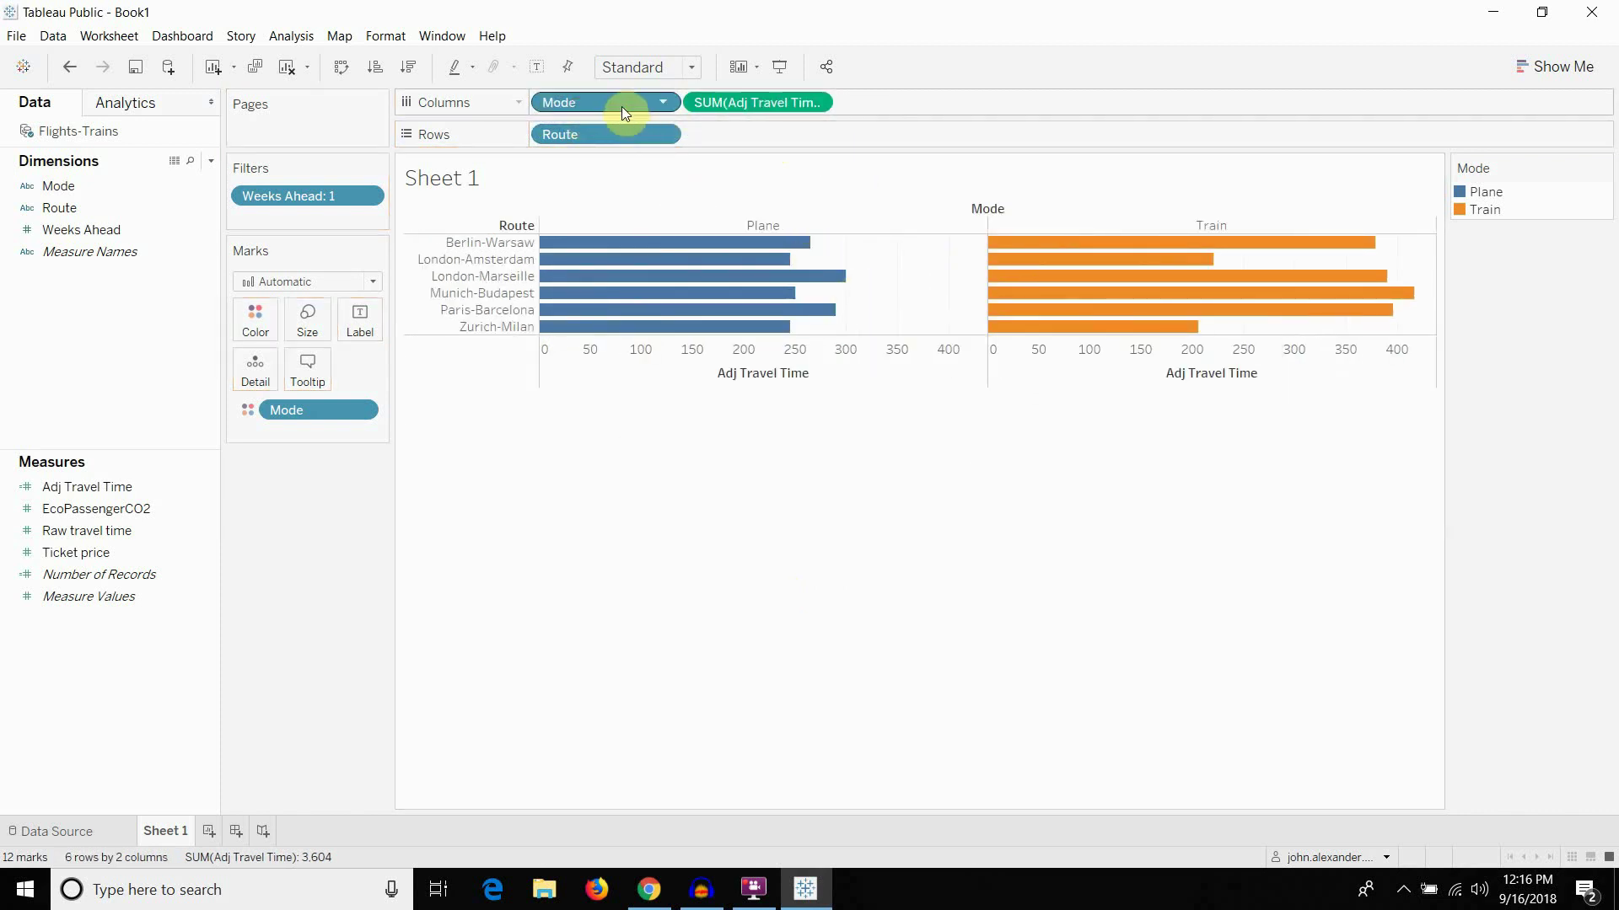
pyautogui.moveTo(621, 133); pyautogui.dragTo(747, 124)
pyautogui.moveTo(575, 105); pyautogui.dragTo(580, 133)
pyautogui.hotkey('ctrl', 'z')
pyautogui.hotkey('ctrl', 'z')
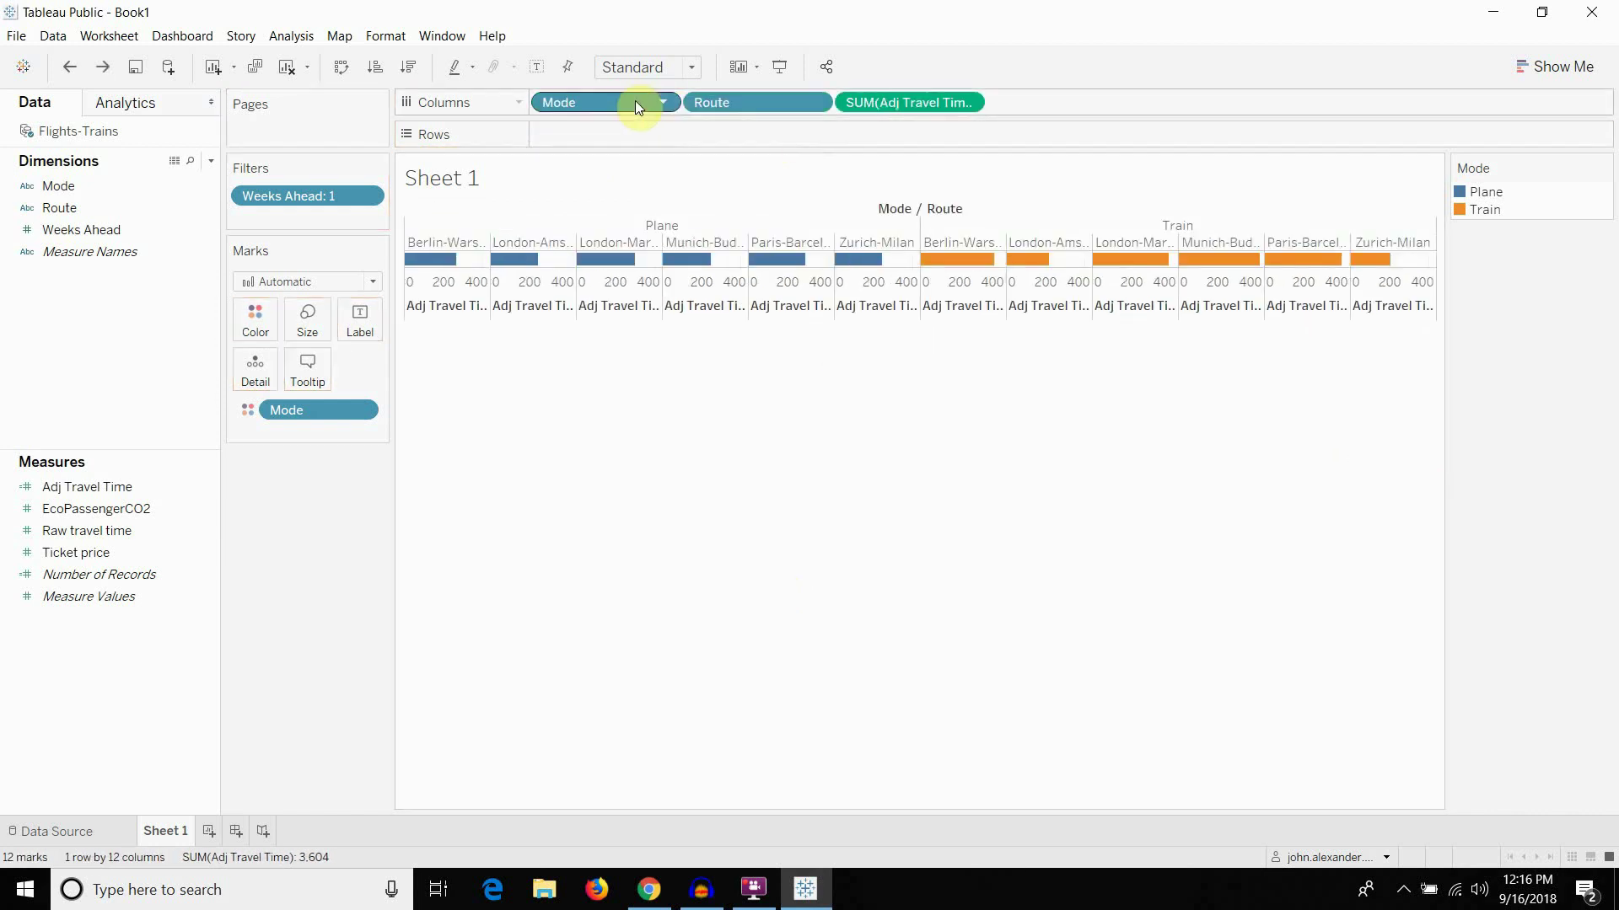
pyautogui.moveTo(750, 102); pyautogui.dragTo(741, 133)
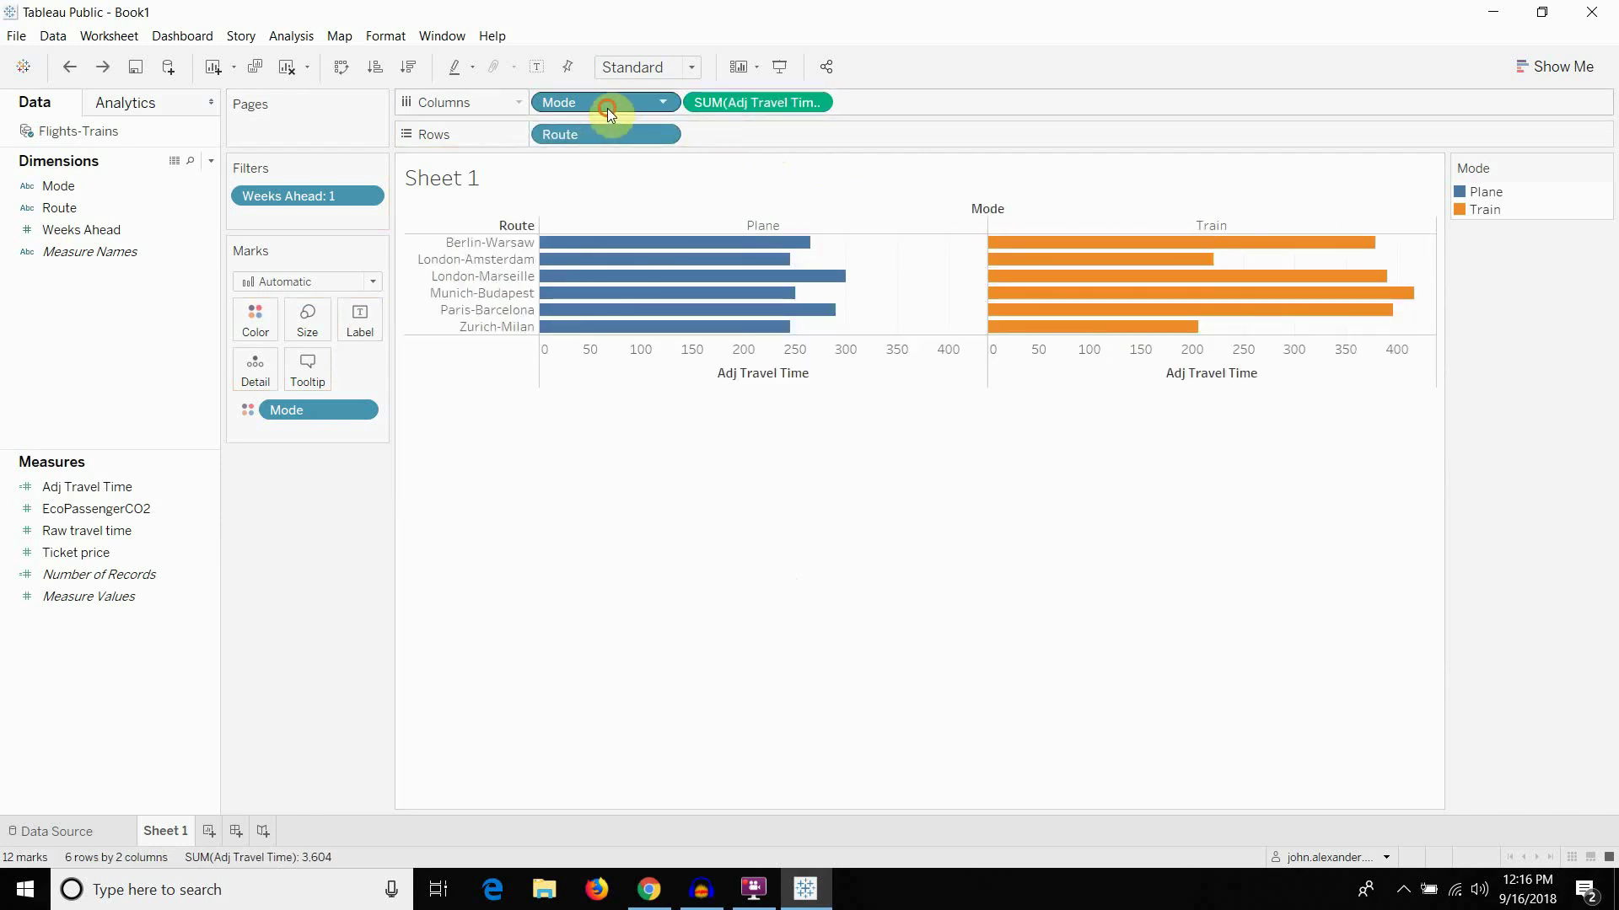
pyautogui.moveTo(608, 114); pyautogui.dragTo(759, 159)
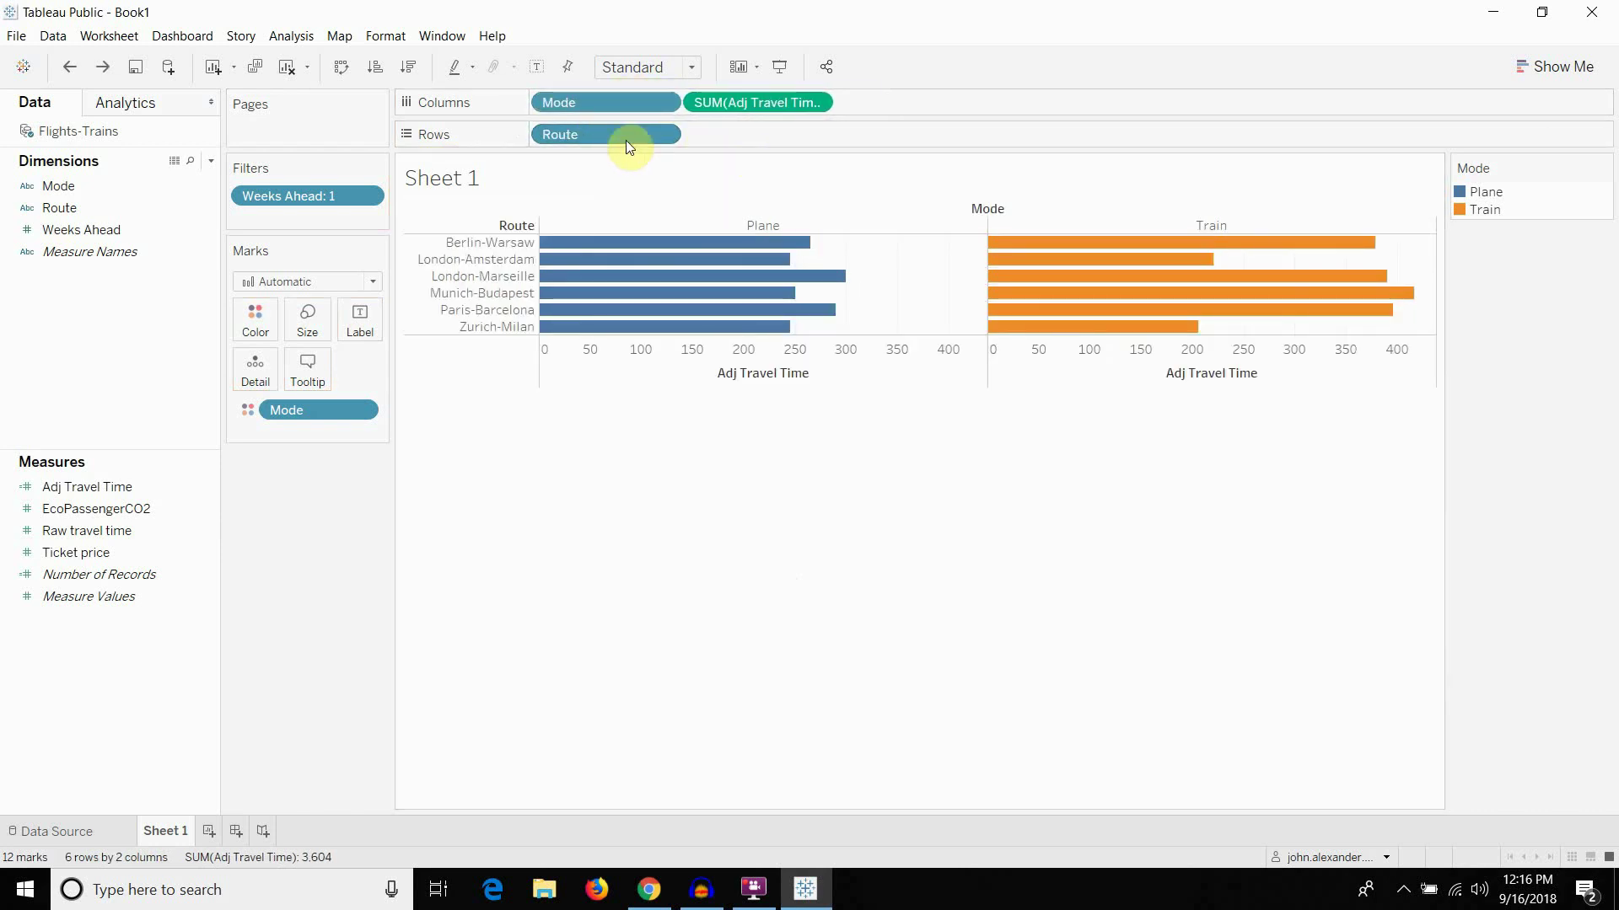
# Try grouping the rows by Mode before Route, and return to Route first with Mode nested inside it
pyautogui.moveTo(630, 98); pyautogui.dragTo(534, 133)
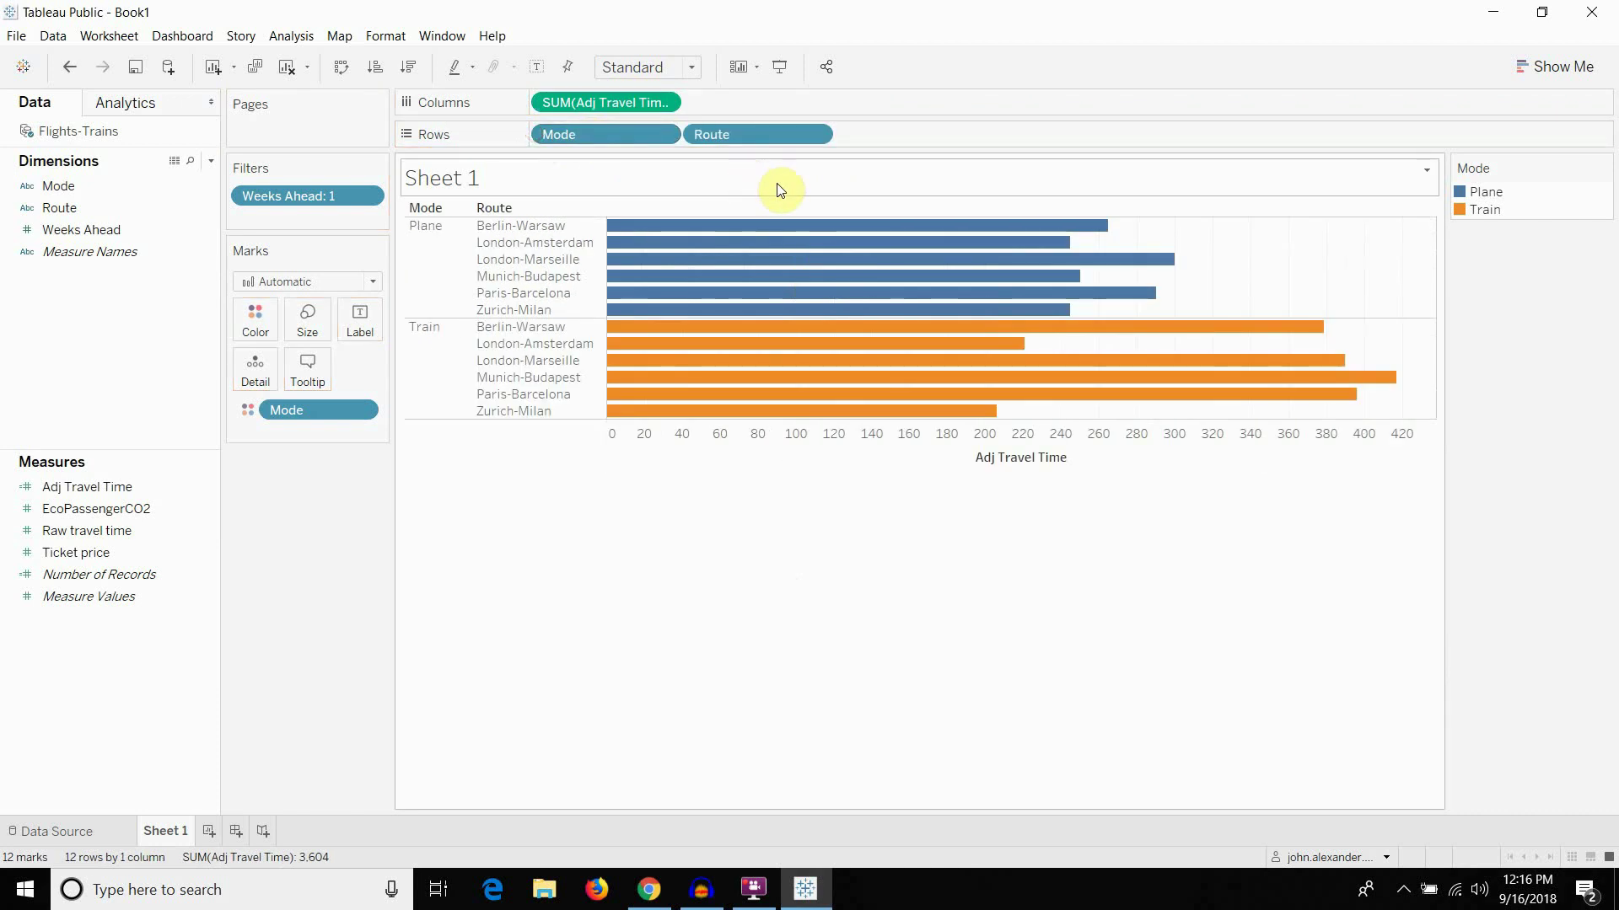
pyautogui.moveTo(763, 370)
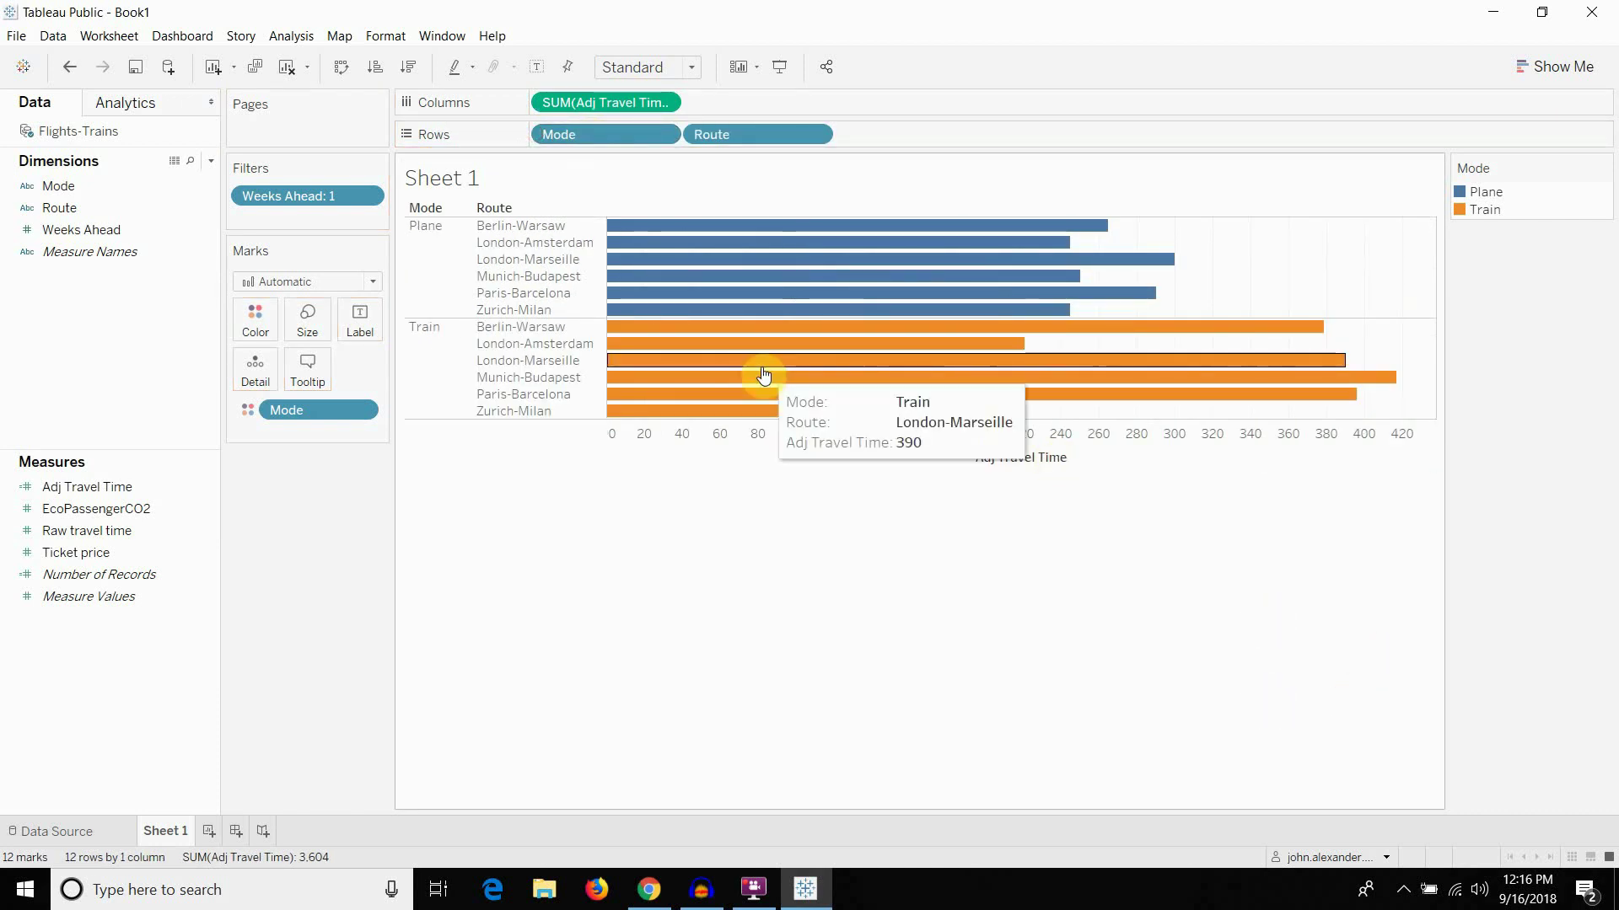
pyautogui.moveTo(1075, 389)
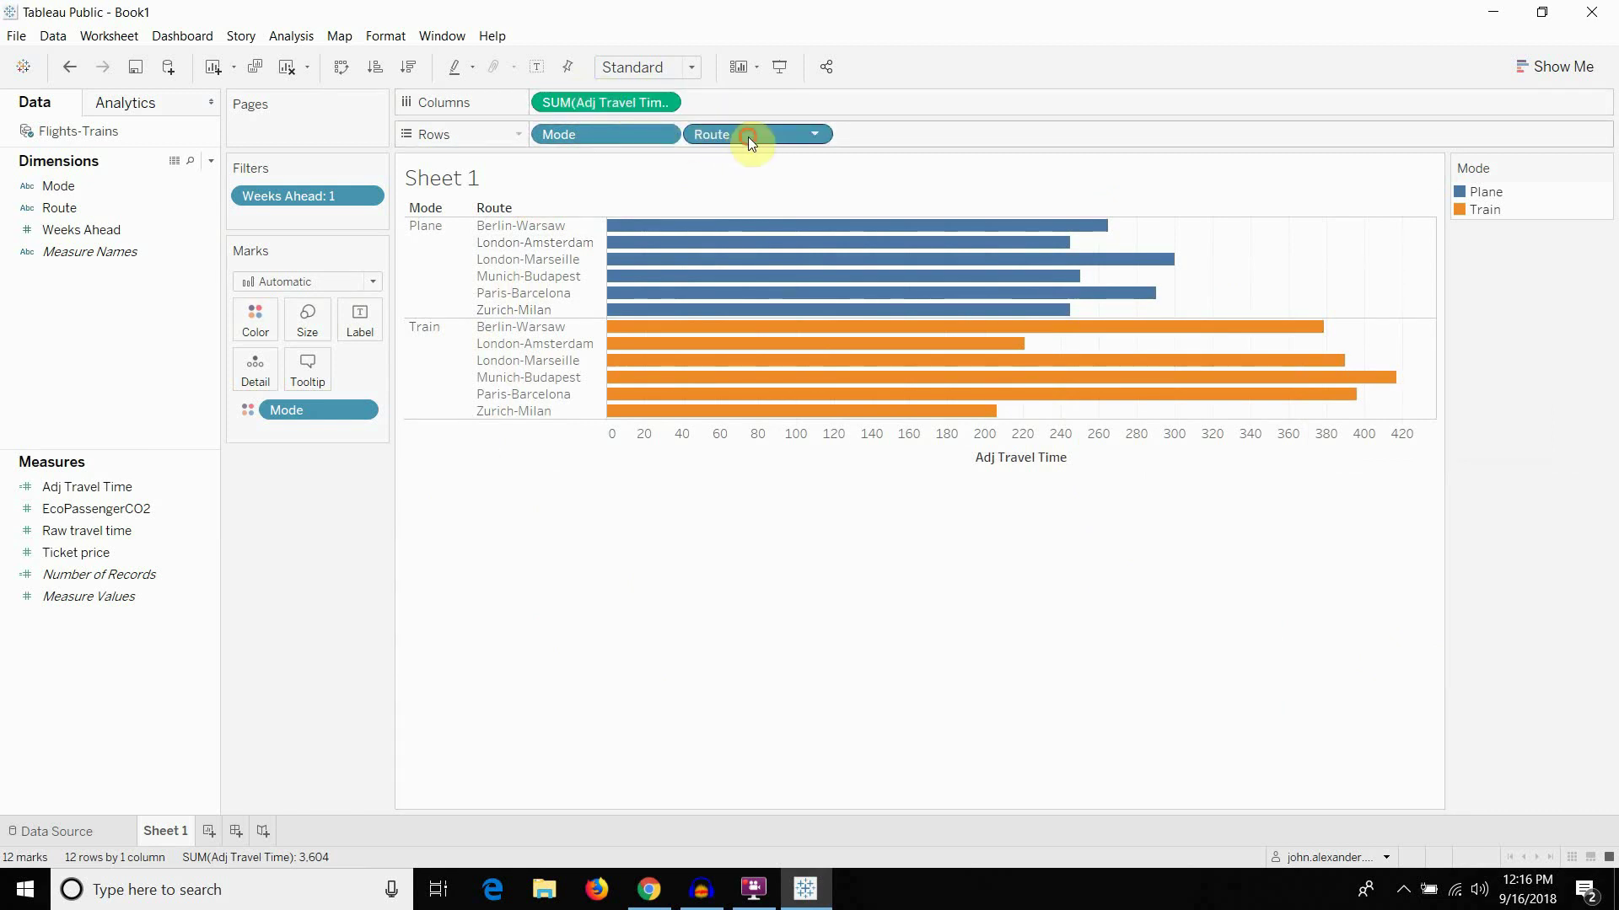
pyautogui.moveTo(747, 137); pyautogui.dragTo(549, 139)
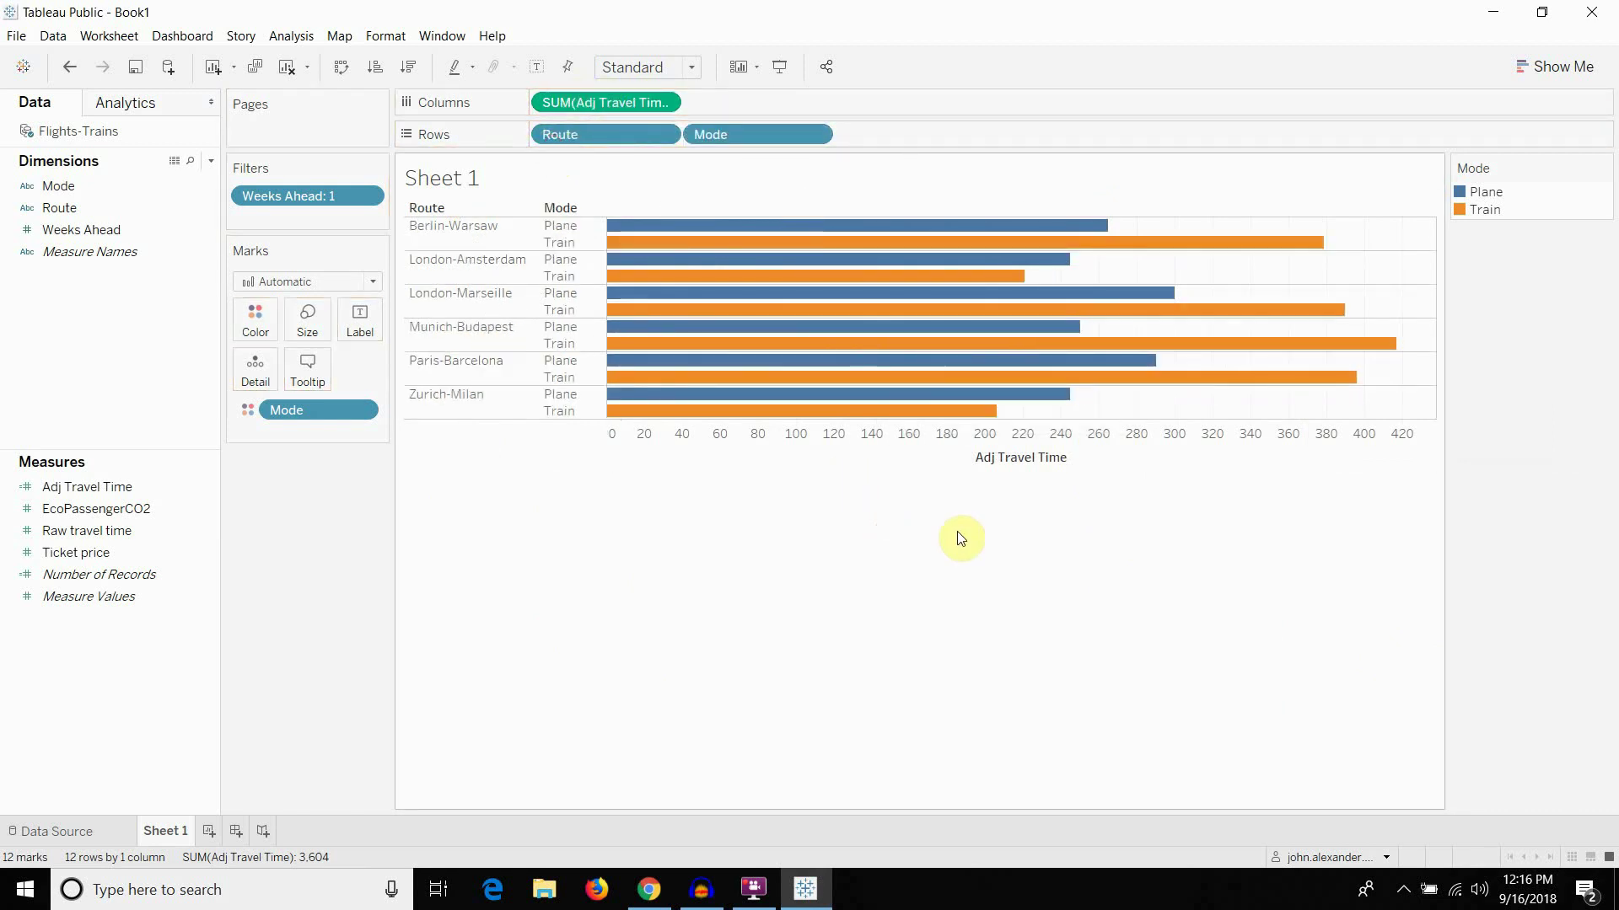
# Swap rows and columns so the travel time bars stand vertically for each Route and Mode
pyautogui.click(340, 69)
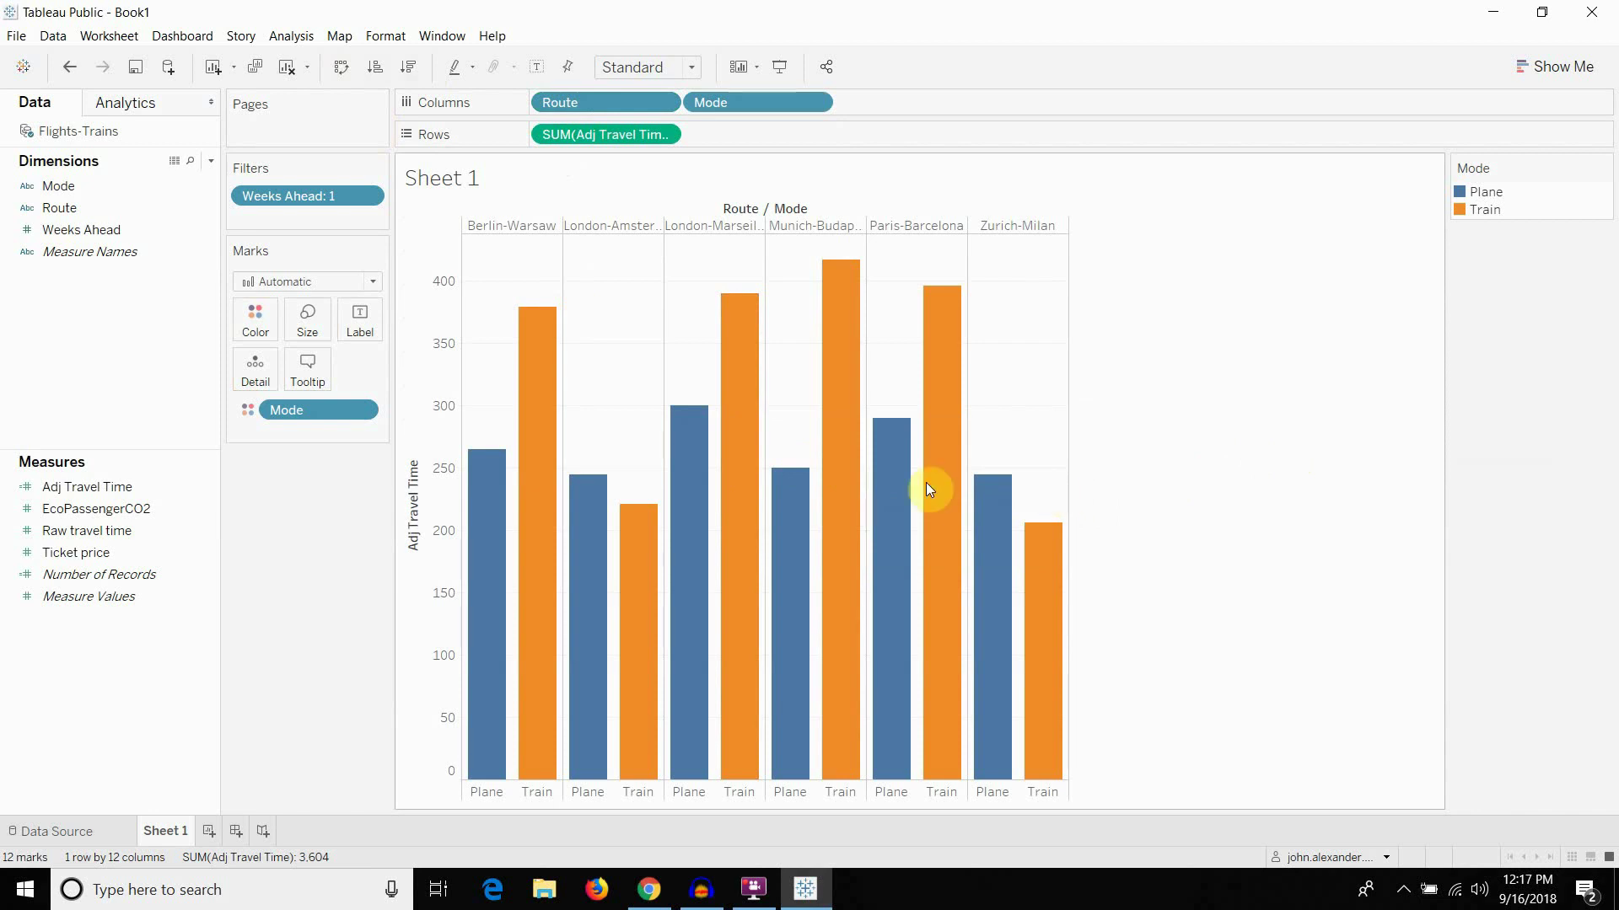
pyautogui.moveTo(655, 499)
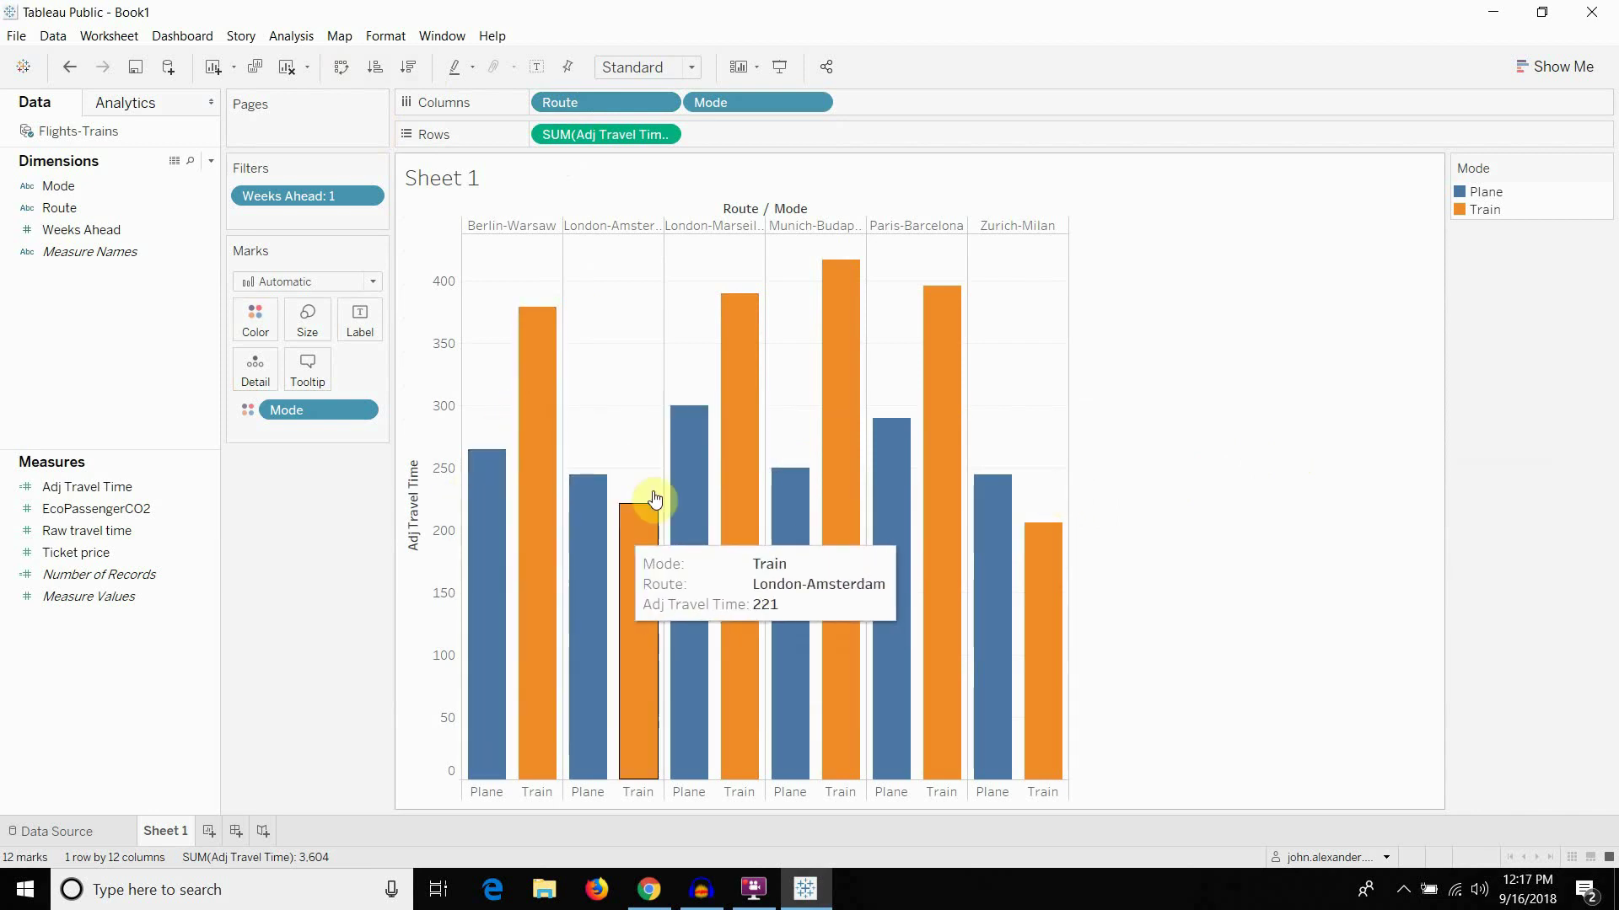
pyautogui.moveTo(833, 474)
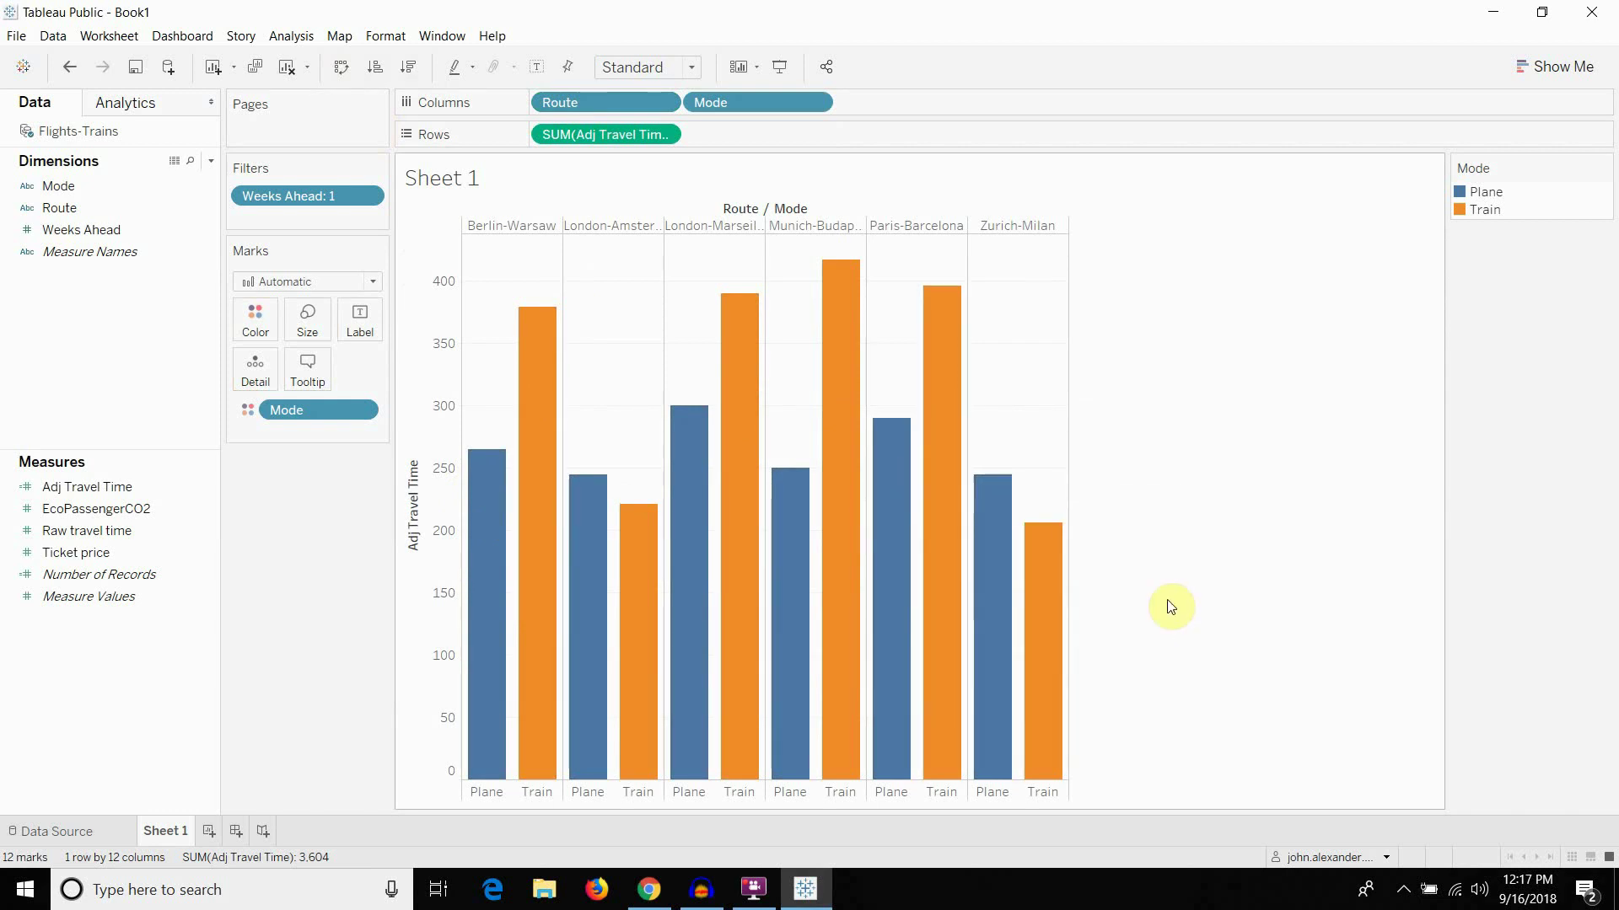
# Sort Route in descending order by the sum of the Adj Travel Time field
pyautogui.click(665, 101)
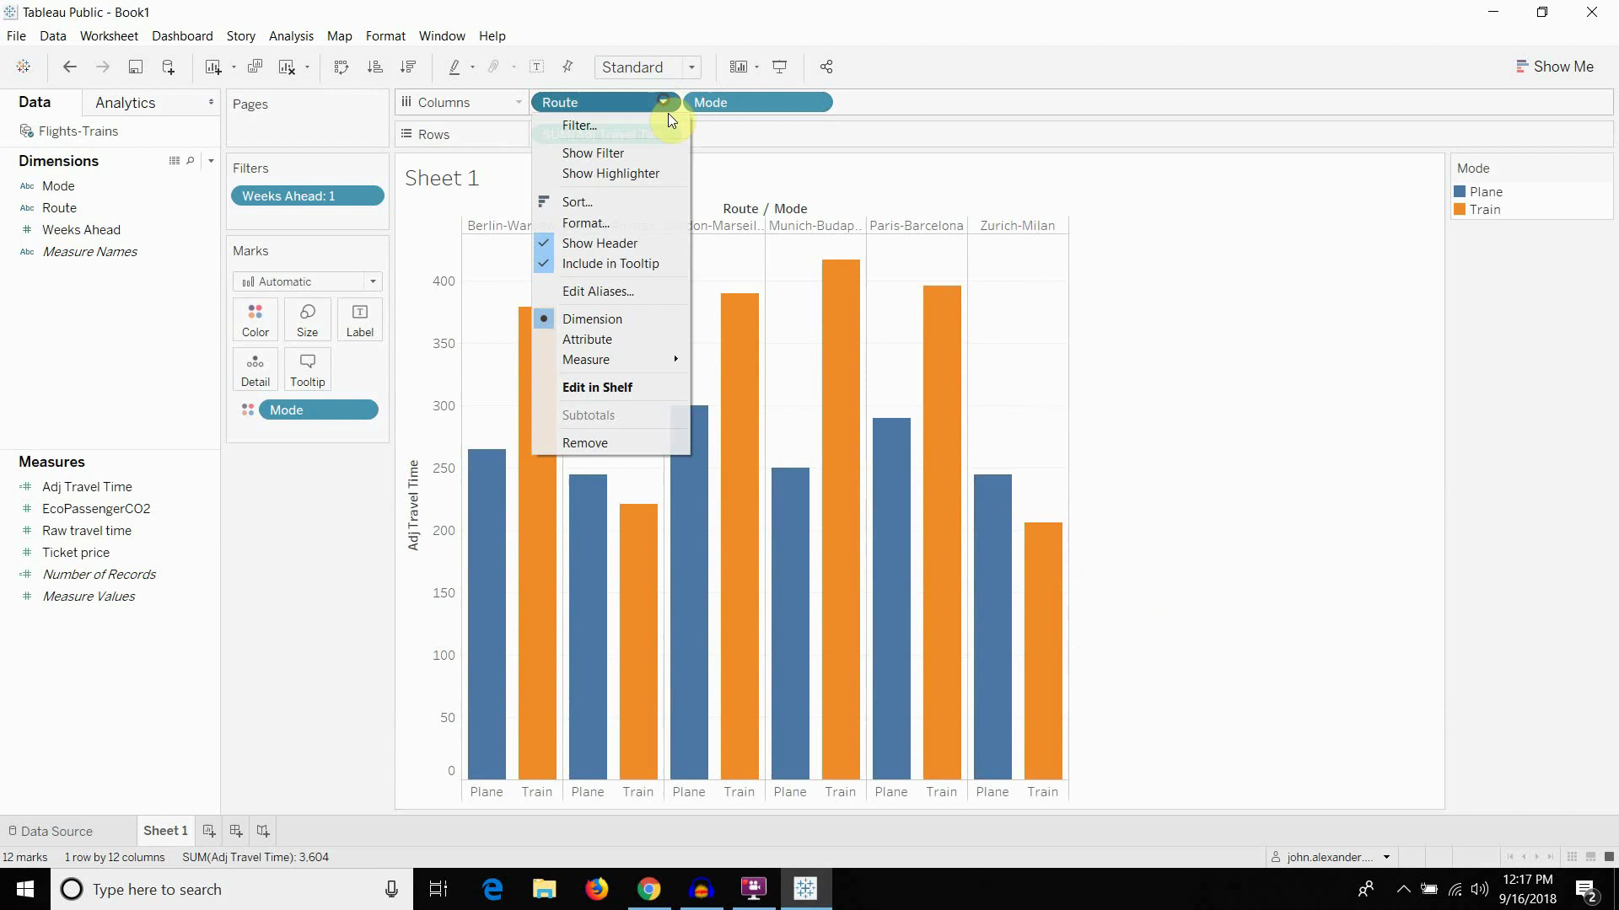
pyautogui.click(604, 197)
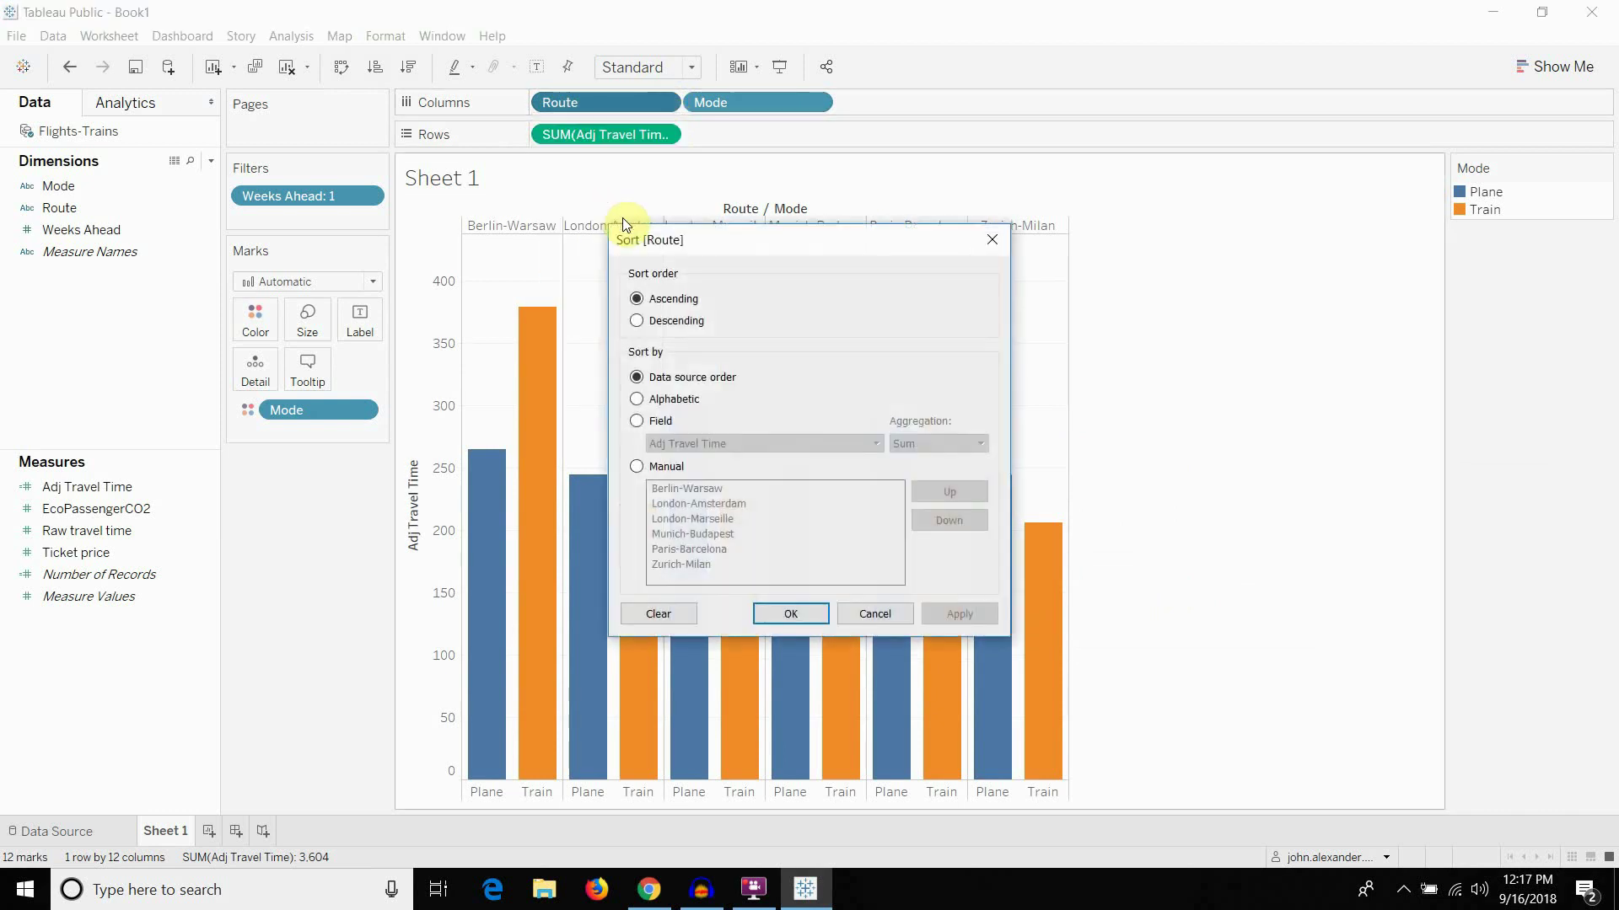
pyautogui.click(676, 320)
pyautogui.click(668, 423)
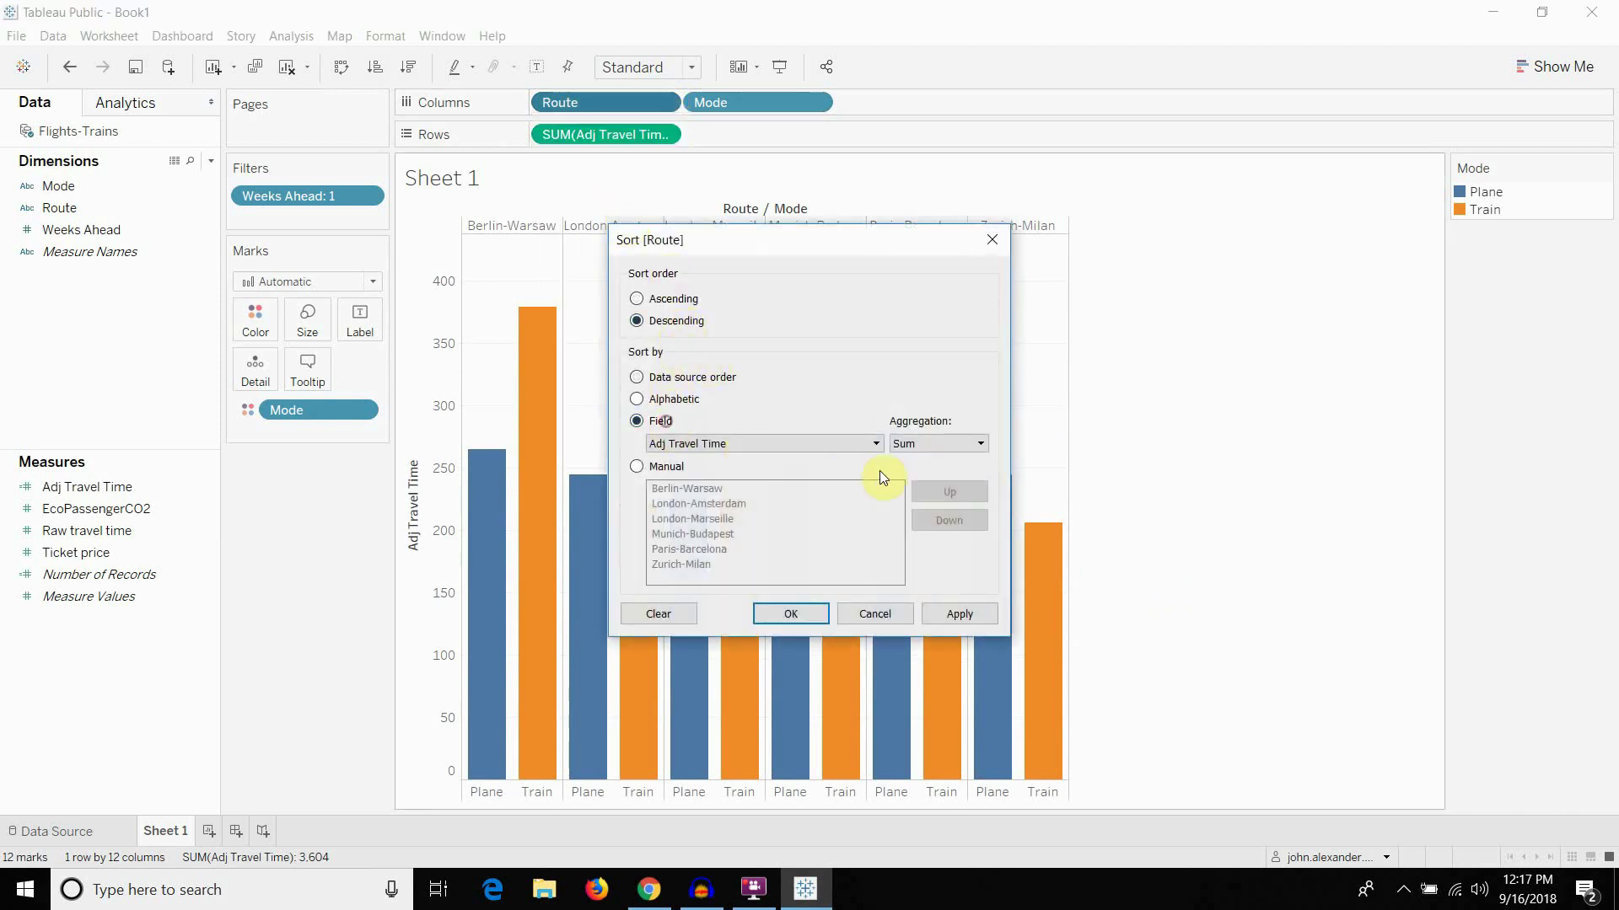
pyautogui.click(951, 613)
pyautogui.click(803, 607)
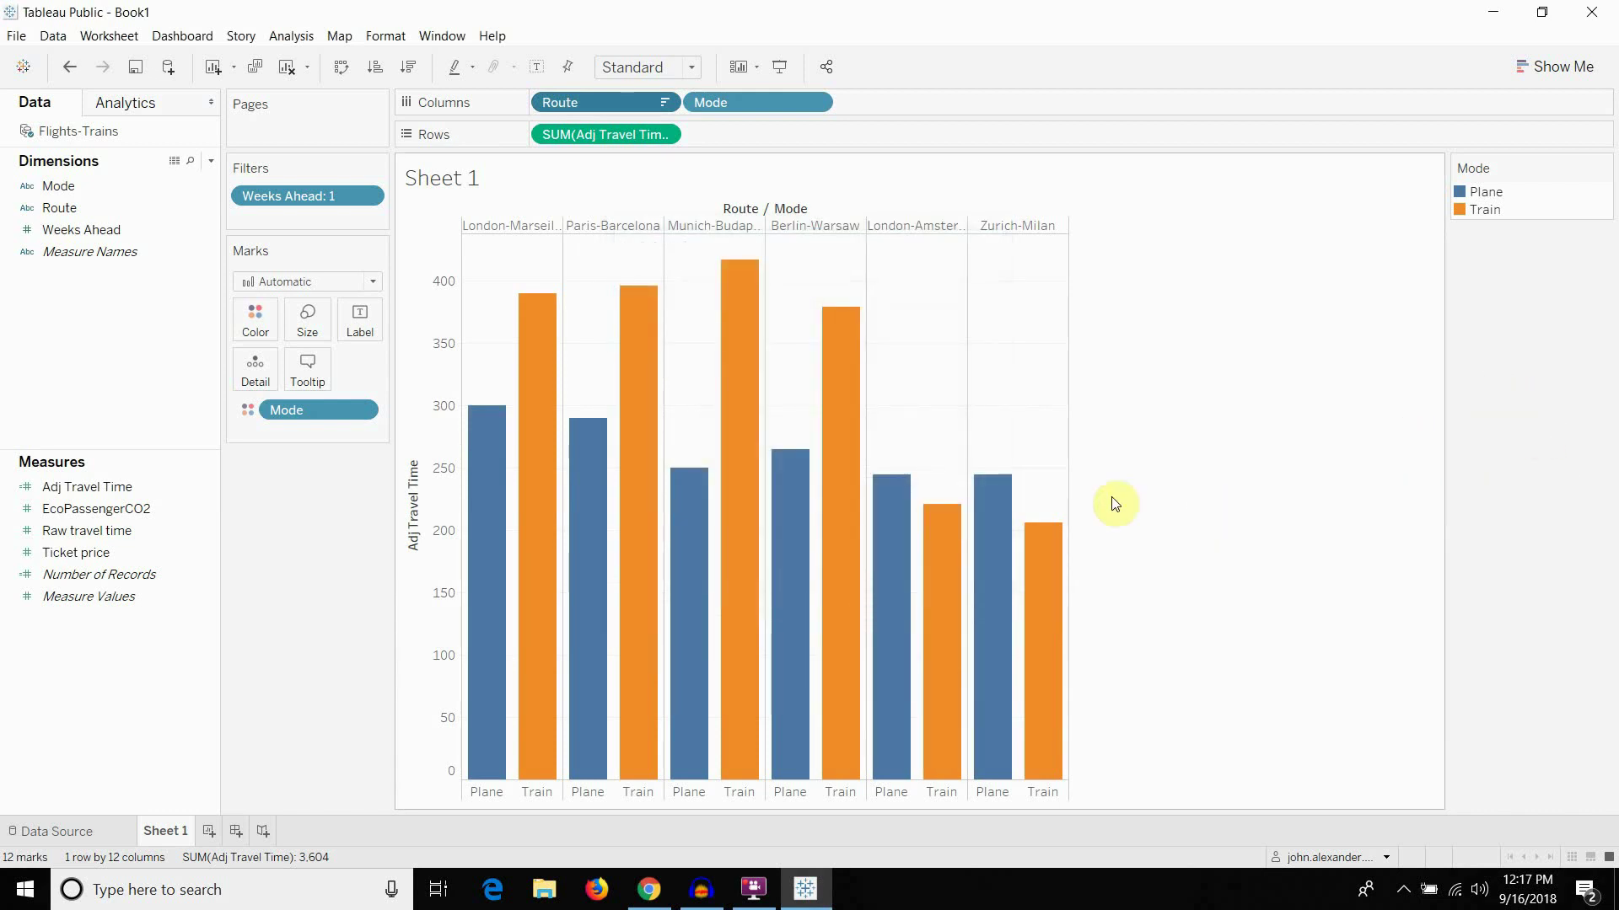
pyautogui.moveTo(493, 481)
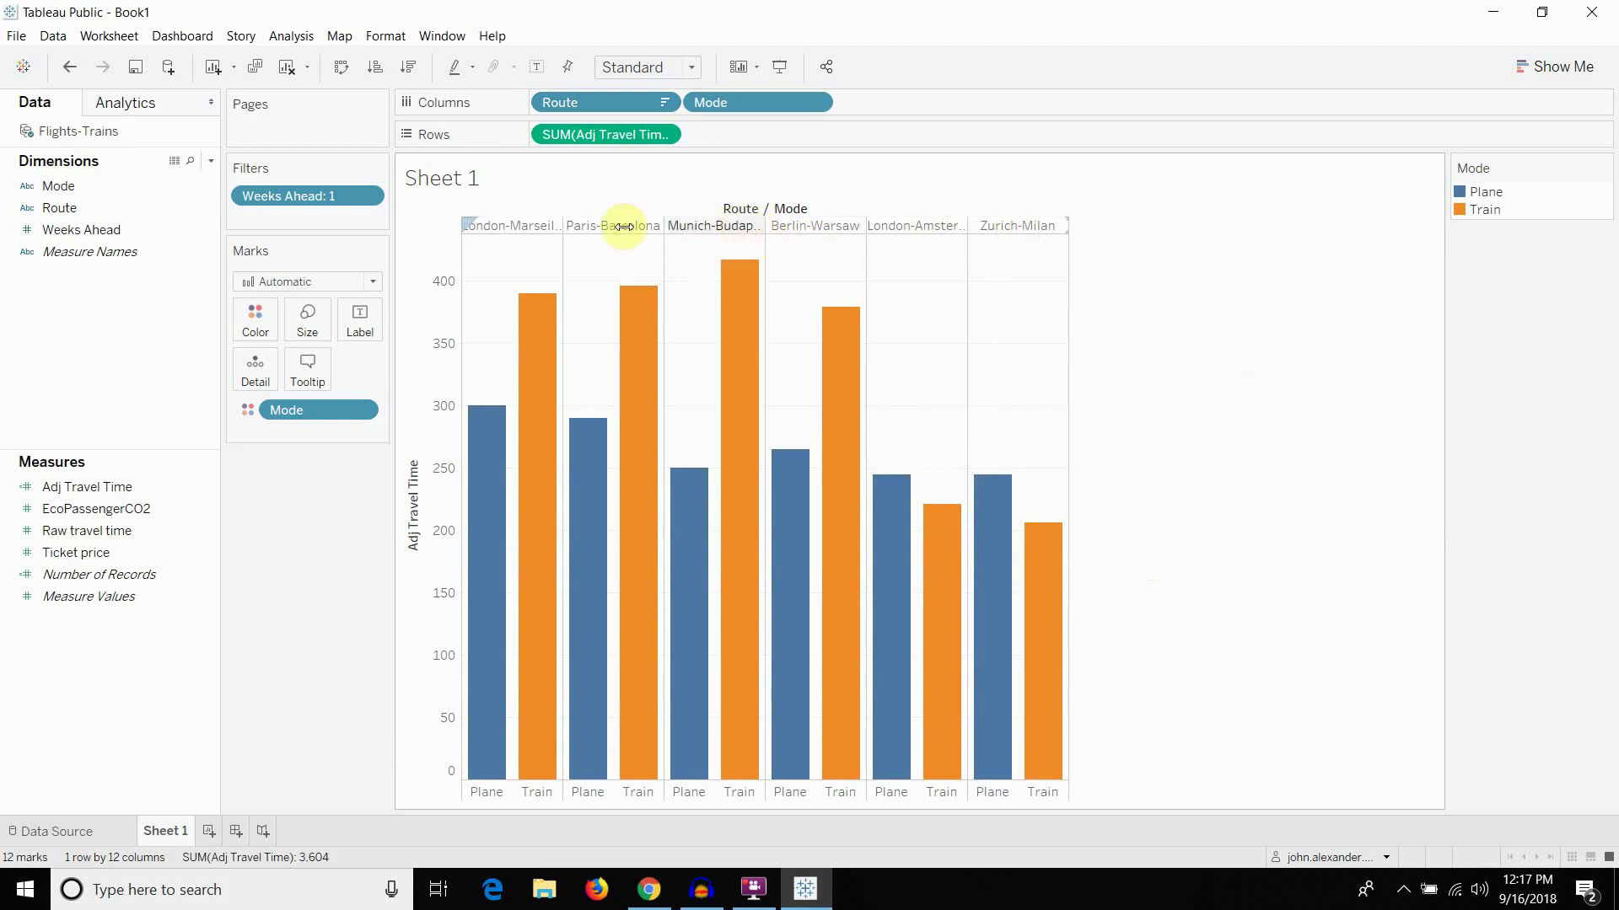
# Widen the chart's route columns to give the route names more room and make the bars slightly narrower
pyautogui.moveTo(520, 235); pyautogui.dragTo(574, 236)
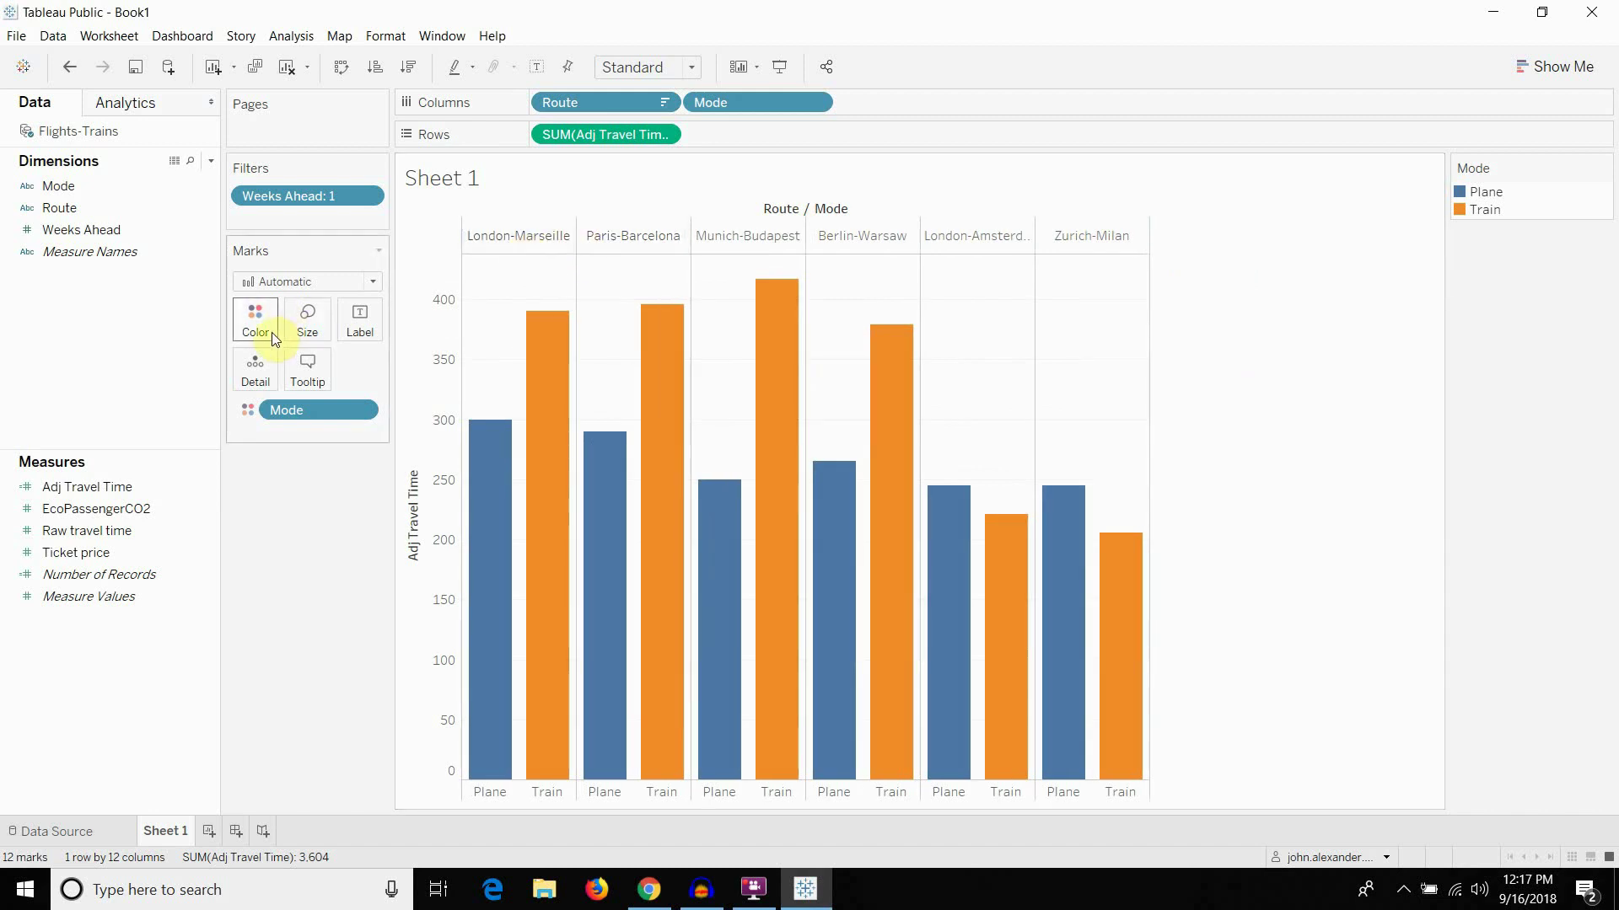
pyautogui.click(300, 329)
pyautogui.moveTo(397, 369); pyautogui.dragTo(372, 368)
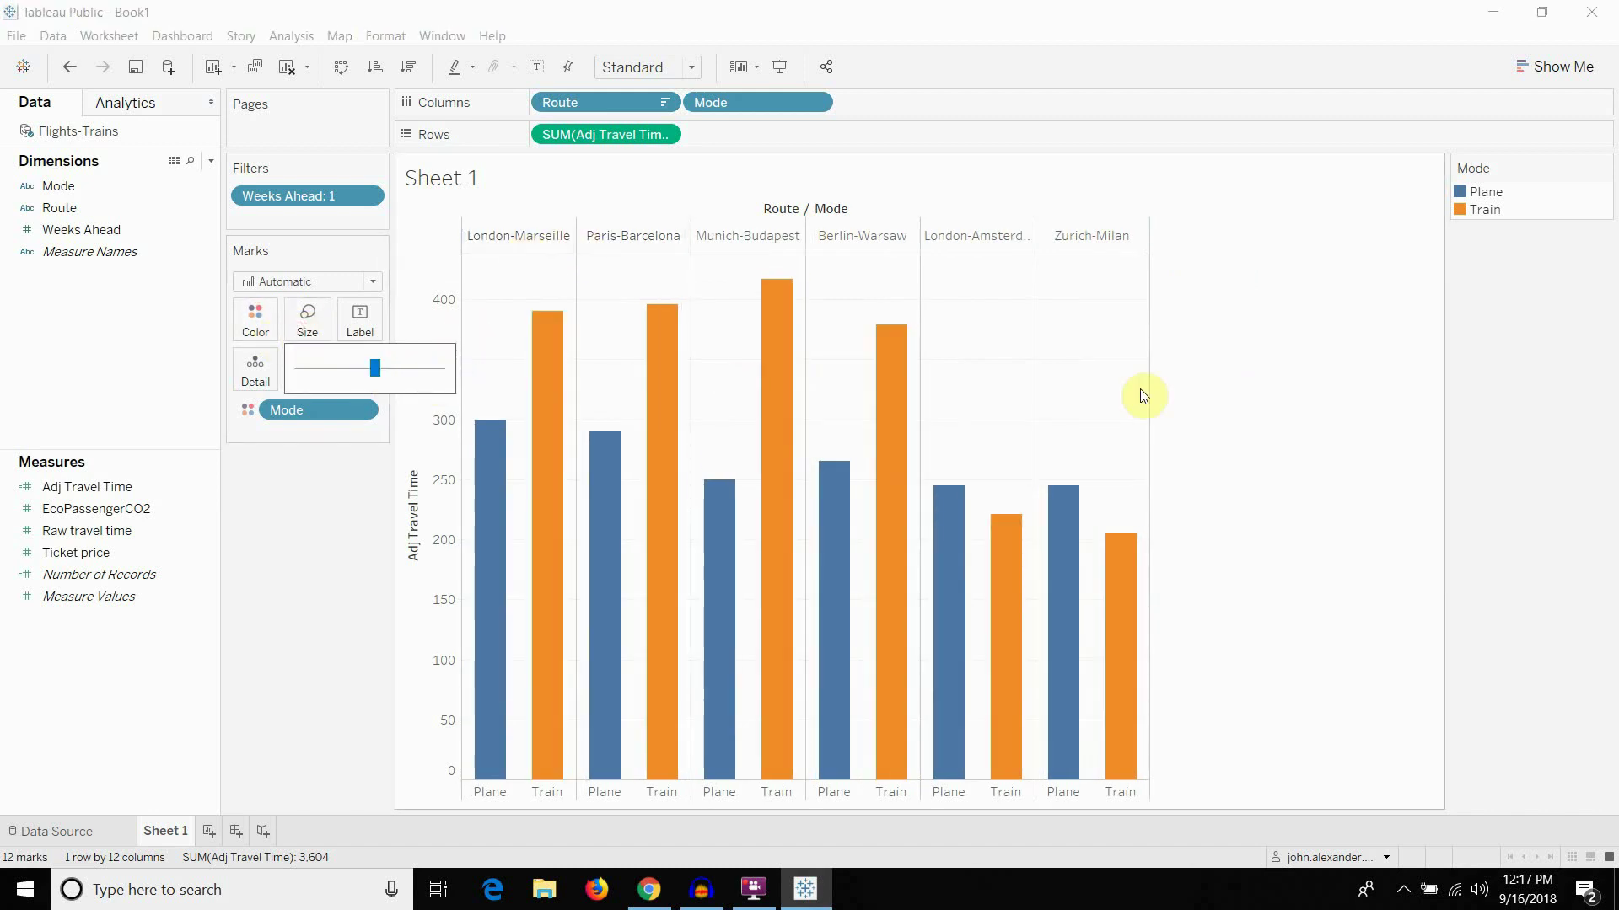
pyautogui.click(1205, 387)
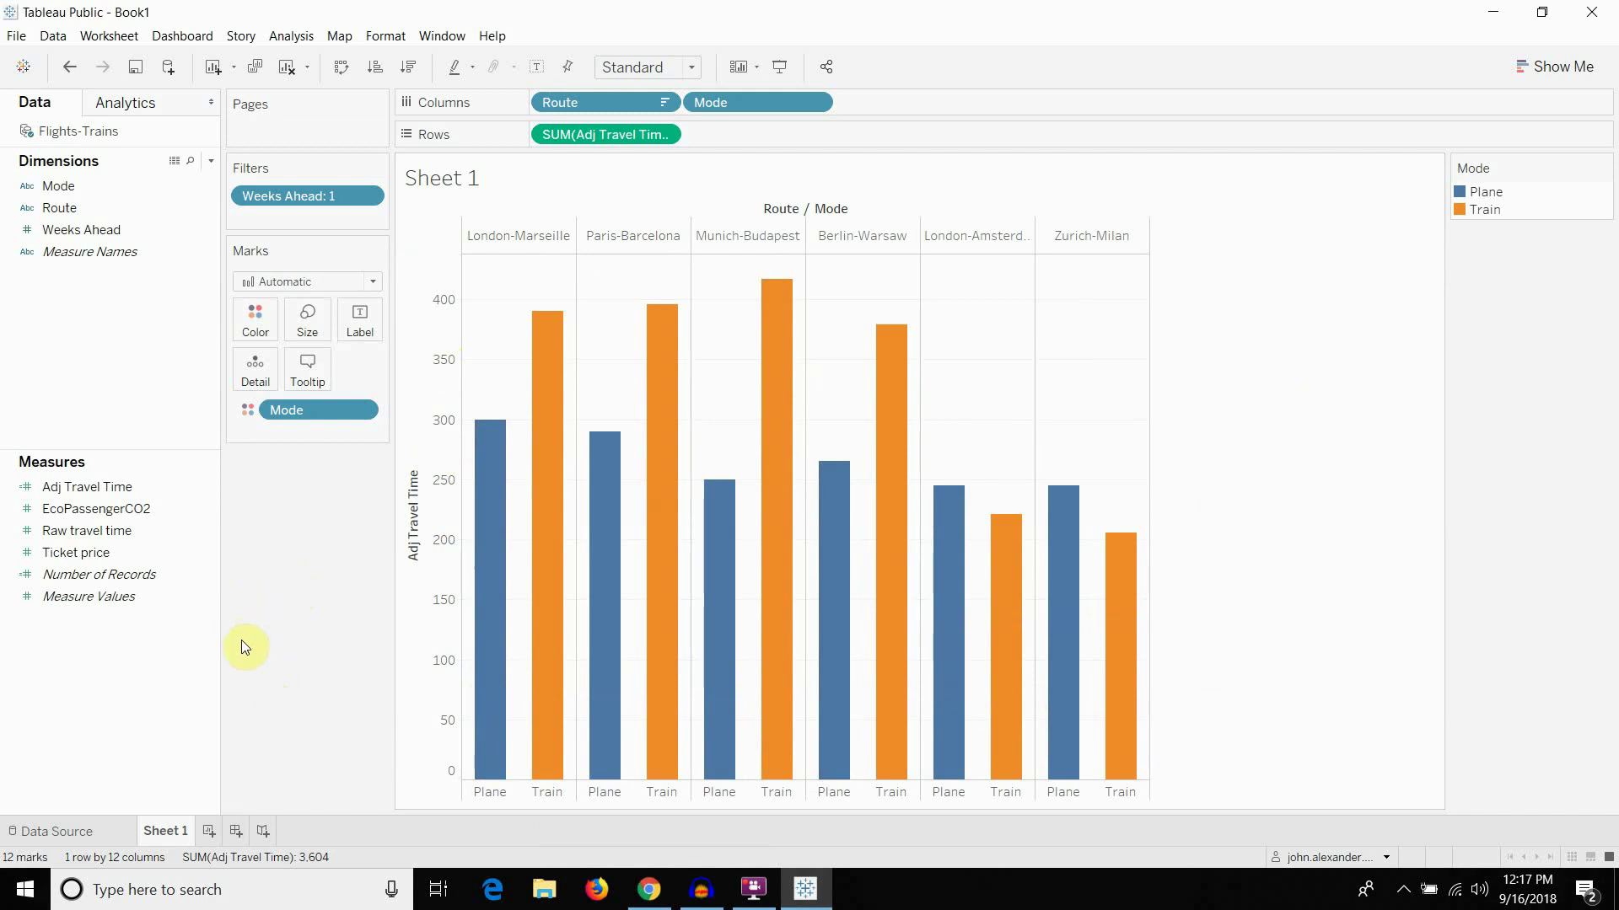
# Create a new worksheet and place Ticket price on its rows
pyautogui.click(210, 835)
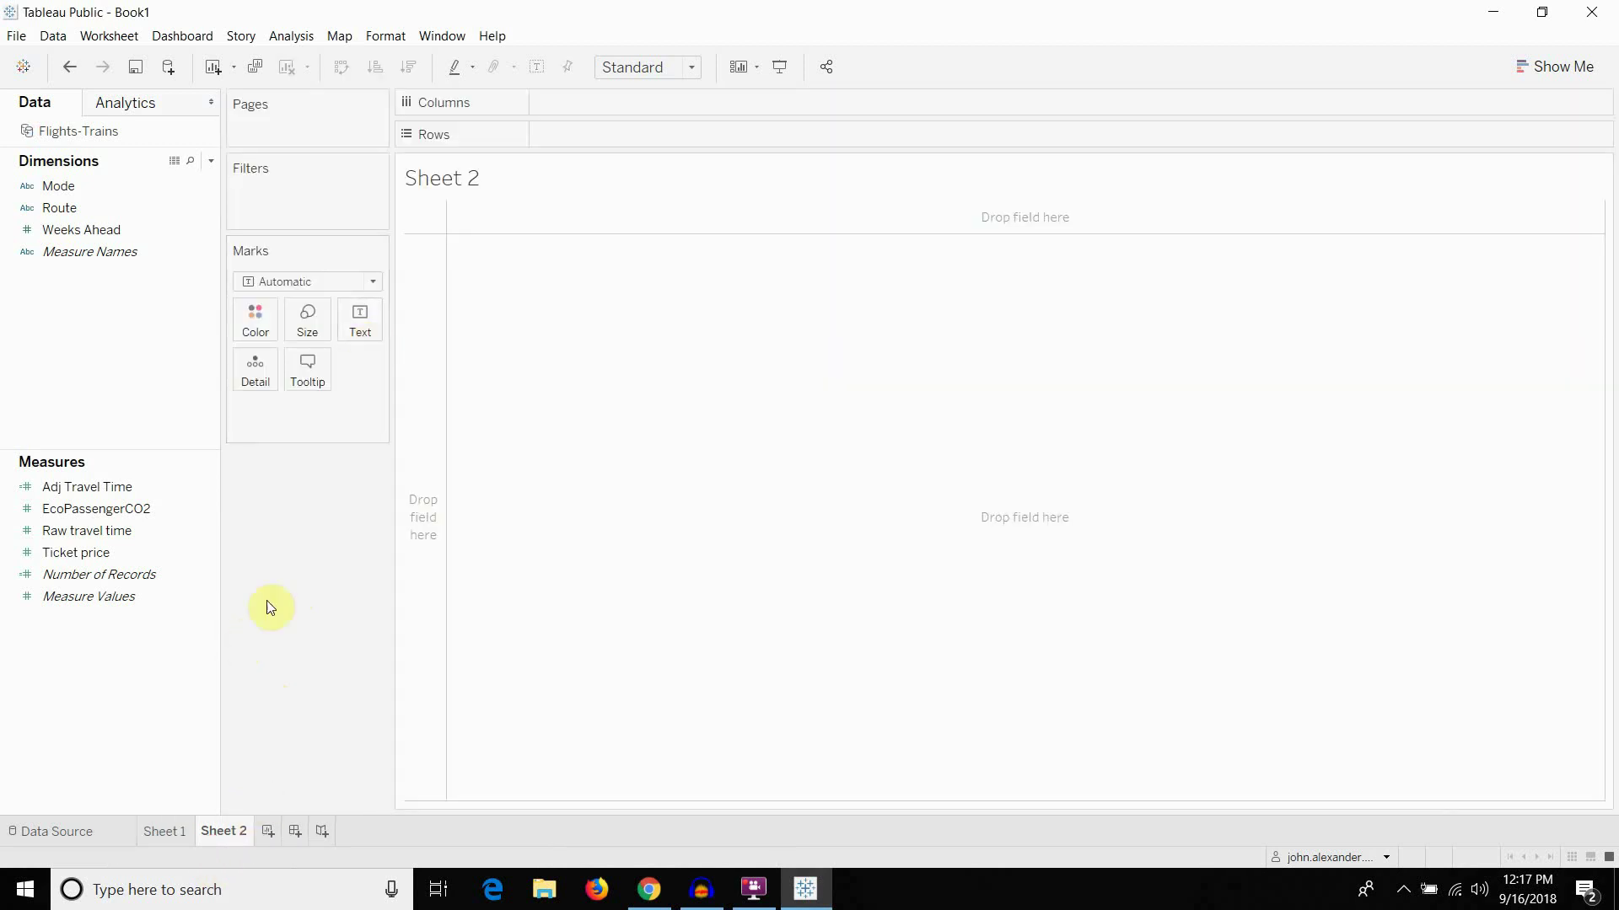
pyautogui.click(94, 546)
pyautogui.click(113, 485)
pyautogui.click(108, 532)
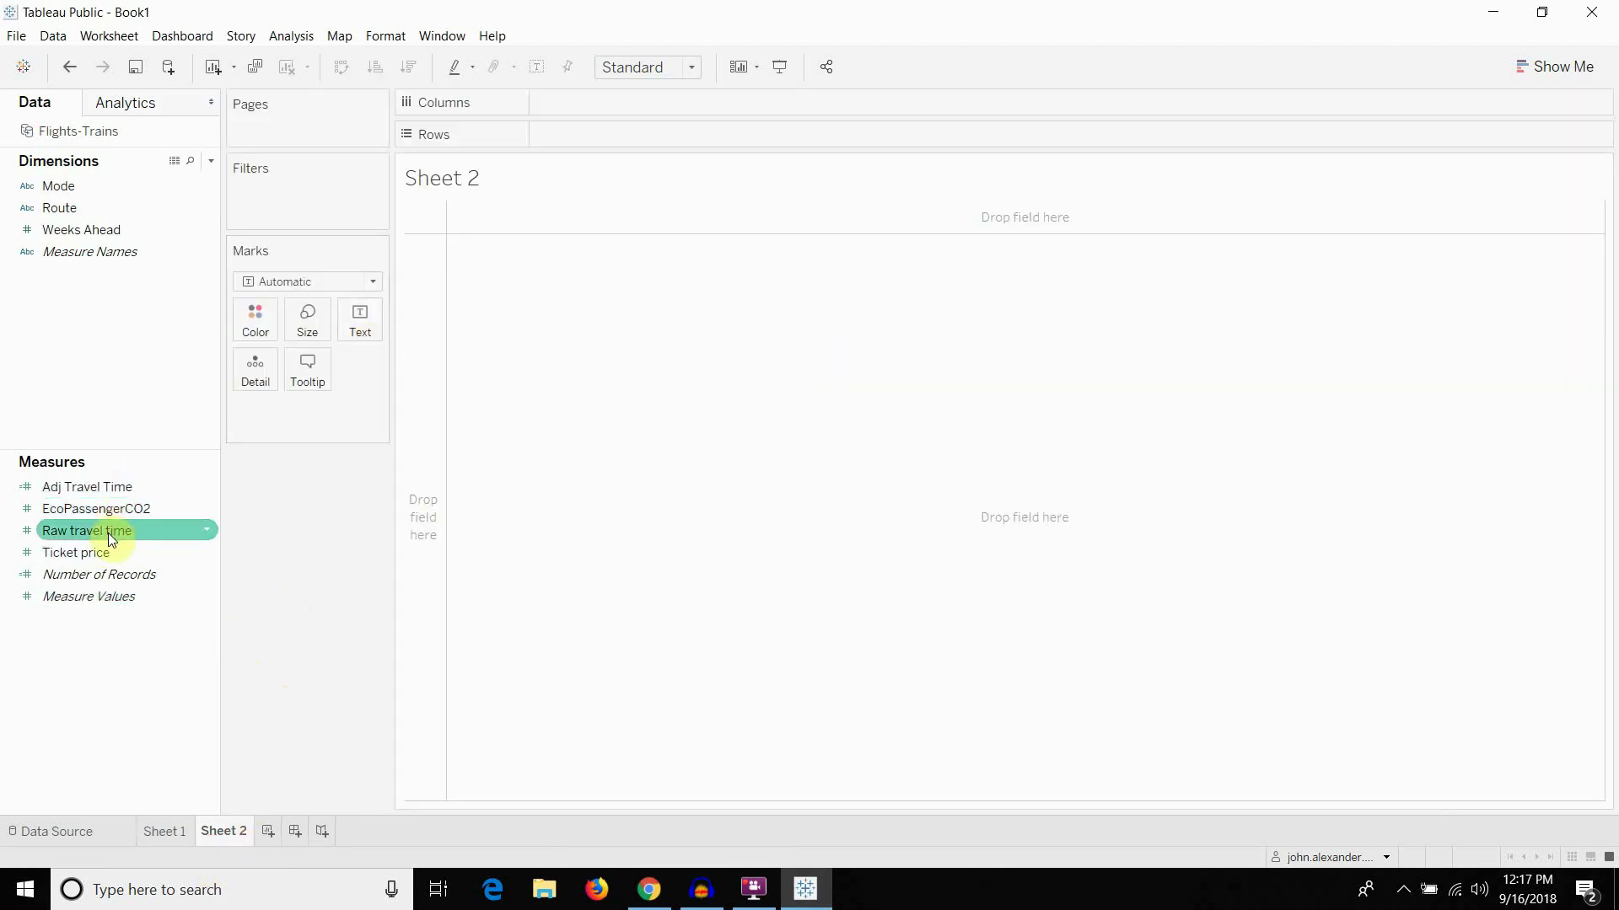
pyautogui.click(113, 489)
pyautogui.click(113, 509)
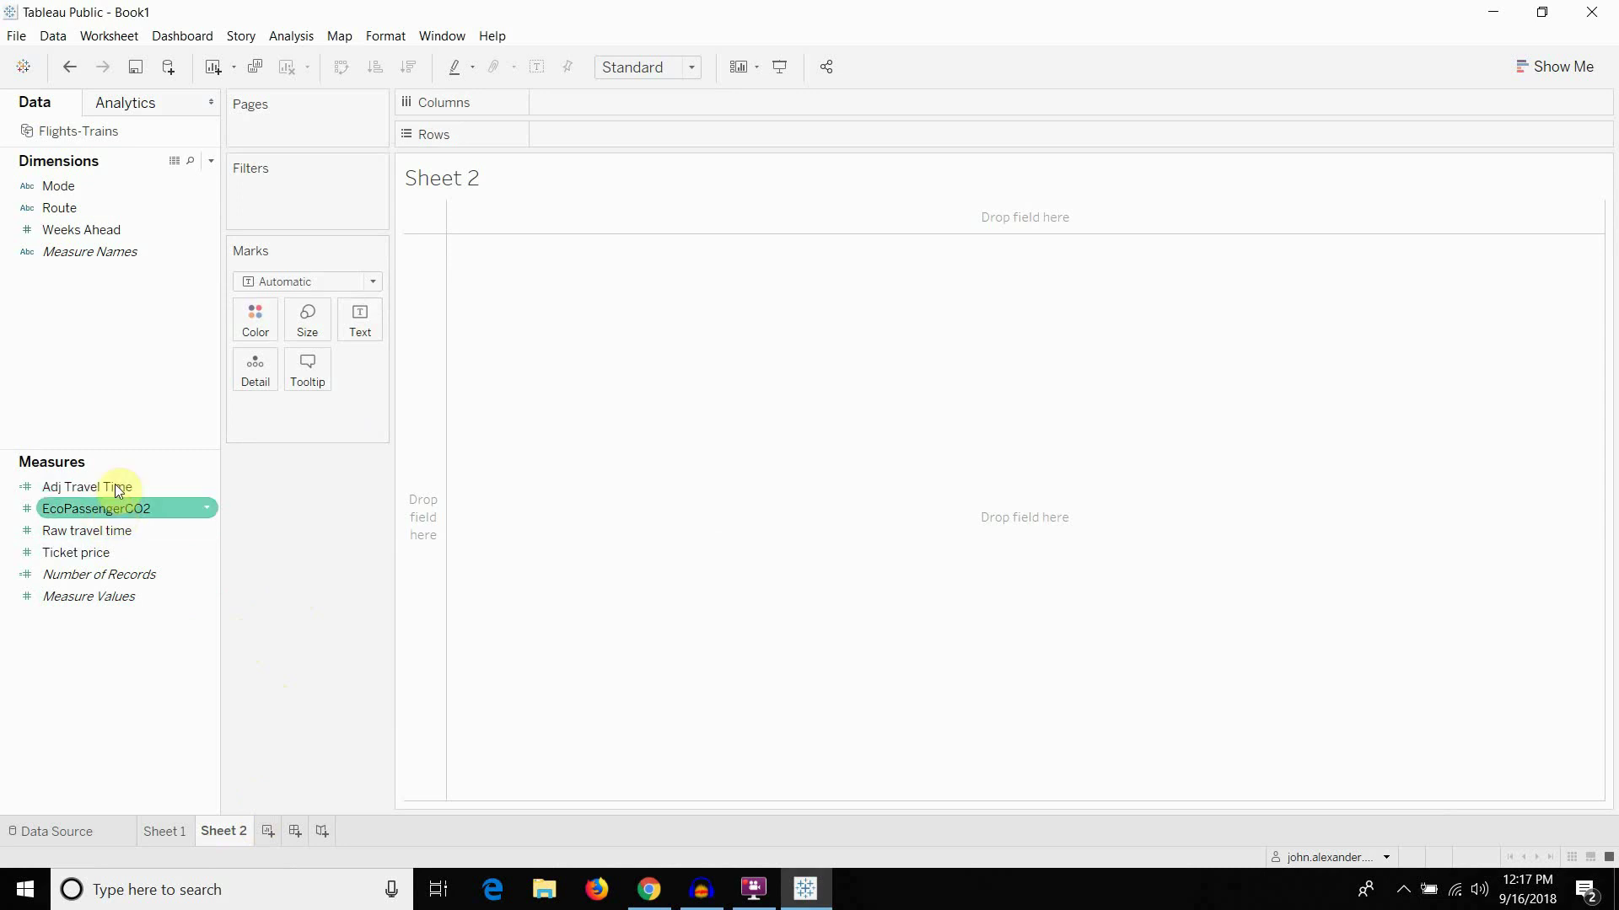
pyautogui.click(115, 485)
pyautogui.click(106, 552)
pyautogui.click(108, 530)
pyautogui.click(108, 488)
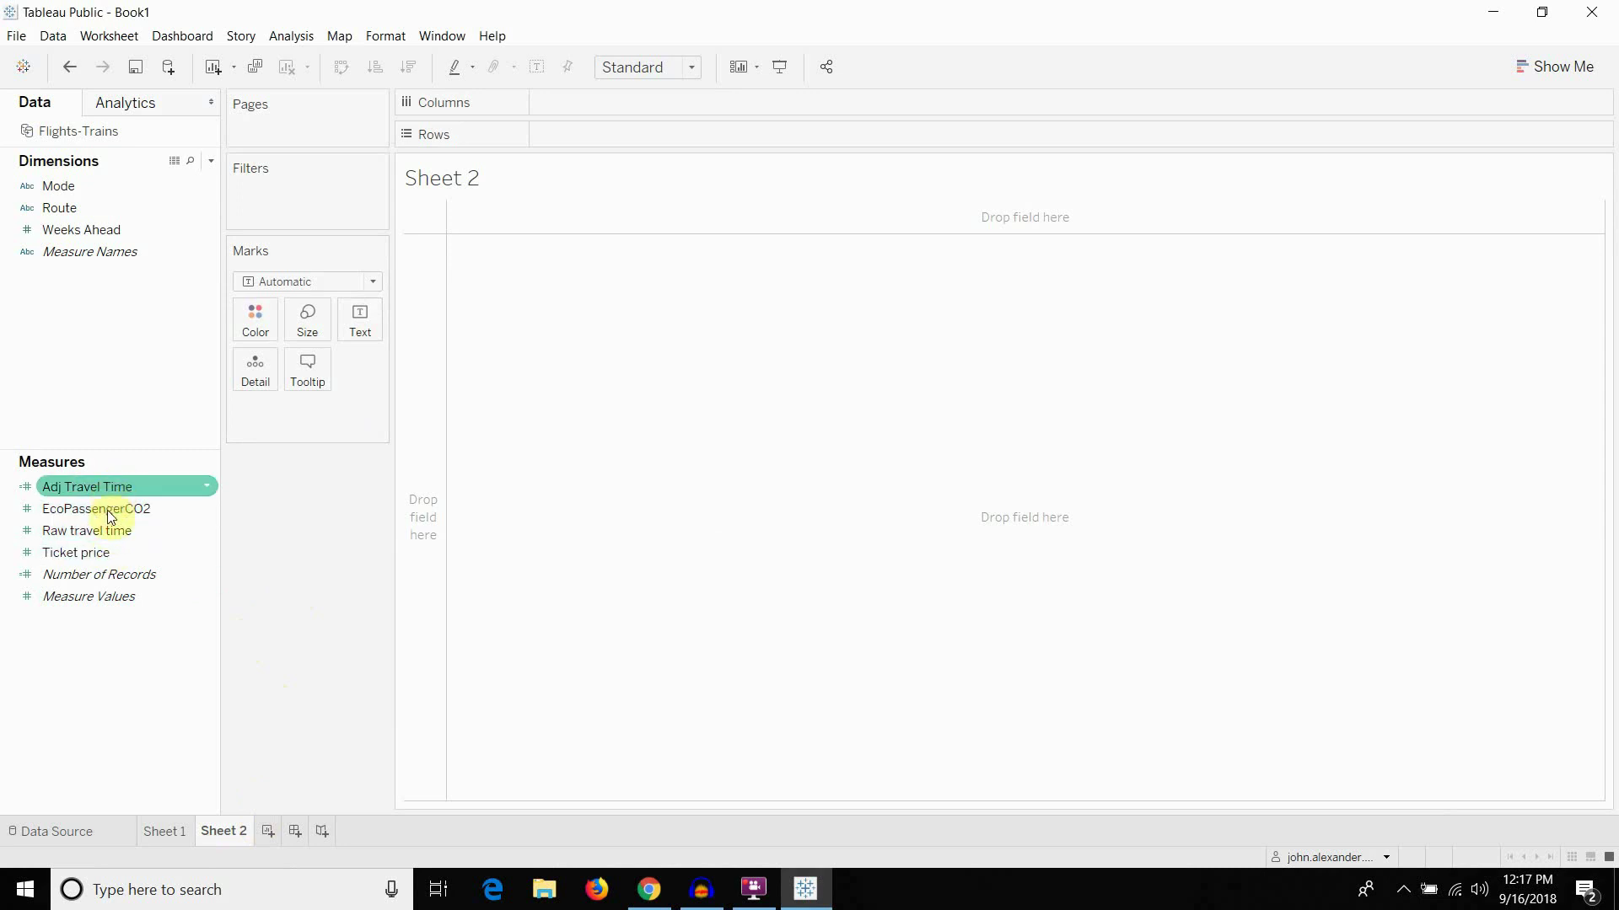
pyautogui.click(108, 508)
pyautogui.click(104, 552)
pyautogui.moveTo(104, 550); pyautogui.dragTo(640, 134)
# Filter the ticket price chart to the Weeks Ahead value 1
pyautogui.click(118, 251)
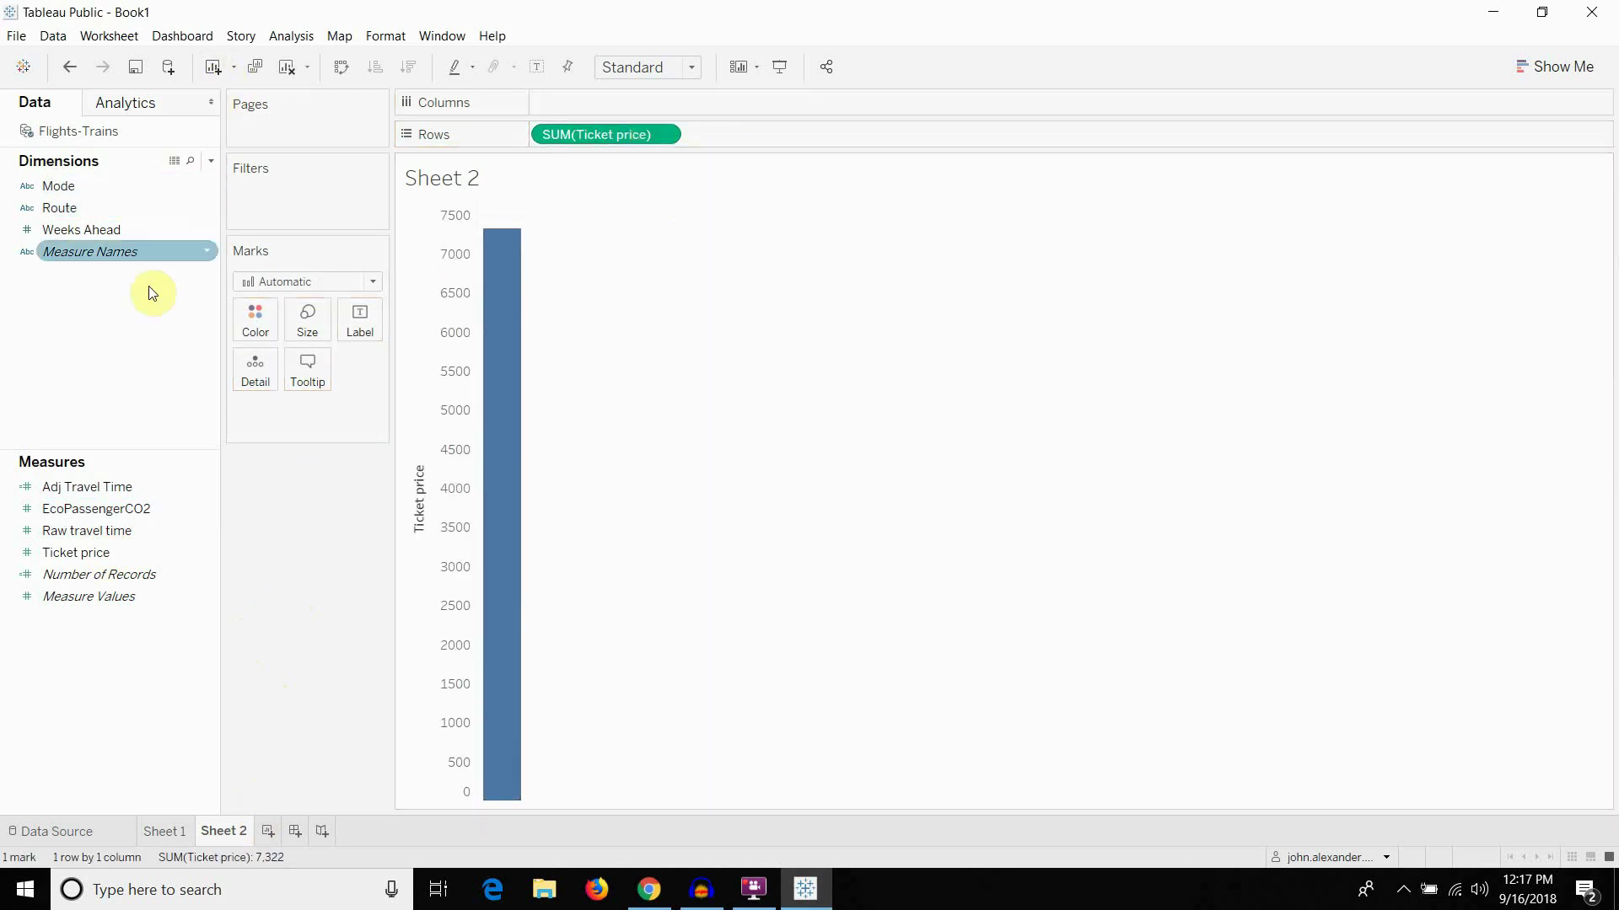
pyautogui.click(94, 185)
pyautogui.moveTo(93, 240); pyautogui.dragTo(277, 221)
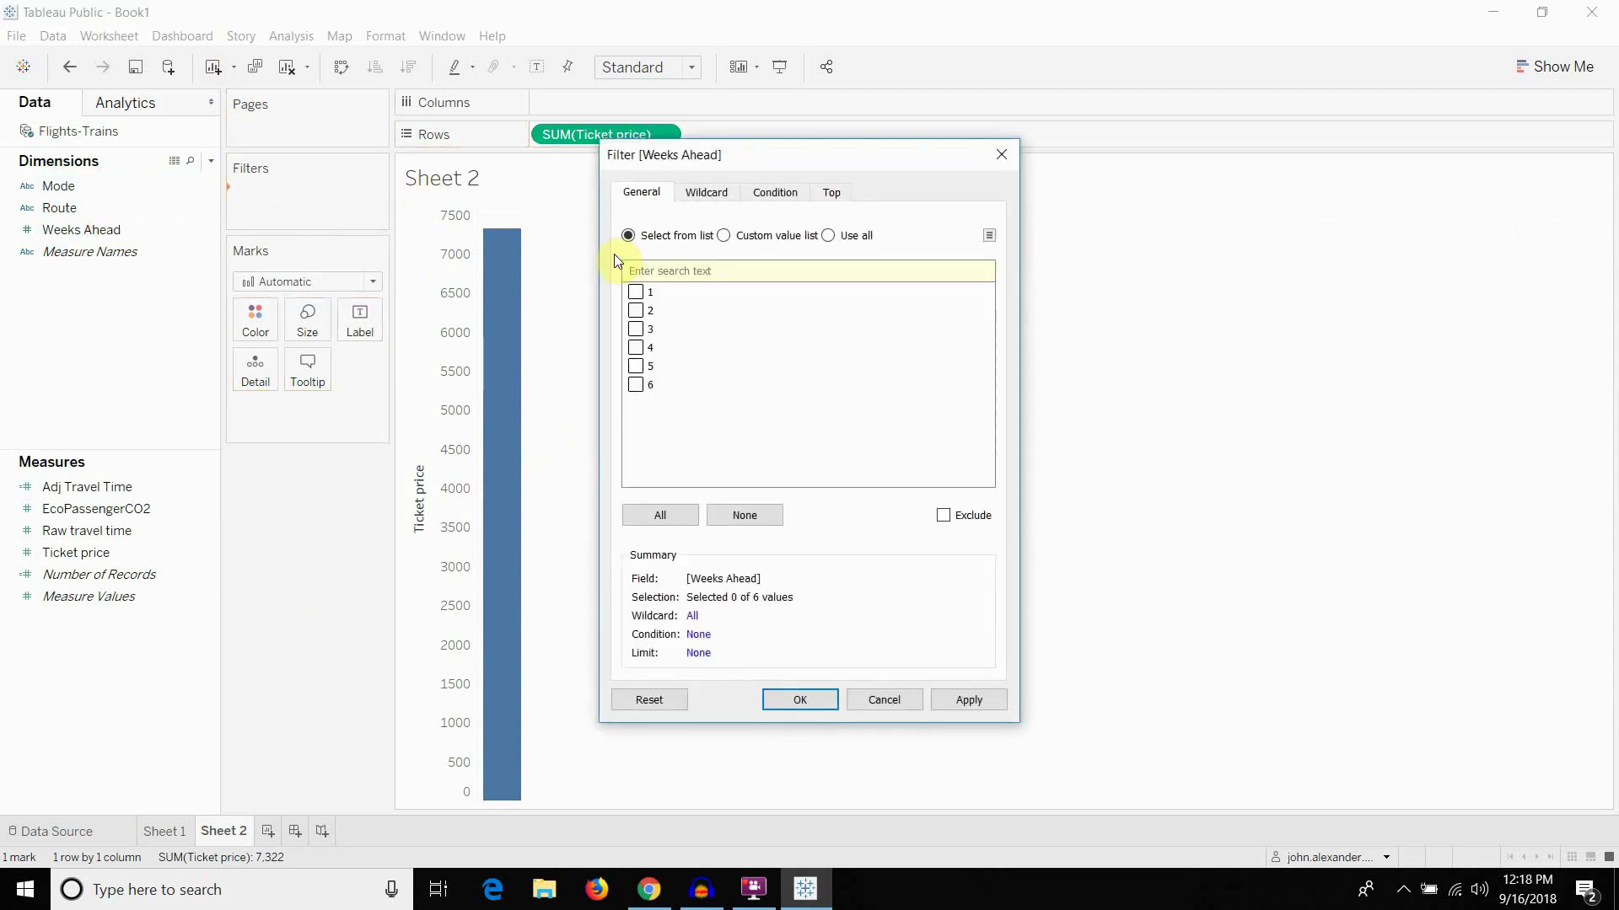
pyautogui.click(800, 699)
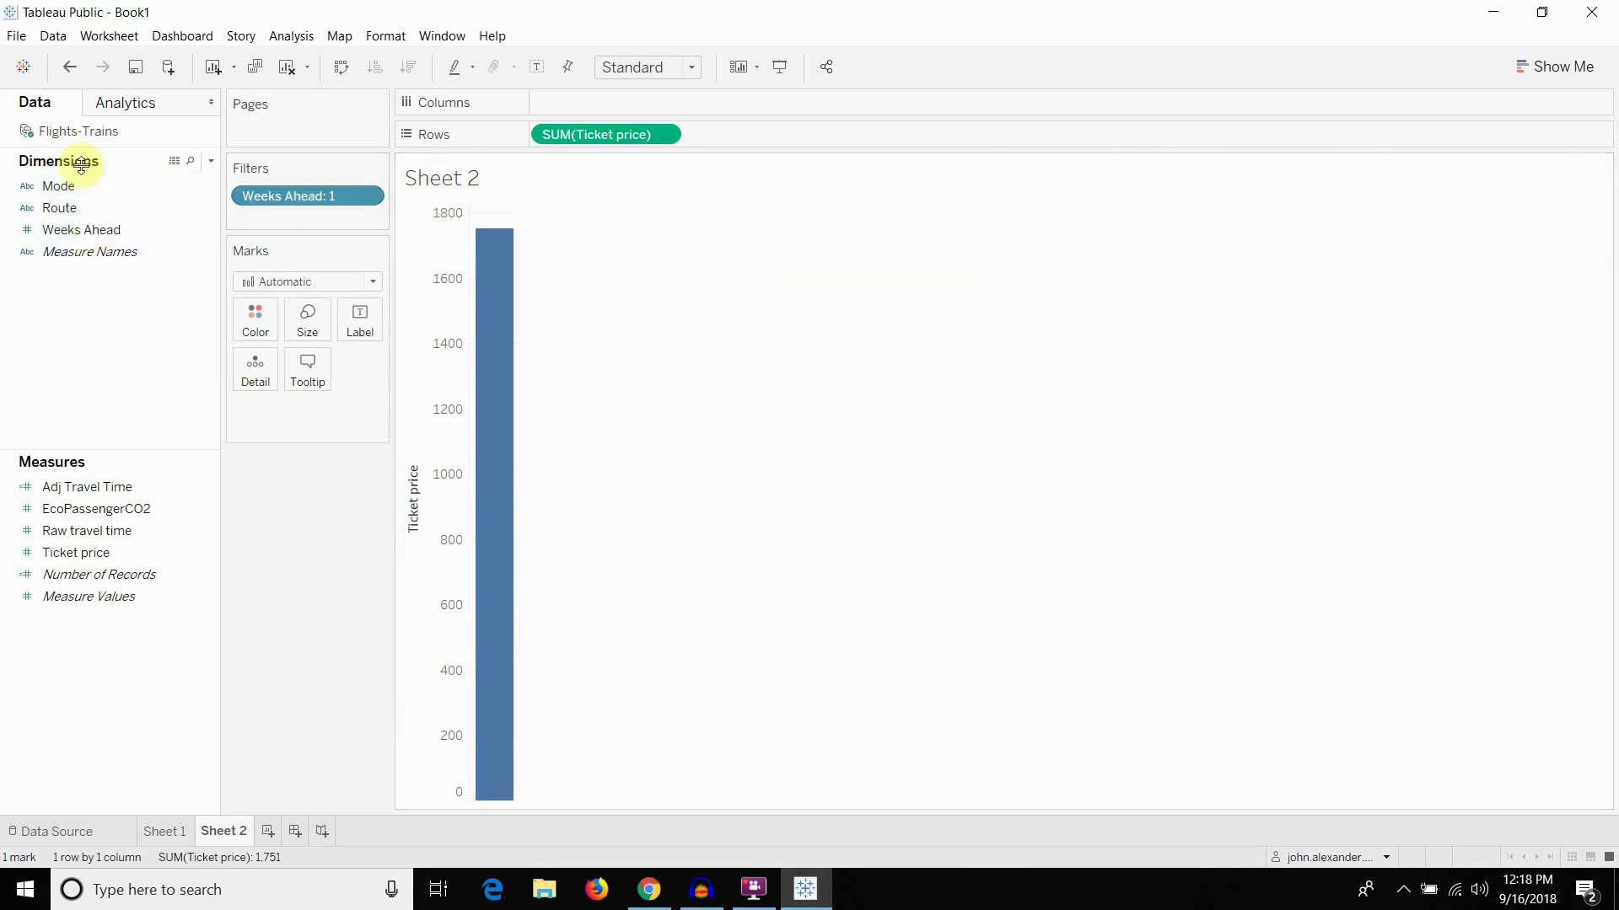
# Break Ticket price down by Route and Mode on the columns, with Route first, and color the bars by Mode
pyautogui.moveTo(84, 553); pyautogui.dragTo(112, 459)
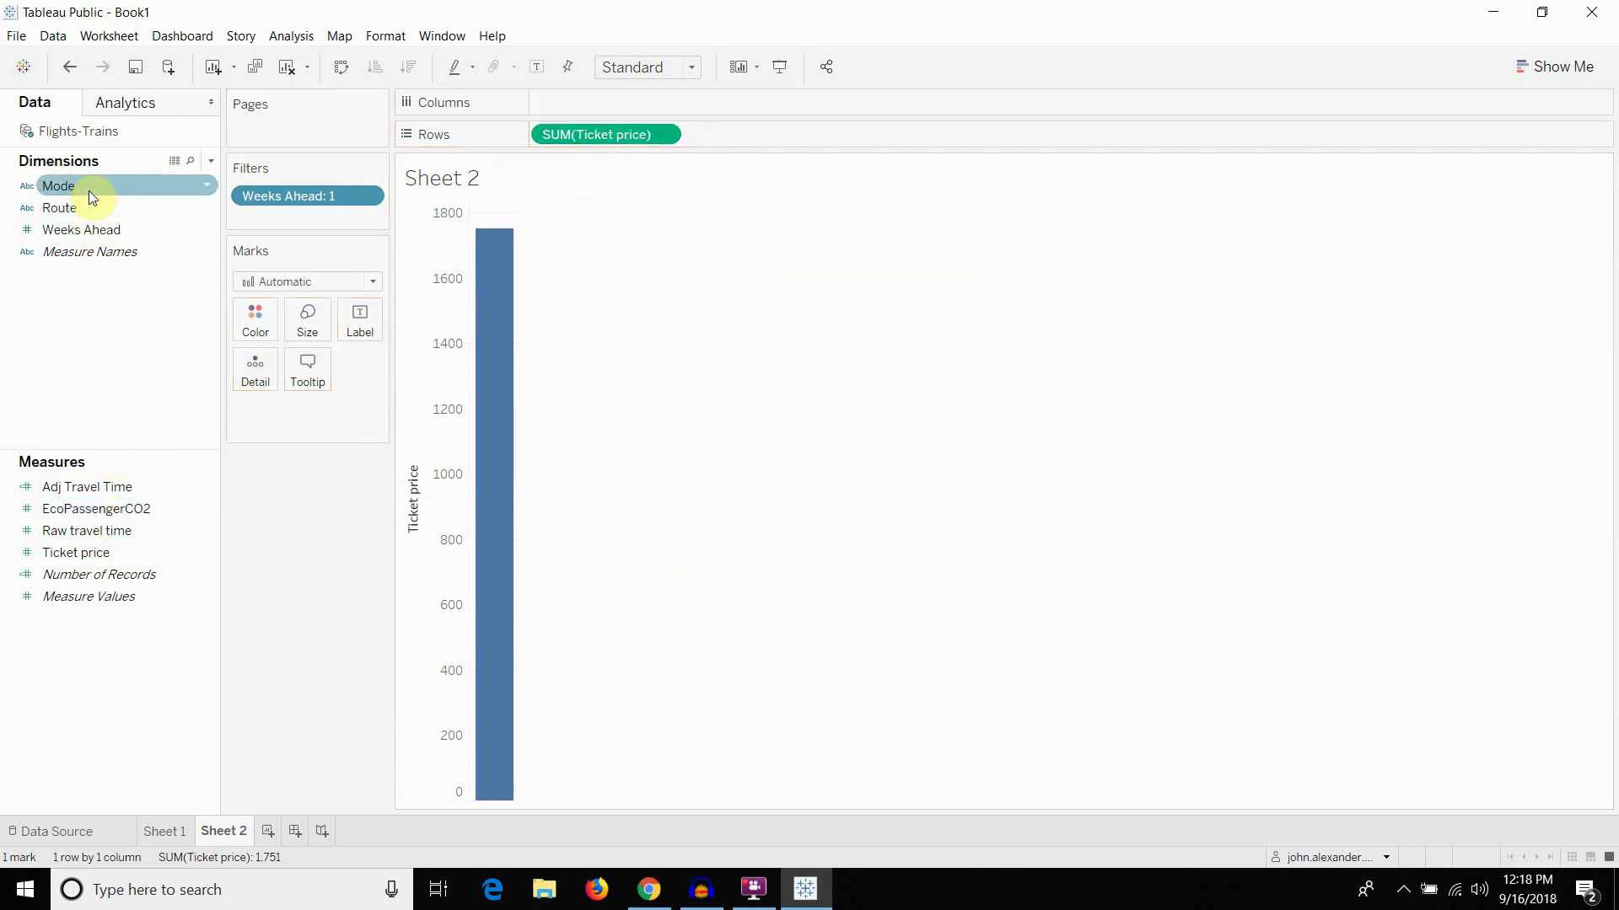
pyautogui.moveTo(89, 187); pyautogui.dragTo(630, 99)
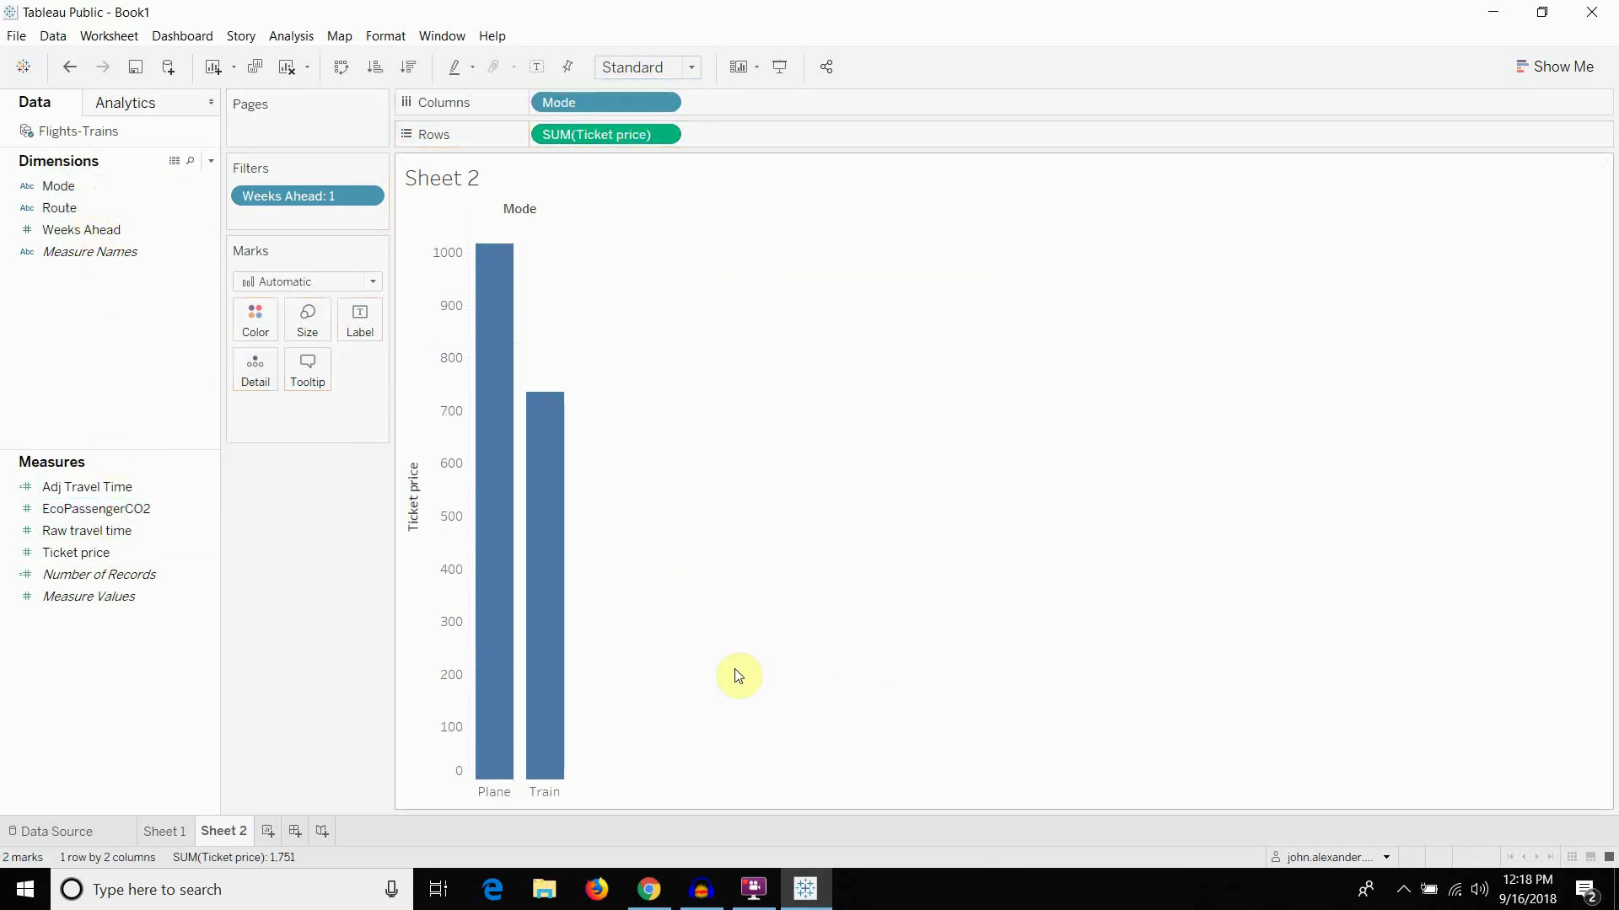
pyautogui.moveTo(623, 103); pyautogui.dragTo(256, 320)
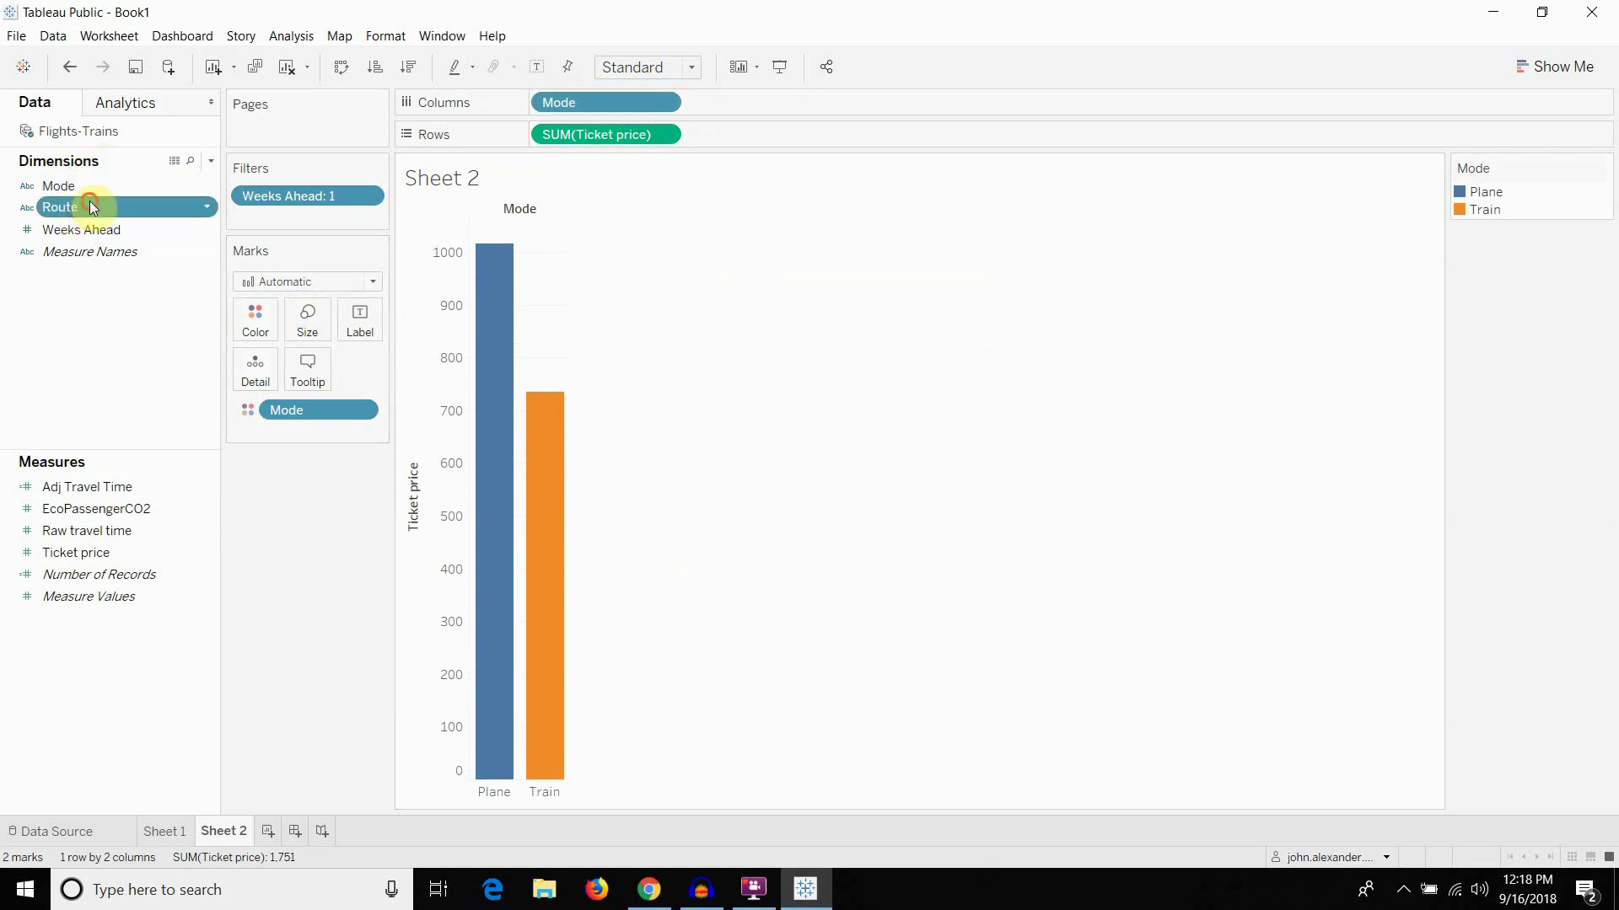
pyautogui.moveTo(90, 201); pyautogui.dragTo(536, 102)
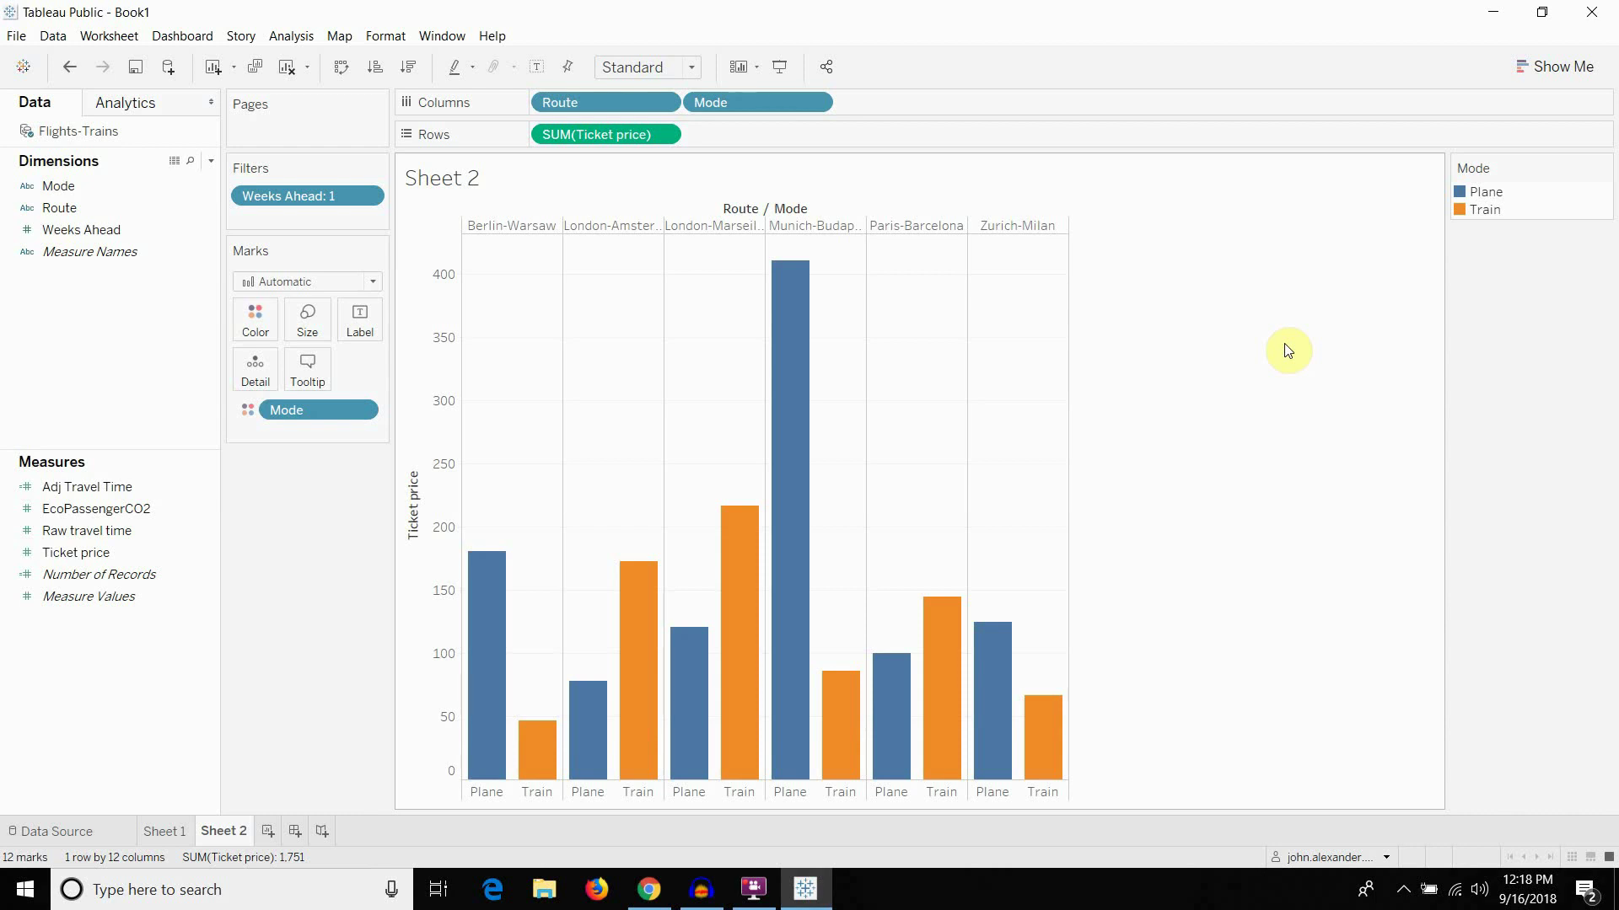
pyautogui.moveTo(802, 418)
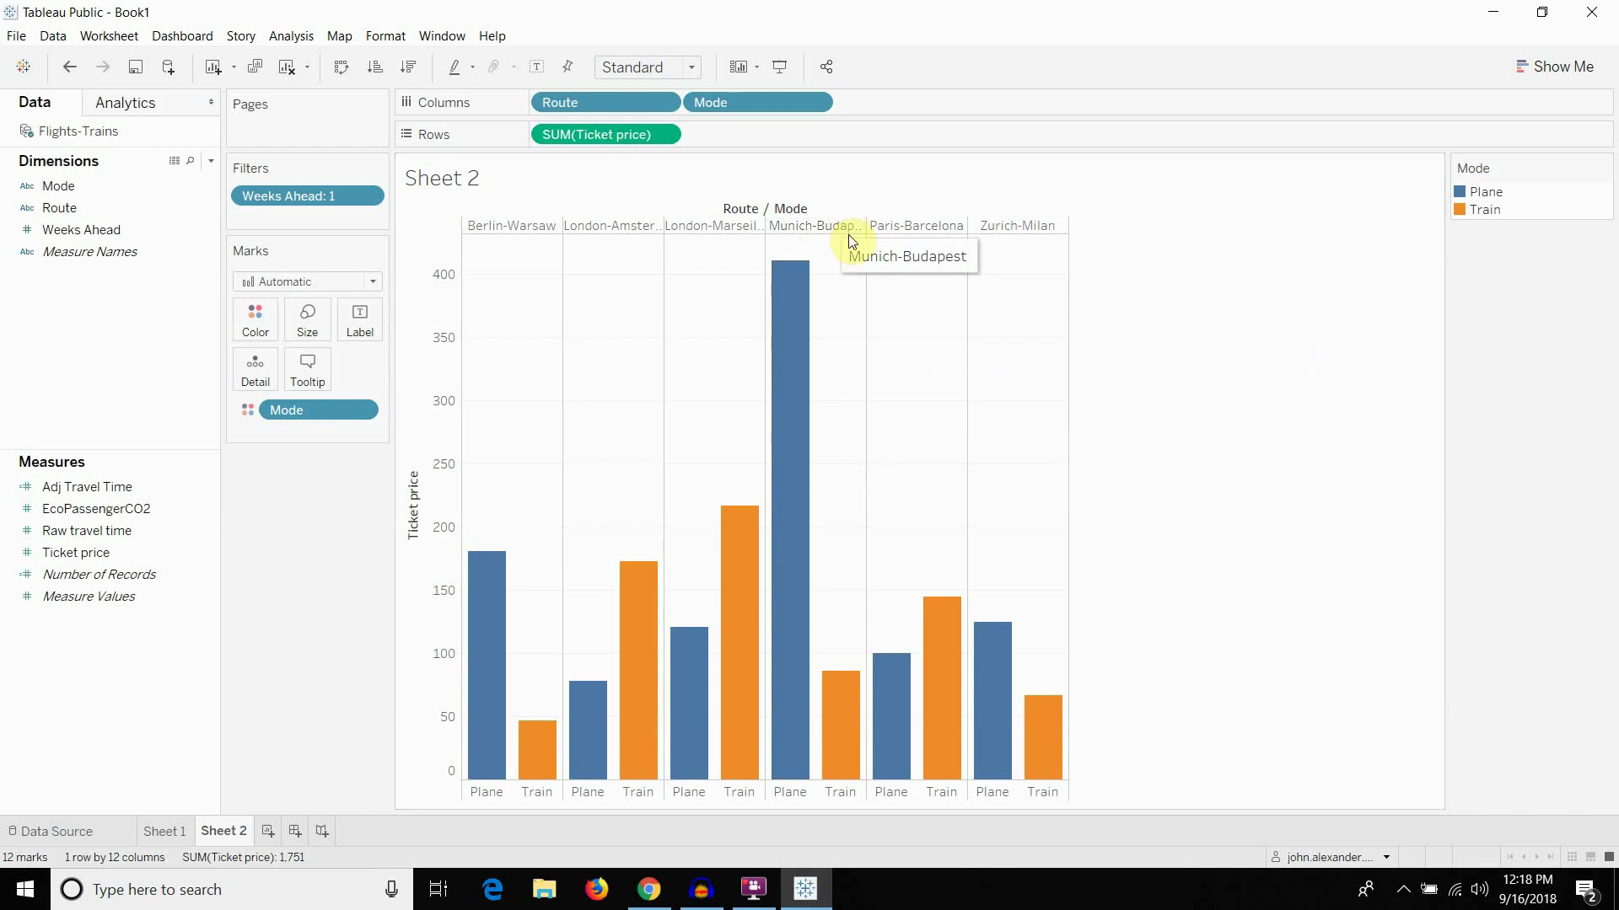
# Create a new worksheet and plot Ticket price on the columns against Adj Travel Time on the rows
pyautogui.moveTo(893, 721)
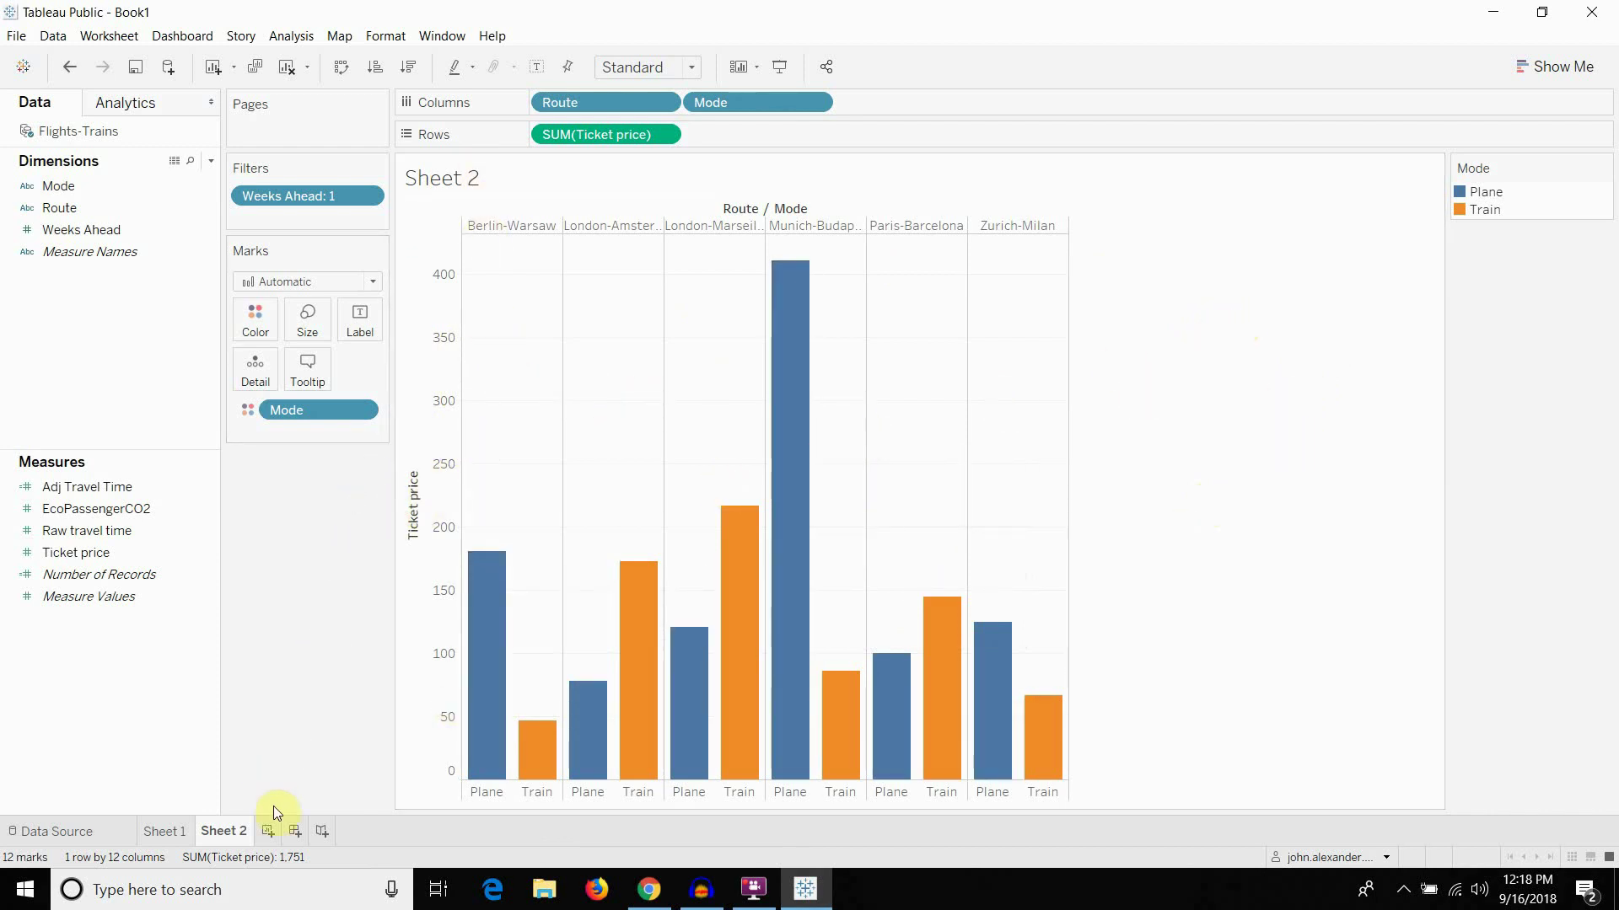
pyautogui.click(269, 831)
pyautogui.click(114, 206)
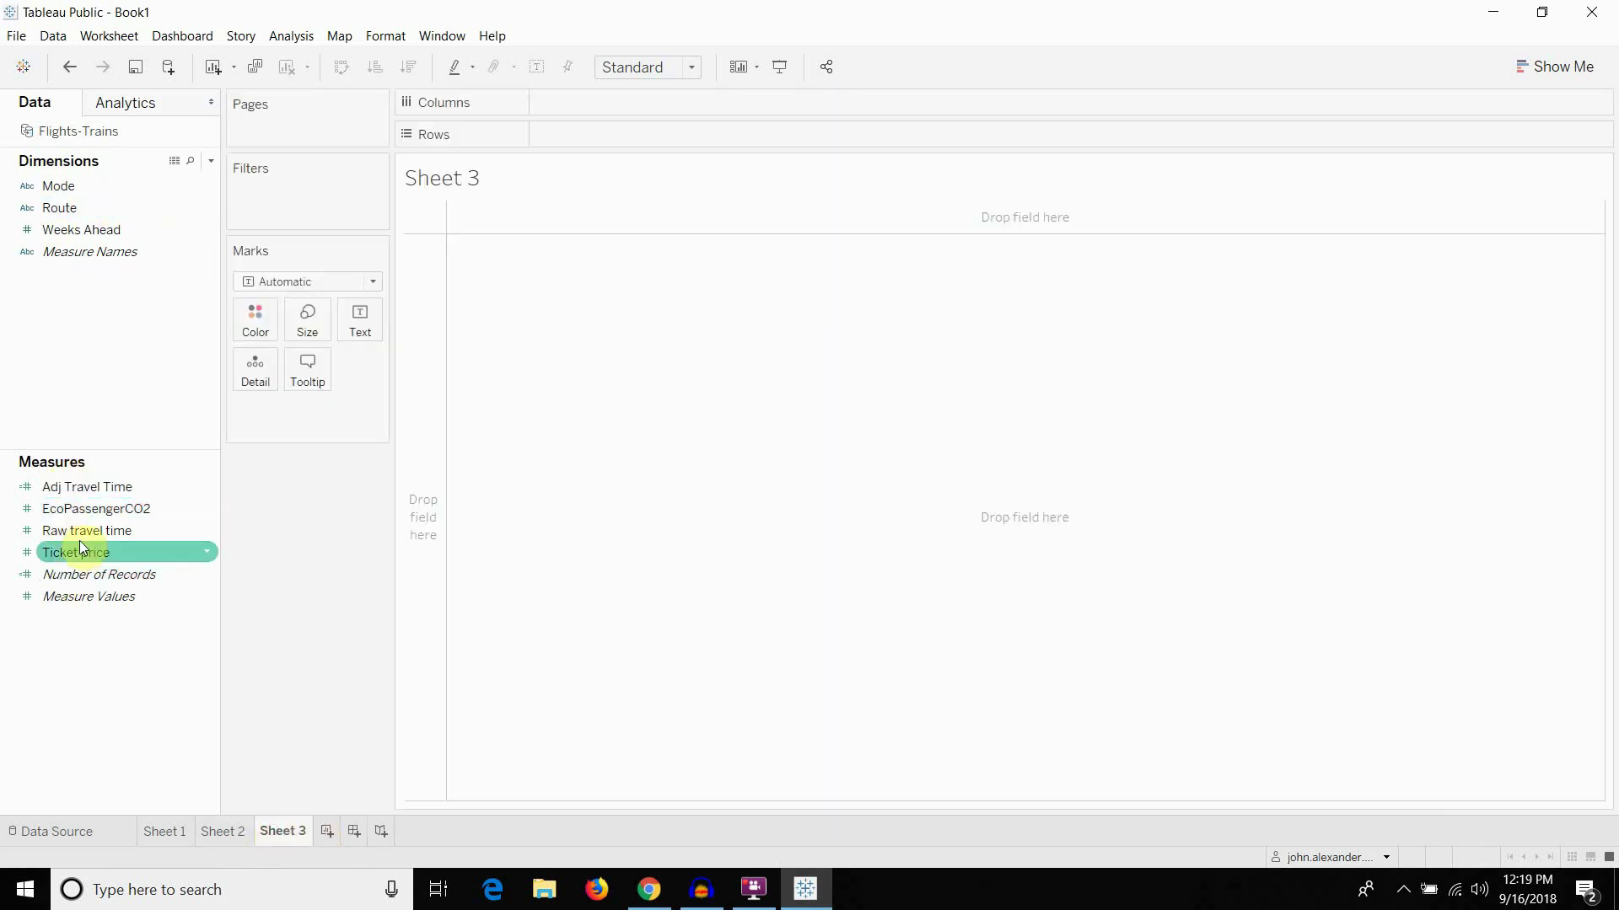
pyautogui.moveTo(96, 558); pyautogui.dragTo(663, 108)
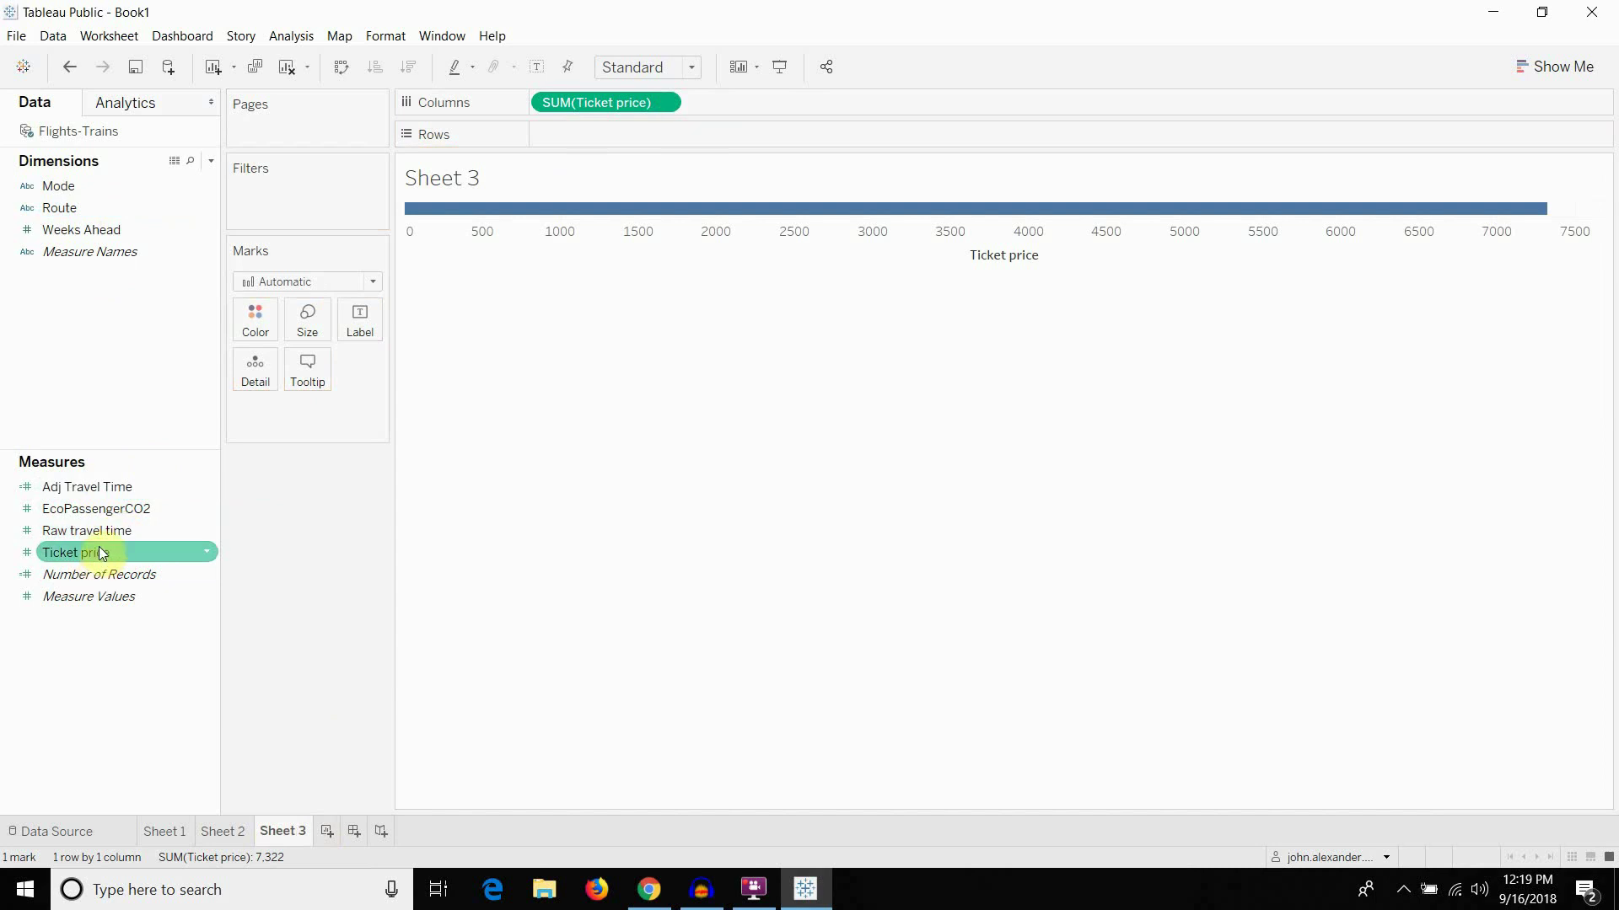
pyautogui.moveTo(99, 543); pyautogui.dragTo(475, 255)
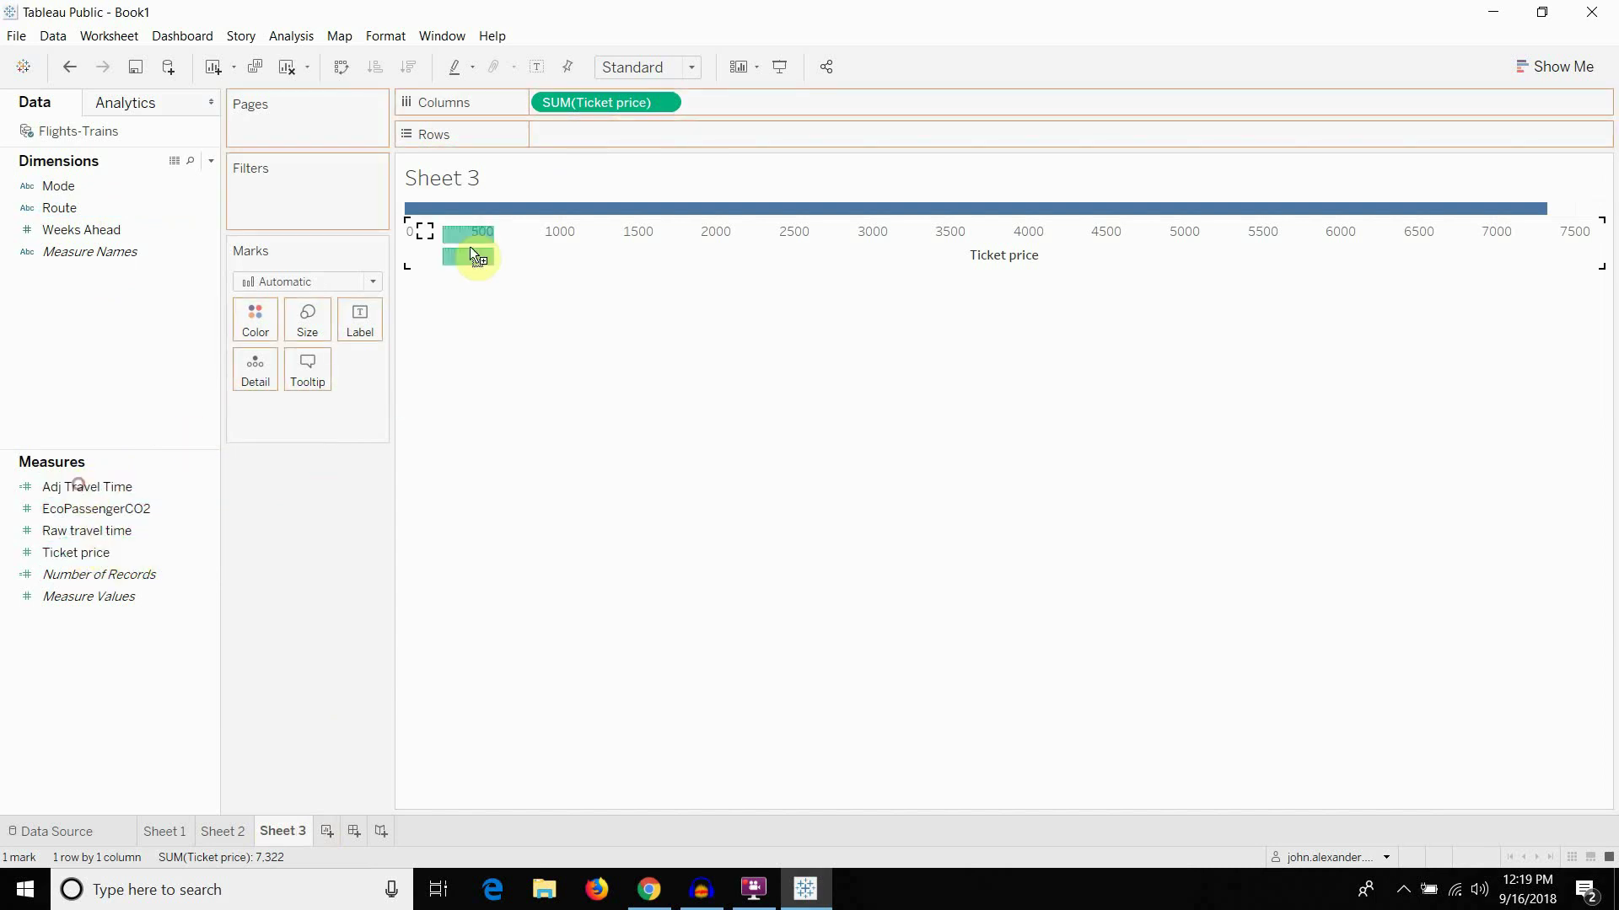
pyautogui.moveTo(615, 140); pyautogui.dragTo(615, 140)
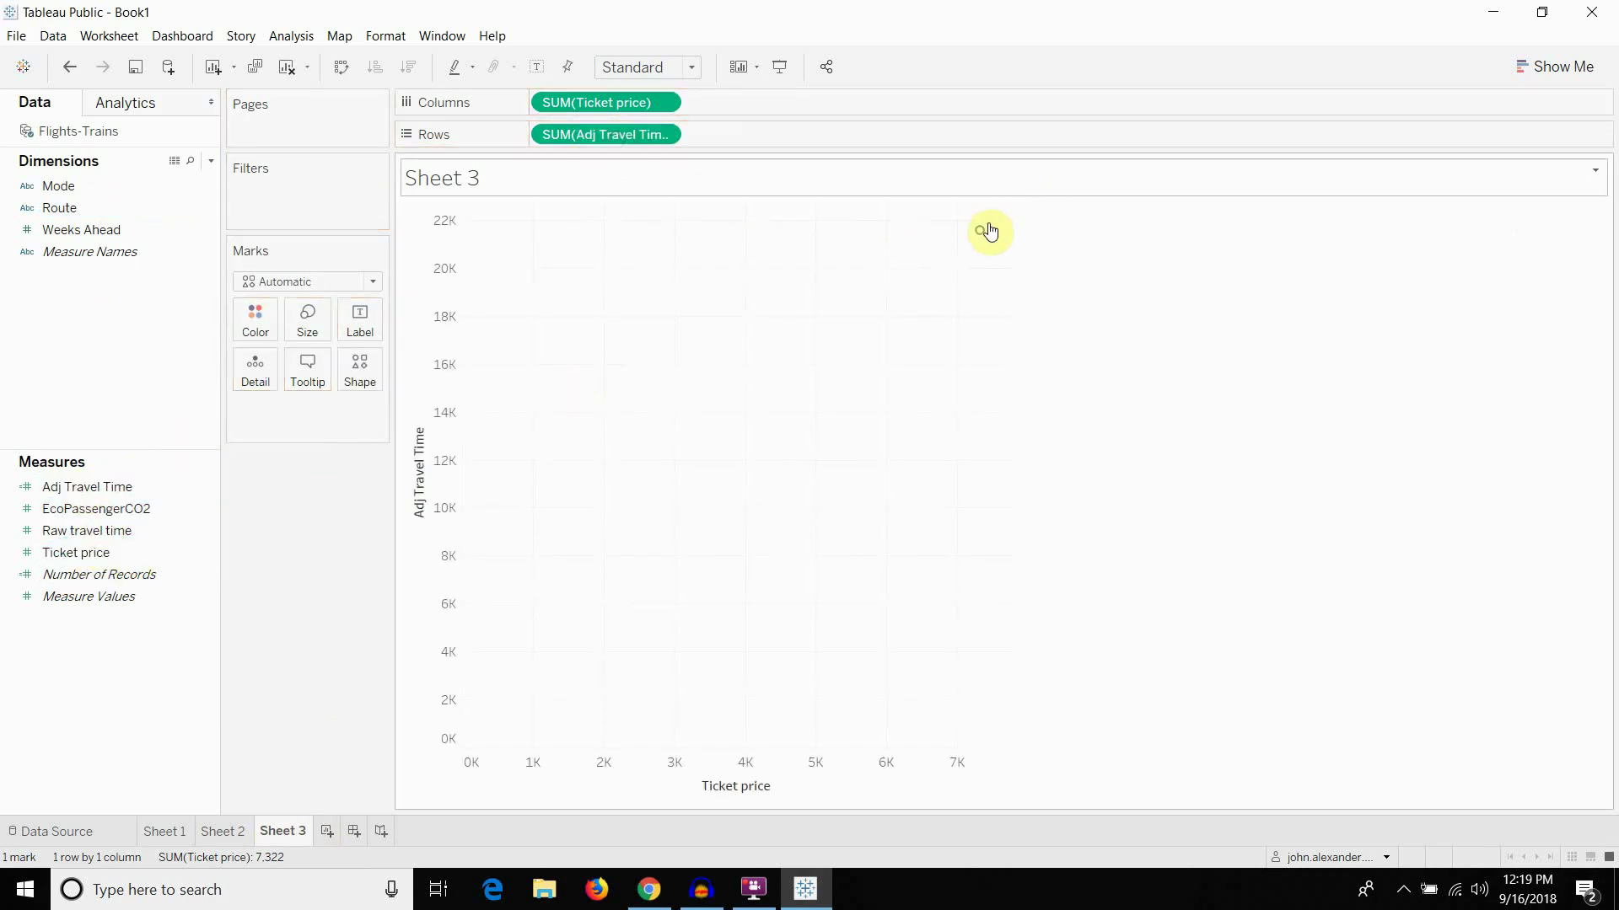
# Split the scatter plot's marks by Route and Mode as details, and color them by Mode
pyautogui.moveTo(103, 209); pyautogui.dragTo(274, 395)
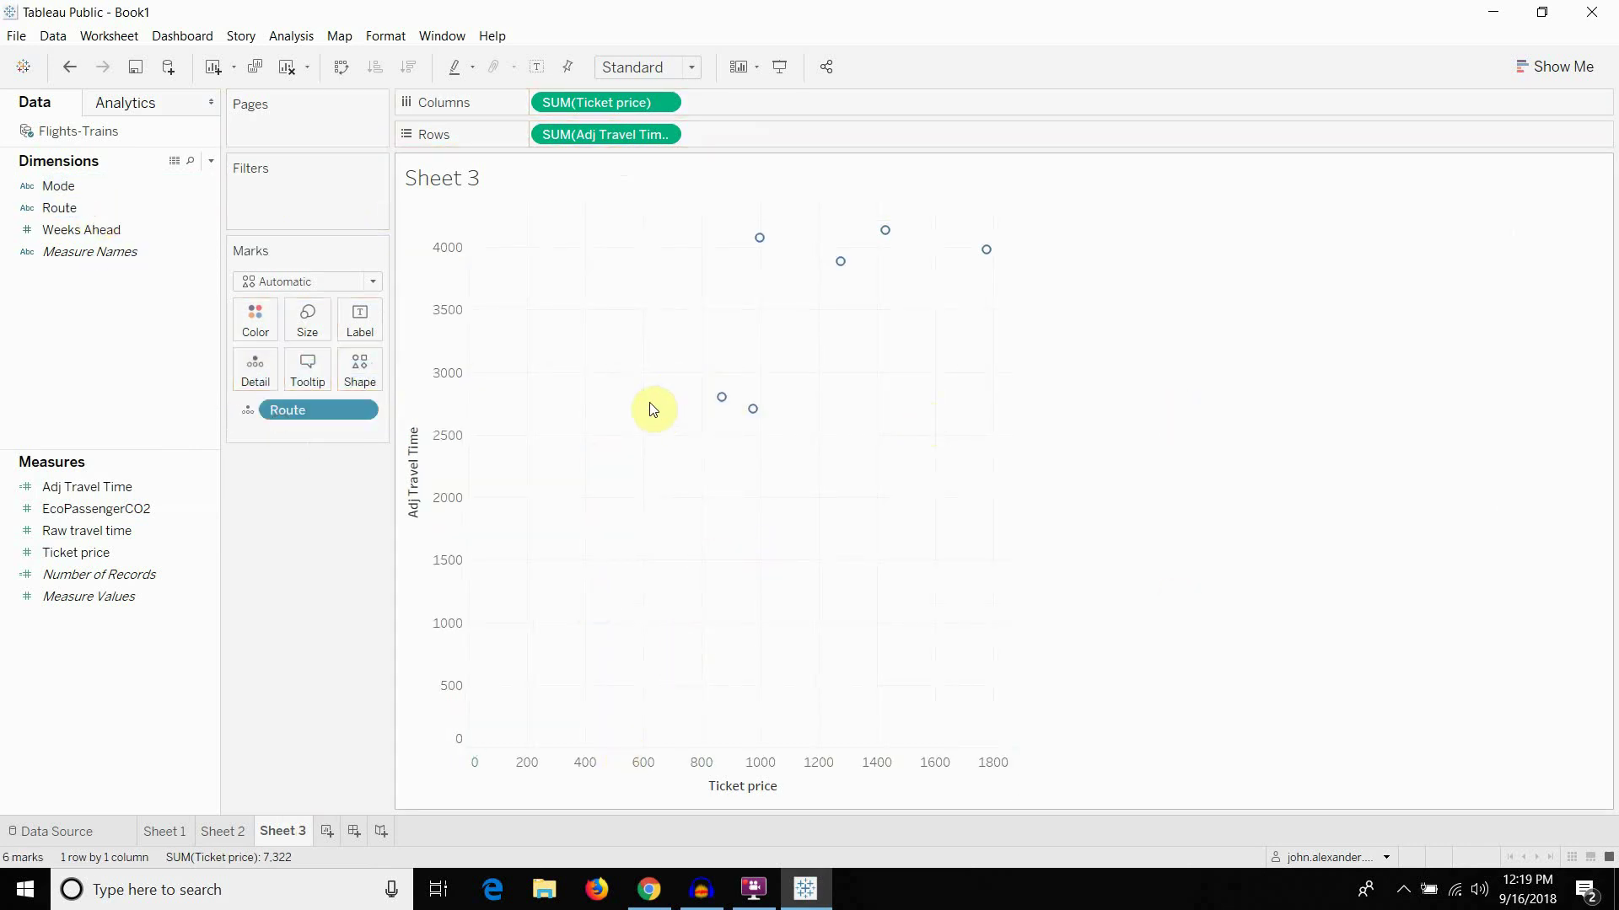
pyautogui.click(124, 187)
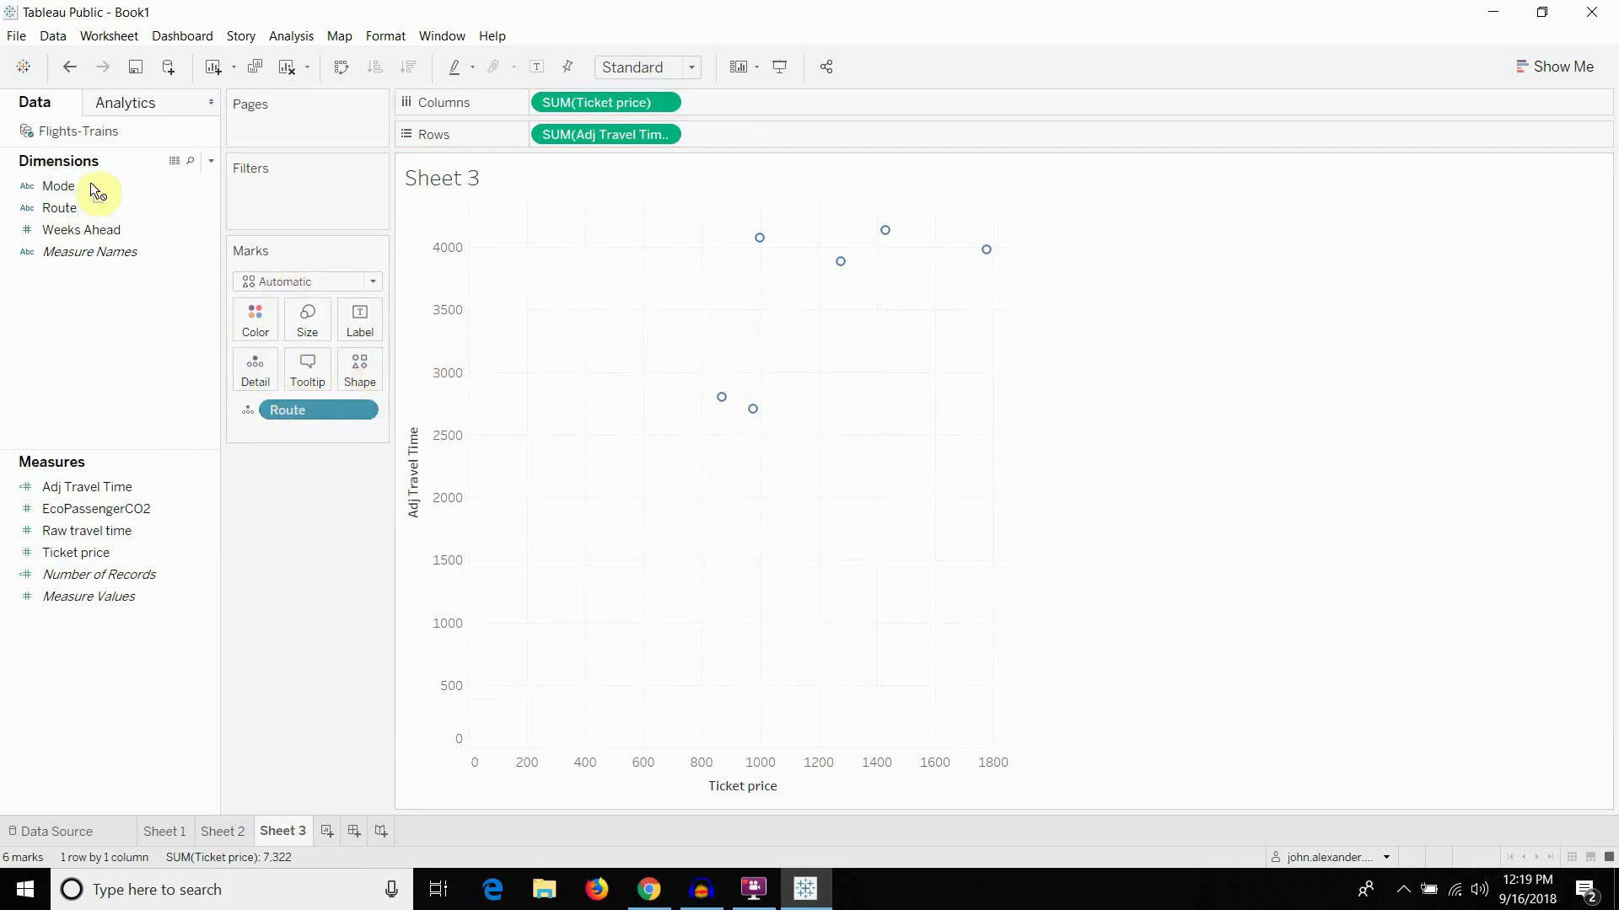
pyautogui.moveTo(93, 188); pyautogui.dragTo(254, 381)
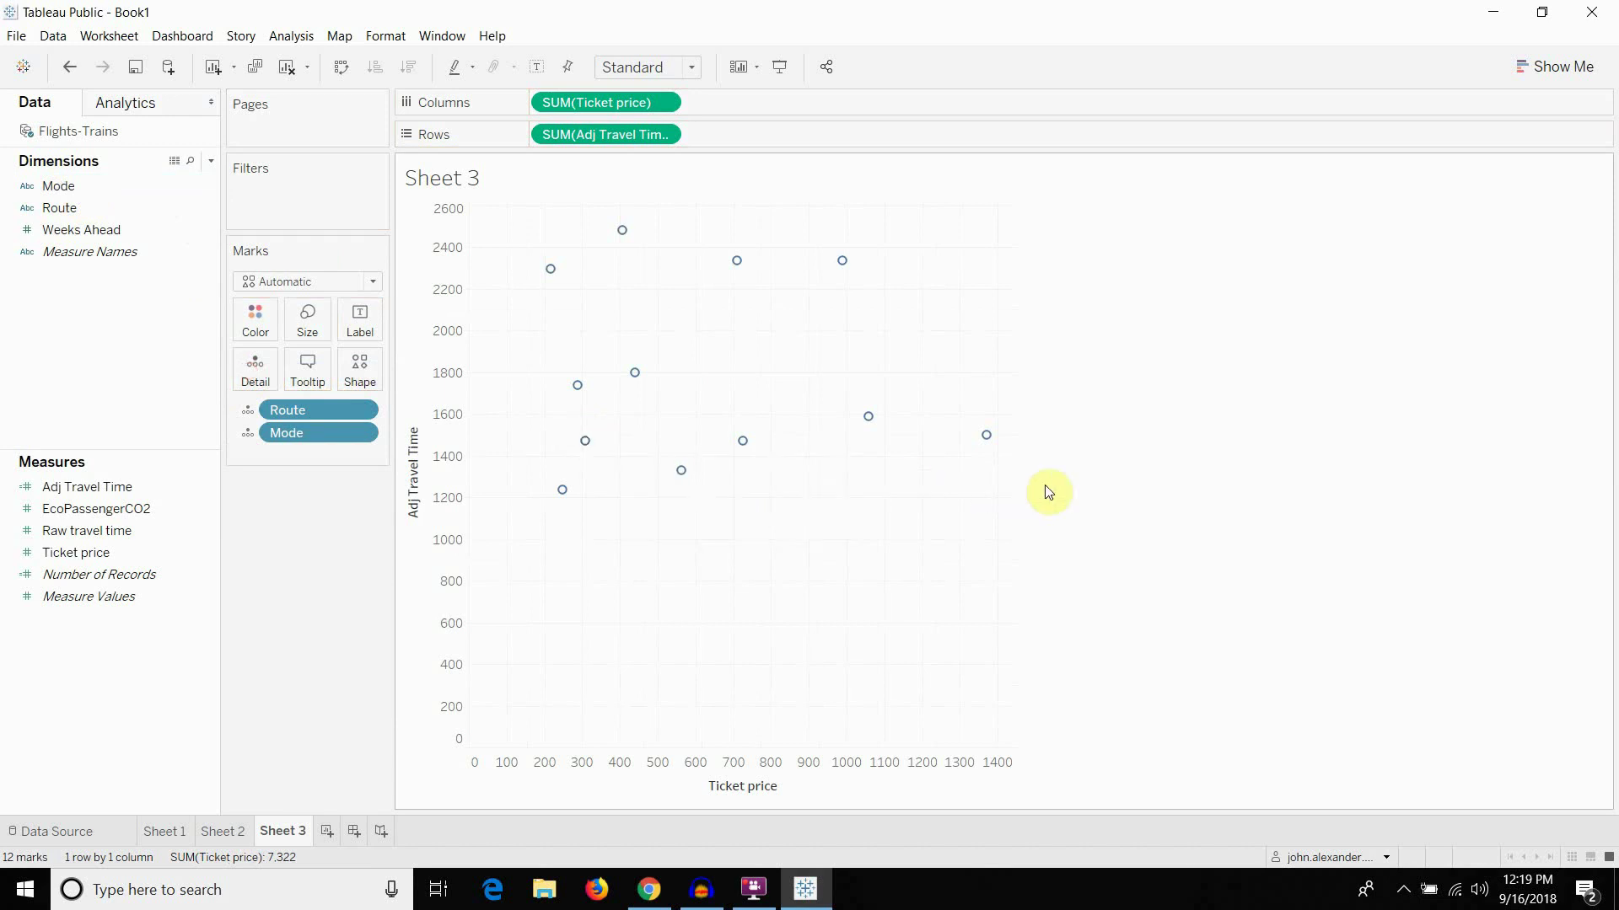
pyautogui.moveTo(322, 432); pyautogui.dragTo(256, 324)
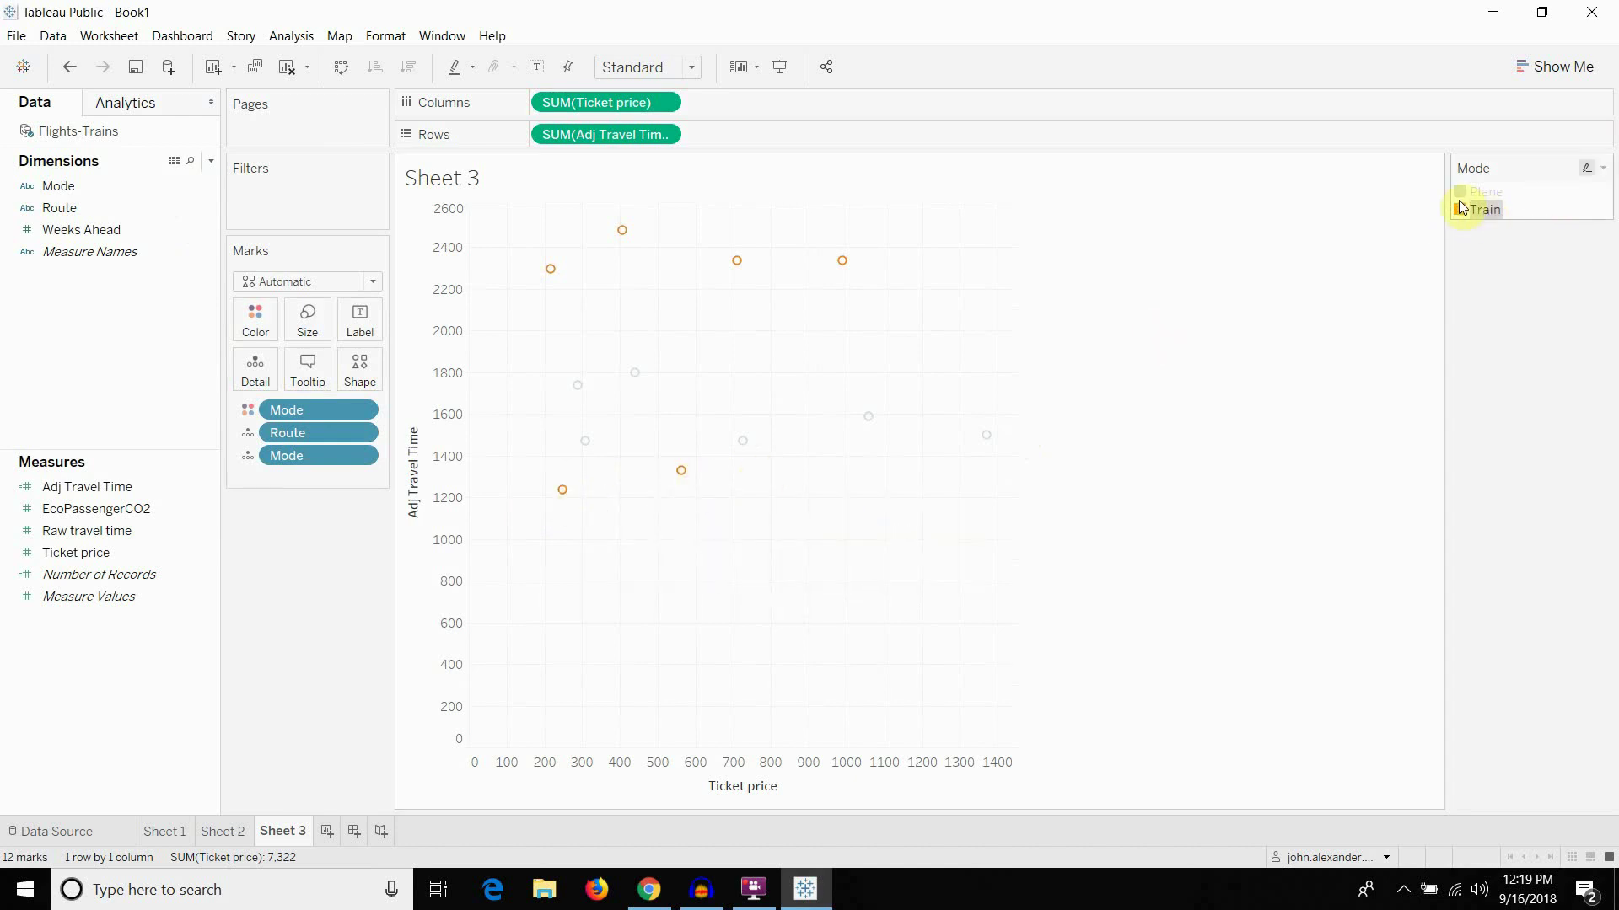
# Add Weeks Ahead as a detail of the scatter plot and inspect individual points with both modes shown
pyautogui.click(1498, 192)
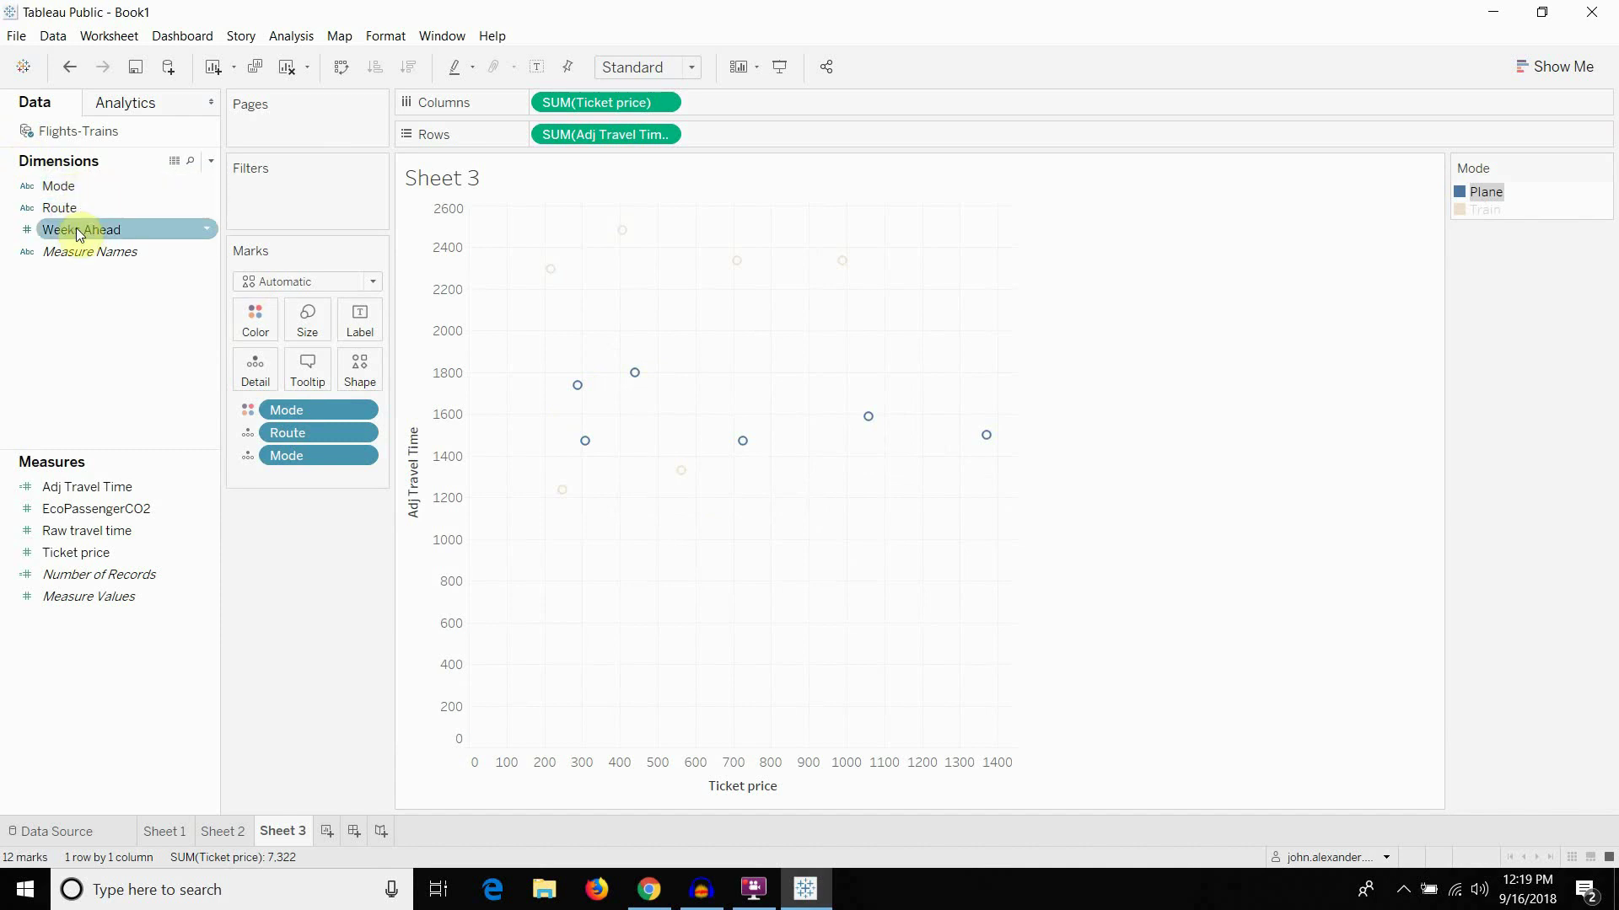
pyautogui.moveTo(76, 228); pyautogui.dragTo(254, 374)
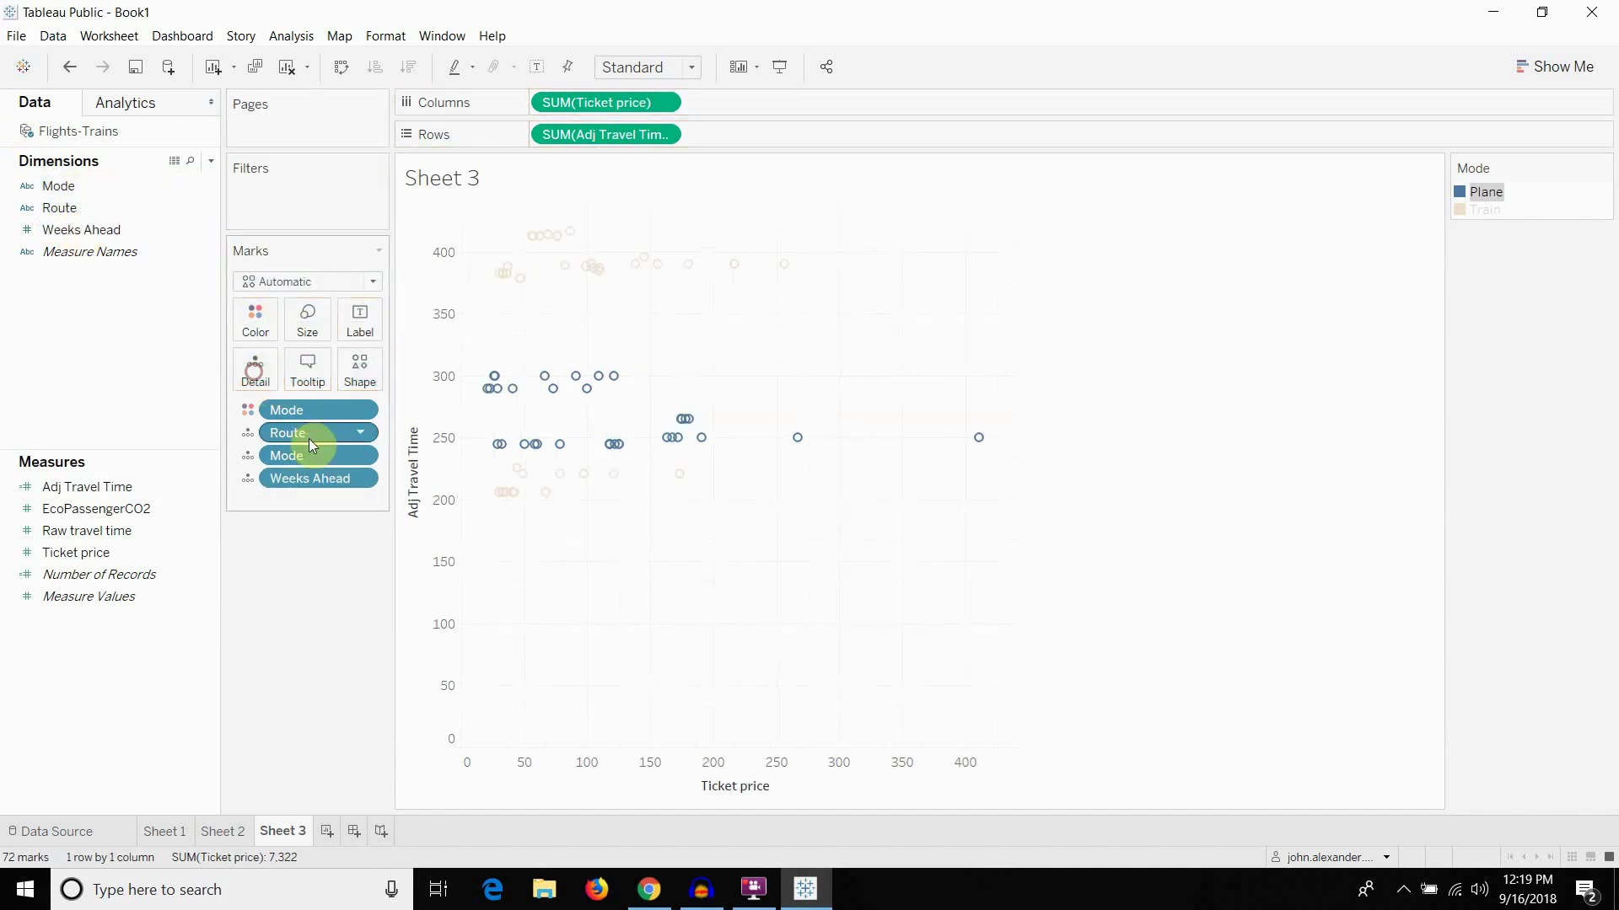
pyautogui.click(1105, 499)
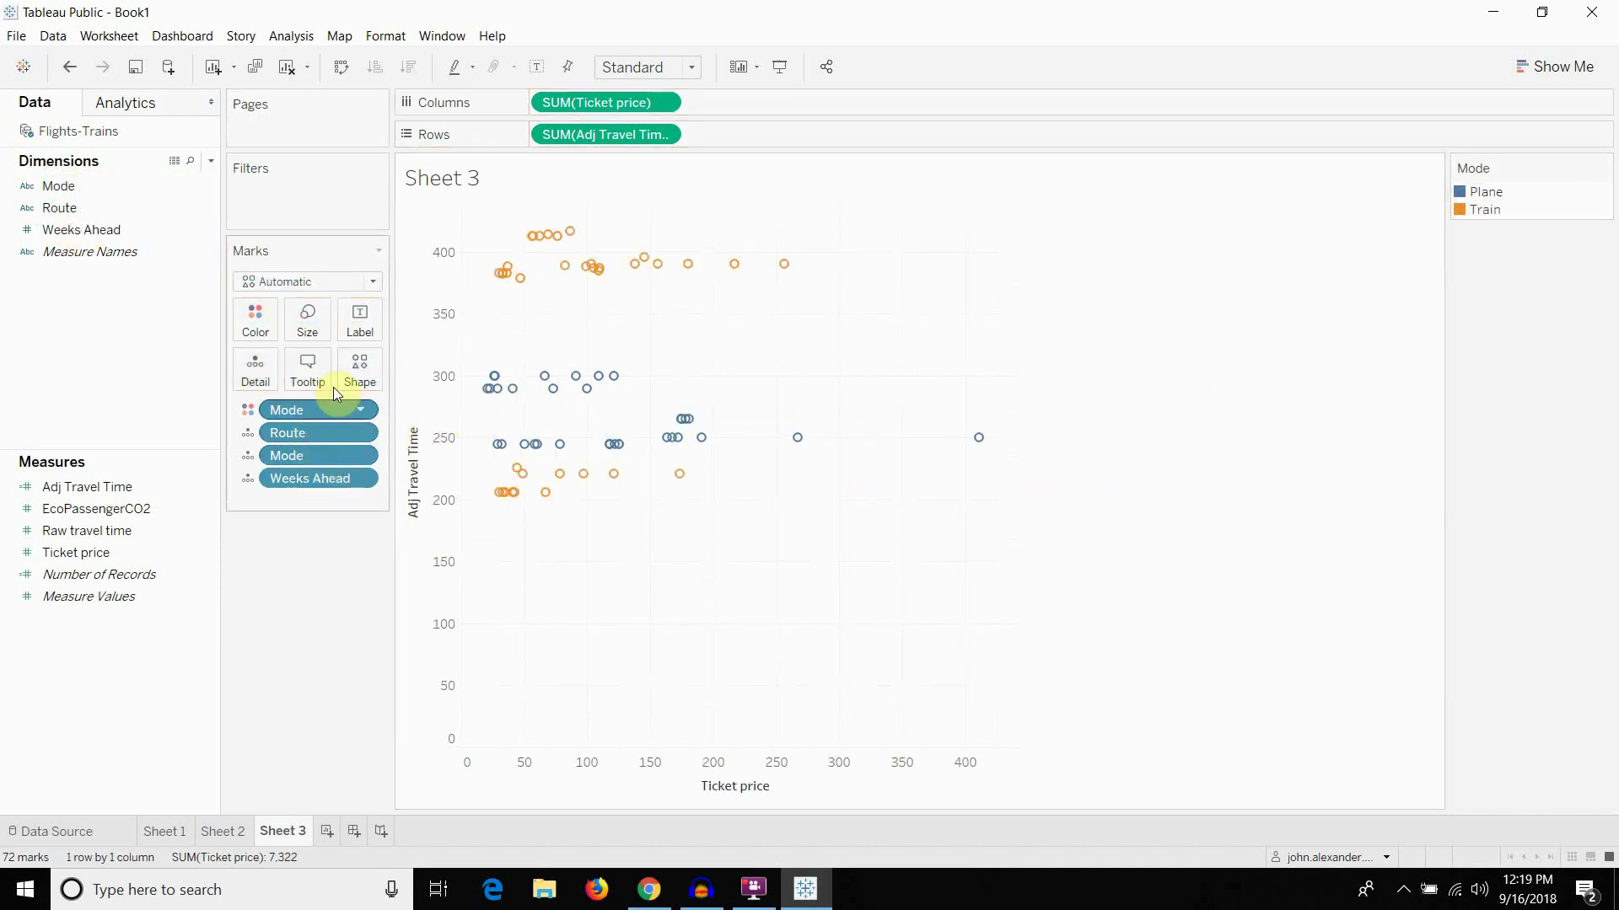
pyautogui.moveTo(703, 268)
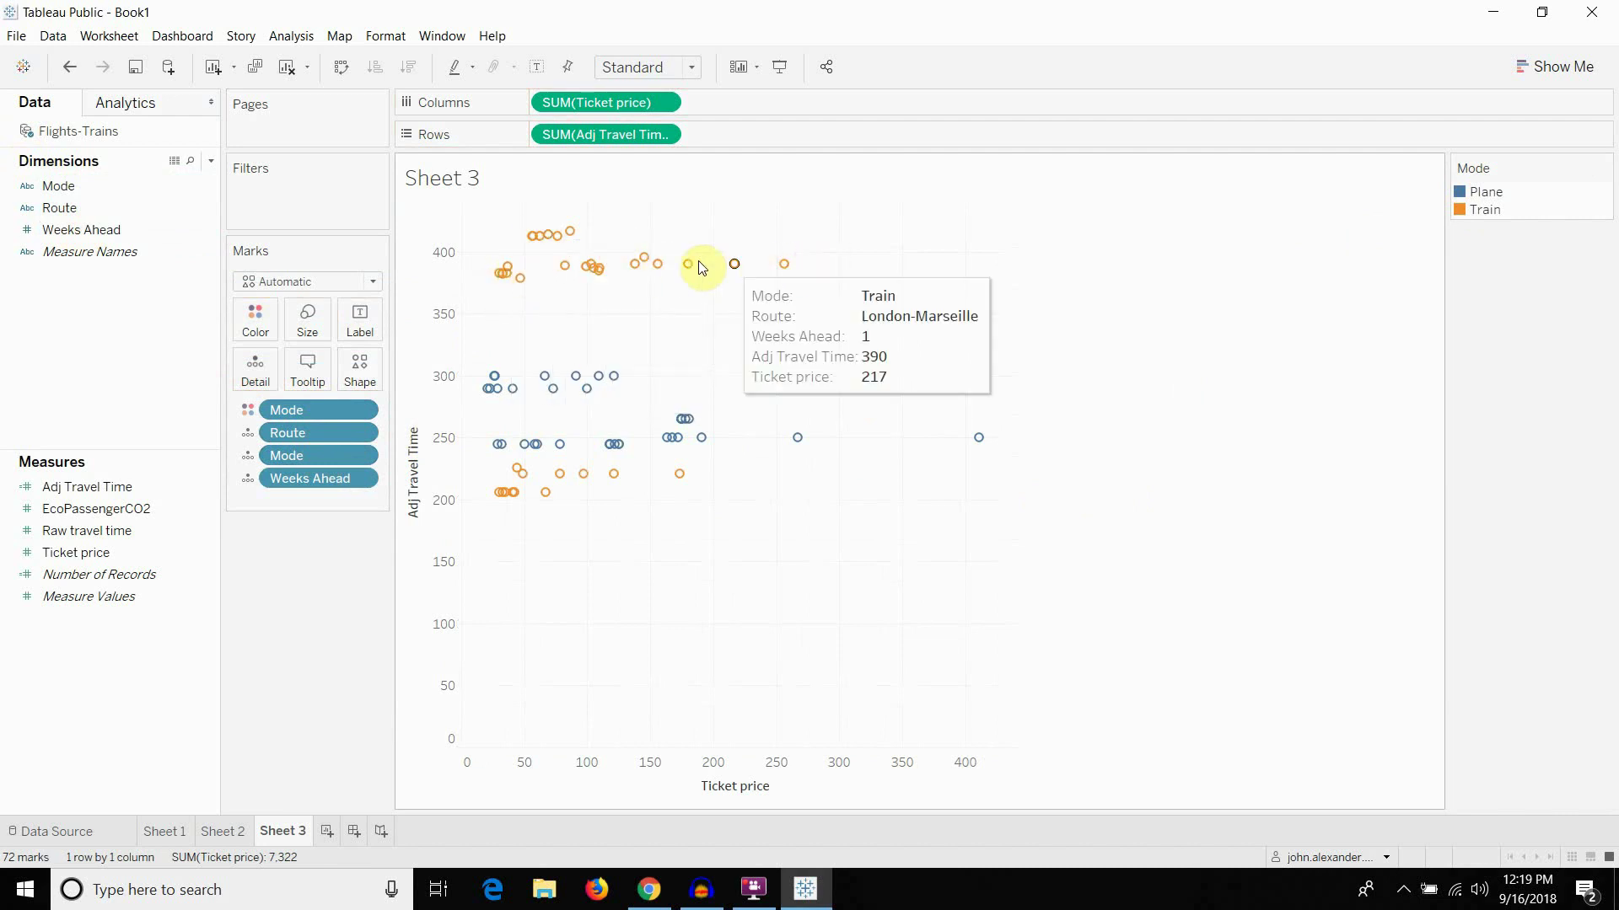
pyautogui.moveTo(514, 283)
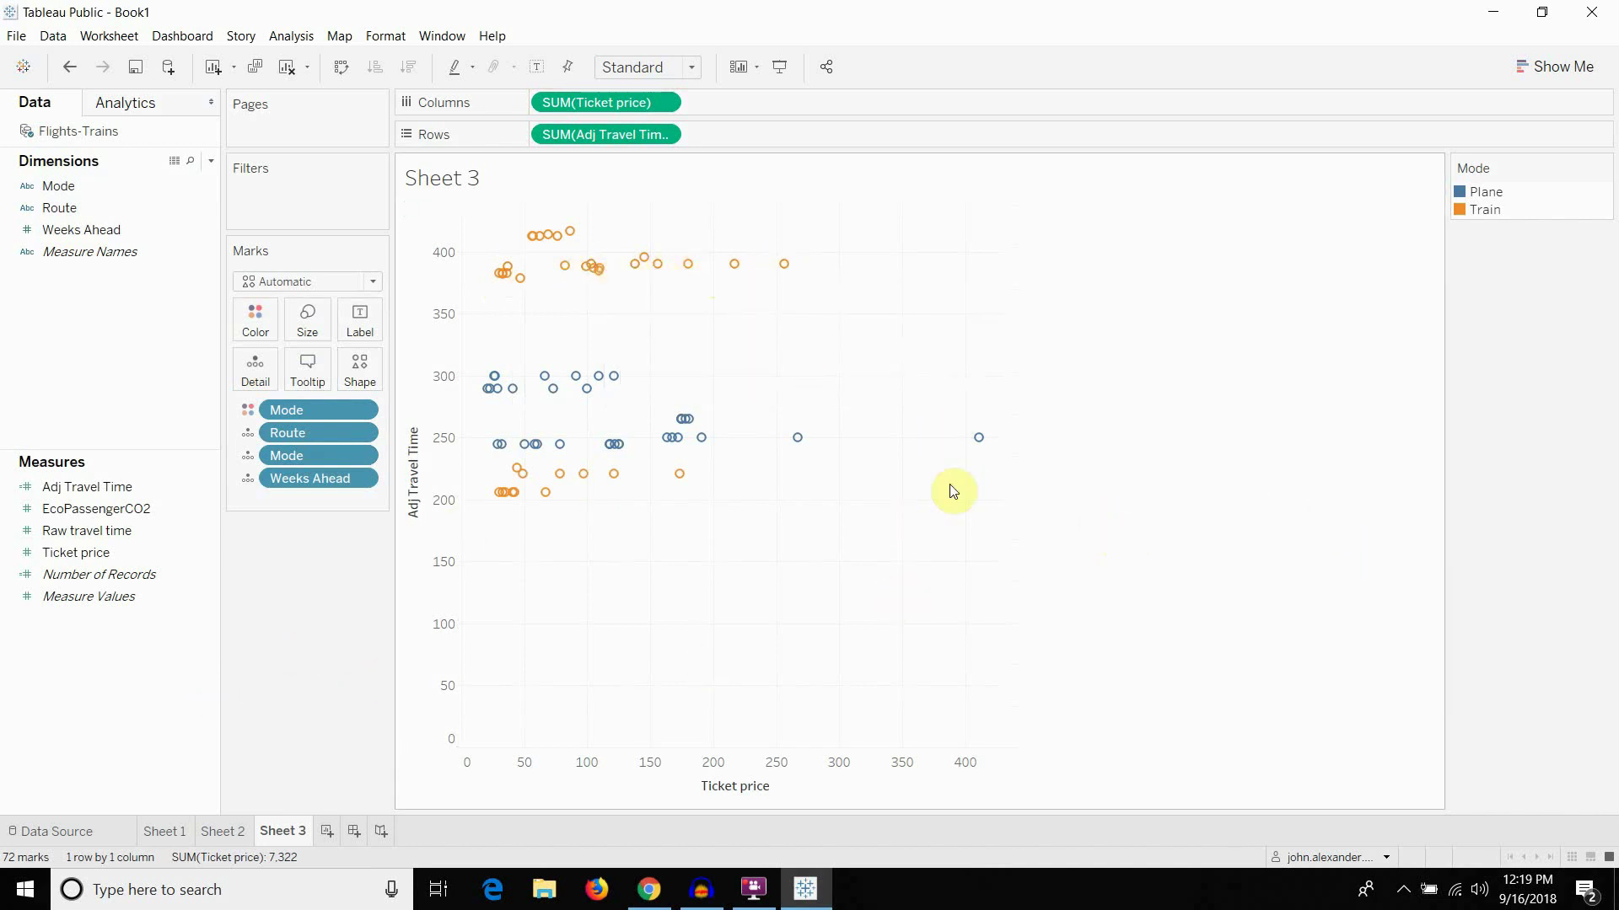
# Create a new worksheet with Weeks Ahead on the columns and Route followed by Ticket price on the rows
pyautogui.click(326, 832)
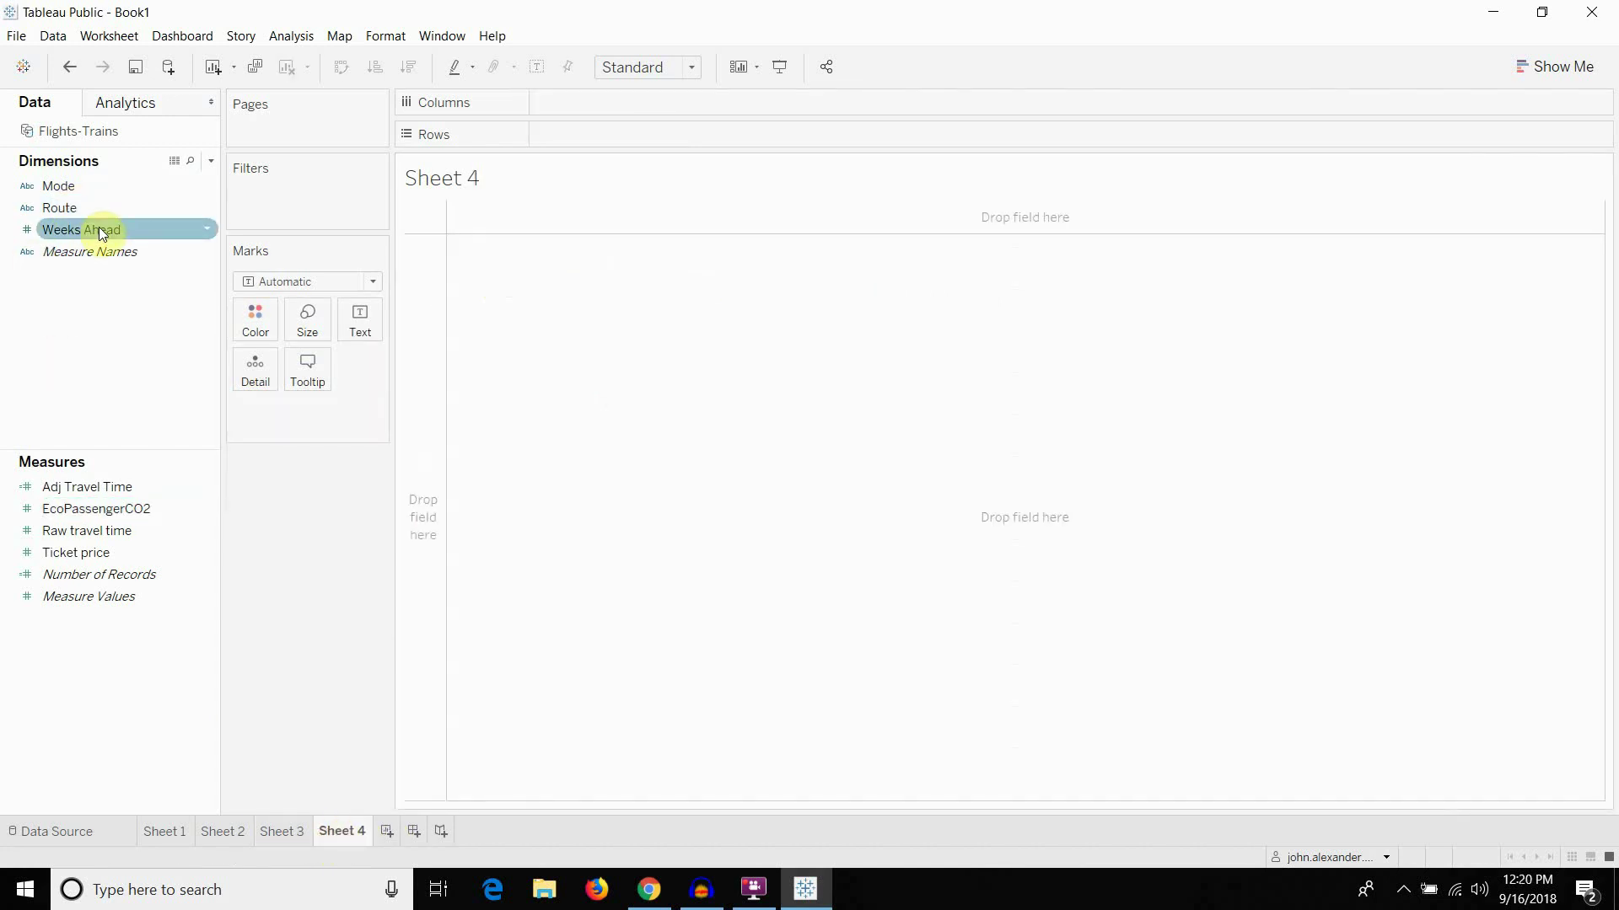
pyautogui.moveTo(98, 226); pyautogui.dragTo(634, 104)
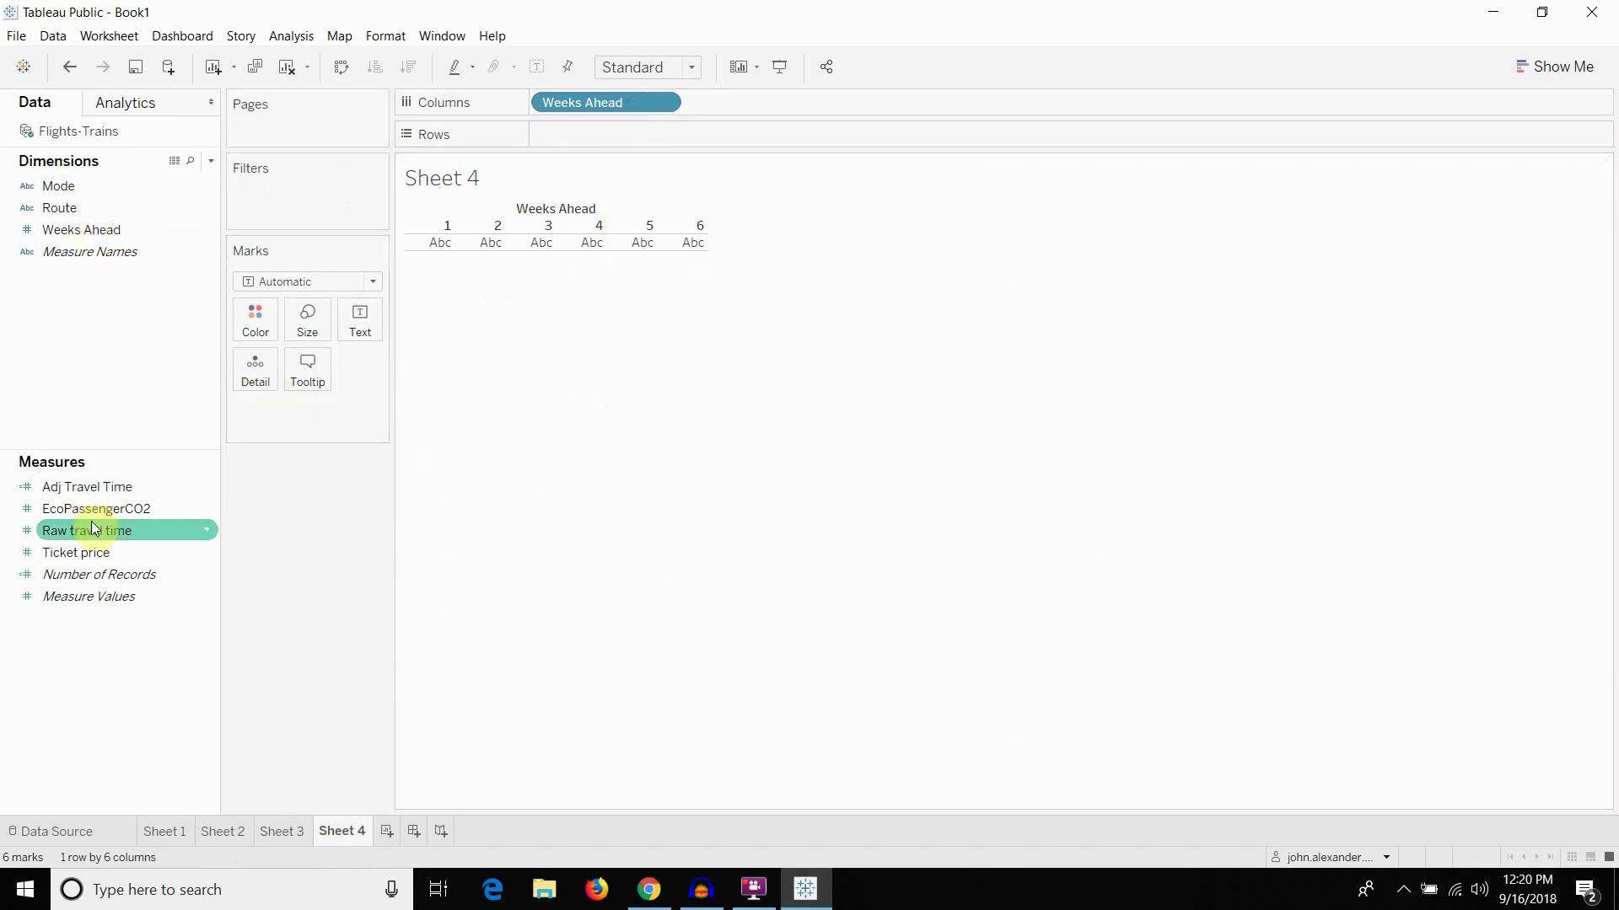
pyautogui.moveTo(59, 207); pyautogui.dragTo(565, 135)
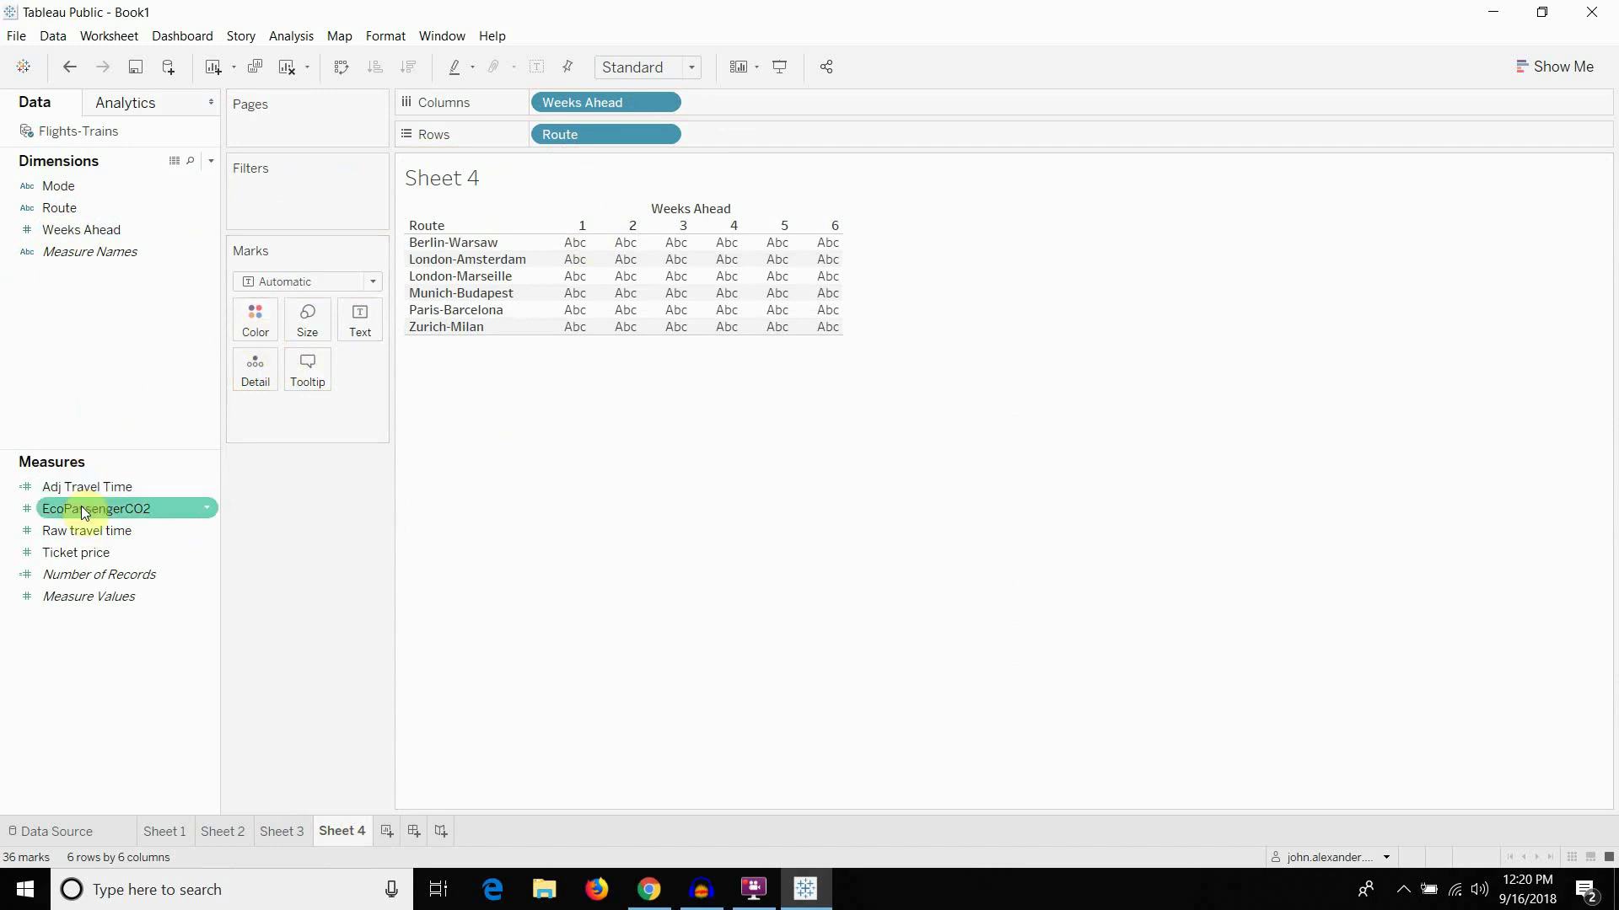
pyautogui.moveTo(94, 552); pyautogui.dragTo(747, 133)
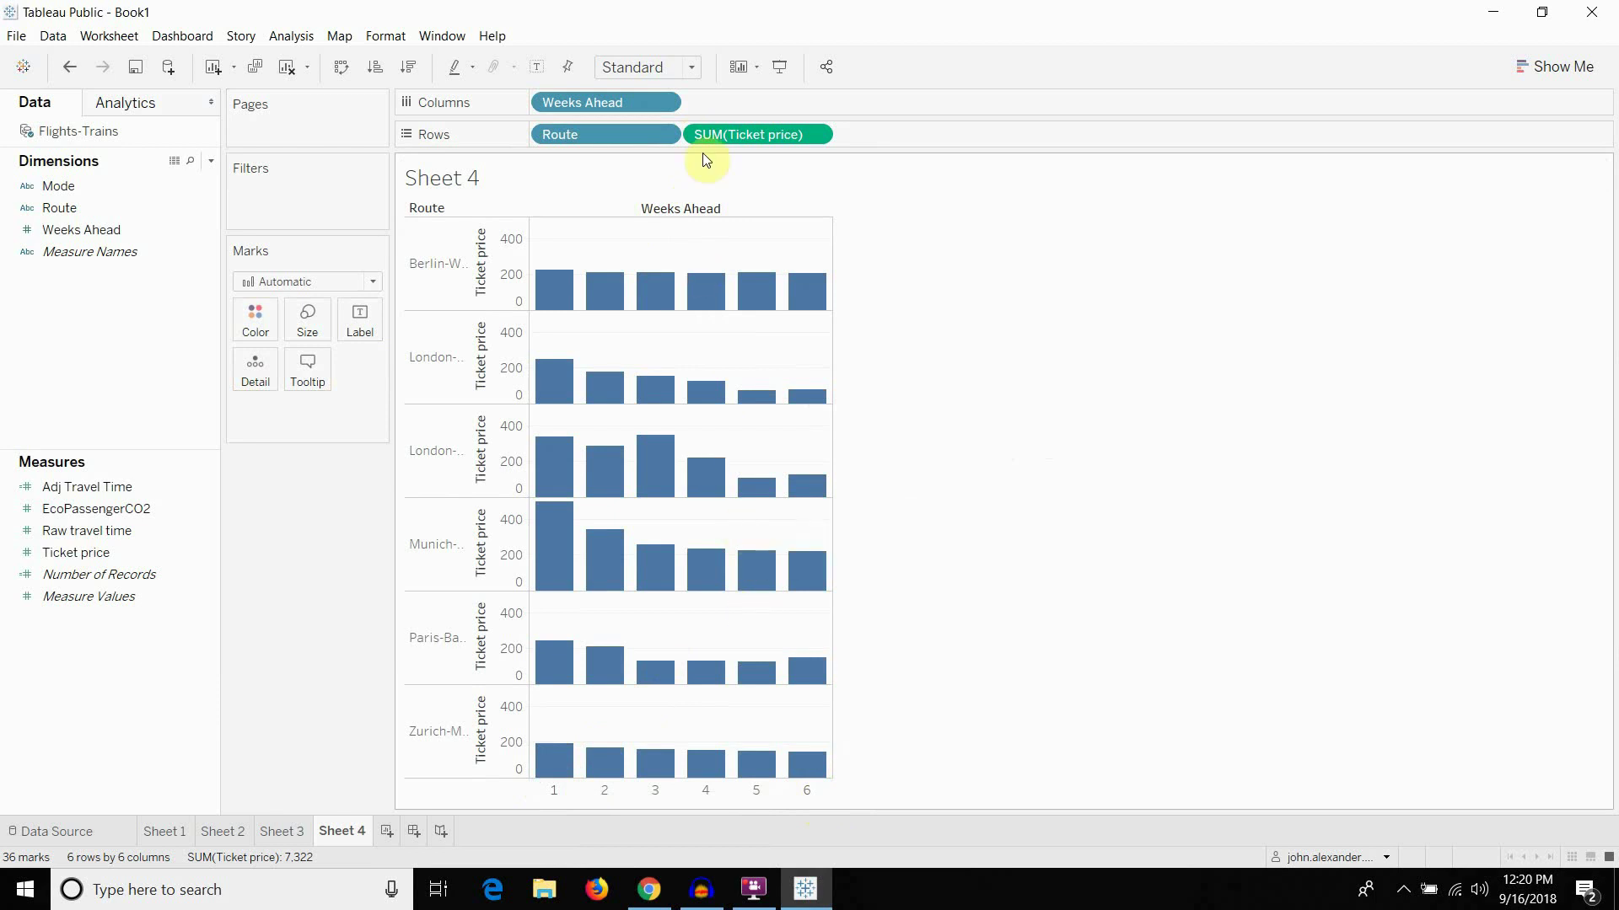
# Sort Weeks Ahead in descending order so it runs from 6 to 1
pyautogui.click(666, 134)
pyautogui.click(666, 103)
pyautogui.click(666, 103)
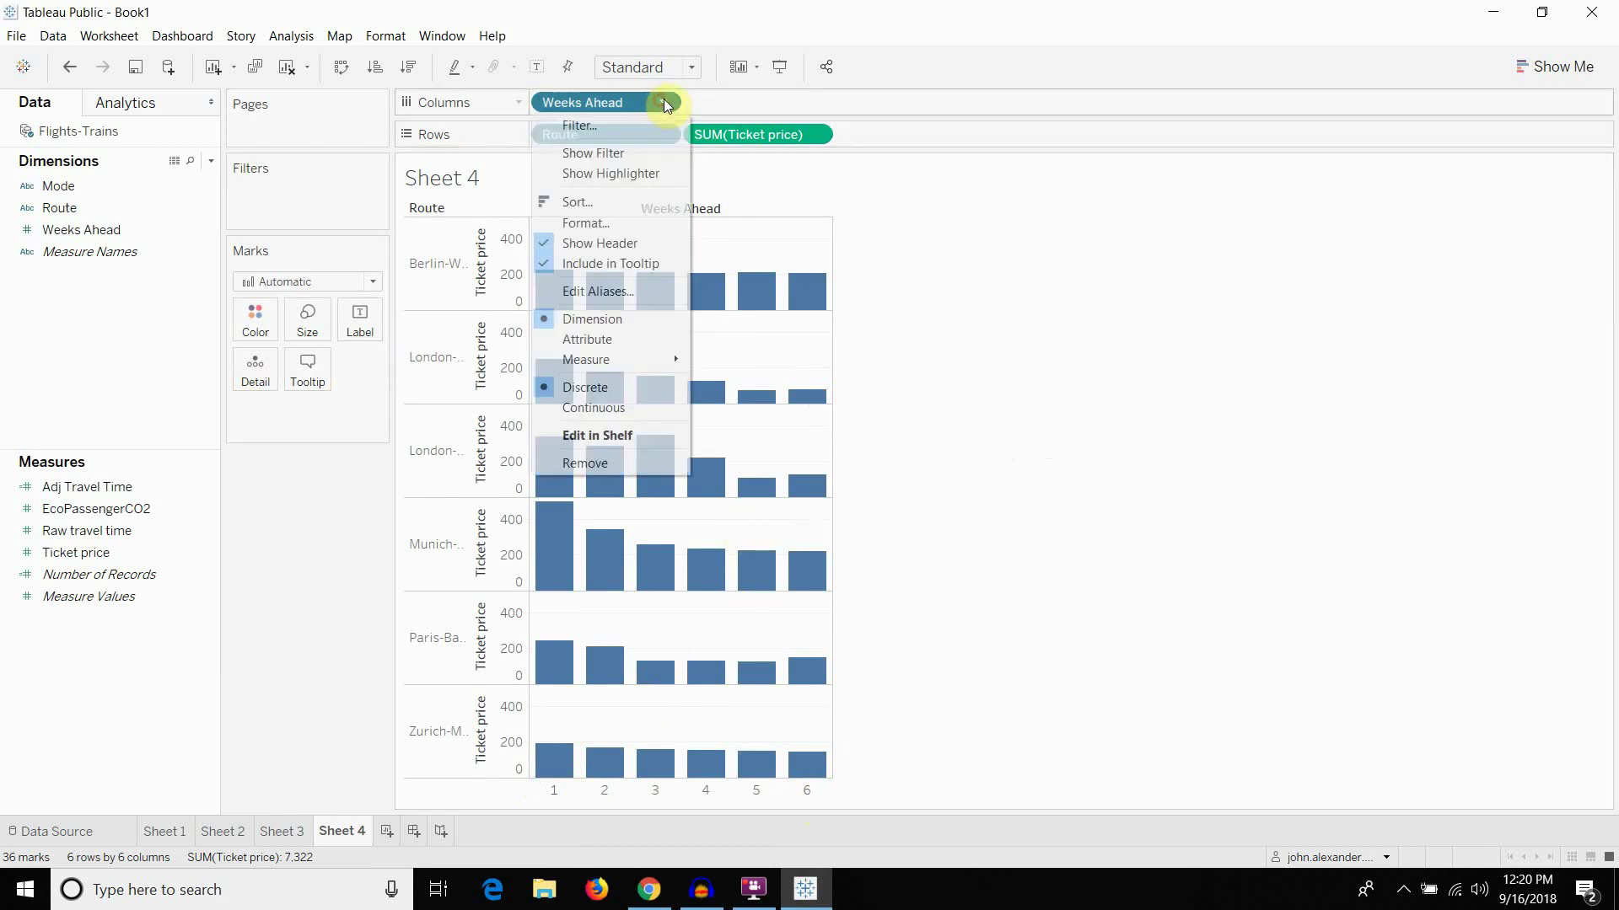
pyautogui.click(597, 203)
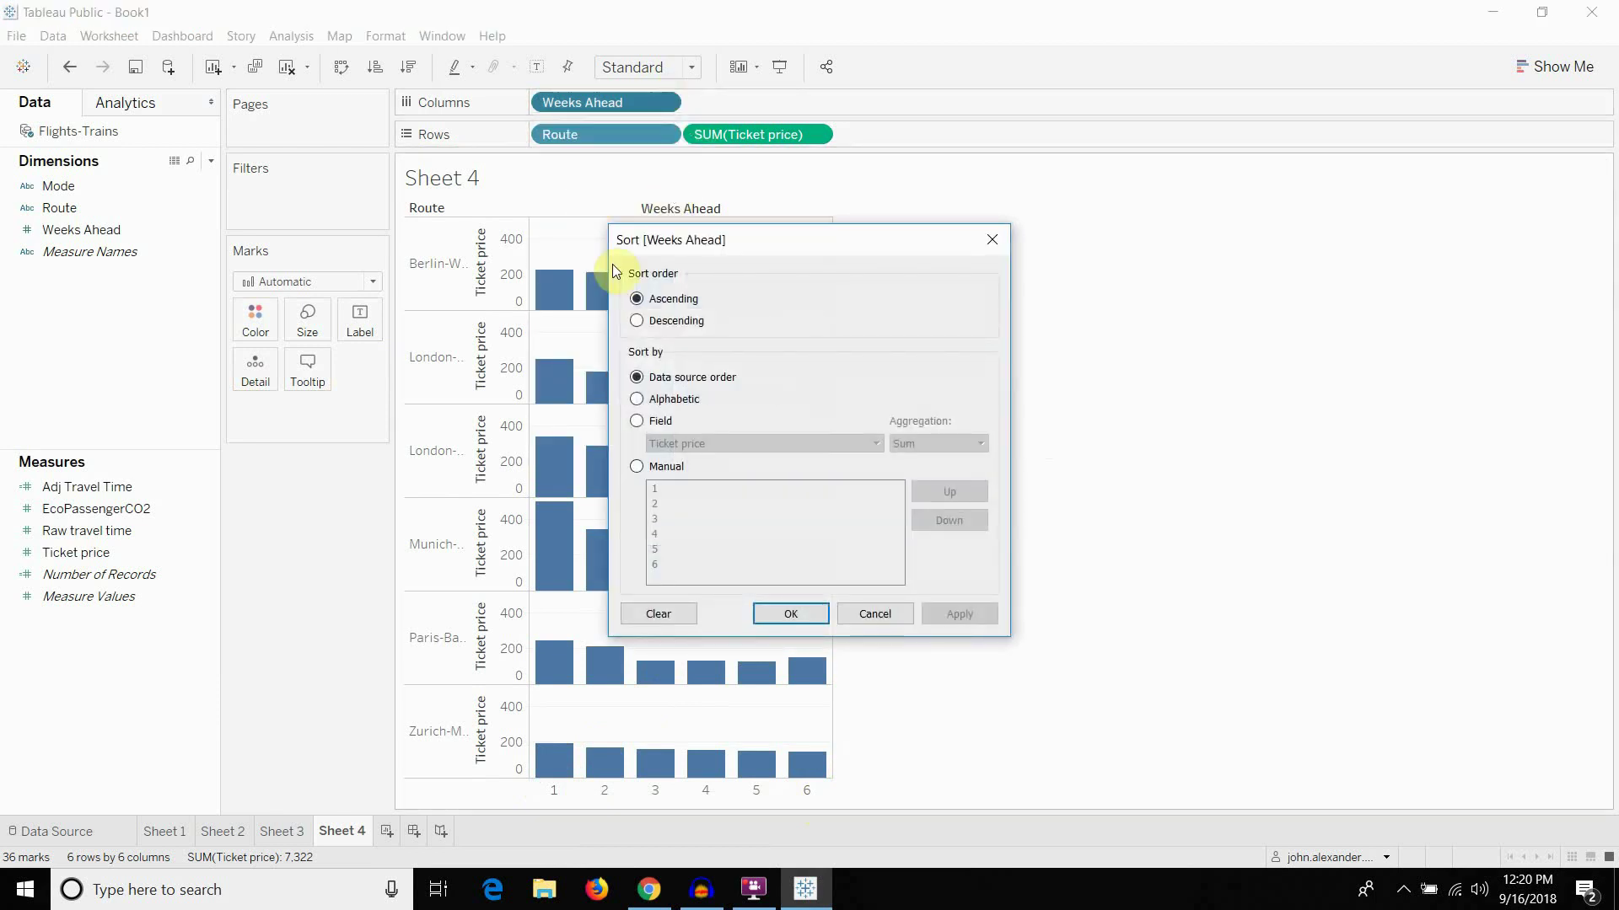
pyautogui.click(770, 612)
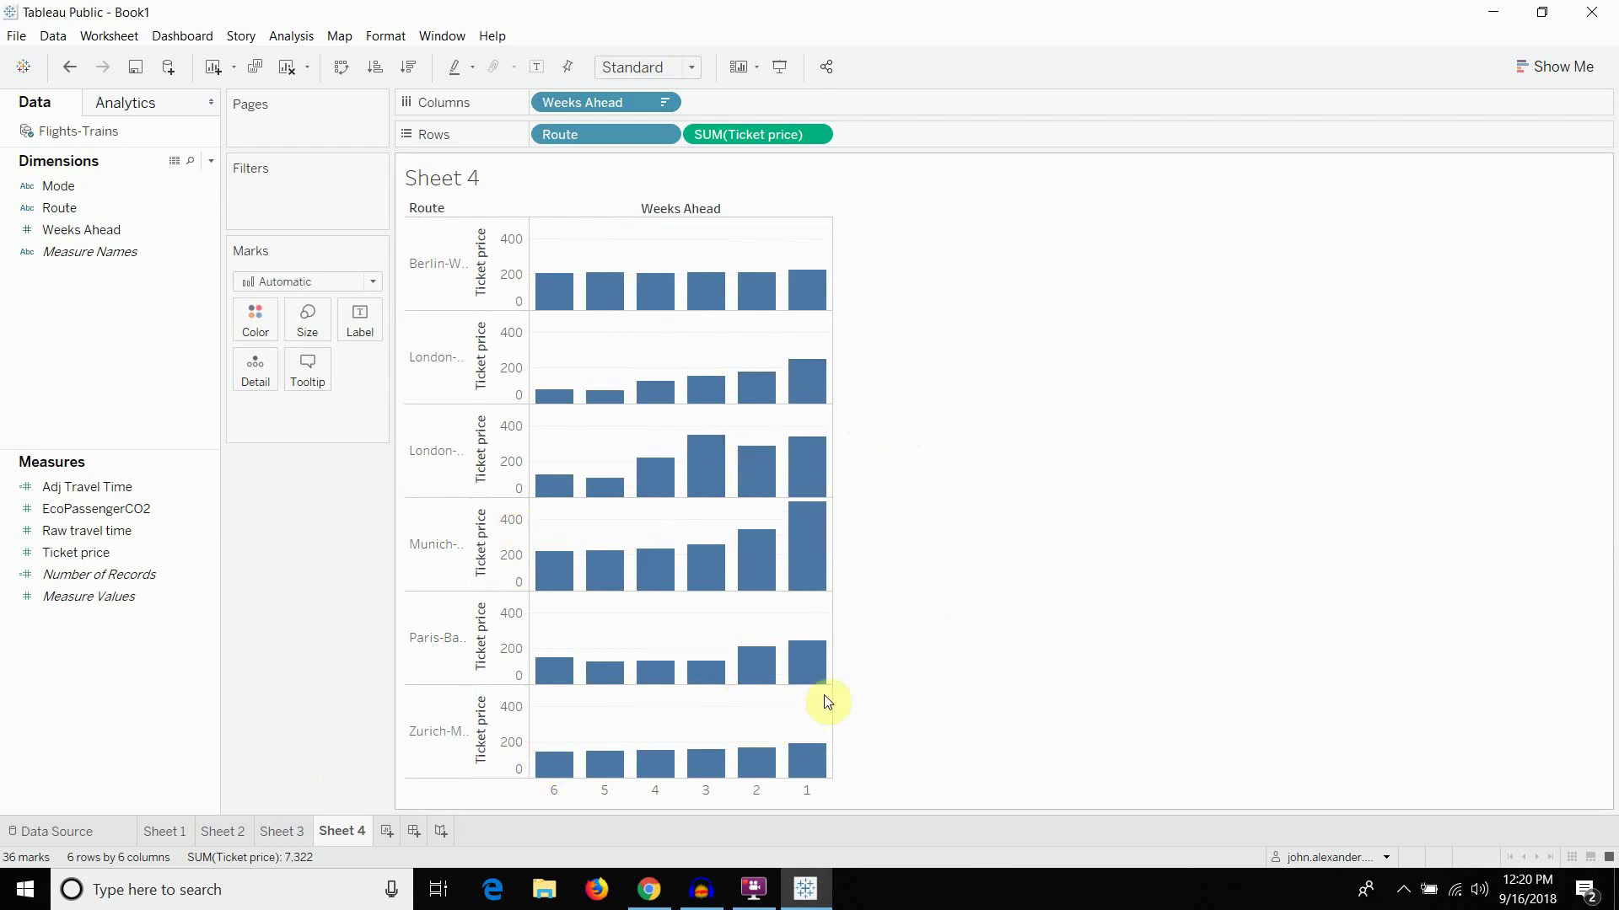
# Delete the scatter plot worksheet, Sheet 3
pyautogui.click(281, 832)
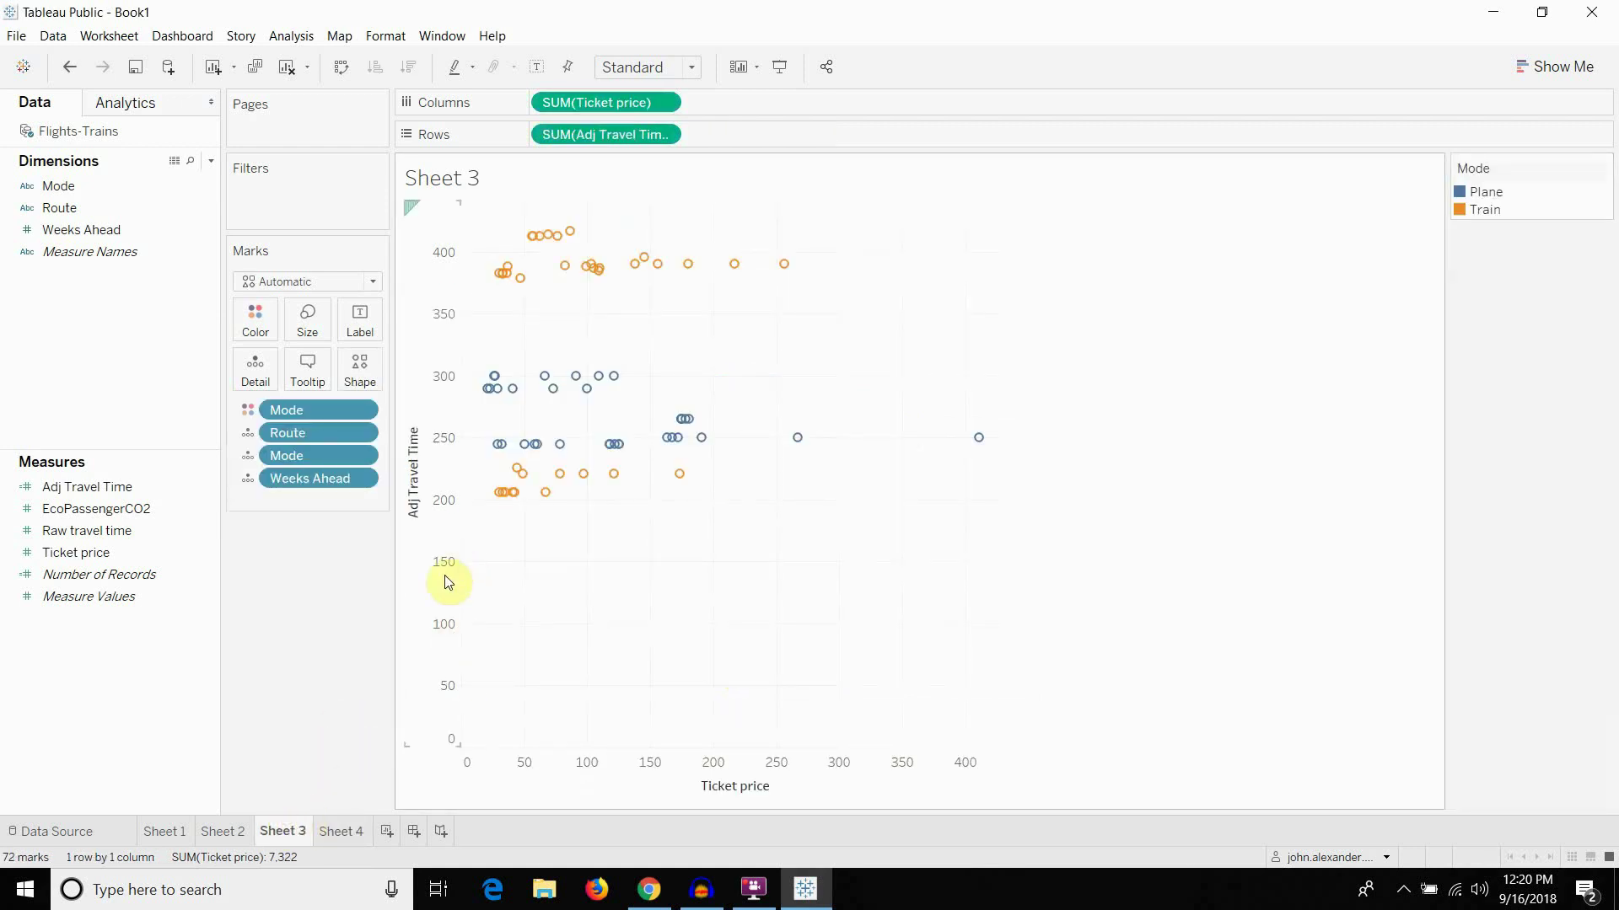
pyautogui.rightClick(295, 838)
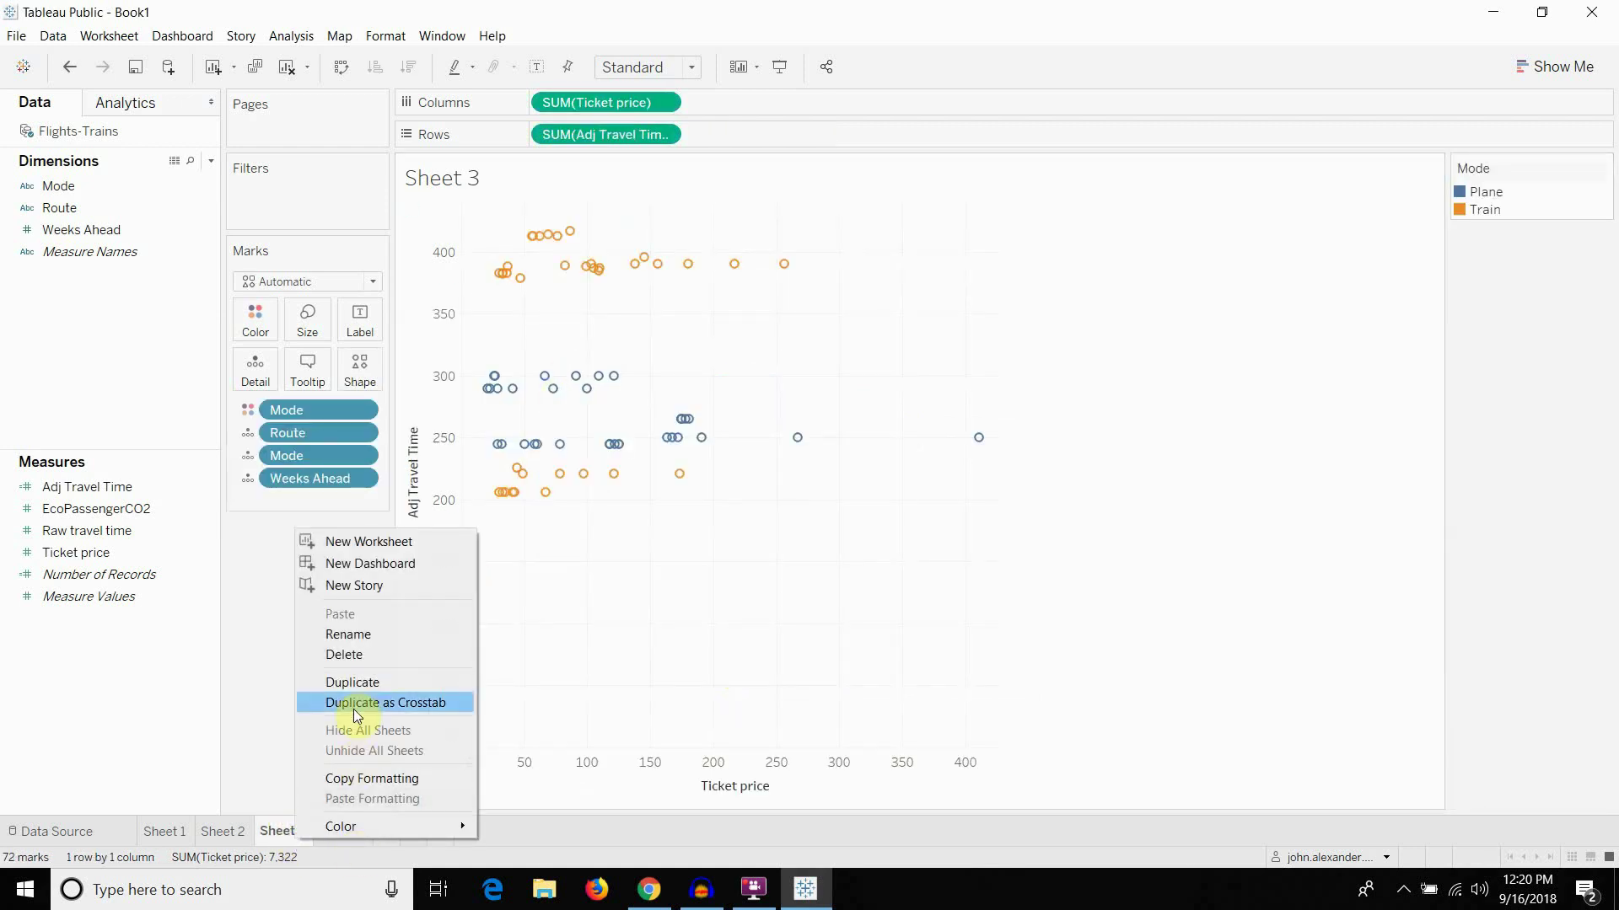
pyautogui.click(348, 655)
# Compare plane and train ticket prices on Sheet 2 with the adjusted travel times on Sheet 1 for each route
pyautogui.click(221, 833)
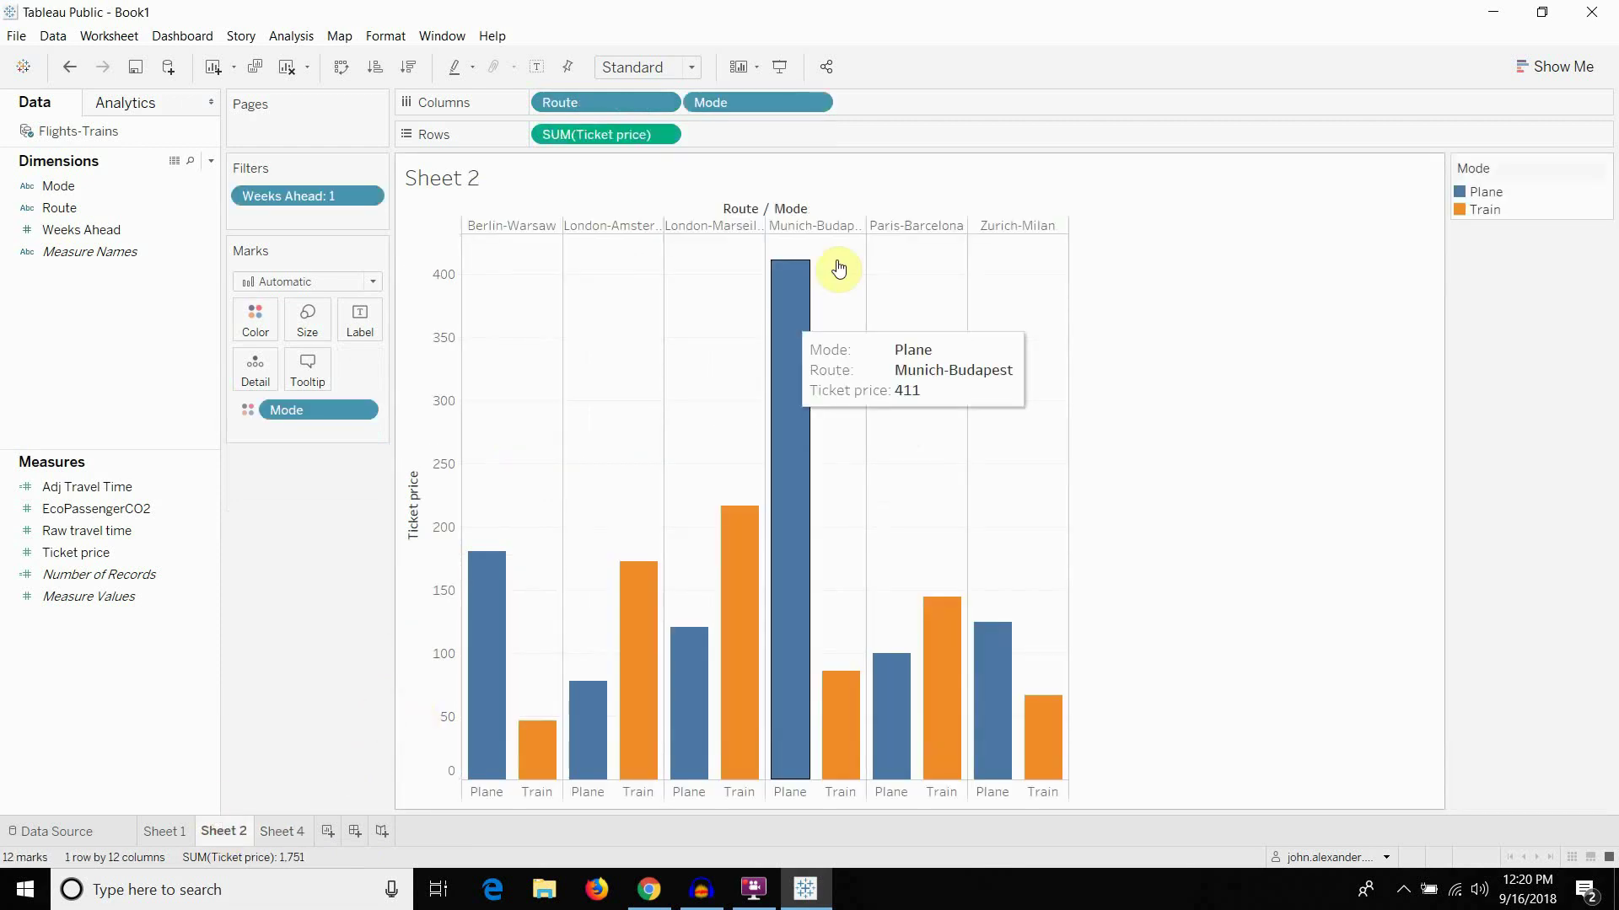
pyautogui.moveTo(795, 587)
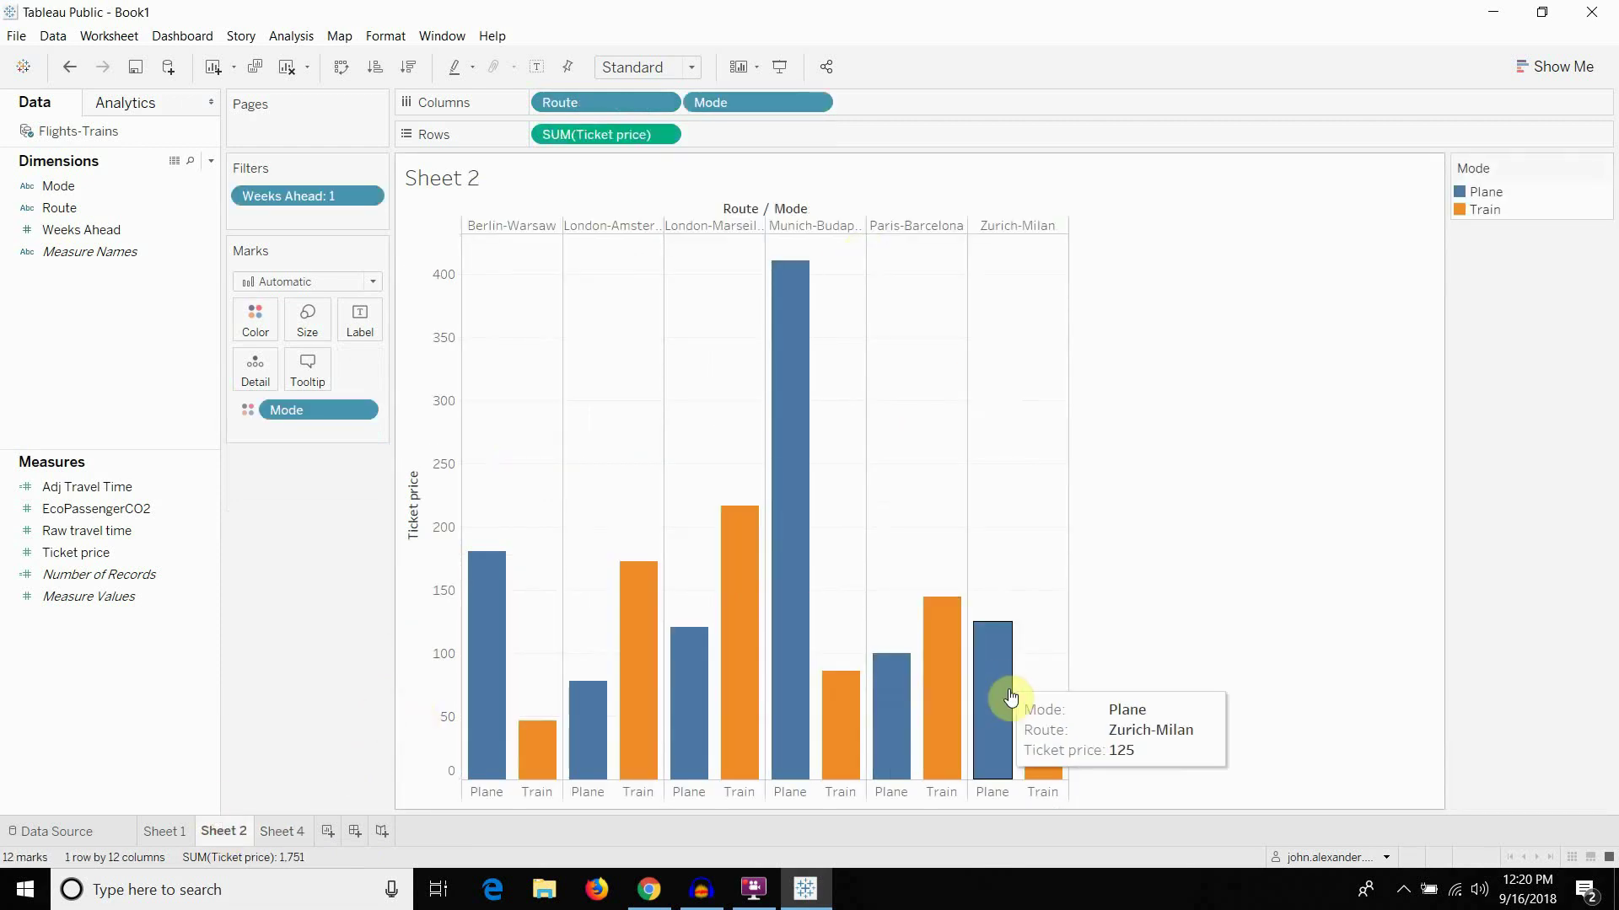
pyautogui.moveTo(866, 717)
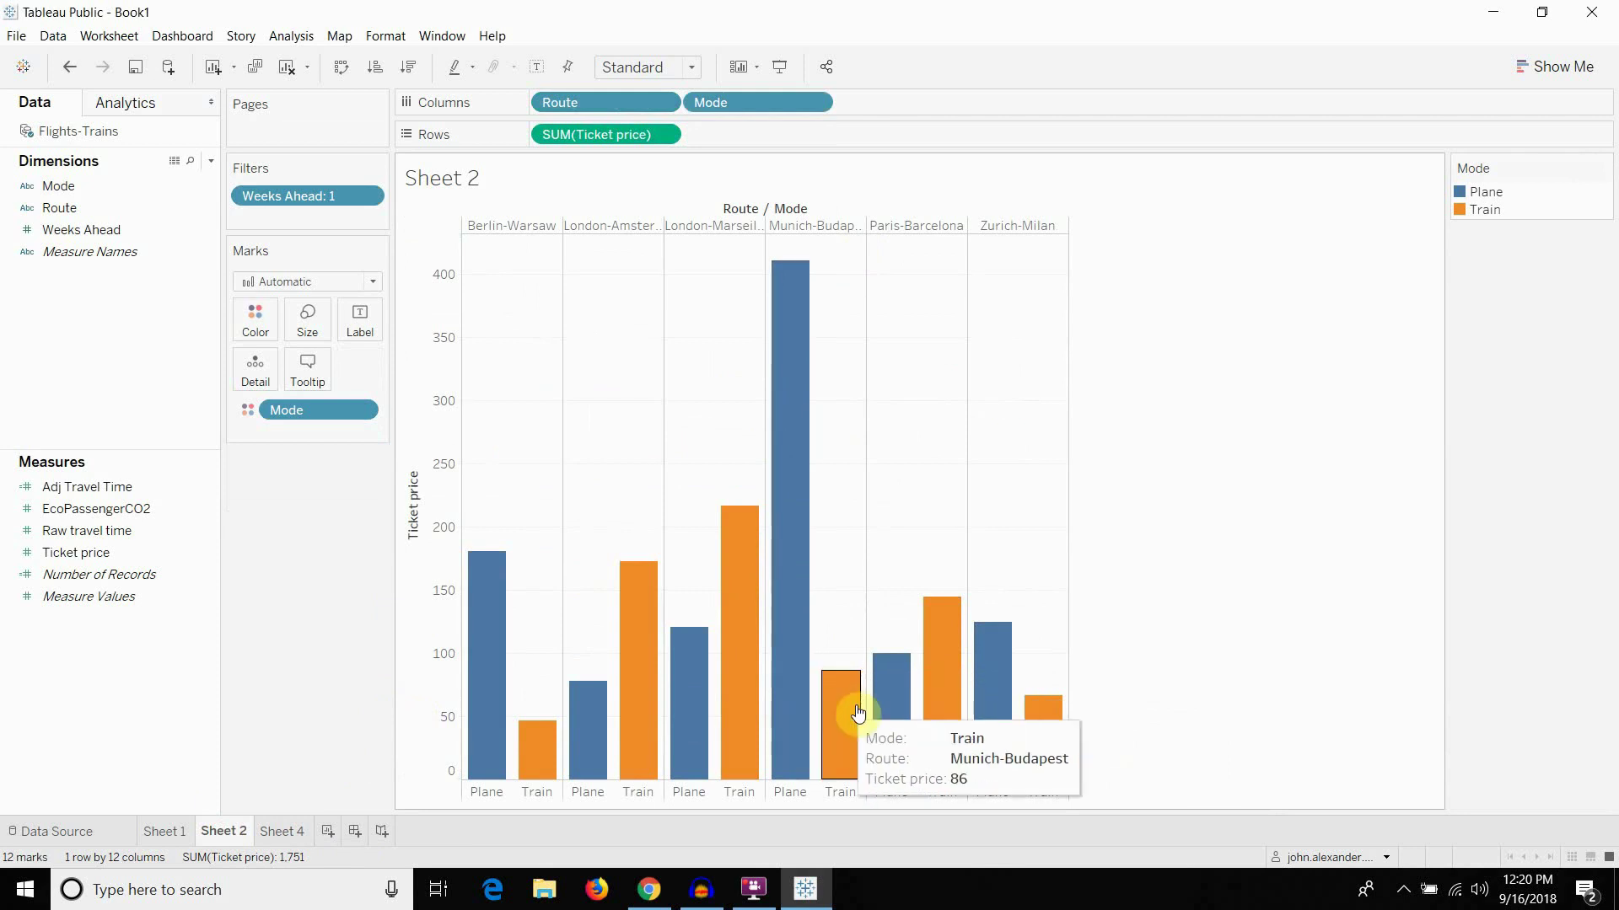
pyautogui.moveTo(993, 678)
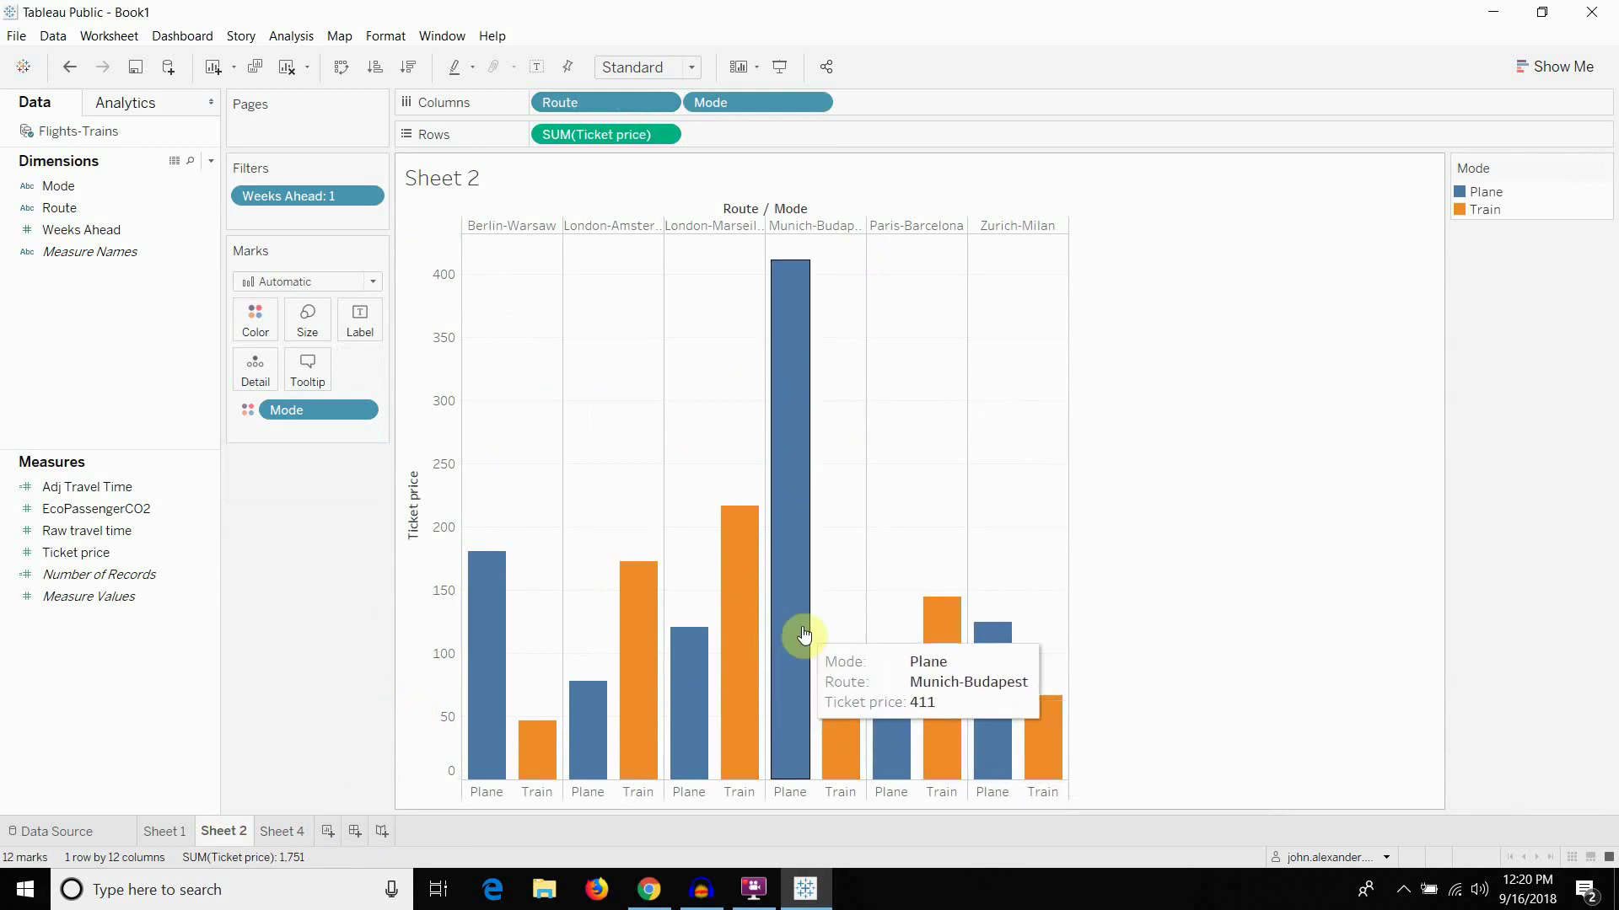
pyautogui.click(169, 831)
pyautogui.click(212, 832)
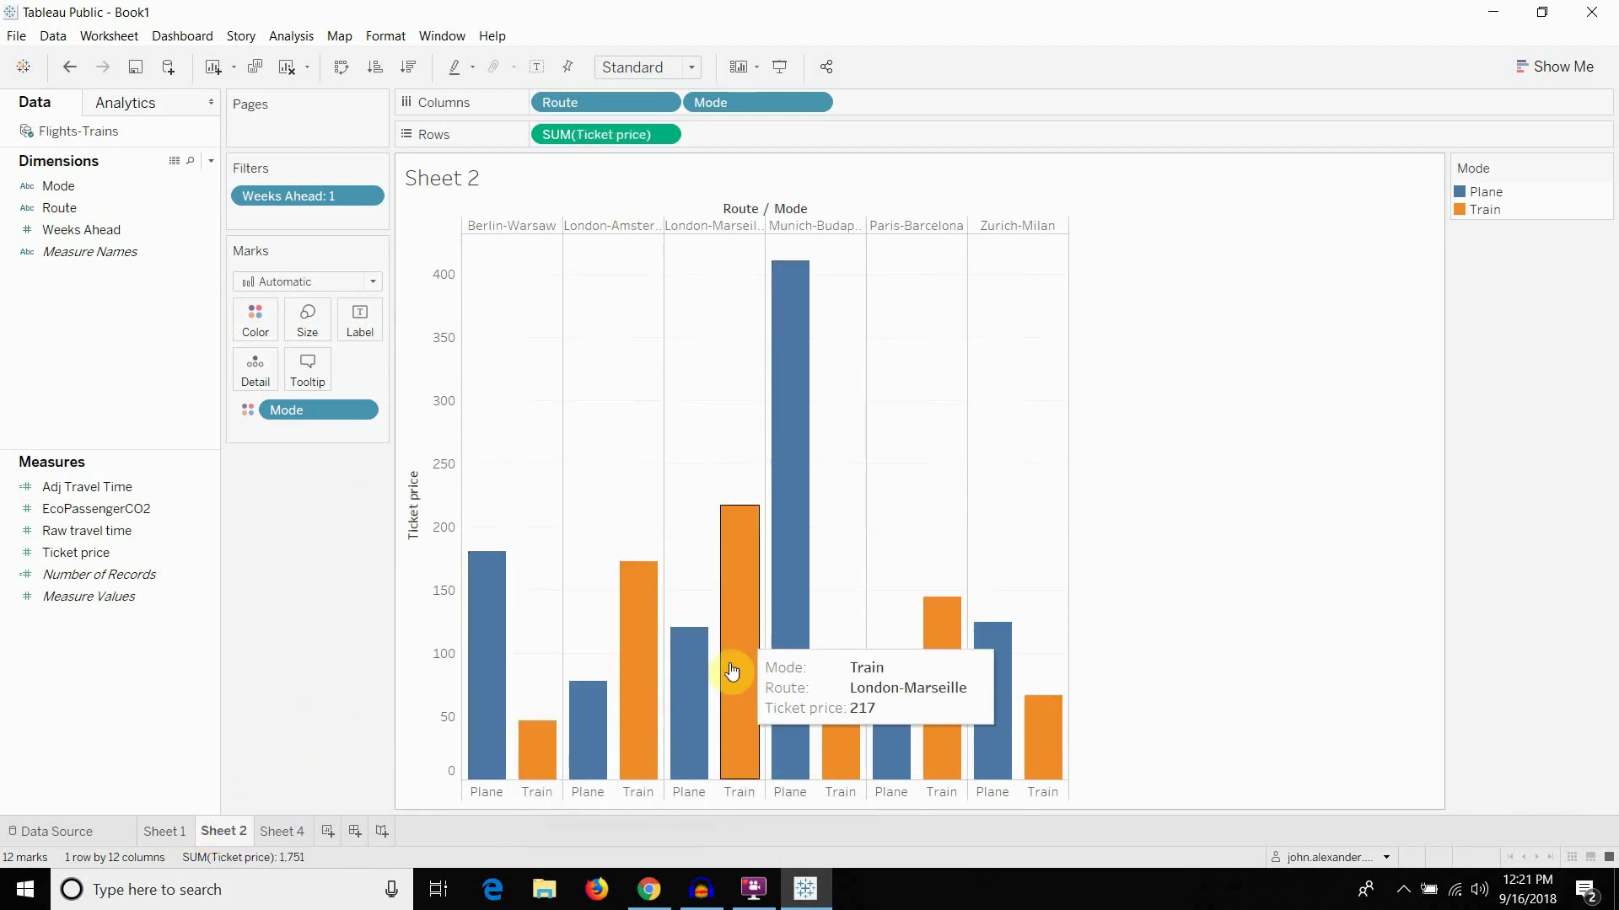
pyautogui.click(174, 833)
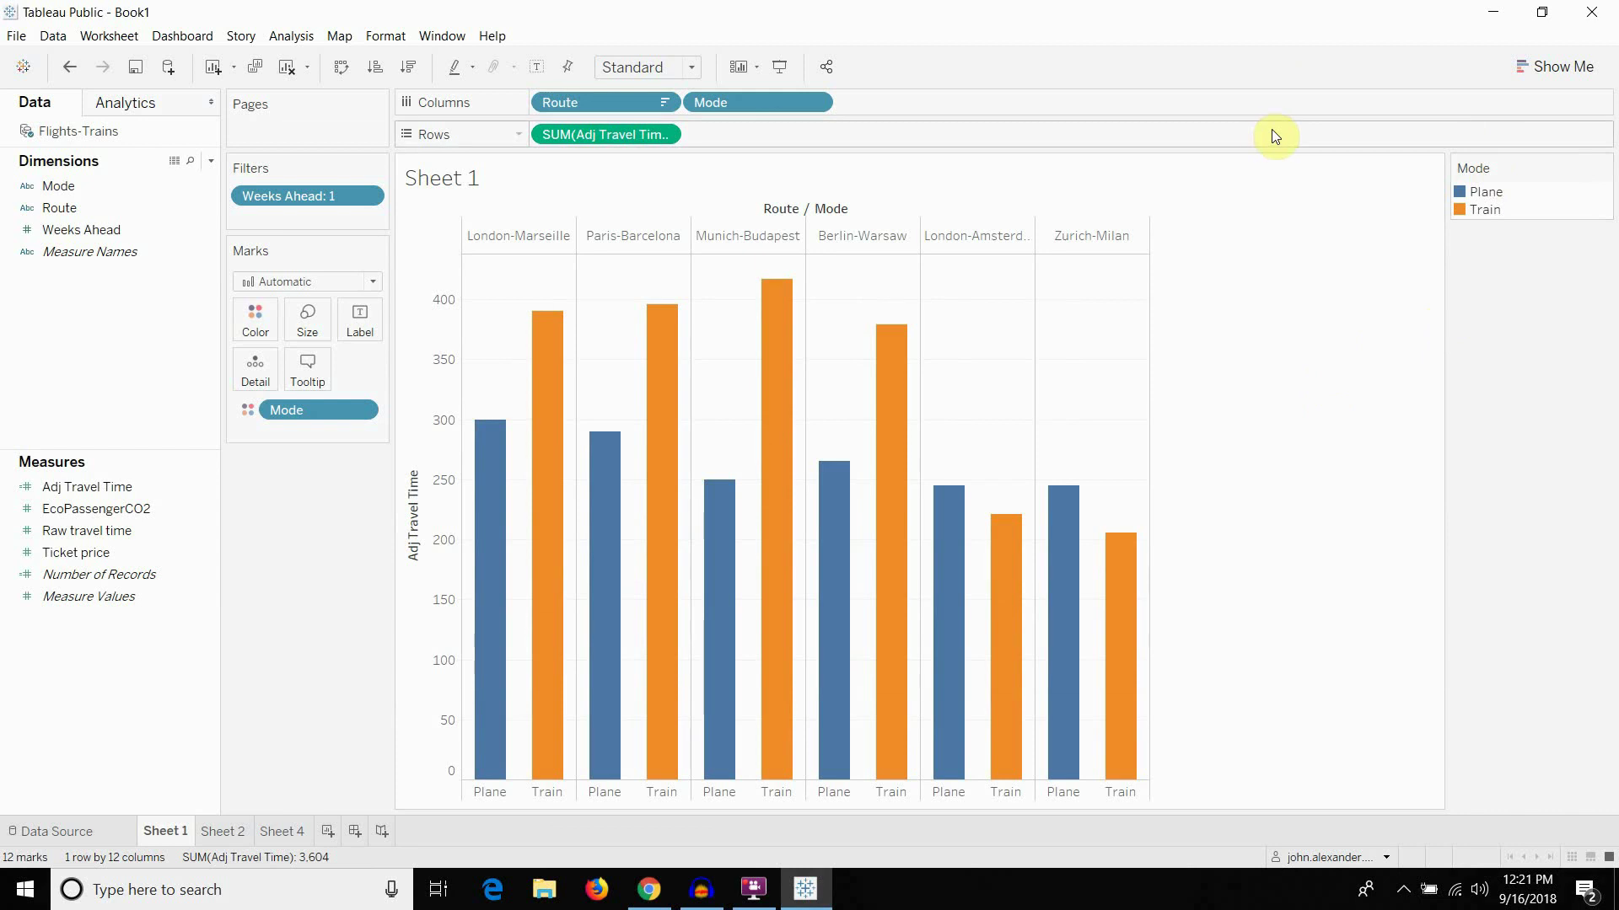
pyautogui.click(223, 831)
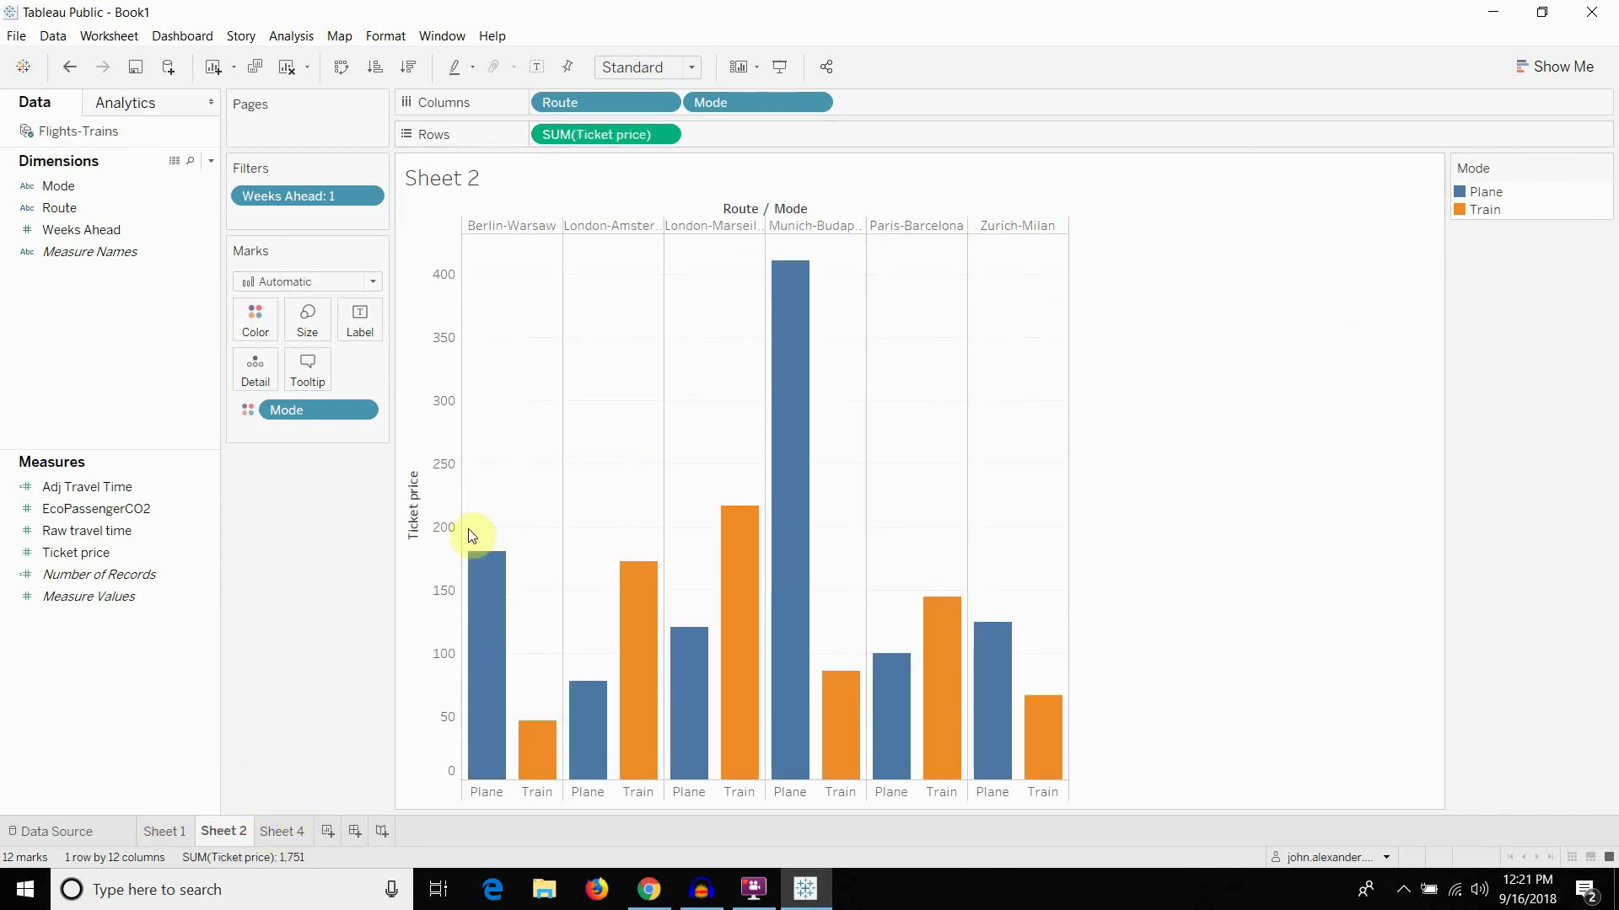
# Change the mark type of the Weeks Ahead ticket price chart on Sheet 4 to Line
pyautogui.click(275, 831)
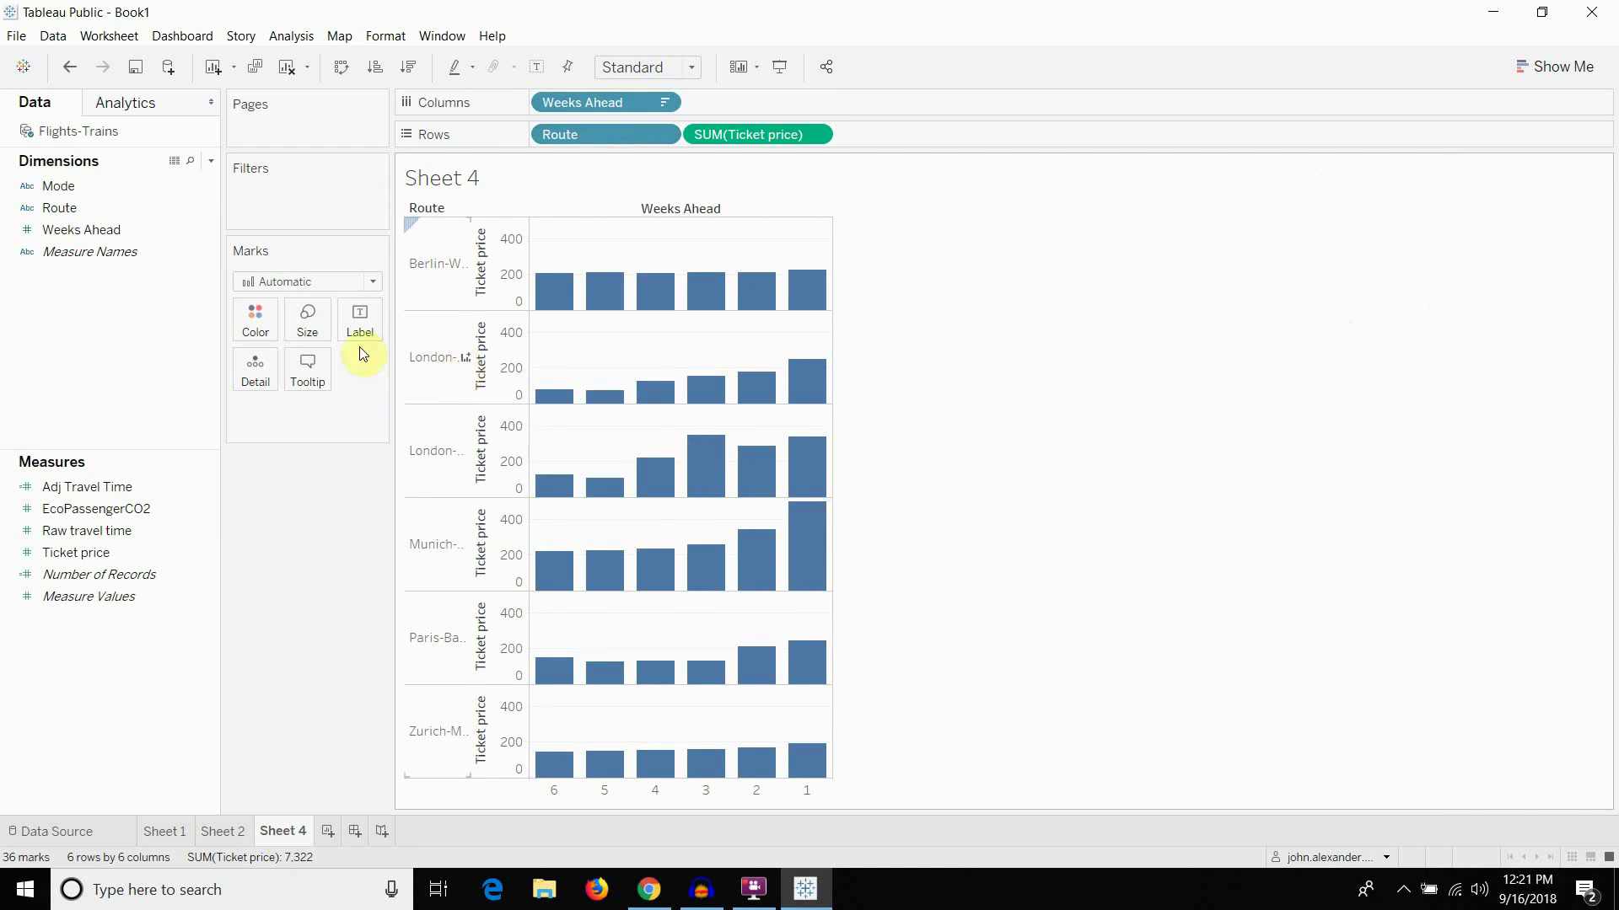
pyautogui.click(318, 282)
pyautogui.click(306, 342)
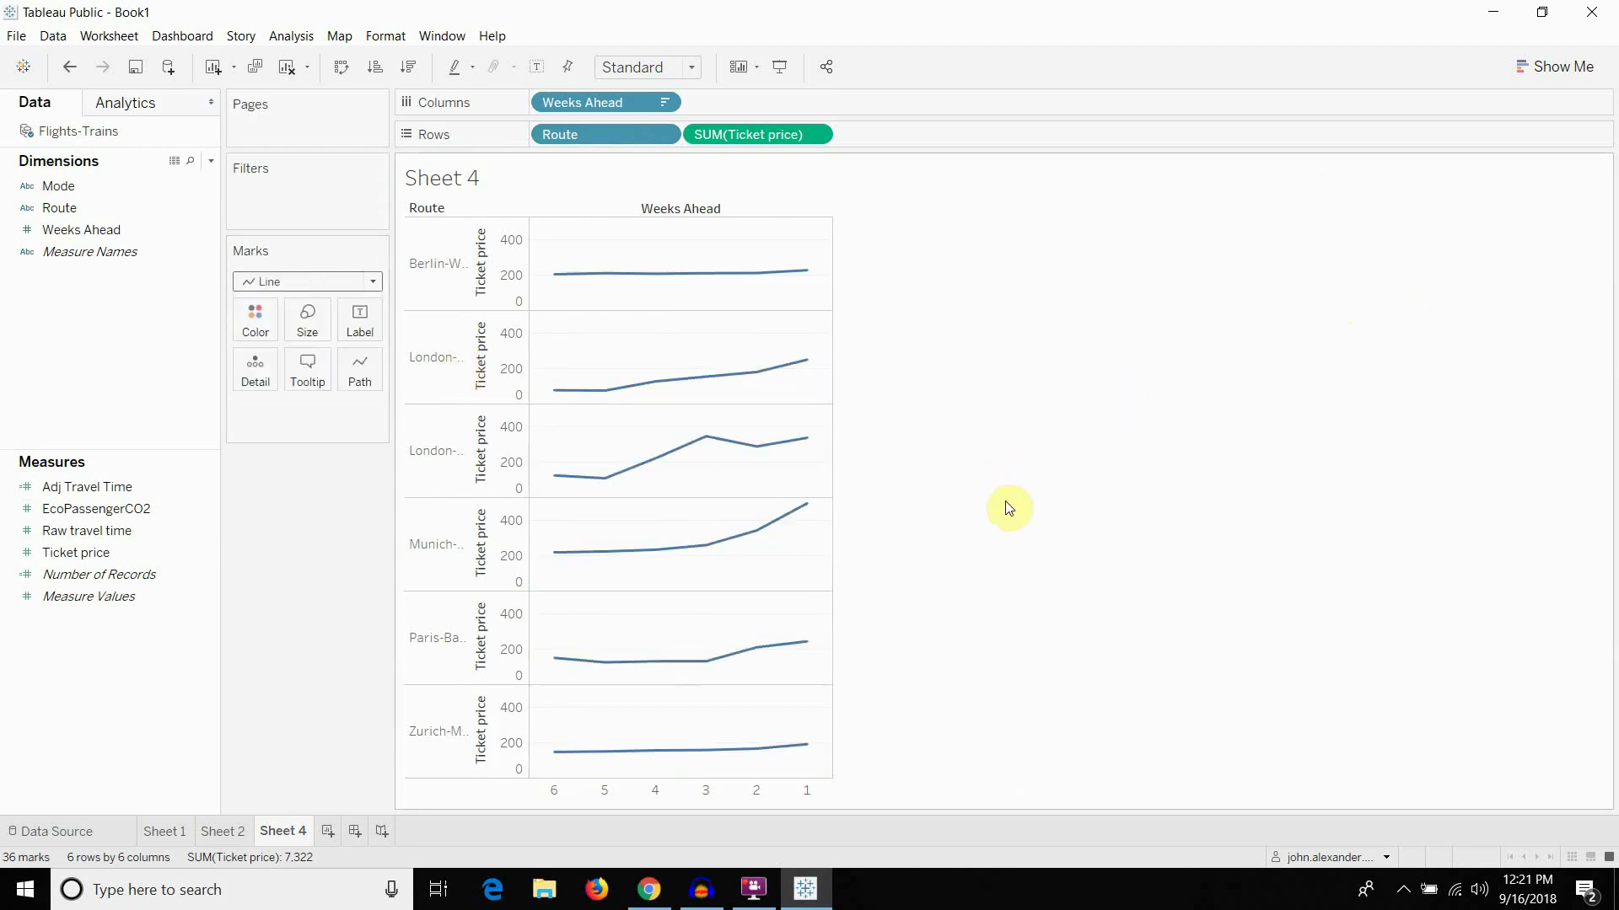
# Color the ticket price lines by Mode to separate plane and train in each route
pyautogui.click(629, 132)
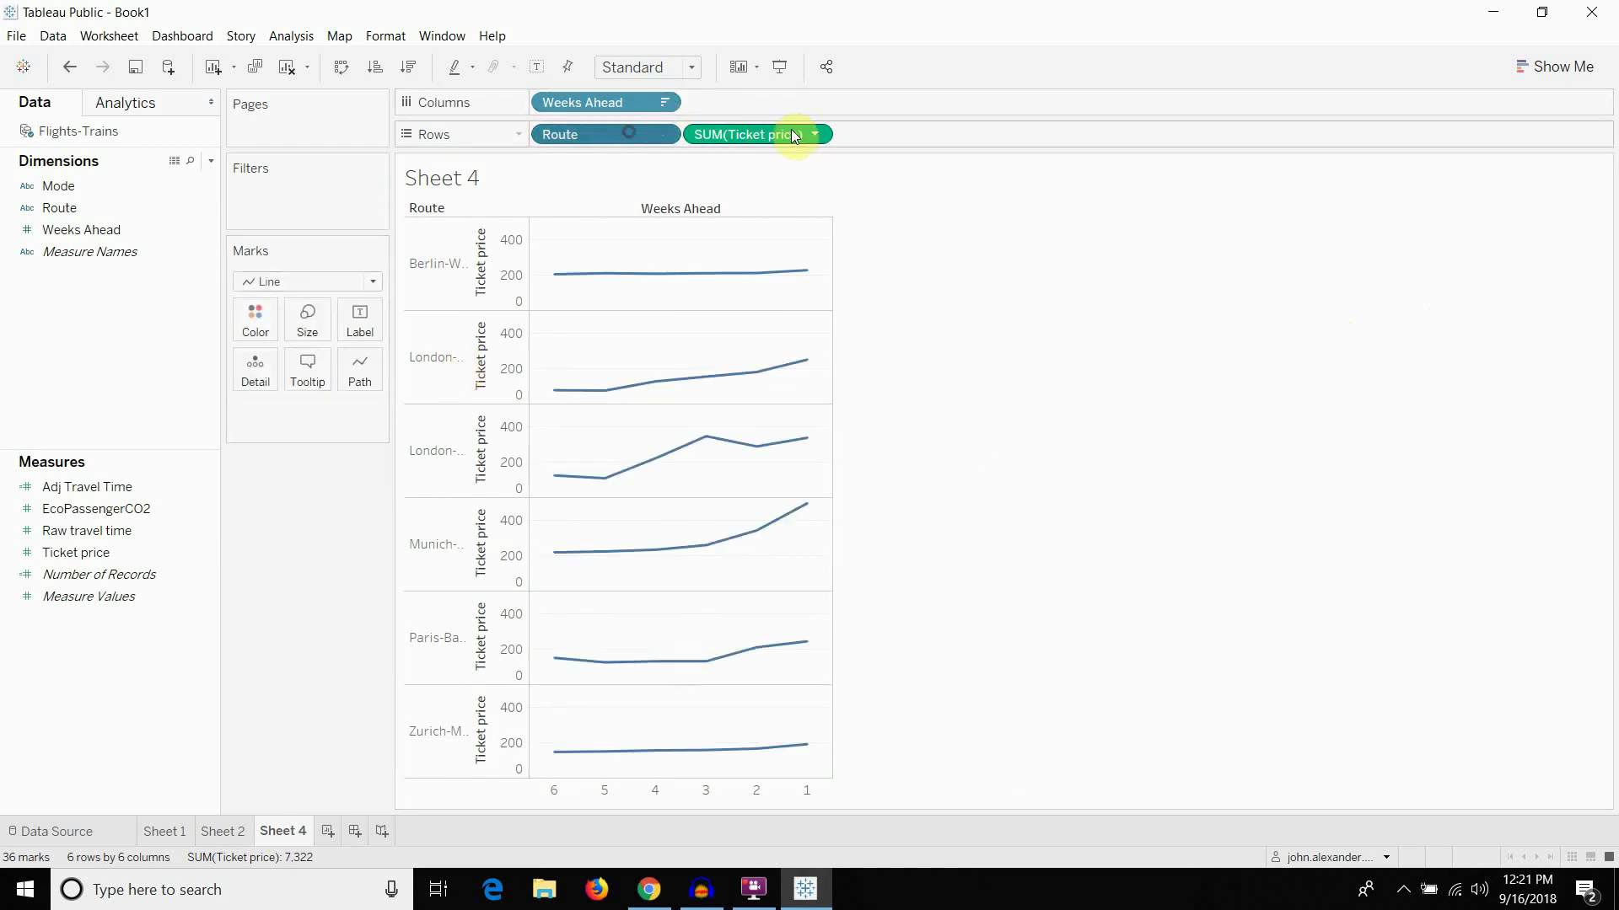
pyautogui.click(797, 135)
pyautogui.click(607, 127)
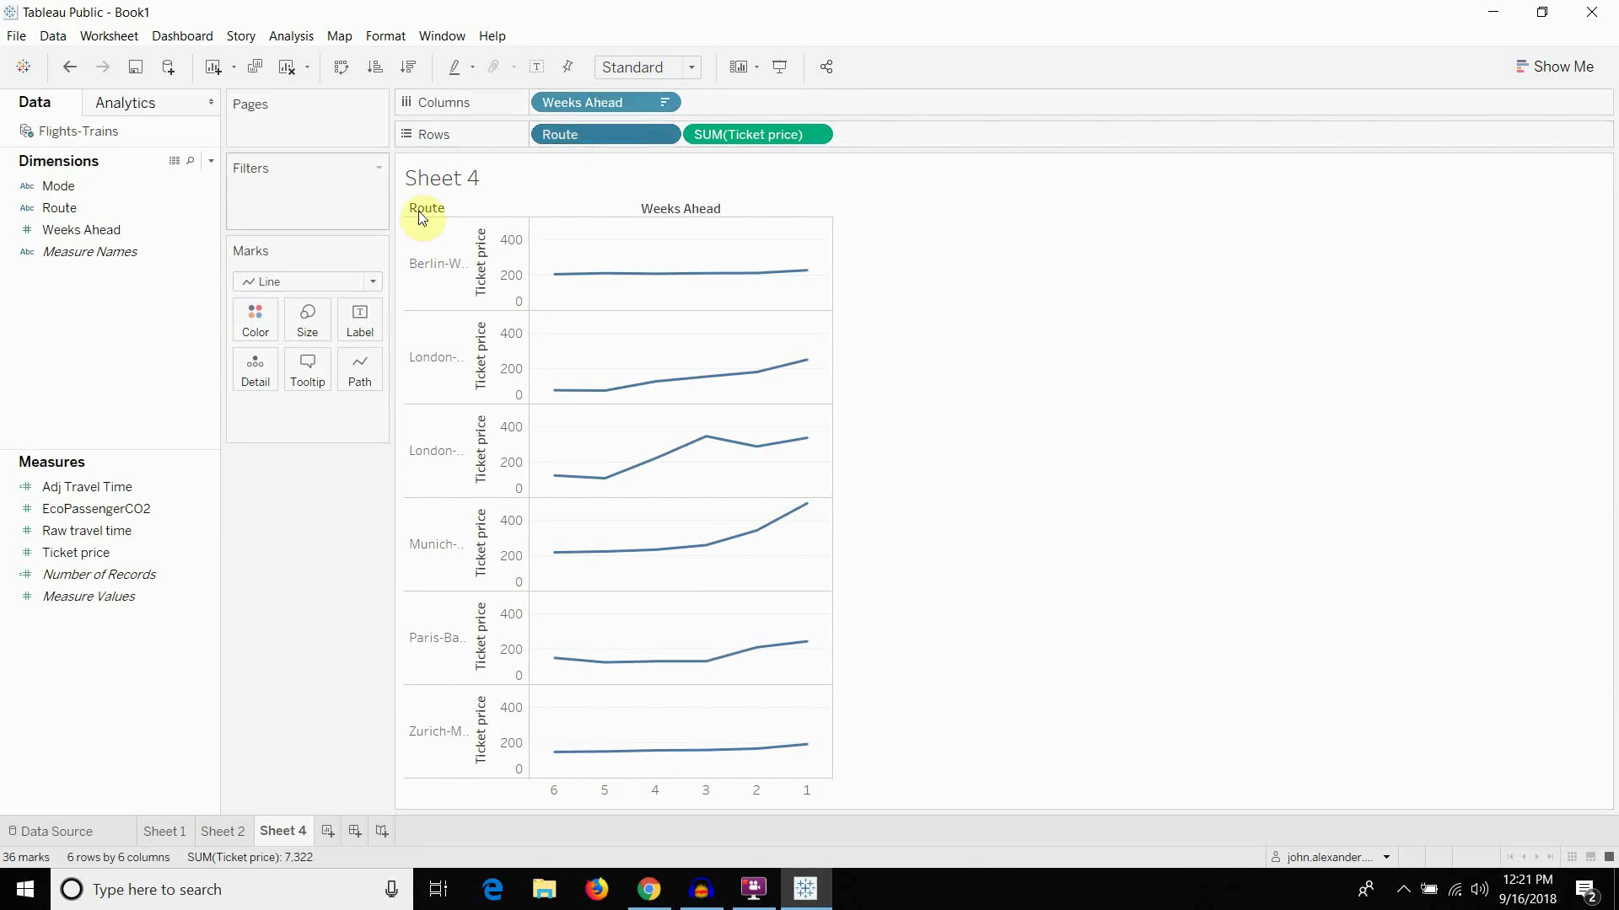
pyautogui.click(92, 186)
pyautogui.moveTo(98, 209); pyautogui.dragTo(255, 322)
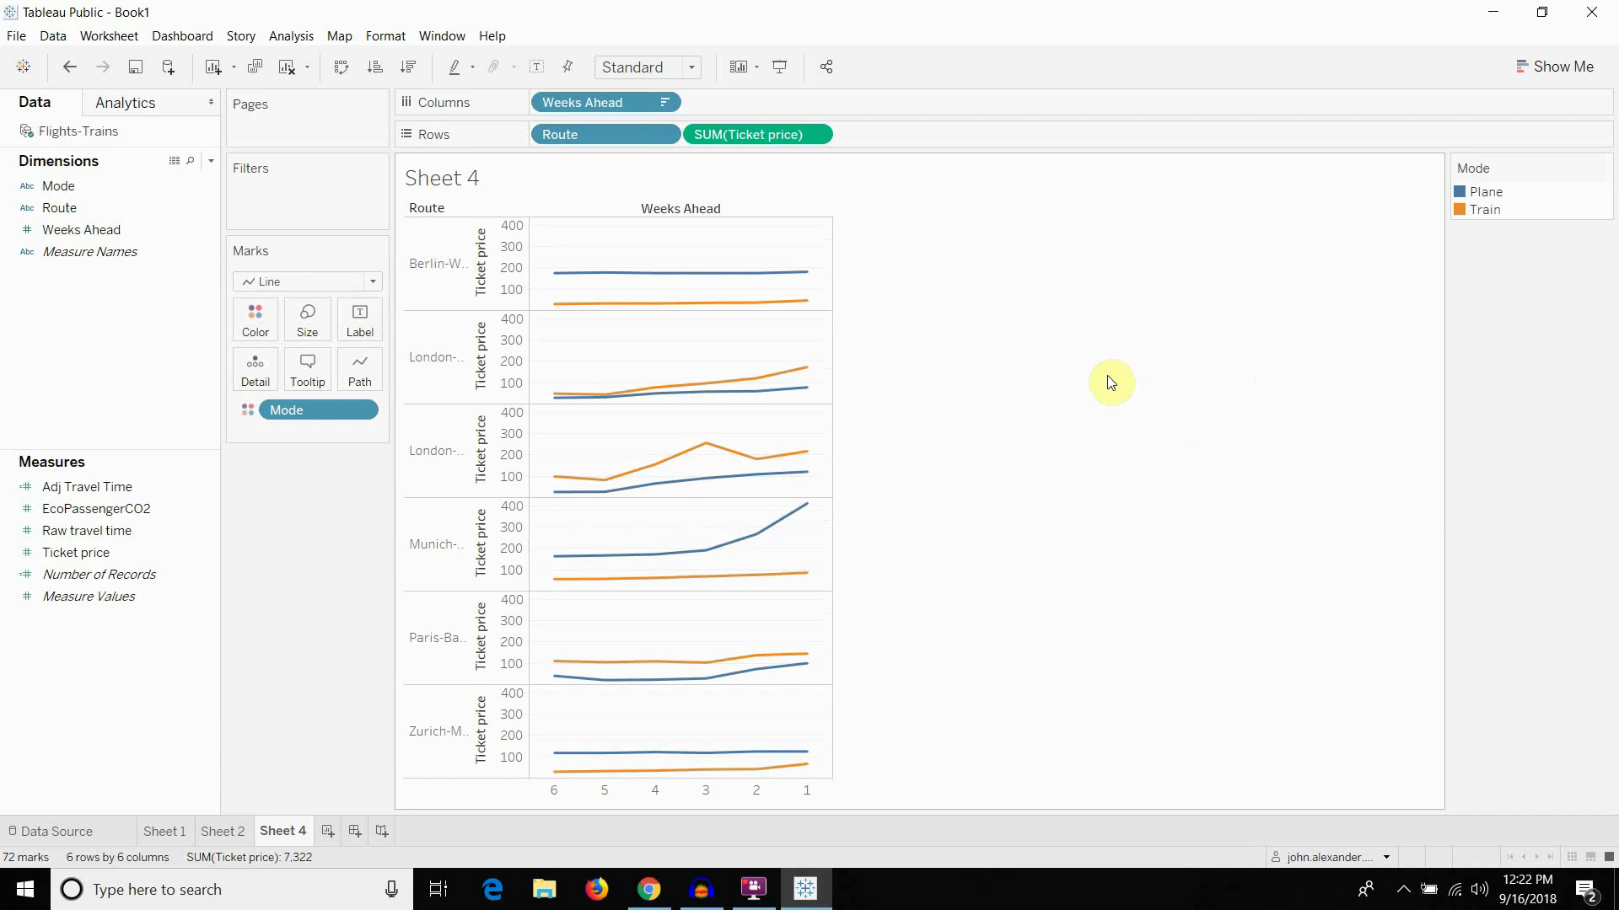
# Widen the Ticket price axis area on the Sheet 4 line chart slightly
pyautogui.moveTo(528, 277); pyautogui.dragTo(564, 365)
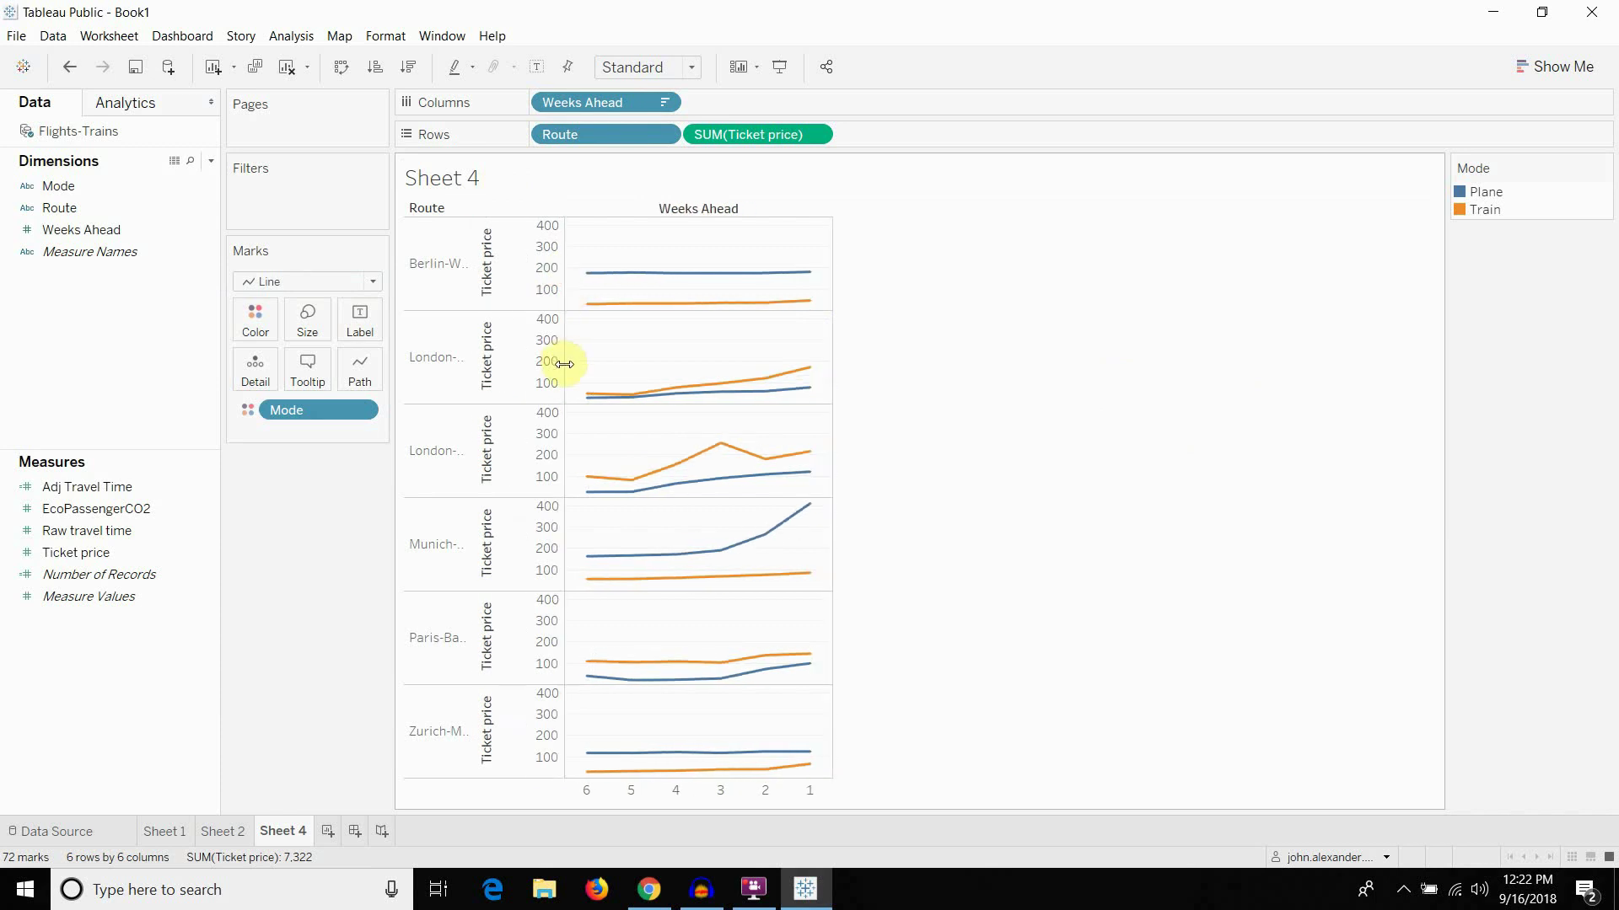
pyautogui.moveTo(566, 282); pyautogui.dragTo(544, 287)
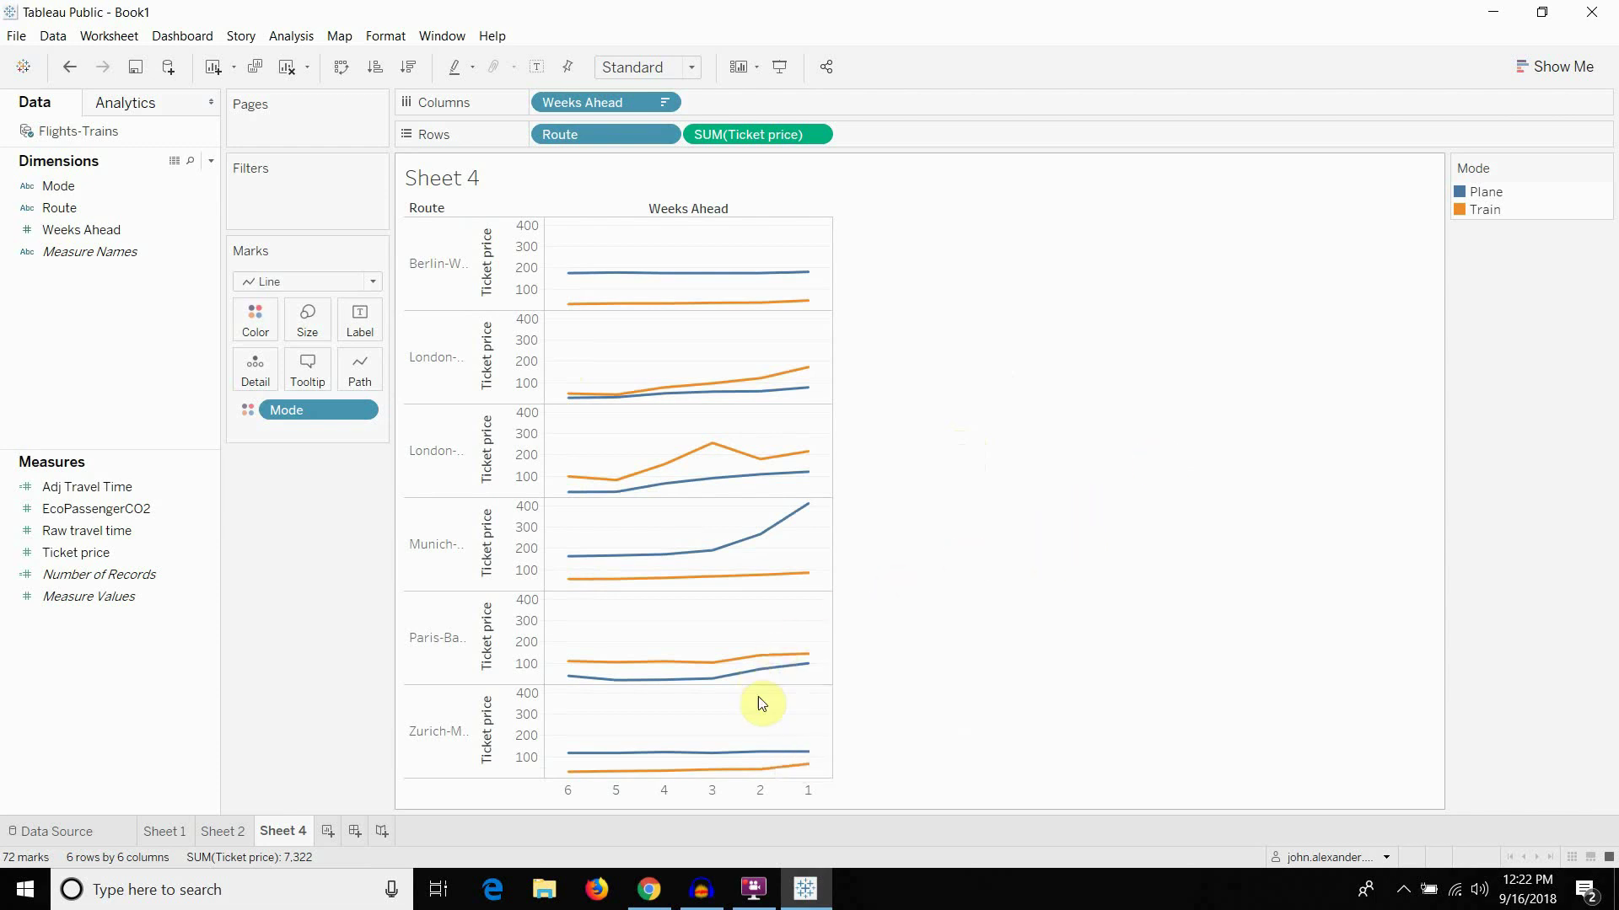
# Examine how plane and train ticket prices develop by weeks ahead for each route on Sheet 4
pyautogui.moveTo(659, 496)
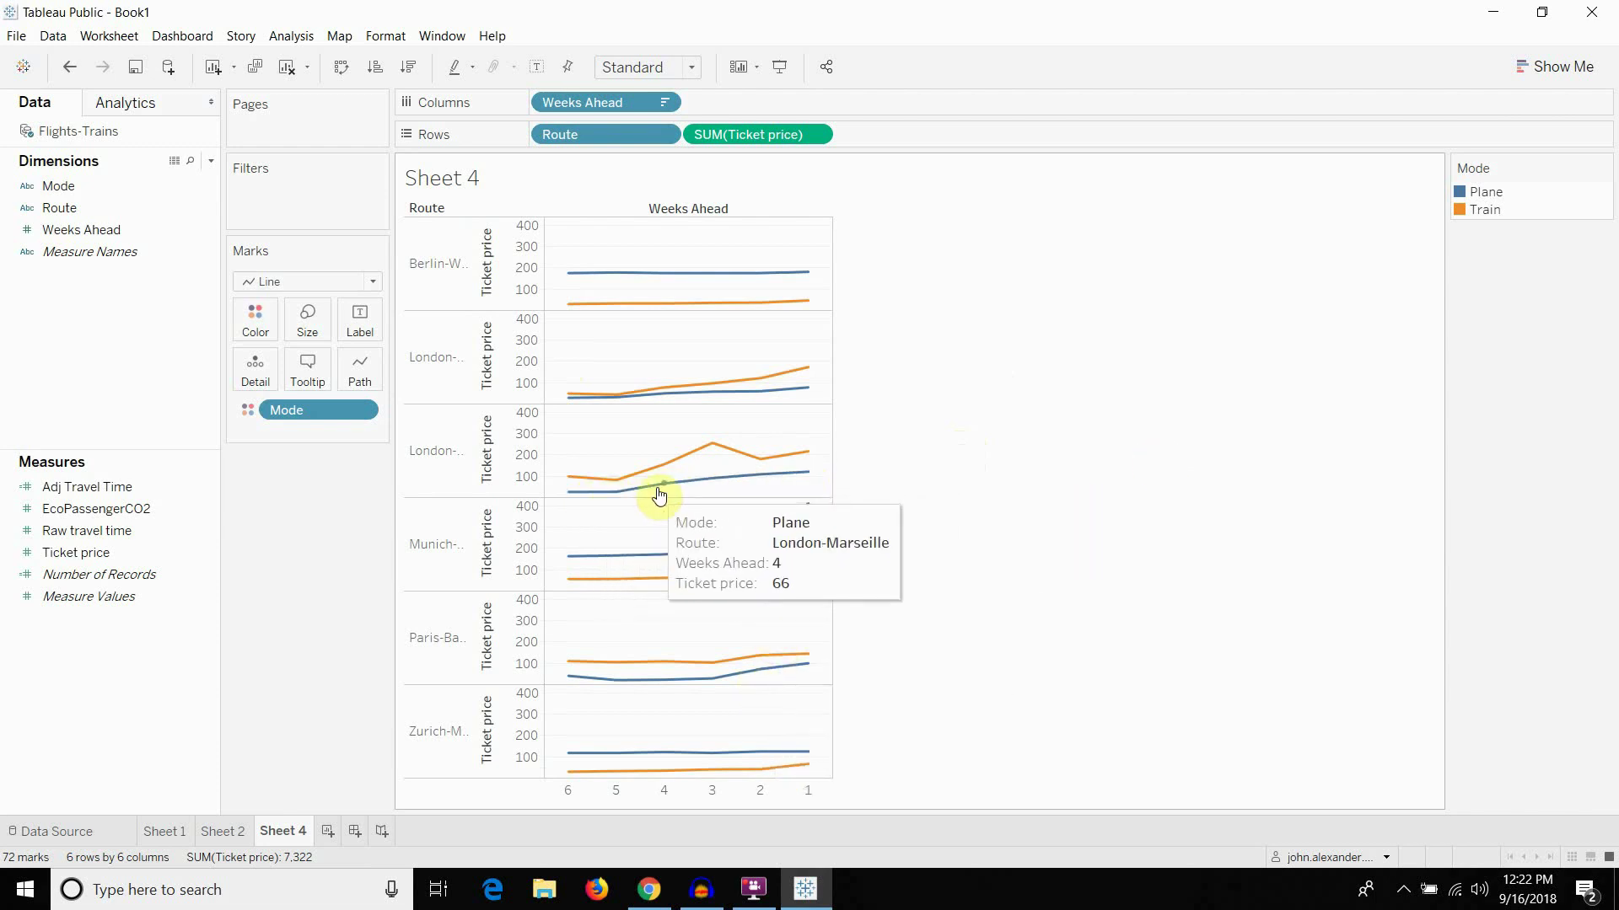
pyautogui.moveTo(669, 402)
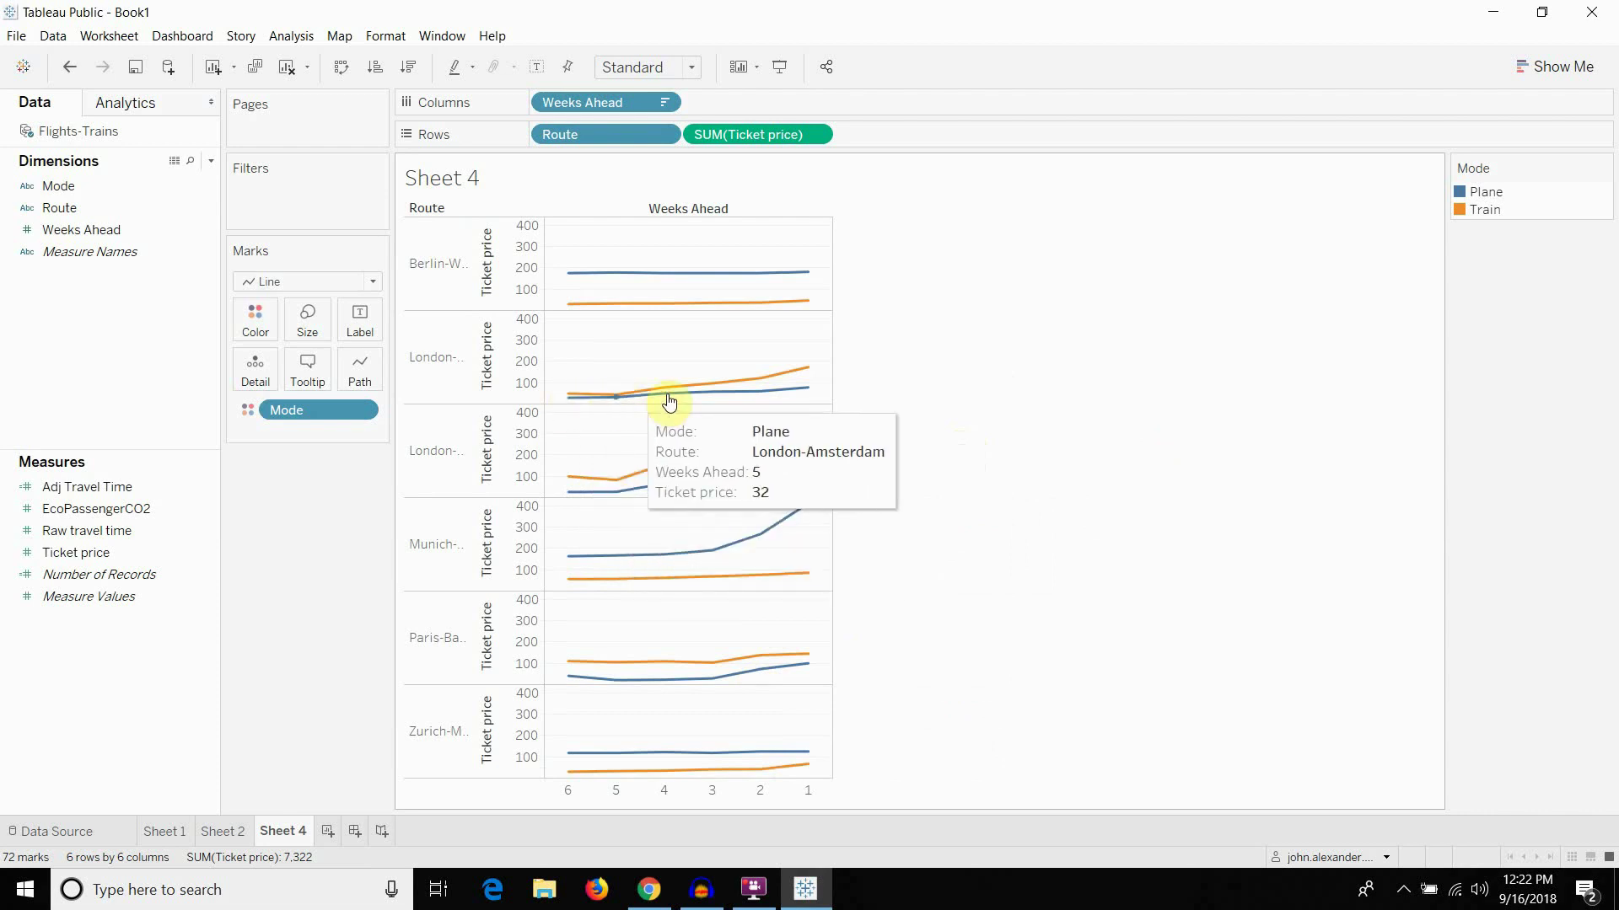
pyautogui.moveTo(666, 281)
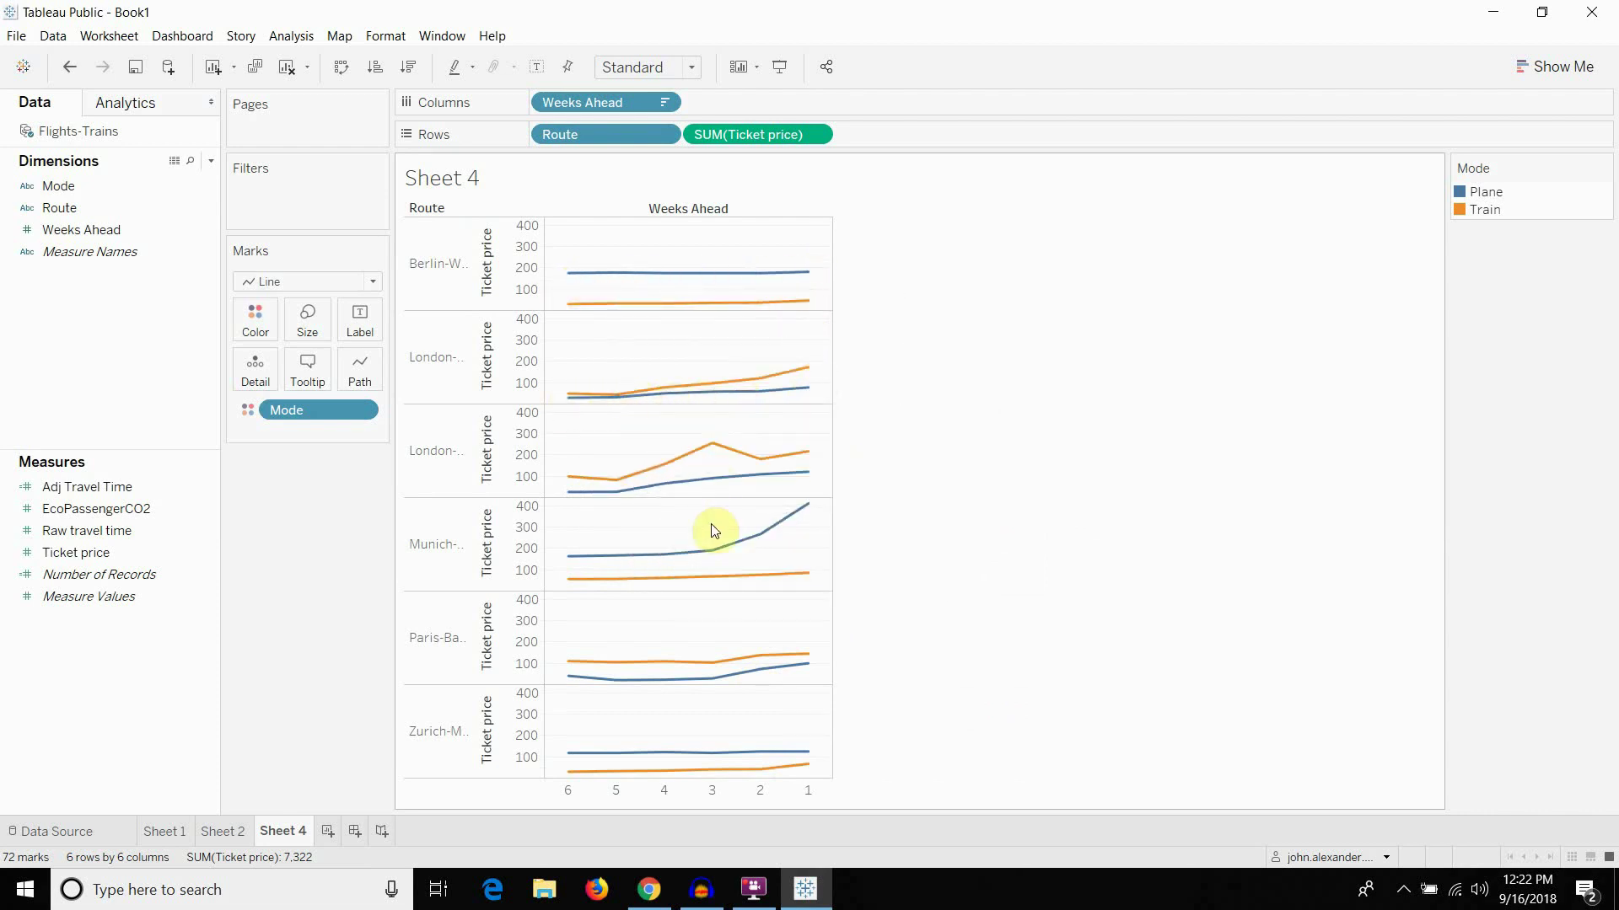
pyautogui.moveTo(780, 777)
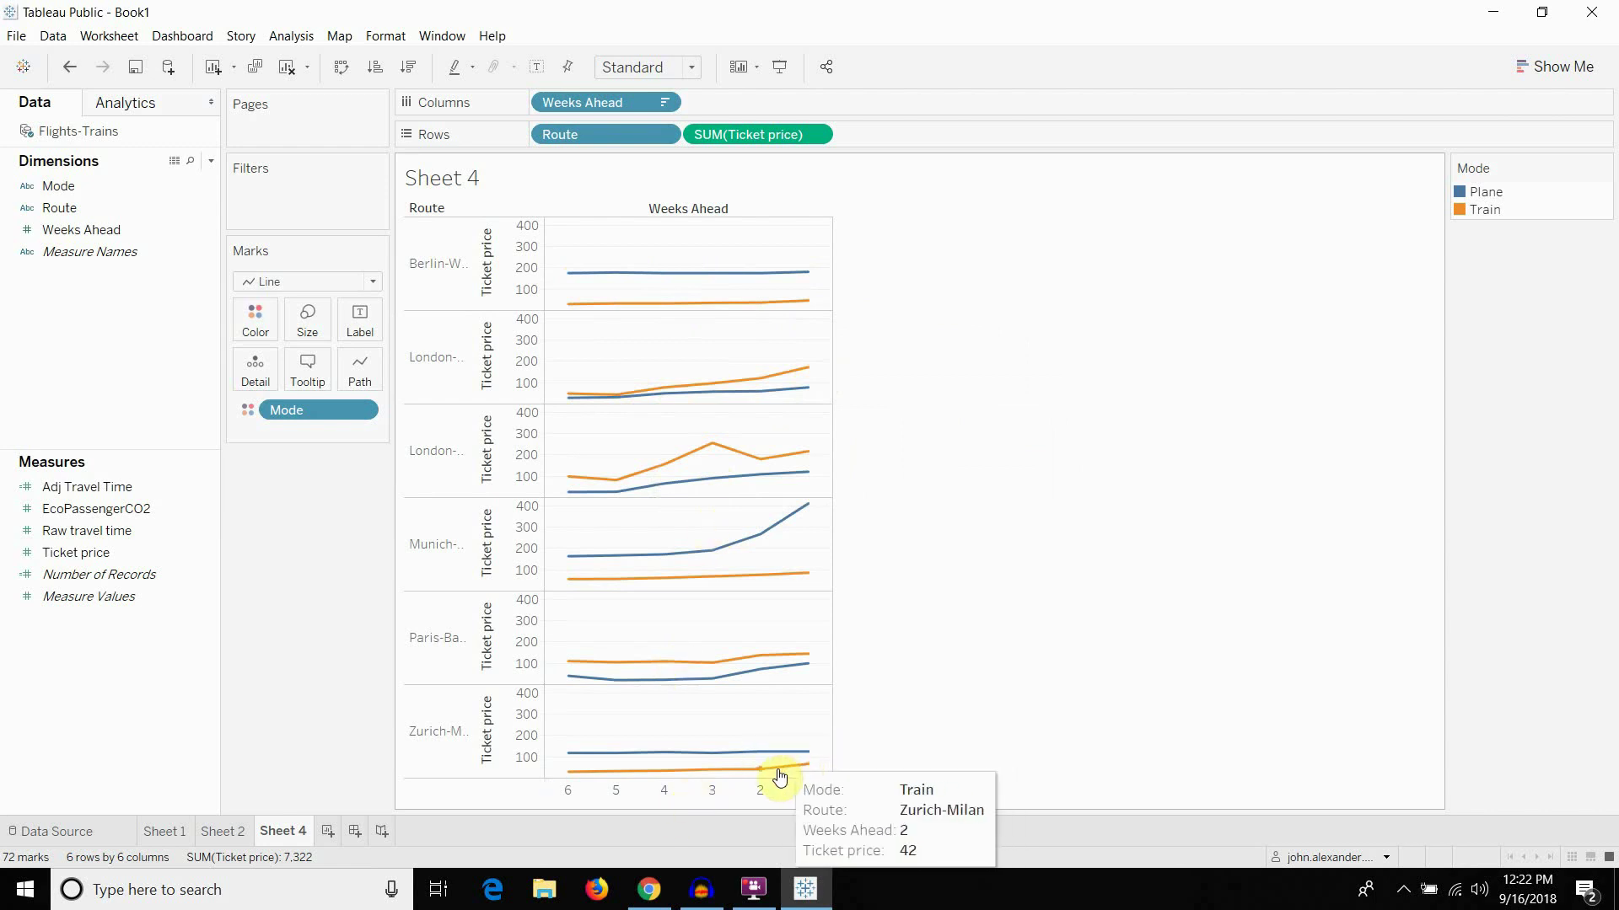
pyautogui.moveTo(601, 684)
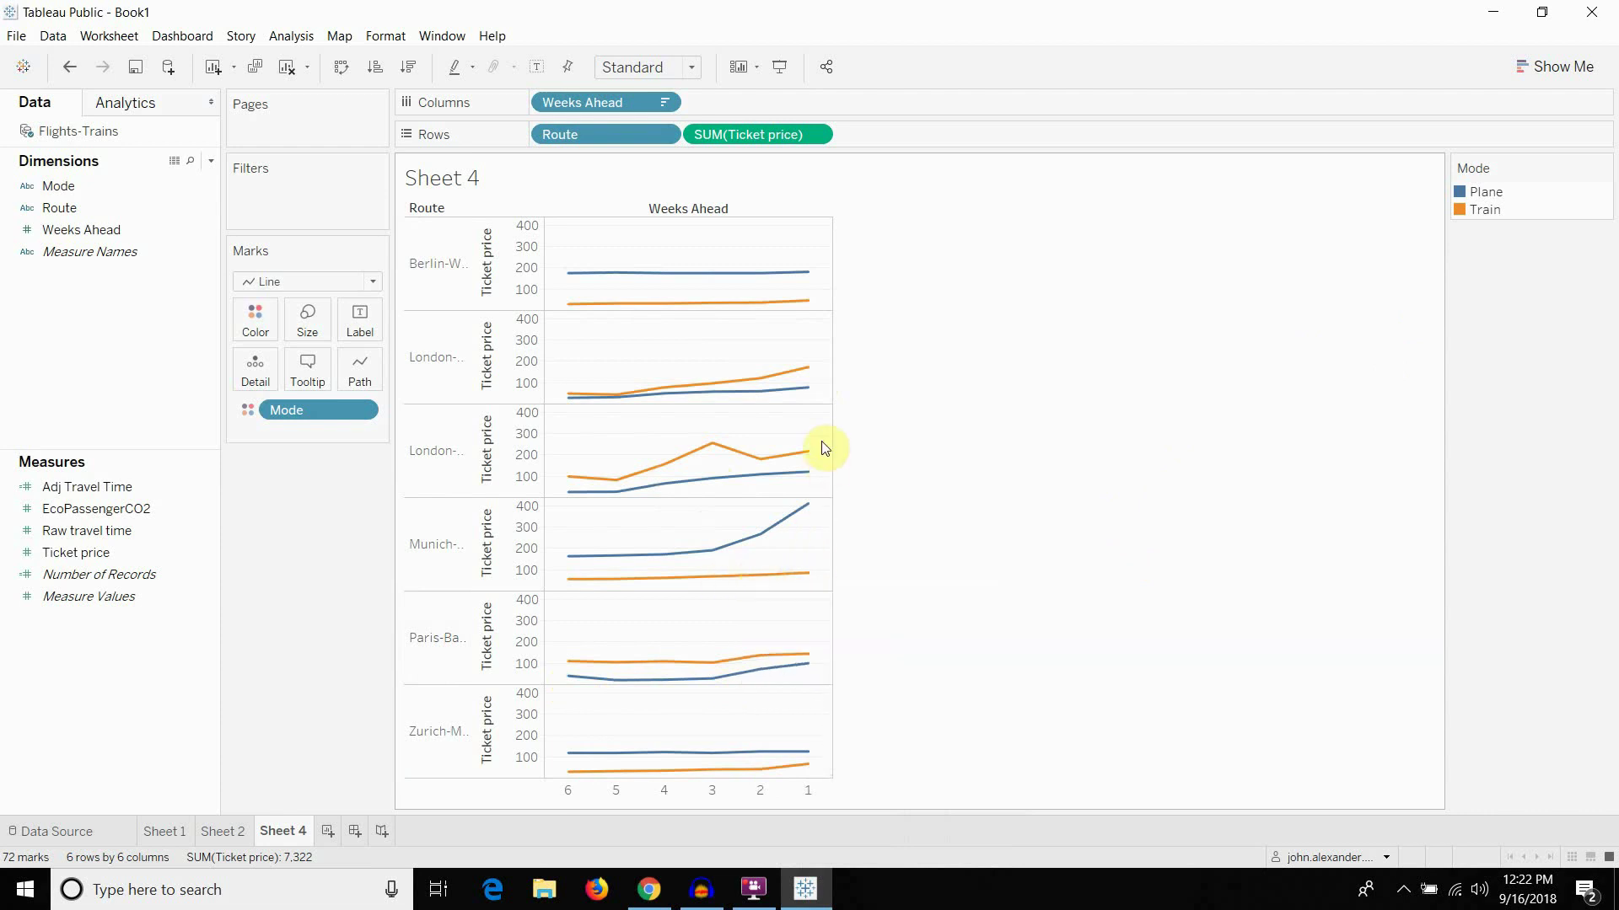
pyautogui.moveTo(805, 379)
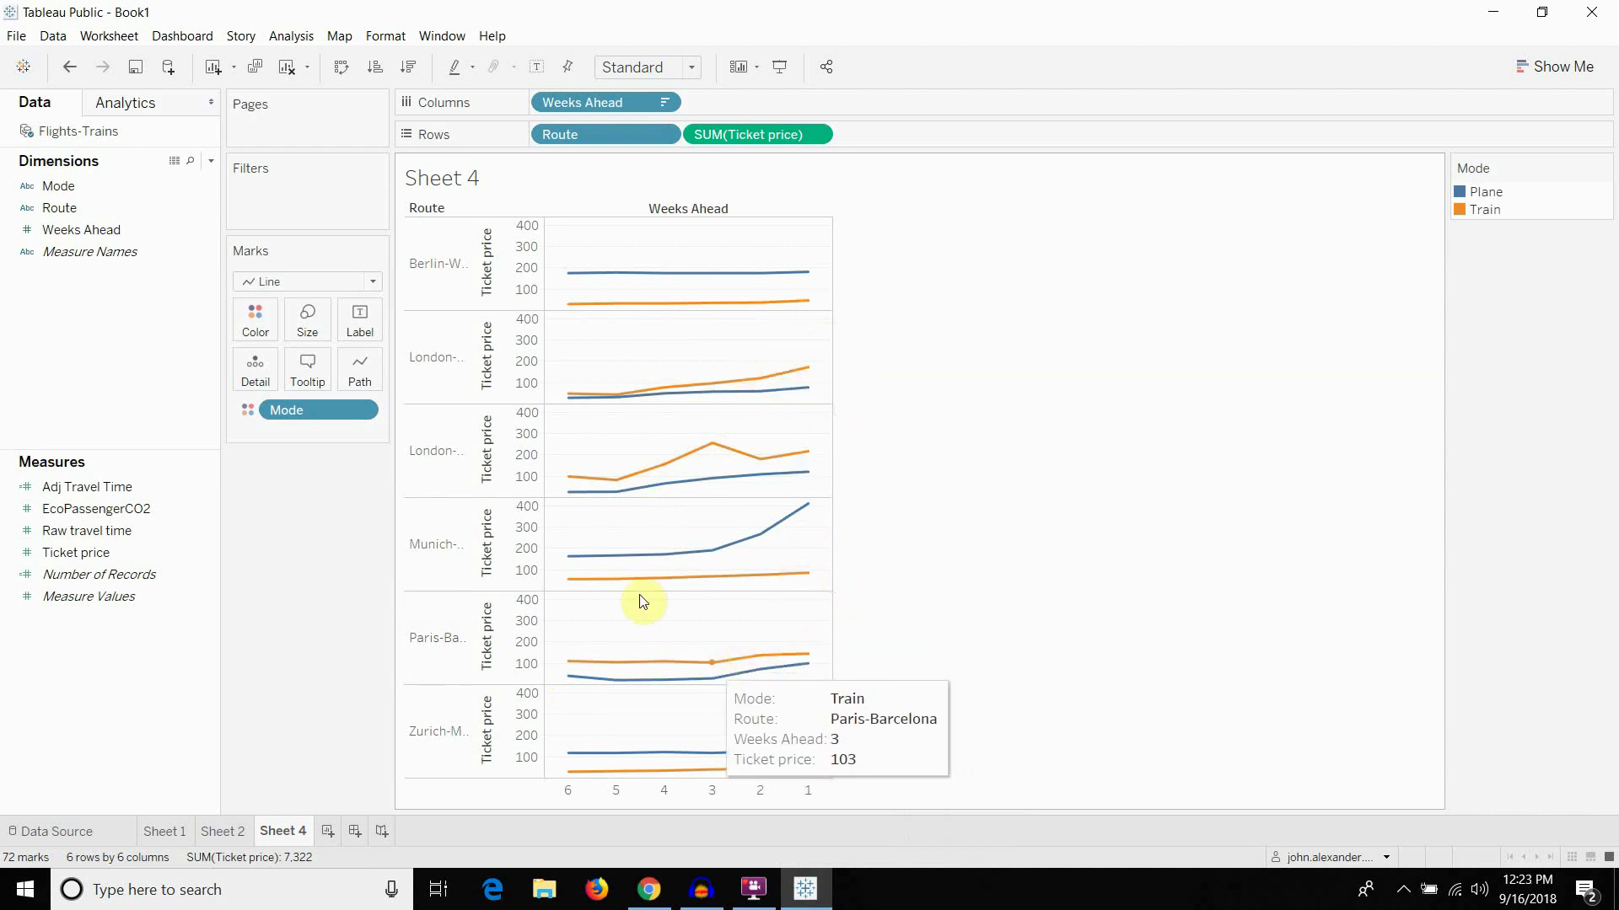
pyautogui.moveTo(757, 582)
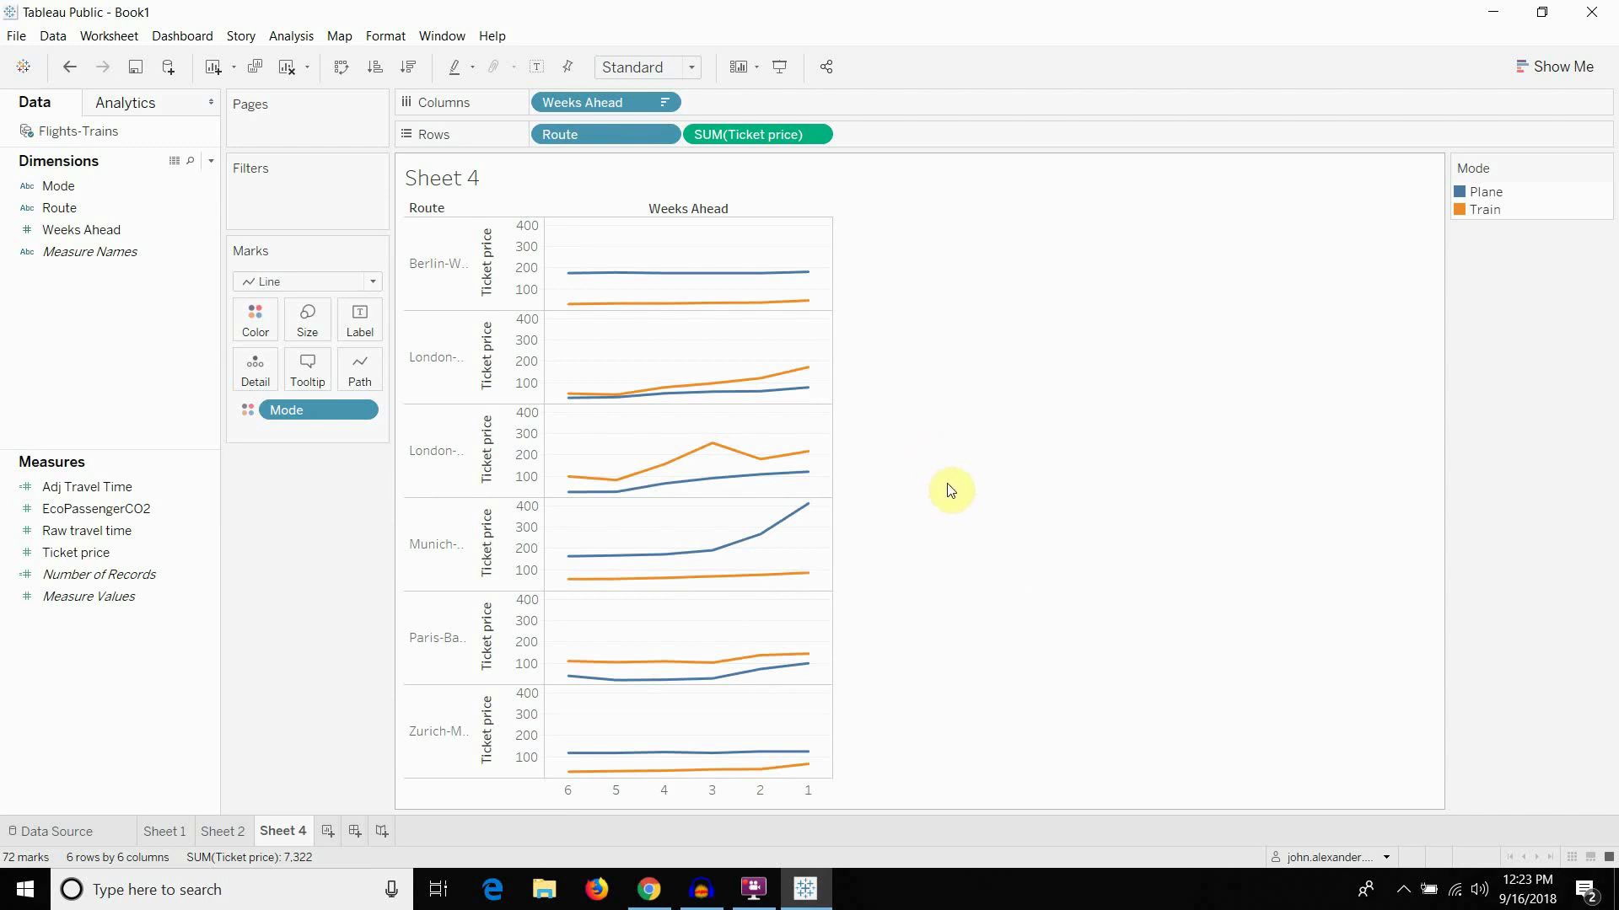
pyautogui.moveTo(807, 475)
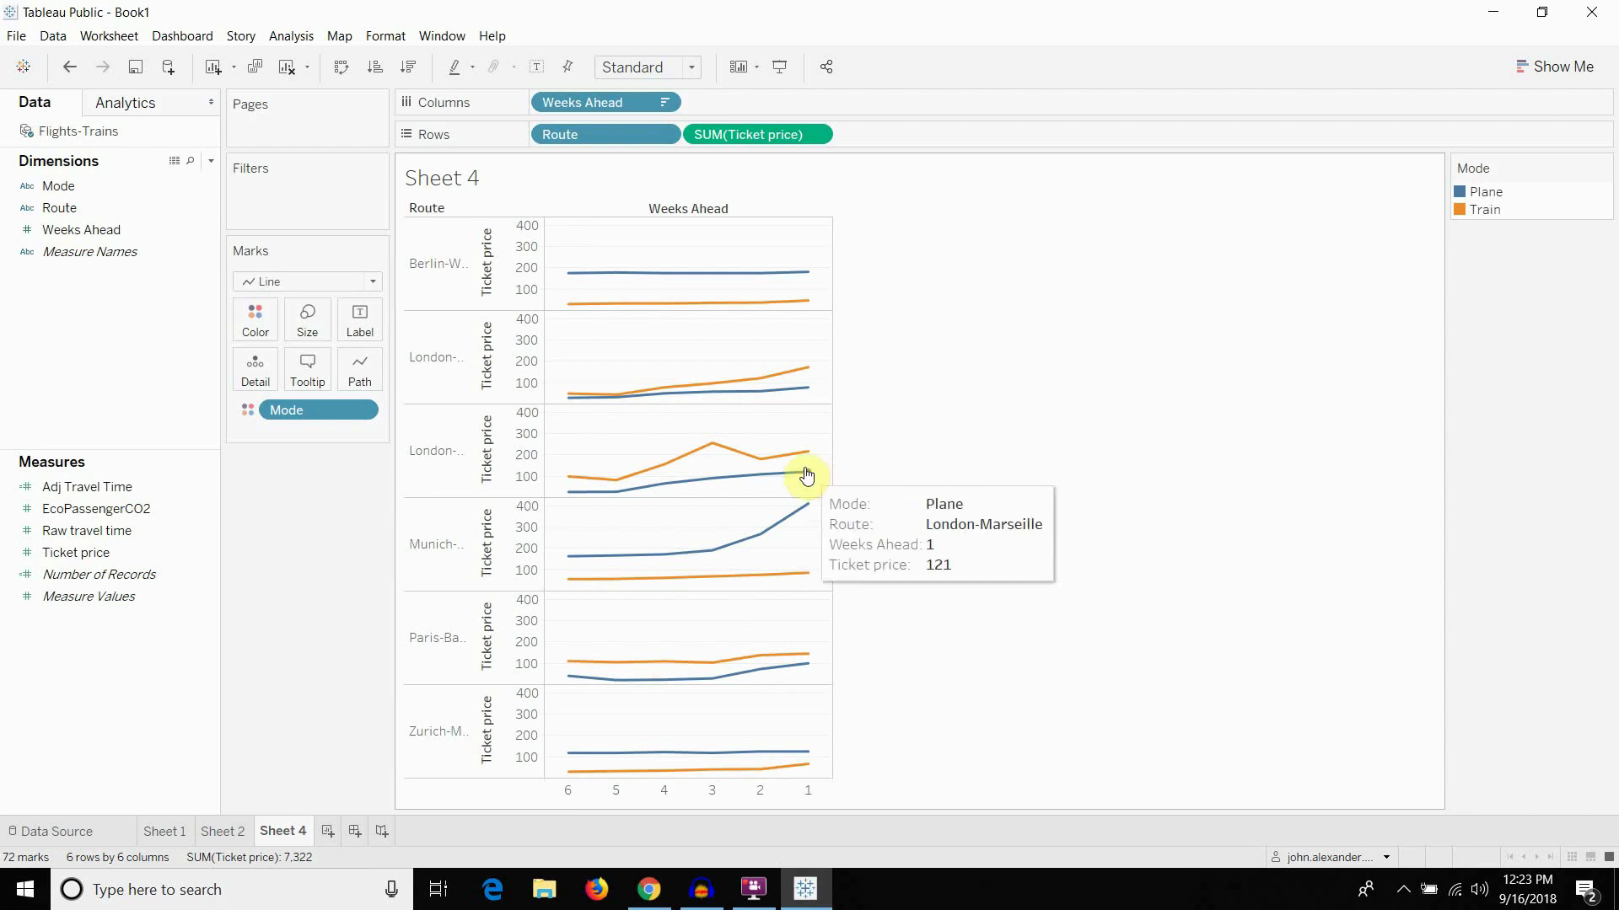
pyautogui.moveTo(582, 484)
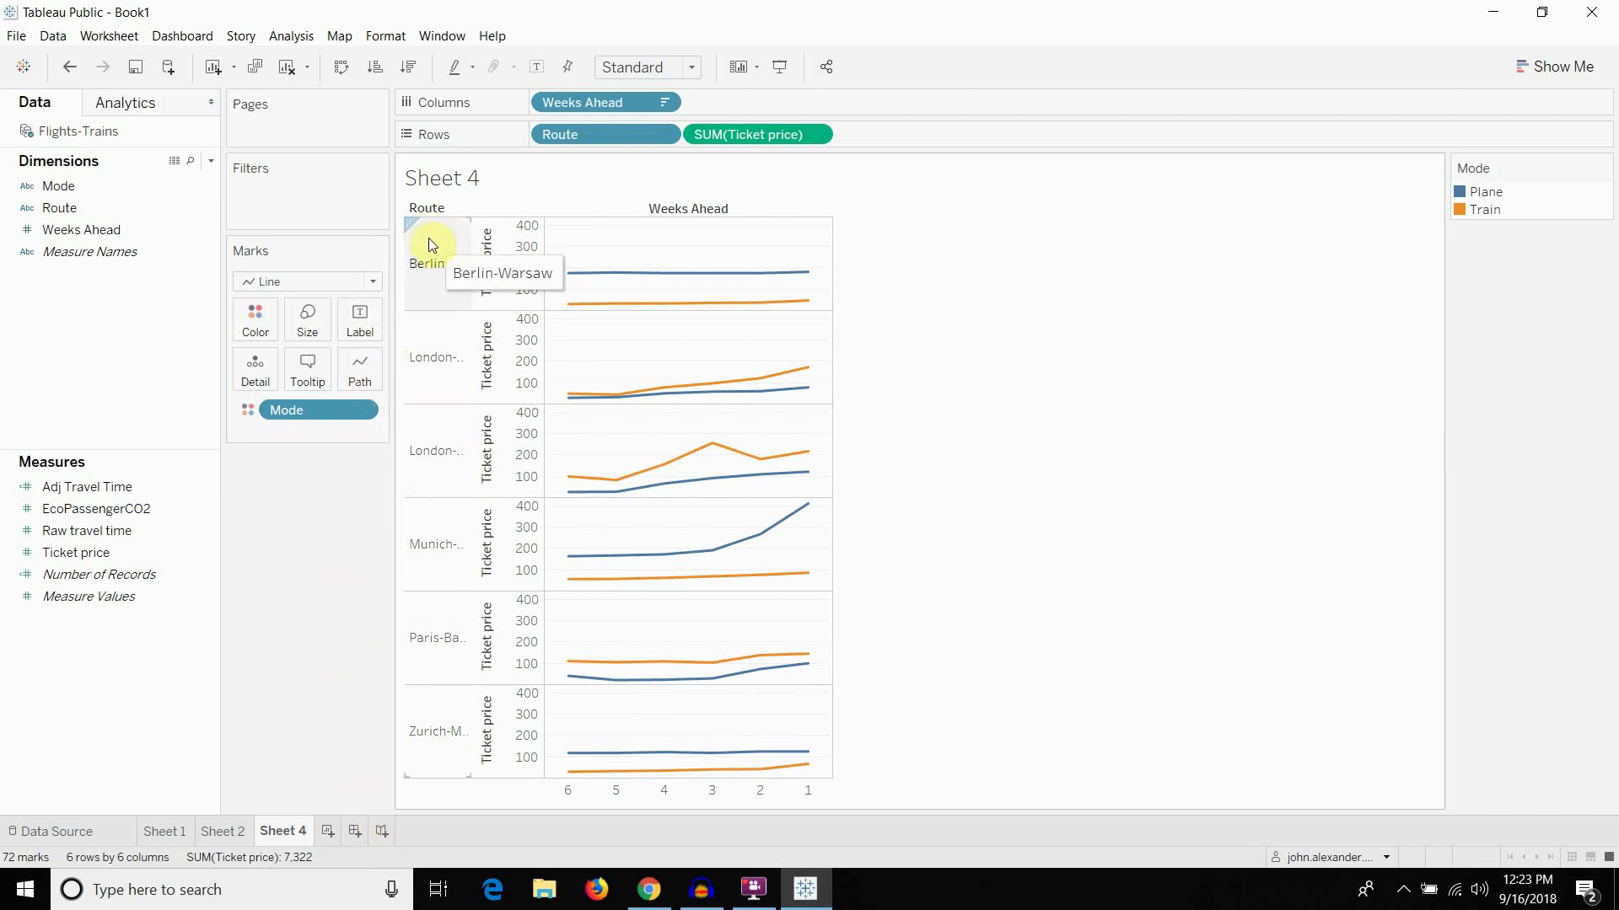
# Create a calculated field named Starting City and add a new worksheet while its editor stays open
pyautogui.click(210, 161)
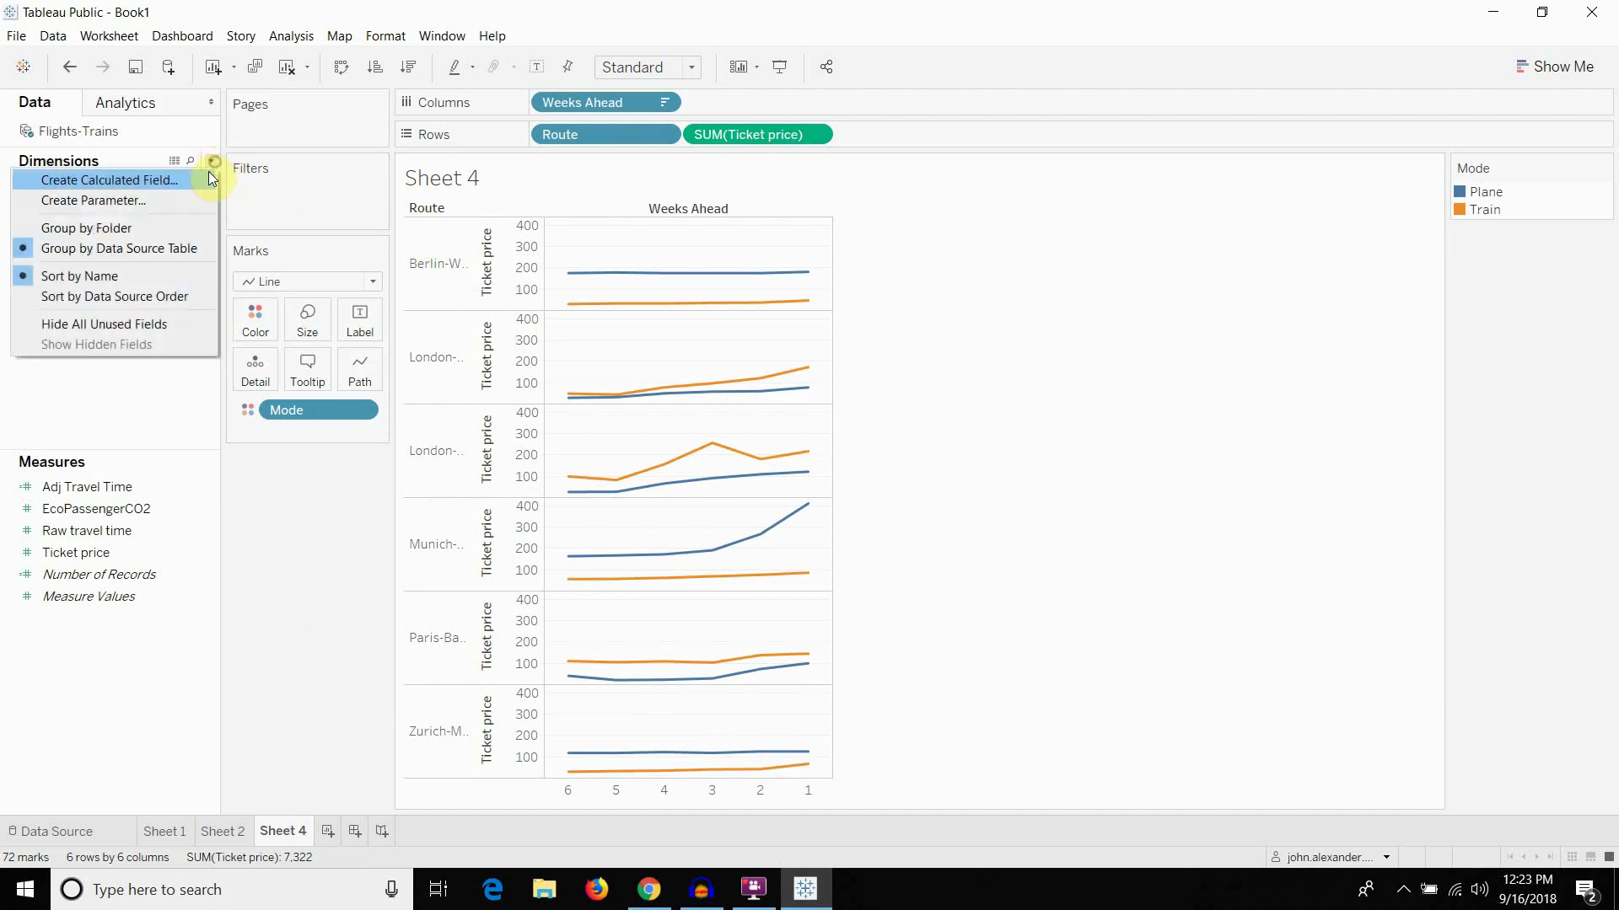
pyautogui.click(189, 182)
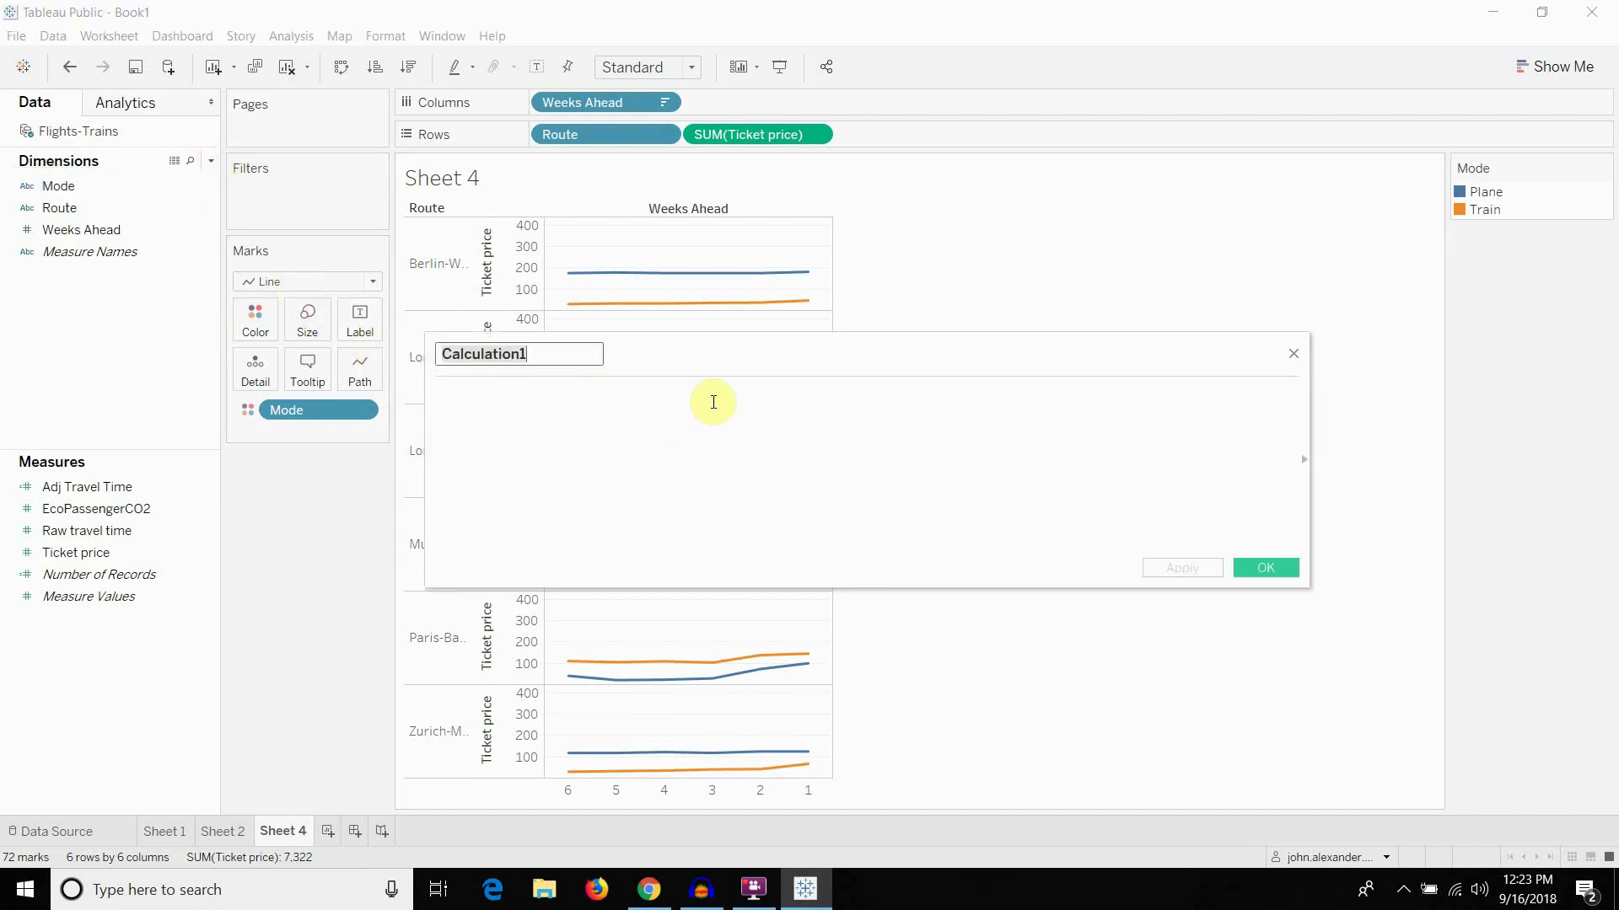
pyautogui.write('Start')
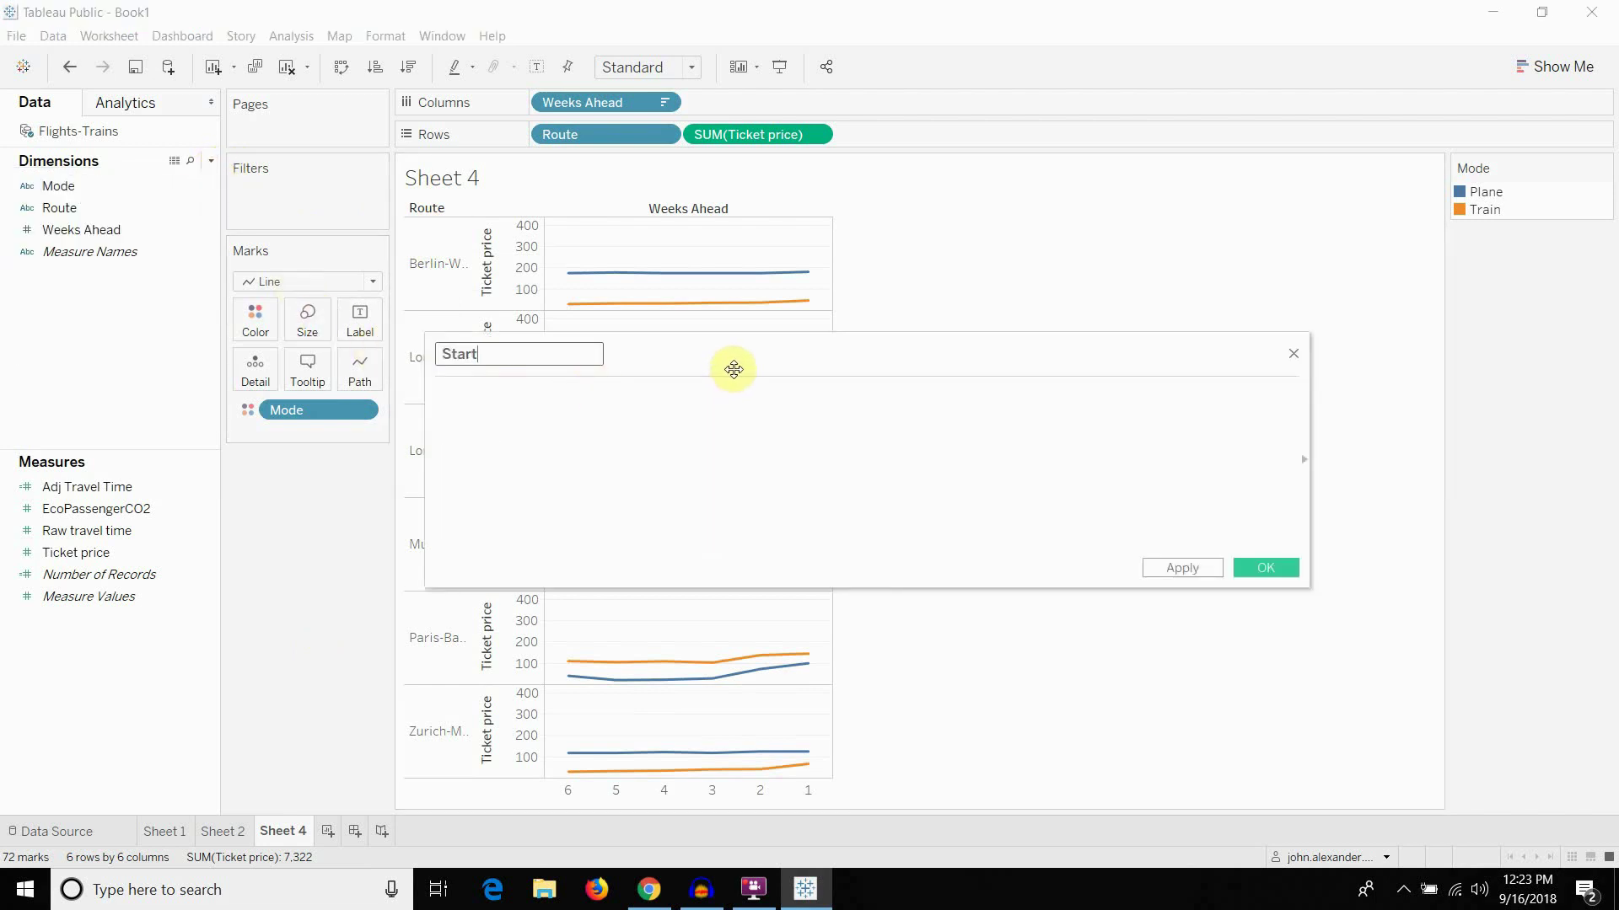
pyautogui.write('ing City')
pyautogui.press('Tab')
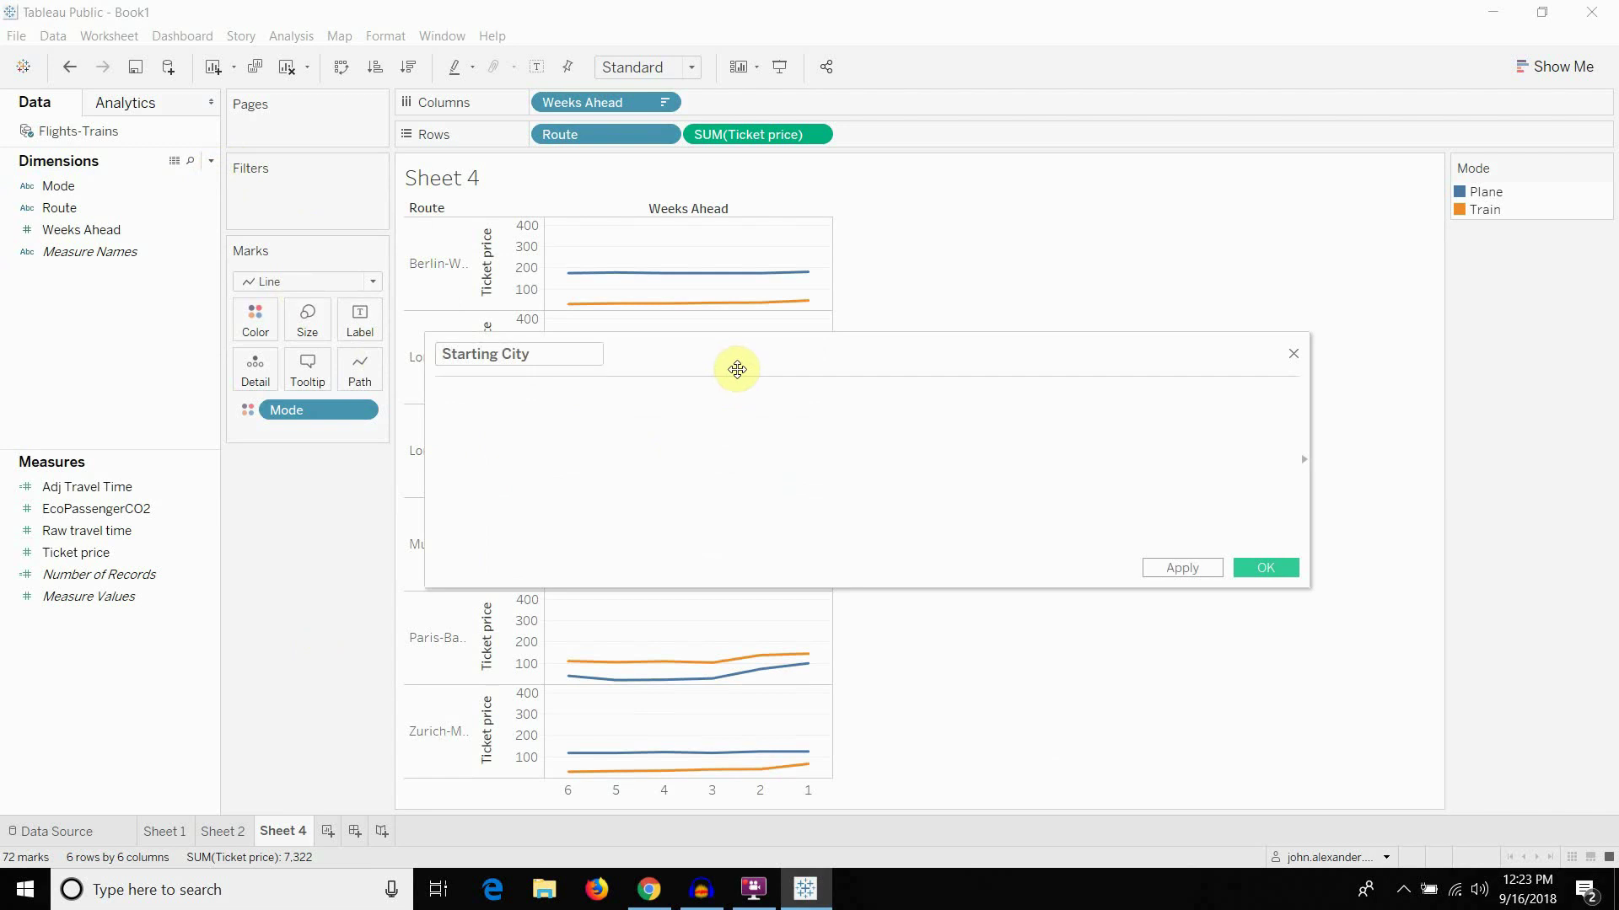
pyautogui.click(328, 832)
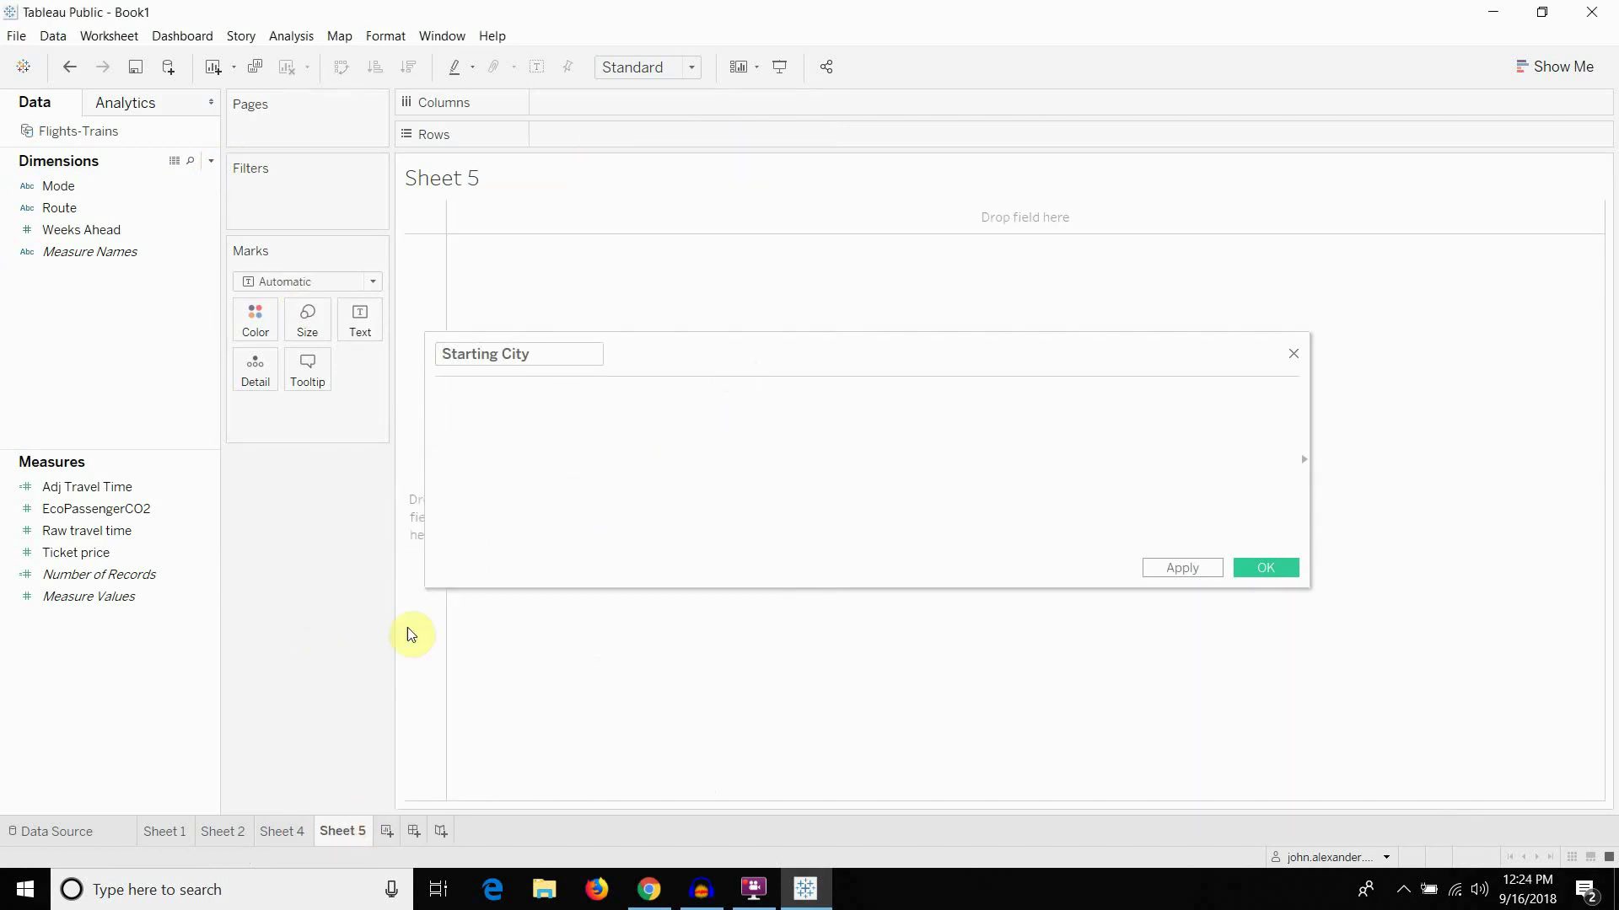
# Begin the Starting City formula with the LEFT function, using the Route field as its string argument
pyautogui.click(563, 408)
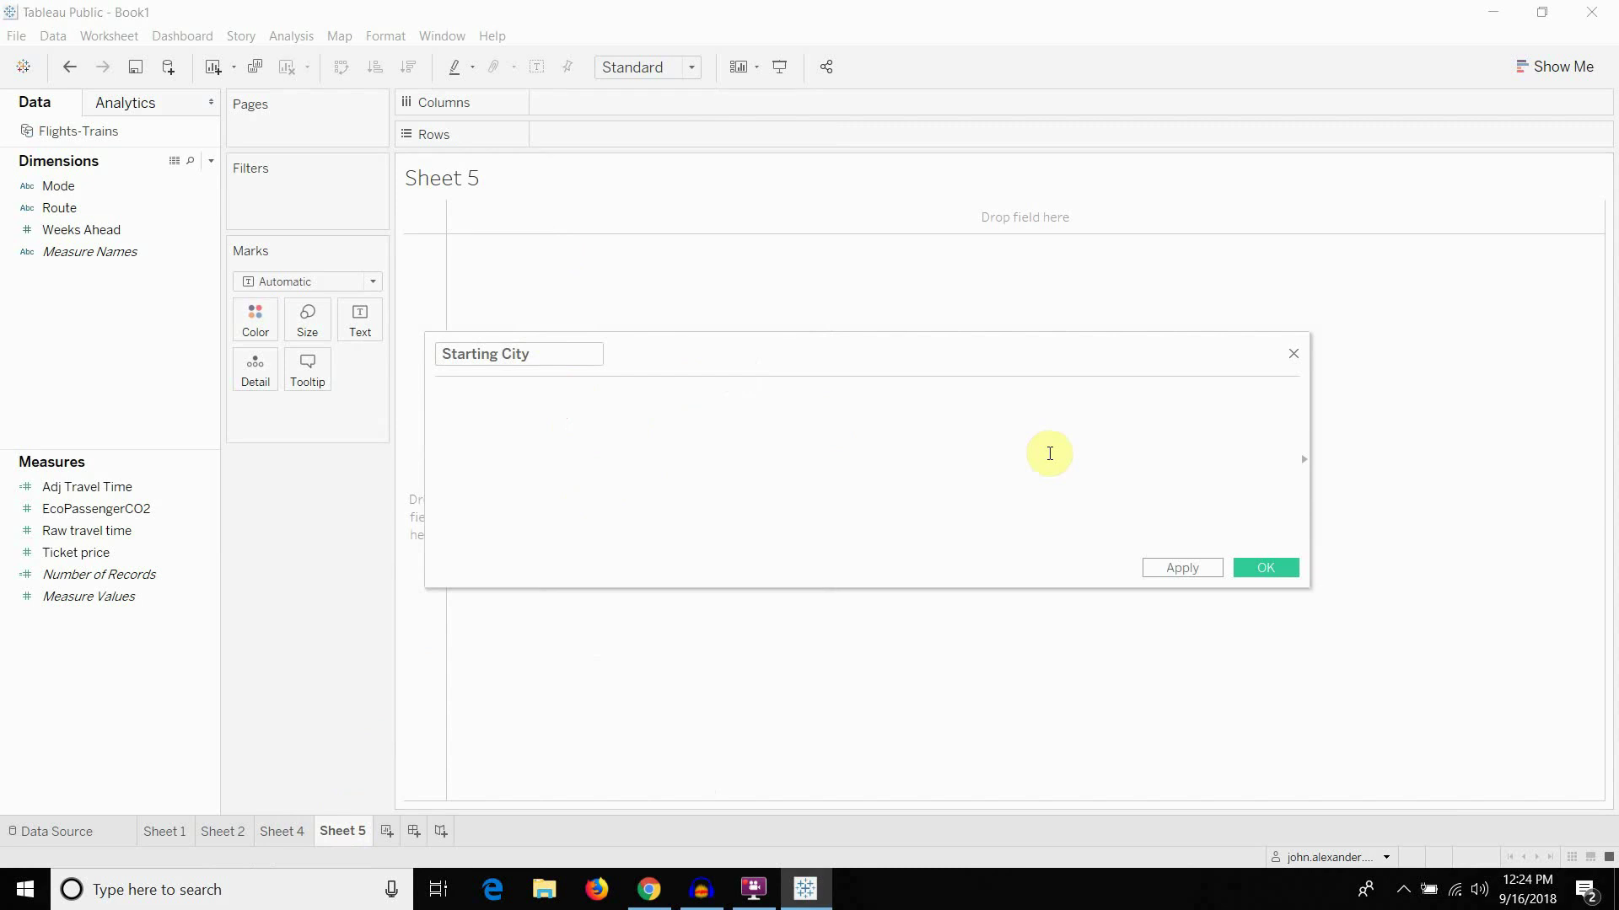
pyautogui.write('le')
pyautogui.press('Return')
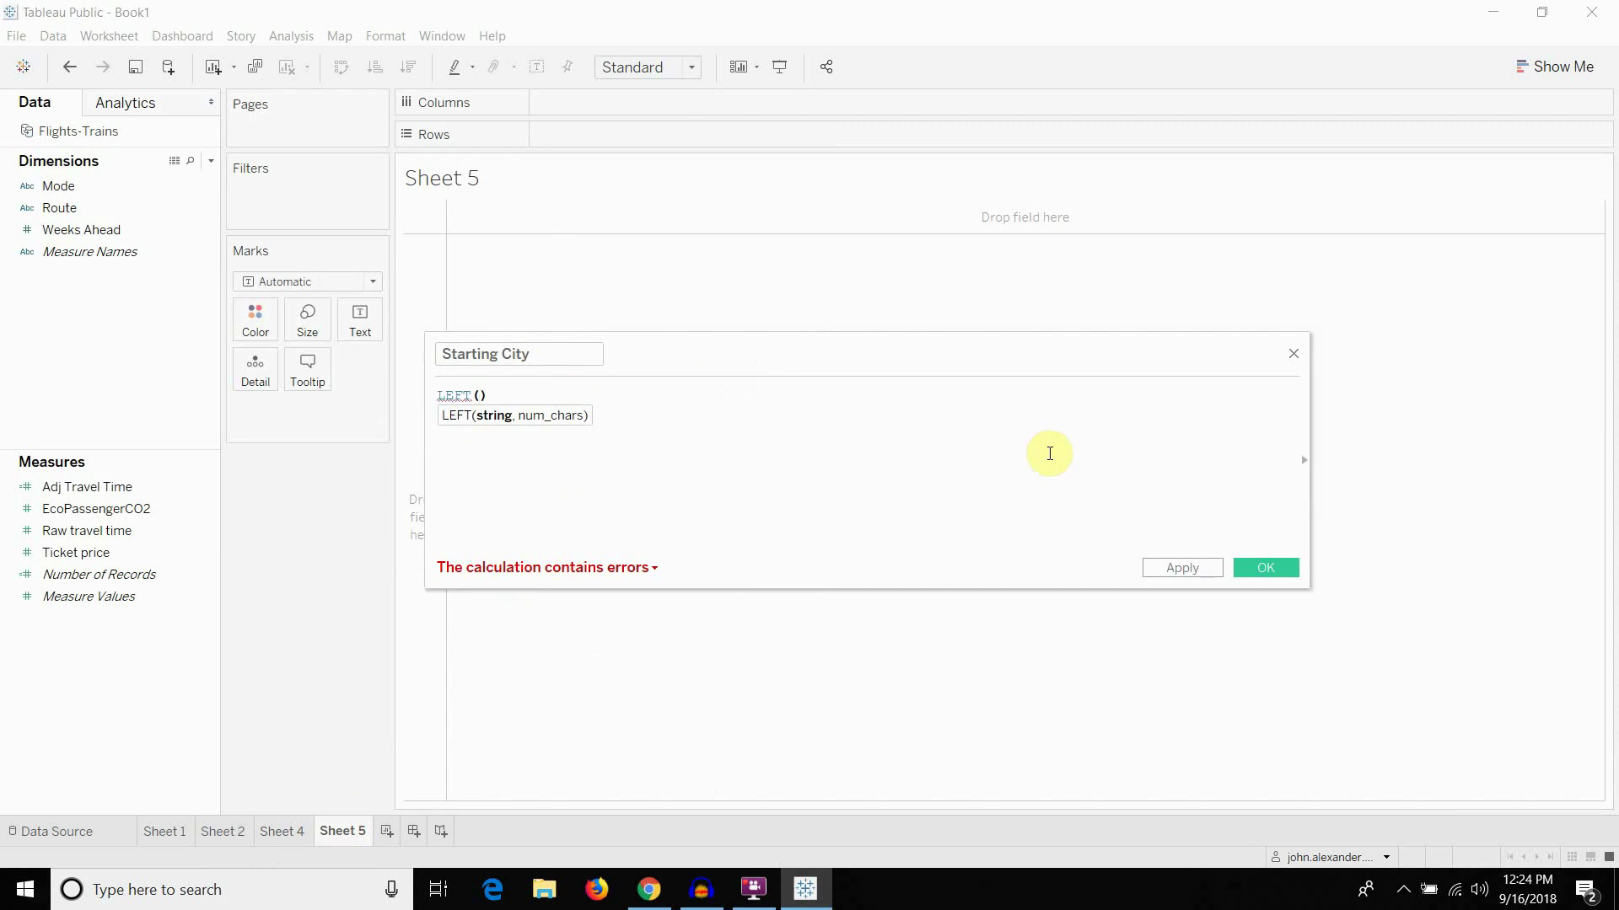
pyautogui.write('rot')
pyautogui.press('BackSpace')
pyautogui.write('ut')
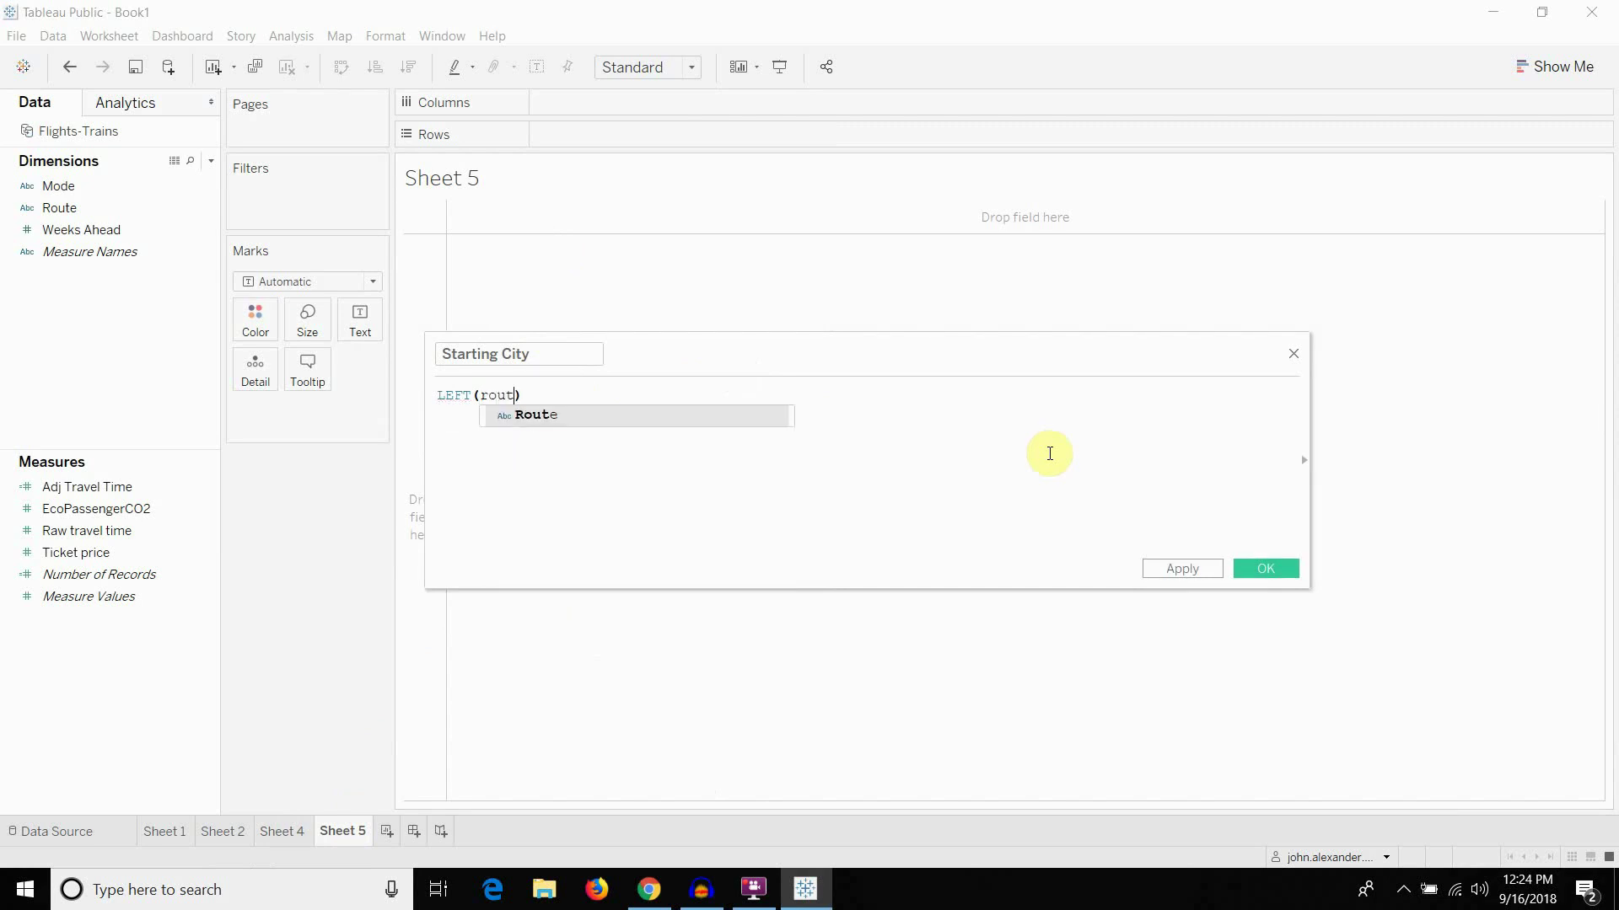
pyautogui.press('Return')
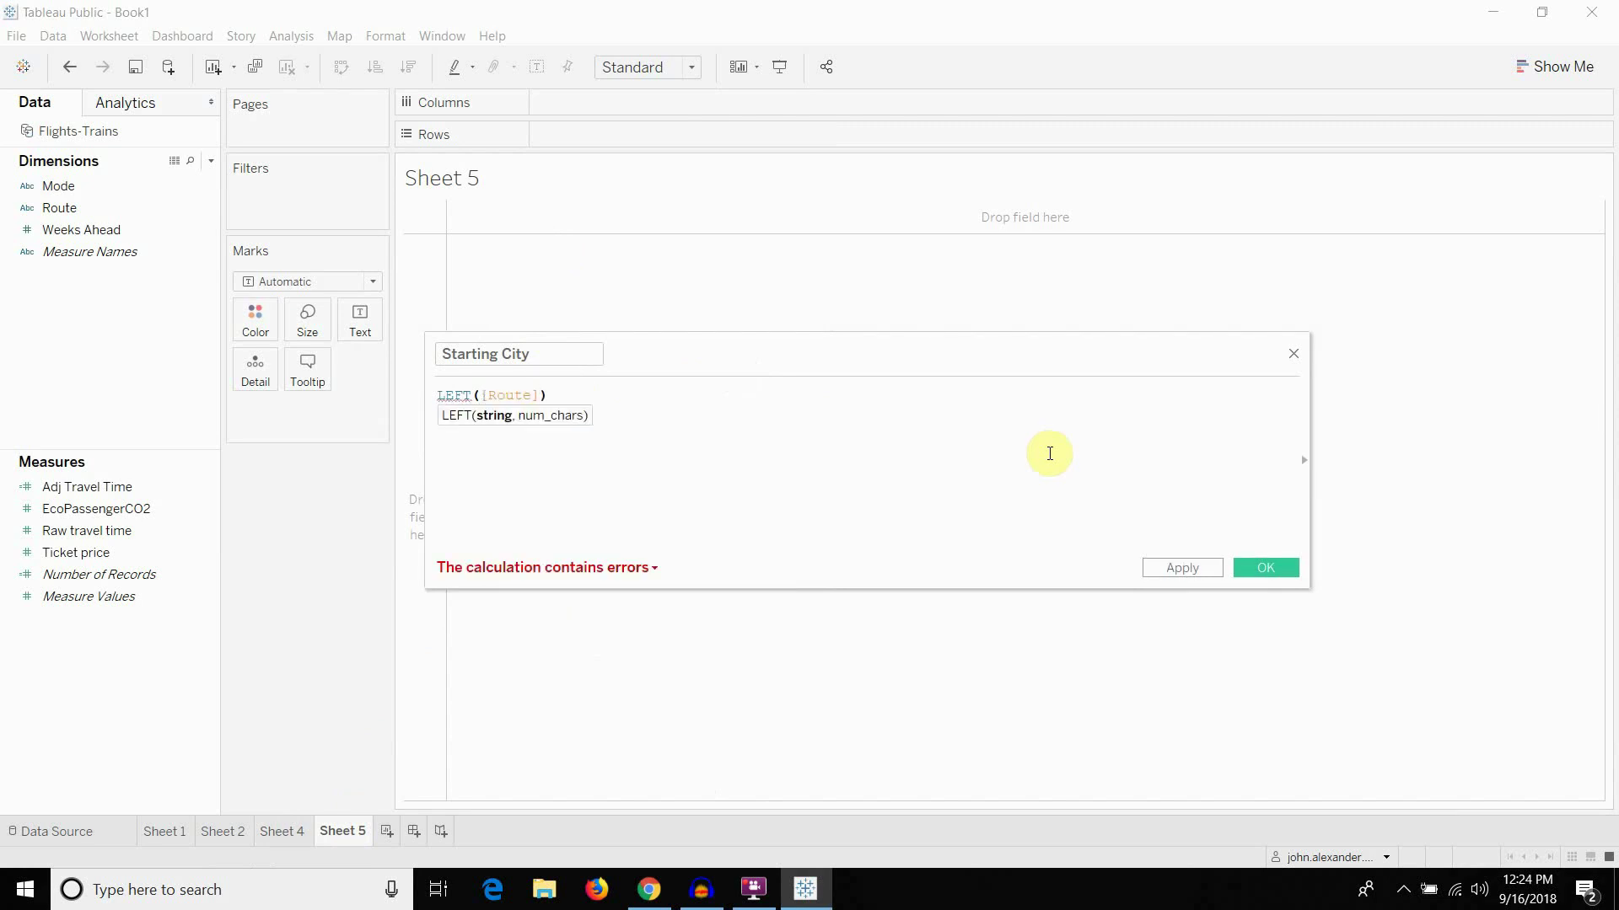
# Add find([Route], '-') as the character count, completing the formula LEFT([Route], find([Route], '-'))
pyautogui.write(', ')
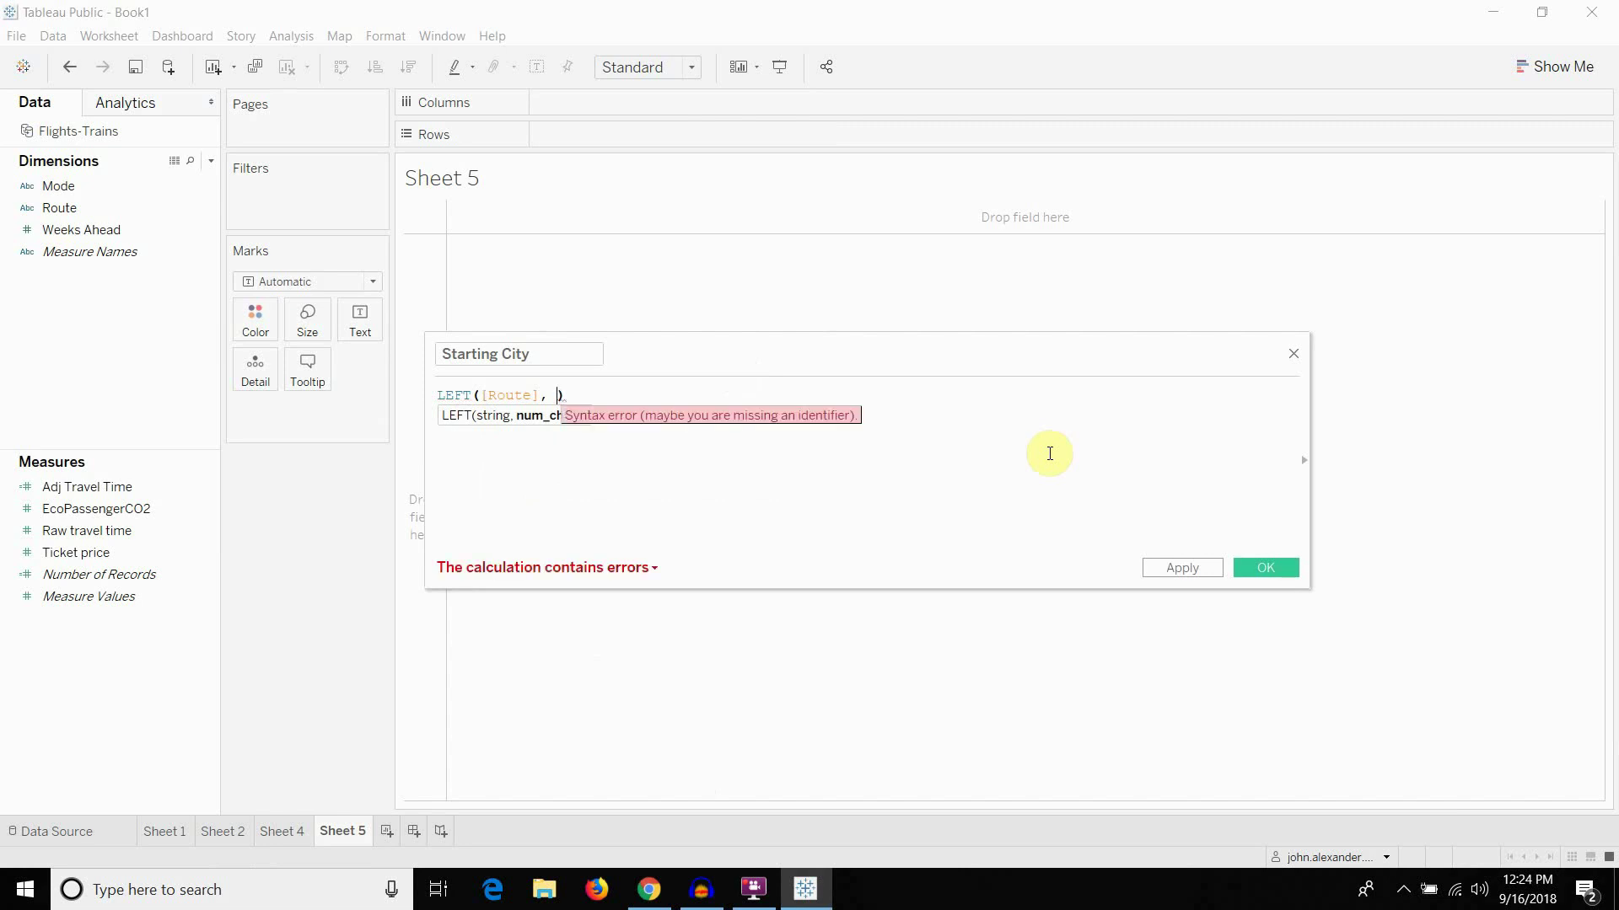
pyautogui.write('find')
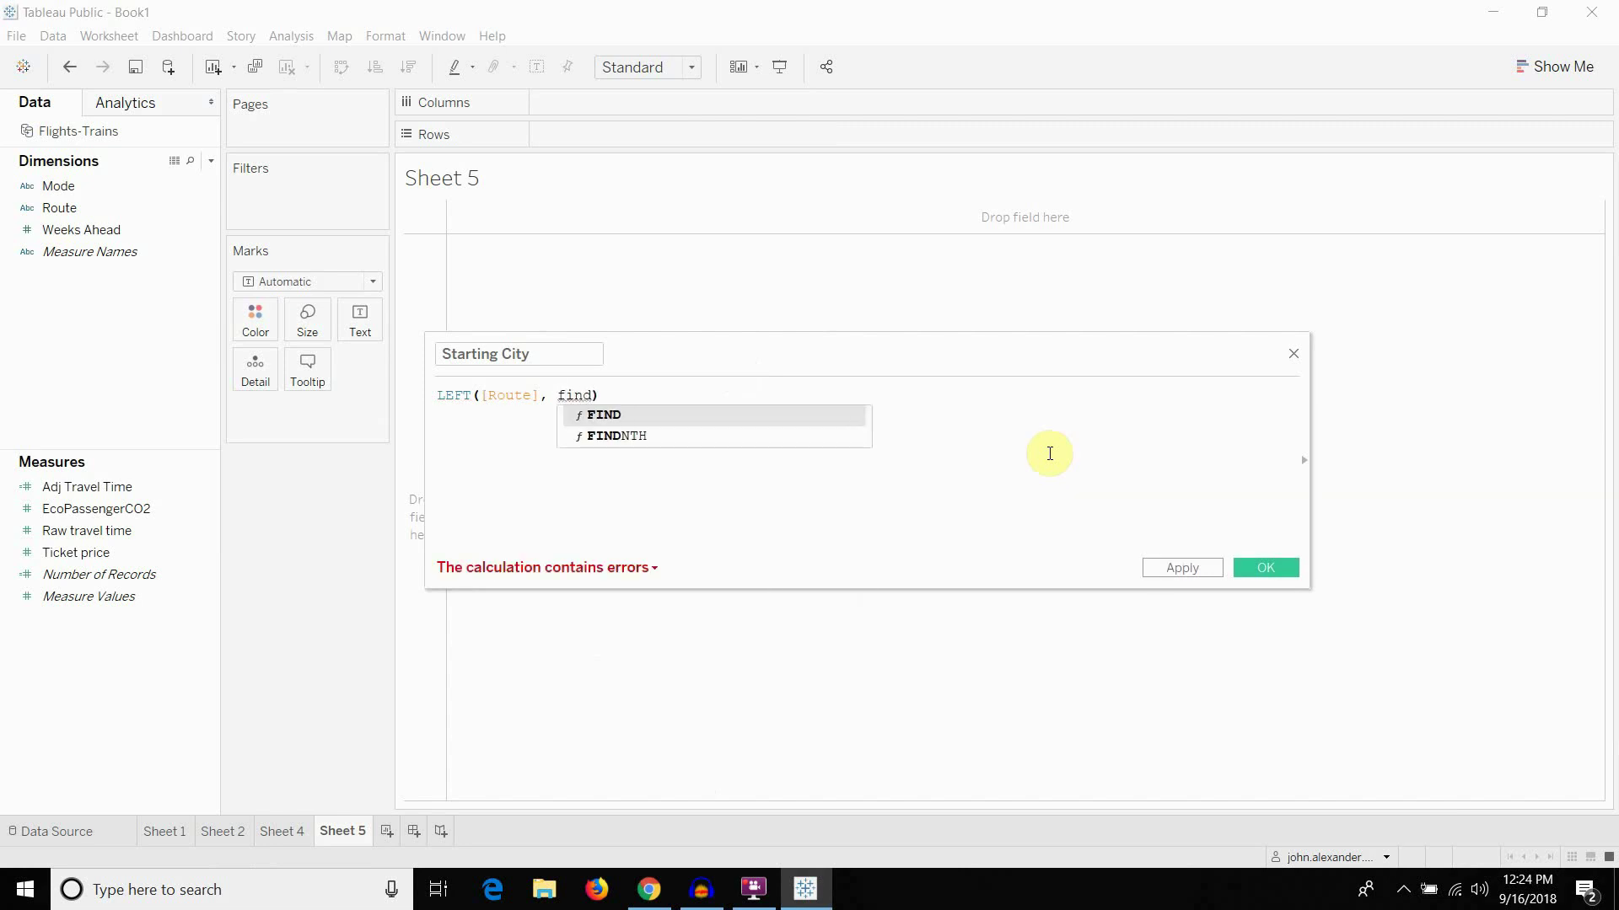
pyautogui.write('(')
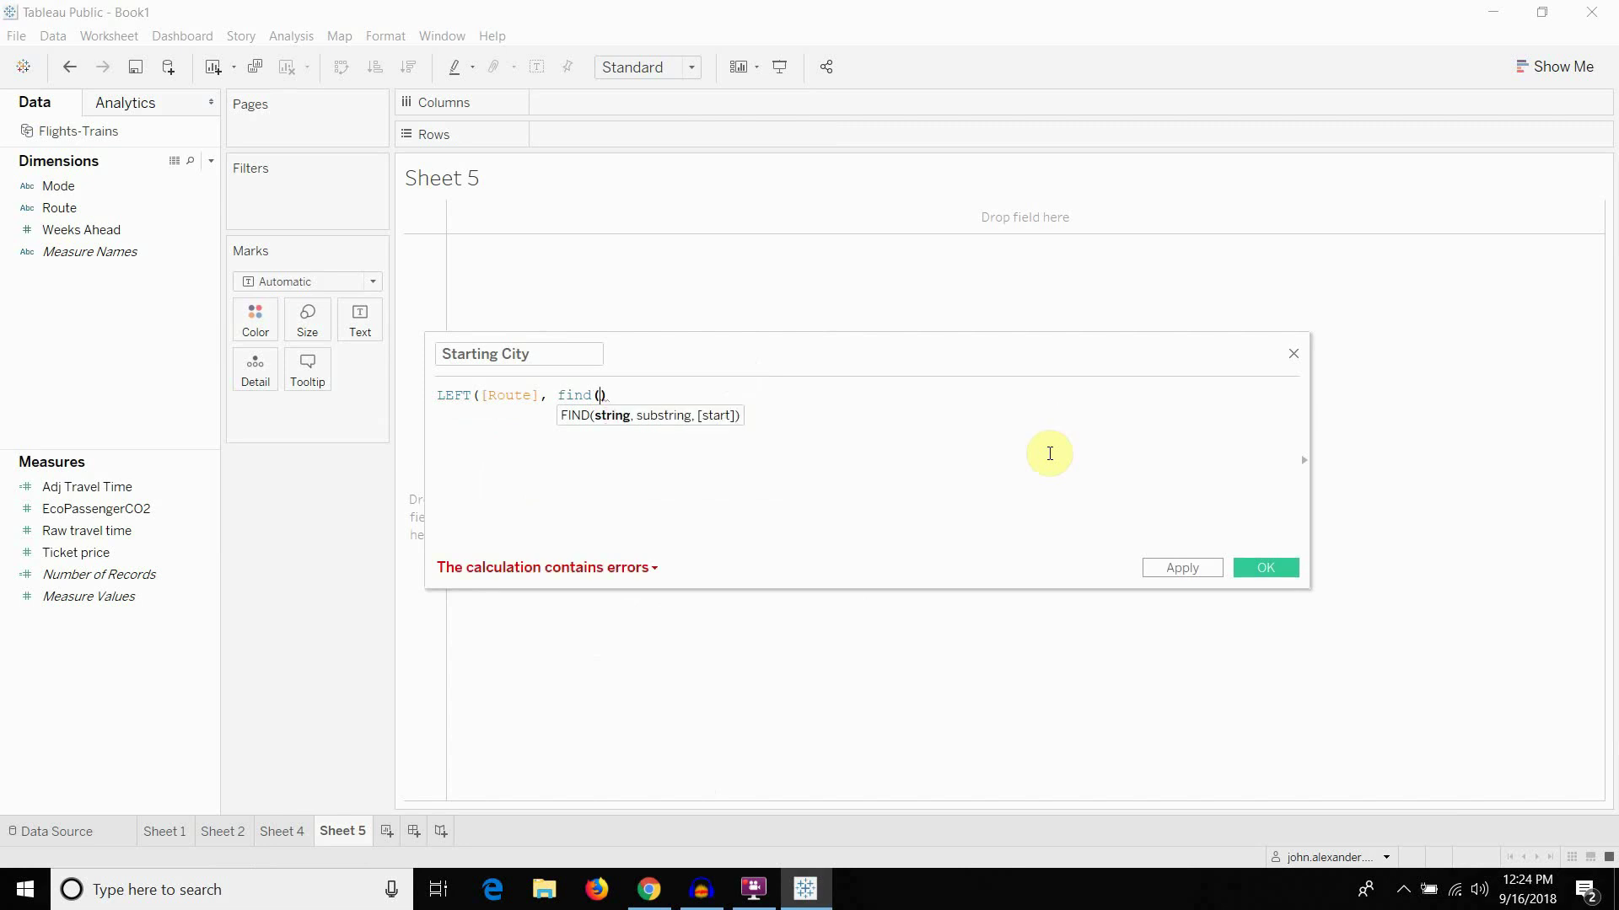
pyautogui.write('ROU')
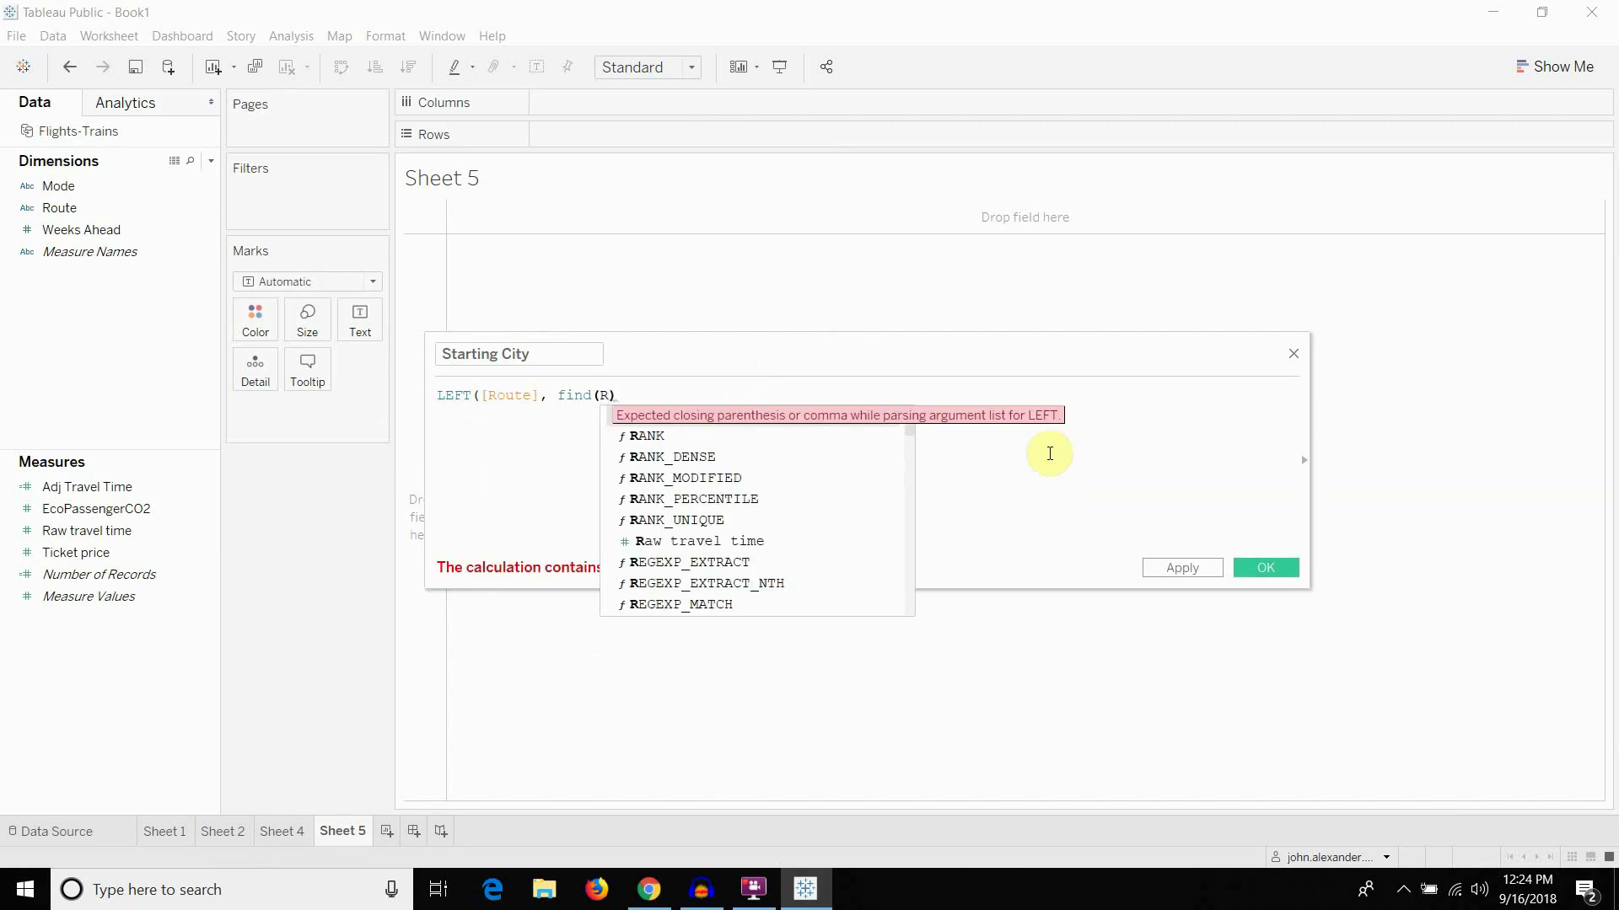
pyautogui.press('Return')
pyautogui.press('BackSpace')
pyautogui.press('BackSpace')
pyautogui.press('BackSpace')
pyautogui.press('BackSpace')
pyautogui.press('BackSpace')
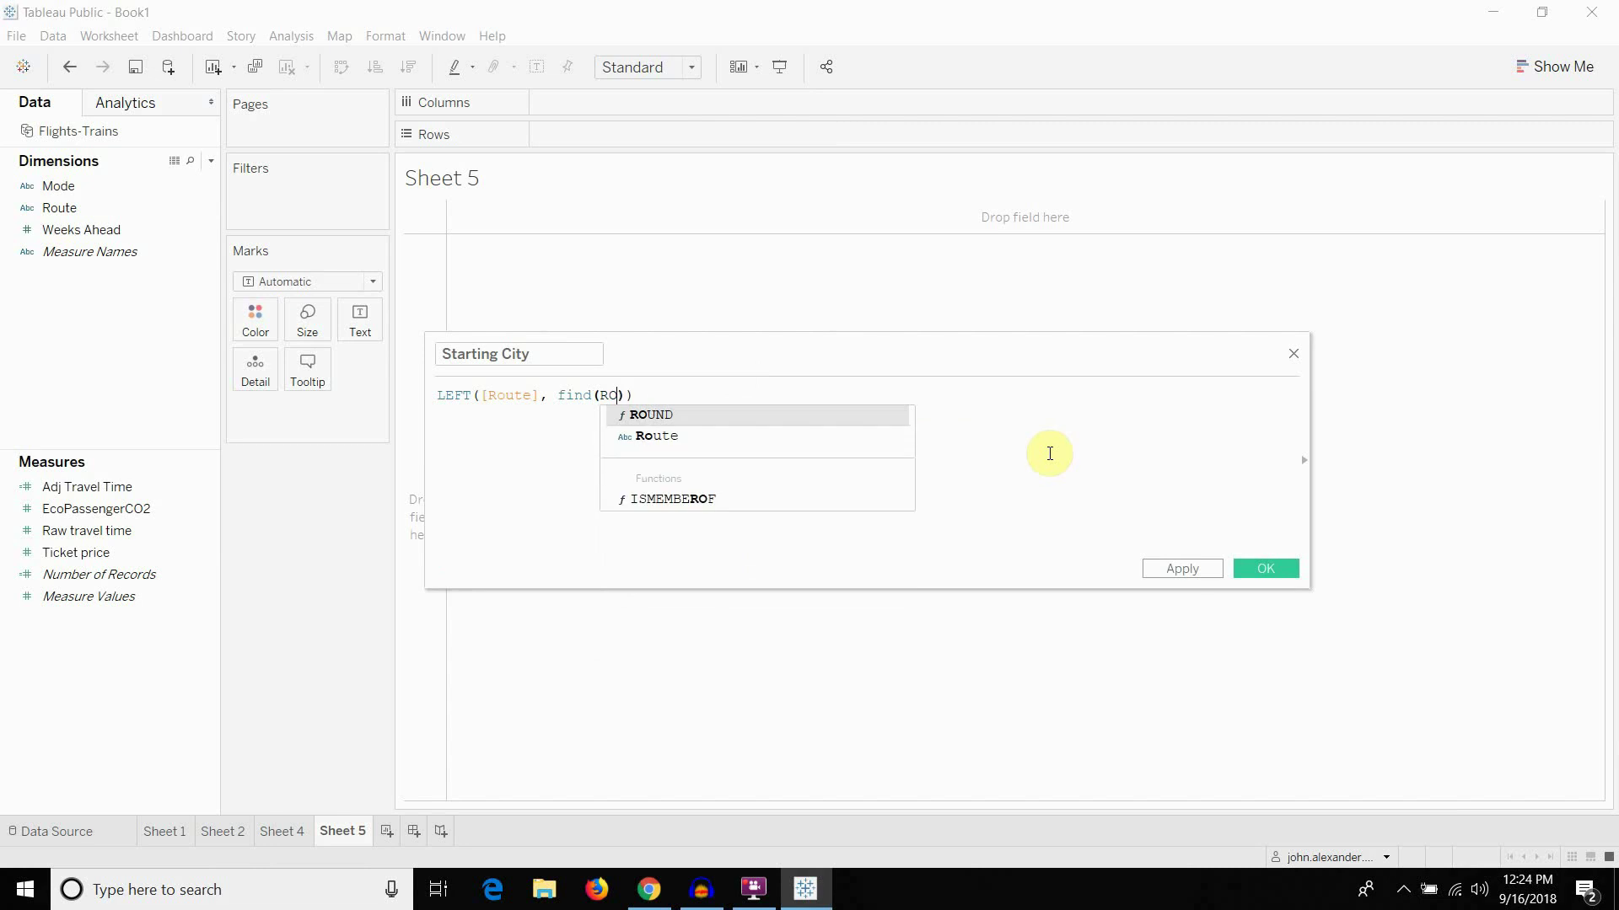
pyautogui.press('BackSpace')
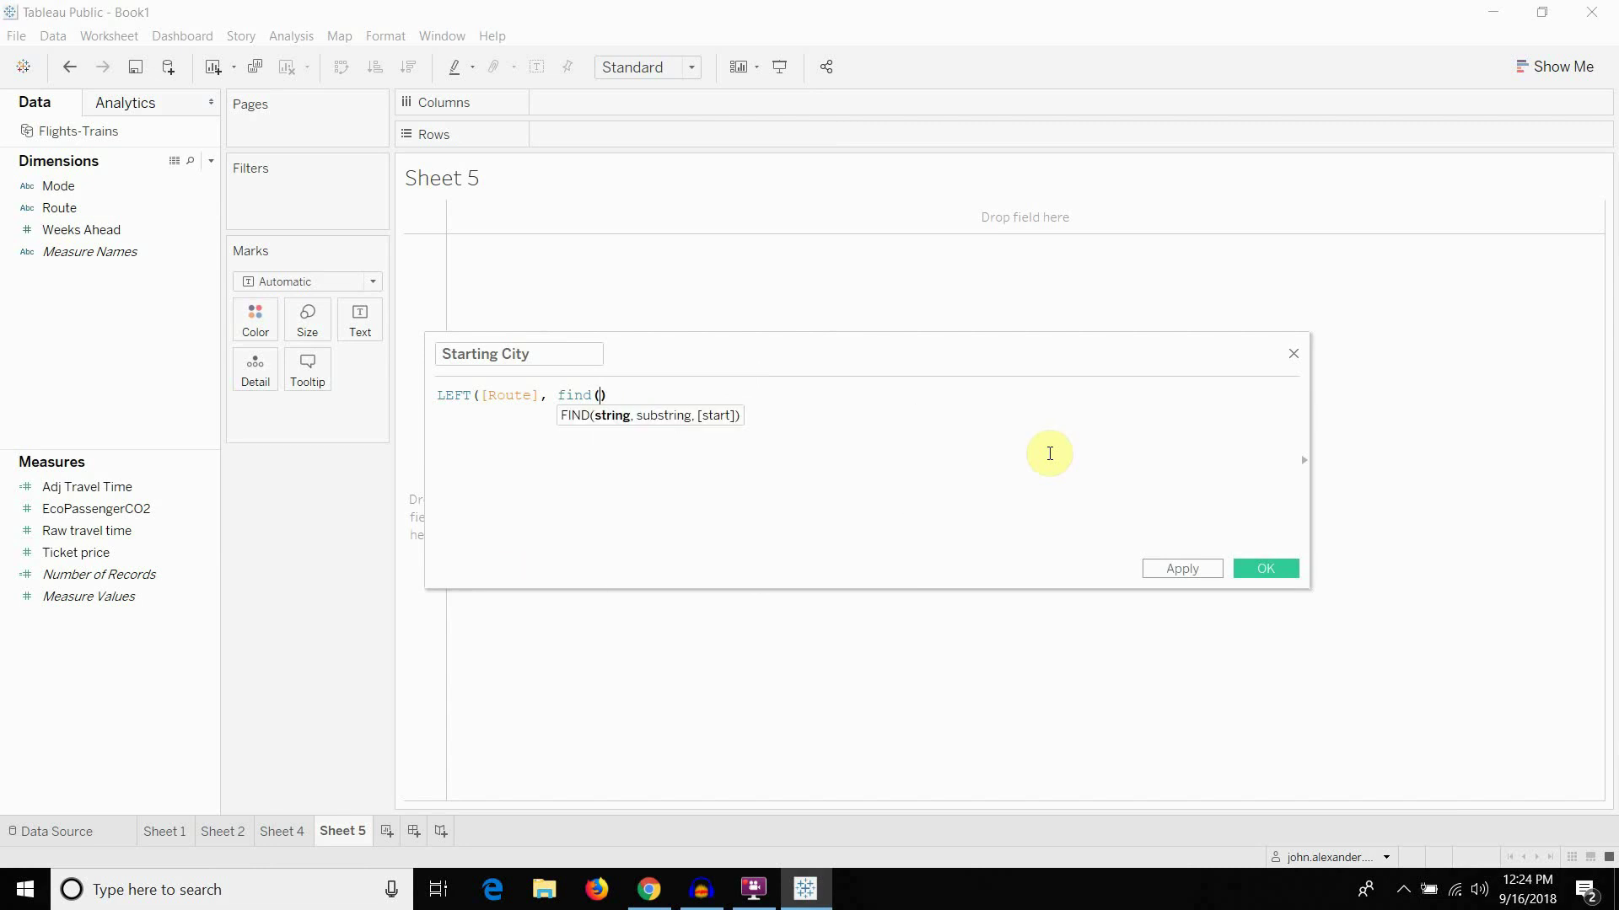
pyautogui.write('Rout')
pyautogui.press('Return')
pyautogui.write(", '-'")
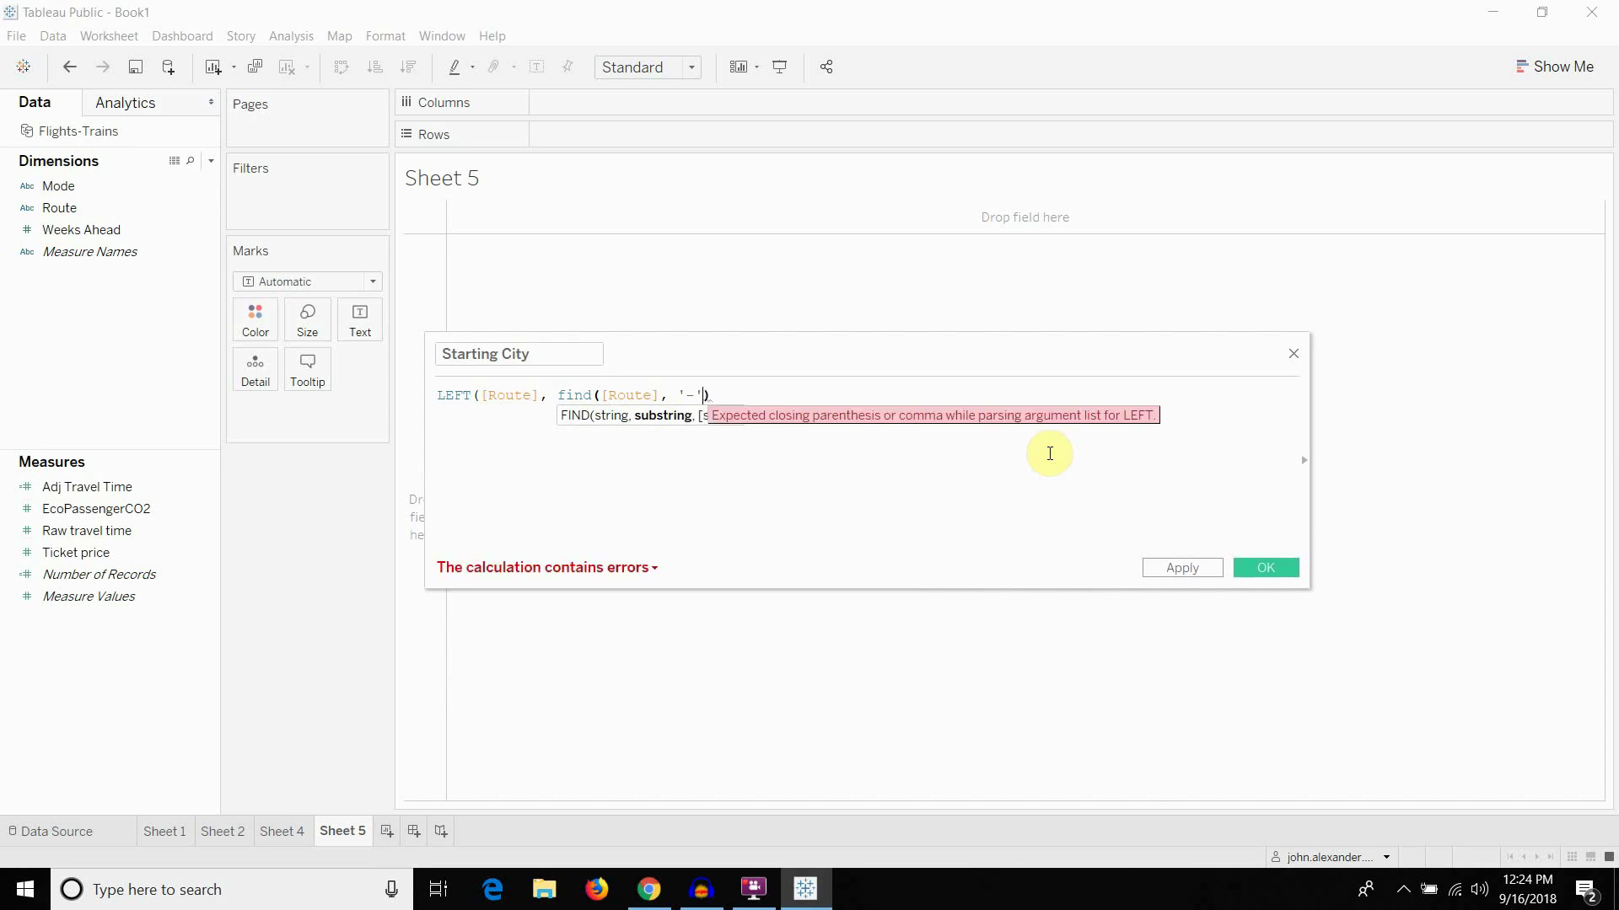
pyautogui.write('))')
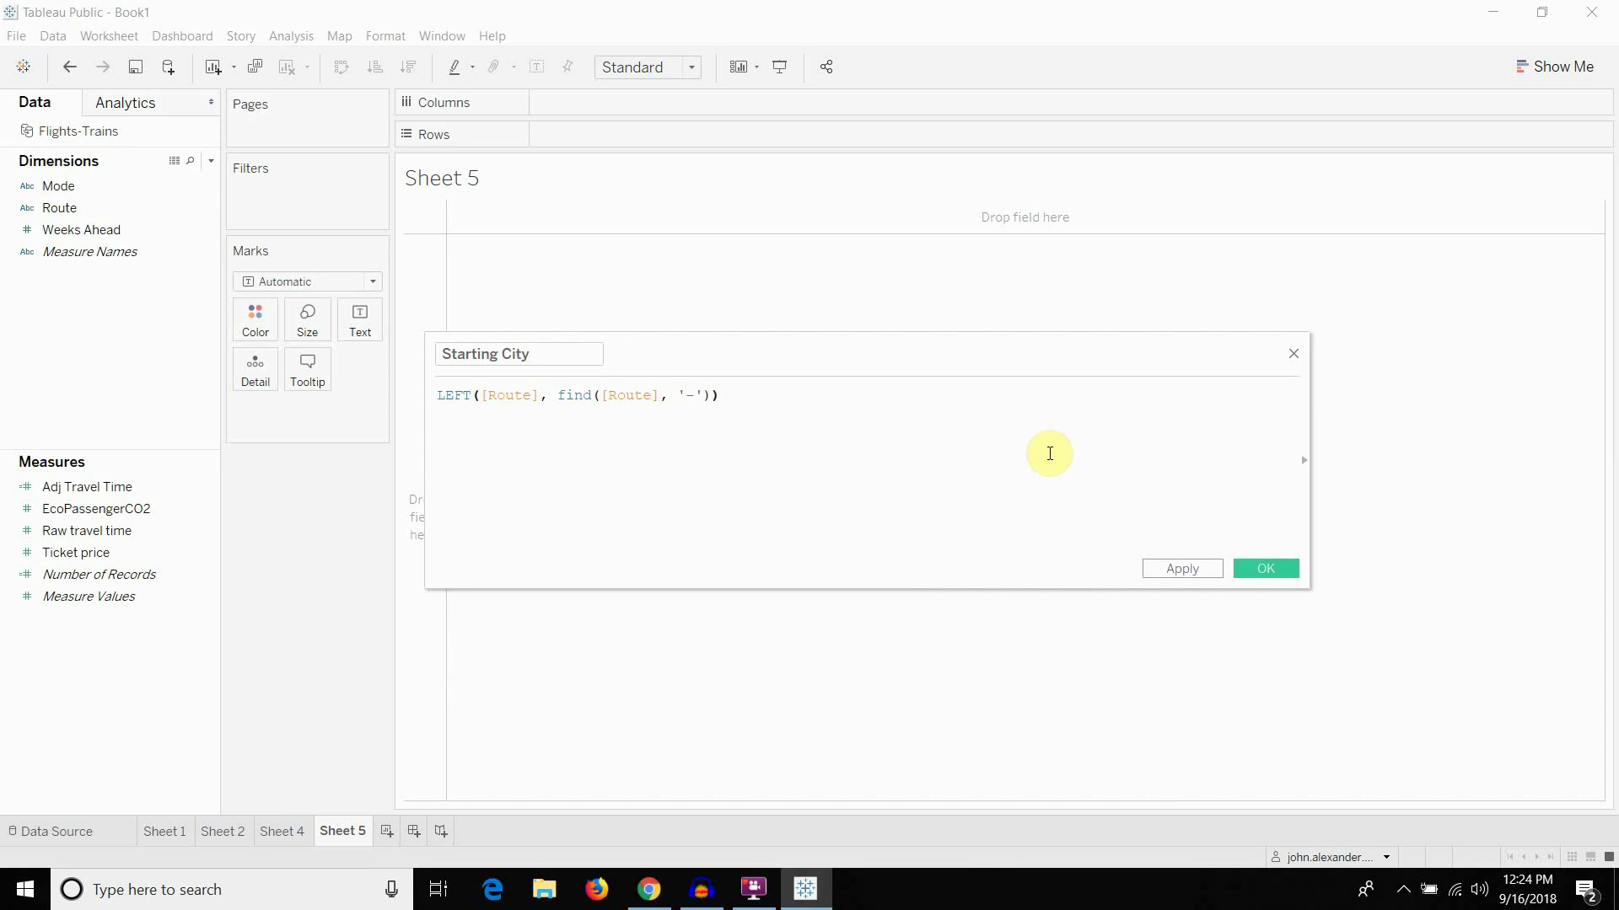
pyautogui.click(764, 402)
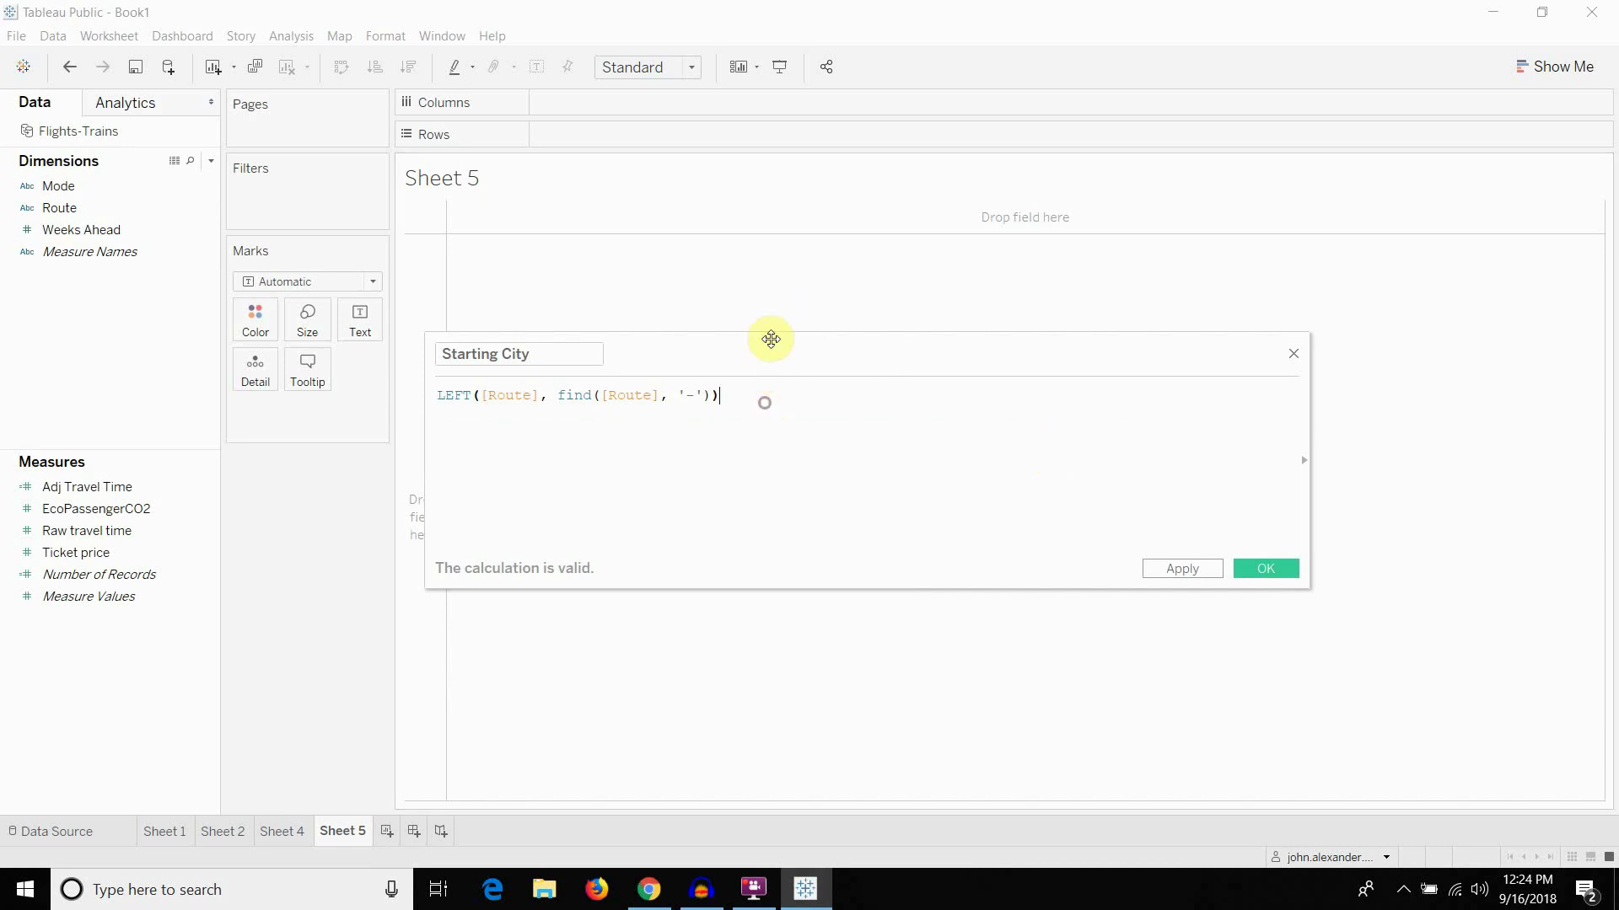
# Apply the Starting City calculation and place the new field on the rows of Sheet 5
pyautogui.moveTo(771, 339); pyautogui.dragTo(909, 308)
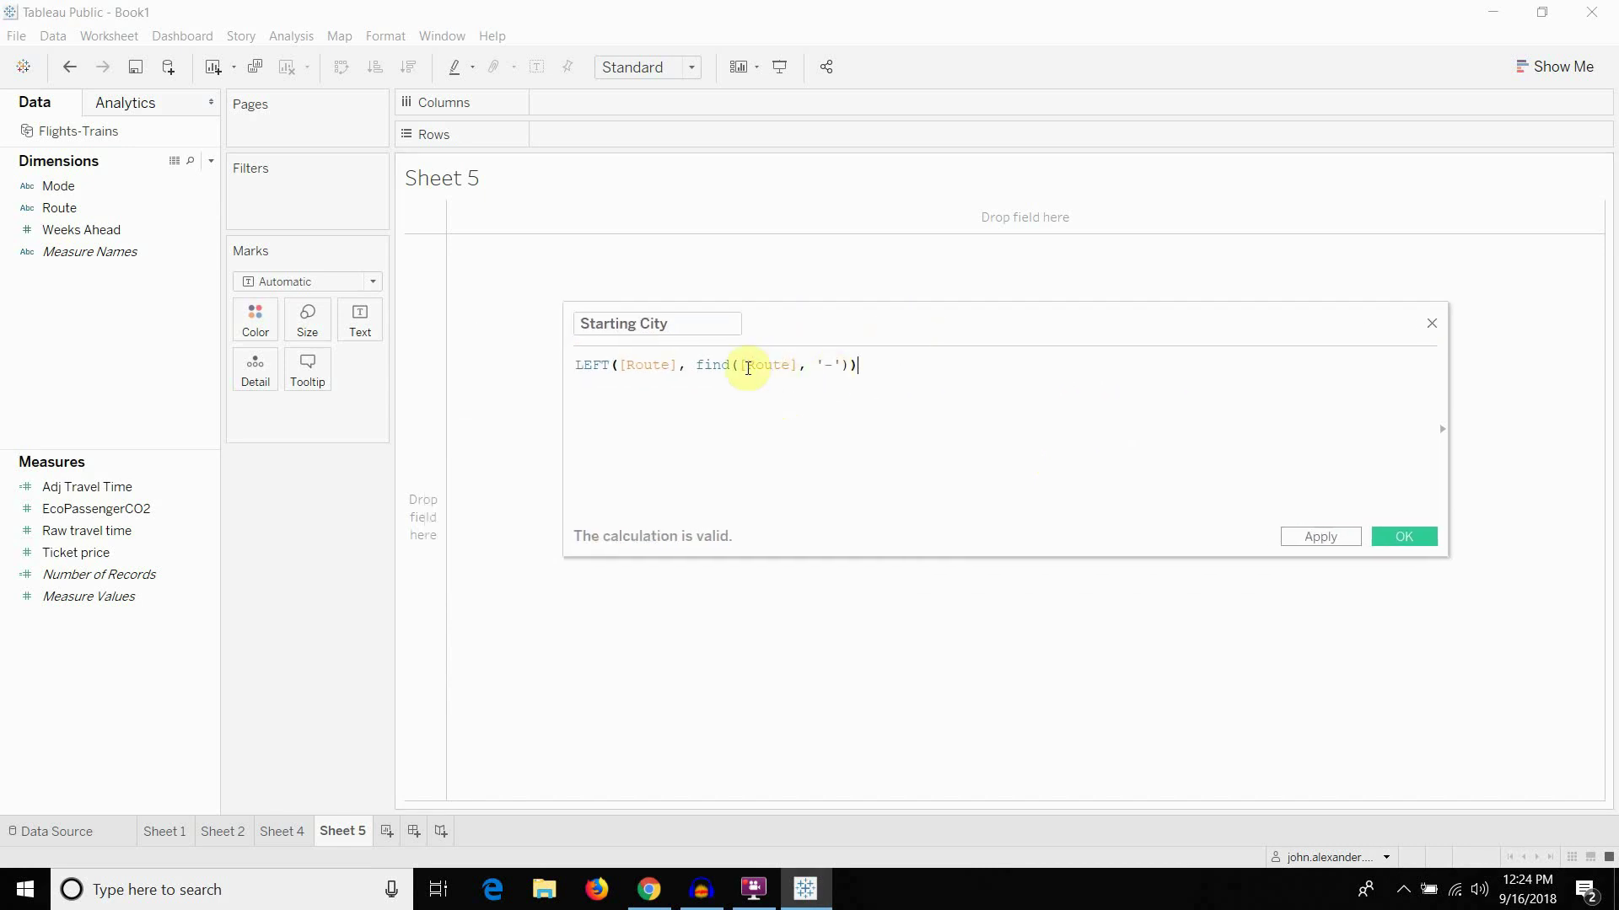
pyautogui.click(1347, 535)
pyautogui.moveTo(101, 227); pyautogui.dragTo(574, 135)
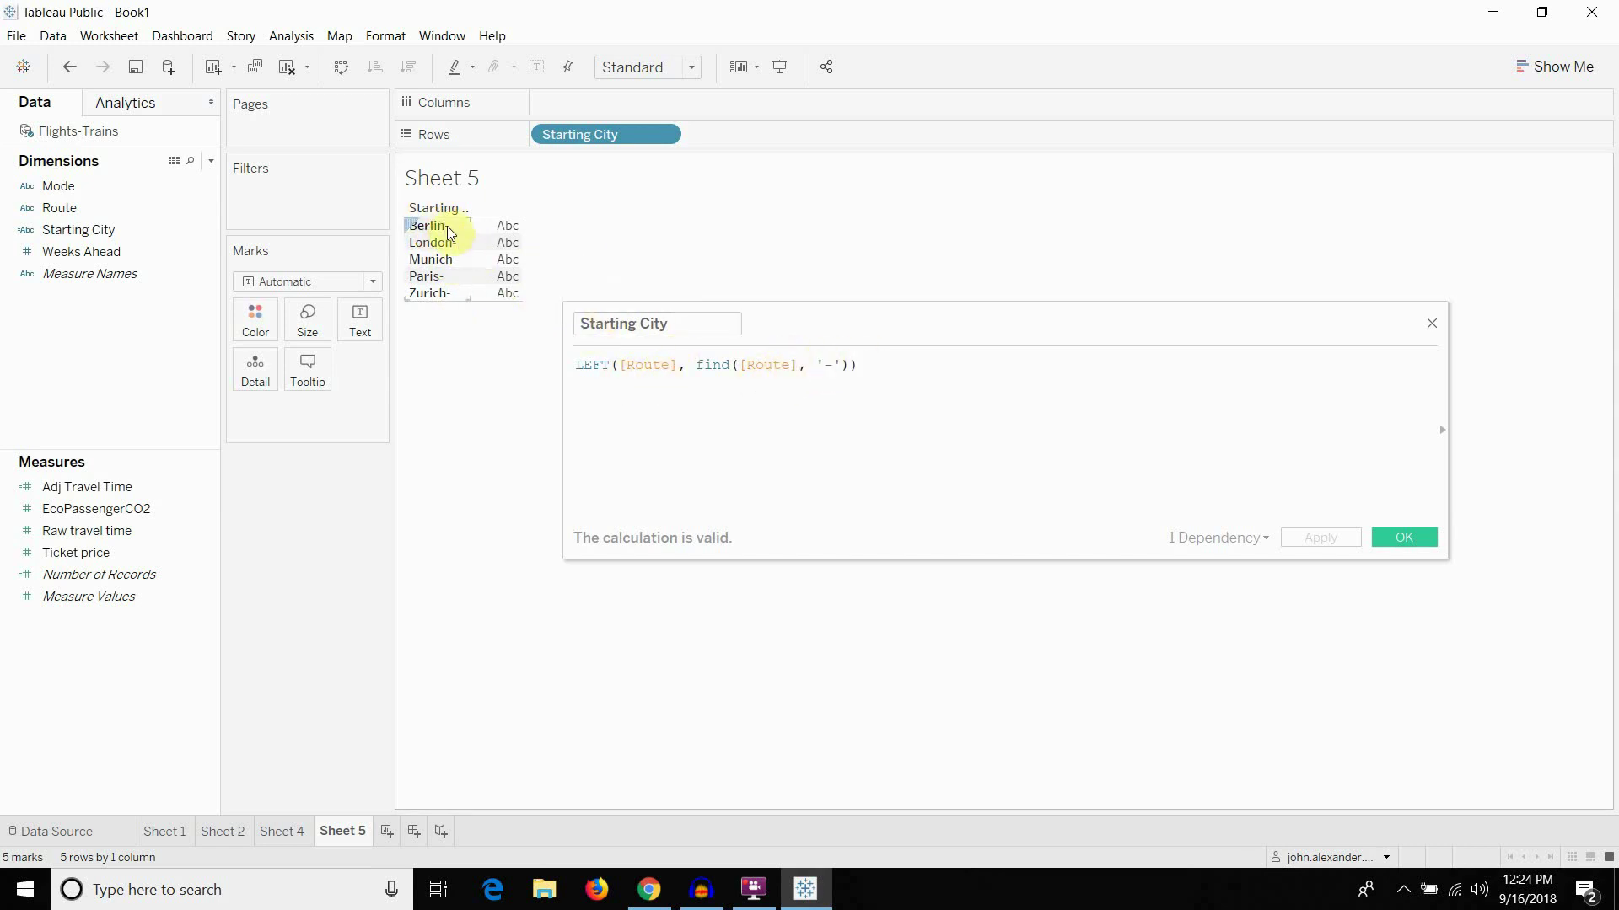
# Subtract 1 from the find result so the formula reads LEFT([Route], find([Route], '-') - 1), and apply it
pyautogui.click(849, 364)
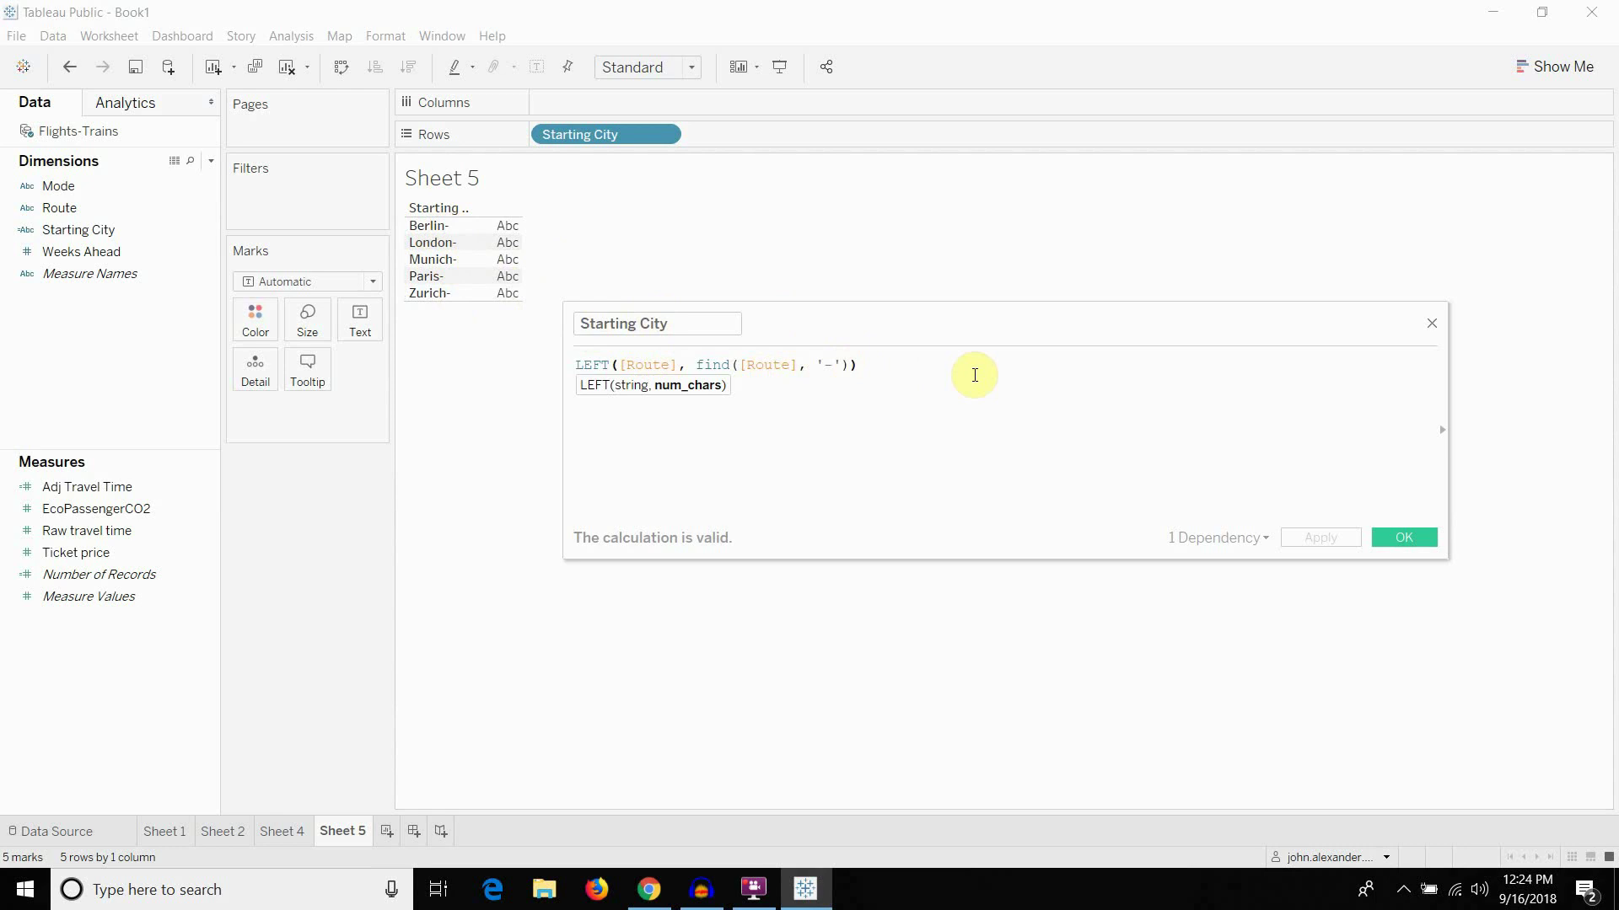
pyautogui.write('- 1')
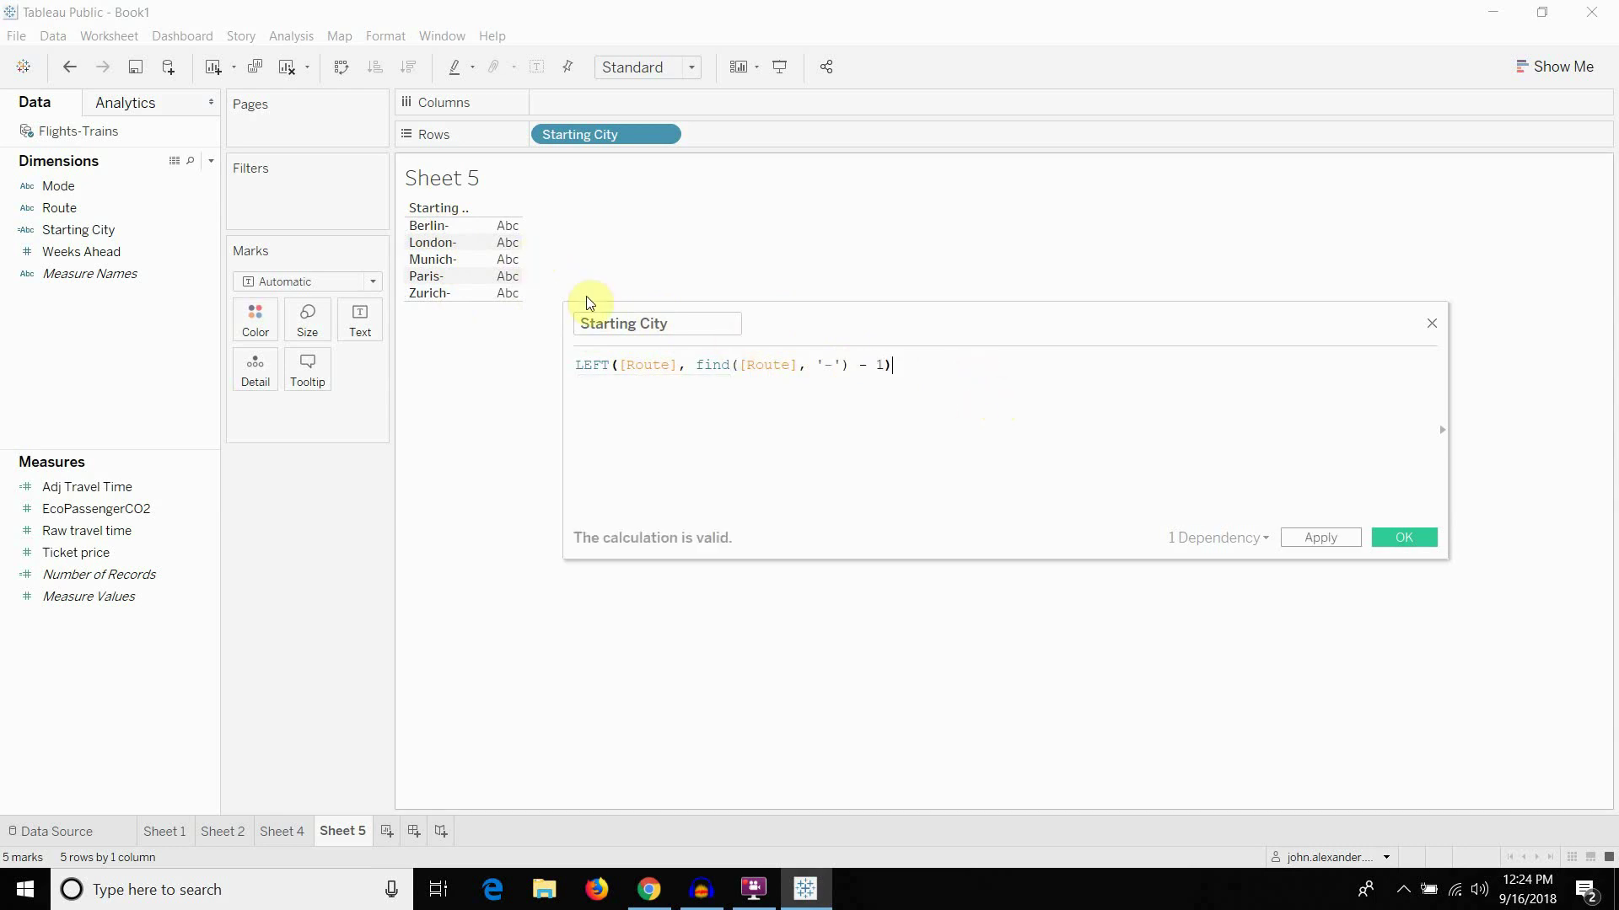
pyautogui.click(1321, 539)
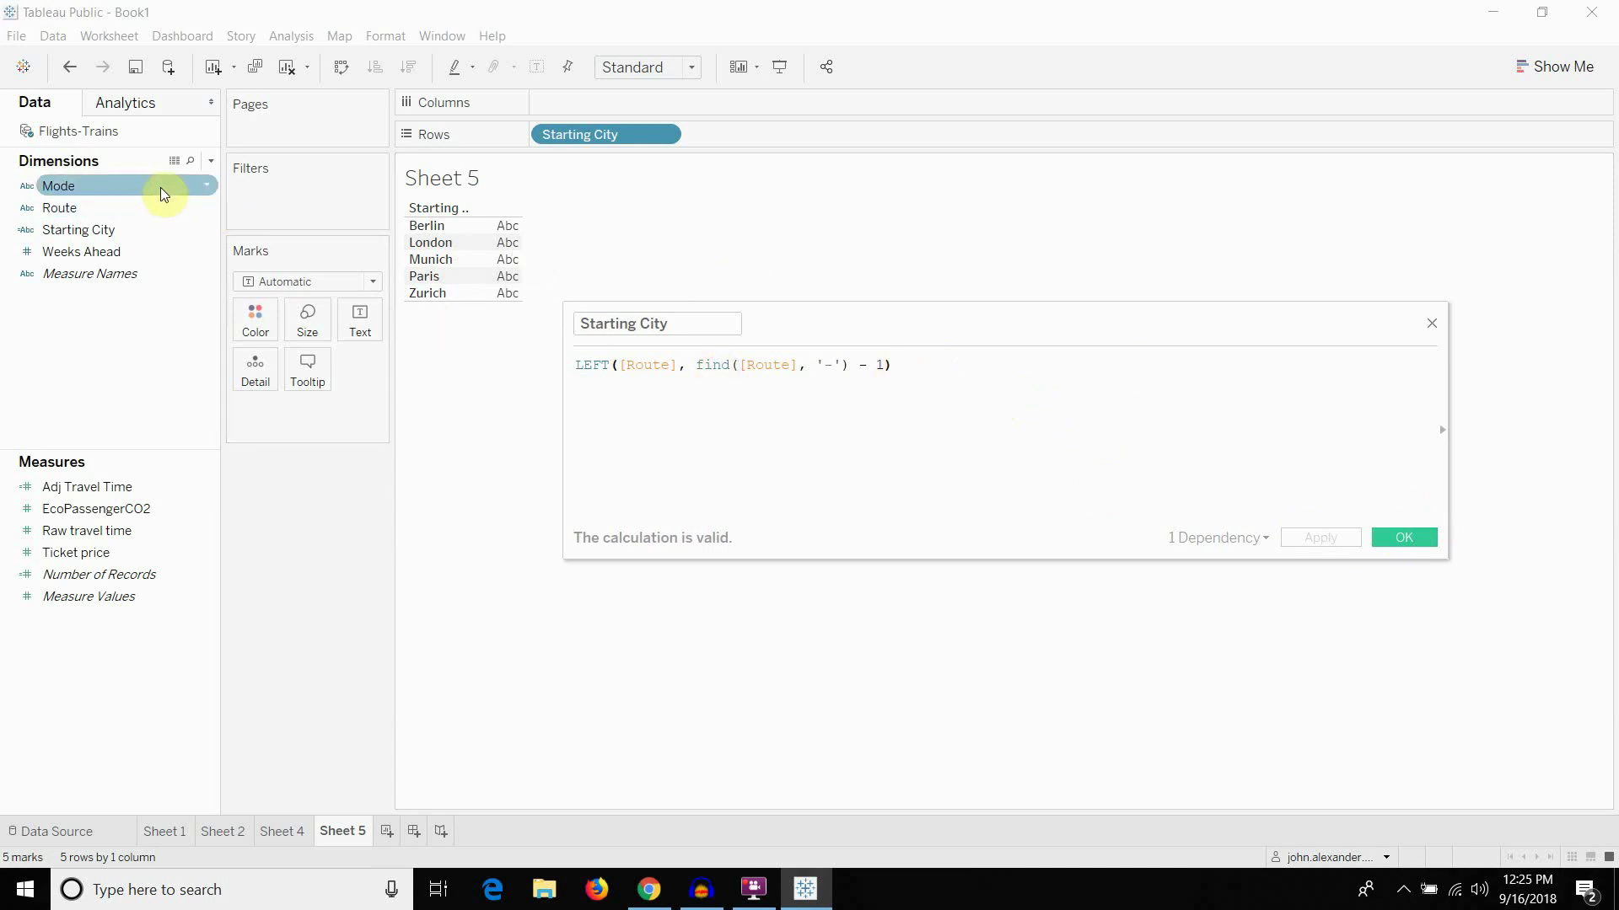
pyautogui.click(914, 366)
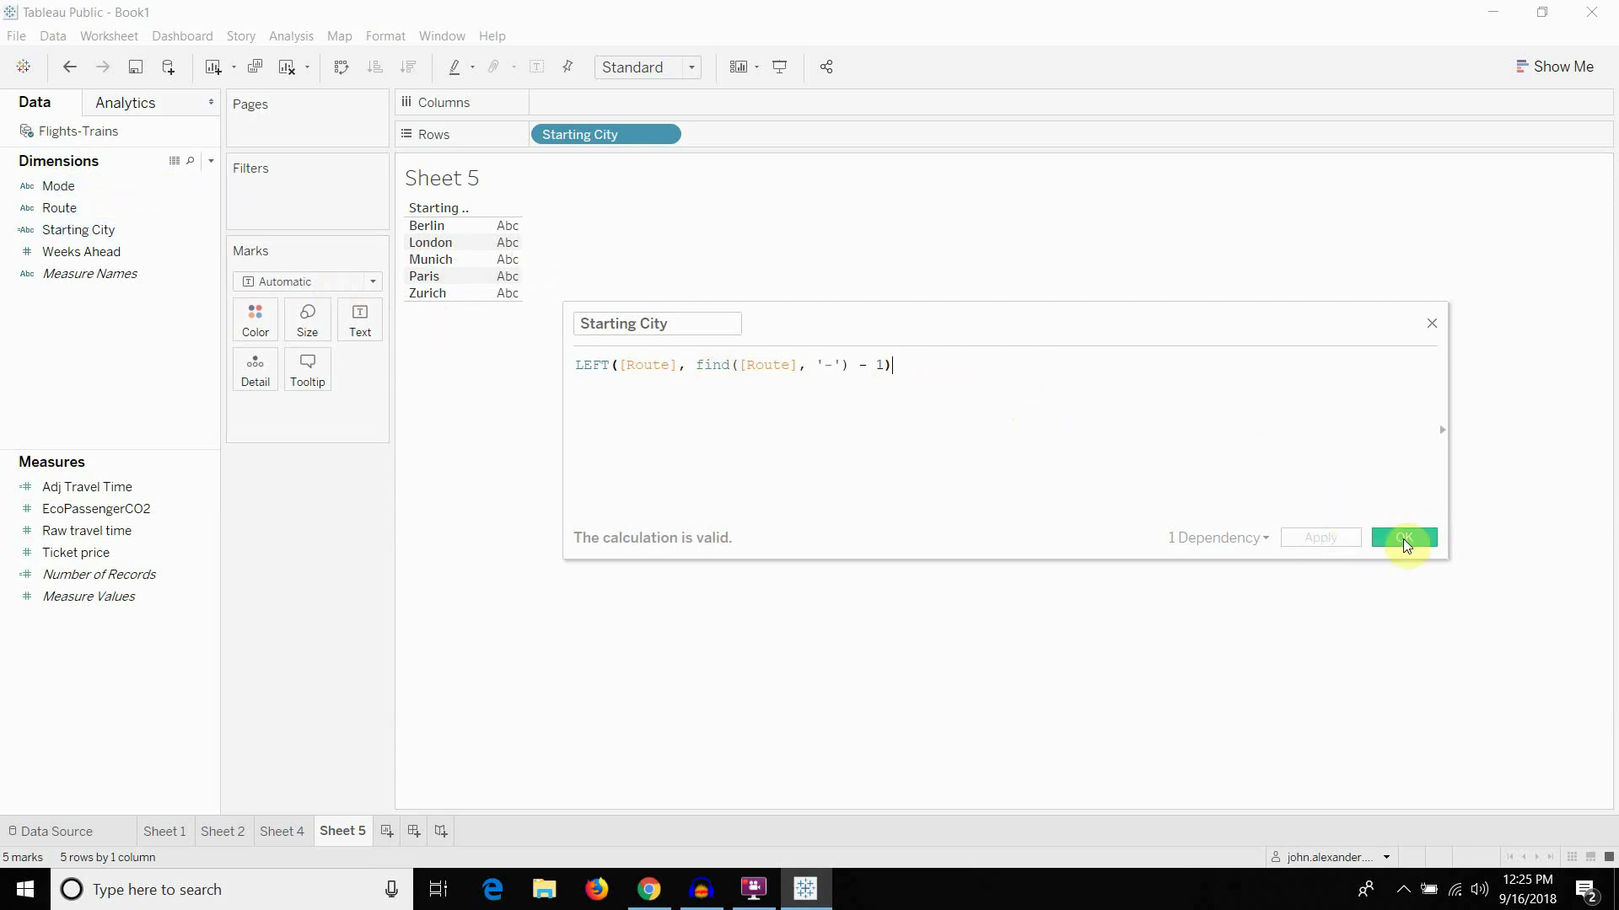
# Close the Starting City calculation and create a new calculated field named Destination City
pyautogui.click(1402, 539)
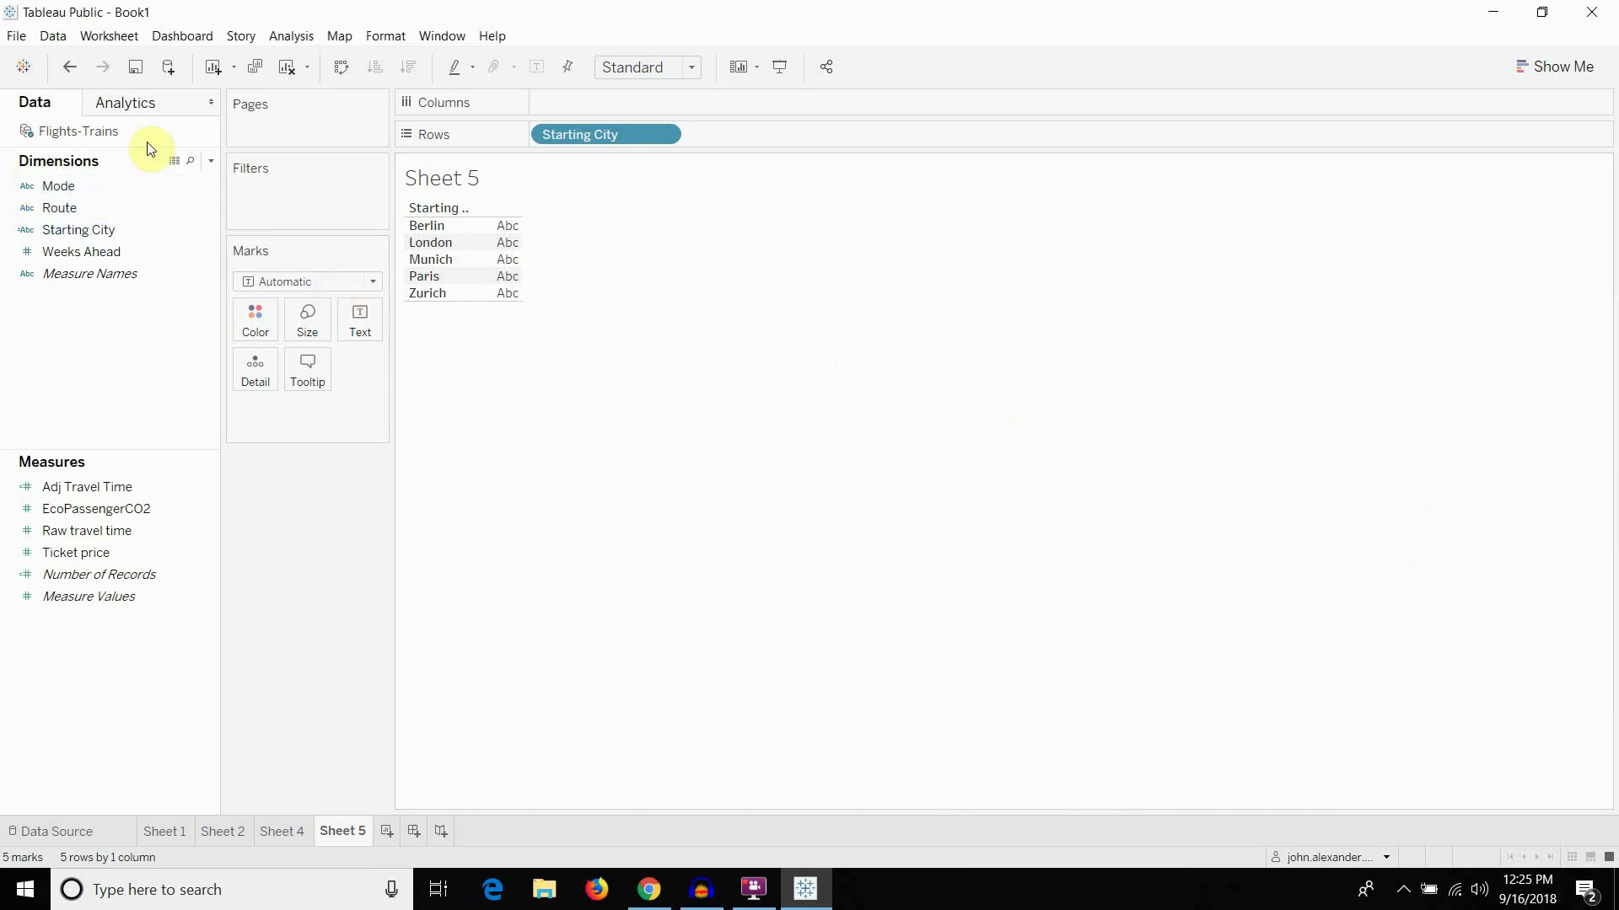
pyautogui.click(211, 160)
pyautogui.click(189, 181)
pyautogui.write('Encing')
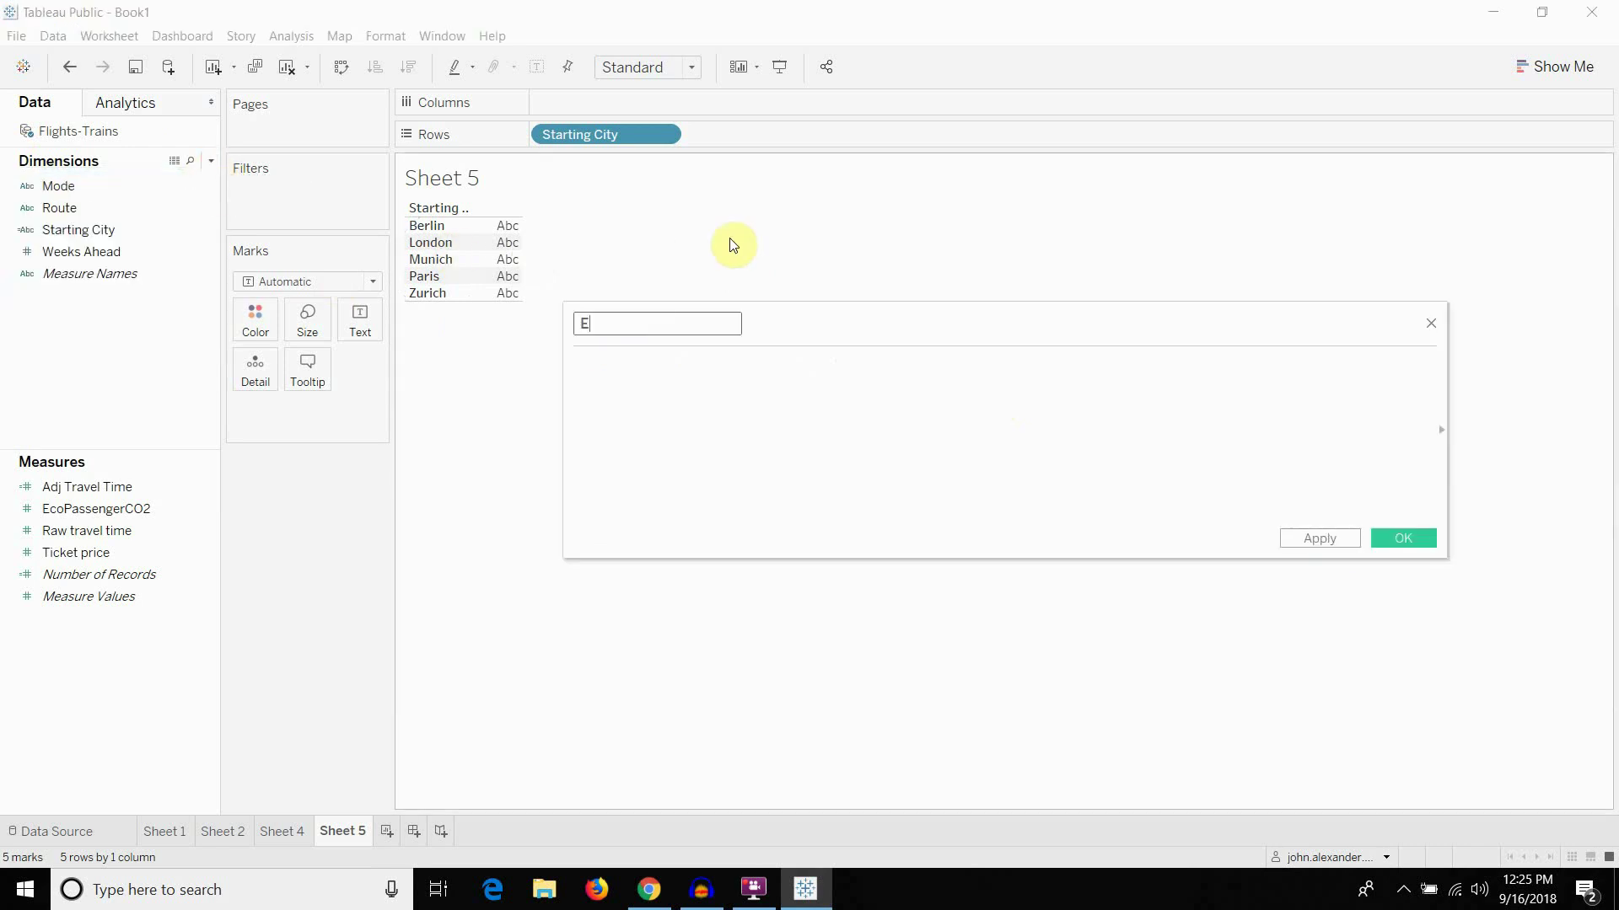
pyautogui.press('BackSpace')
pyautogui.press('BackSpace')
pyautogui.press('BackSpace')
pyautogui.press('BackSpace')
pyautogui.press('BackSpace')
pyautogui.press('BackSpace')
pyautogui.press('BackSpace')
pyautogui.write('Destination City')
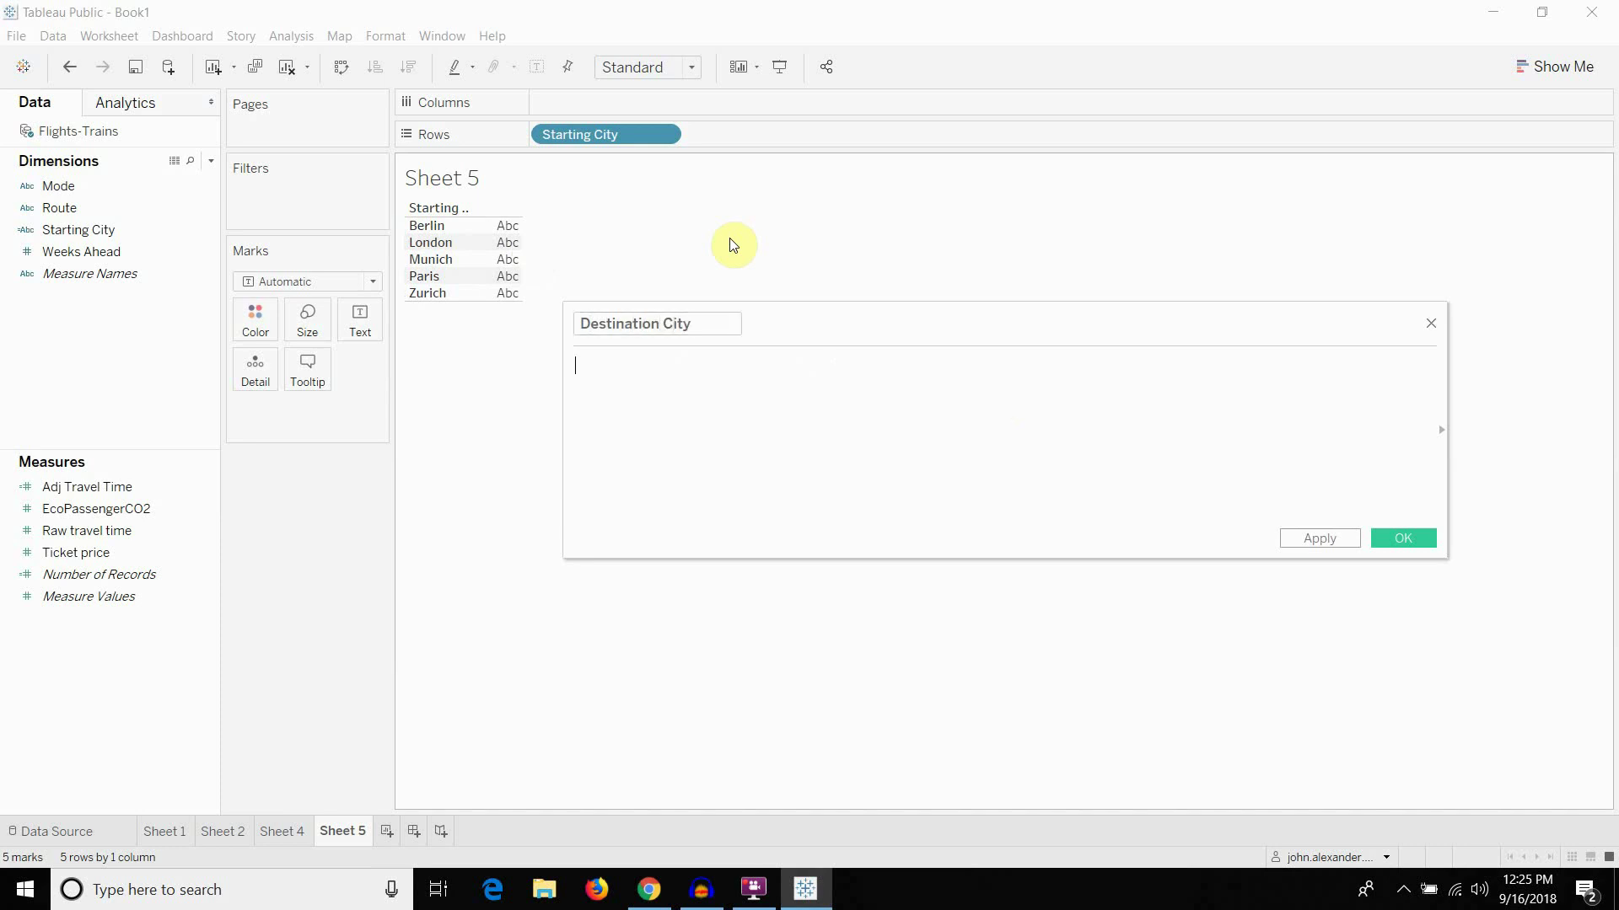
pyautogui.click(757, 251)
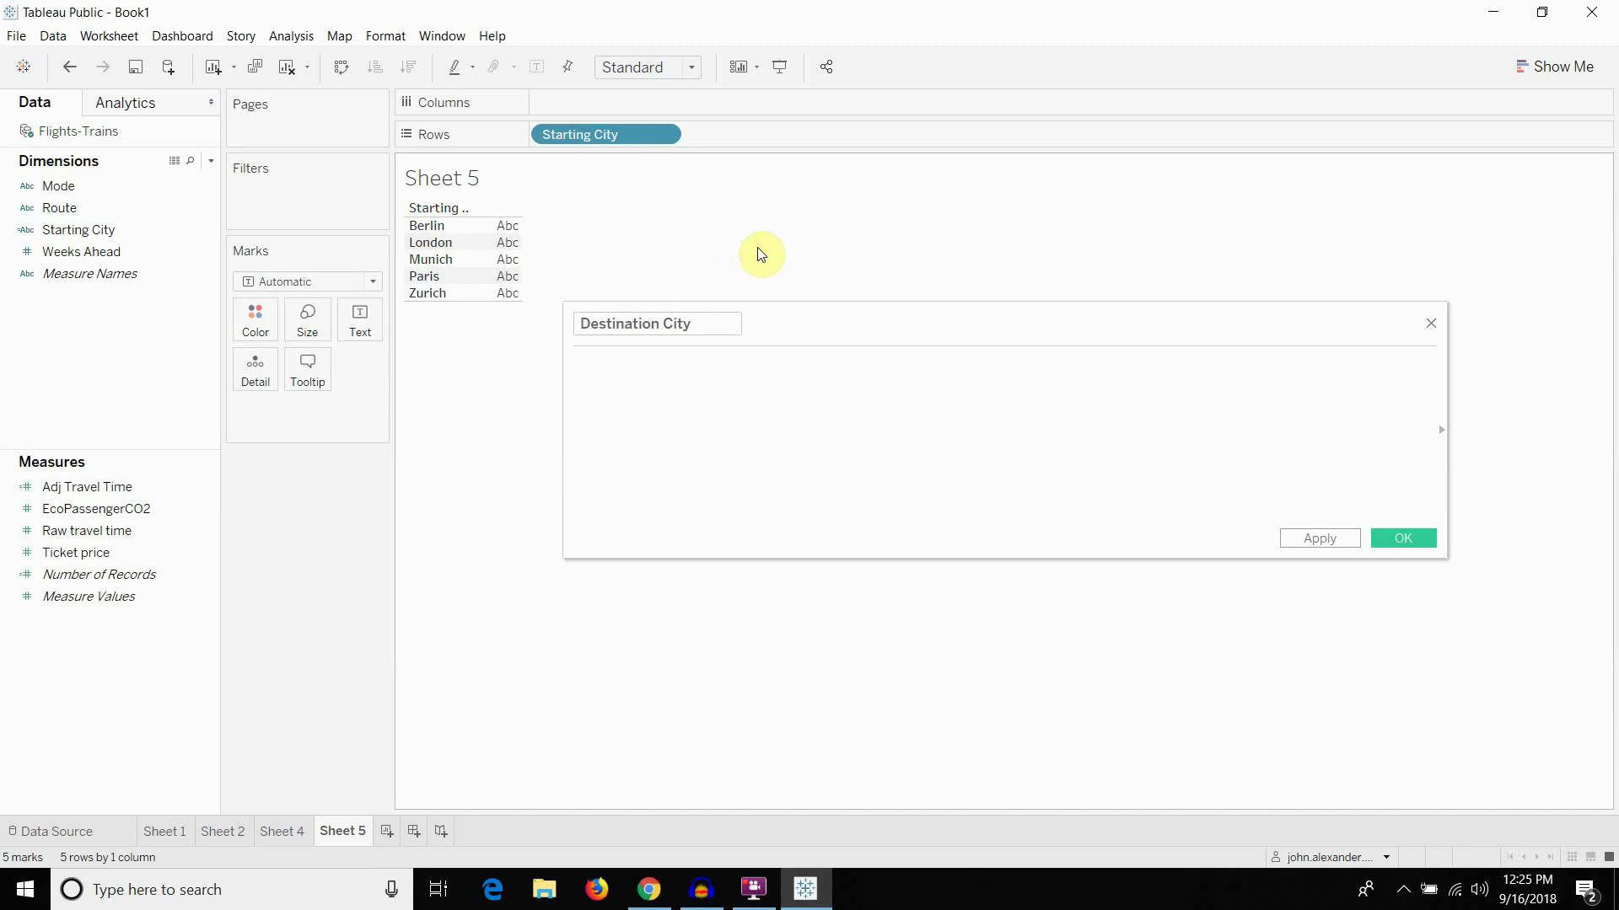
# Begin the Destination City formula with the RIGHT function, using the Route field as its string argument
pyautogui.click(753, 375)
pyautogui.write('RIG')
pyautogui.press('Return')
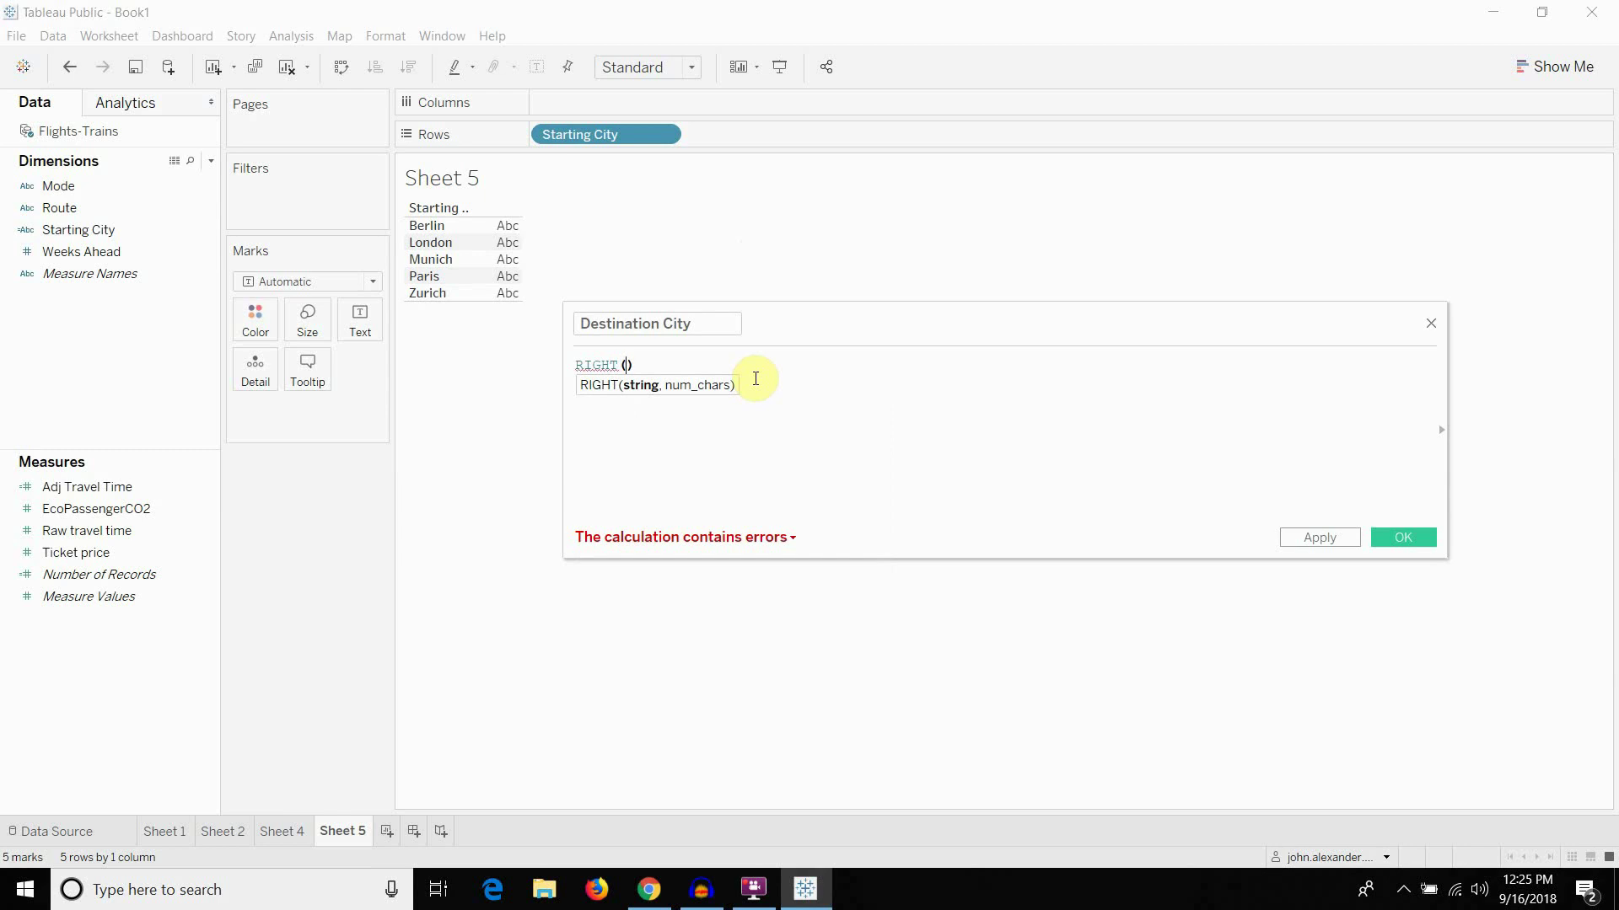
pyautogui.write('rou')
pyautogui.press('Down')
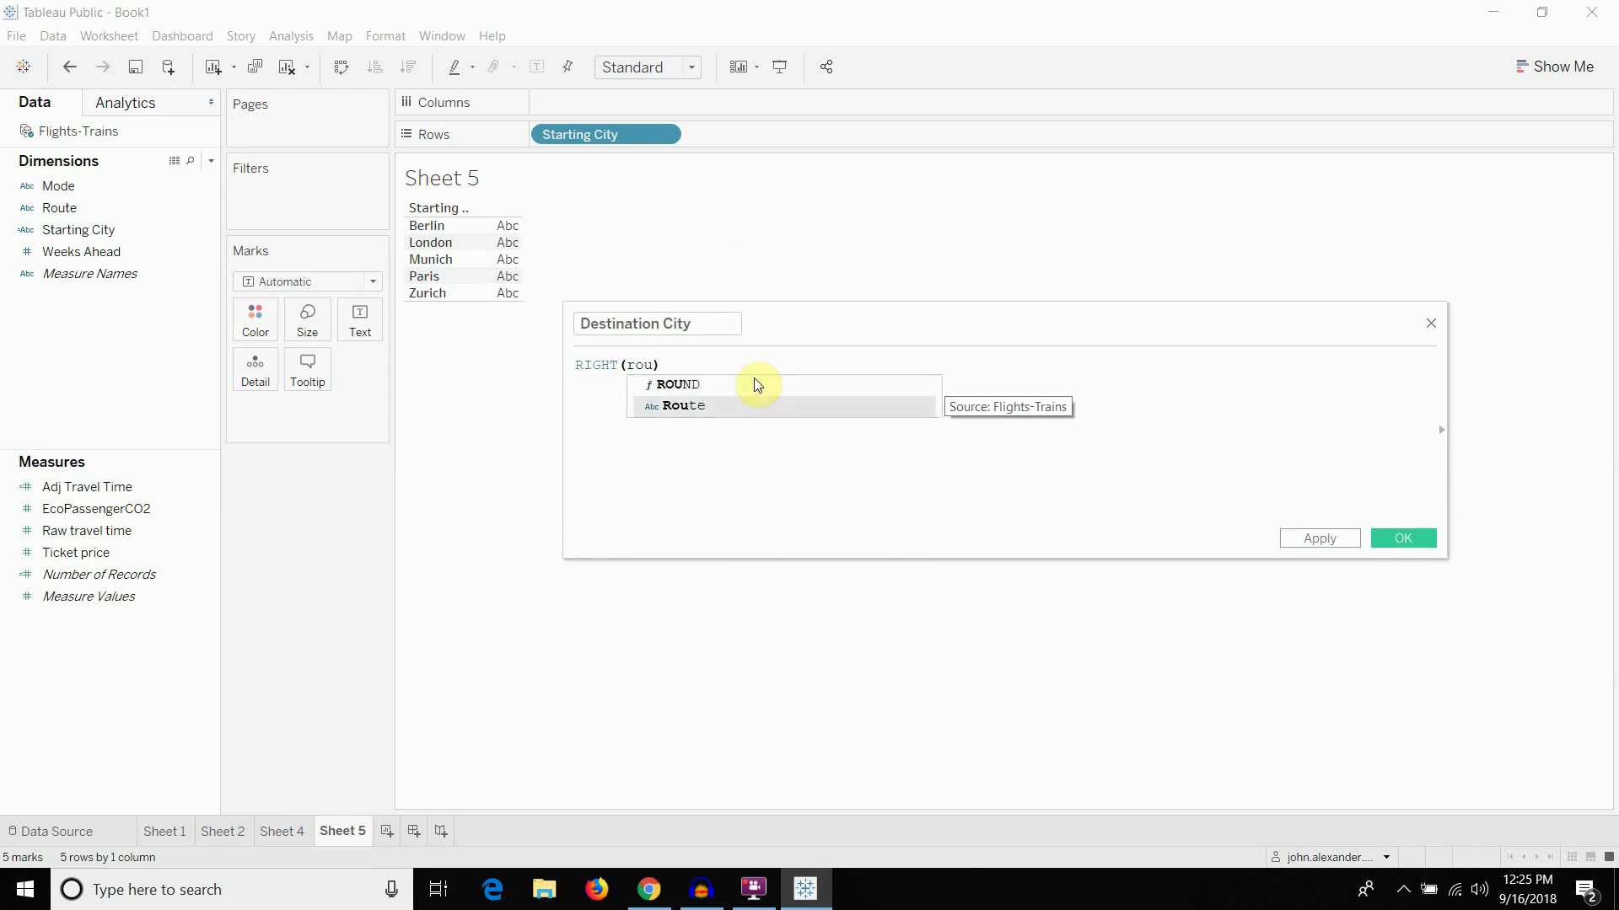
pyautogui.press('Return')
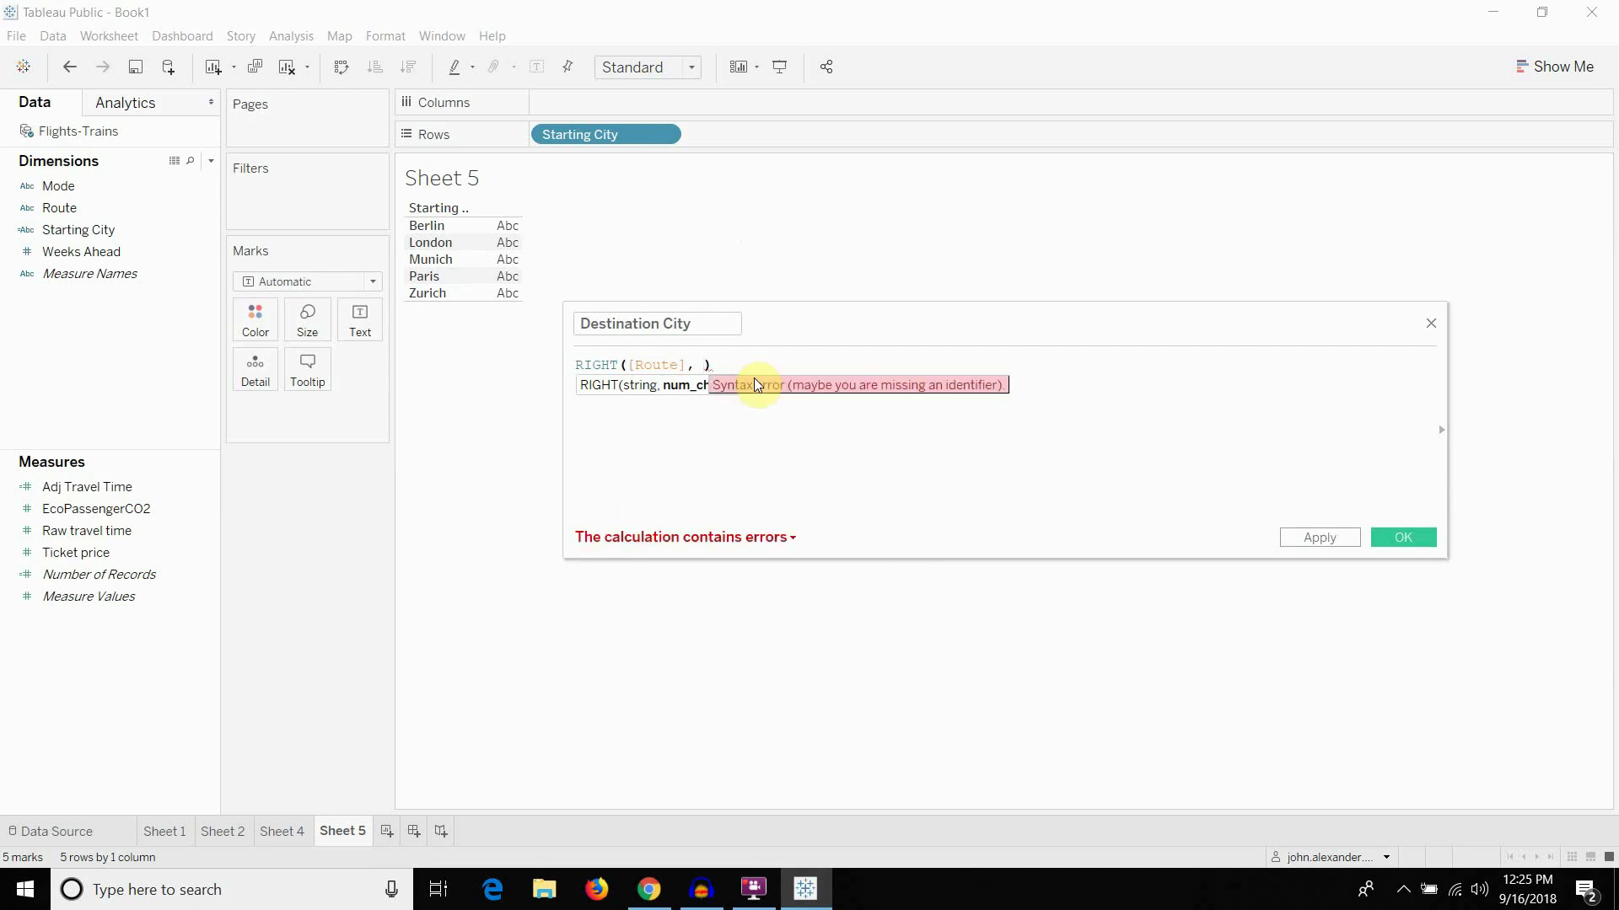
# Add LEN([Route]) as the character count of the RIGHT function
pyautogui.write('len')
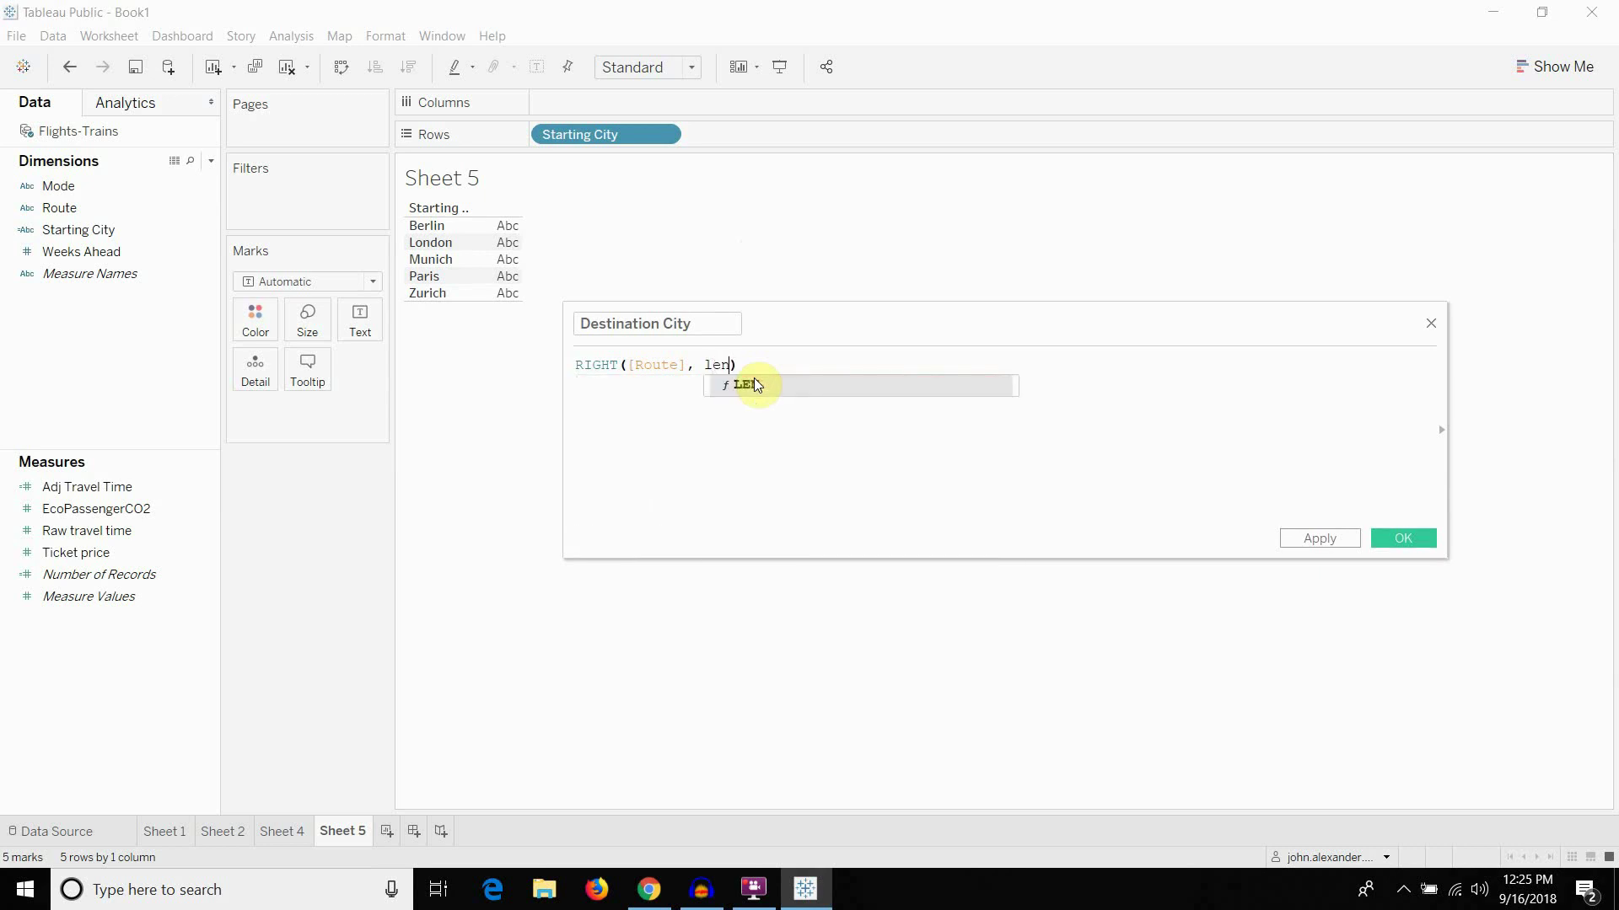
pyautogui.press('Return')
pyautogui.write('rou')
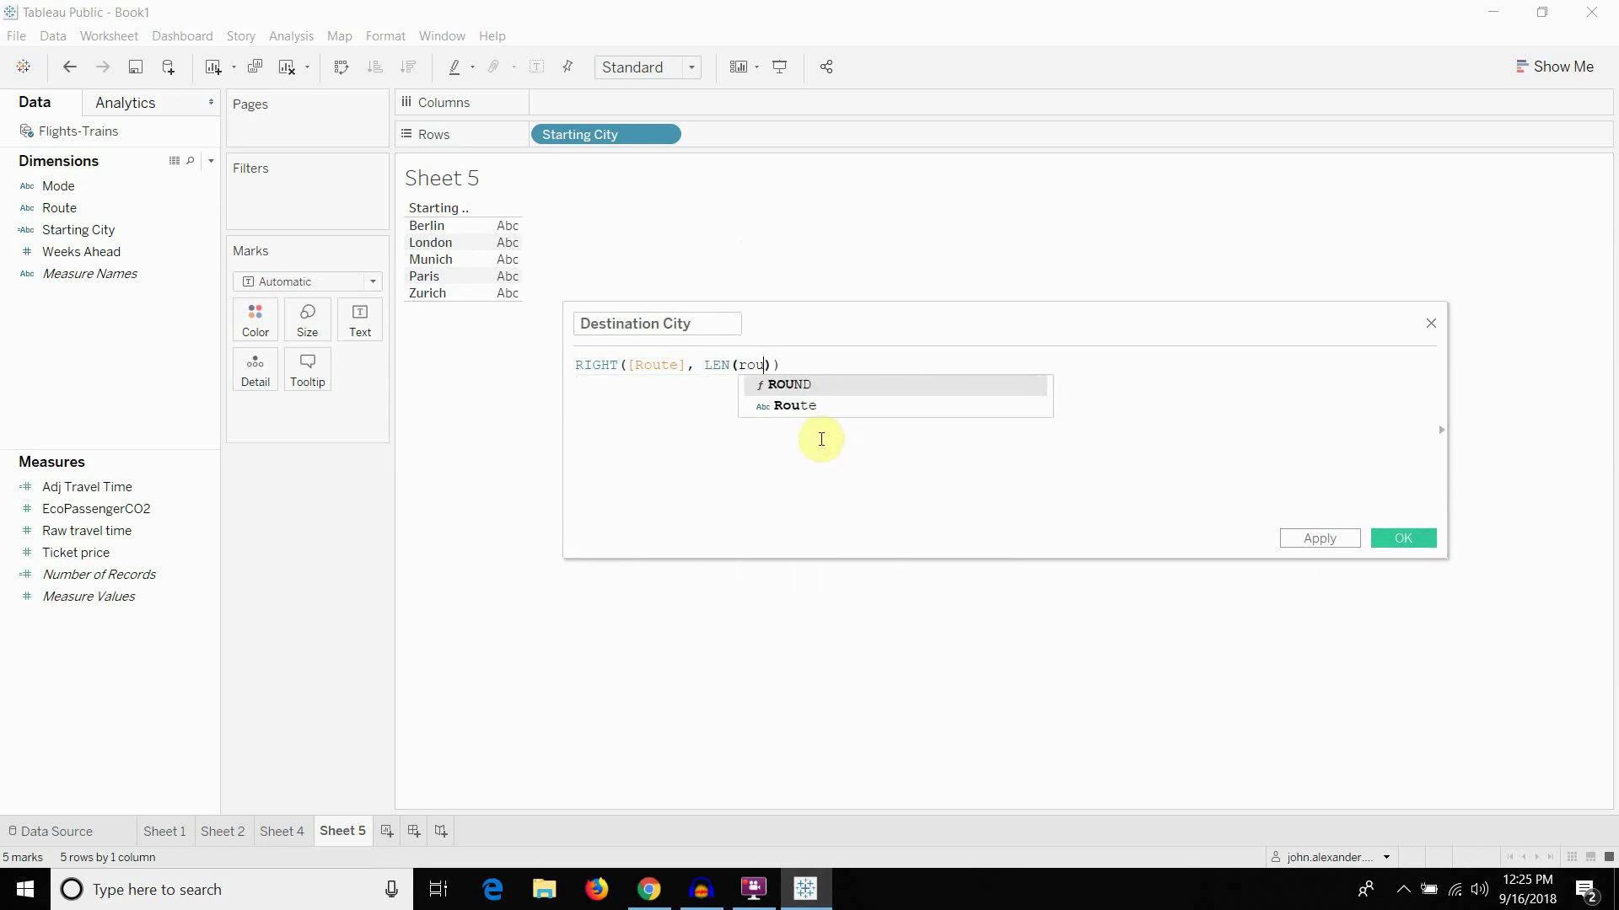
pyautogui.press('Down')
pyautogui.press('Return')
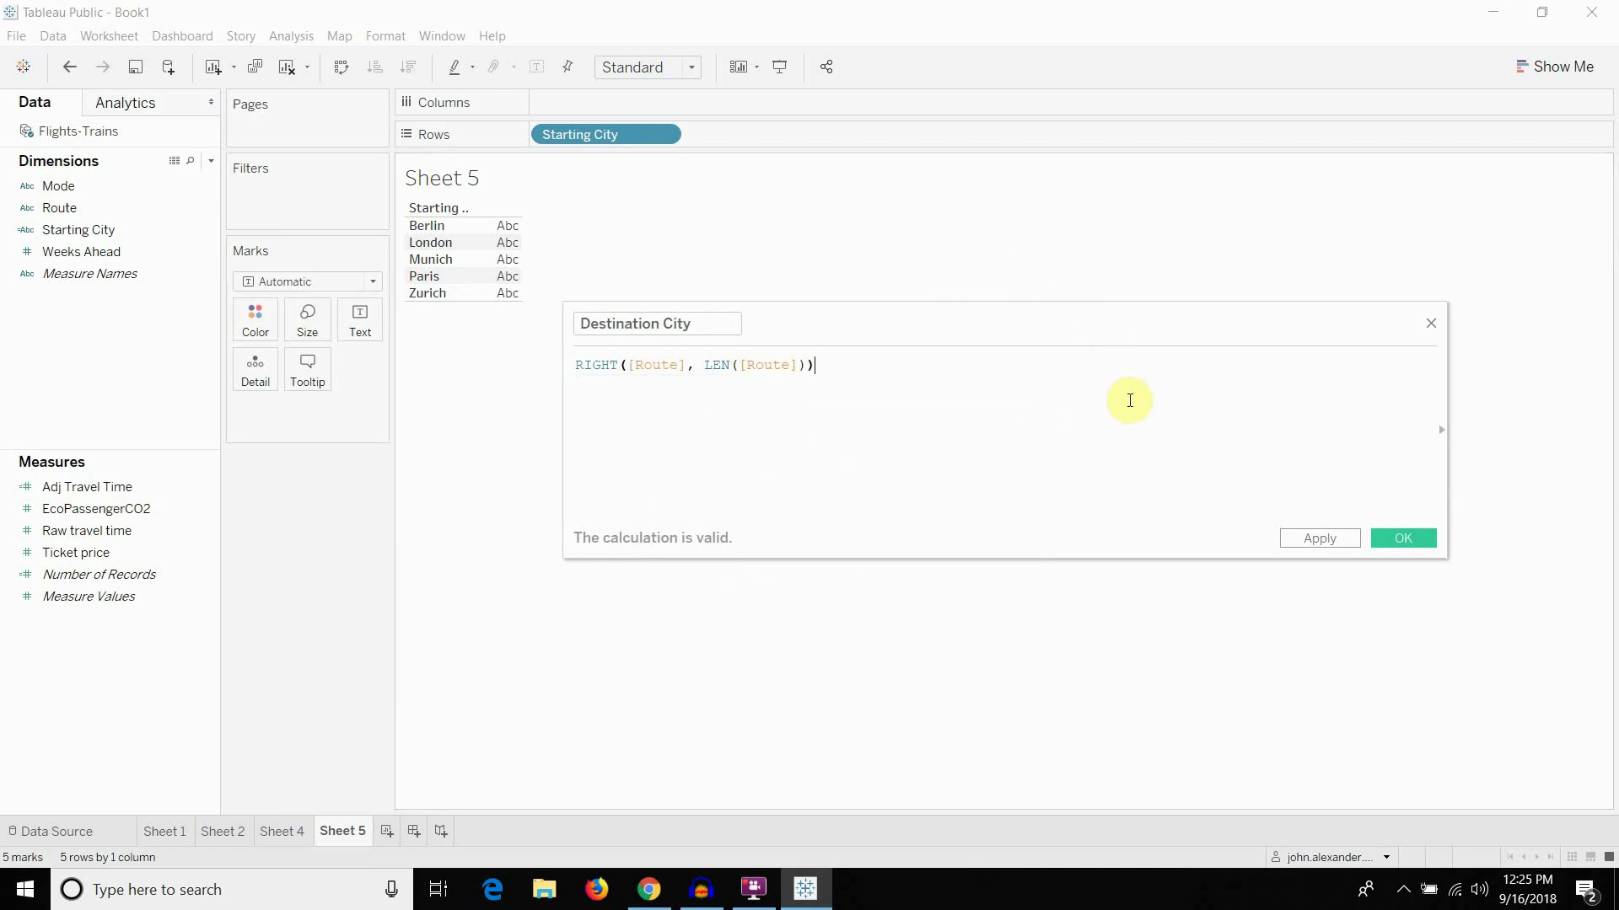
# Subtract FIND([Route], '-') from the length so the formula reads RIGHT([Route], LEN([Route]) - FIND([Route], '-'))
pyautogui.click(806, 366)
pyautogui.write('- ')
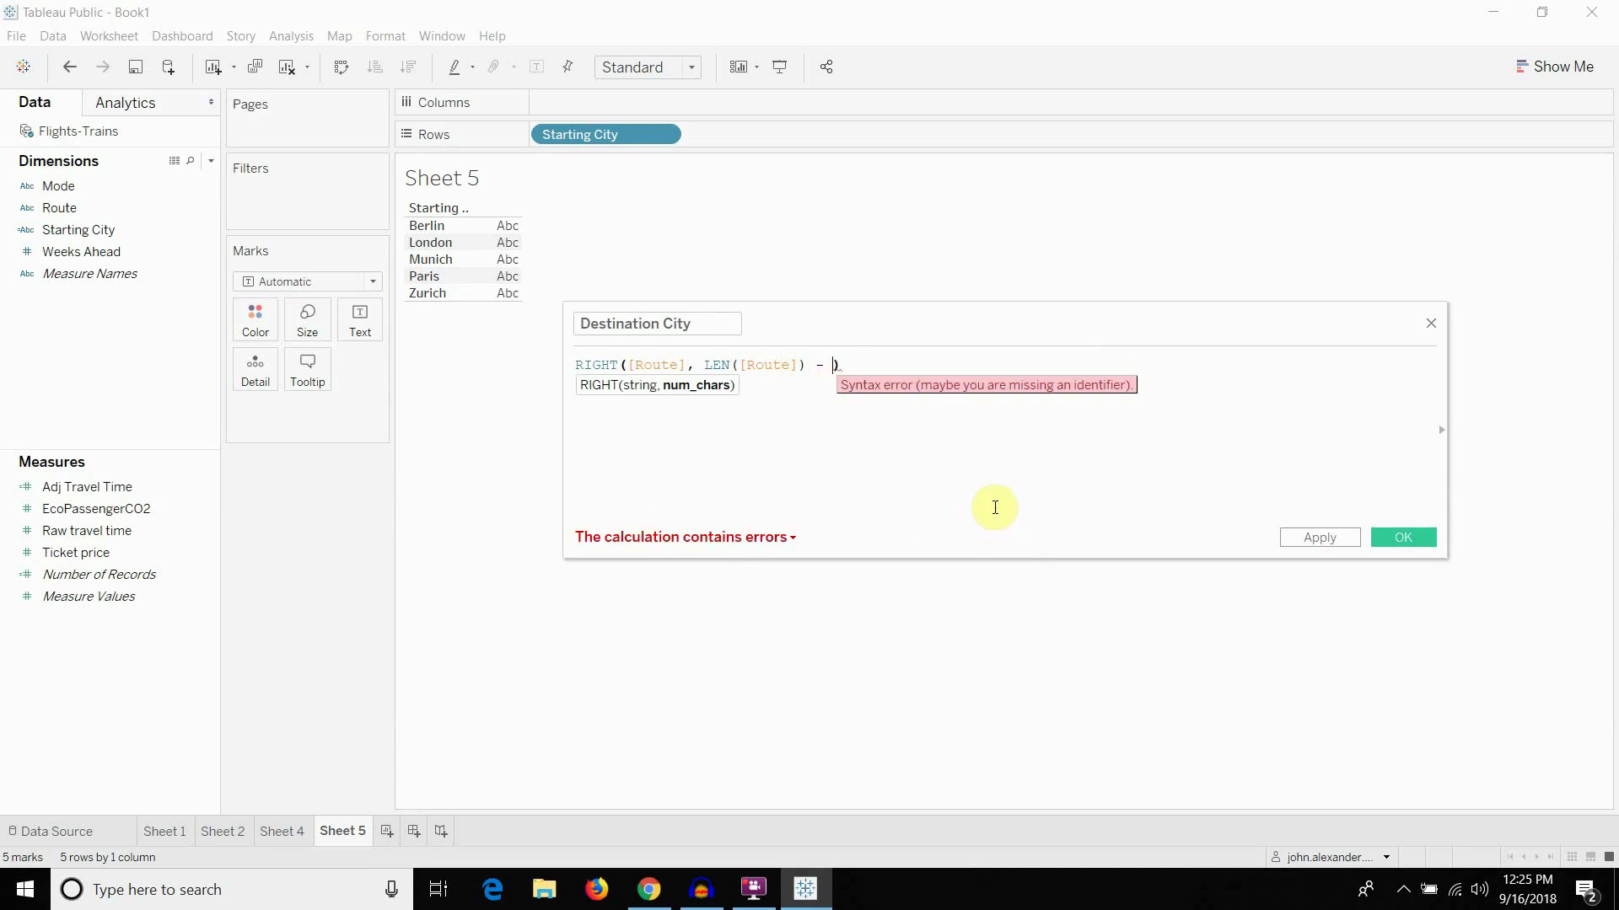
pyautogui.write('find')
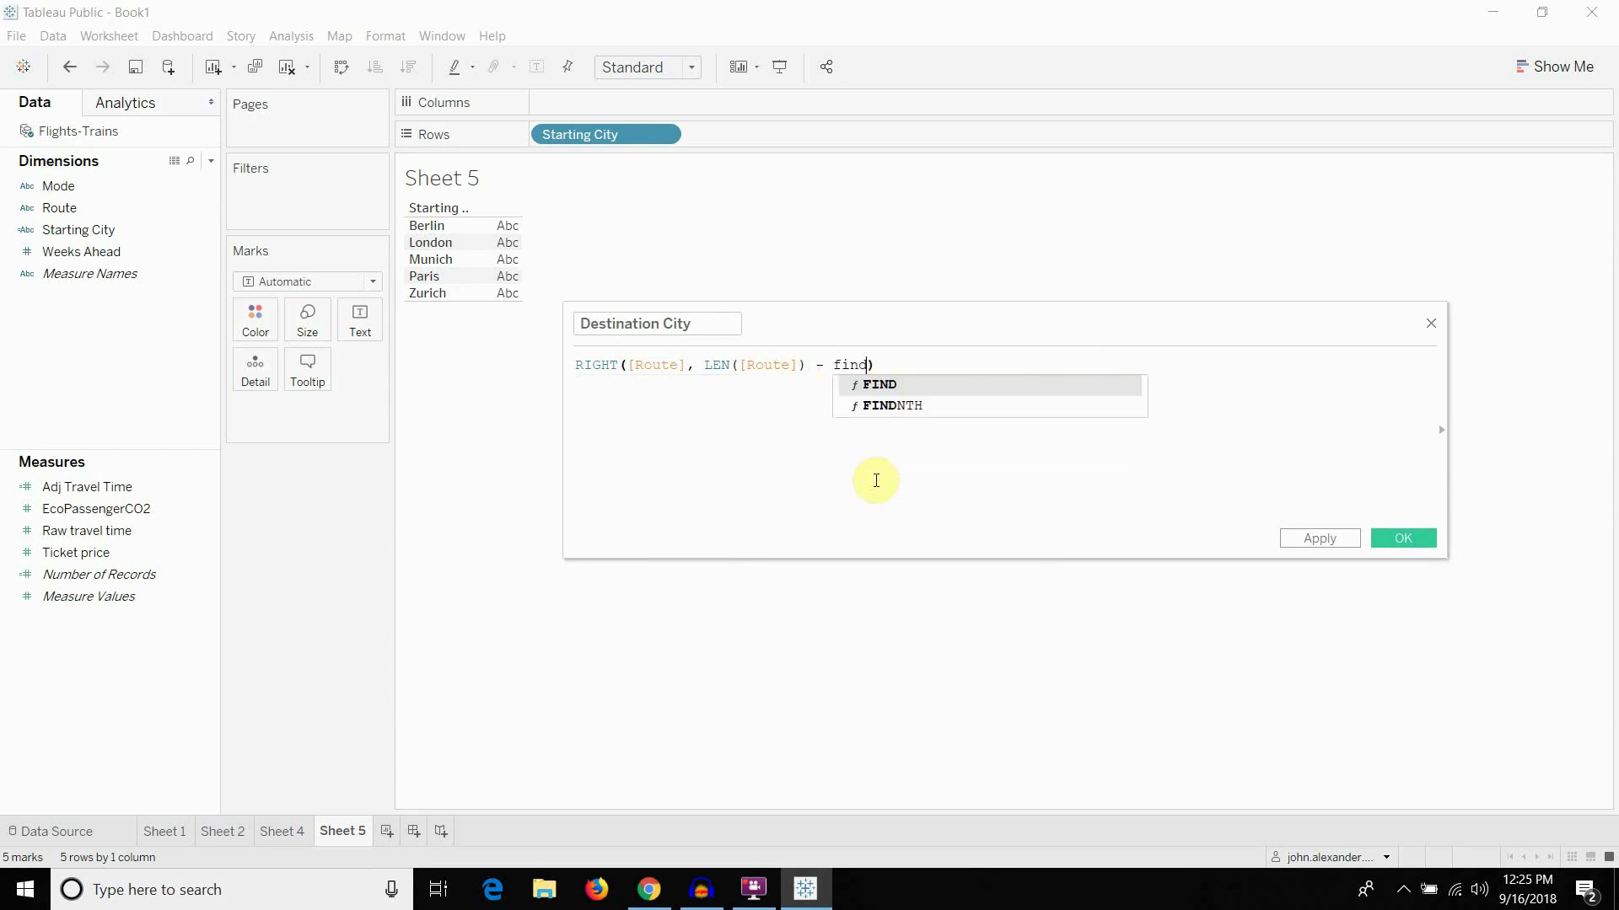
pyautogui.press('Return')
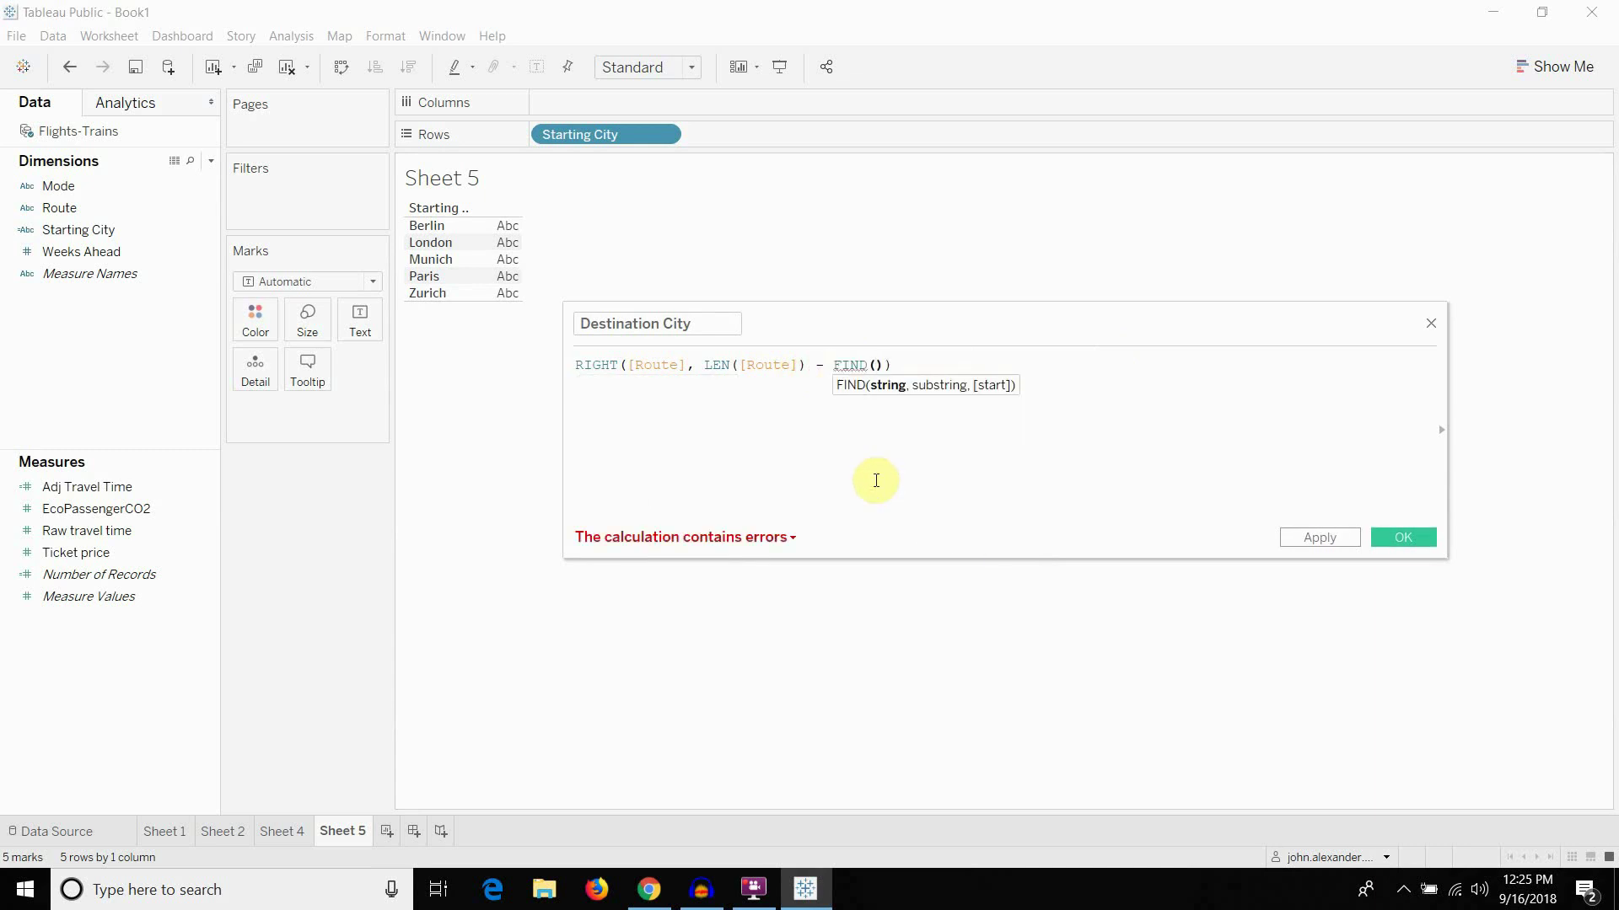
pyautogui.write('ro')
pyautogui.press('Down')
pyautogui.press('Return')
pyautogui.write(', ')
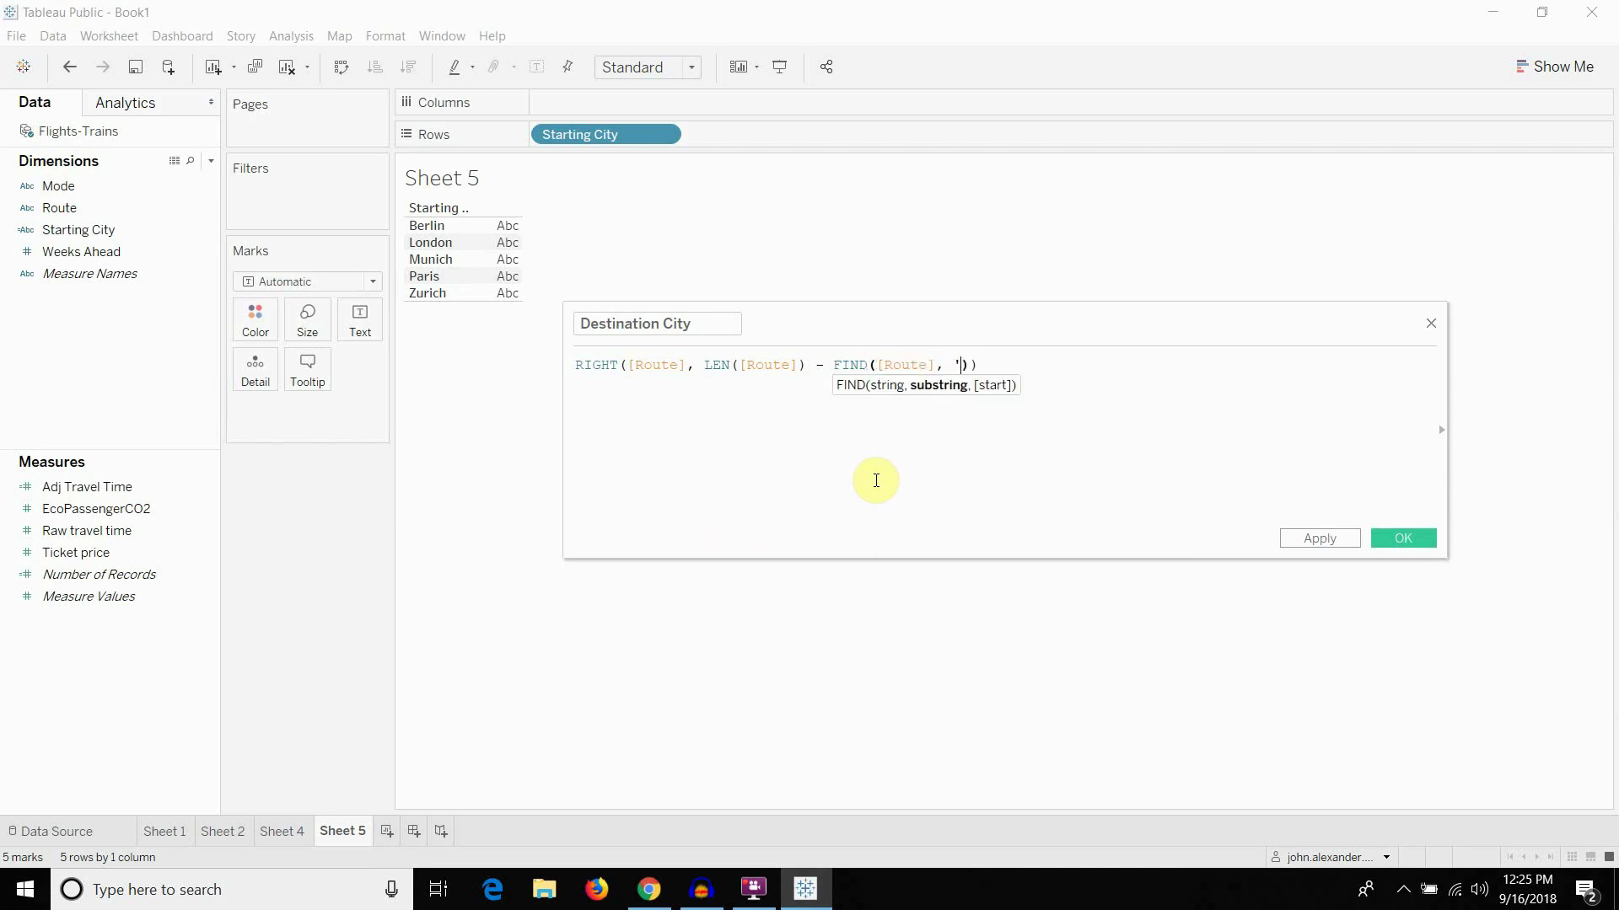
pyautogui.write("'-'")
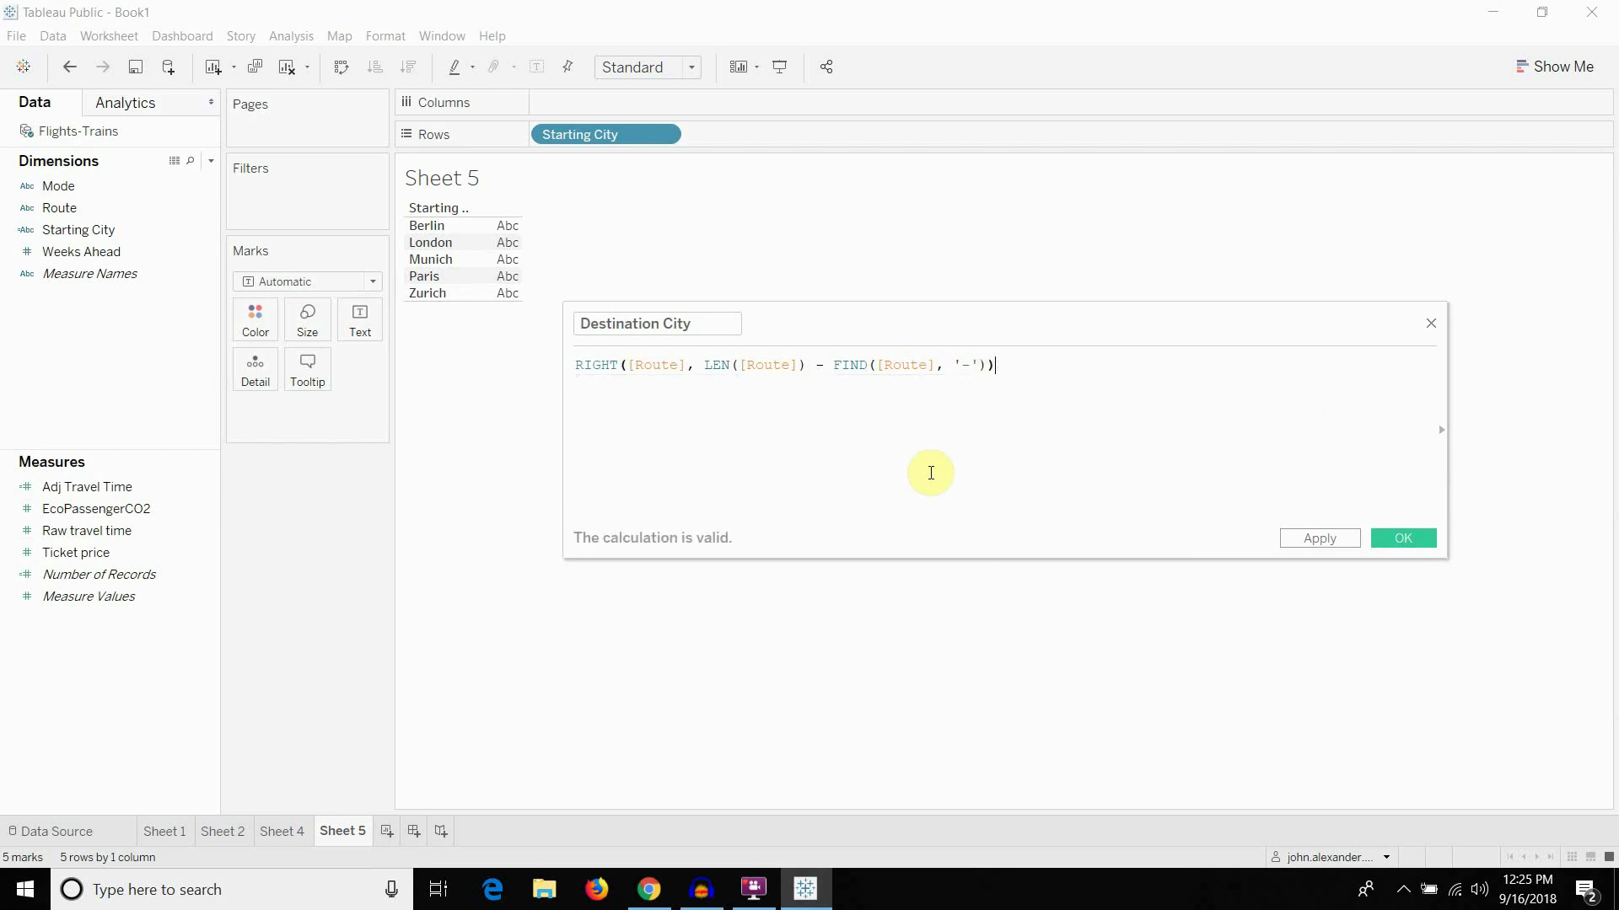
# Apply the Destination City calculation, place the field after Starting City on the rows, and close the calculation editor
pyautogui.click(1302, 536)
pyautogui.moveTo(88, 185); pyautogui.dragTo(735, 139)
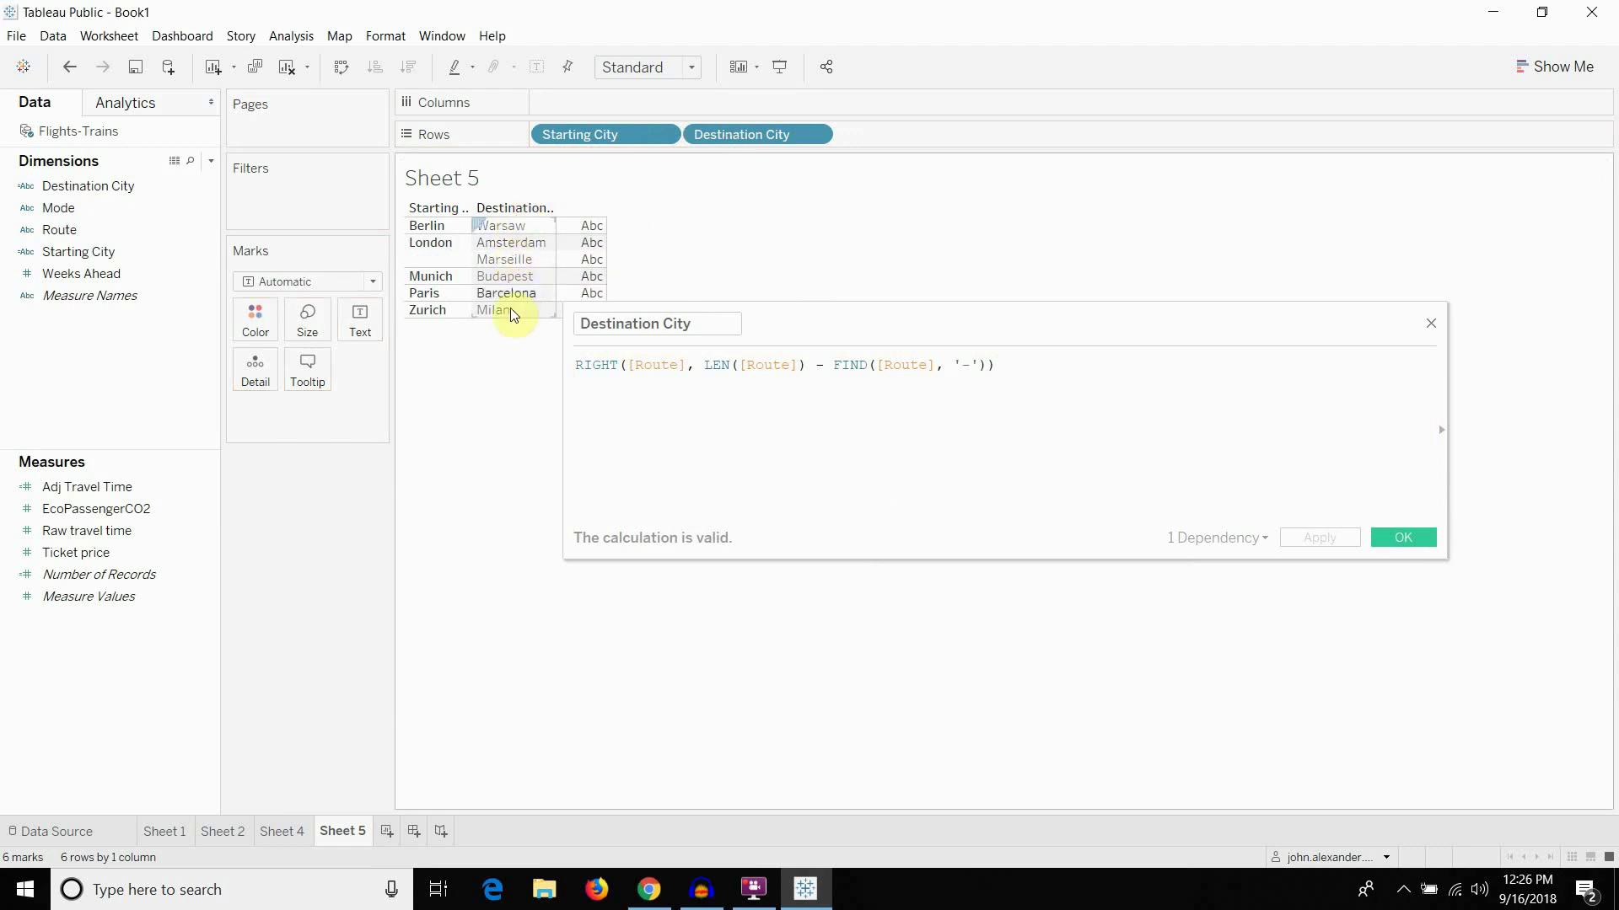
pyautogui.click(830, 367)
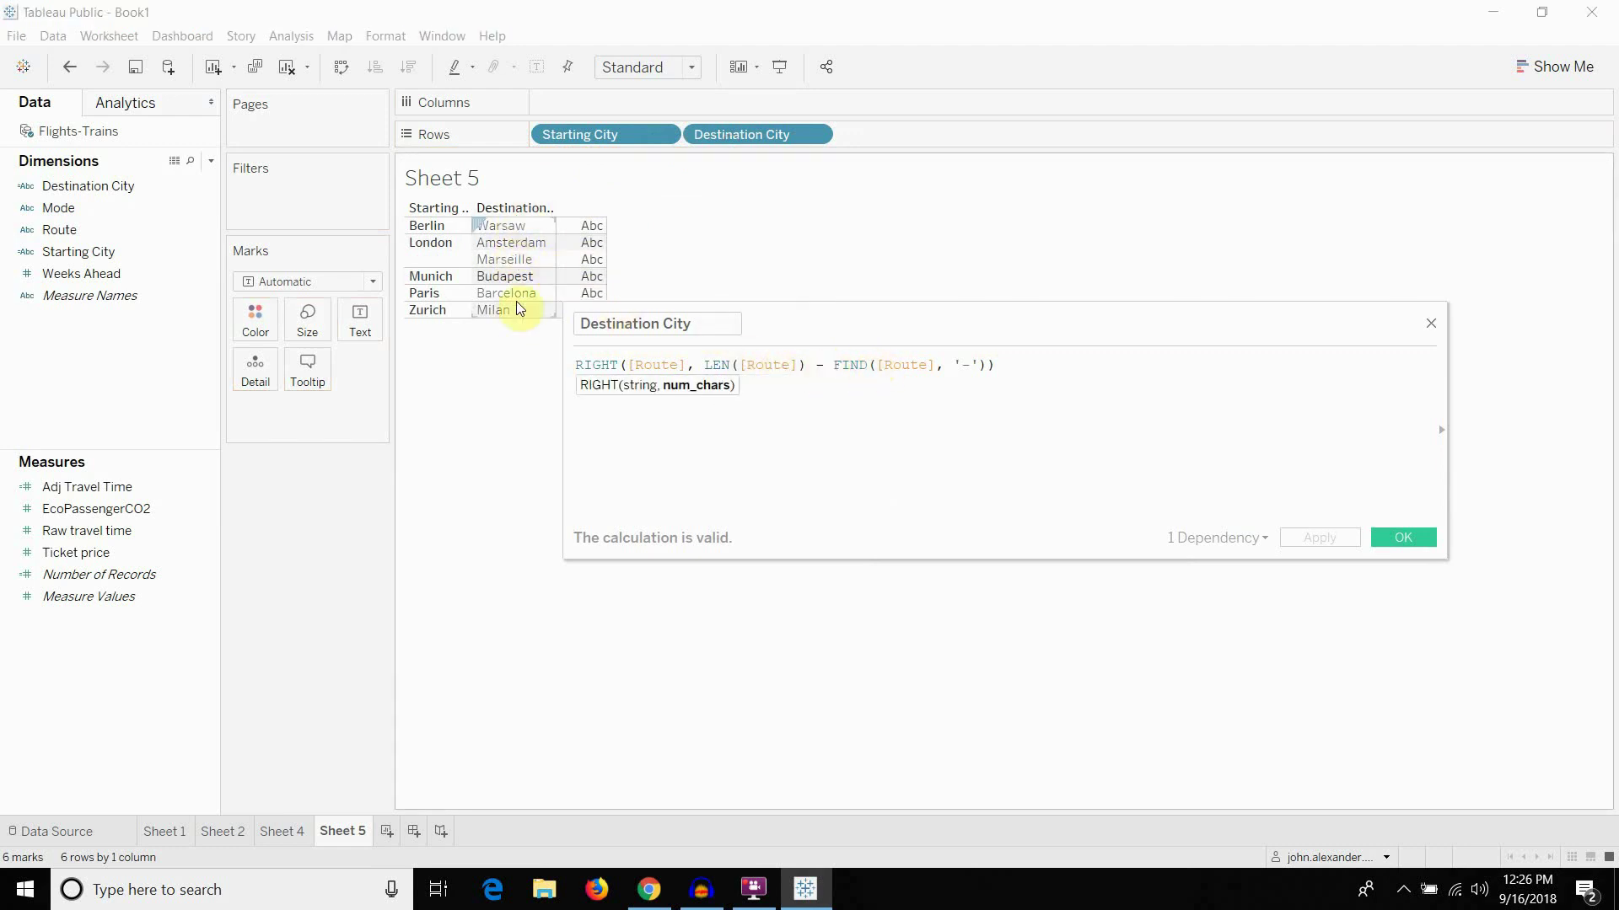
pyautogui.click(1067, 358)
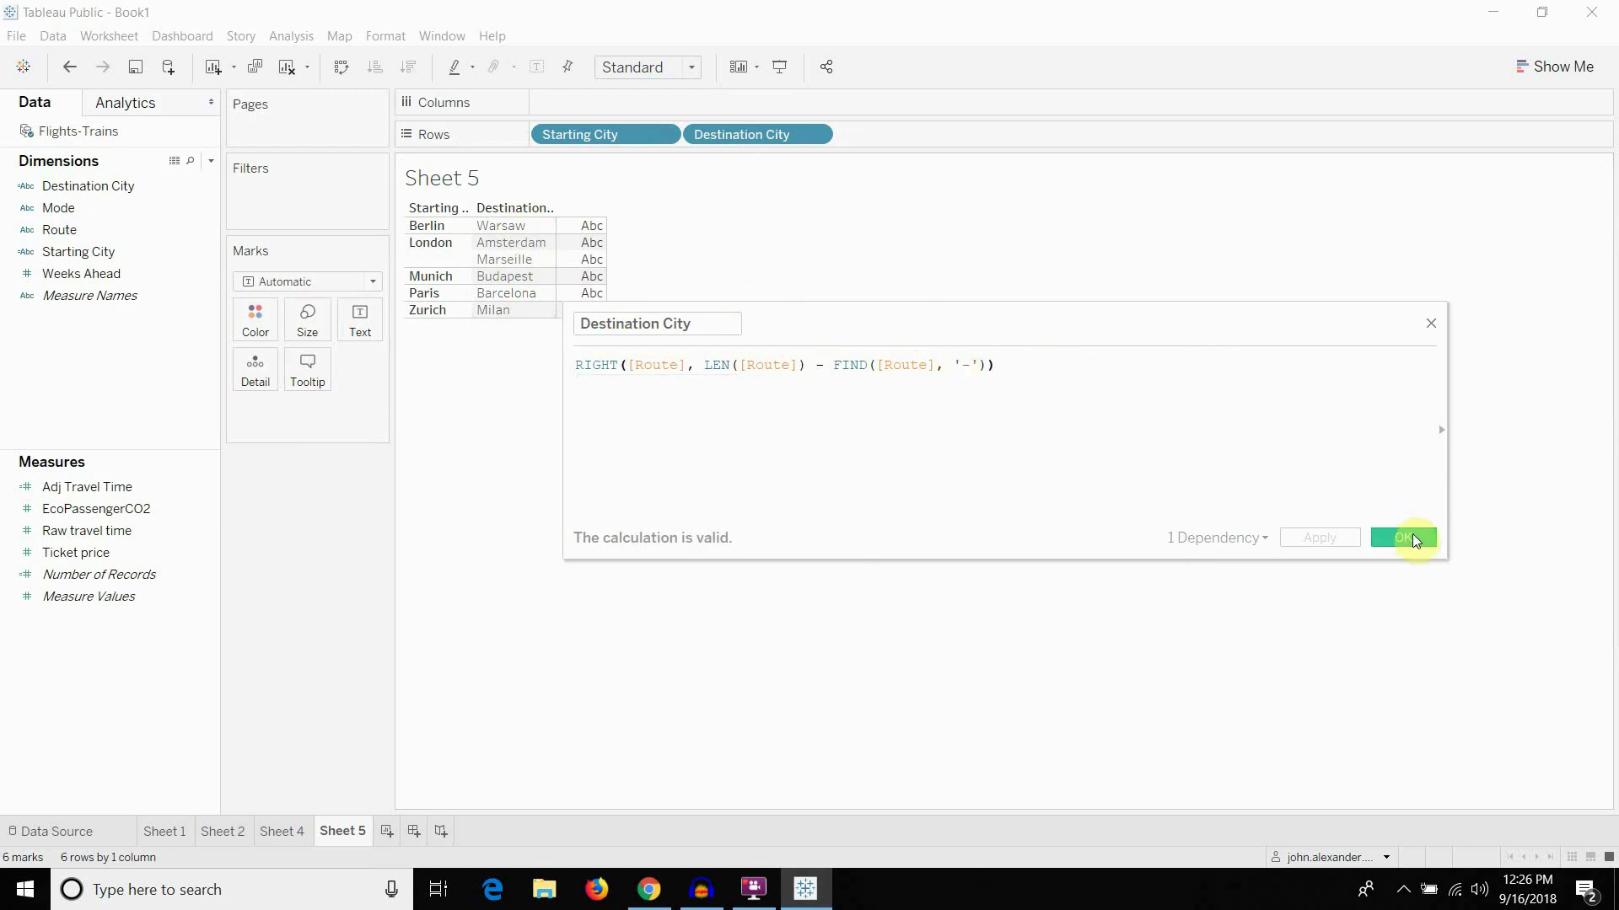
pyautogui.click(1403, 537)
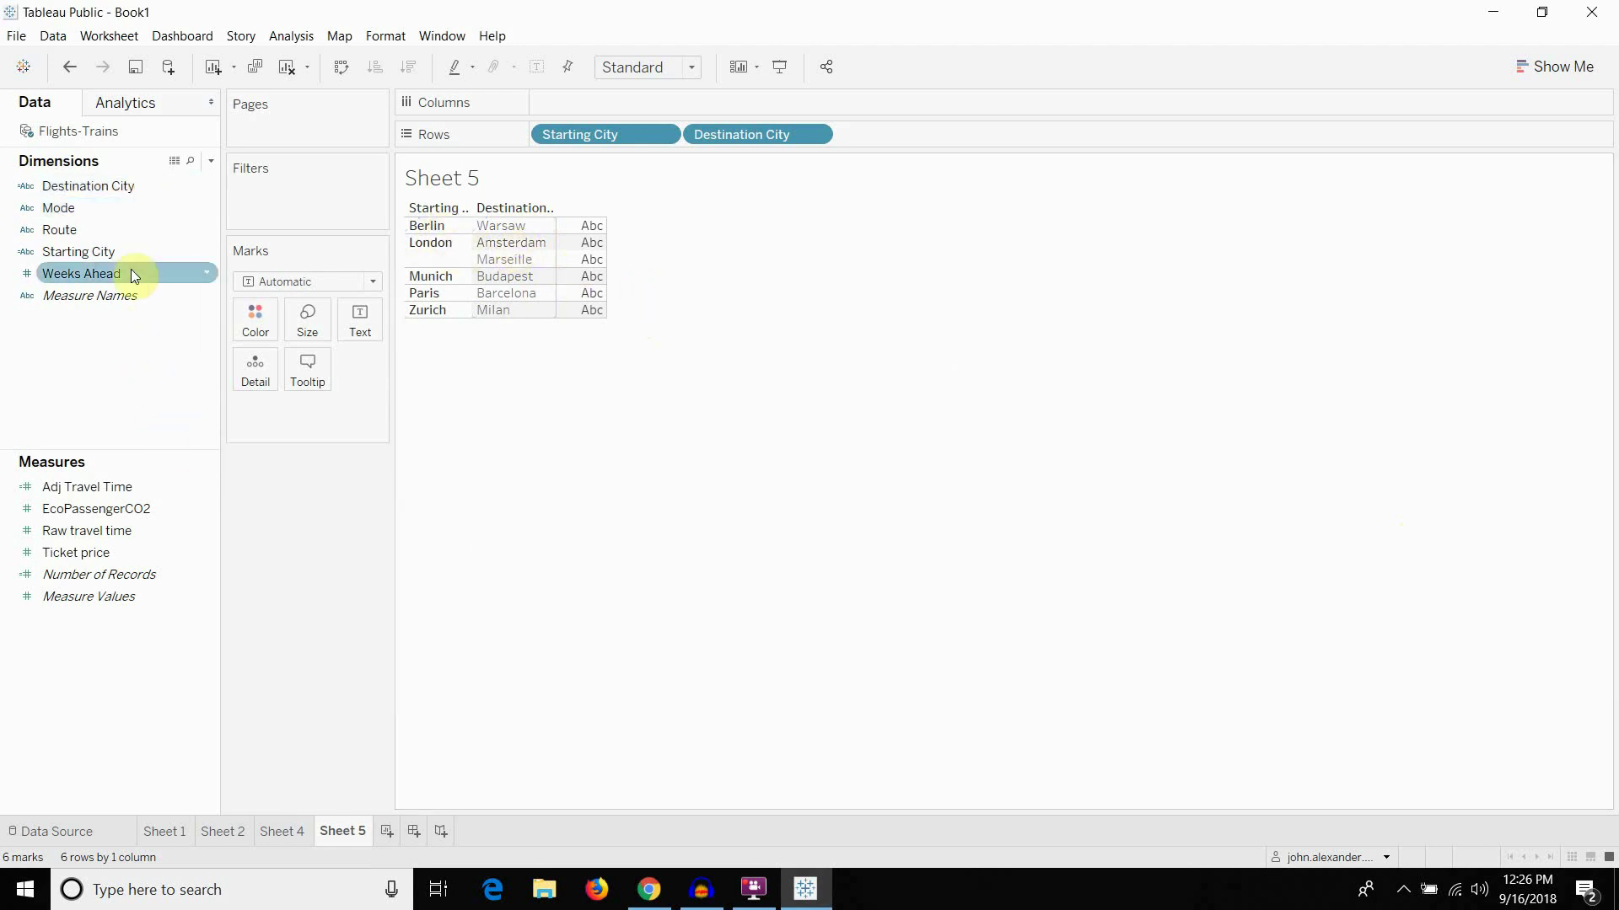
# Assign the City geographic role to both Destination City and Starting City
pyautogui.rightClick(201, 184)
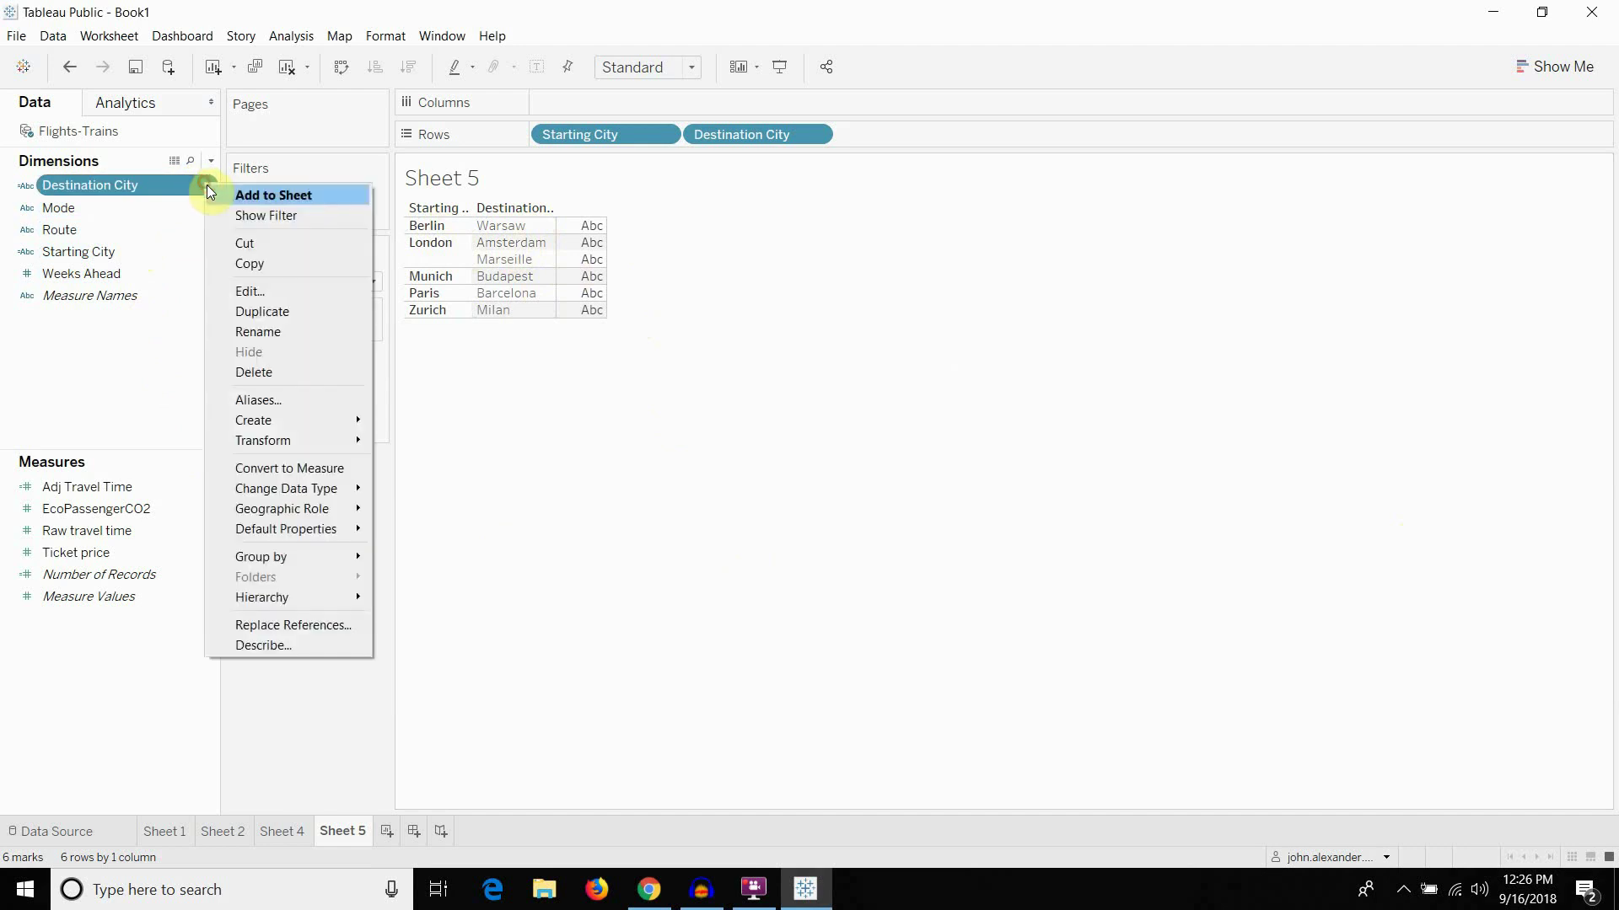
pyautogui.moveTo(319, 505)
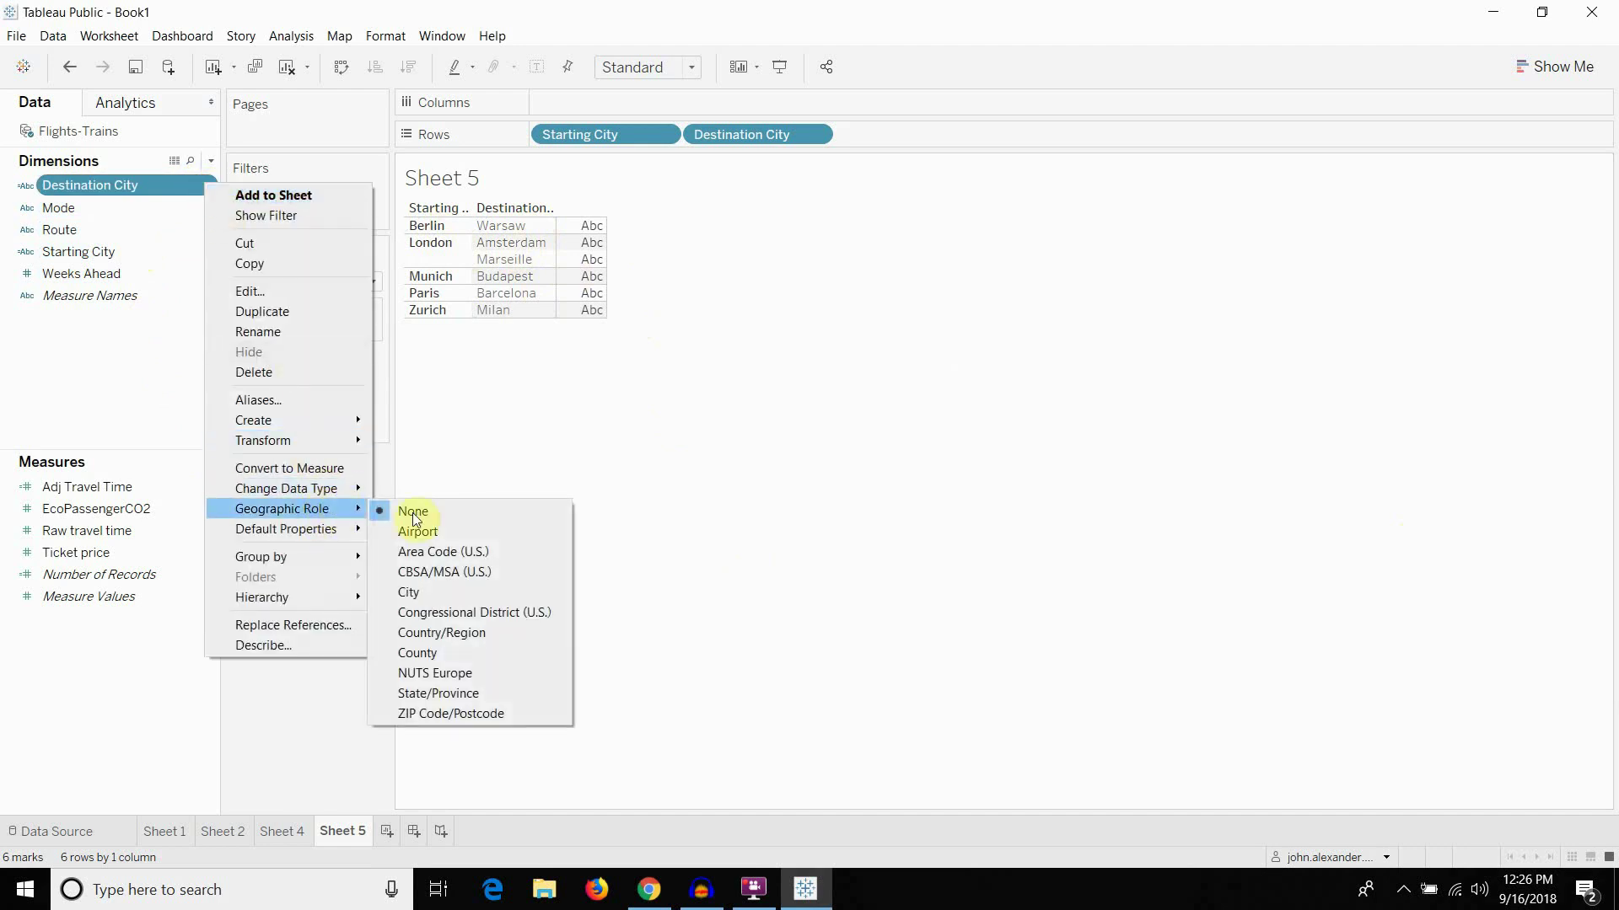
pyautogui.click(492, 591)
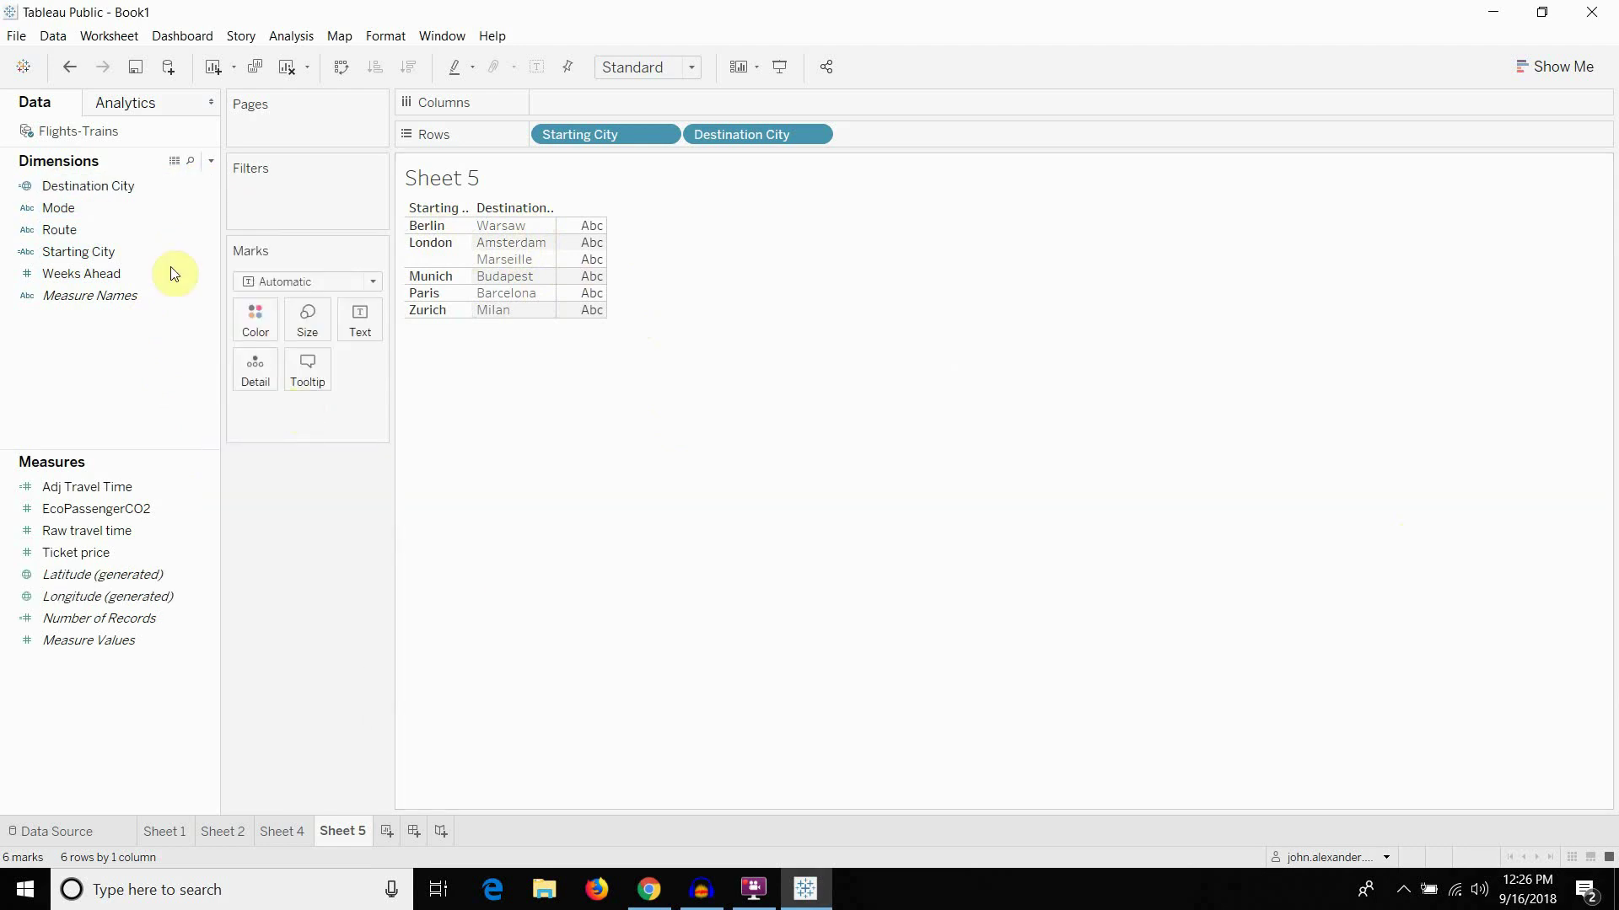
pyautogui.rightClick(213, 256)
pyautogui.moveTo(367, 582)
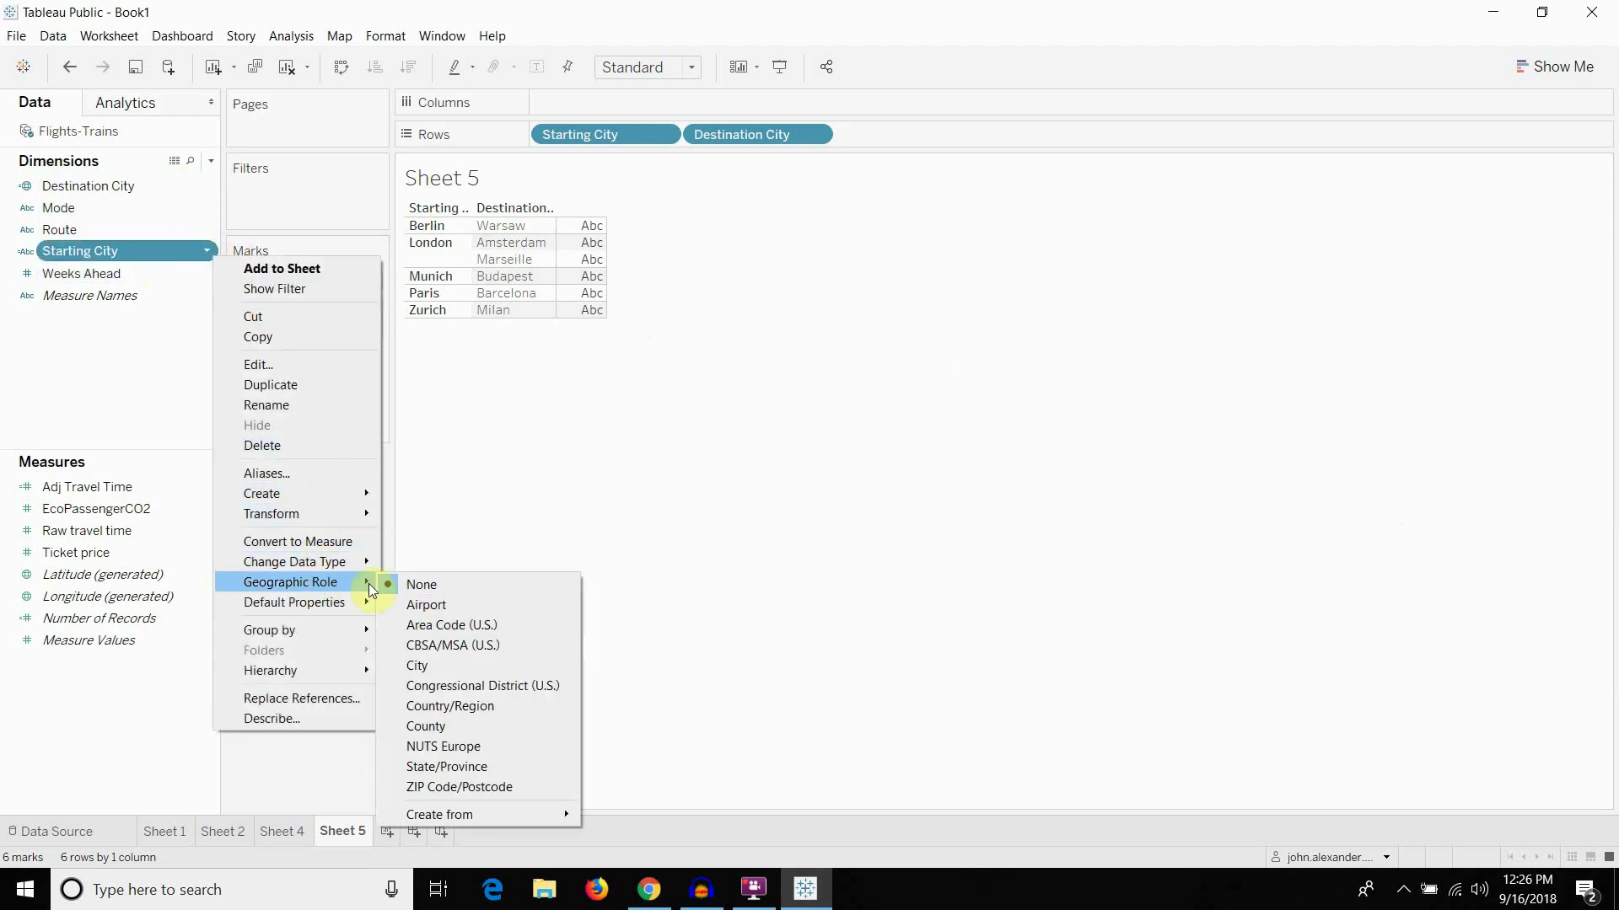
pyautogui.click(476, 662)
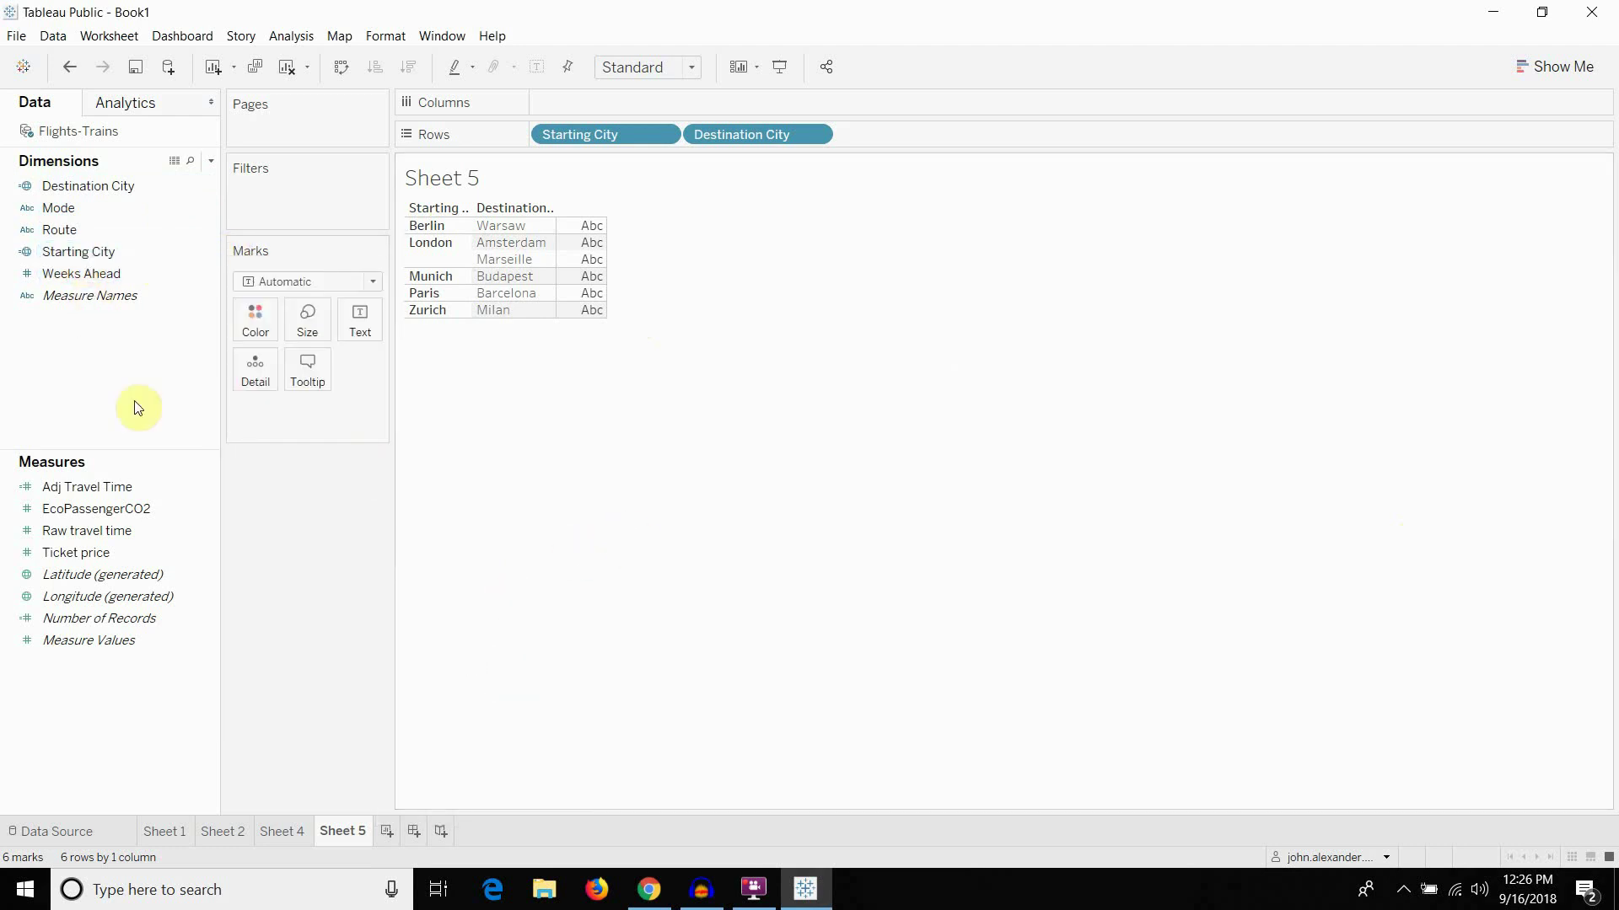
# Create a new worksheet and plot Starting City on a map as a detail
pyautogui.click(387, 831)
pyautogui.click(73, 186)
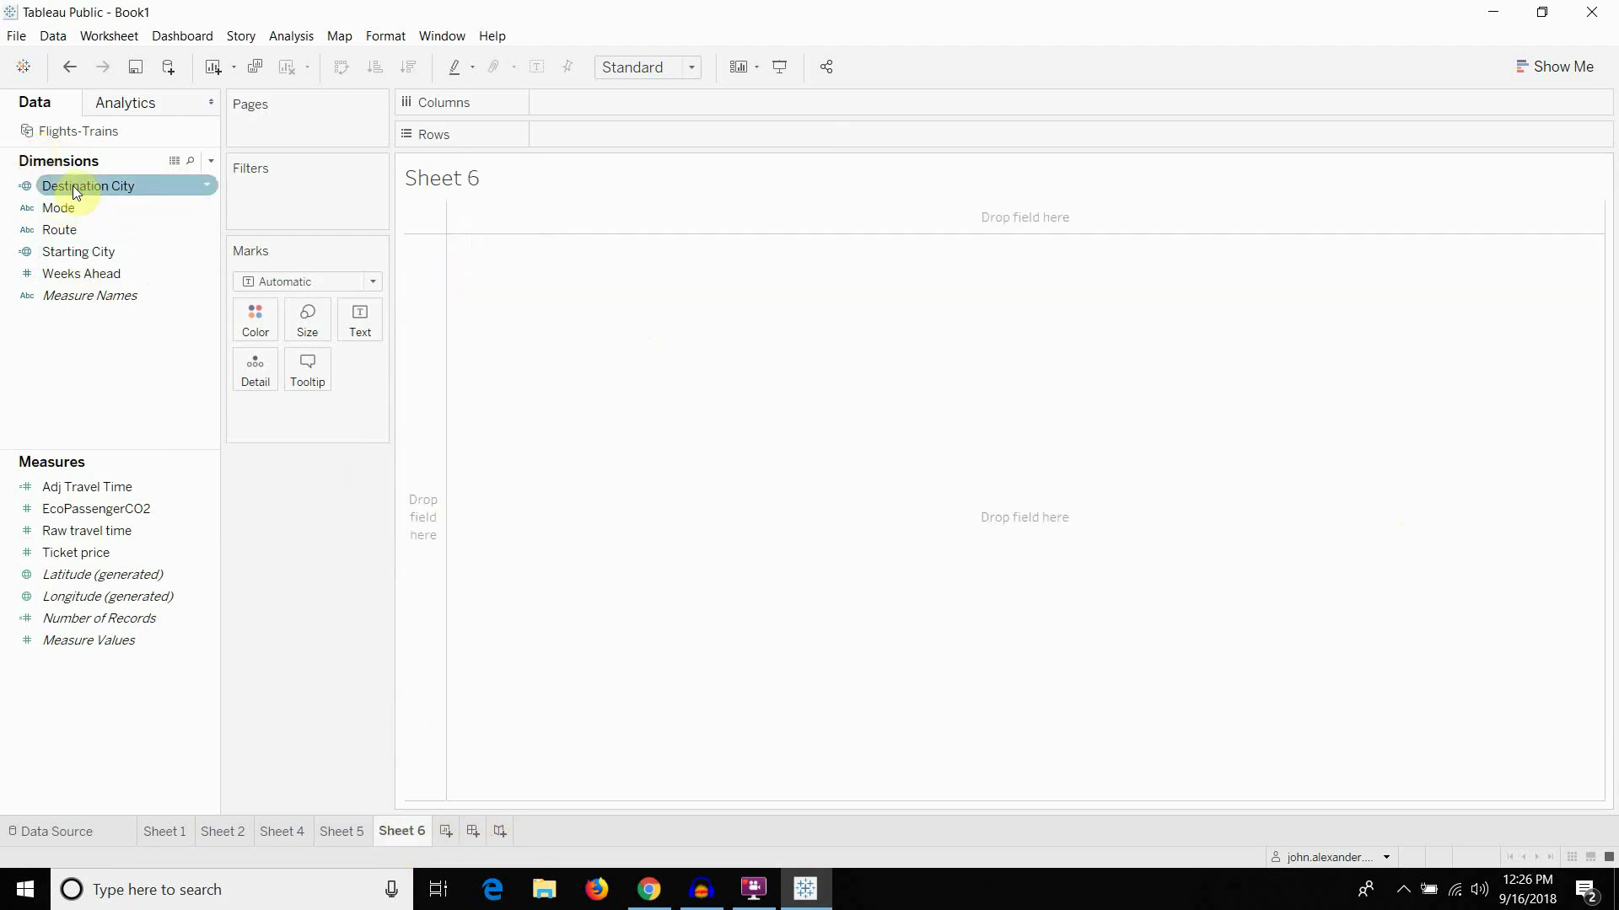
pyautogui.keyDown('ctrl'); pyautogui.click(85, 251); pyautogui.keyUp('ctrl')
pyautogui.moveTo(84, 251); pyautogui.dragTo(291, 409)
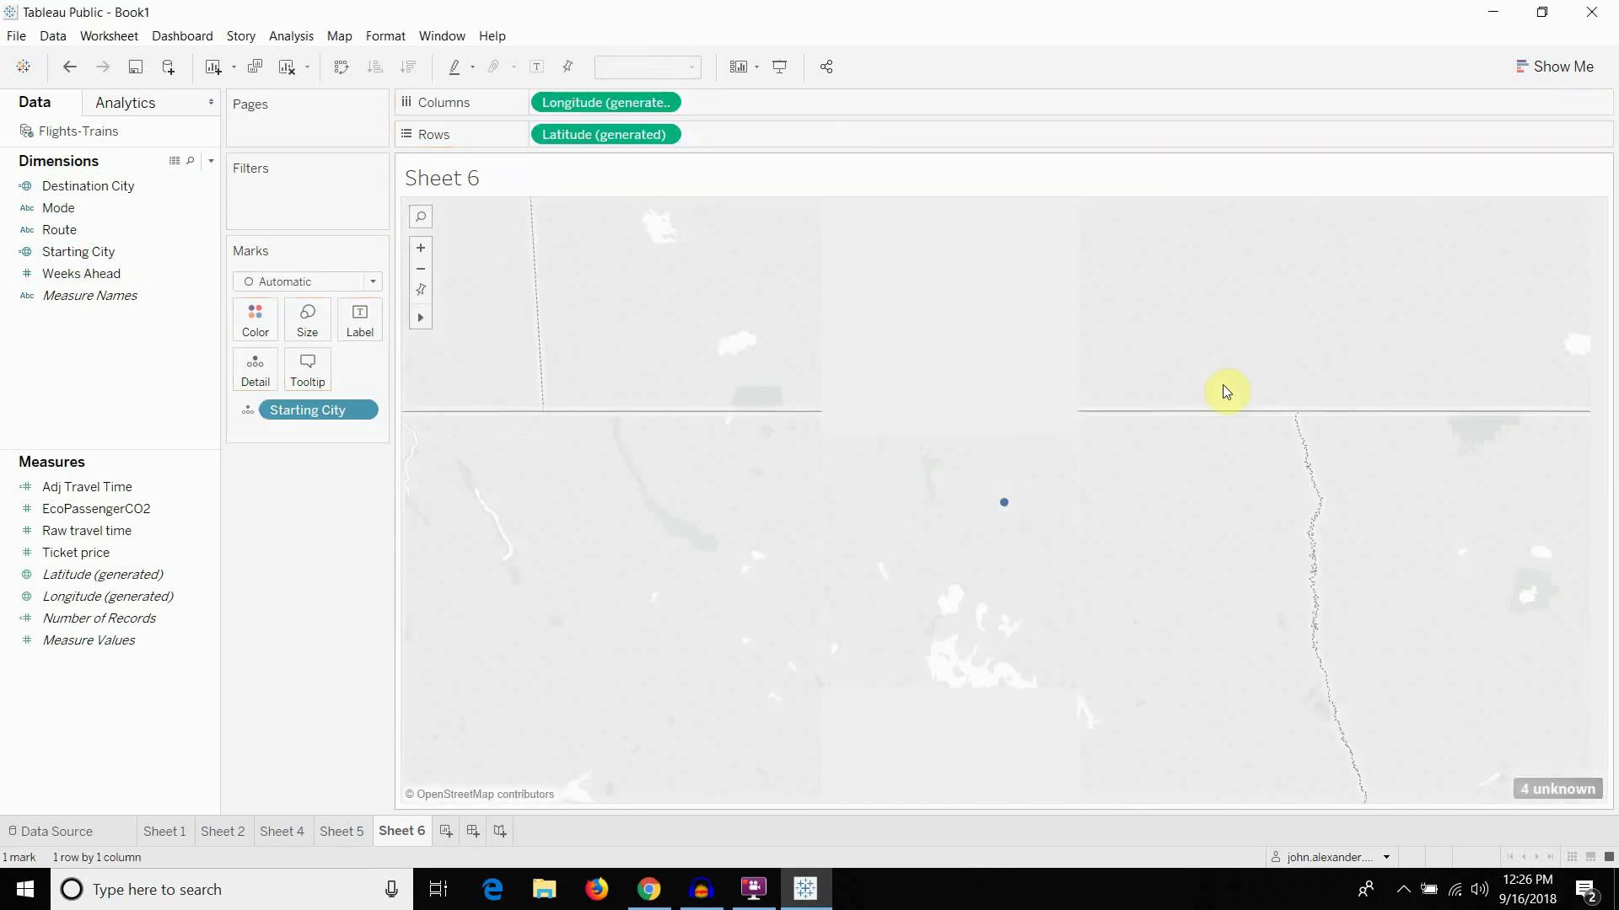
pyautogui.click(327, 284)
pyautogui.click(326, 283)
# Check where the plotted starting city lies on the map, reset the map view, and delete Sheet 6
pyautogui.scroll(-8, 1005, 493)
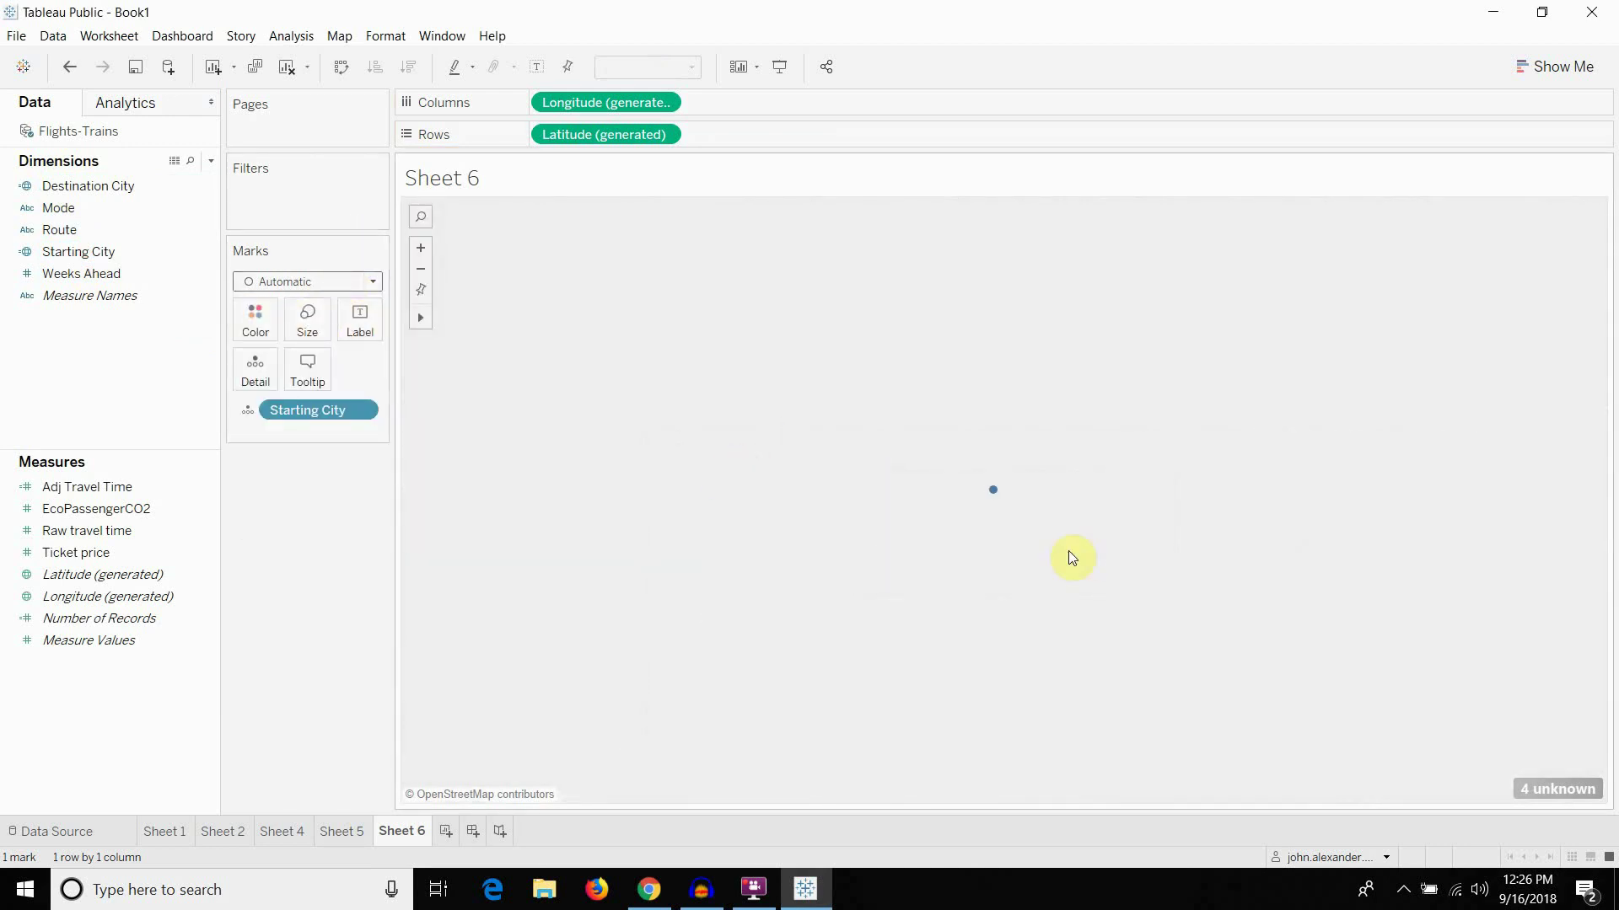
pyautogui.moveTo(1551, 791)
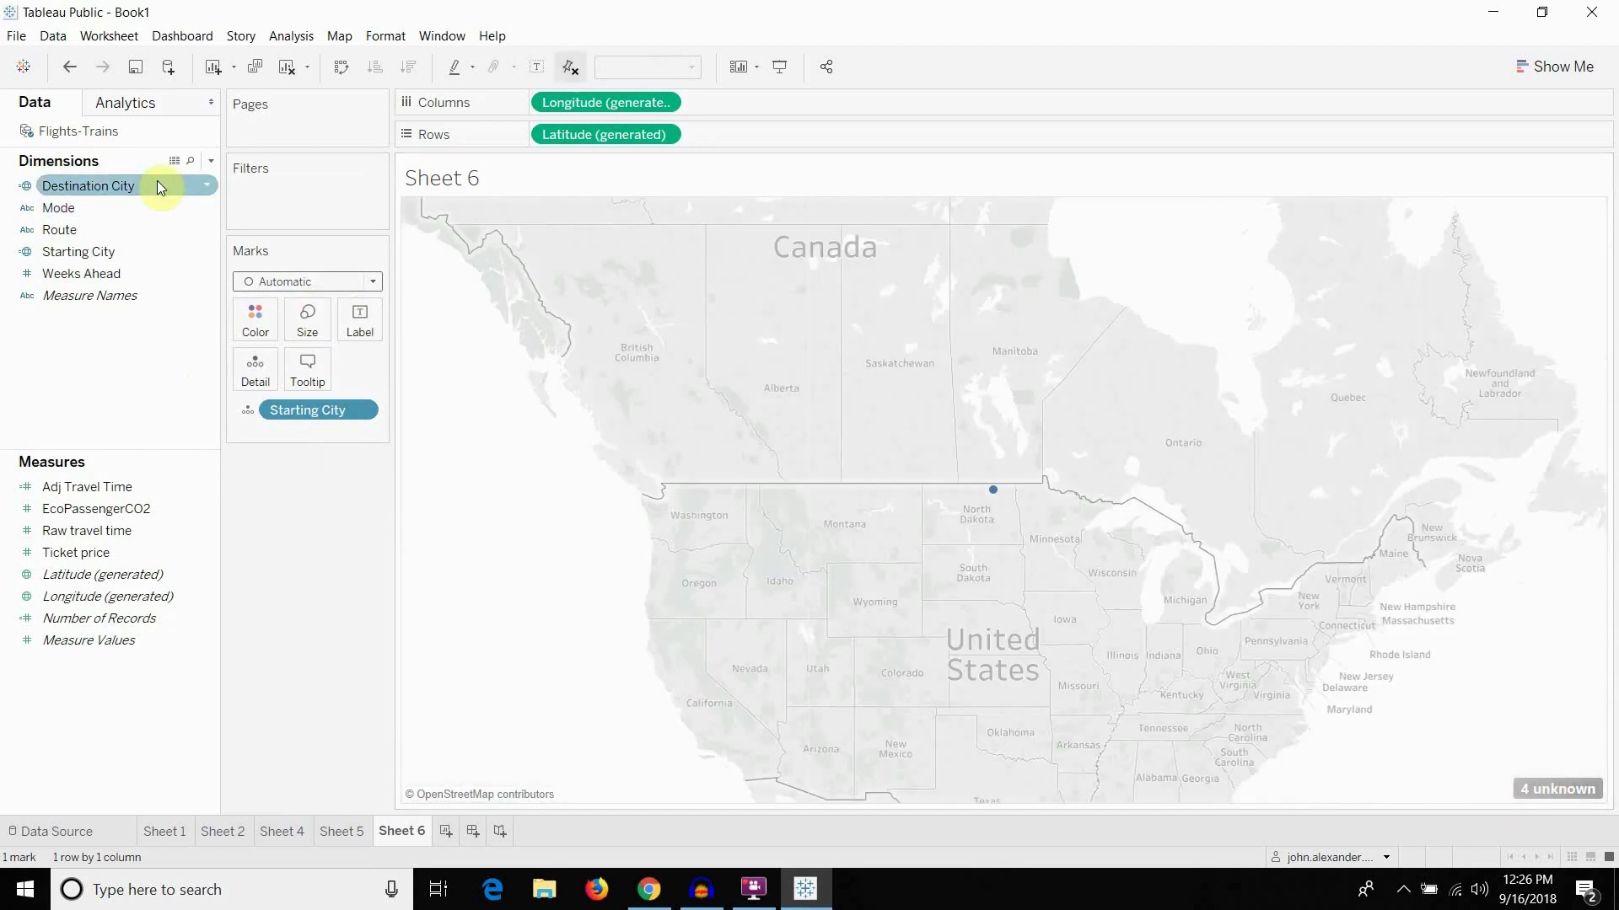
pyautogui.moveTo(991, 493)
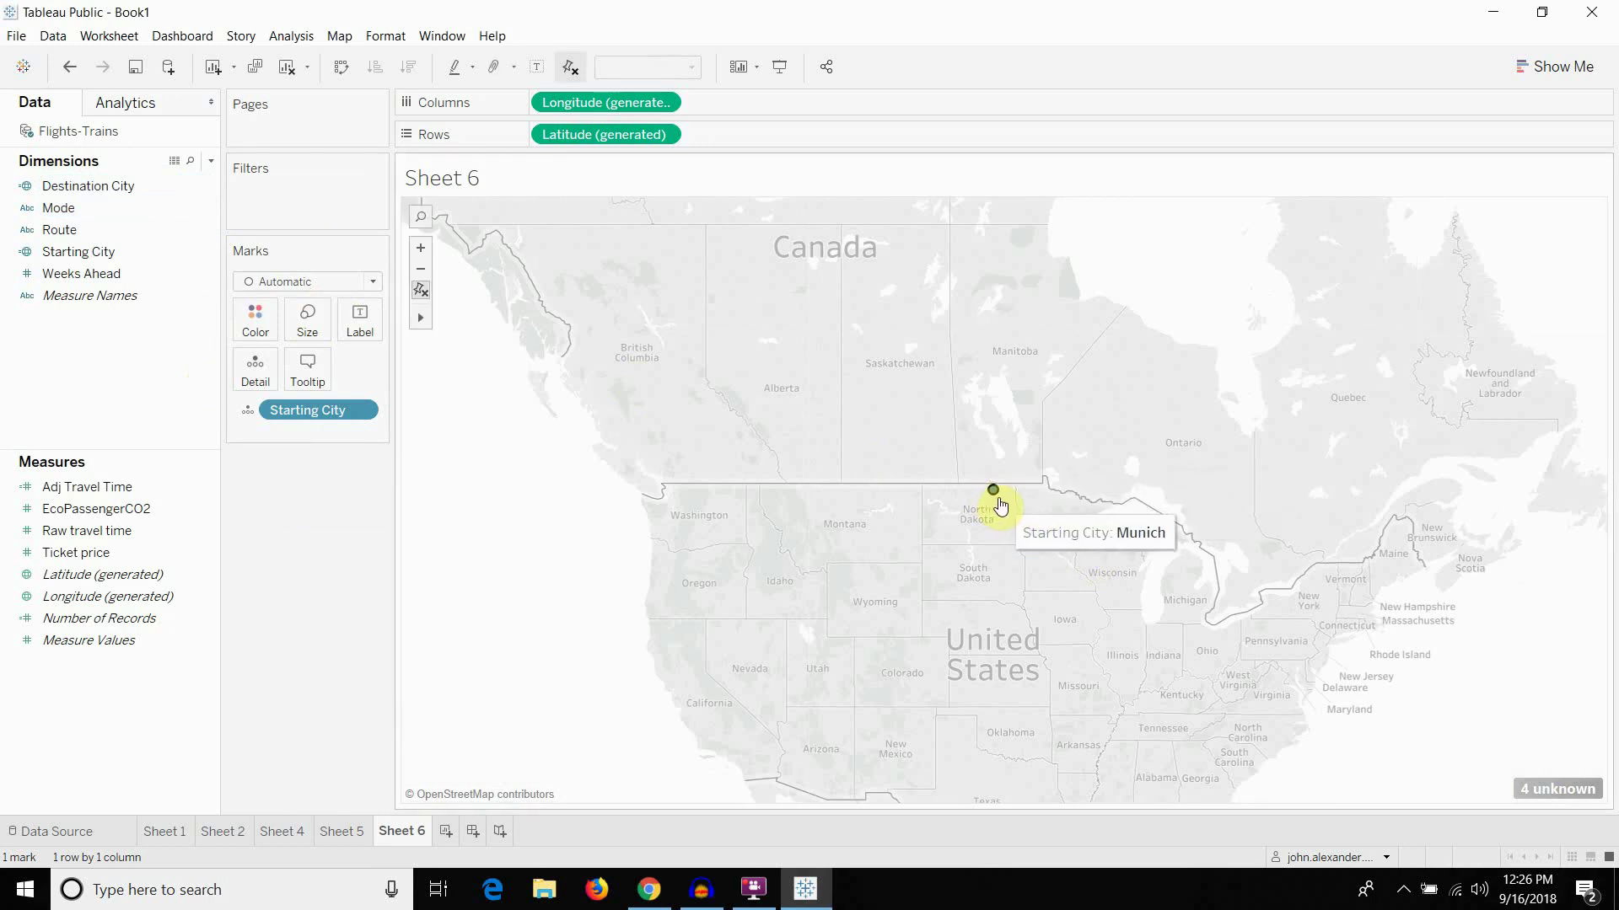
pyautogui.scroll(5, 1001, 505)
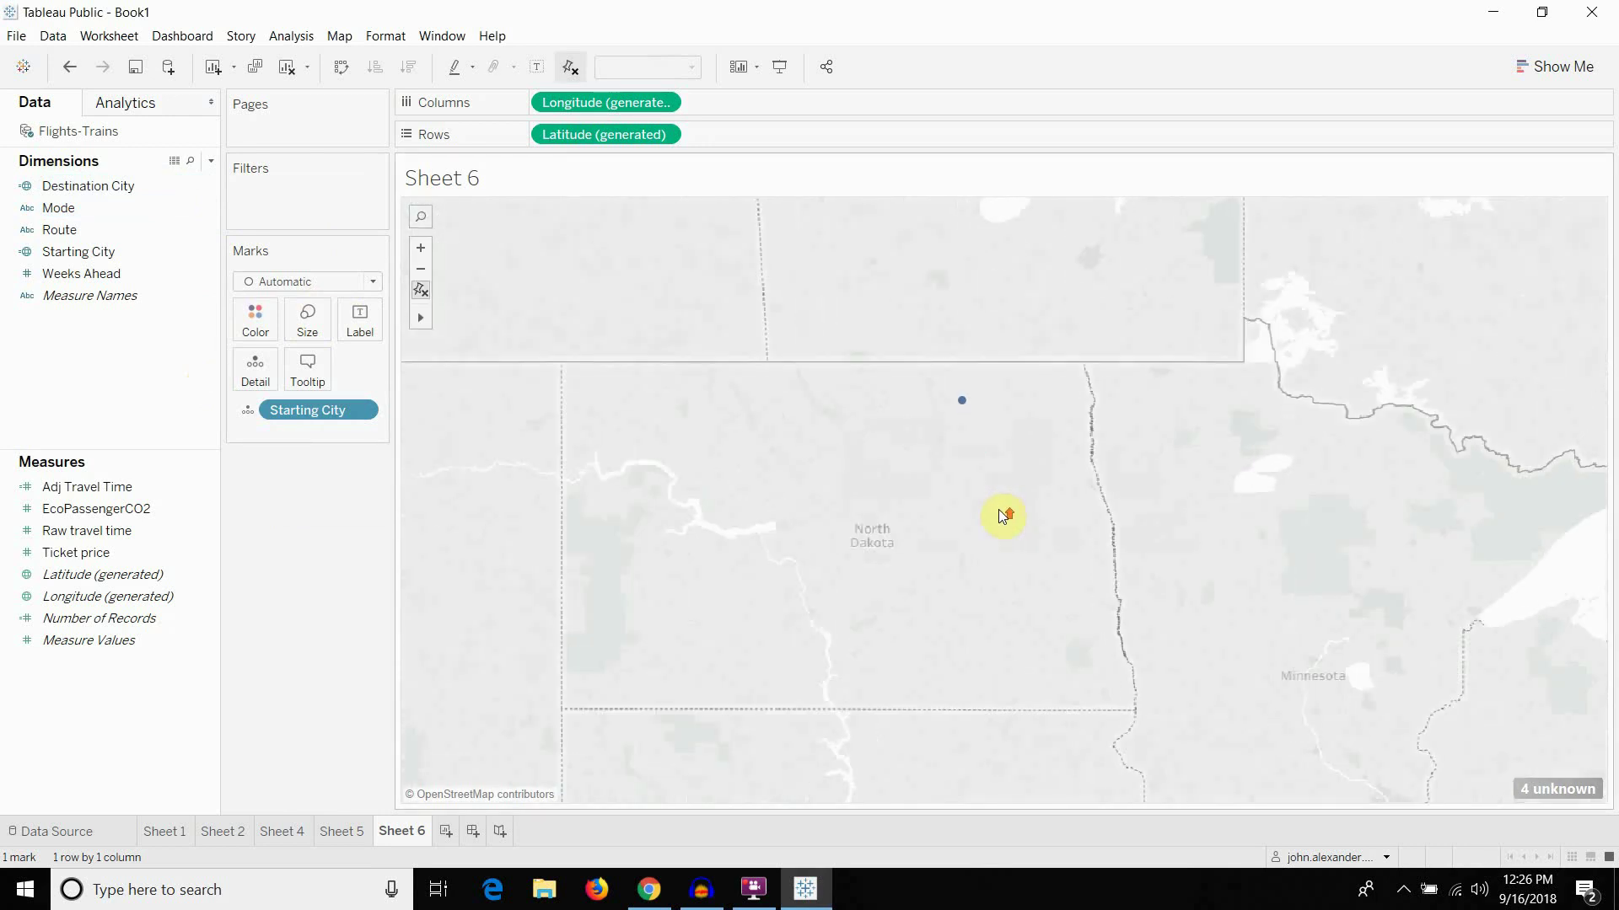
pyautogui.scroll(3, 1001, 511)
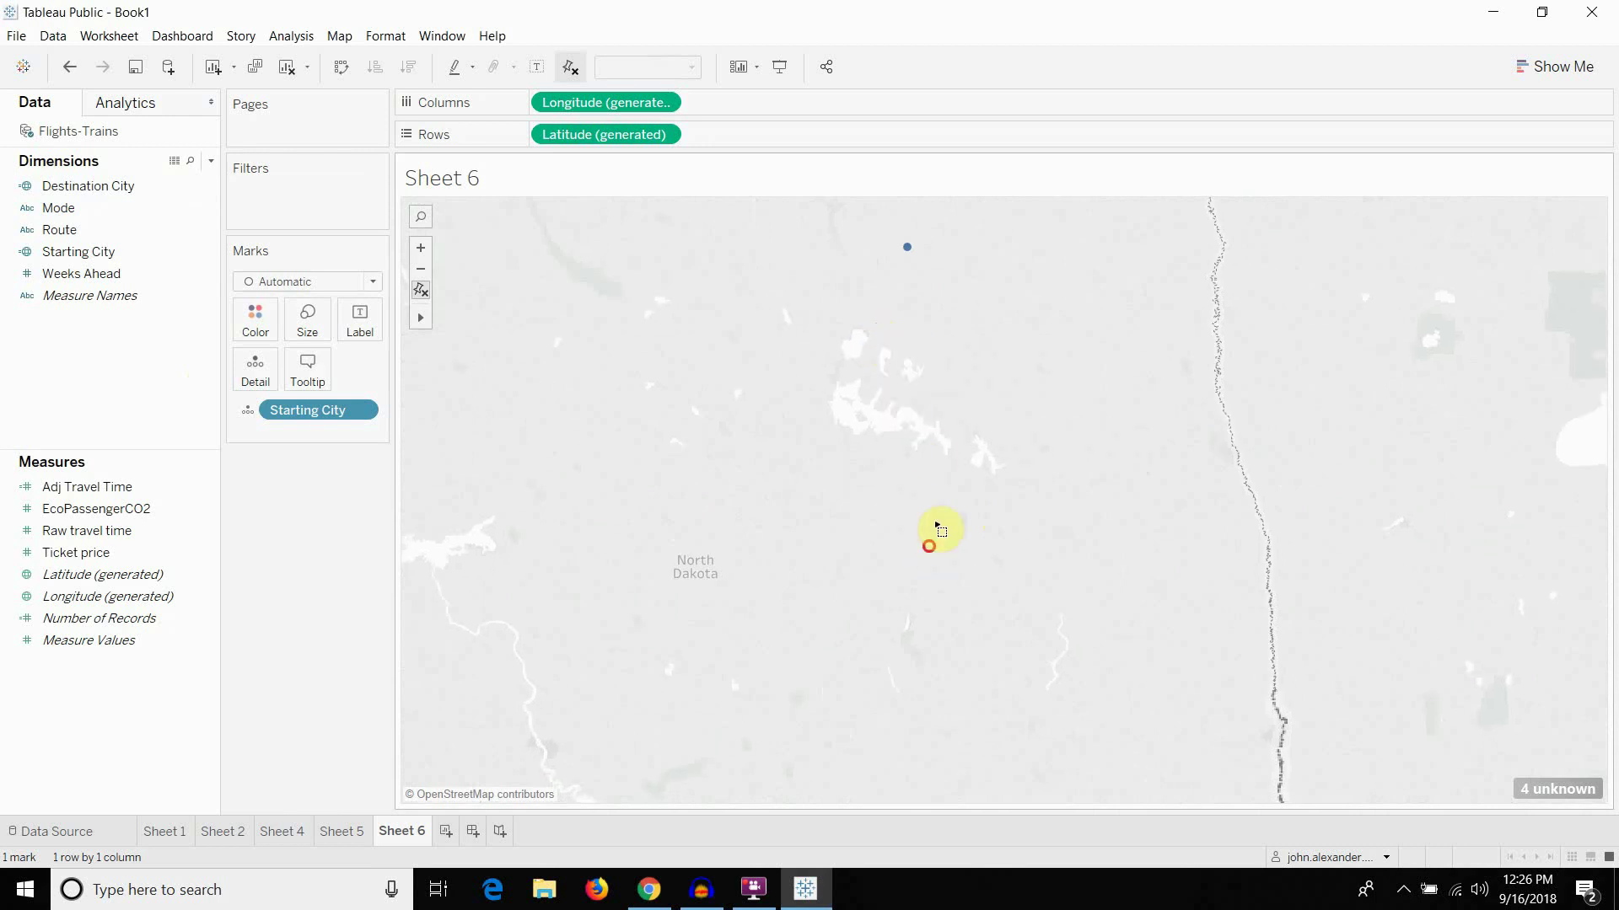
pyautogui.click(421, 290)
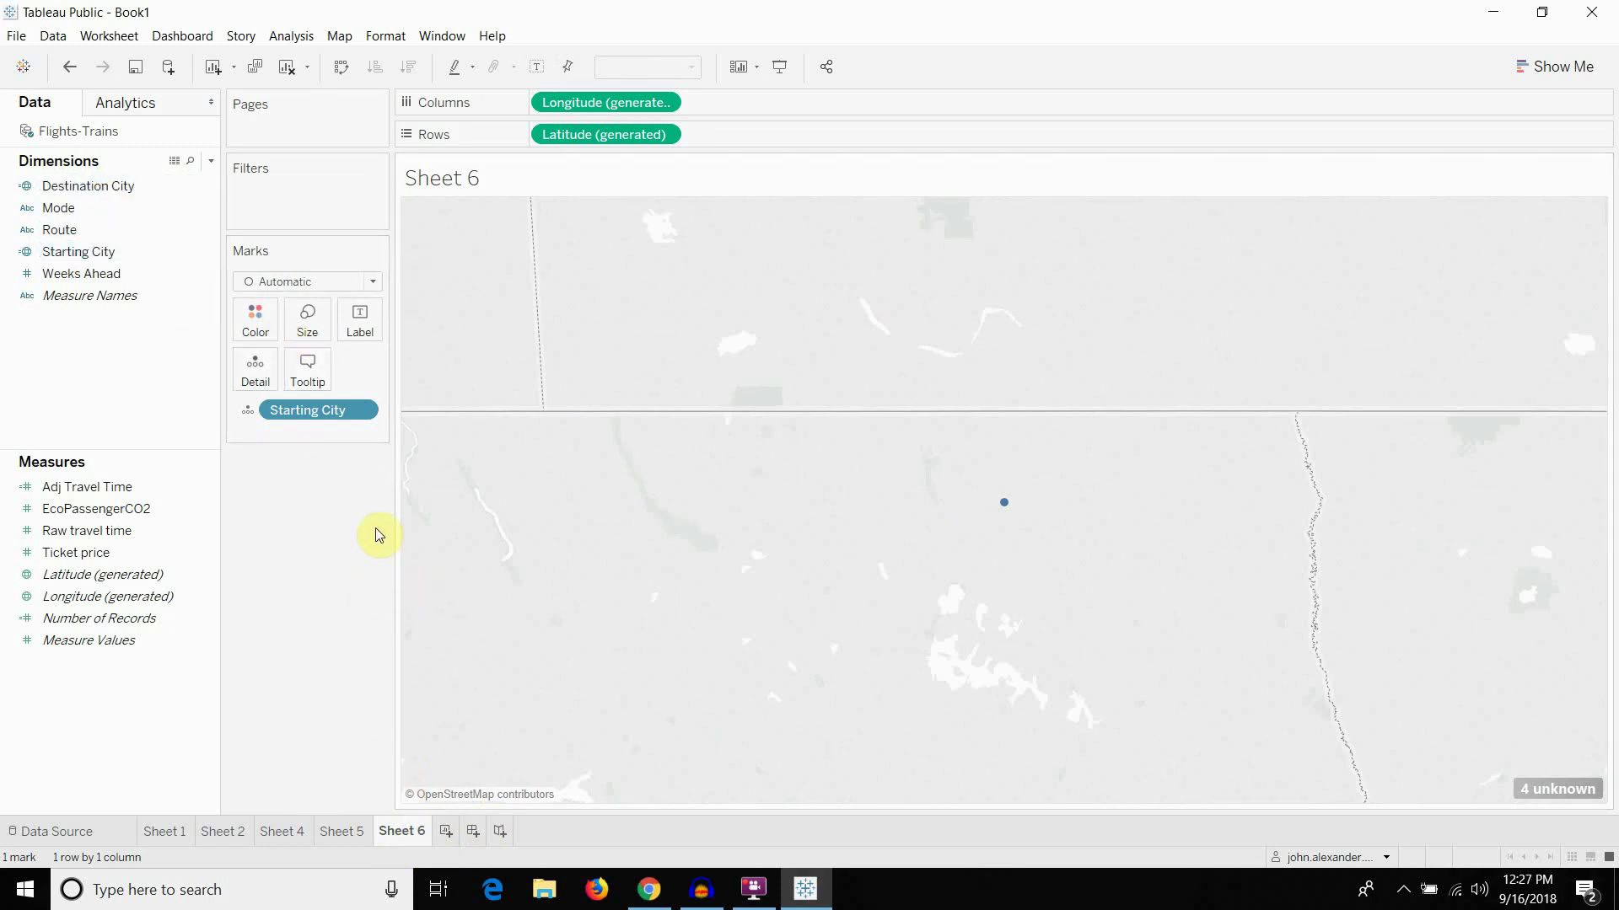
pyautogui.rightClick(429, 834)
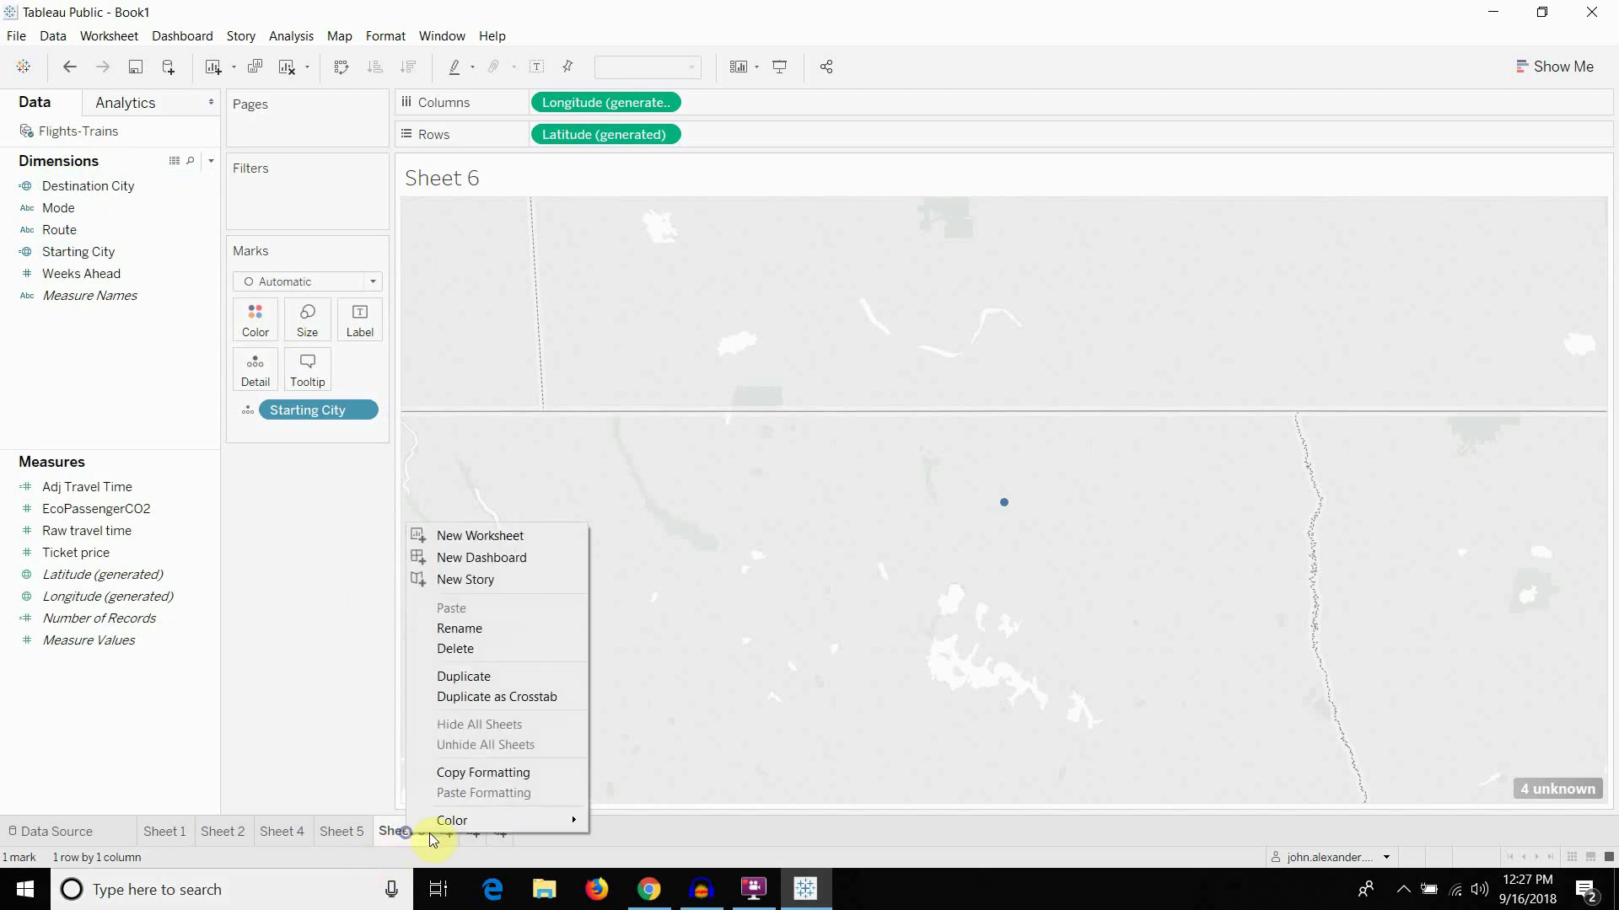
pyautogui.click(481, 648)
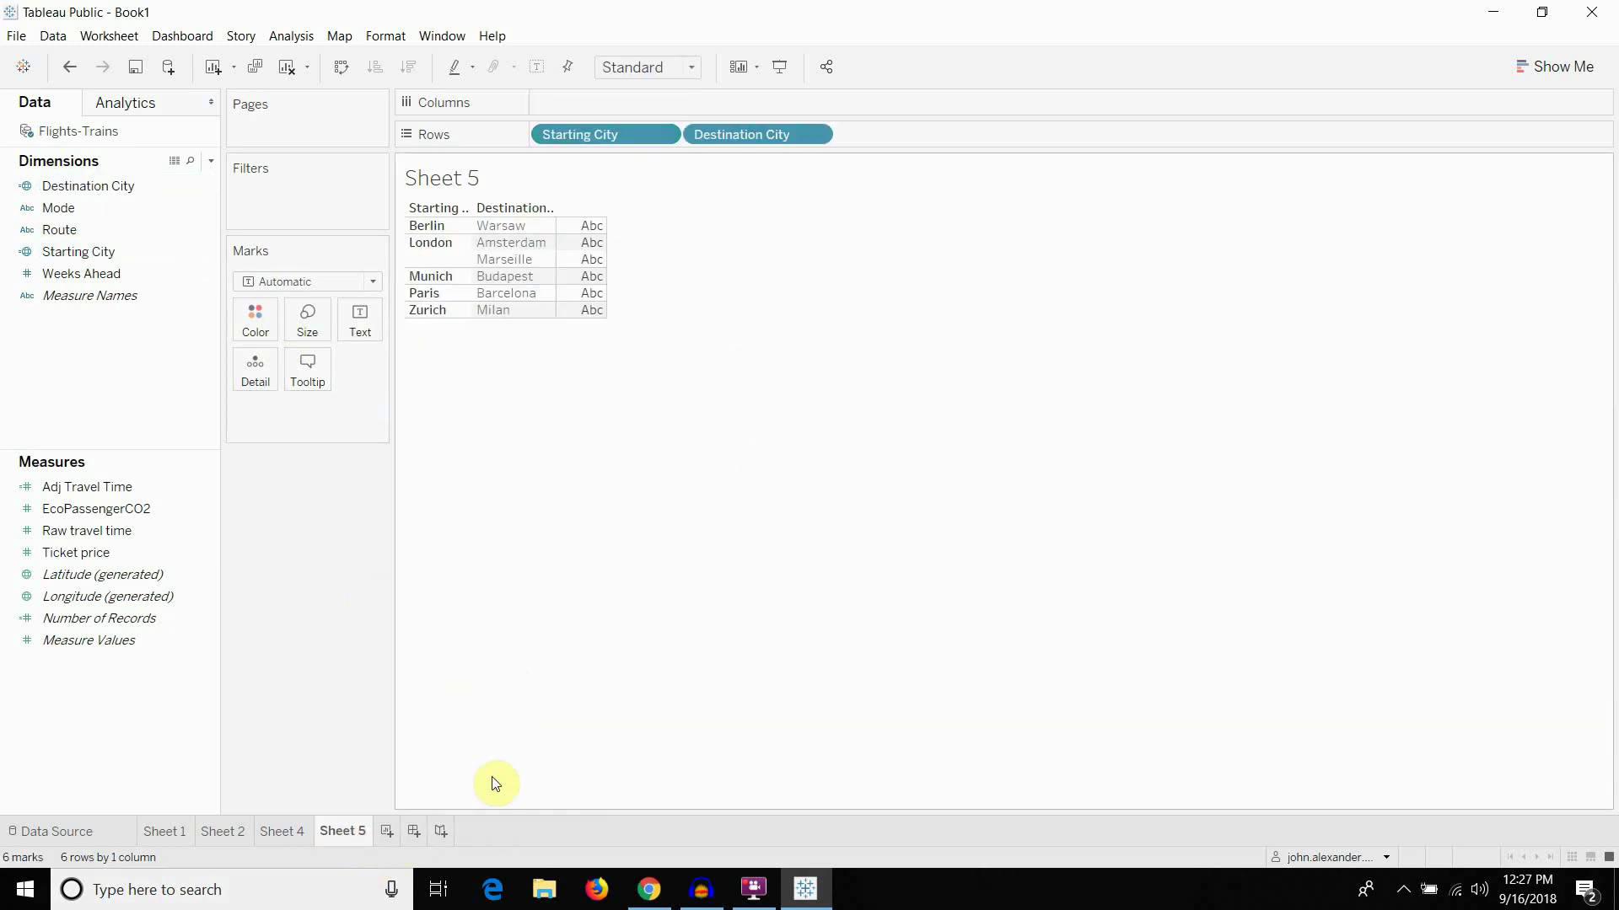
# Create a new dashboard and set its fixed size to Desktop Browser (1000 x 800)
pyautogui.click(418, 832)
pyautogui.click(145, 195)
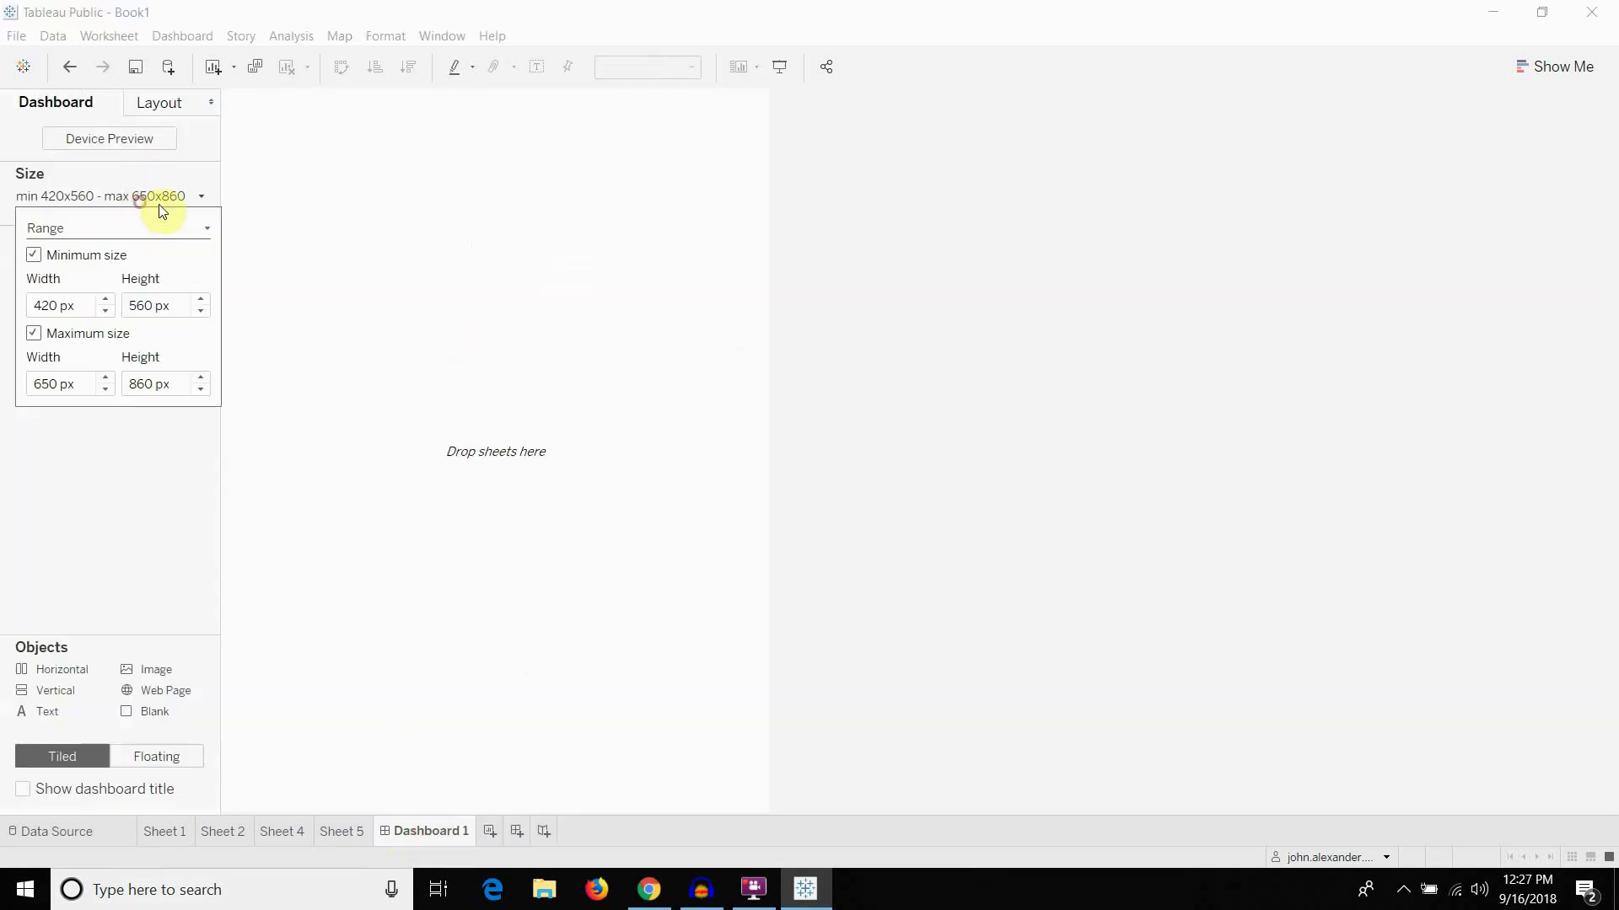
pyautogui.click(144, 229)
pyautogui.click(140, 252)
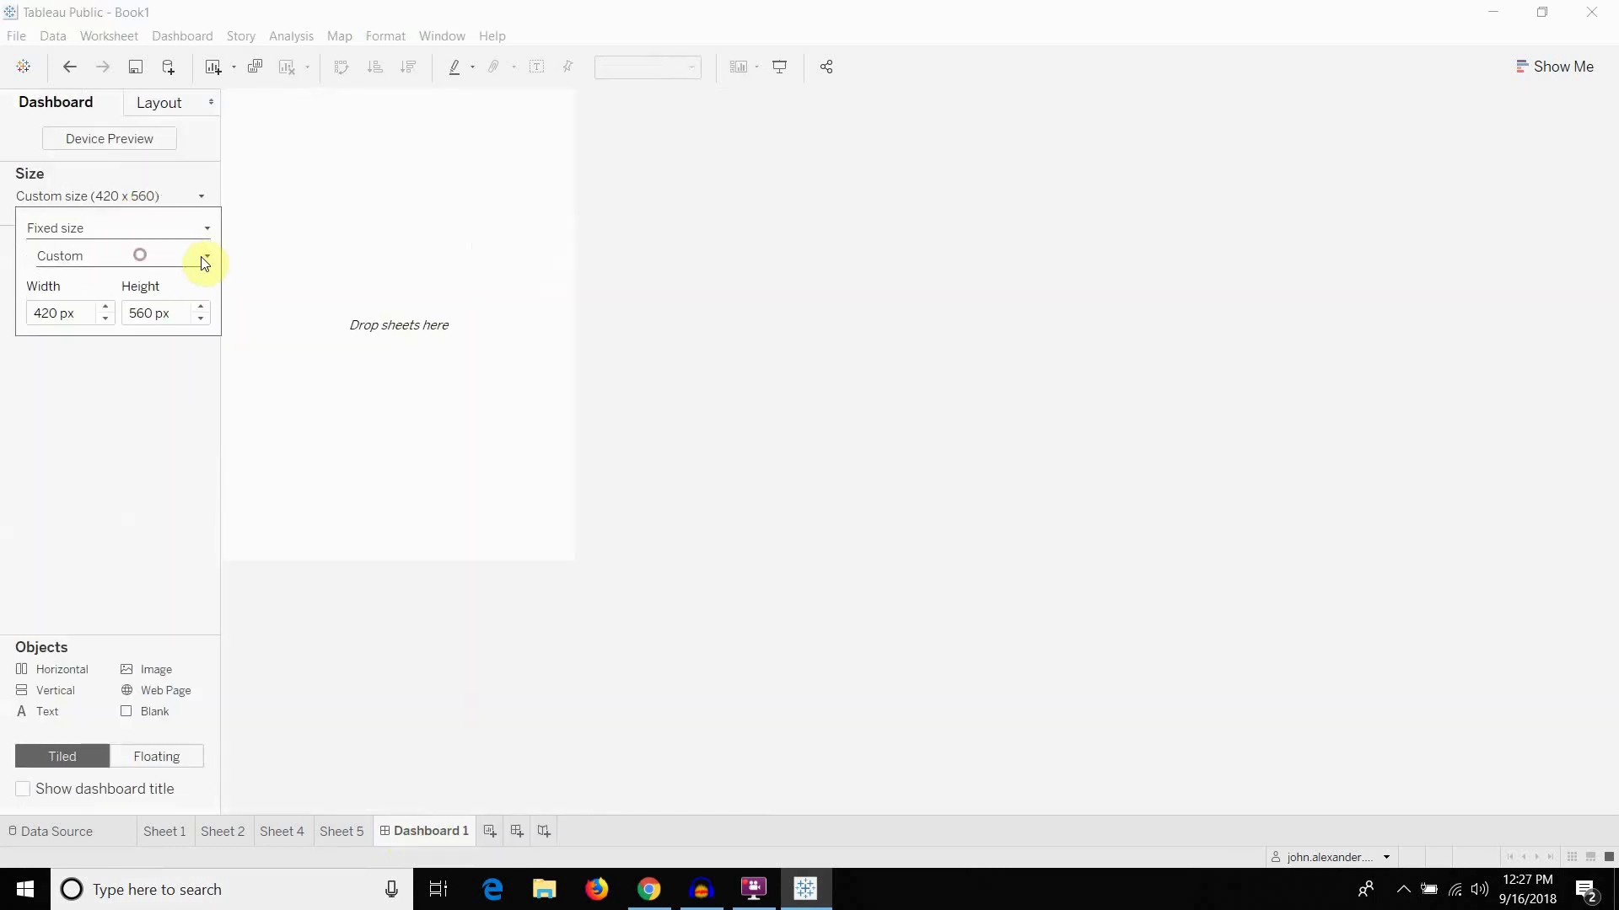
pyautogui.click(129, 251)
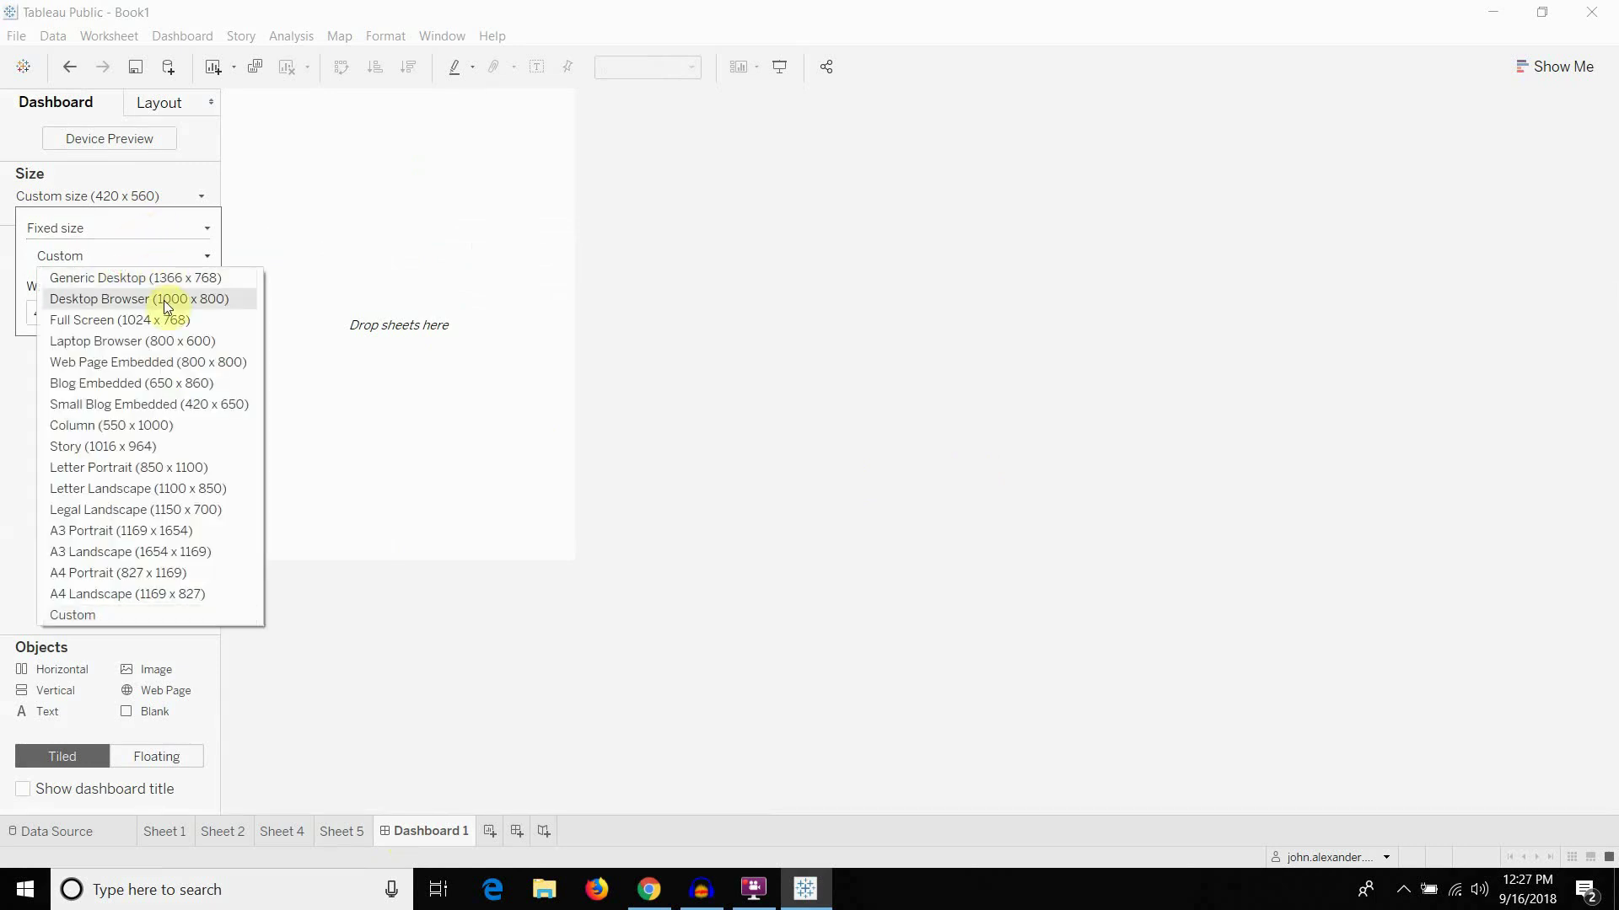
pyautogui.click(184, 282)
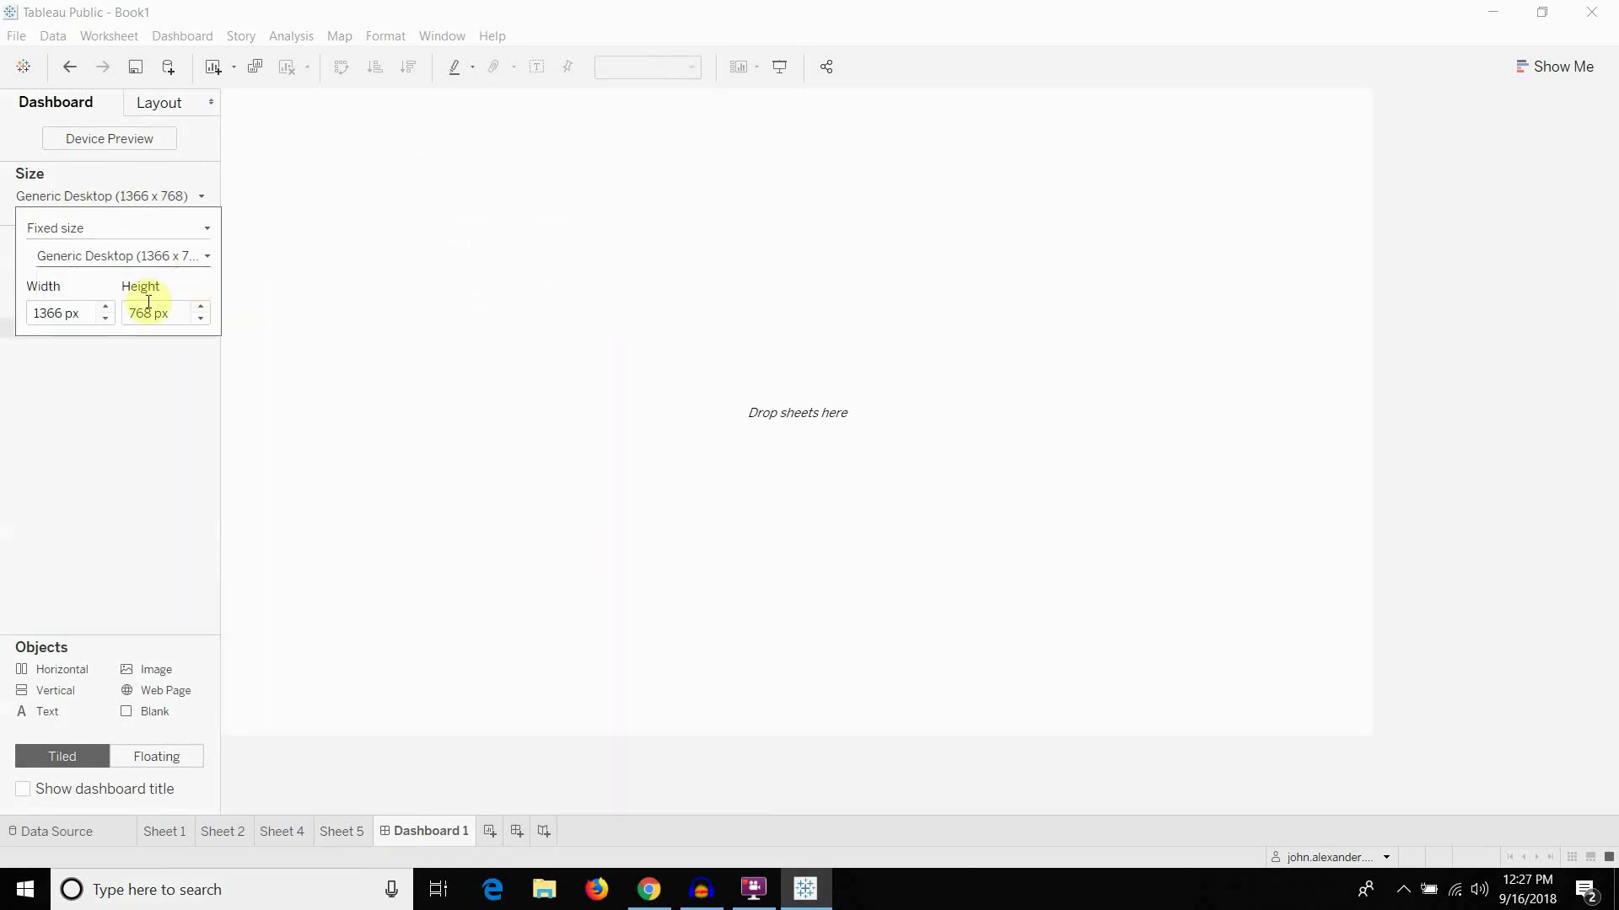
pyautogui.click(128, 255)
pyautogui.click(122, 305)
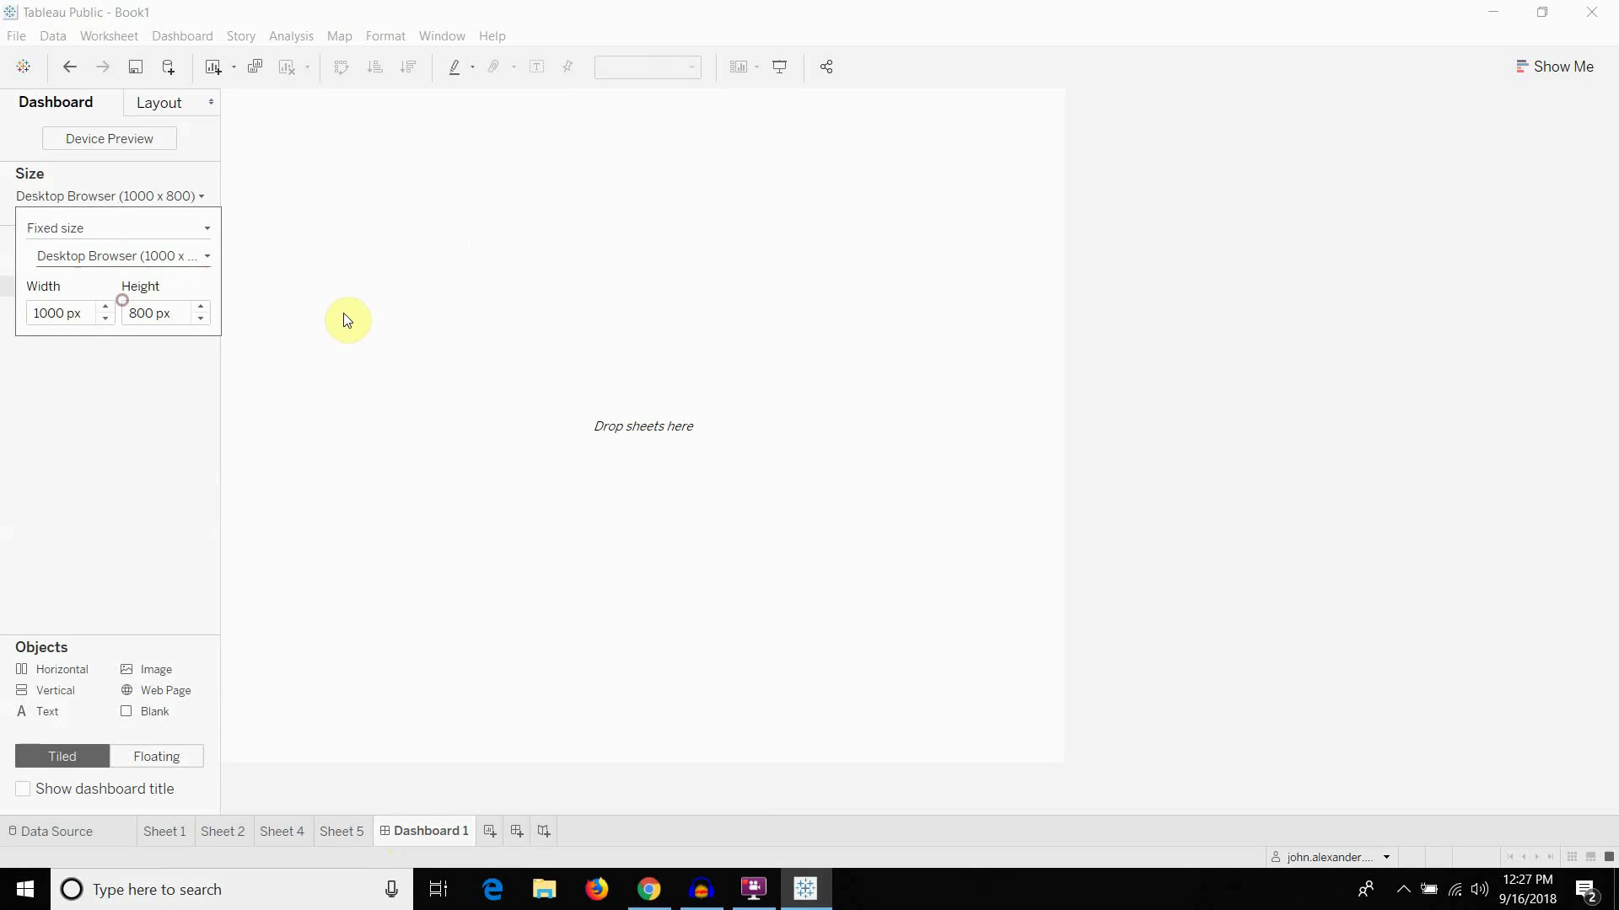
pyautogui.click(1397, 524)
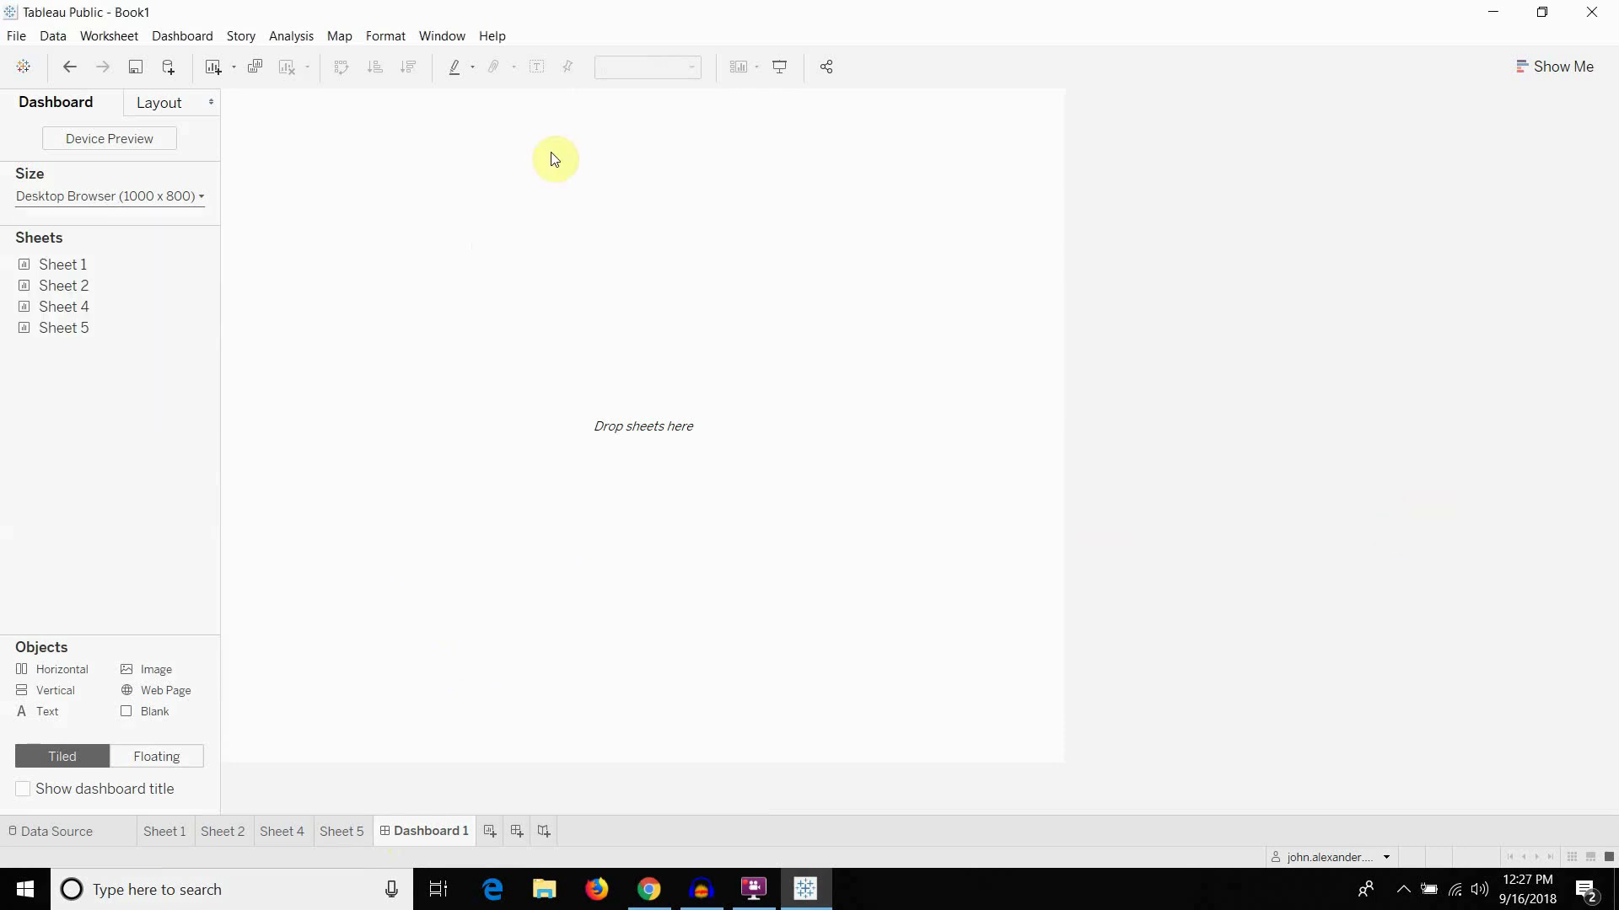
# Place Sheet 1 as a floating chart in the dashboard's upper area and remove its Mode legend
pyautogui.click(157, 110)
pyautogui.click(75, 108)
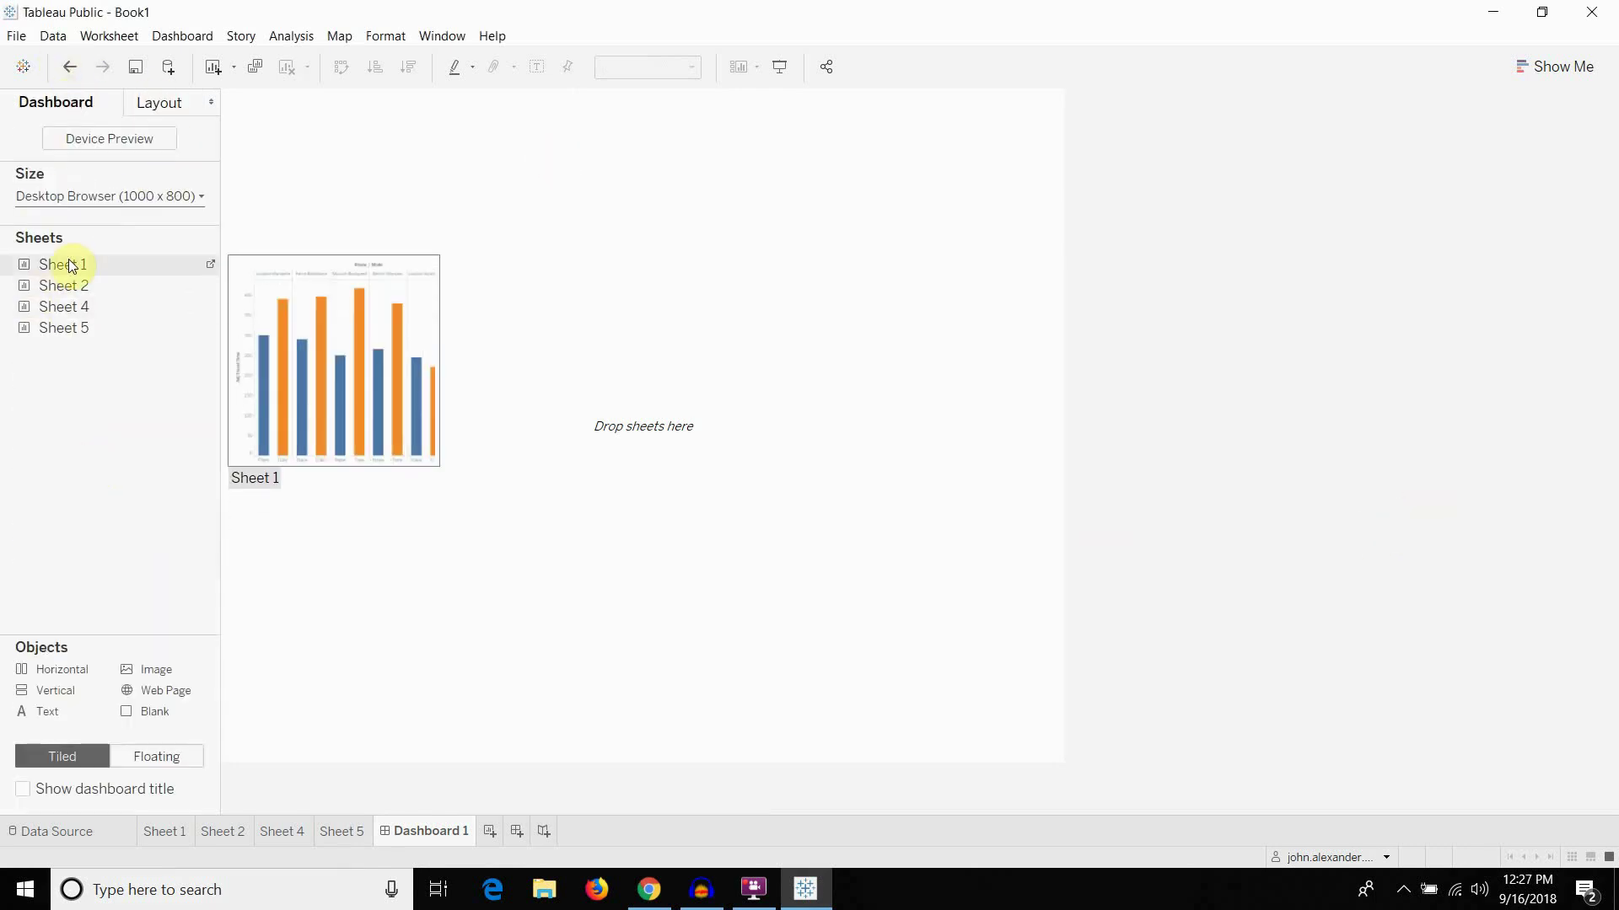
pyautogui.moveTo(64, 264); pyautogui.dragTo(406, 241)
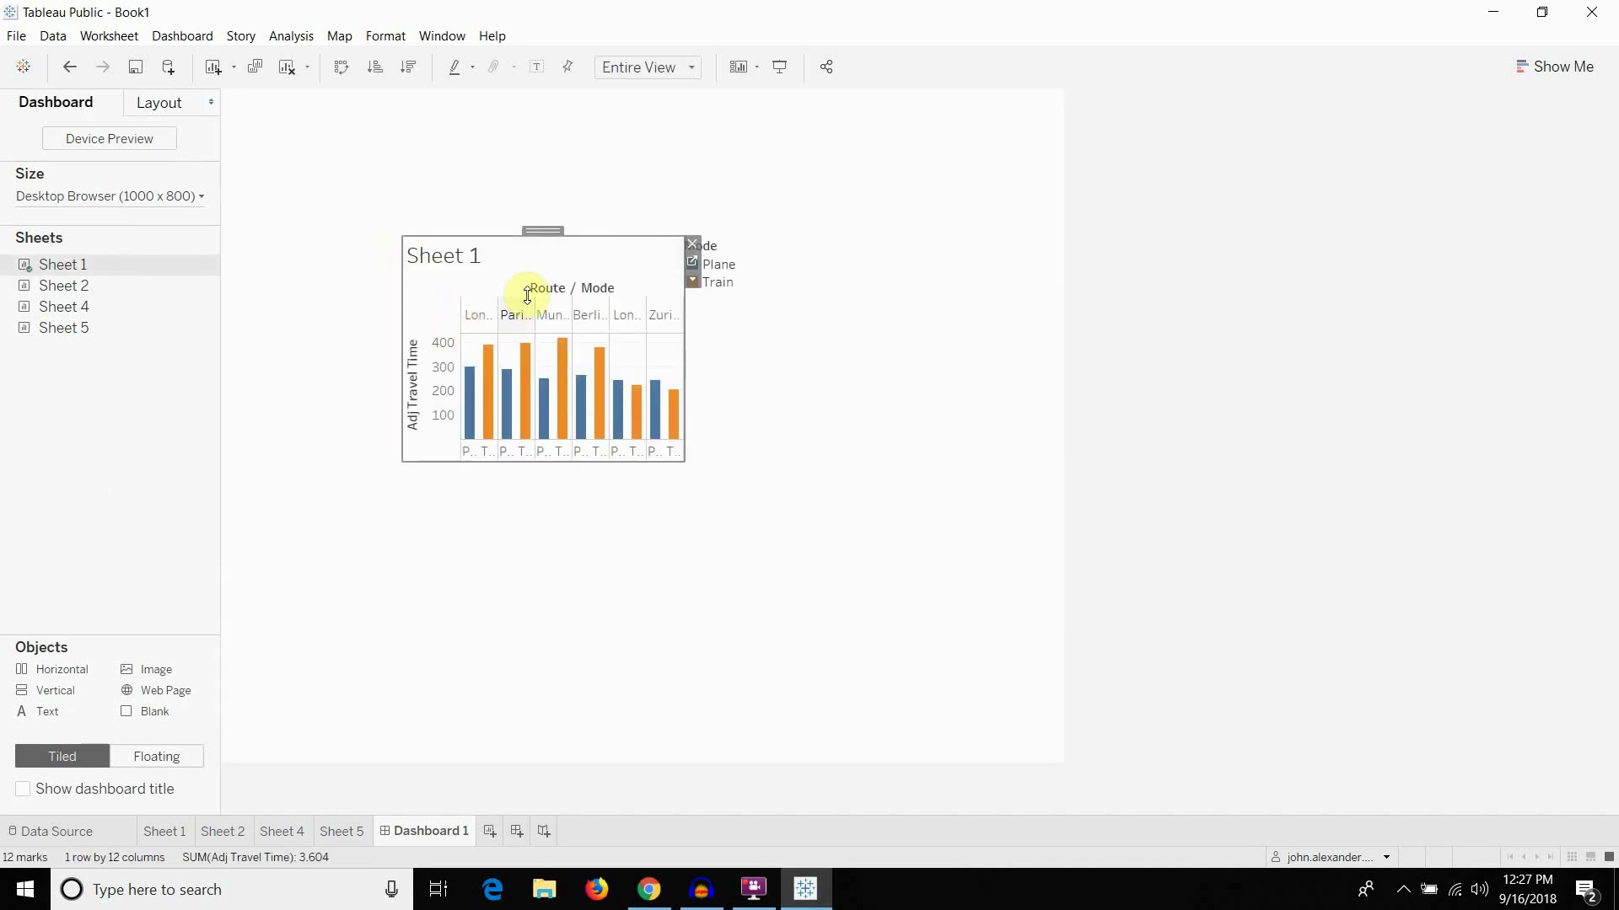
pyautogui.moveTo(431, 173); pyautogui.dragTo(418, 163)
pyautogui.click(791, 283)
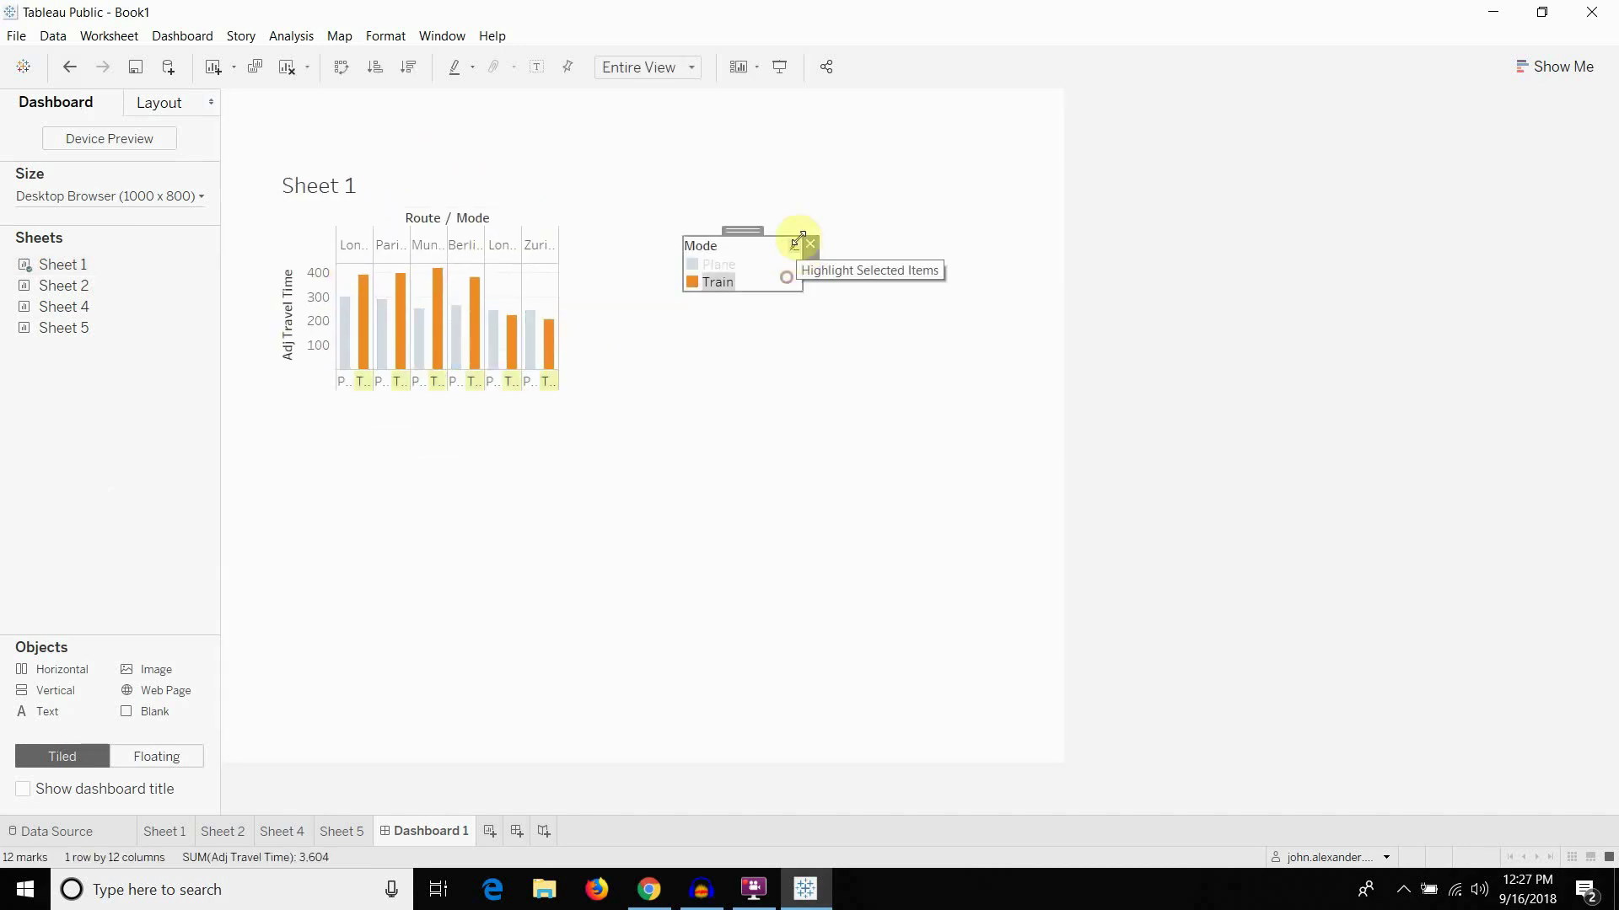
pyautogui.click(806, 240)
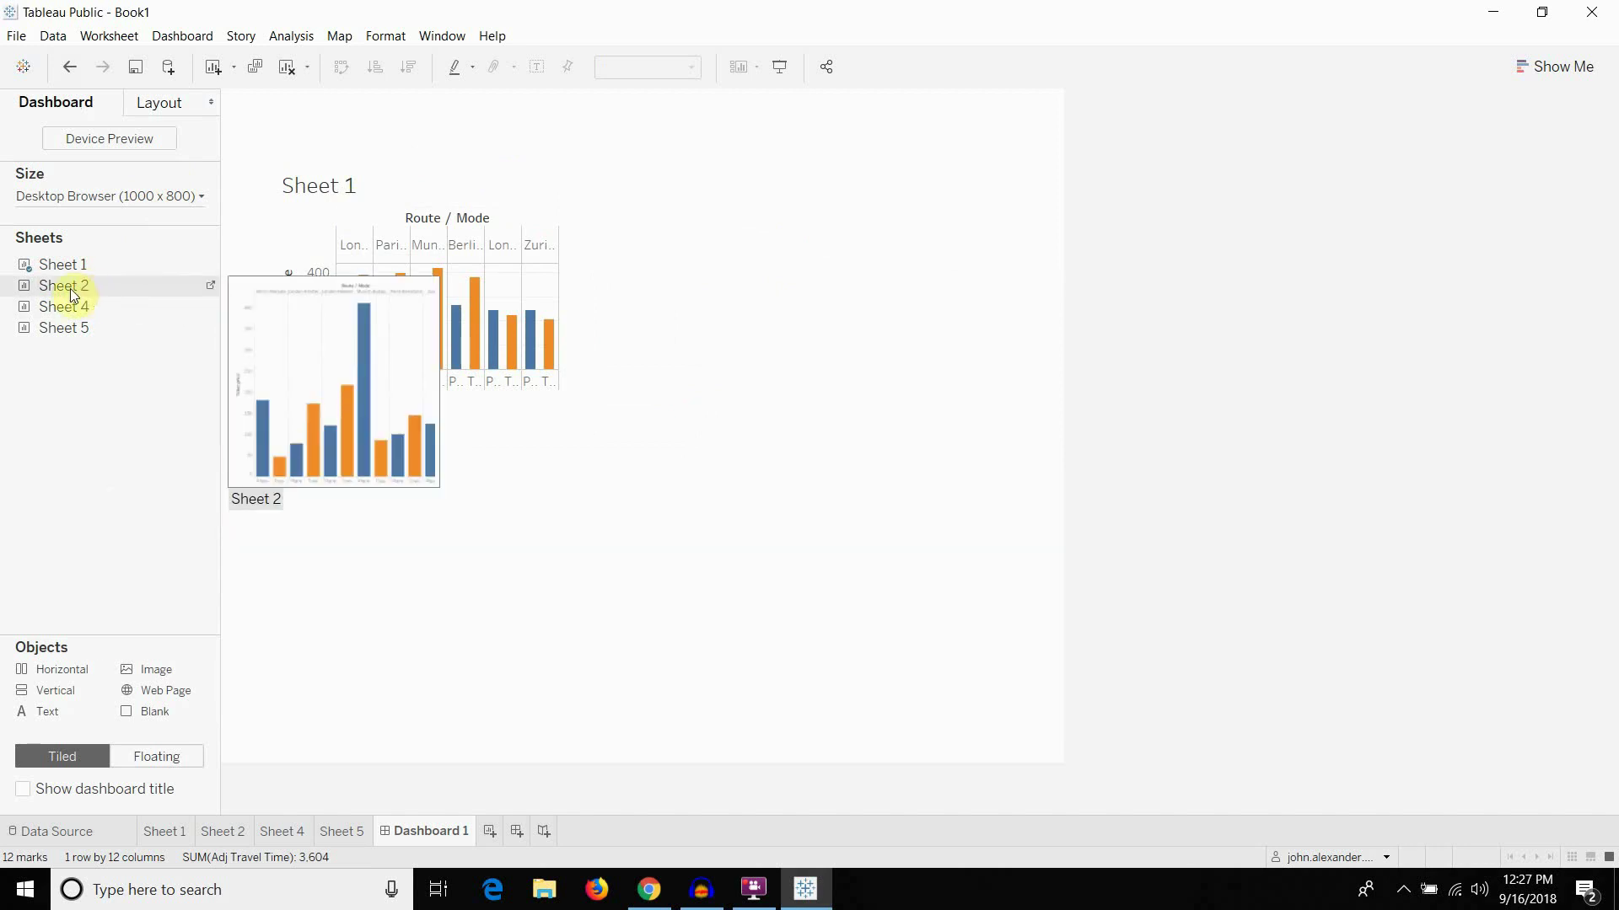
# Place Sheet 2 as a floating chart beside Sheet 1, enlarge it, and remove its Mode legend
pyautogui.moveTo(69, 288); pyautogui.dragTo(606, 173)
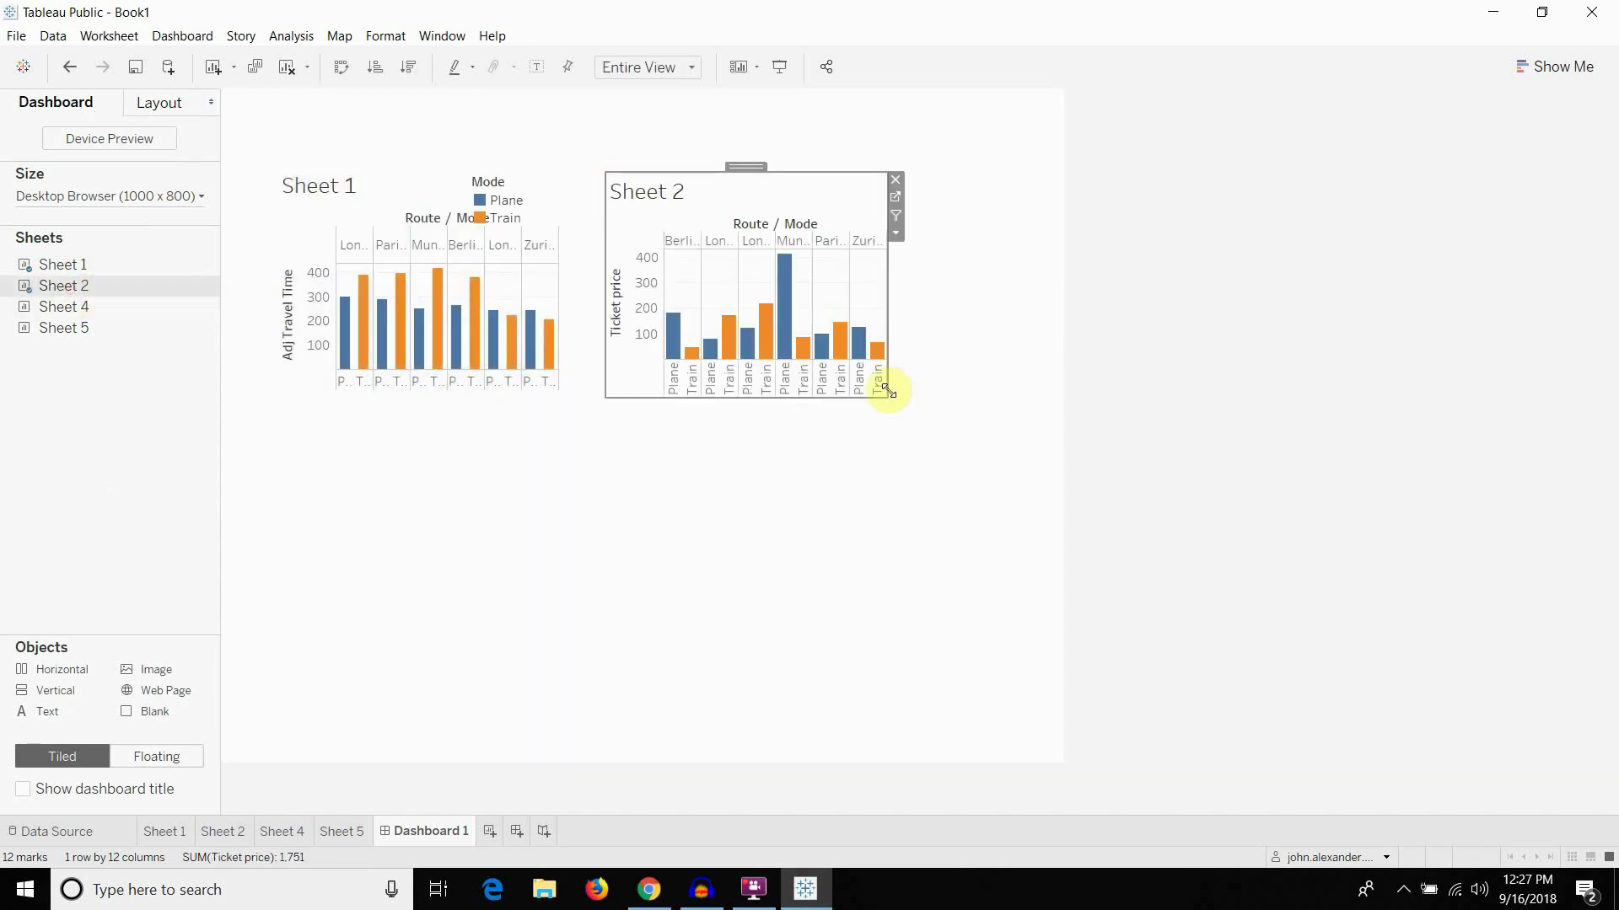
pyautogui.moveTo(889, 397); pyautogui.dragTo(1012, 518)
pyautogui.click(535, 181)
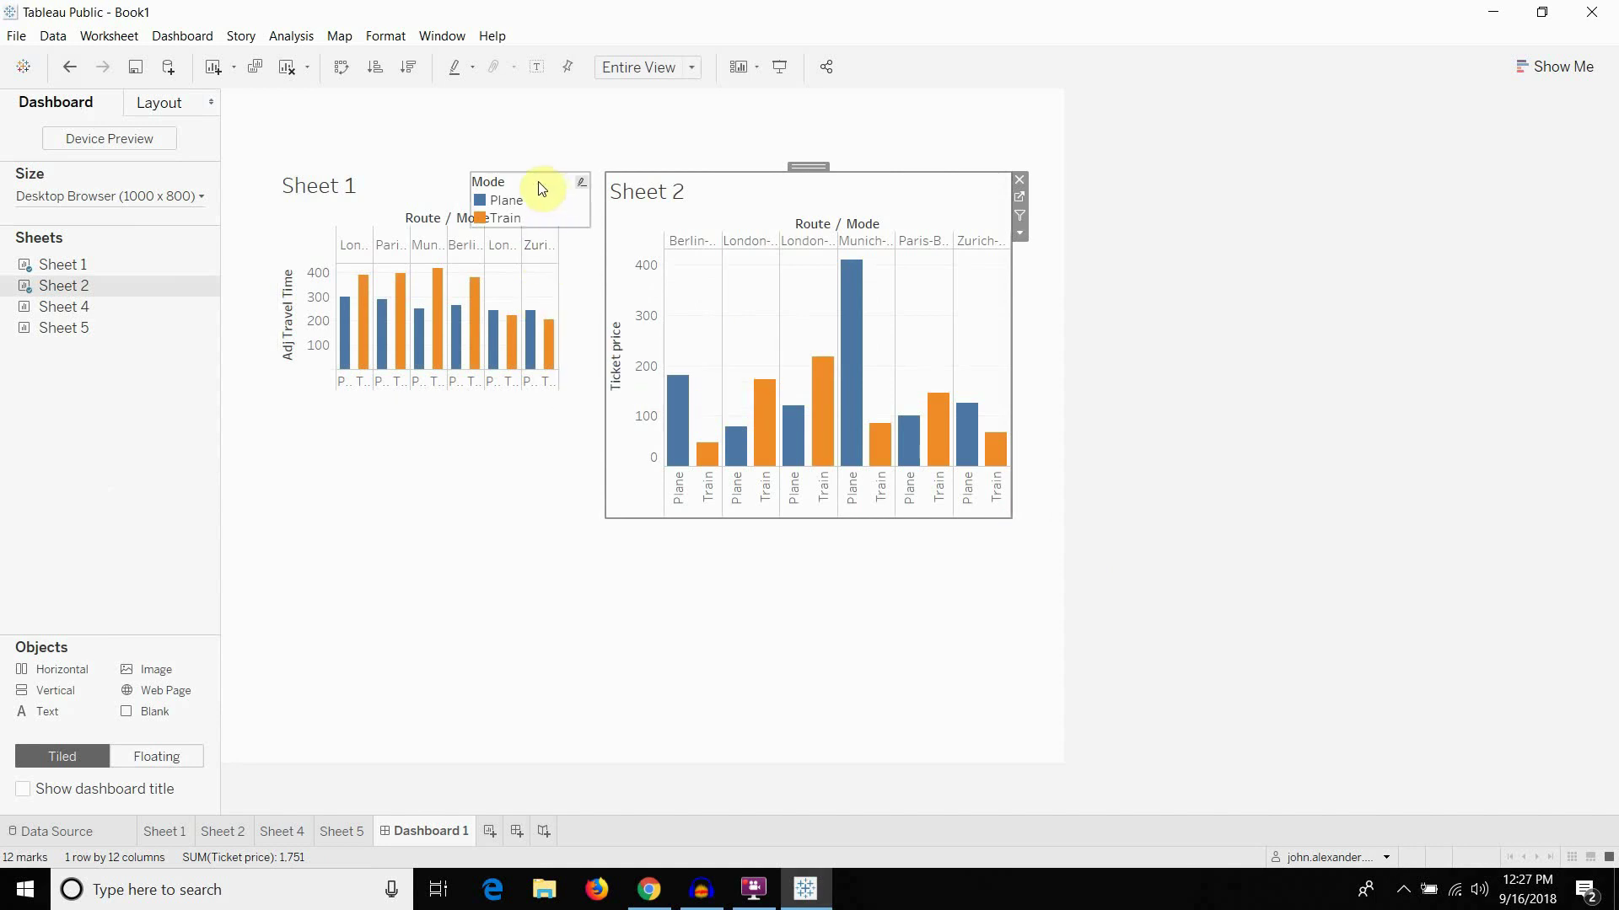
pyautogui.click(610, 216)
pyautogui.click(545, 186)
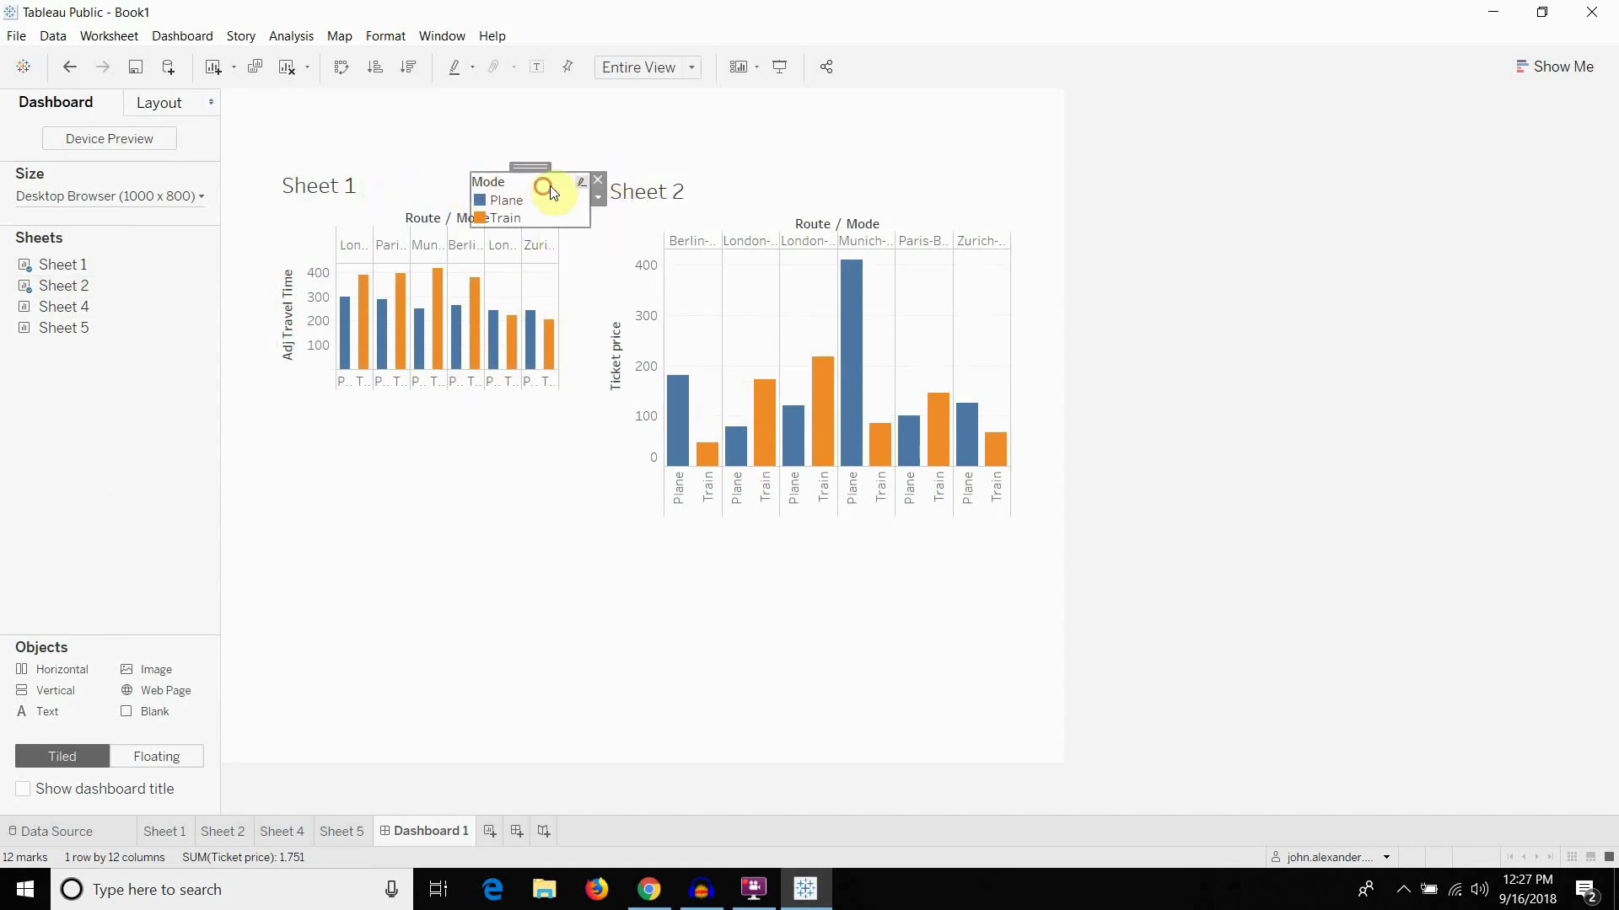
pyautogui.click(608, 177)
pyautogui.click(560, 199)
pyautogui.click(594, 177)
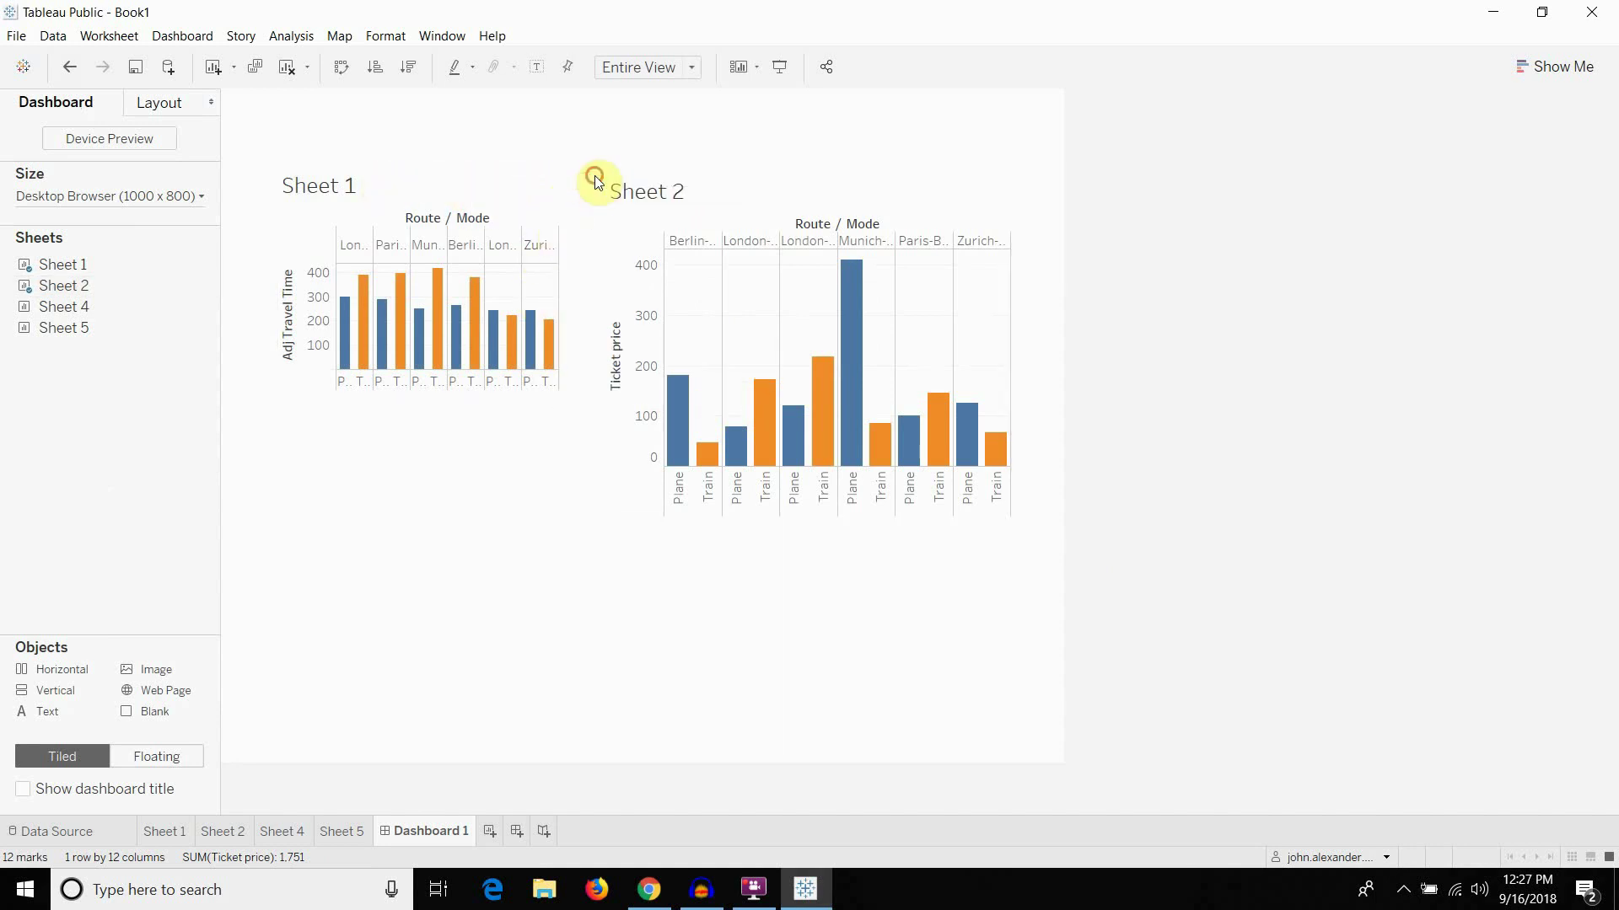
# Enlarge the Sheet 1 chart to line up with the lower edge of Sheet 2 and fill the gap between them
pyautogui.click(464, 321)
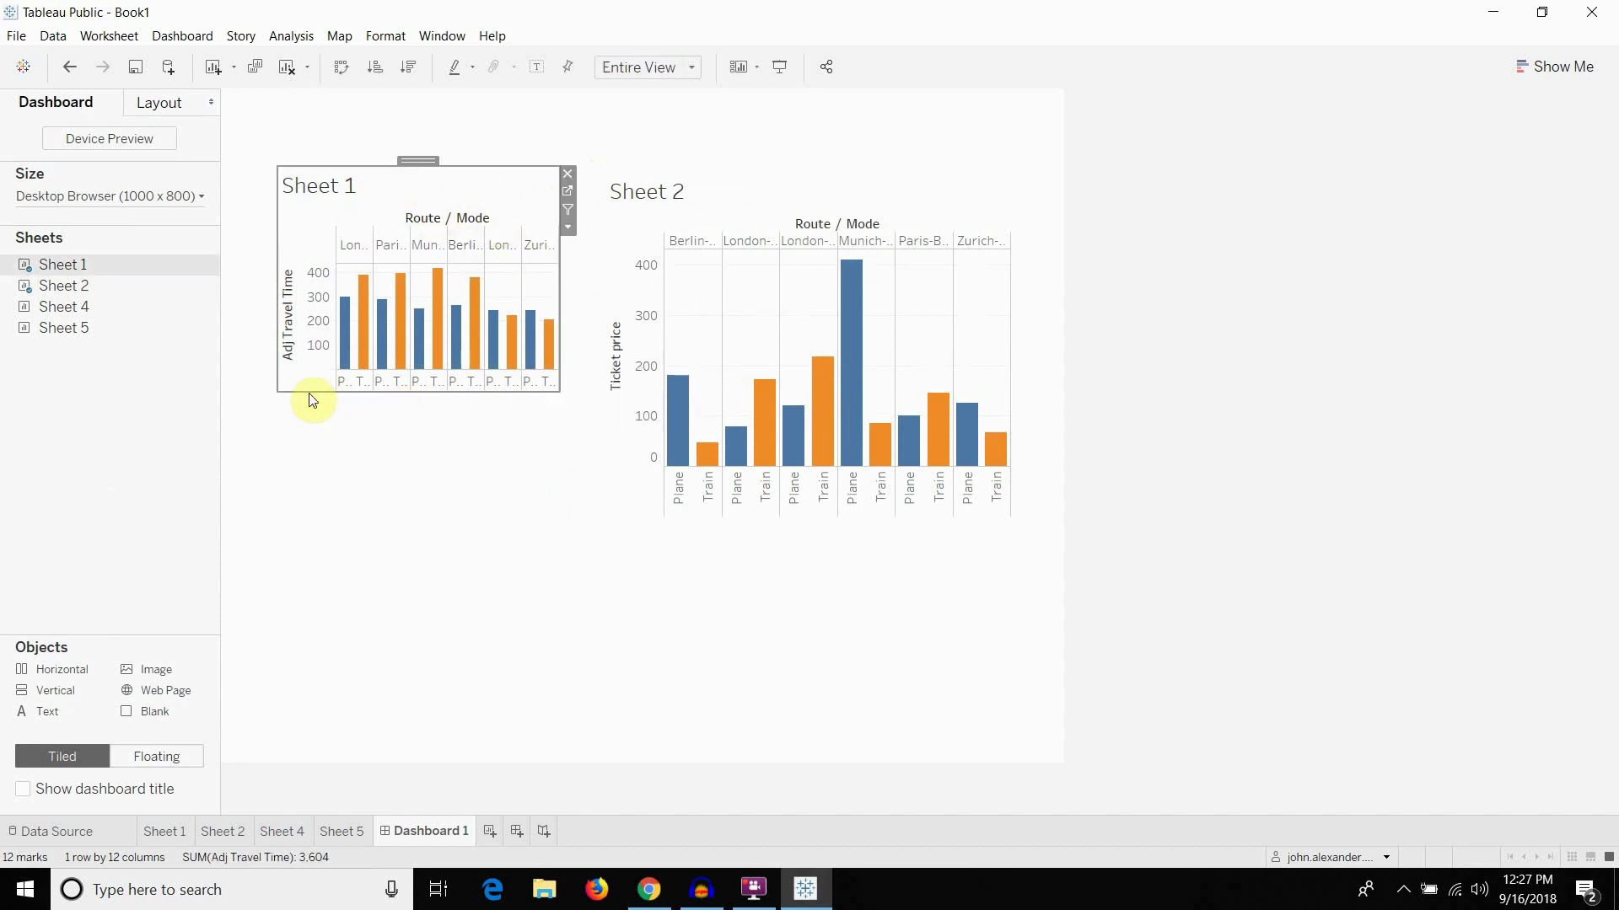
pyautogui.moveTo(267, 385); pyautogui.dragTo(250, 519)
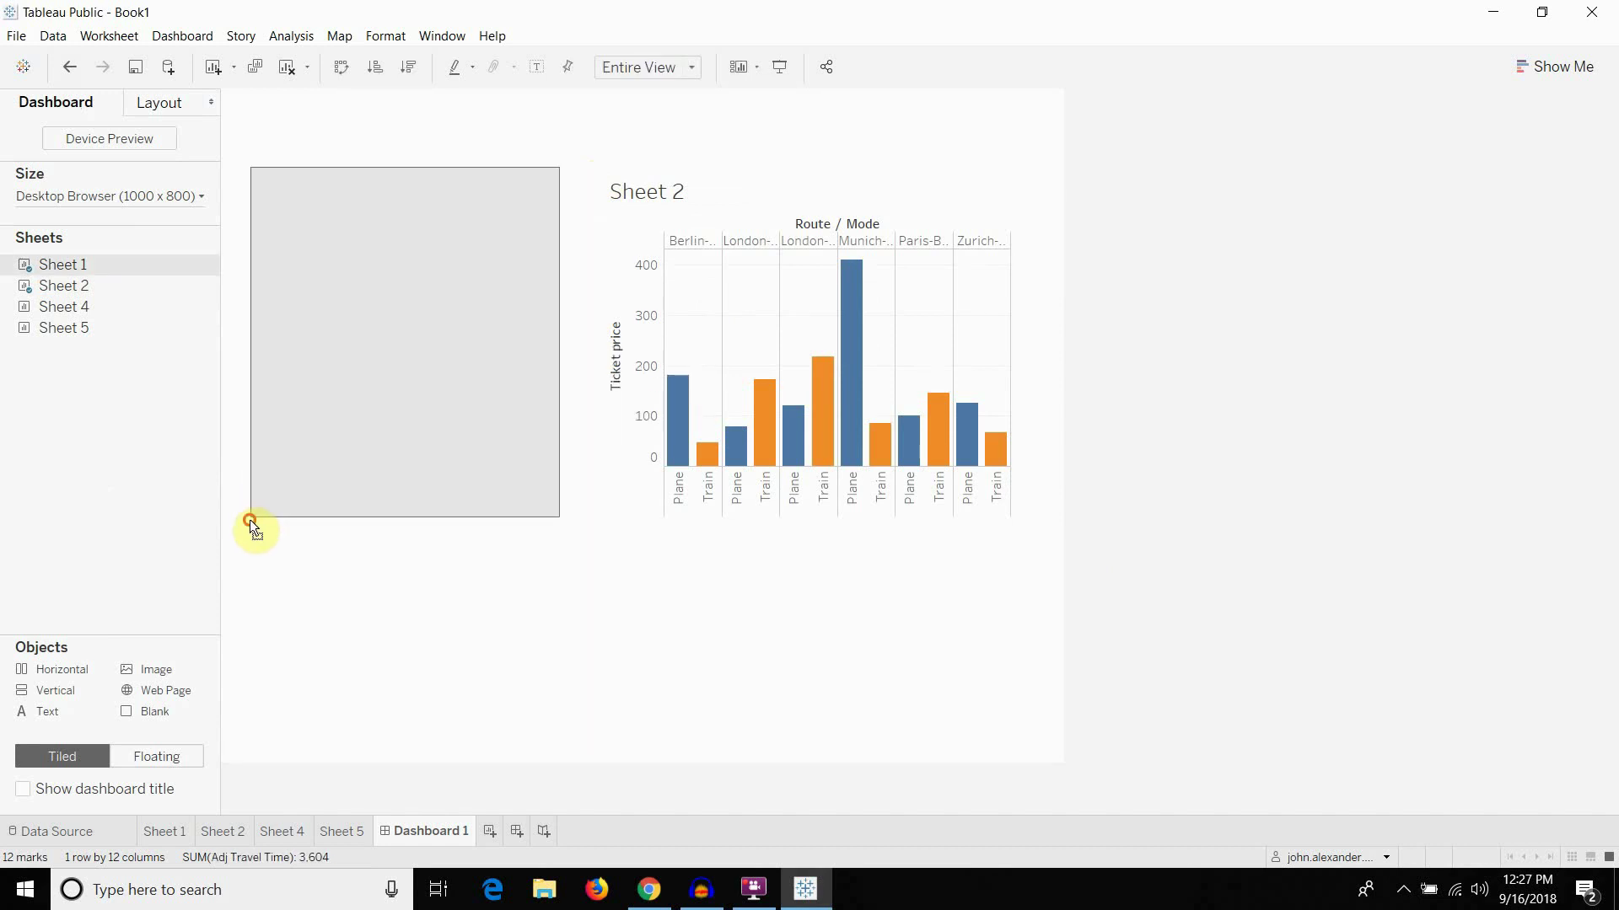
pyautogui.moveTo(556, 516); pyautogui.dragTo(597, 521)
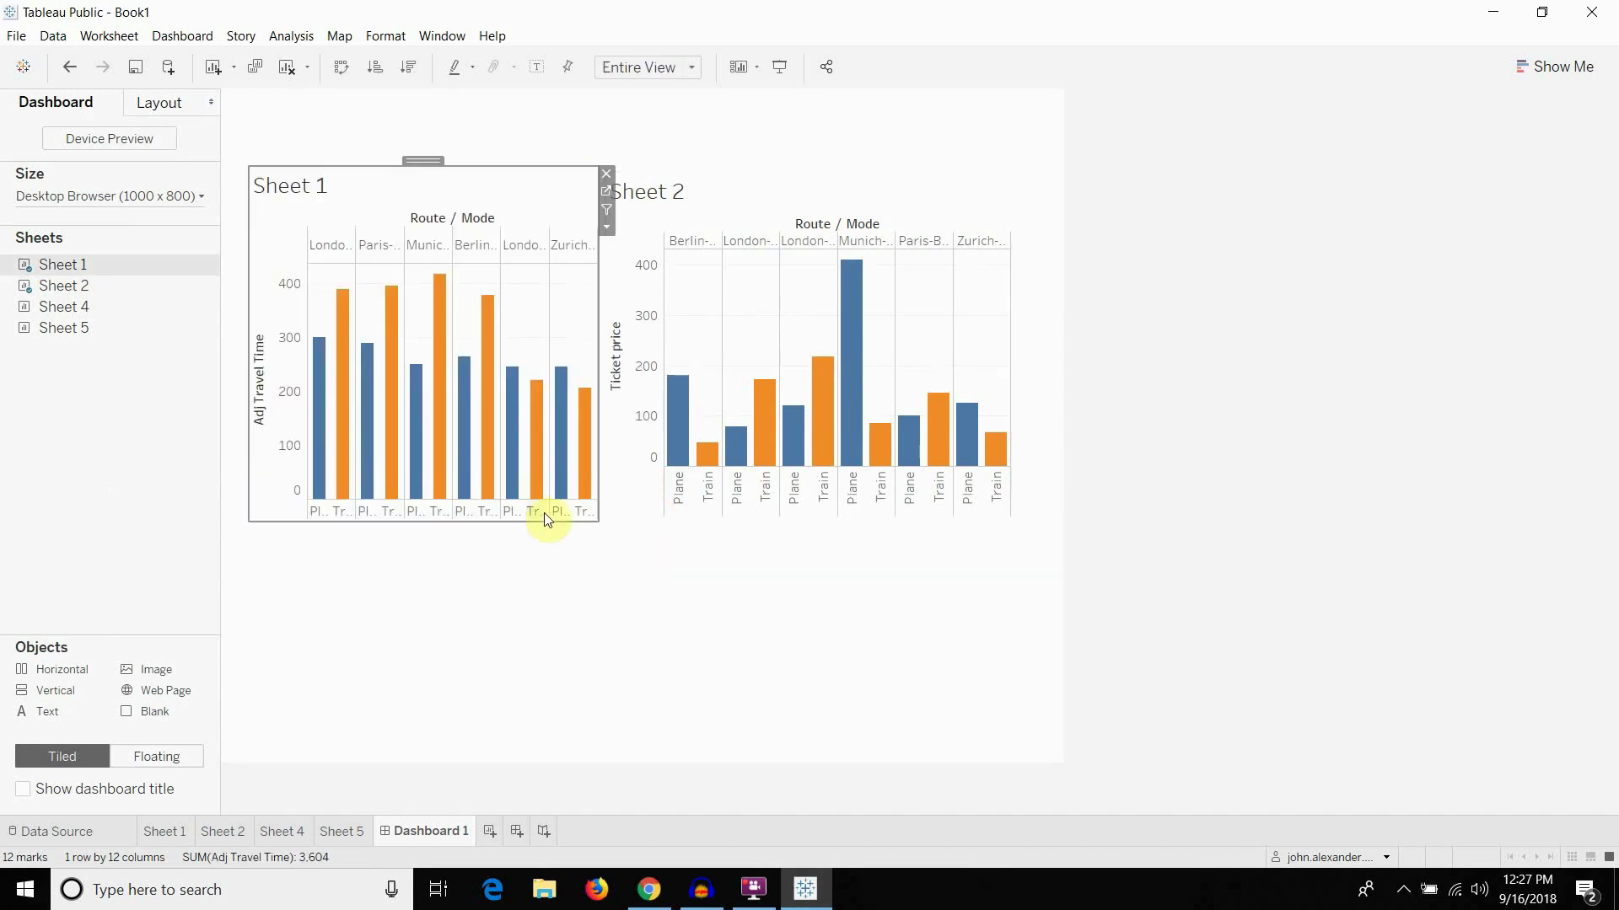
pyautogui.moveTo(473, 470)
# Remove both the Sheet 1 and Sheet 2 charts from the dashboard
pyautogui.click(818, 192)
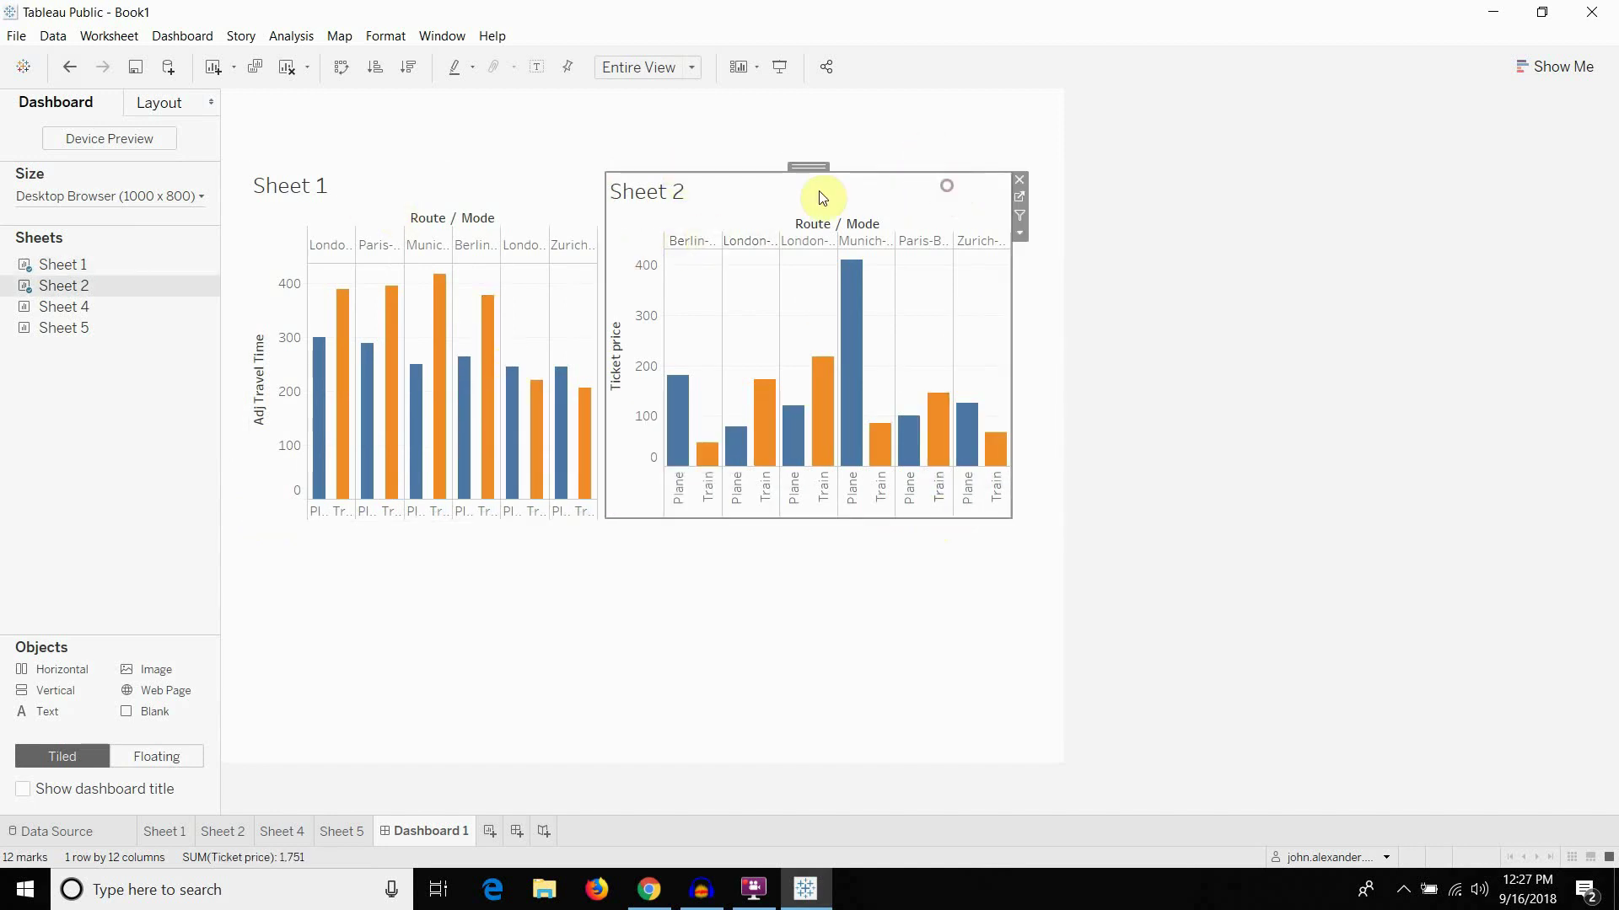
pyautogui.click(531, 192)
pyautogui.click(606, 174)
pyautogui.click(877, 210)
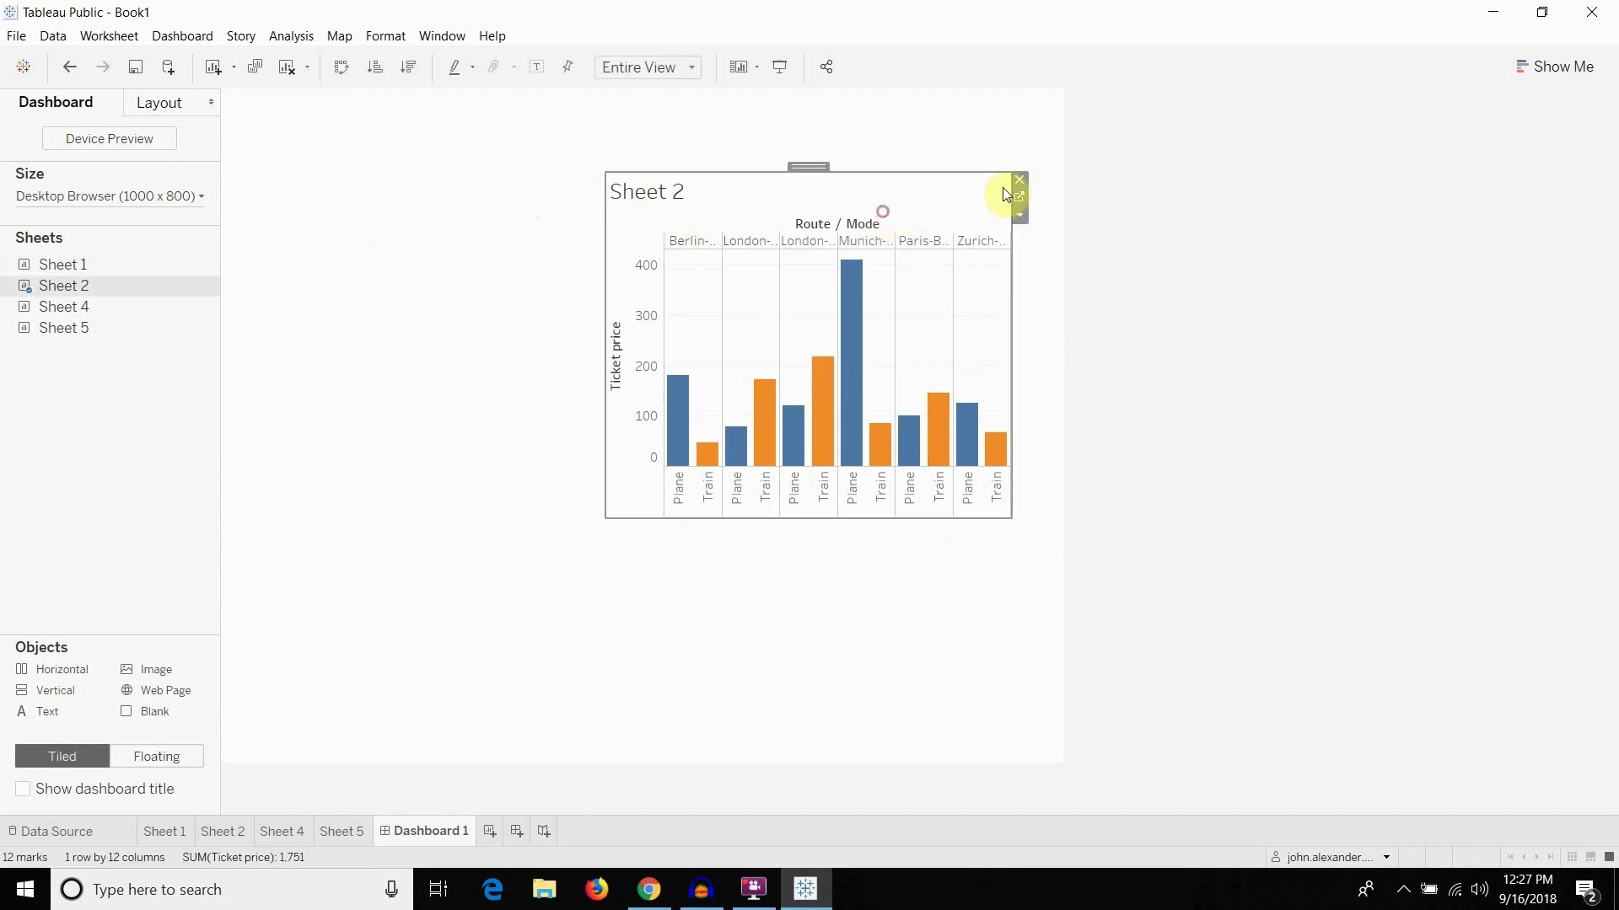
pyautogui.click(1023, 175)
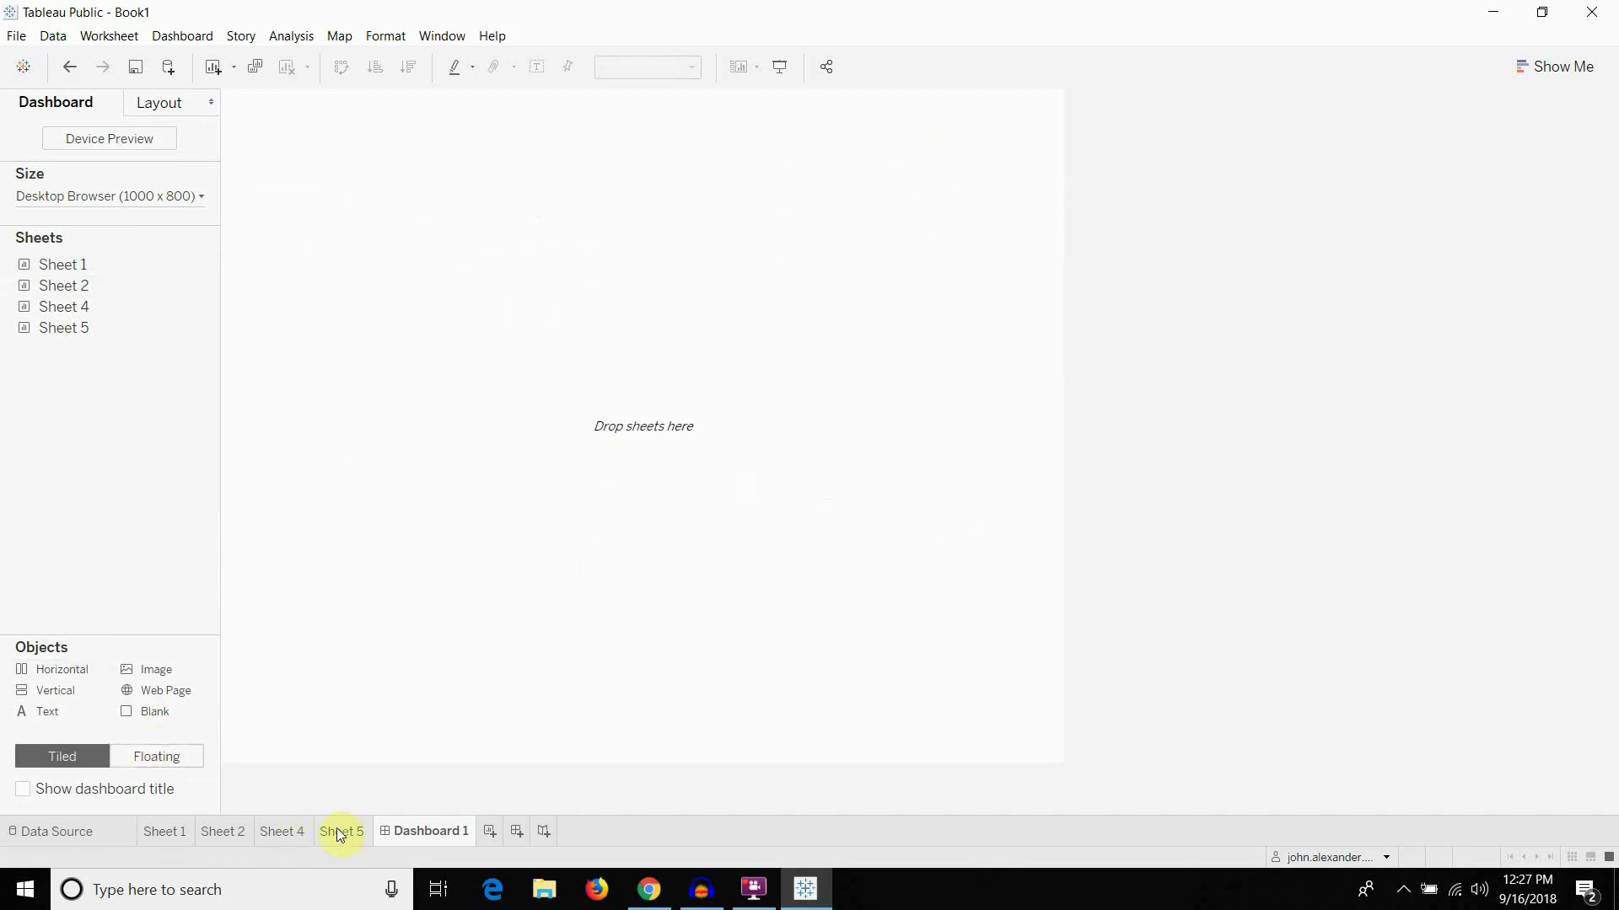
# Remove Route from the columns of Sheet 2 so ticket price is compared by Mode only
pyautogui.click(306, 831)
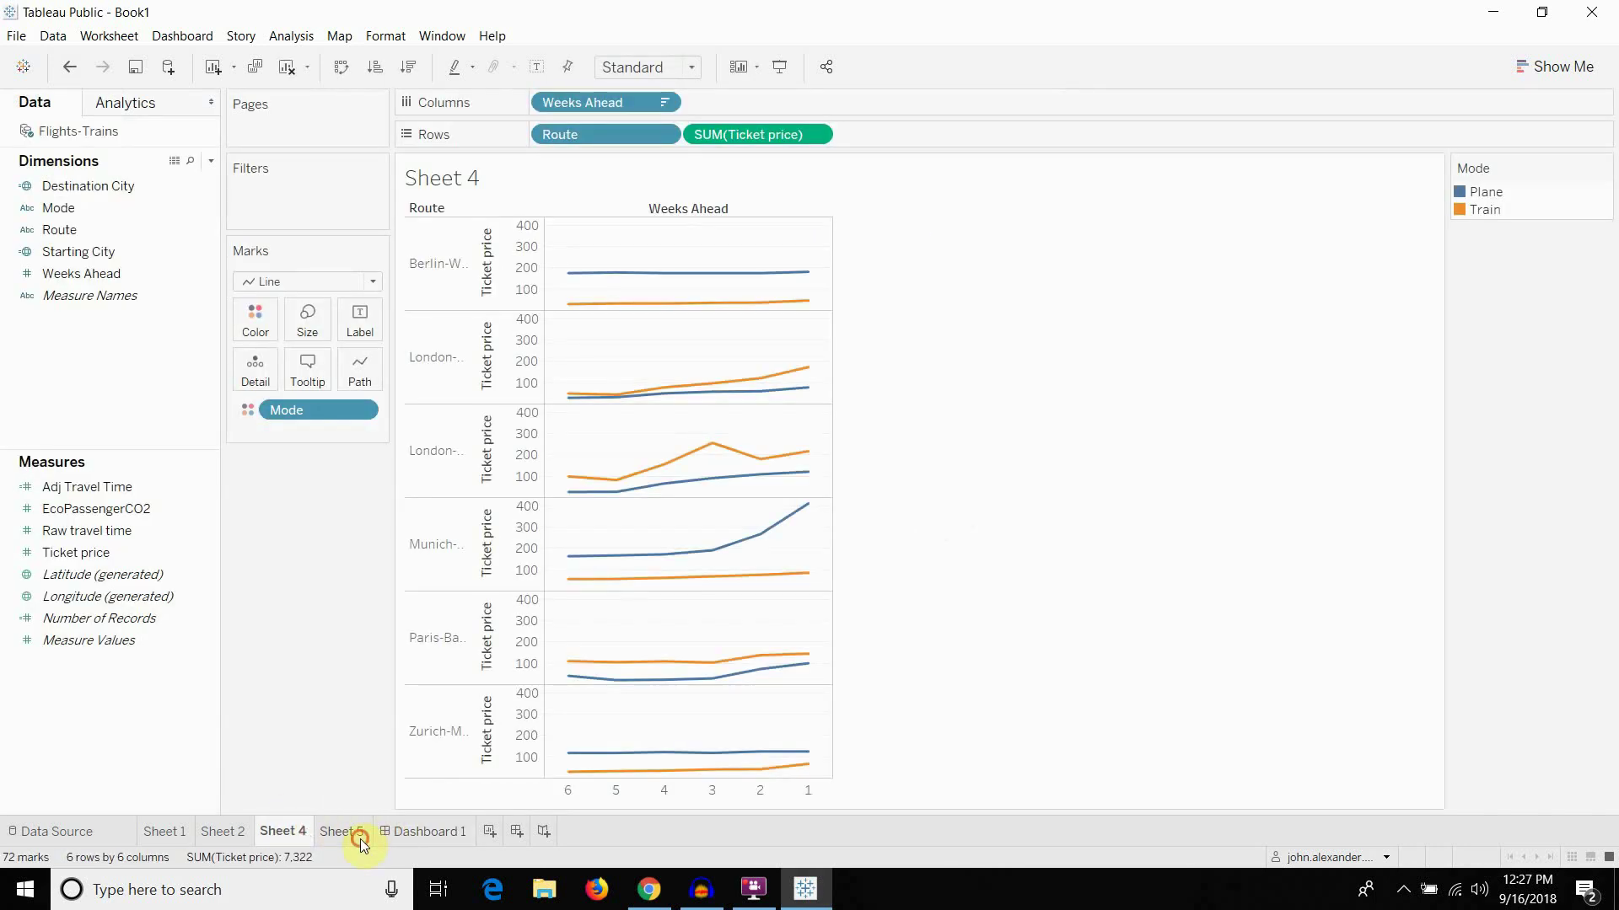
pyautogui.click(361, 838)
pyautogui.click(242, 830)
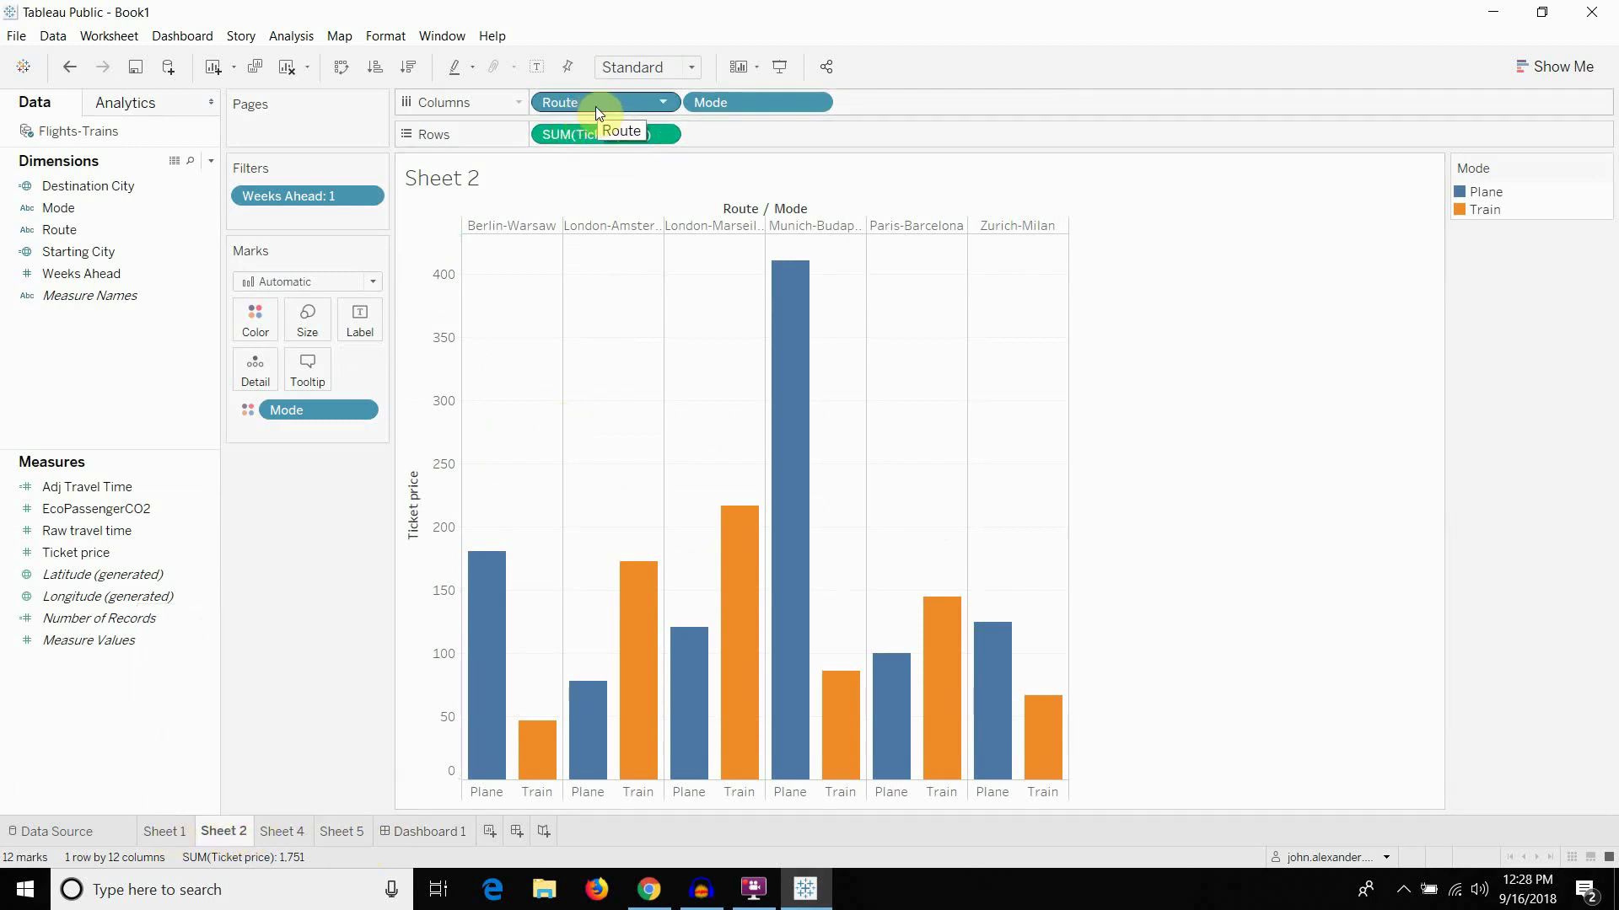
pyautogui.moveTo(595, 106); pyautogui.dragTo(101, 375)
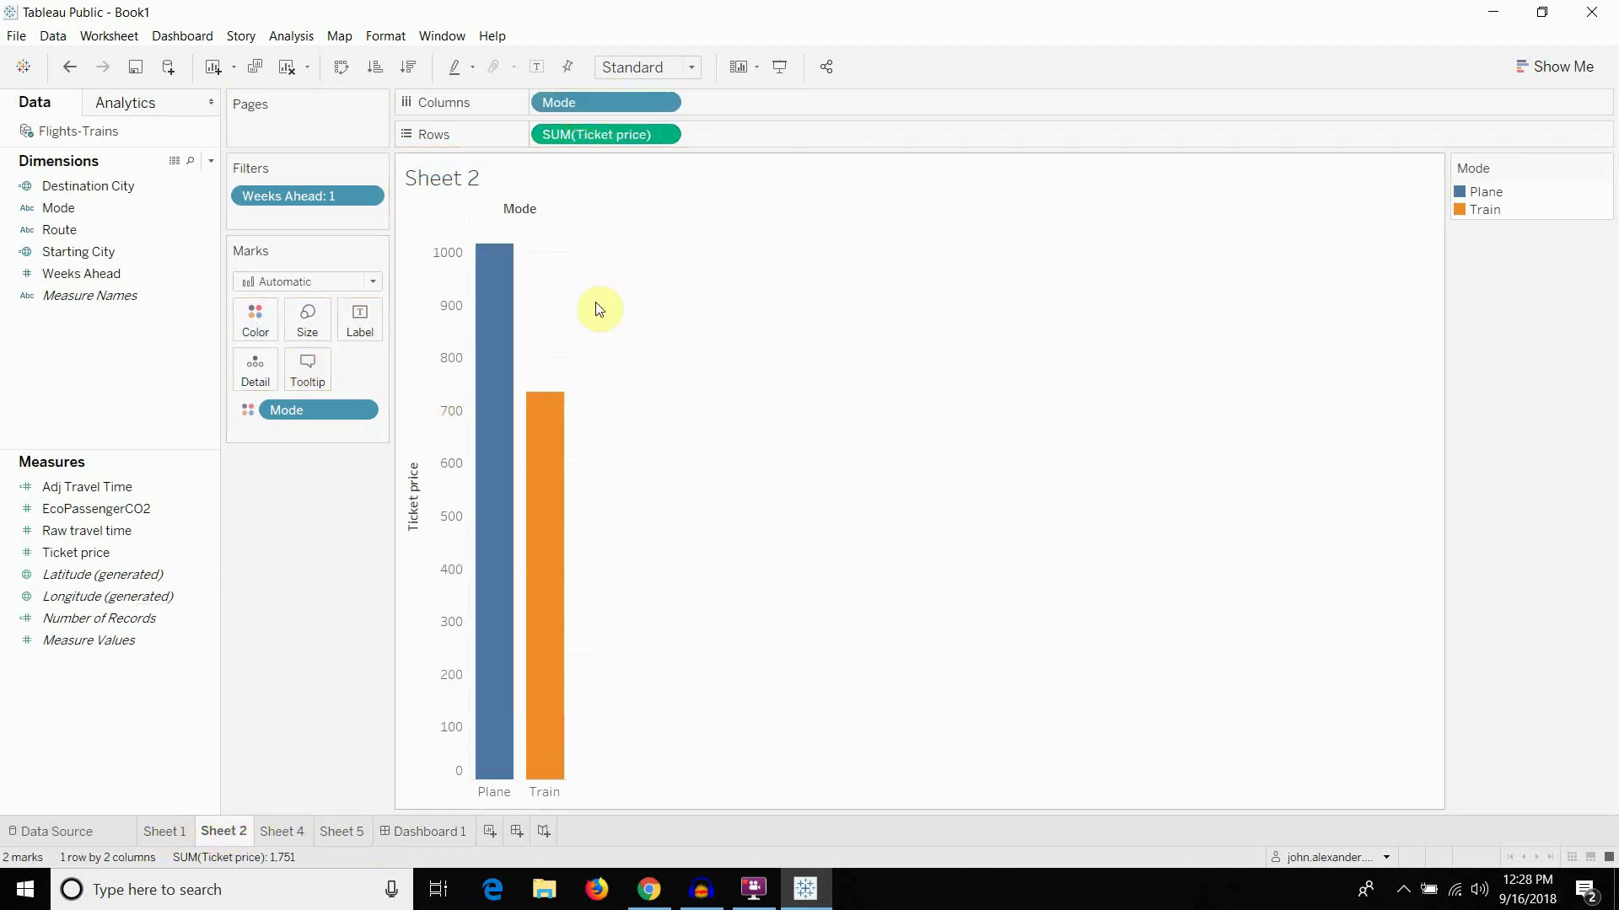
pyautogui.moveTo(510, 390)
pyautogui.moveTo(540, 441)
# Remove Route from the columns of Sheet 1 so adjusted travel time is compared by Mode only
pyautogui.click(281, 829)
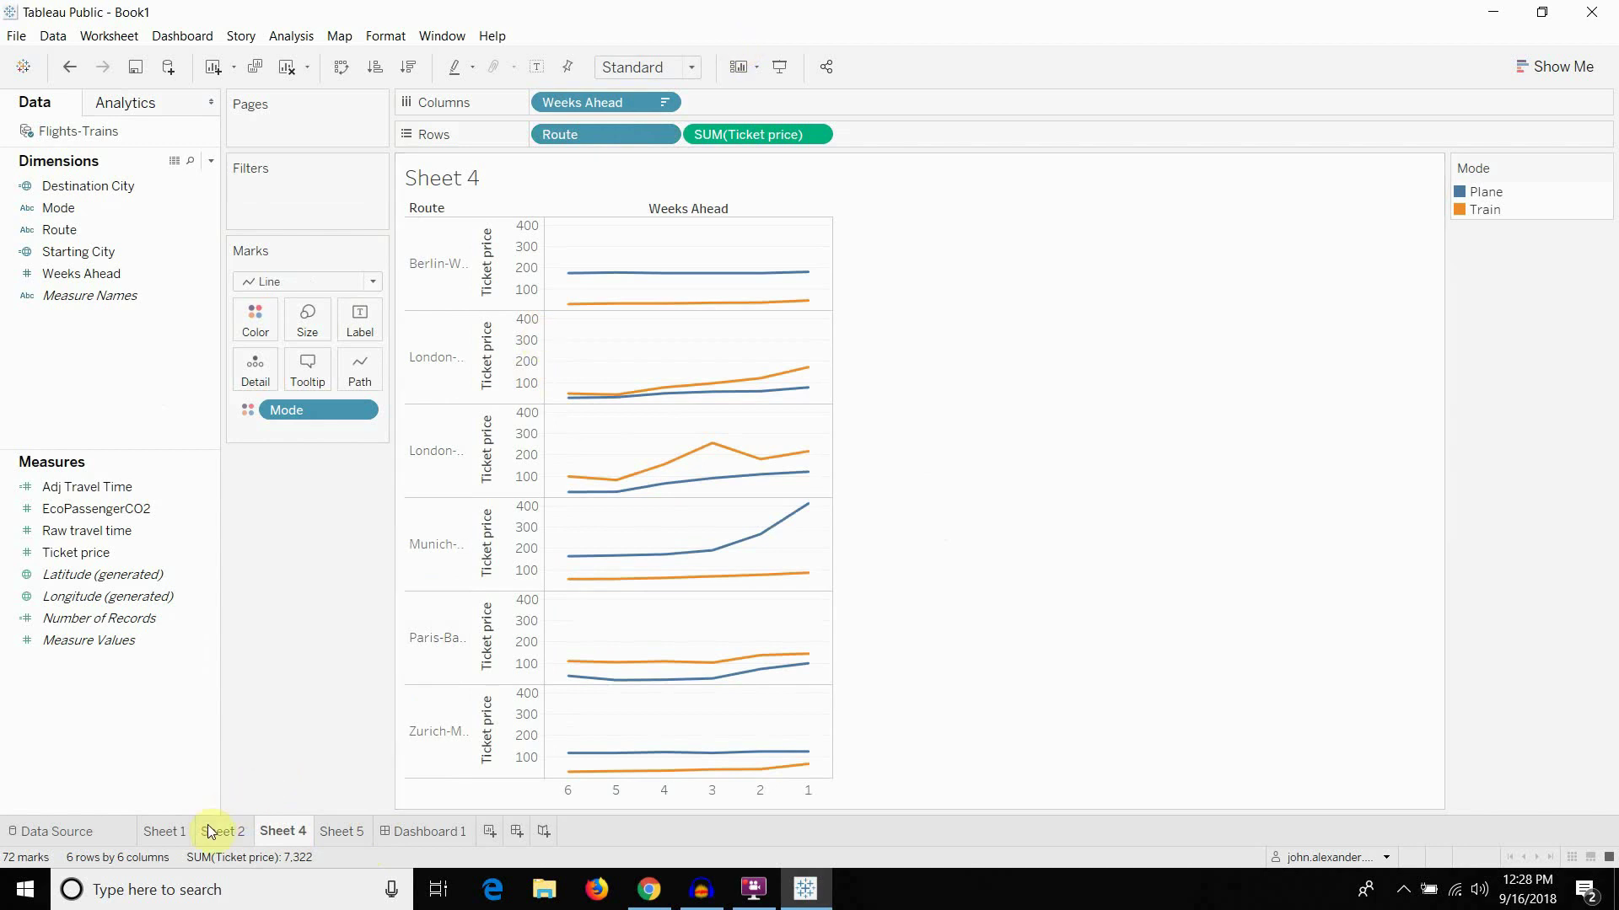
pyautogui.click(167, 832)
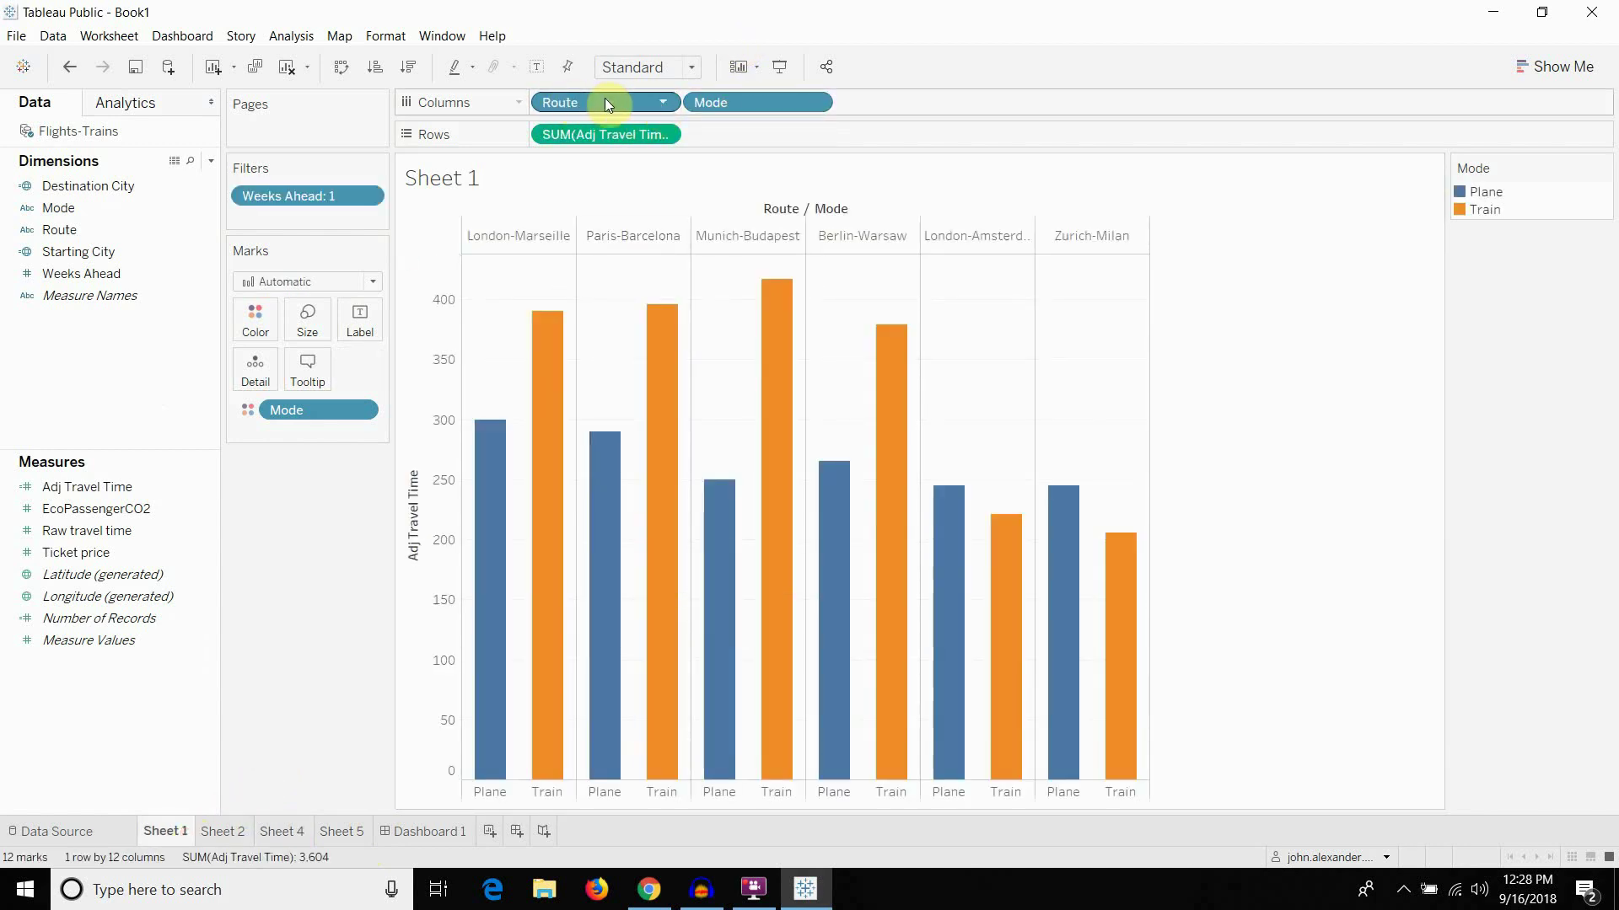
pyautogui.moveTo(605, 98); pyautogui.dragTo(110, 320)
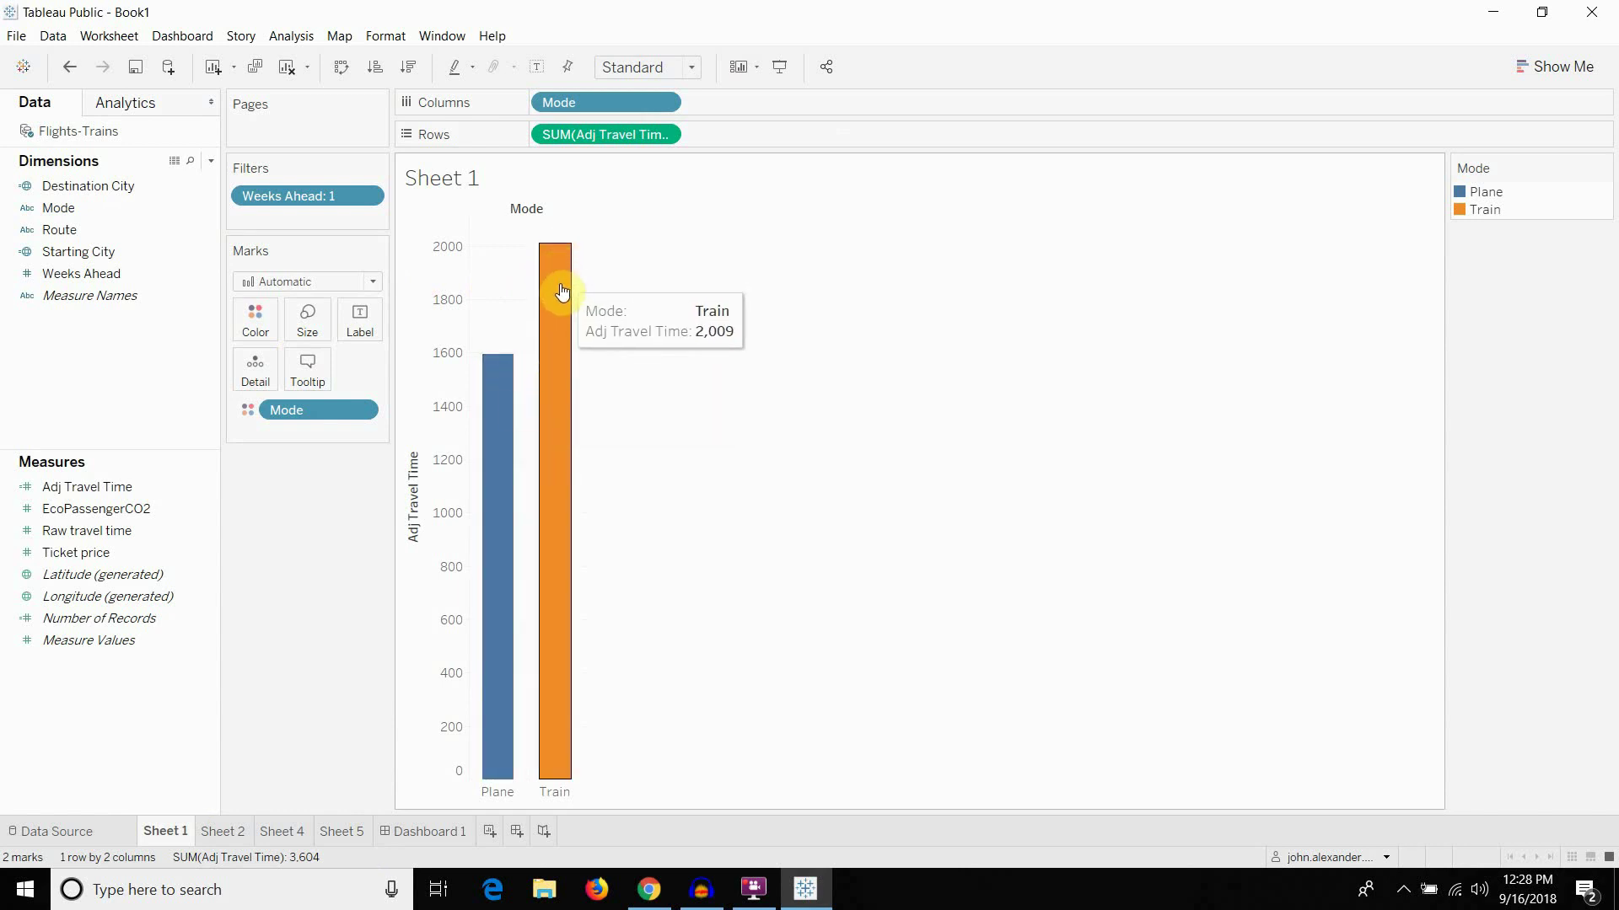
pyautogui.moveTo(496, 430)
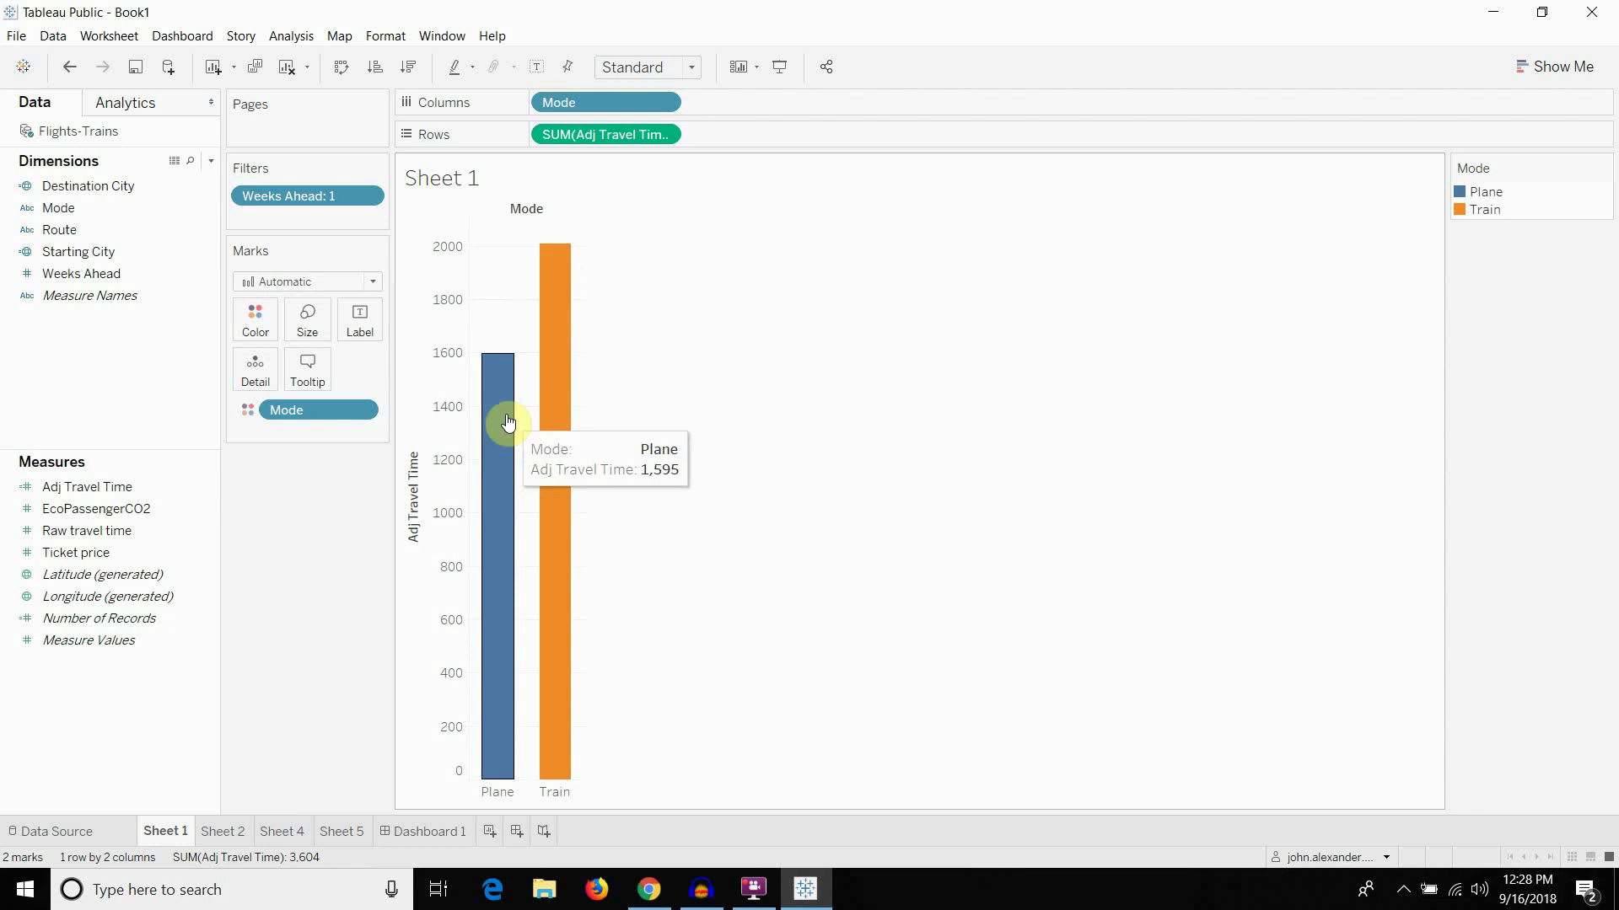
# Place Sheet 1 as a floating chart on Dashboard 1, make it narrower and taller, and remove its Mode legend
pyautogui.click(434, 832)
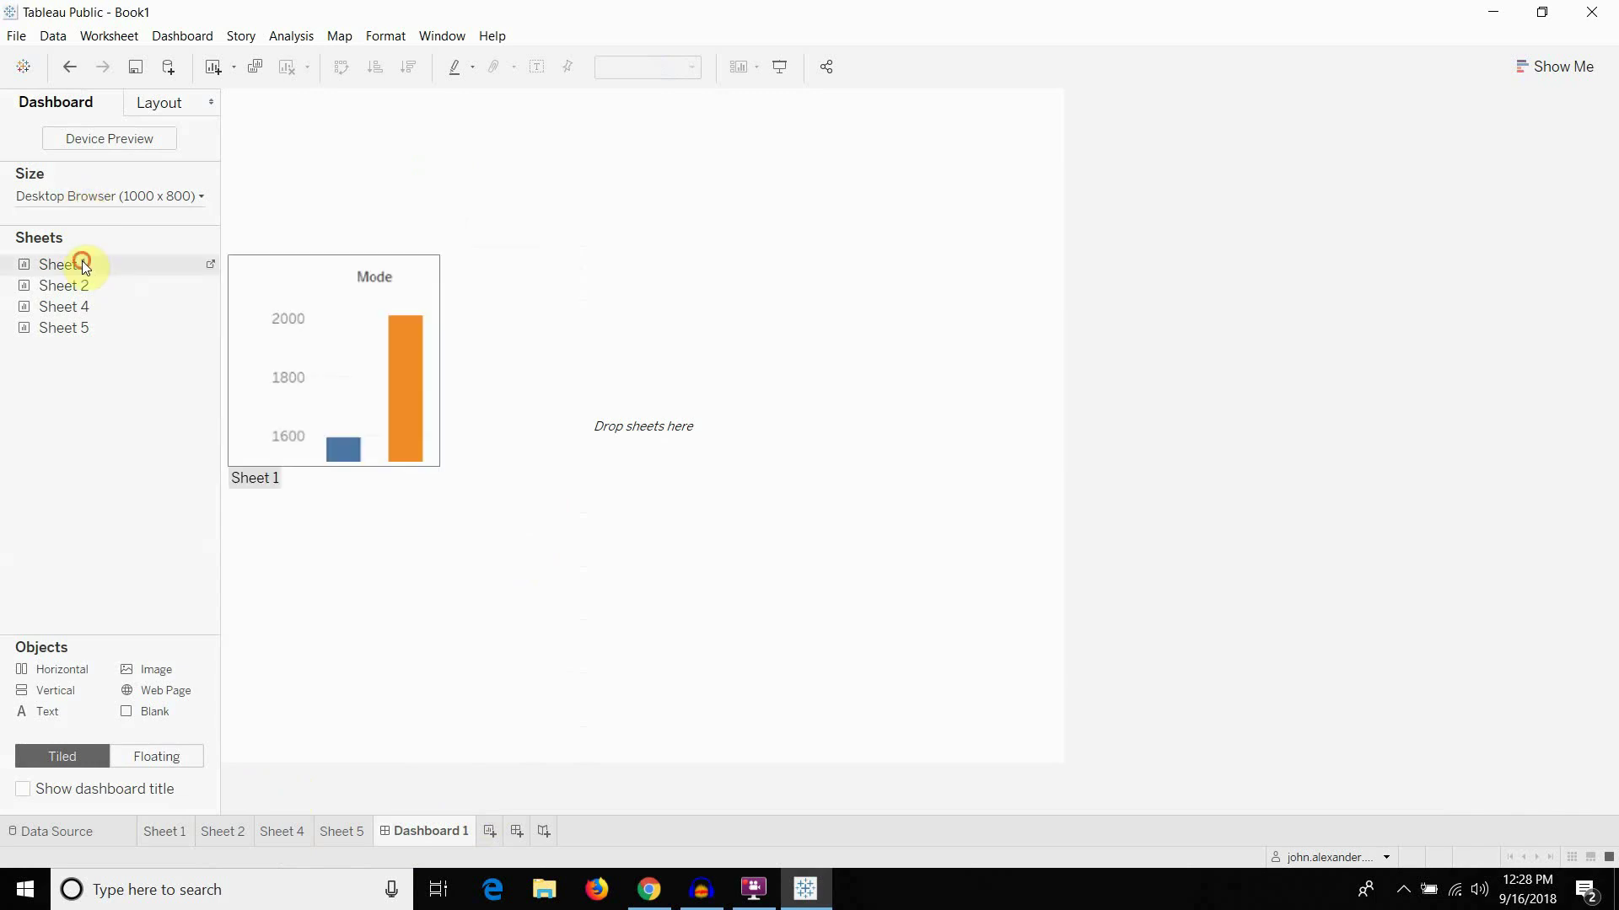
pyautogui.moveTo(82, 264); pyautogui.dragTo(337, 207)
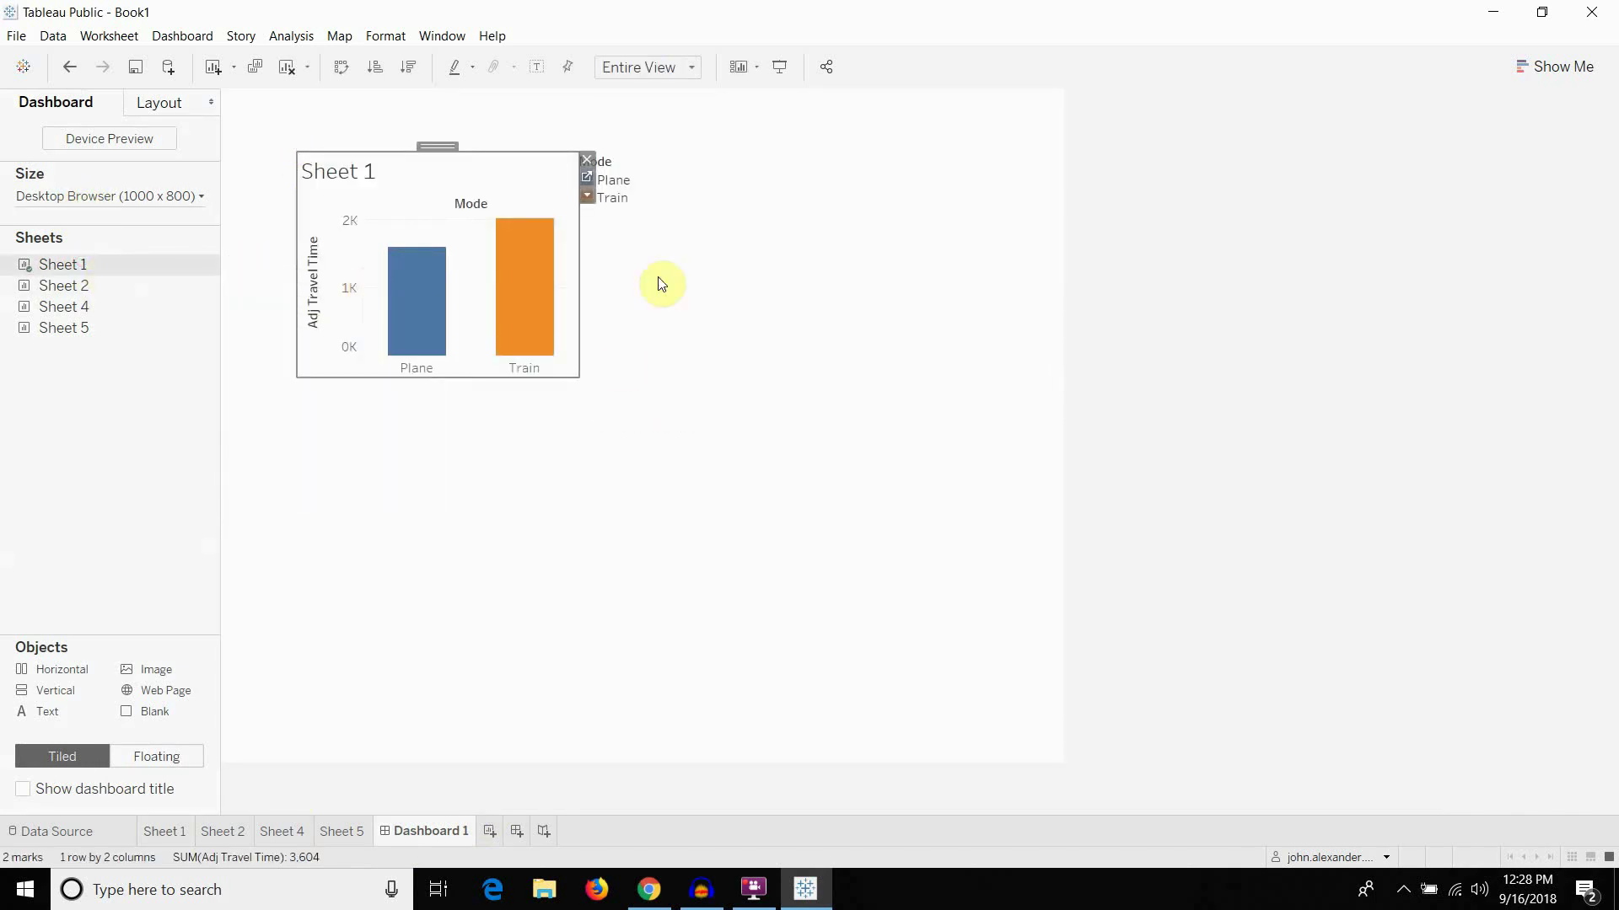
pyautogui.moveTo(580, 375); pyautogui.dragTo(498, 499)
pyautogui.click(642, 167)
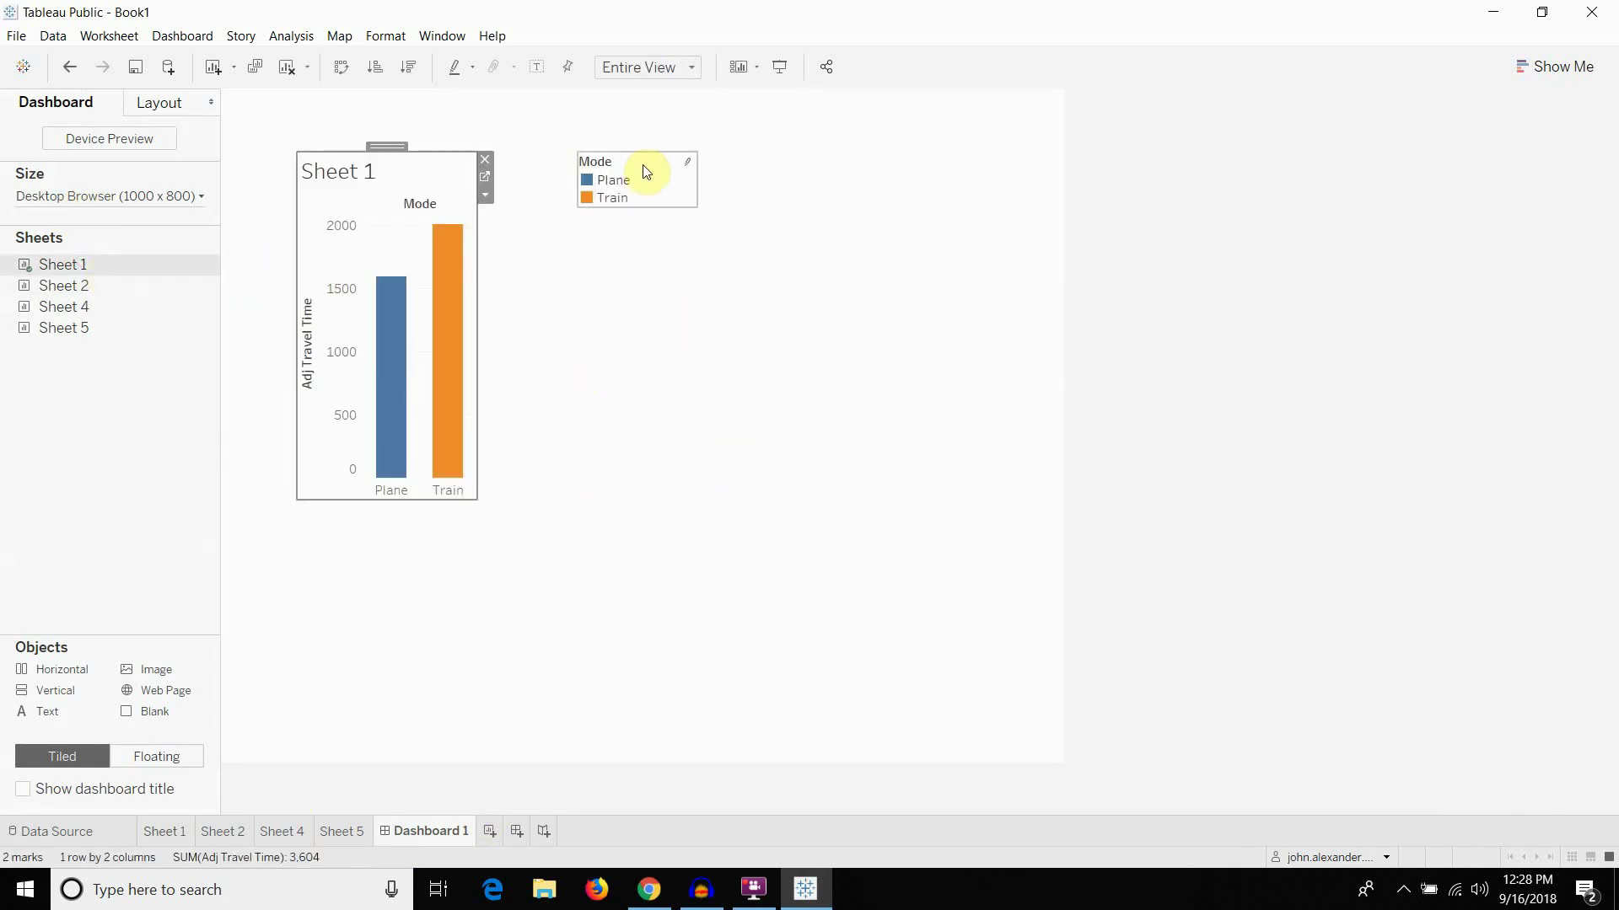
pyautogui.click(705, 160)
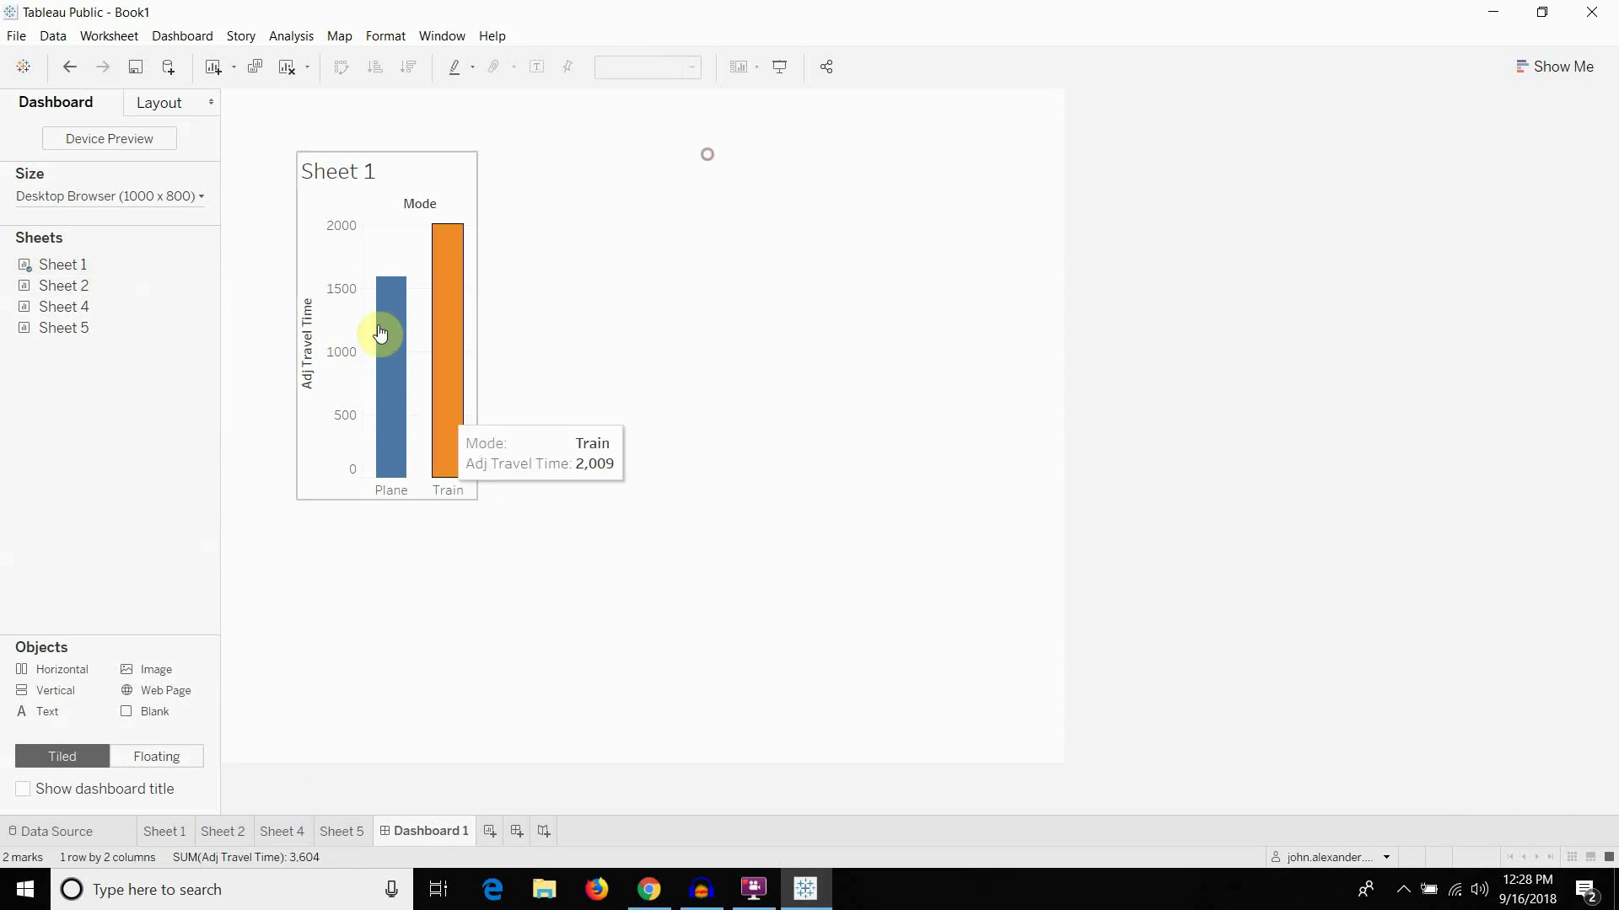
# Change the title of the Sheet 1 chart on the dashboard to "Travel Time"
pyautogui.doubleClick(352, 163)
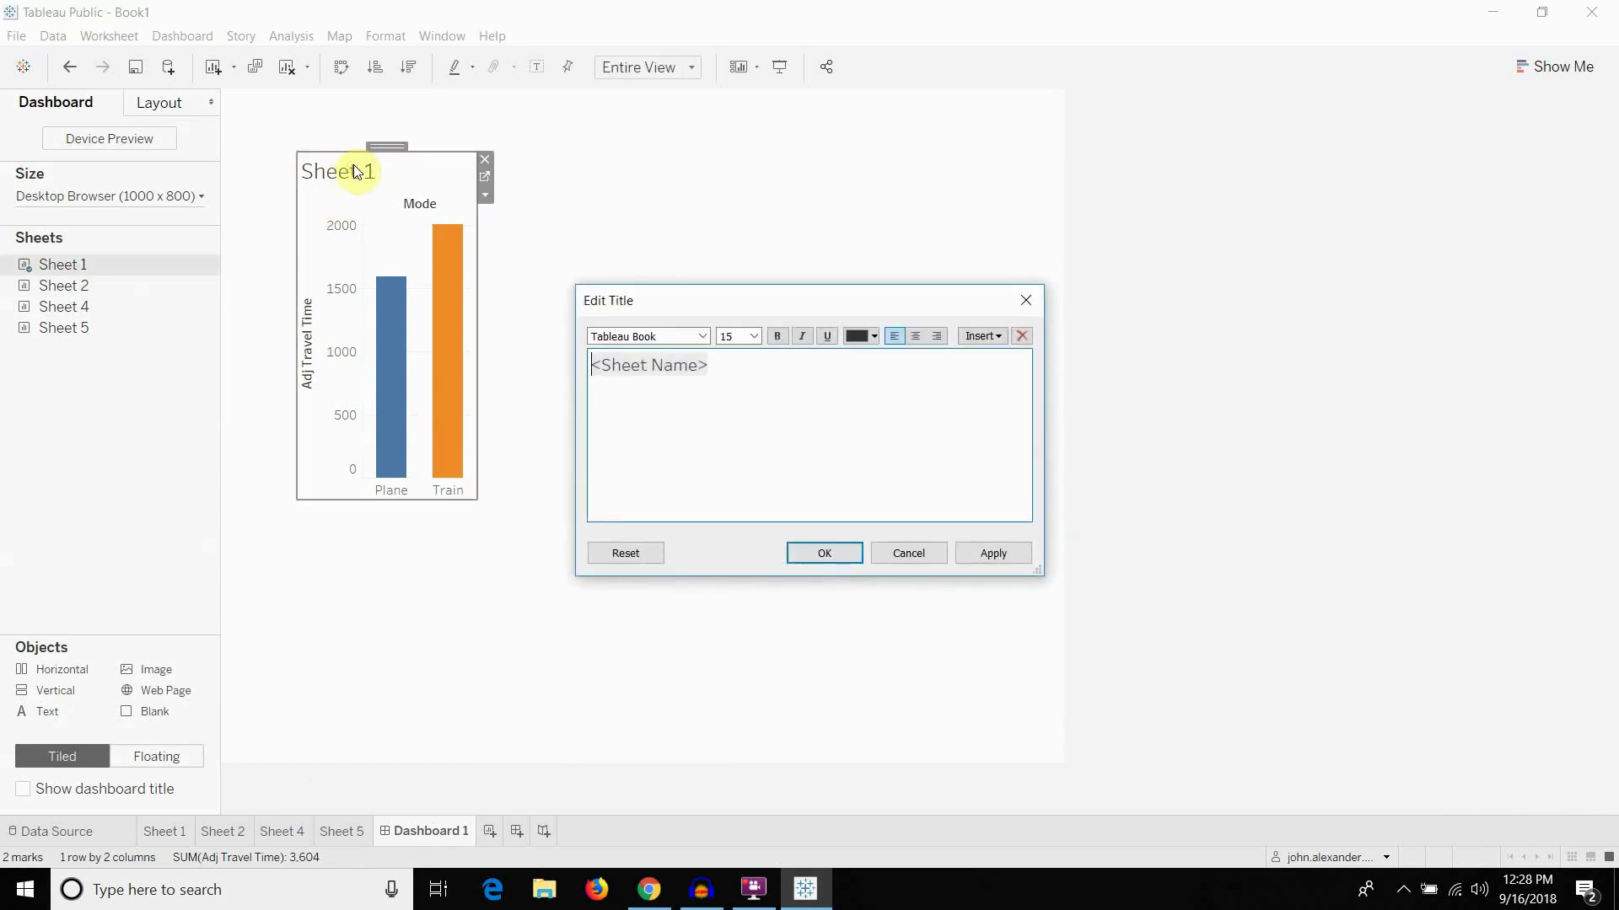
pyautogui.moveTo(706, 365); pyautogui.dragTo(424, 361)
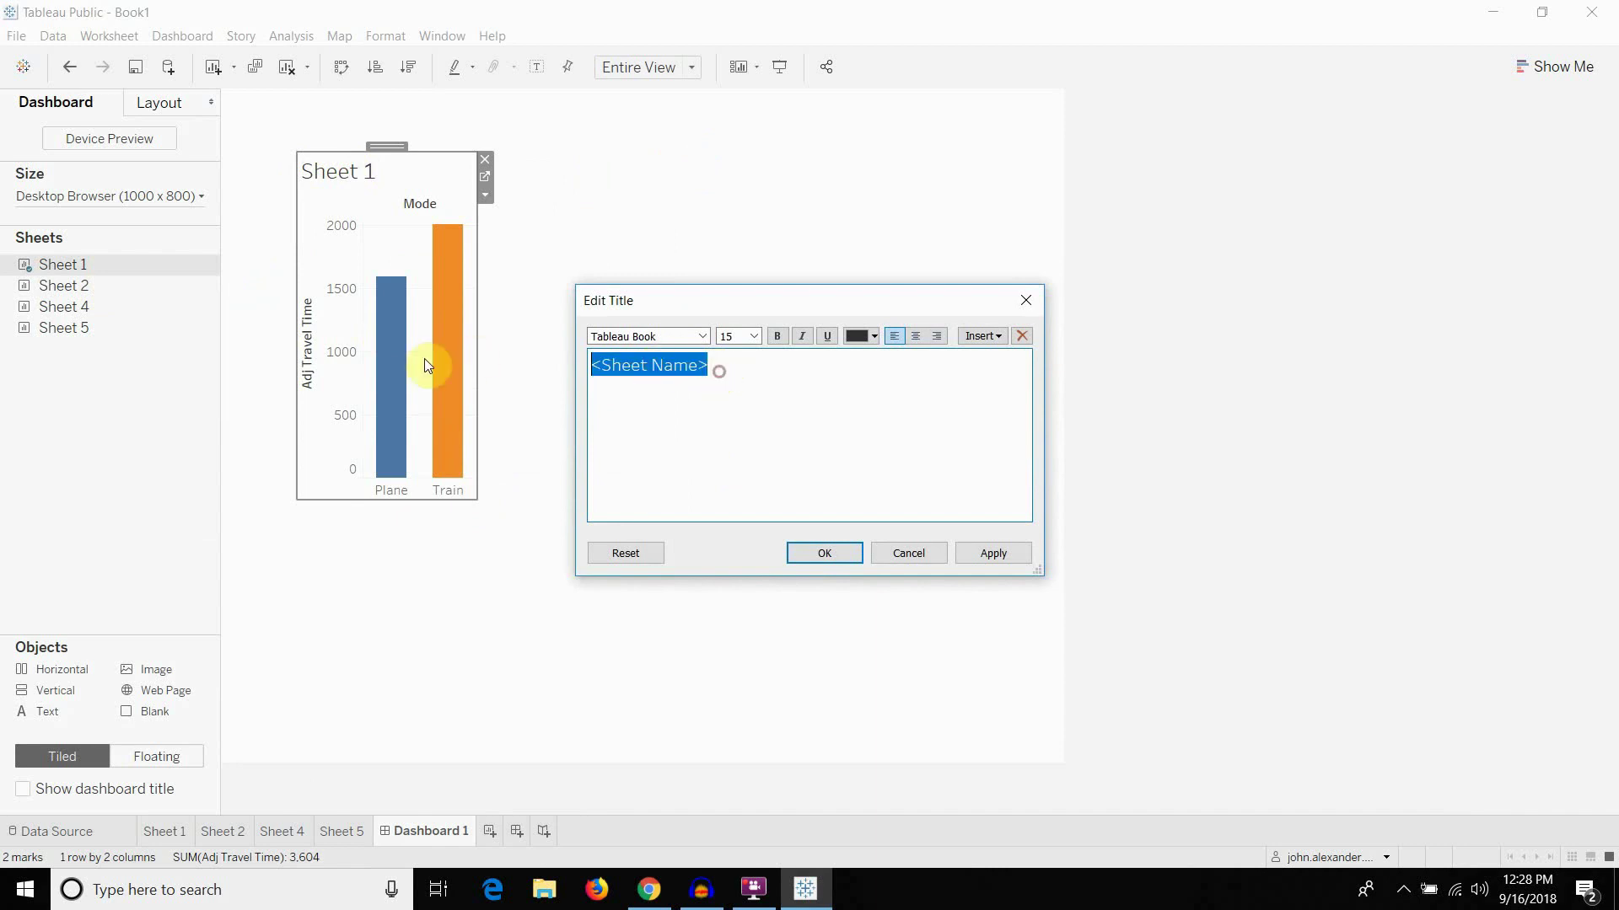
pyautogui.write('ravel')
pyautogui.press('BackSpace')
pyautogui.press('BackSpace')
pyautogui.press('BackSpace')
pyautogui.press('BackSpace')
pyautogui.press('BackSpace')
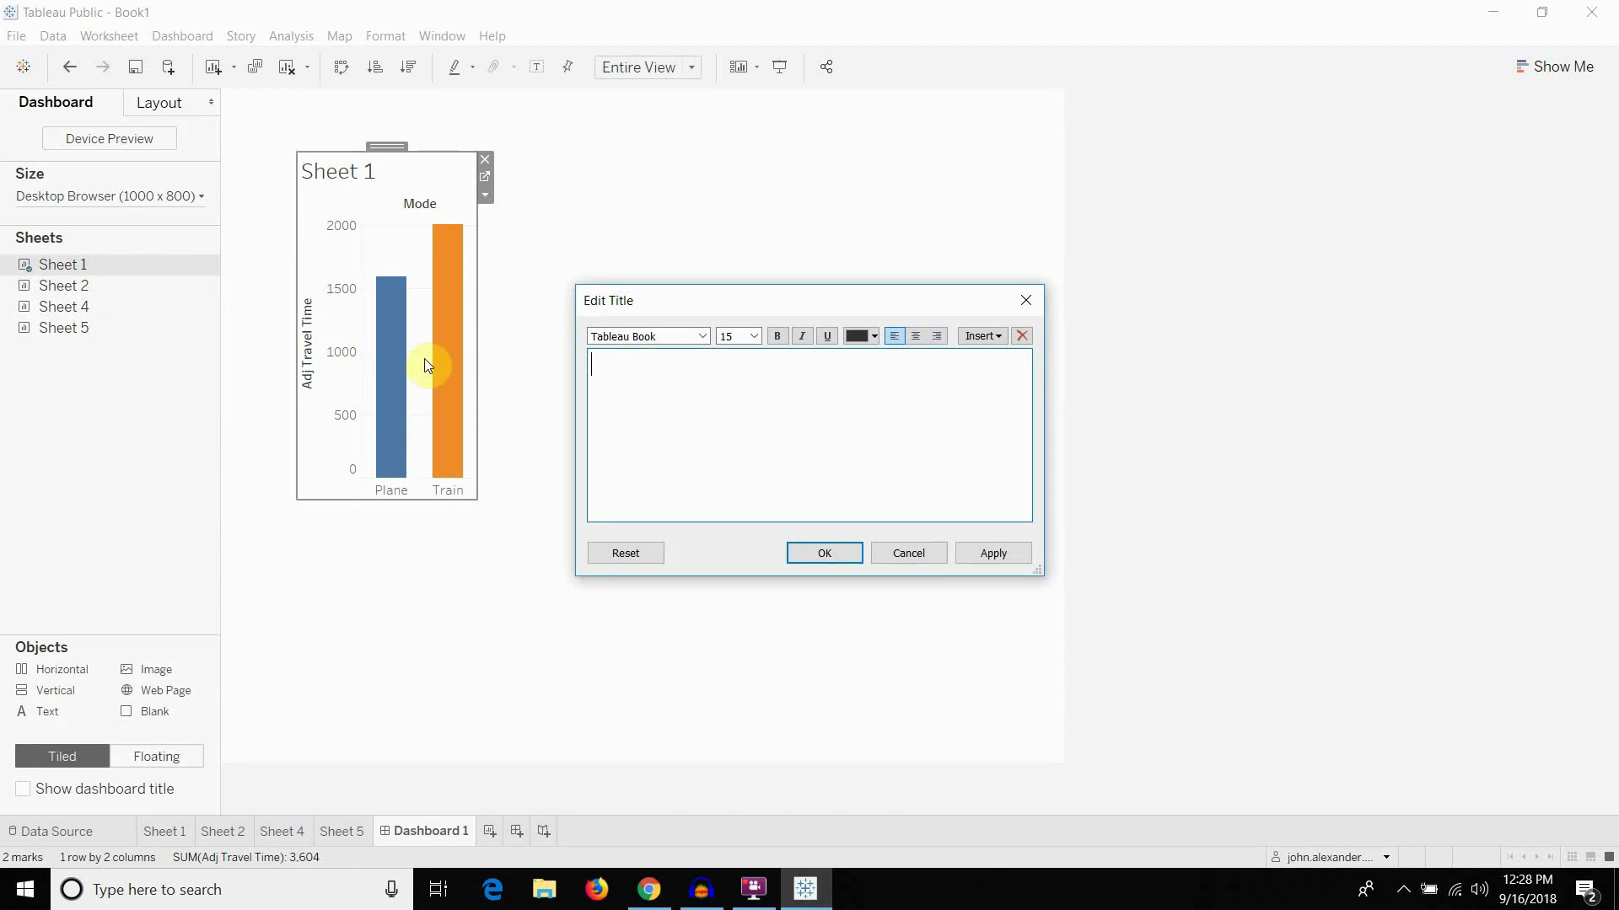
pyautogui.write('Travel Time')
pyautogui.click(823, 553)
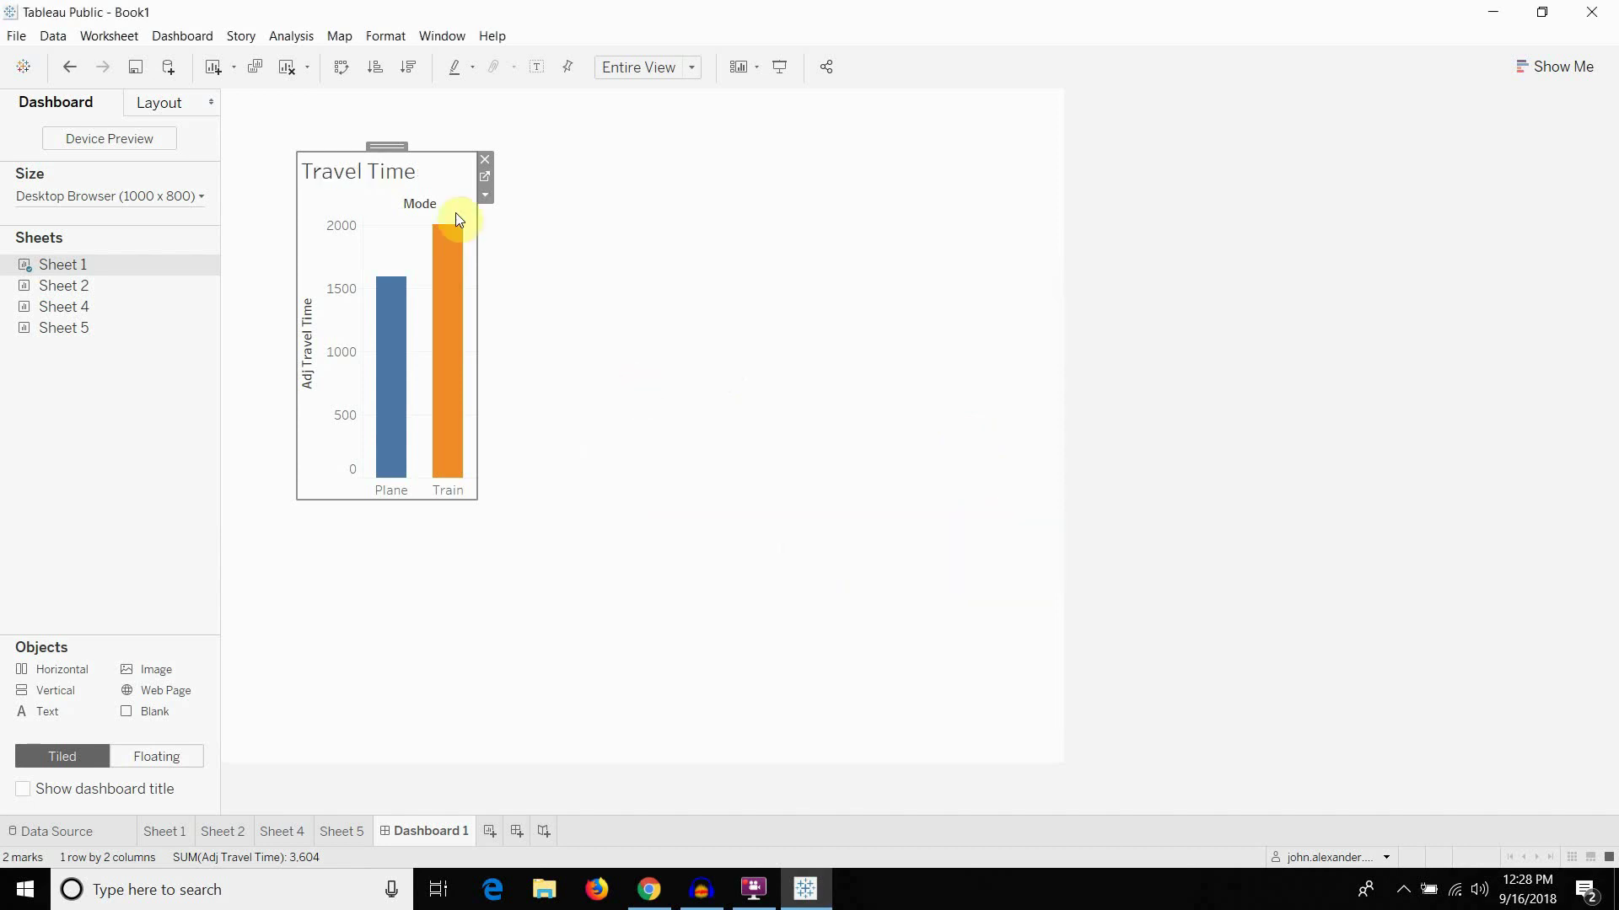
# Place Sheet 2 as a floating chart beside the Travel Time chart, make it narrower and taller, and remove its Mode legend
pyautogui.moveTo(85, 286)
pyautogui.moveTo(84, 284); pyautogui.dragTo(573, 207)
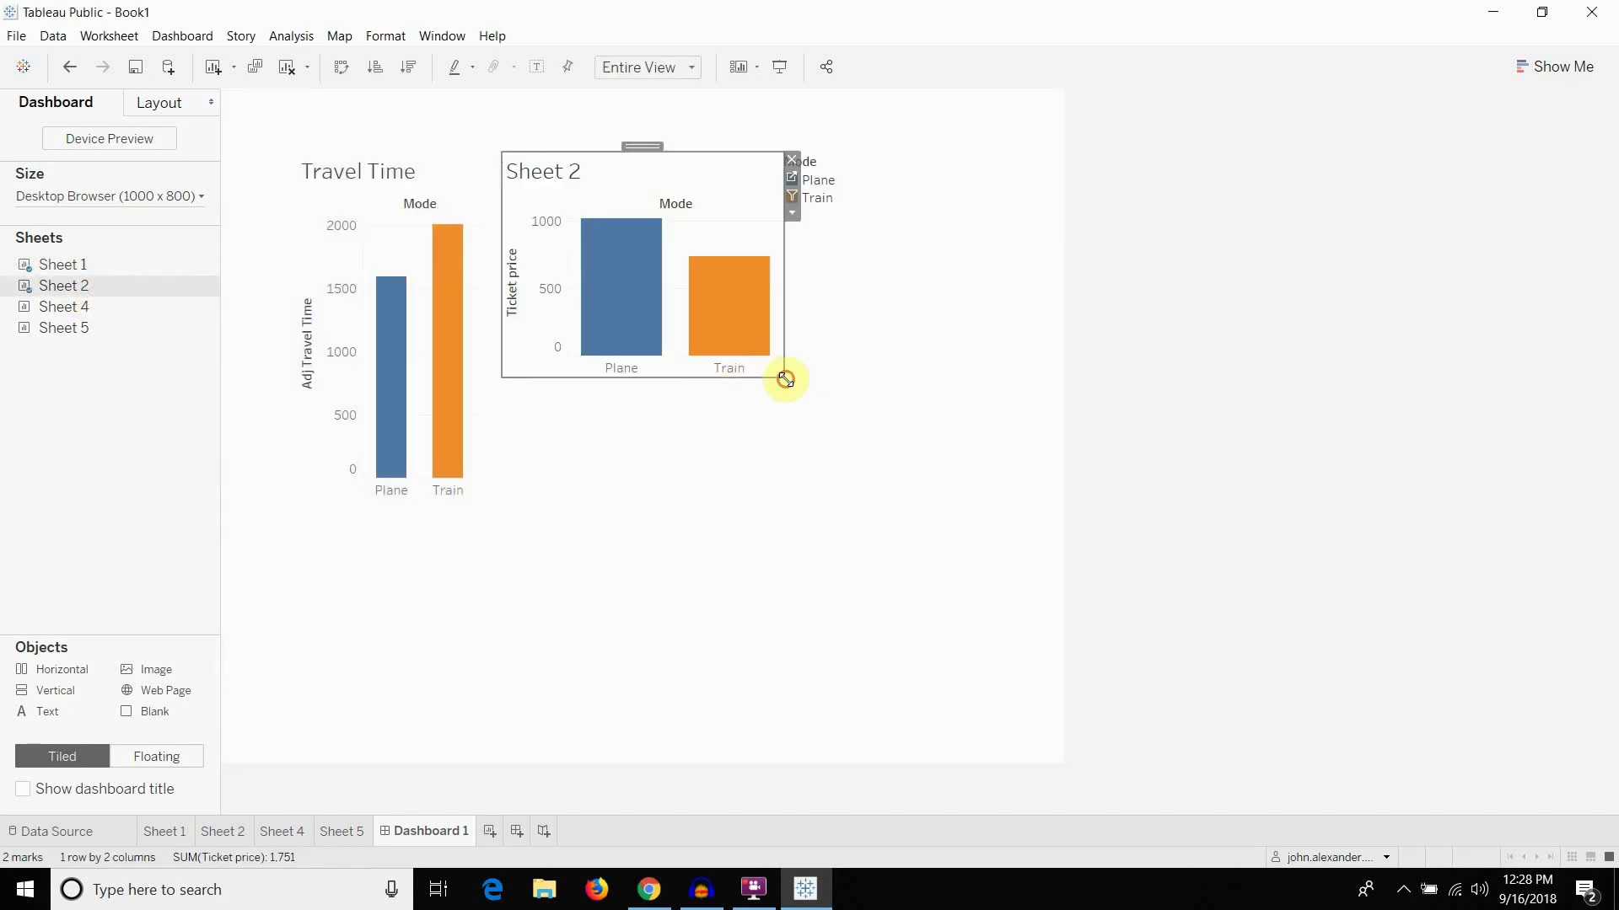
pyautogui.moveTo(781, 376); pyautogui.dragTo(734, 504)
pyautogui.click(856, 168)
pyautogui.click(911, 159)
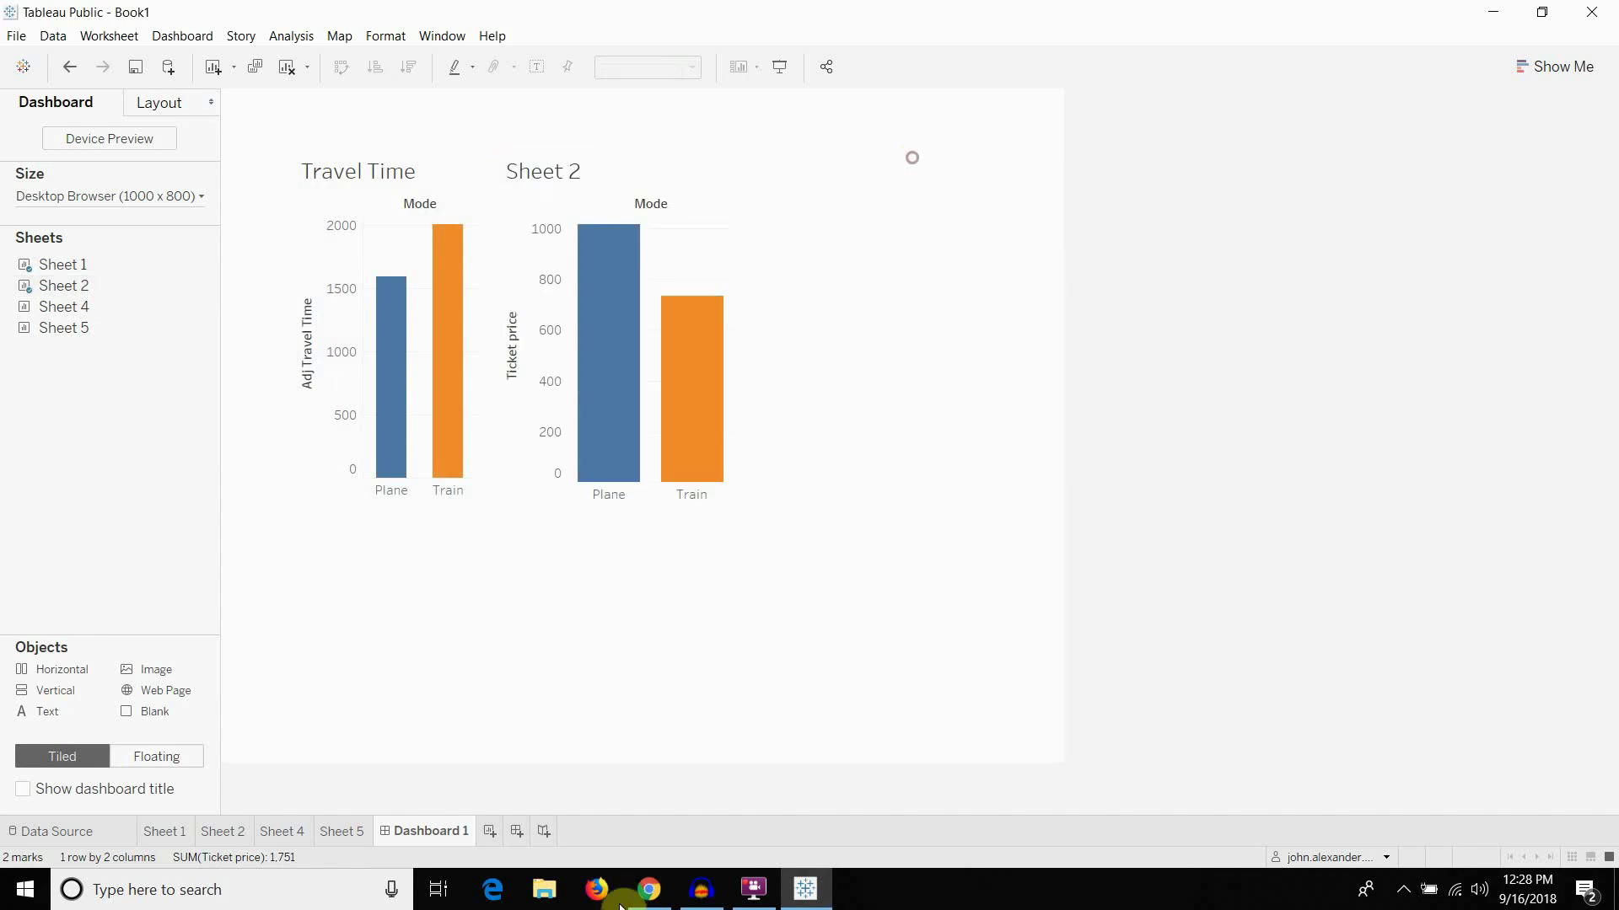
# Change the title of the Sheet 2 chart on the dashboard to "Ticket Price"
pyautogui.doubleClick(569, 157)
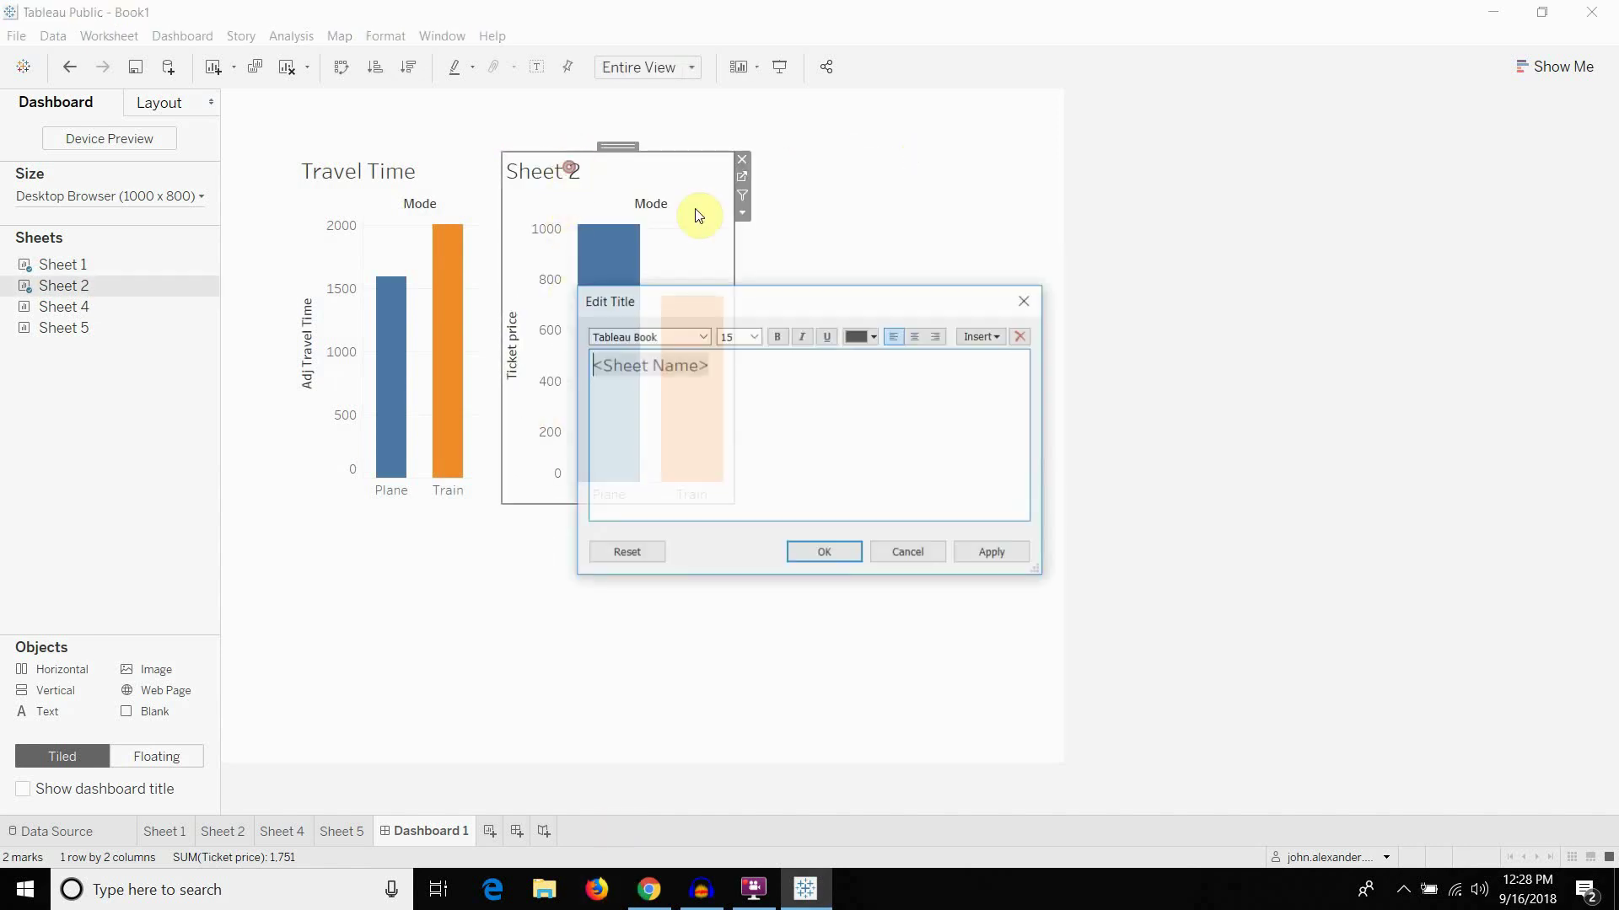
pyautogui.hotkey('ctrl', 'shift', 'Right')
pyautogui.hotkey('ctrl', 'shift', 'Right')
pyautogui.hotkey('ctrl', 'shift', 'Right')
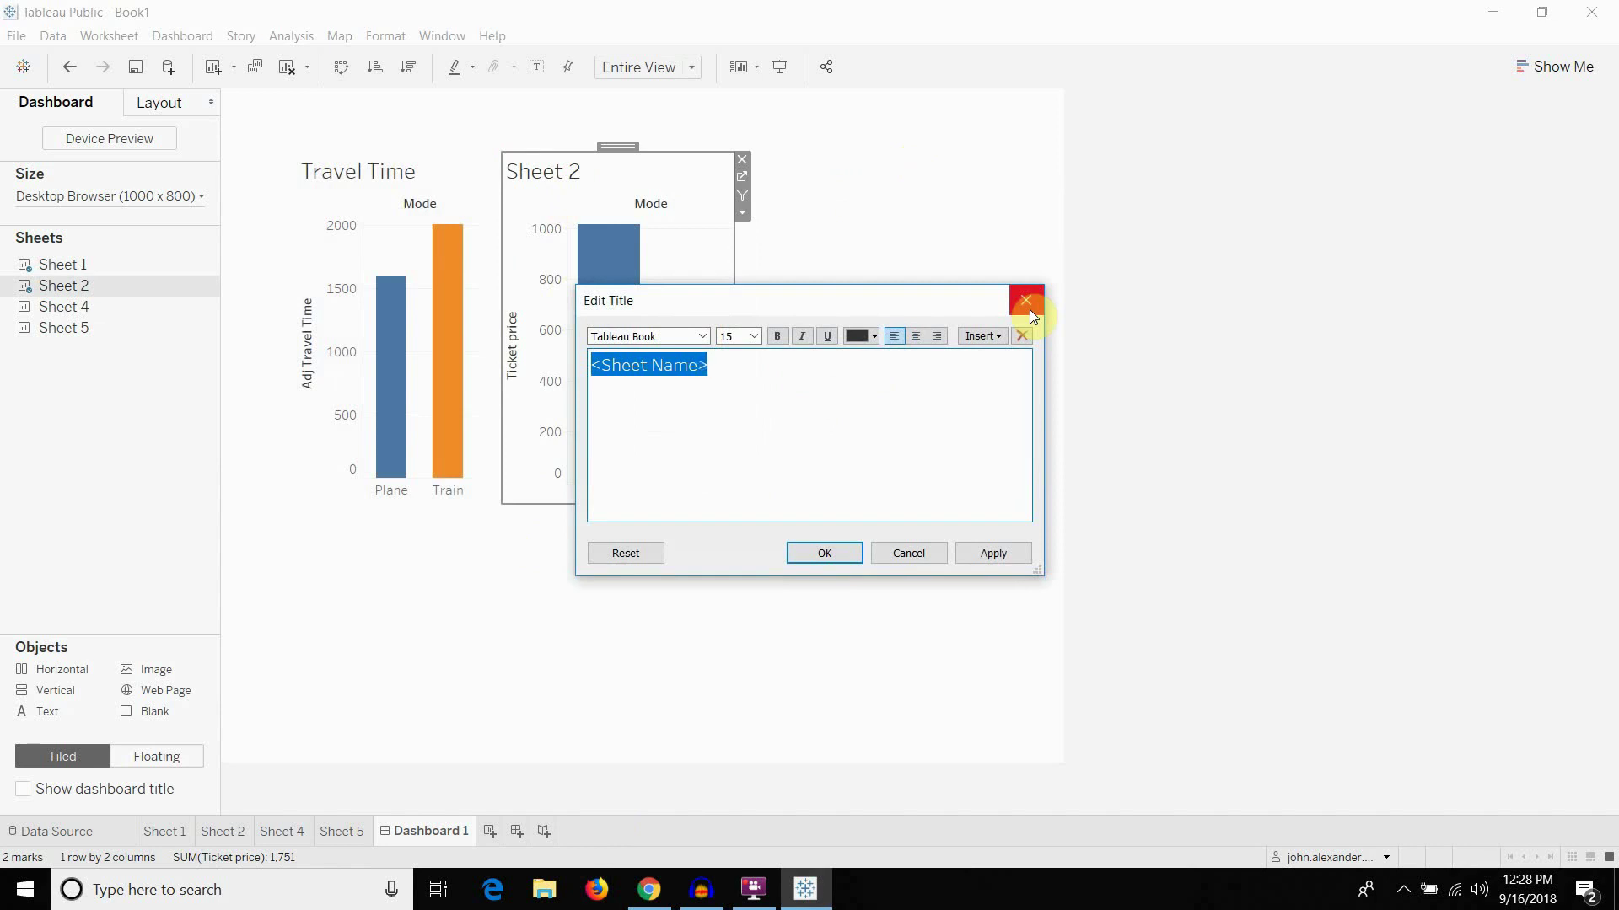
pyautogui.write('Ticket Price')
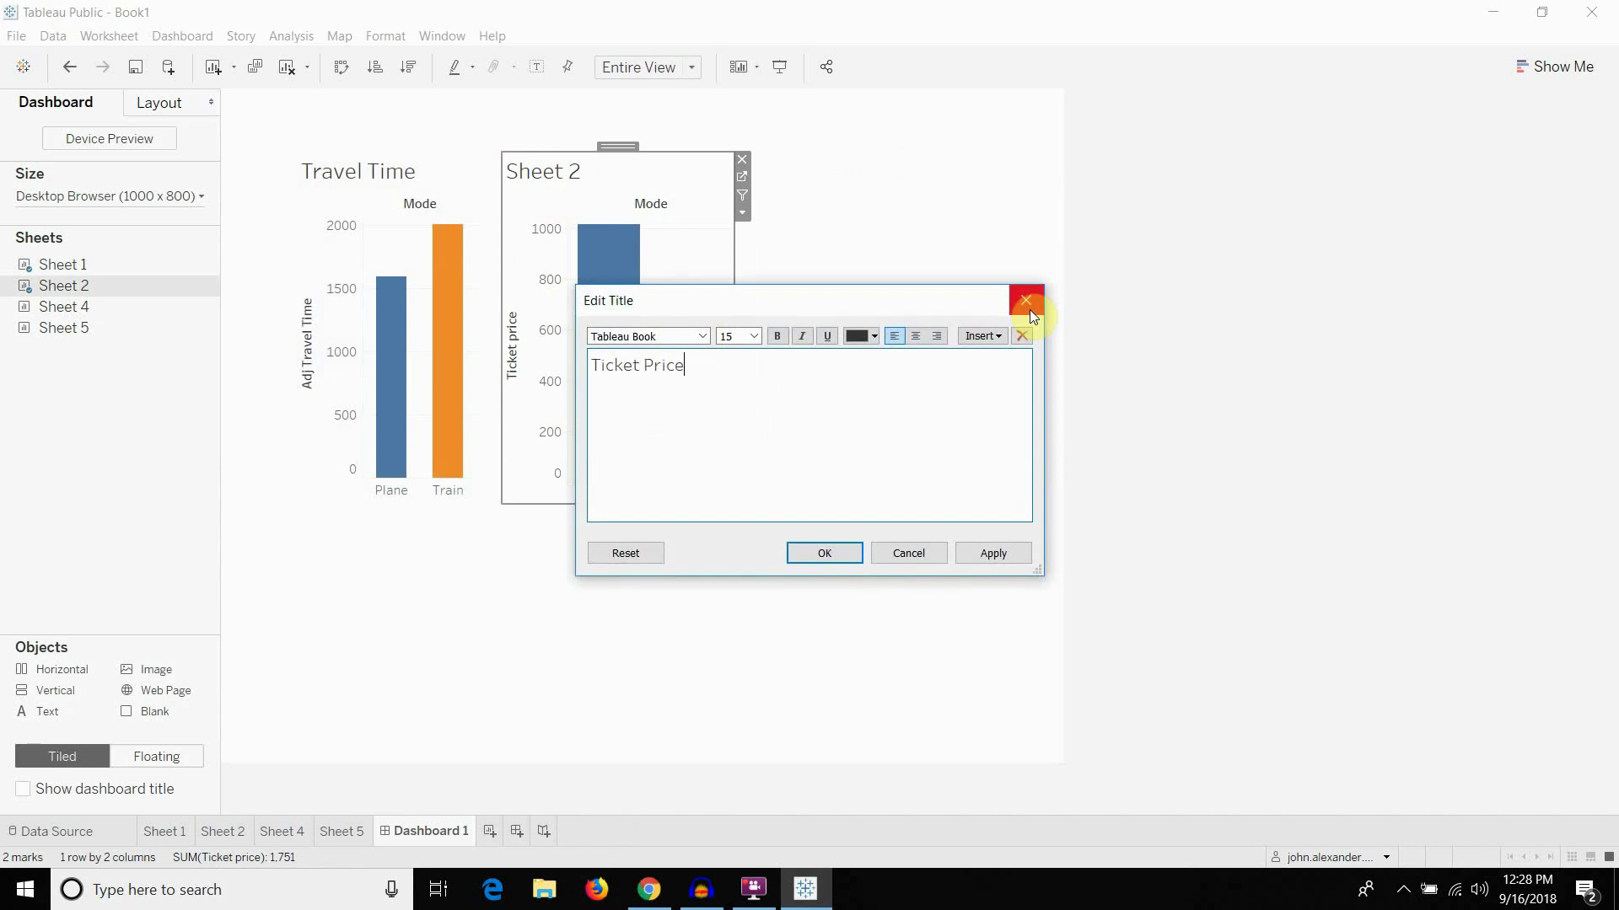
pyautogui.click(987, 554)
pyautogui.click(848, 553)
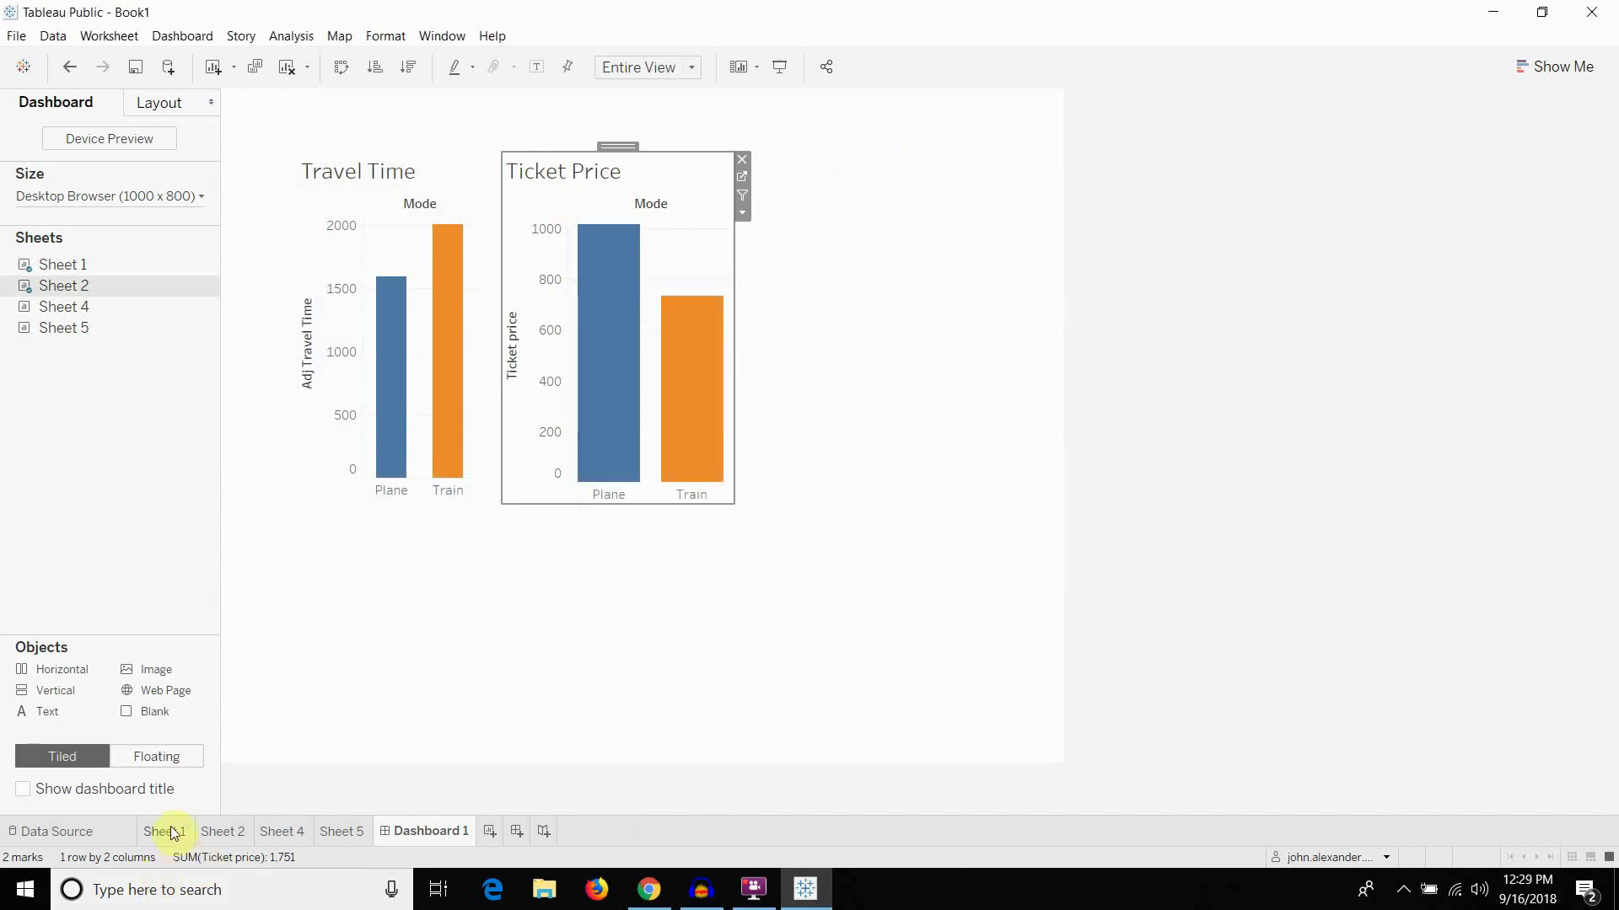
# Rename worksheet Sheet 1 as "Travel Time" and Sheet 2 as "Ticket Price"
pyautogui.click(173, 832)
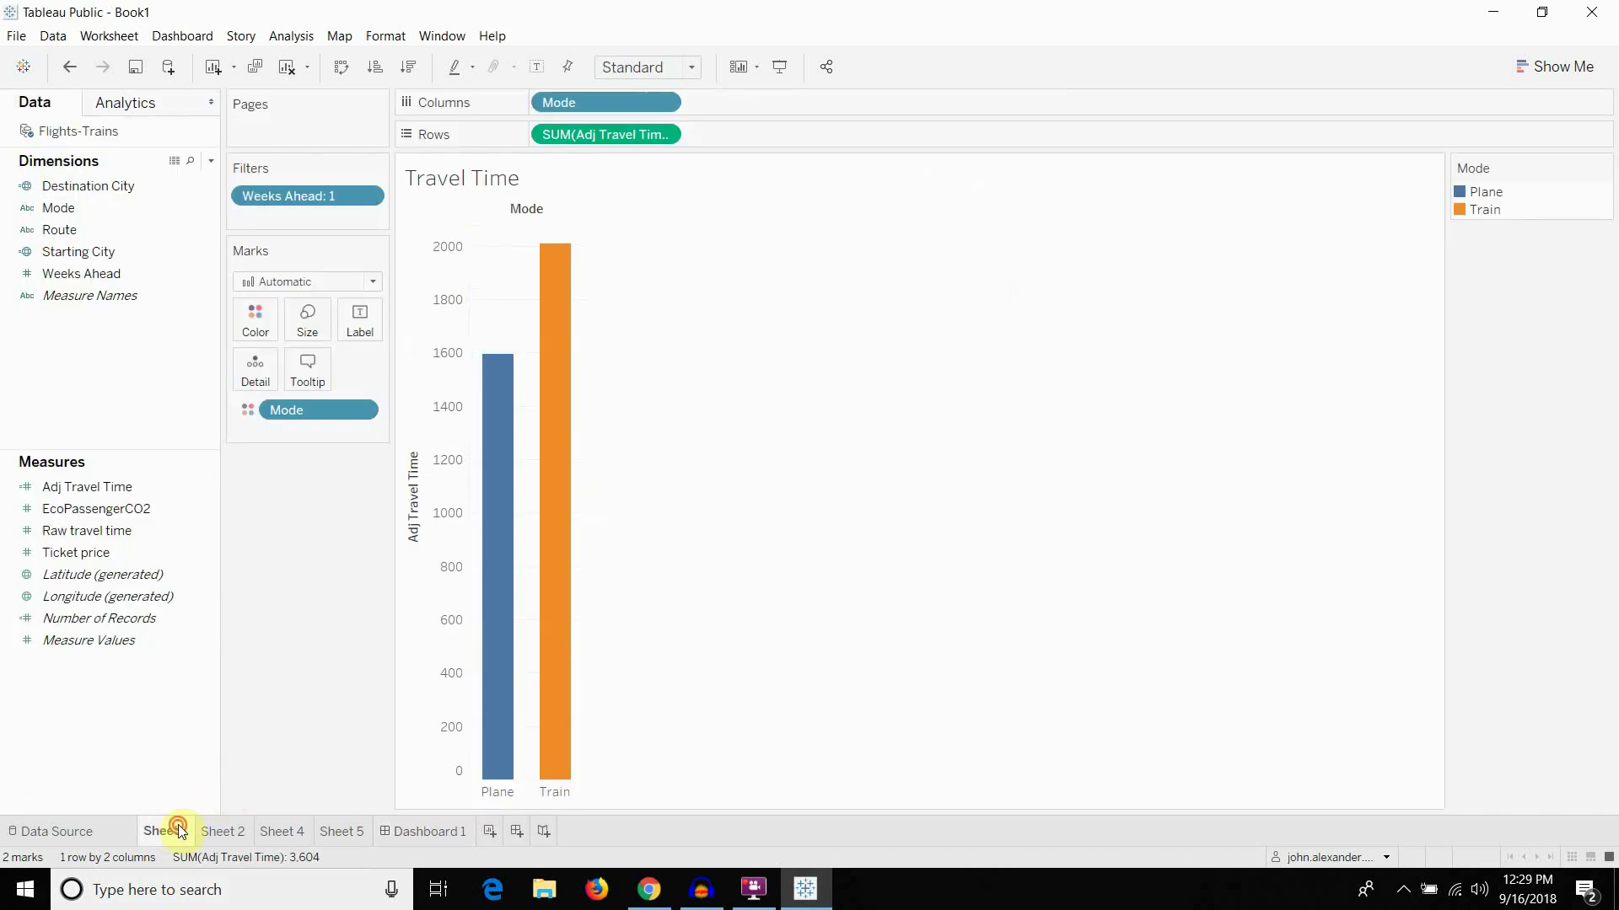
pyautogui.write('Travel Time')
pyautogui.press('Return')
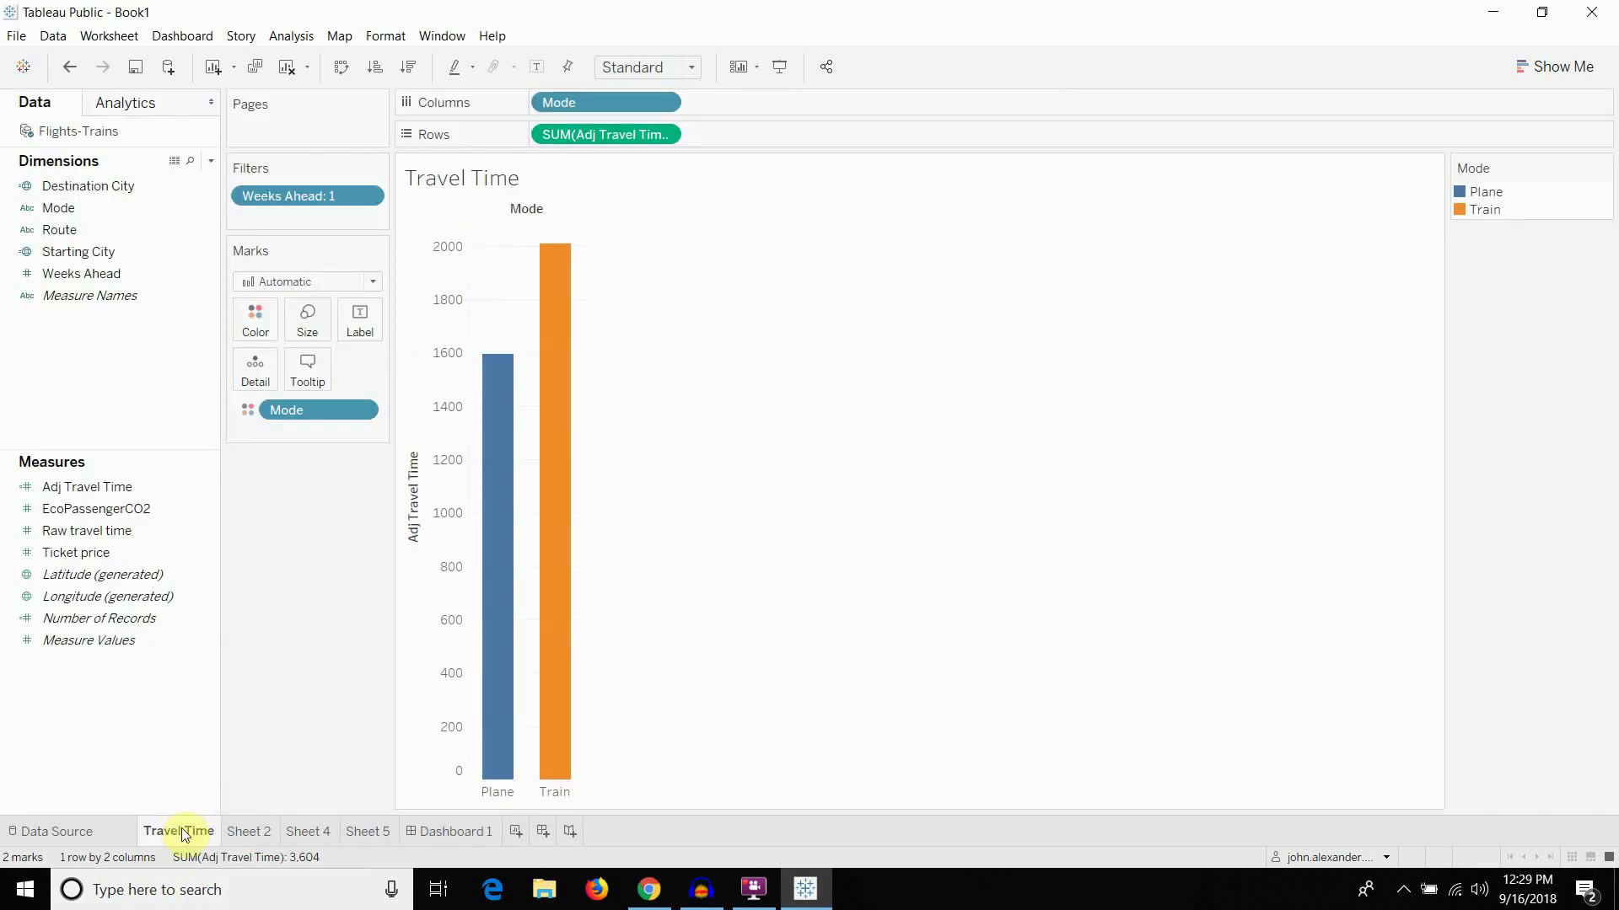
pyautogui.click(246, 830)
pyautogui.doubleClick(254, 830)
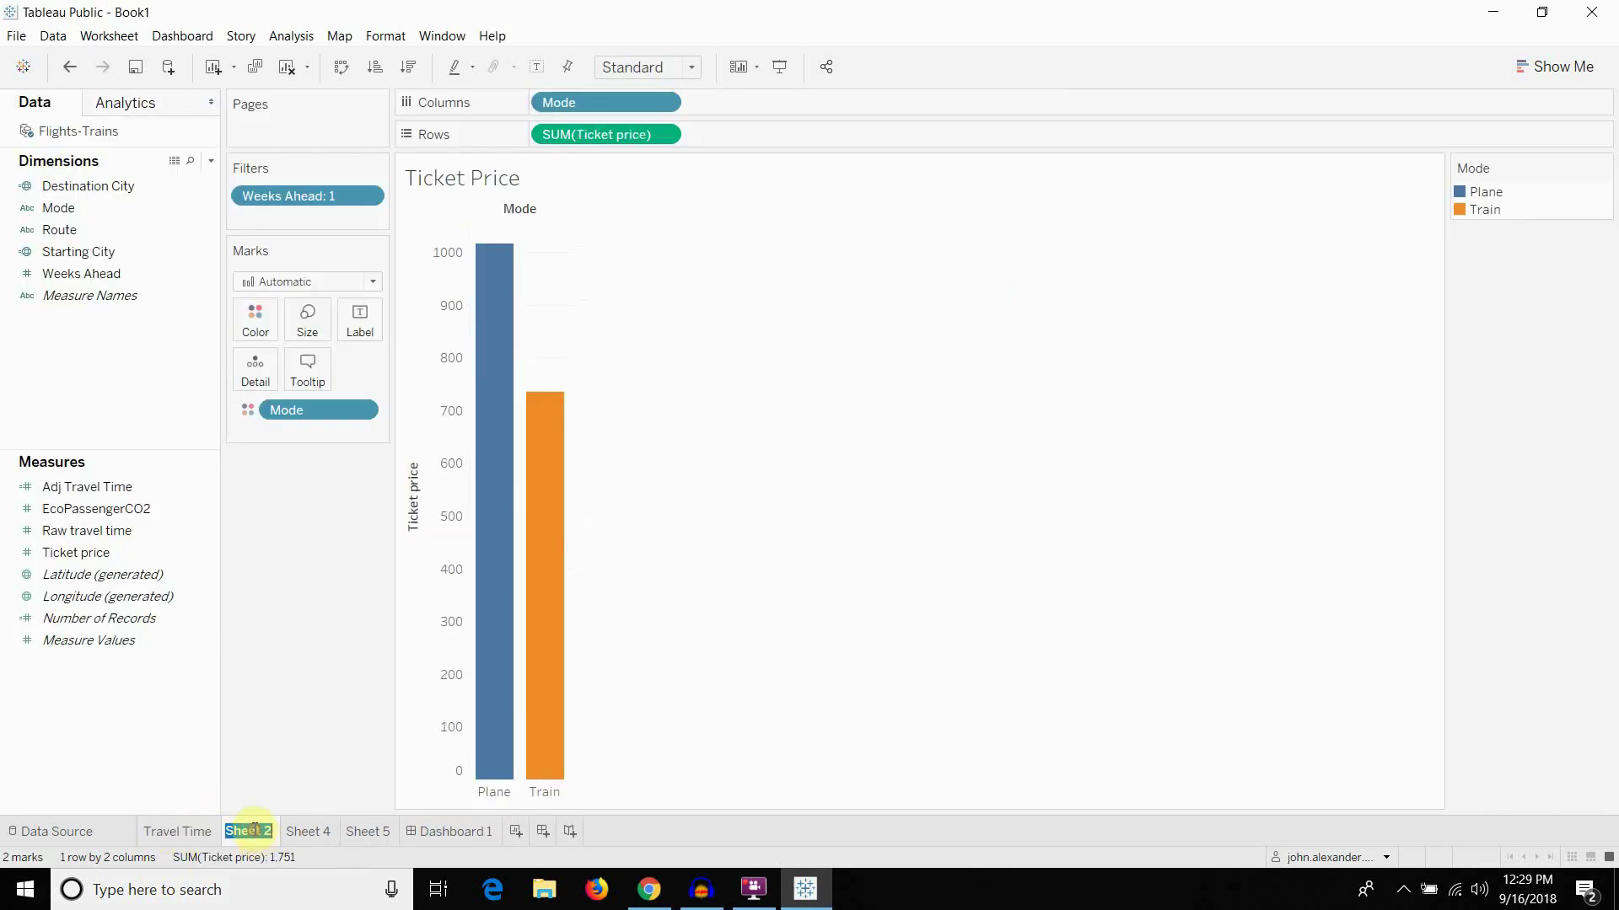
pyautogui.write('Ticket Price')
pyautogui.press('Return')
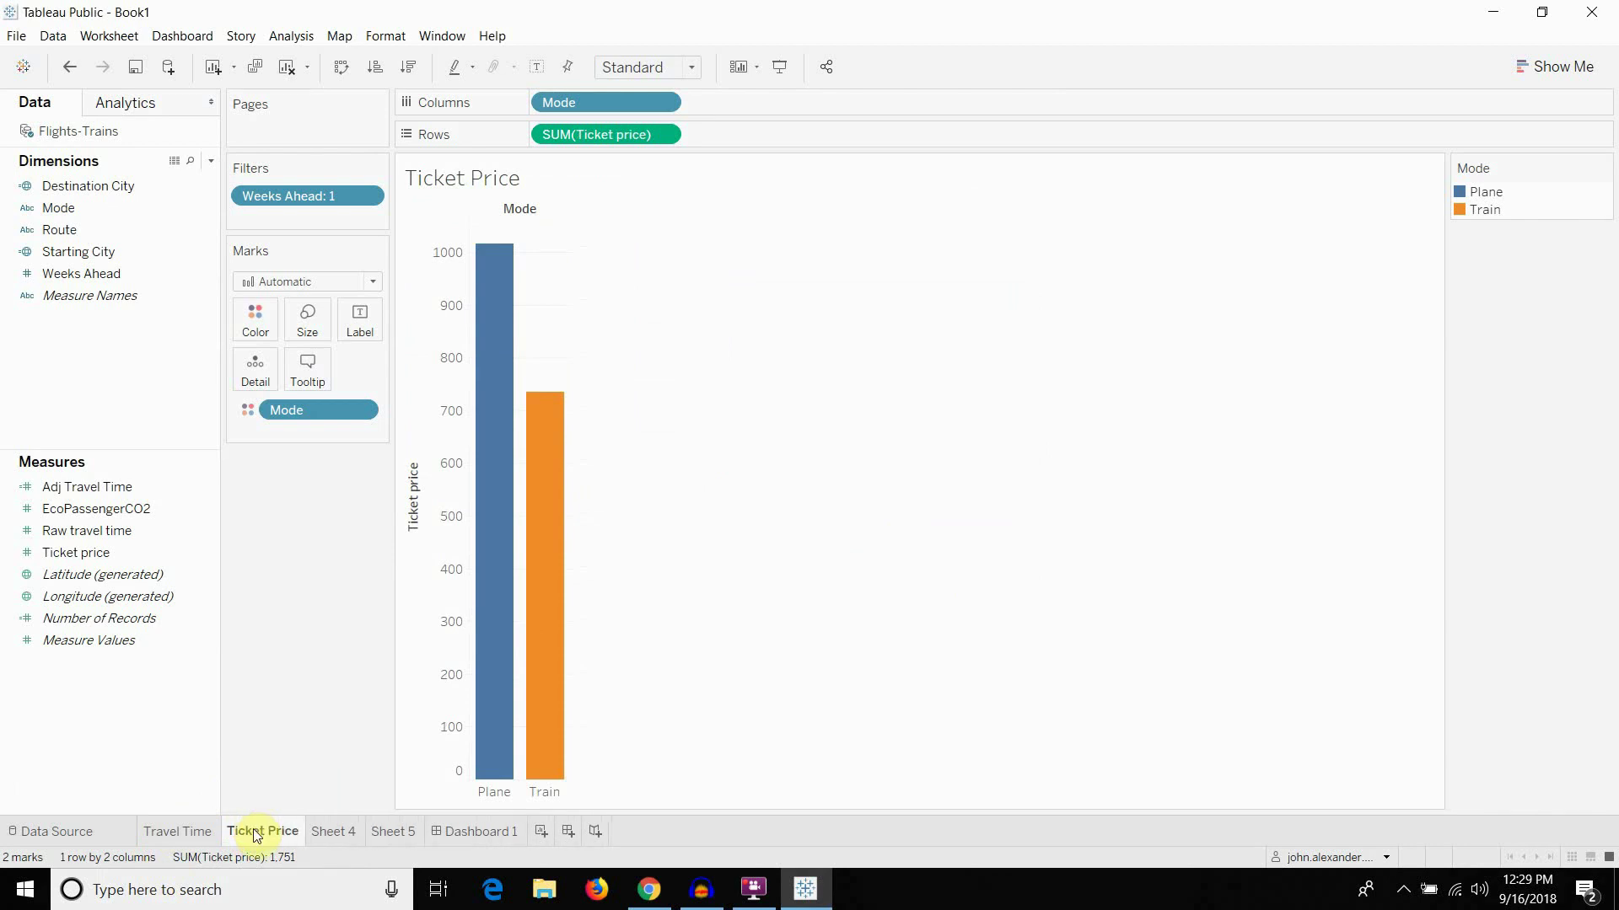
# Rename worksheet Sheet 4 as "Price by Weeks Out"
pyautogui.click(335, 830)
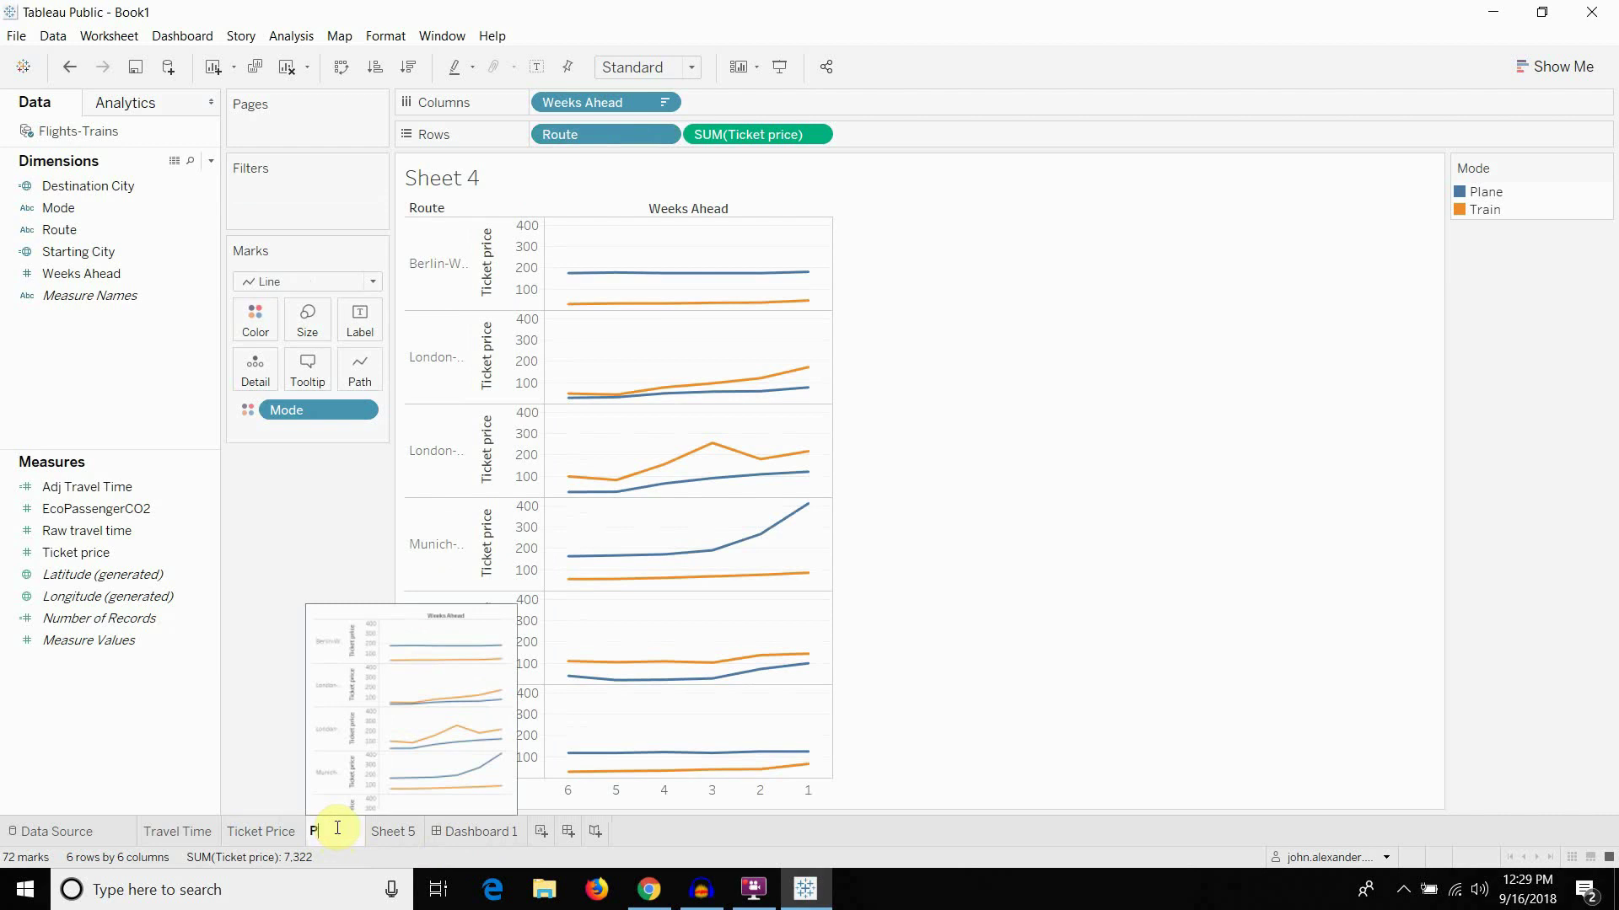
pyautogui.write('Price by Weeks out')
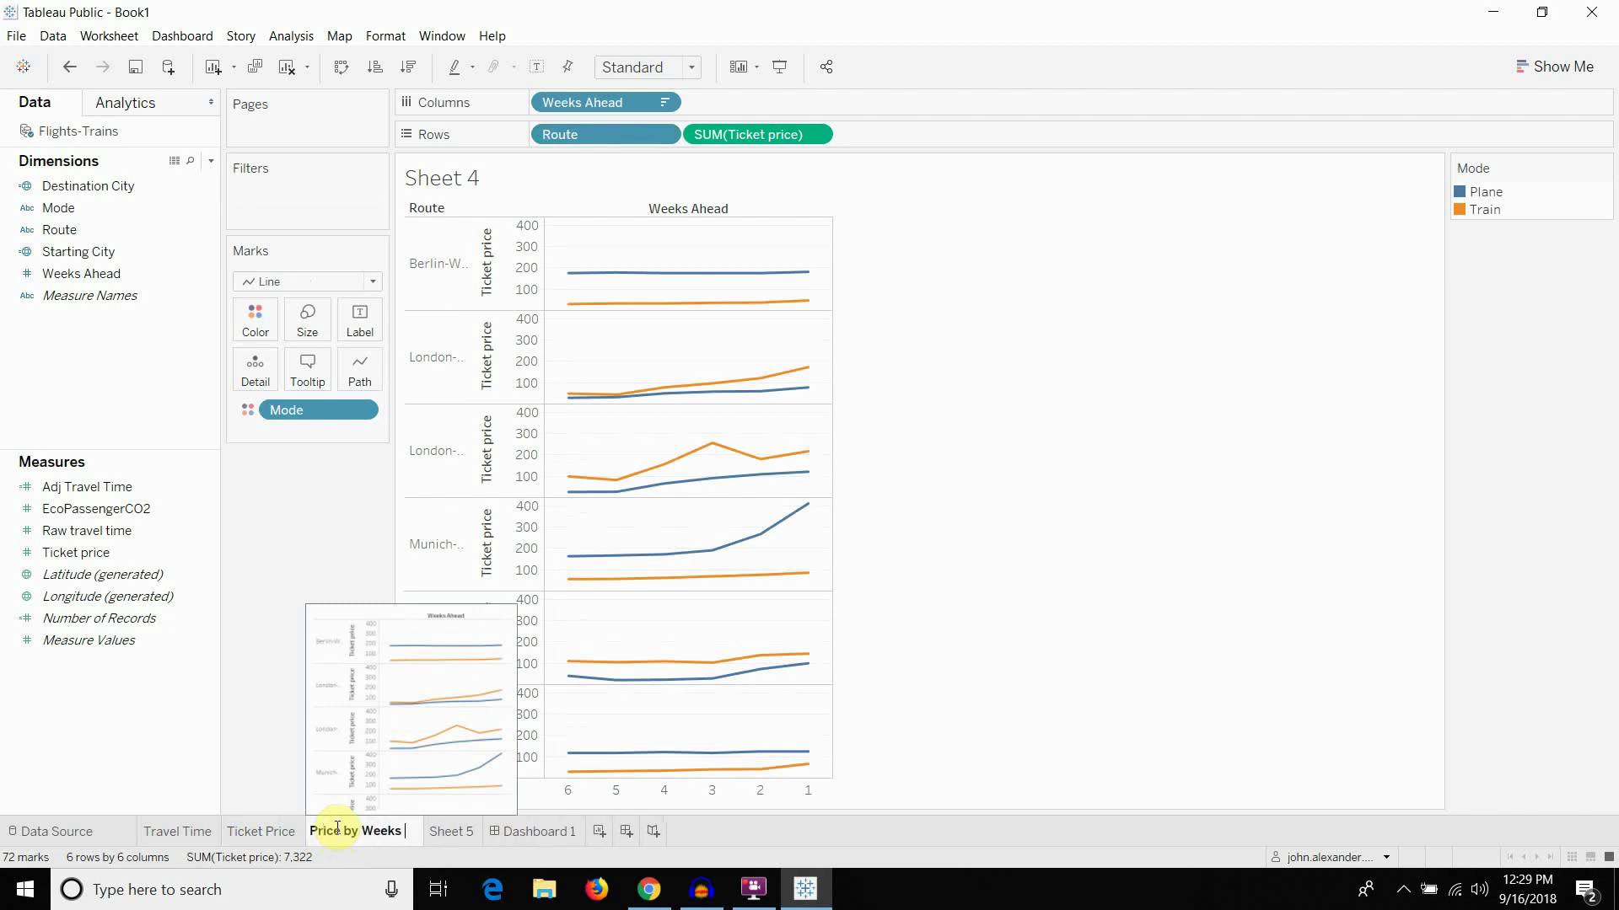
pyautogui.press('BackSpace')
pyautogui.press('BackSpace')
pyautogui.press('BackSpace')
pyautogui.write('Out')
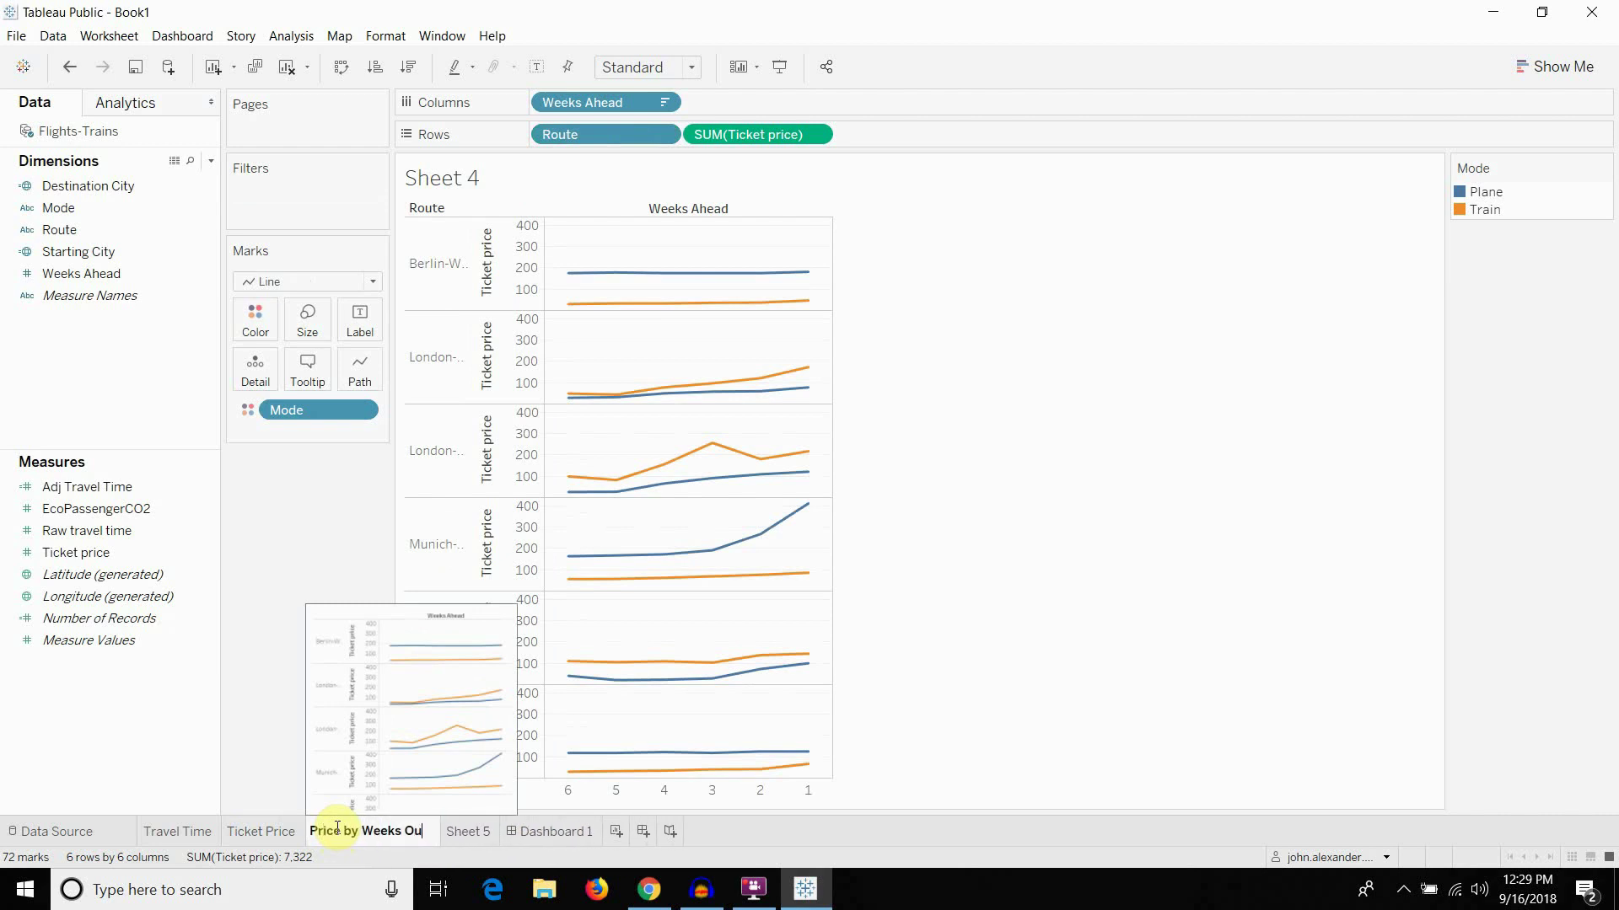
pyautogui.press('Return')
# Delete the unneeded worksheet Sheet 5 from the workbook
pyautogui.click(463, 825)
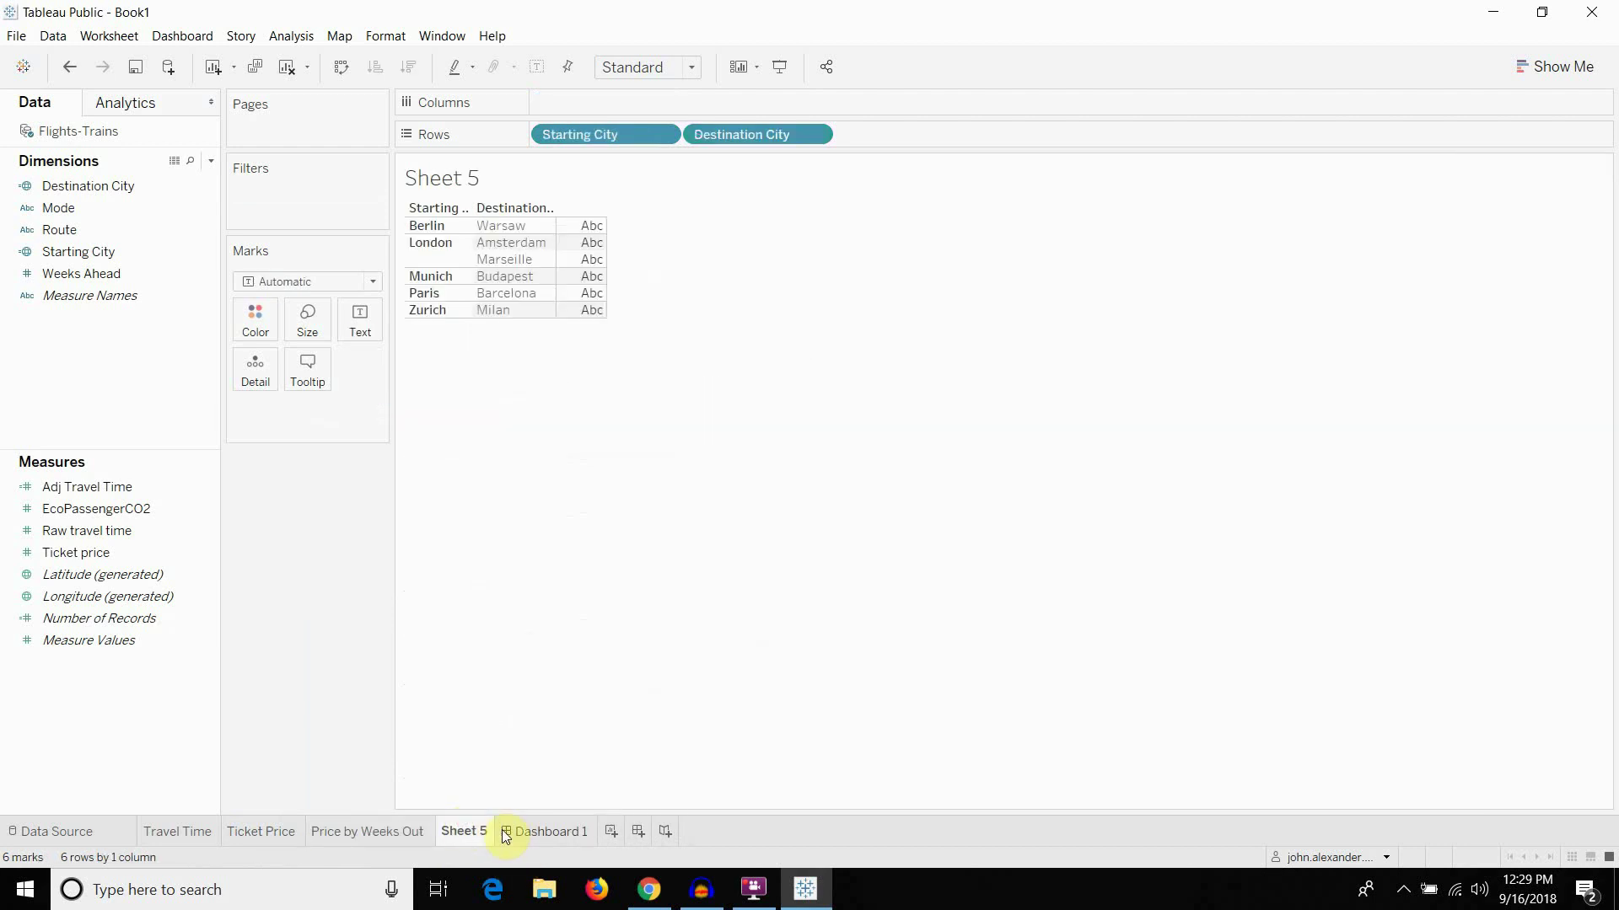
pyautogui.rightClick(463, 831)
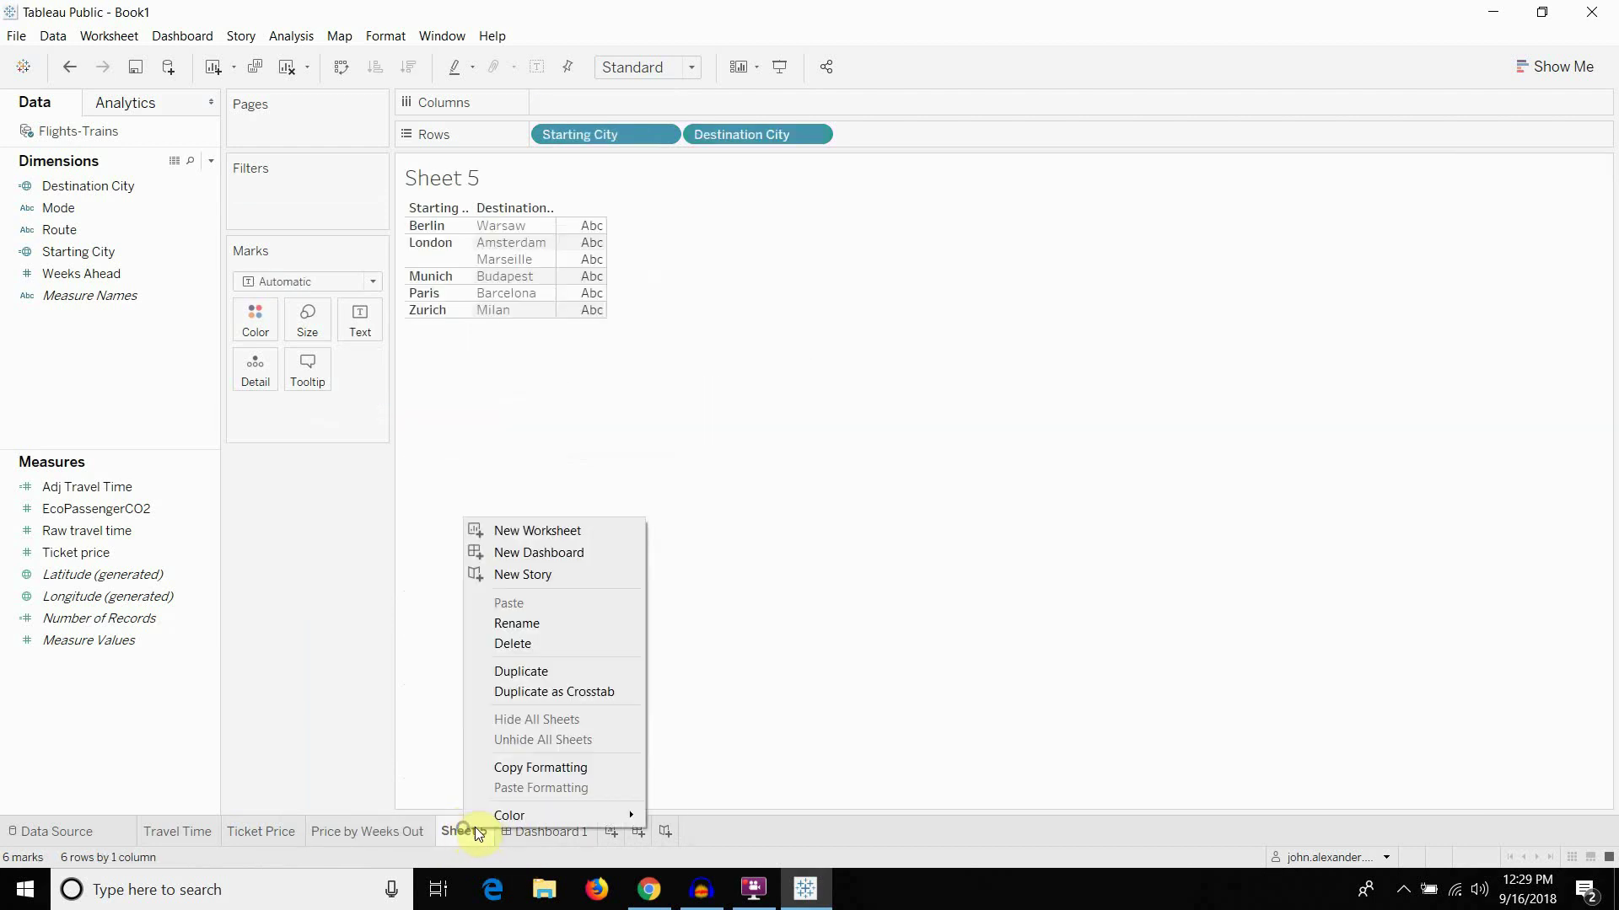
pyautogui.click(533, 646)
# Make the Ticket Price chart on Dashboard 1 slightly narrower
pyautogui.click(672, 171)
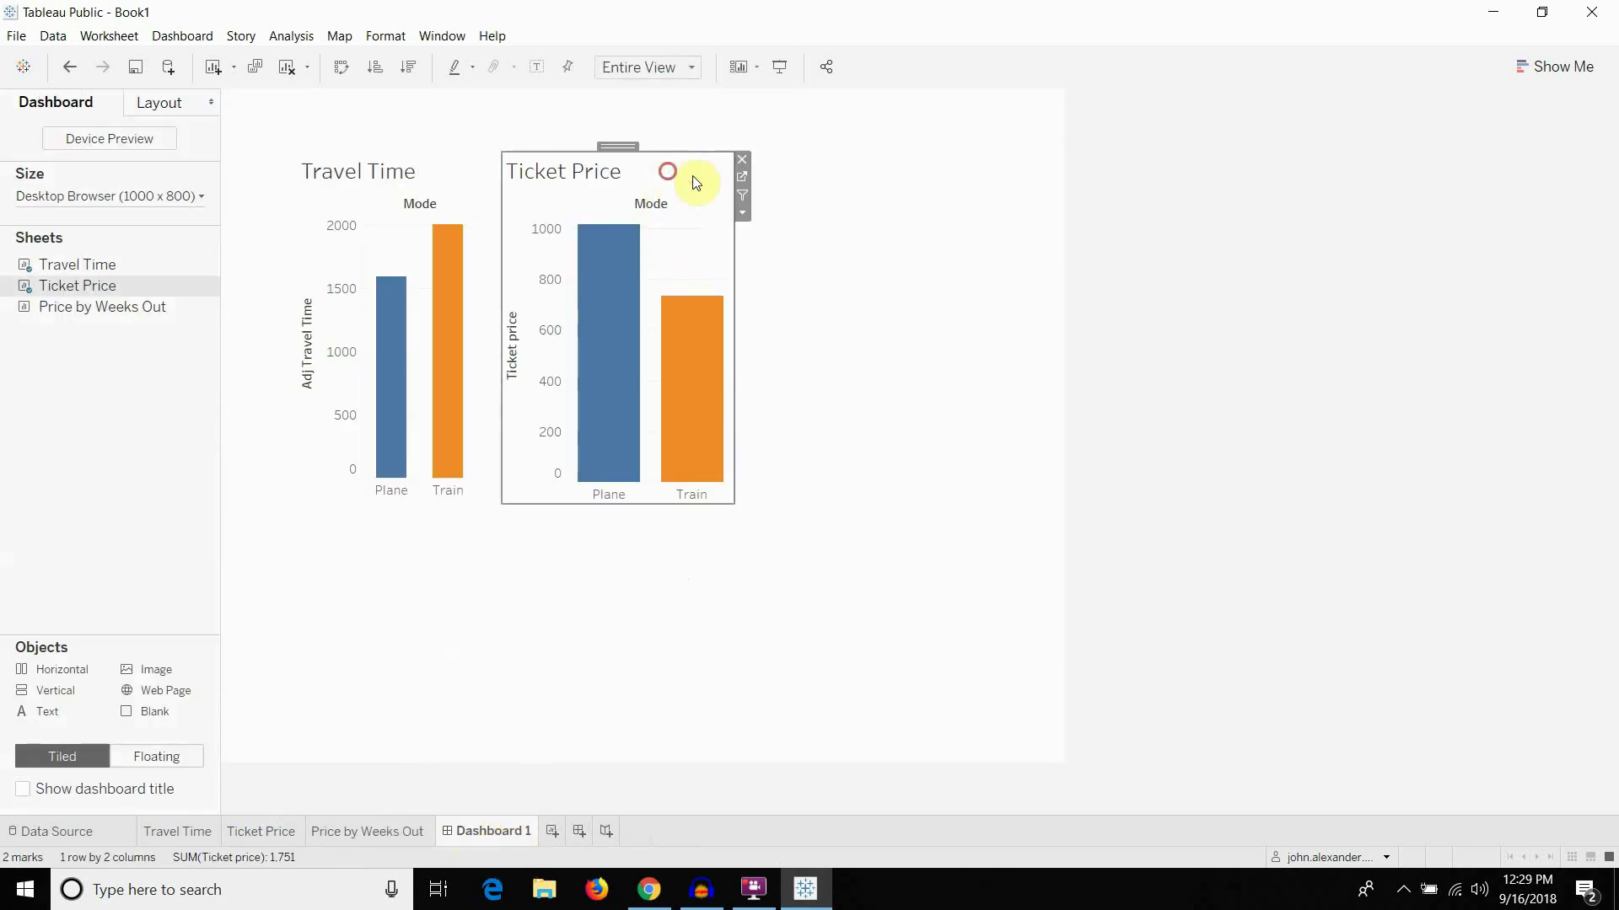
pyautogui.moveTo(735, 280); pyautogui.dragTo(718, 278)
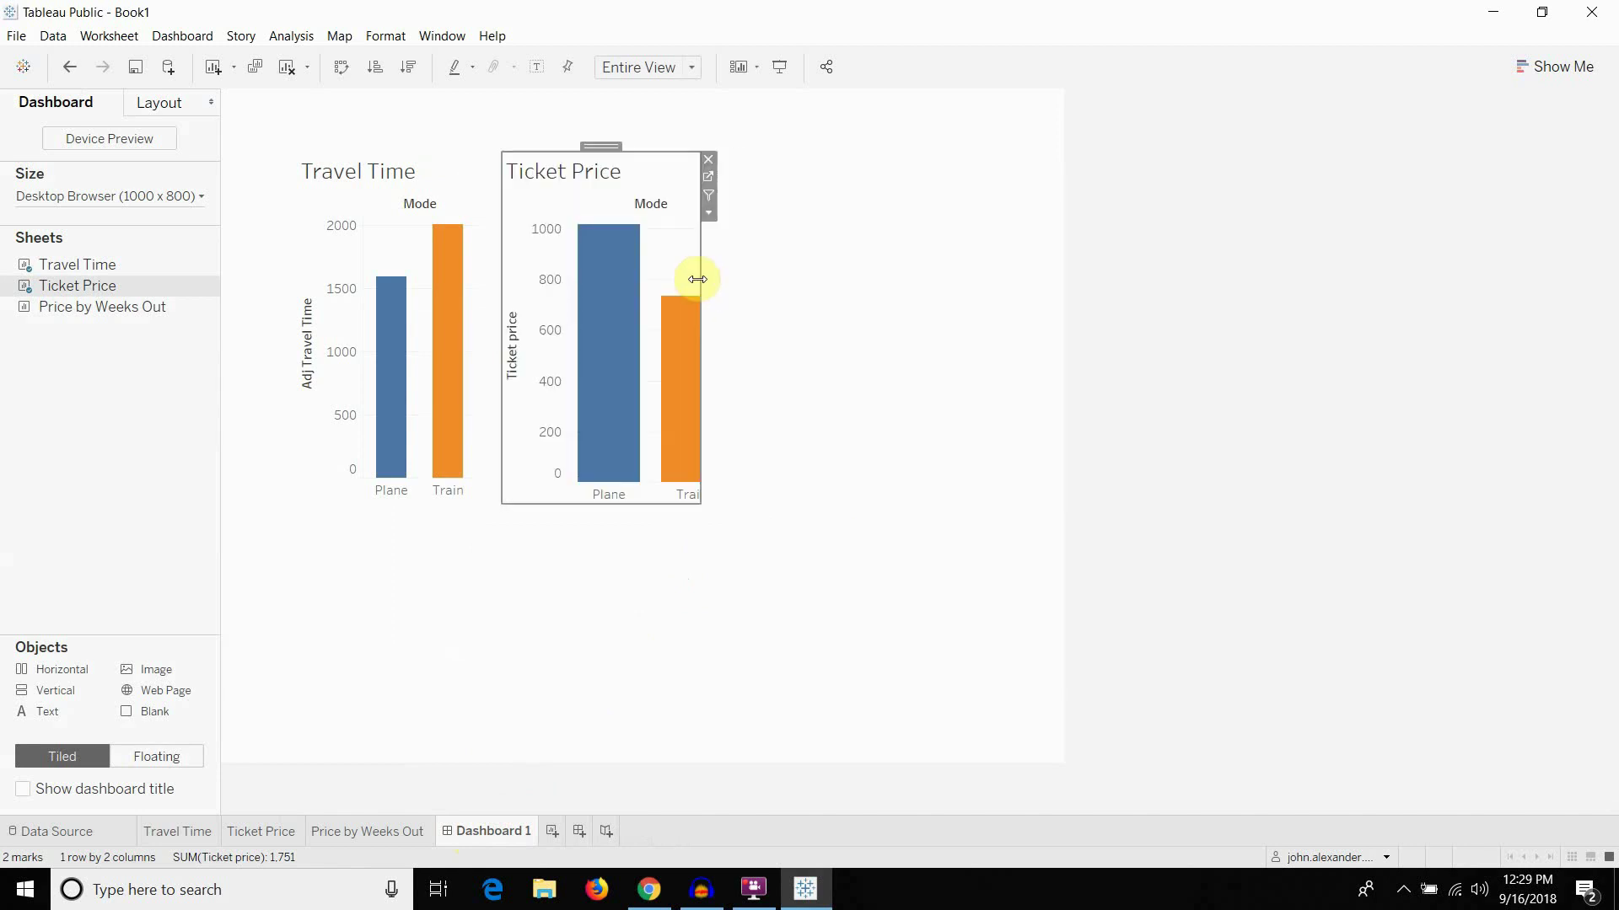
pyautogui.click(593, 568)
# Move the Travel Time and Ticket Price charts close together in the dashboard's upper-left area and narrow Ticket Price further
pyautogui.click(463, 178)
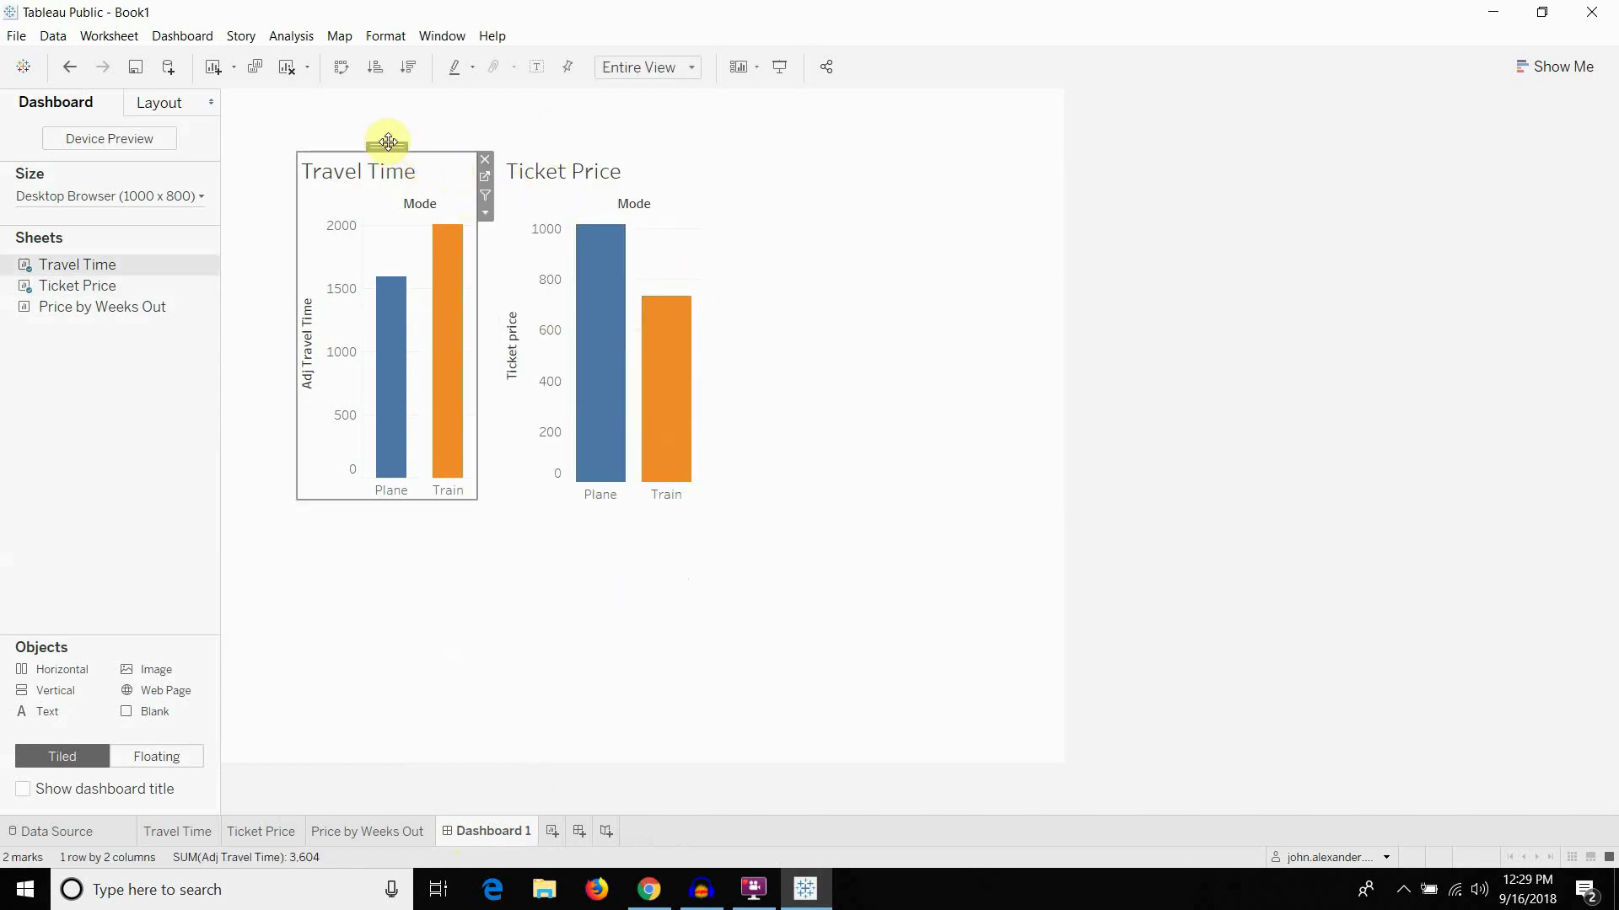
pyautogui.moveTo(387, 145); pyautogui.dragTo(340, 135)
pyautogui.click(672, 167)
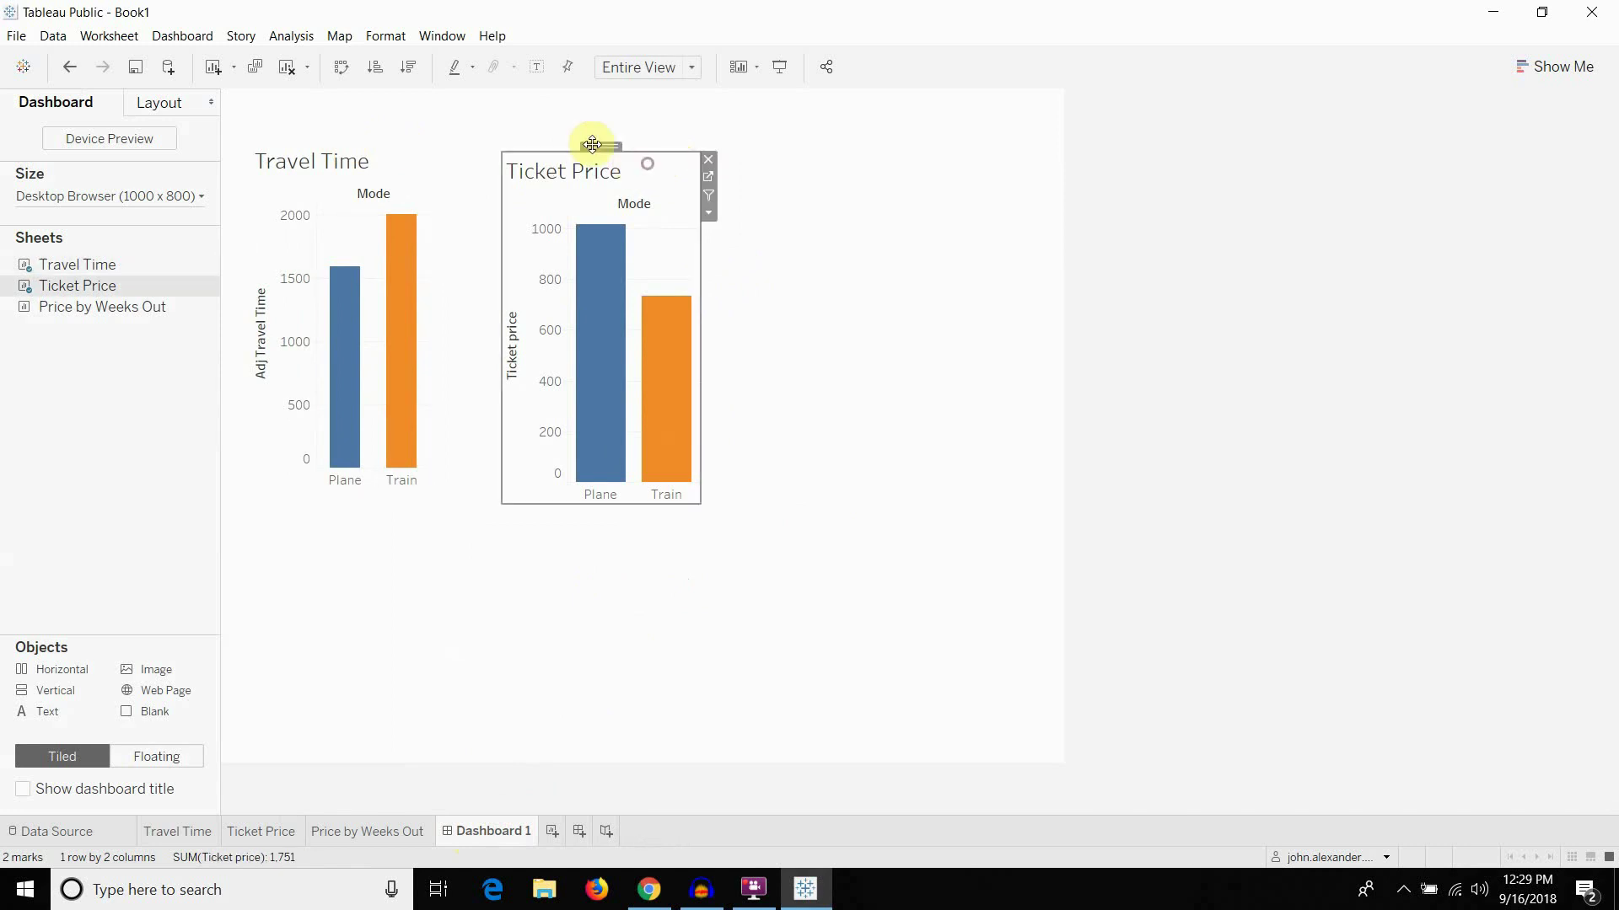
pyautogui.moveTo(596, 142); pyautogui.dragTo(531, 133)
pyautogui.moveTo(625, 221); pyautogui.dragTo(604, 222)
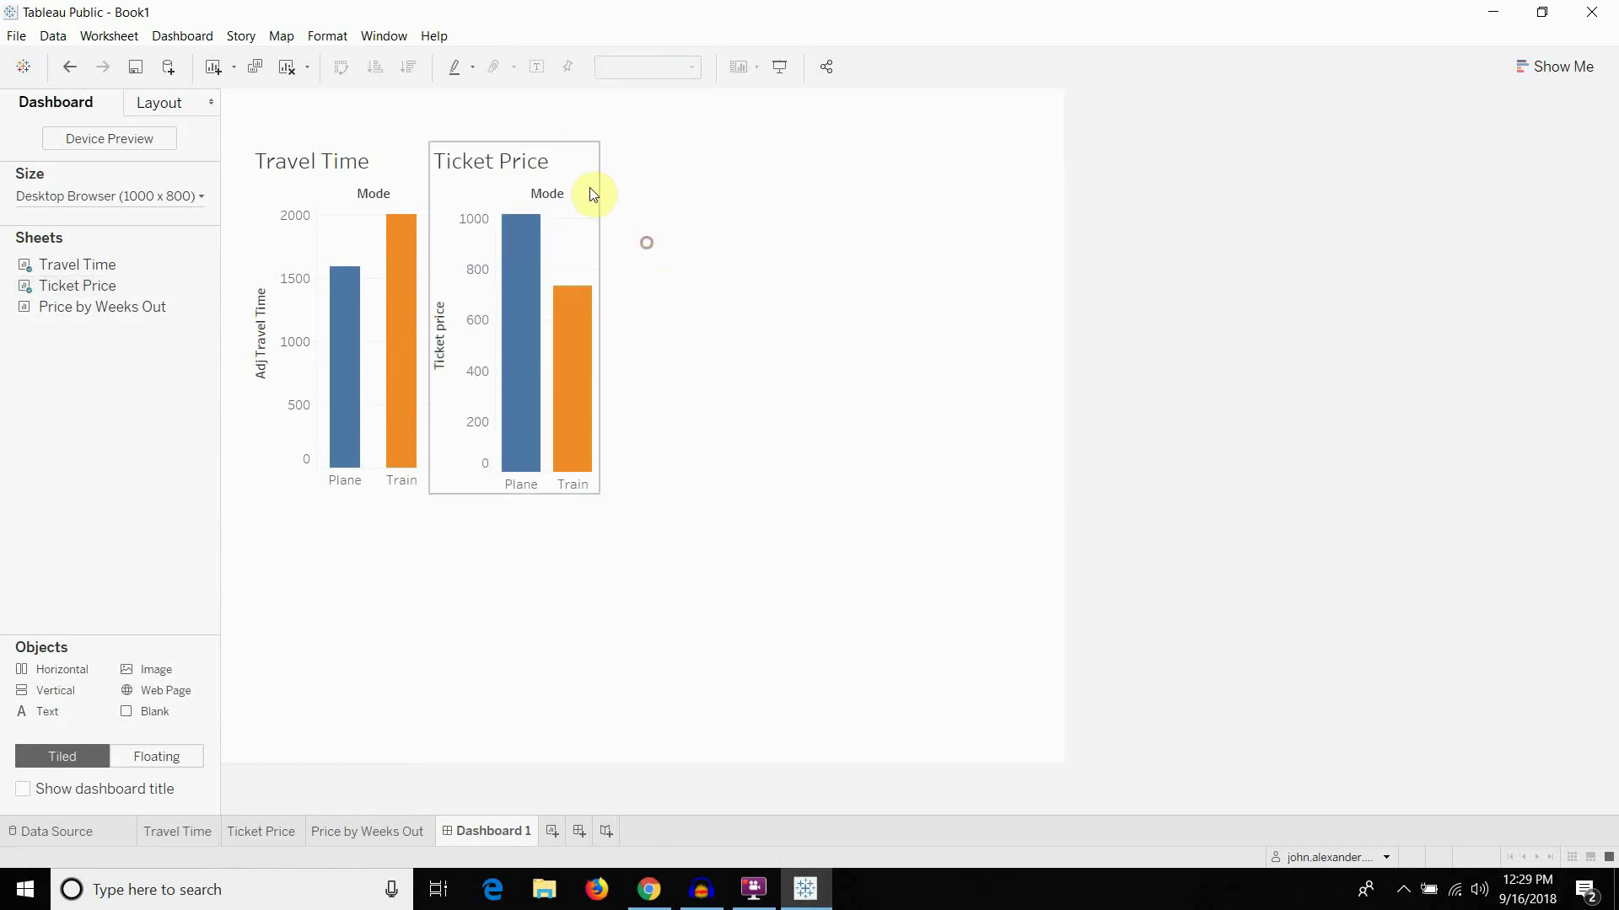
pyautogui.click(718, 380)
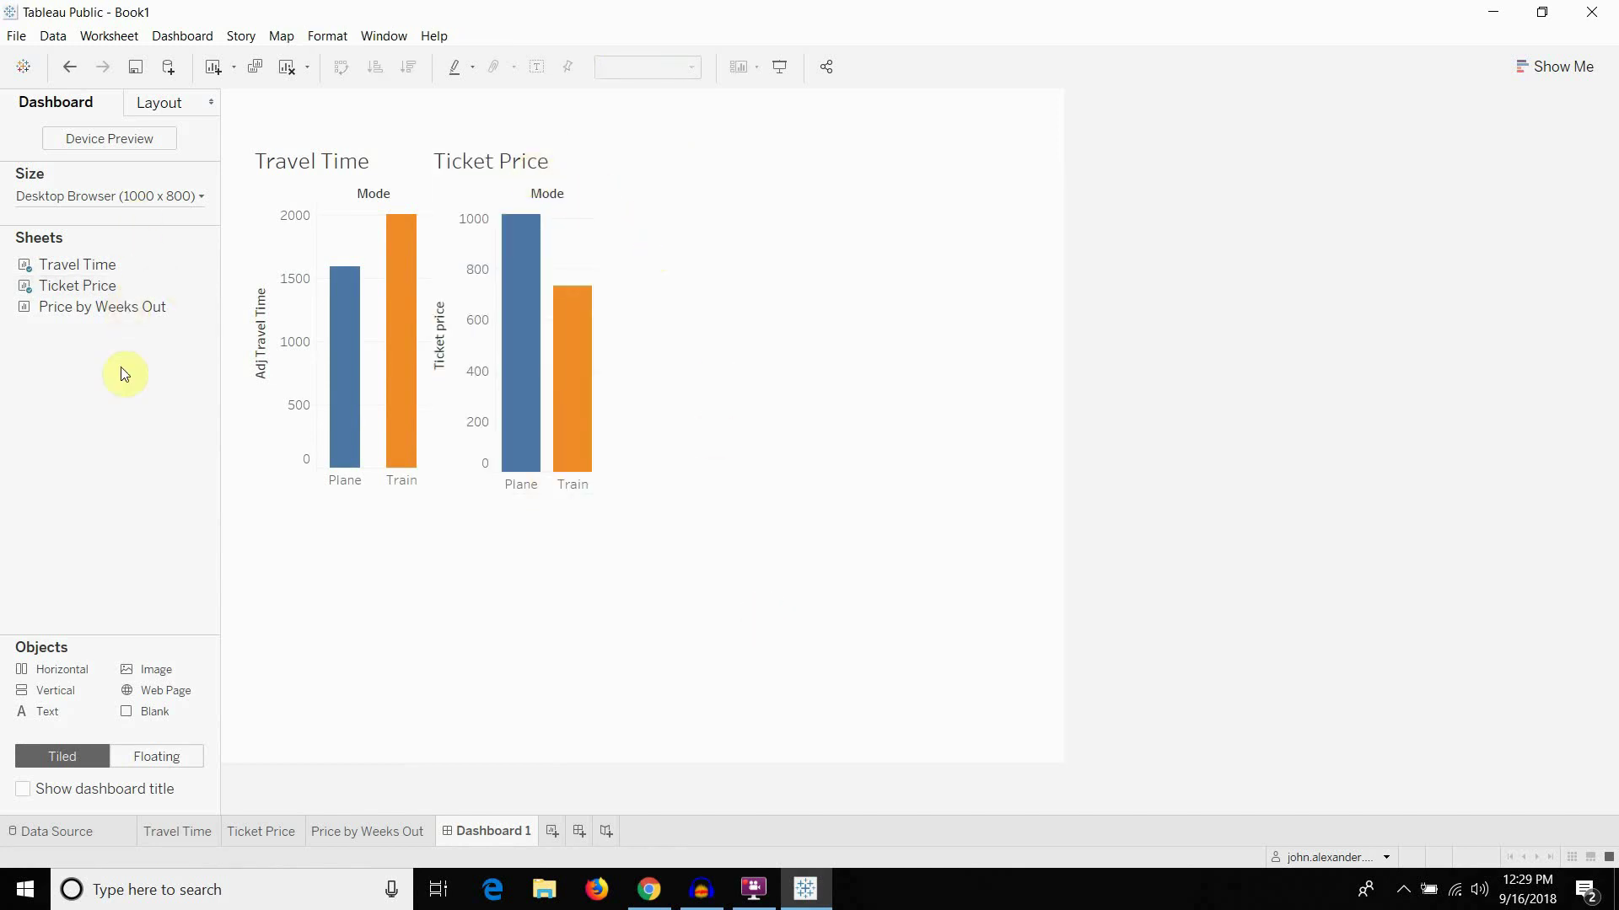
# Place Price by Weeks Out as a floating chart on the dashboard, to the right of Ticket Price
pyautogui.moveTo(110, 286); pyautogui.dragTo(152, 332)
pyautogui.moveTo(544, 293); pyautogui.dragTo(544, 295)
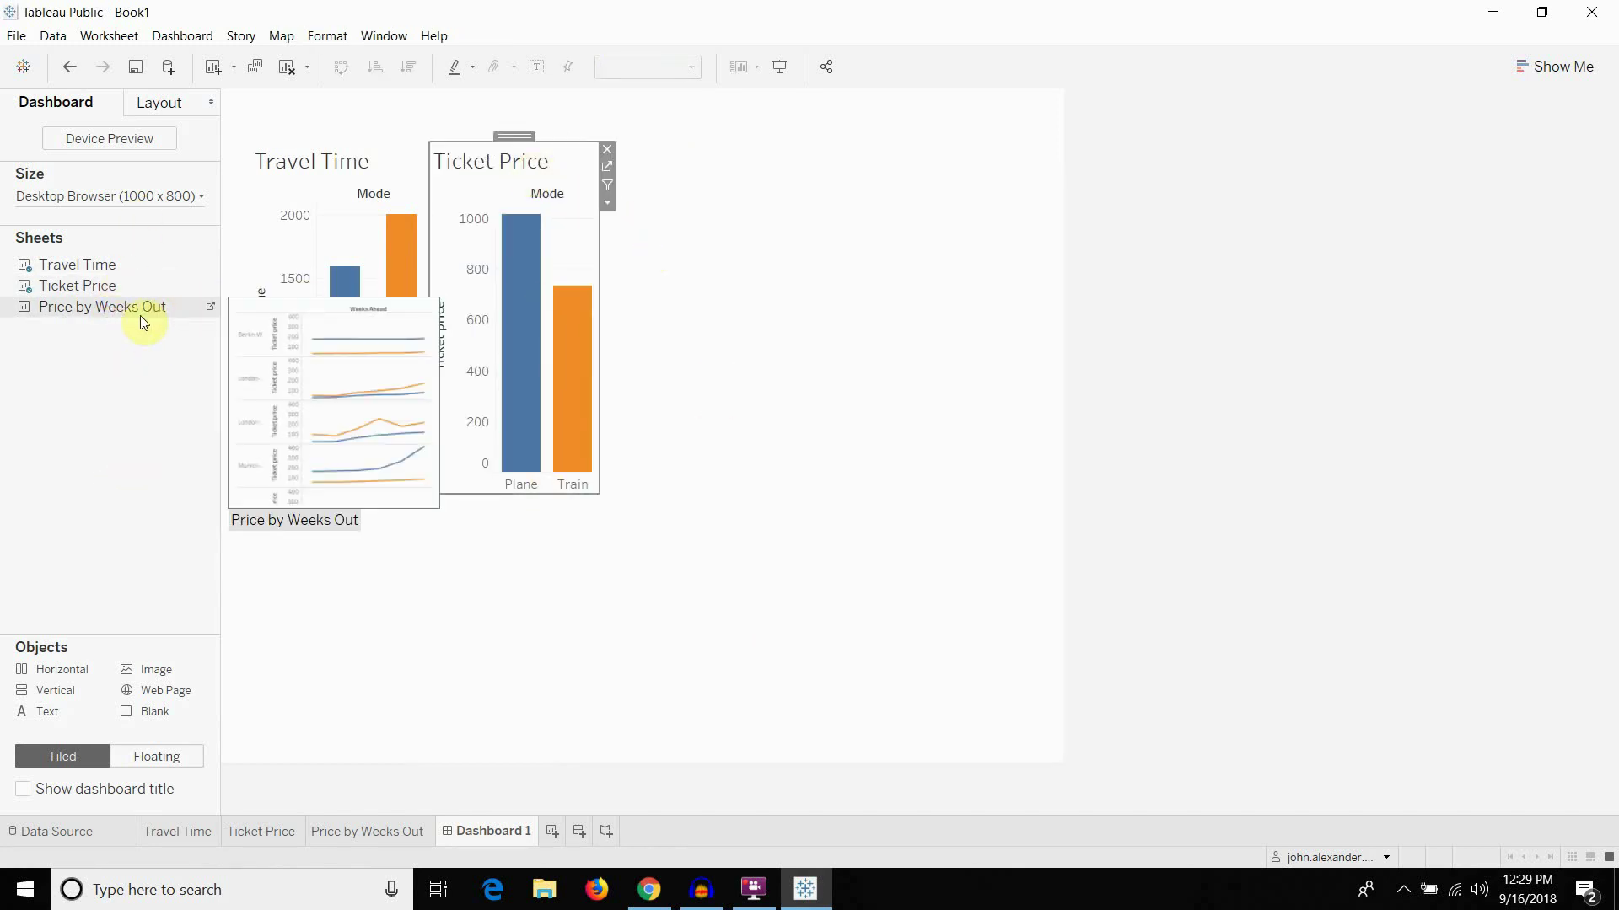
pyautogui.moveTo(69, 301)
pyautogui.mouseDown()
pyautogui.moveTo(767, 243)
pyautogui.moveTo(671, 124)
pyautogui.mouseUp()
pyautogui.moveTo(791, 117); pyautogui.dragTo(797, 186)
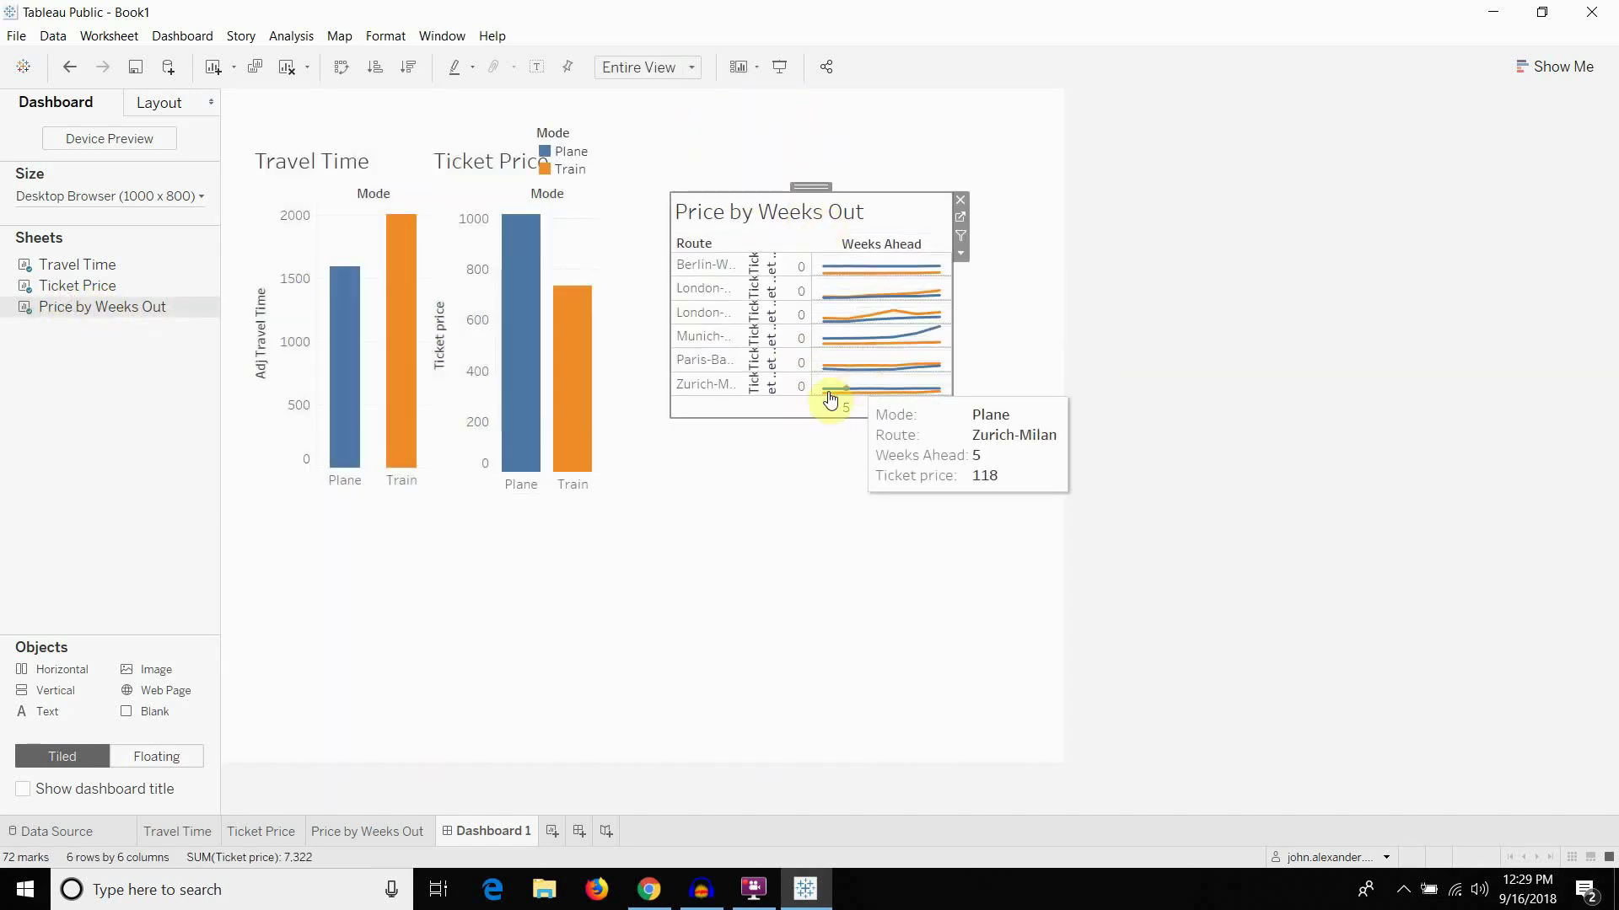
# Enlarge the Price by Weeks Out chart to fill the dashboard's right part and move the Mode legend above it
pyautogui.click(798, 423)
pyautogui.click(798, 417)
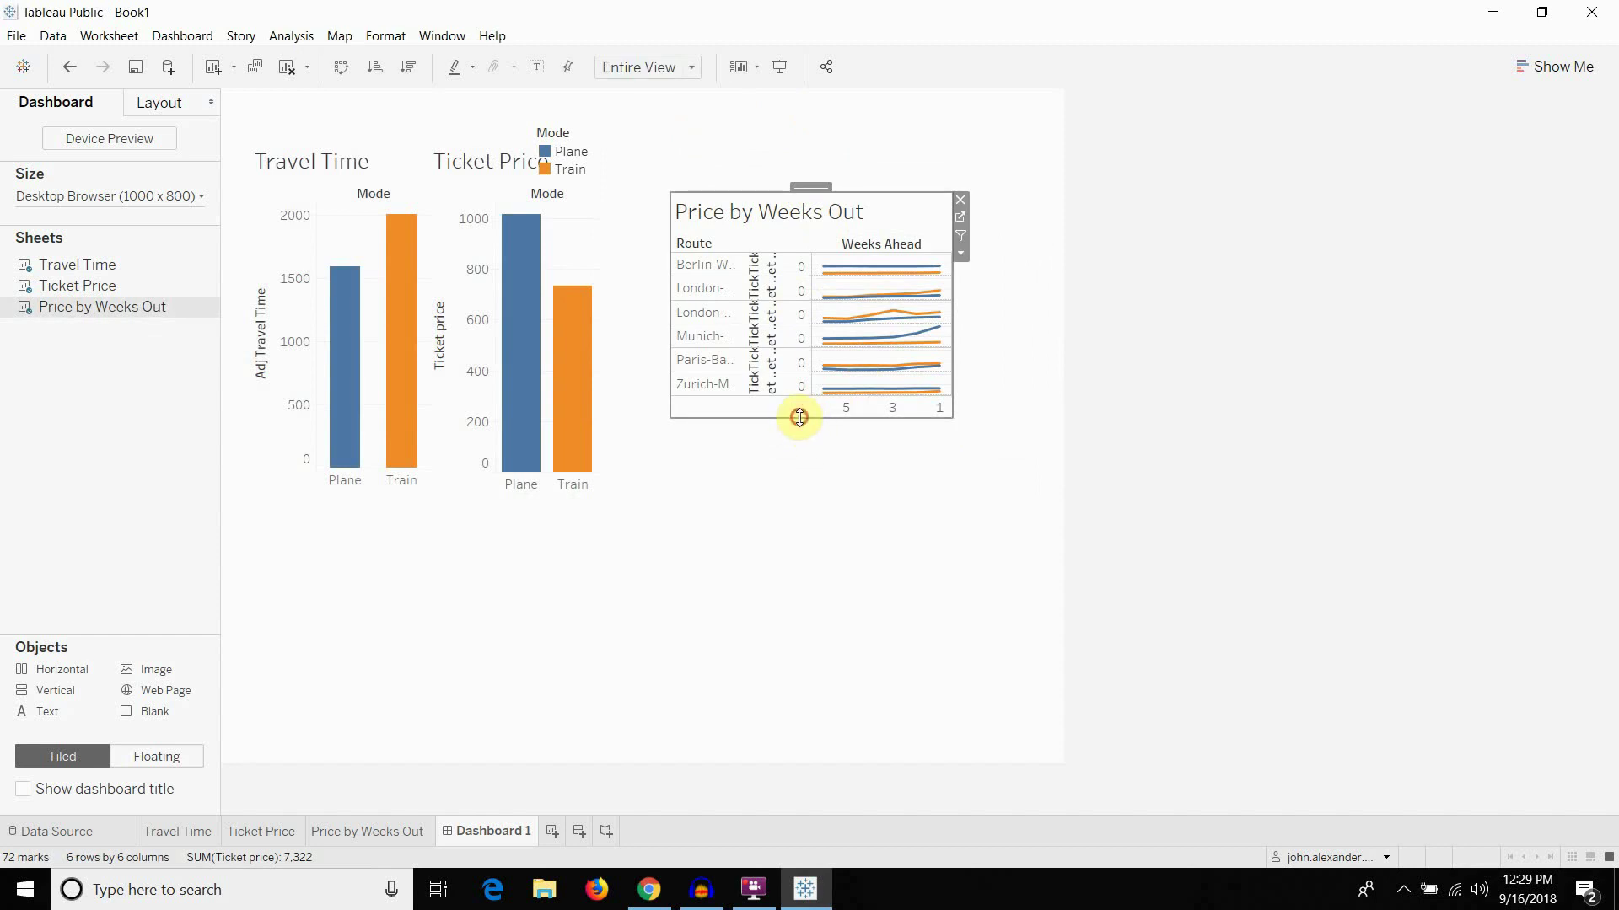
pyautogui.moveTo(798, 418); pyautogui.dragTo(795, 725)
pyautogui.moveTo(954, 637); pyautogui.dragTo(1046, 642)
pyautogui.moveTo(1052, 730); pyautogui.dragTo(1061, 760)
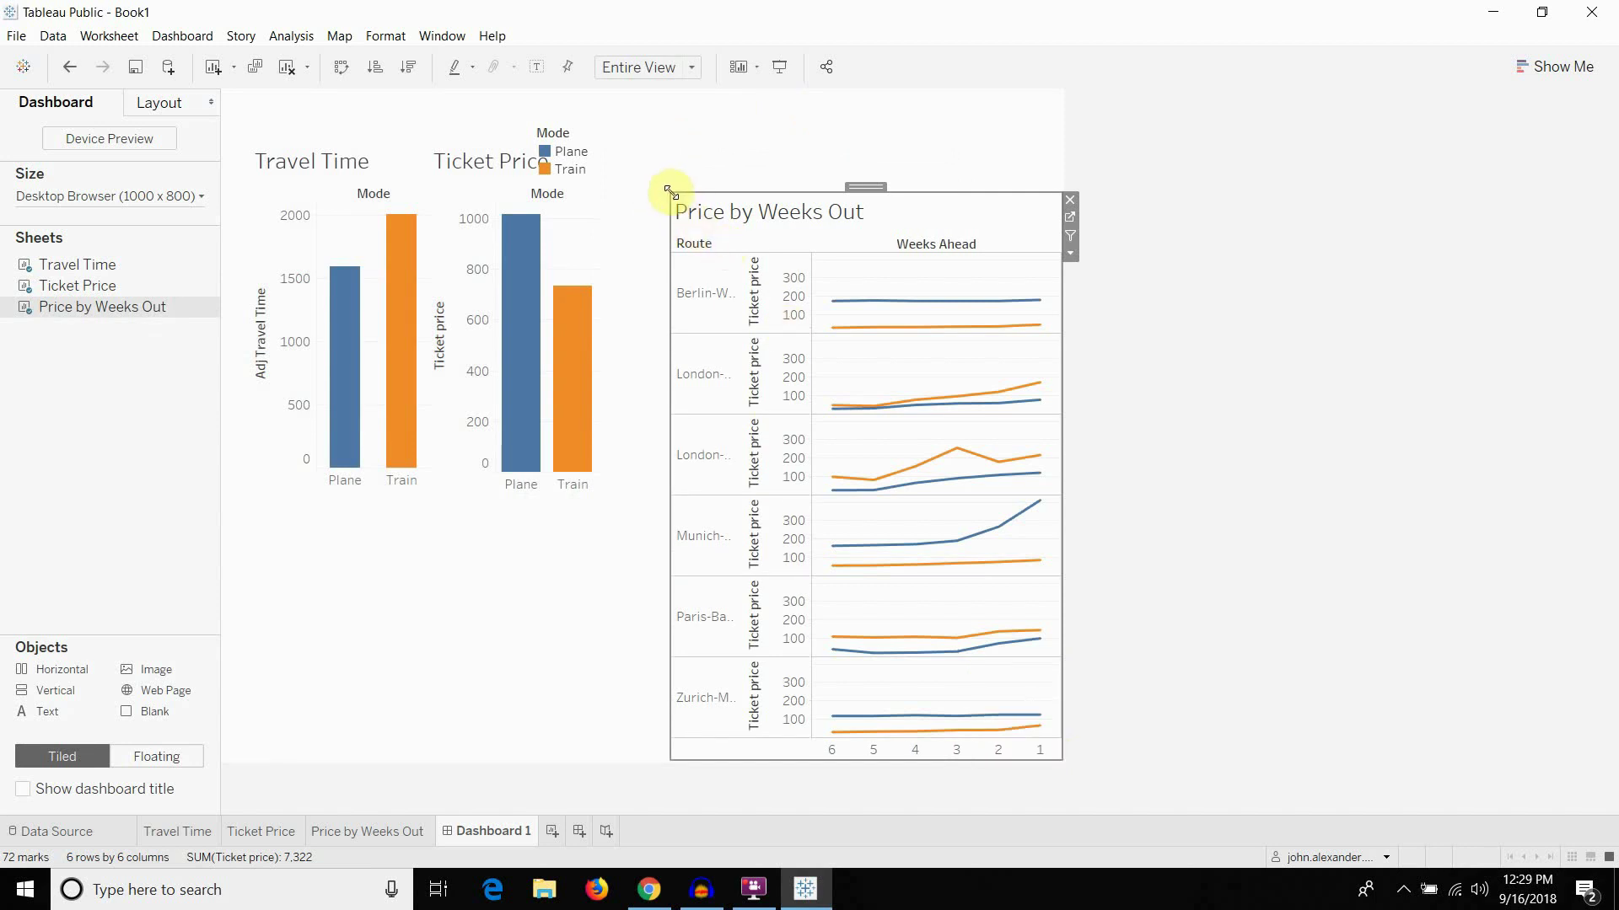
pyautogui.moveTo(671, 192); pyautogui.dragTo(992, 89)
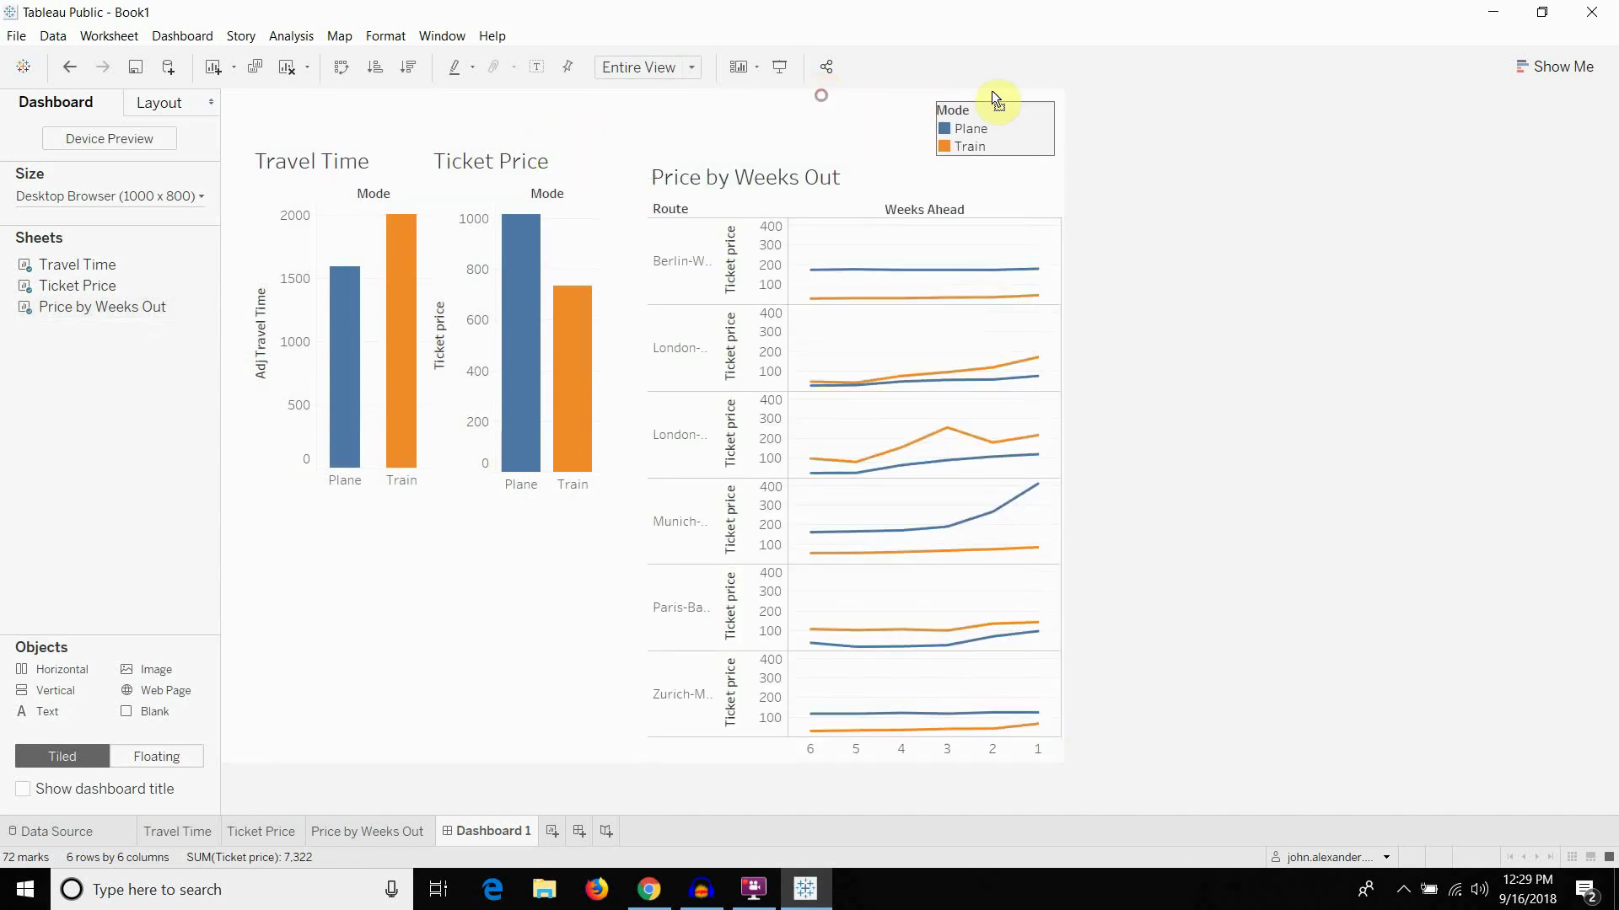
pyautogui.click(835, 181)
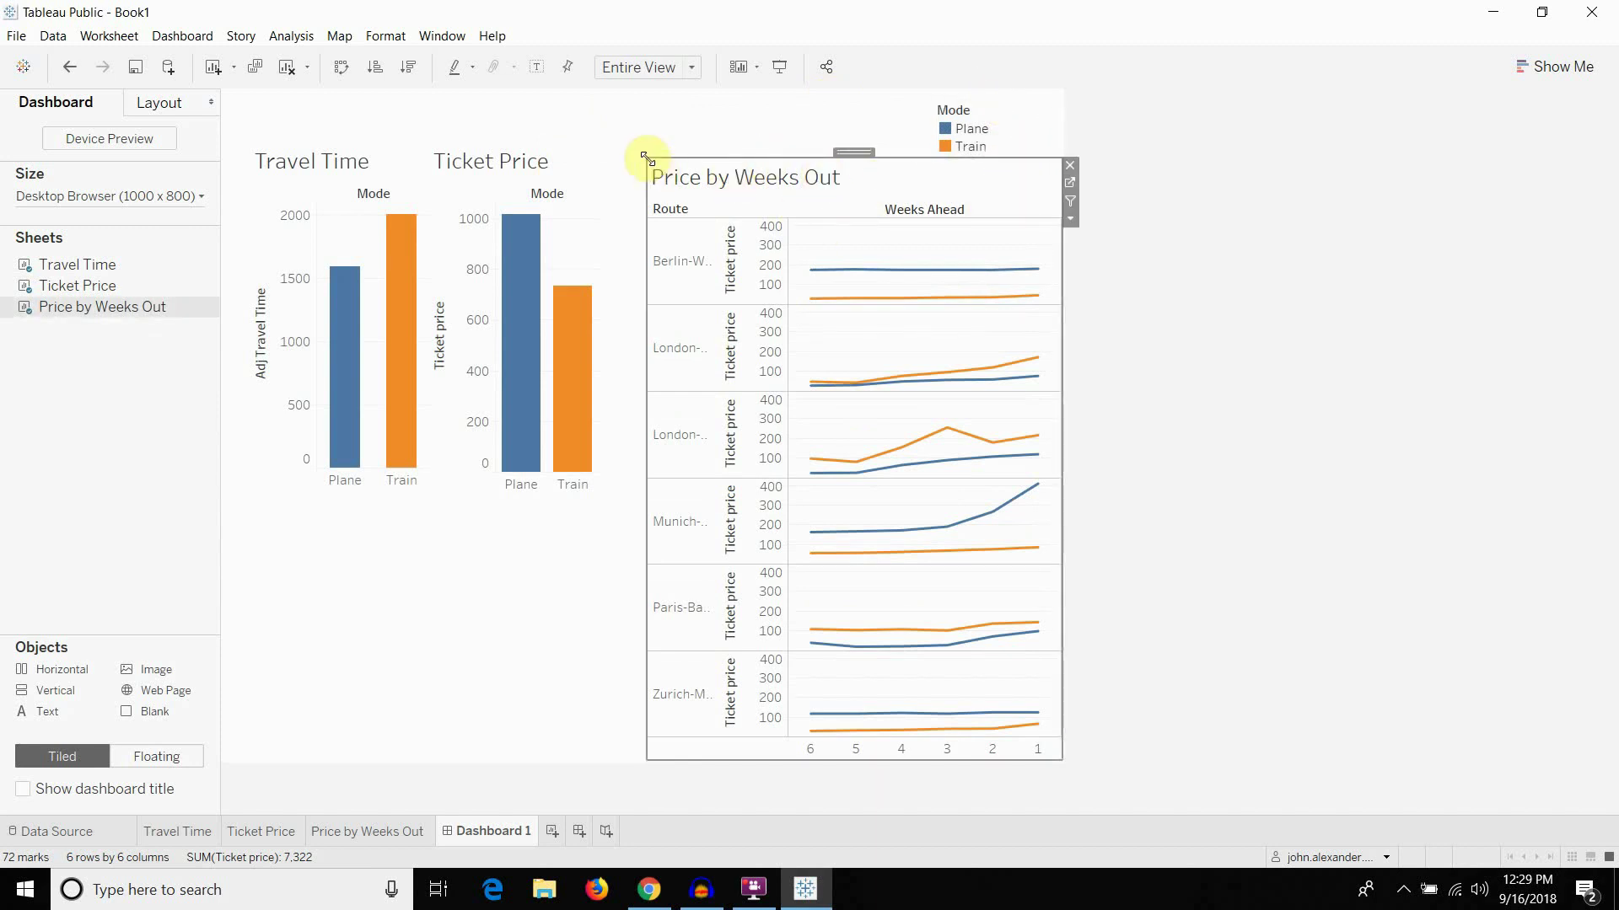
pyautogui.moveTo(646, 156); pyautogui.dragTo(640, 156)
pyautogui.moveTo(1018, 361)
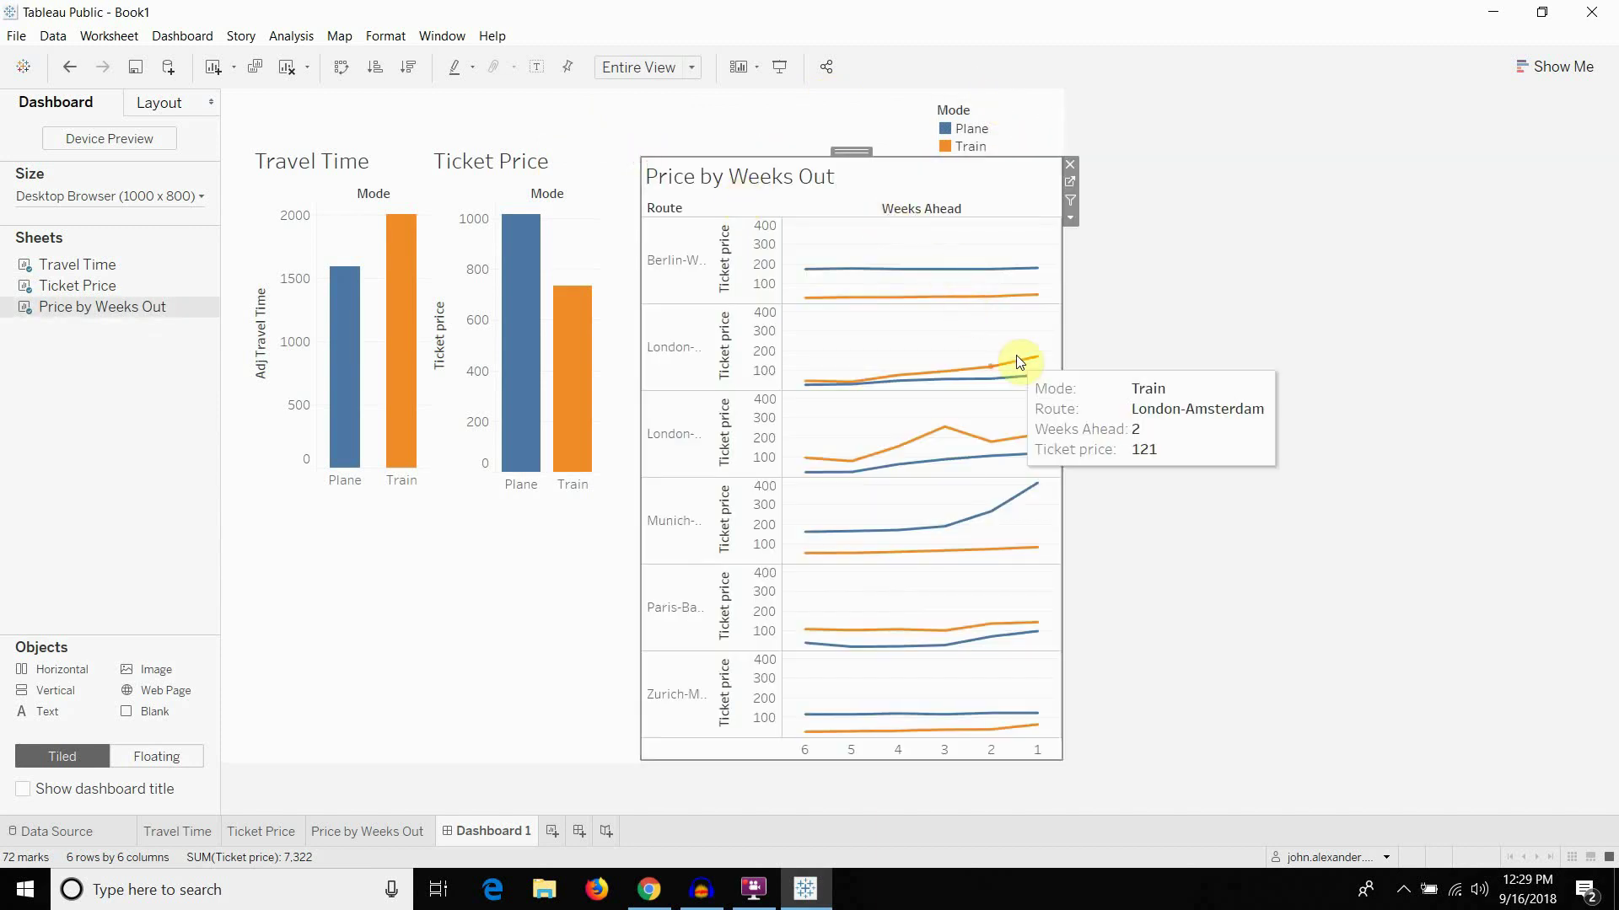
pyautogui.click(1202, 439)
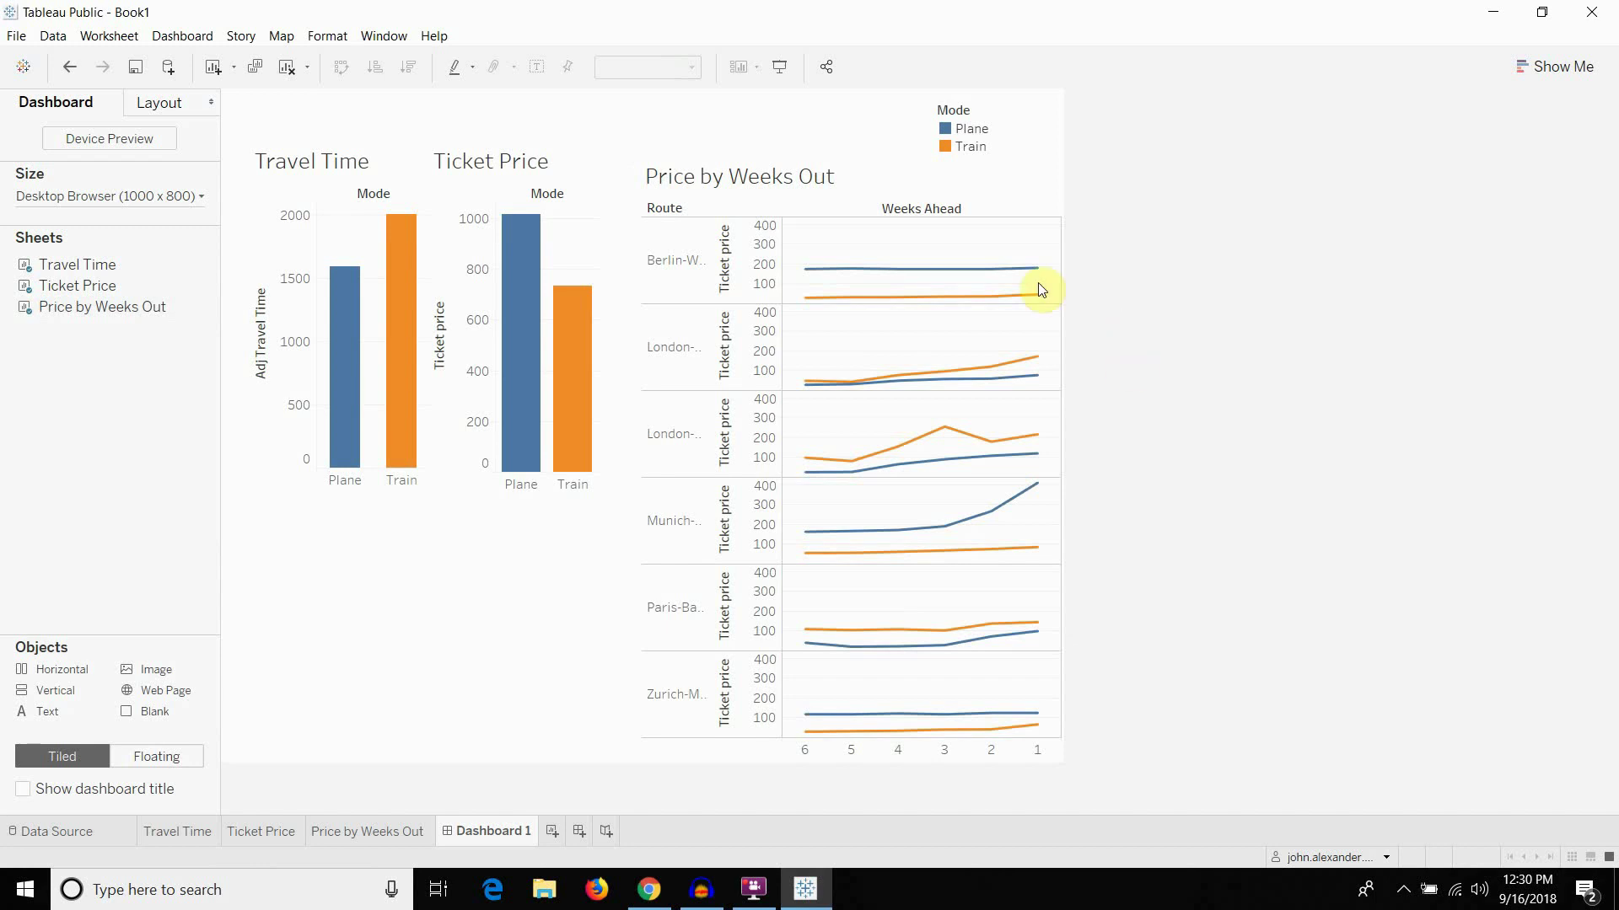
# Compare travel times and ticket prices per route by selecting individual routes in the Price by Weeks Out chart, ending with Zurich-Milan
pyautogui.click(689, 287)
pyautogui.click(688, 340)
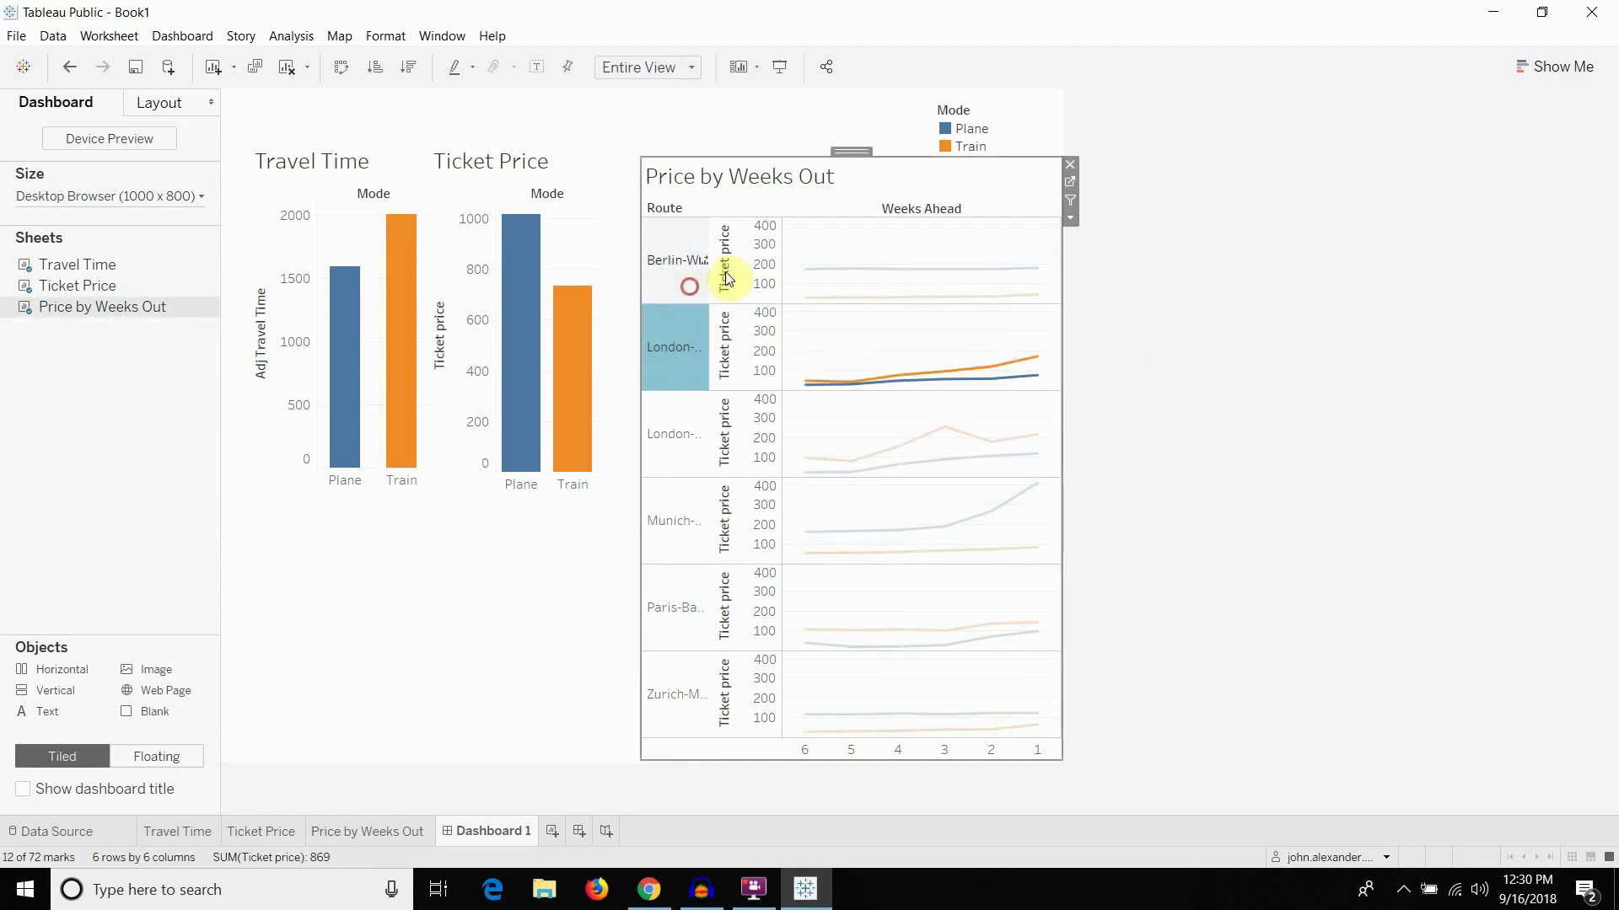
pyautogui.click(690, 279)
pyautogui.click(661, 347)
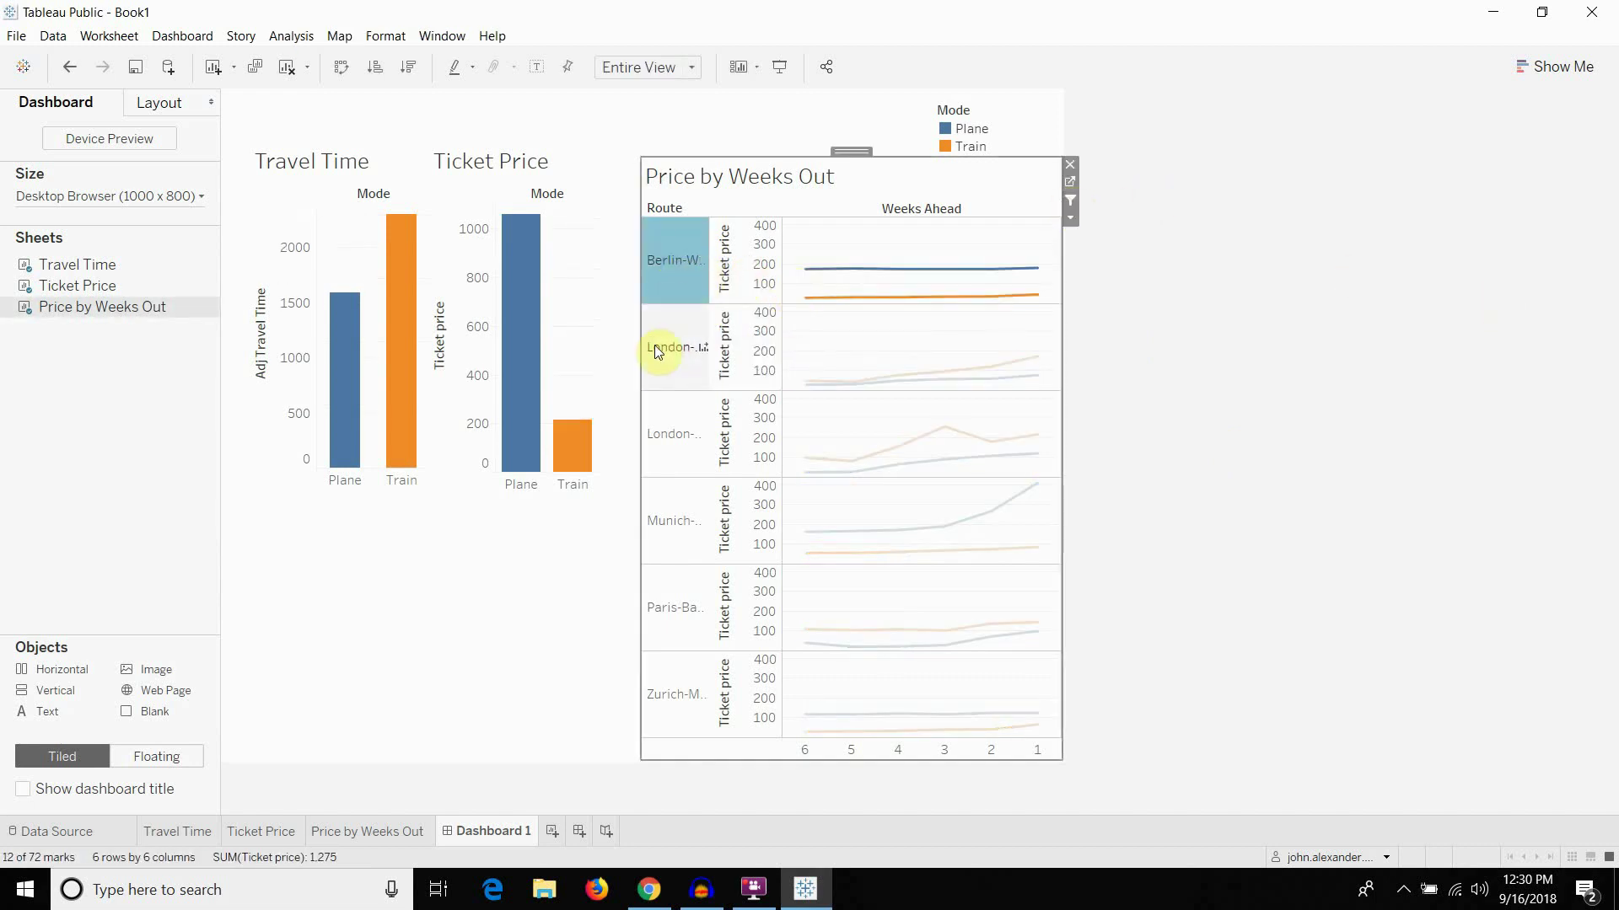
pyautogui.click(665, 258)
pyautogui.click(668, 396)
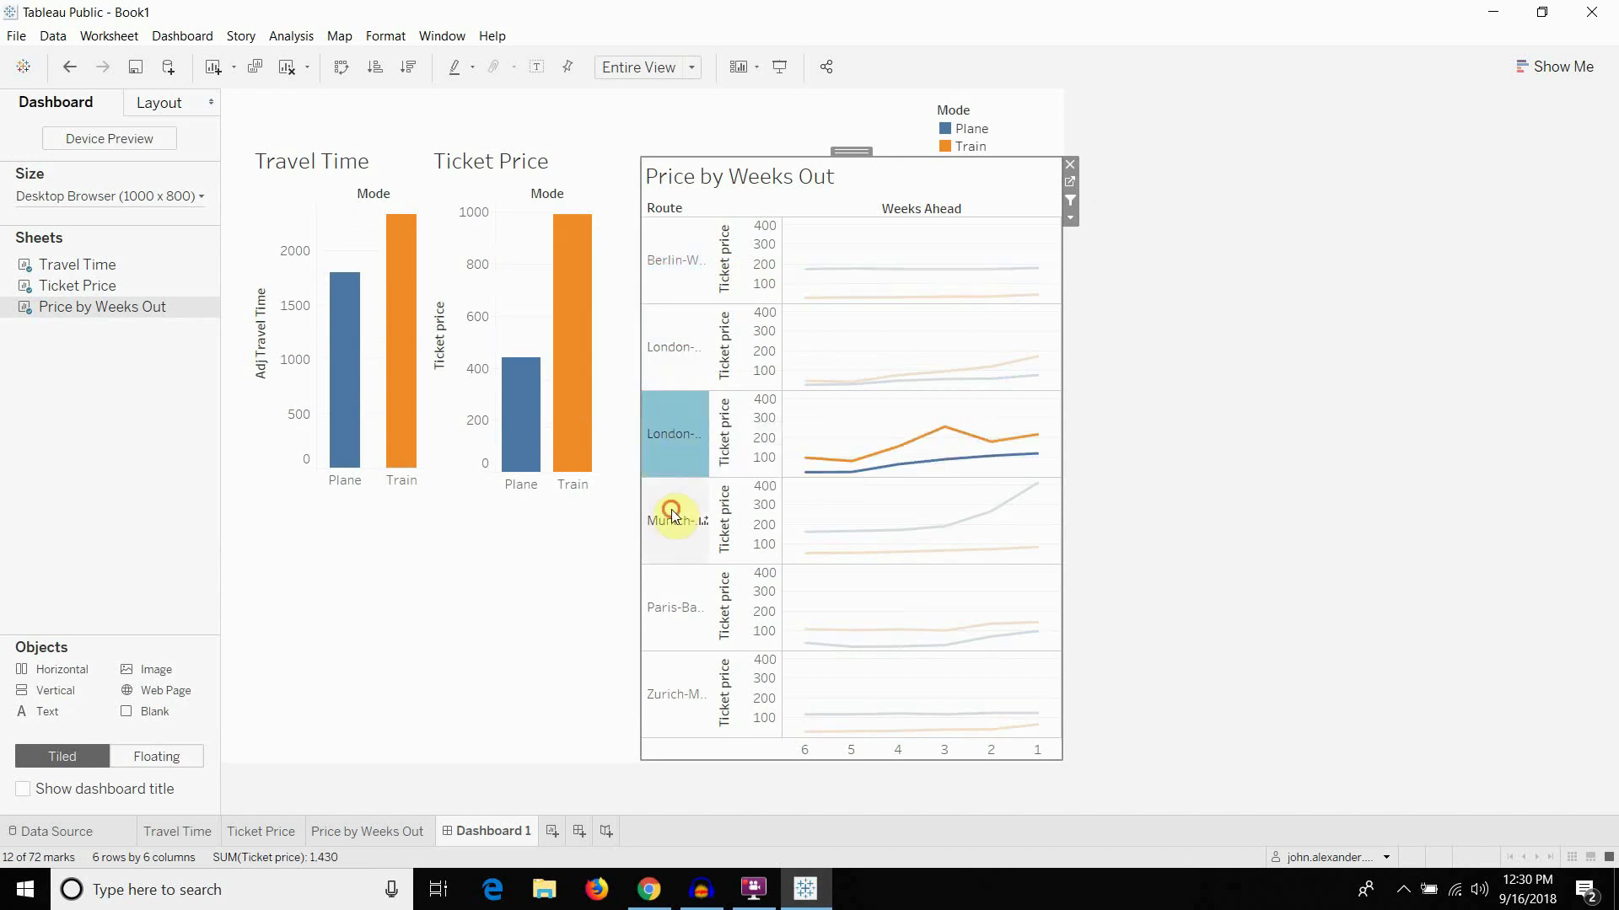
pyautogui.click(671, 509)
pyautogui.click(682, 238)
pyautogui.click(675, 391)
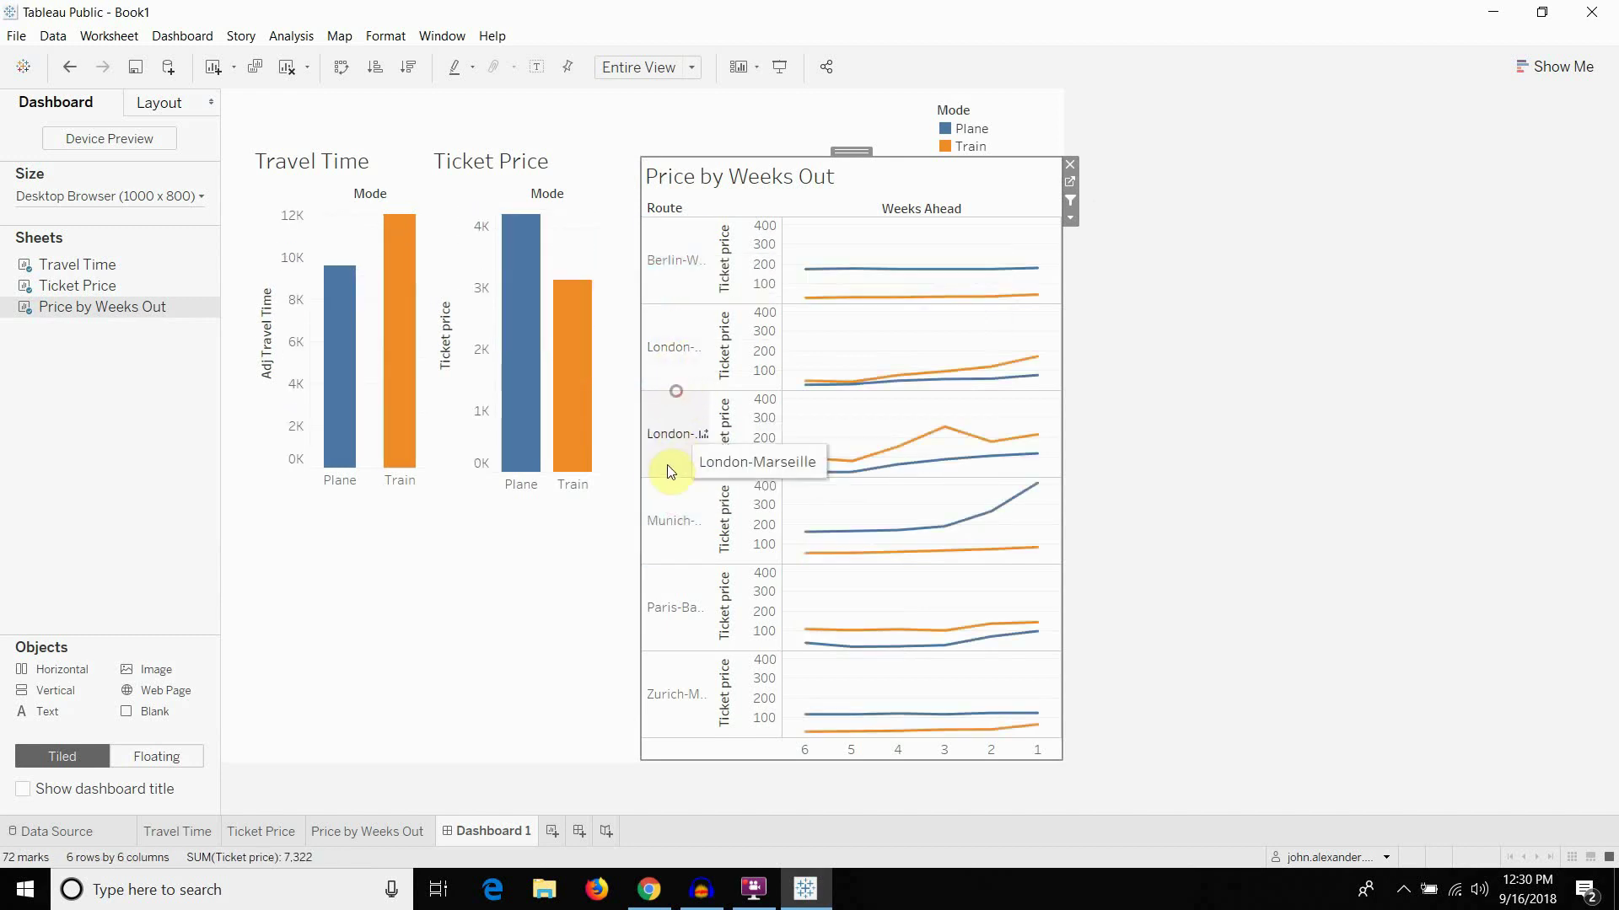
pyautogui.click(661, 351)
pyautogui.click(679, 245)
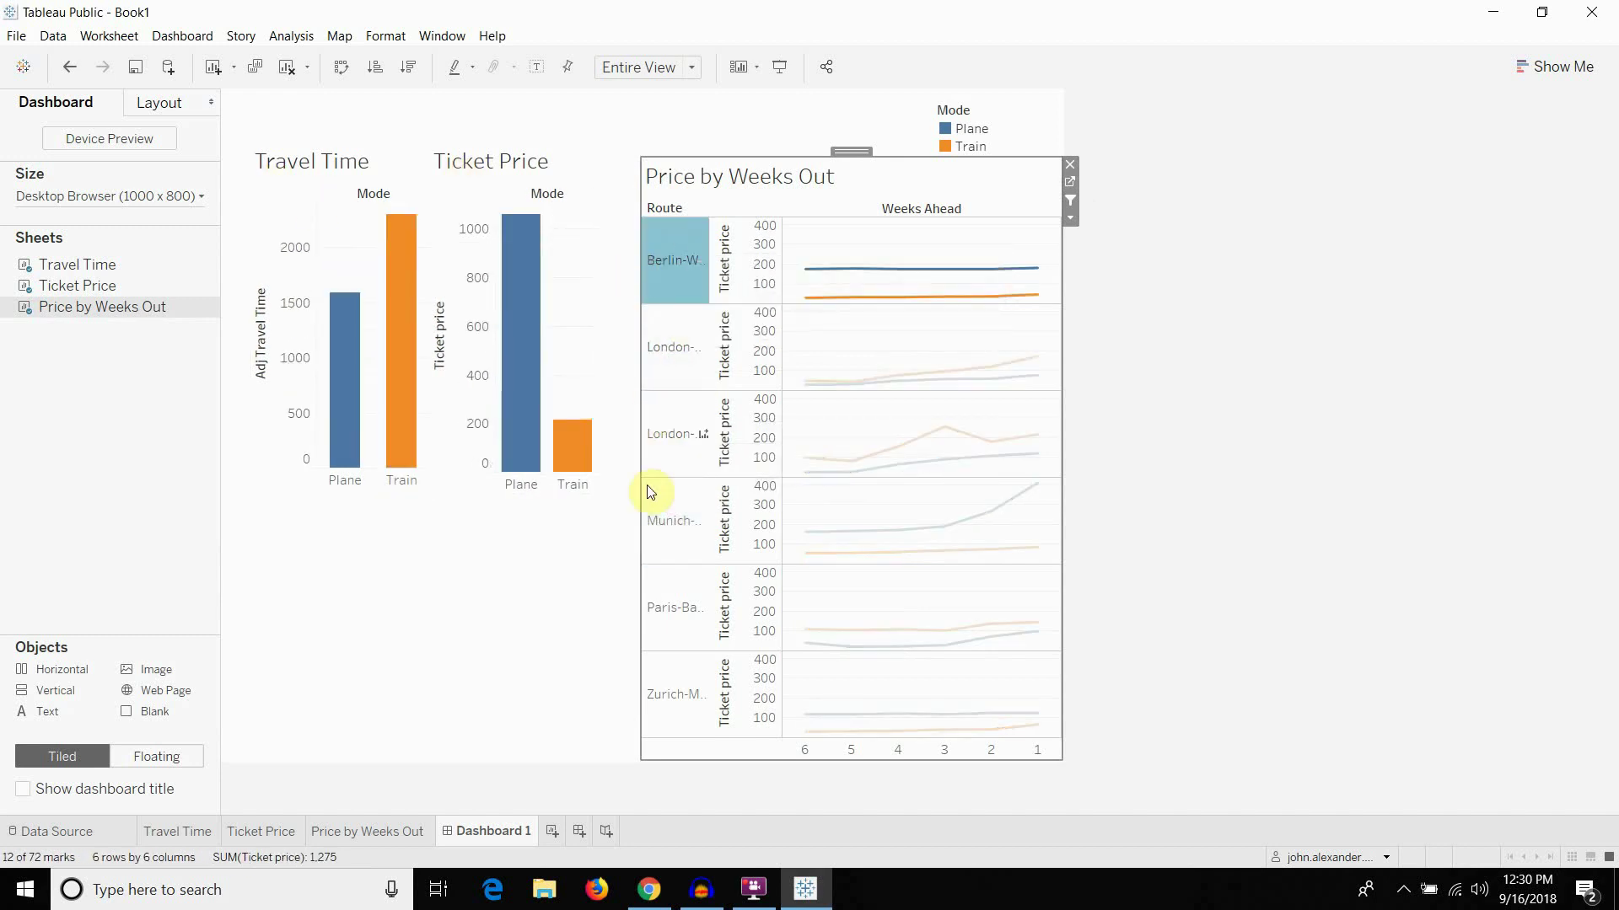
pyautogui.click(660, 583)
pyautogui.click(684, 687)
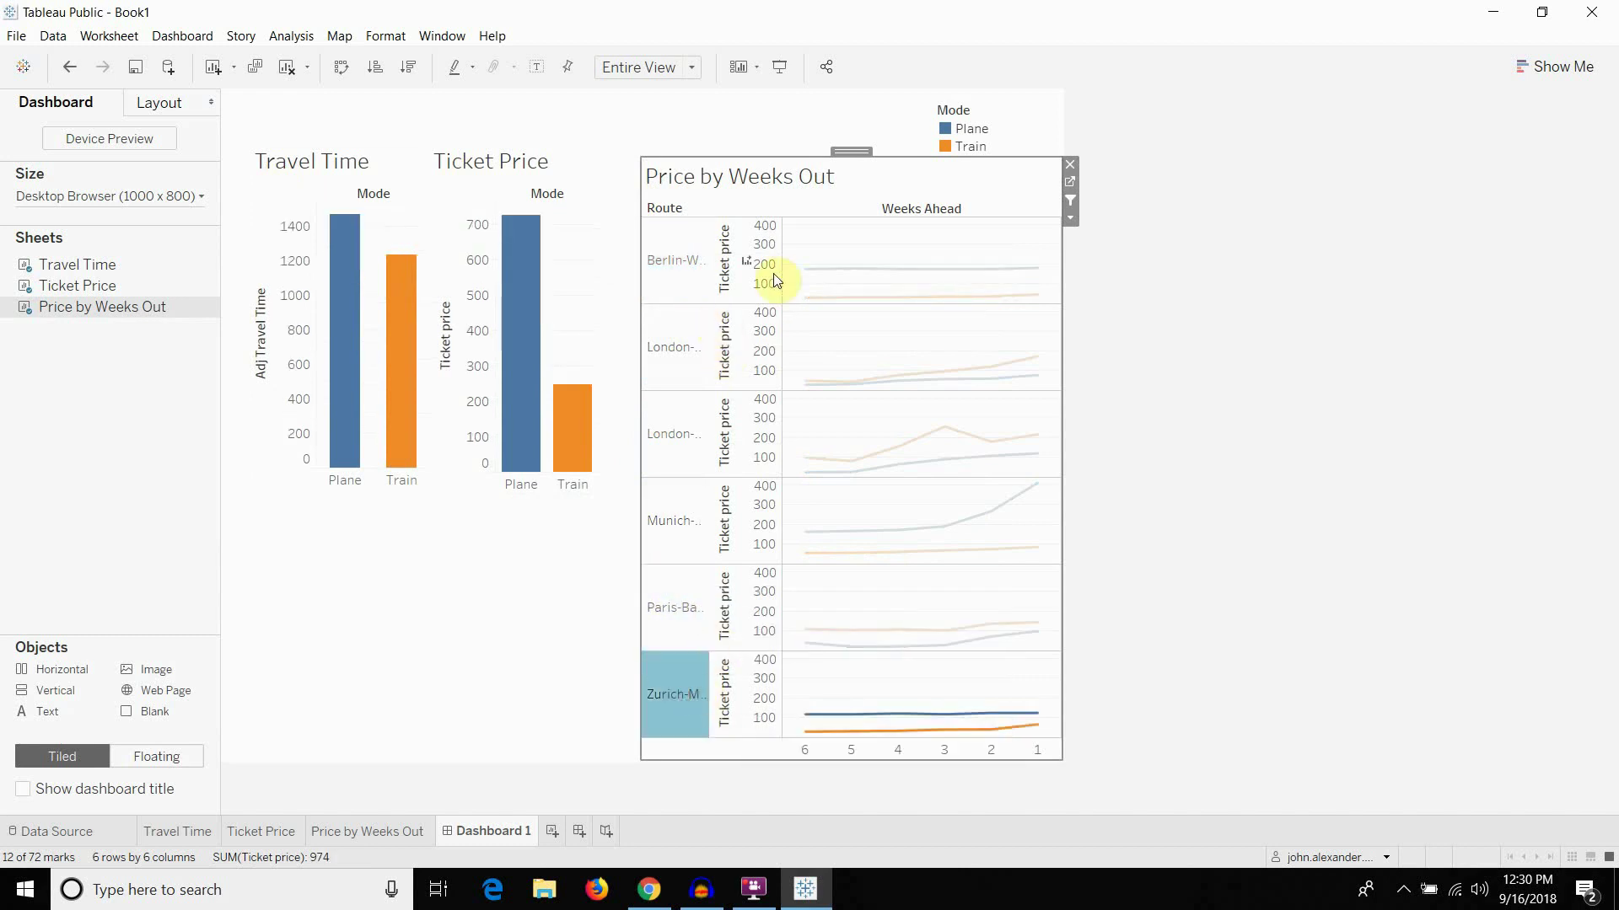
# Widen the Route column of the Price by Weeks Out chart so that more of the route names fits
pyautogui.moveTo(779, 272); pyautogui.dragTo(818, 272)
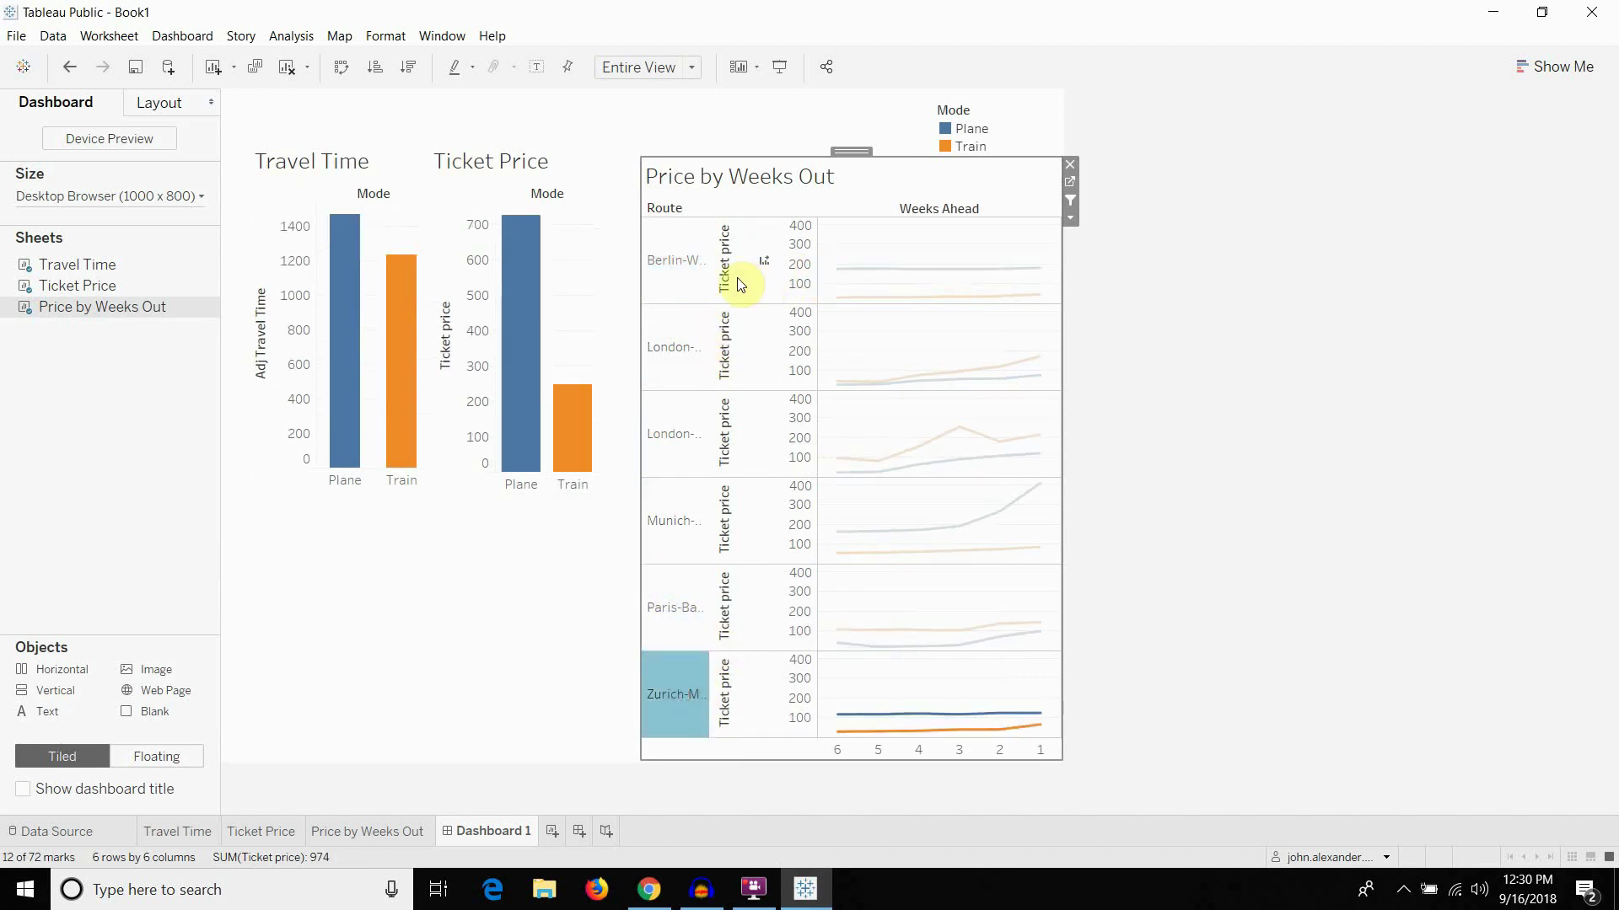
pyautogui.hotkey('ctrl', 'z')
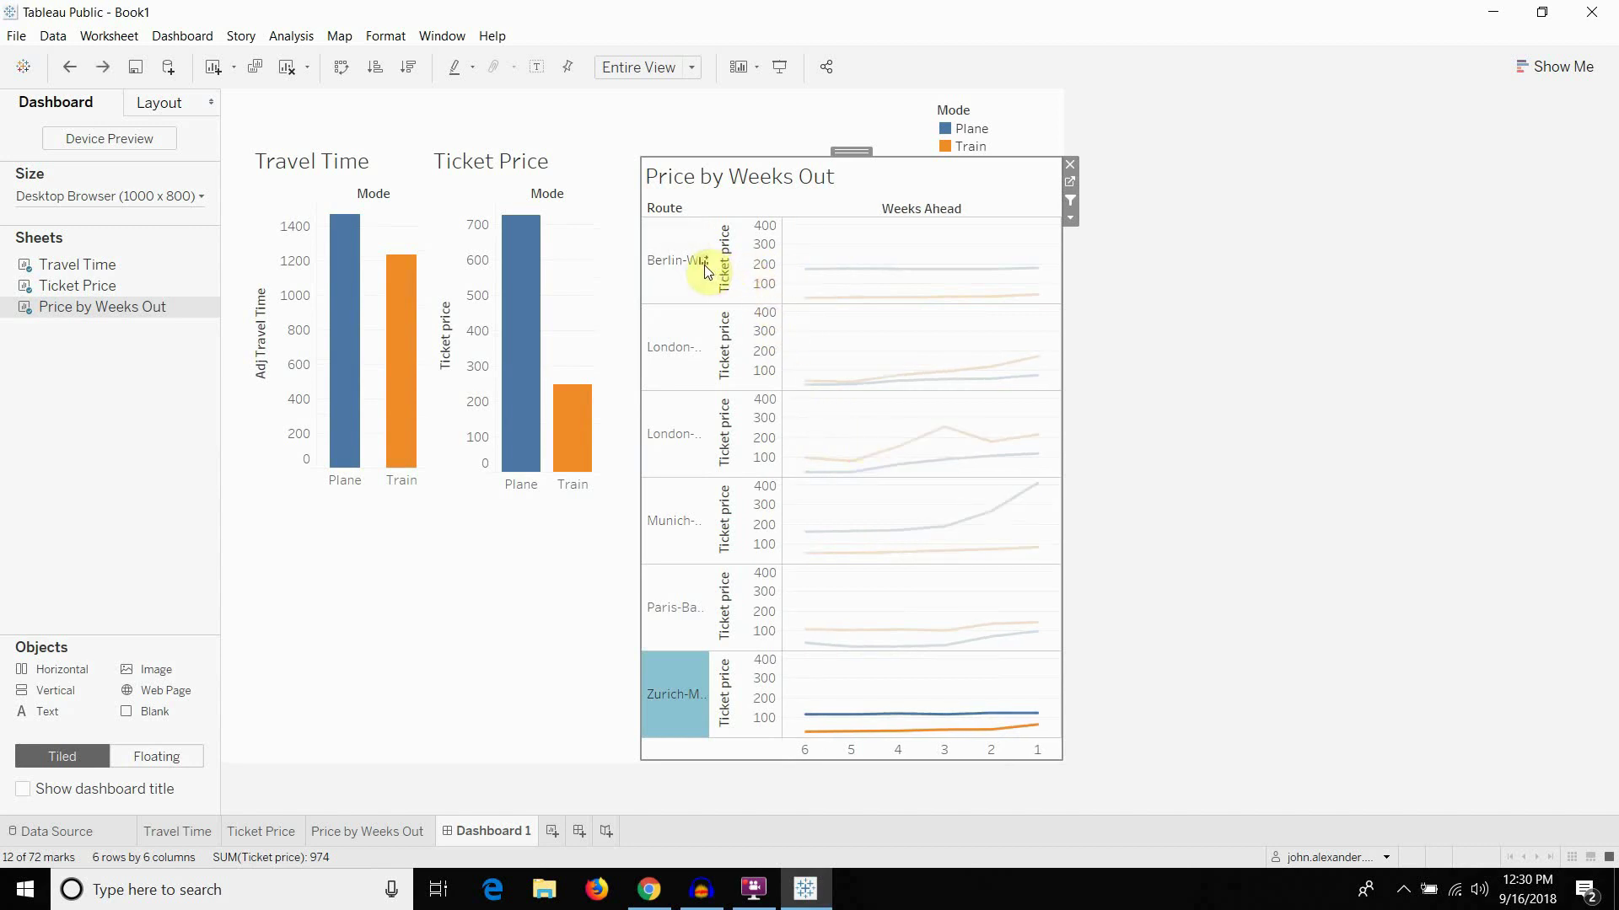
pyautogui.moveTo(709, 268); pyautogui.dragTo(745, 278)
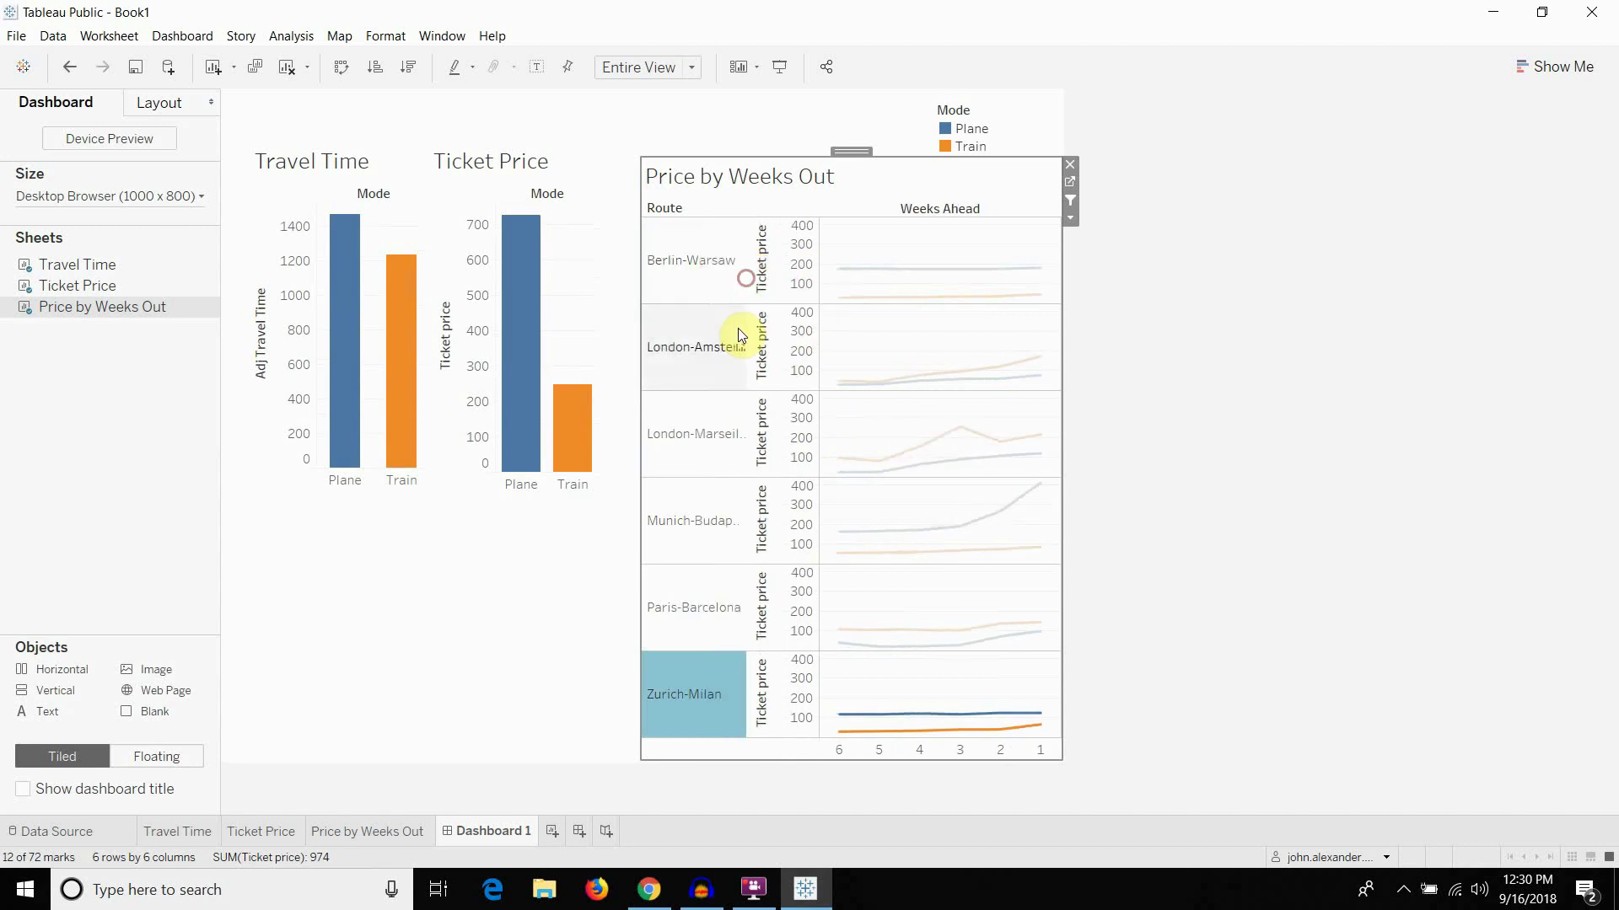
# Compare travel times and ticket prices for single routes, including London-Marseille, London-Amsterdam and Berlin-Warsaw, and clear the route selection
pyautogui.click(720, 712)
pyautogui.click(710, 528)
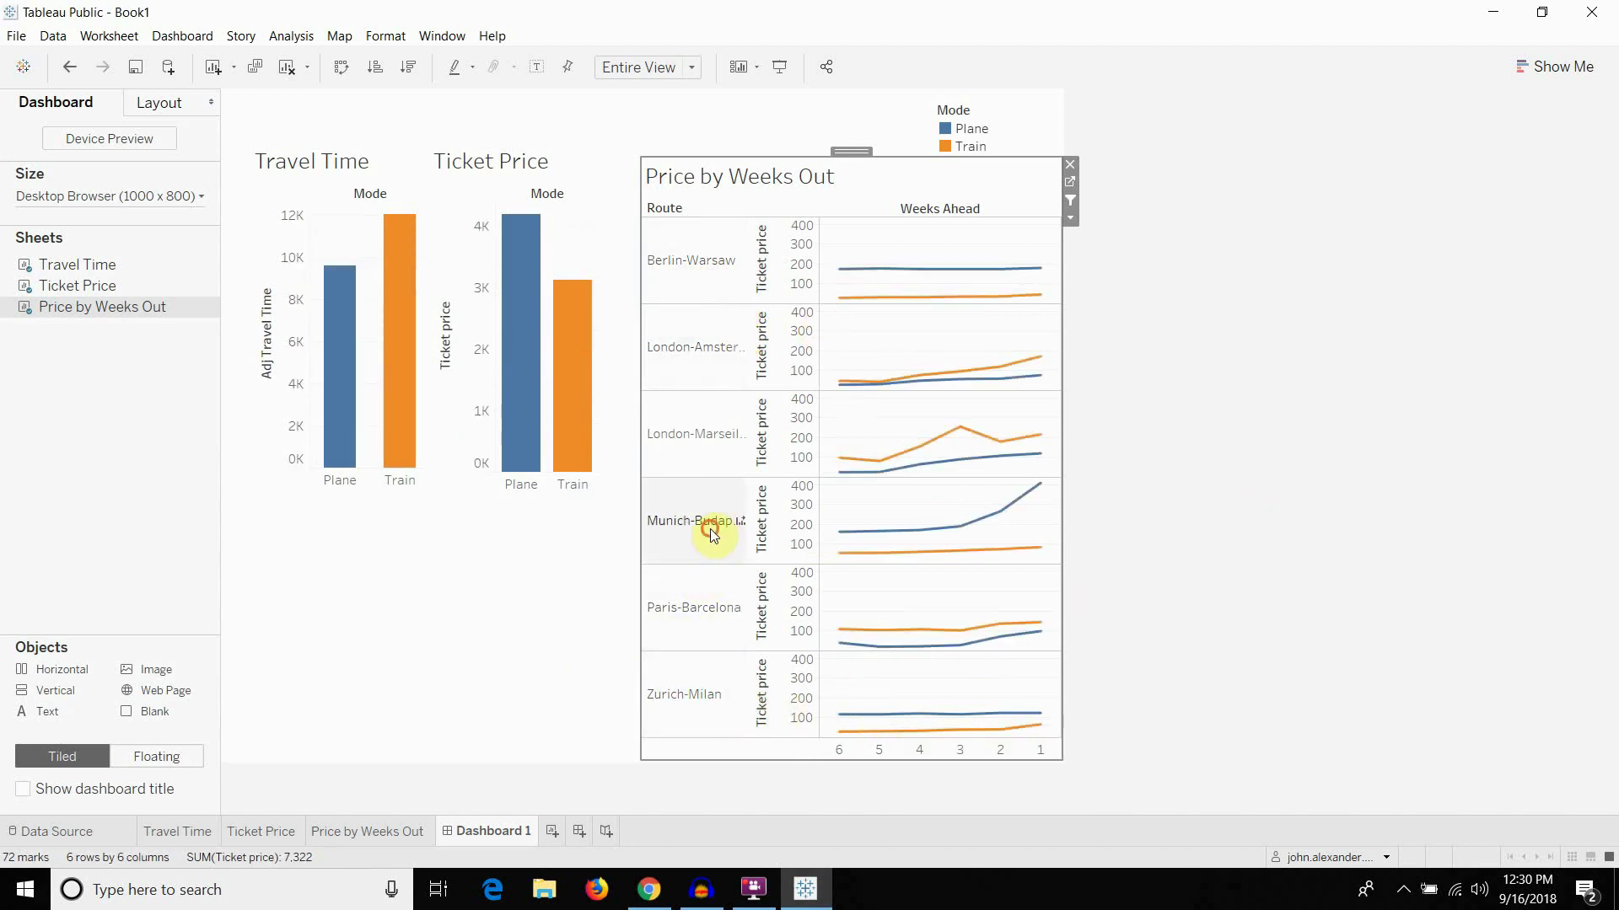
pyautogui.click(681, 620)
pyautogui.click(691, 417)
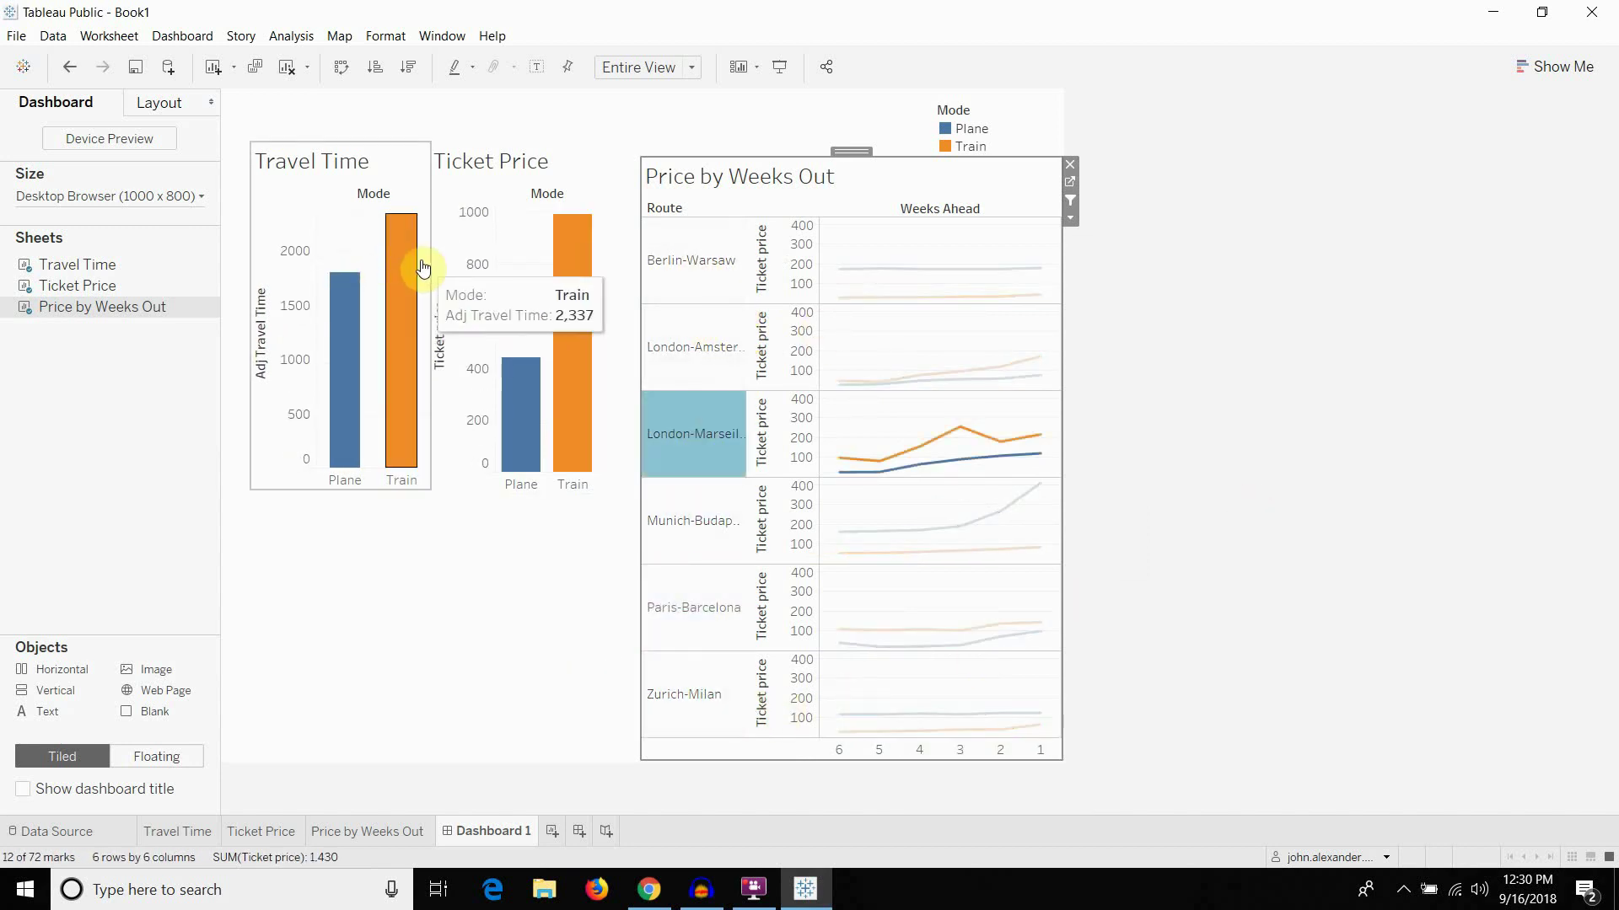
pyautogui.moveTo(1047, 443)
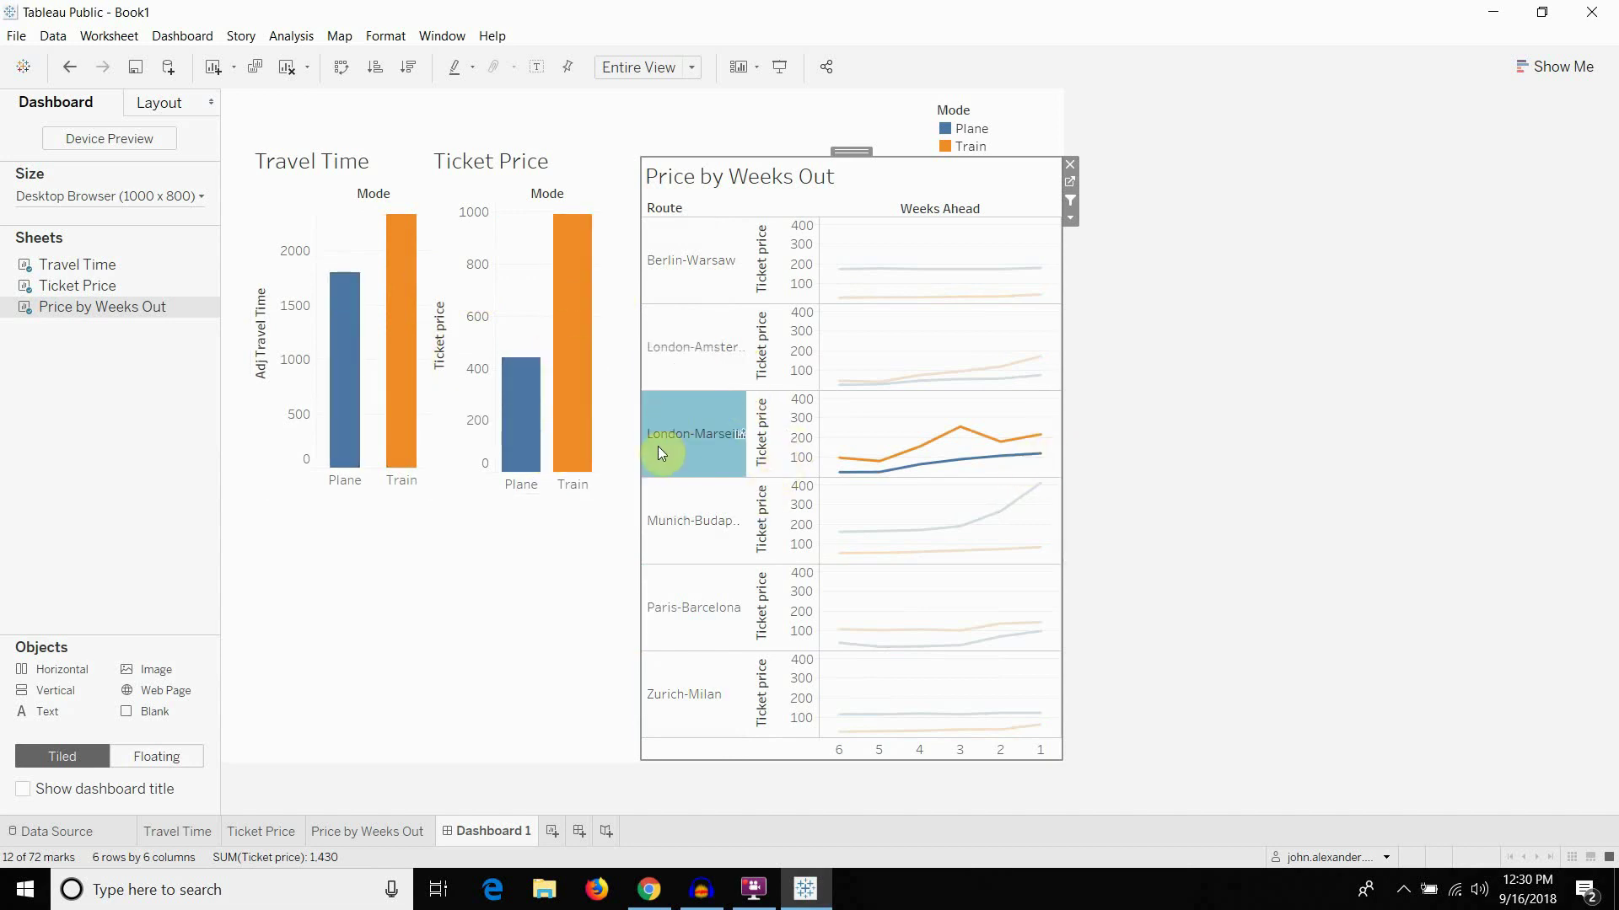
pyautogui.moveTo(686, 457)
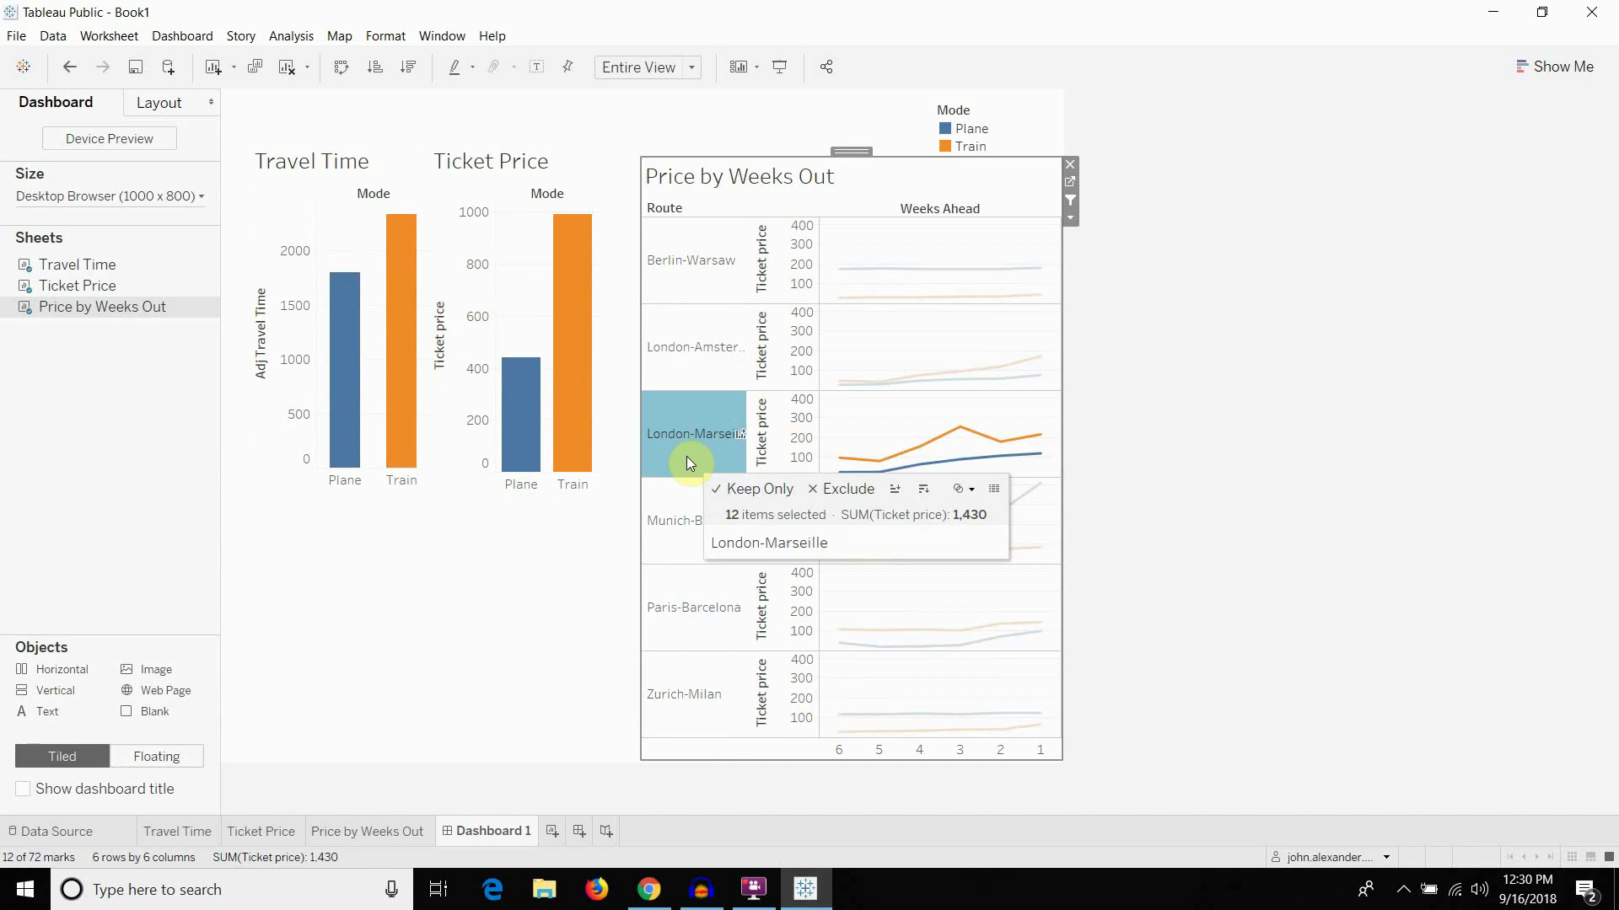
pyautogui.click(705, 371)
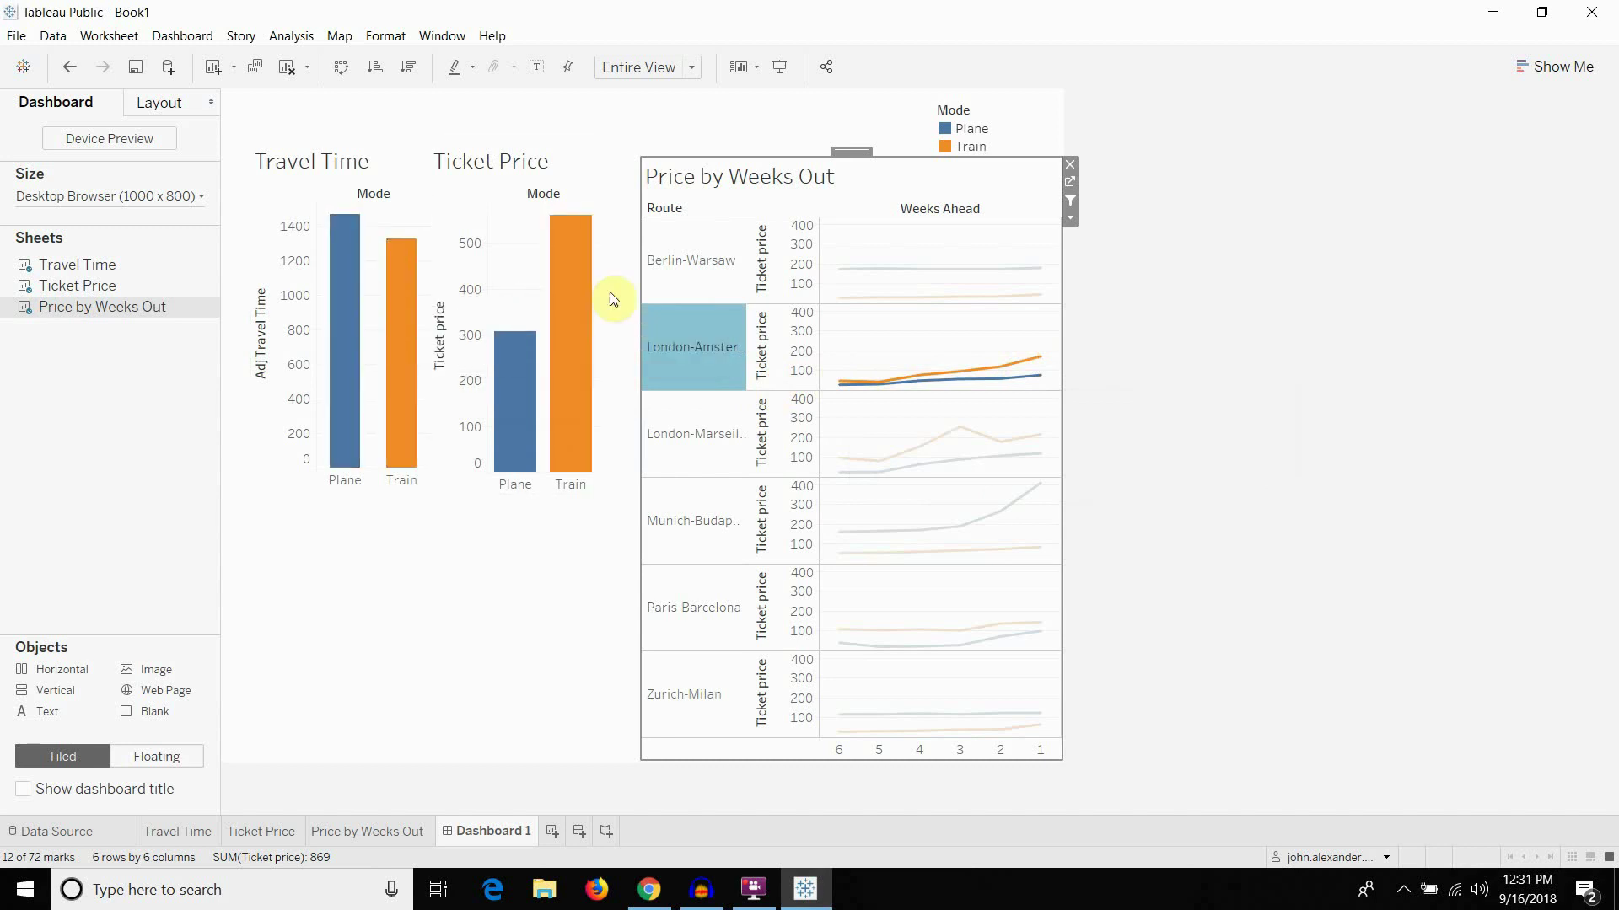
pyautogui.click(690, 278)
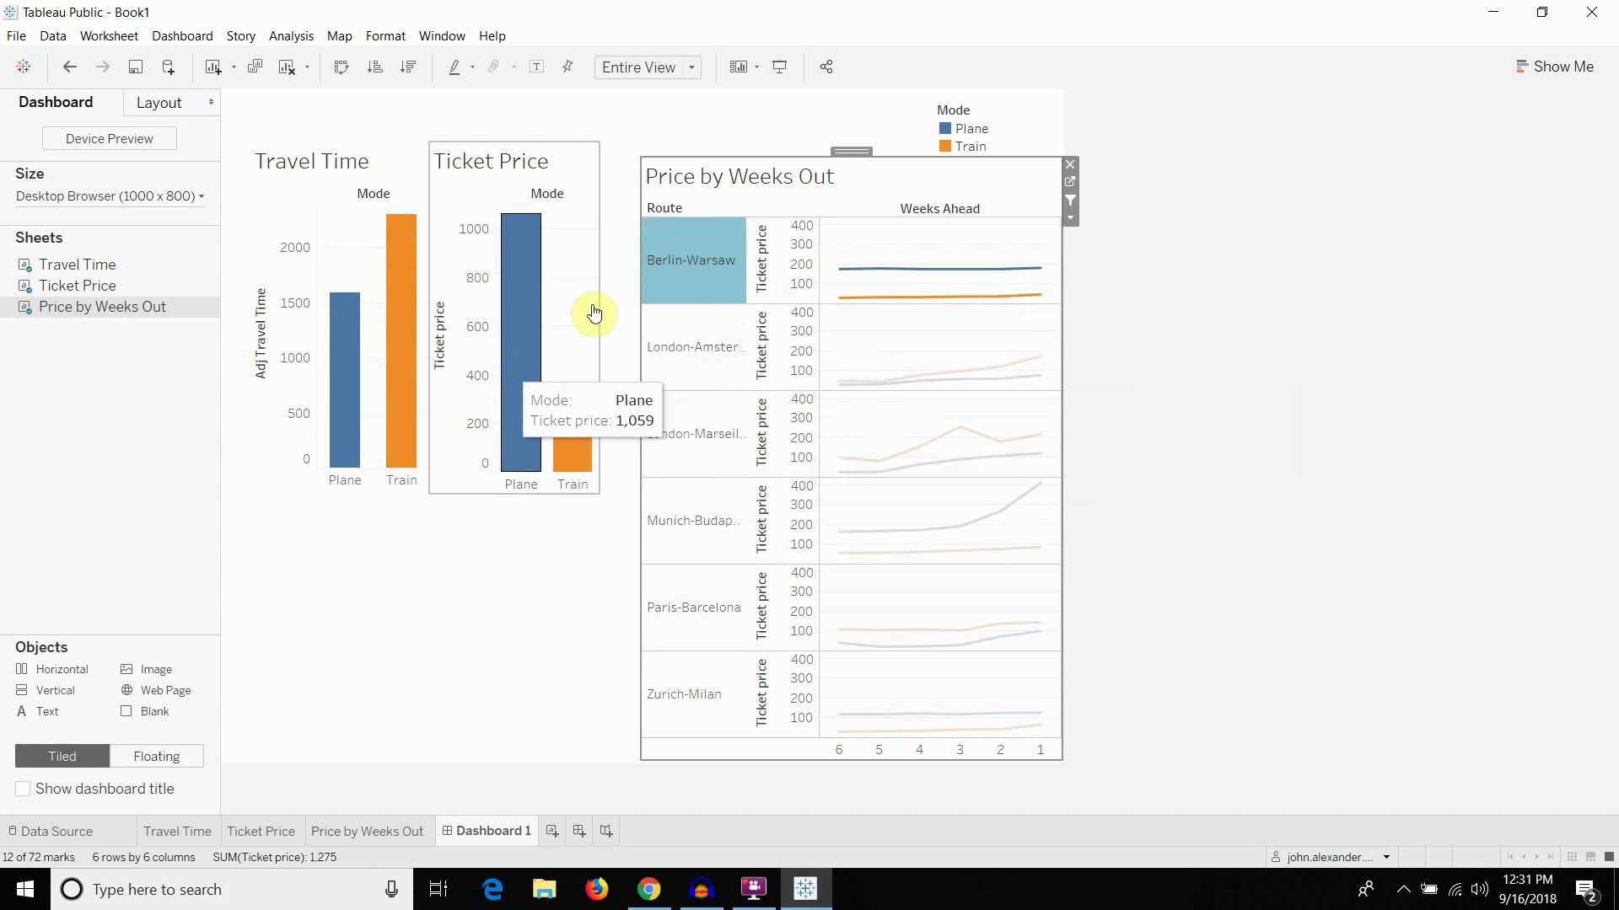
pyautogui.click(690, 251)
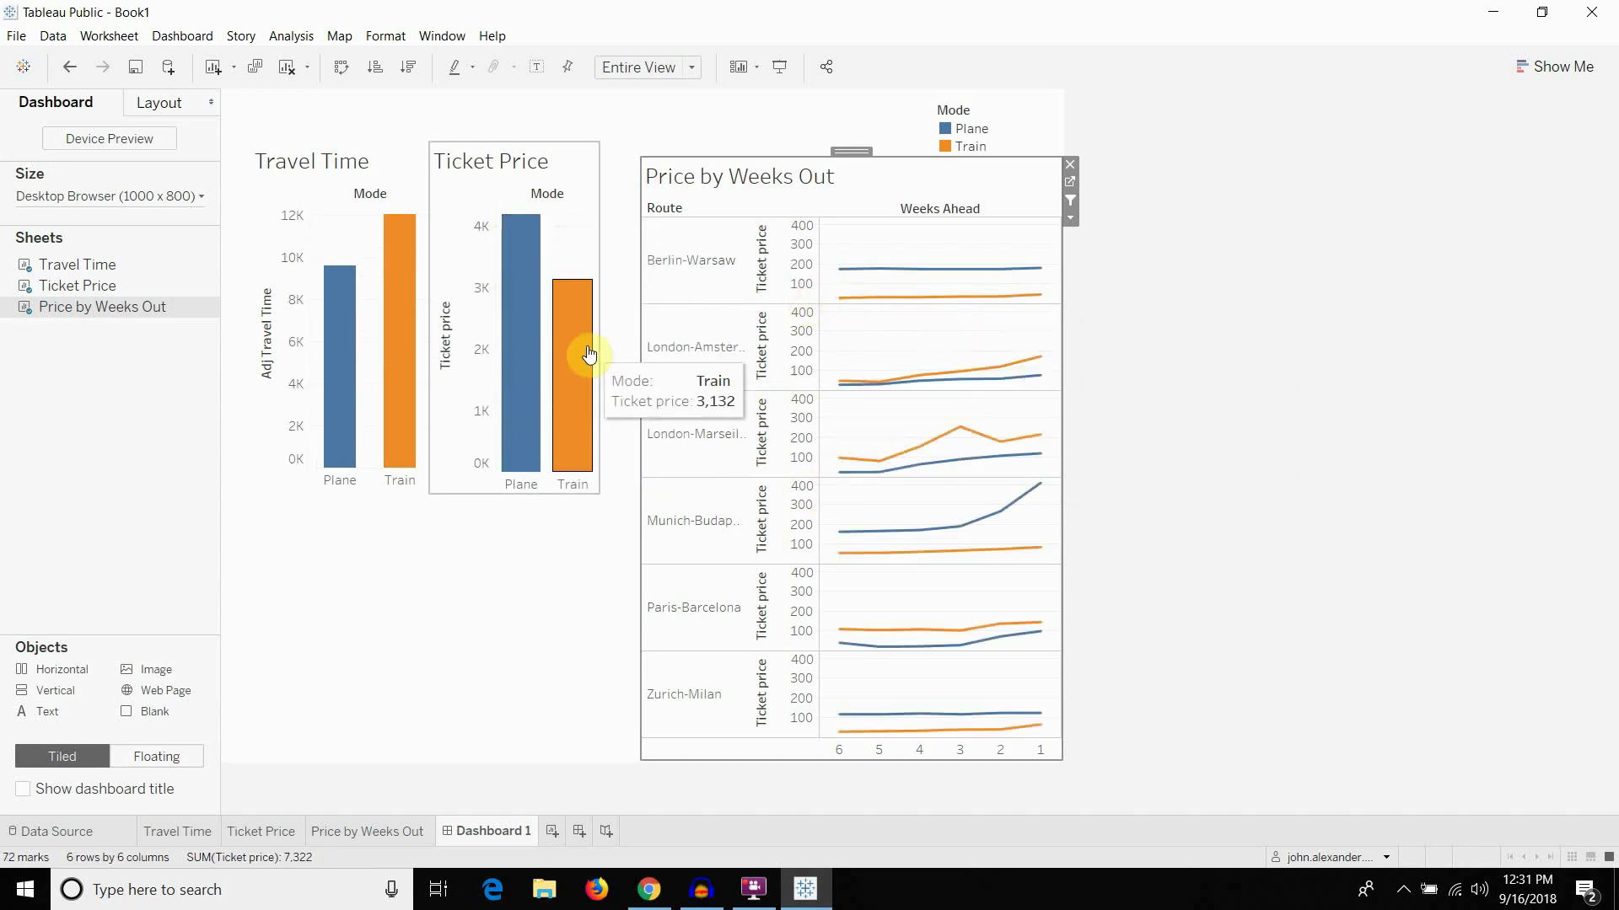
# On the Ticket Price sheet, change the ticket price measure to Average and remove the Weeks Ahead filter
pyautogui.click(585, 164)
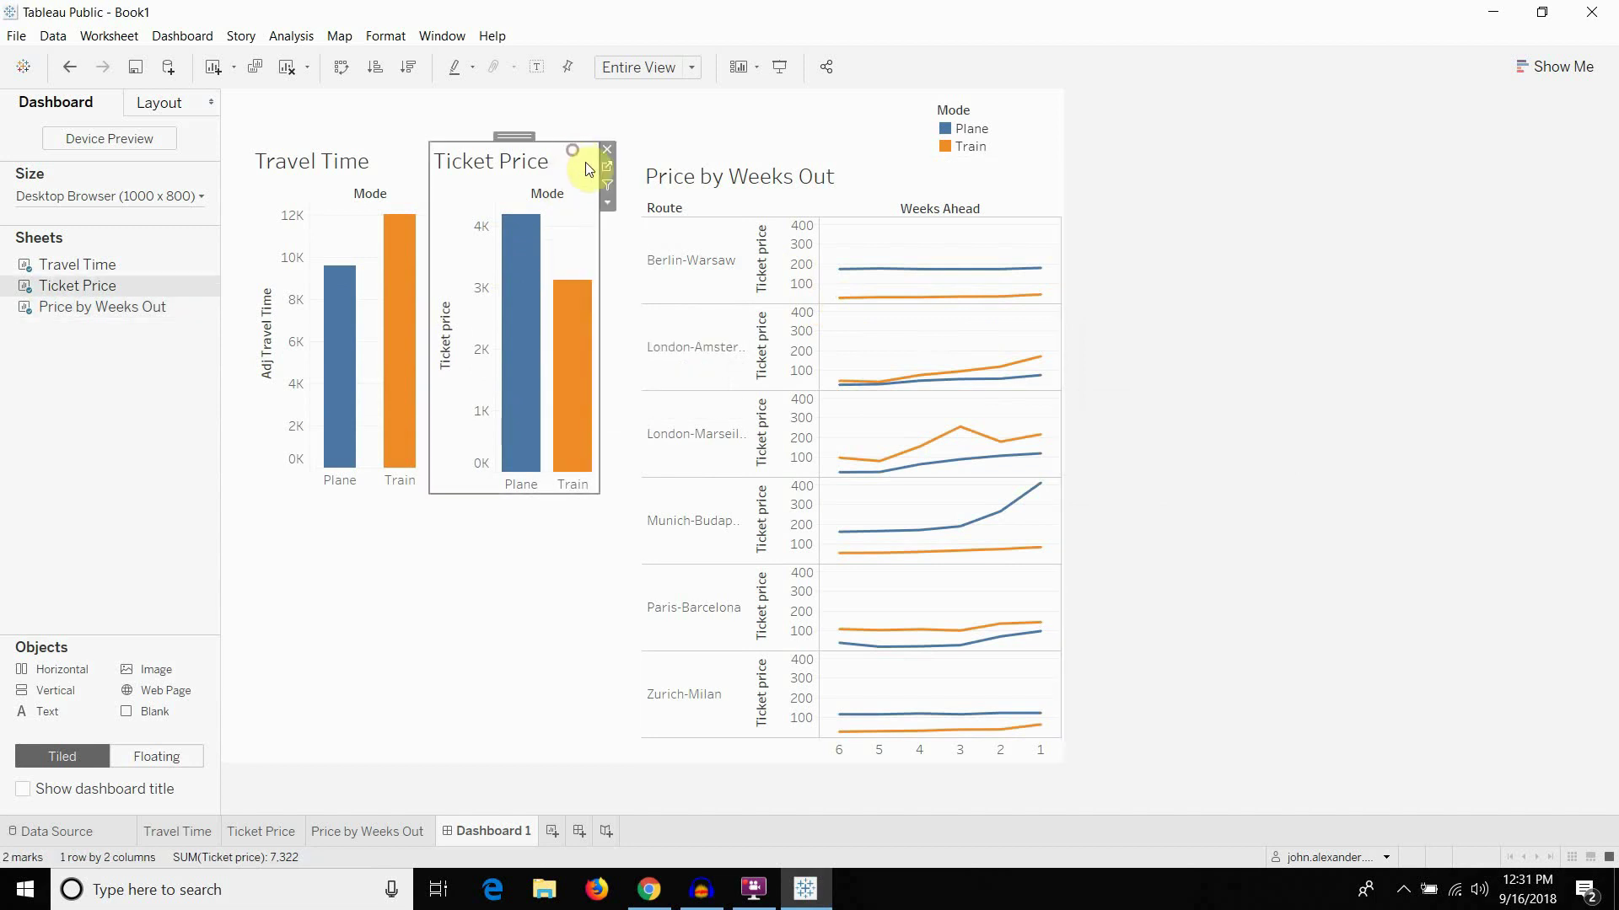
pyautogui.click(607, 203)
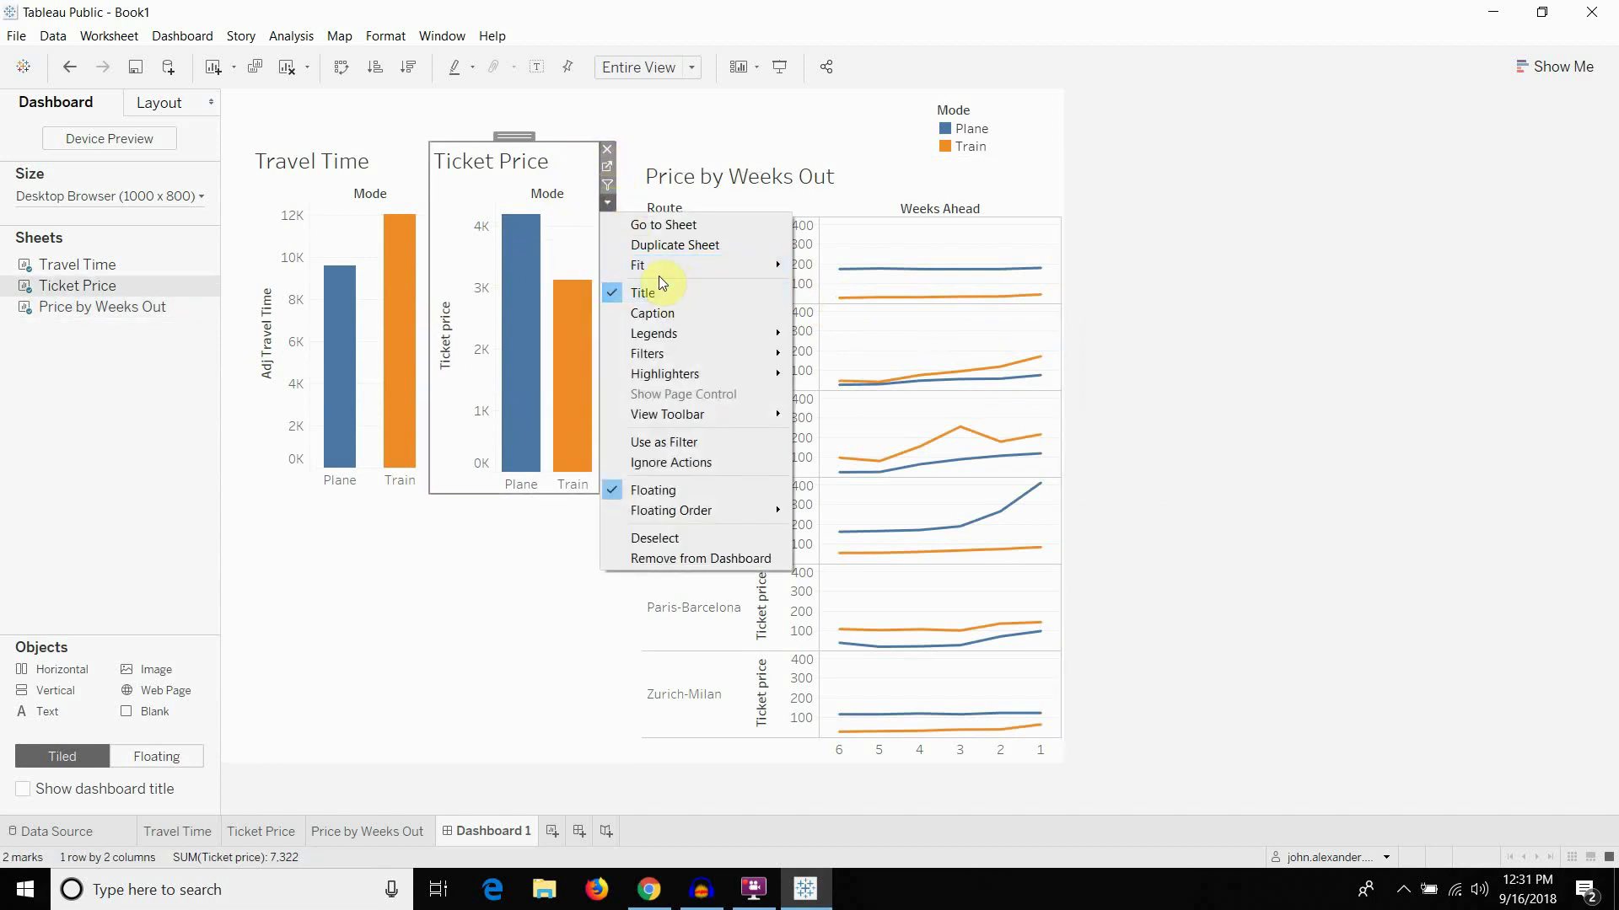
pyautogui.click(541, 220)
pyautogui.click(607, 166)
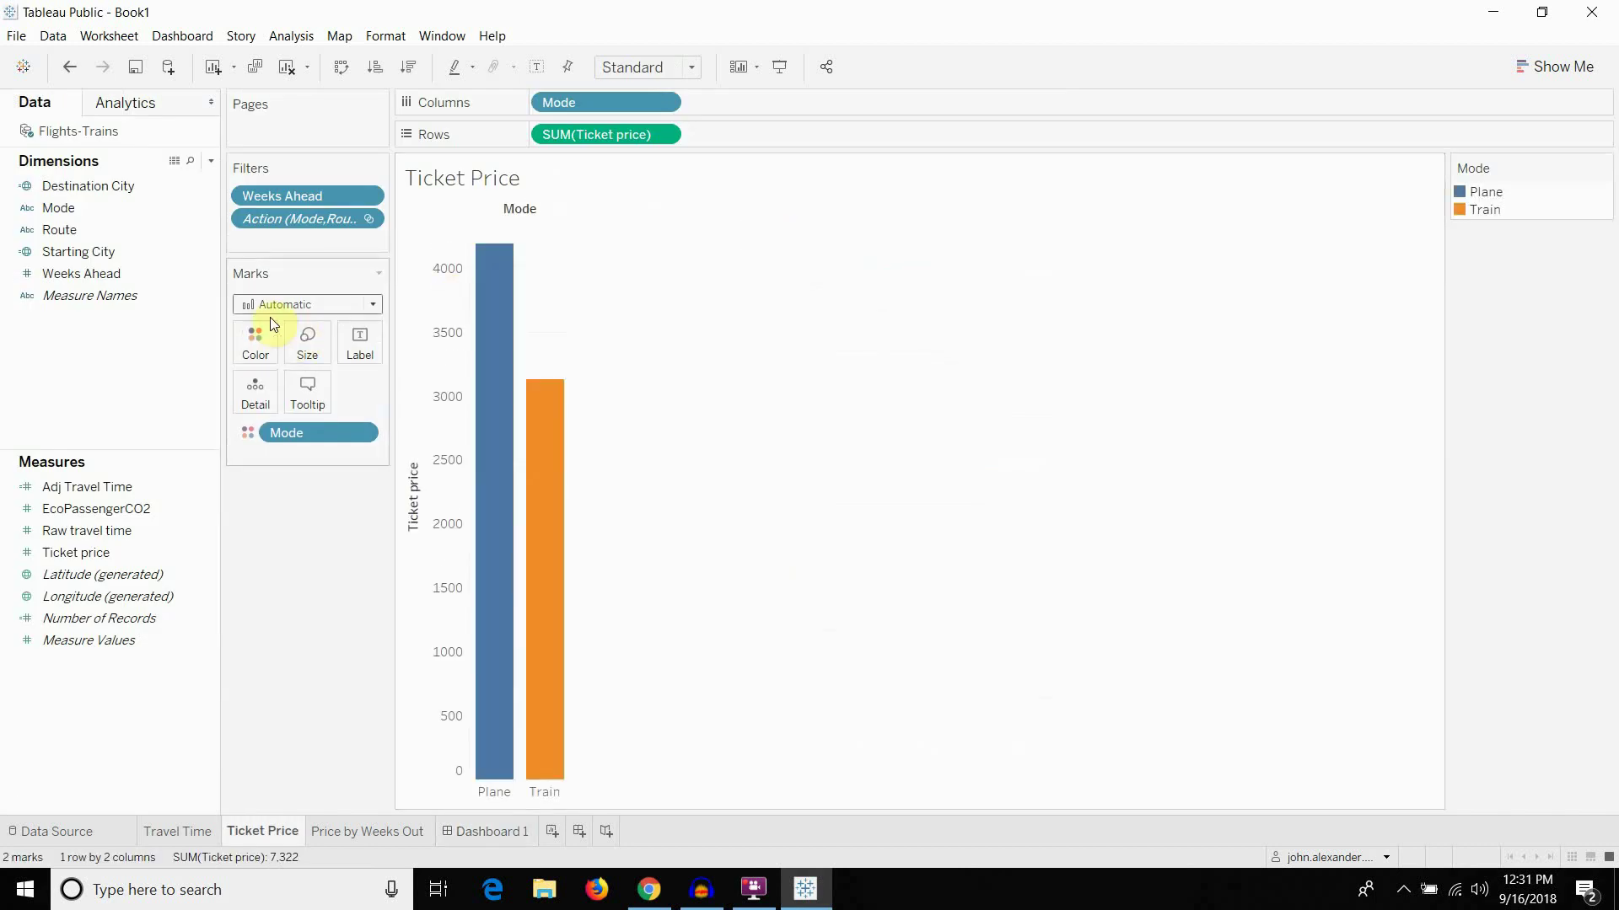
pyautogui.click(663, 134)
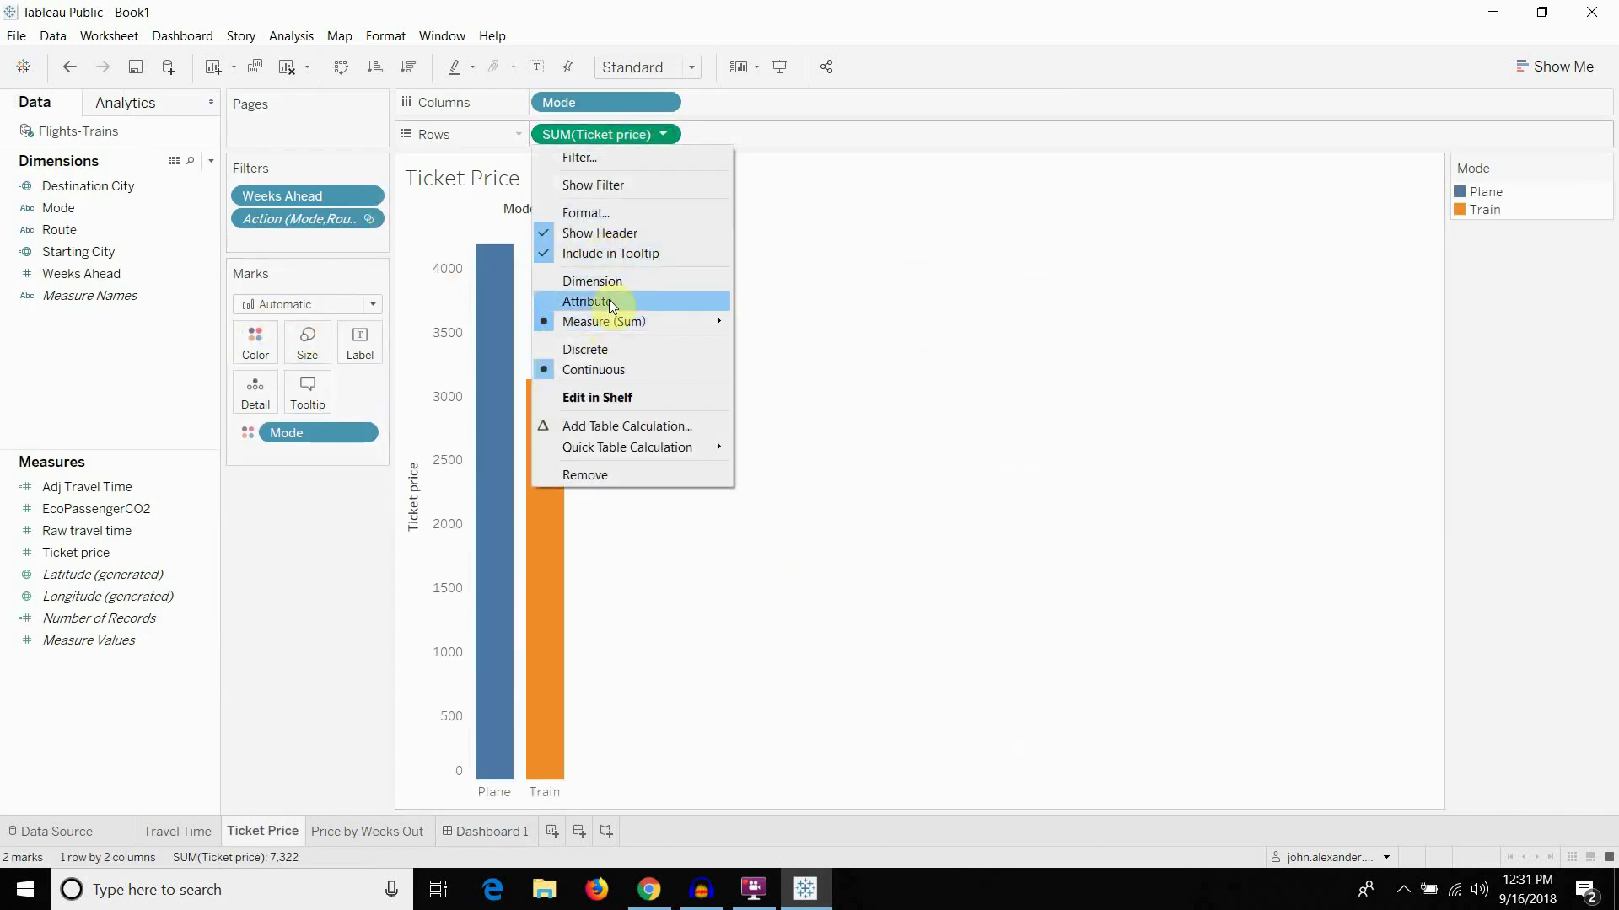
pyautogui.moveTo(624, 321)
pyautogui.click(818, 347)
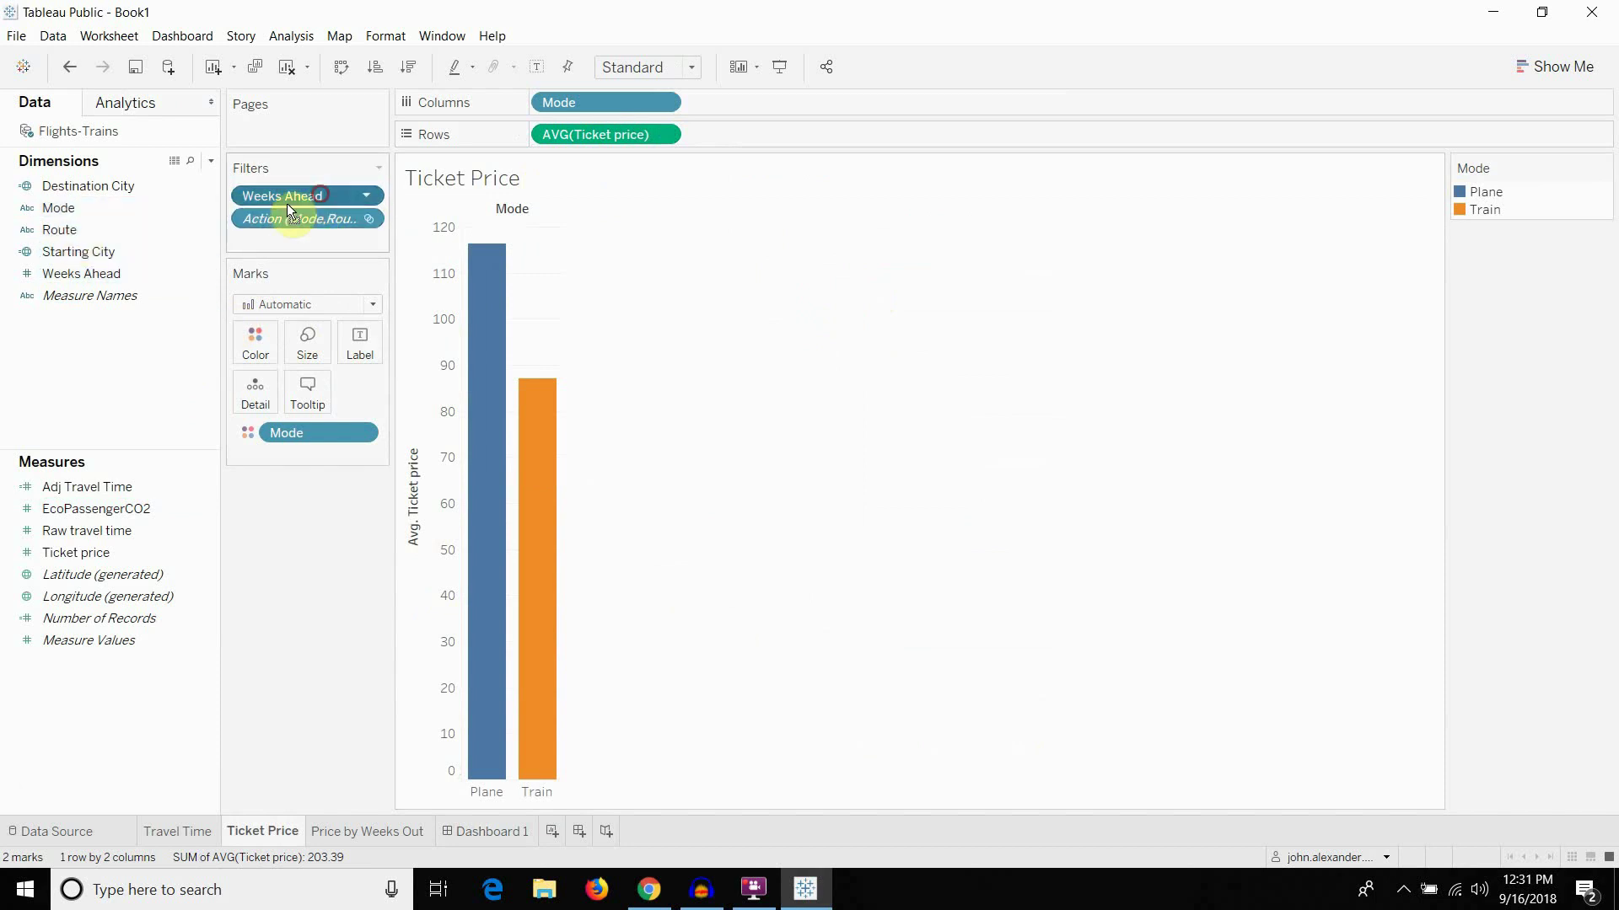
pyautogui.moveTo(287, 205); pyautogui.dragTo(119, 343)
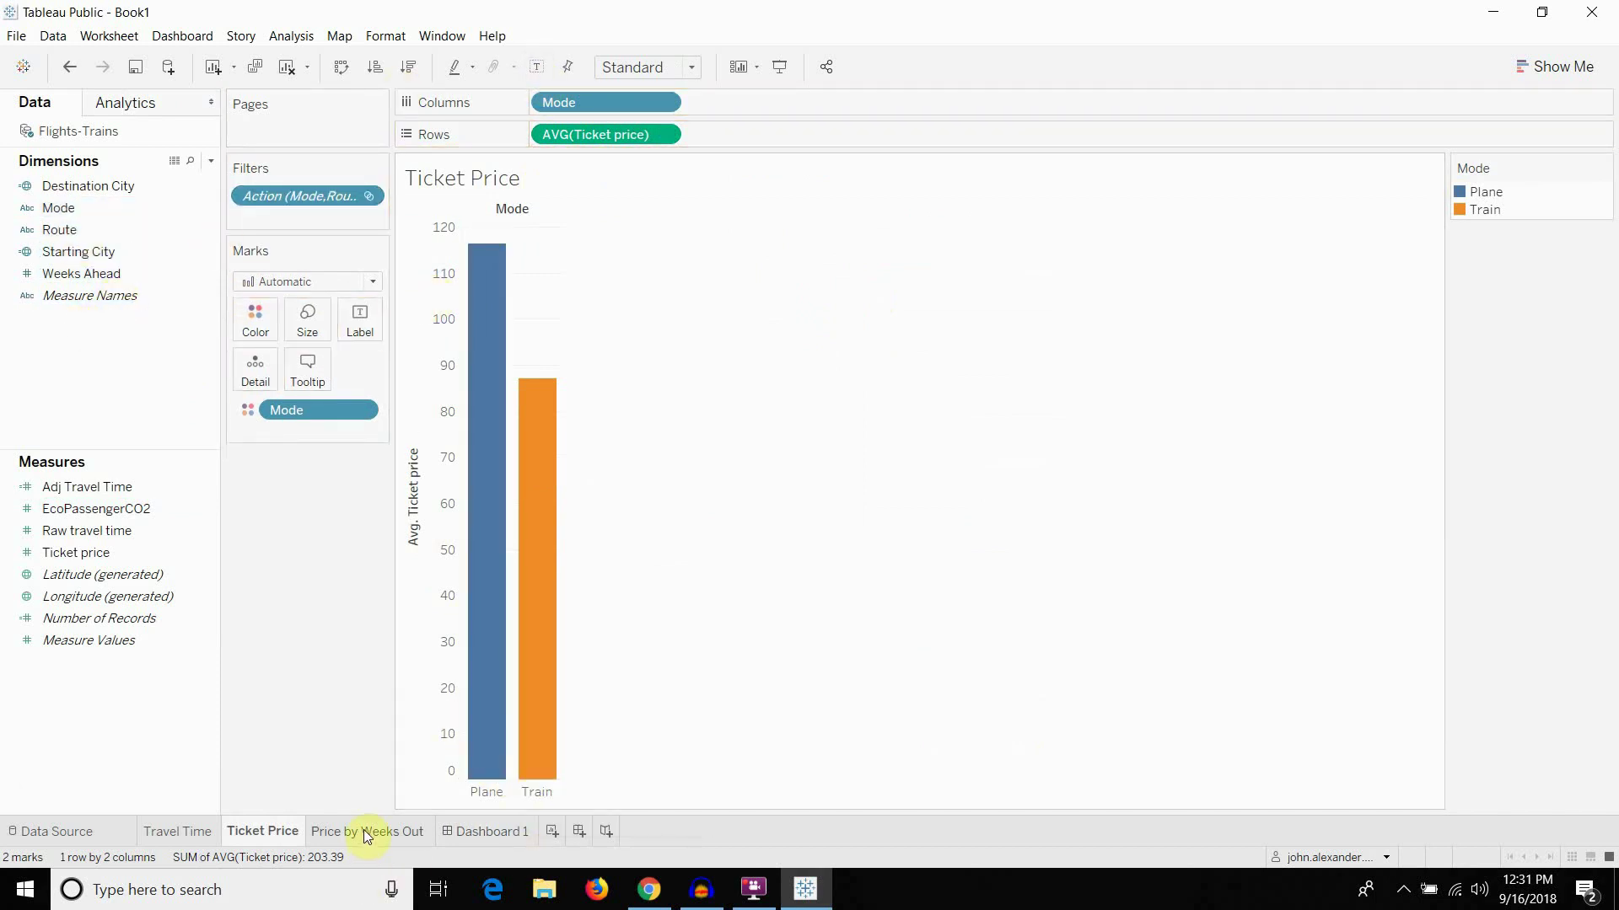
# On the Travel Time sheet, change the Adj Travel Time measure to Average and remove the Weeks Ahead filter
pyautogui.click(186, 834)
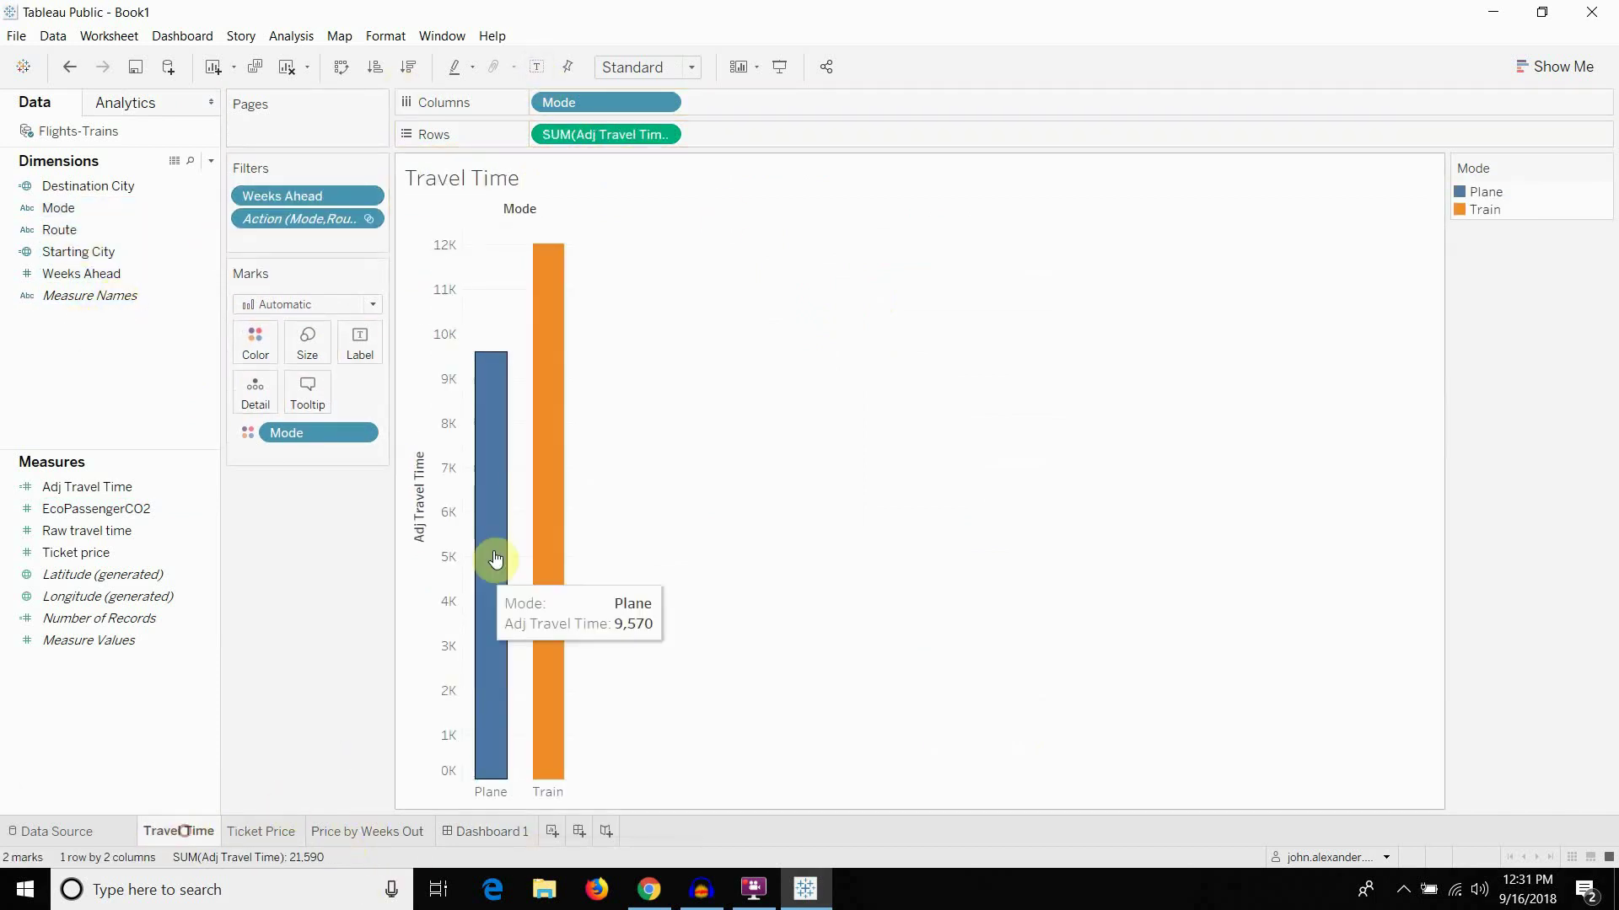
pyautogui.click(662, 134)
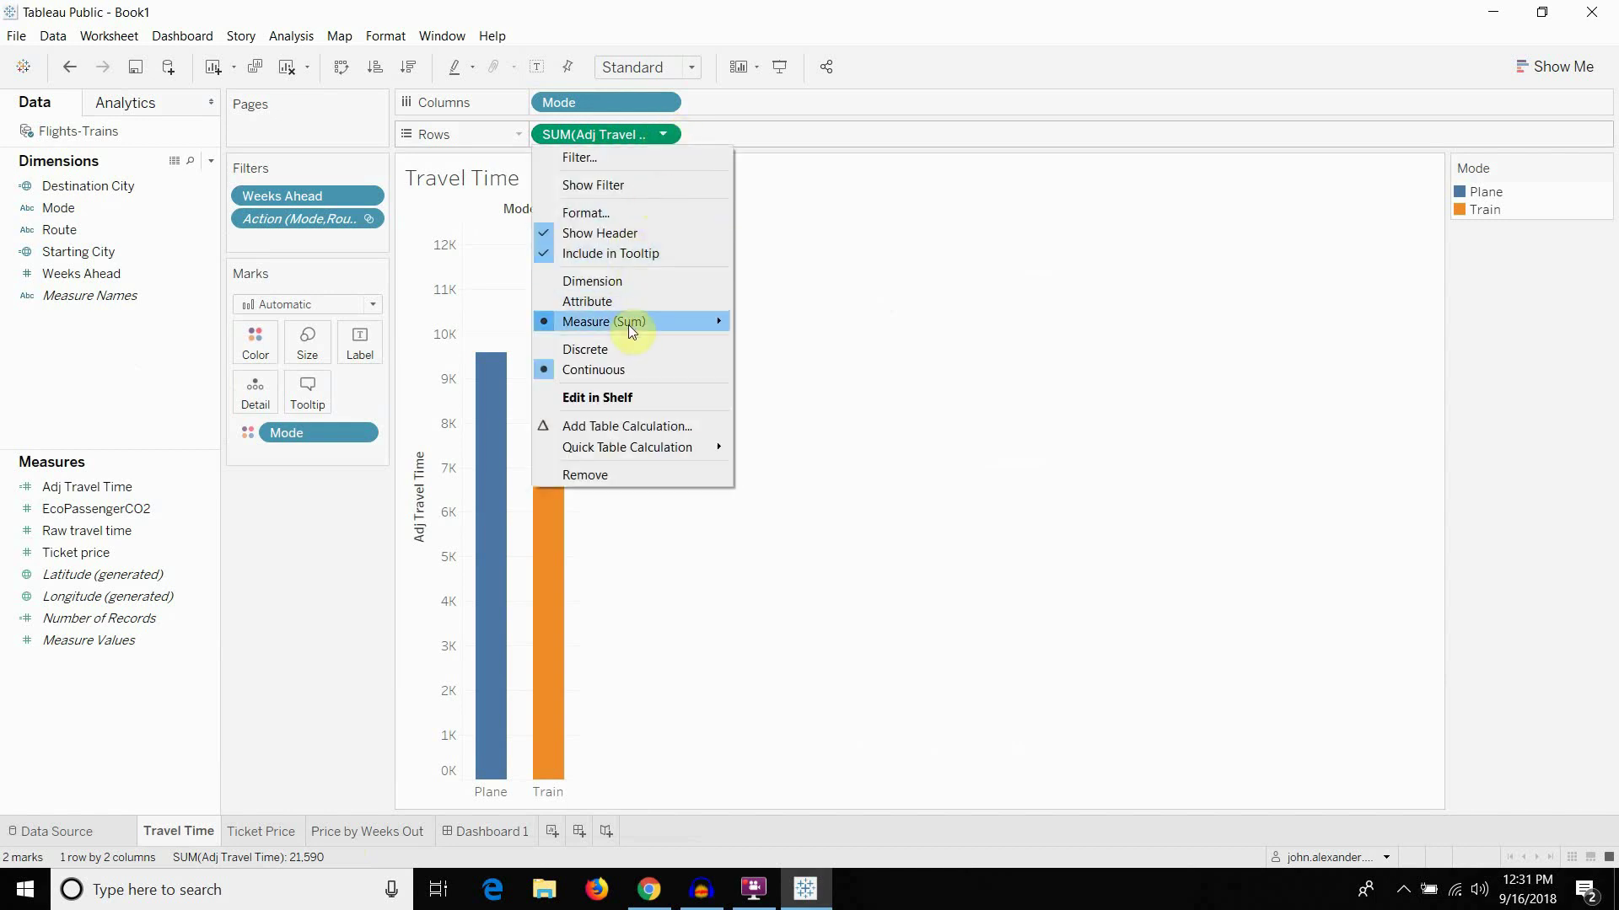
pyautogui.moveTo(629, 323)
pyautogui.click(814, 347)
pyautogui.moveTo(316, 196); pyautogui.dragTo(153, 341)
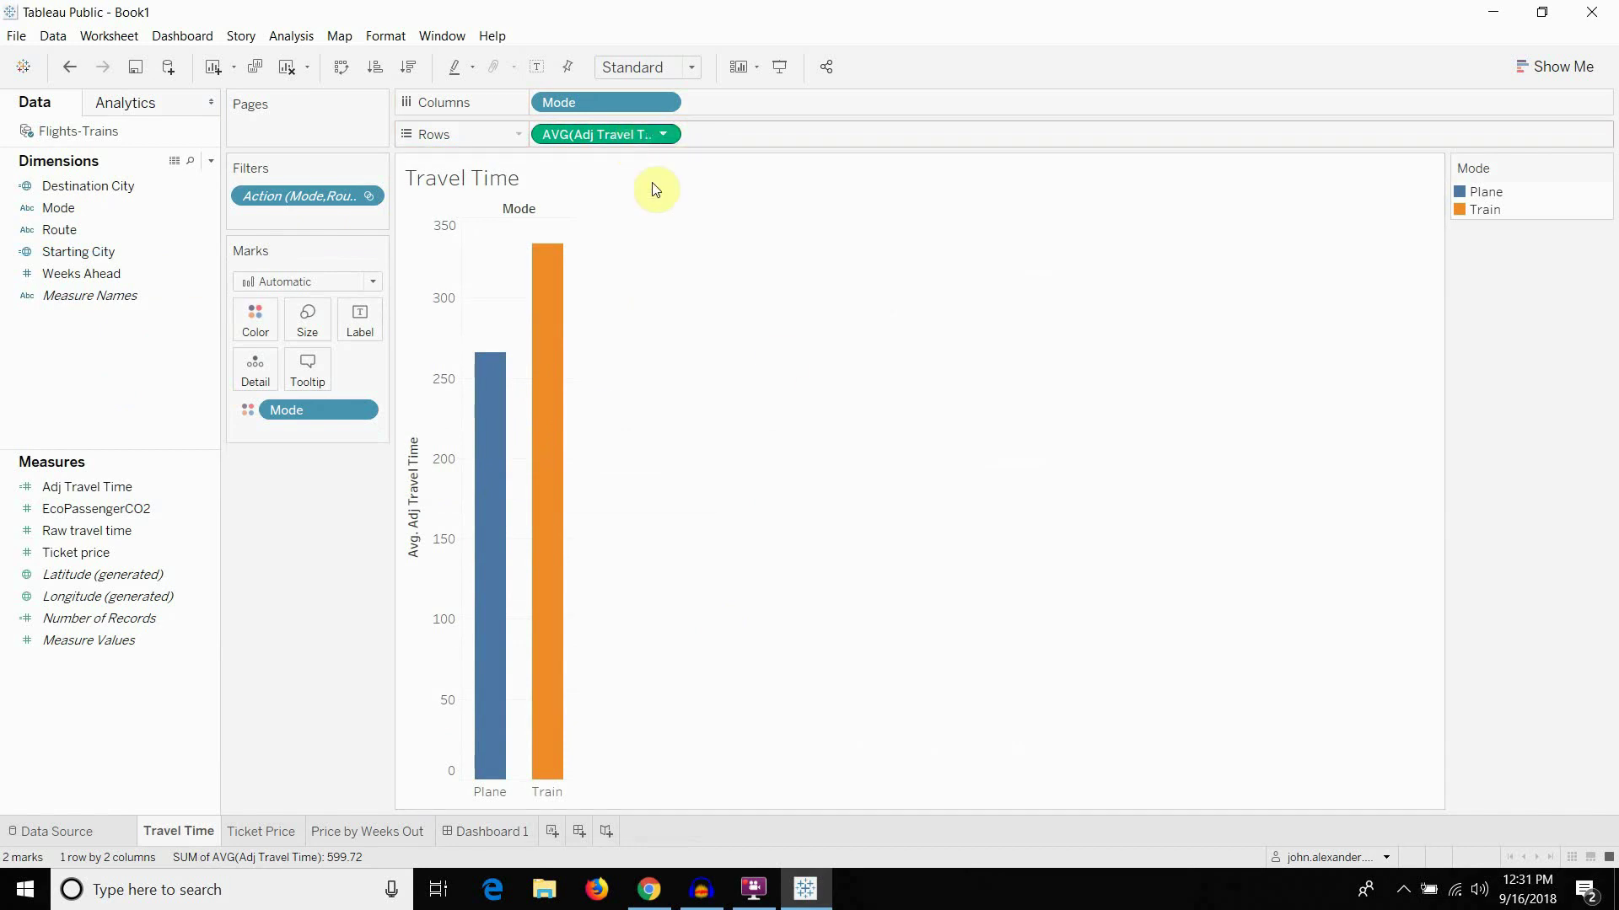
# Examine Berlin-Warsaw's average travel time and ticket price by mode on Dashboard 1, then clear the route selection to view the overall averages
pyautogui.click(460, 830)
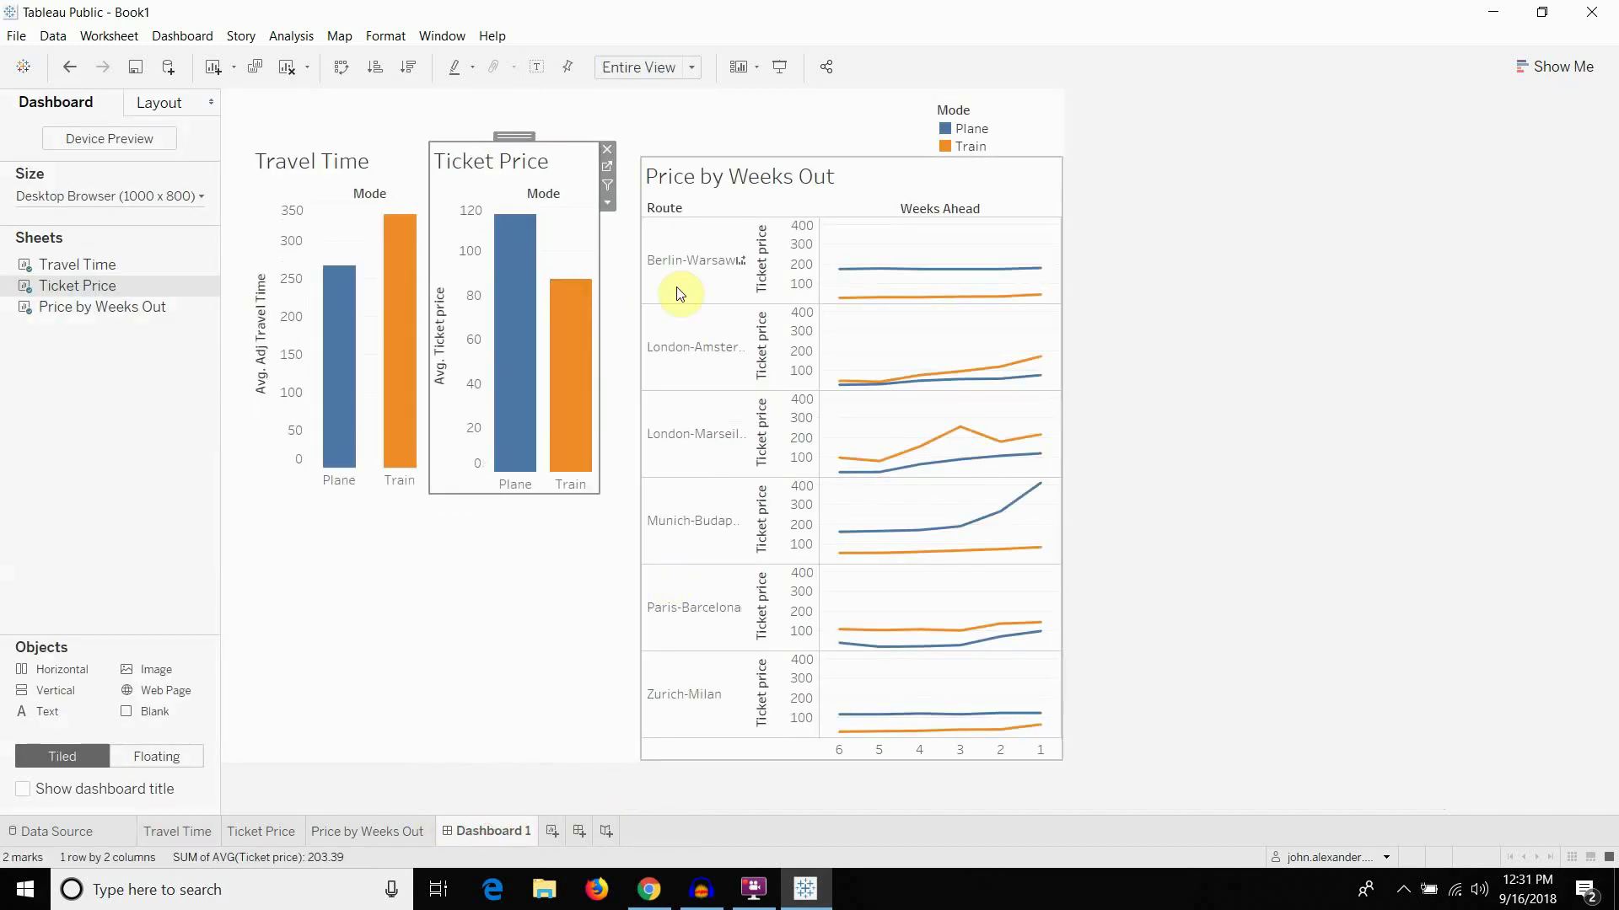
pyautogui.click(1046, 149)
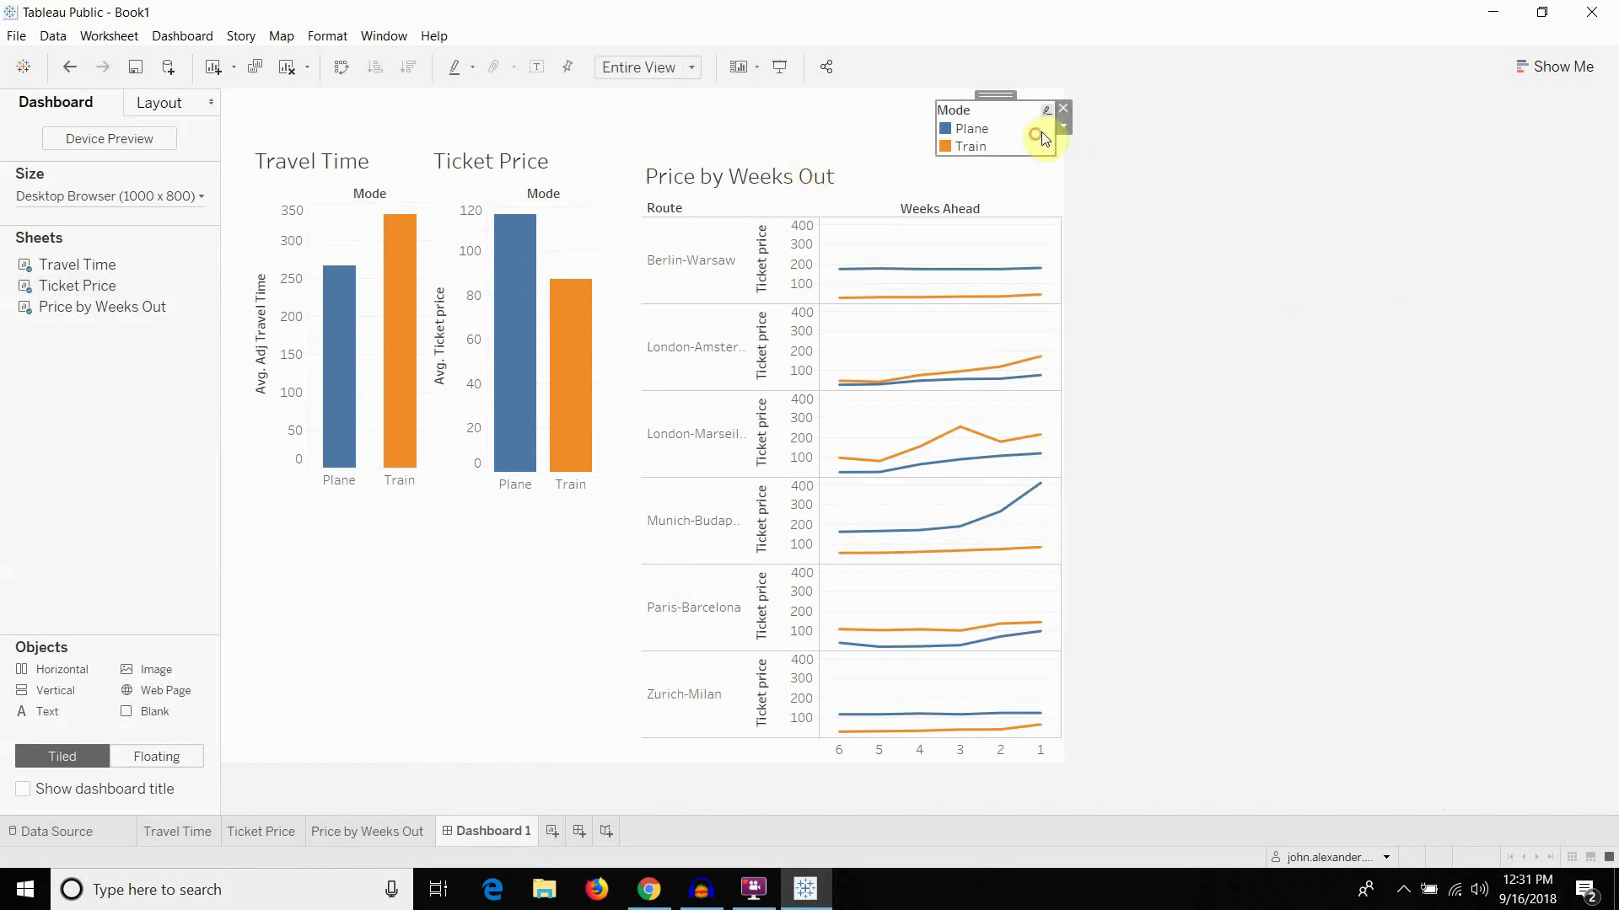
pyautogui.click(702, 243)
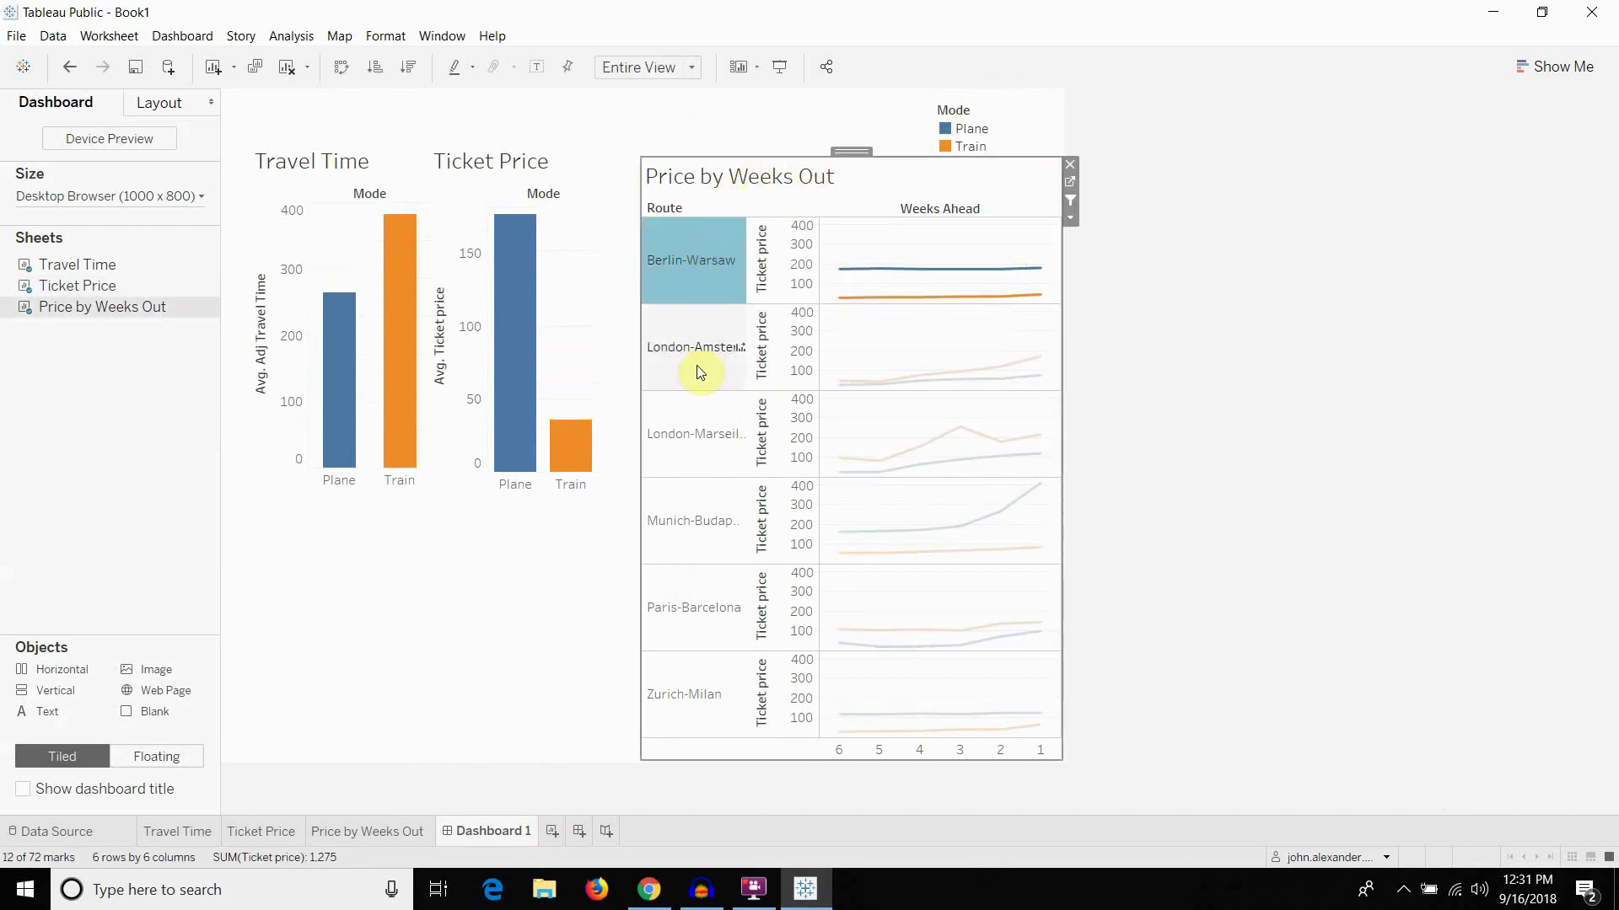
pyautogui.moveTo(706, 280)
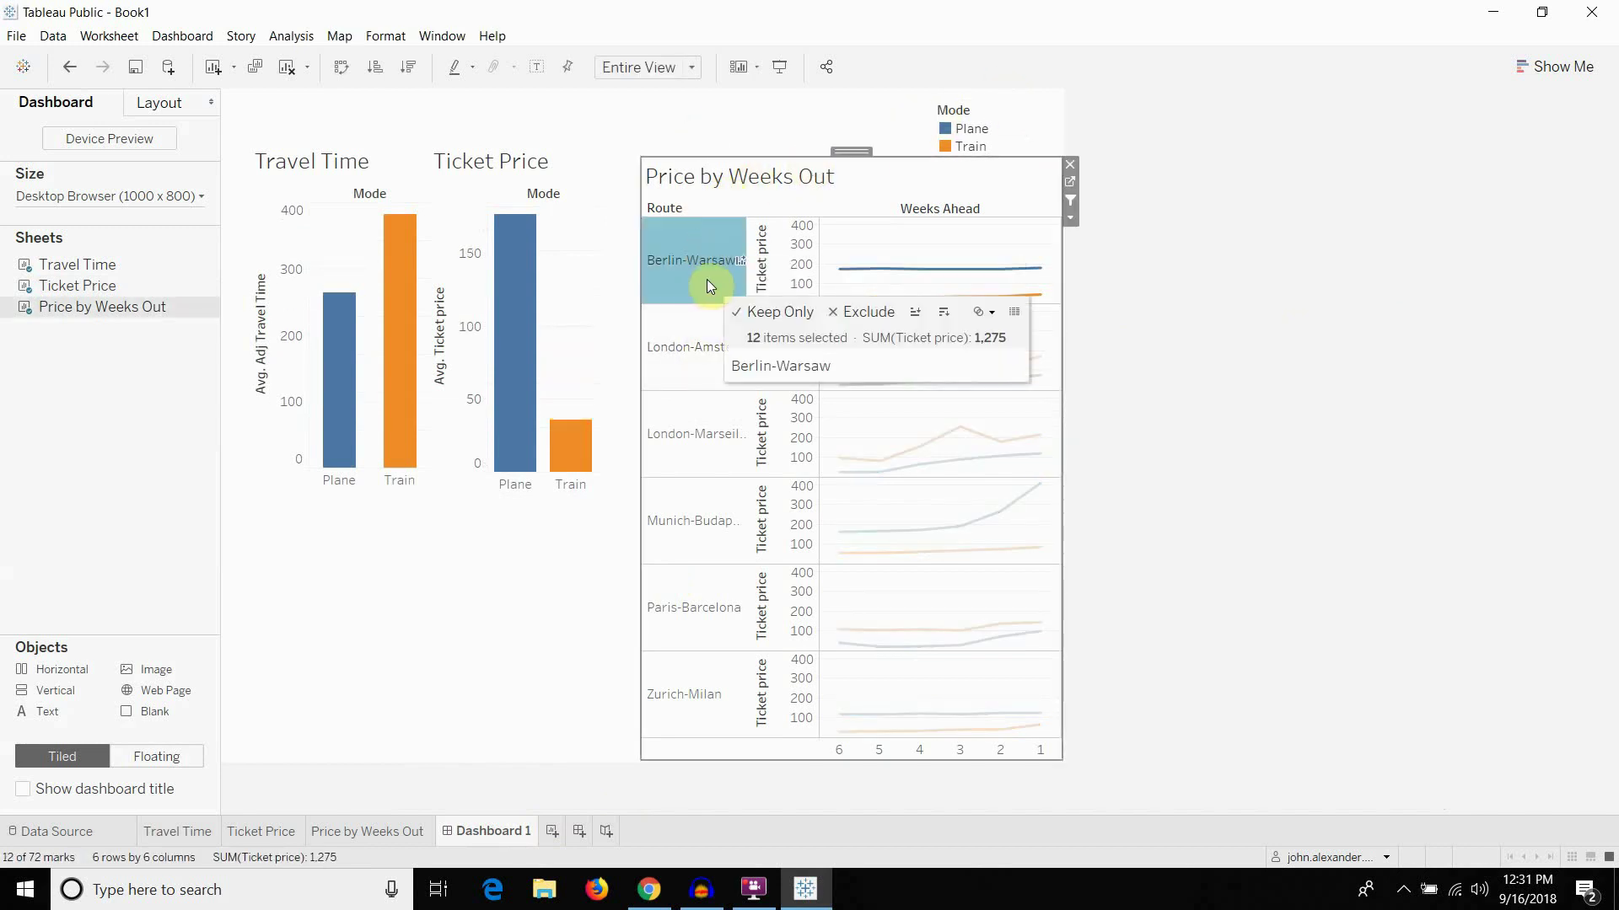
pyautogui.moveTo(508, 272)
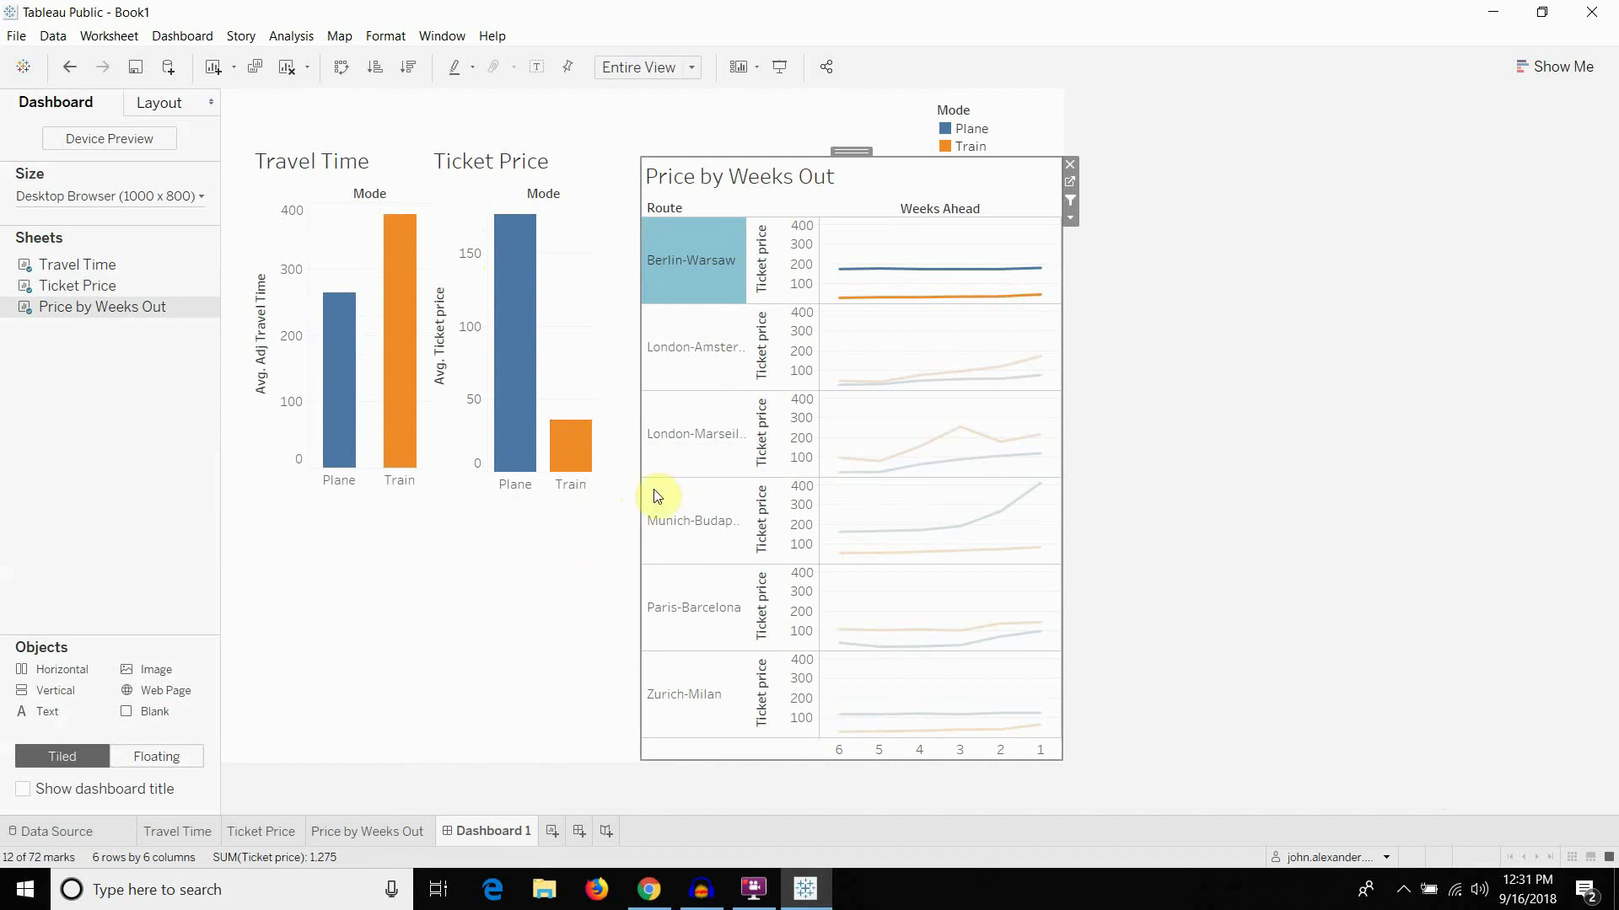
pyautogui.moveTo(392, 340)
pyautogui.click(586, 197)
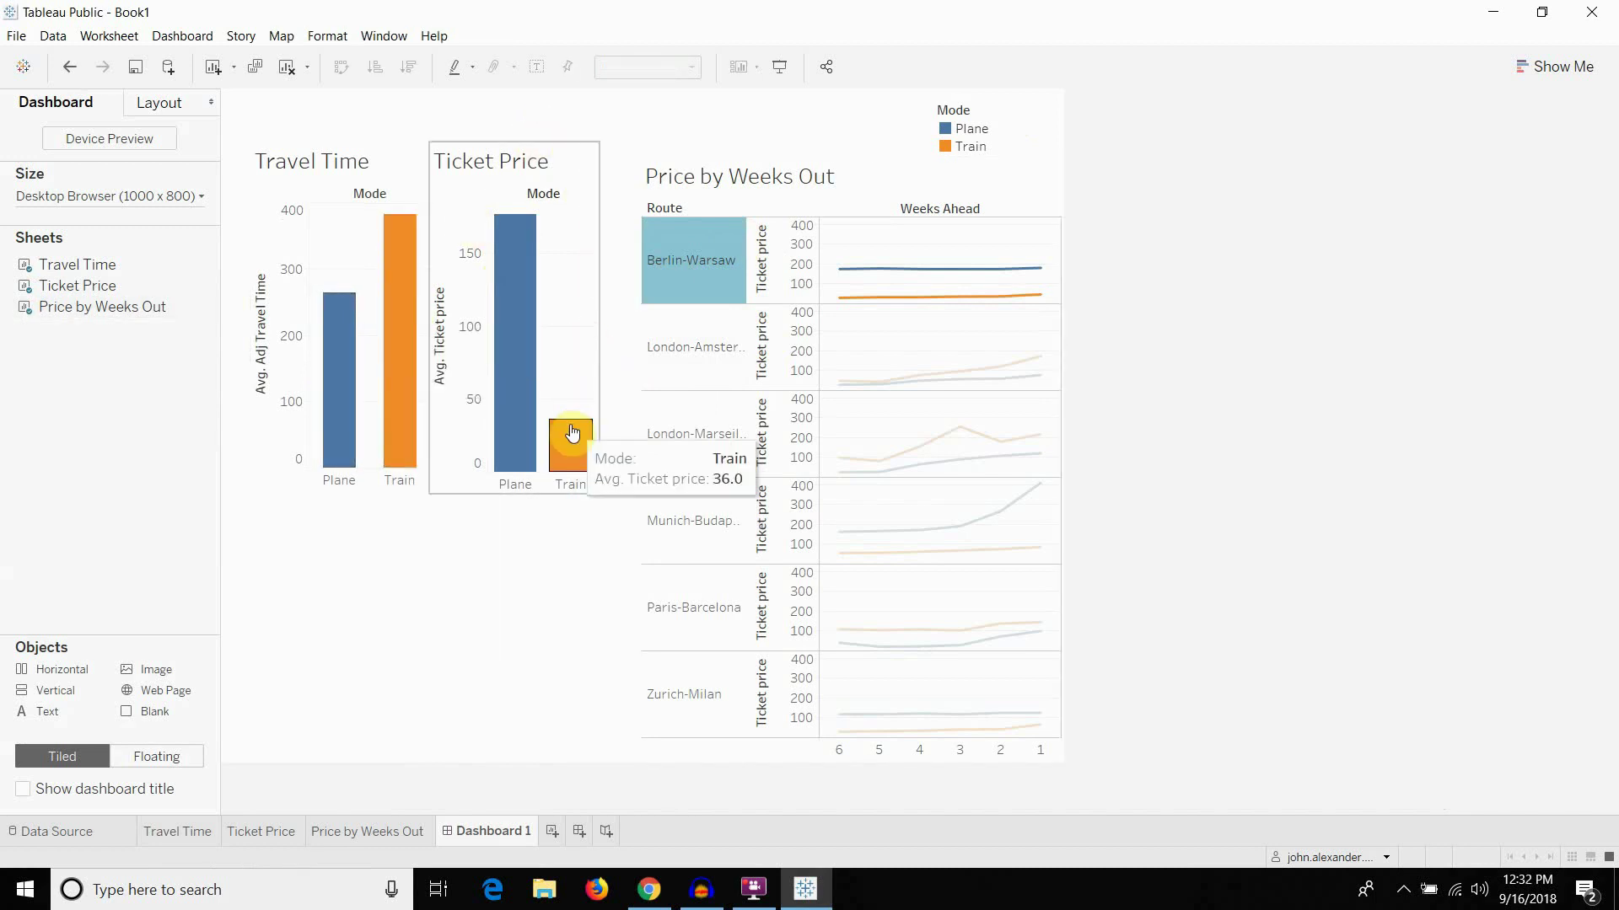
pyautogui.click(447, 645)
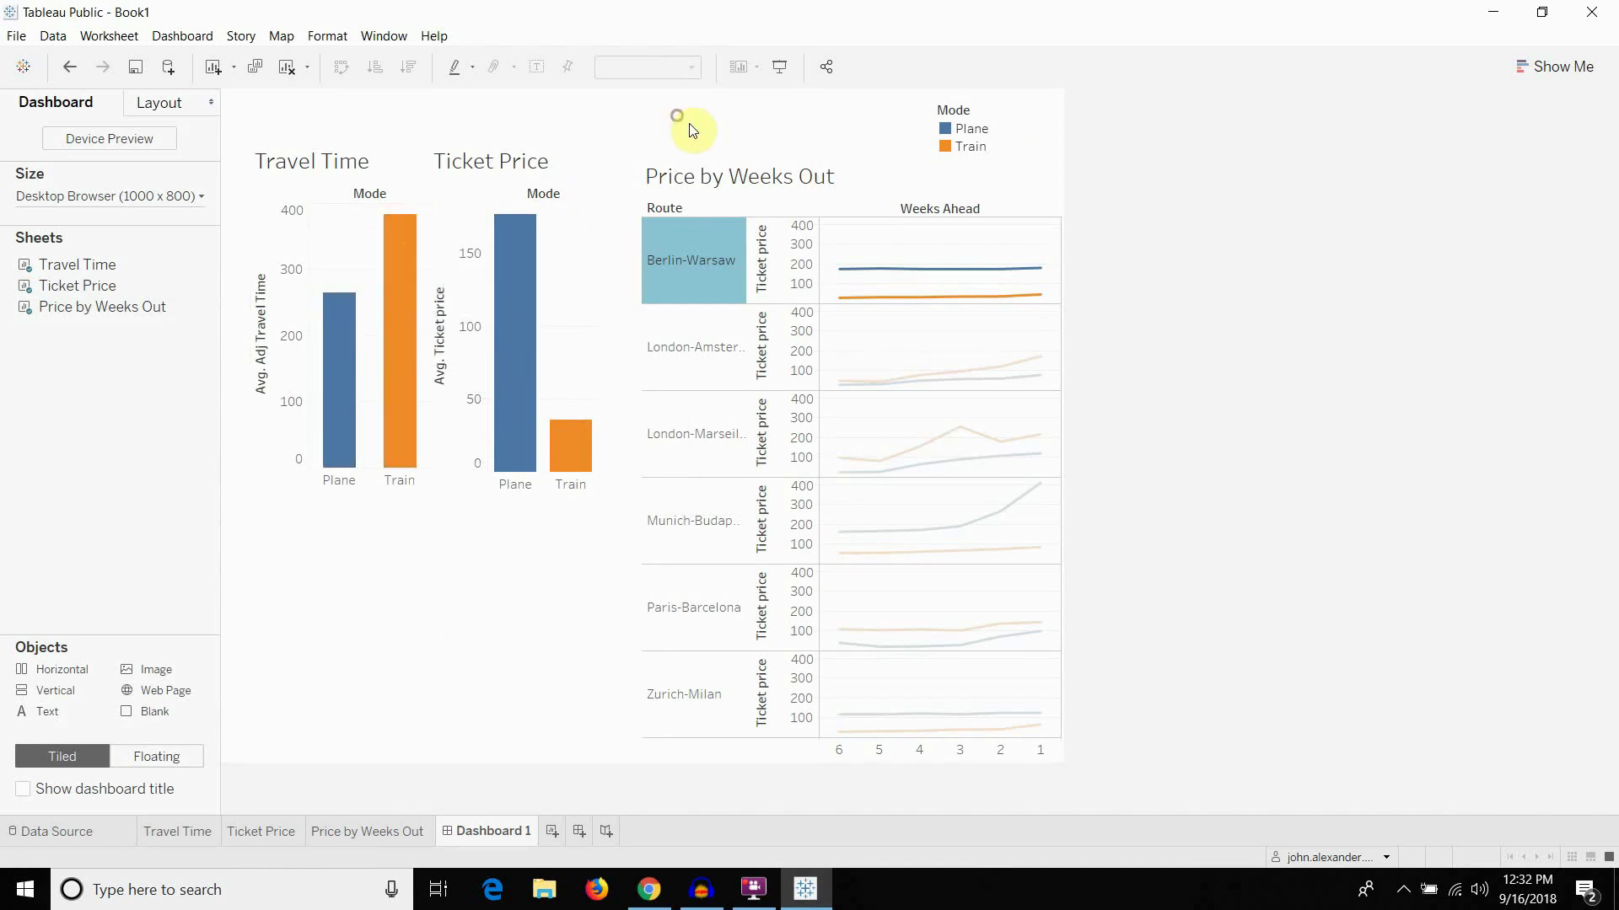
pyautogui.click(742, 278)
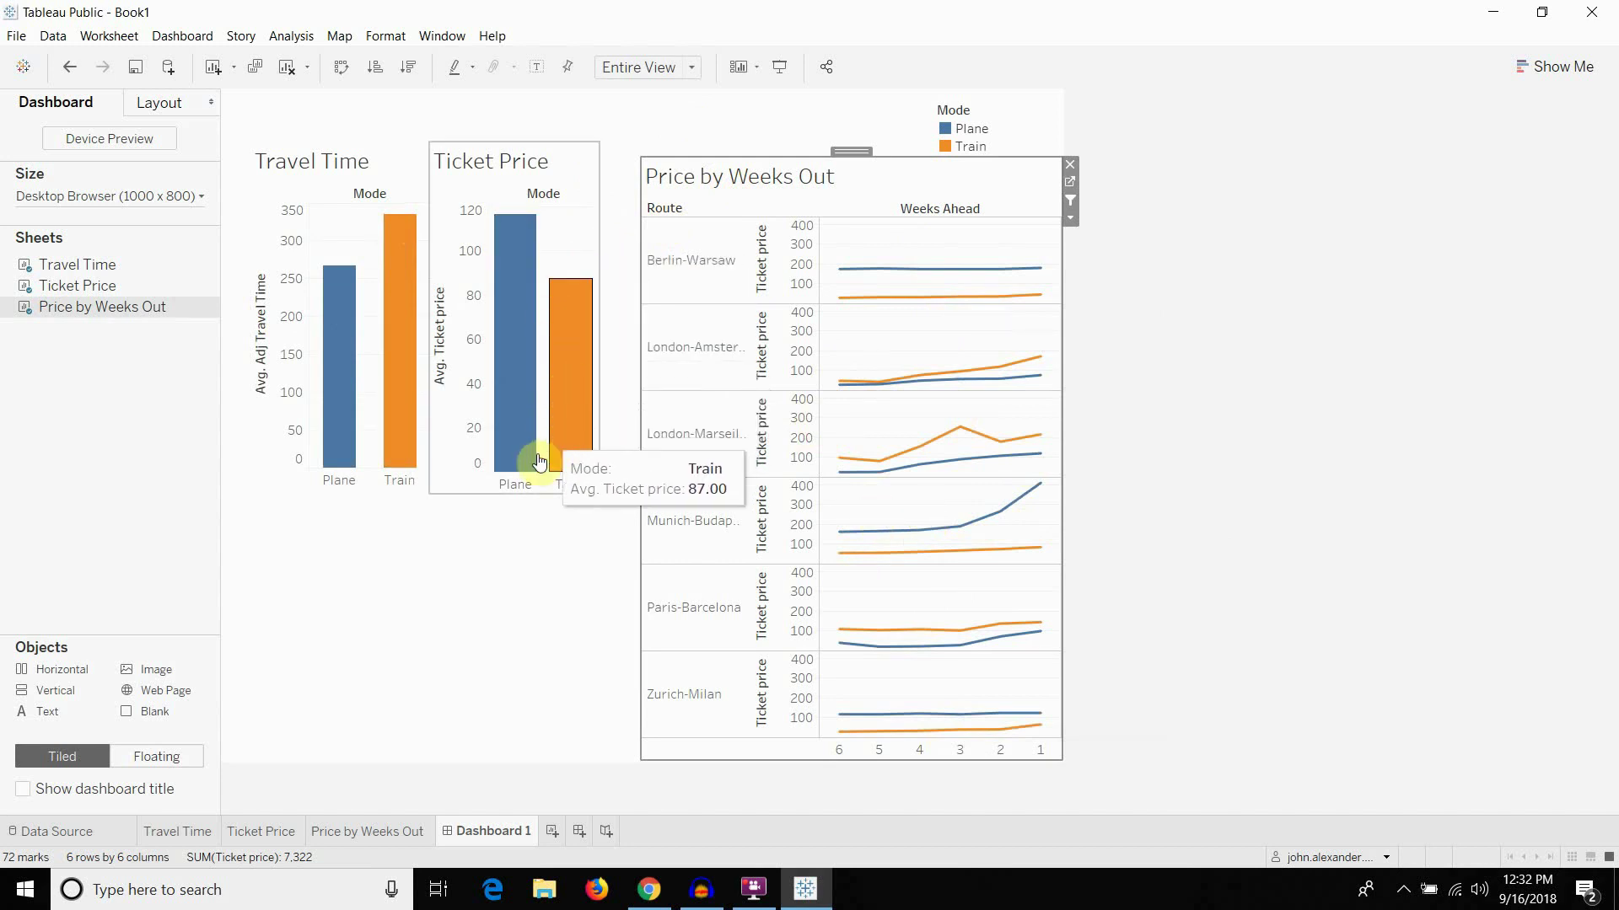
pyautogui.click(436, 683)
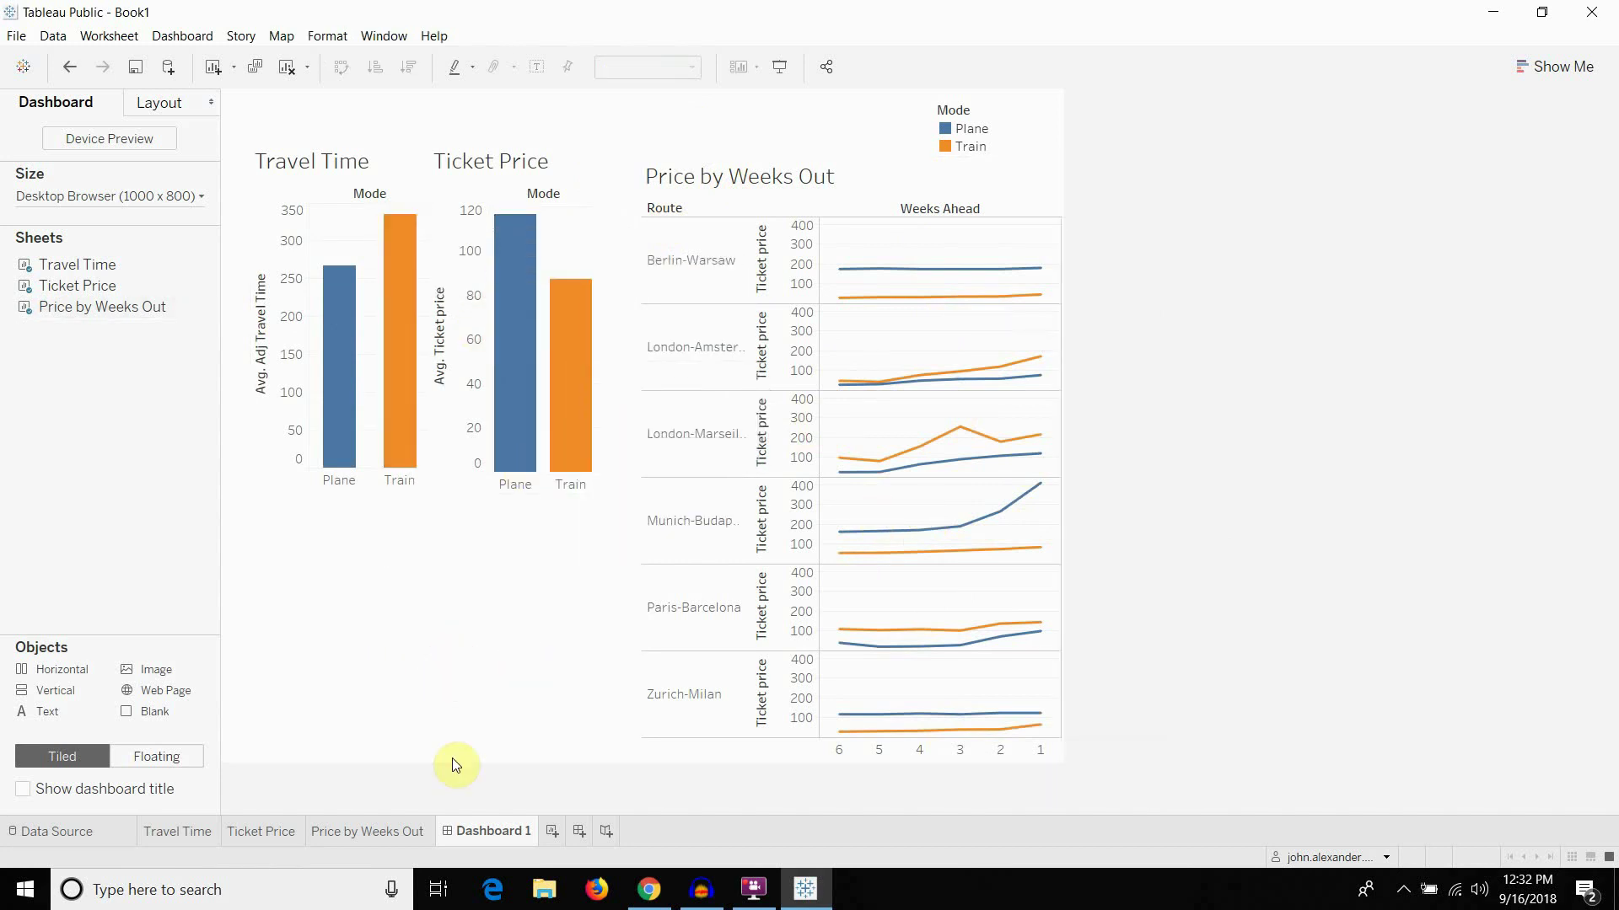
# Review the Price by Weeks Out, Ticket Price and Travel Time sheets, and examine the train's average in the dashboard's Ticket Price chart
pyautogui.click(388, 833)
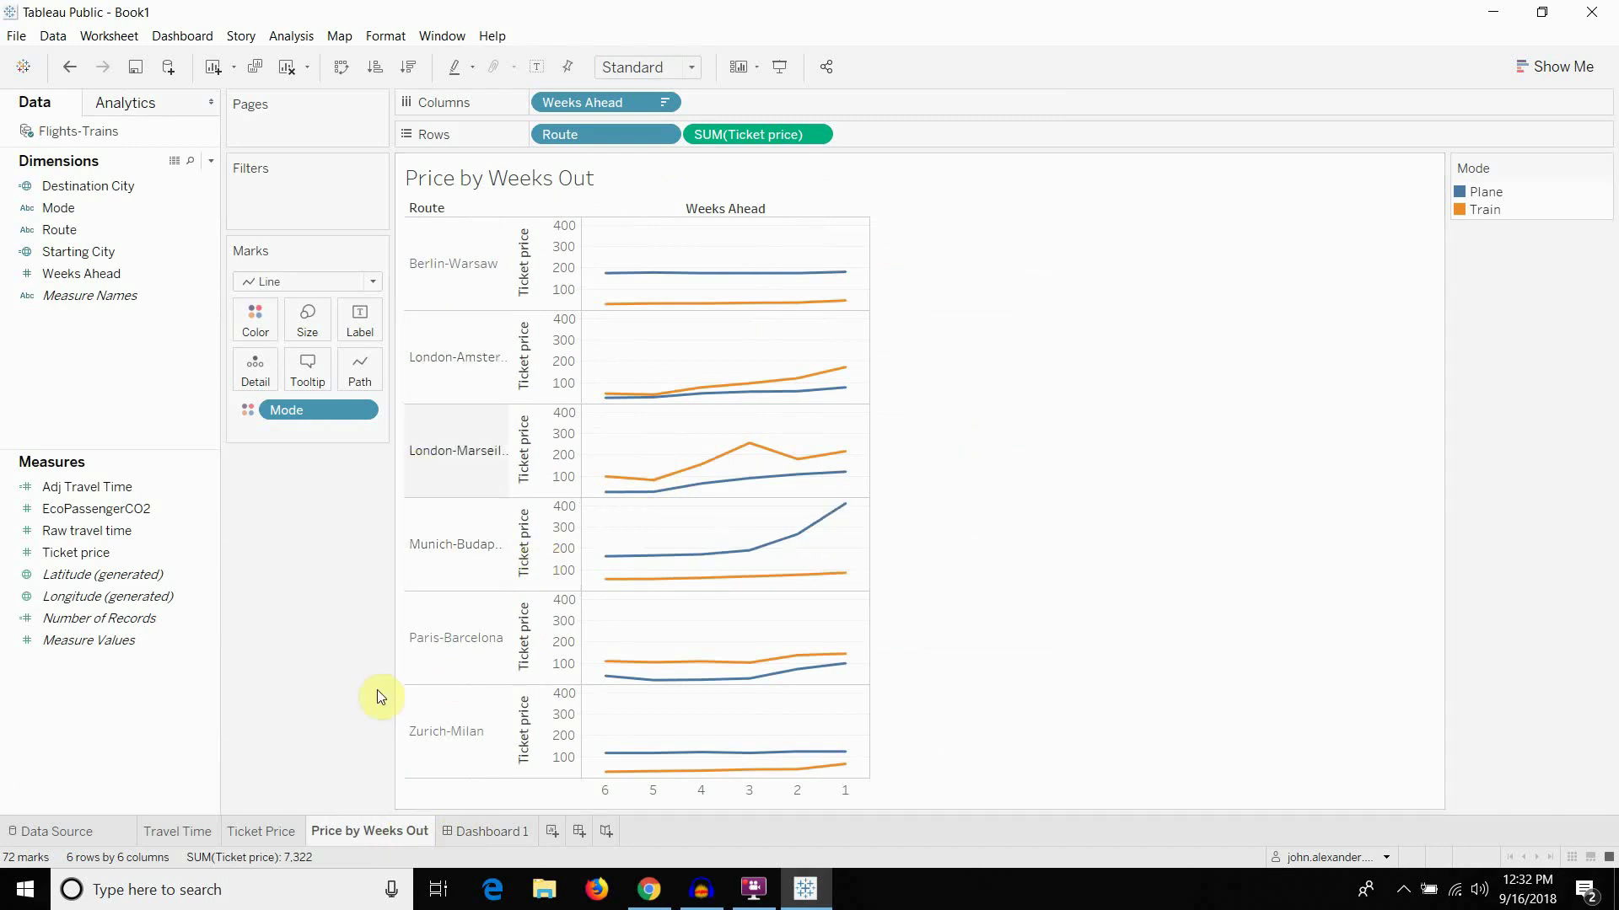
pyautogui.click(194, 832)
pyautogui.click(493, 833)
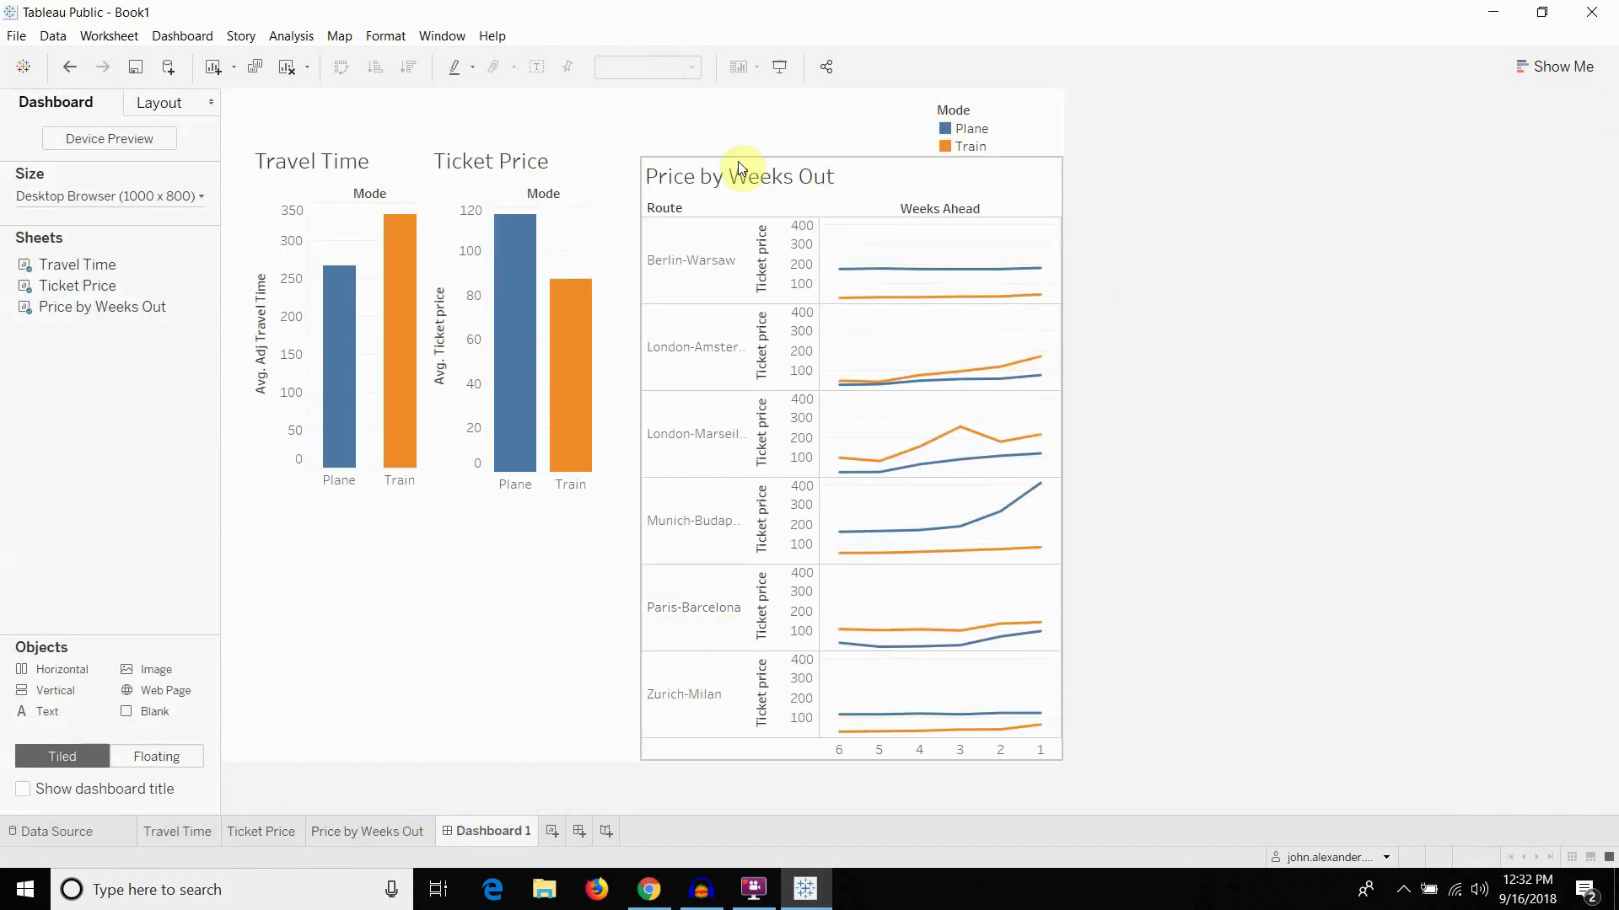
pyautogui.click(400, 833)
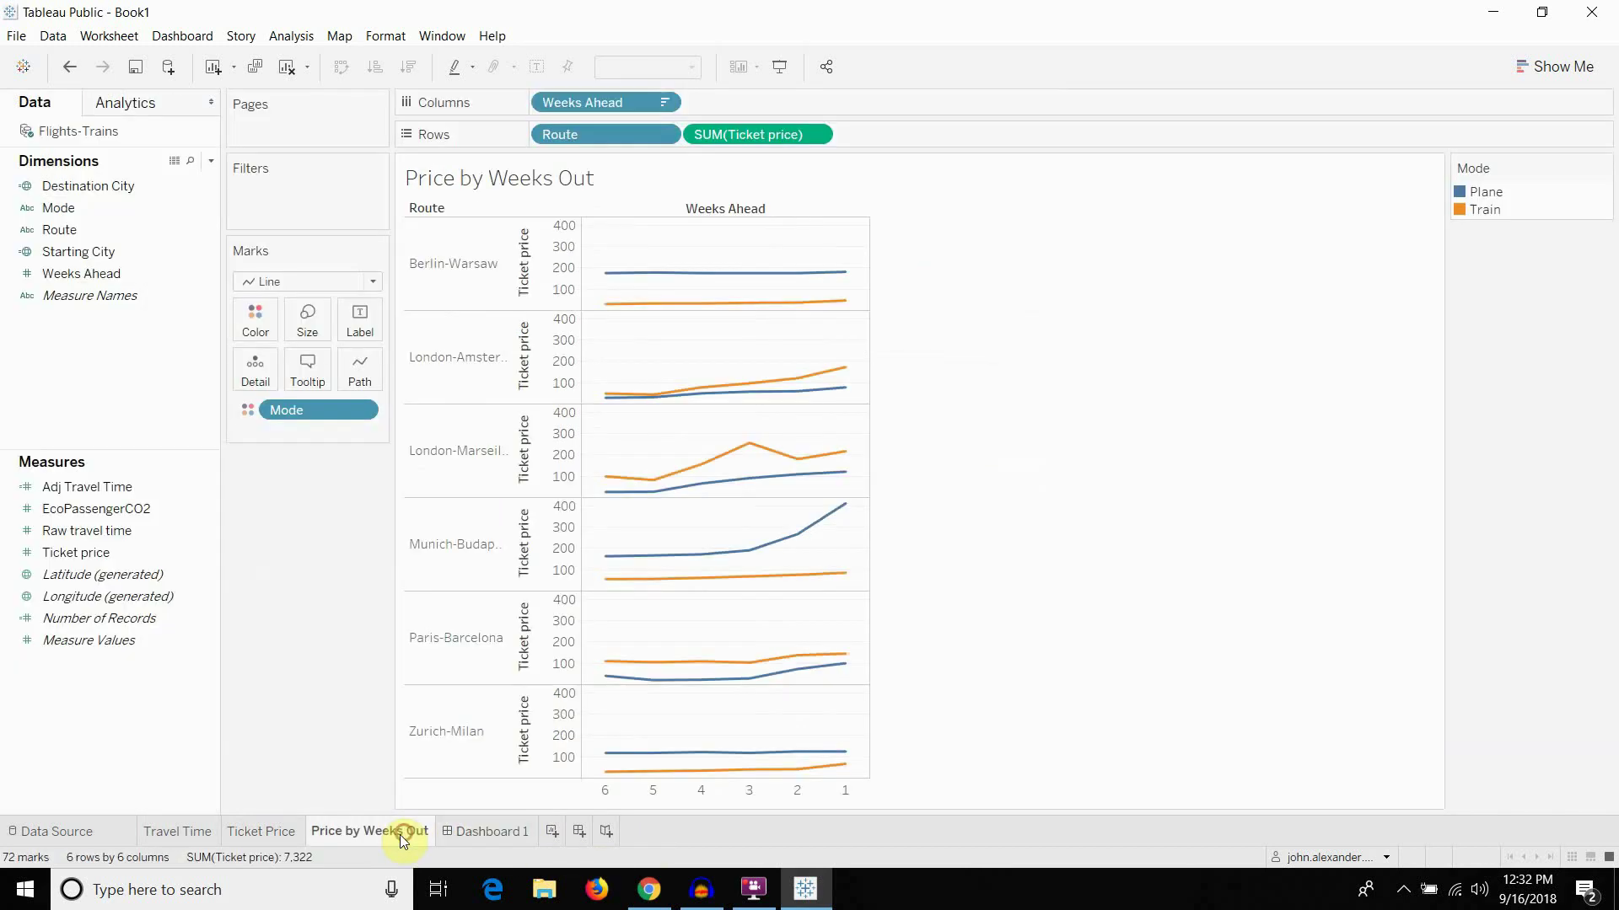
pyautogui.click(259, 829)
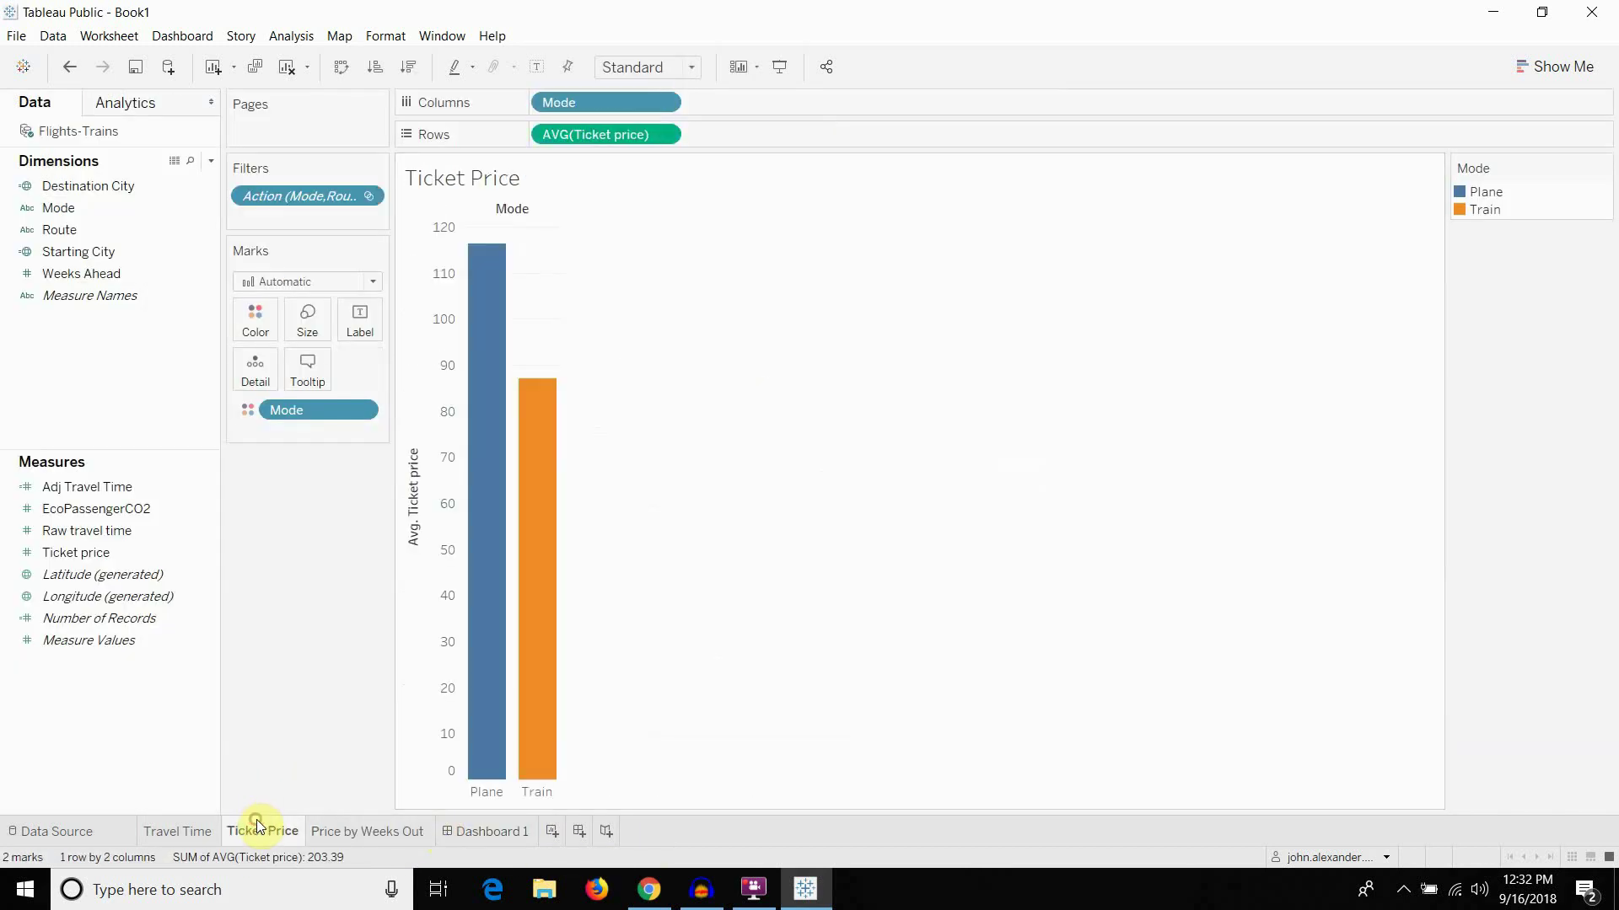
pyautogui.click(155, 833)
pyautogui.click(497, 833)
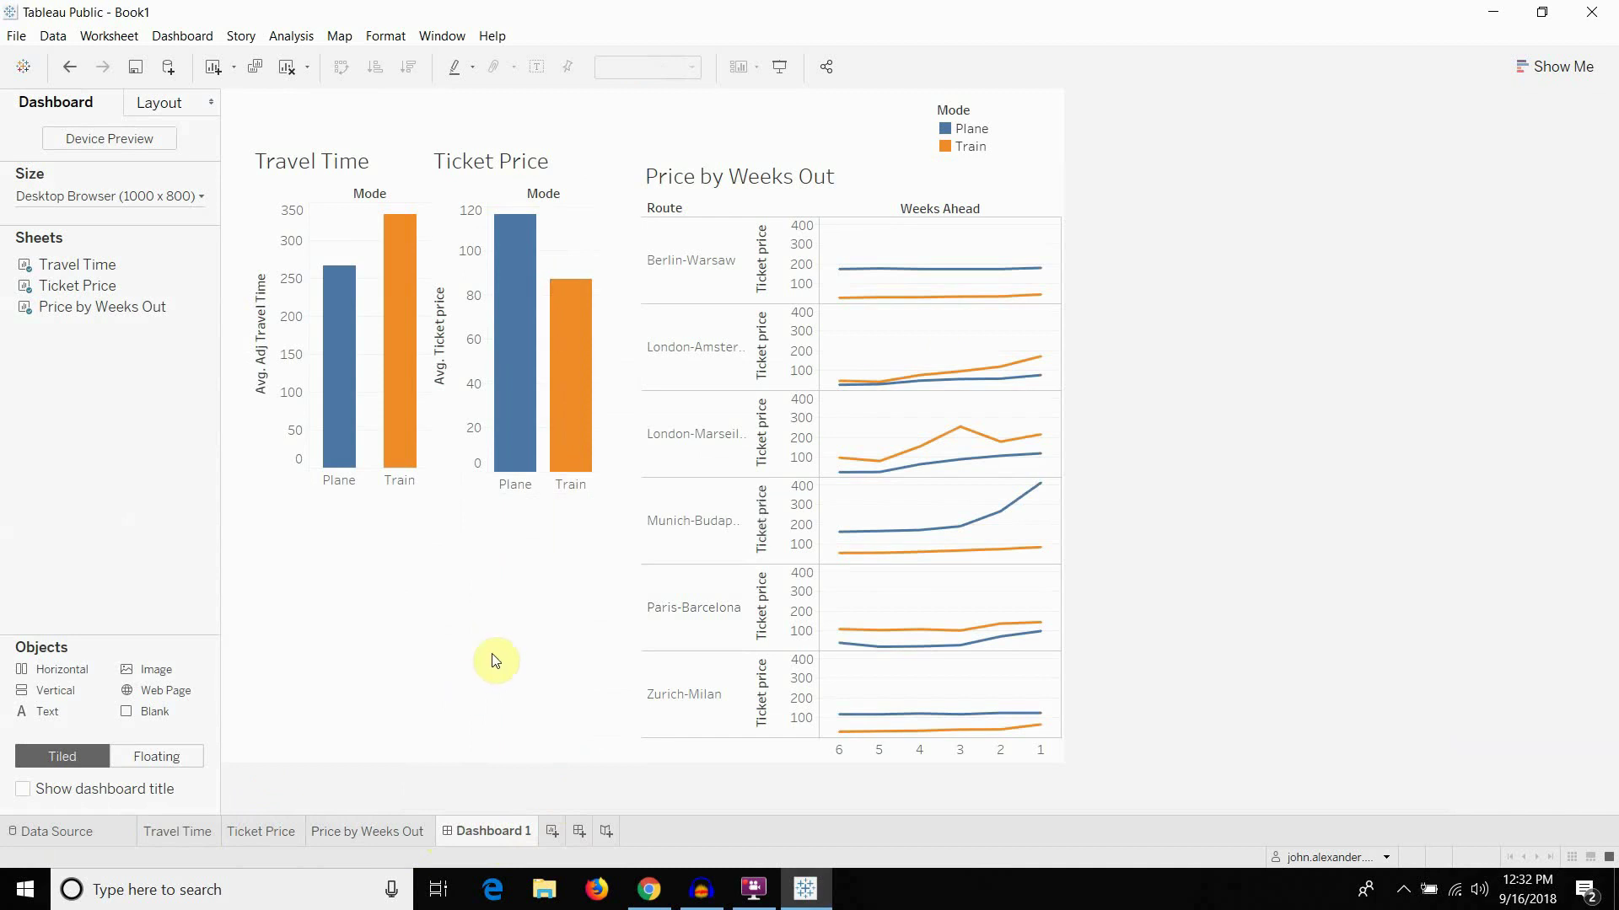
pyautogui.click(595, 164)
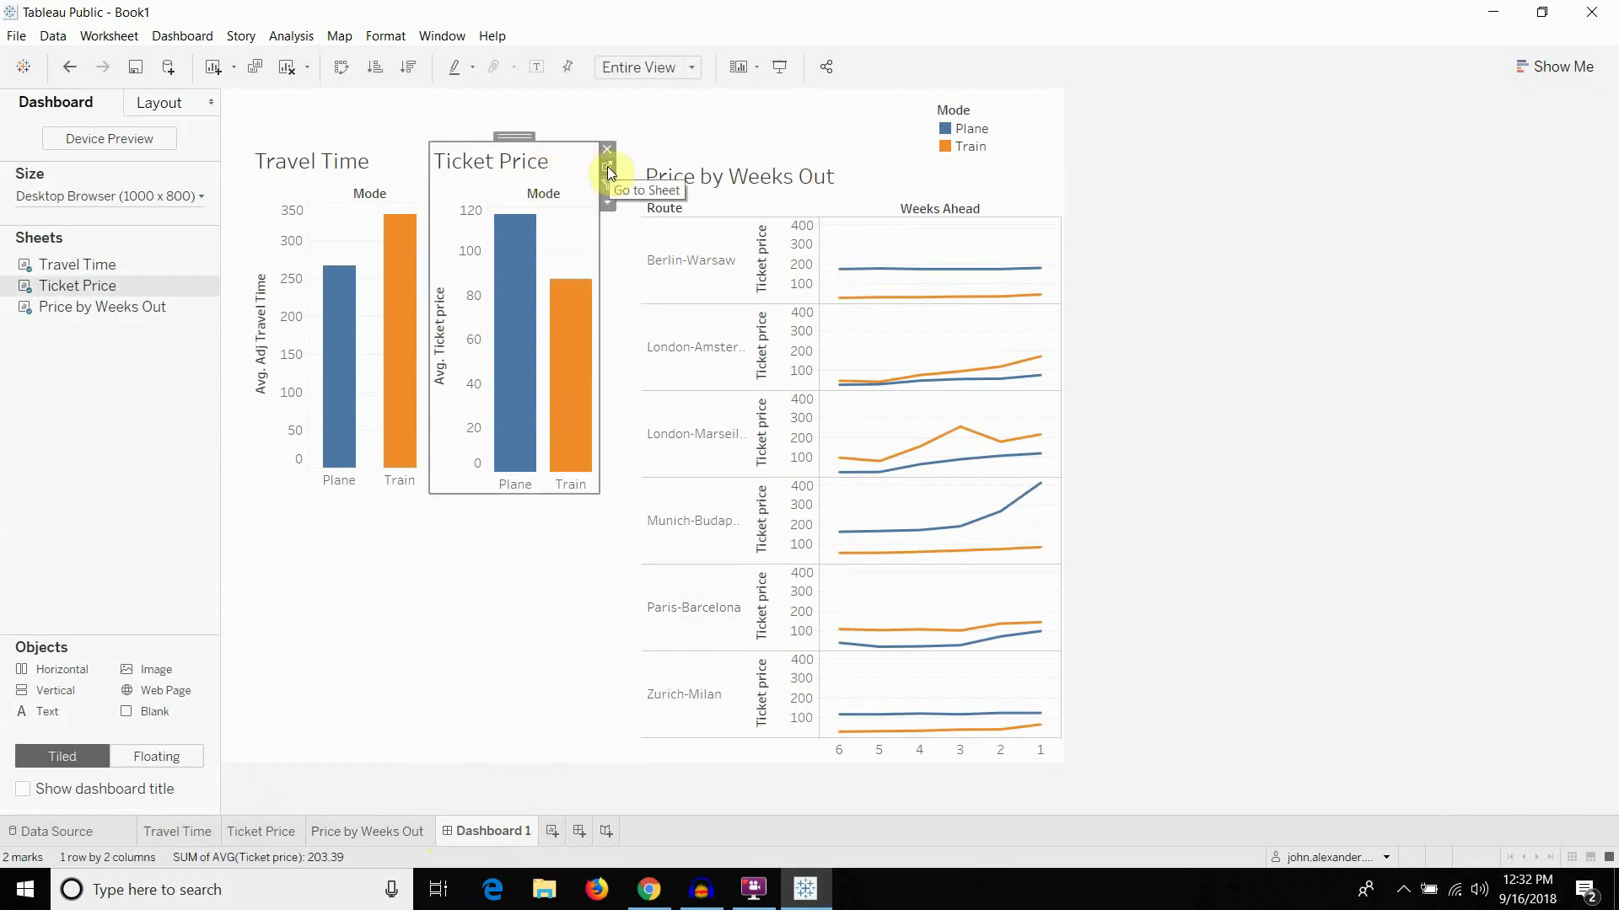
pyautogui.moveTo(559, 361)
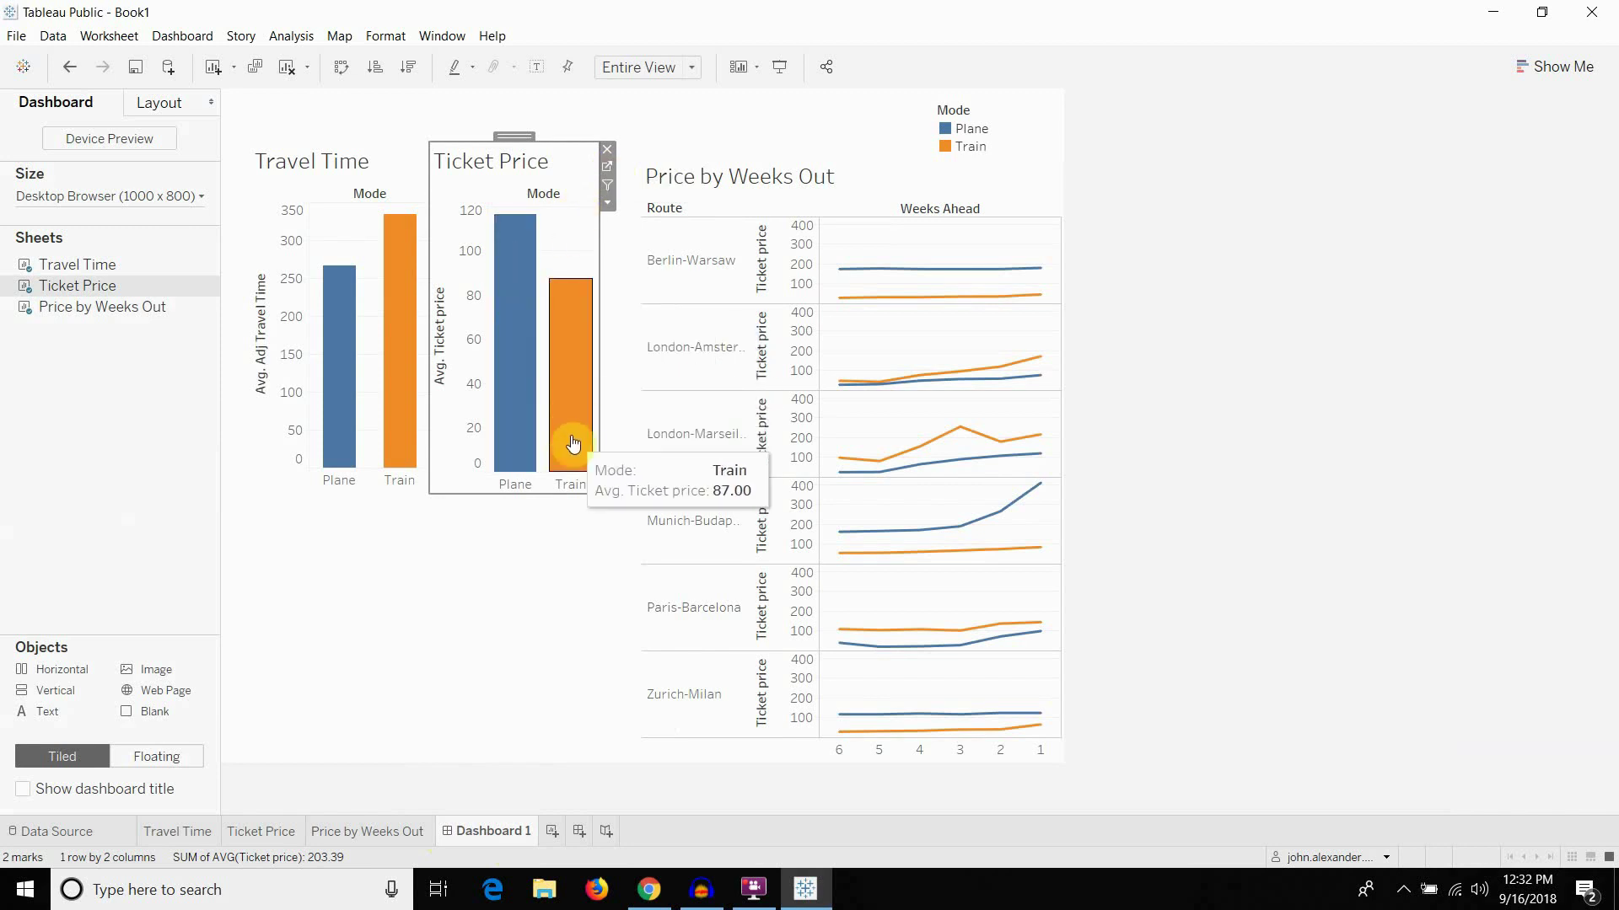
# Filter the dashboard by Paris-Barcelona, London-Marseille and Berlin-Warsaw in turn to compare the average charts, then clear the route selection
pyautogui.moveTo(522, 336)
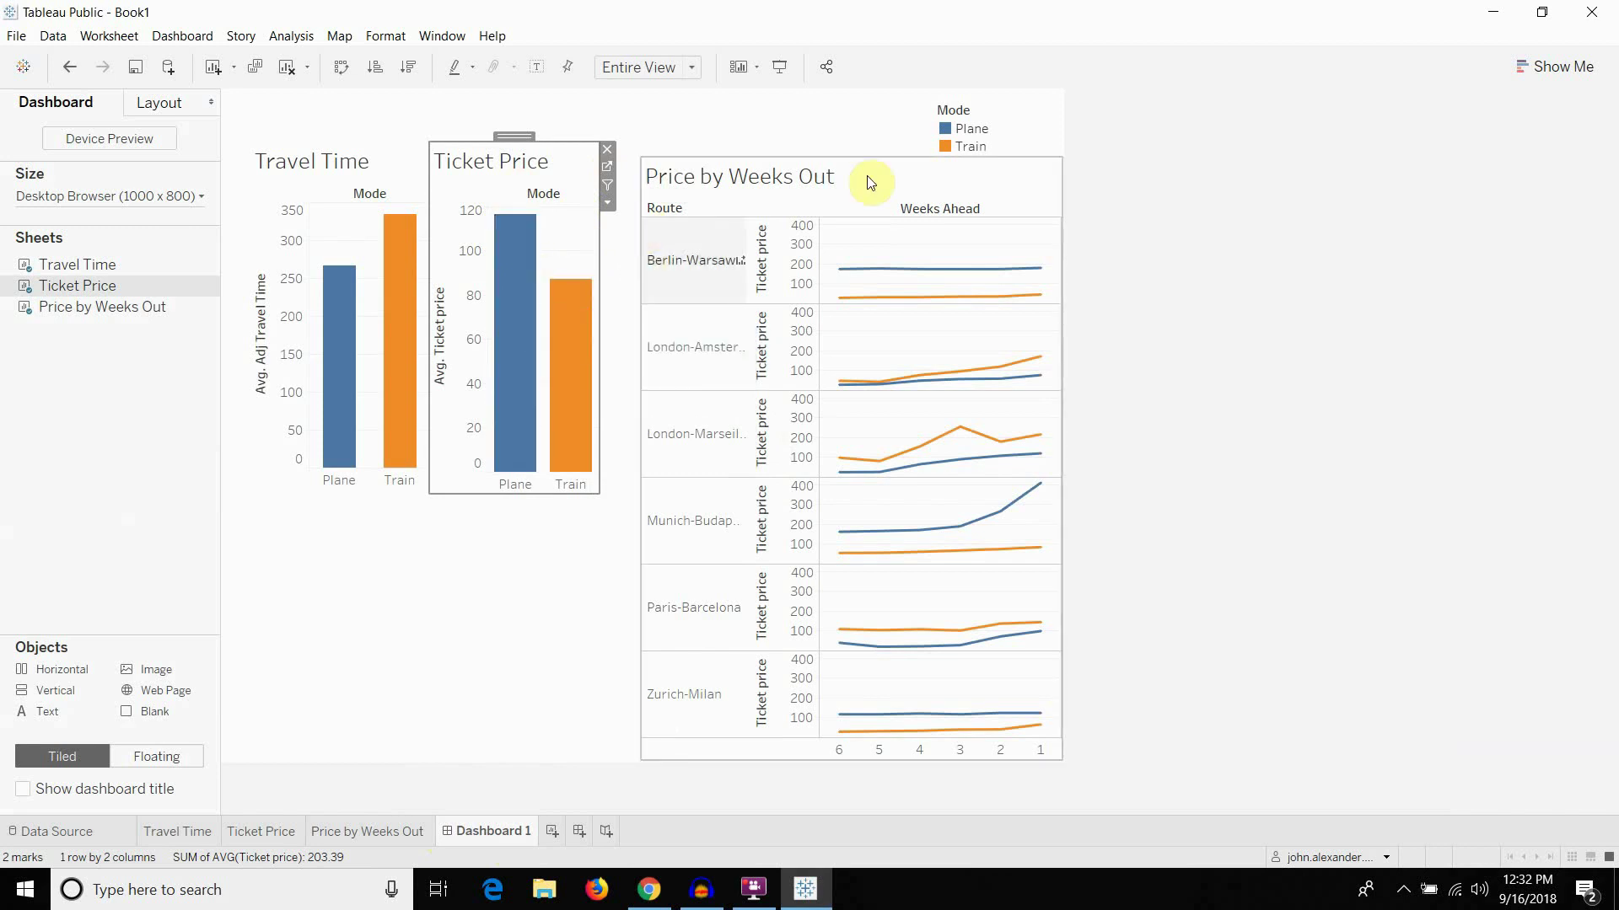
pyautogui.click(1019, 125)
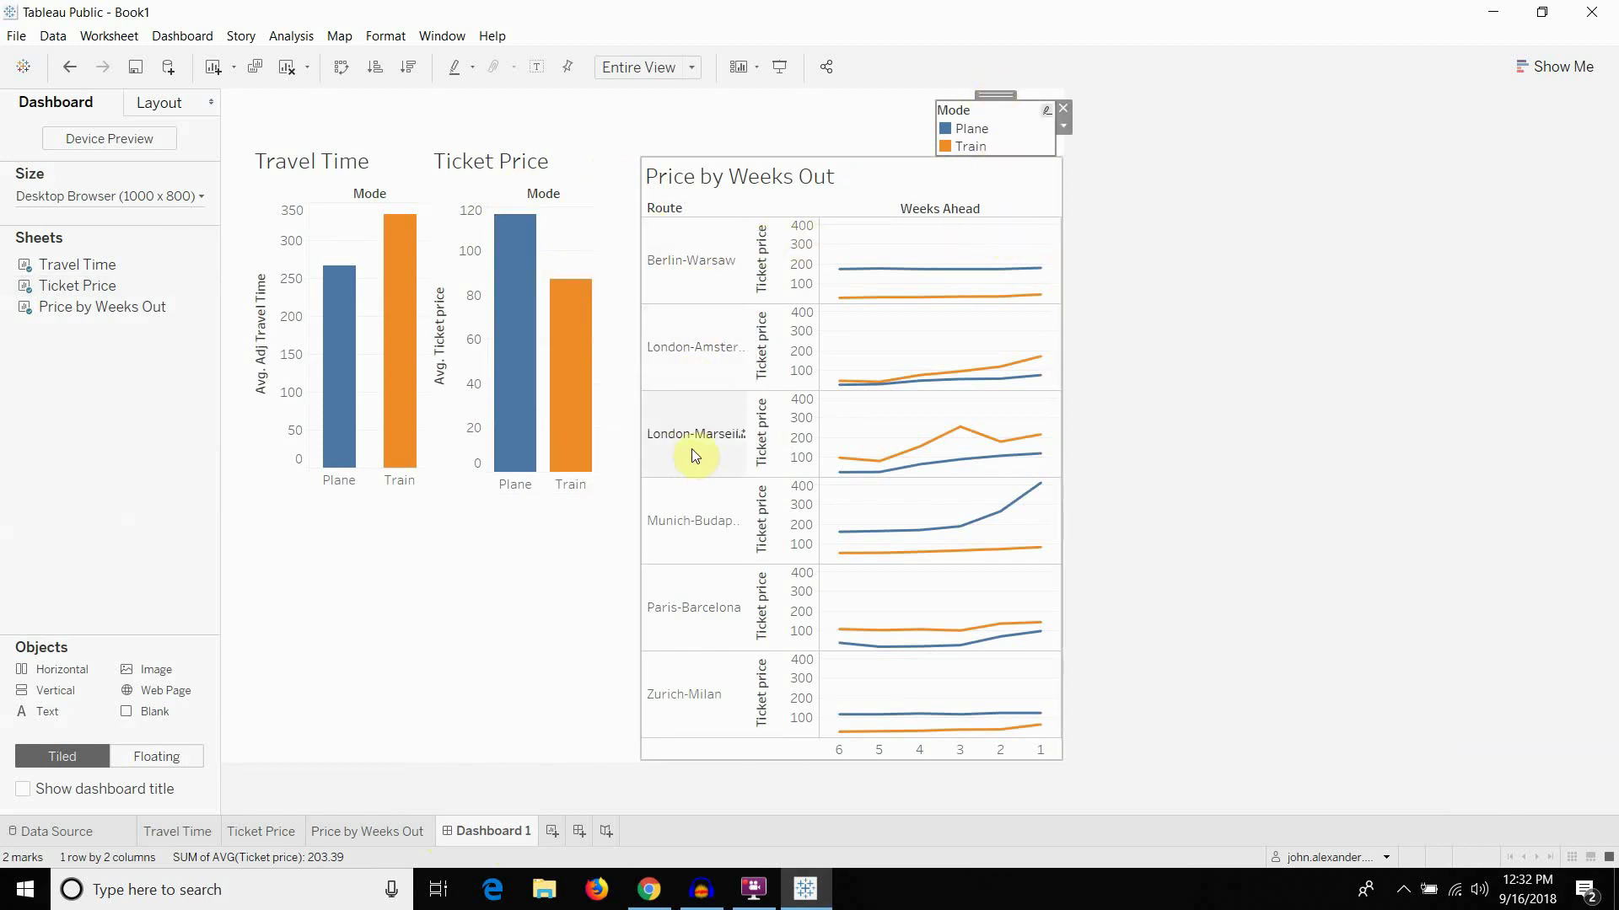
pyautogui.click(680, 523)
pyautogui.click(682, 595)
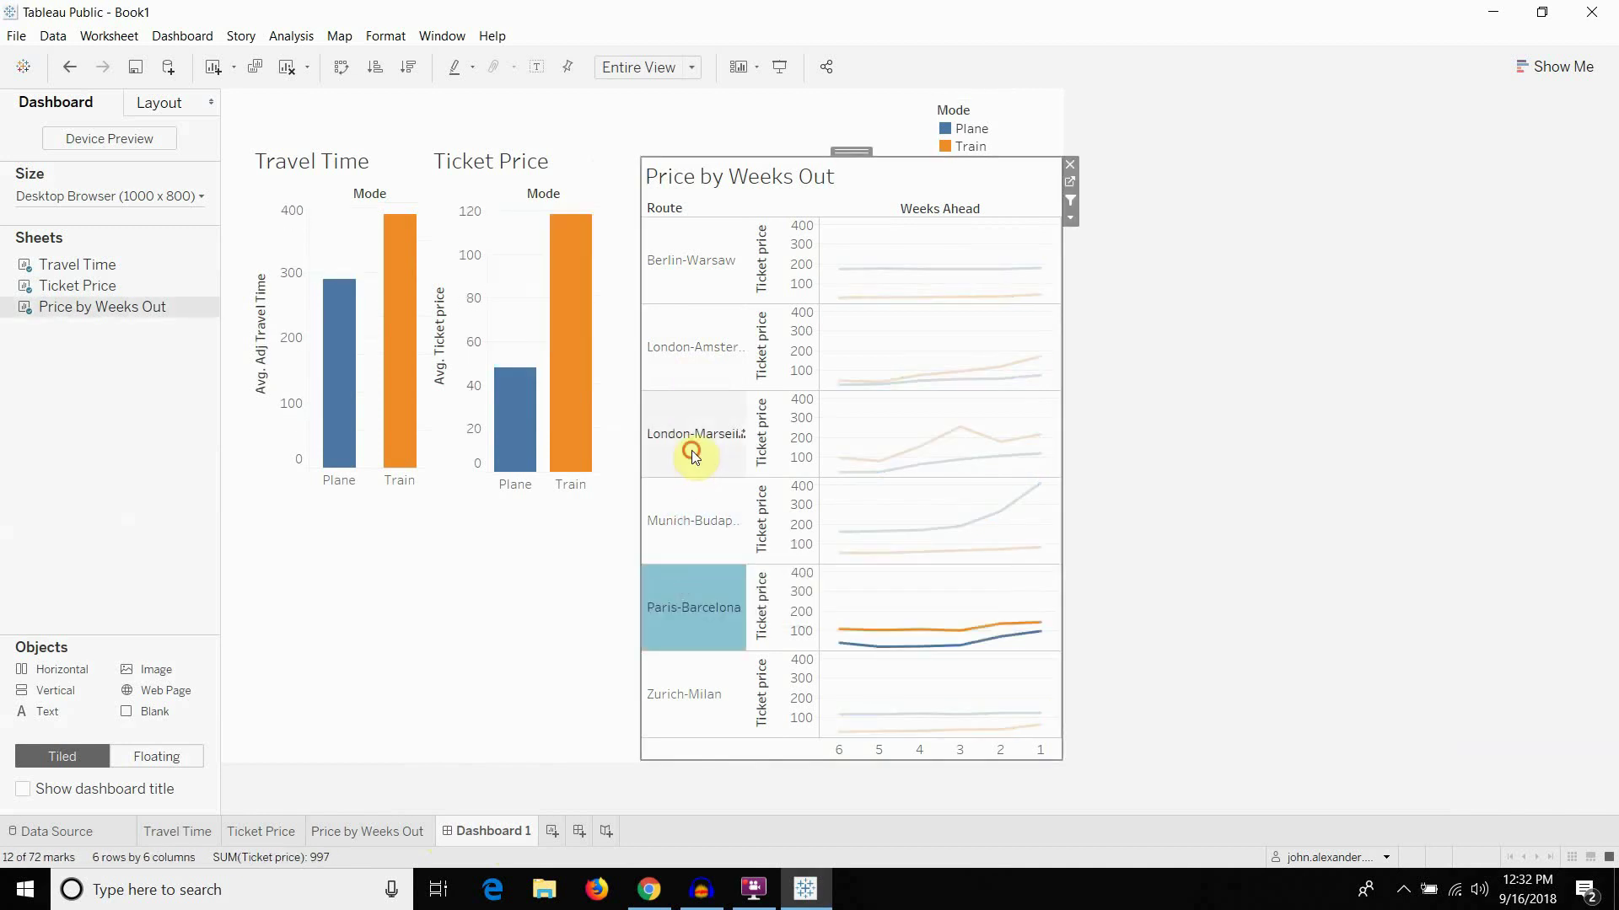
pyautogui.click(692, 452)
pyautogui.click(690, 253)
pyautogui.click(689, 253)
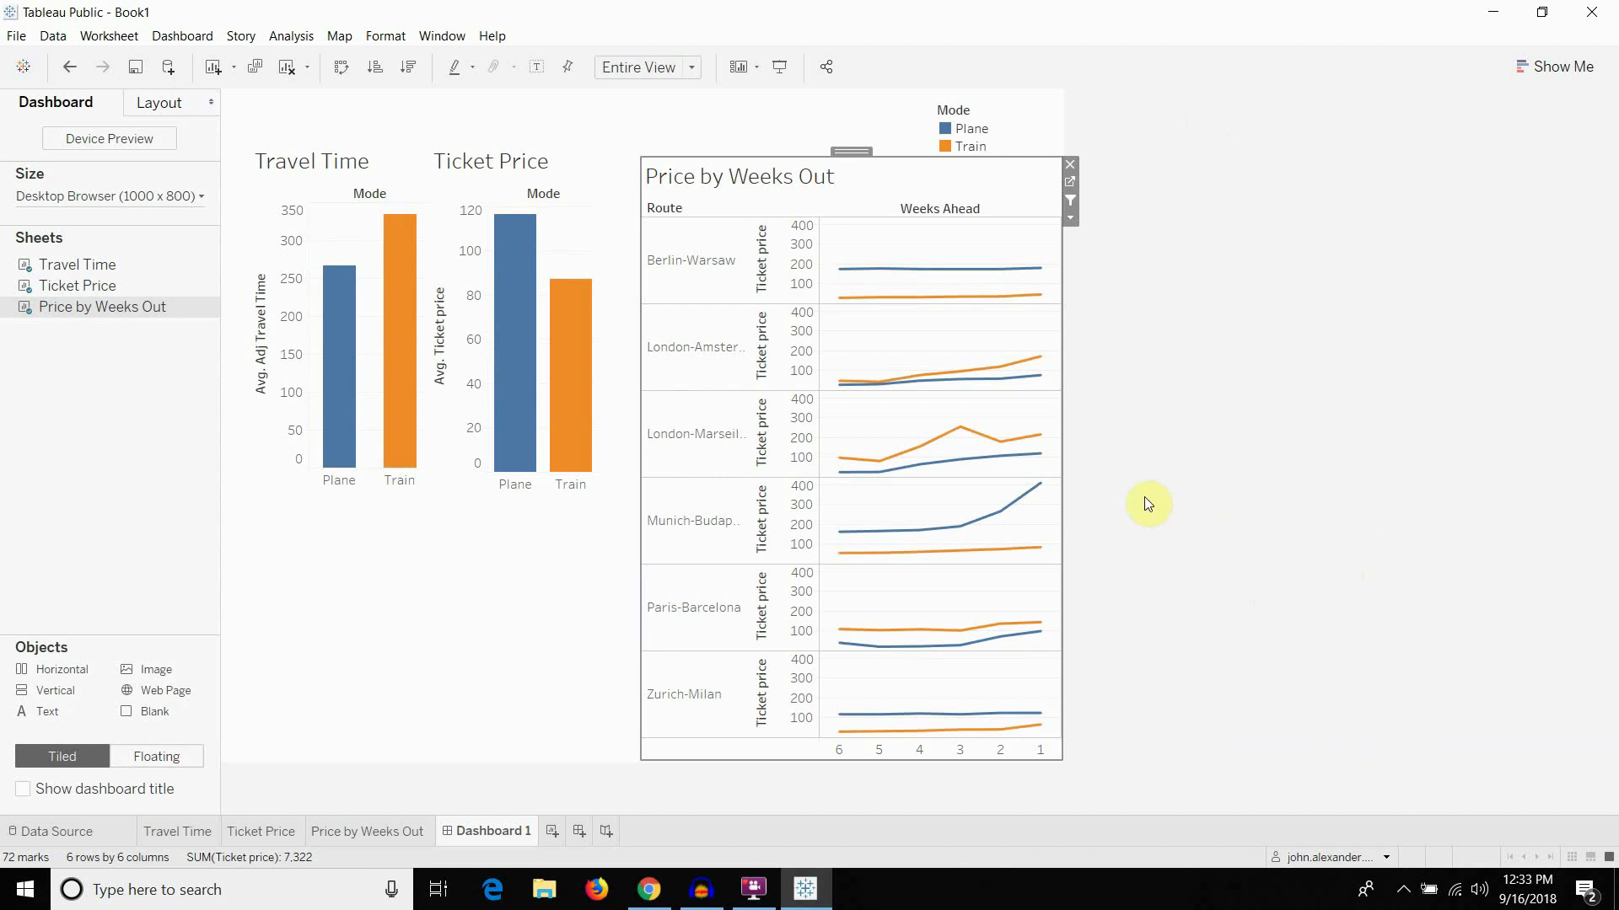
# Examine London-Marseille's plane and train prices one week ahead on the Price by Weeks Out chart, then clear the mark selection
pyautogui.click(1040, 454)
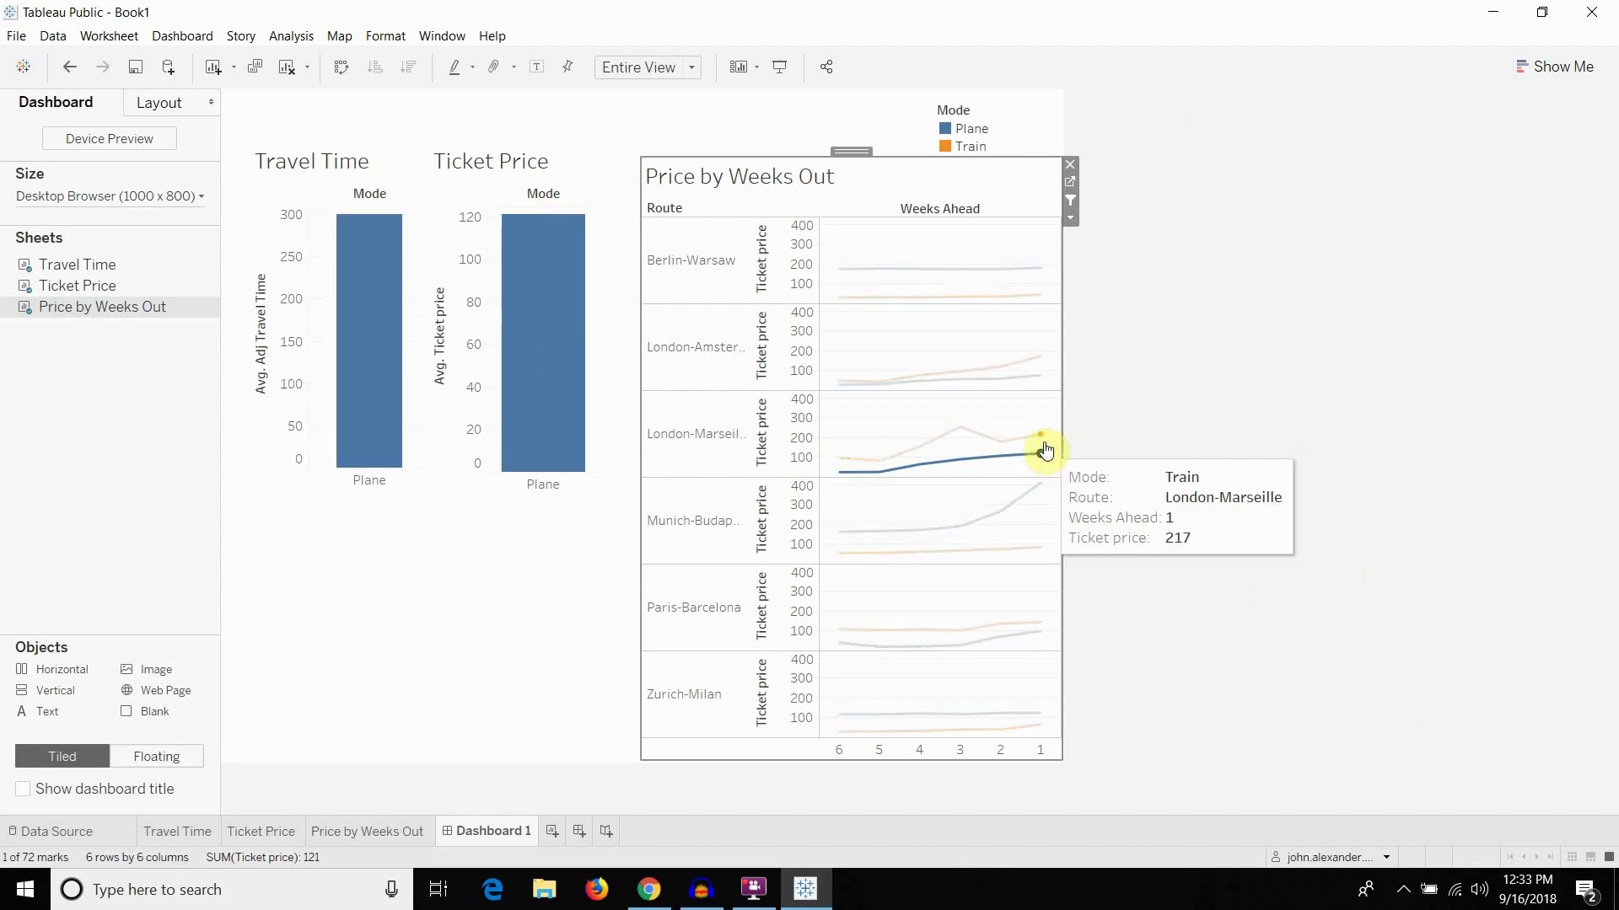
pyautogui.click(1042, 439)
pyautogui.click(1042, 437)
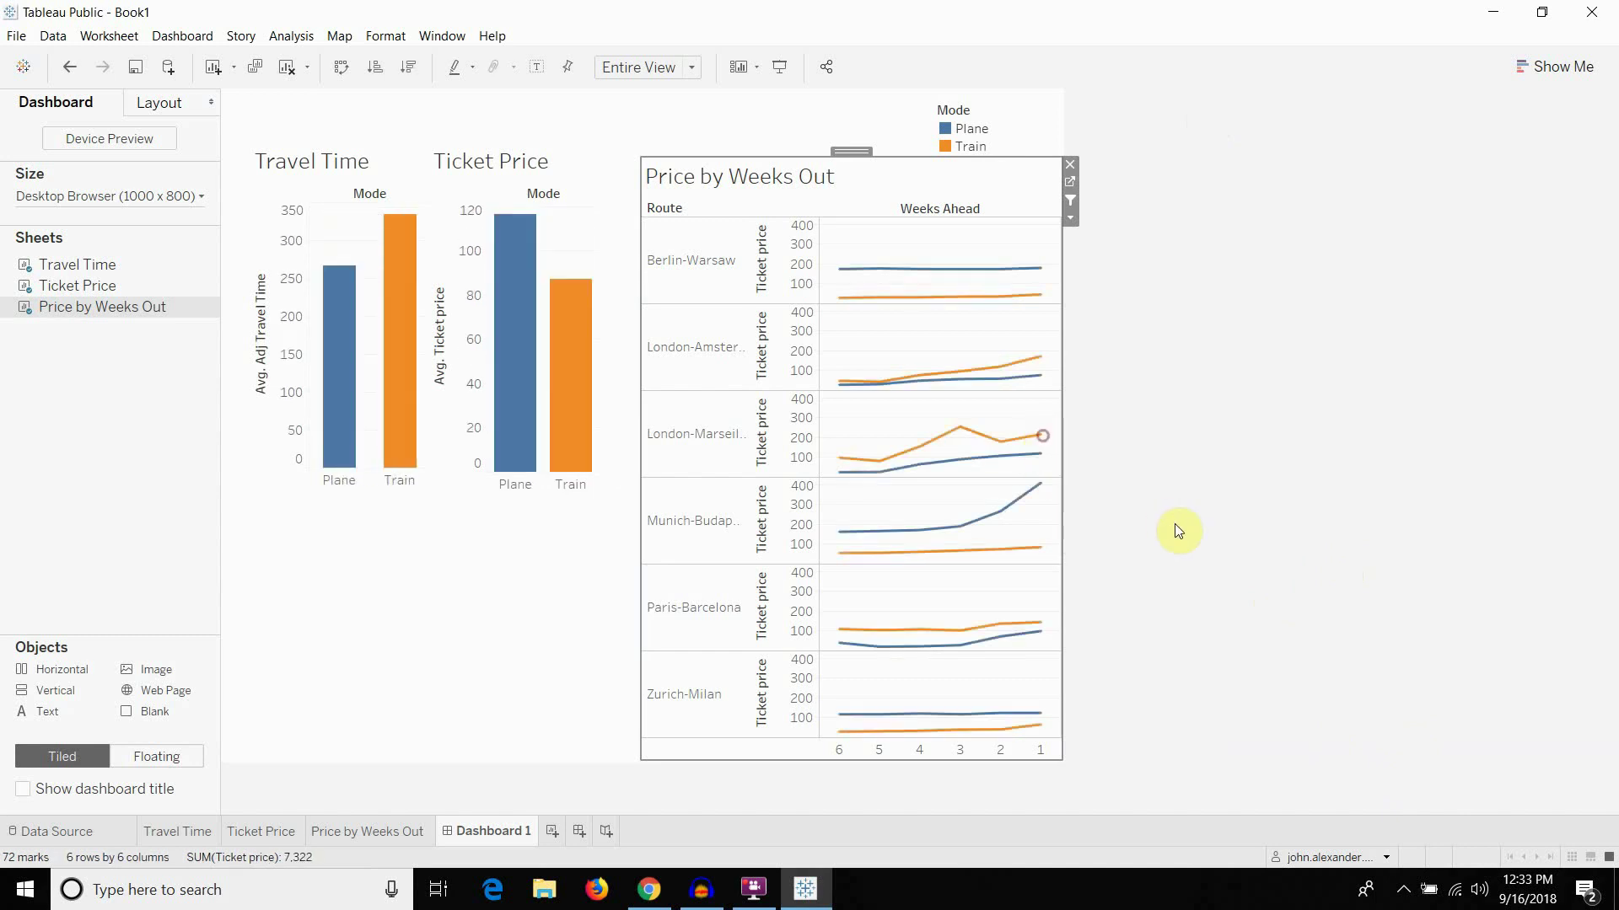
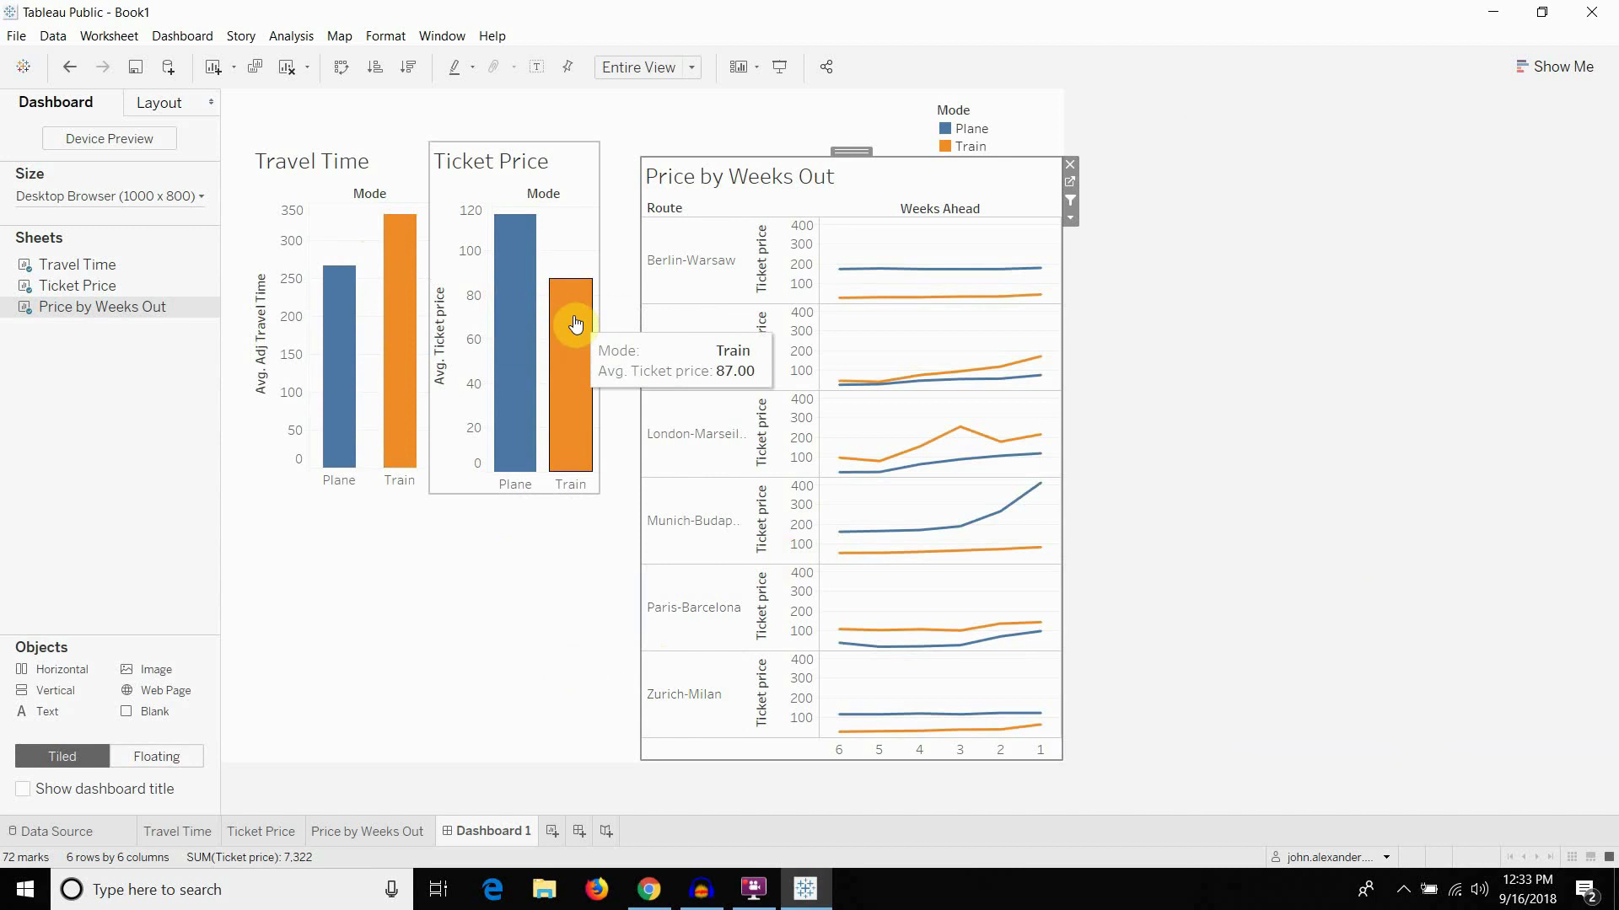
# On the Travel Time sheet, add Route to the rows ahead of the average Adj Travel Time and compare the modes per route
pyautogui.click(311, 165)
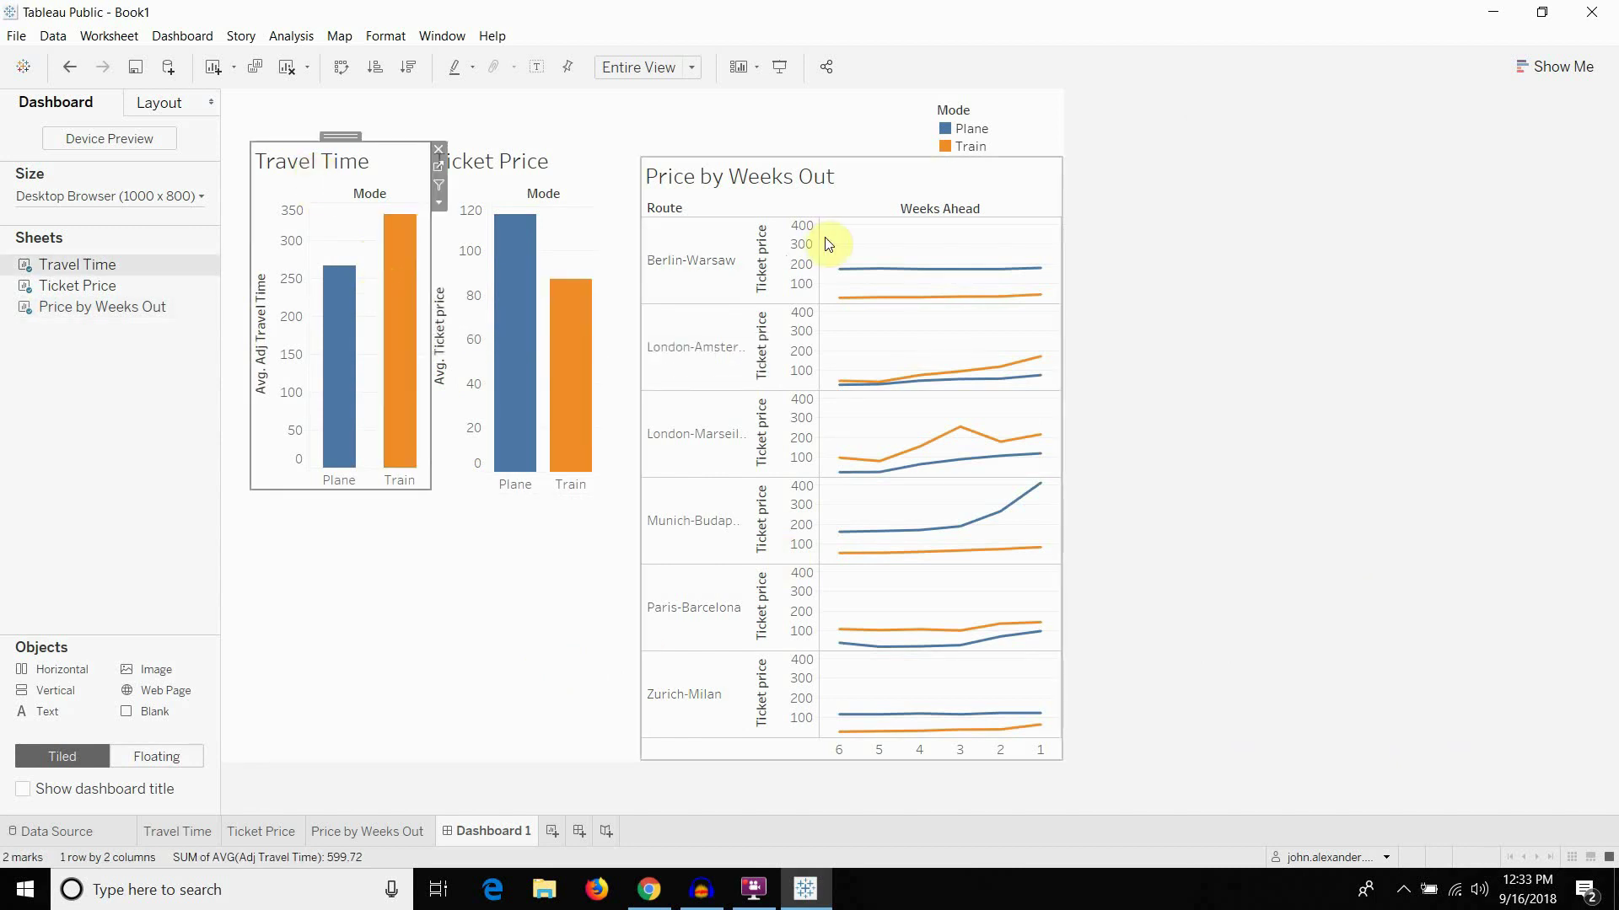
pyautogui.click(917, 244)
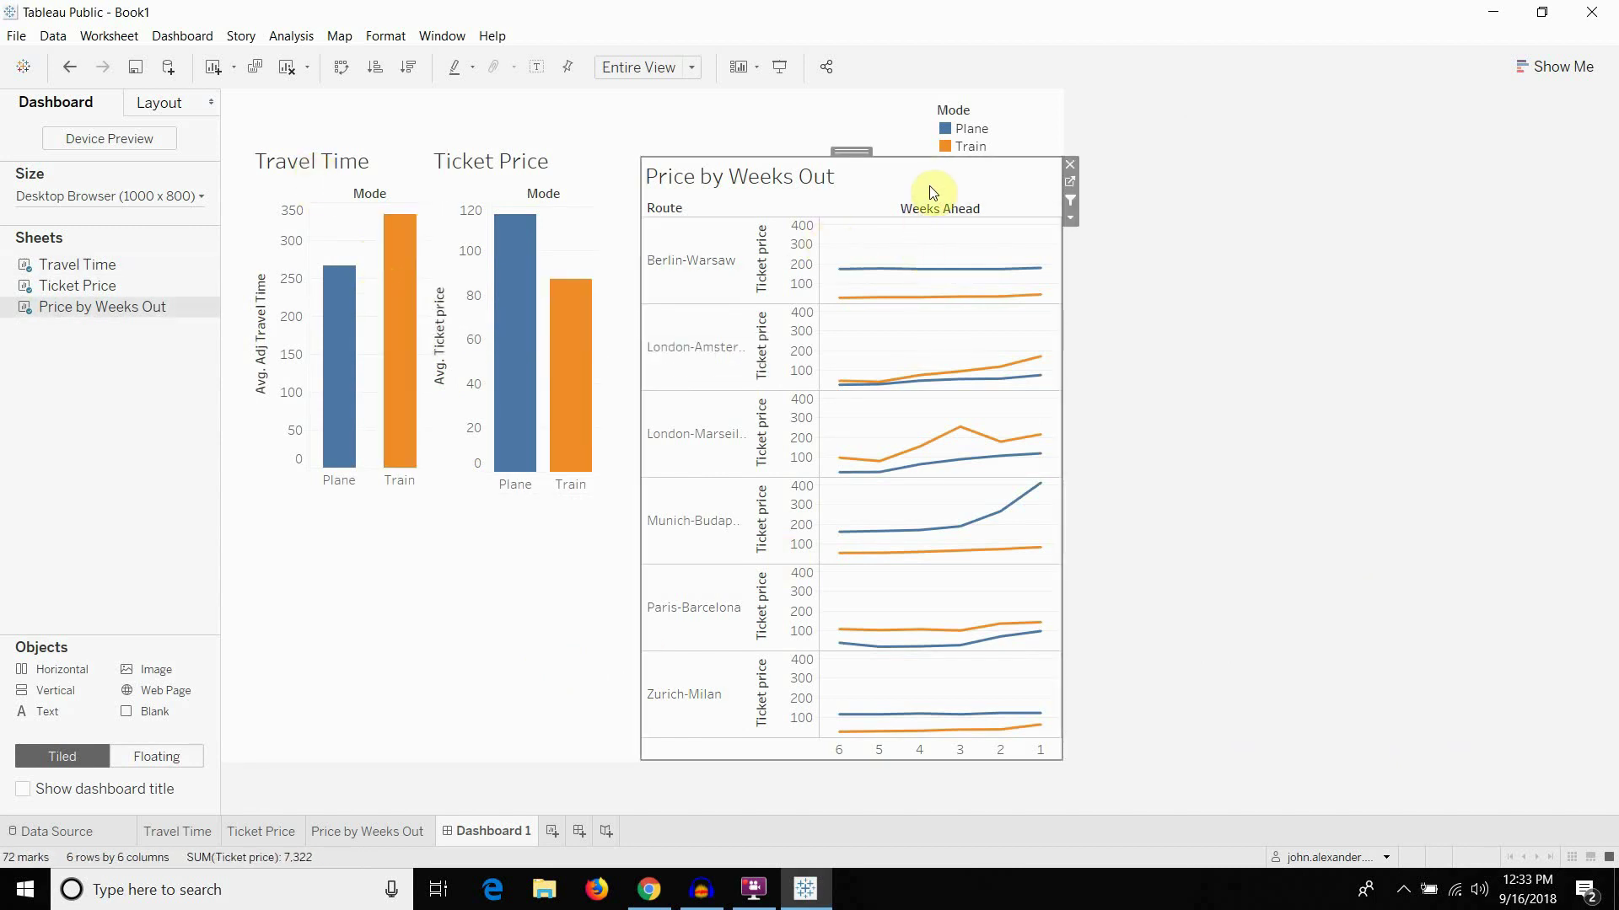
pyautogui.click(363, 177)
pyautogui.click(439, 166)
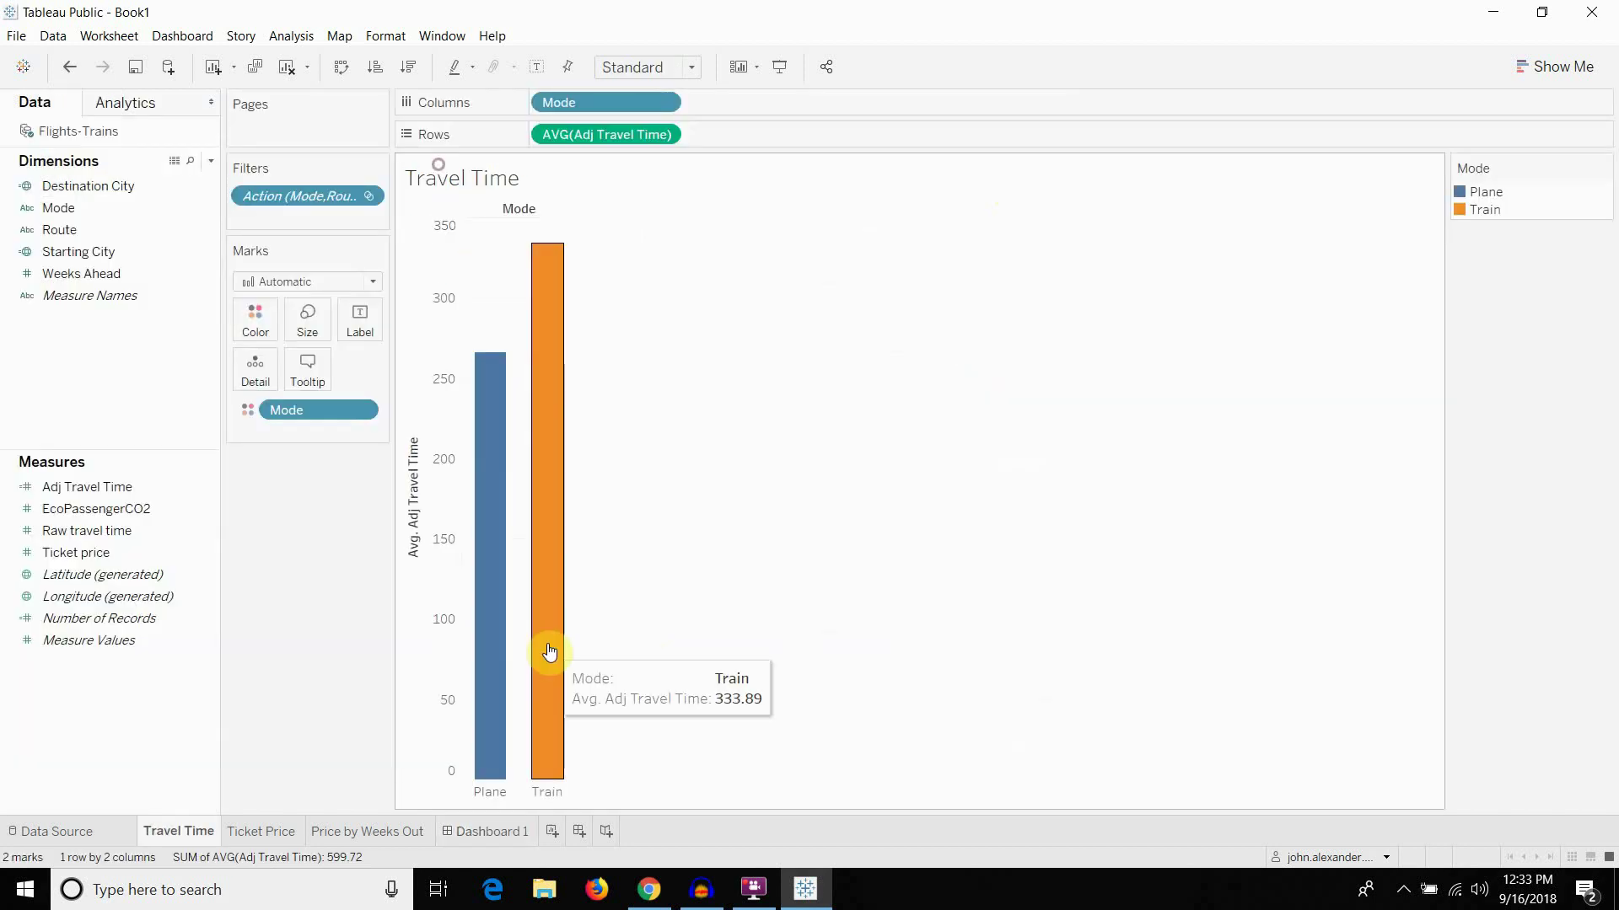
pyautogui.click(103, 230)
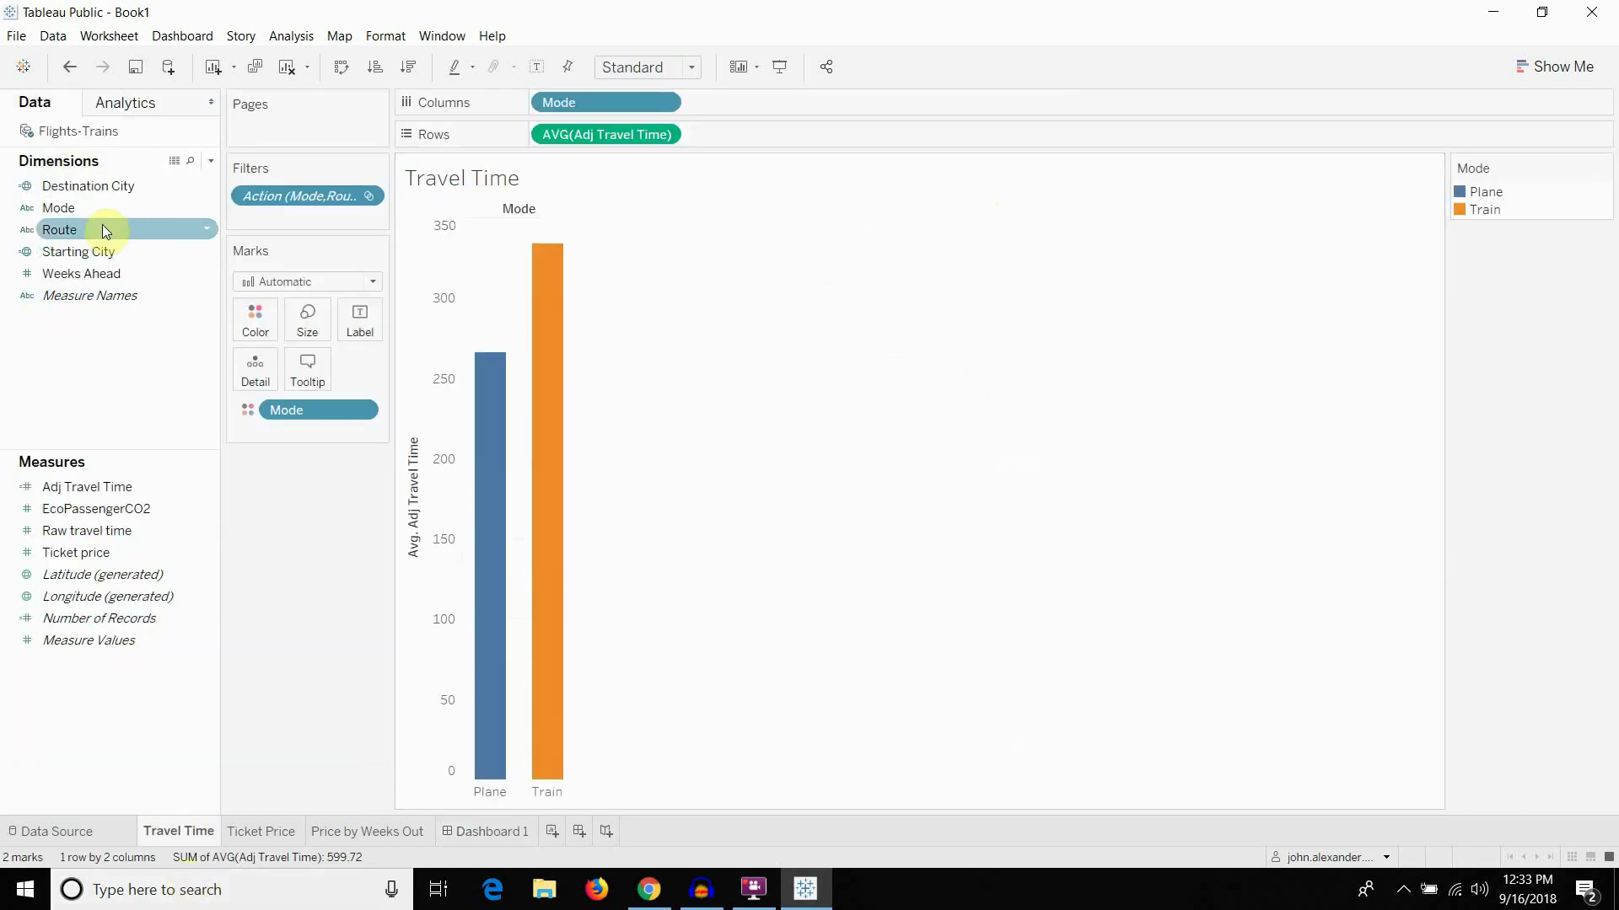
pyautogui.moveTo(79, 234); pyautogui.dragTo(545, 135)
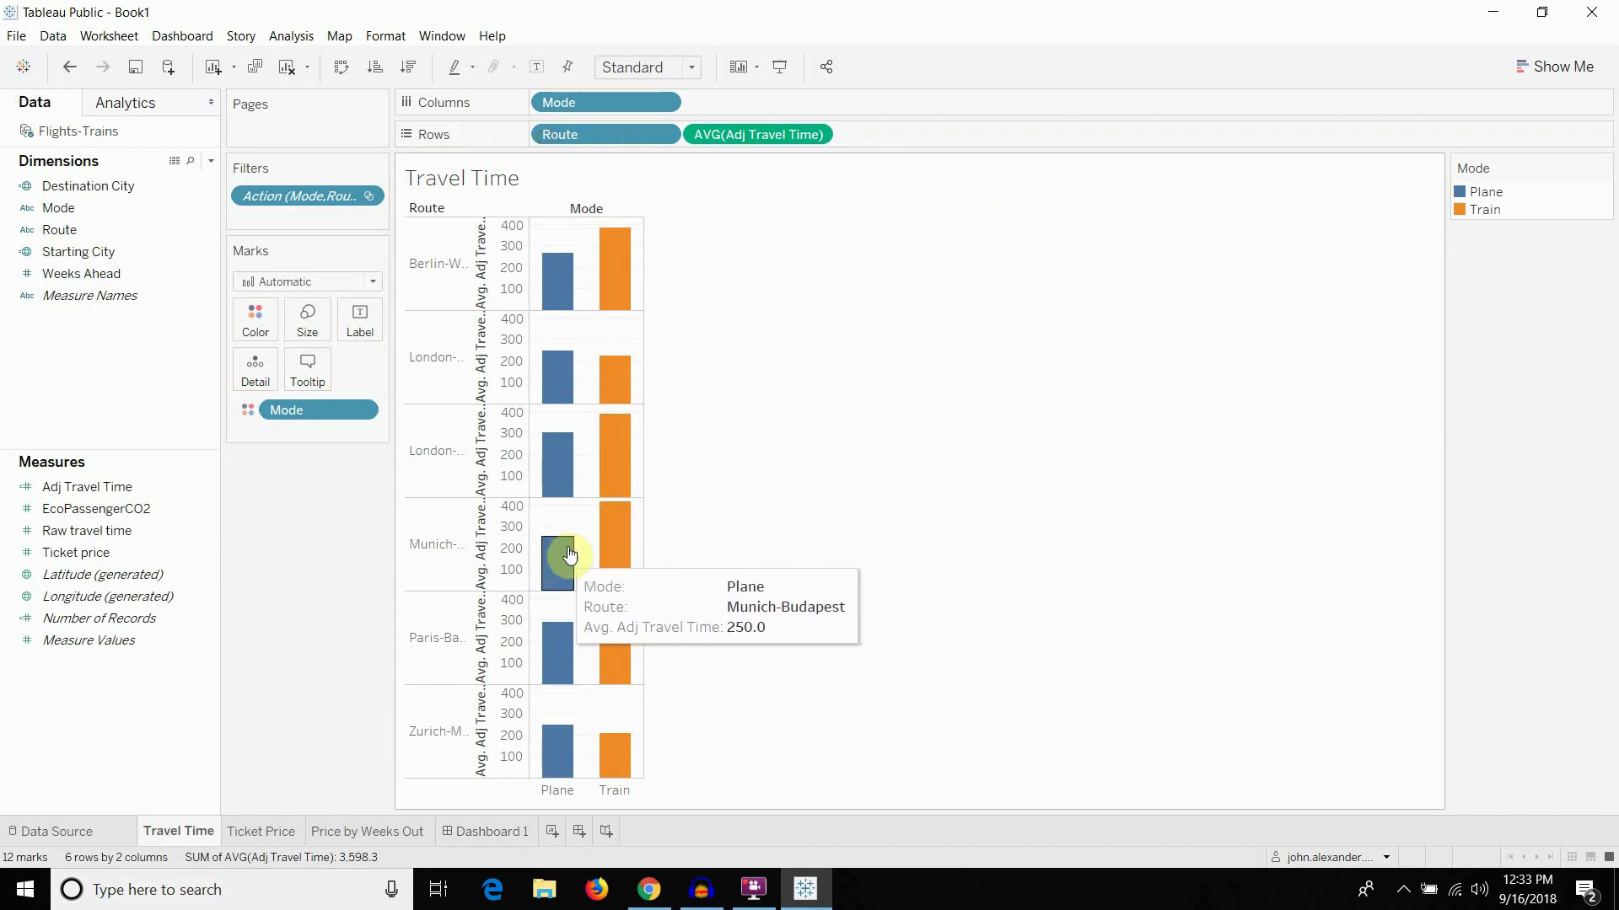
pyautogui.moveTo(610, 534)
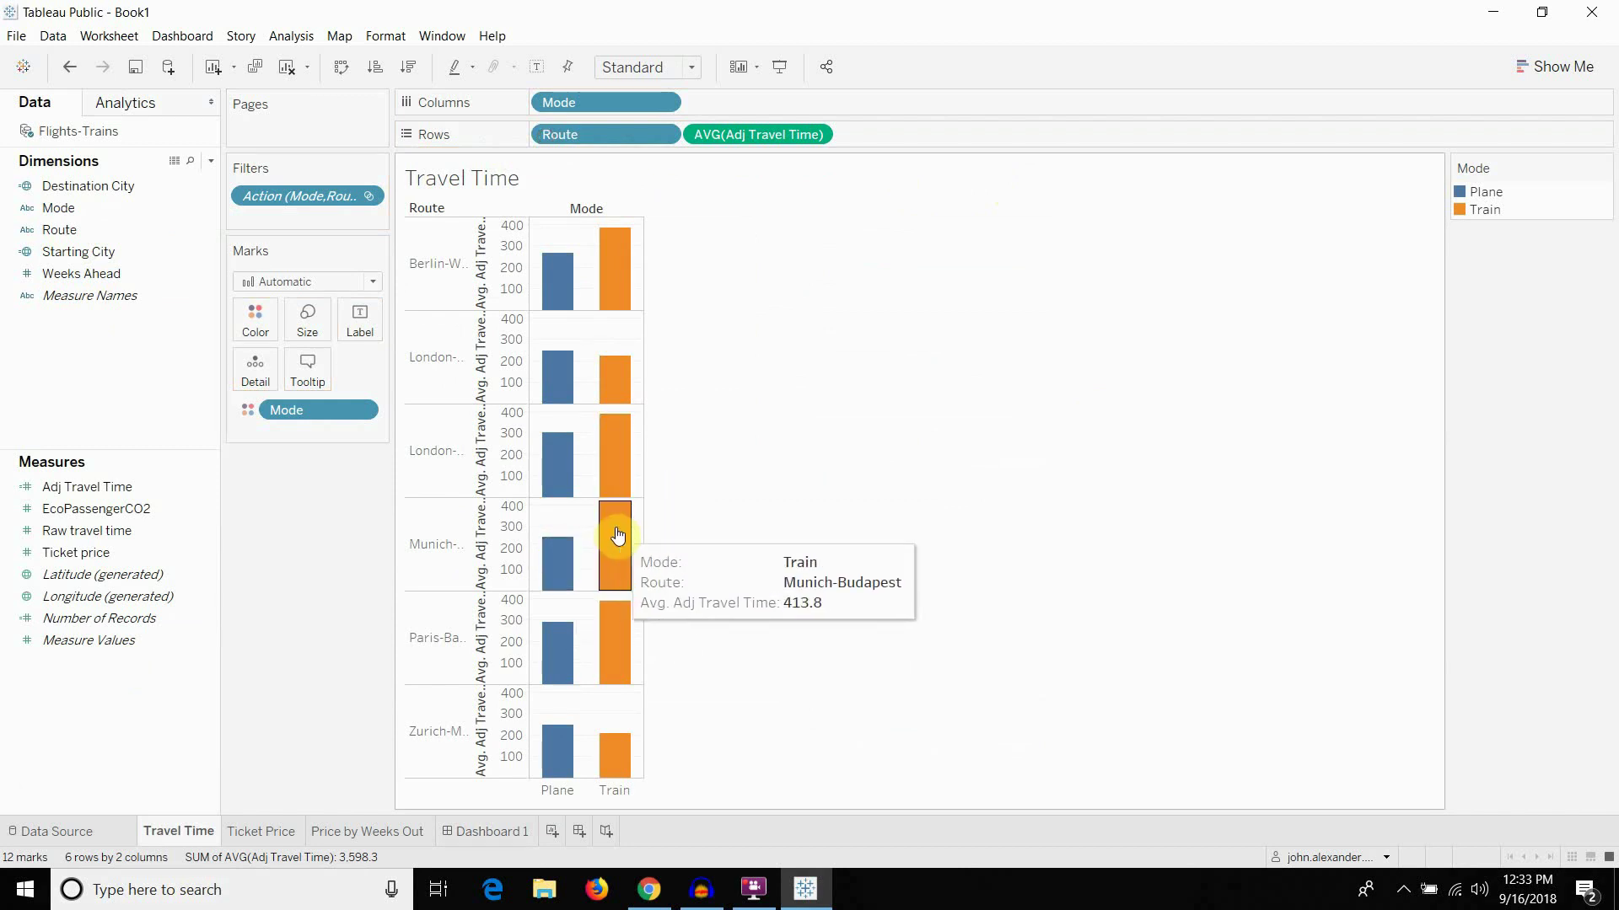
pyautogui.moveTo(602, 435)
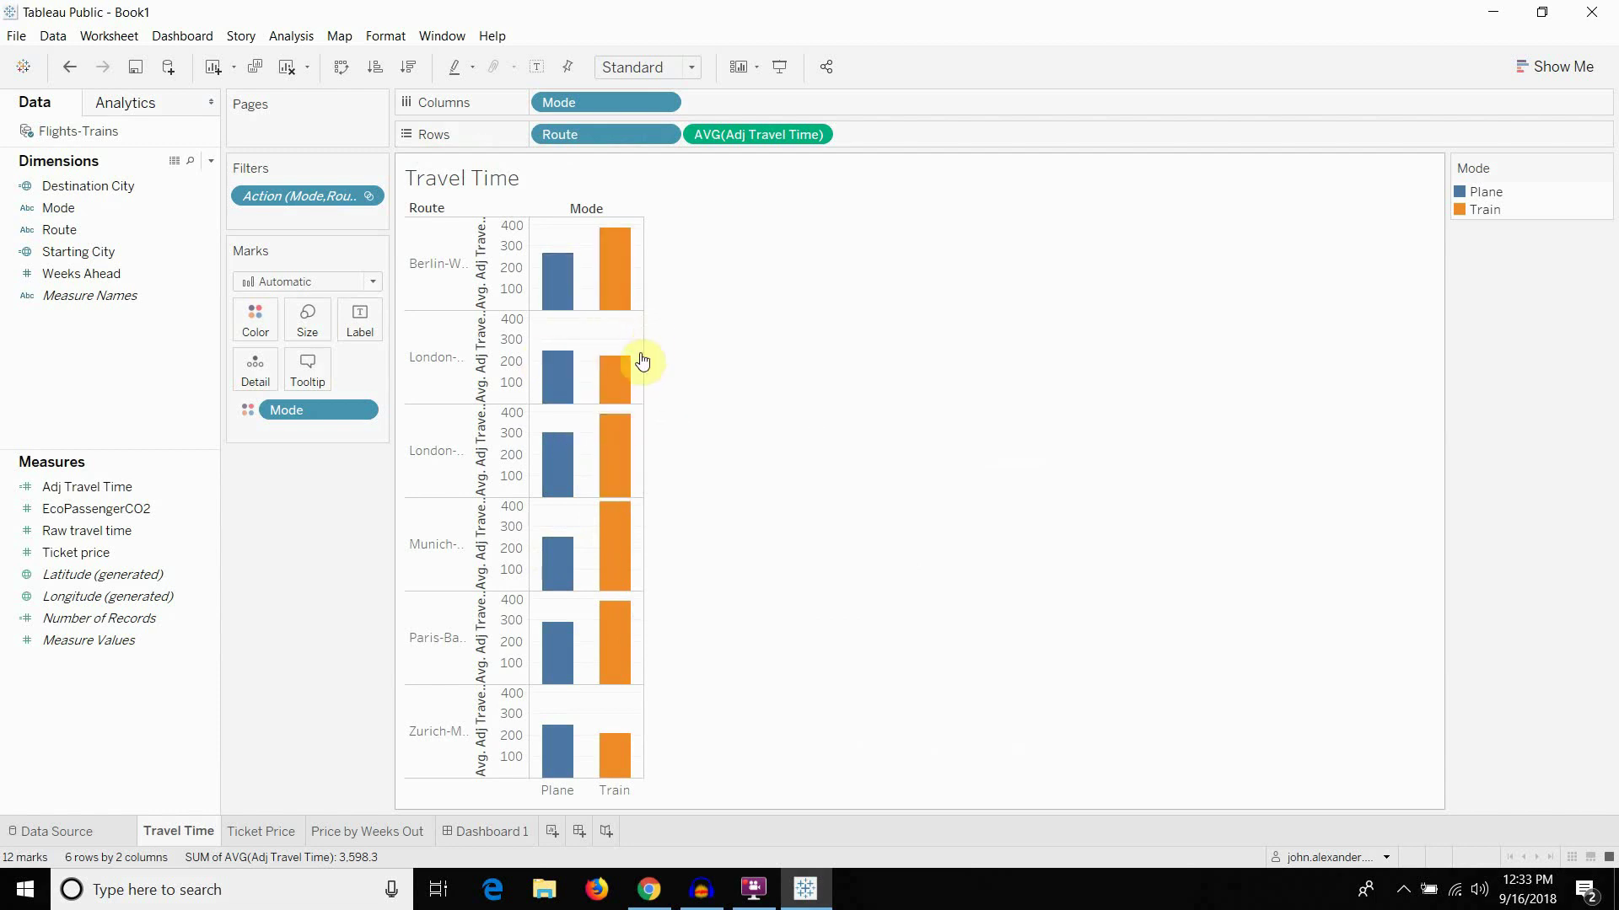
# Rearrange the Travel Time chart into horizontal bars, with Route and Mode as rows and average Adj Travel Time as columns
pyautogui.moveTo(787, 138)
pyautogui.mouseDown()
pyautogui.moveTo(798, 99)
pyautogui.moveTo(774, 140)
pyautogui.mouseUp()
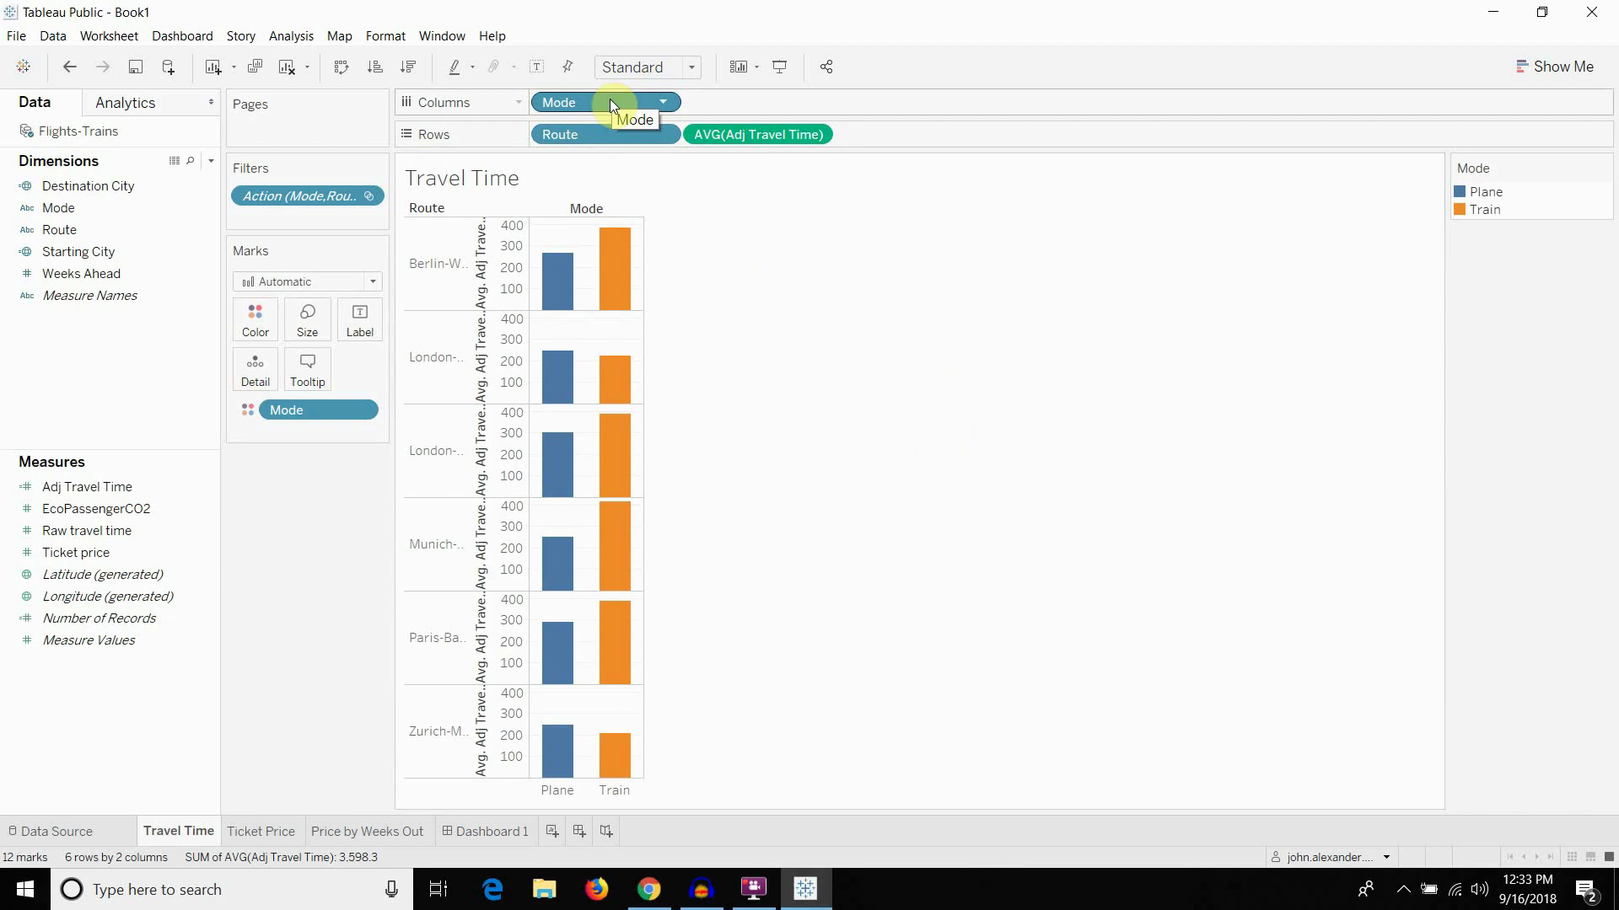
pyautogui.moveTo(610, 99)
pyautogui.mouseDown()
pyautogui.moveTo(563, 128)
pyautogui.moveTo(716, 136)
pyautogui.mouseUp()
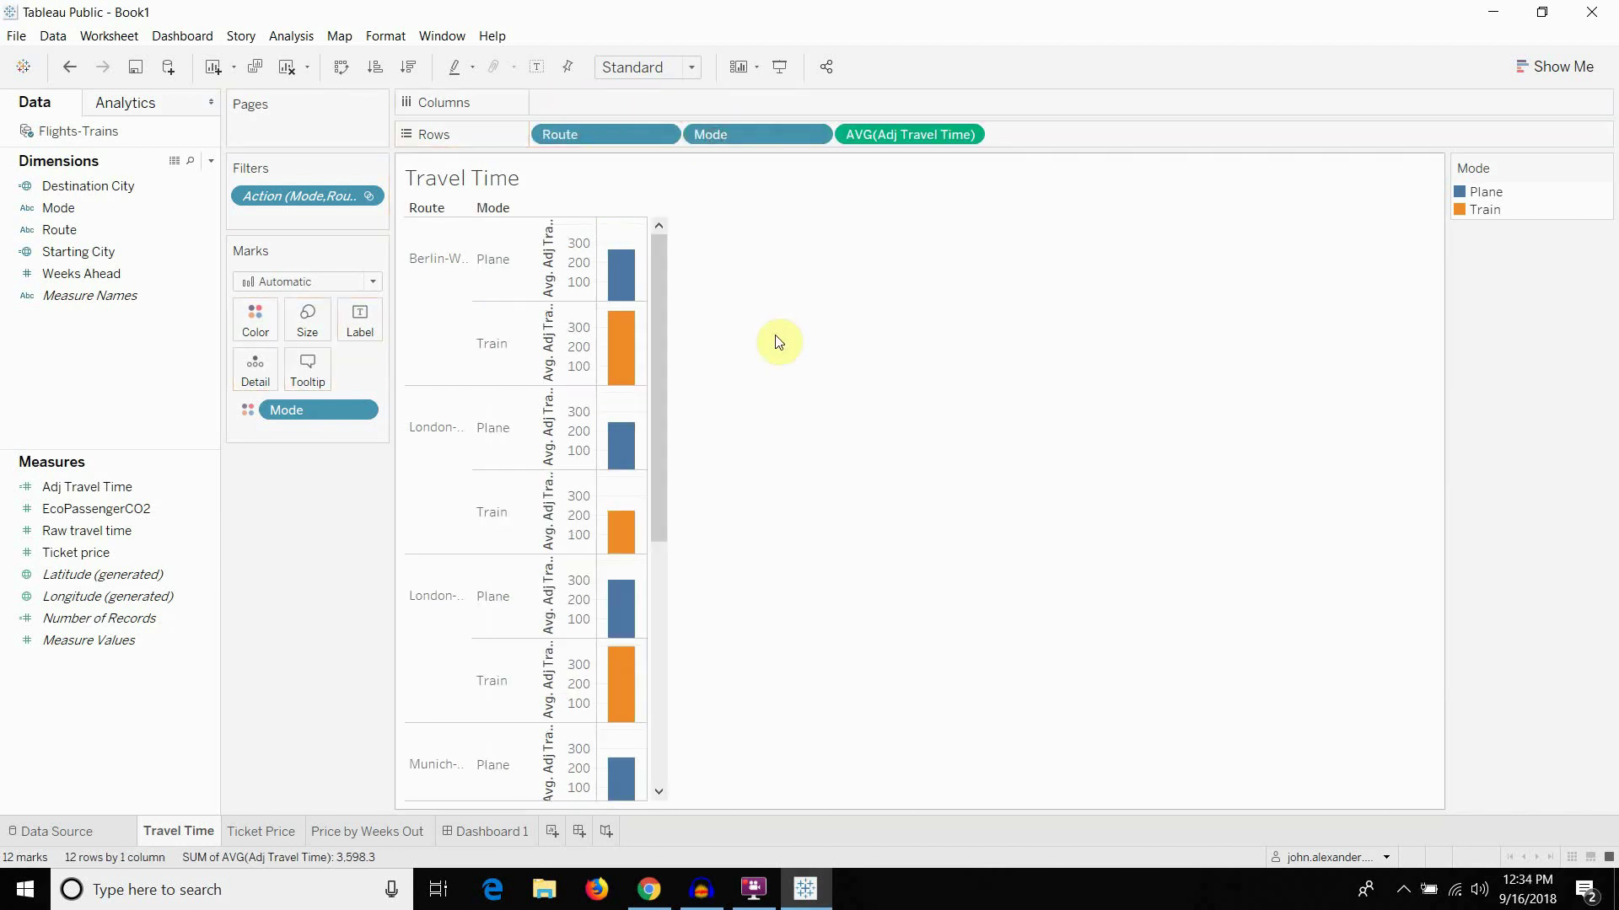
pyautogui.moveTo(902, 135); pyautogui.dragTo(897, 107)
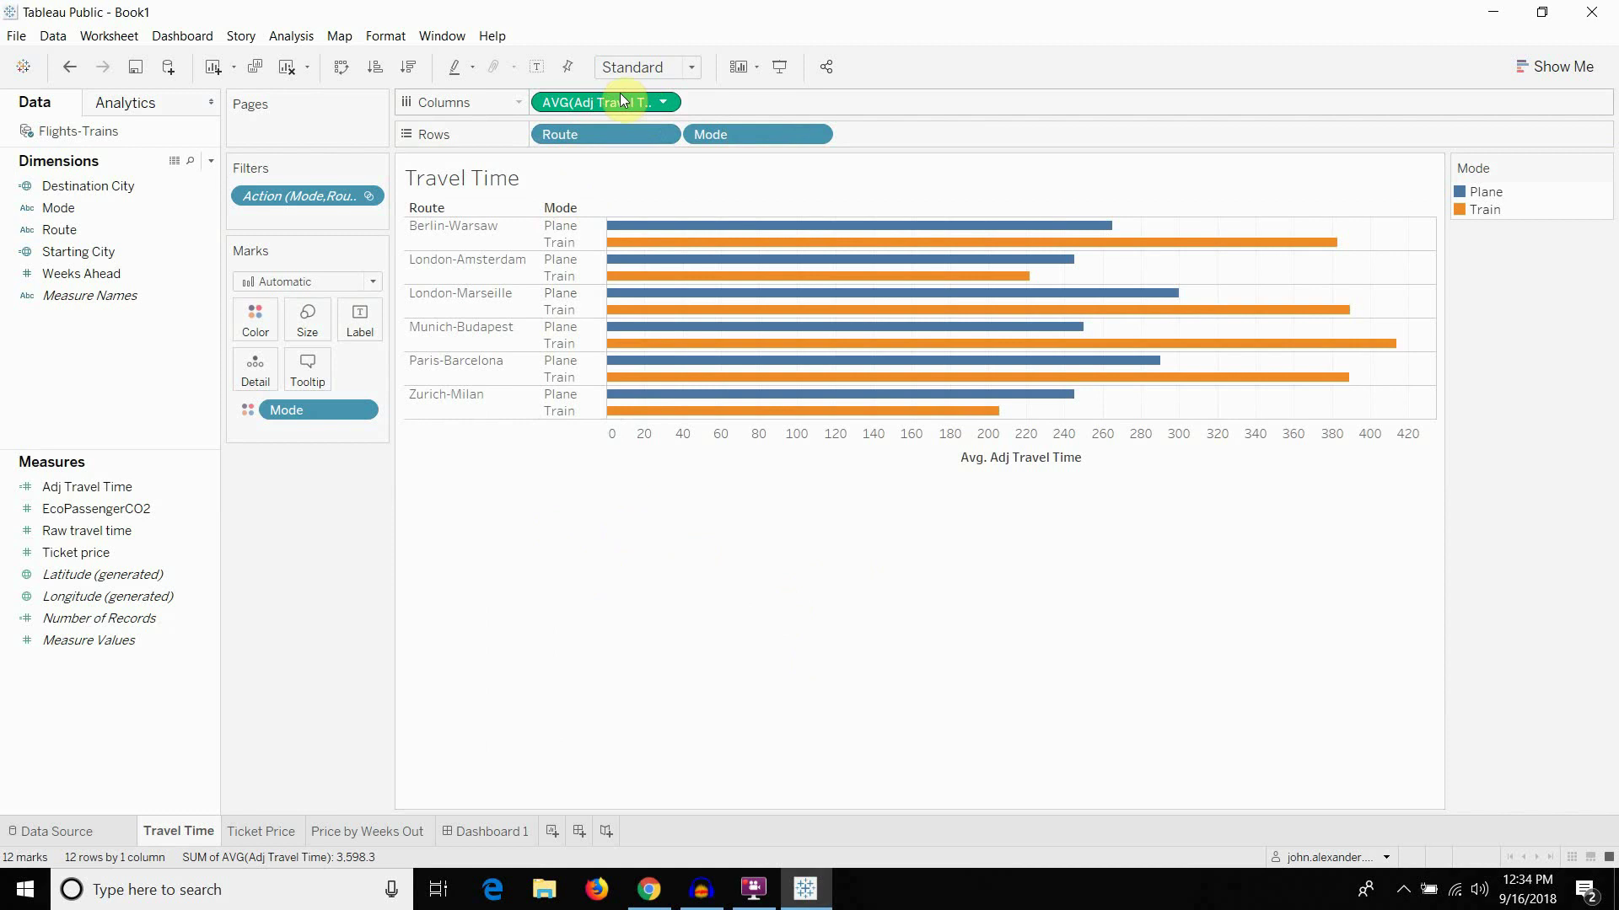
# Turn the Travel Time sheet into a text table of average Adj Travel Time with Mode across the columns, and remove the Mode coloring
pyautogui.moveTo(620, 96); pyautogui.dragTo(372, 325)
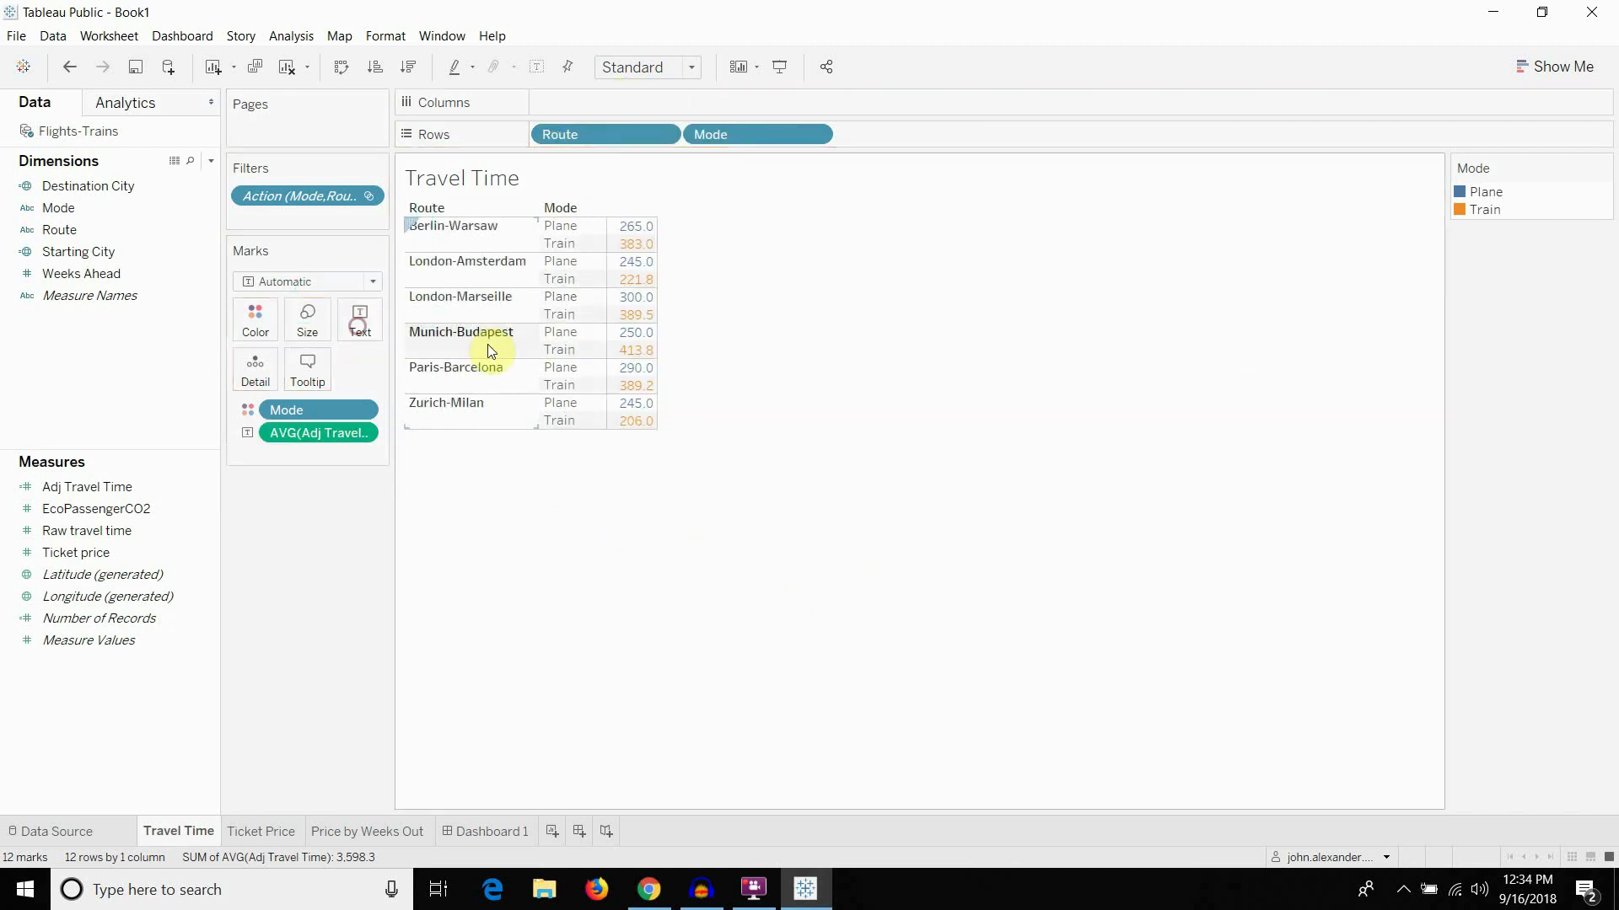
pyautogui.moveTo(718, 135); pyautogui.dragTo(759, 103)
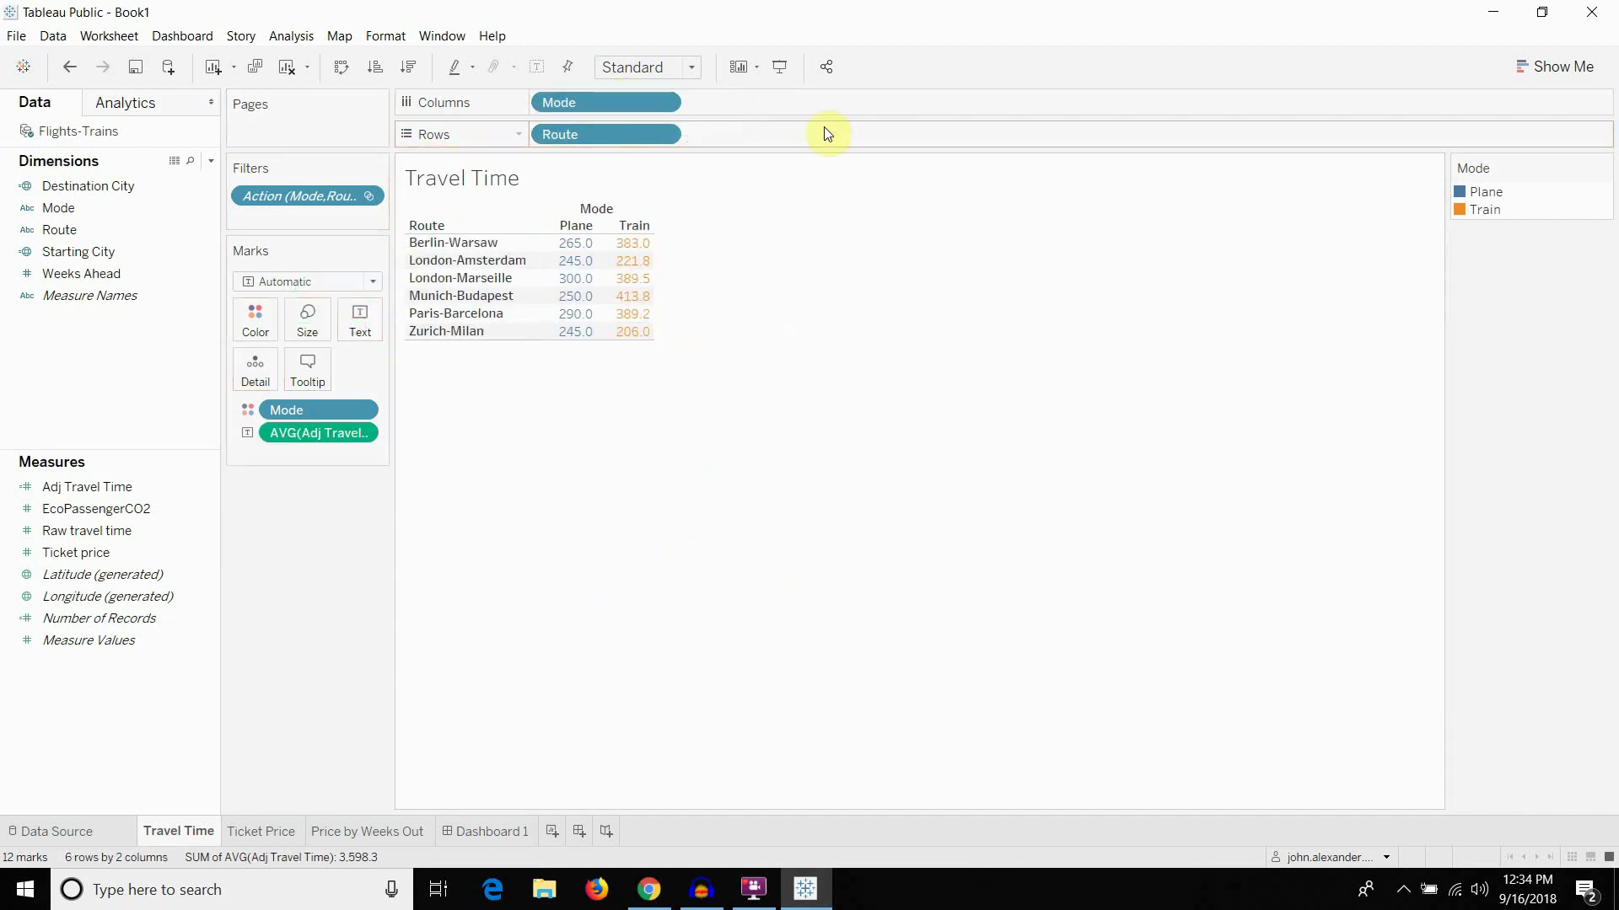
pyautogui.click(265, 324)
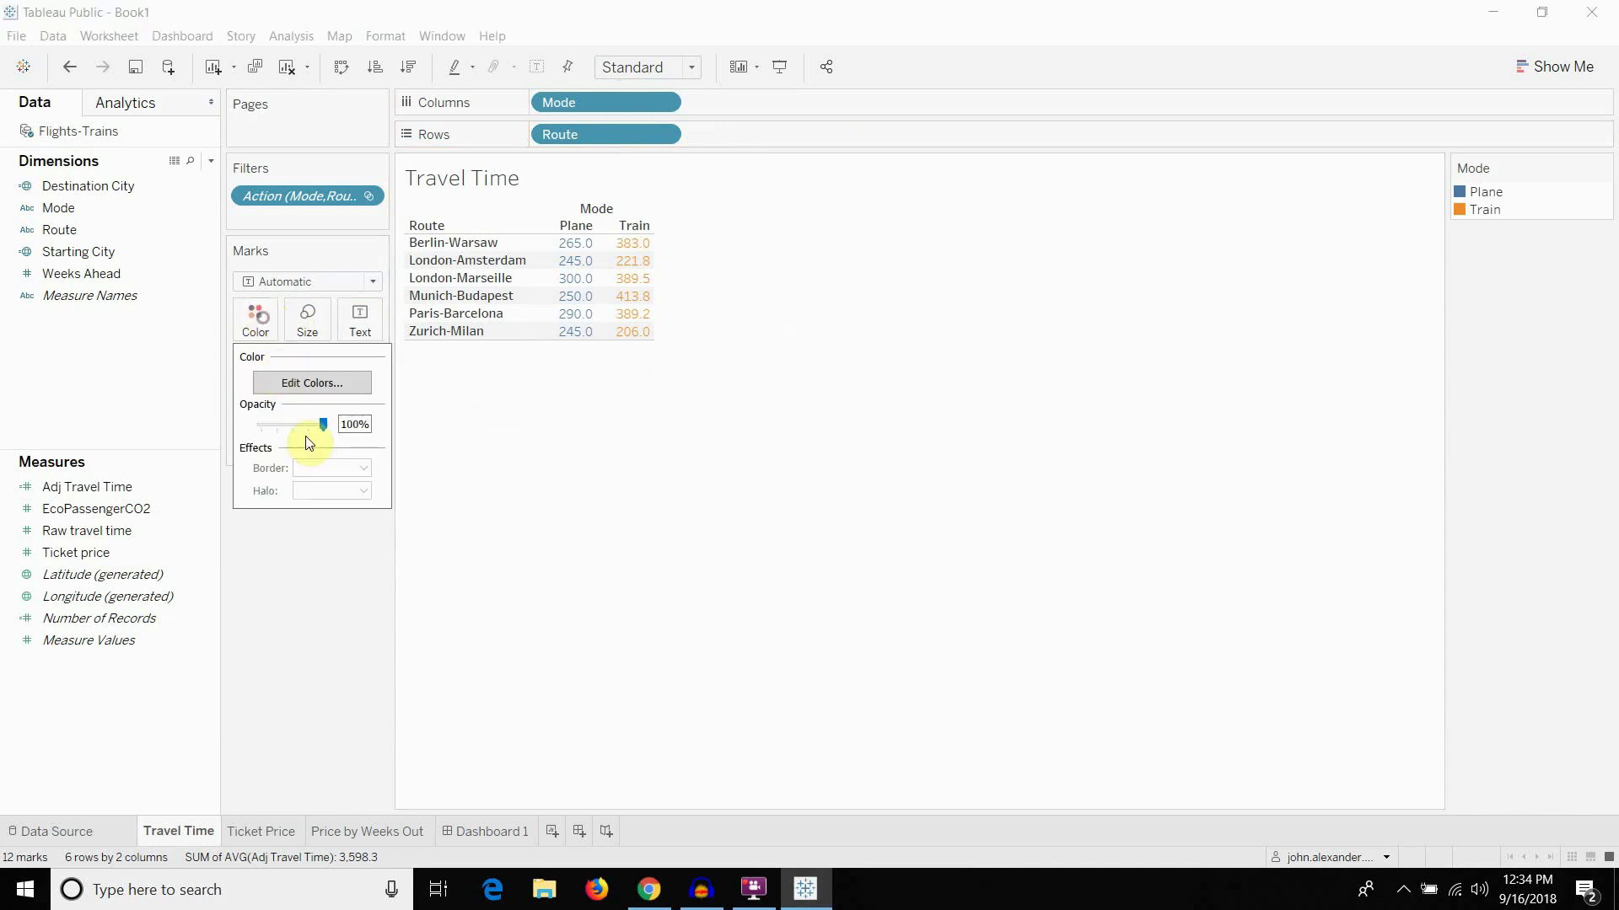
pyautogui.click(260, 320)
pyautogui.moveTo(335, 432); pyautogui.dragTo(152, 390)
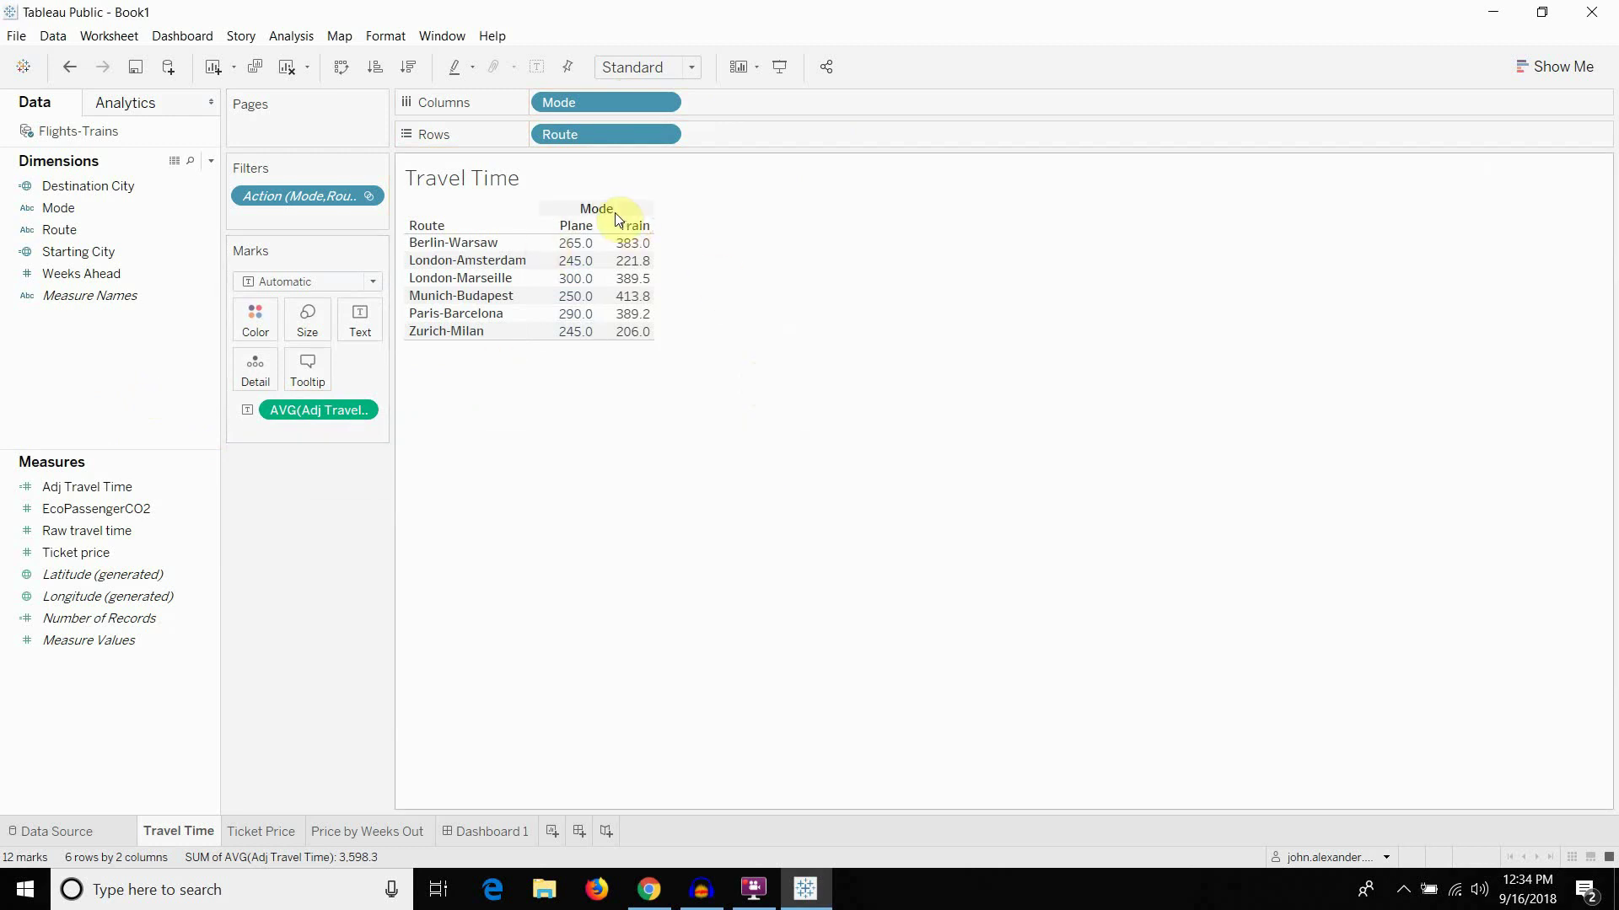
# Apply the Difference quick table calculation to the average Adj Travel Time and examine the train-versus-plane differences by route
pyautogui.moveTo(620, 252)
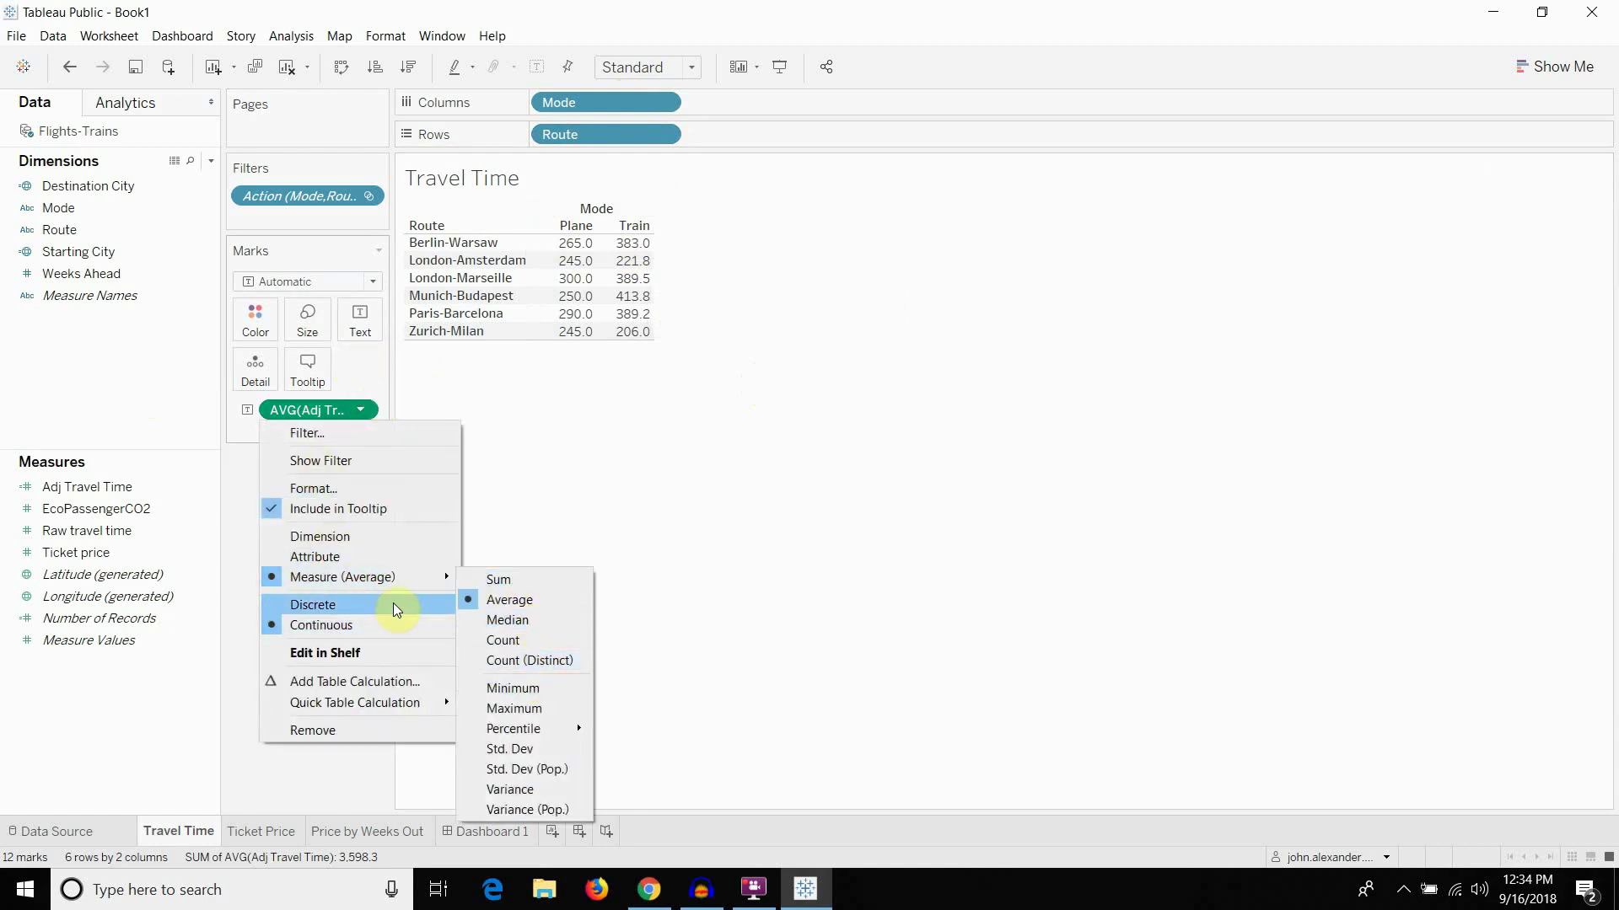
pyautogui.moveTo(368, 703)
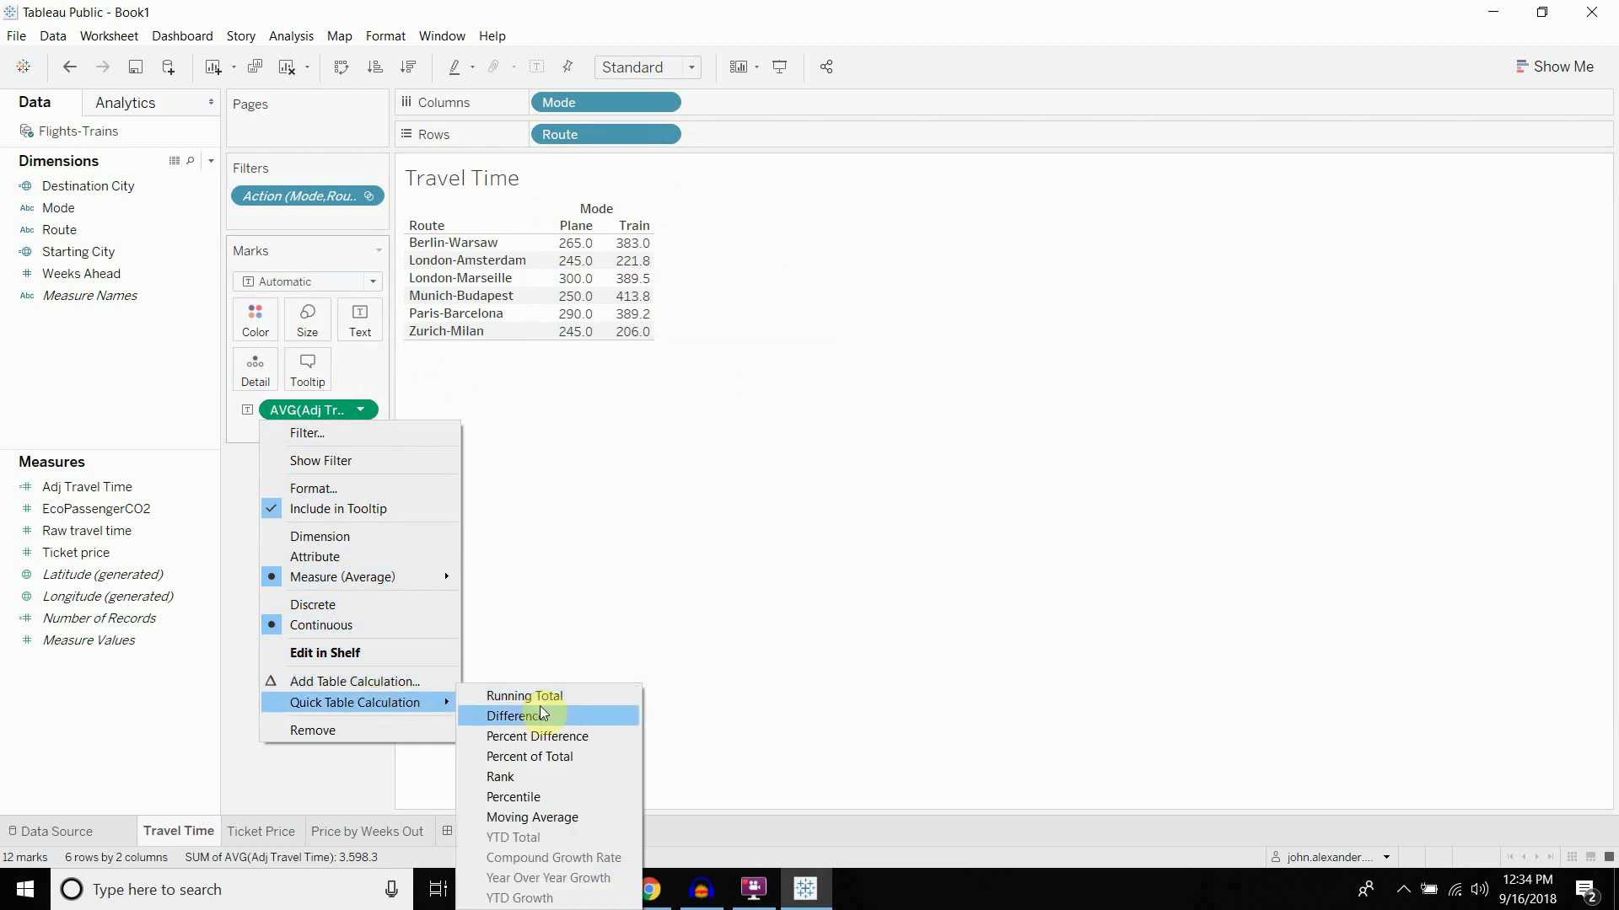
pyautogui.click(539, 716)
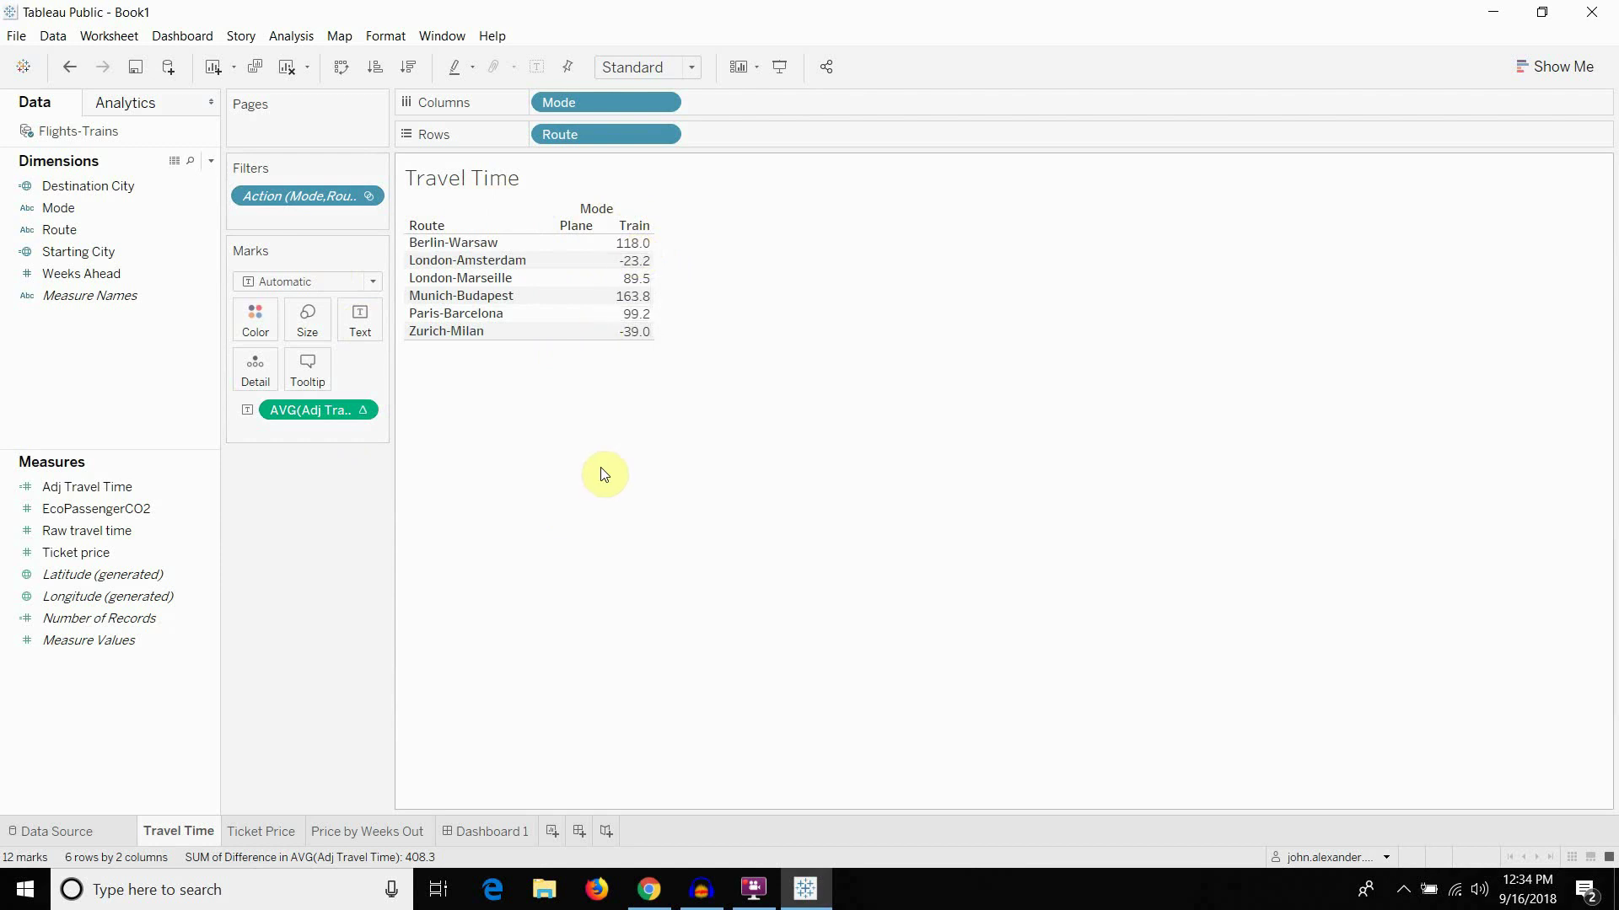
pyautogui.click(361, 410)
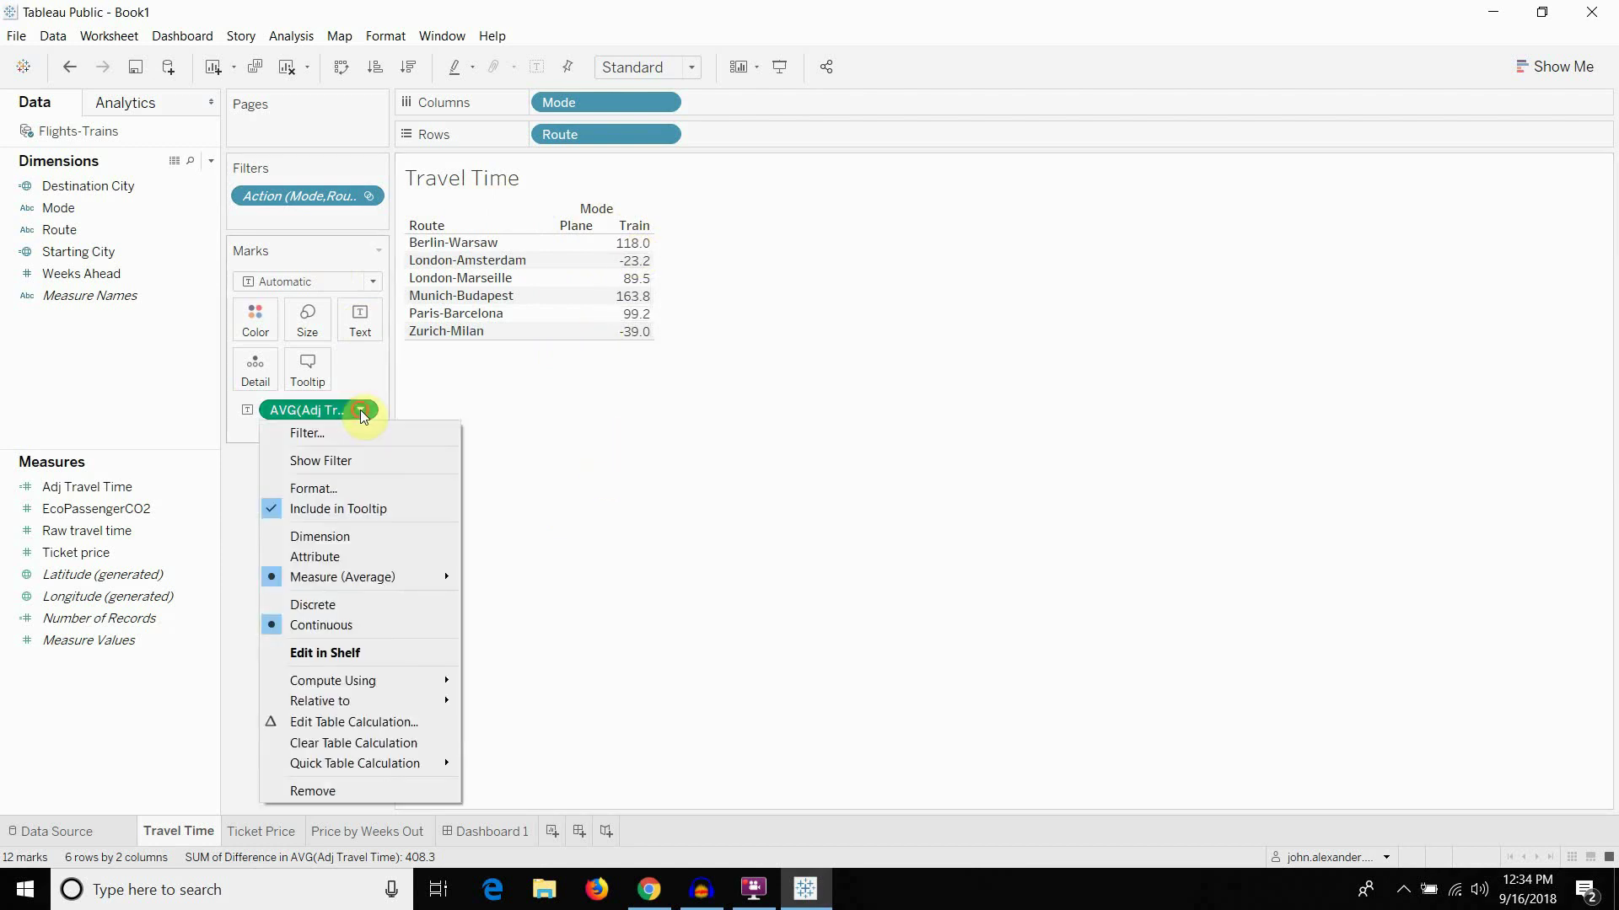
pyautogui.click(361, 410)
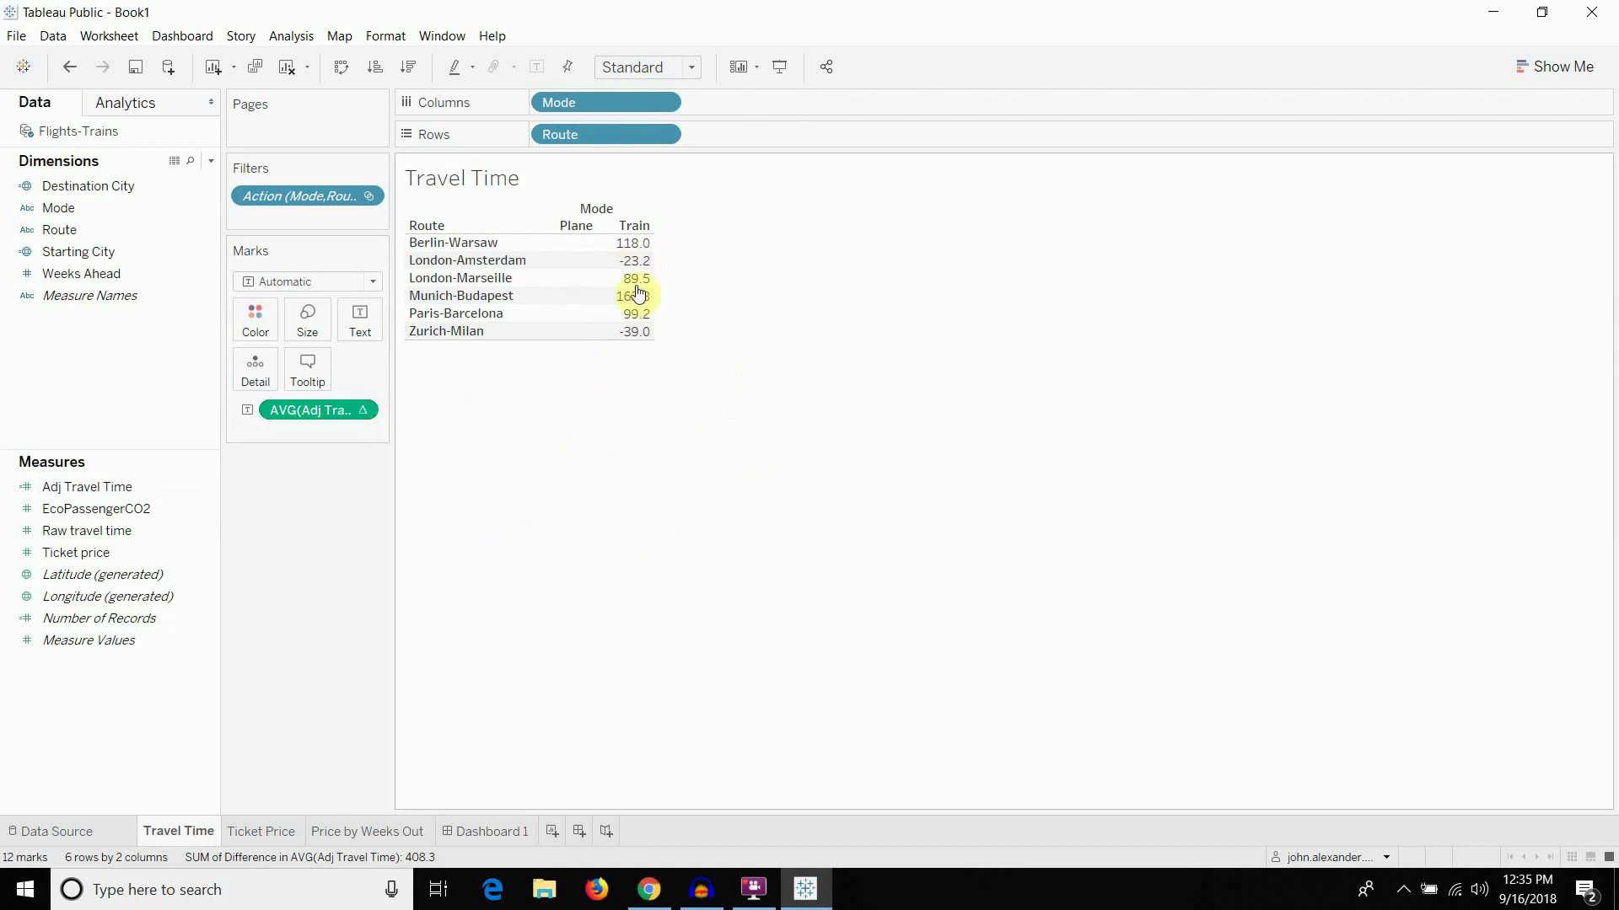
pyautogui.moveTo(624, 245)
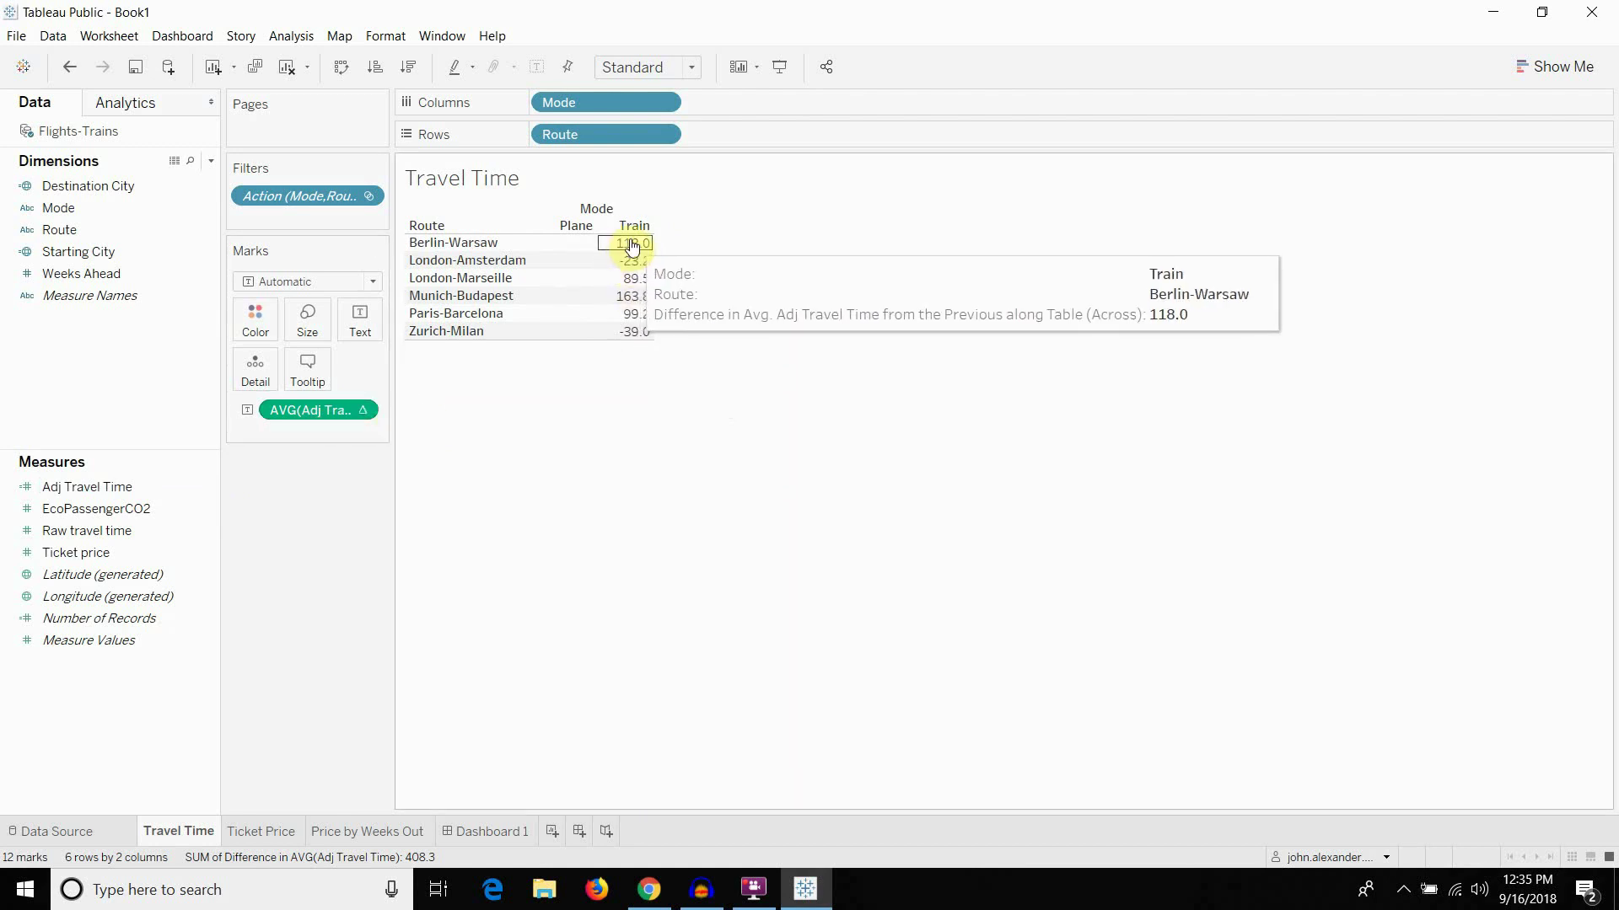
pyautogui.moveTo(572, 247)
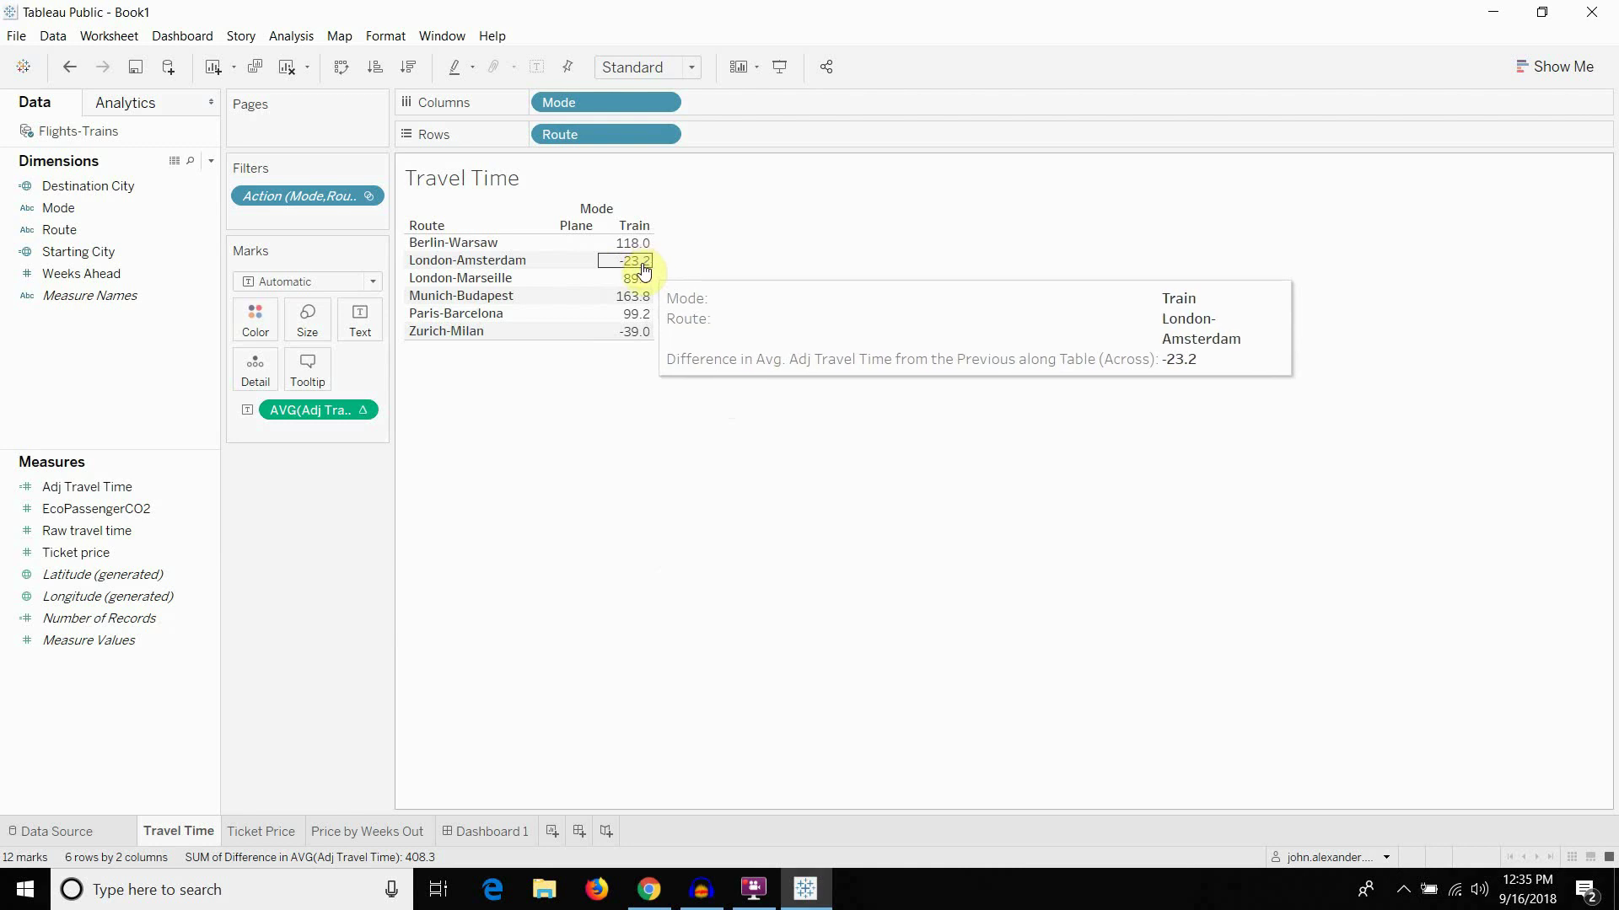
pyautogui.moveTo(637, 317)
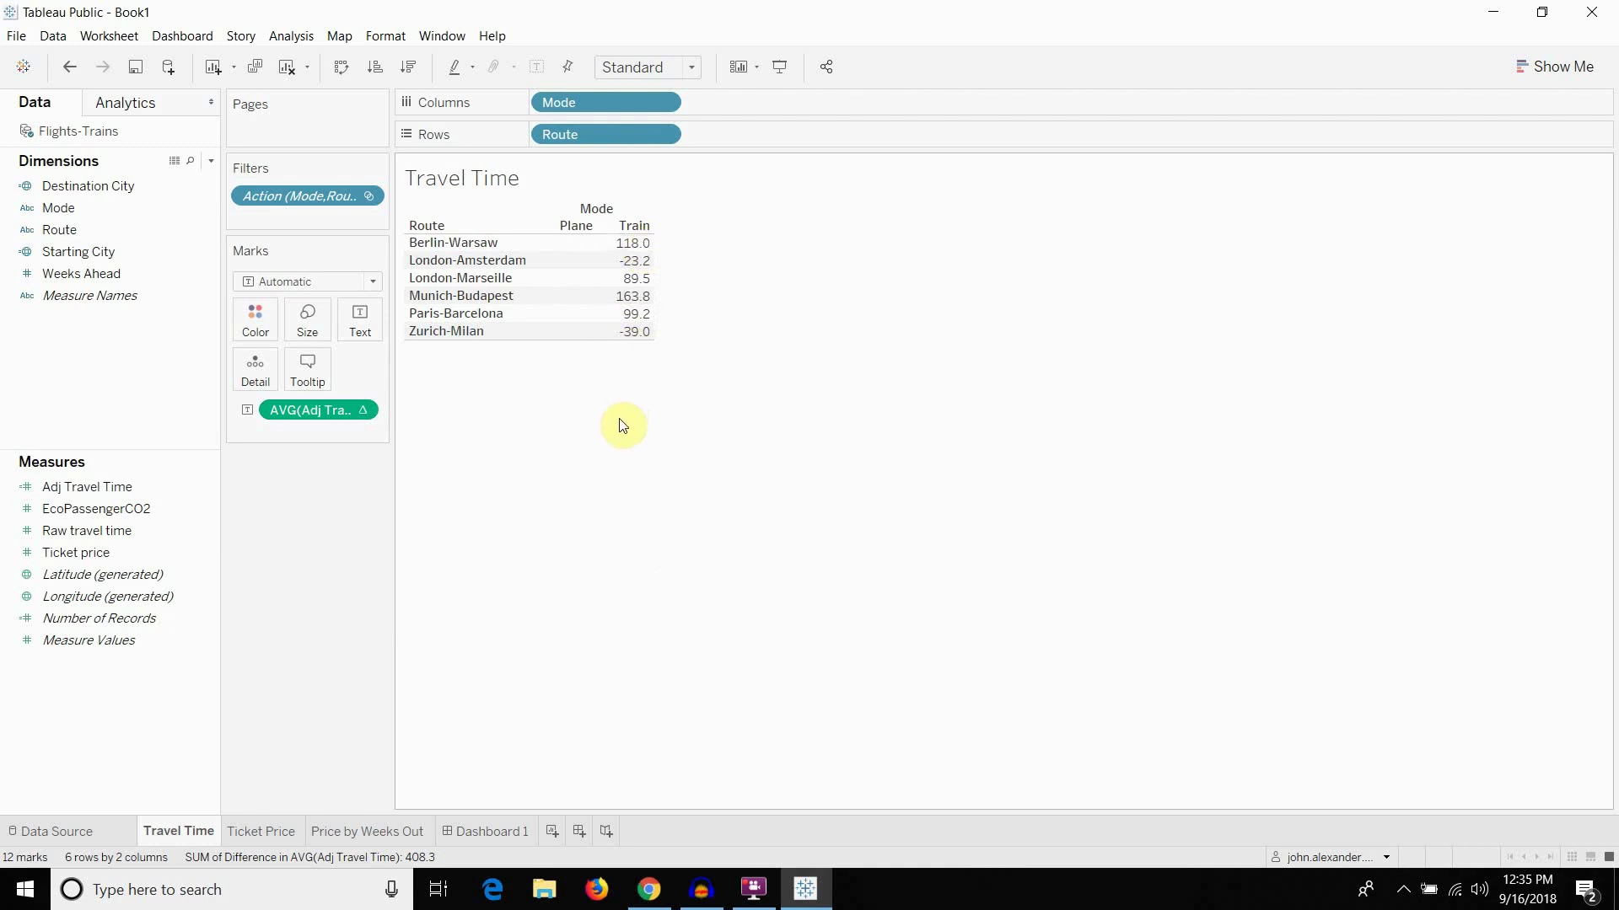
# Try to edit the difference formula's LOOKUP part within the measure itself, then remove the measure from the Travel Time table
pyautogui.doubleClick(333, 411)
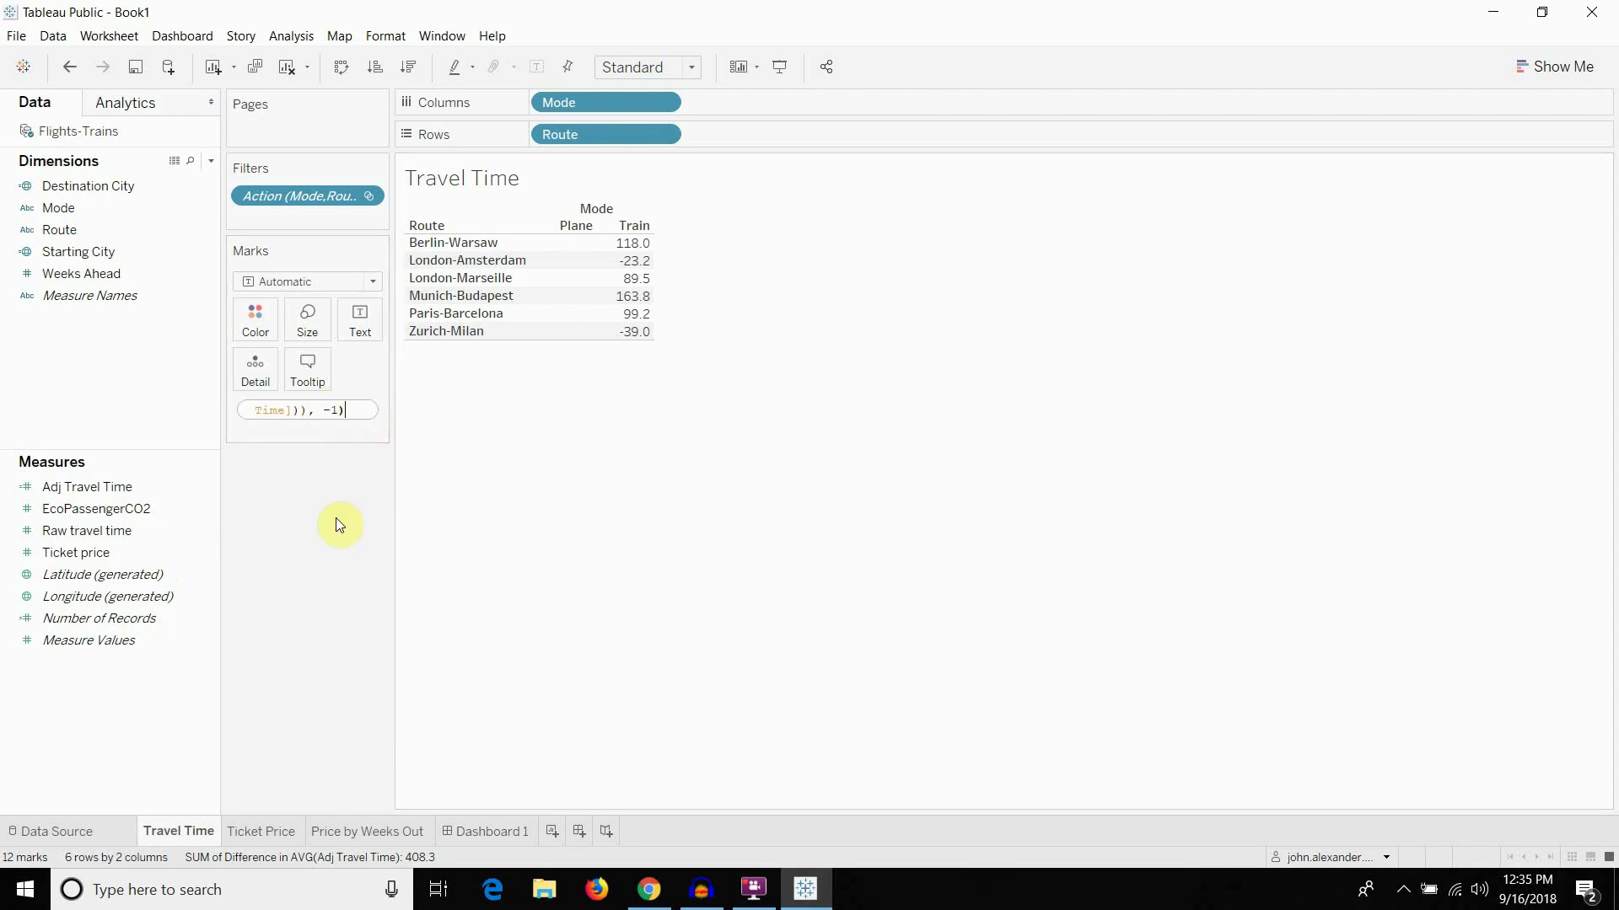
pyautogui.write('* LOOKUP(AVG([Adj')
pyautogui.press('BackSpace')
pyautogui.press('BackSpace')
pyautogui.press('BackSpace')
pyautogui.press('BackSpace')
pyautogui.press('BackSpace')
pyautogui.press('BackSpace')
pyautogui.press('BackSpace')
pyautogui.press('BackSpace')
pyautogui.press('BackSpace')
pyautogui.press('BackSpace')
pyautogui.press('BackSpace')
pyautogui.press('BackSpace')
pyautogui.press('BackSpace')
pyautogui.press('BackSpace')
pyautogui.press('BackSpace')
pyautogui.press('BackSpace')
pyautogui.press('BackSpace')
pyautogui.press('BackSpace')
pyautogui.press('BackSpace')
pyautogui.press('BackSpace')
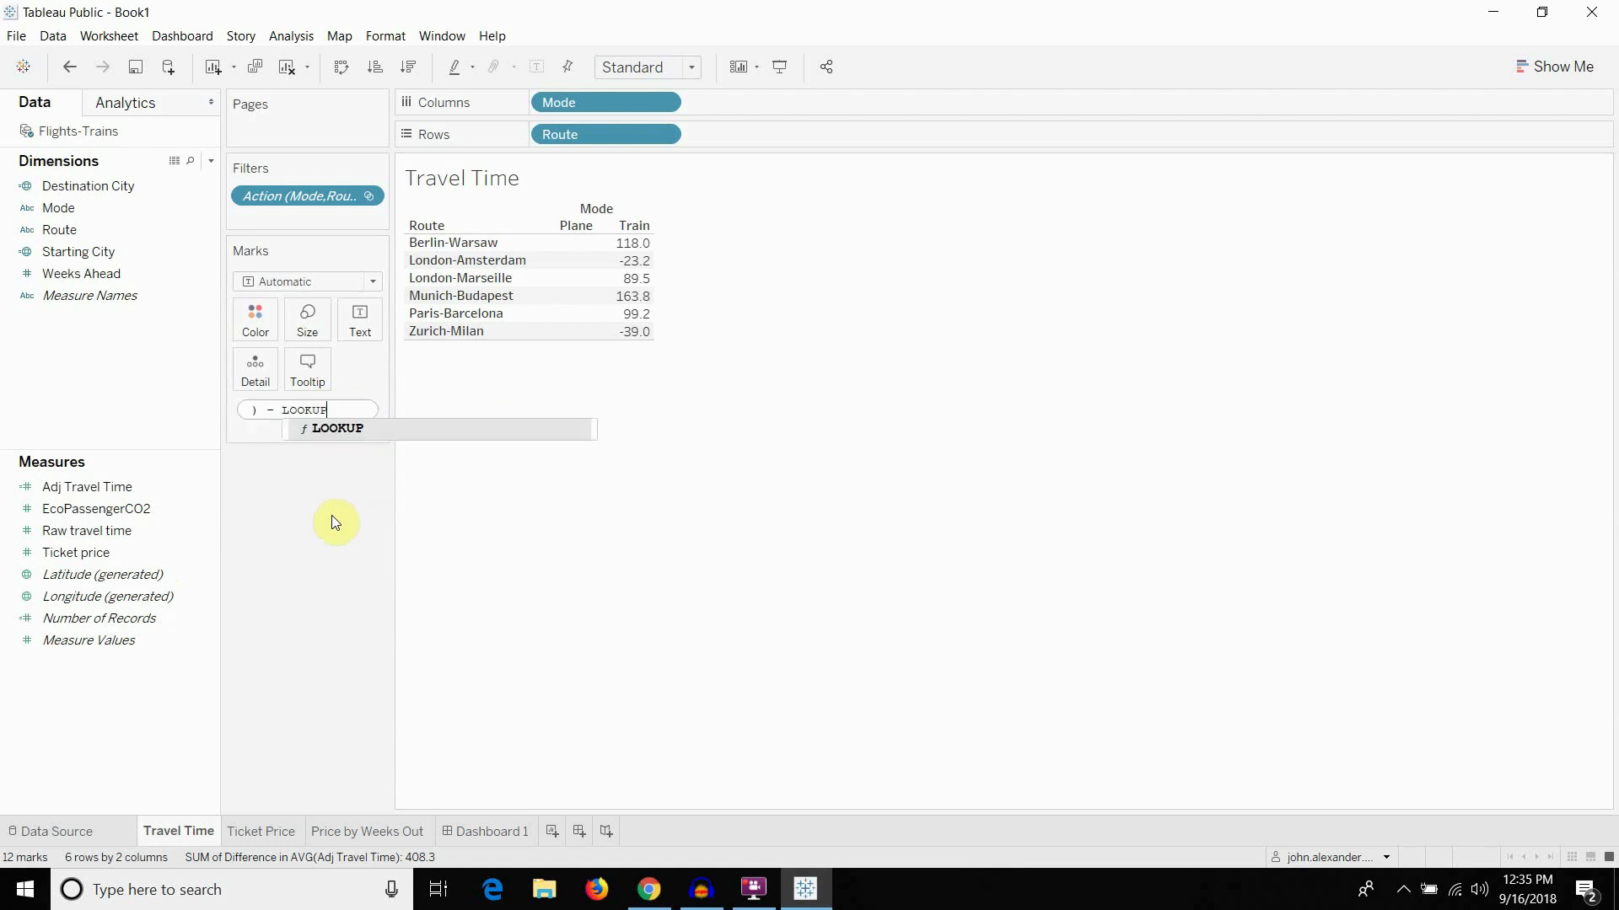
pyautogui.click(526, 504)
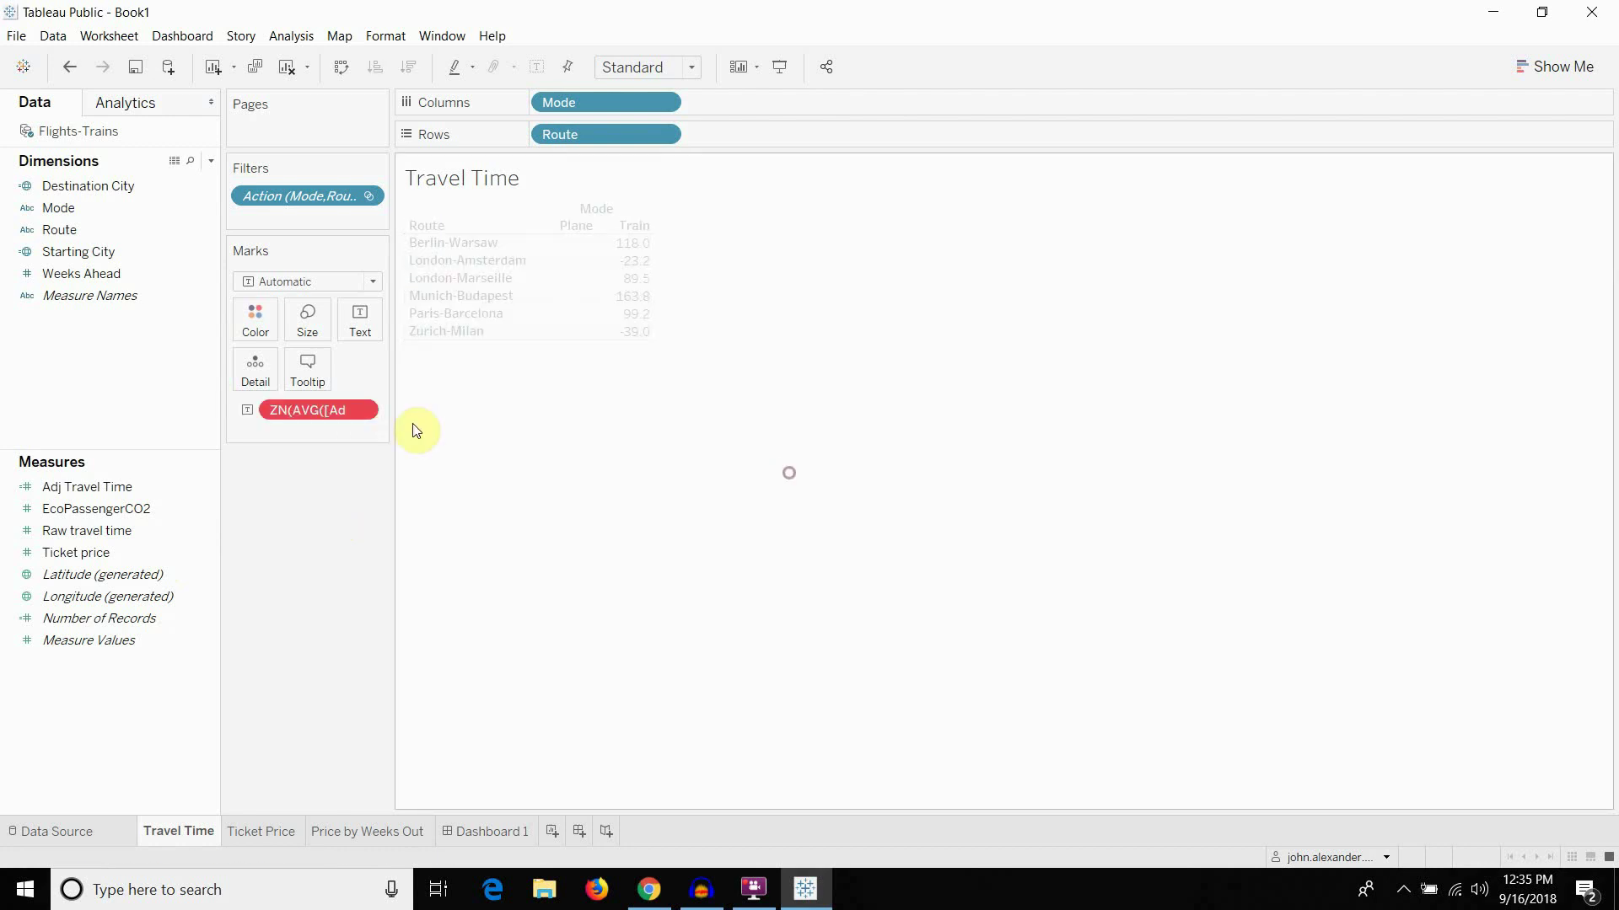
pyautogui.moveTo(351, 427); pyautogui.dragTo(43, 398)
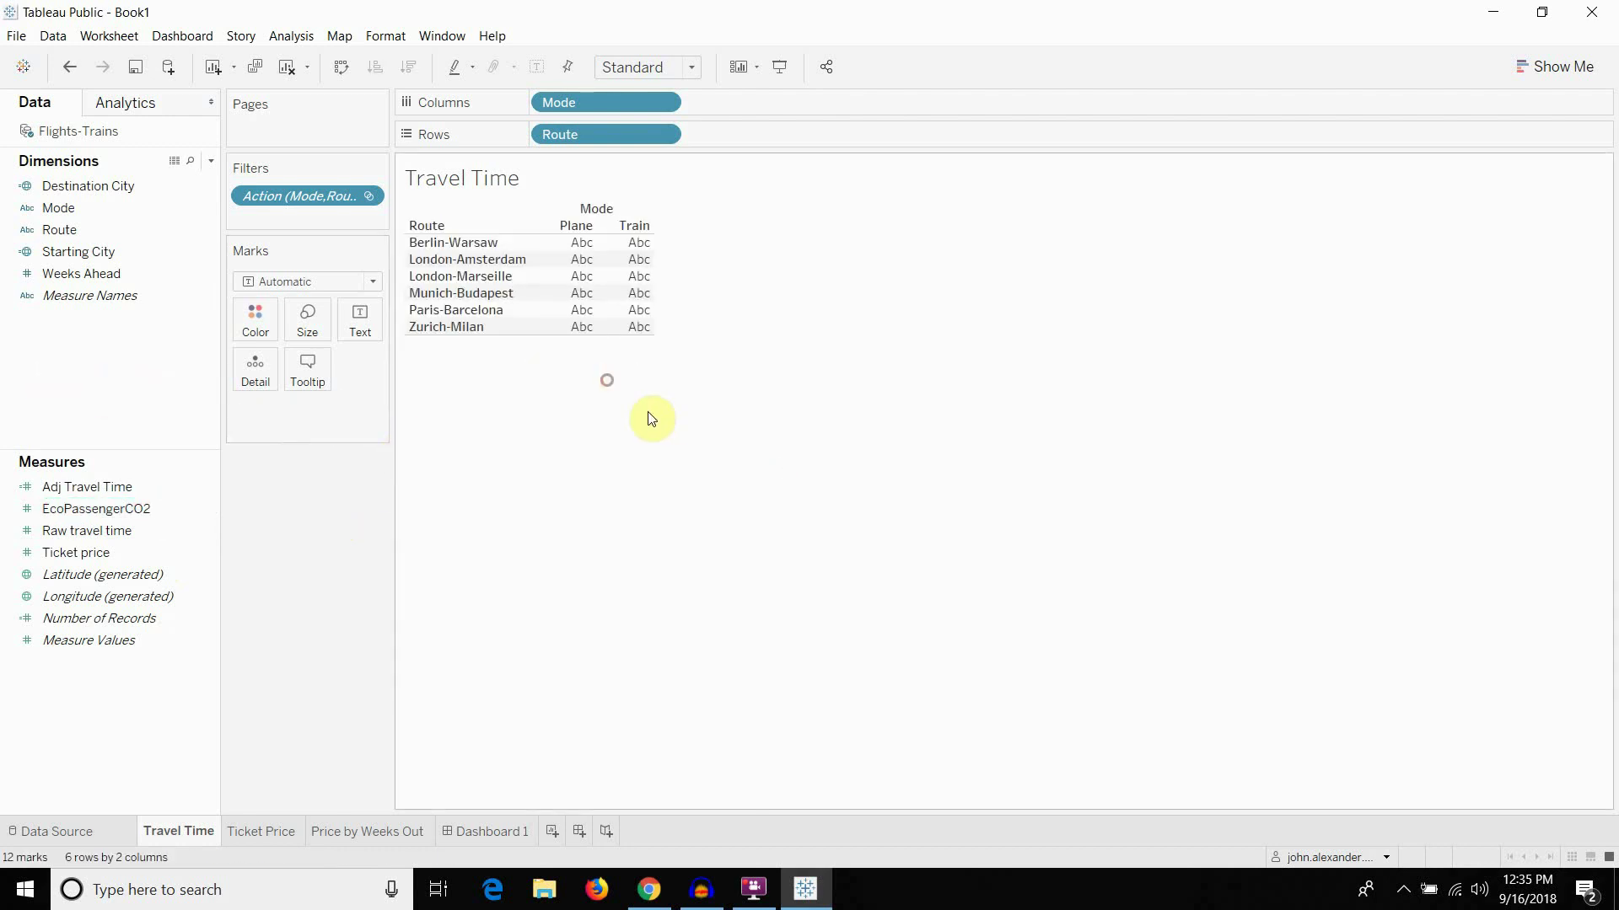
# Create a calculated field named "Opportunity Cost" from Adj Travel Time with the formula [Adj Travel Time] * 20
pyautogui.click(208, 488)
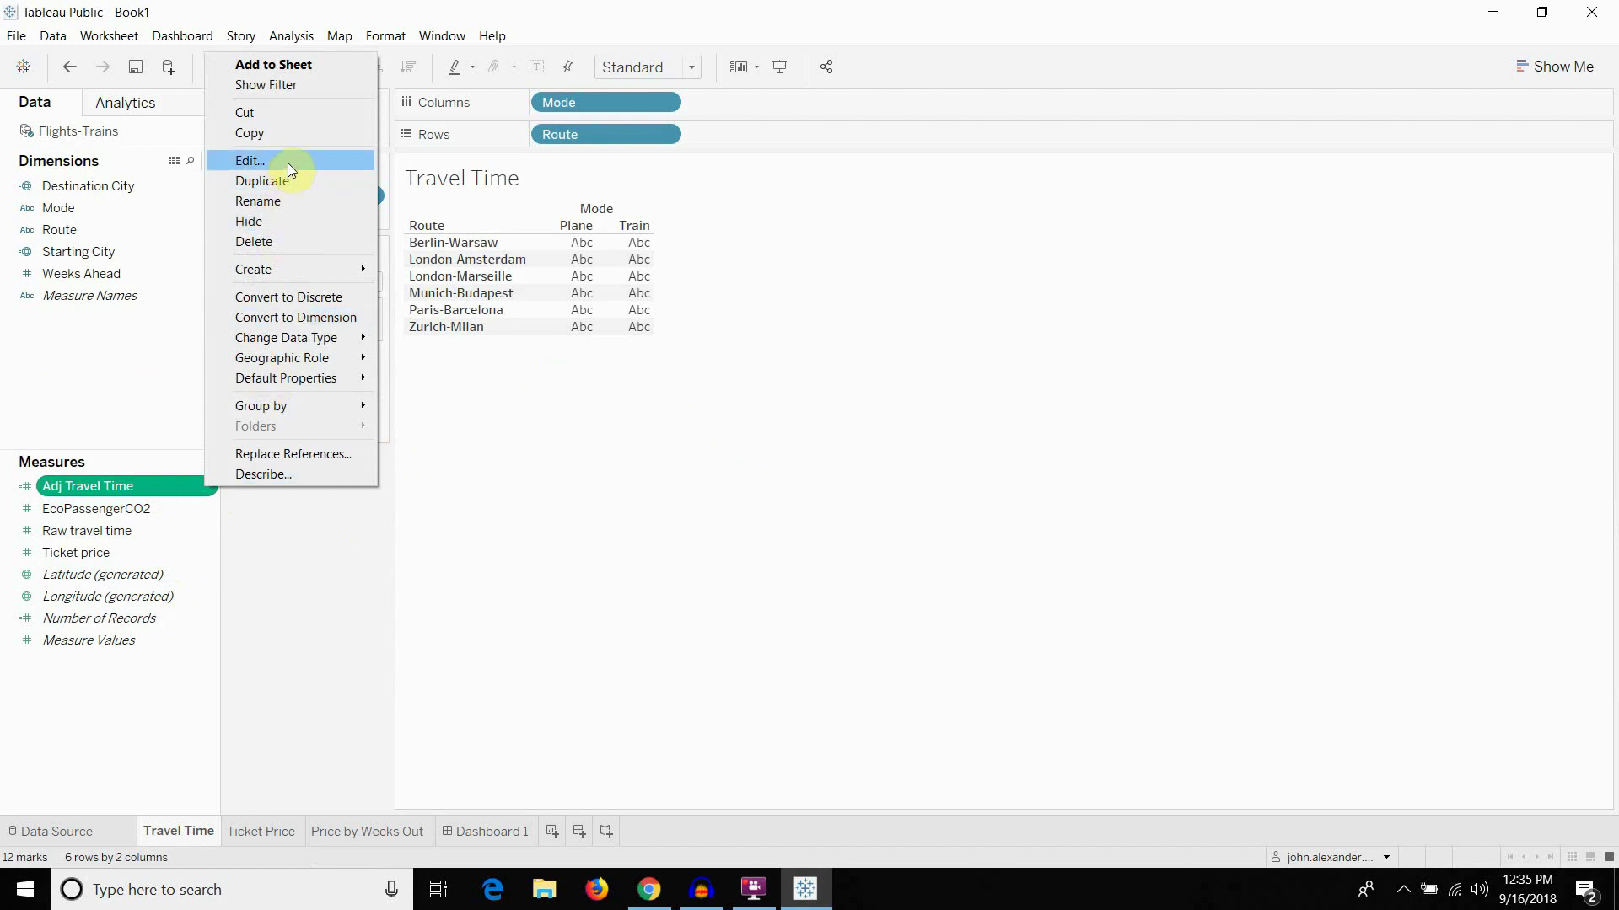
pyautogui.moveTo(301, 270)
pyautogui.click(421, 278)
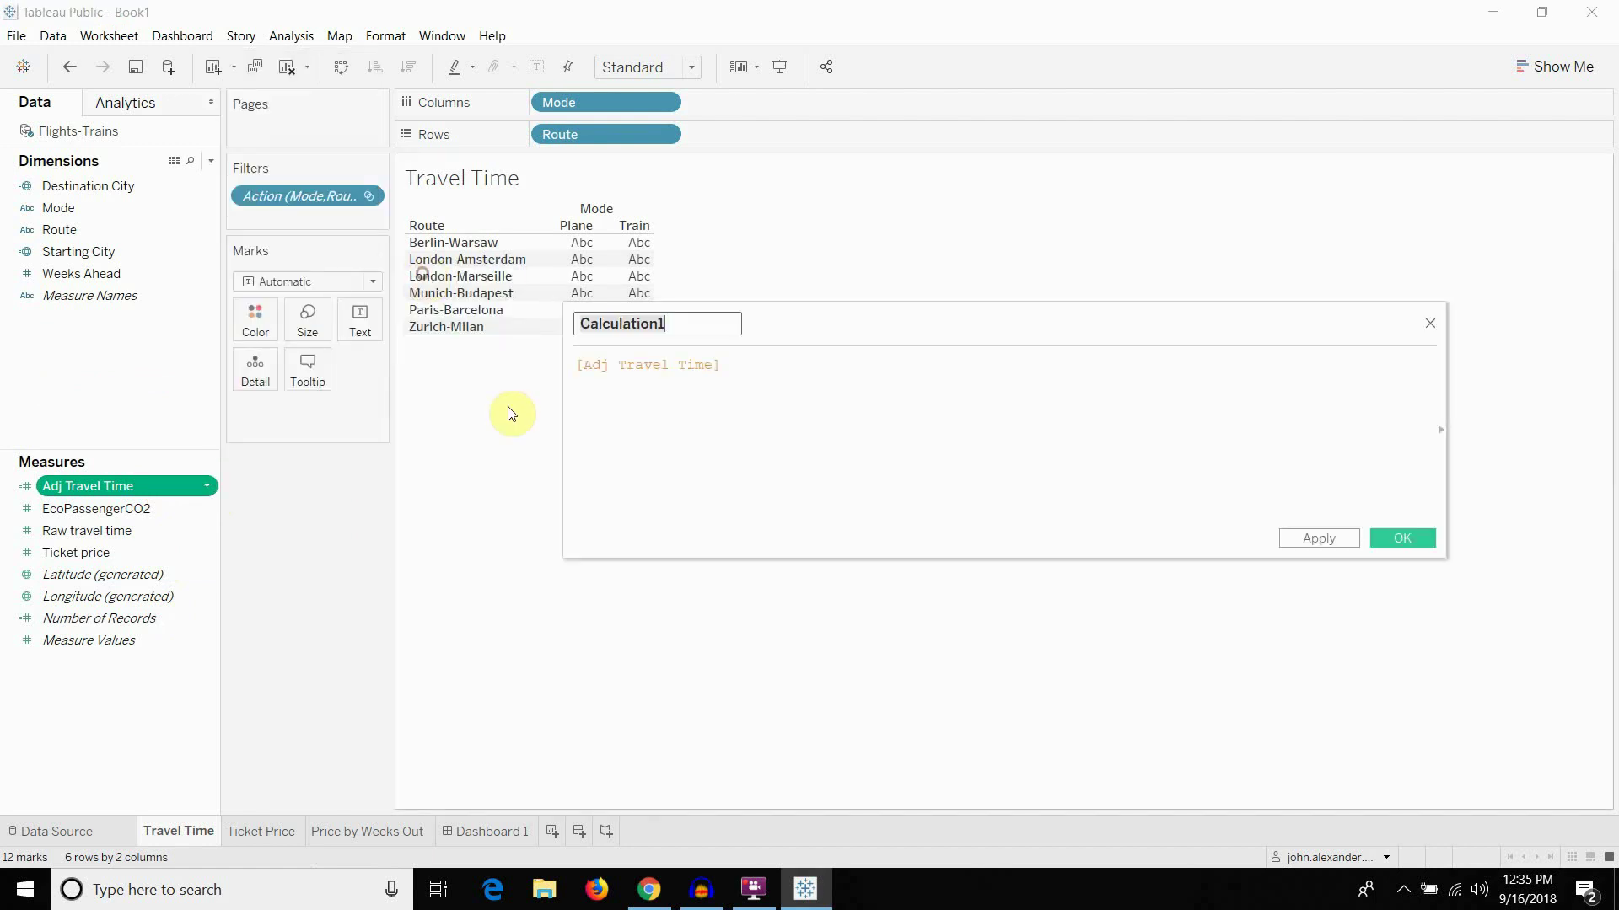
pyautogui.write('Opportunity Cost')
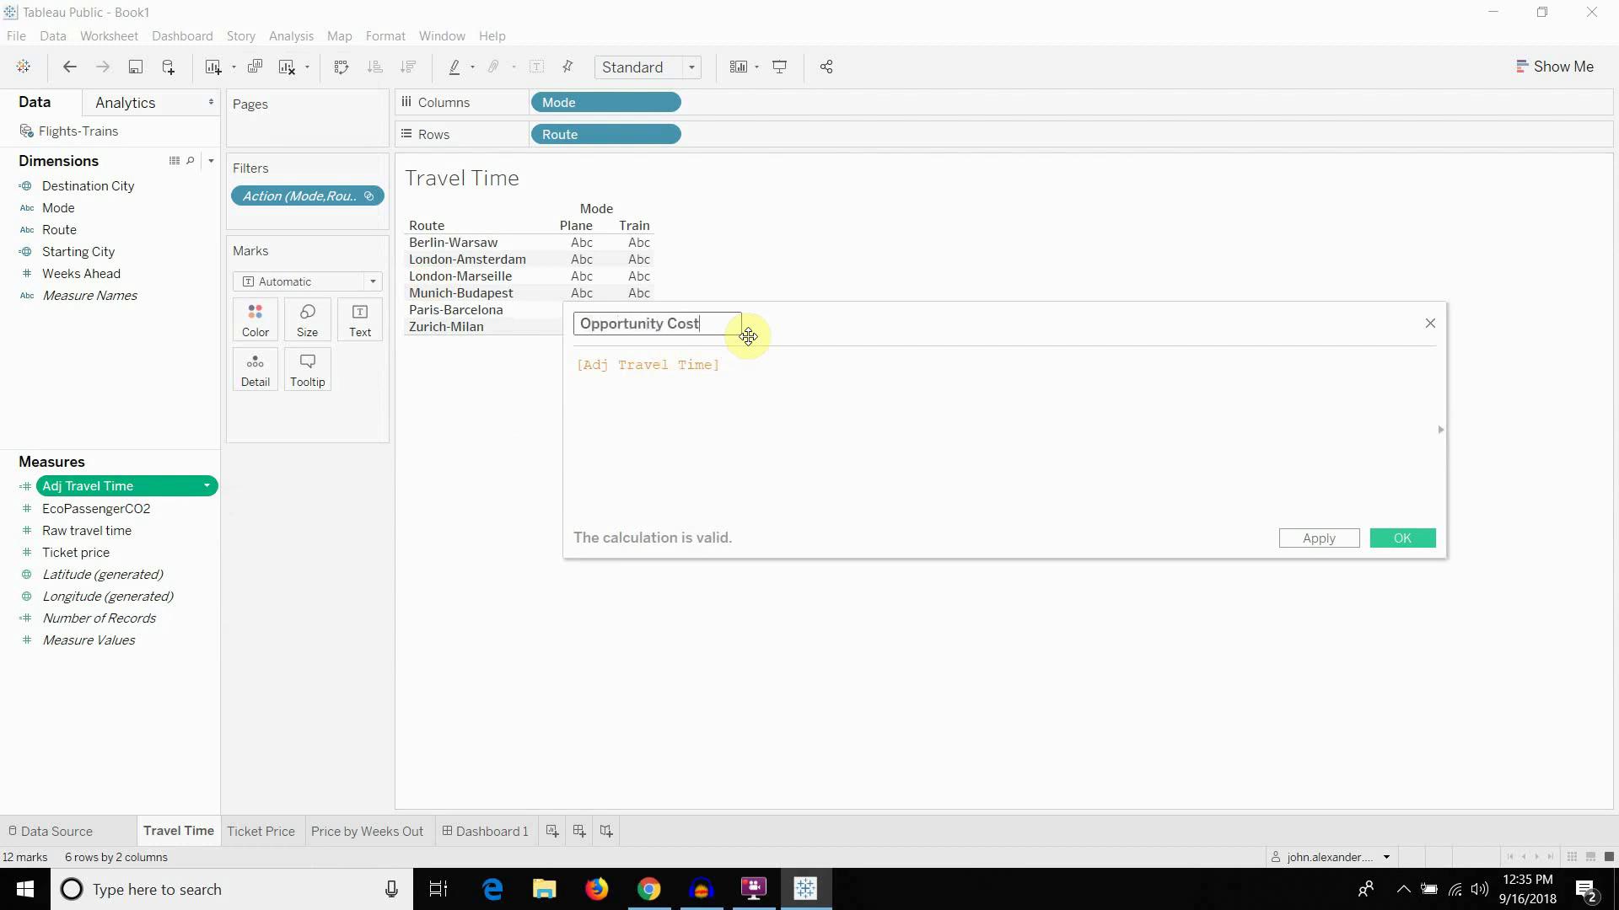
pyautogui.click(783, 389)
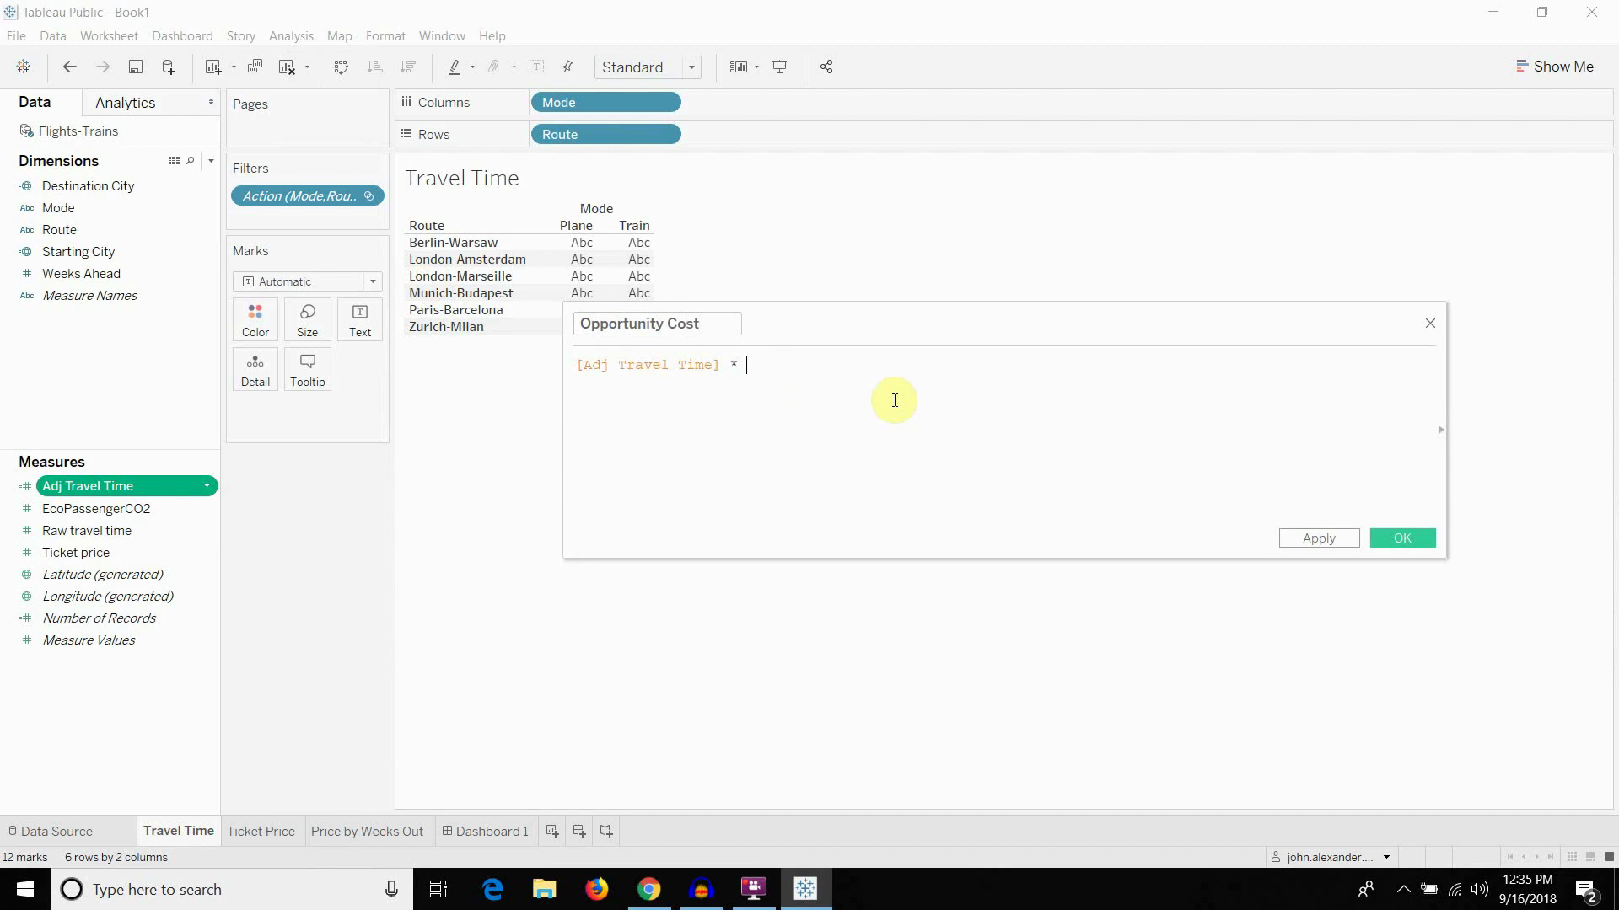
pyautogui.write('* ')
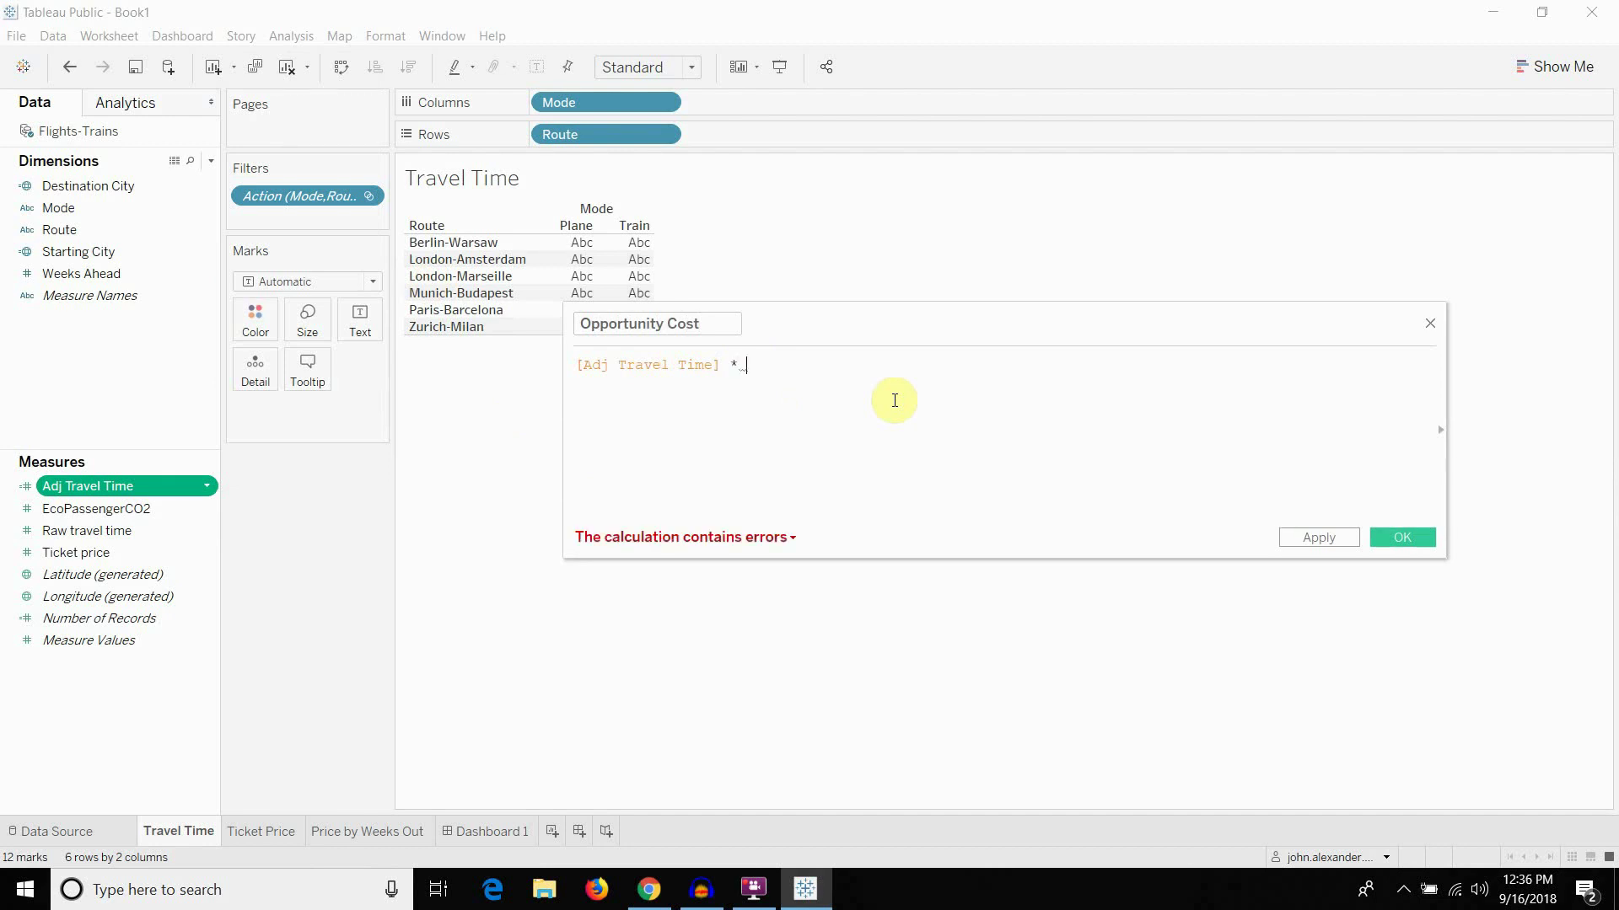
pyautogui.write('20')
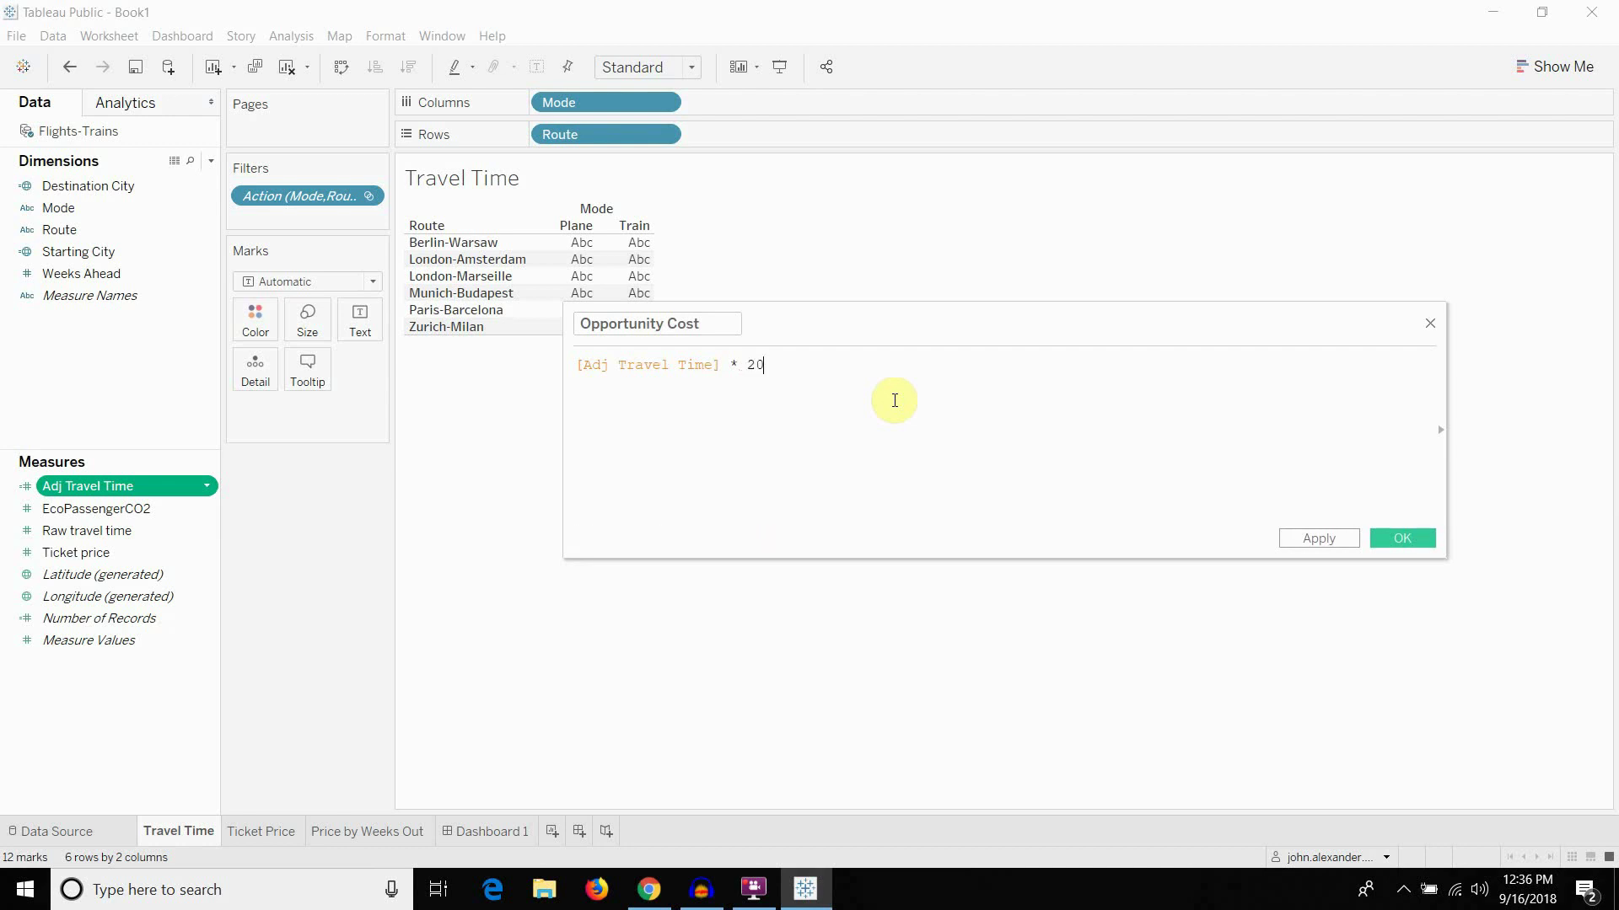
pyautogui.click(1291, 530)
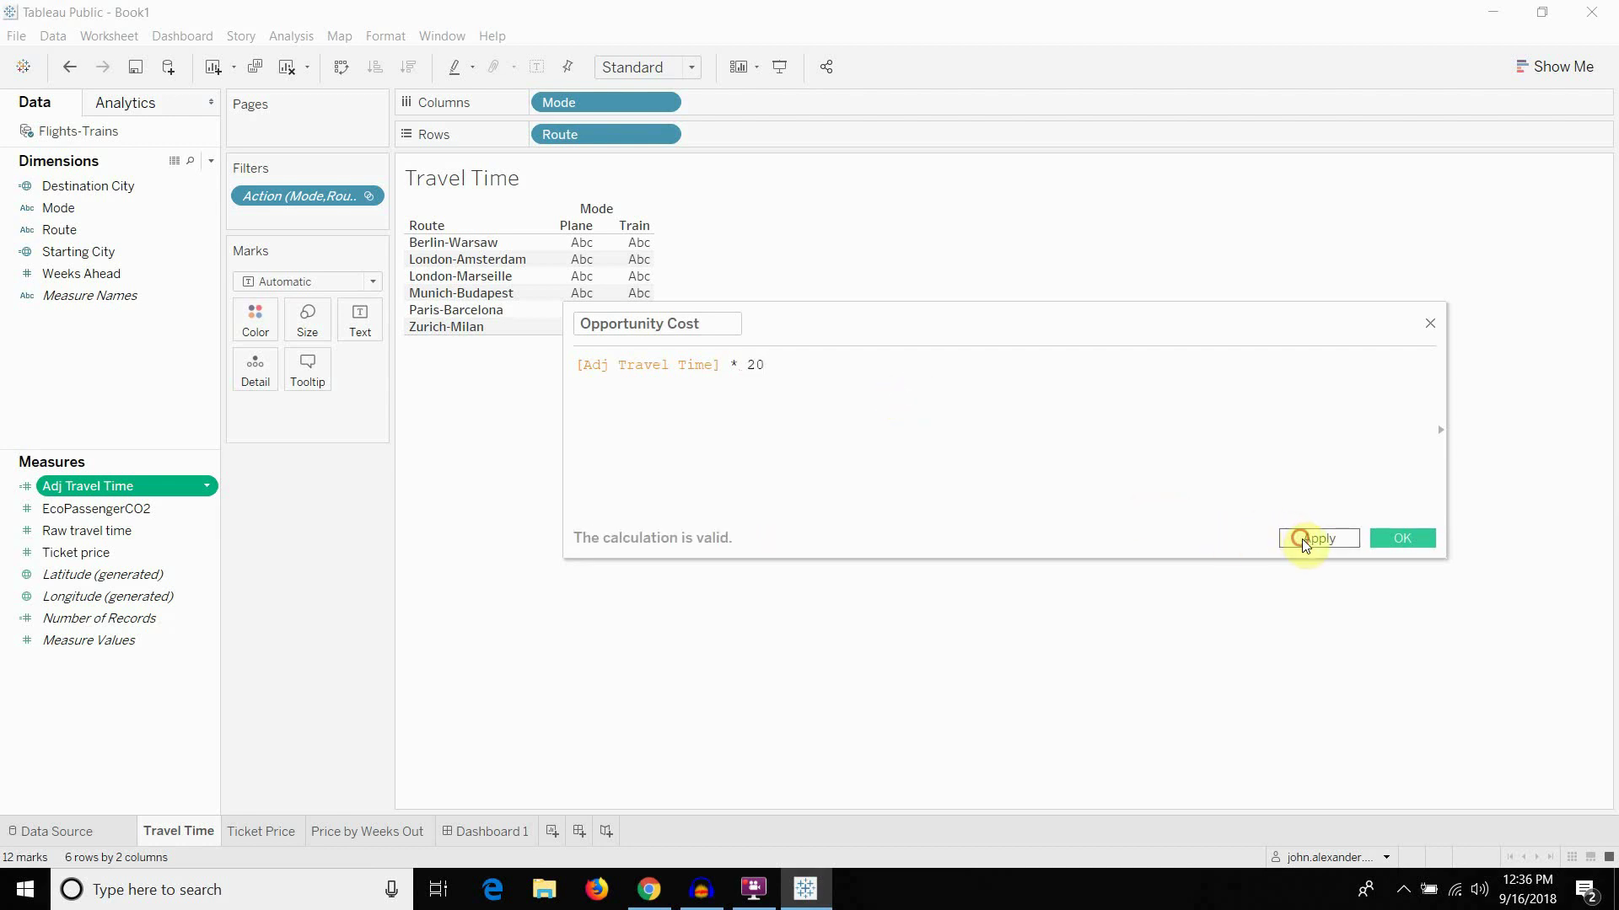
pyautogui.click(1418, 539)
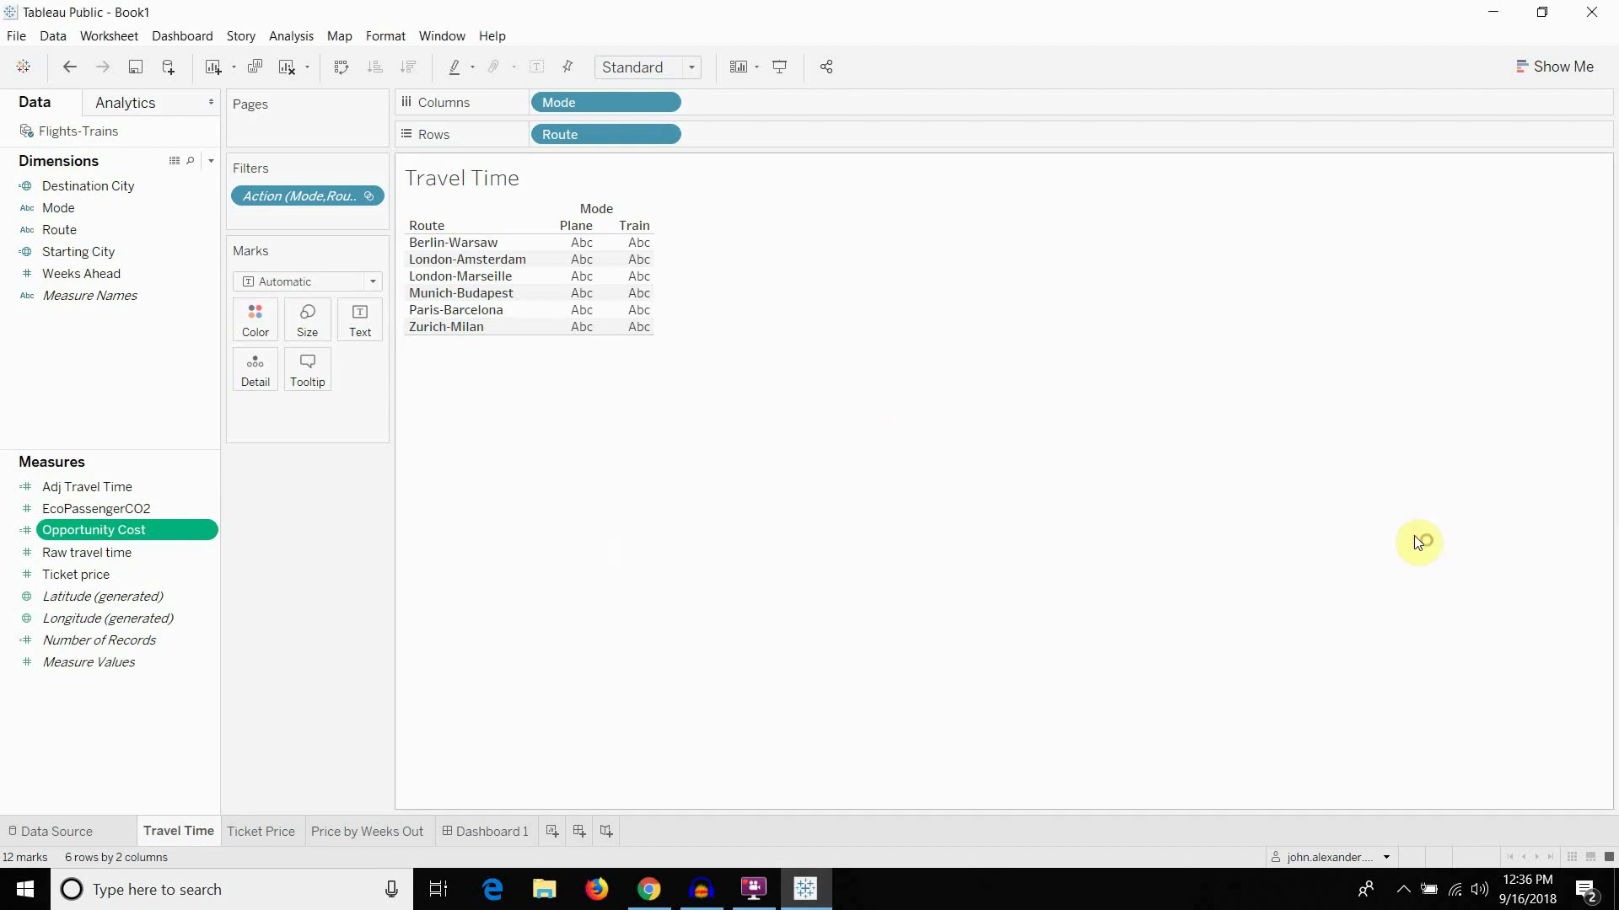
# Add Opportunity Cost as the values of the Travel Time table and aggregate it as an average
pyautogui.click(105, 529)
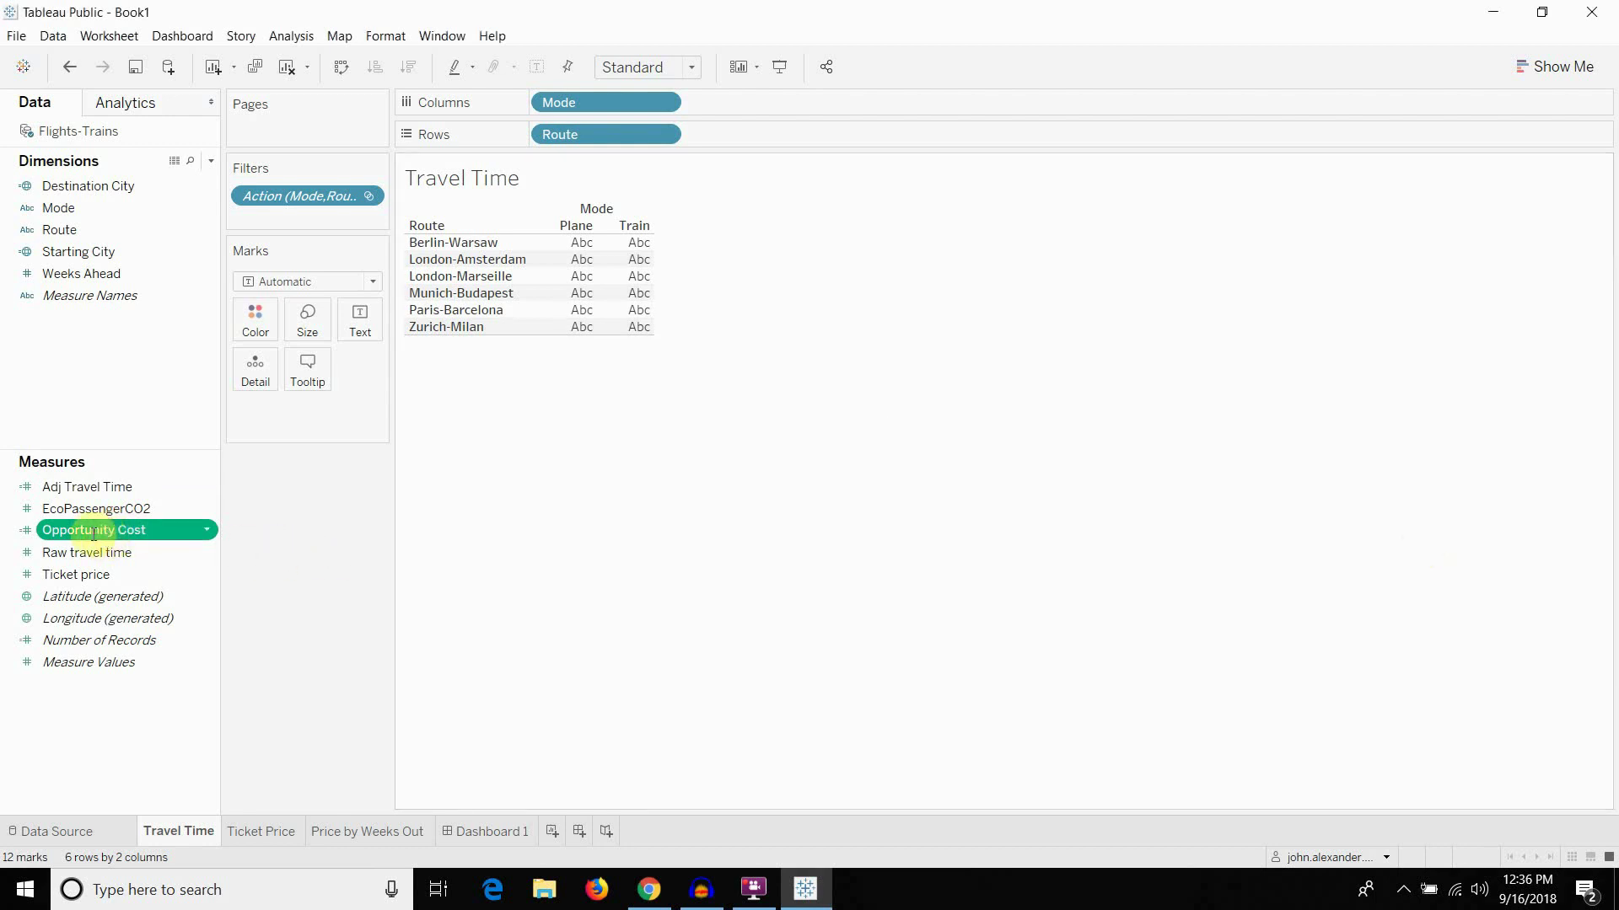
pyautogui.moveTo(93, 530); pyautogui.dragTo(582, 283)
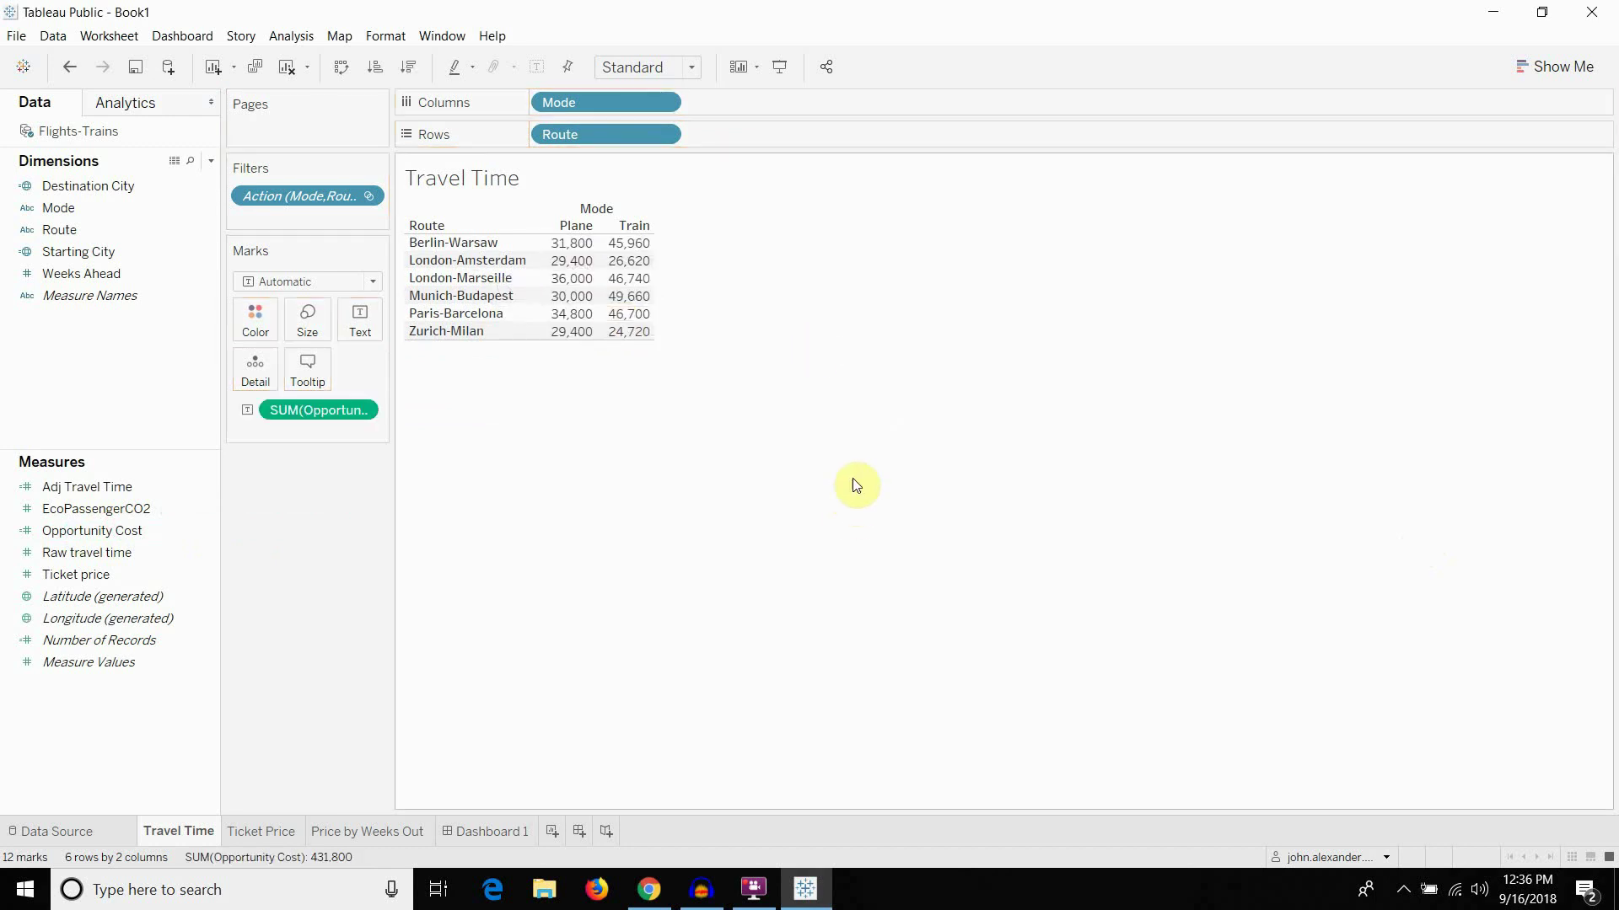
pyautogui.click(361, 409)
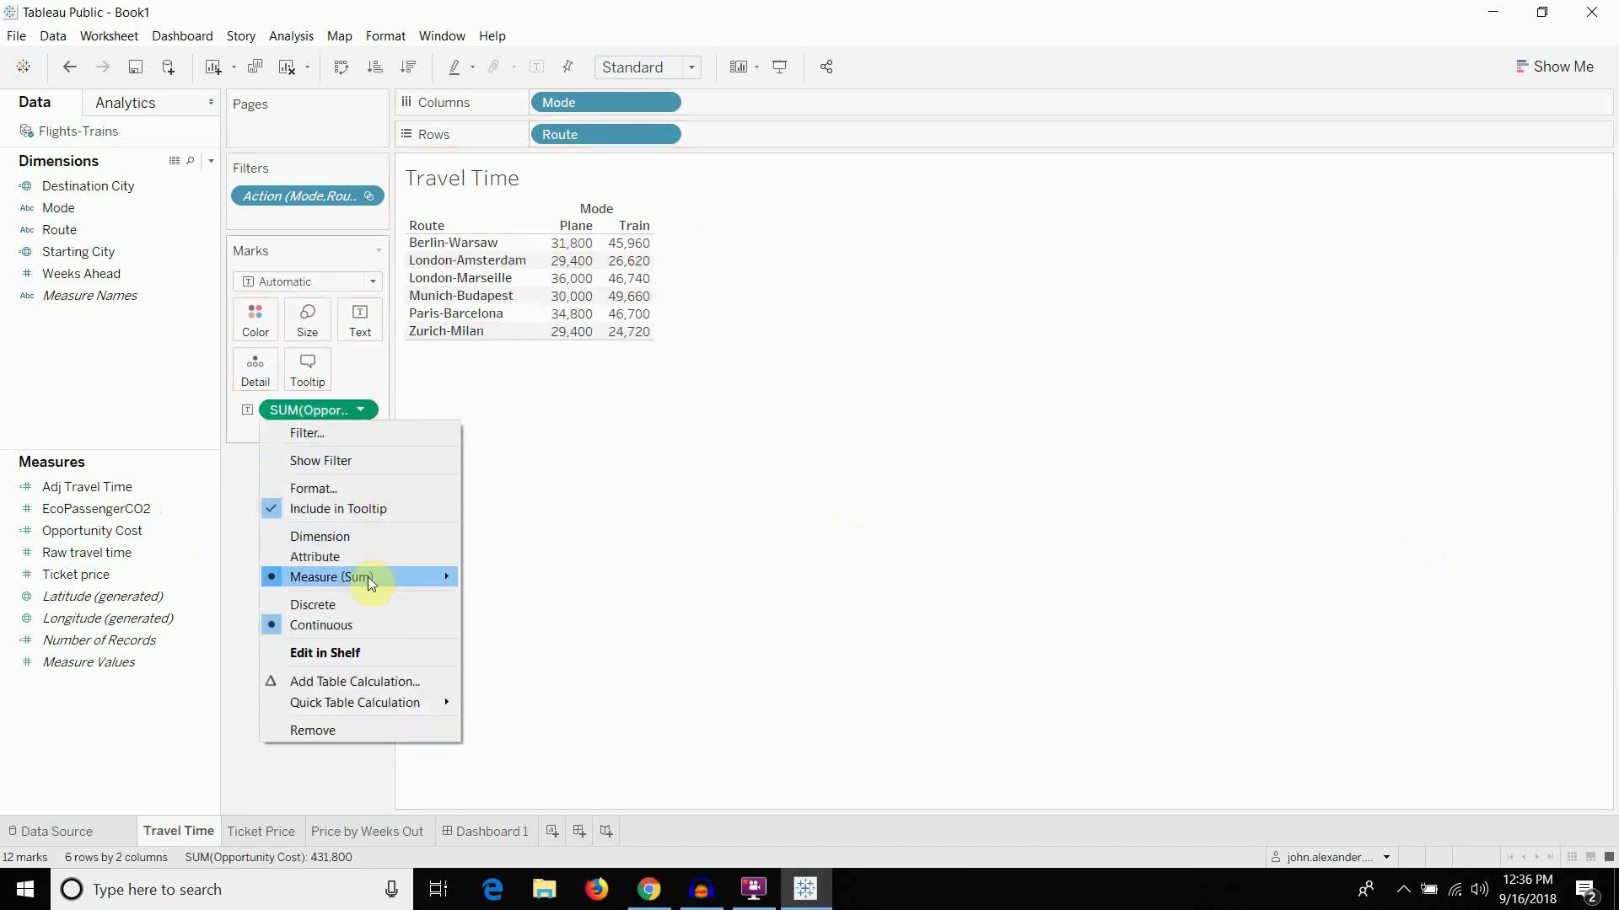
pyautogui.moveTo(381, 575)
pyautogui.click(531, 598)
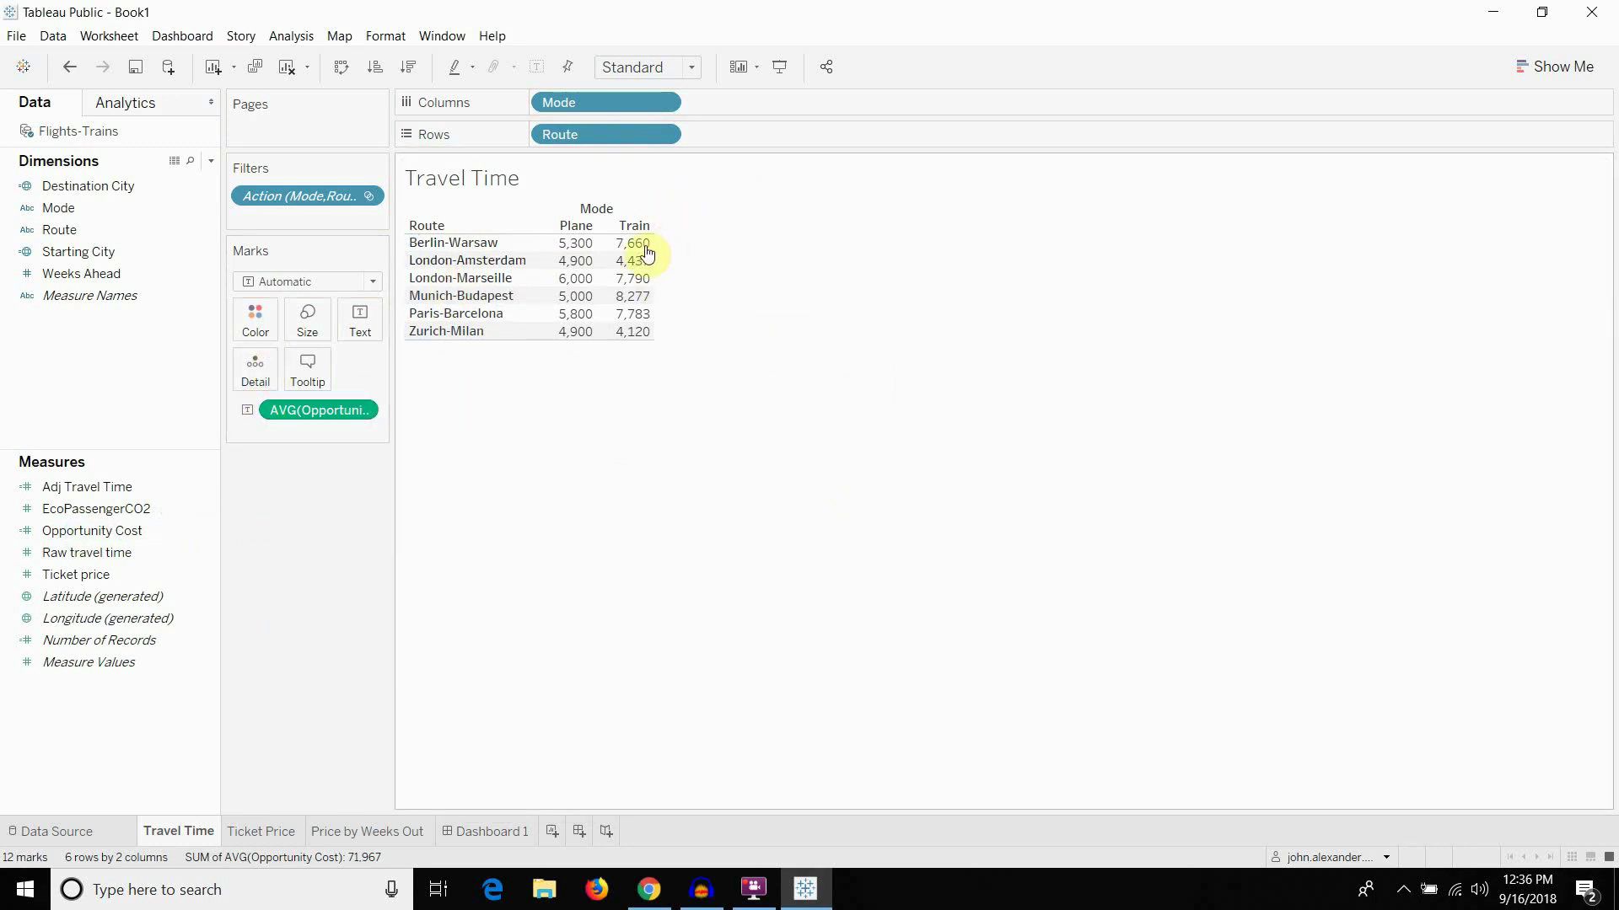
pyautogui.click(381, 408)
pyautogui.moveTo(371, 577)
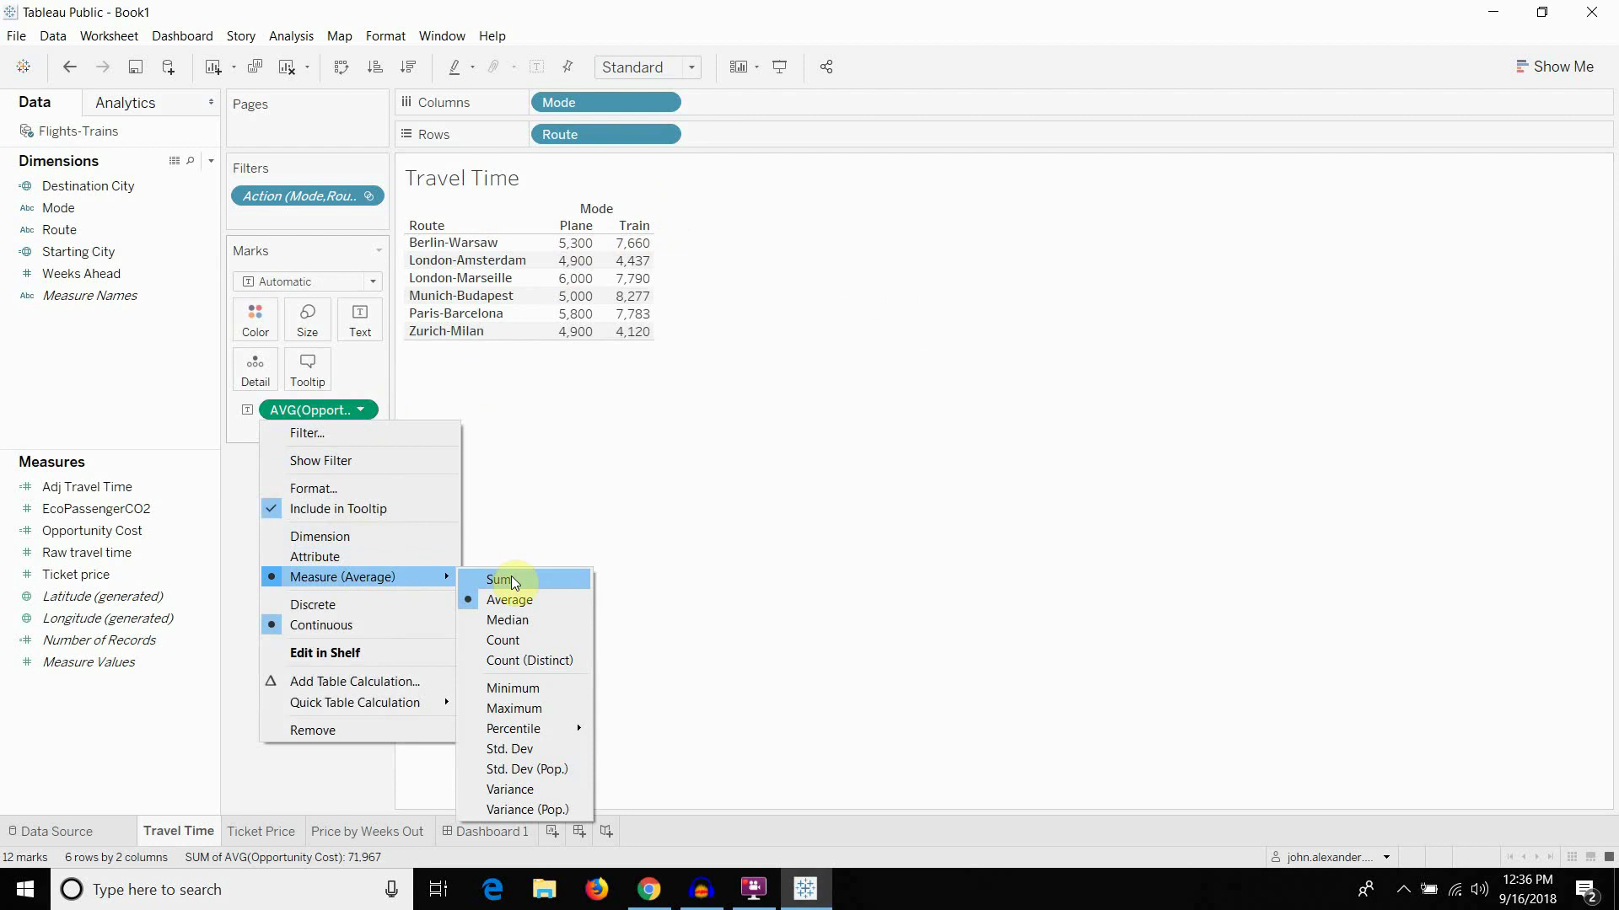
pyautogui.click(318, 412)
pyautogui.click(108, 485)
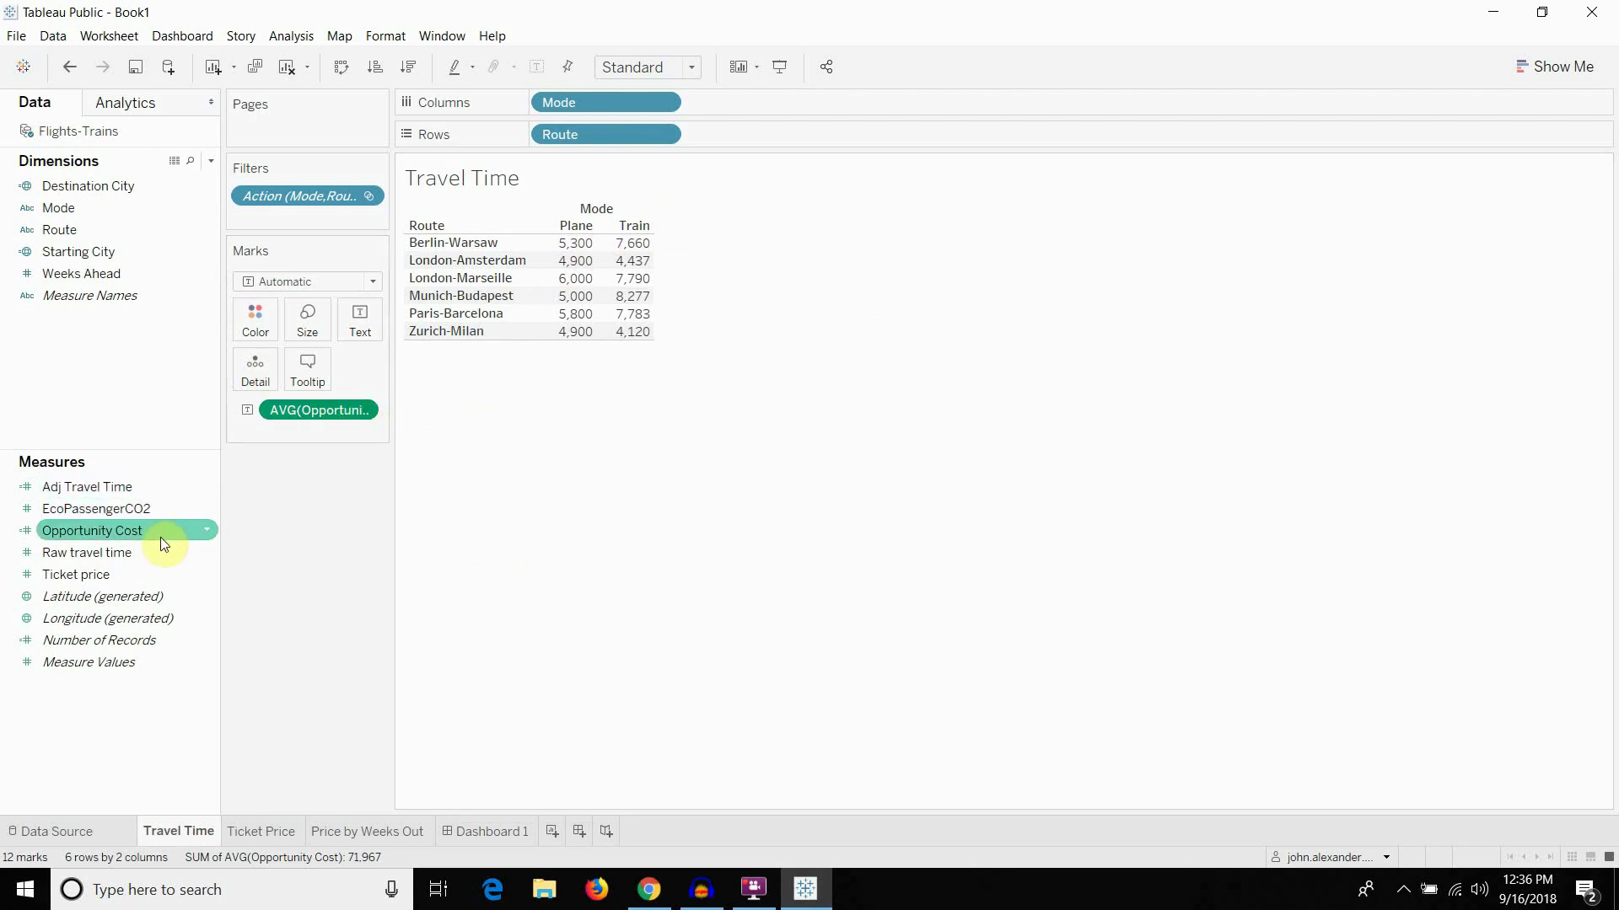
# Change the Opportunity Cost formula to [Adj Travel Time] * (20/60) and apply it
pyautogui.click(206, 530)
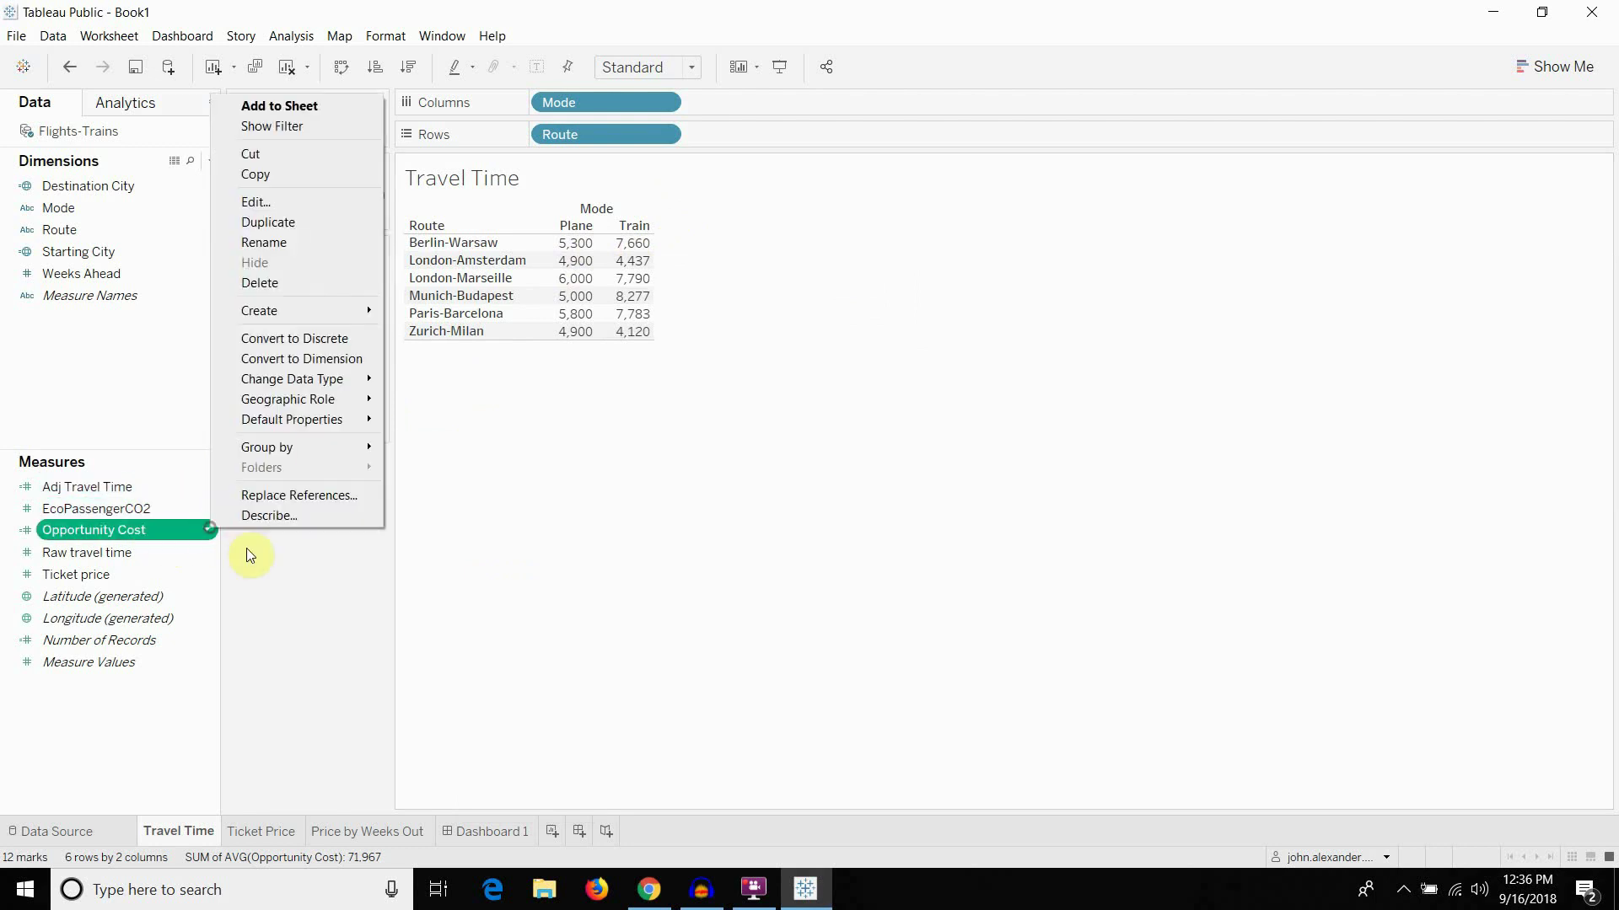
pyautogui.click(282, 206)
pyautogui.write('/60')
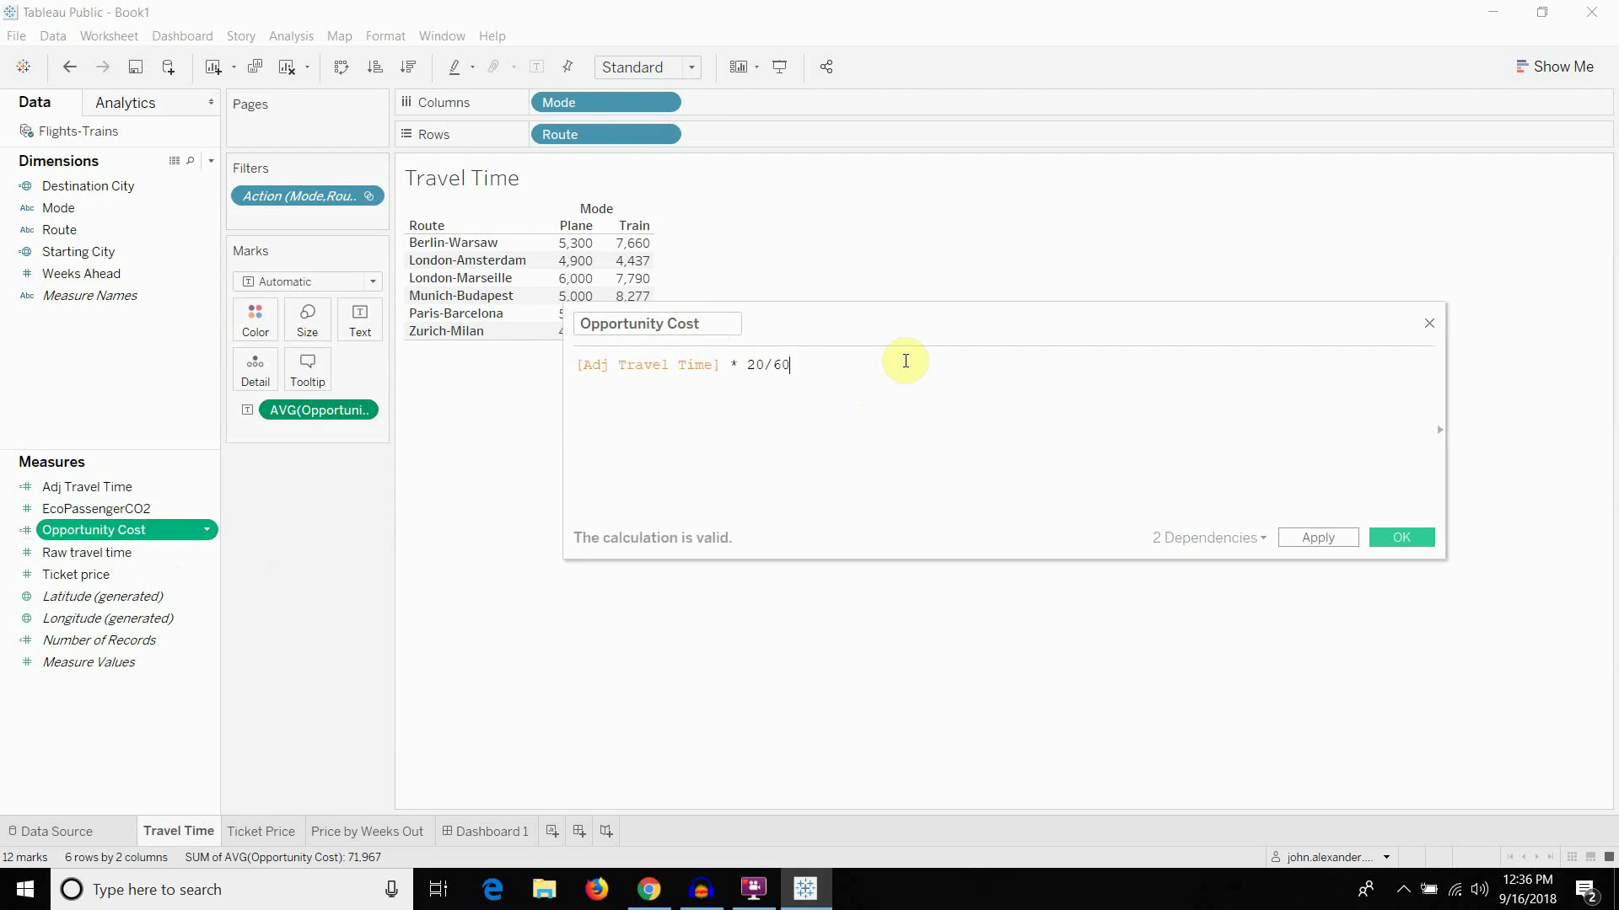
pyautogui.click(894, 360)
pyautogui.write(')')
pyautogui.press('Left')
pyautogui.press('Left')
pyautogui.write('(')
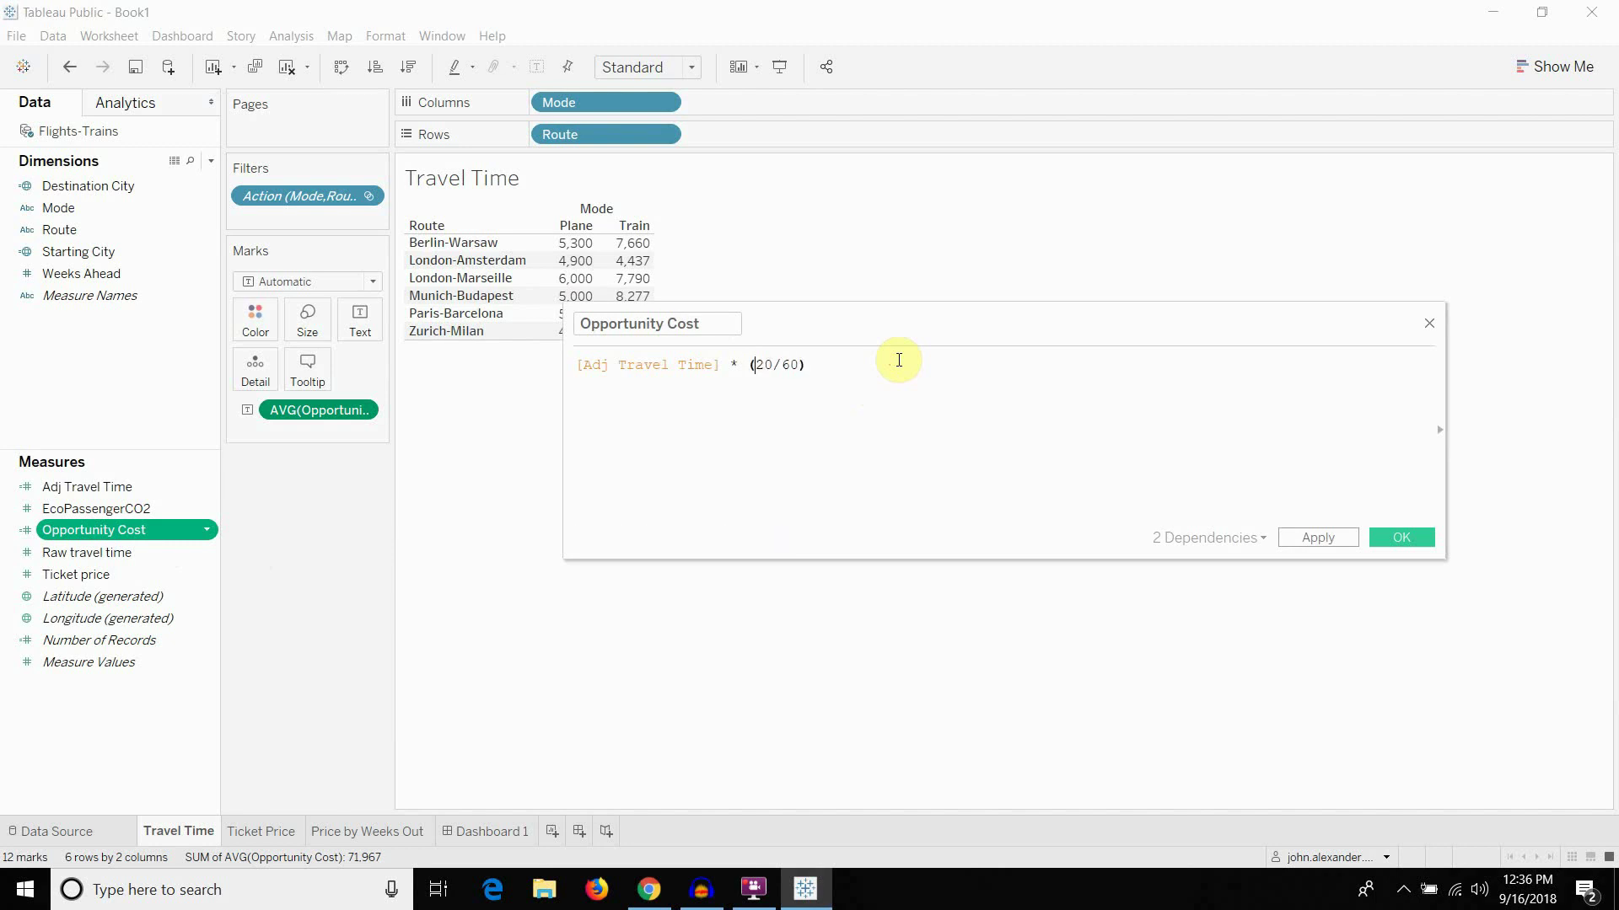
pyautogui.click(1328, 543)
pyautogui.click(1411, 536)
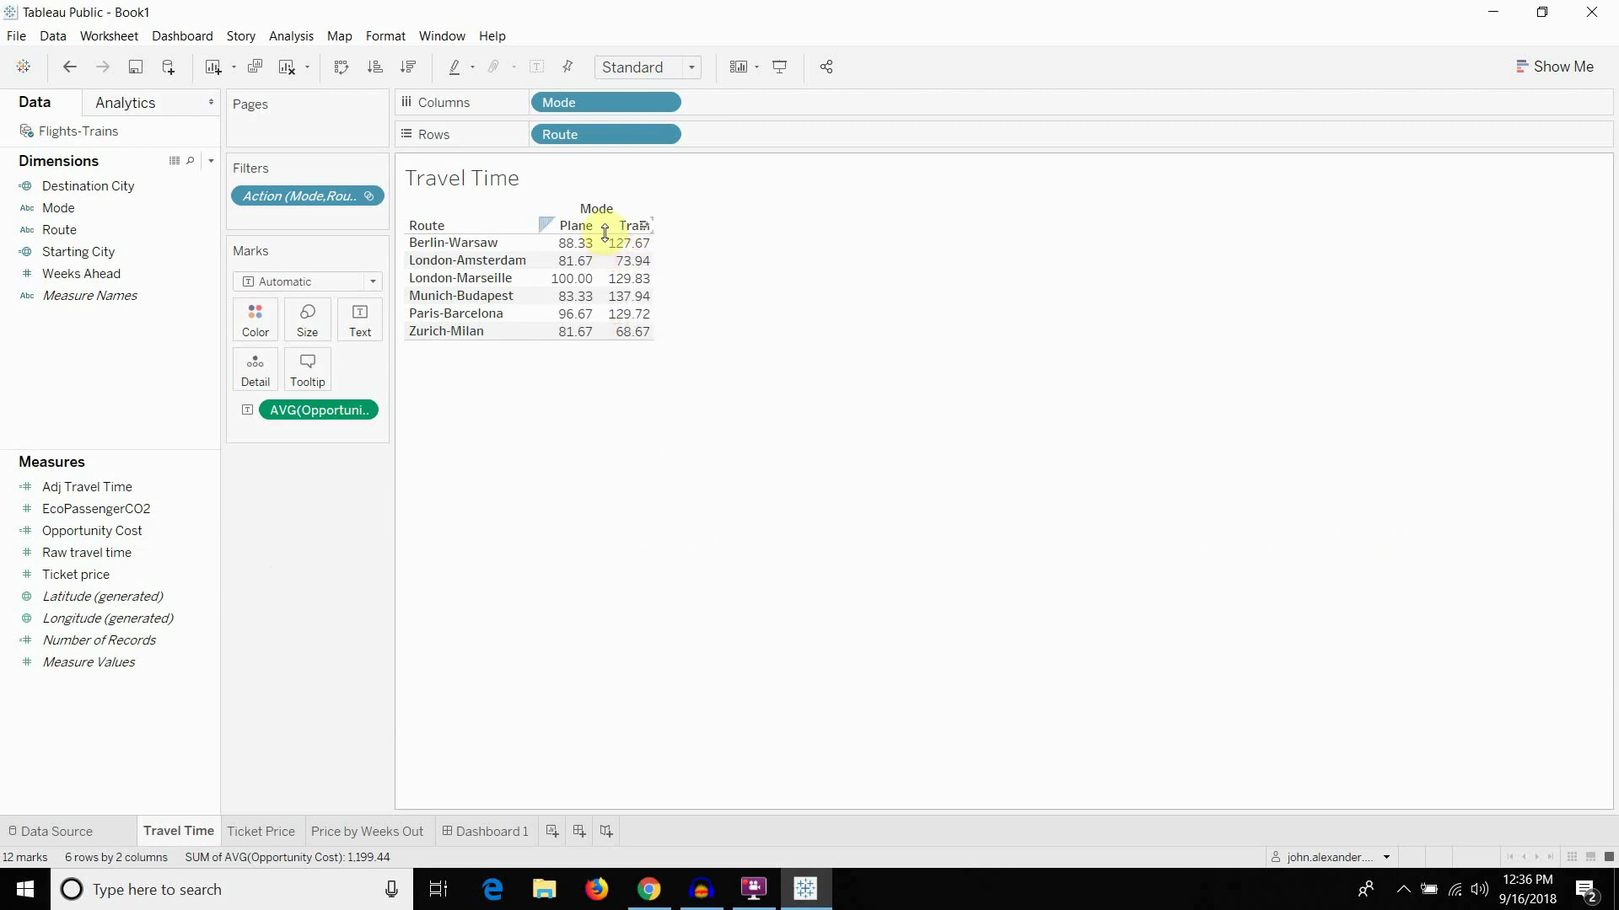
pyautogui.moveTo(567, 248)
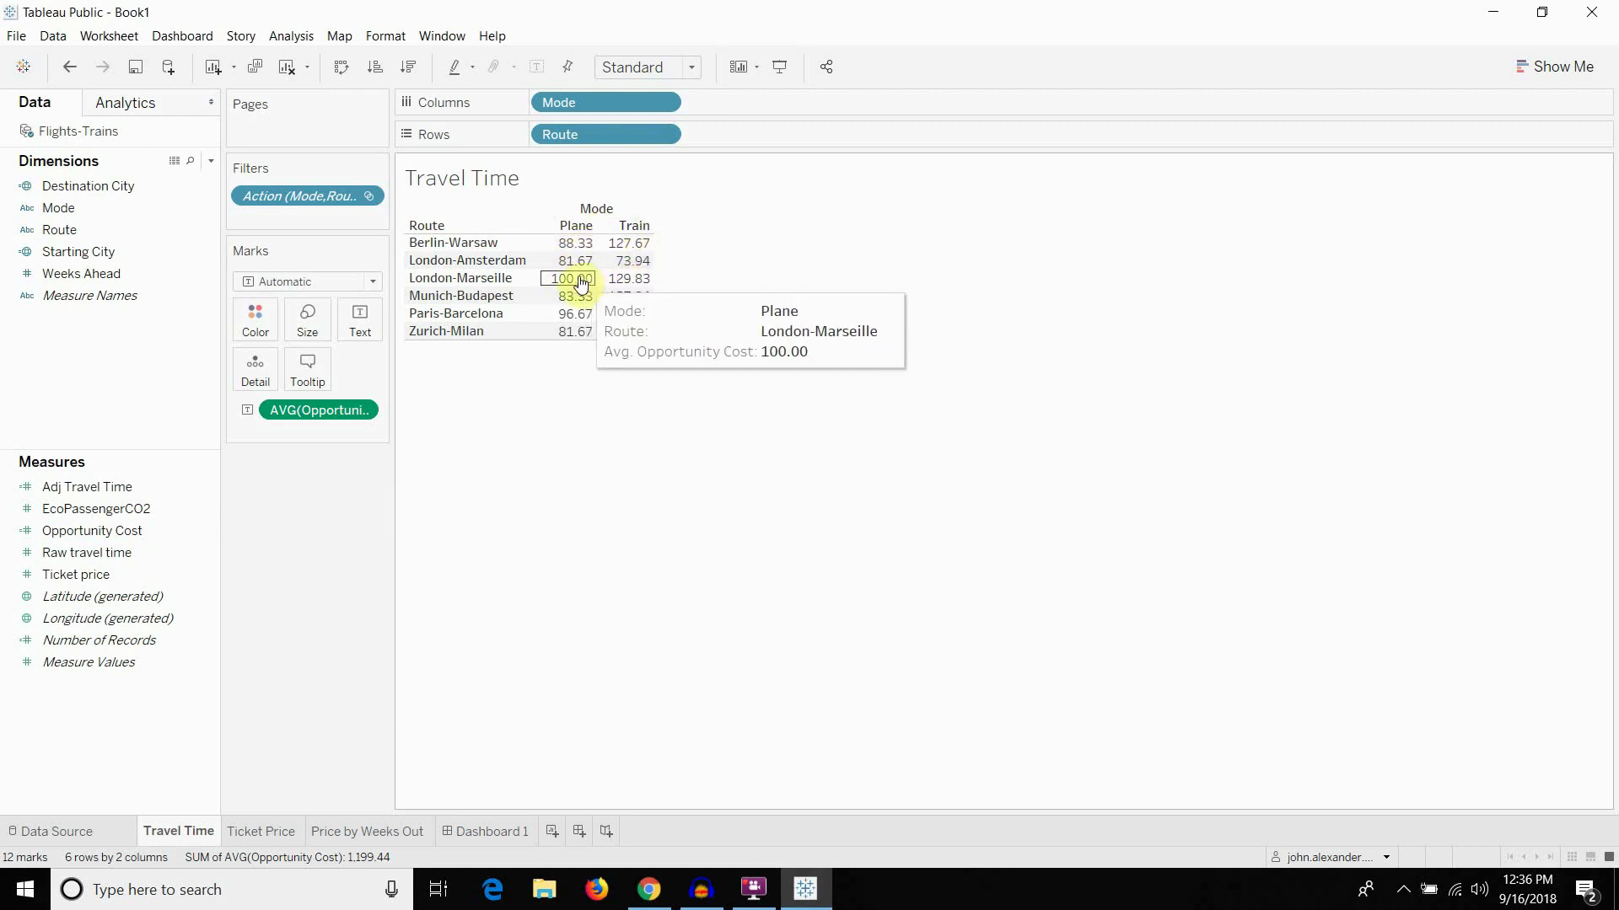
pyautogui.click(369, 410)
pyautogui.click(699, 375)
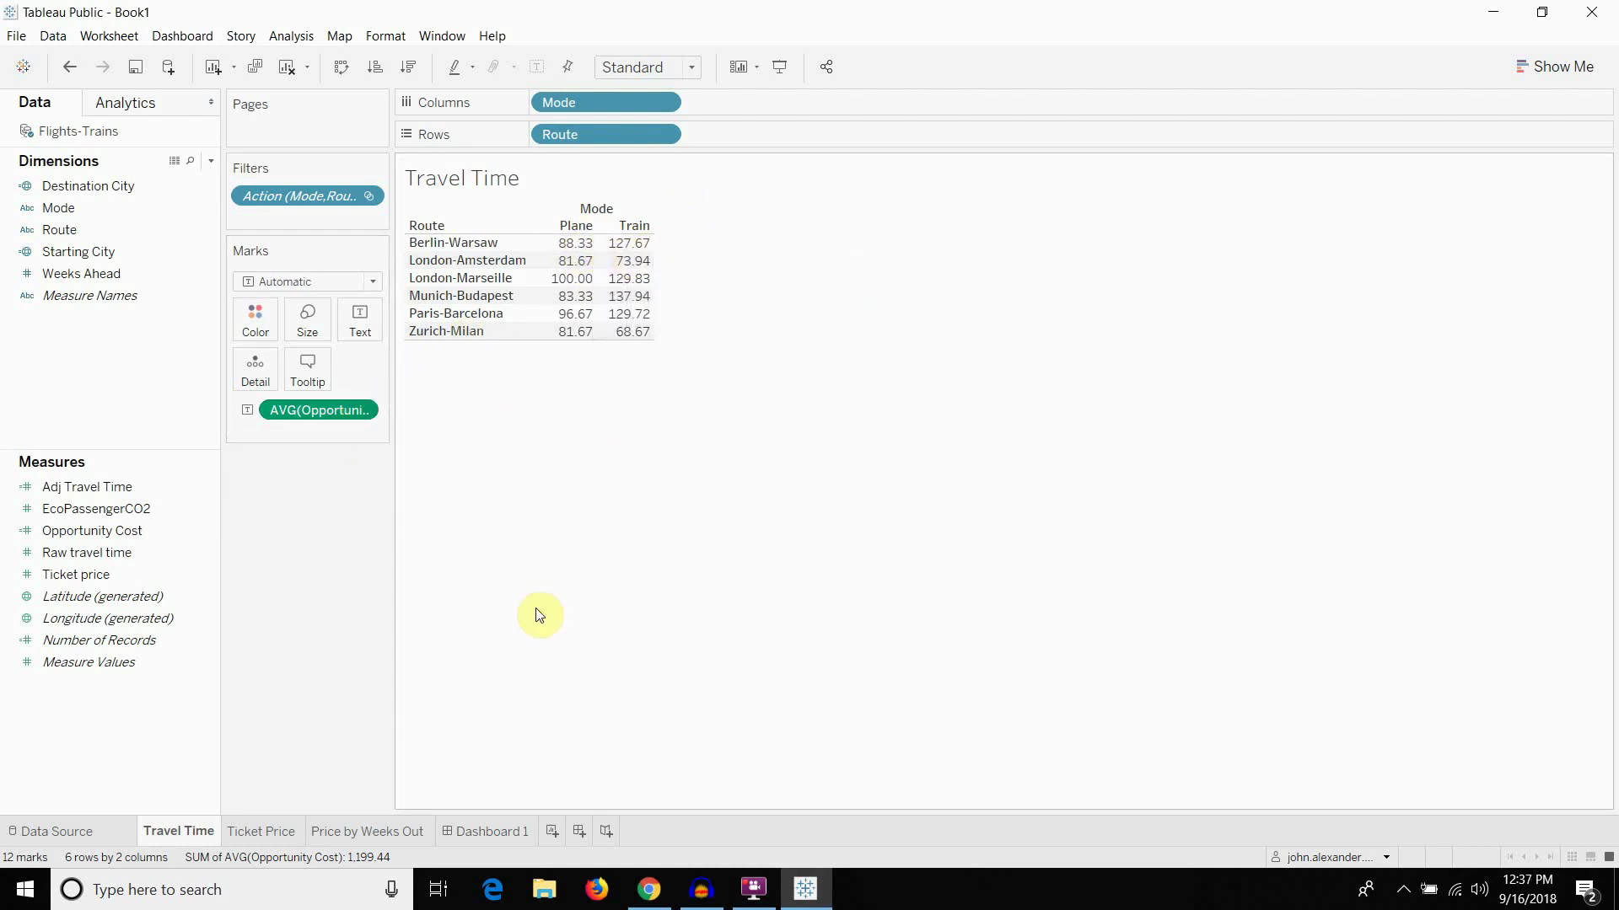
pyautogui.click(368, 413)
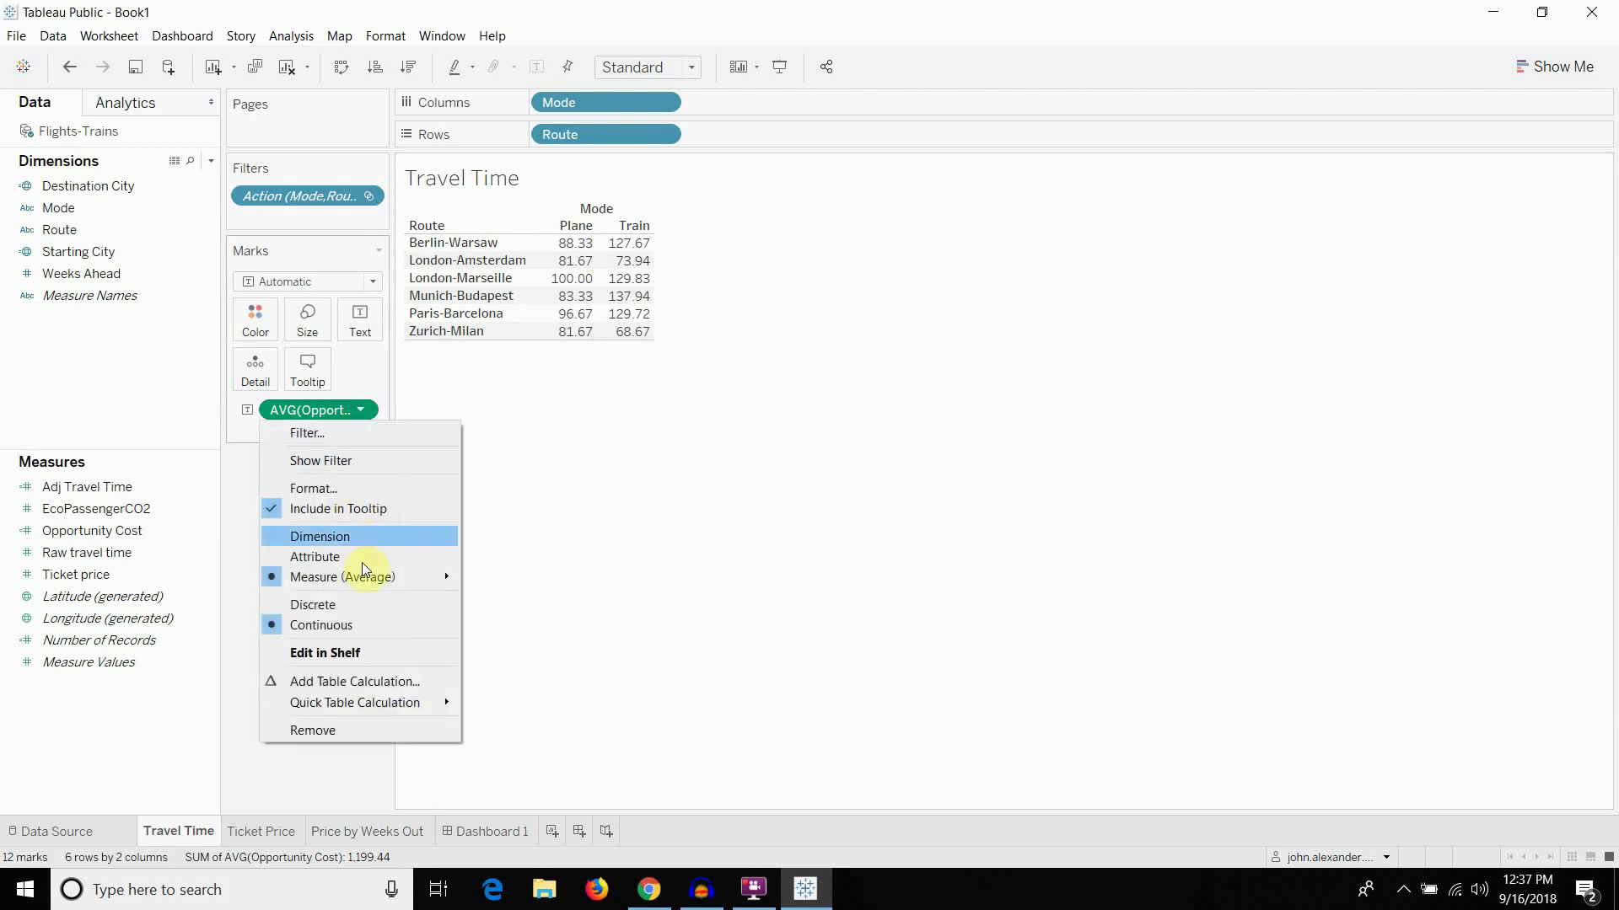
pyautogui.moveTo(366, 579)
pyautogui.click(553, 539)
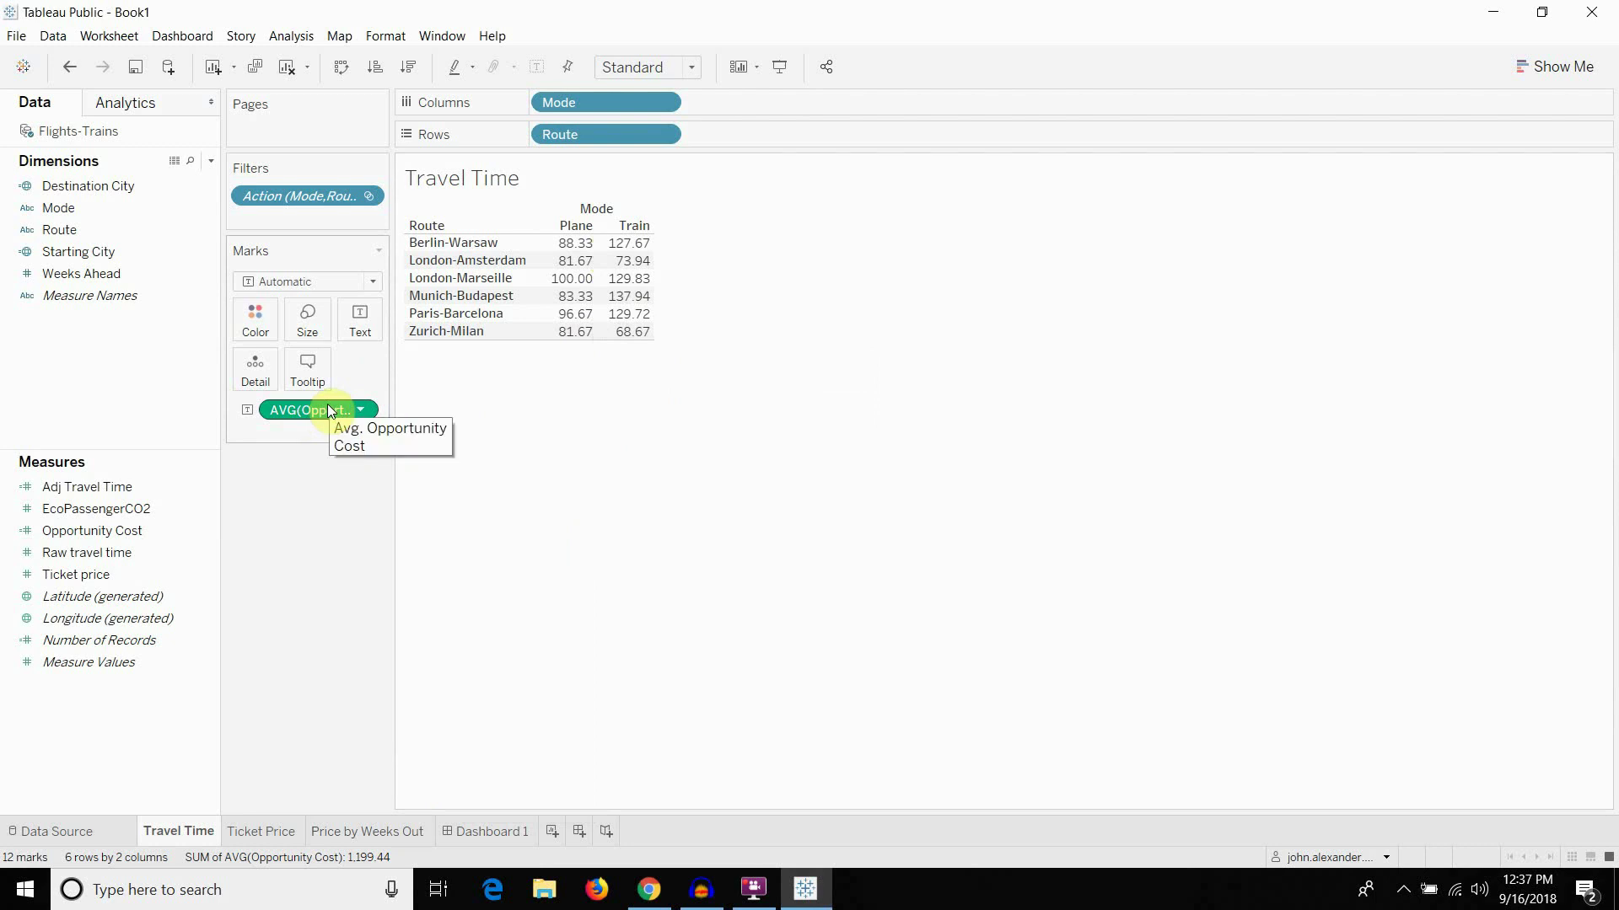
# In a new worksheet, plot Ticket price and Opportunity Cost as bars combined on one shared value axis
pyautogui.click(271, 844)
pyautogui.click(211, 832)
pyautogui.click(552, 831)
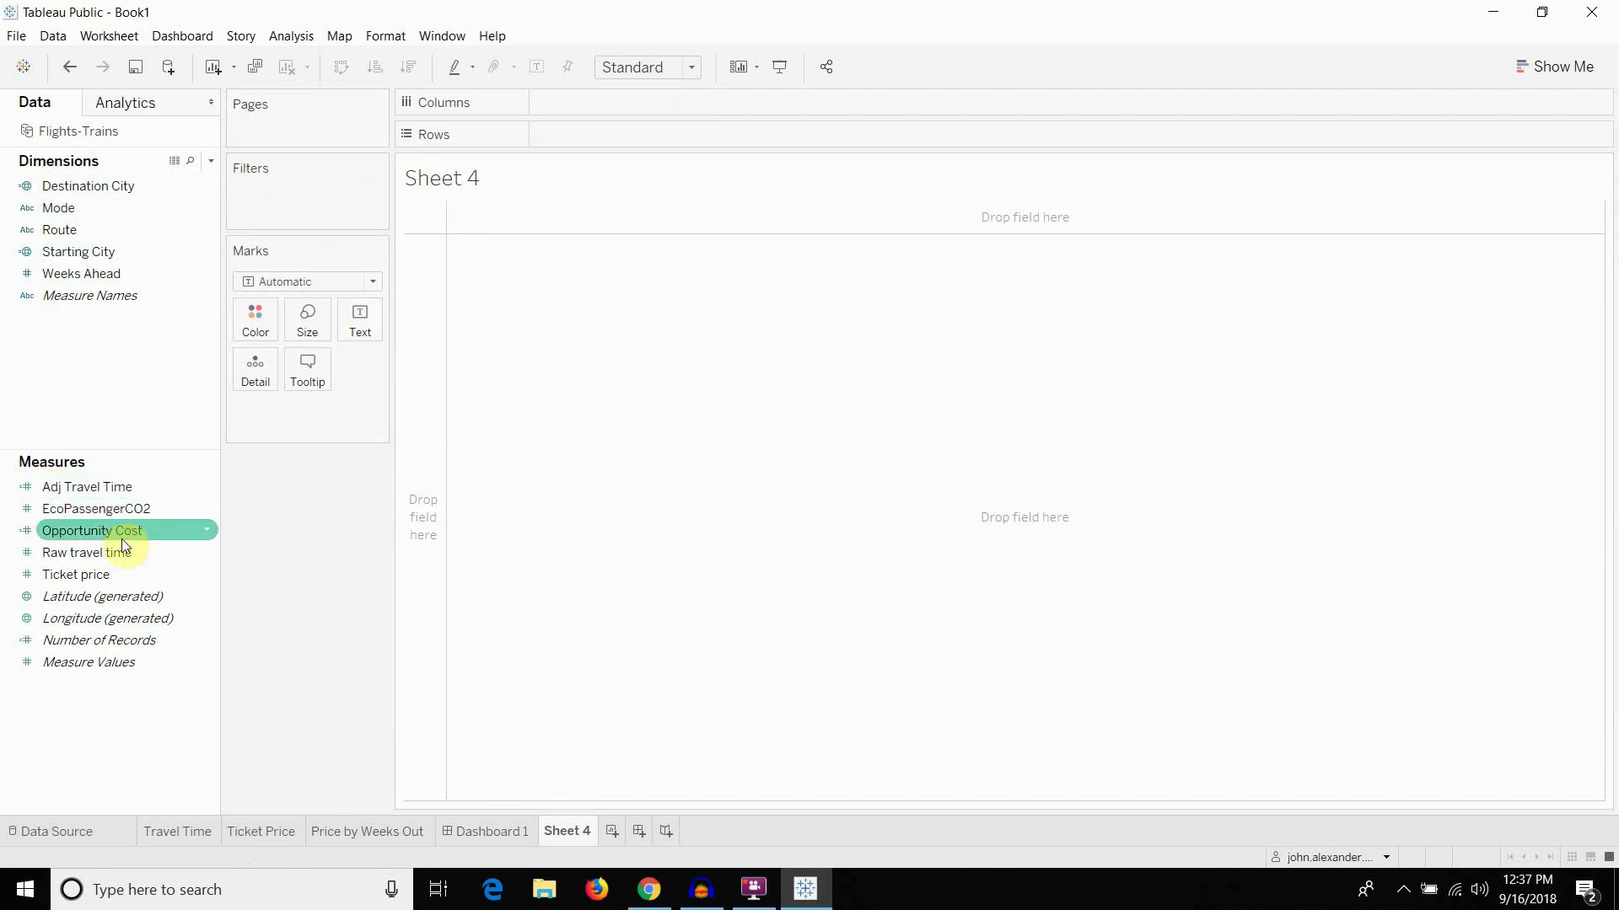
pyautogui.moveTo(110, 574); pyautogui.dragTo(644, 126)
pyautogui.moveTo(84, 529)
pyautogui.mouseDown()
pyautogui.moveTo(739, 163)
pyautogui.moveTo(760, 135)
pyautogui.mouseUp()
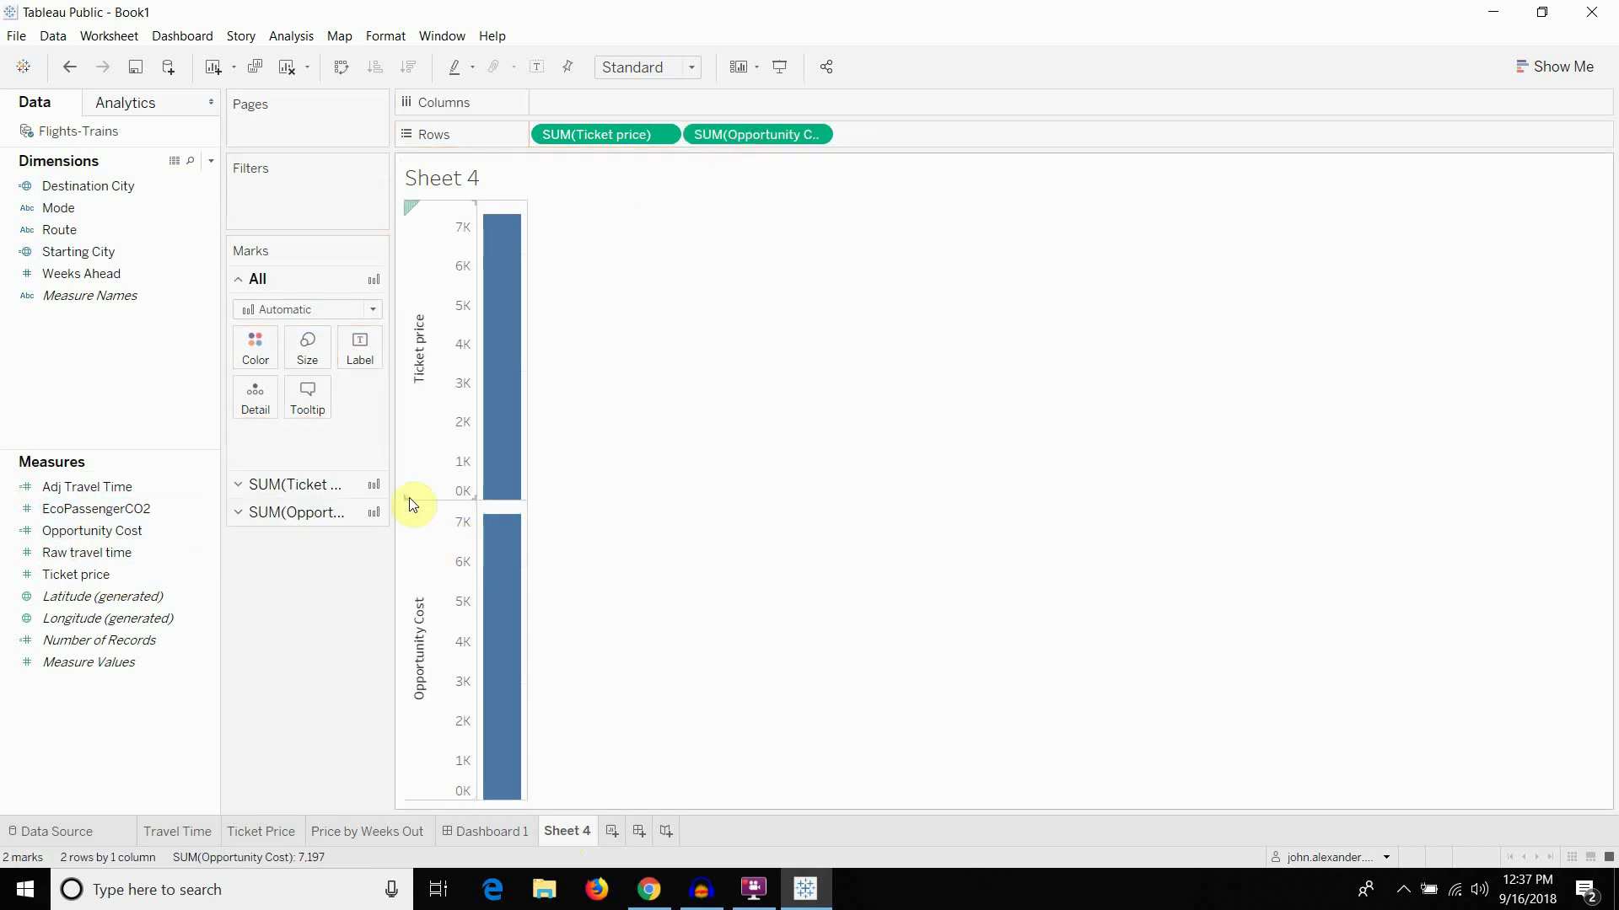
pyautogui.moveTo(409, 507); pyautogui.dragTo(410, 493)
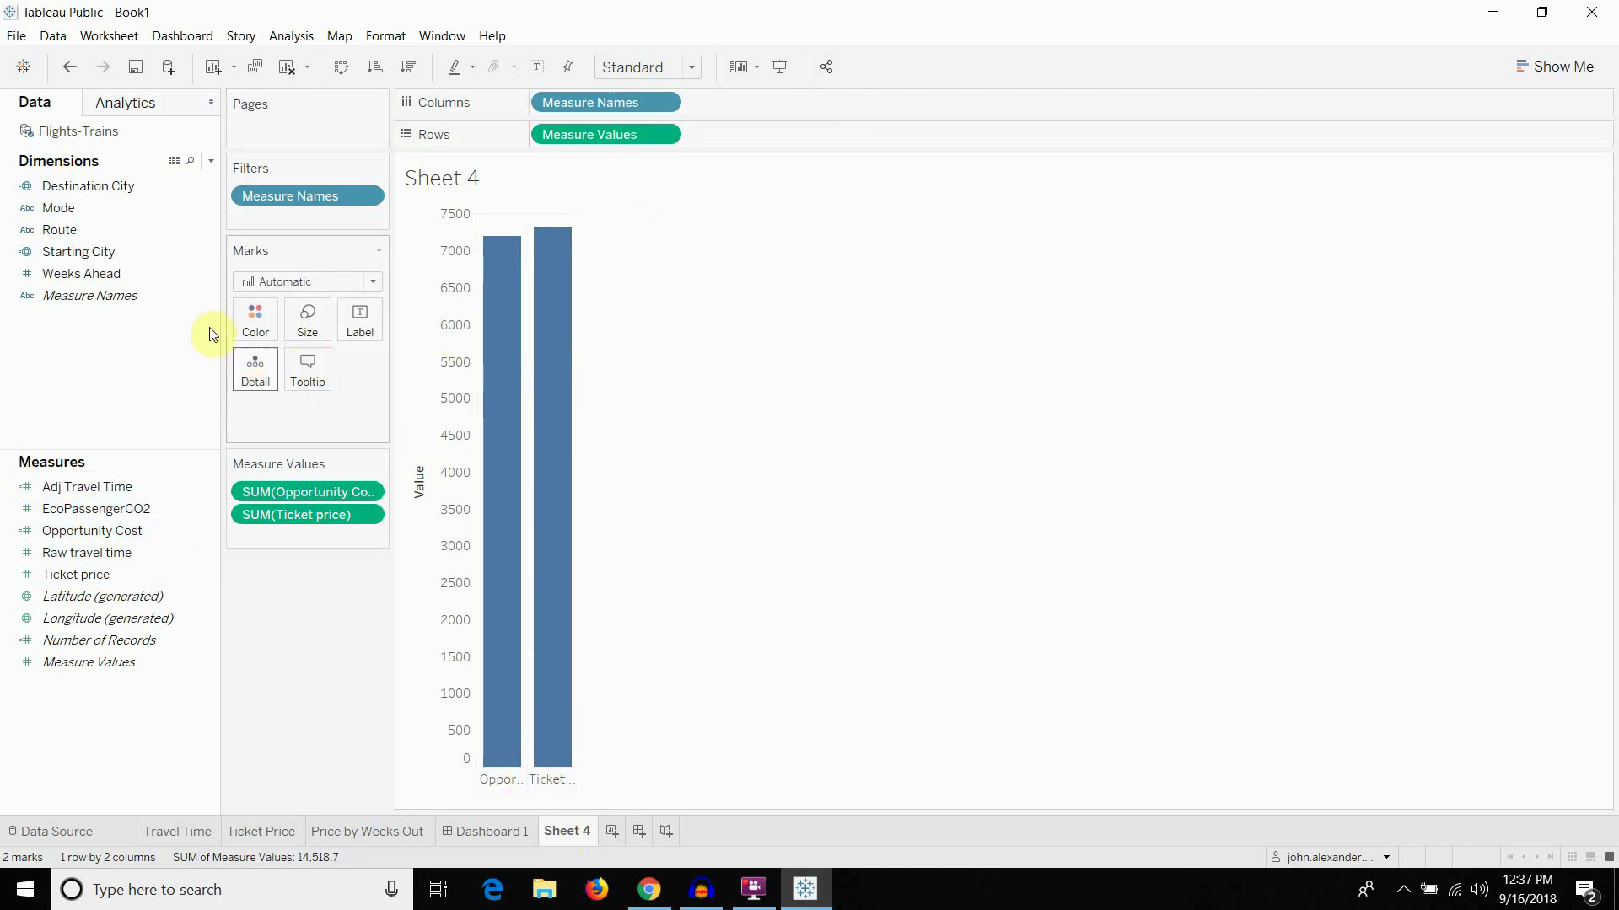
# Break the bars down by Mode across the columns and by Route down the rows
pyautogui.moveTo(162, 206); pyautogui.dragTo(563, 112)
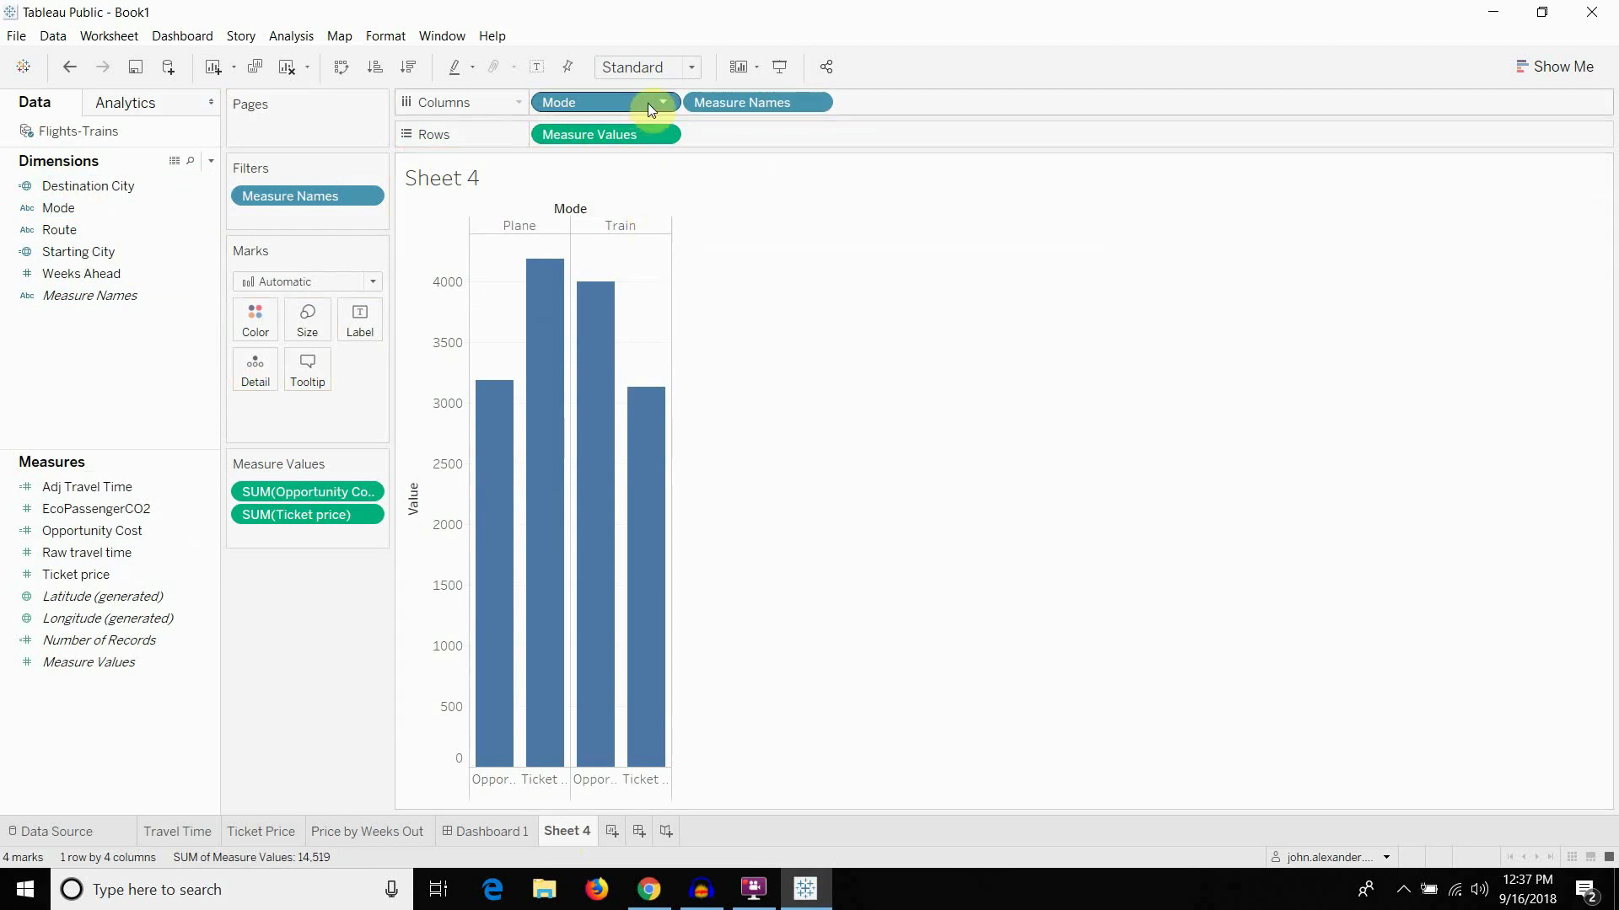
pyautogui.click(47, 233)
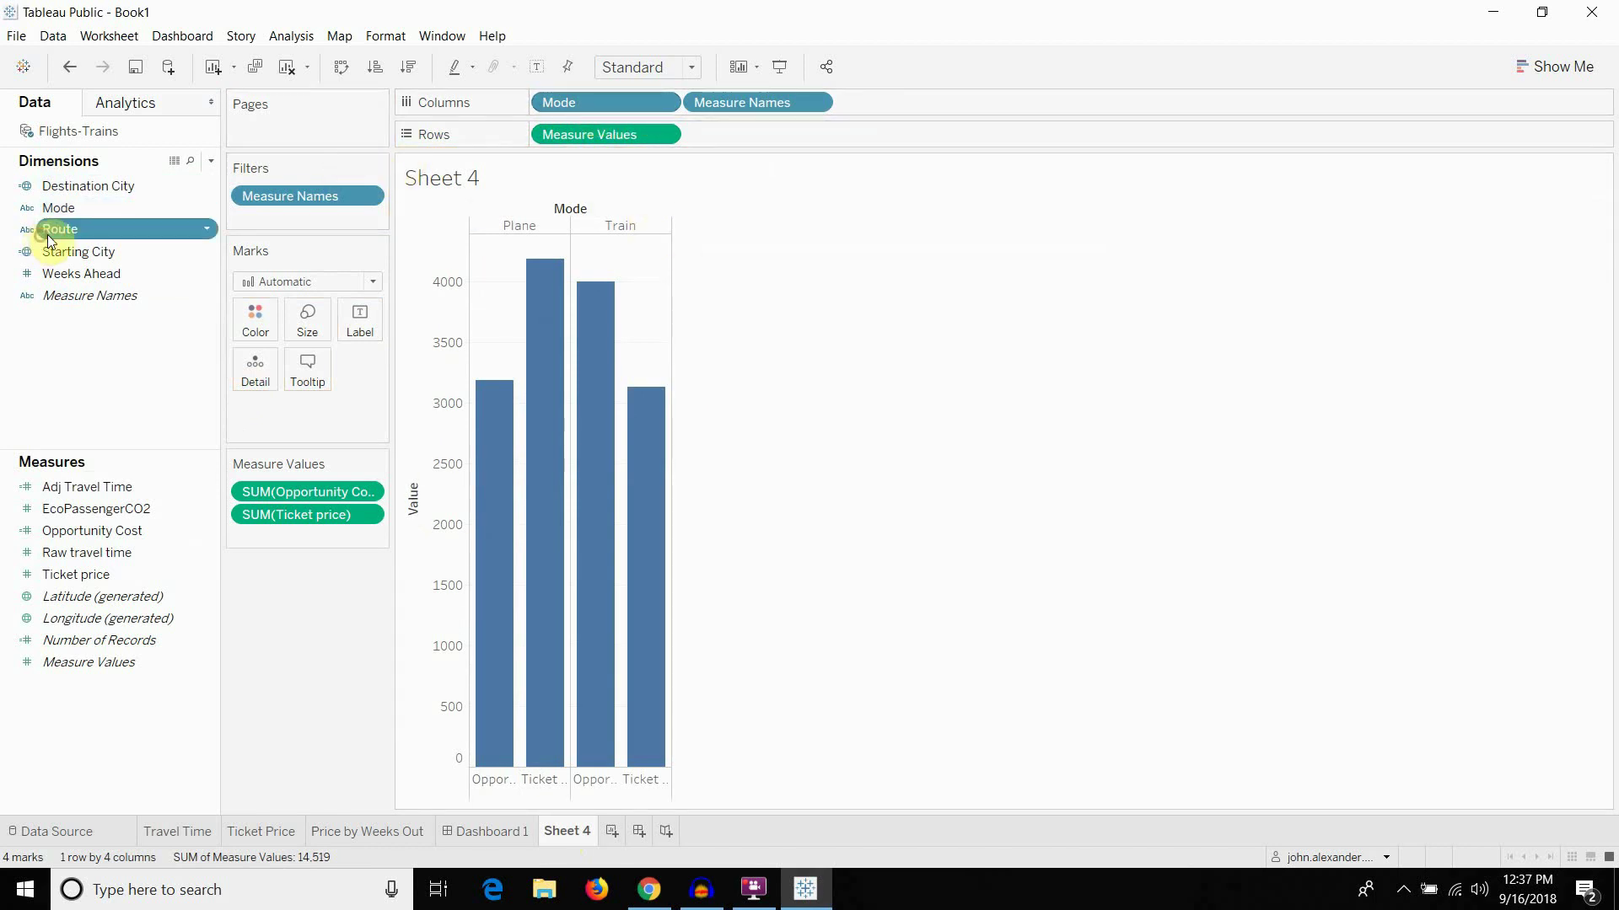
pyautogui.moveTo(47, 234); pyautogui.dragTo(556, 137)
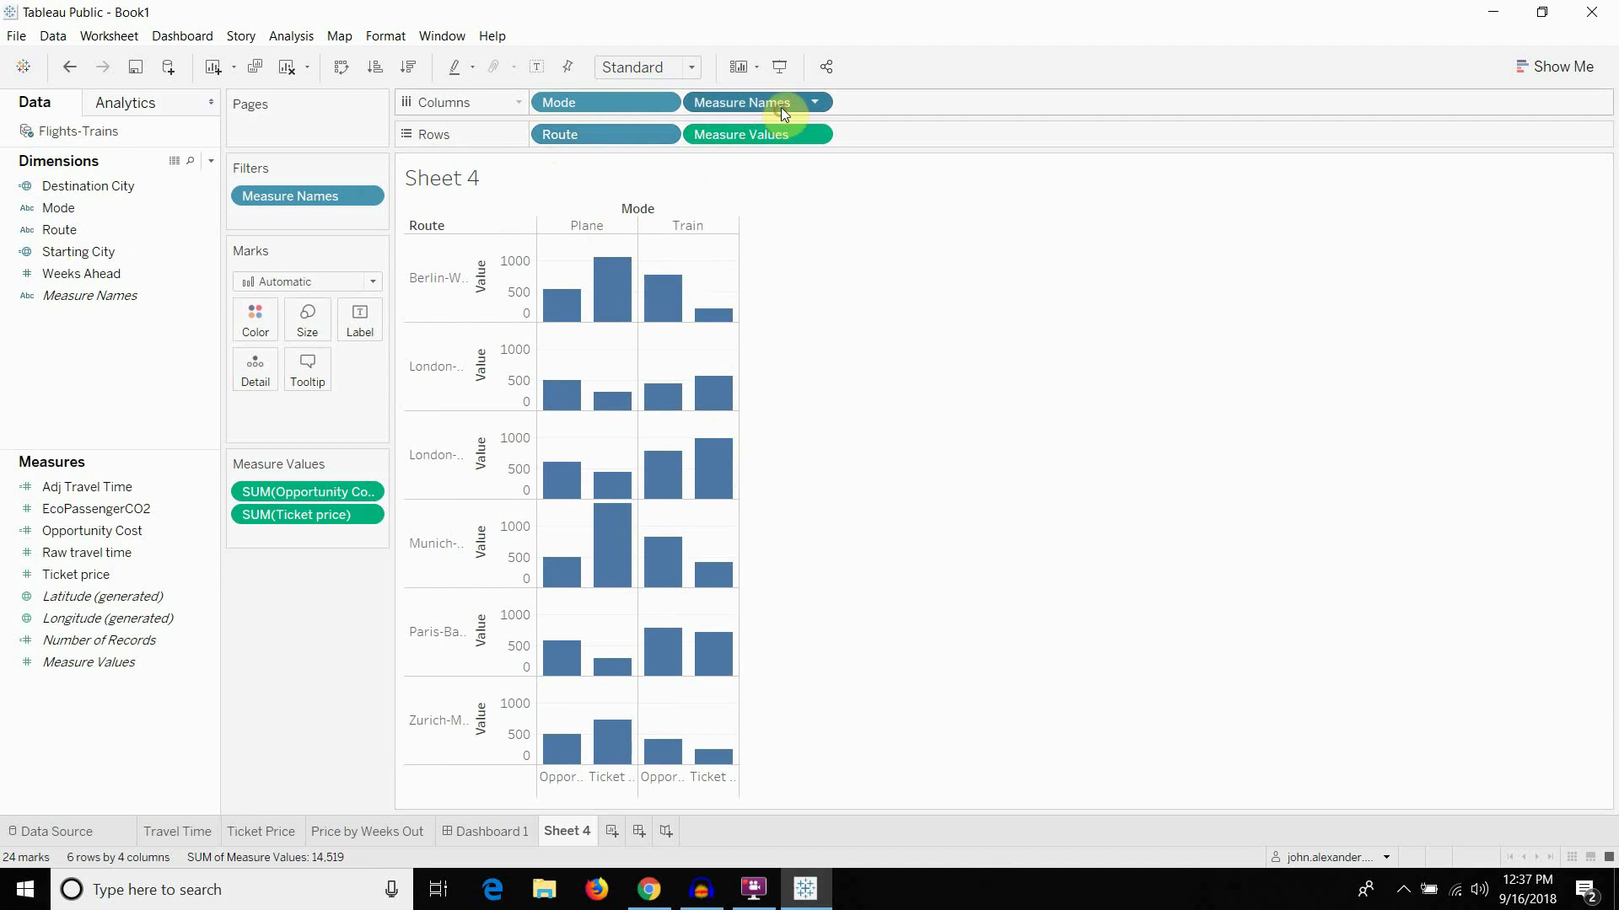
# Try coloring the bars by Measure Names, and undo it
pyautogui.moveTo(781, 108); pyautogui.dragTo(267, 324)
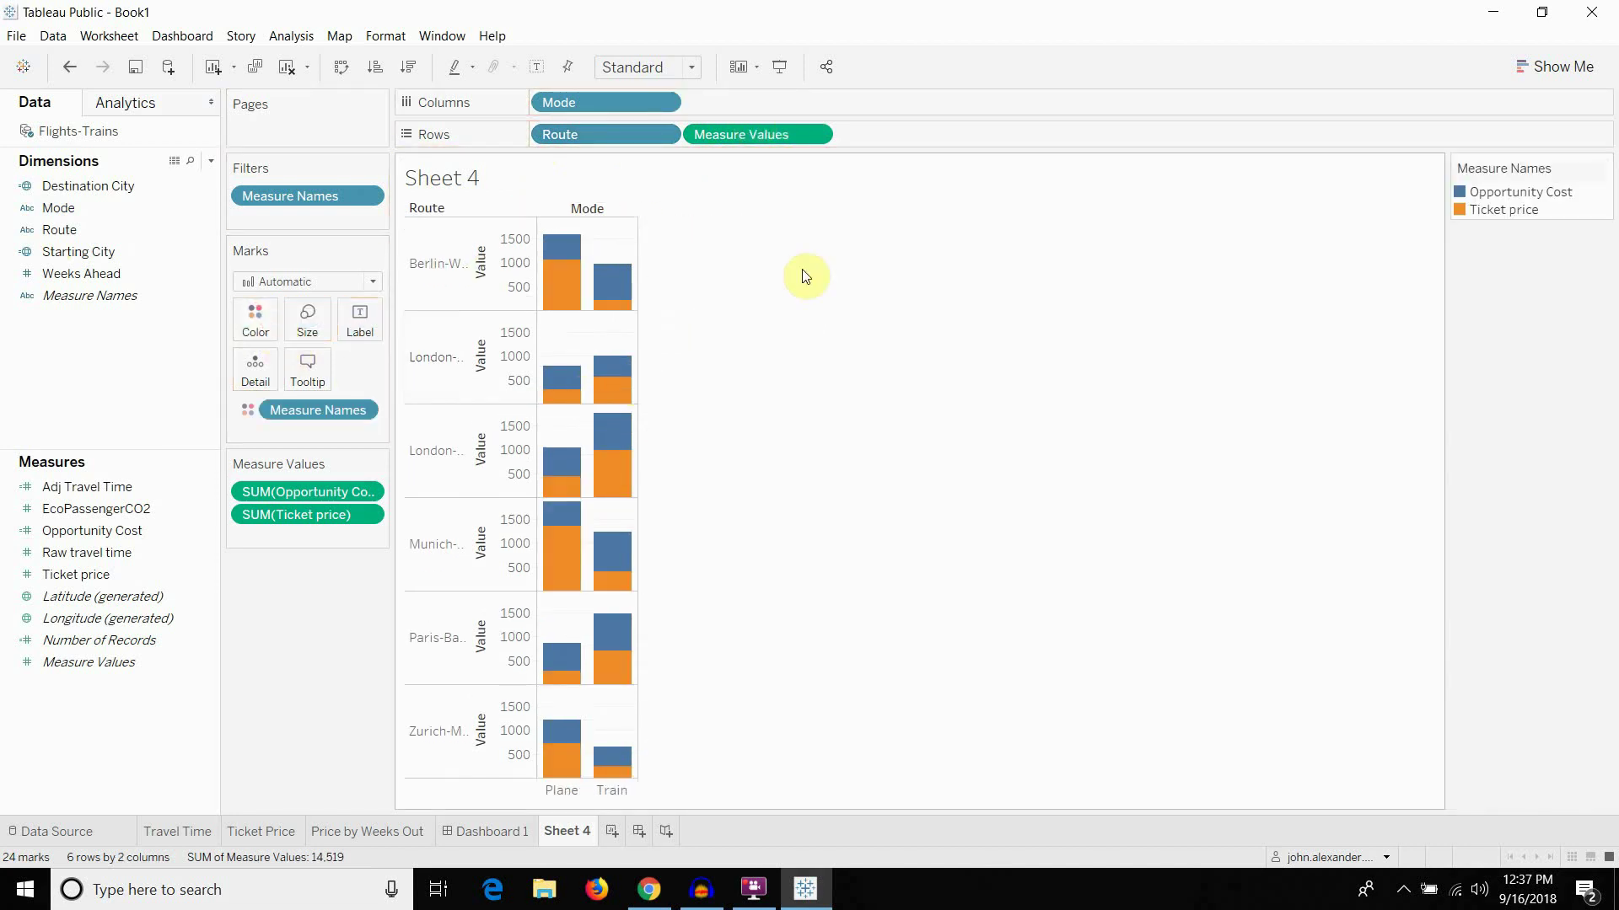
pyautogui.moveTo(320, 410); pyautogui.dragTo(261, 316)
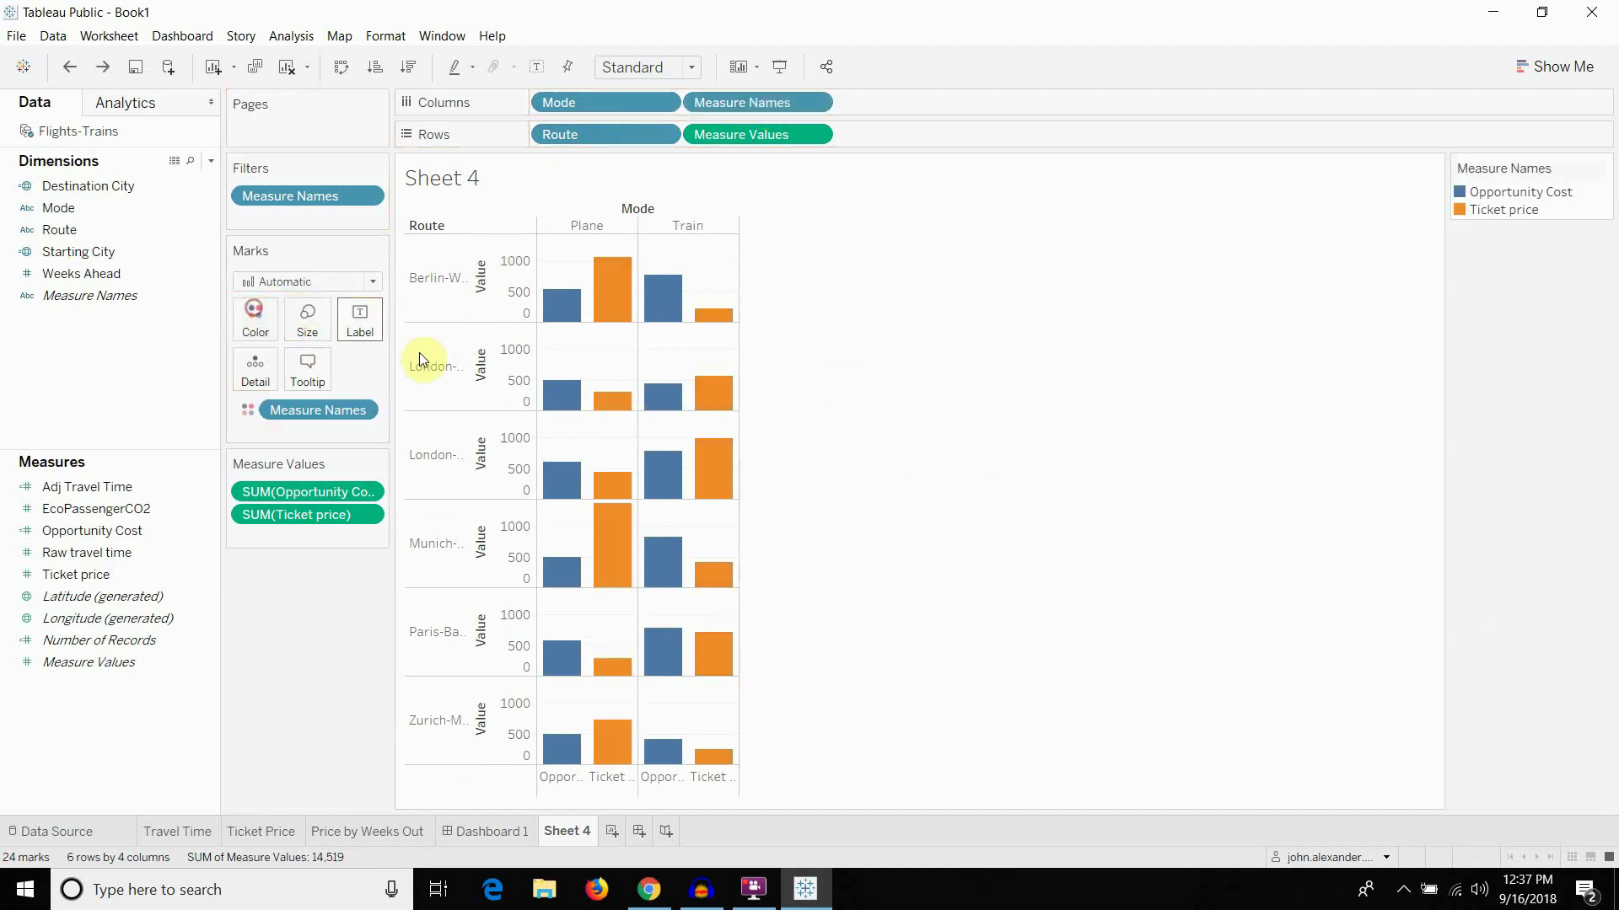
pyautogui.click(893, 331)
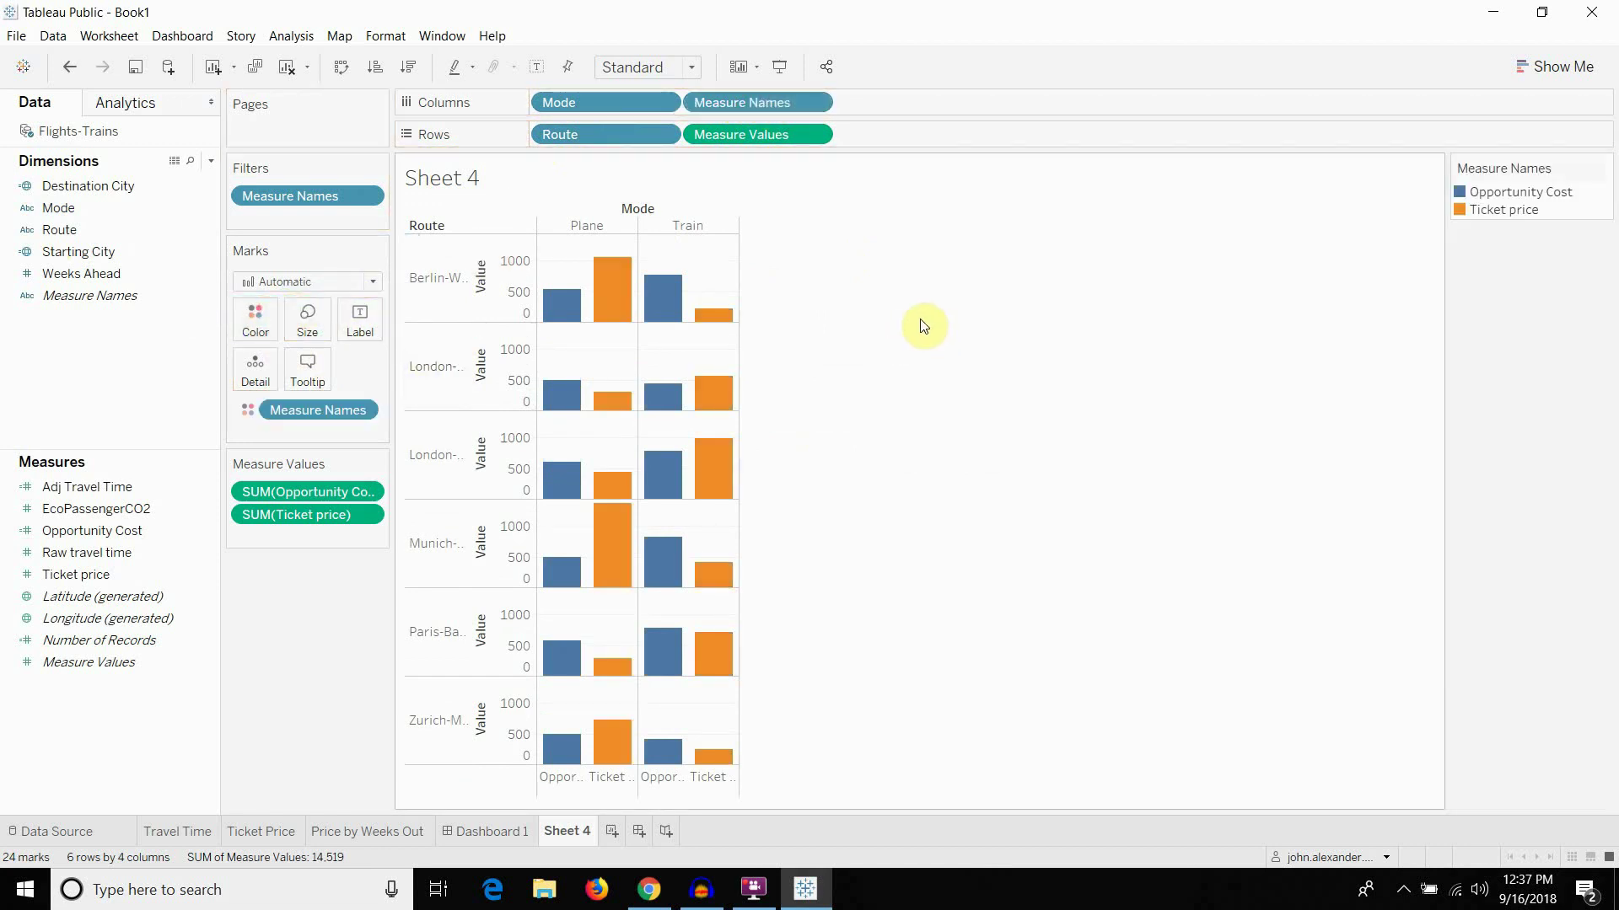
pyautogui.hotkey('ctrl', 'z')
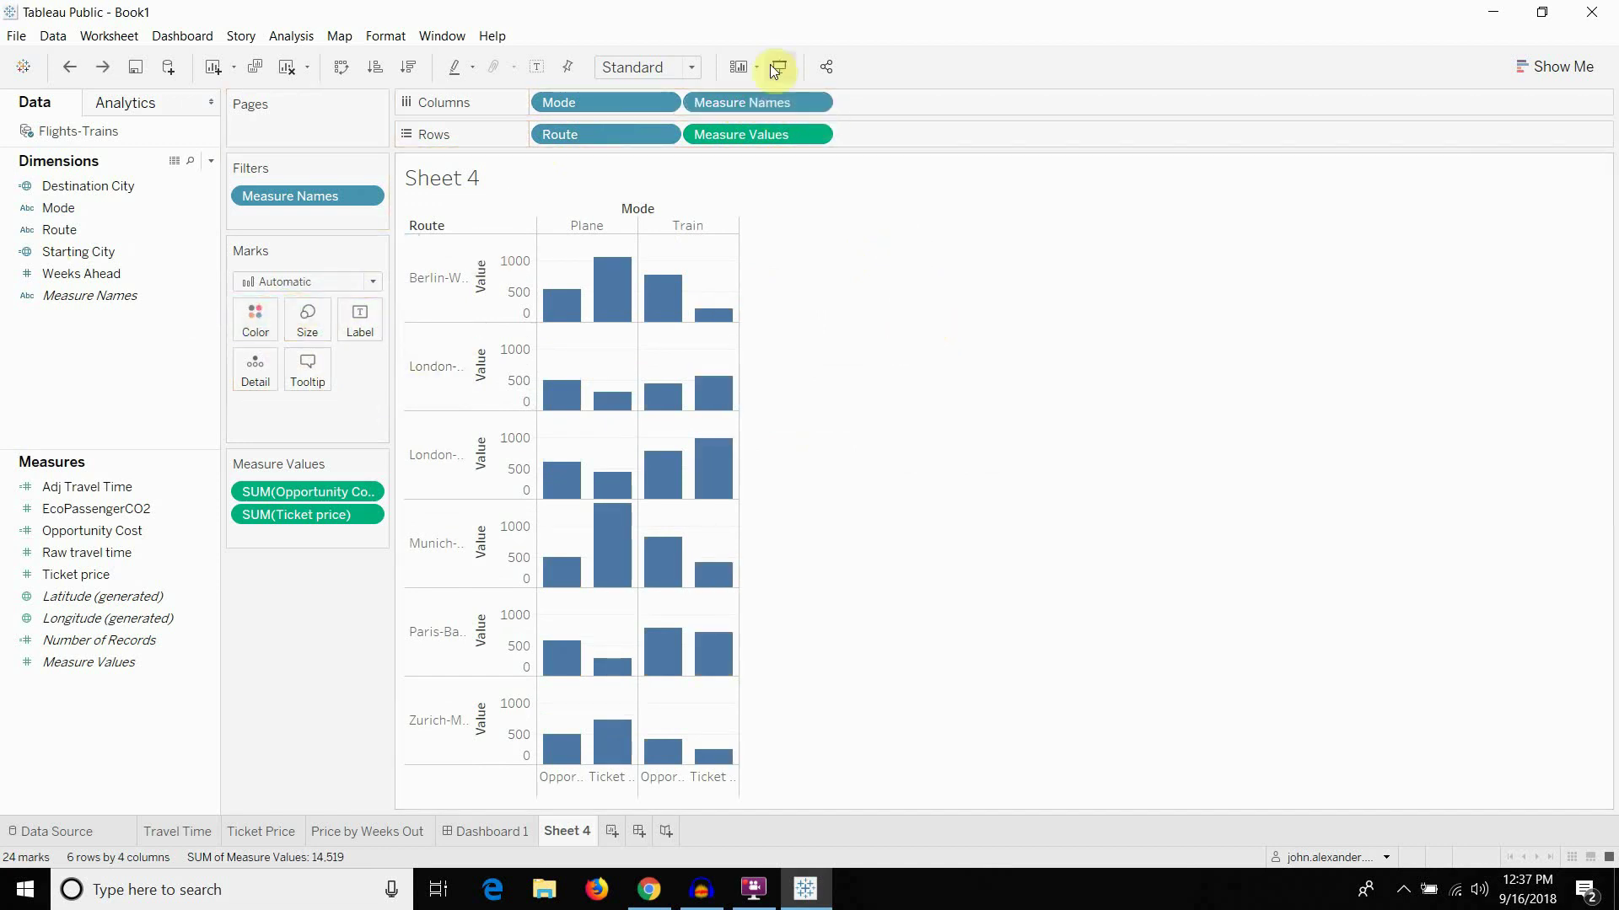
# Color the bars by Mode so that Plane and Train differ, keeping Mode in the columns
pyautogui.click(661, 102)
pyautogui.moveTo(619, 102); pyautogui.dragTo(261, 322)
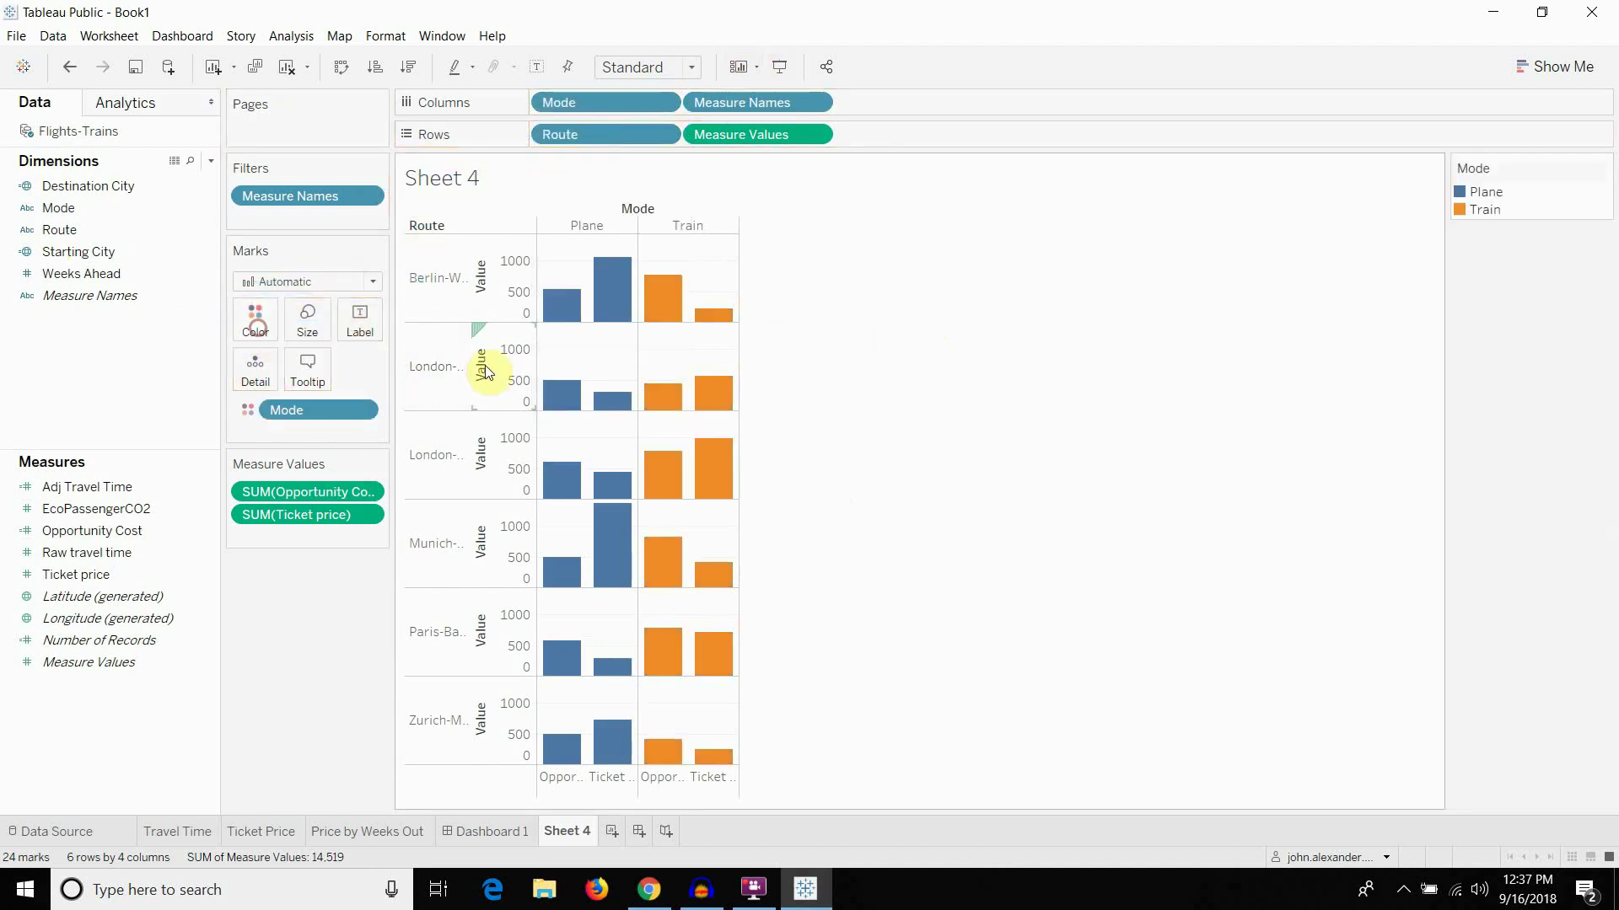
pyautogui.moveTo(543, 310)
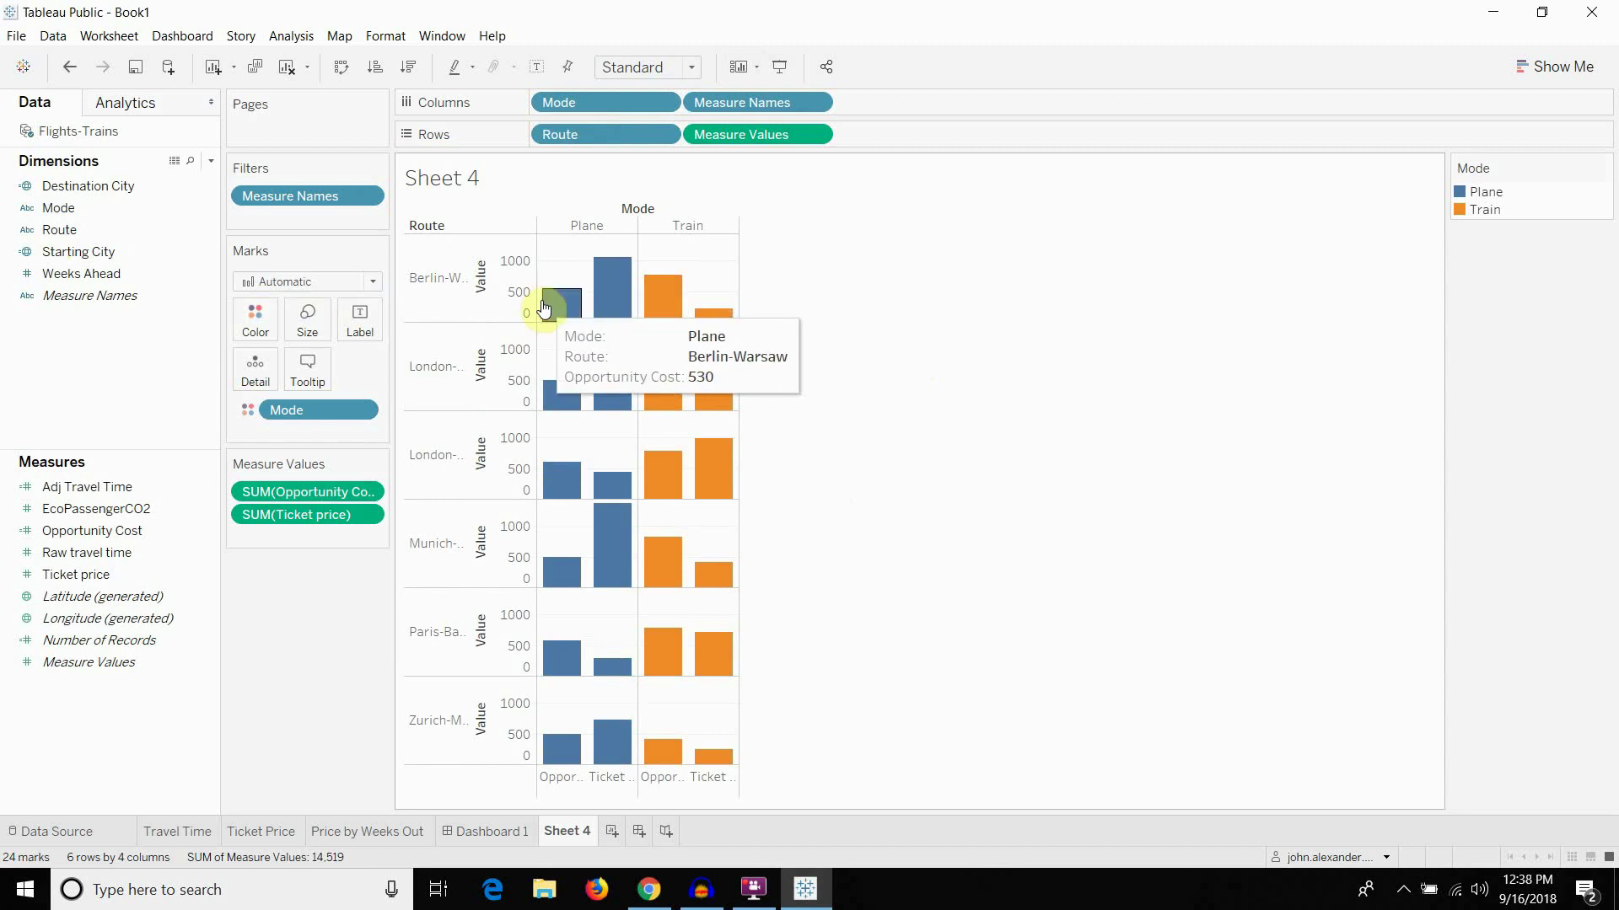
pyautogui.moveTo(611, 304)
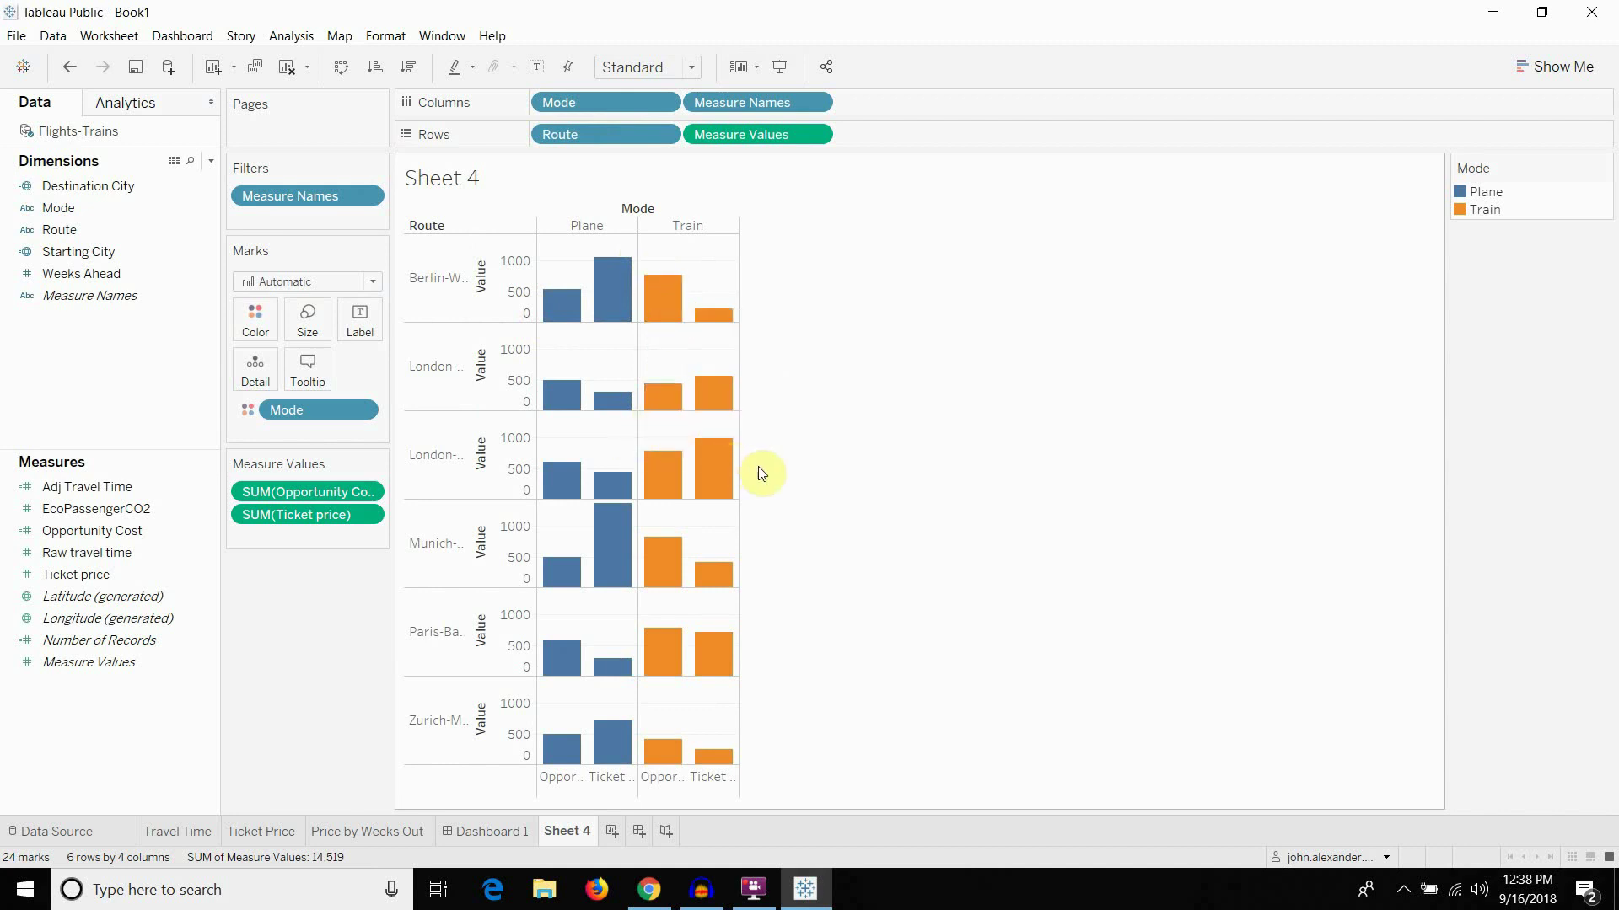
# Widen the chart columns and heighten the axis header area to fit the full Opportunity Cost and Ticket price labels
pyautogui.moveTo(739, 472); pyautogui.dragTo(785, 472)
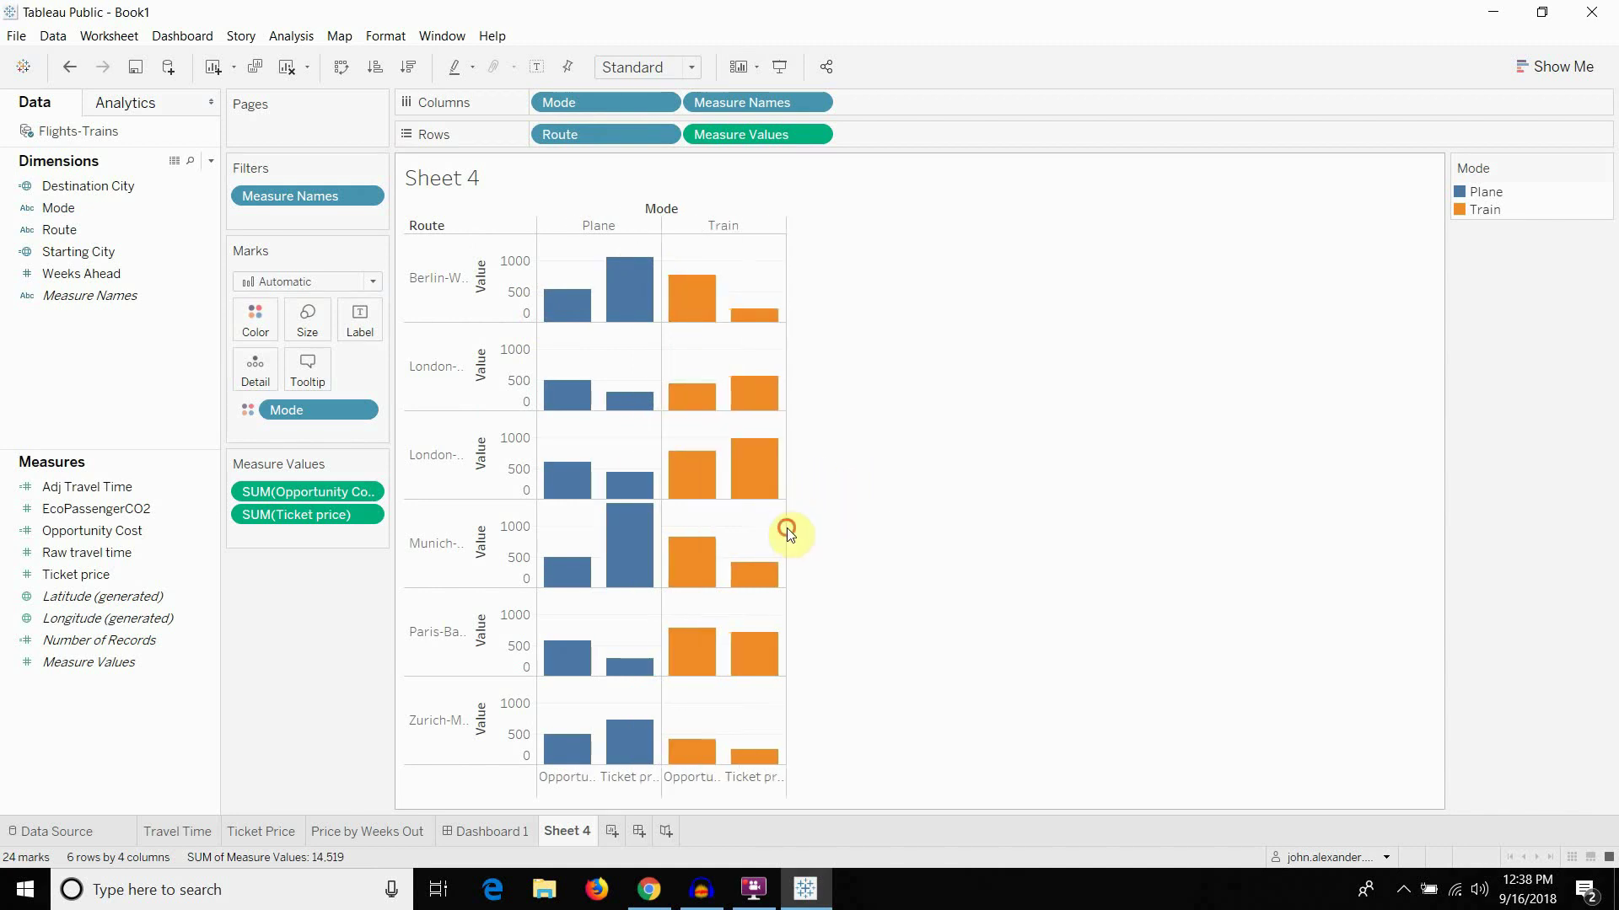
pyautogui.moveTo(787, 528); pyautogui.dragTo(827, 530)
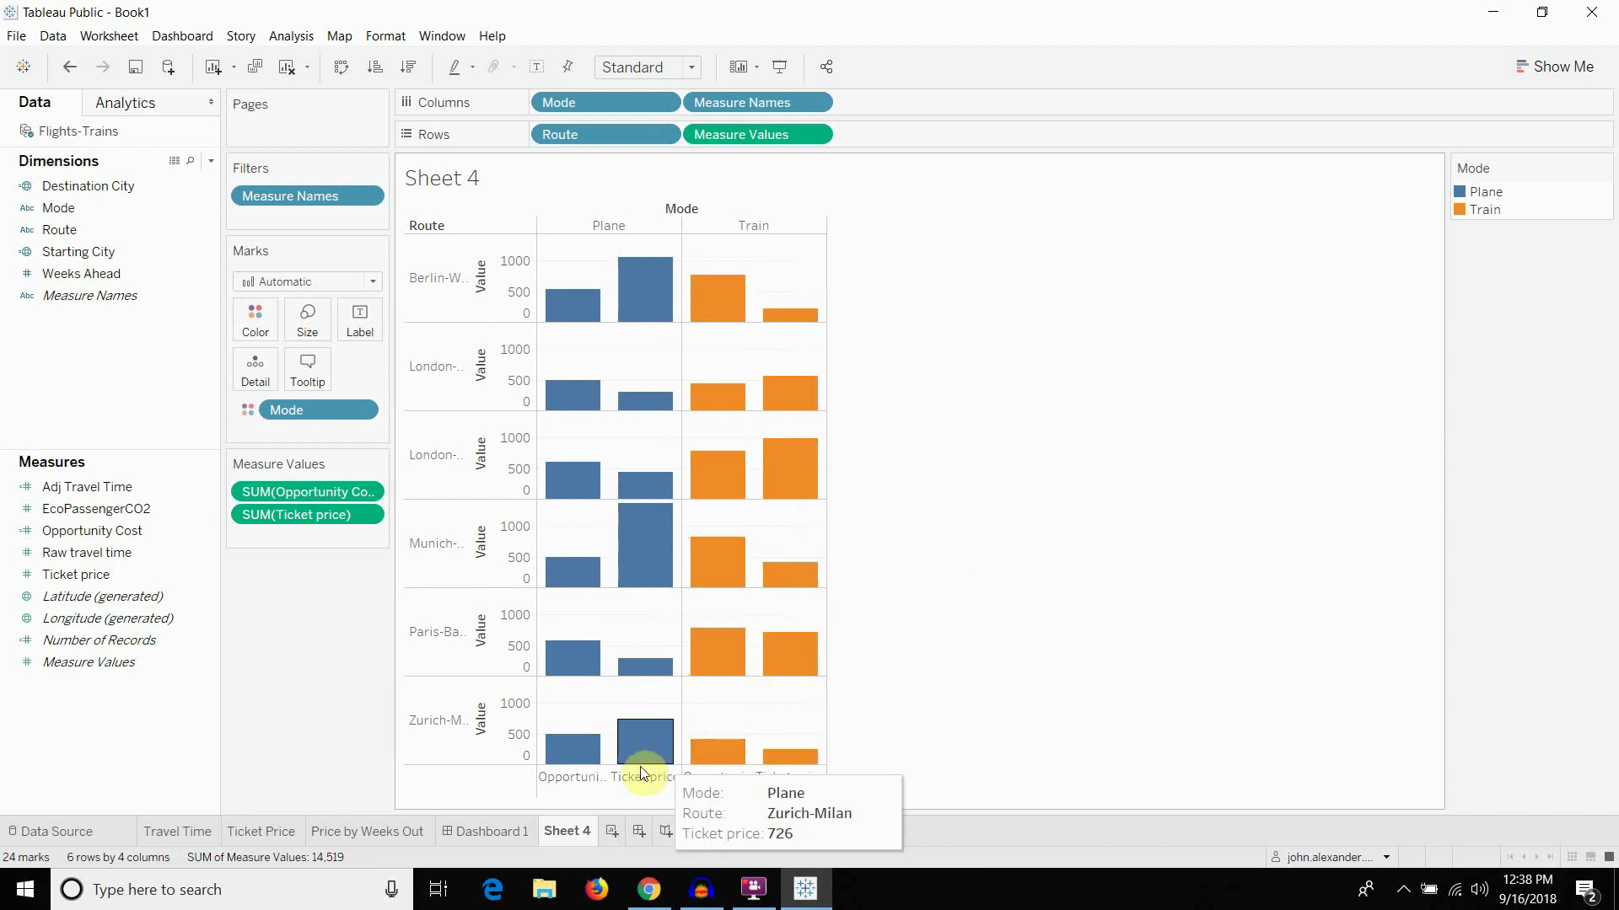
pyautogui.moveTo(639, 761); pyautogui.dragTo(635, 727)
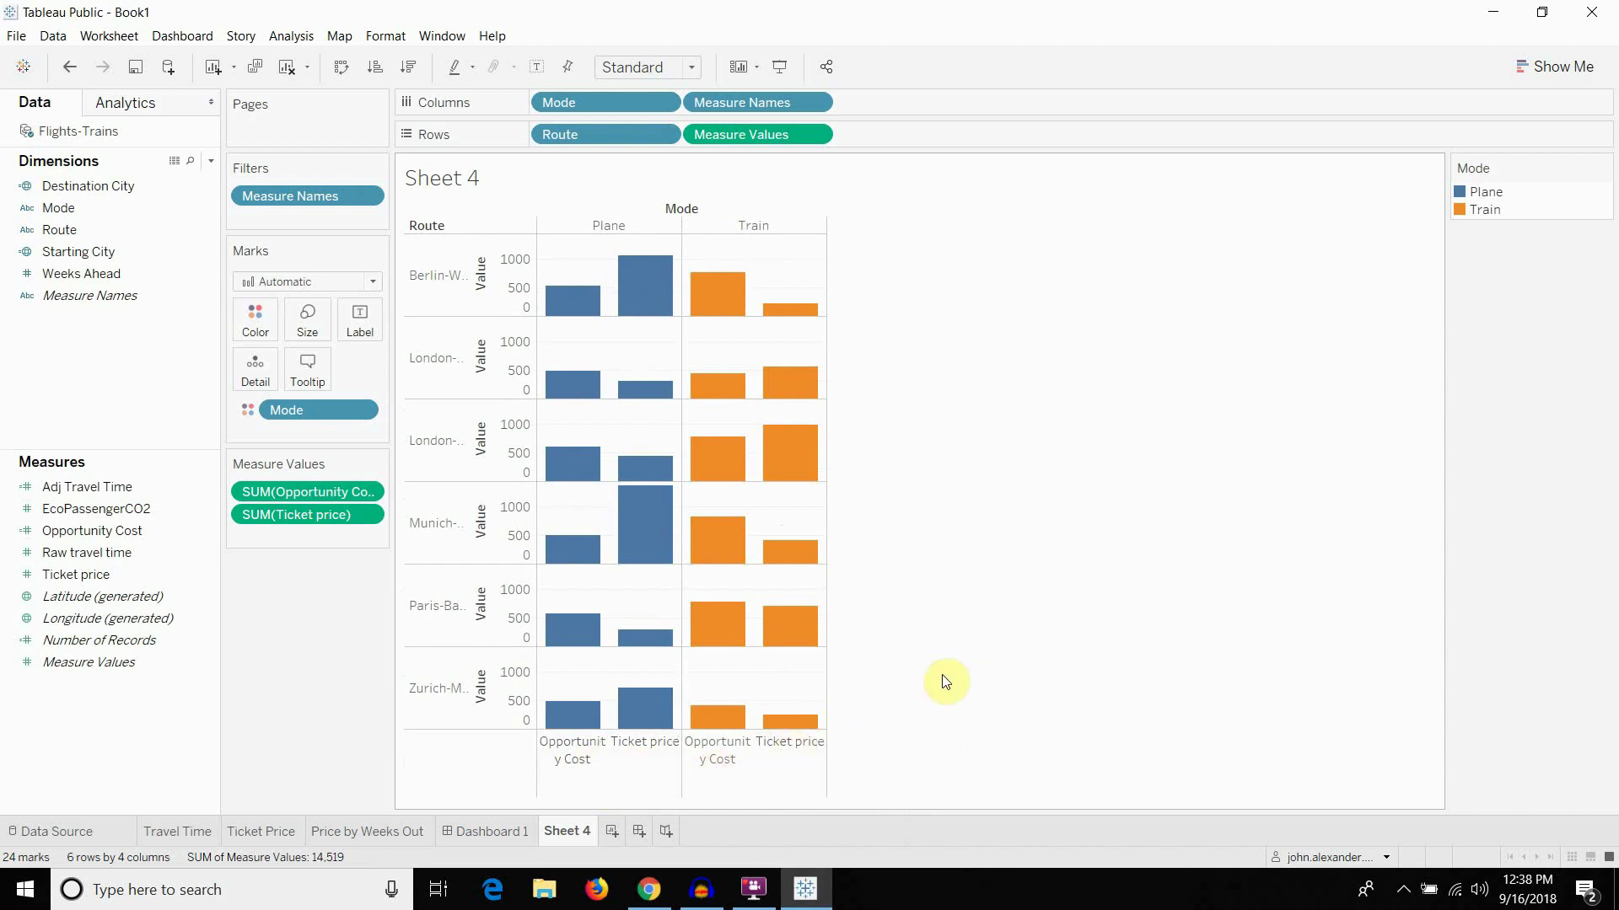
pyautogui.moveTo(718, 394)
# Remove Ticket price from the chart and create the calculated field "Ticket + Travel Time Cost" as Ticket price plus Opportunity Cost
pyautogui.moveTo(336, 514); pyautogui.dragTo(168, 516)
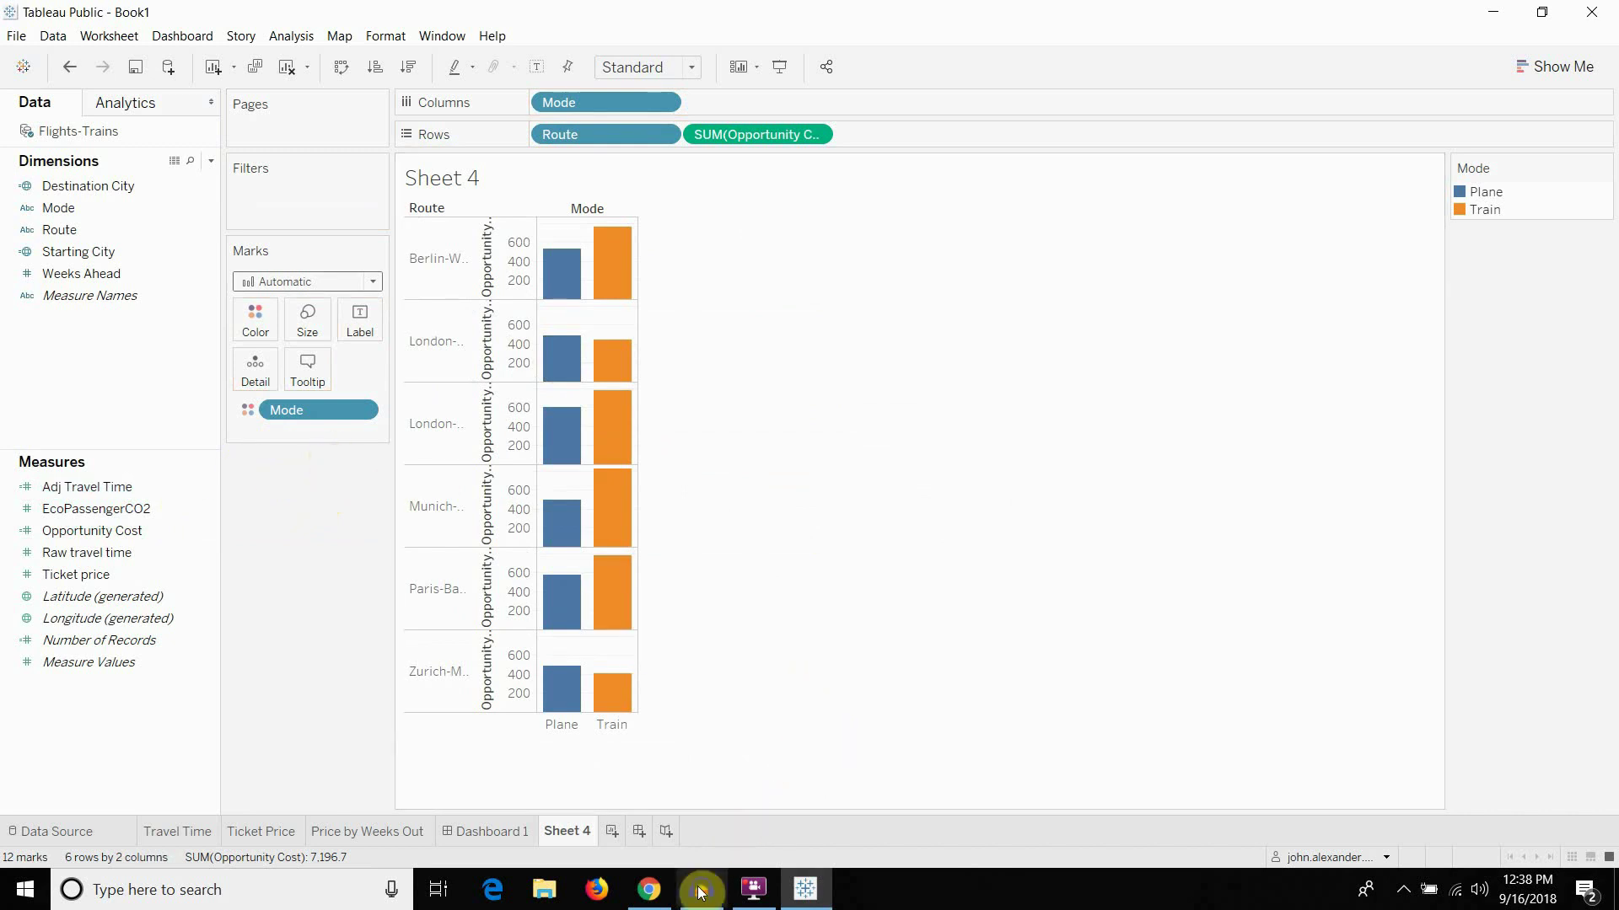
pyautogui.click(209, 573)
pyautogui.moveTo(277, 356)
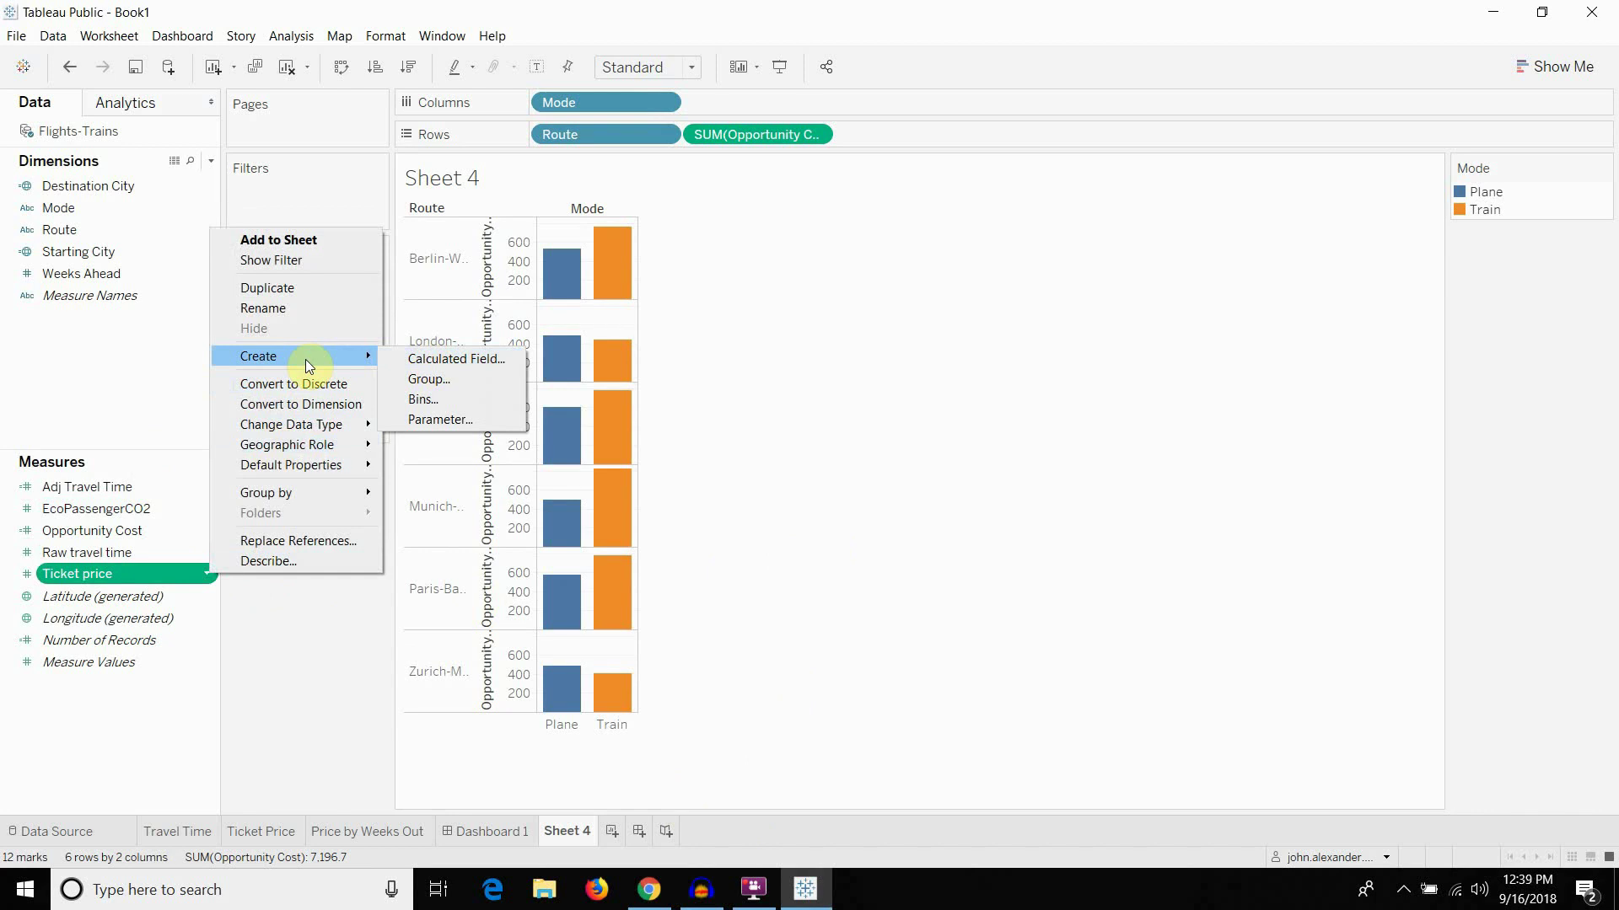
pyautogui.click(410, 360)
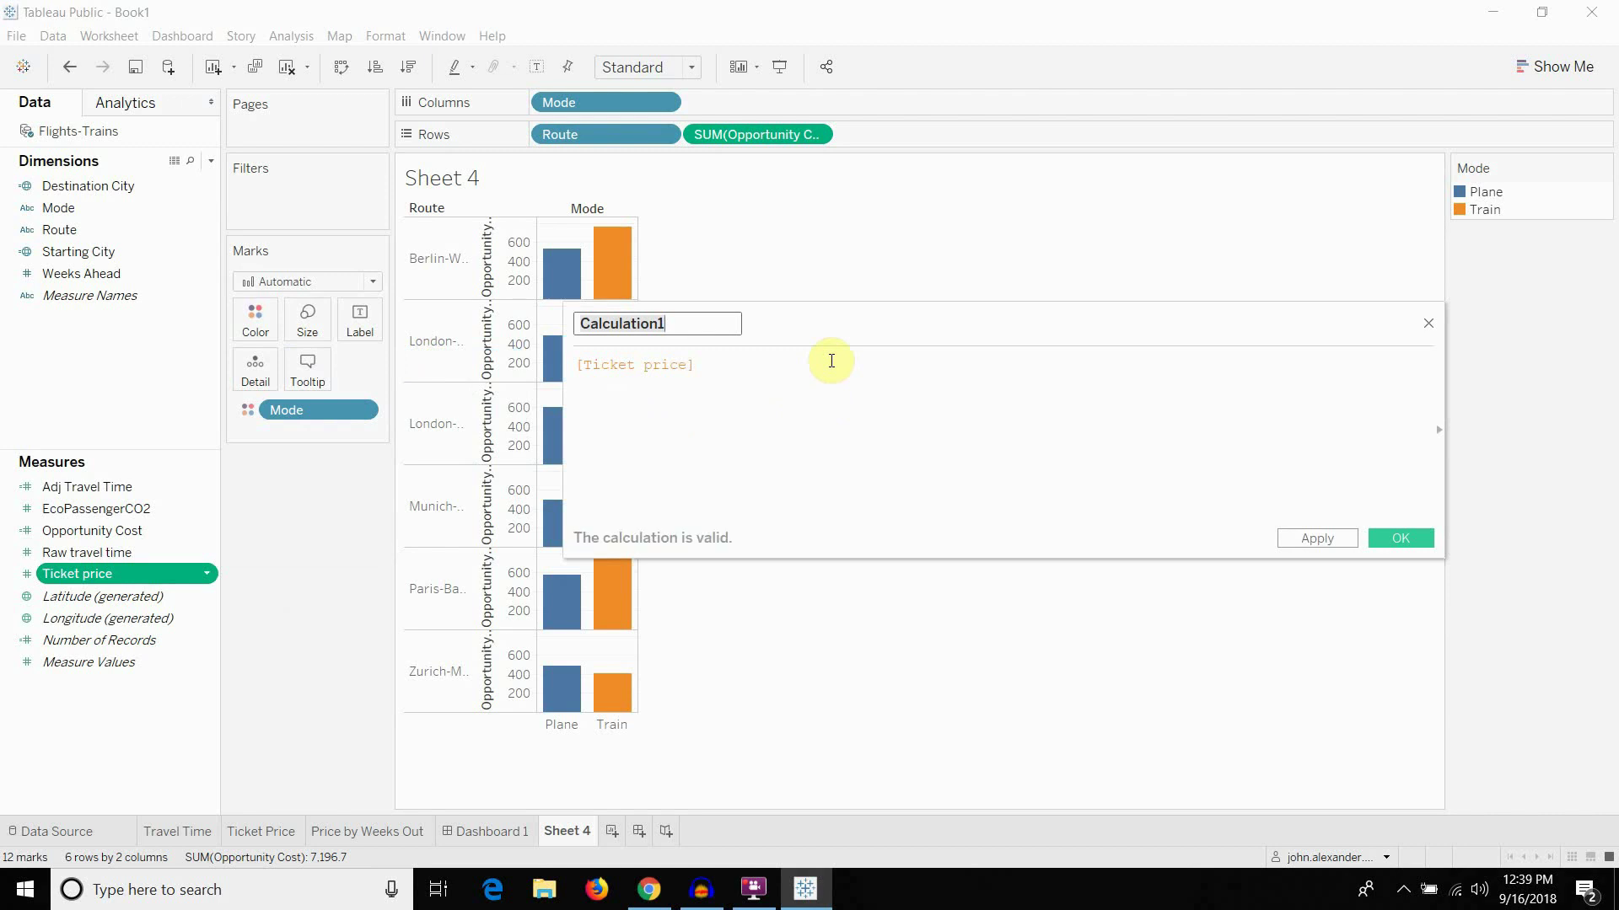
pyautogui.write('Ticket ')
pyautogui.write('+ ')
pyautogui.write('Travel Time Cost')
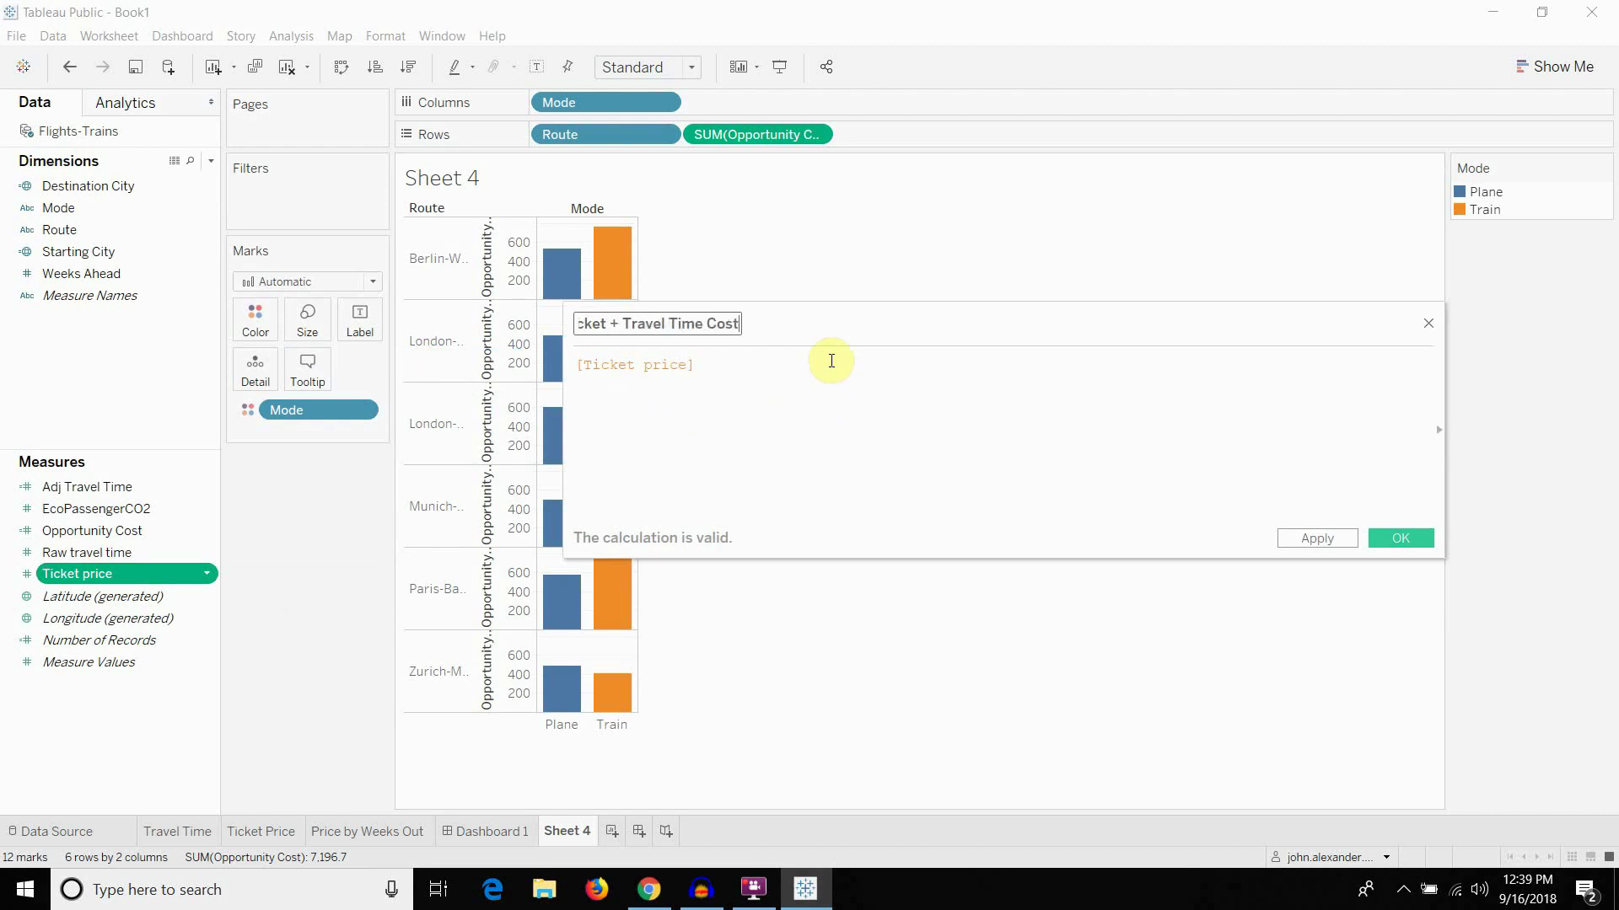
pyautogui.click(831, 361)
pyautogui.write('+ ')
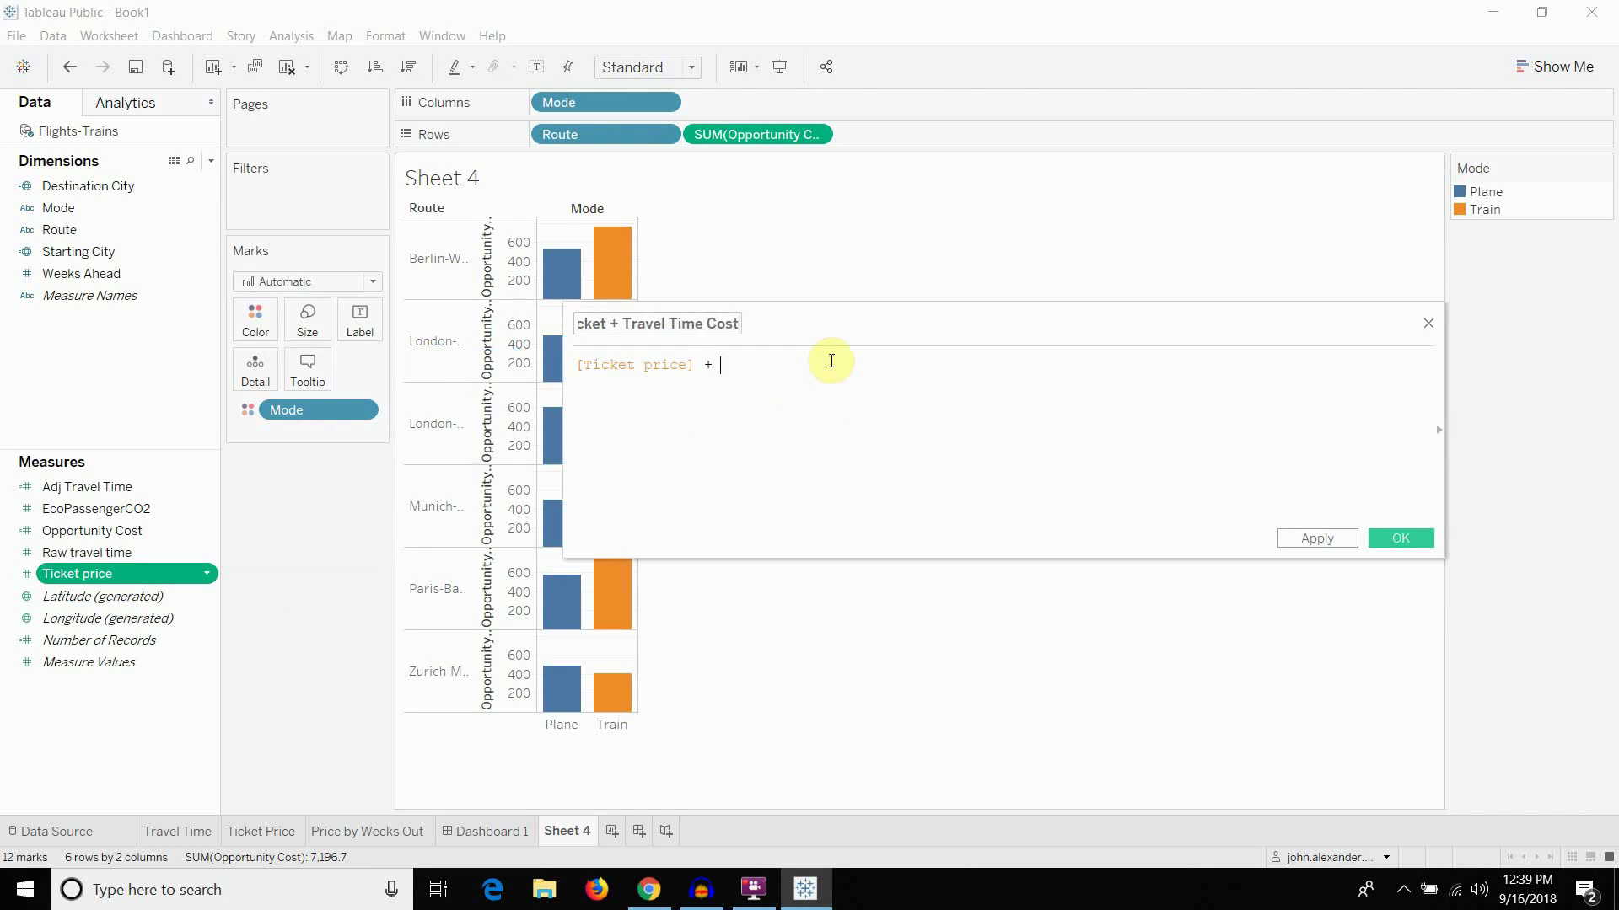
pyautogui.write('oppo')
pyautogui.press('Return')
pyautogui.click(1383, 537)
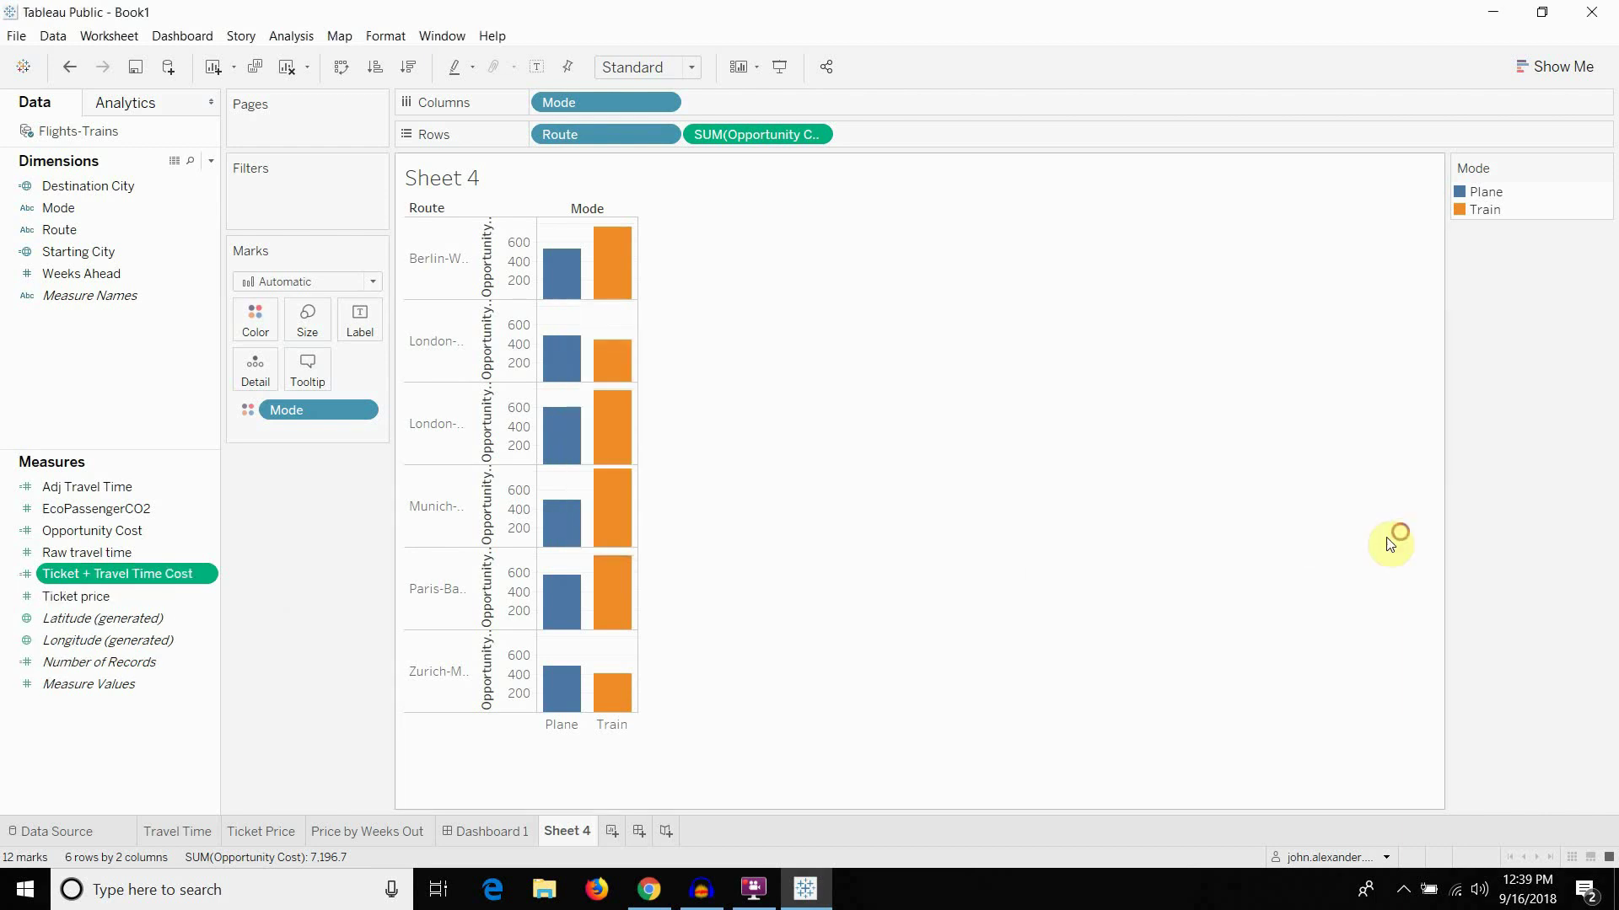
# Replace Opportunity Cost in the rows with Ticket + Travel Time Cost, and widen the Route column to fit the full route names
pyautogui.moveTo(758, 133); pyautogui.dragTo(42, 481)
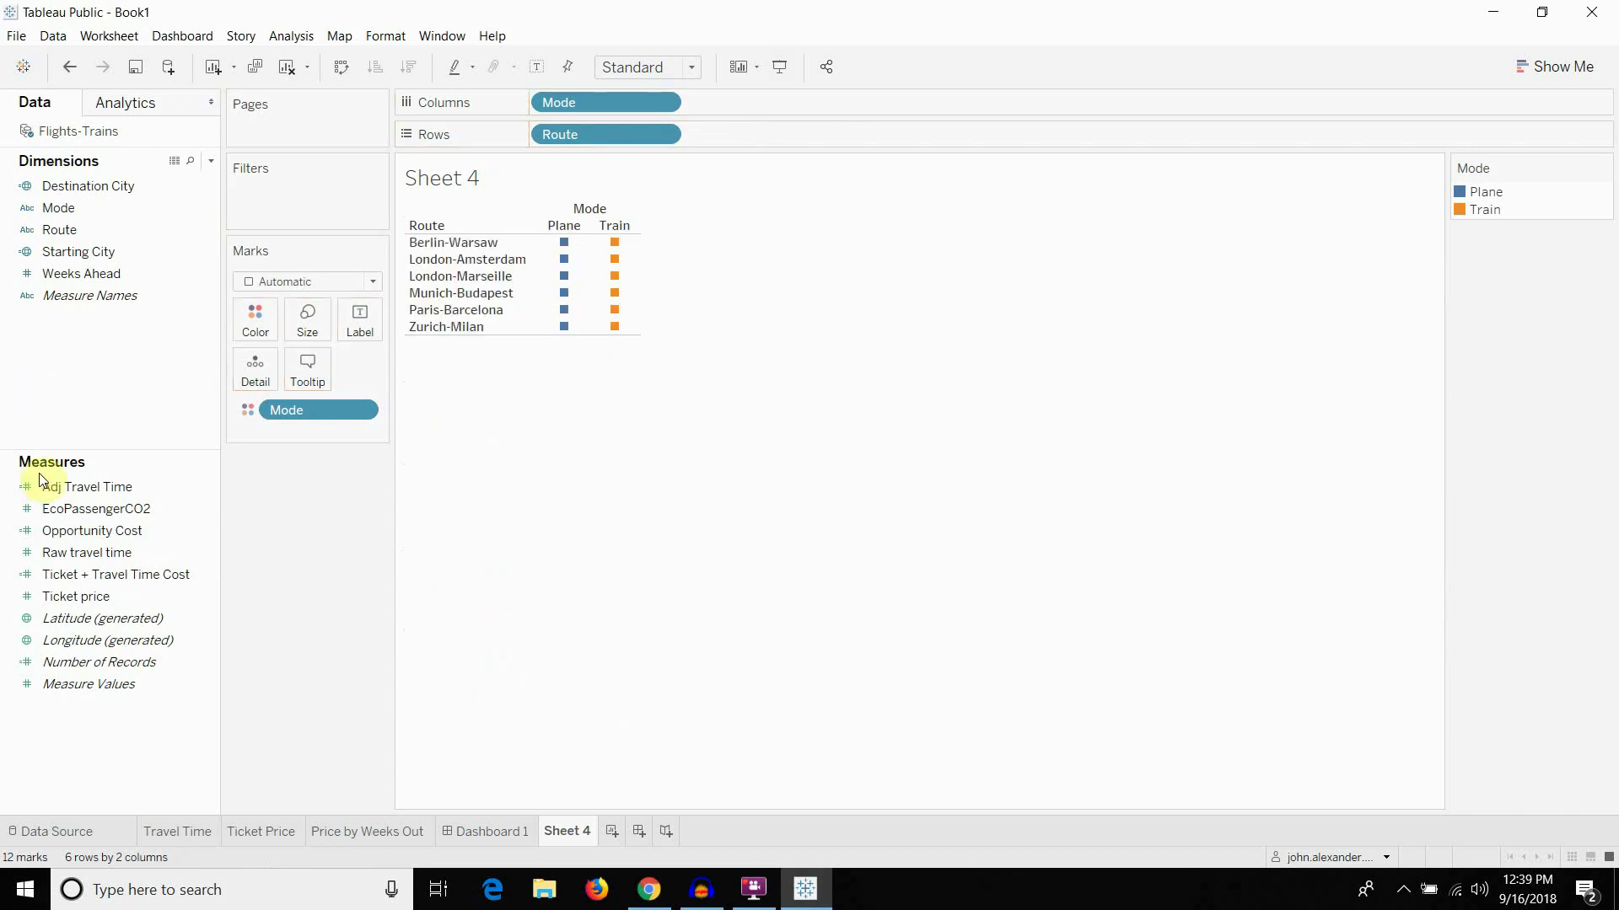
pyautogui.moveTo(93, 574); pyautogui.dragTo(757, 133)
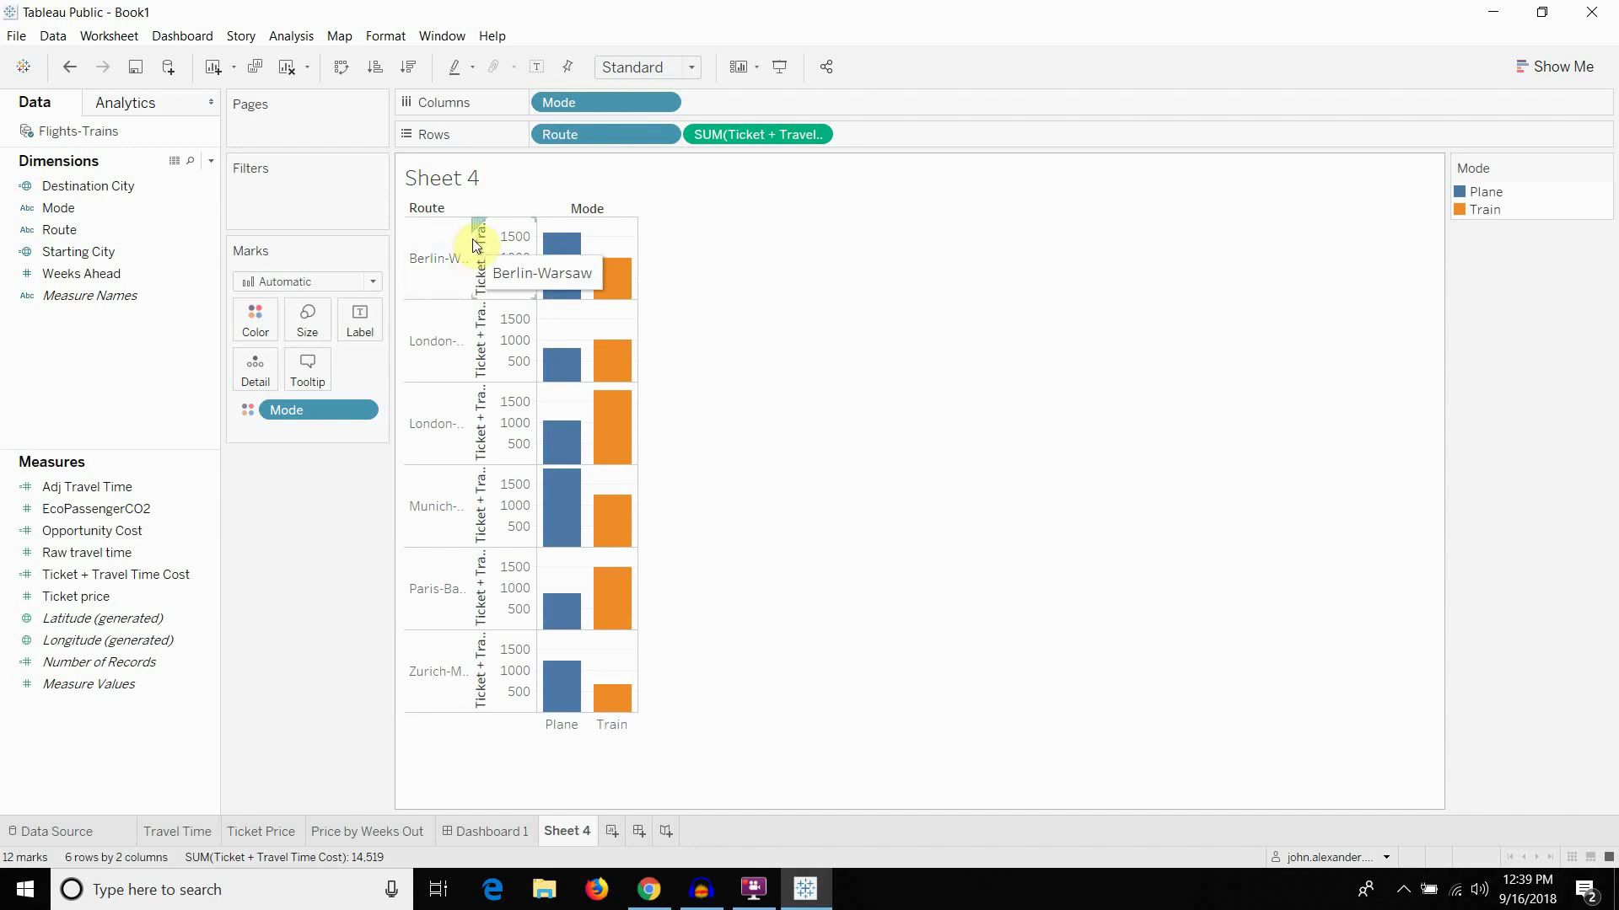
pyautogui.moveTo(470, 241); pyautogui.dragTo(538, 243)
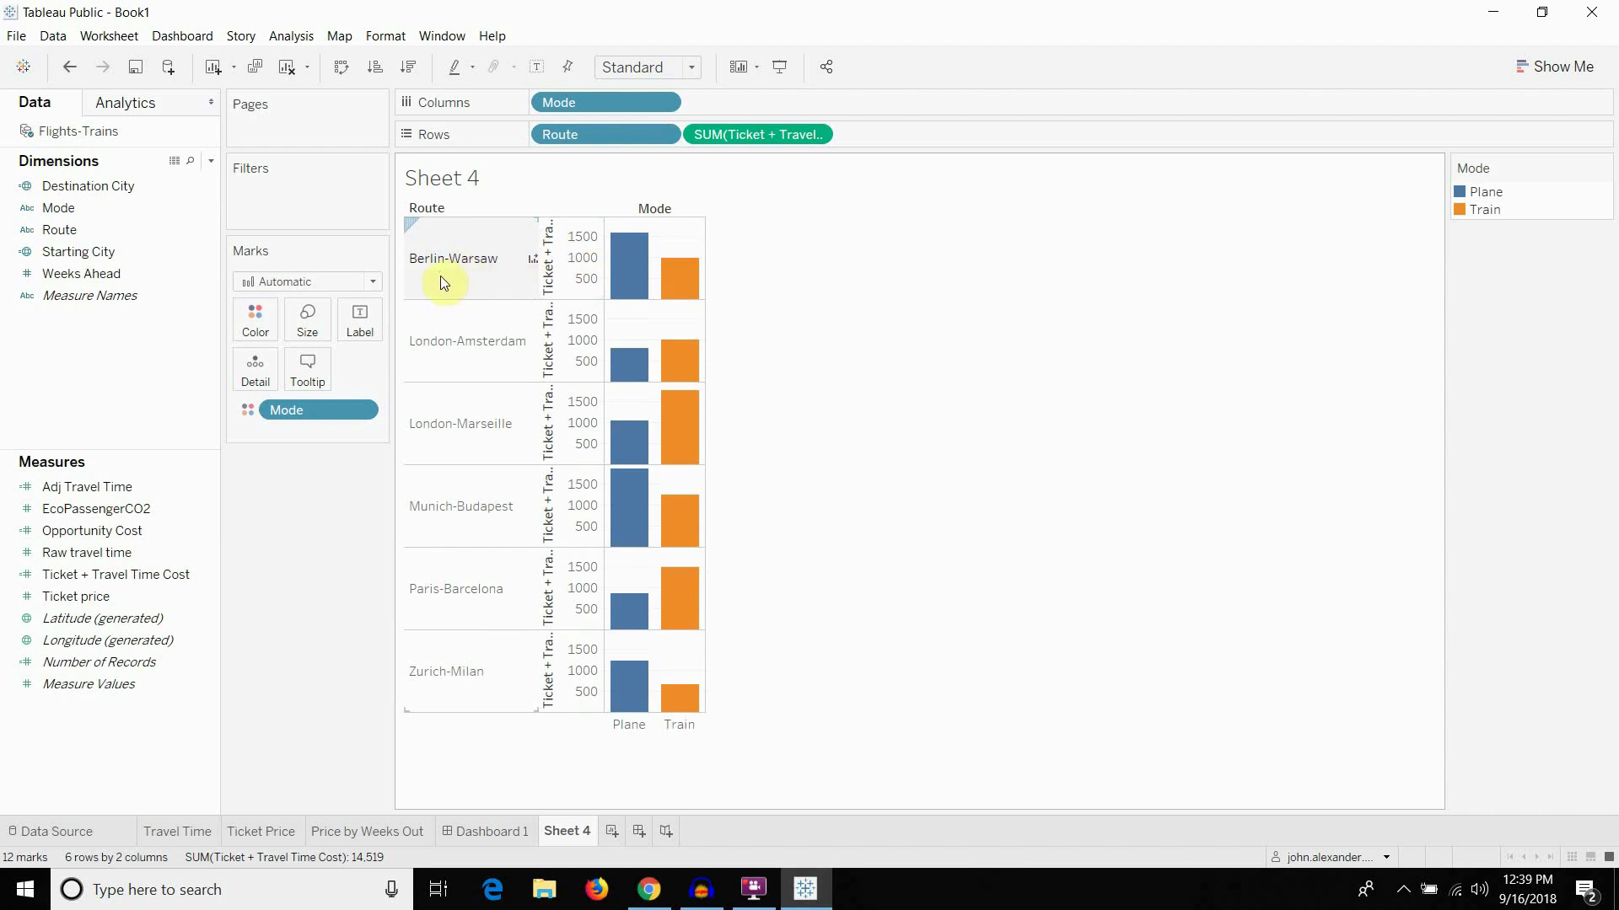
pyautogui.moveTo(694, 282)
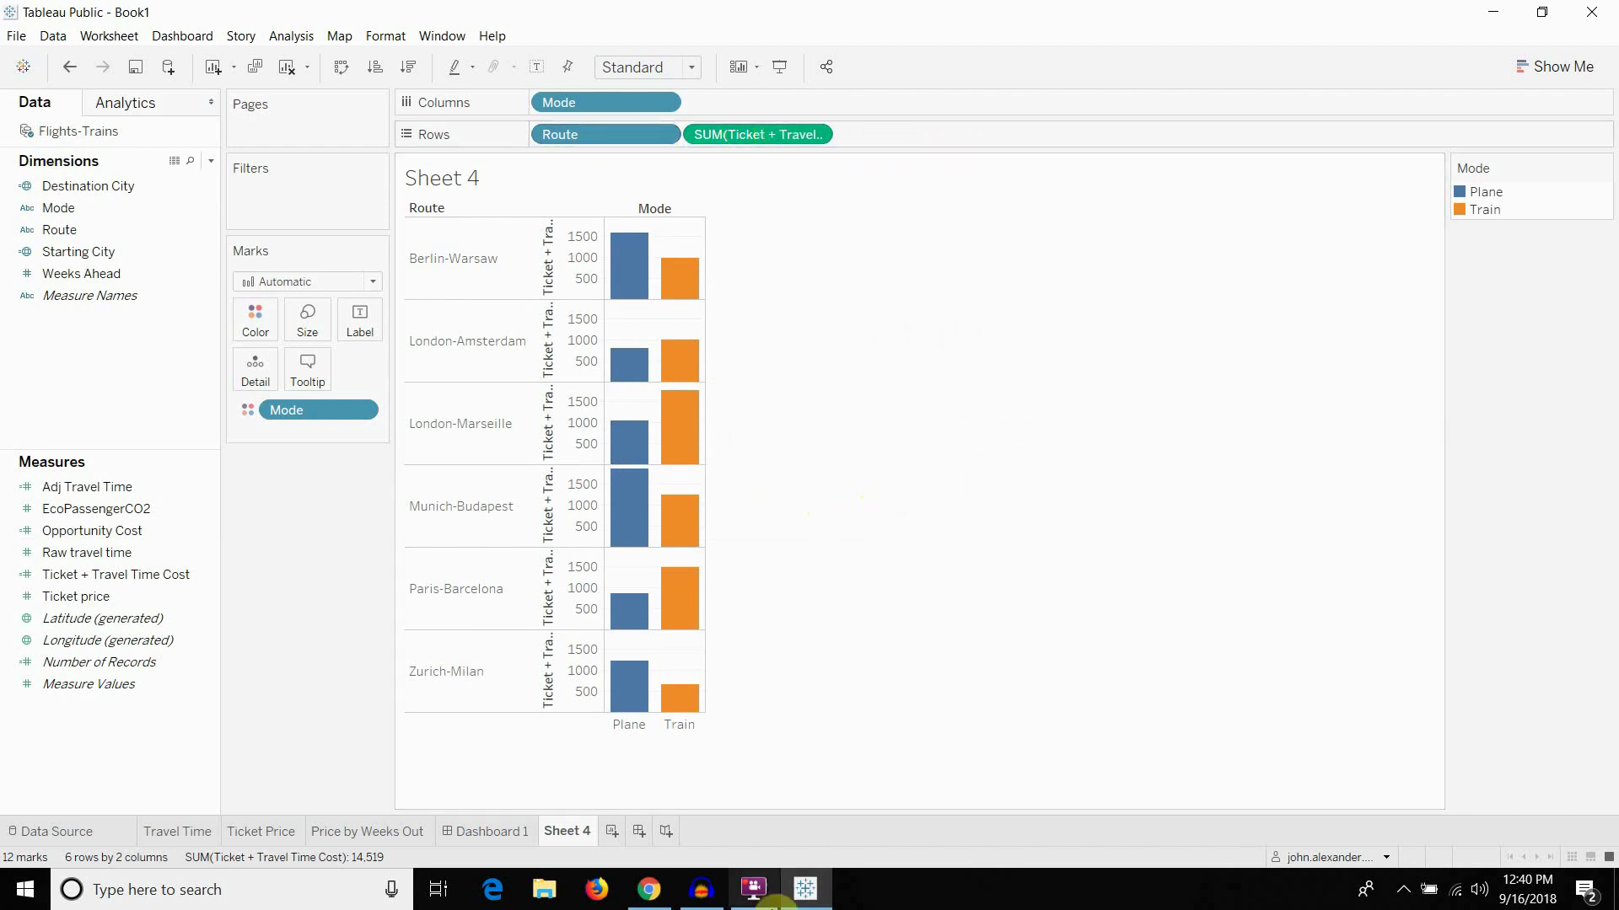
pyautogui.moveTo(642, 624)
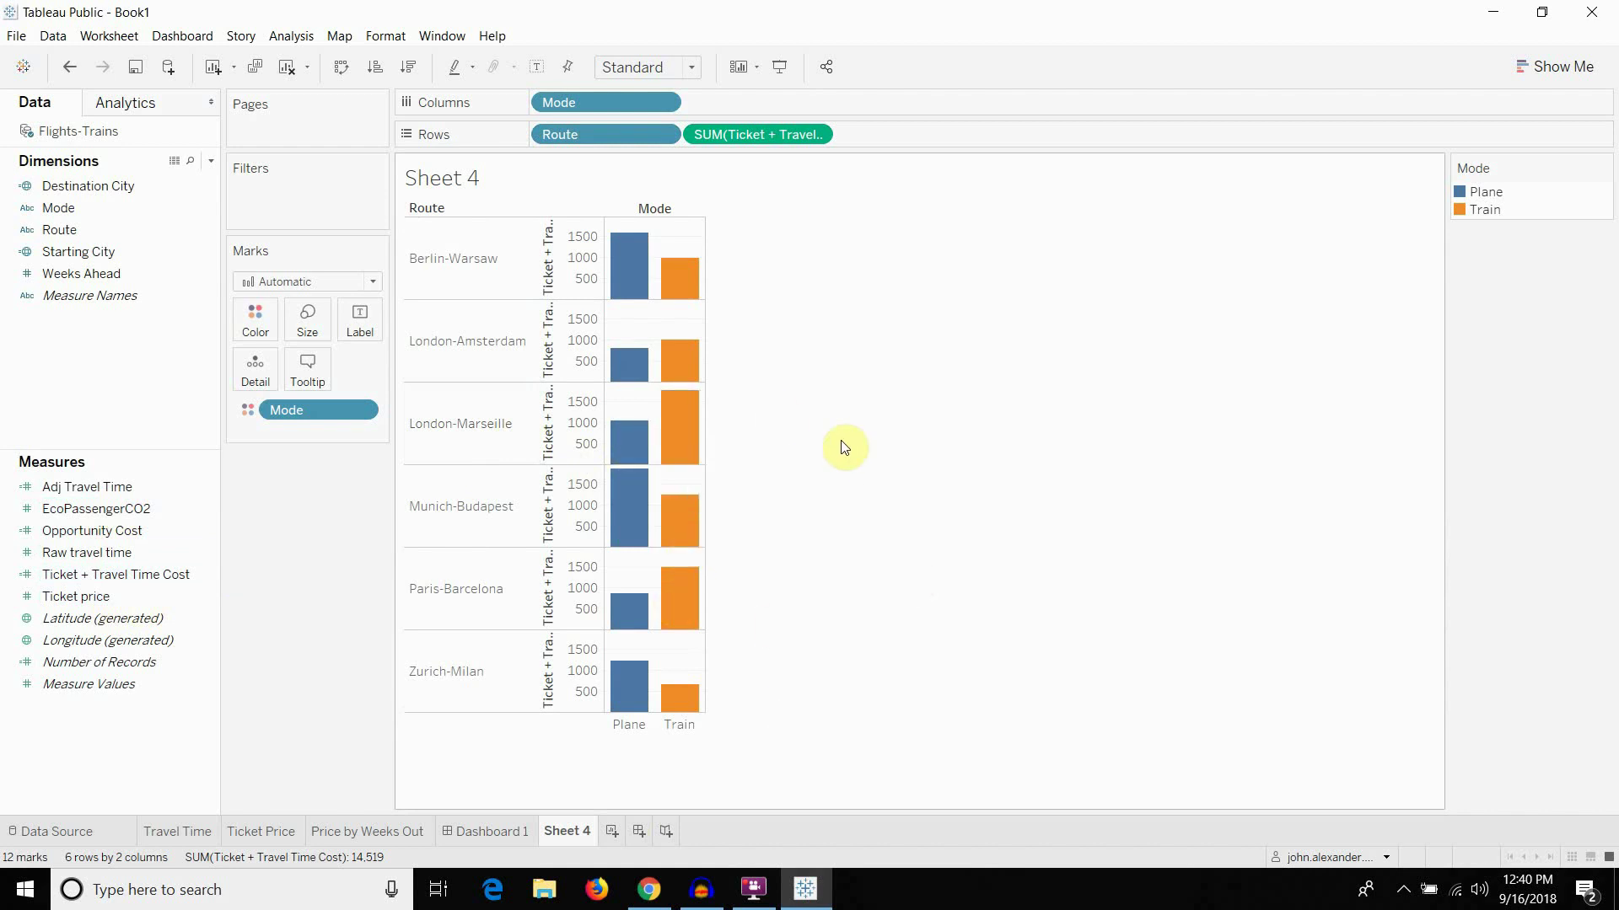
# Clear Dashboard 1 by removing the Travel Time, Price by Weeks Out and Ticket Price views and the Mode legend
pyautogui.click(475, 832)
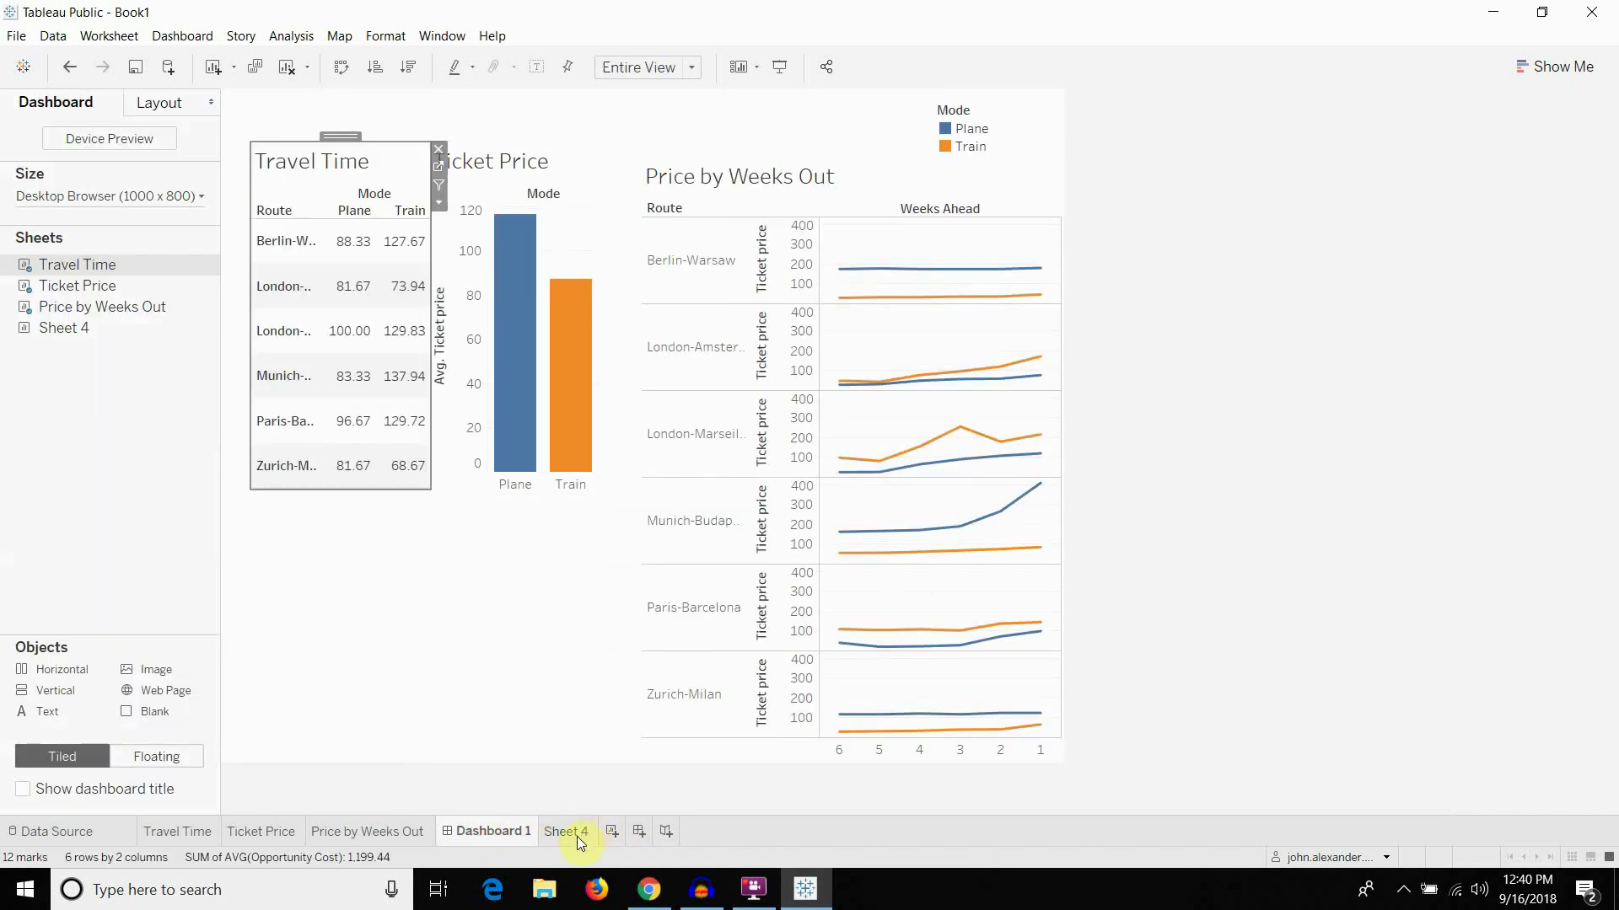
pyautogui.click(576, 836)
pyautogui.click(517, 837)
pyautogui.click(932, 423)
pyautogui.click(1077, 168)
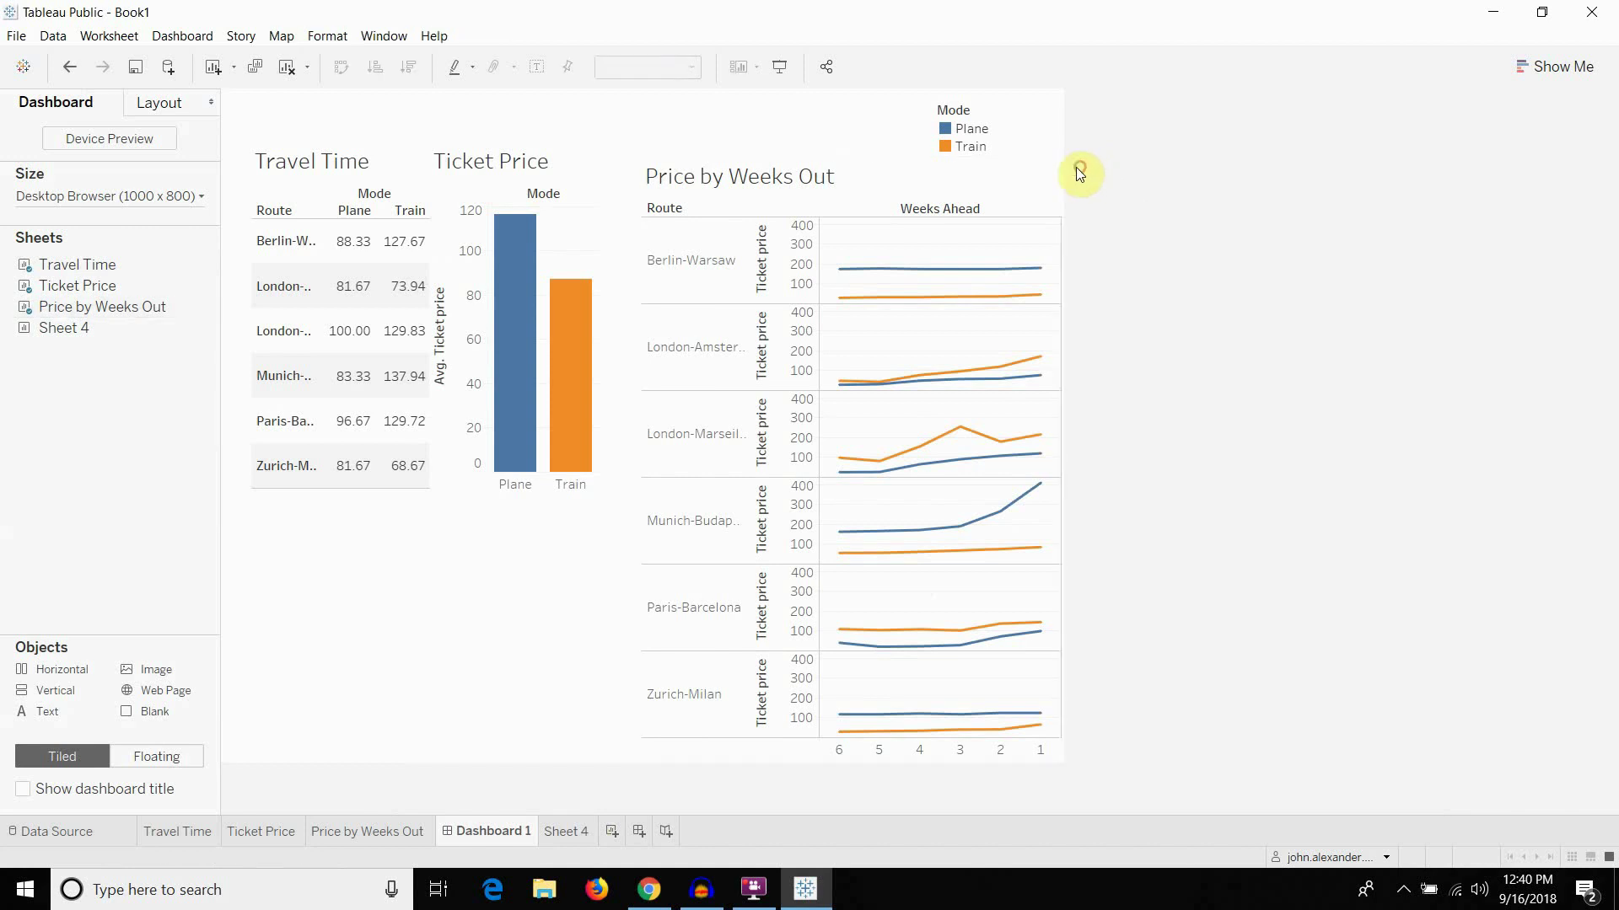
pyautogui.click(437, 245)
pyautogui.click(361, 168)
pyautogui.click(439, 153)
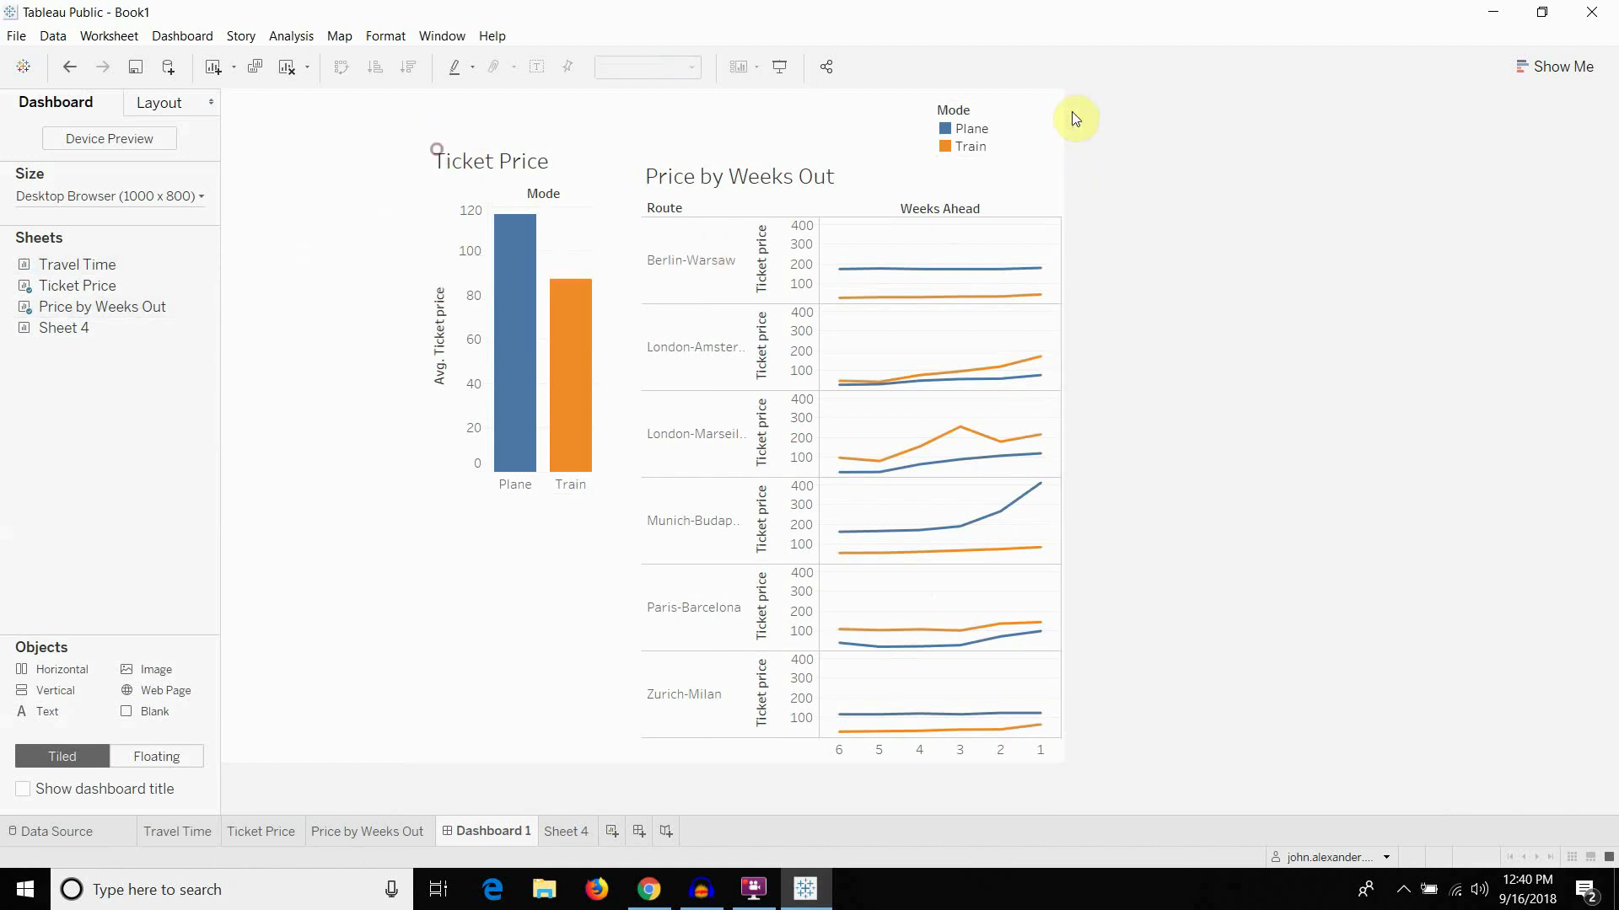
pyautogui.click(1037, 169)
pyautogui.click(1072, 162)
pyautogui.click(595, 189)
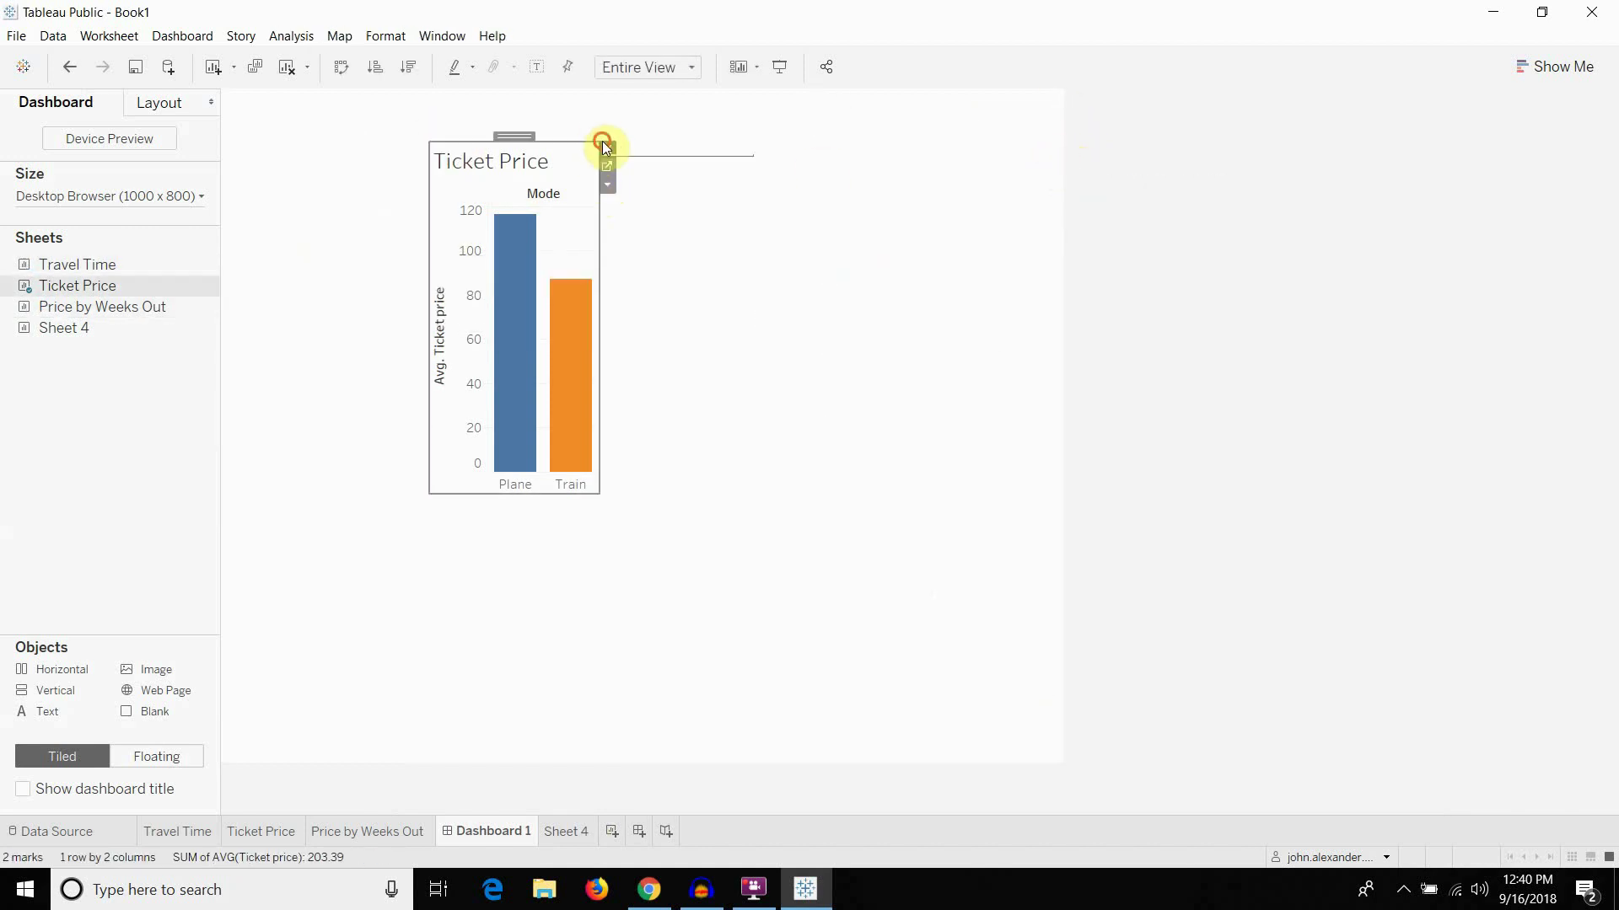
pyautogui.click(606, 149)
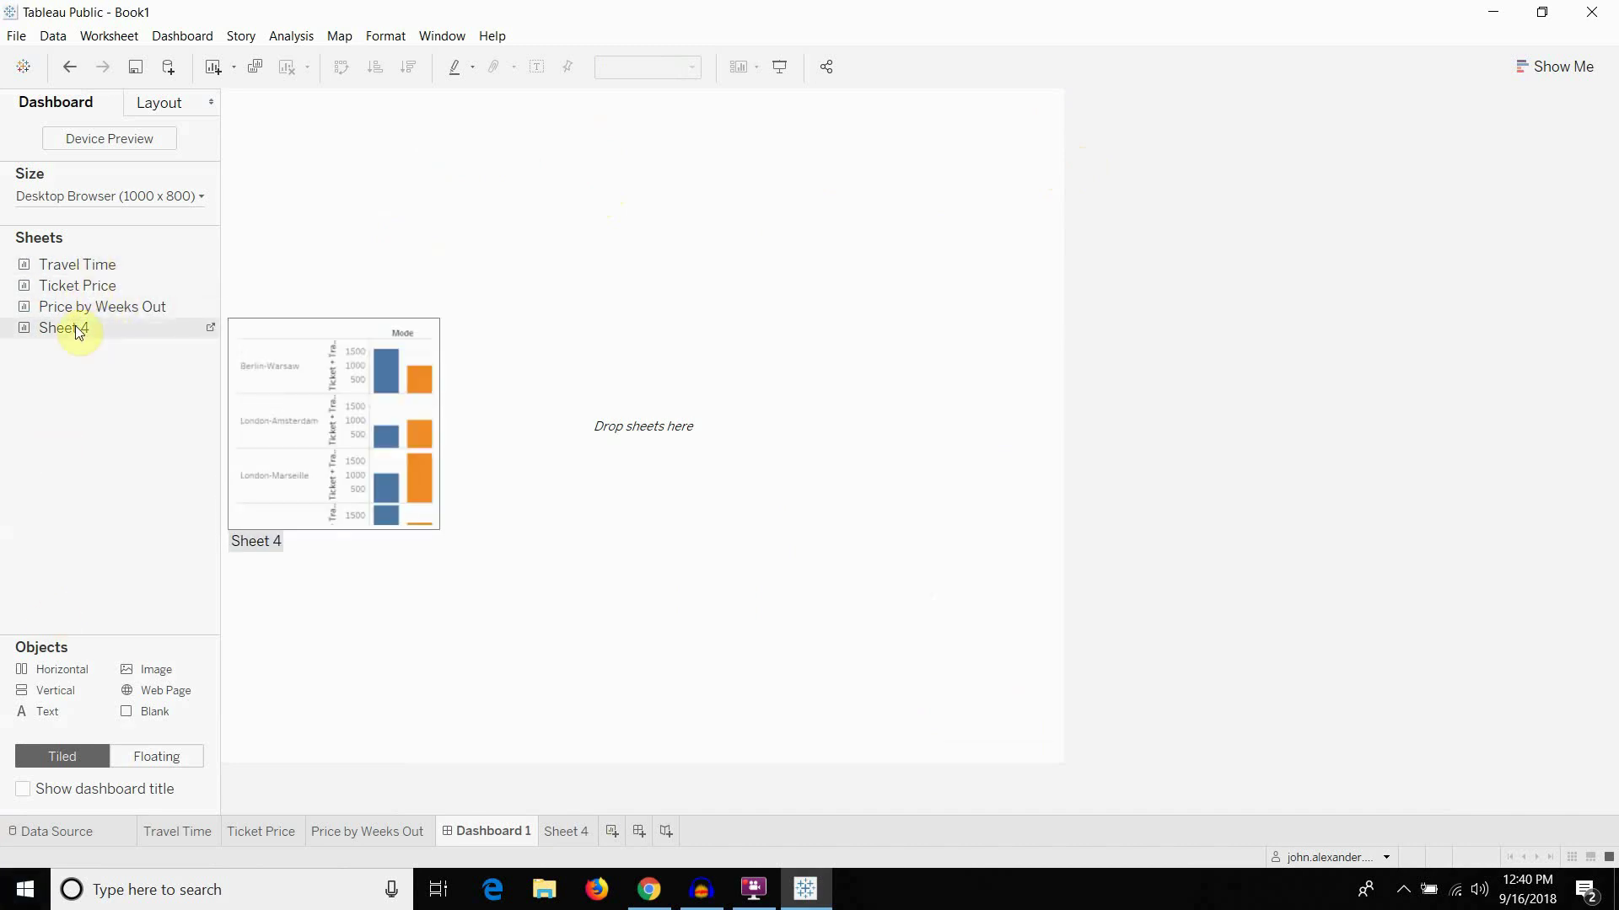
# Place Sheet 4 on the empty Dashboard 1 and enlarge its frame to show the bars for every route
pyautogui.moveTo(80, 328); pyautogui.dragTo(569, 215)
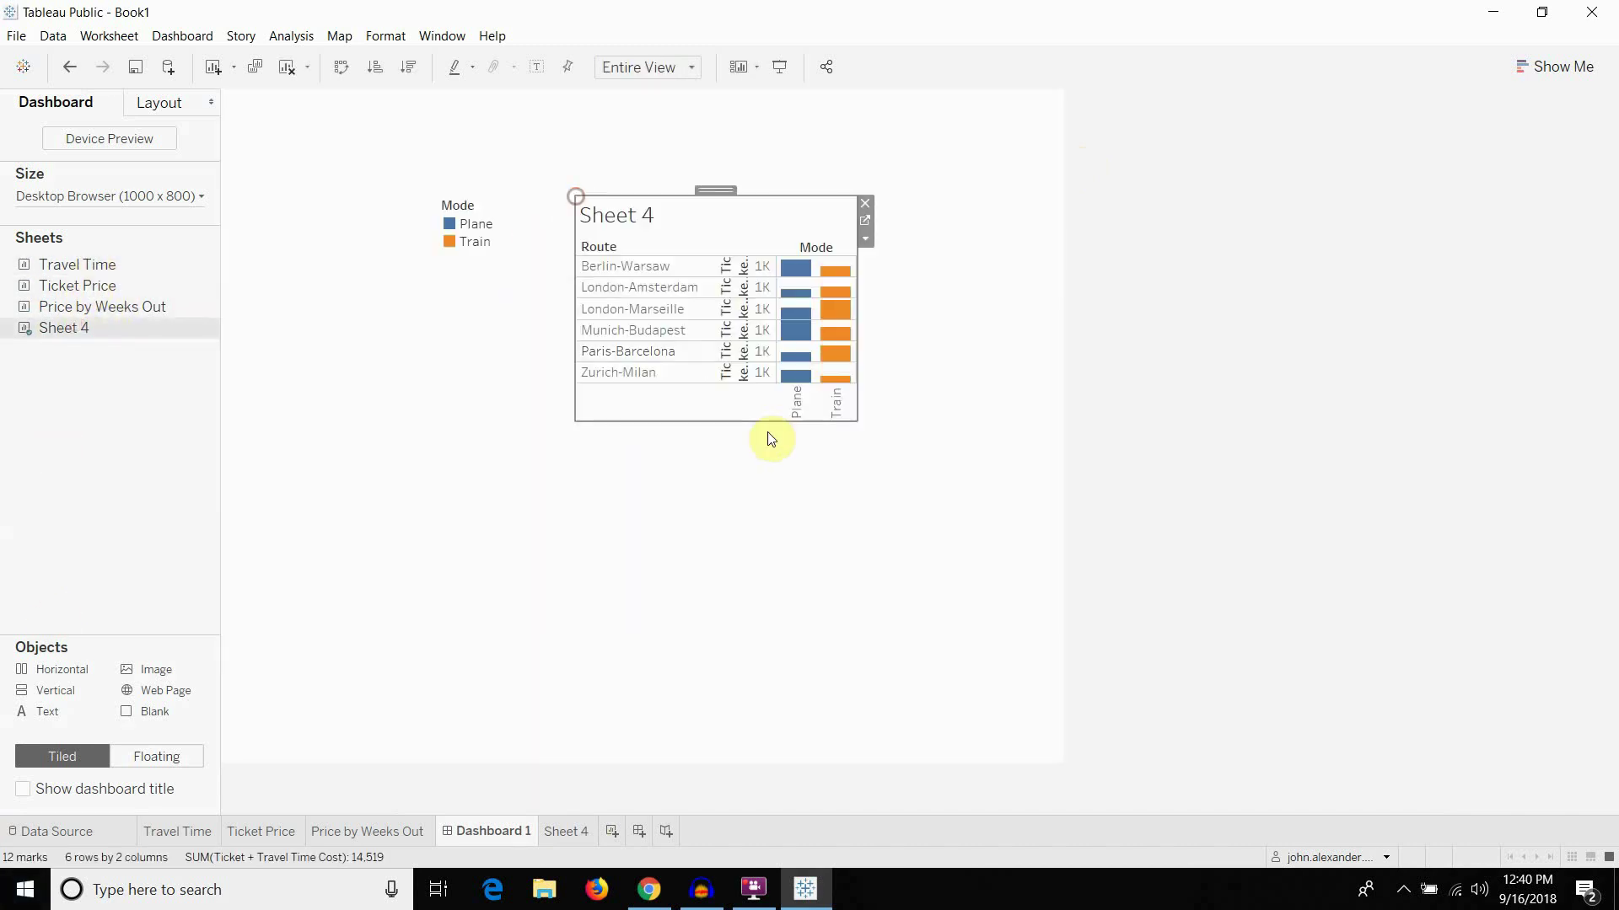
pyautogui.moveTo(861, 429); pyautogui.dragTo(1032, 582)
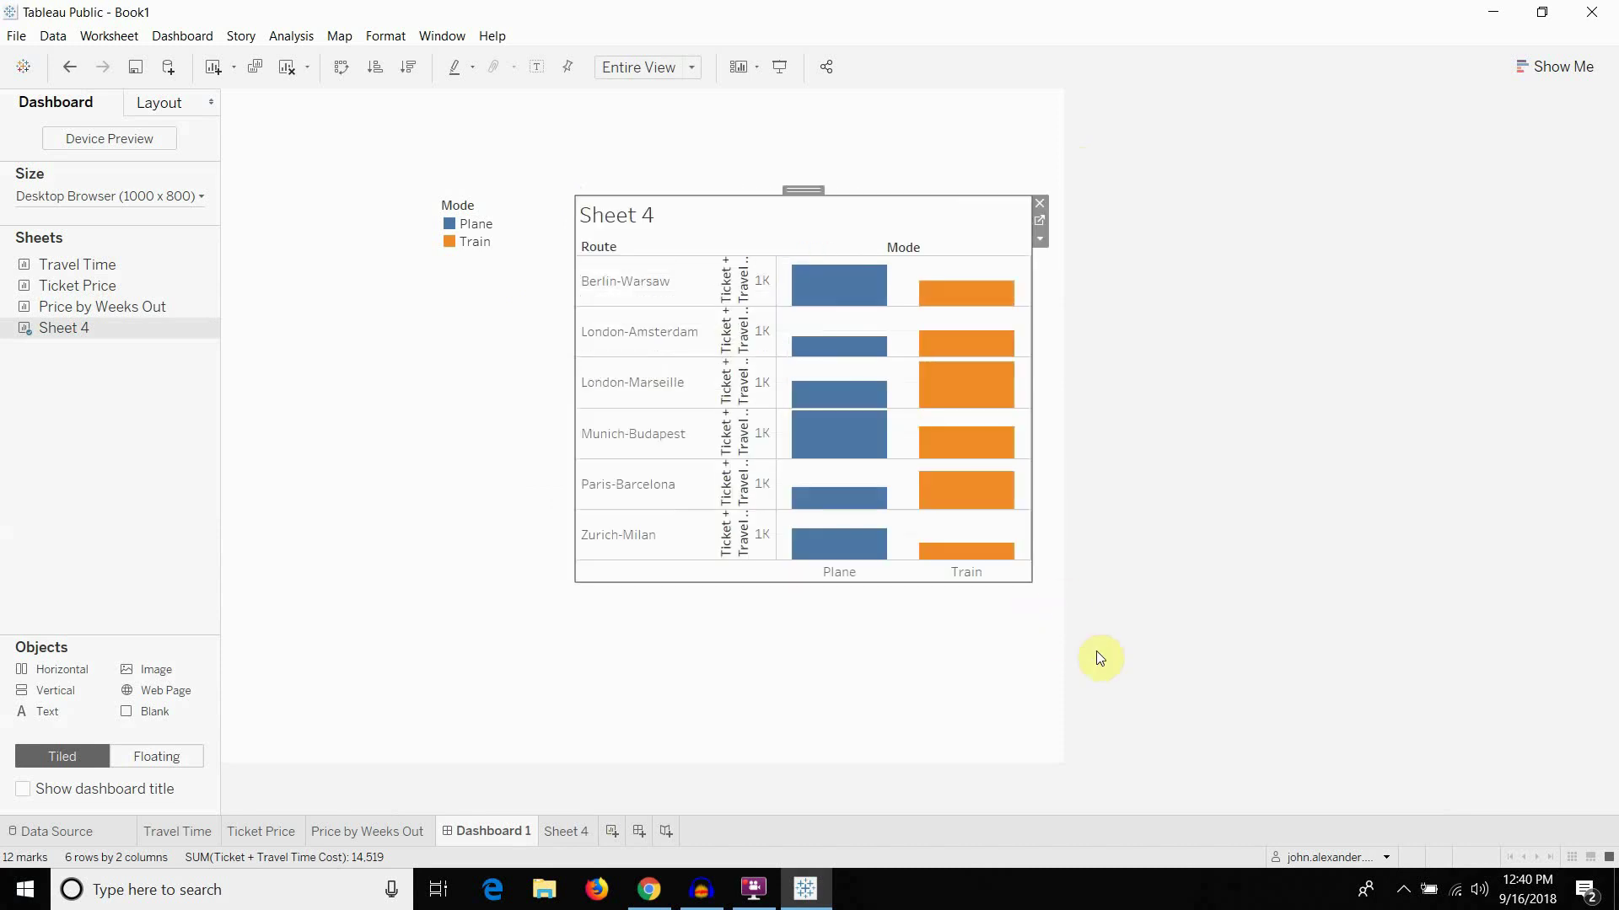
pyautogui.moveTo(587, 581); pyautogui.dragTo(564, 626)
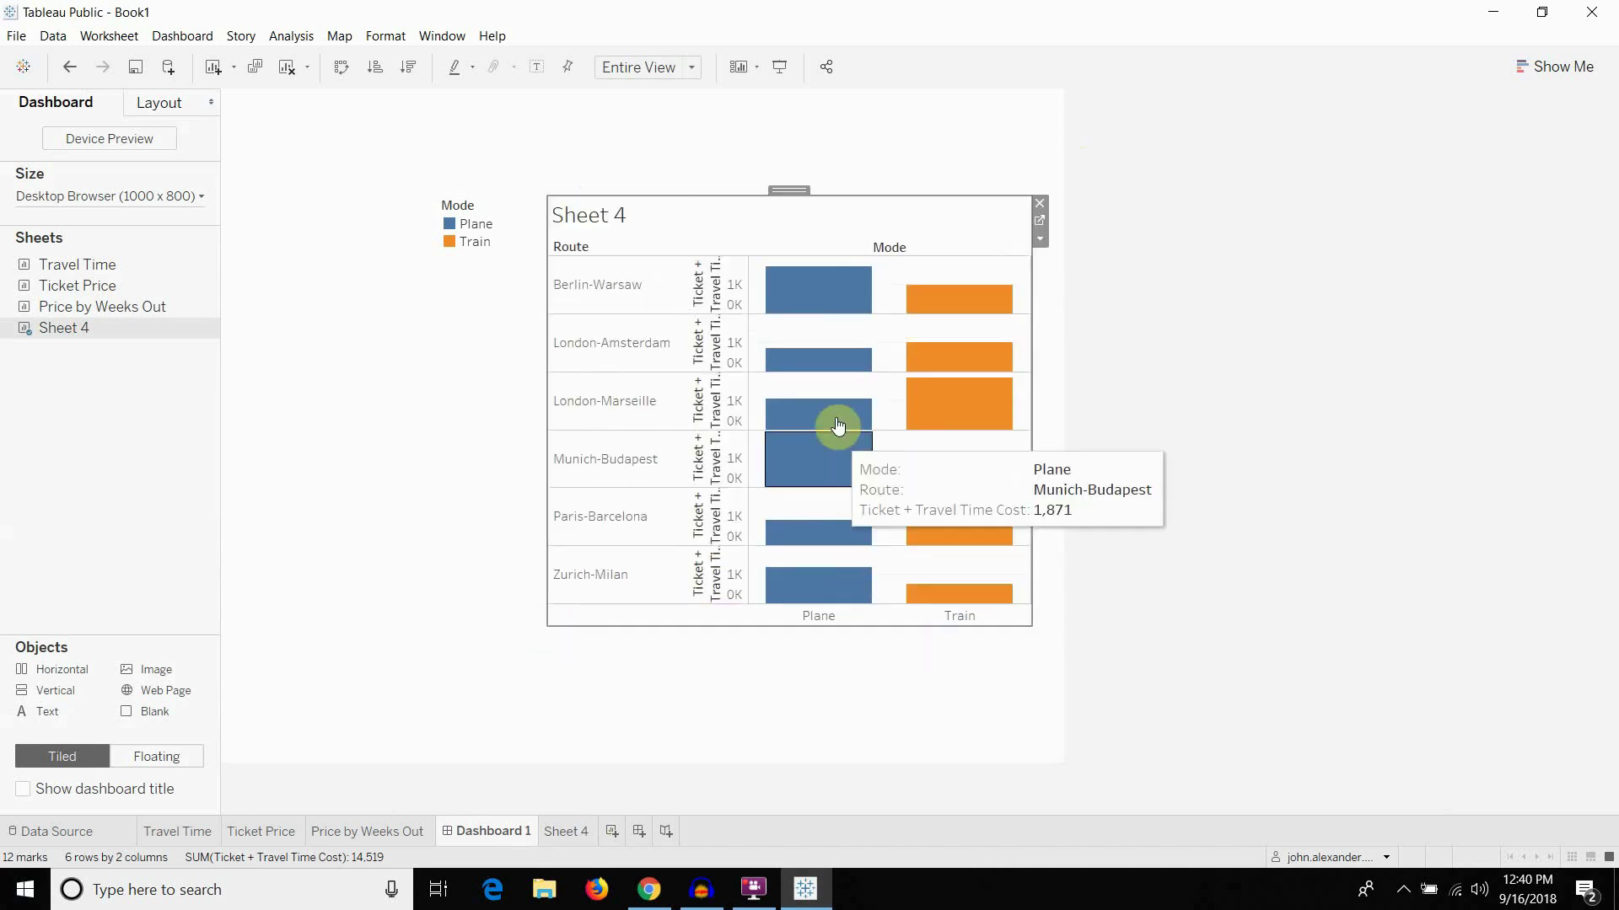
# Turn Sheet 4 into horizontal bars with Route and Mode in the rows and Ticket + Travel Time Cost in the columns
pyautogui.moveTo(1031, 318); pyautogui.dragTo(969, 330)
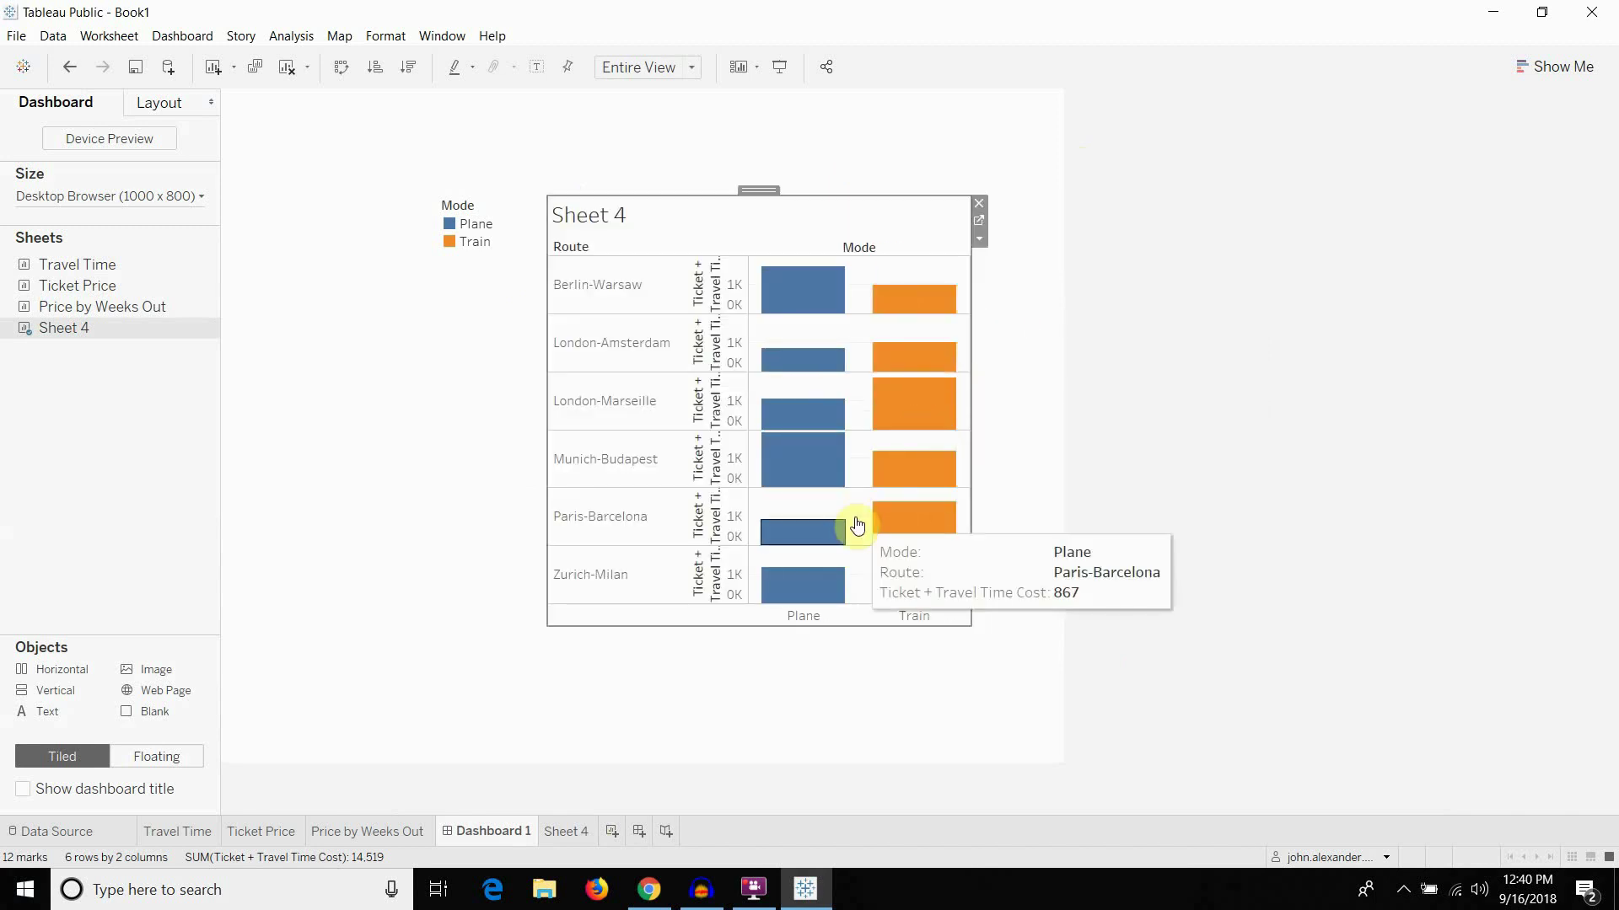
pyautogui.click(979, 220)
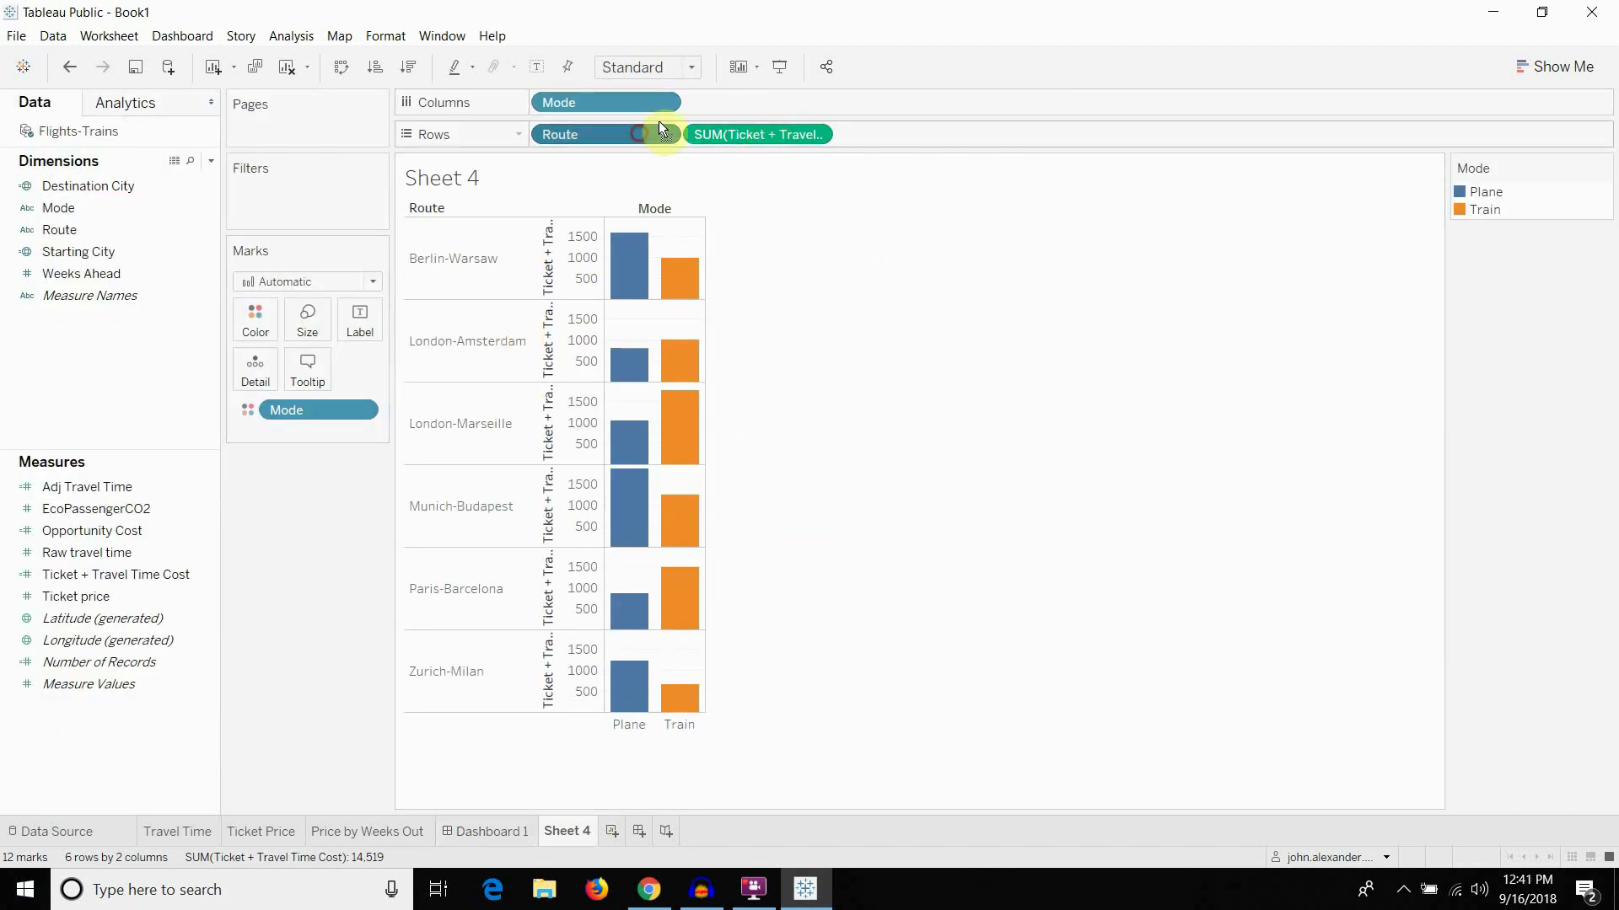
pyautogui.moveTo(601, 89); pyautogui.dragTo(678, 135)
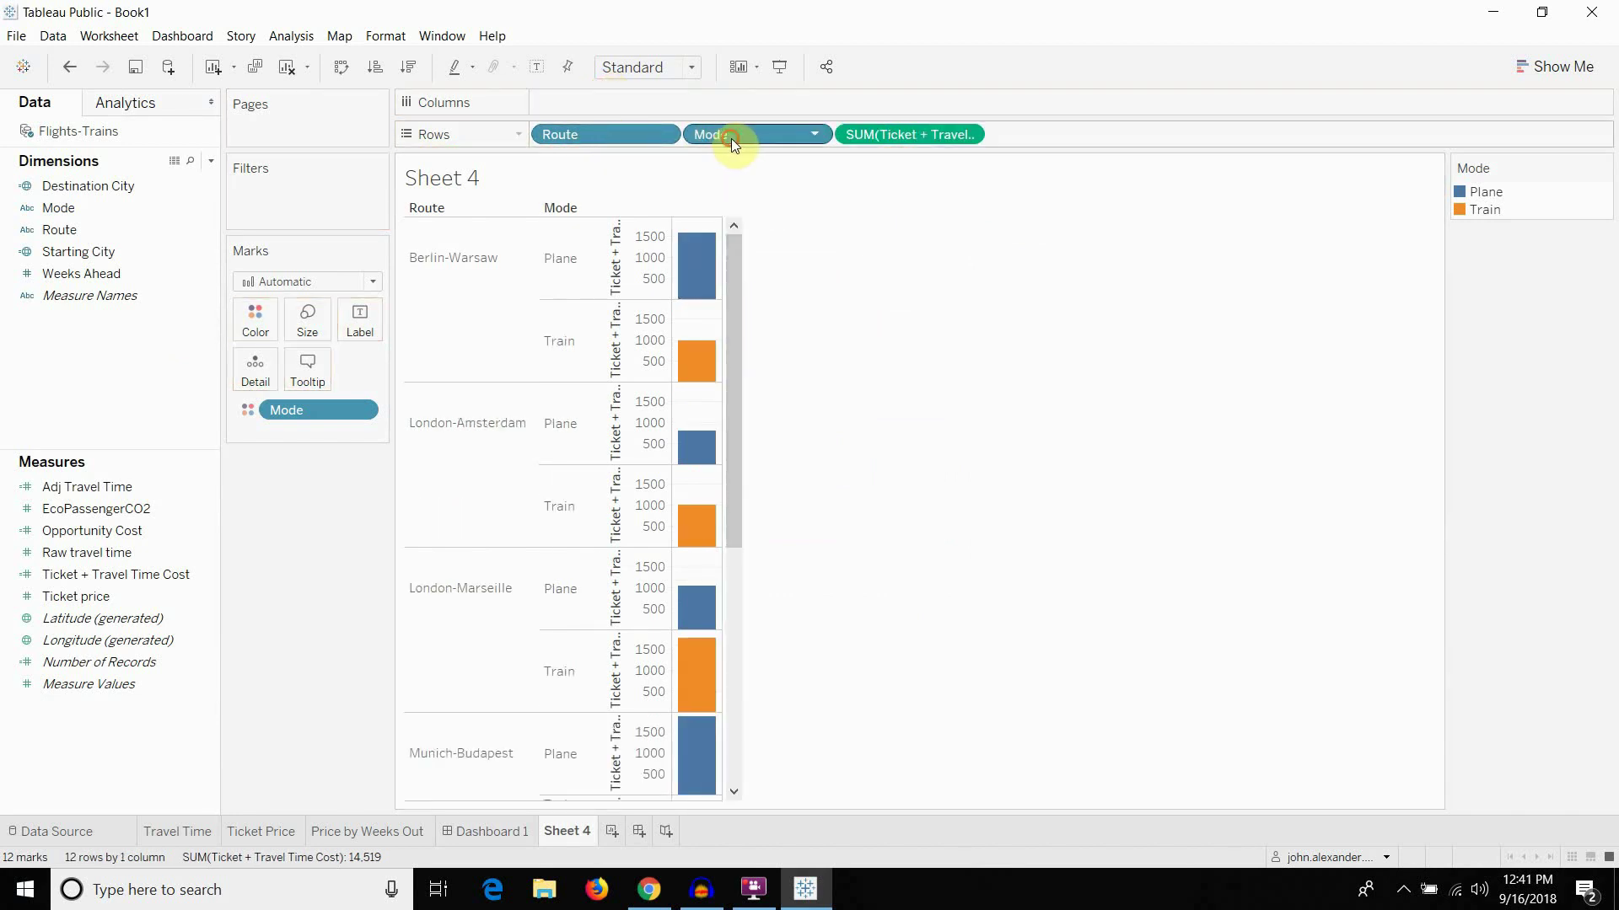
pyautogui.doubleClick(634, 135)
pyautogui.click(636, 136)
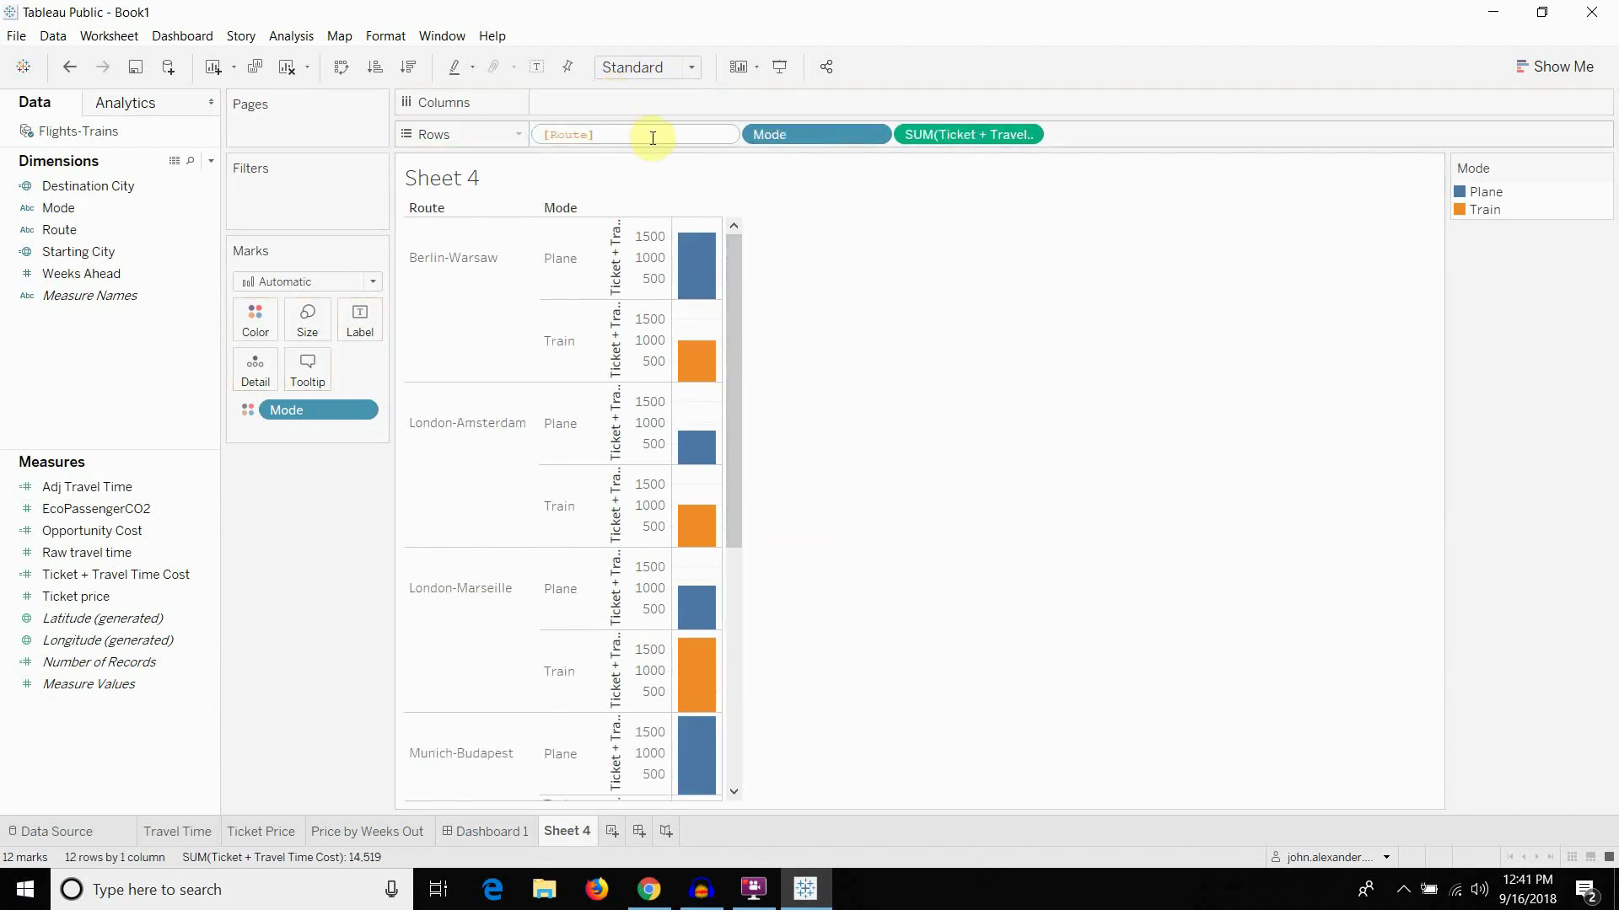
pyautogui.press('Return')
pyautogui.moveTo(902, 134); pyautogui.dragTo(887, 100)
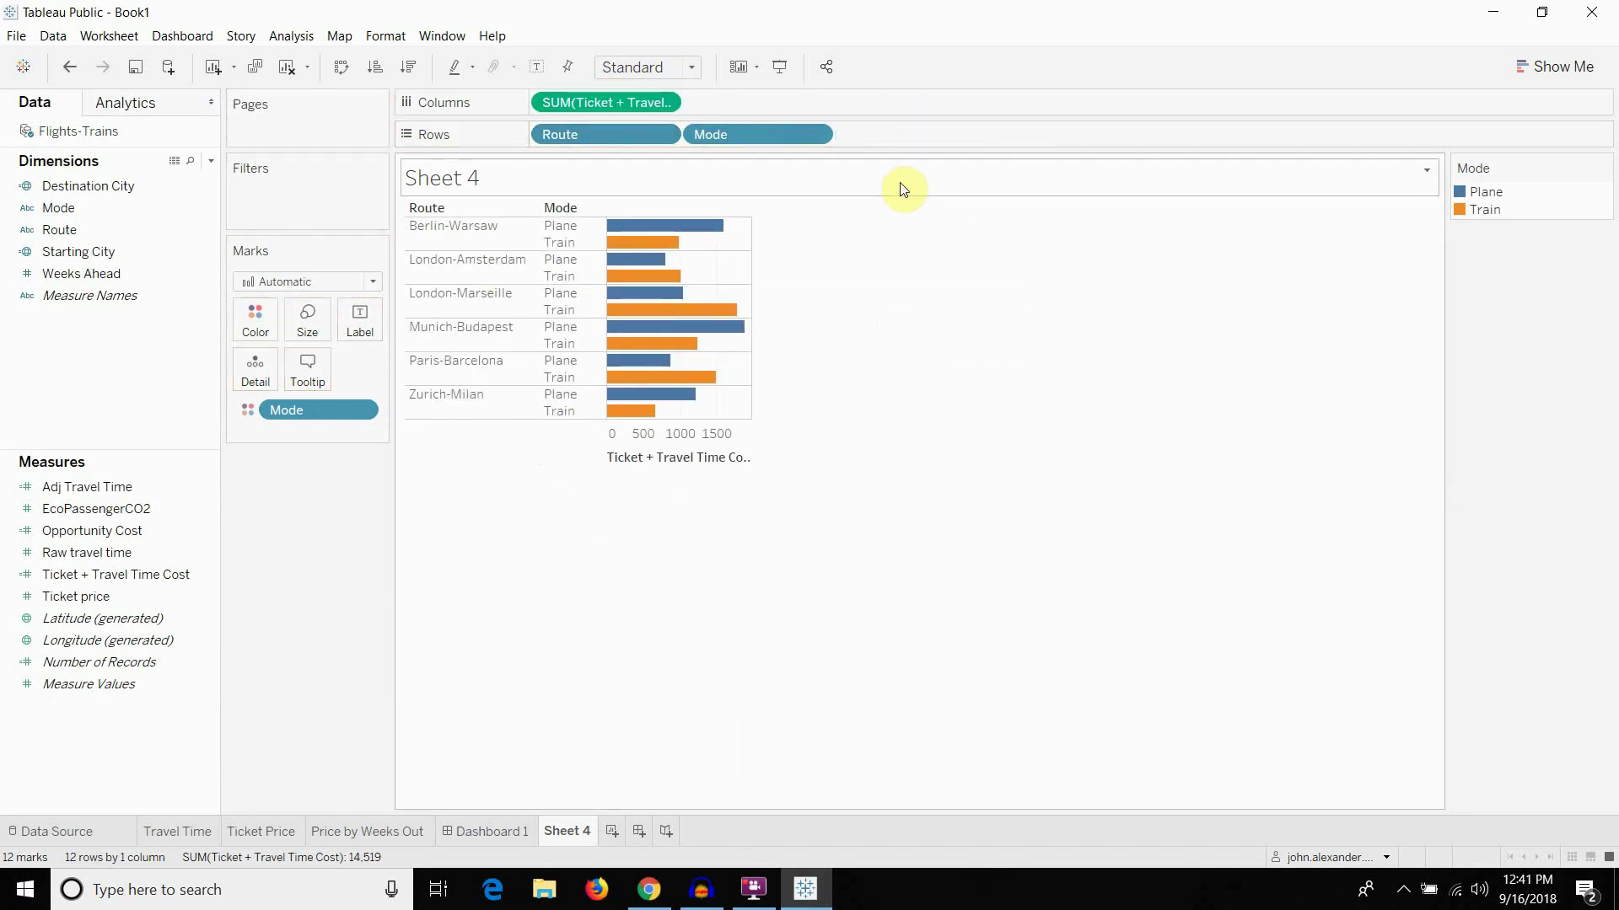
# Enlarge the Sheet 4 chart on Dashboard 1 and change its title to "Total Cost of Travel"
pyautogui.click(495, 831)
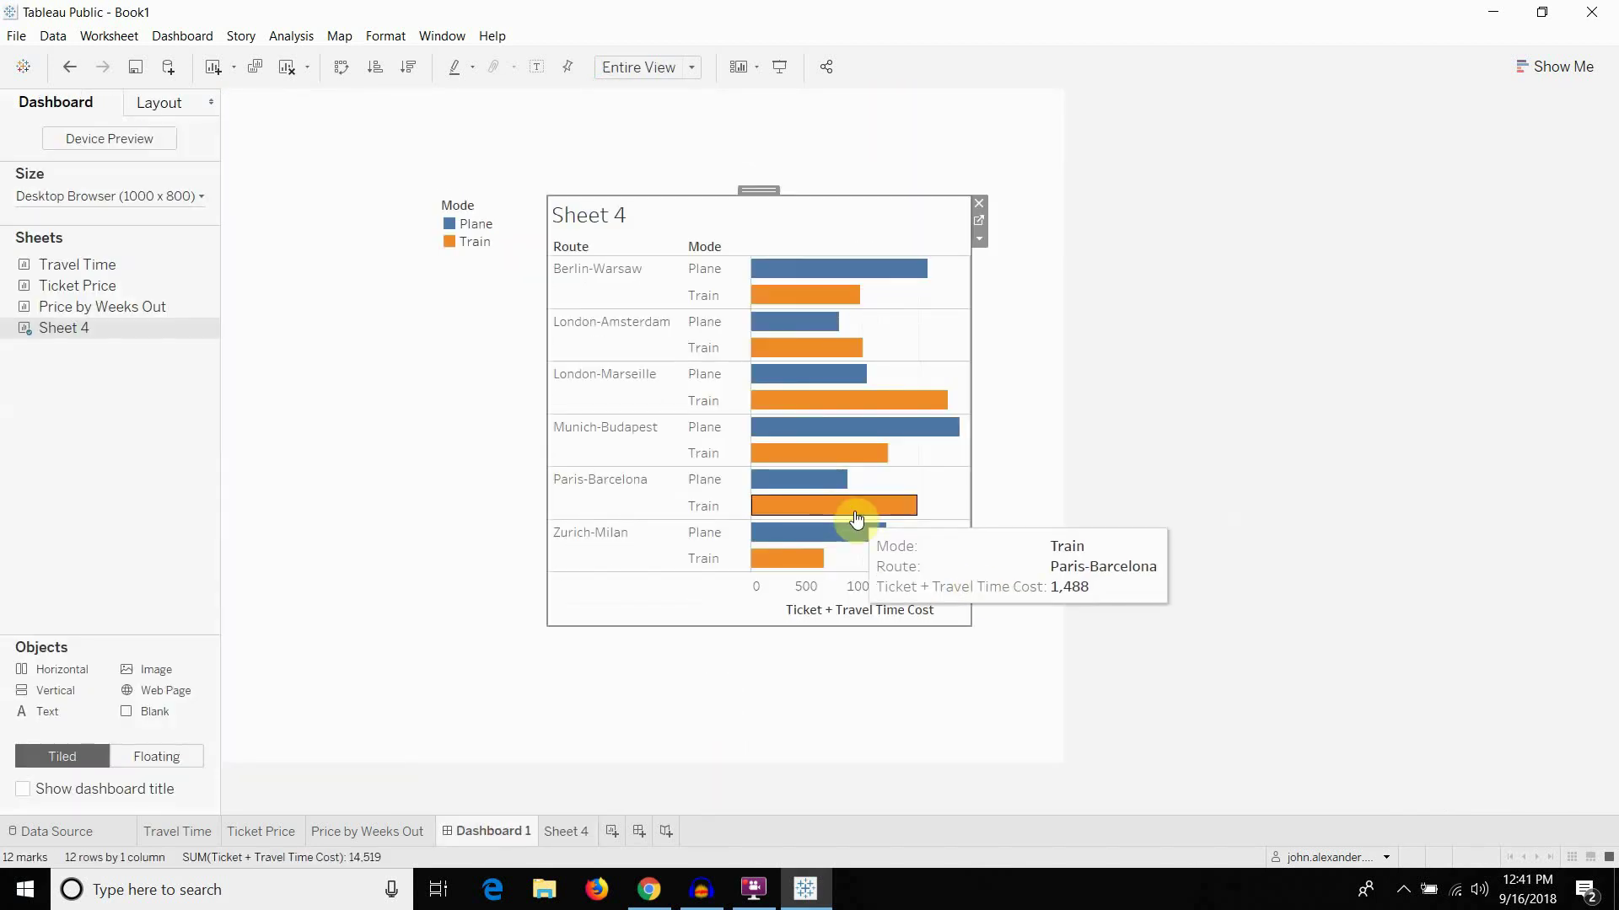
pyautogui.moveTo(975, 629); pyautogui.dragTo(1050, 761)
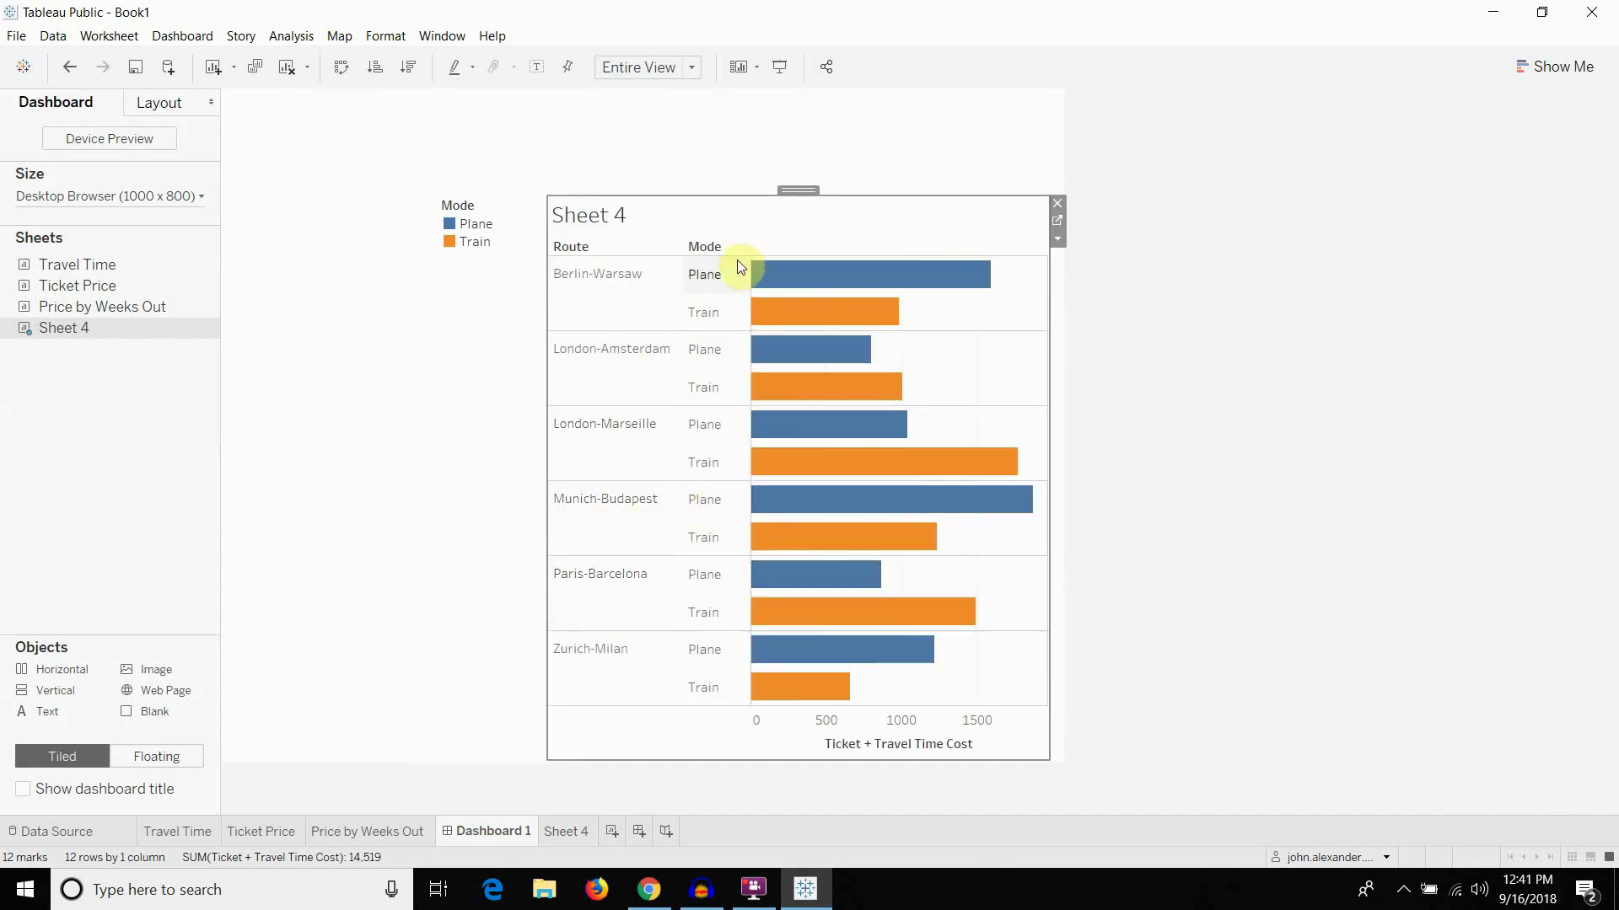
pyautogui.moveTo(937, 281)
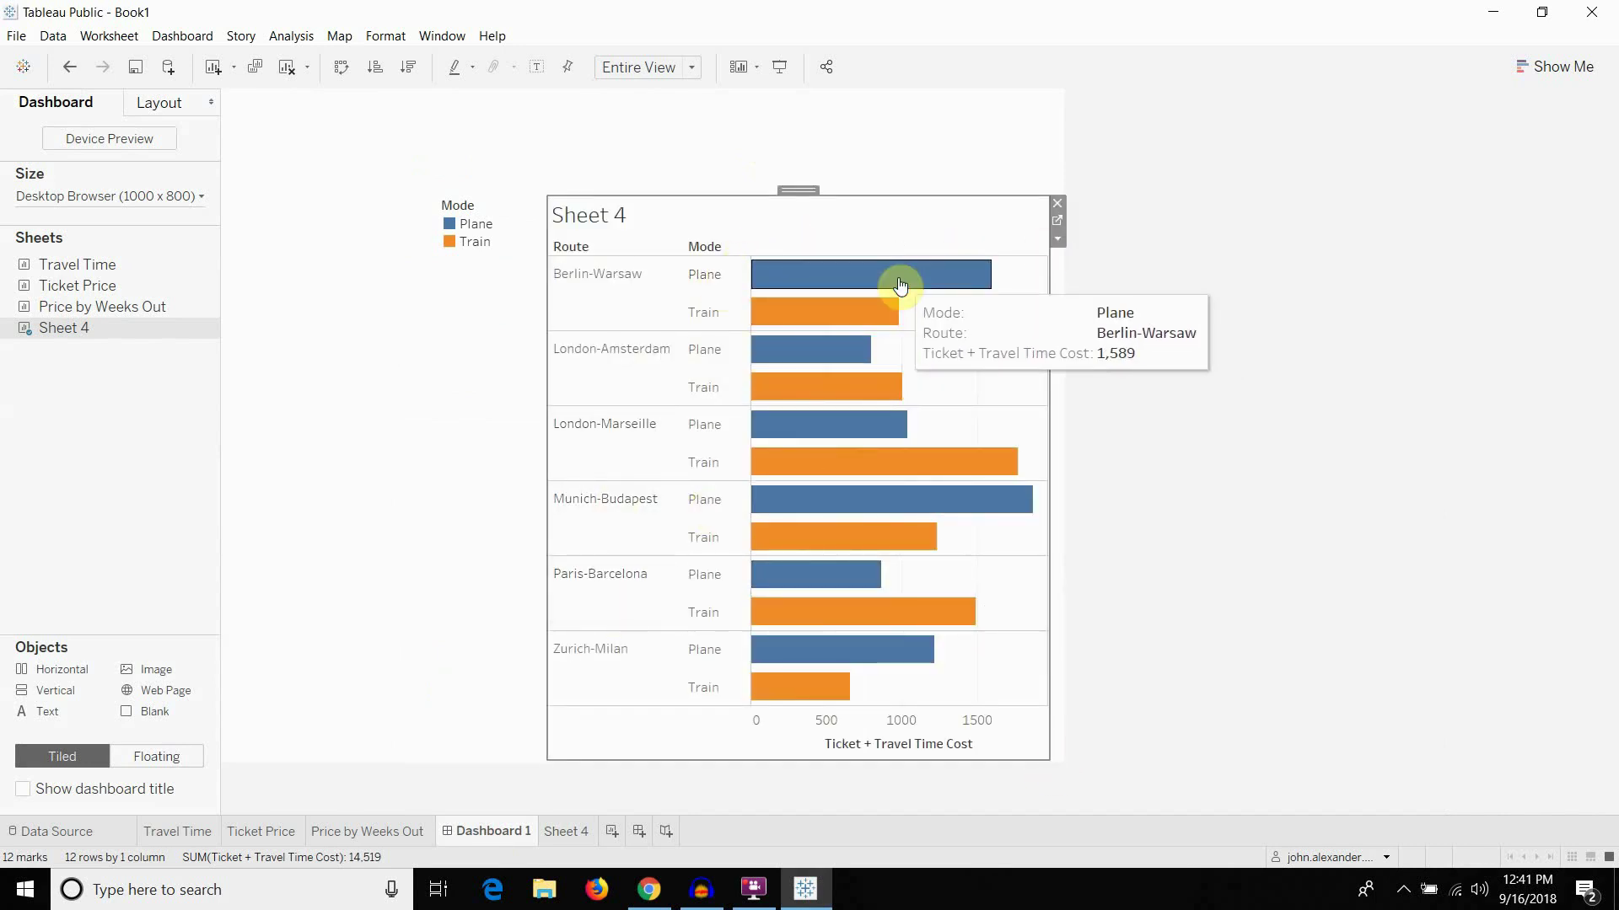
pyautogui.click(572, 205)
pyautogui.doubleClick(571, 205)
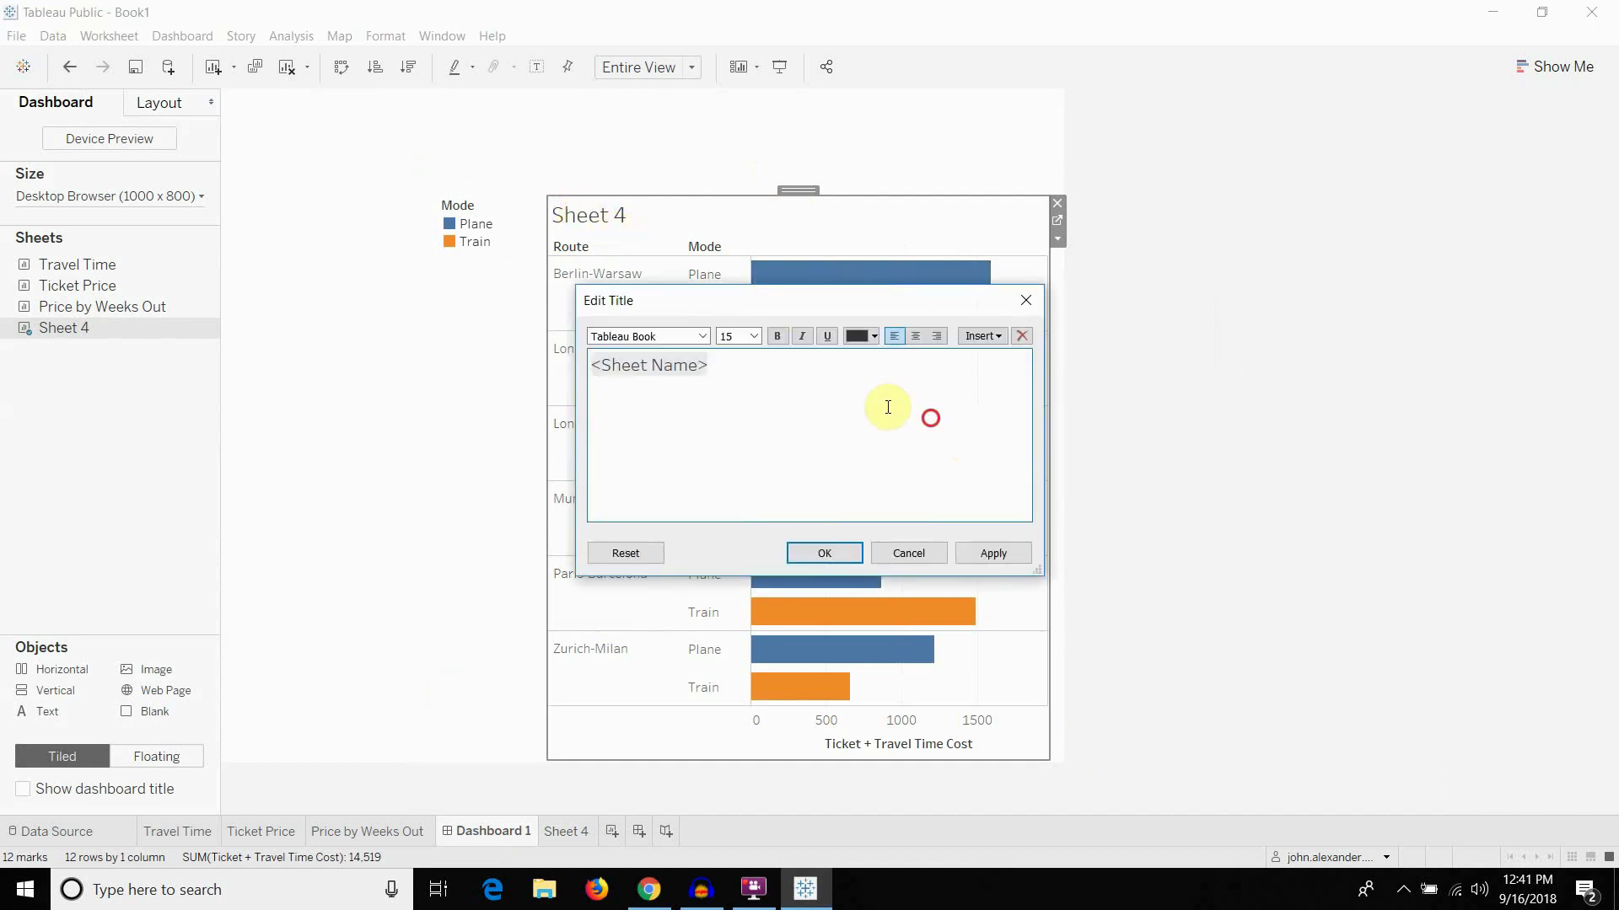
pyautogui.write('Total')
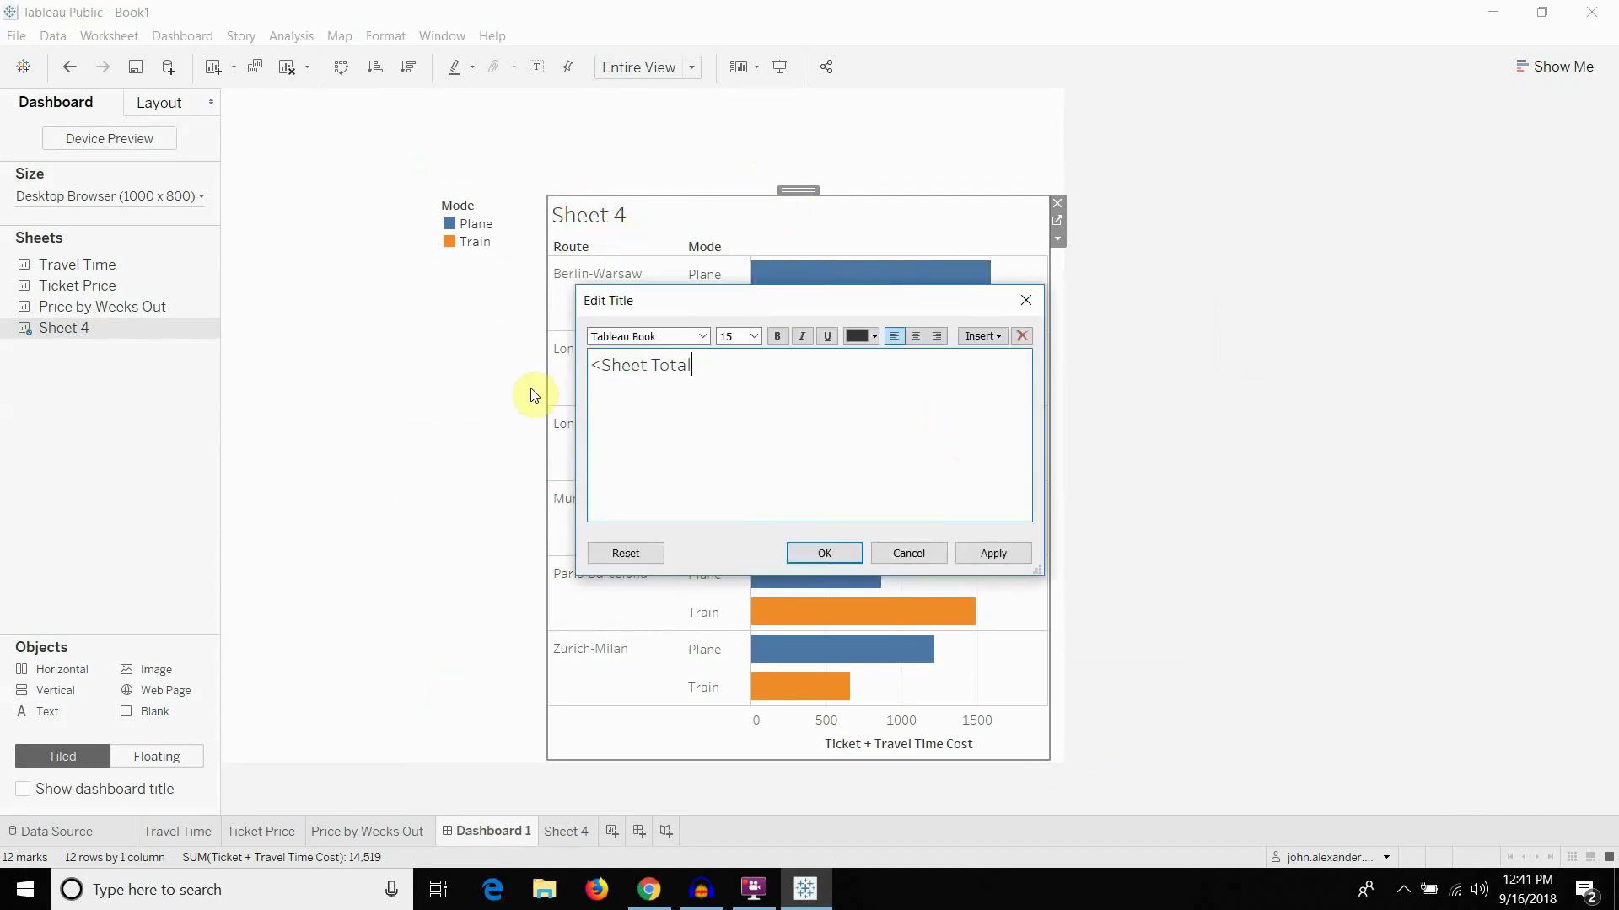
pyautogui.hotkey('ctrl', 'a')
pyautogui.write('Total')
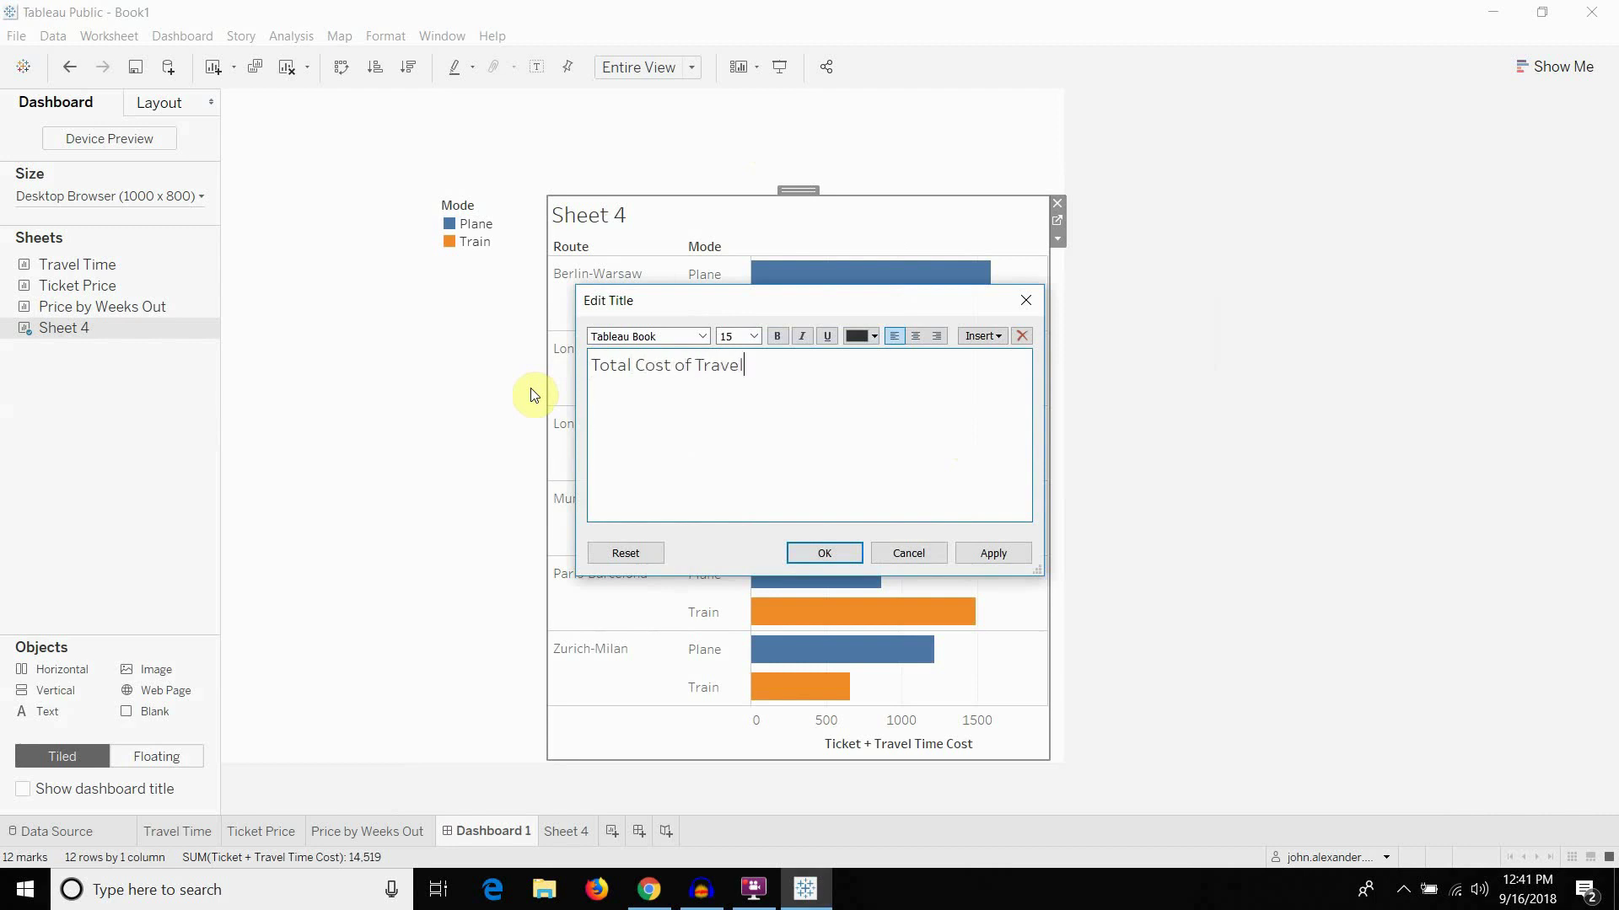
pyautogui.click(822, 553)
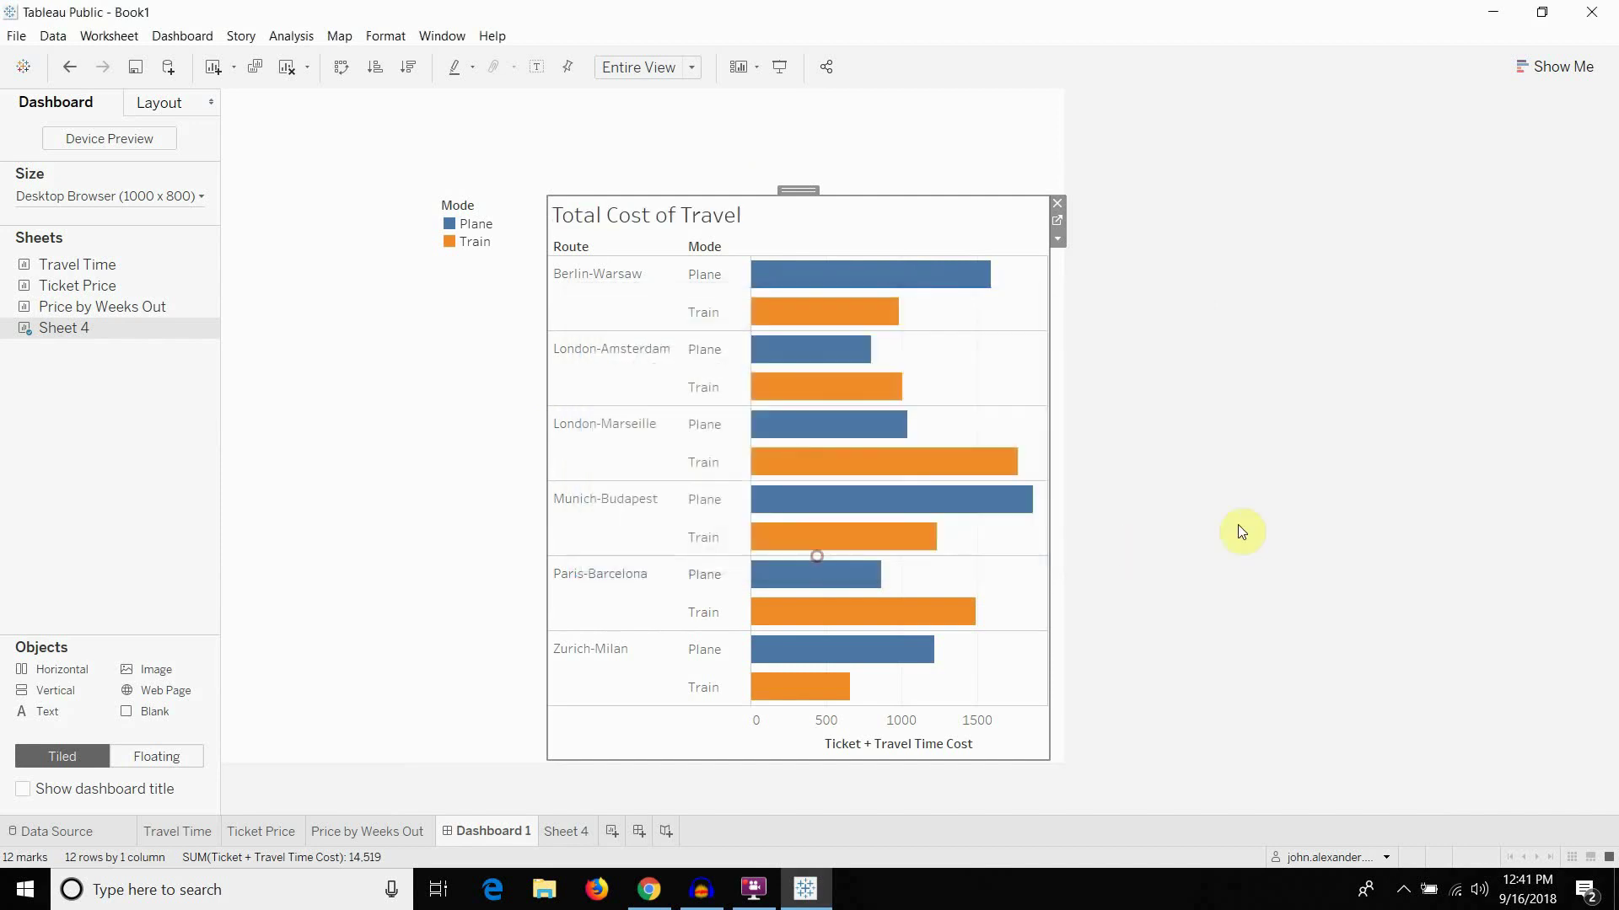
# Remove the Mode legend from the dashboard and adjust the Total Cost of Travel frame, leaving free space beside it
pyautogui.click(469, 241)
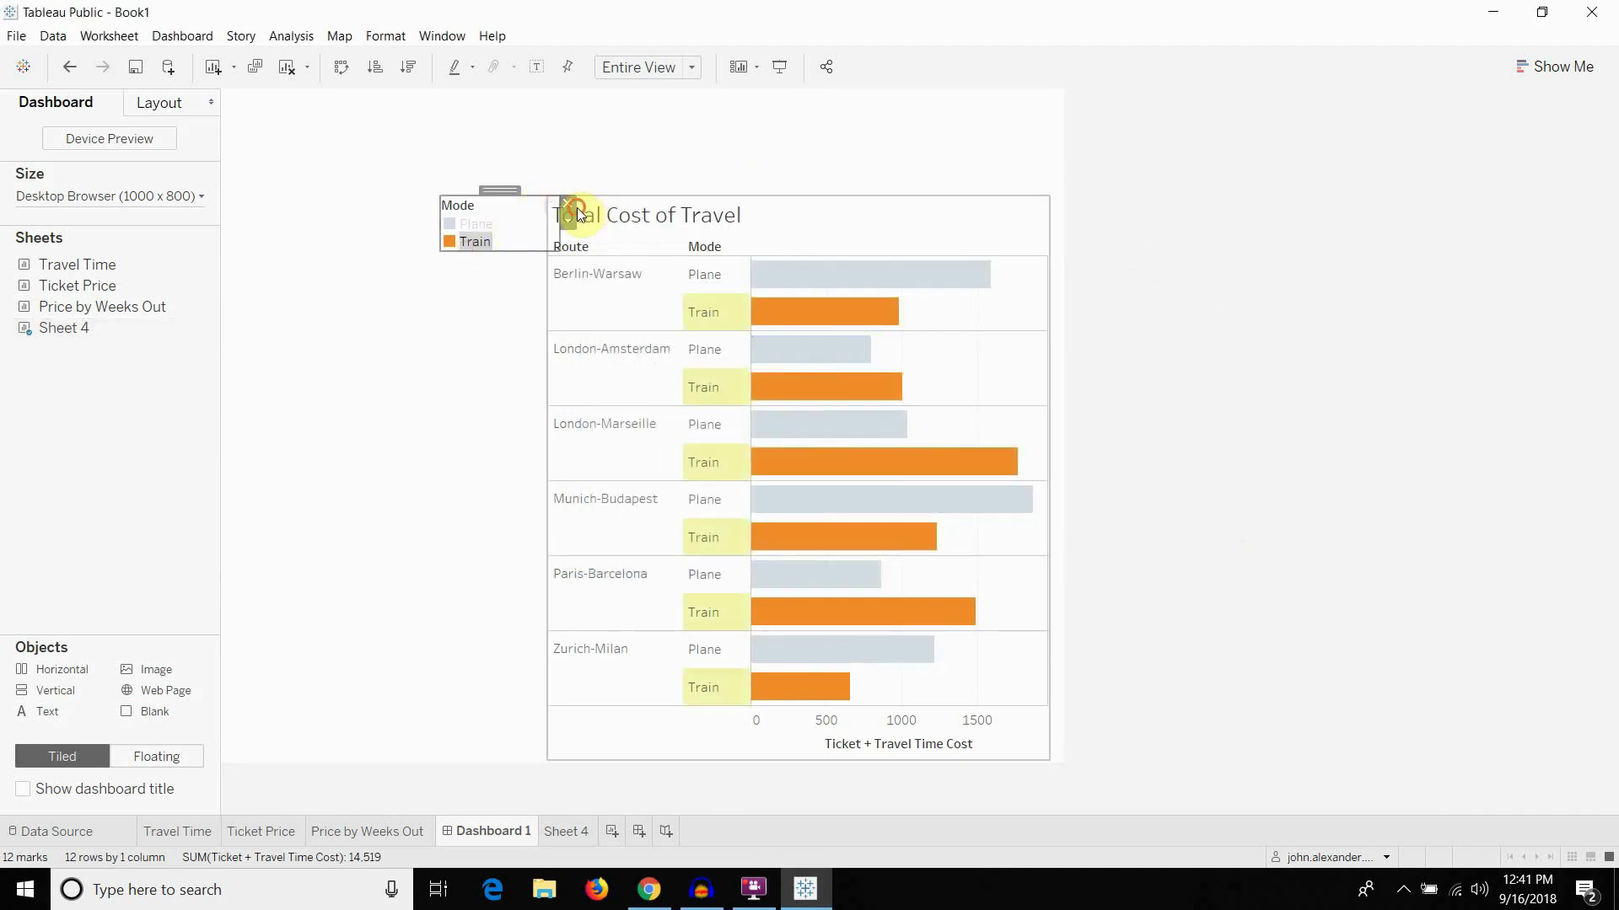
pyautogui.press('Delete')
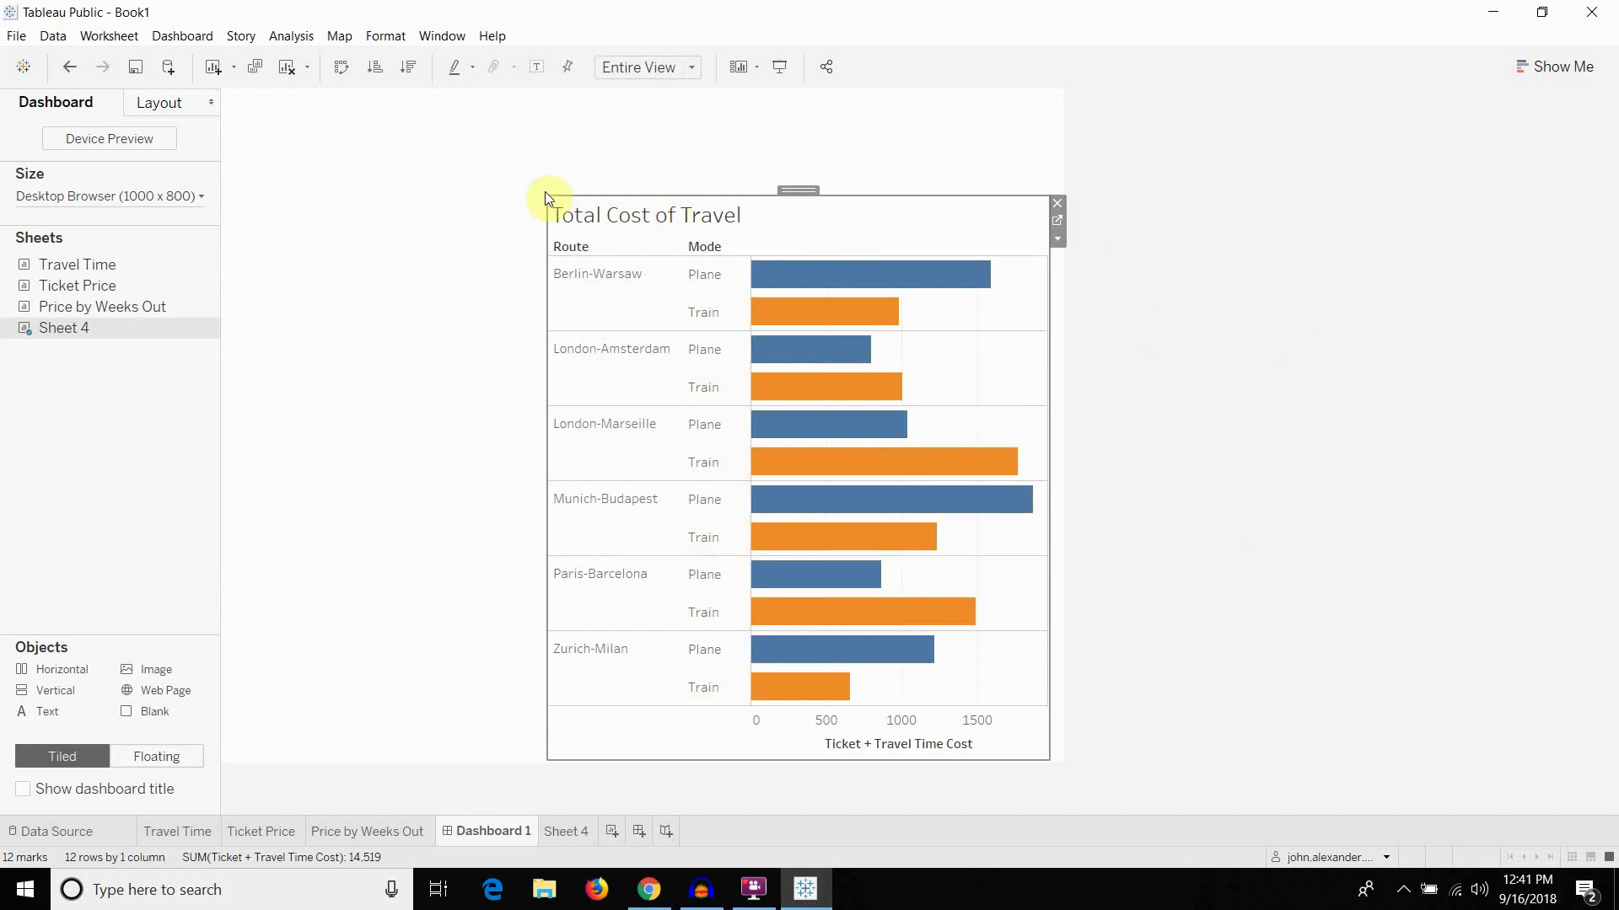
pyautogui.moveTo(545, 190); pyautogui.dragTo(527, 181)
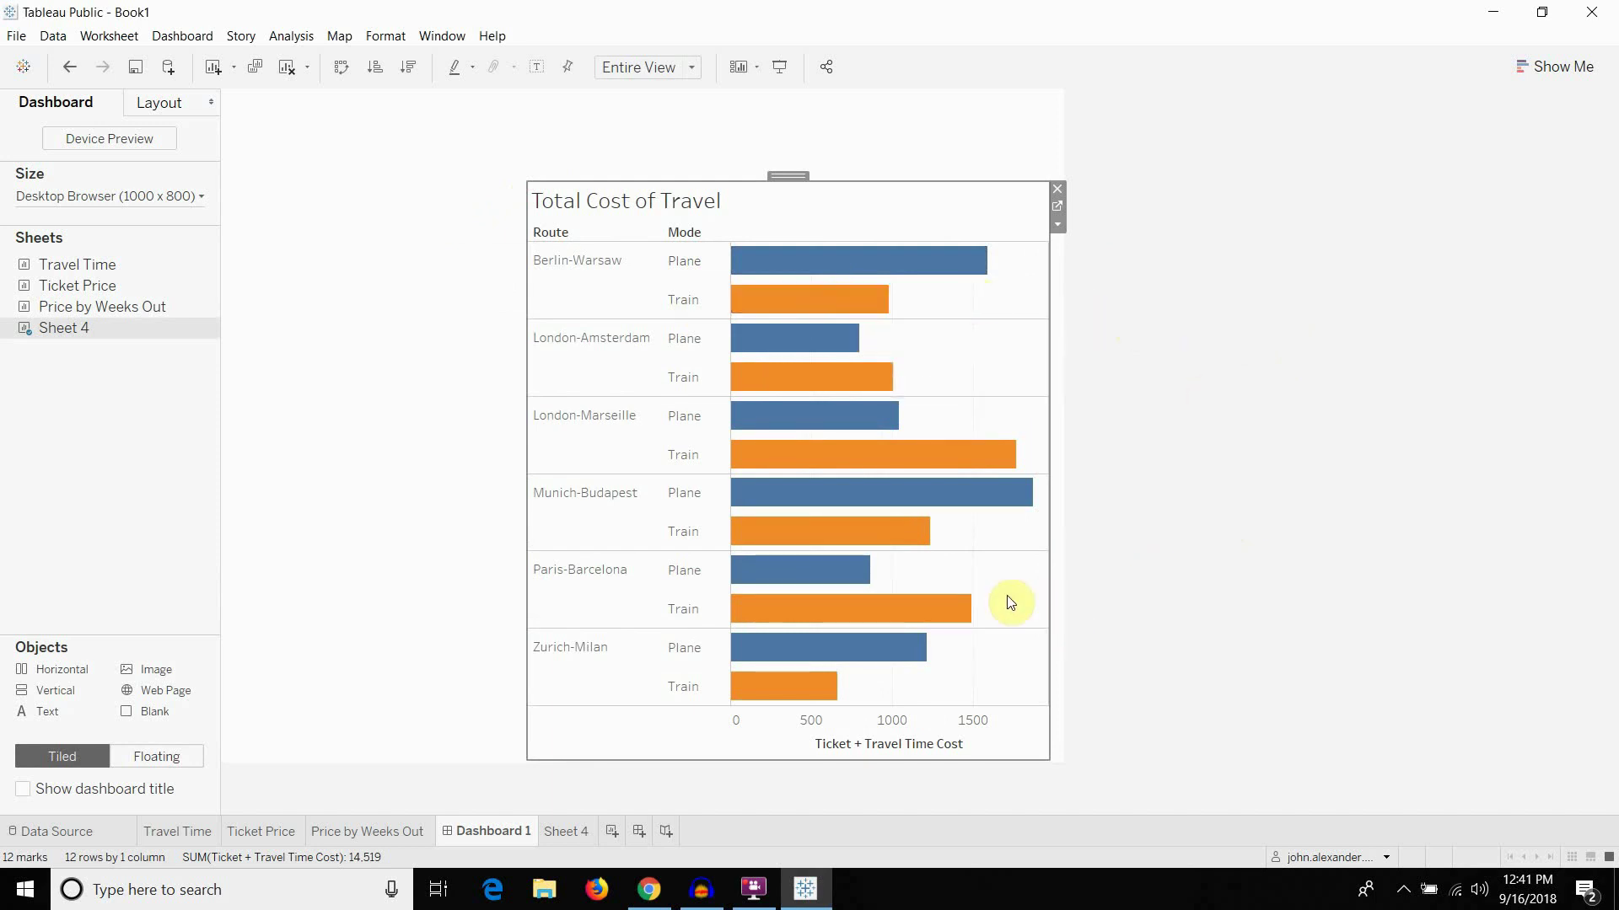
pyautogui.click(590, 288)
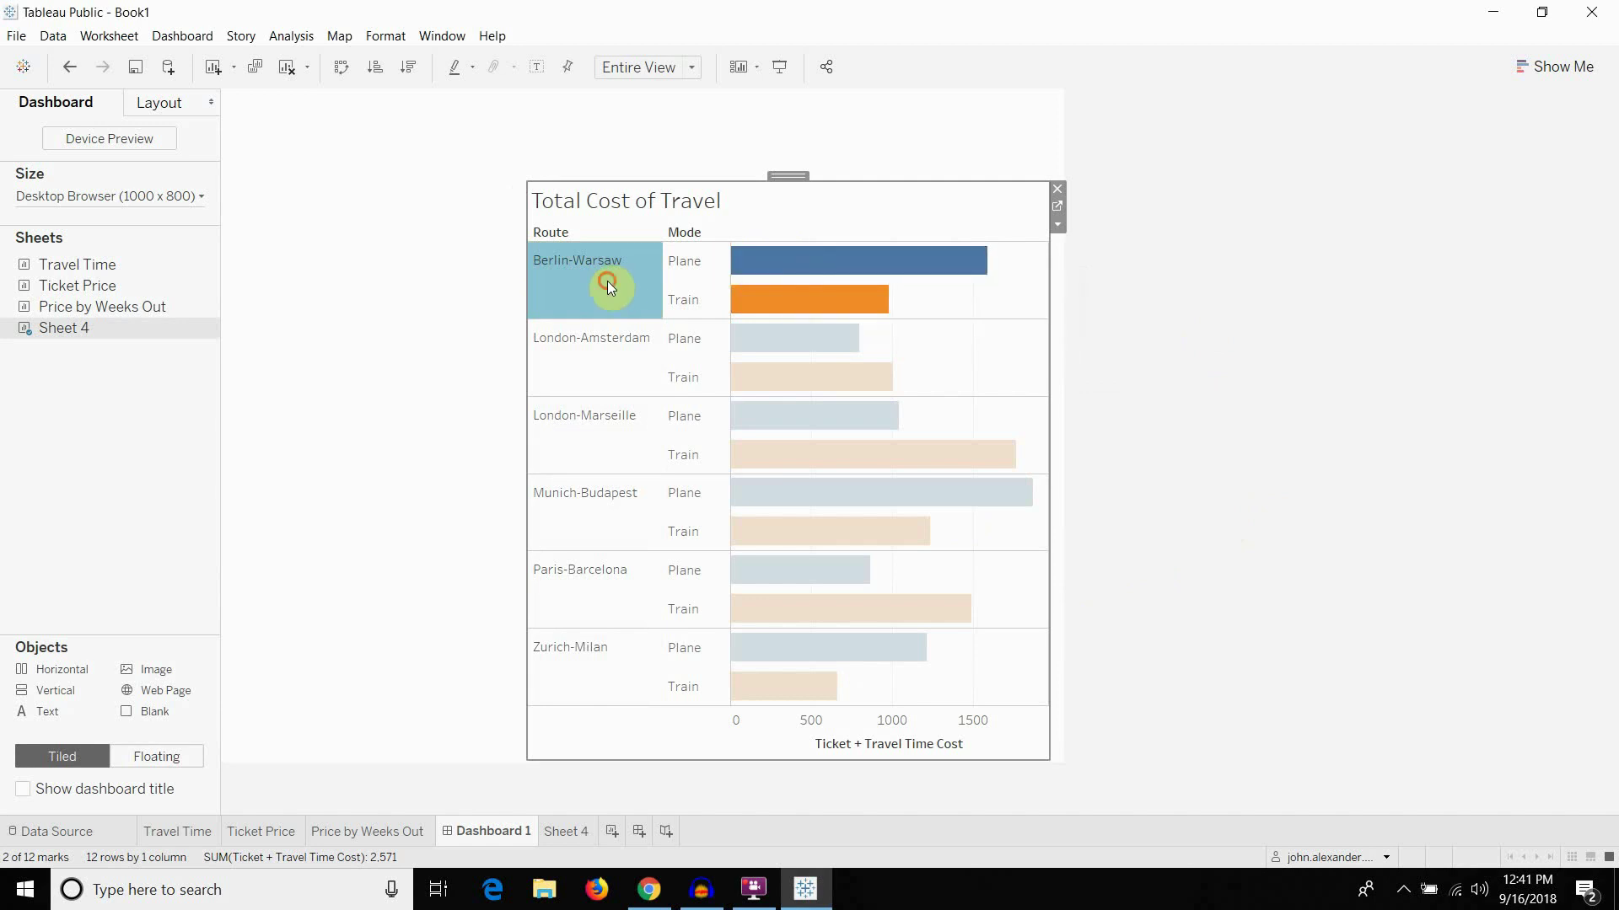
pyautogui.click(607, 280)
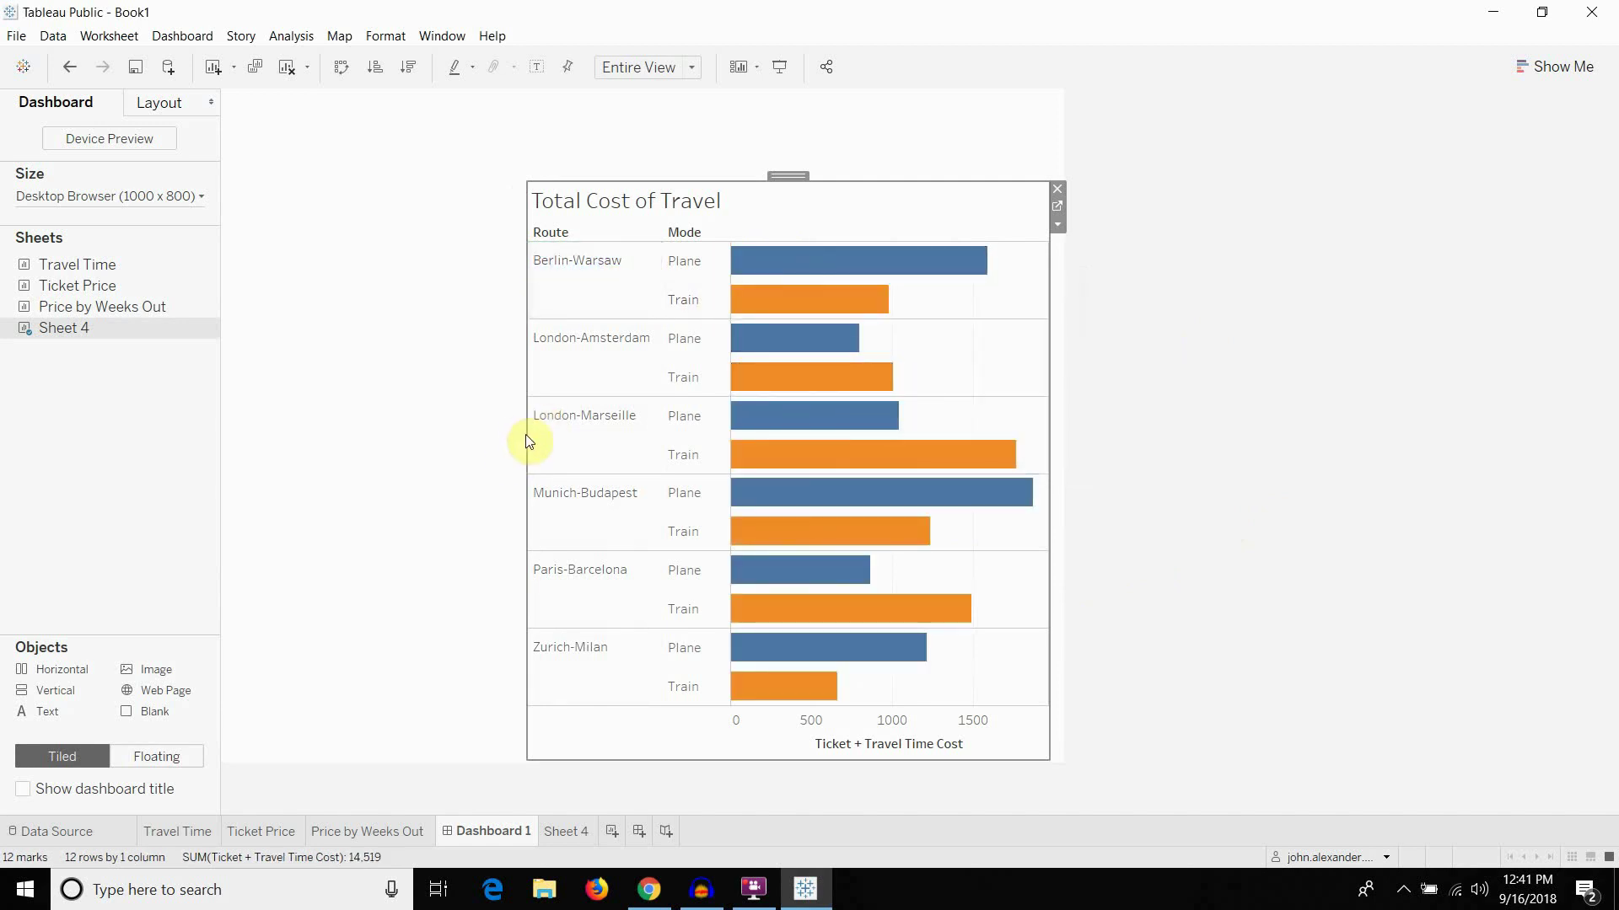
pyautogui.moveTo(526, 433); pyautogui.dragTo(560, 432)
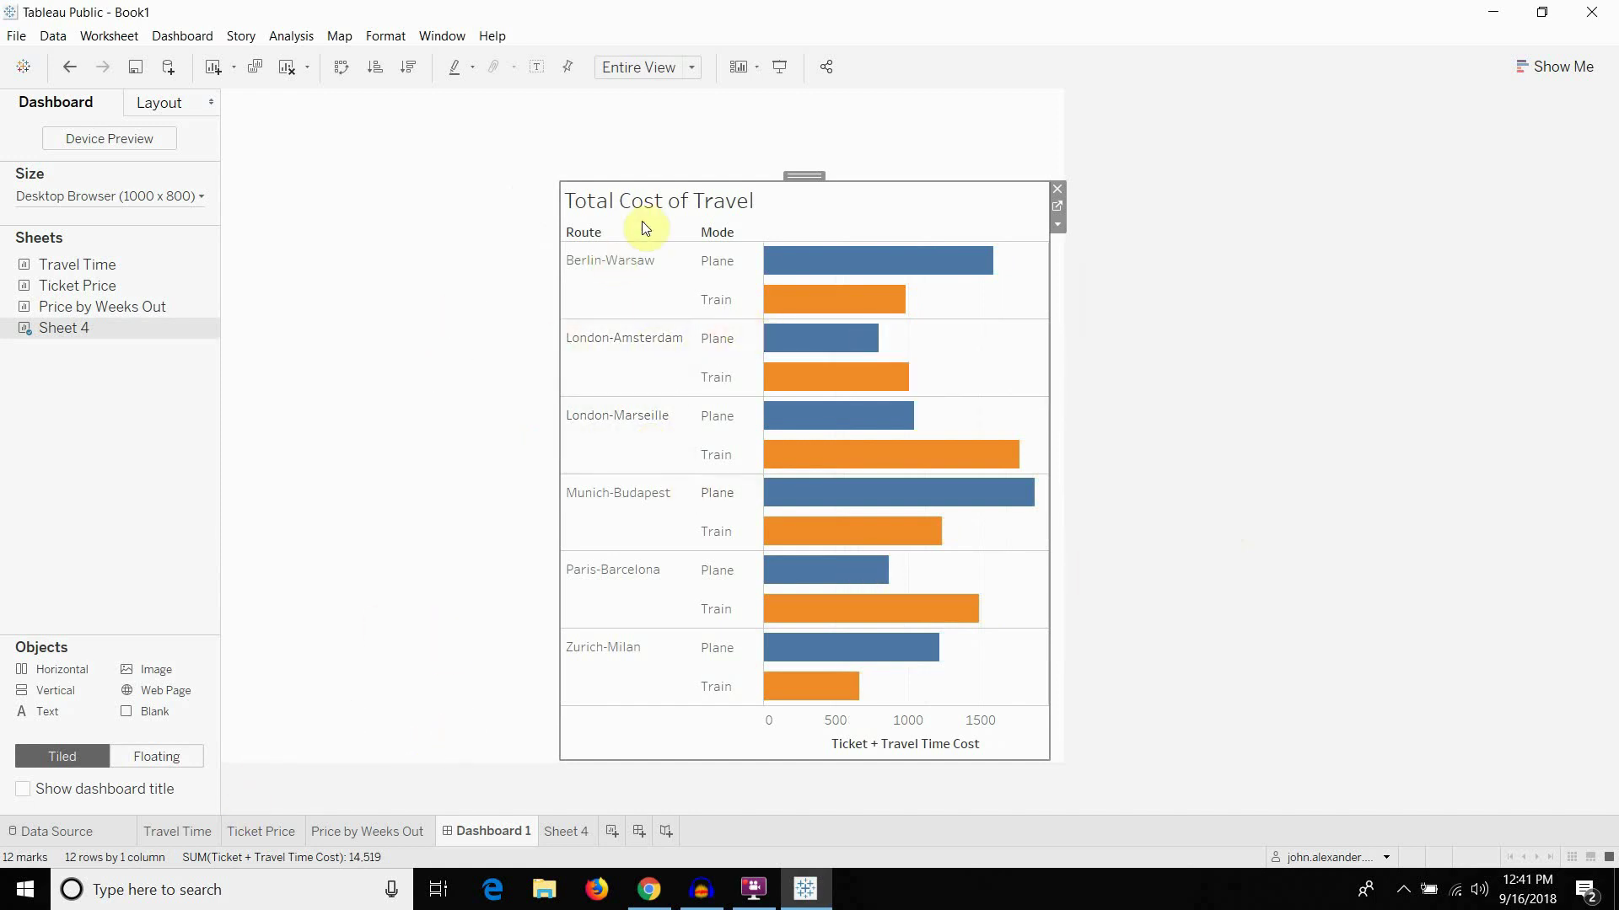
# Clear everything from the Travel Time worksheet
pyautogui.click(187, 835)
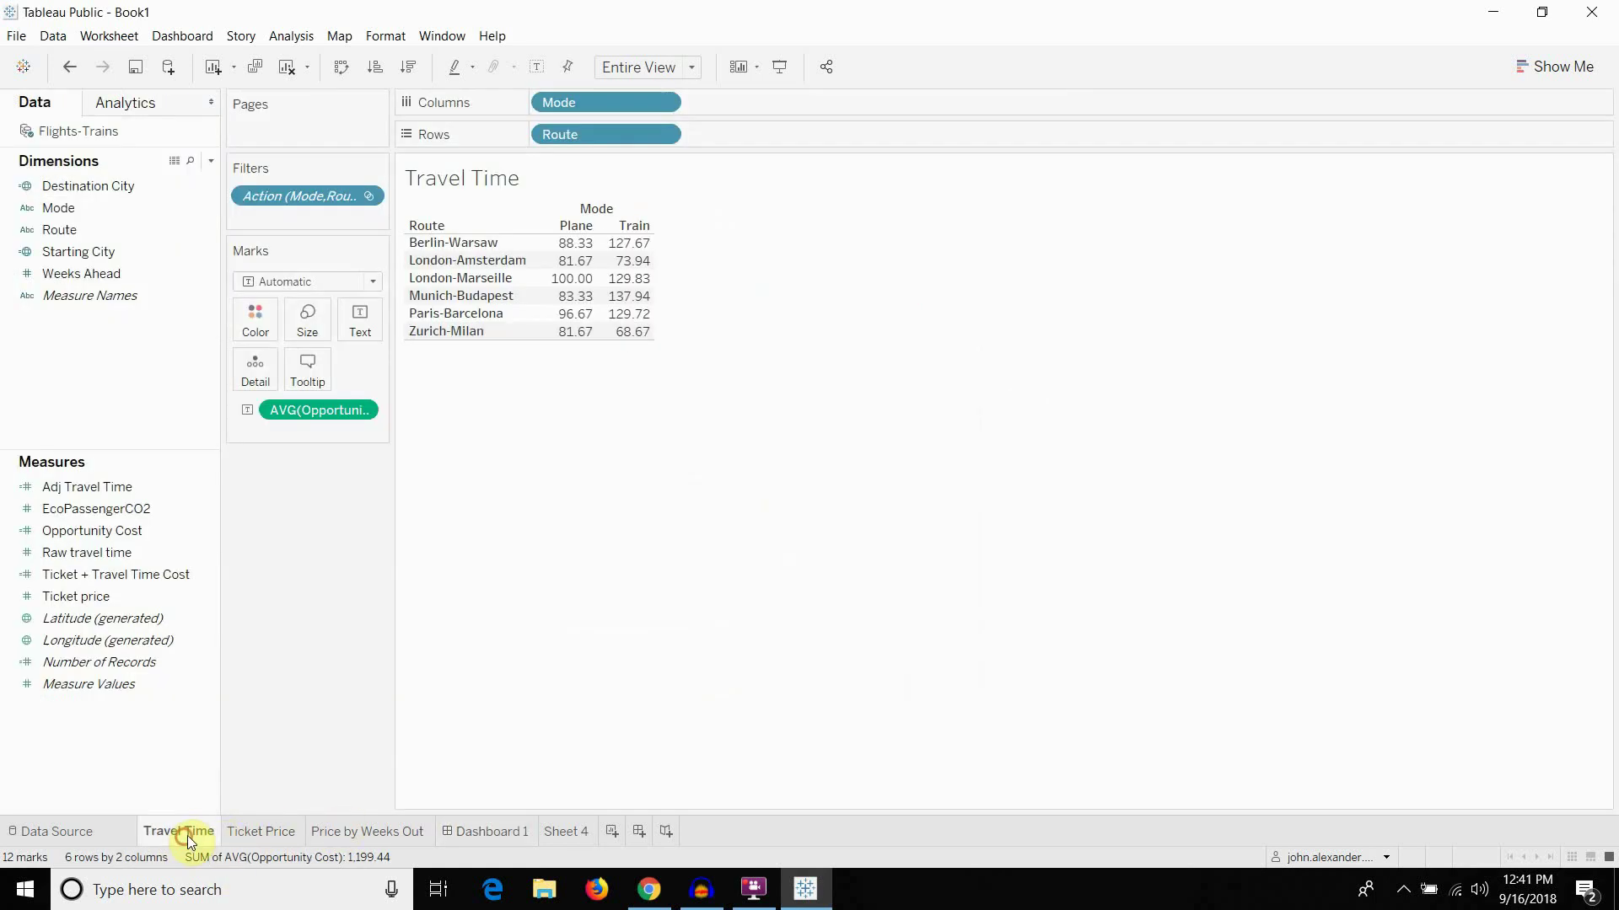
pyautogui.click(282, 832)
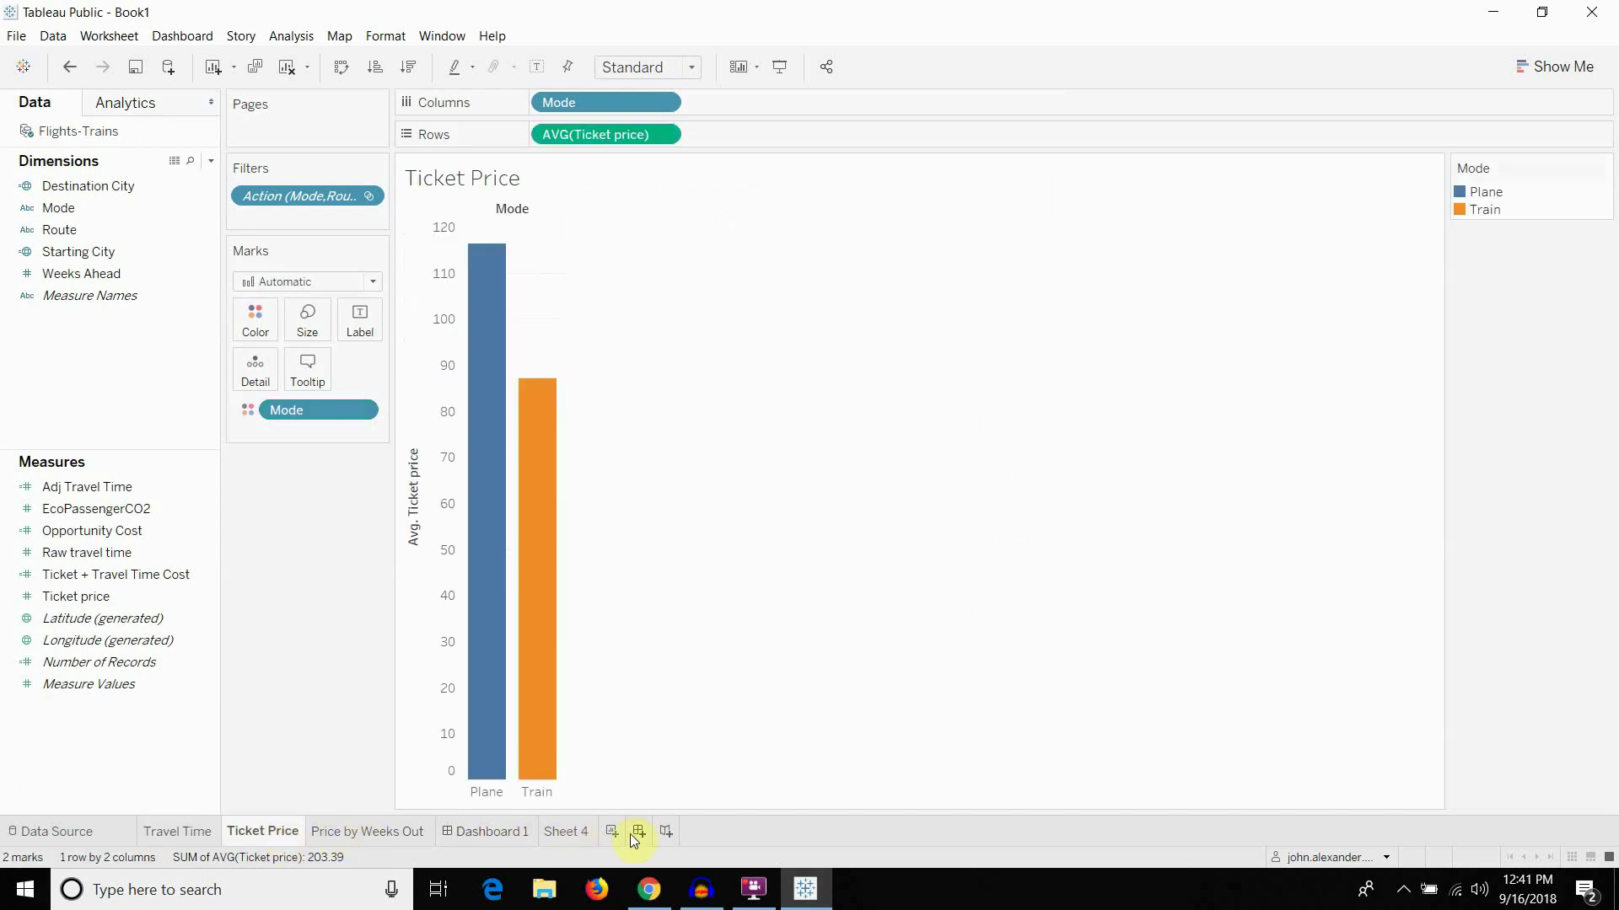
pyautogui.click(183, 831)
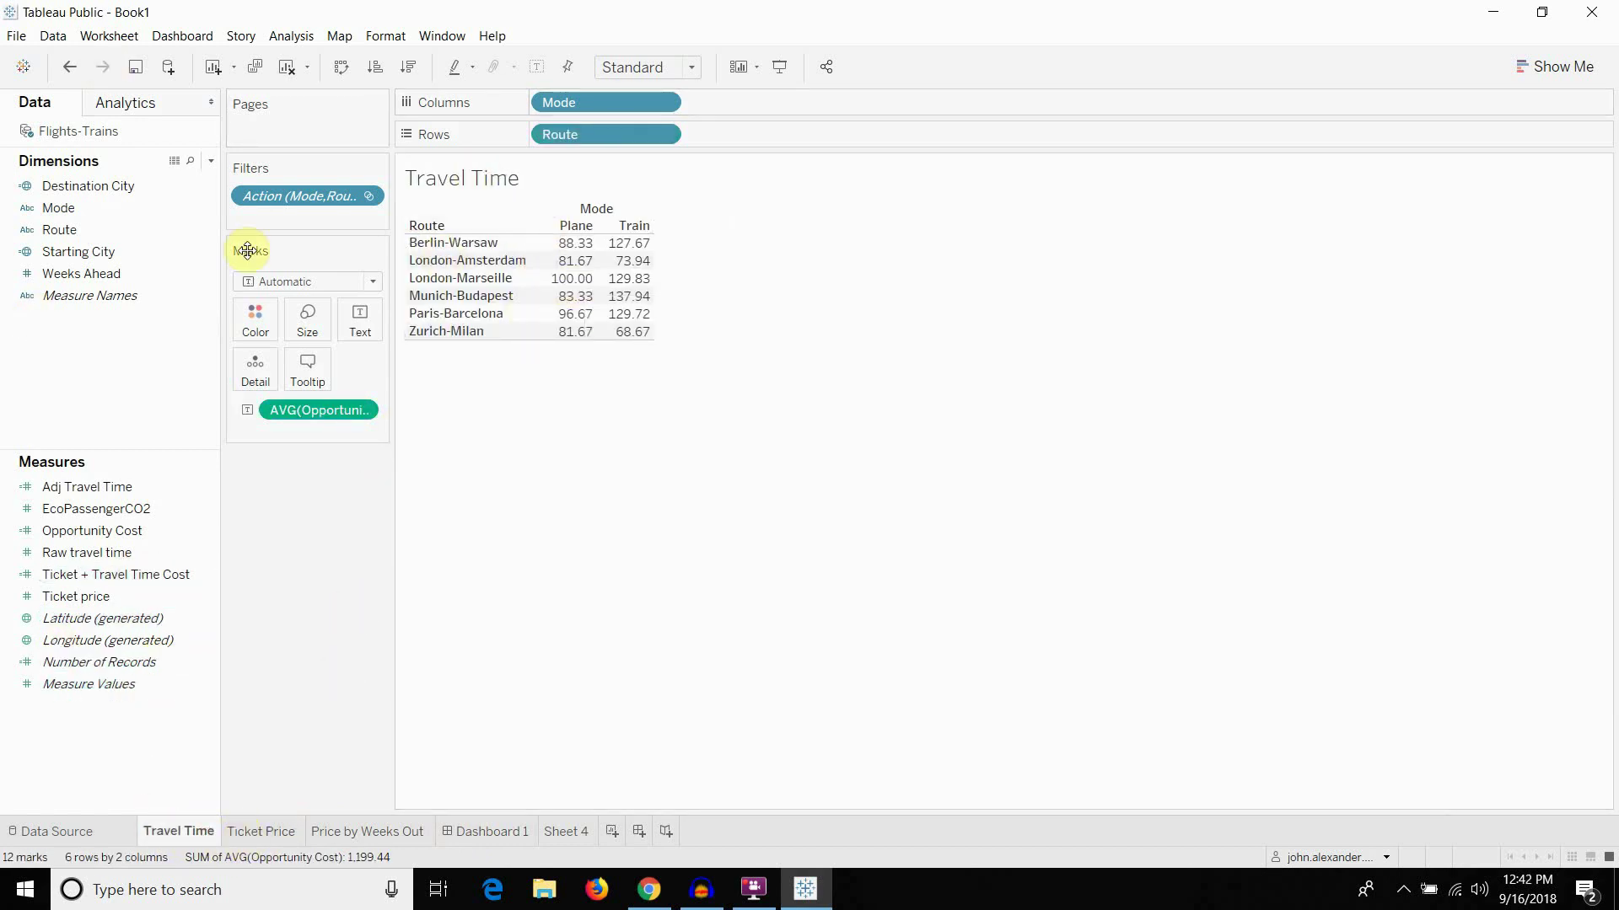
pyautogui.click(108, 37)
pyautogui.press('Right')
pyautogui.moveTo(114, 41)
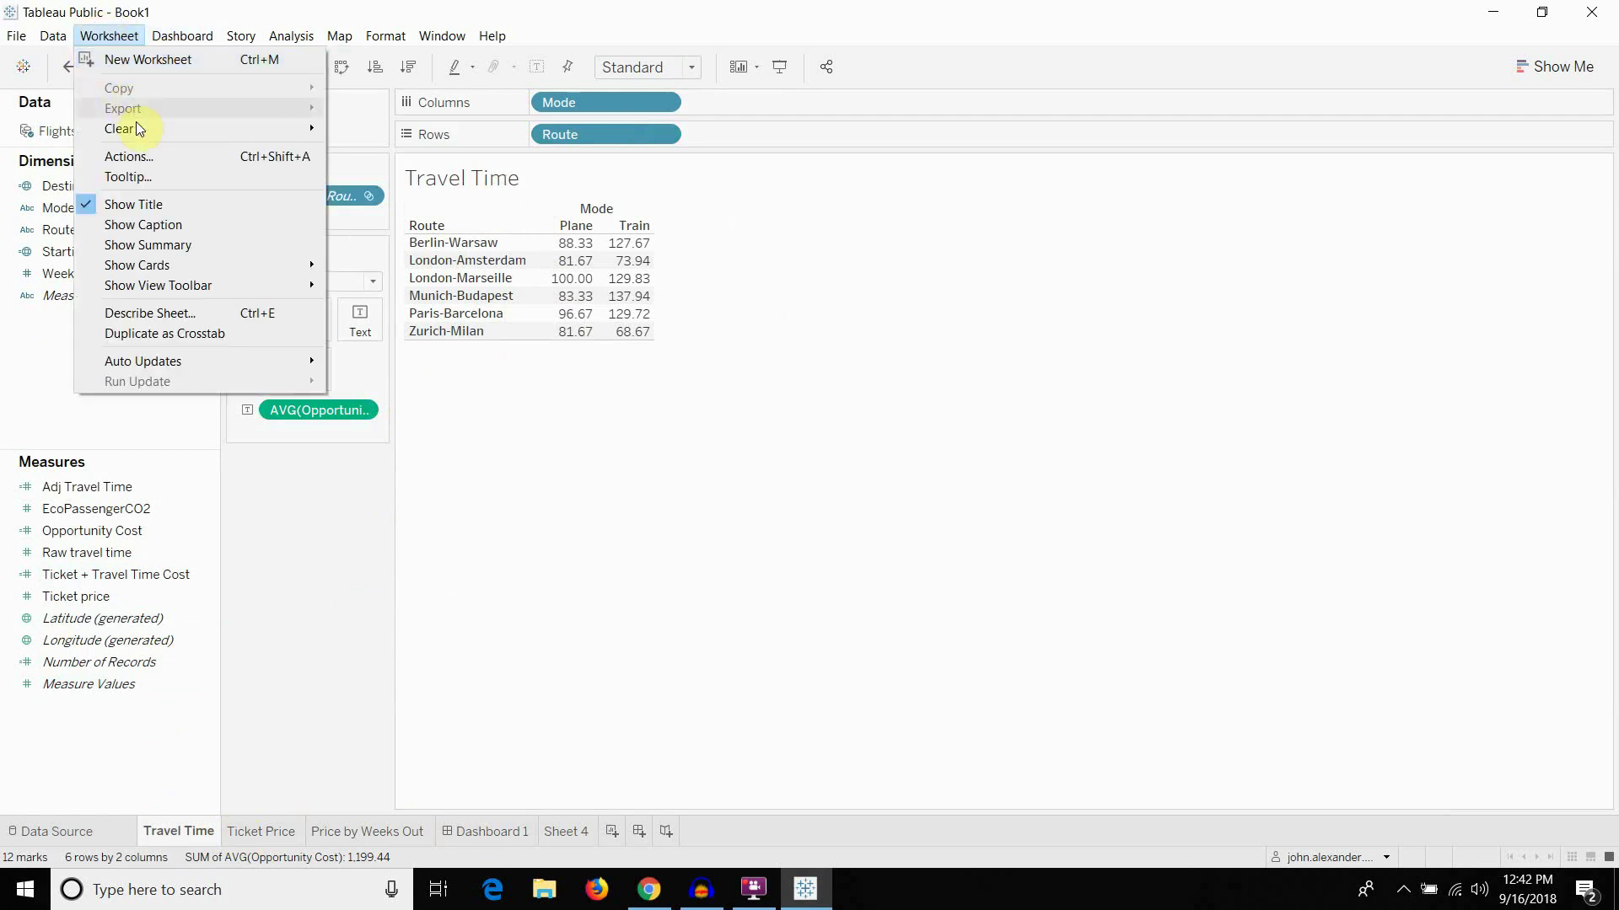
pyautogui.moveTo(135, 128)
pyautogui.click(357, 128)
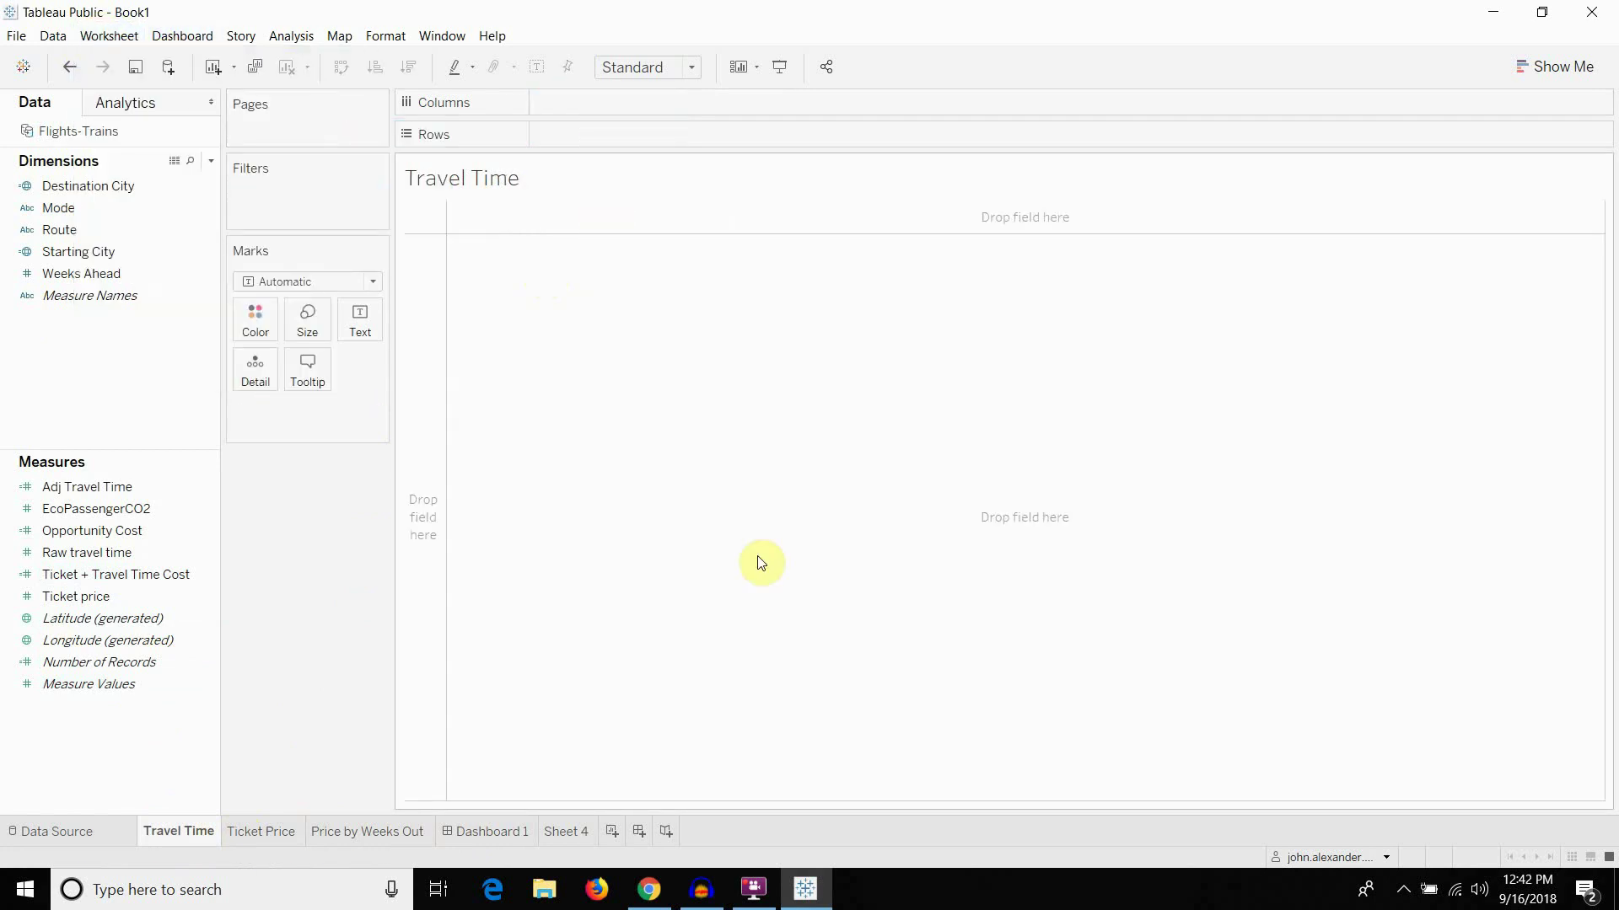
# Rebuild the Travel Time worksheet as bars of Adj Travel Time by Mode, colored by Mode
pyautogui.moveTo(134, 492); pyautogui.dragTo(646, 135)
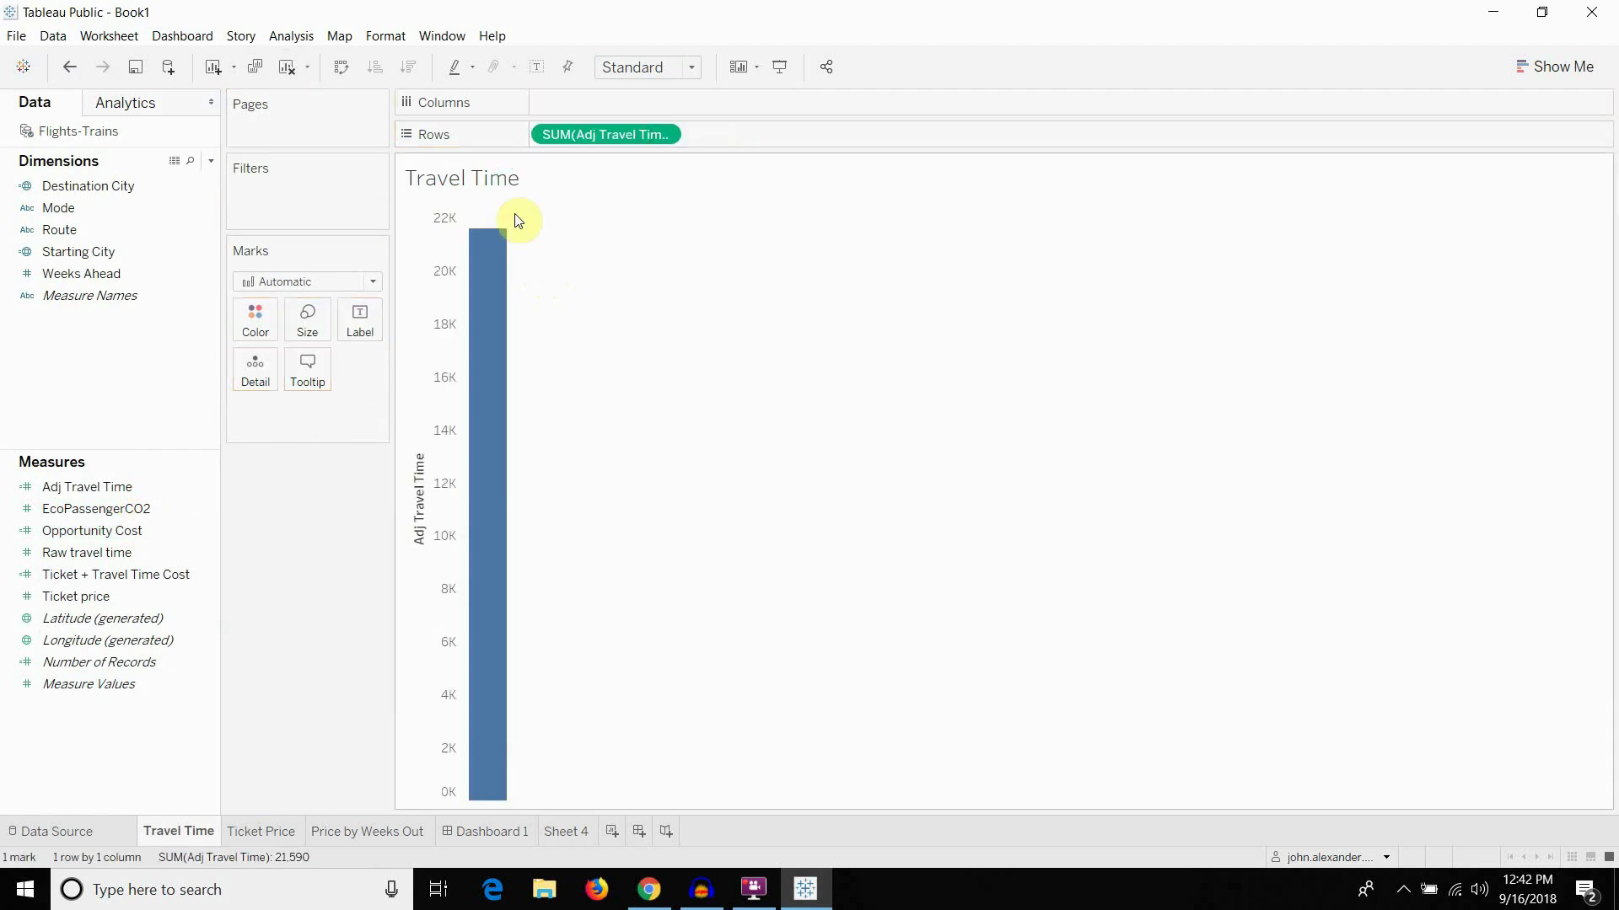
pyautogui.moveTo(117, 205); pyautogui.dragTo(546, 134)
pyautogui.moveTo(631, 99); pyautogui.dragTo(260, 313)
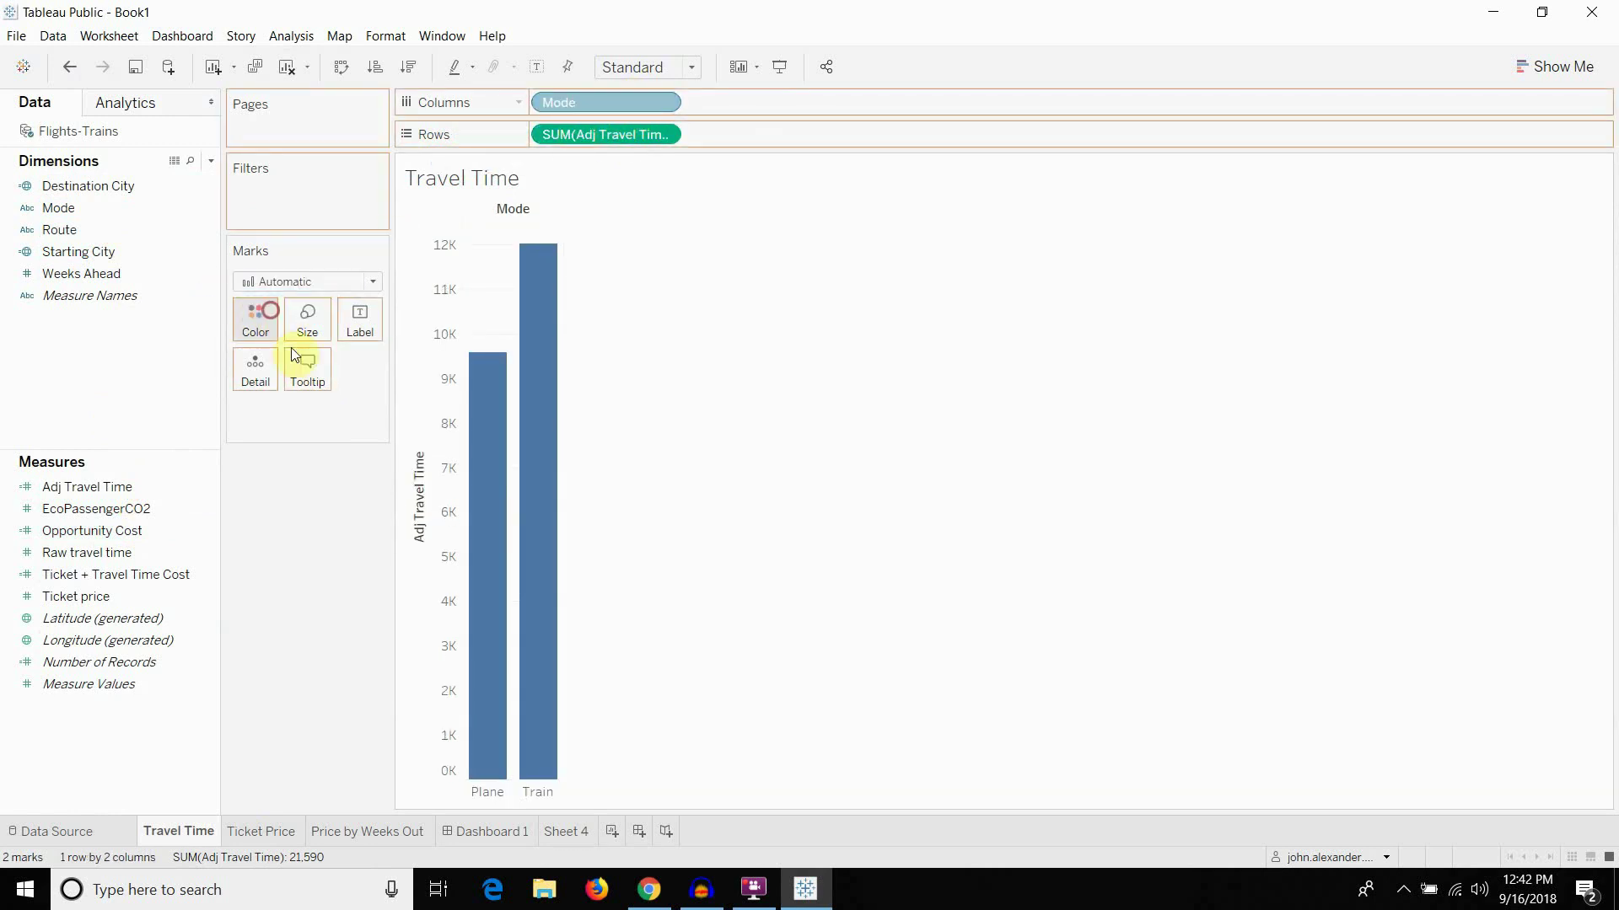
# Add a floating horizontal container beside the Total Cost of Travel chart and place Travel Time and Ticket Price side by side in it
pyautogui.click(494, 830)
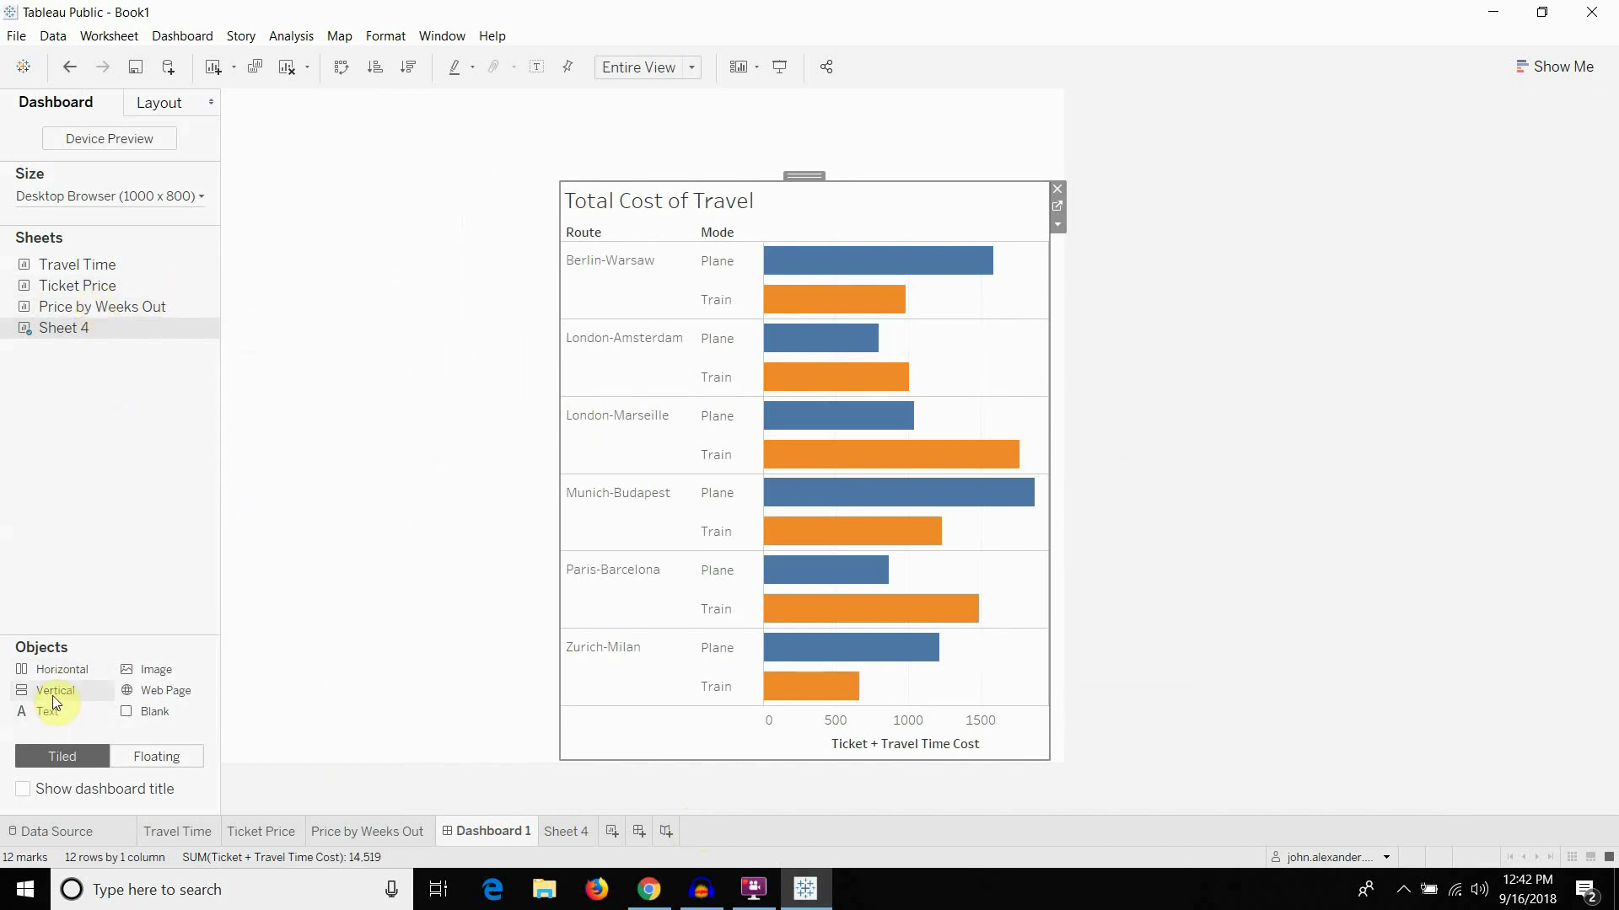
pyautogui.moveTo(63, 674); pyautogui.dragTo(249, 294)
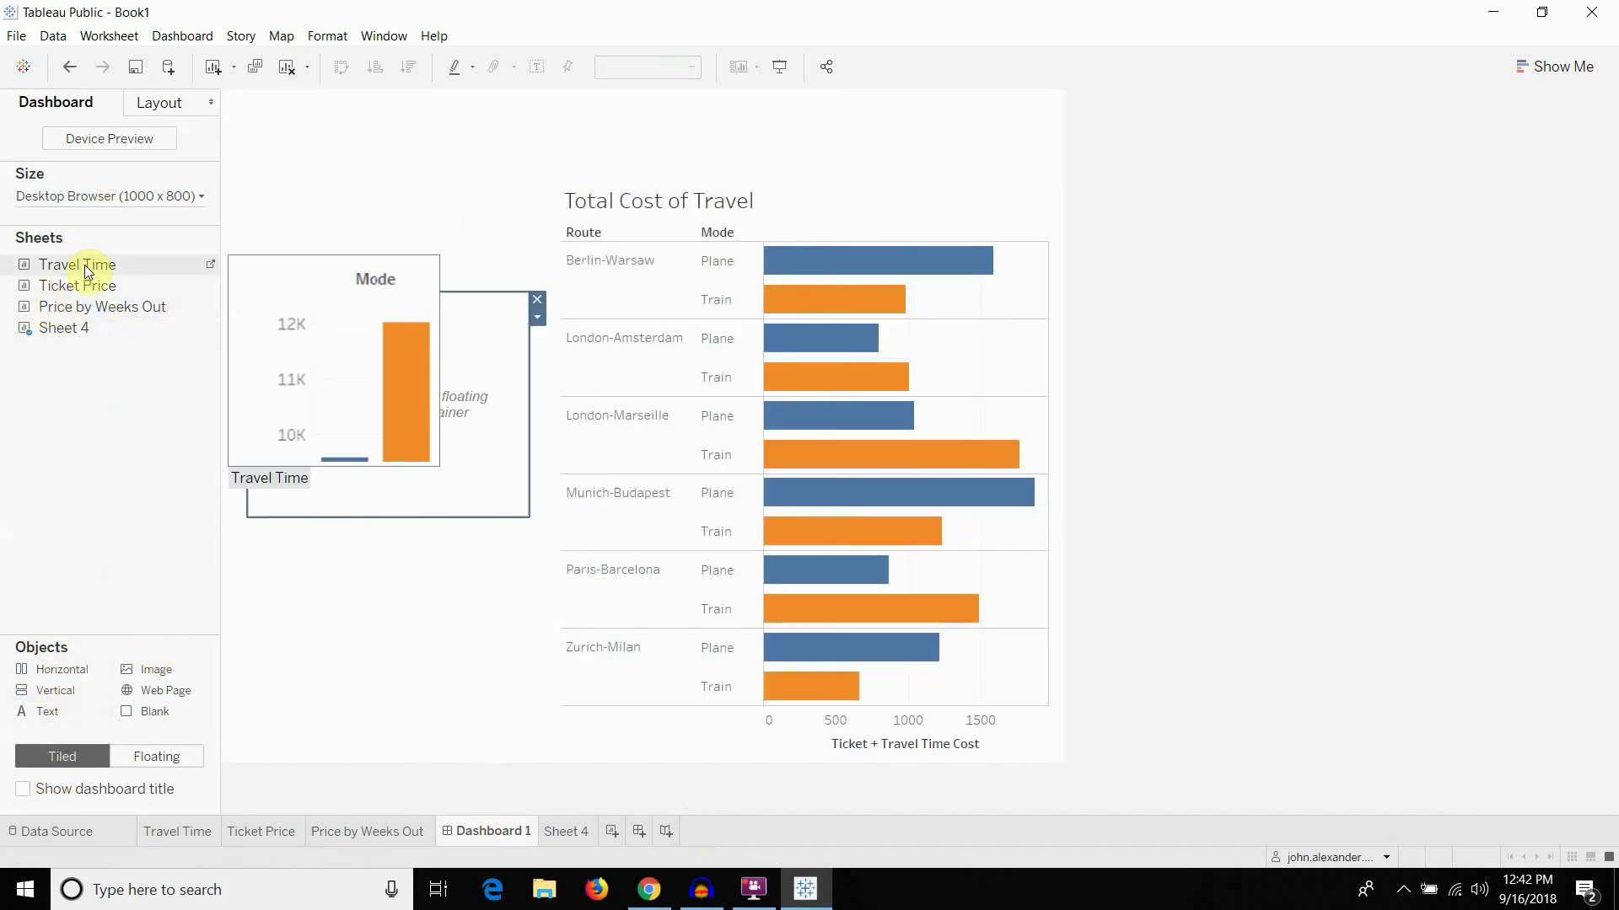
pyautogui.moveTo(87, 272); pyautogui.dragTo(296, 353)
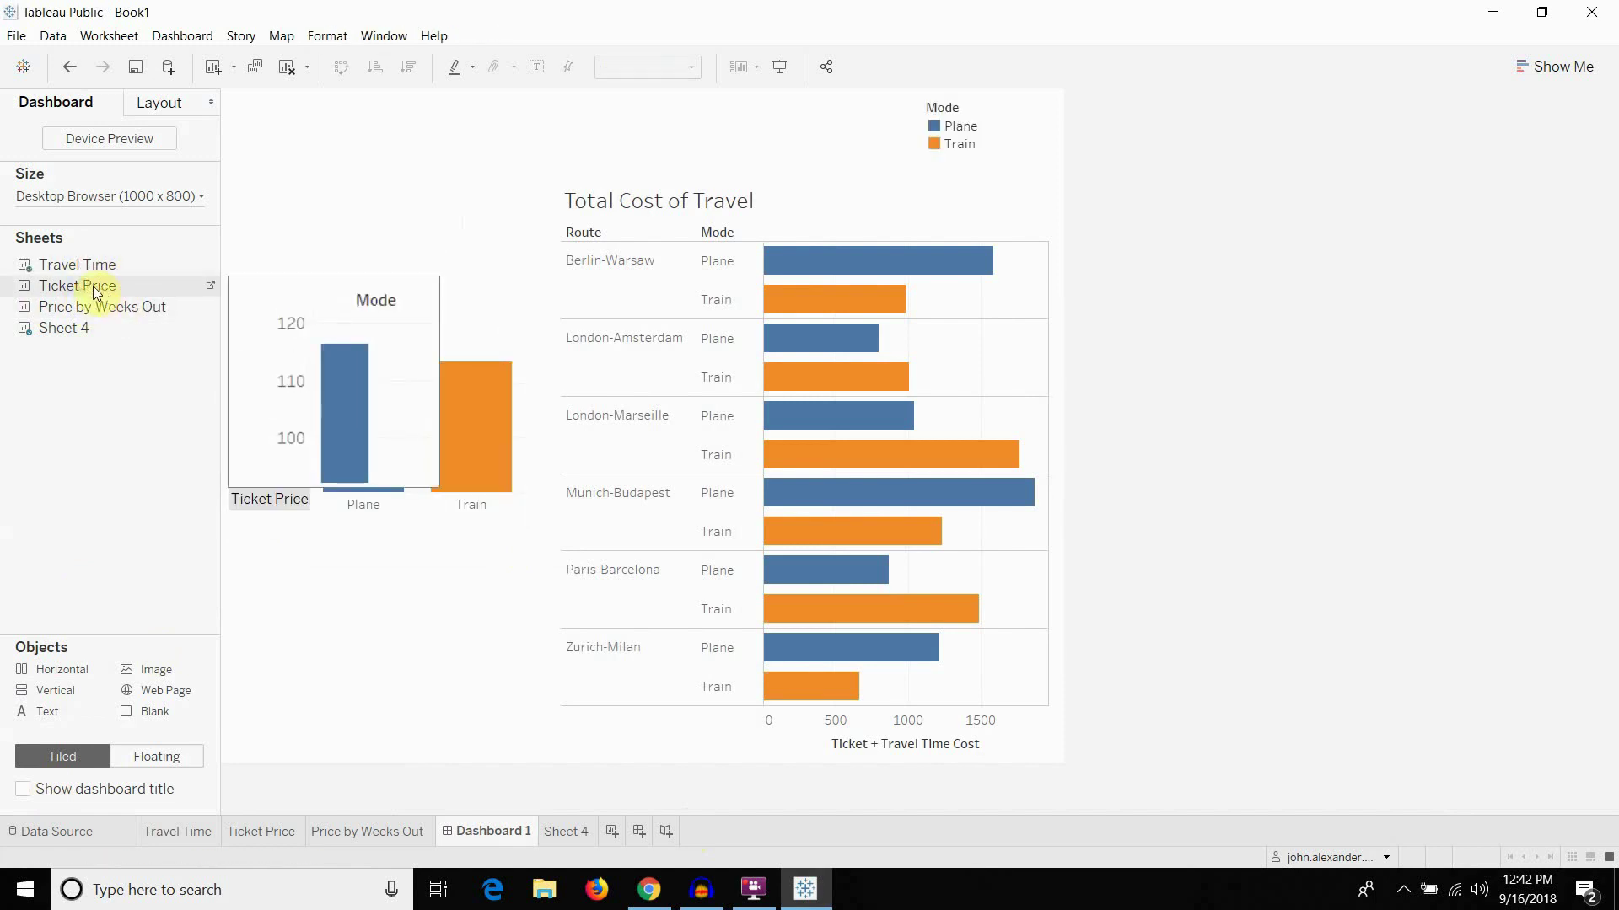
pyautogui.moveTo(96, 291); pyautogui.dragTo(462, 337)
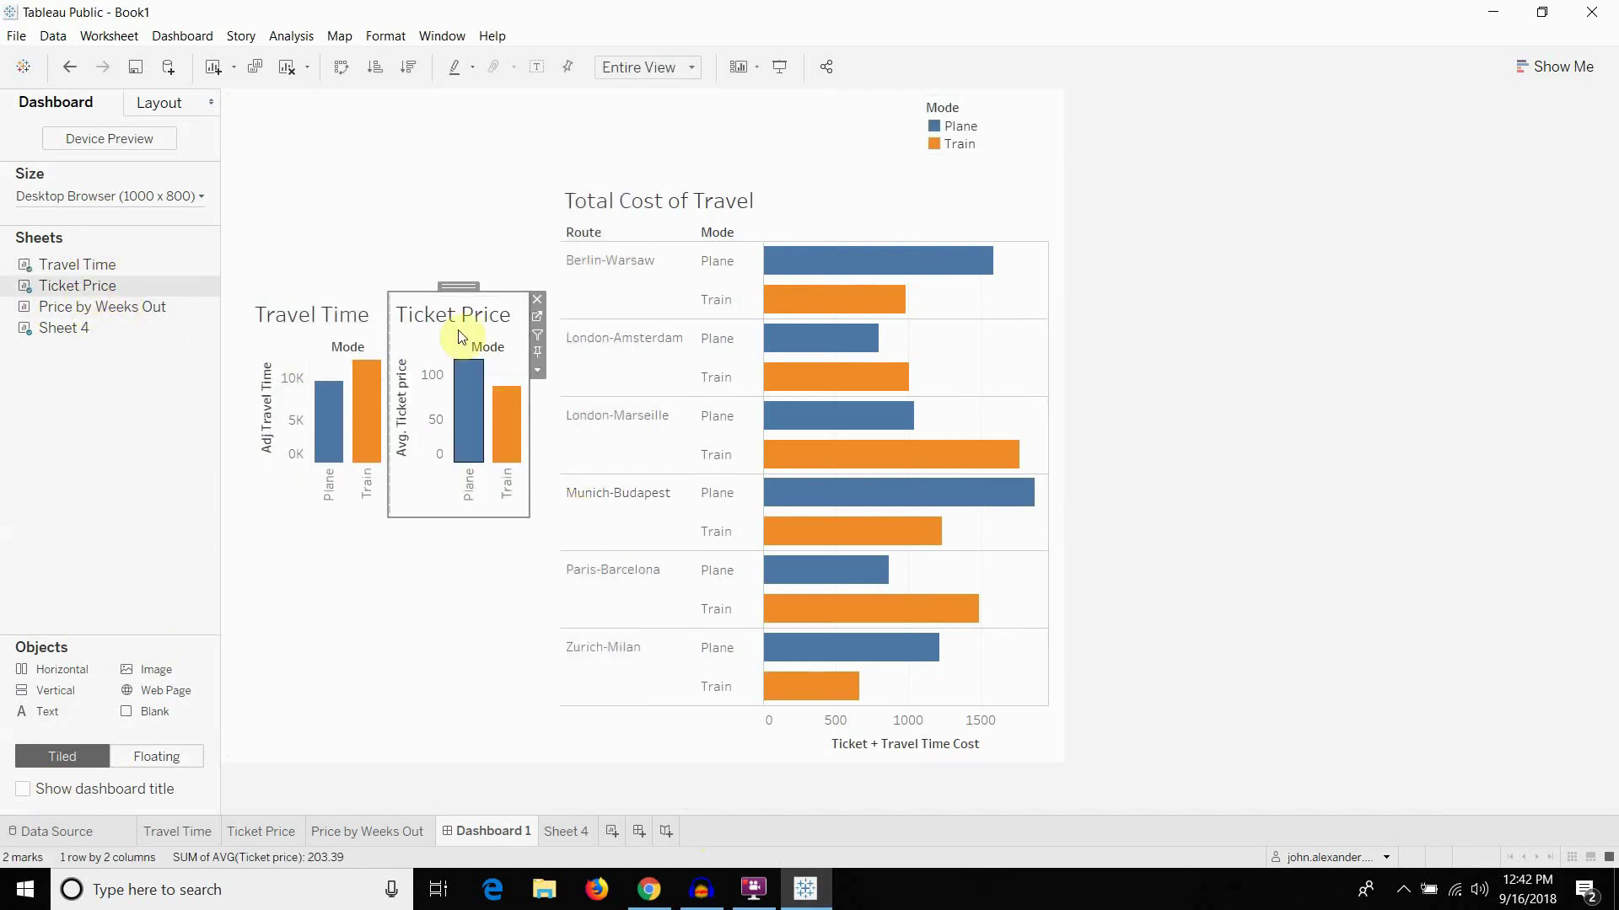
# Make the Total Cost of Travel chart act as a filter for the other dashboard views
pyautogui.click(343, 515)
pyautogui.click(711, 252)
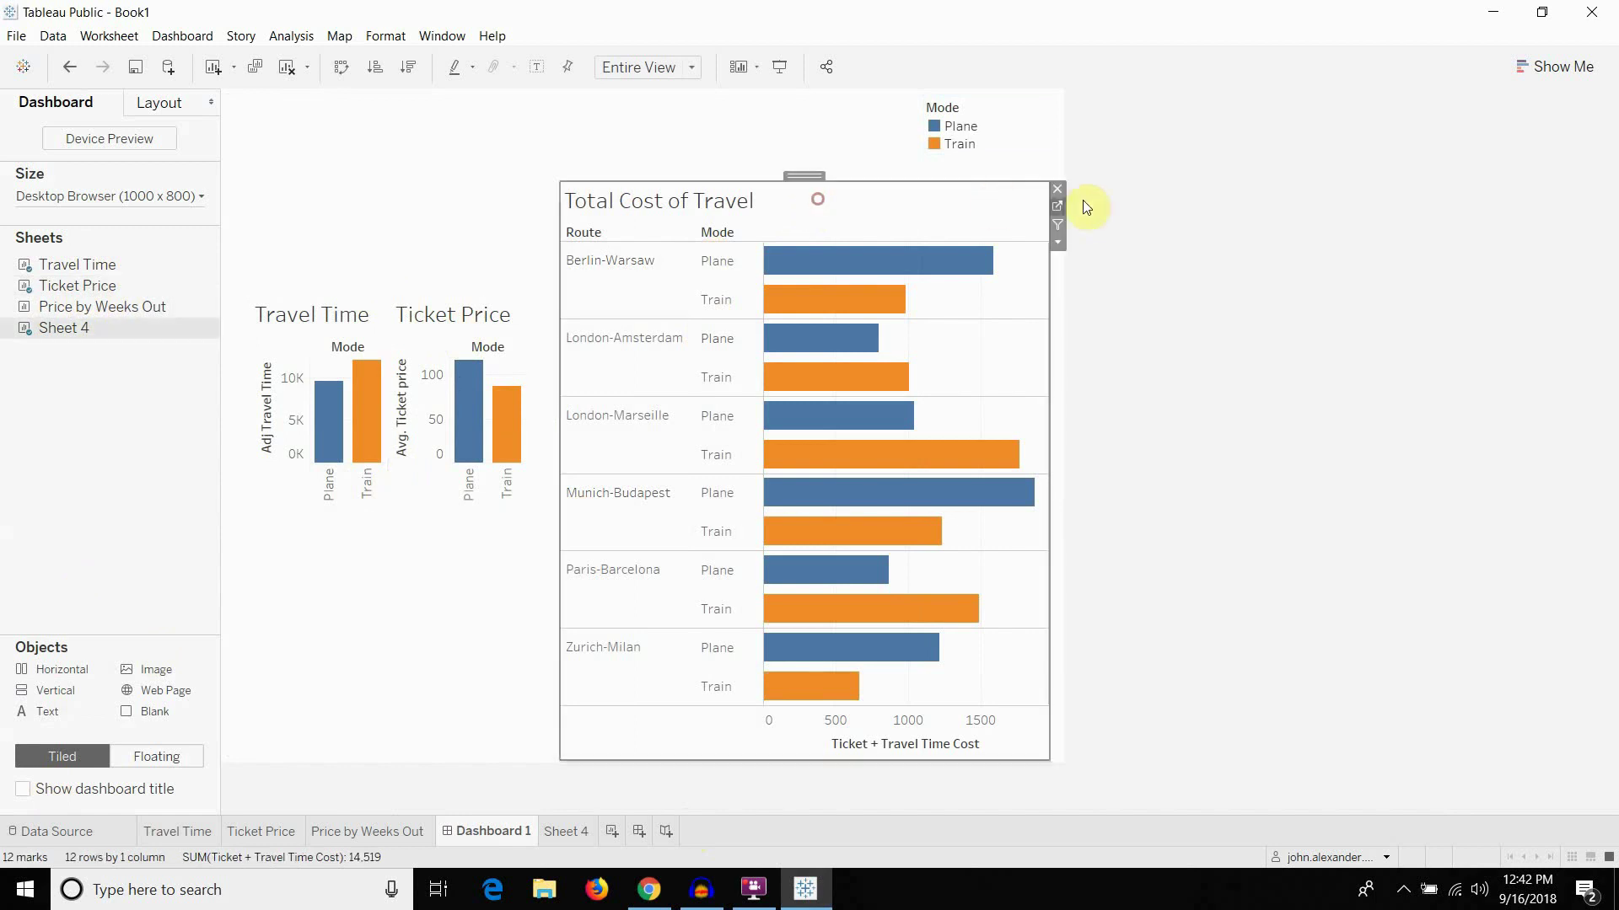
pyautogui.click(1057, 225)
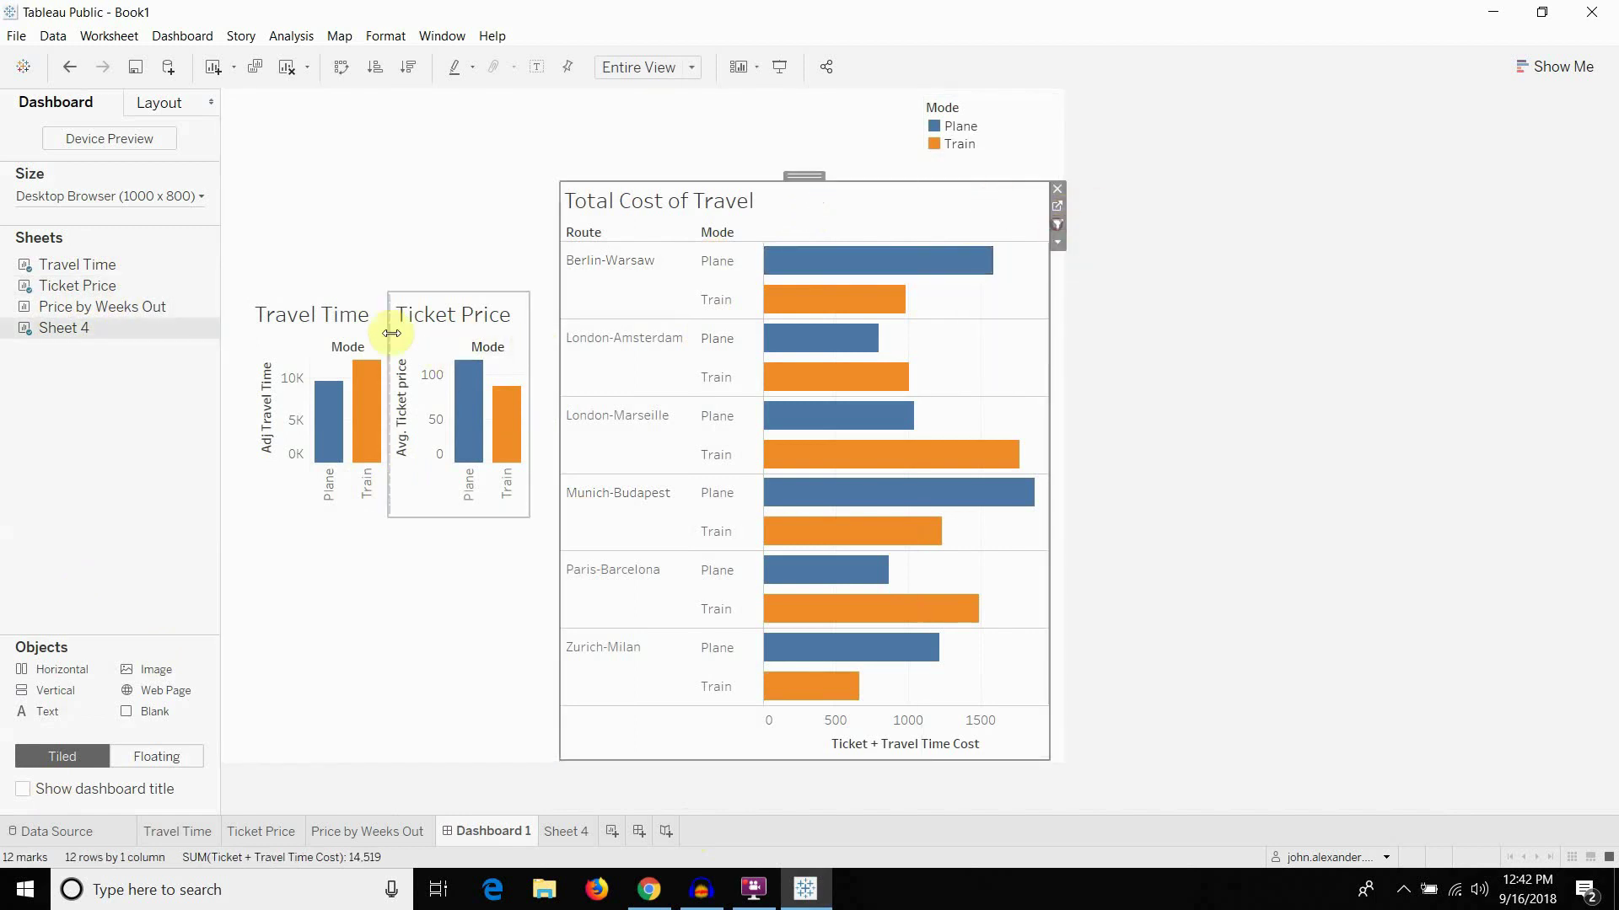
# Enlarge the horizontal container to about 393 by 676, positioned at about x 8, y 119, next to the Total Cost of Travel chart
pyautogui.click(153, 108)
pyautogui.click(91, 631)
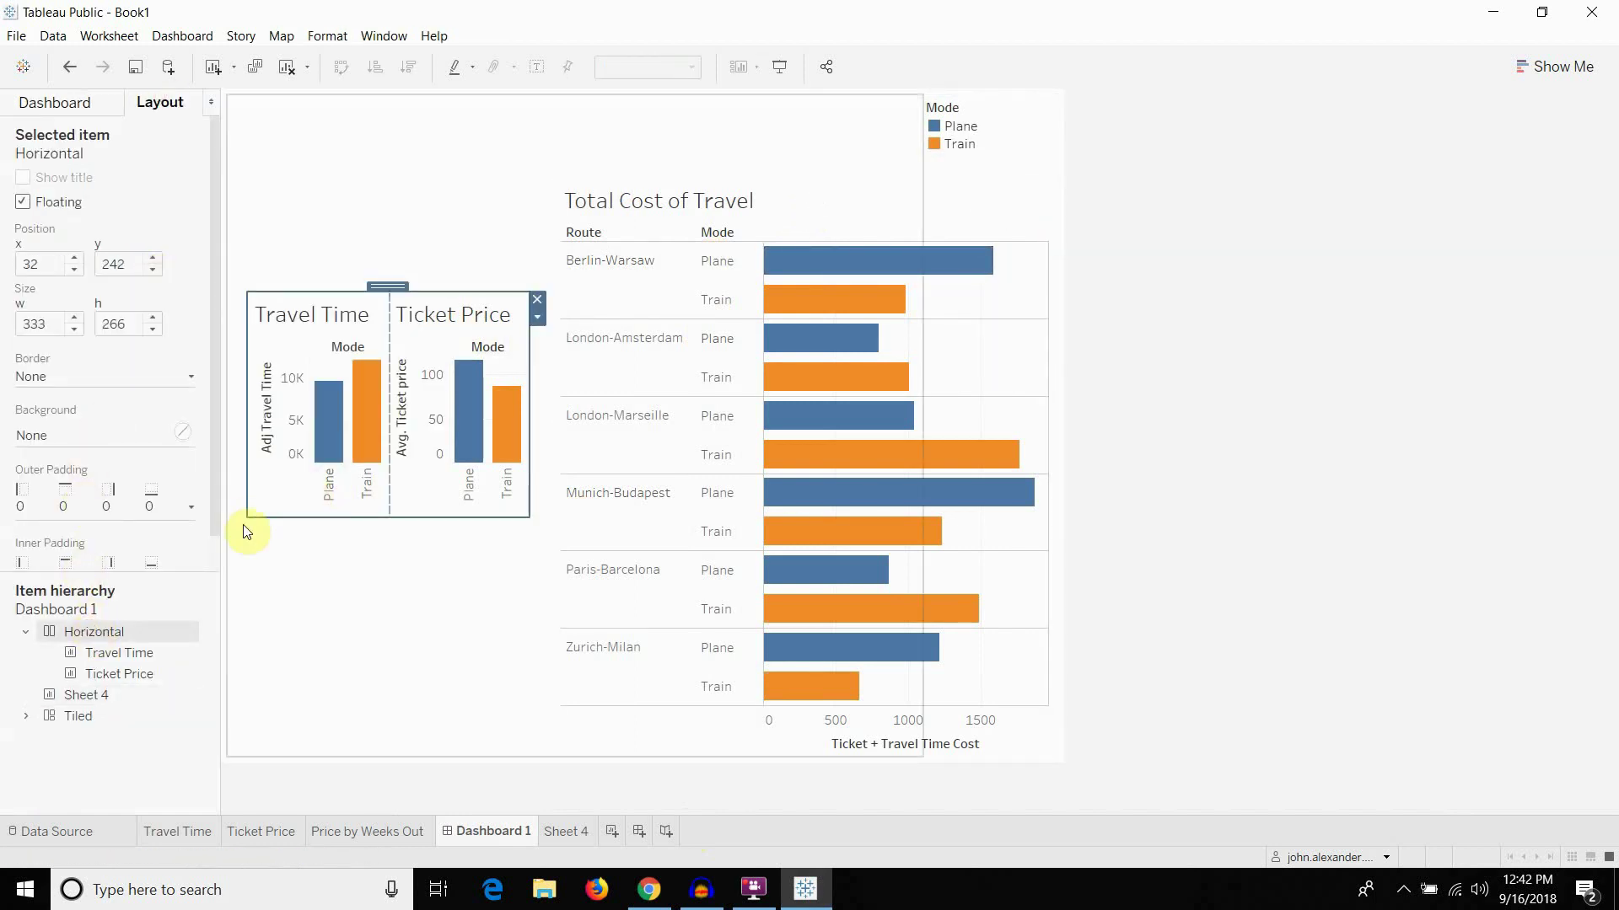
pyautogui.moveTo(246, 533); pyautogui.dragTo(233, 717)
pyautogui.moveTo(529, 715); pyautogui.dragTo(559, 757)
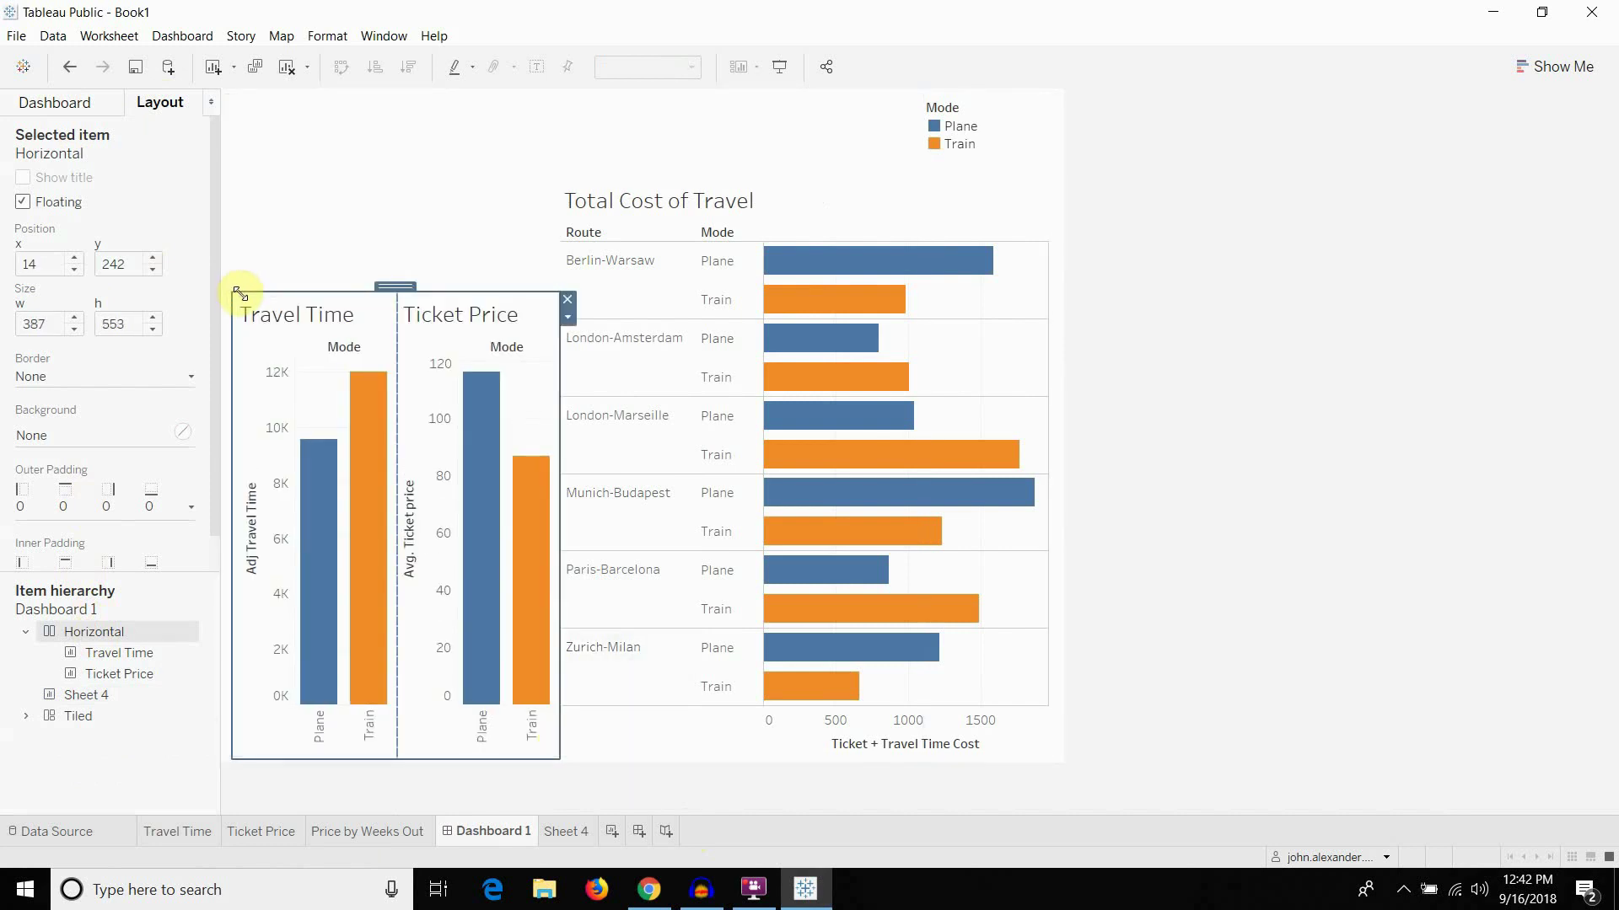
pyautogui.moveTo(230, 293); pyautogui.dragTo(226, 188)
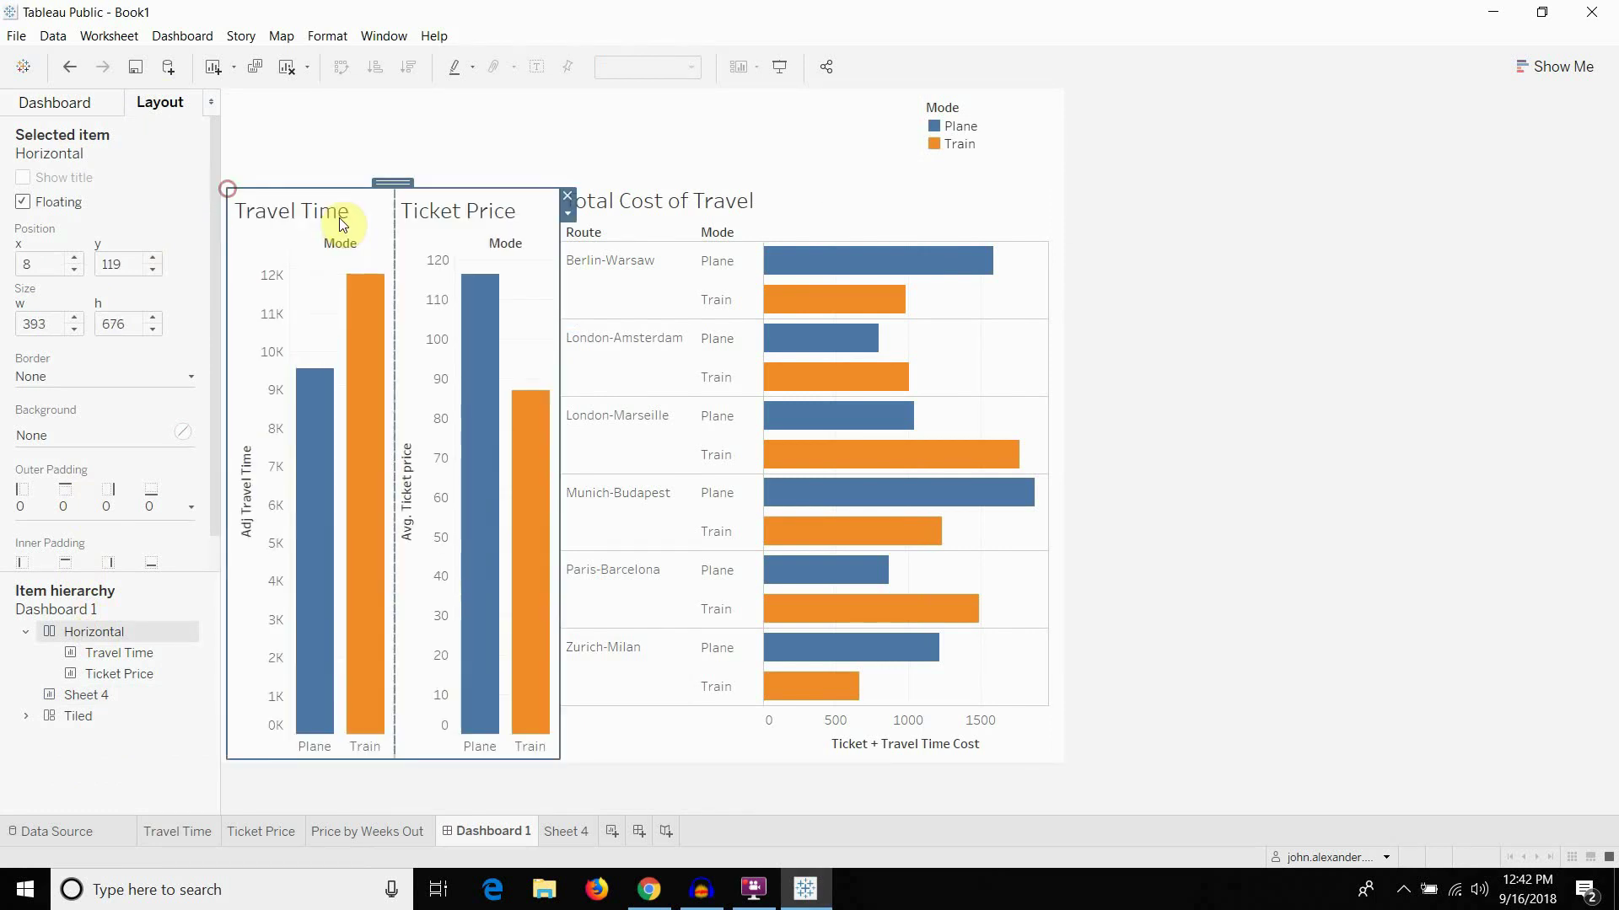
pyautogui.click(603, 133)
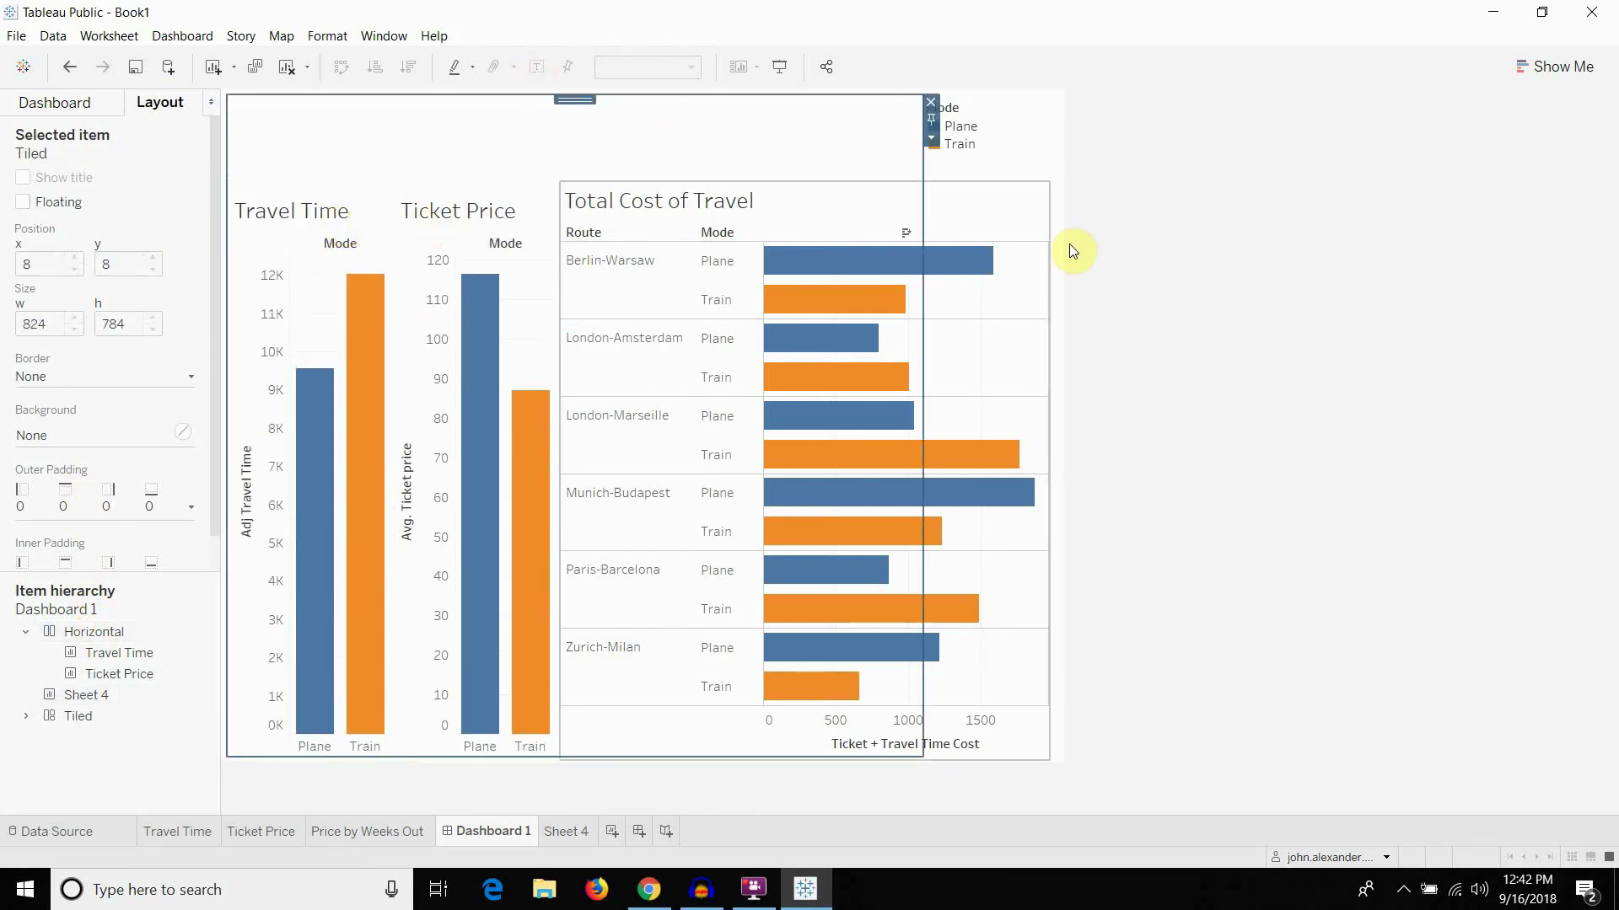
# Remove the empty tiled item and the Mode color legend from the dashboard
pyautogui.click(930, 102)
pyautogui.click(459, 112)
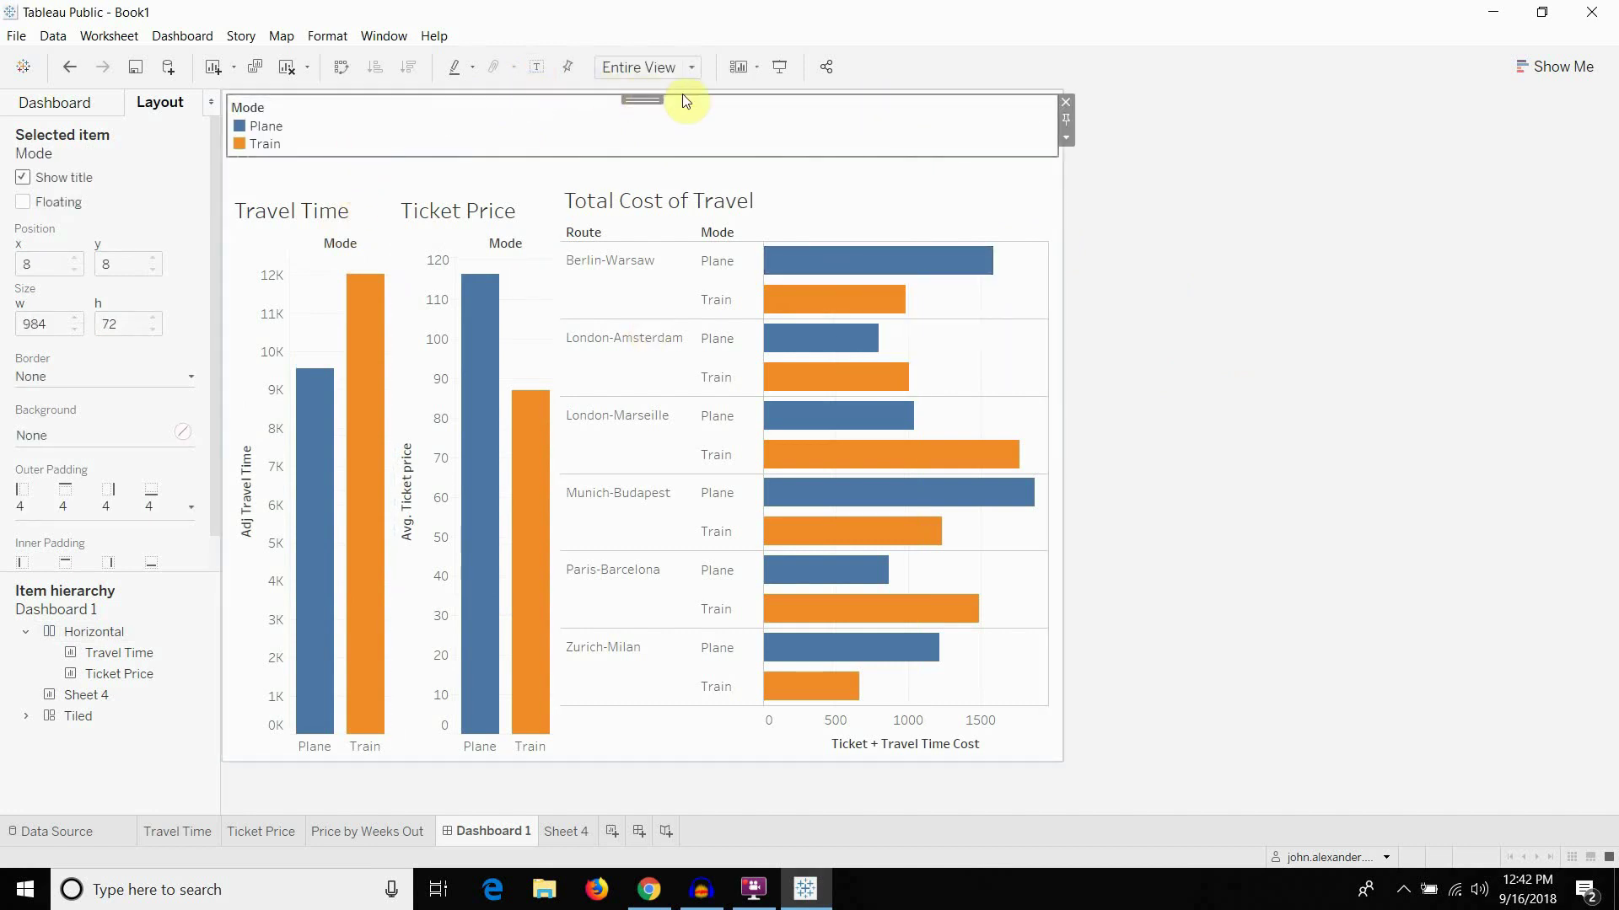
pyautogui.click(1065, 102)
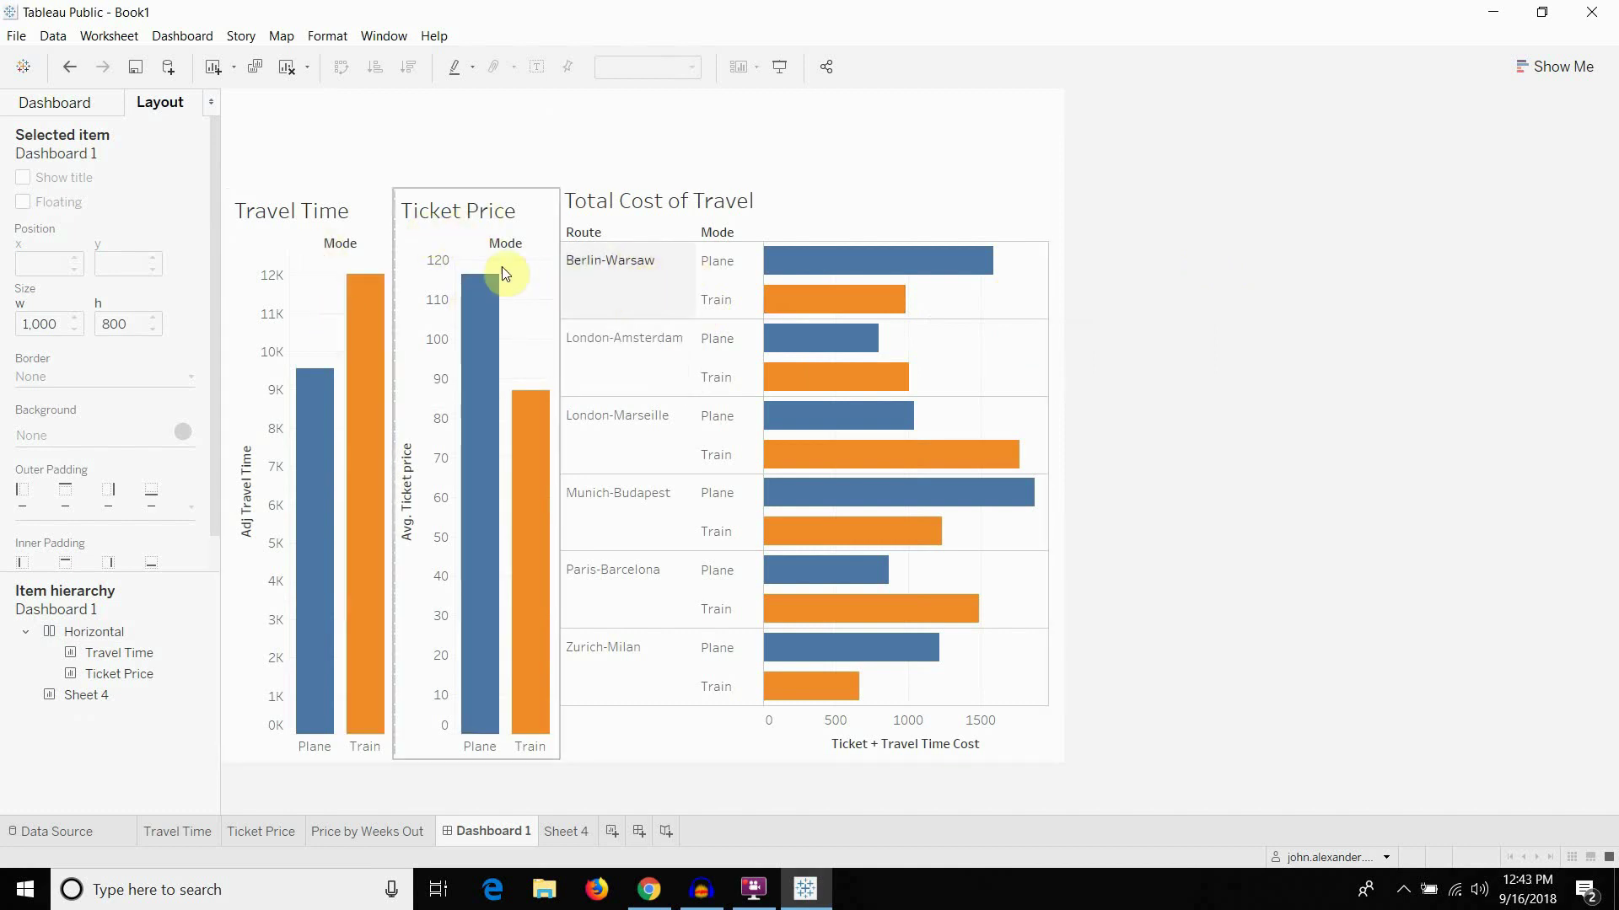
# Test the route filter with Berlin-Warsaw, London-Amsterdam and London-Marseille, and check the Travel Time bar values
pyautogui.click(601, 283)
pyautogui.click(628, 290)
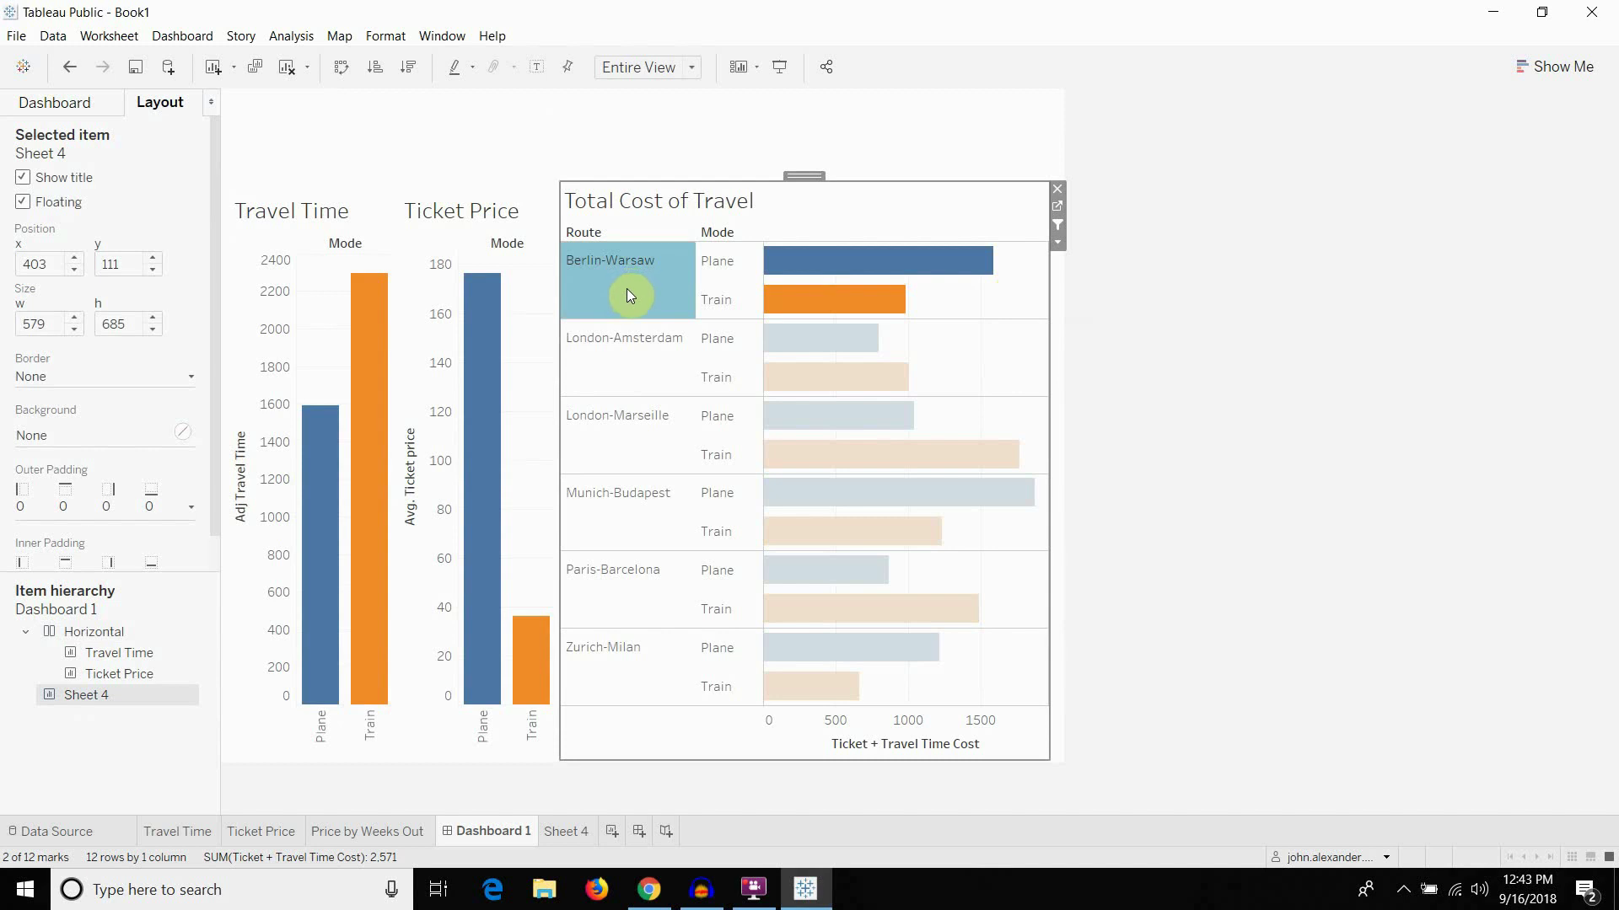
pyautogui.click(623, 375)
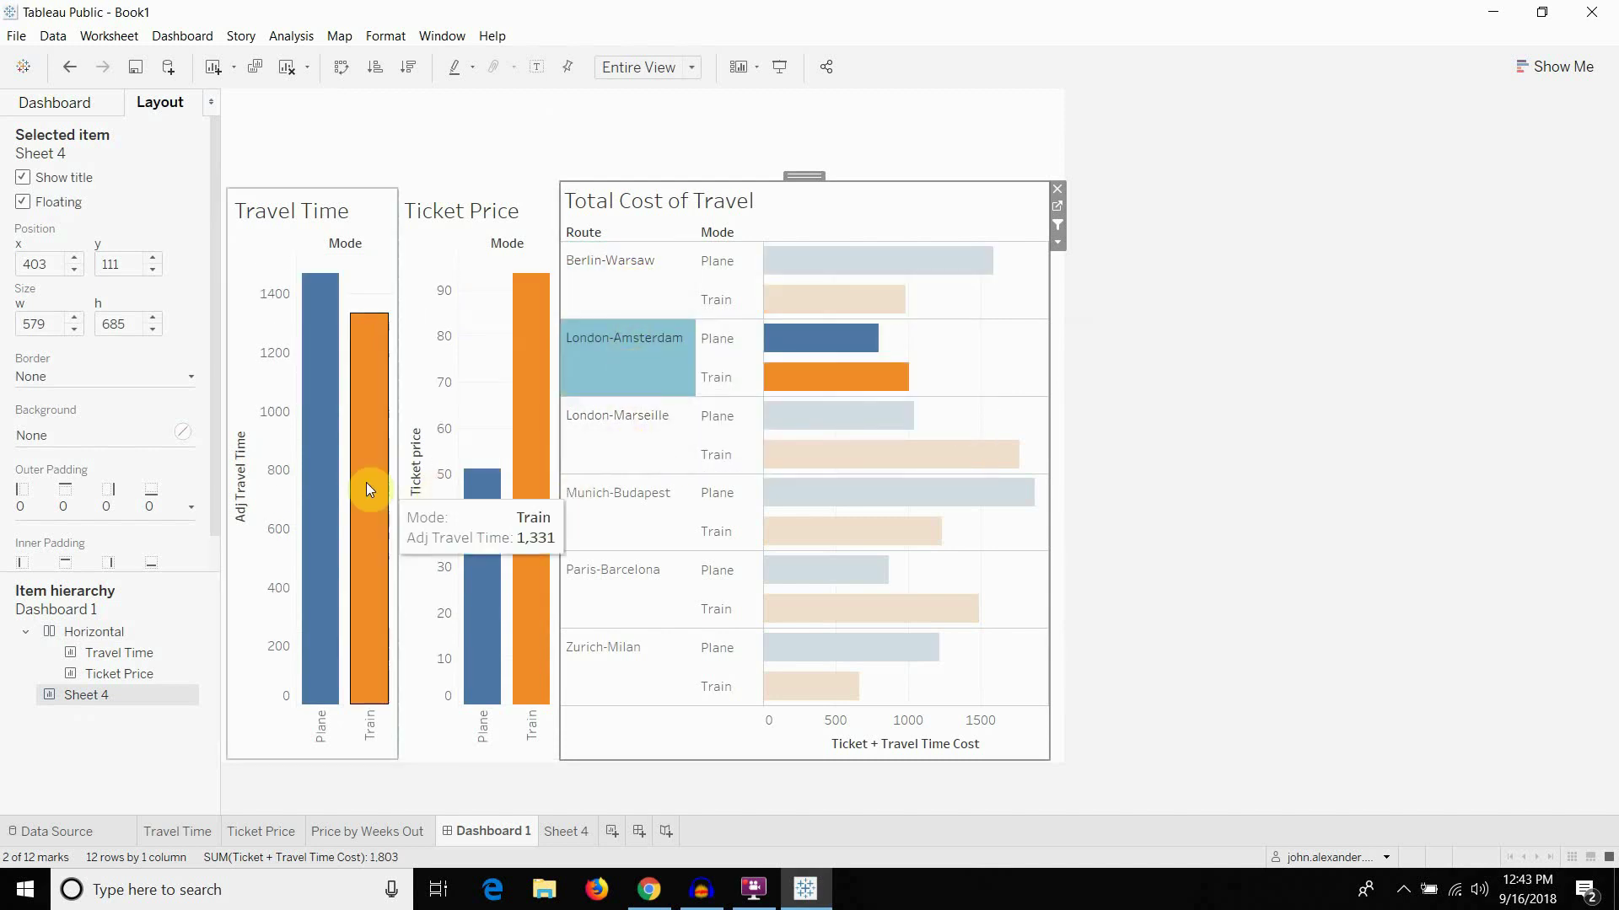
pyautogui.moveTo(504, 478)
pyautogui.click(620, 458)
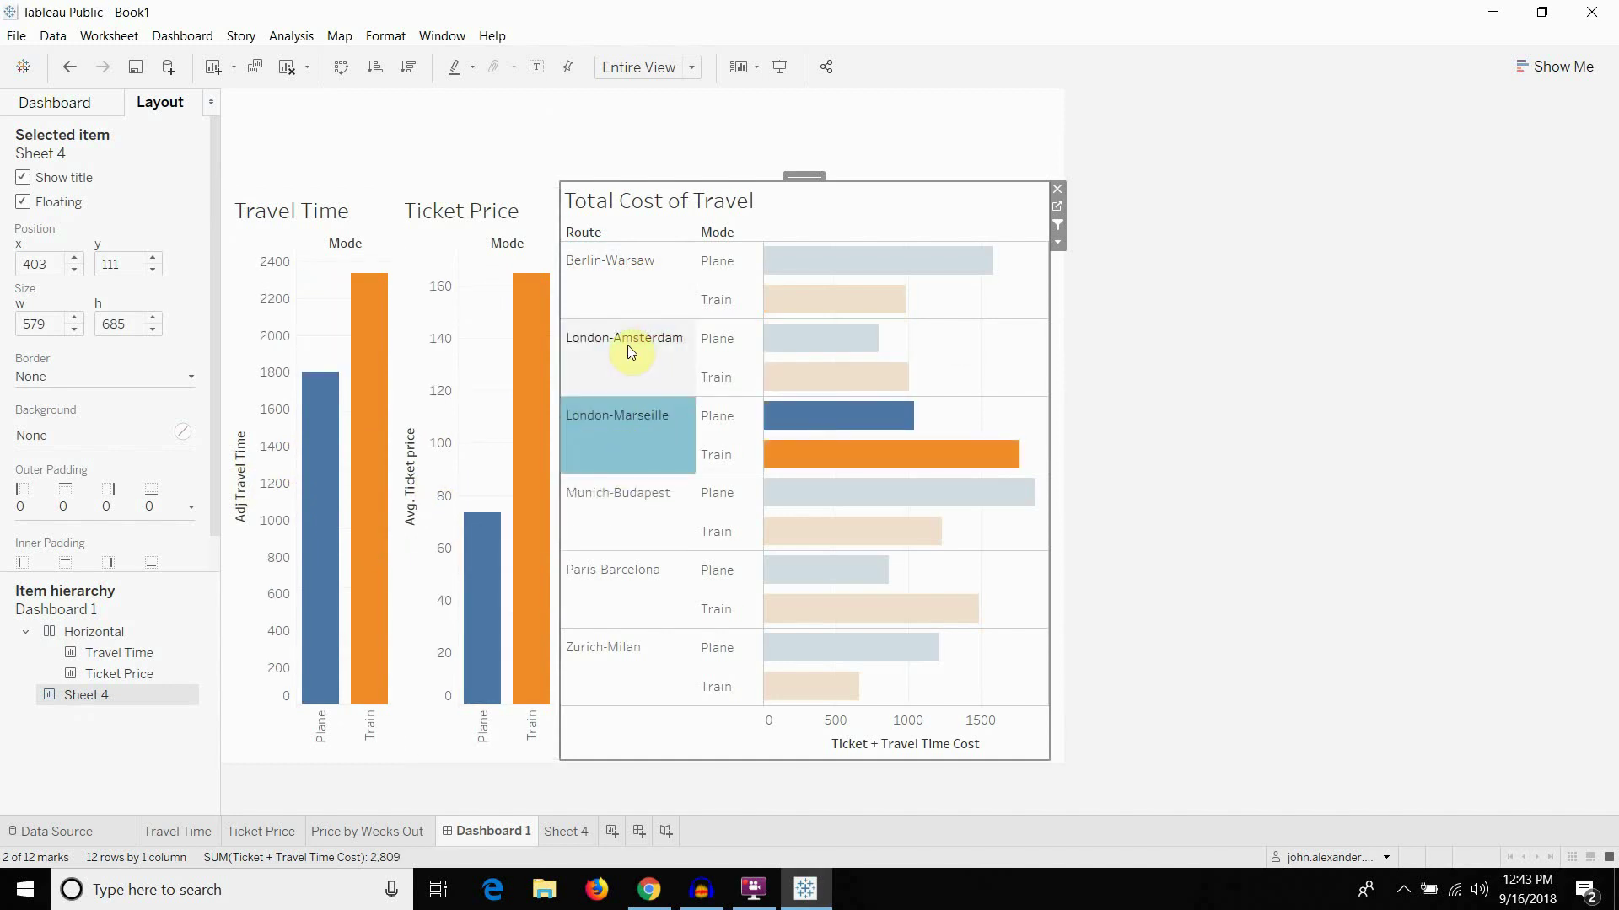
pyautogui.click(627, 377)
pyautogui.click(628, 469)
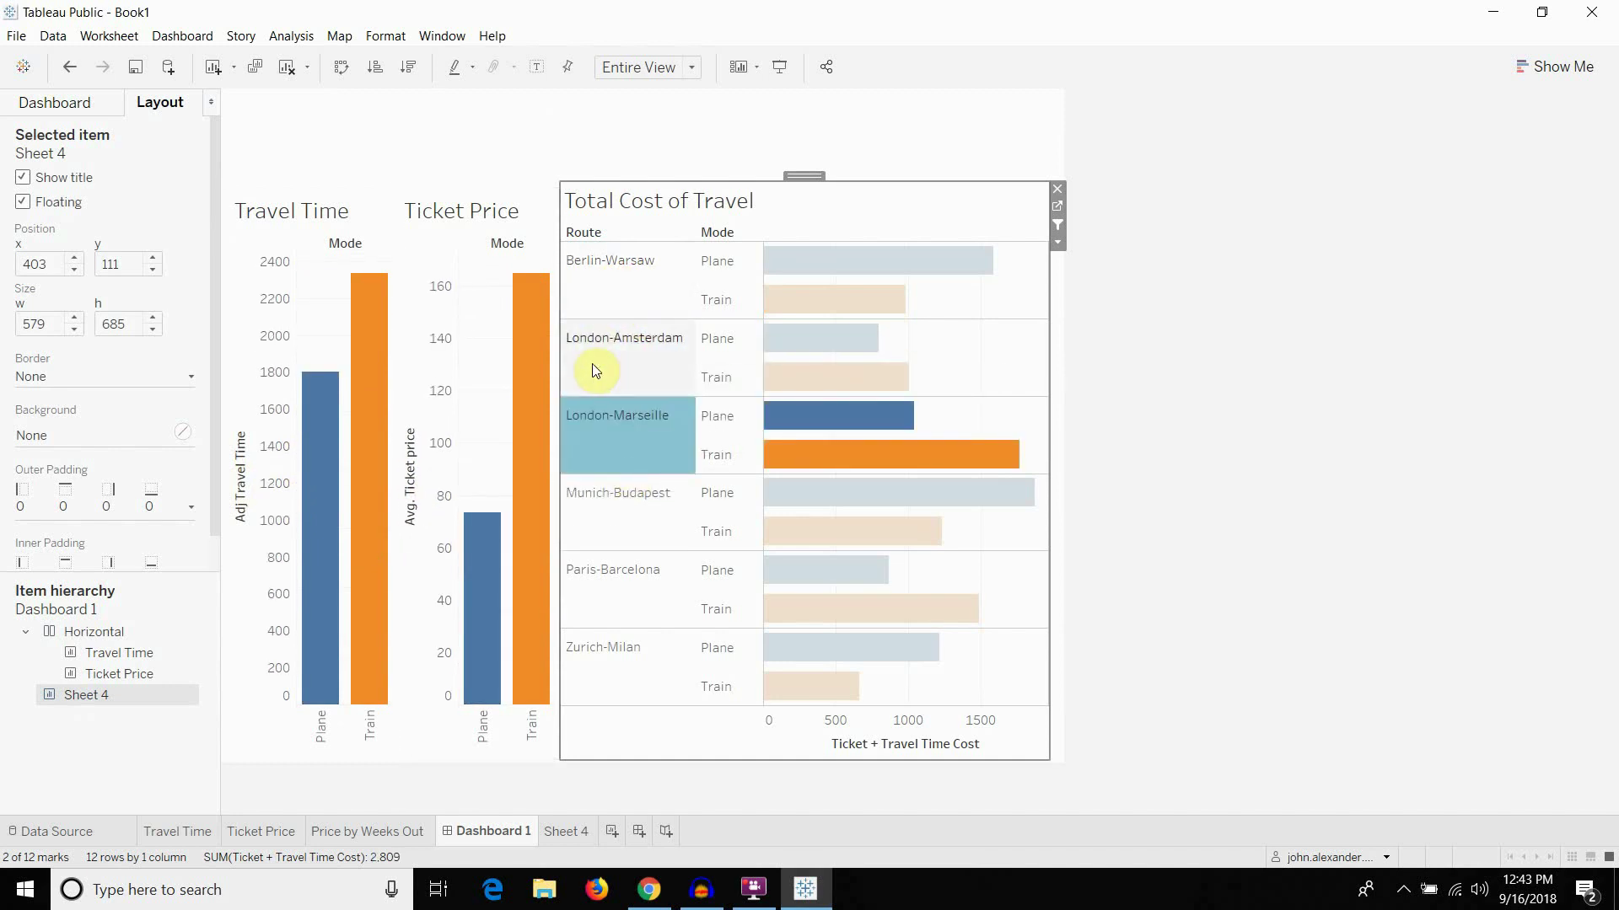
pyautogui.click(610, 268)
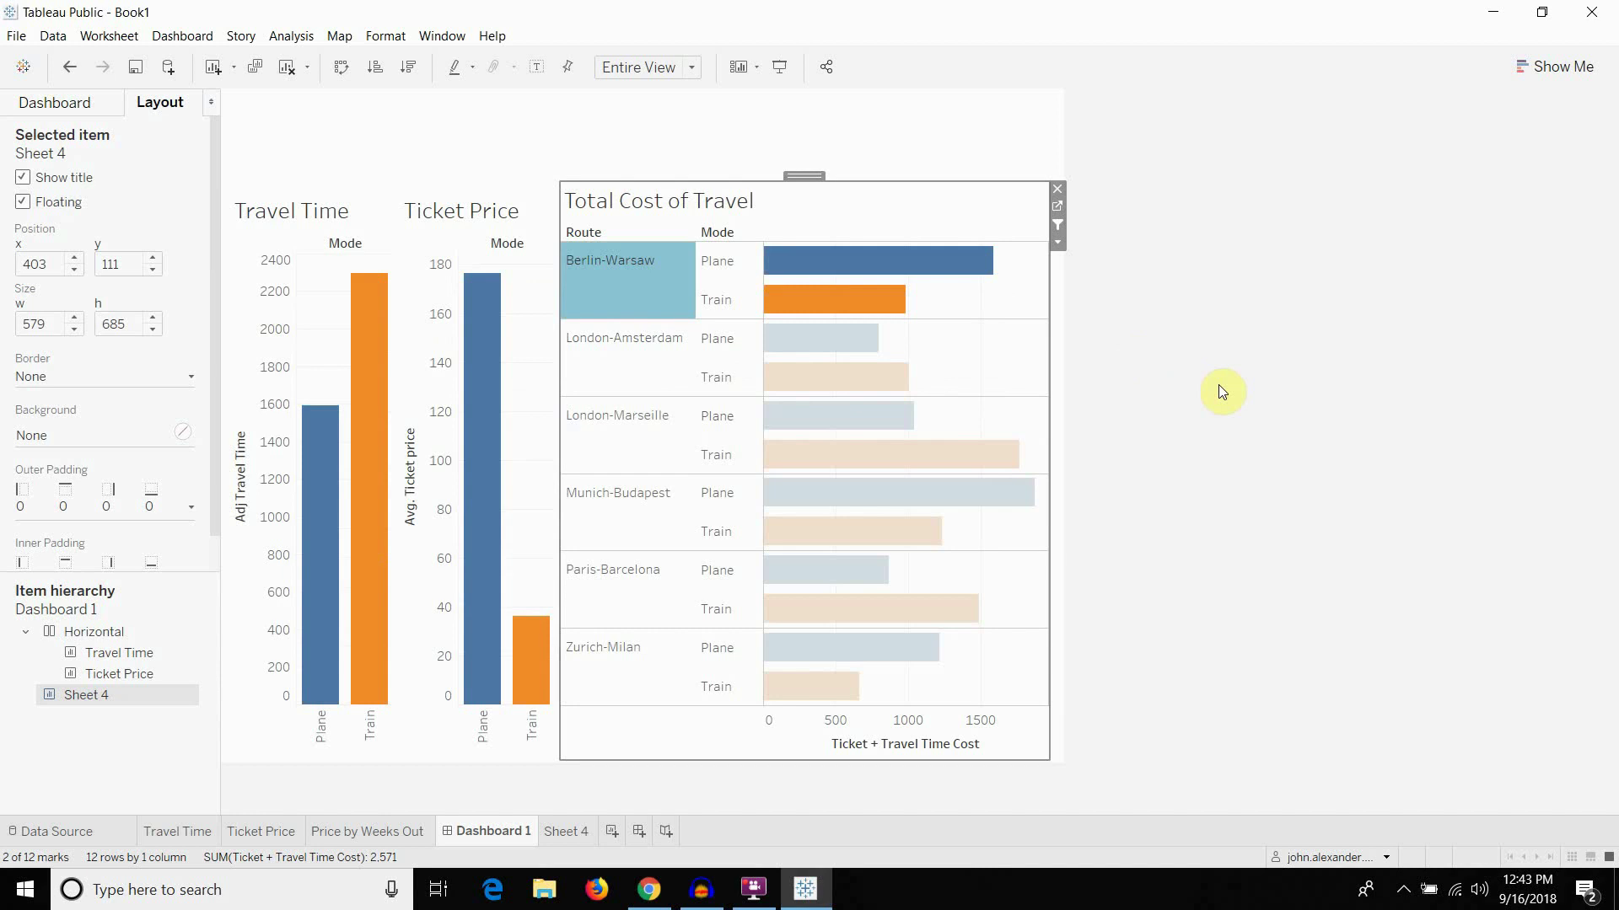
pyautogui.moveTo(368, 364)
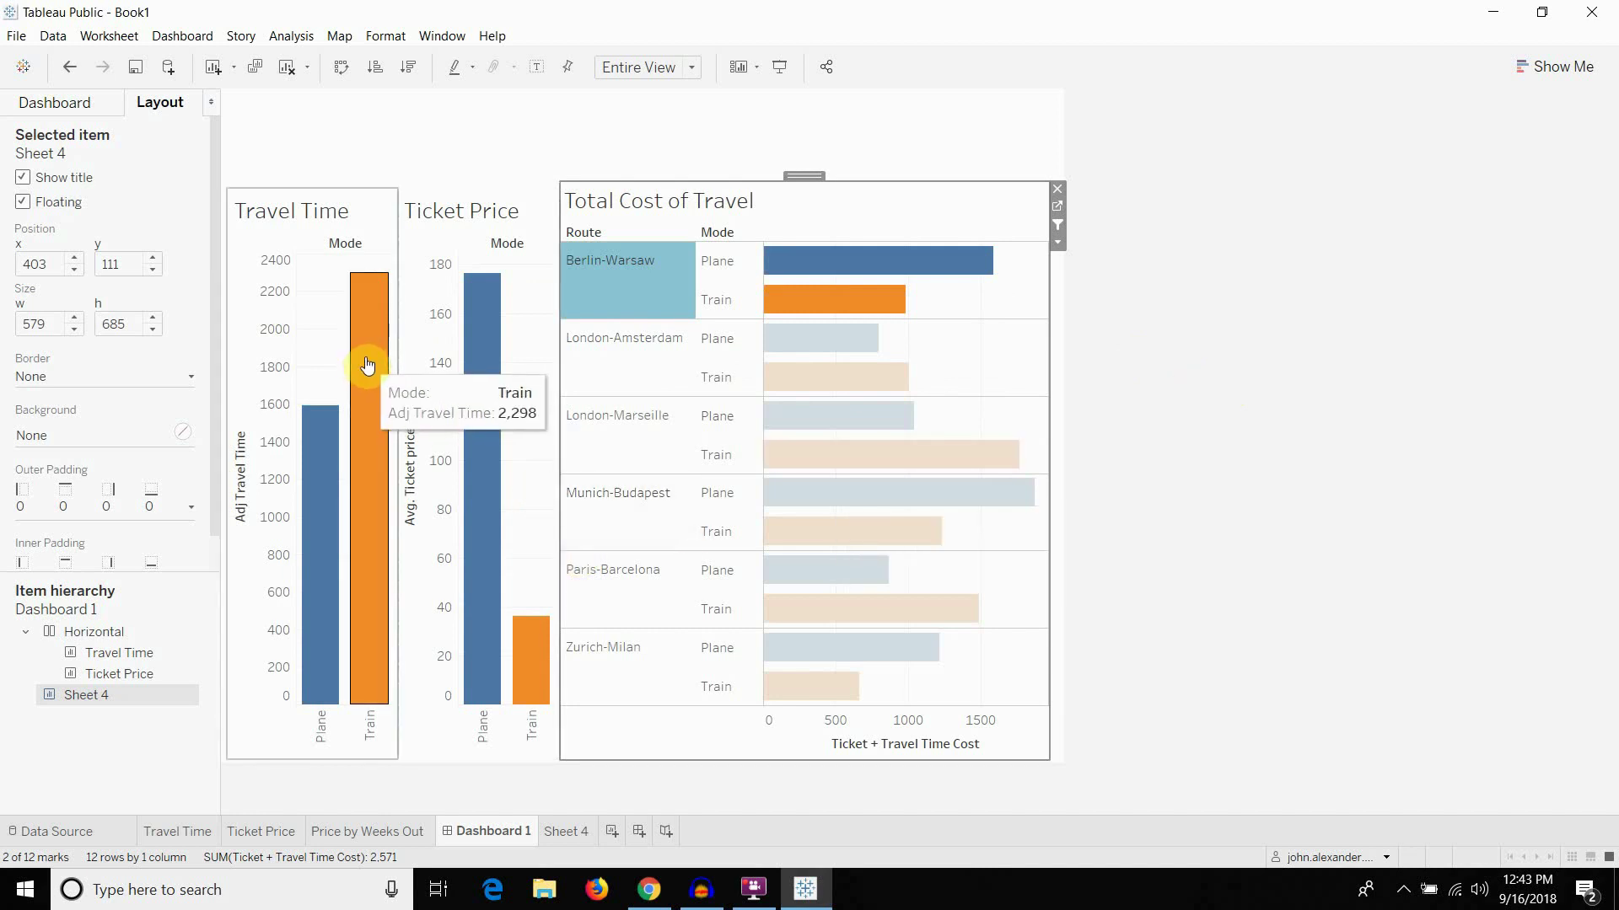
# Change the Adj Travel Time aggregation to Average in the Travel Time worksheet and return to Dashboard 1
pyautogui.click(361, 204)
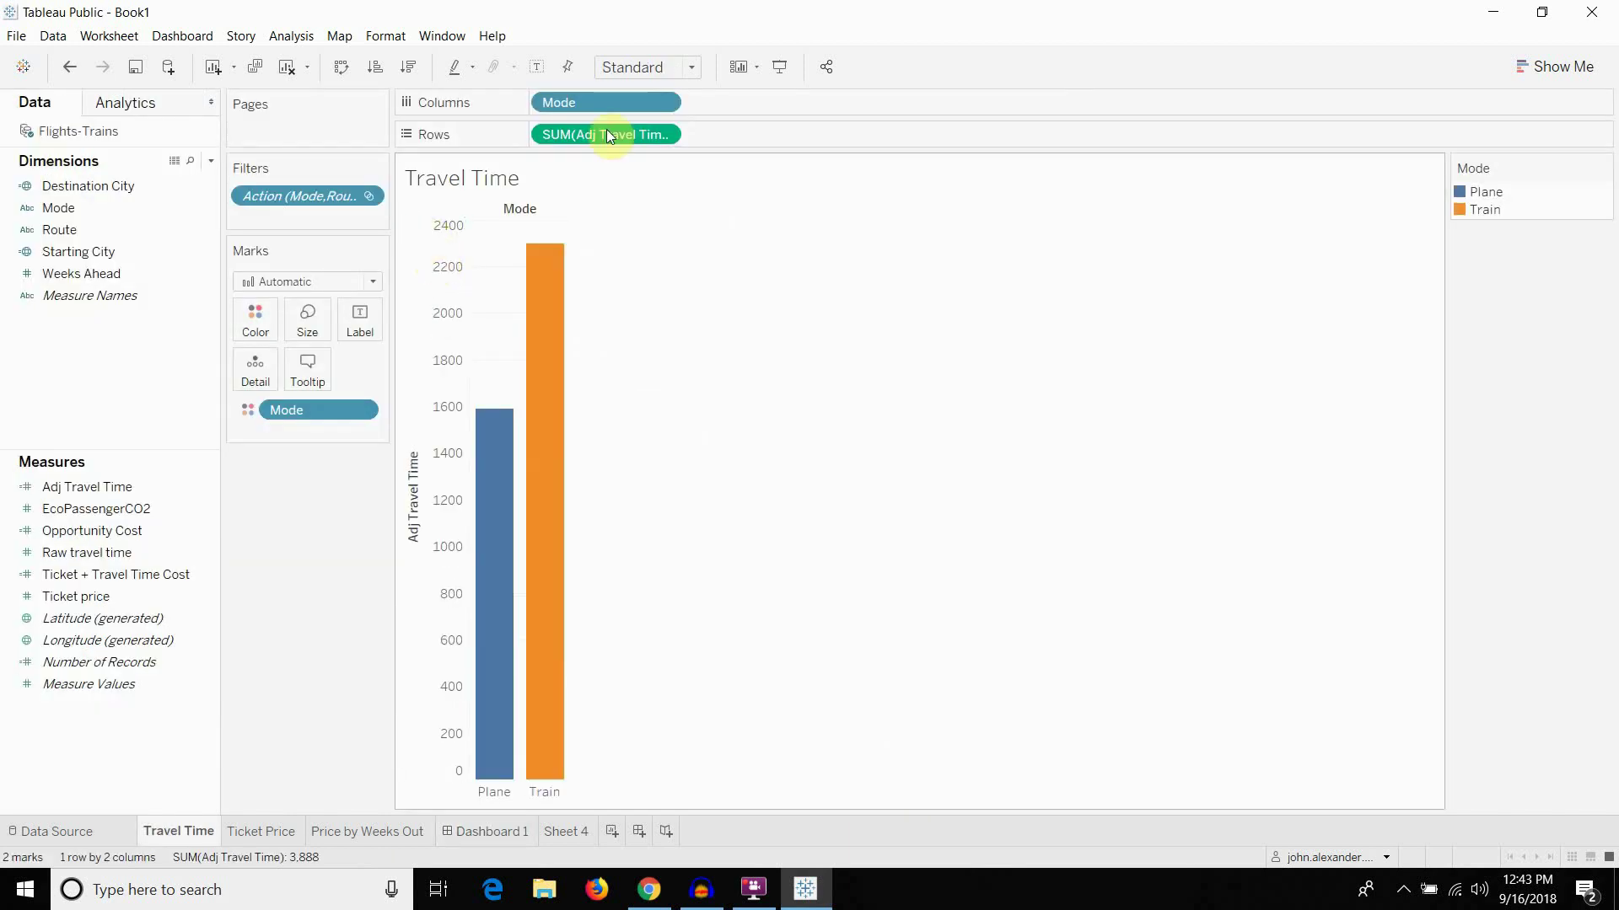
pyautogui.click(663, 134)
pyautogui.moveTo(626, 331)
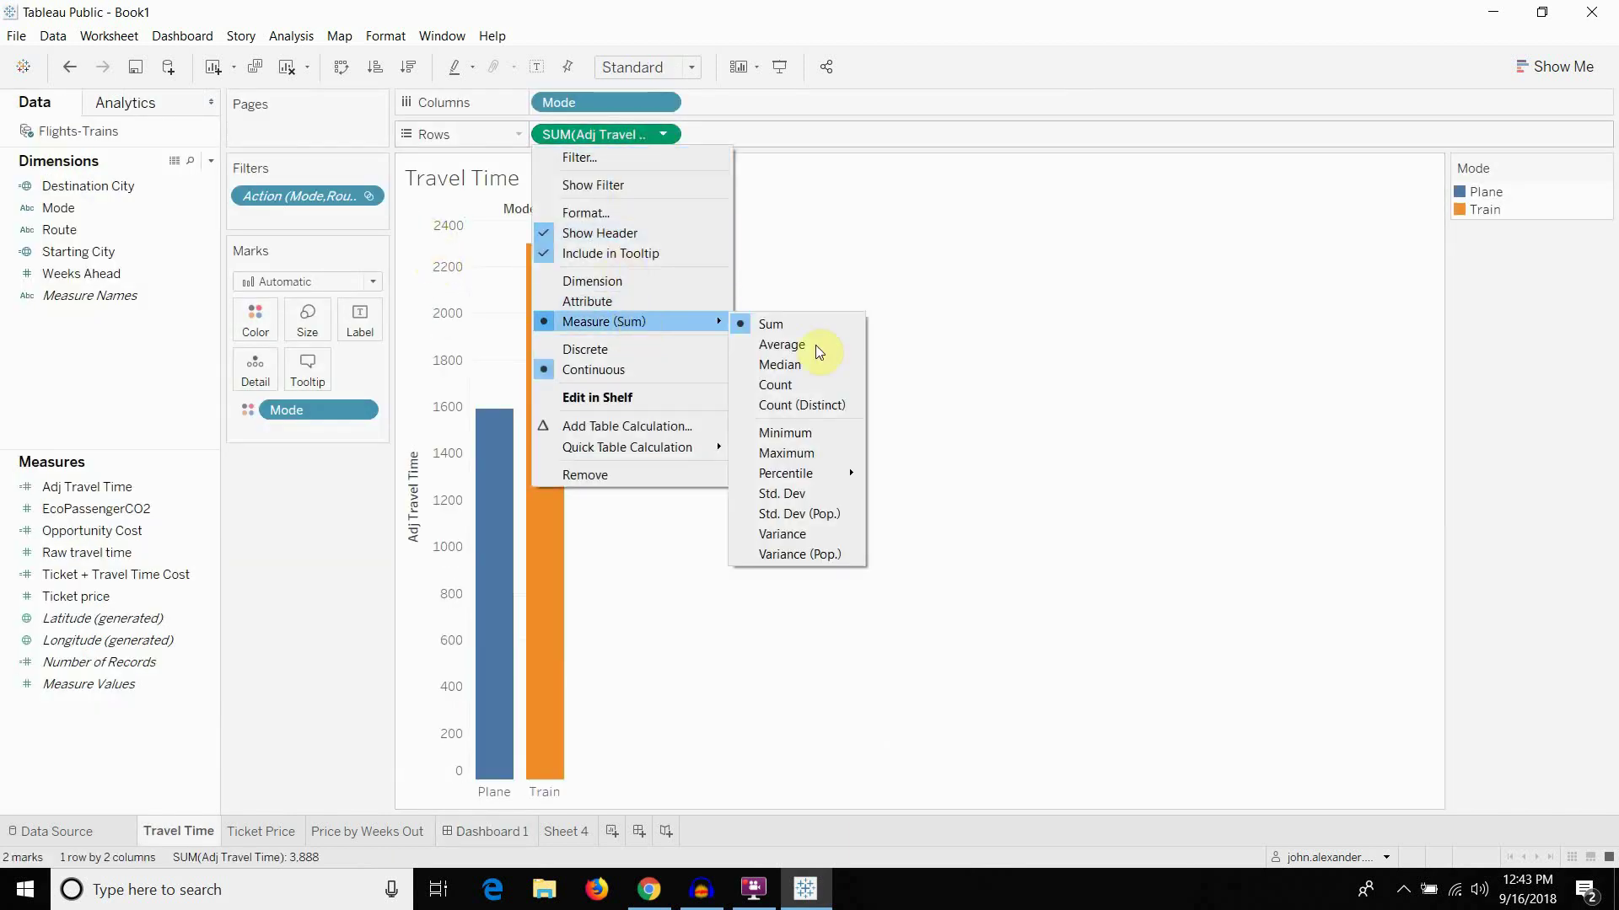
pyautogui.click(816, 346)
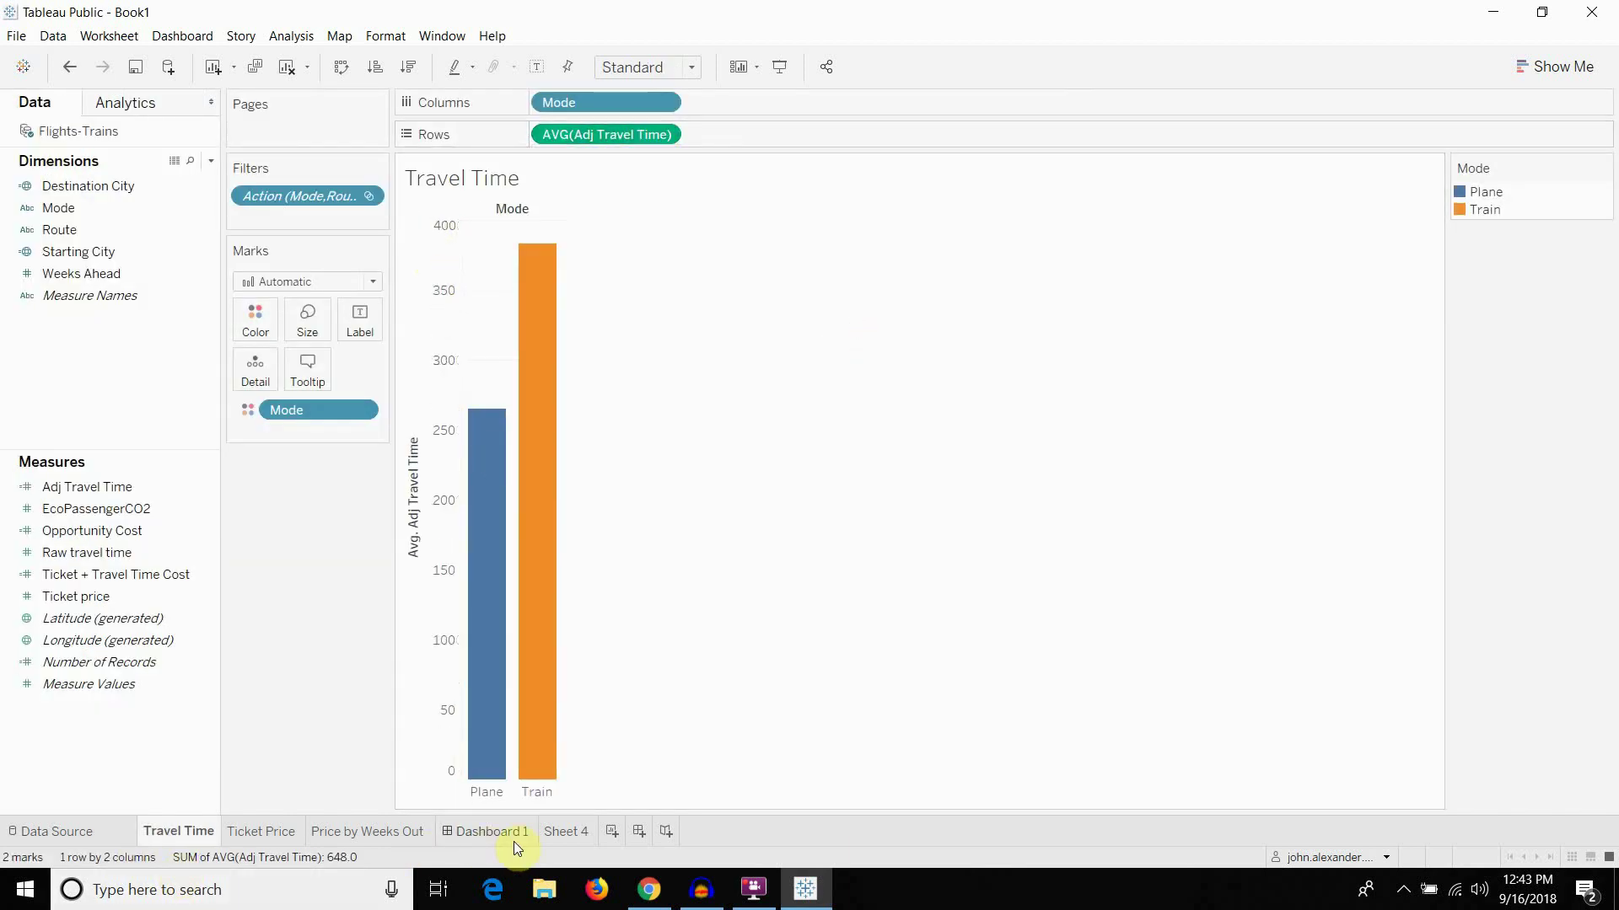
pyautogui.click(492, 832)
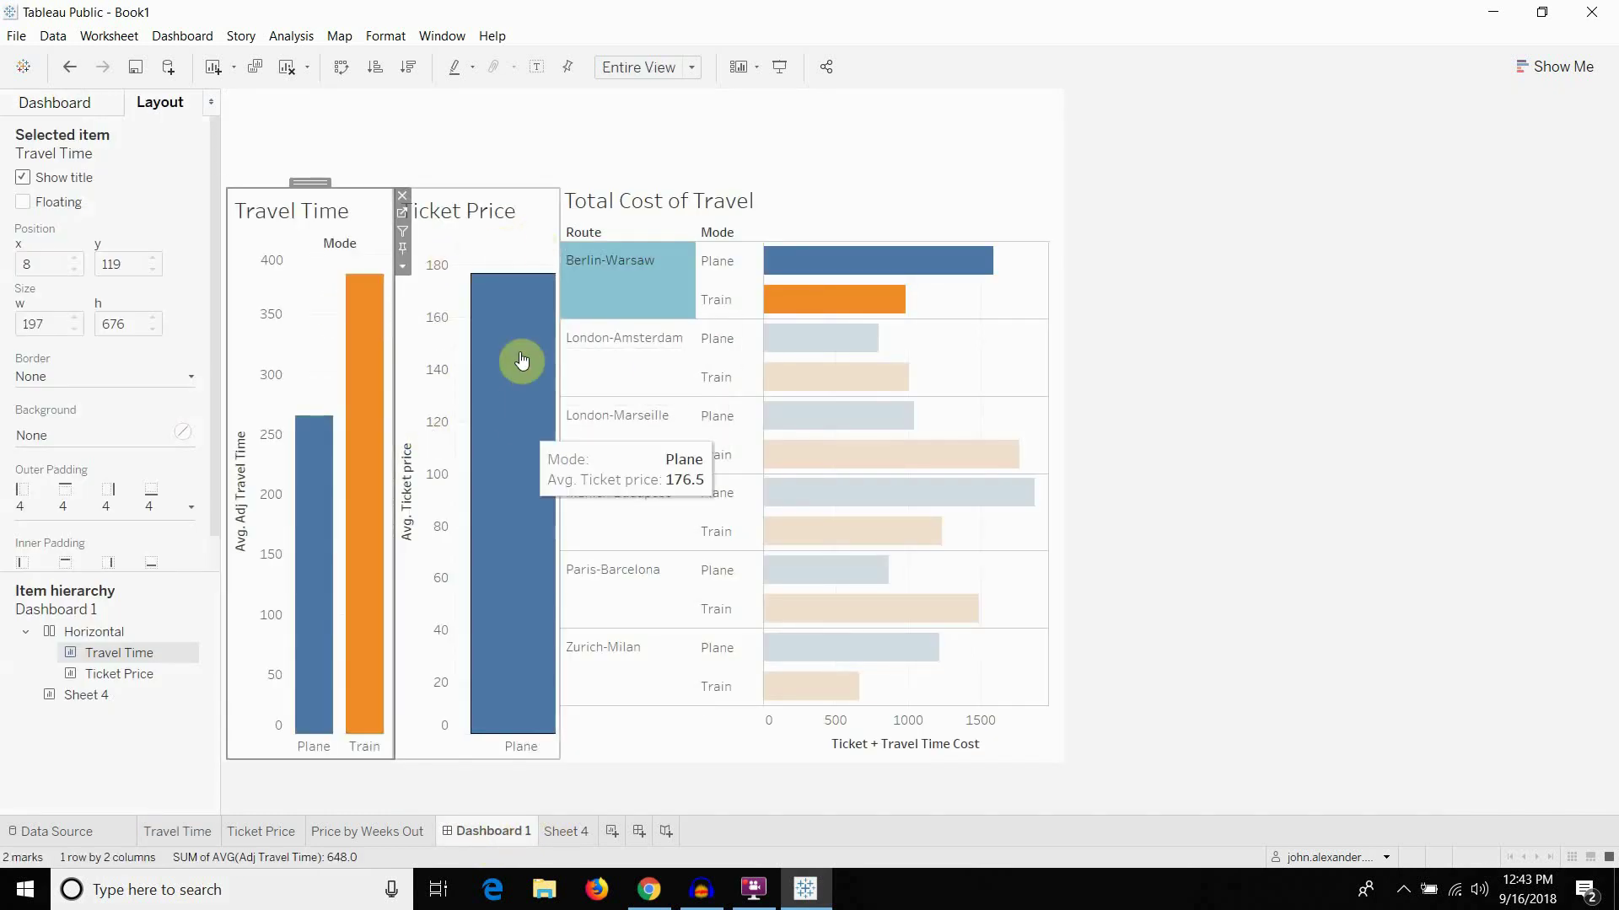
# Set the Ticket Price chart on the dashboard to Fit Width
pyautogui.click(531, 212)
pyautogui.click(567, 265)
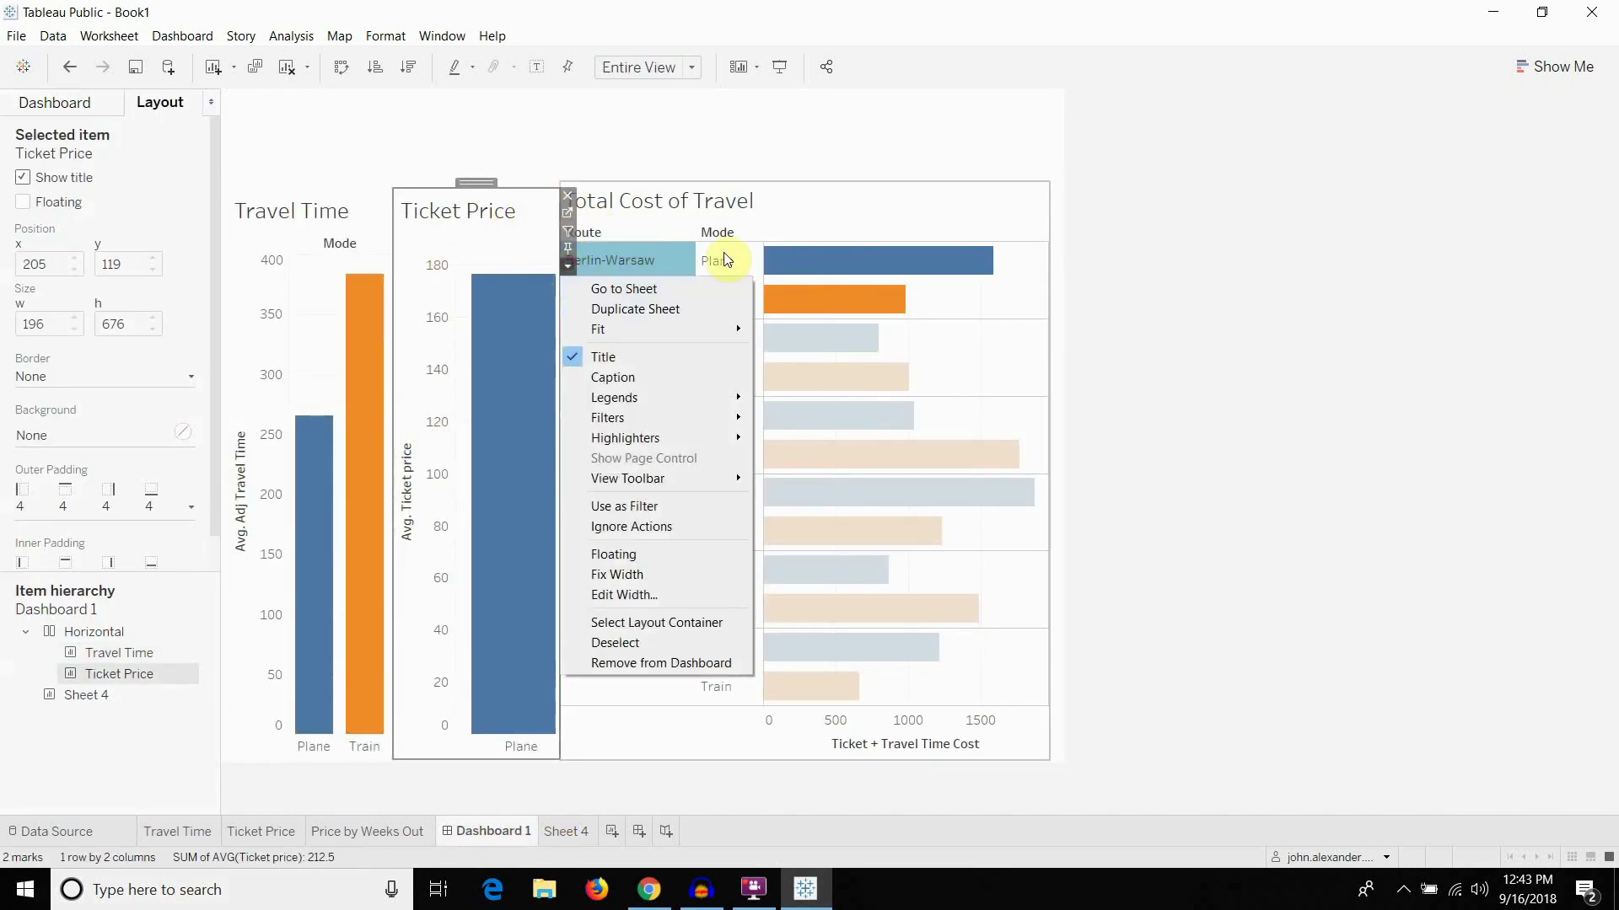
pyautogui.moveTo(698, 330)
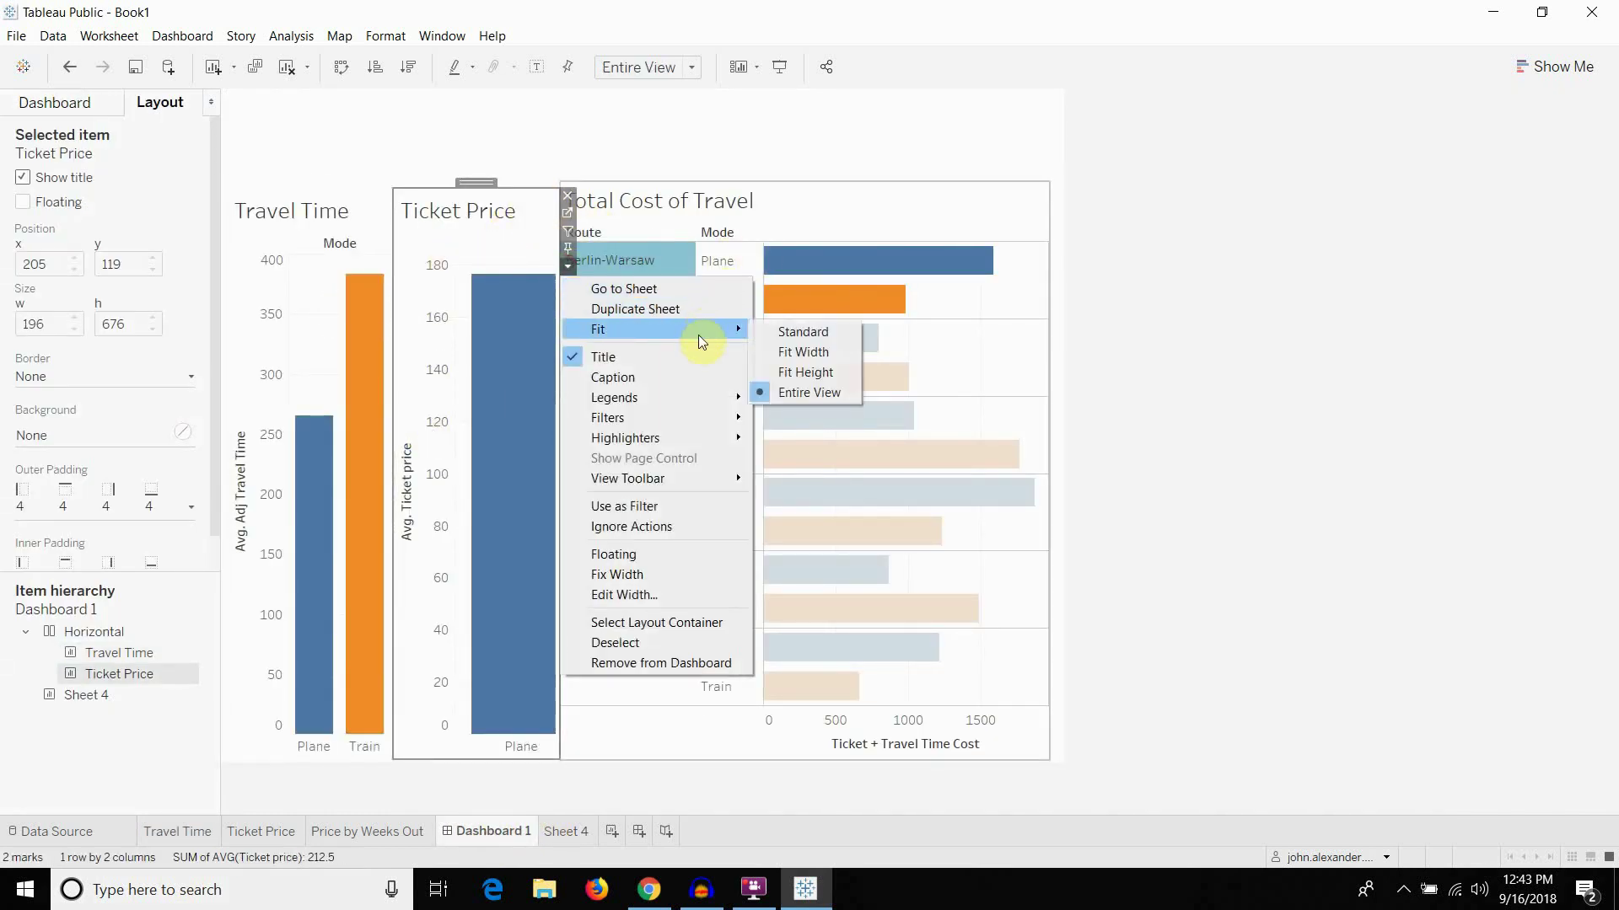
pyautogui.click(806, 352)
pyautogui.click(1138, 205)
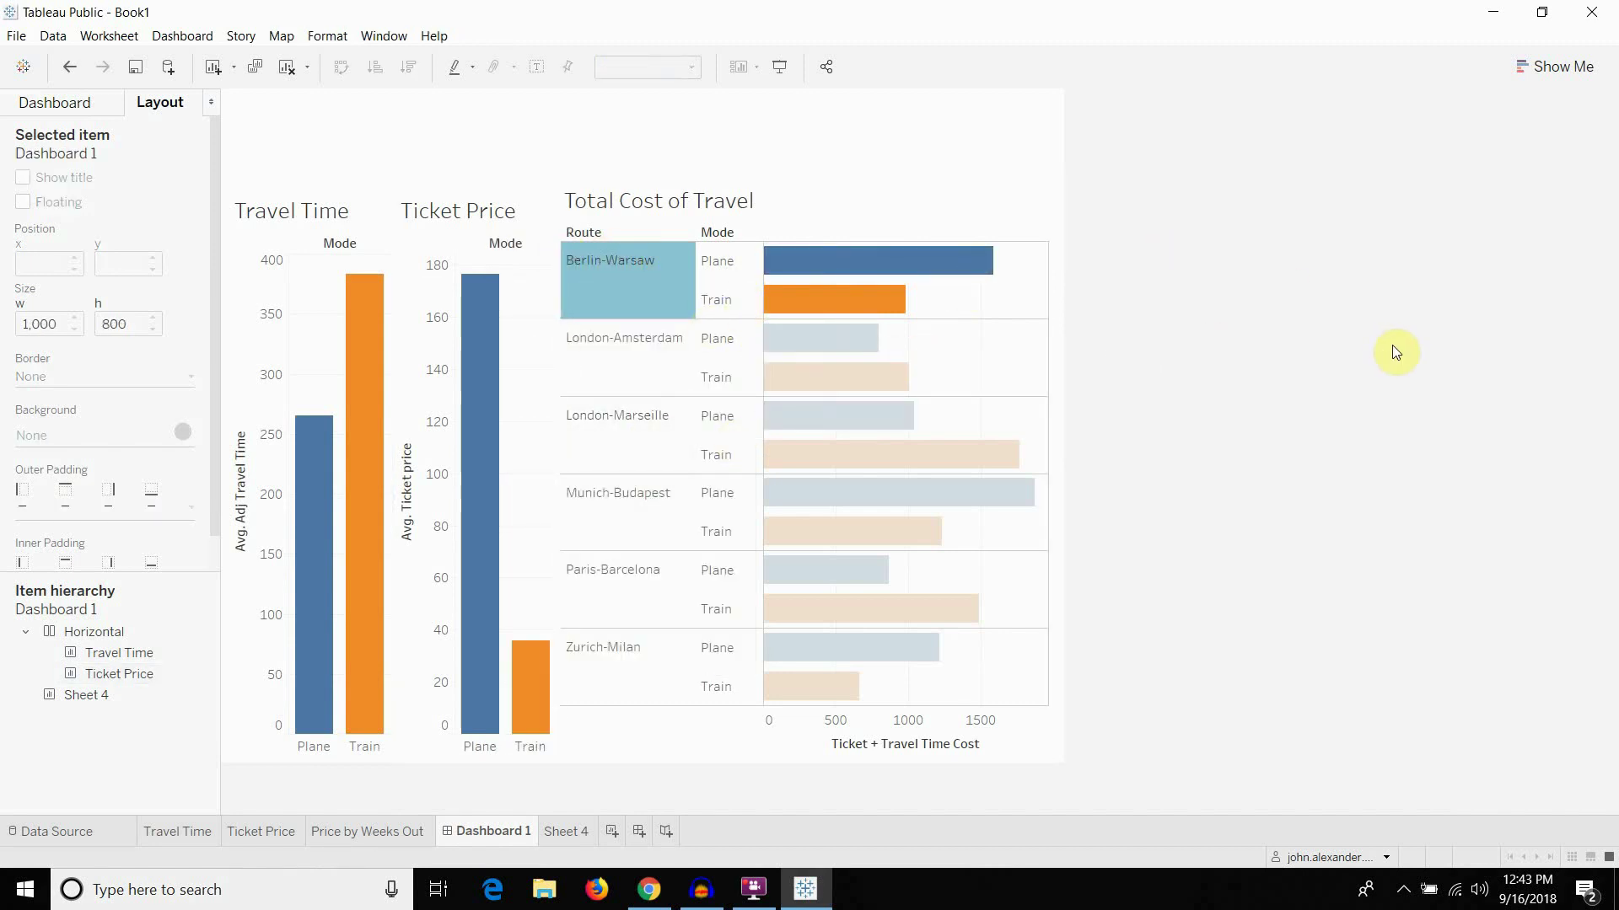
# Examine the average travel time and ticket price of plane and train for the Berlin-Warsaw route
pyautogui.moveTo(363, 401)
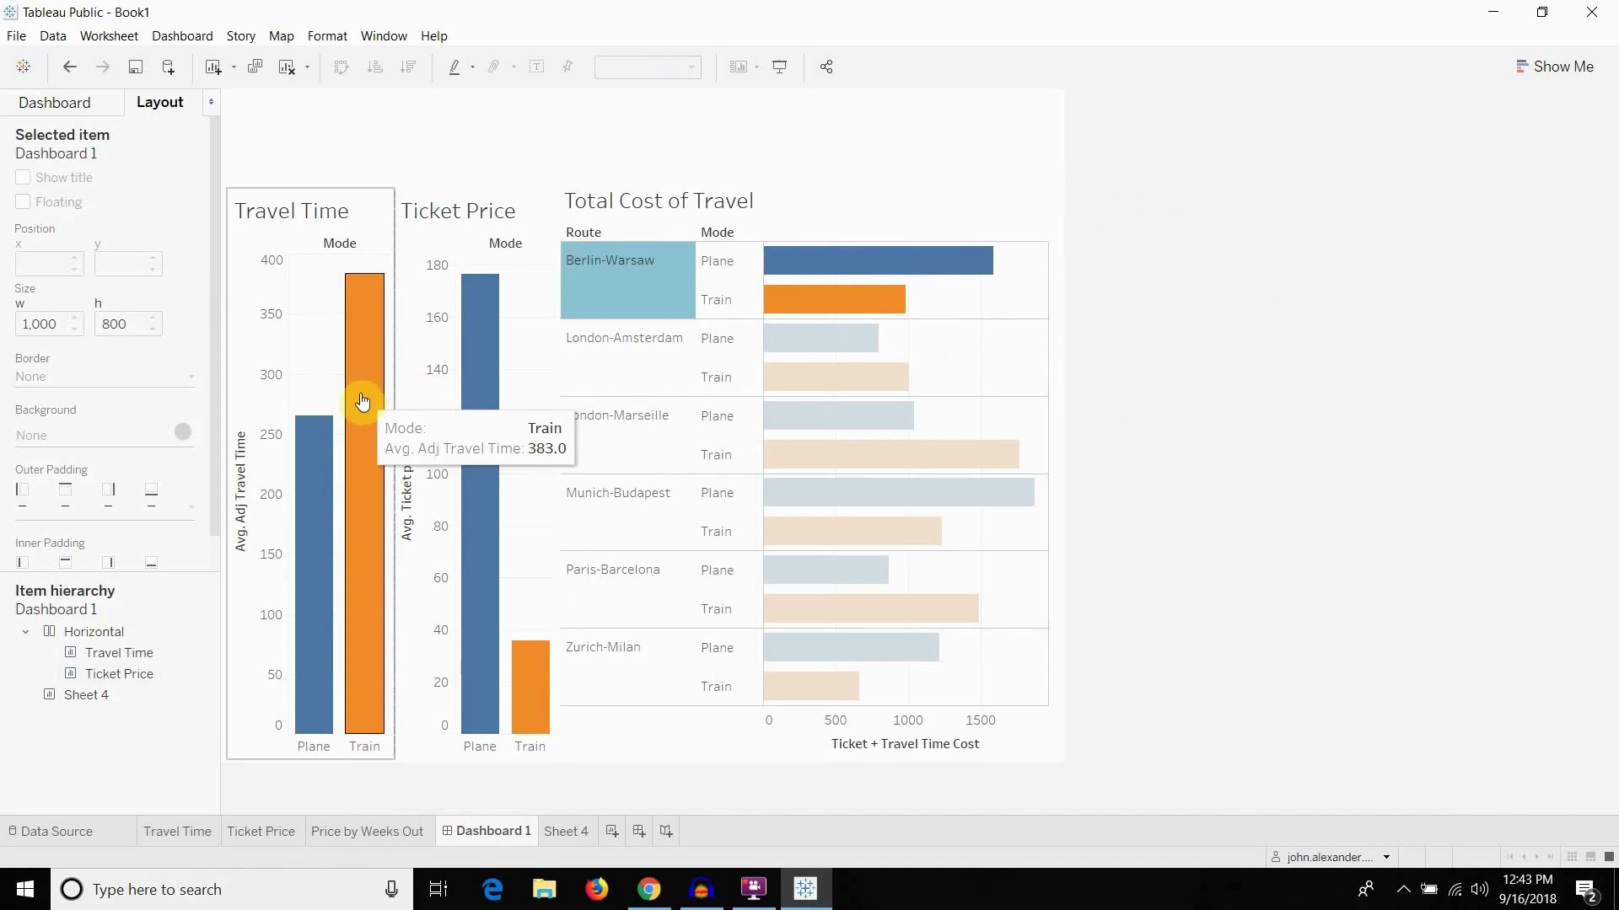
pyautogui.moveTo(328, 474)
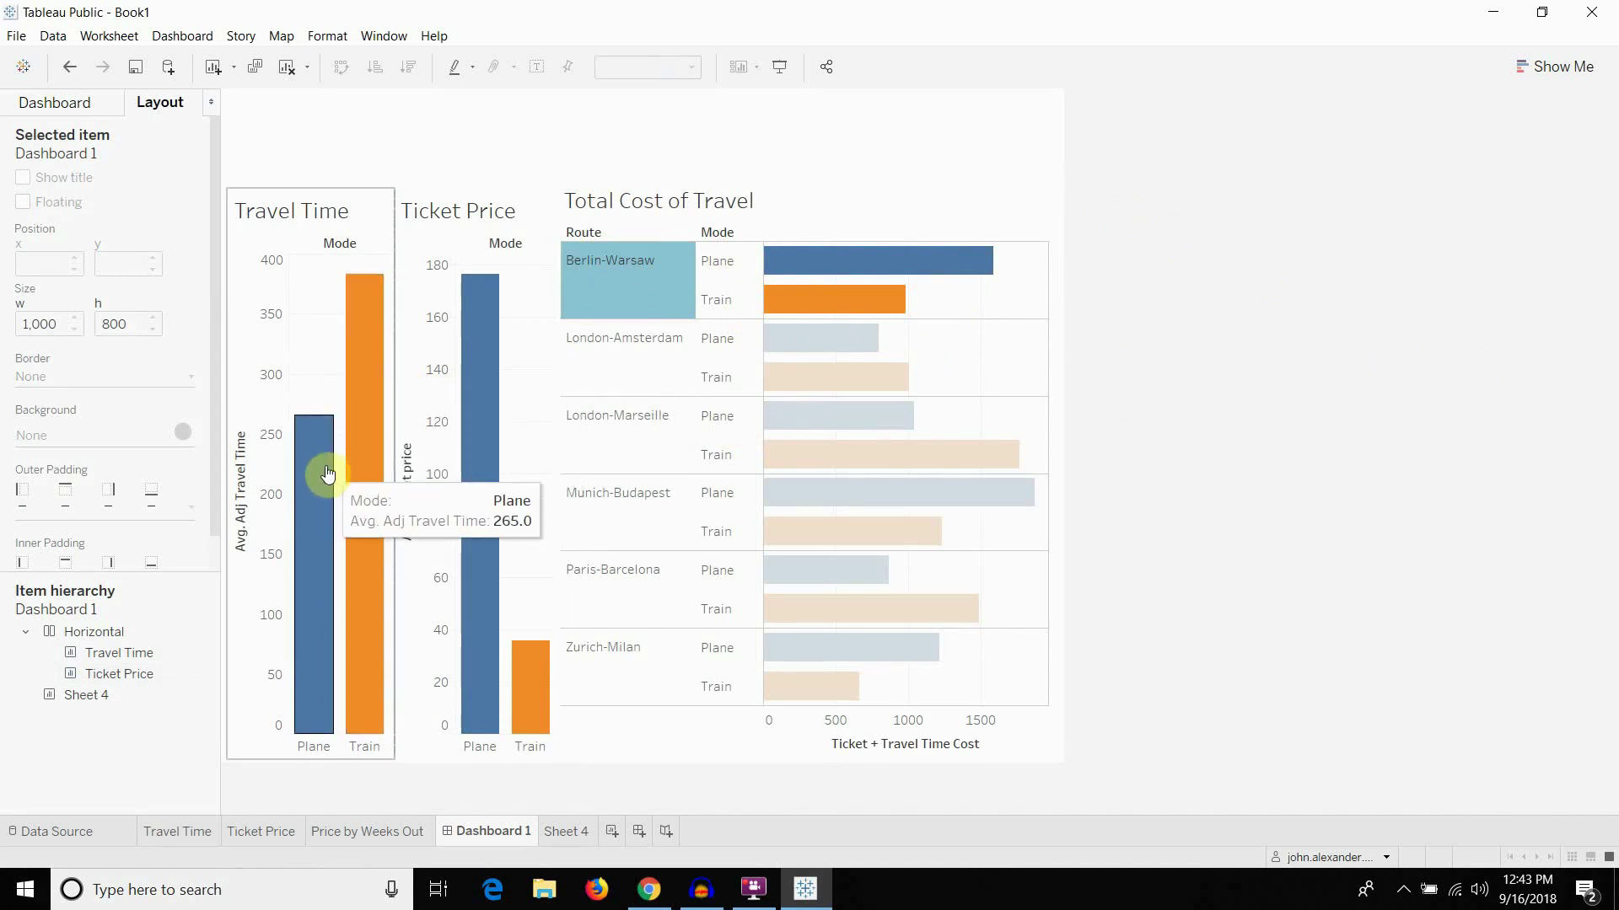
pyautogui.moveTo(349, 445)
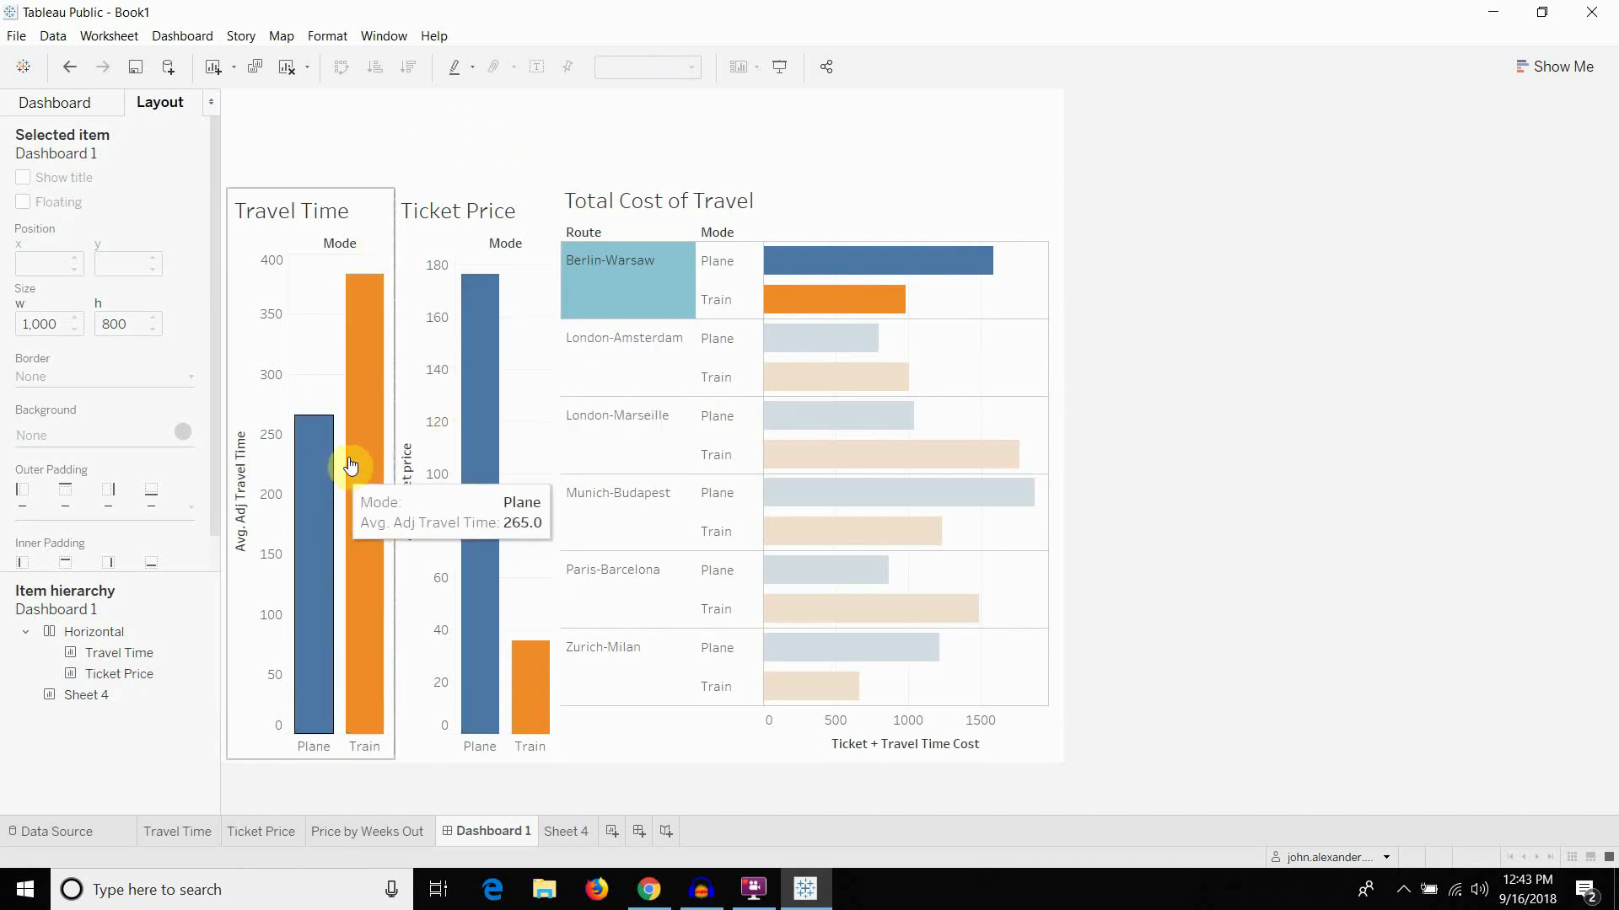
pyautogui.moveTo(472, 360)
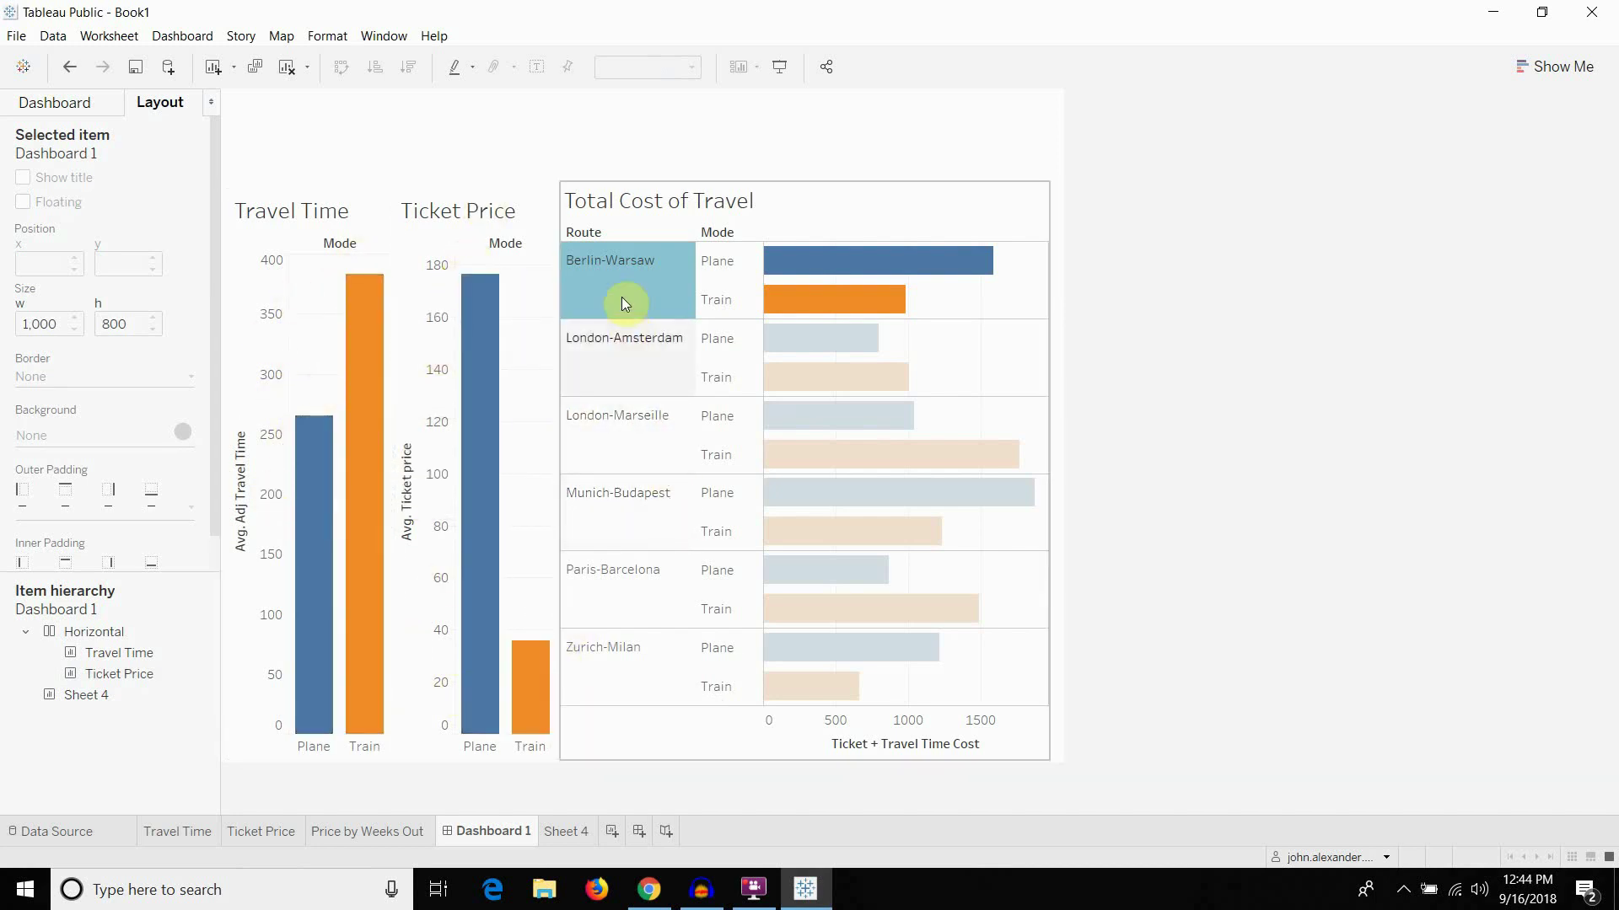
# Filter by London-Amsterdam, London-Marseille, Munich-Budapest and Paris-Barcelona in turn, comparing travel time, ticket price and total cost by mode
pyautogui.click(632, 364)
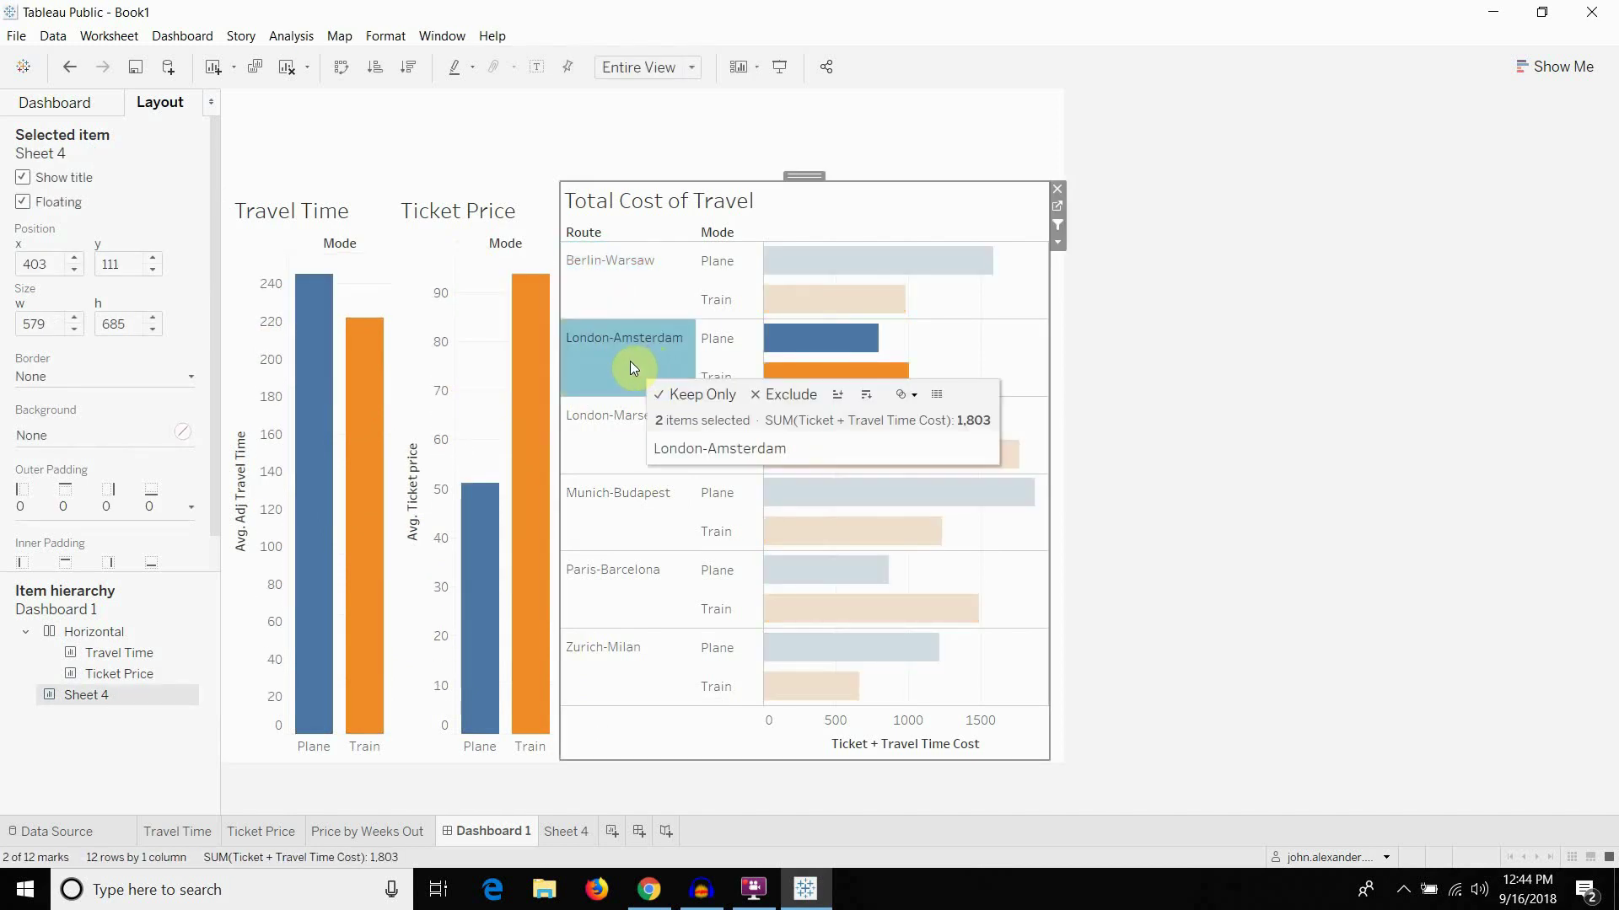
pyautogui.moveTo(654, 361)
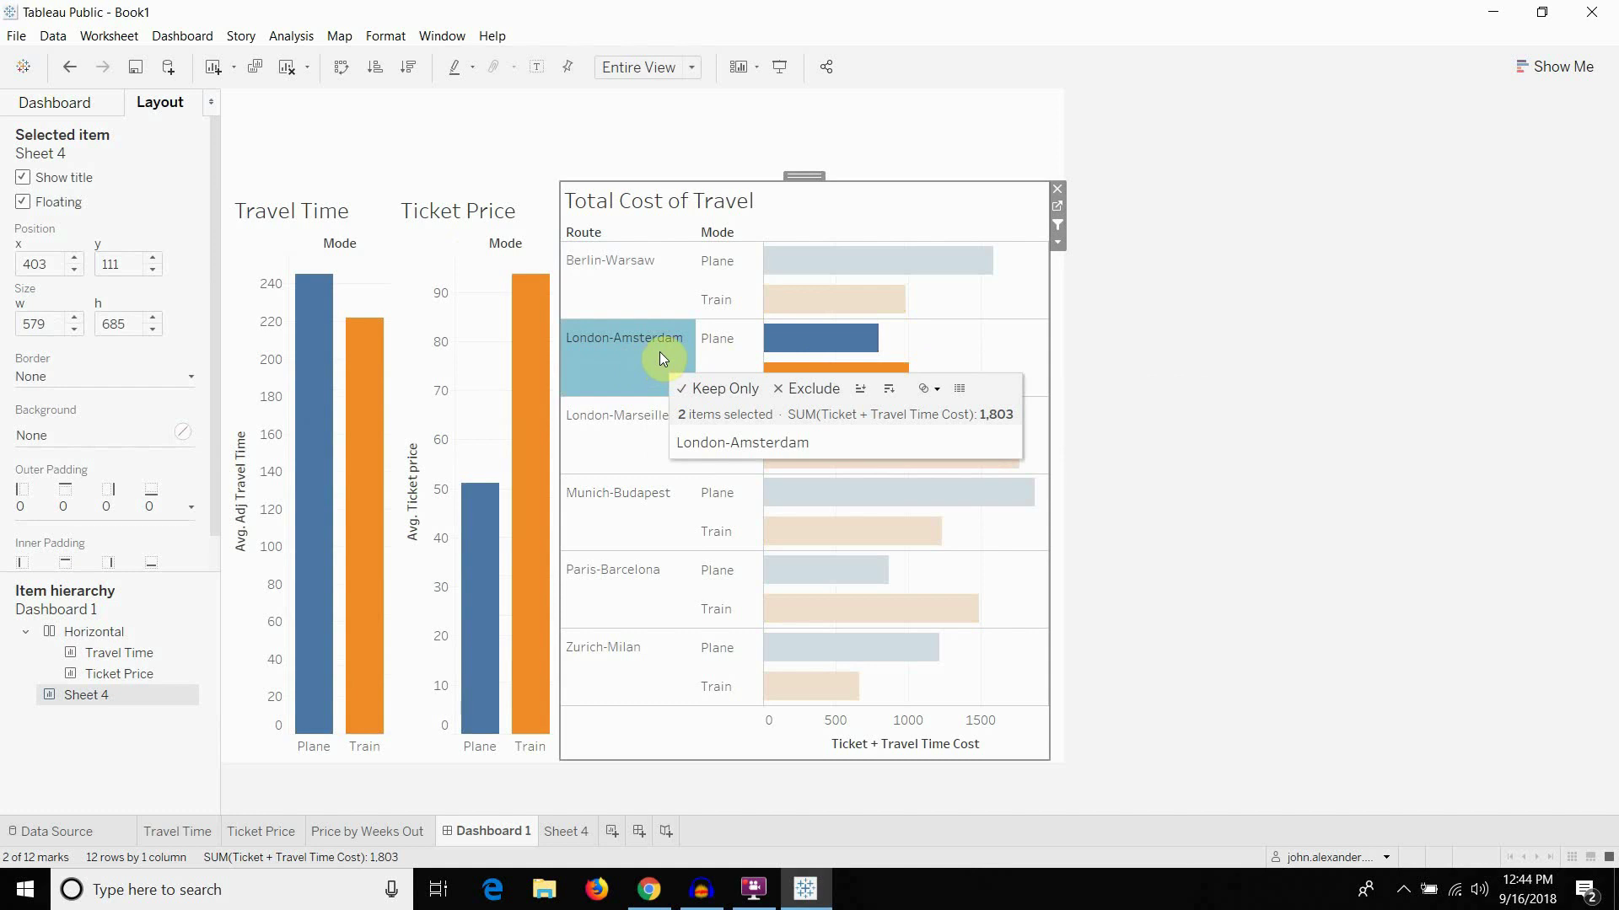
pyautogui.moveTo(875, 387)
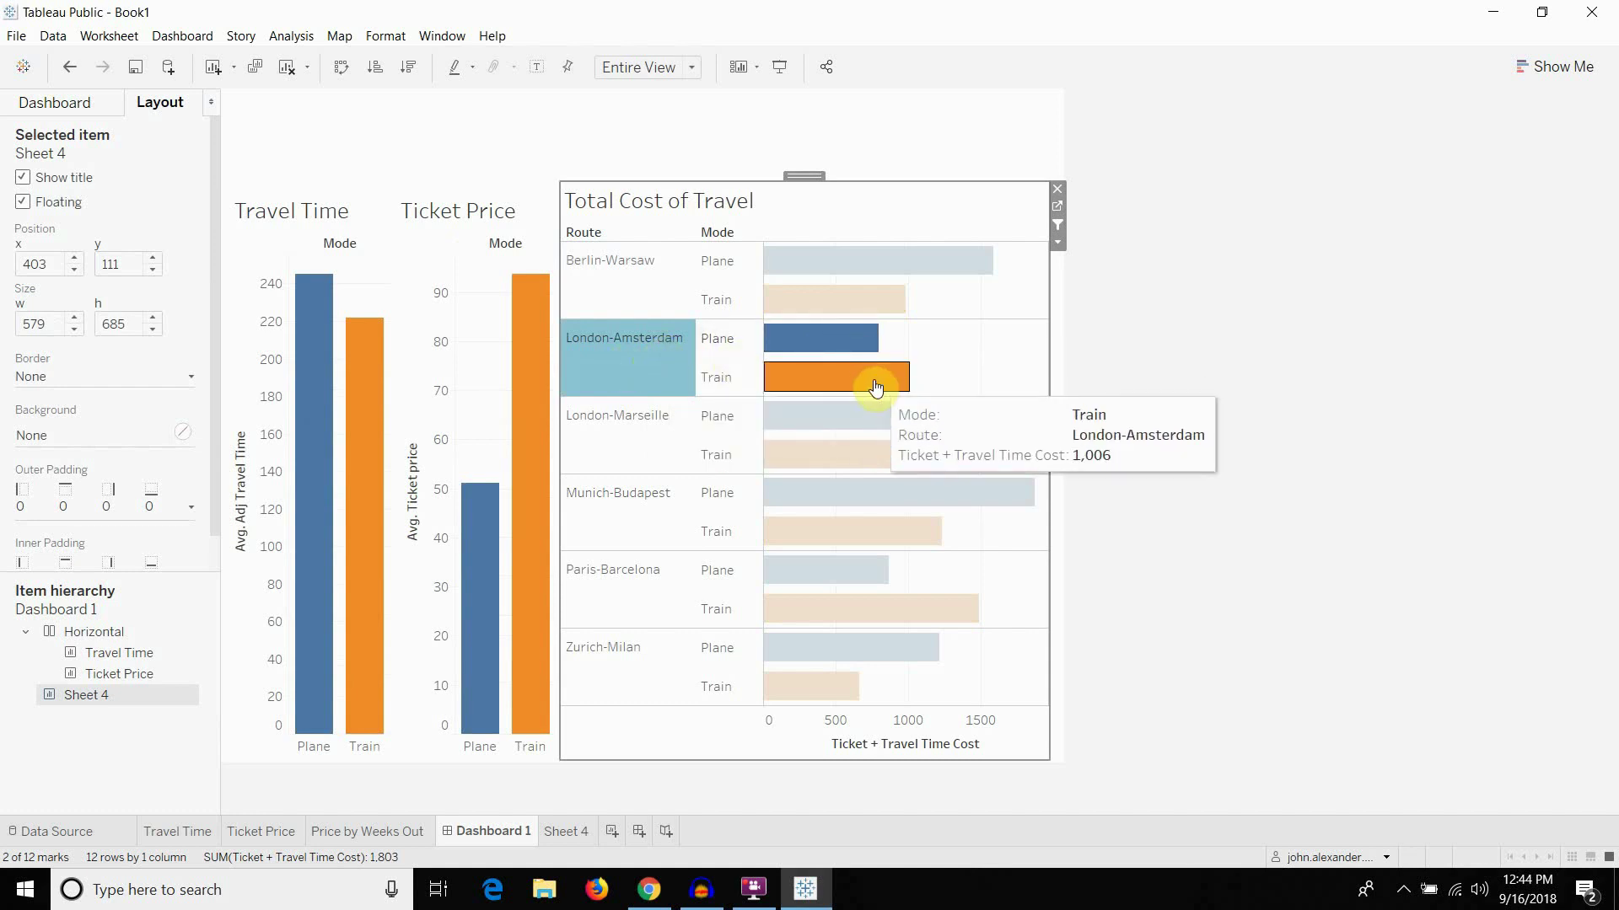
pyautogui.moveTo(506, 524)
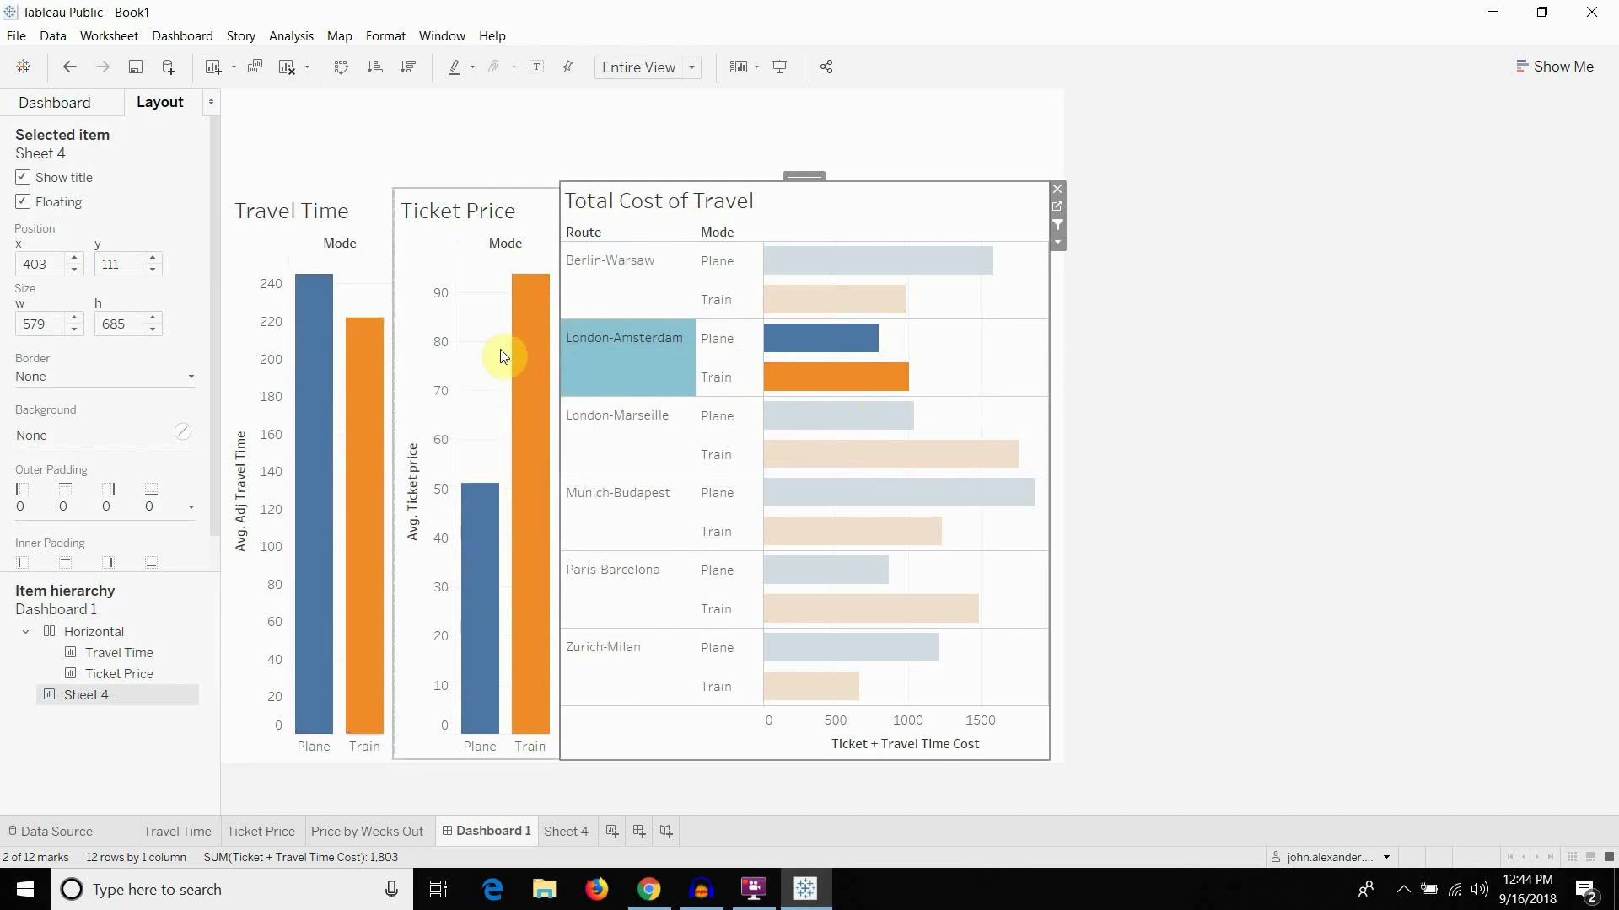
pyautogui.click(641, 425)
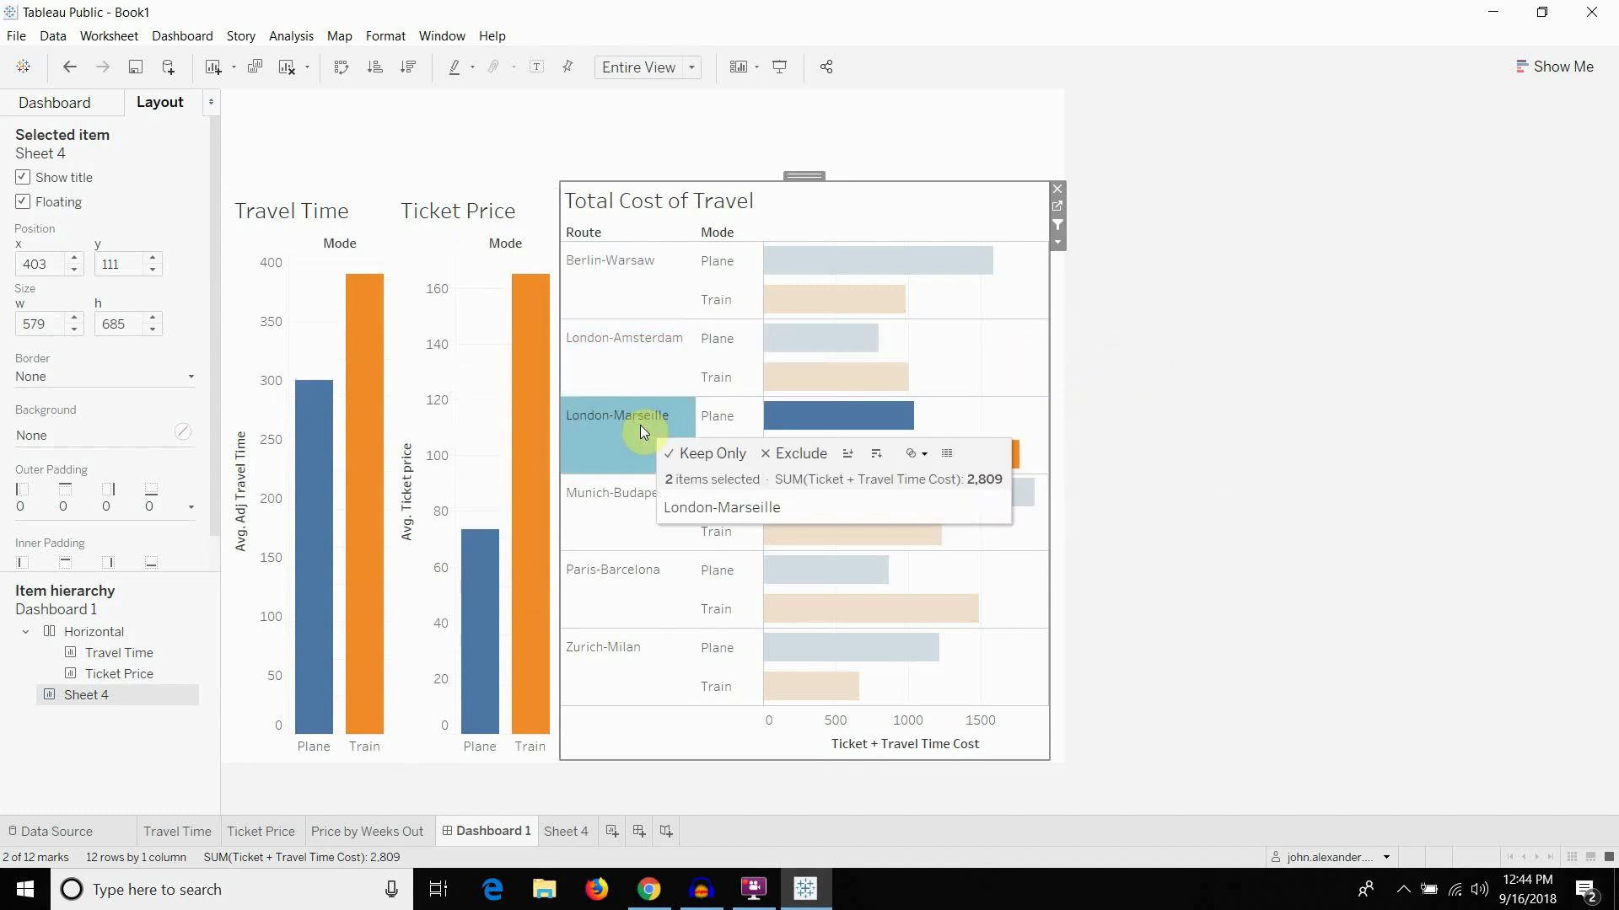
pyautogui.moveTo(878, 435)
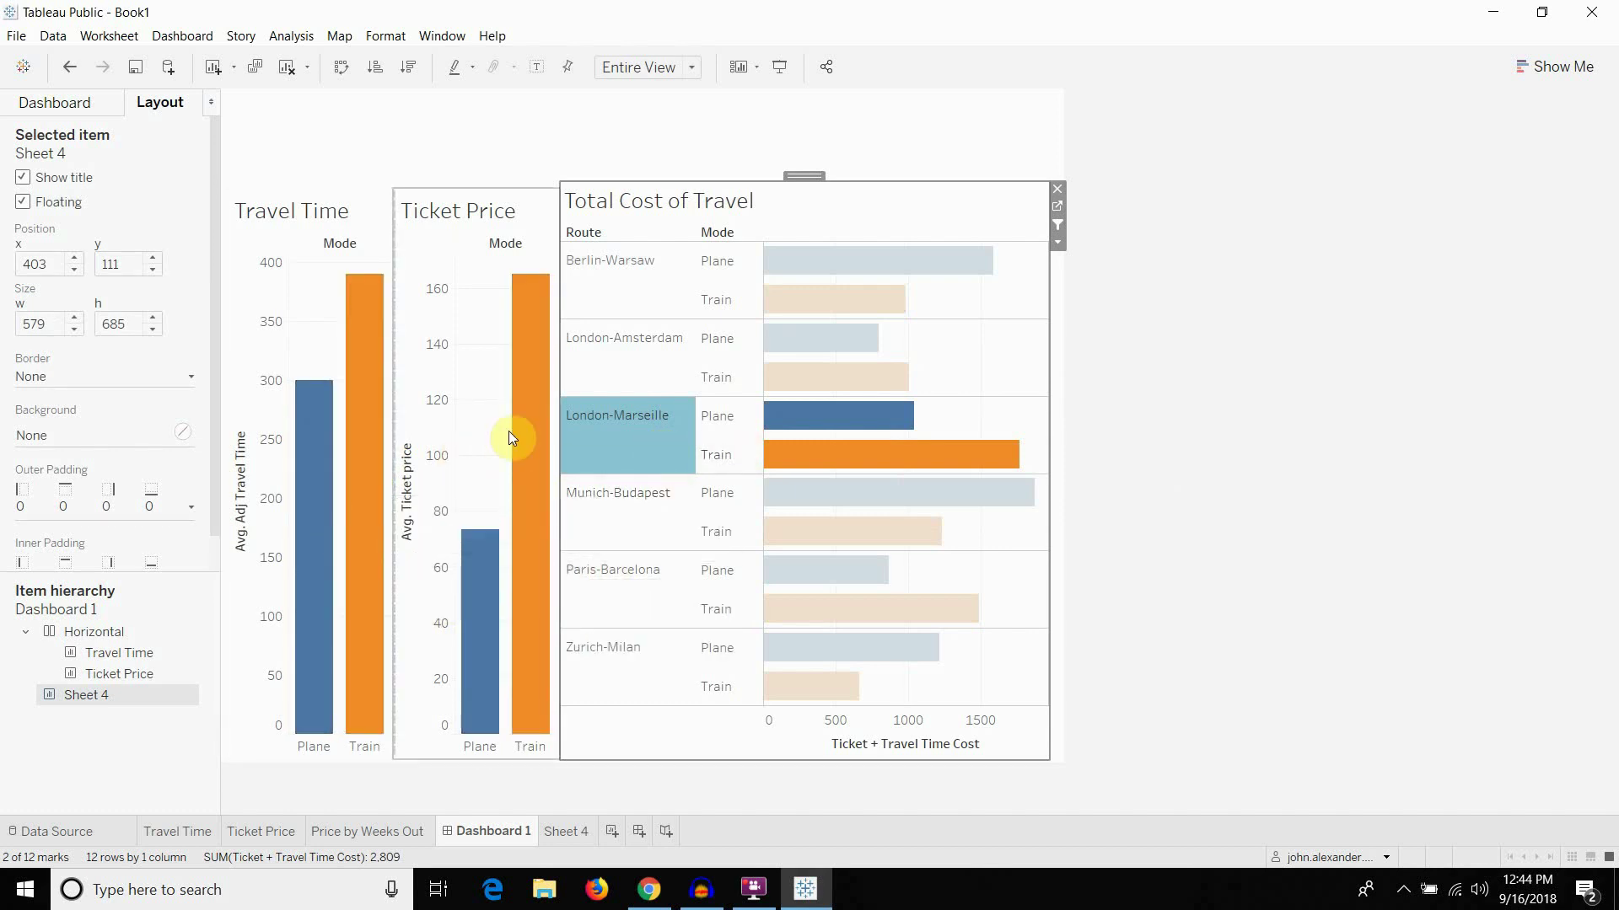
pyautogui.click(631, 499)
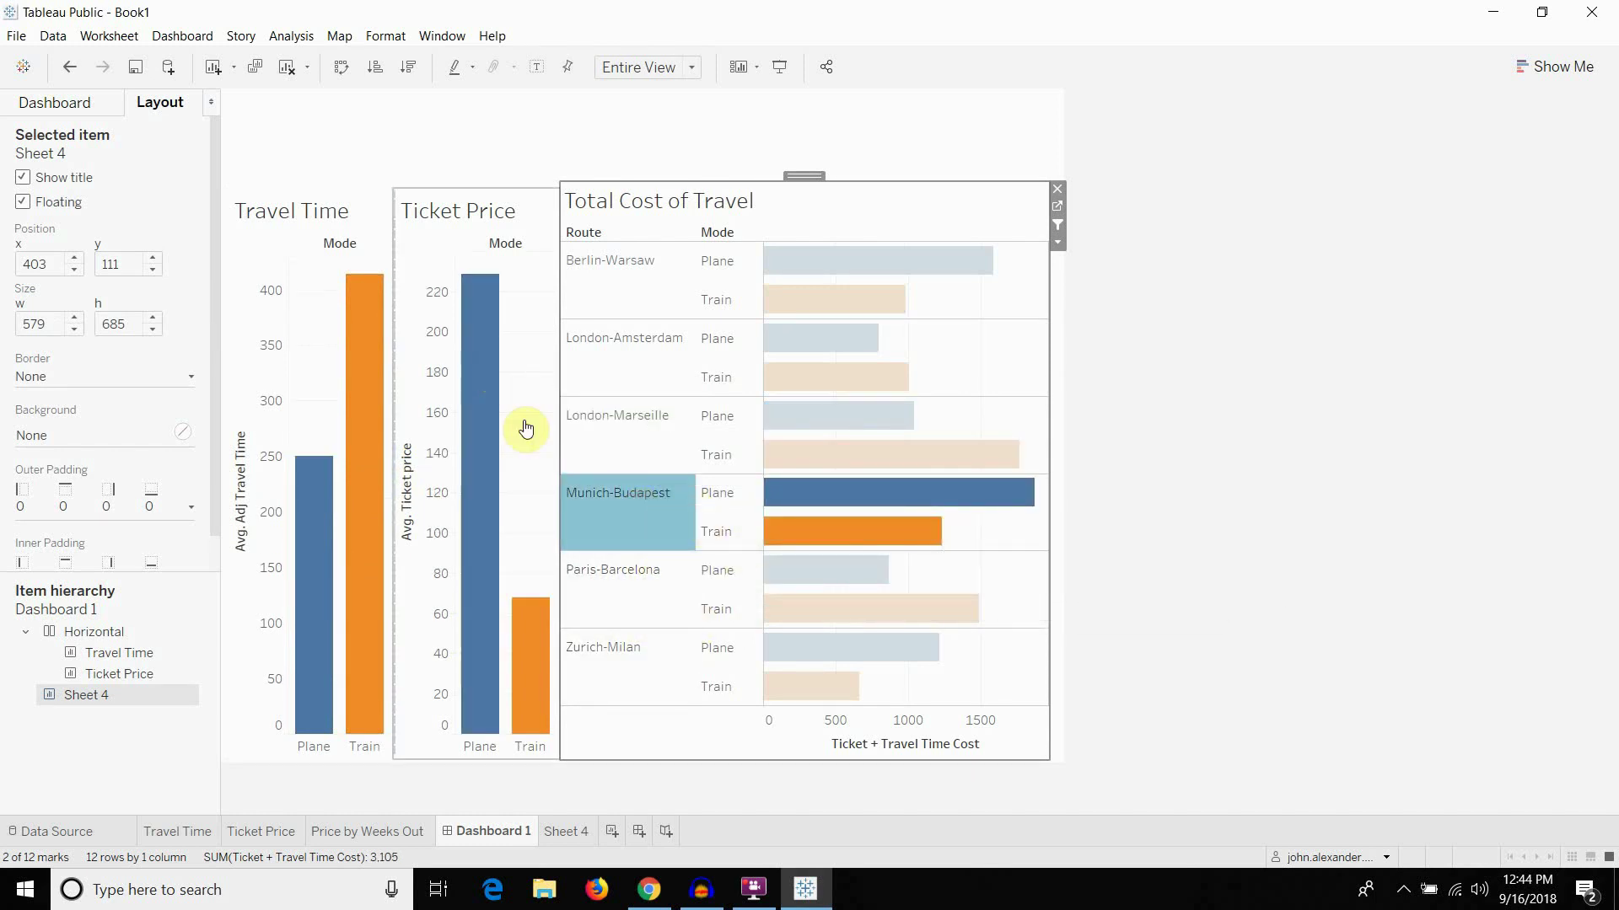
pyautogui.click(629, 589)
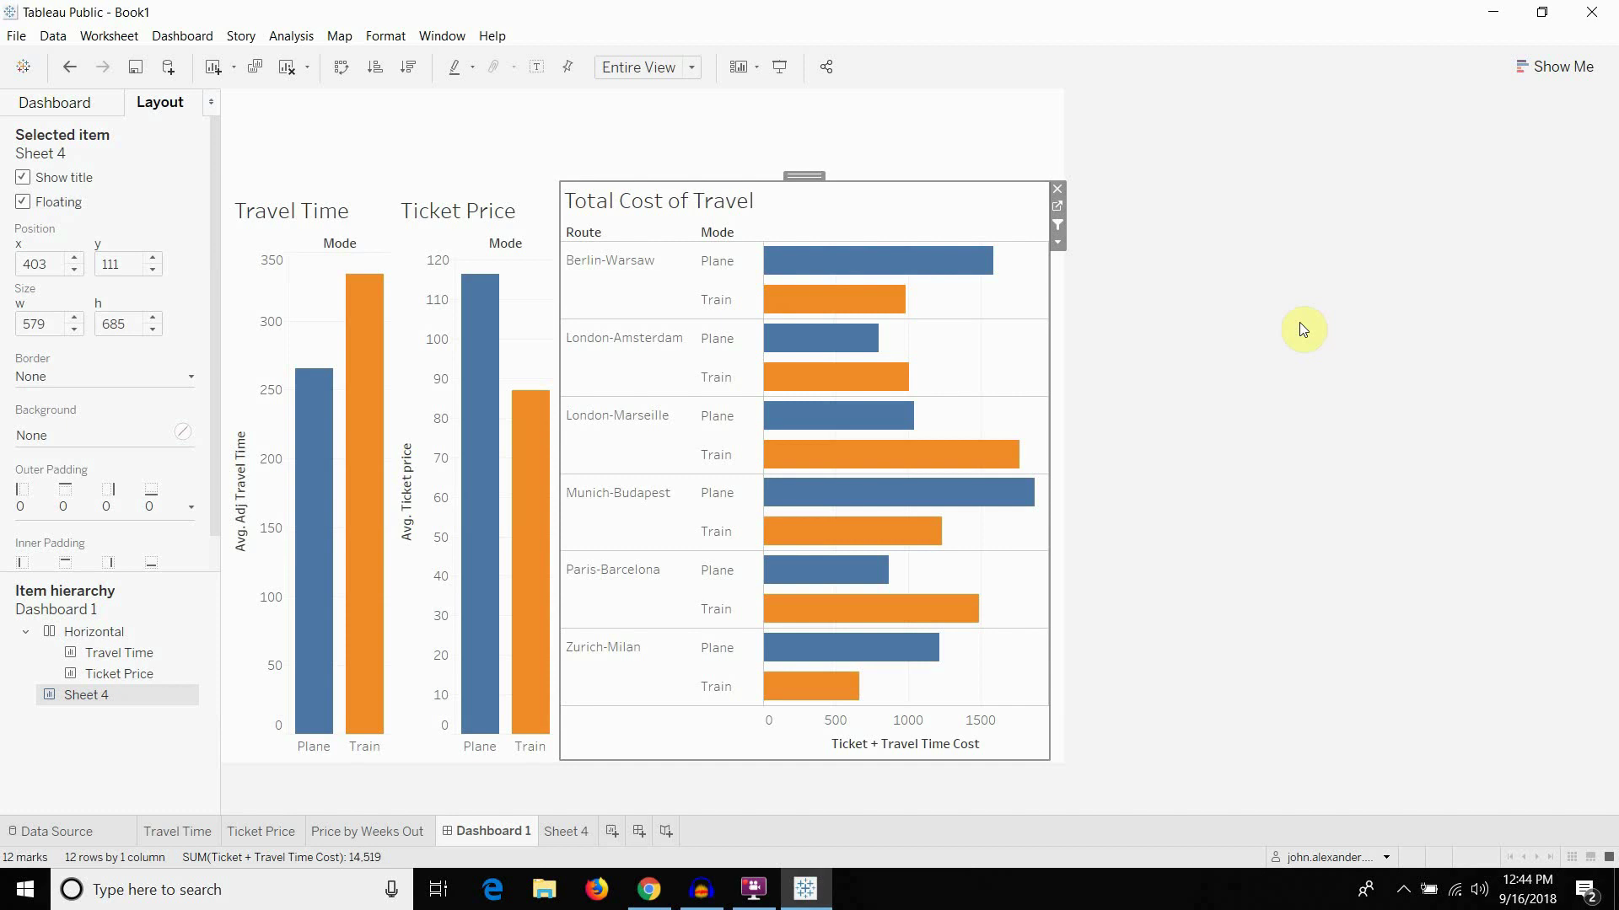
# Cycle the filter through all routes from Berlin-Warsaw to Zurich-Milan, and clear the selection to show every route
pyautogui.click(625, 285)
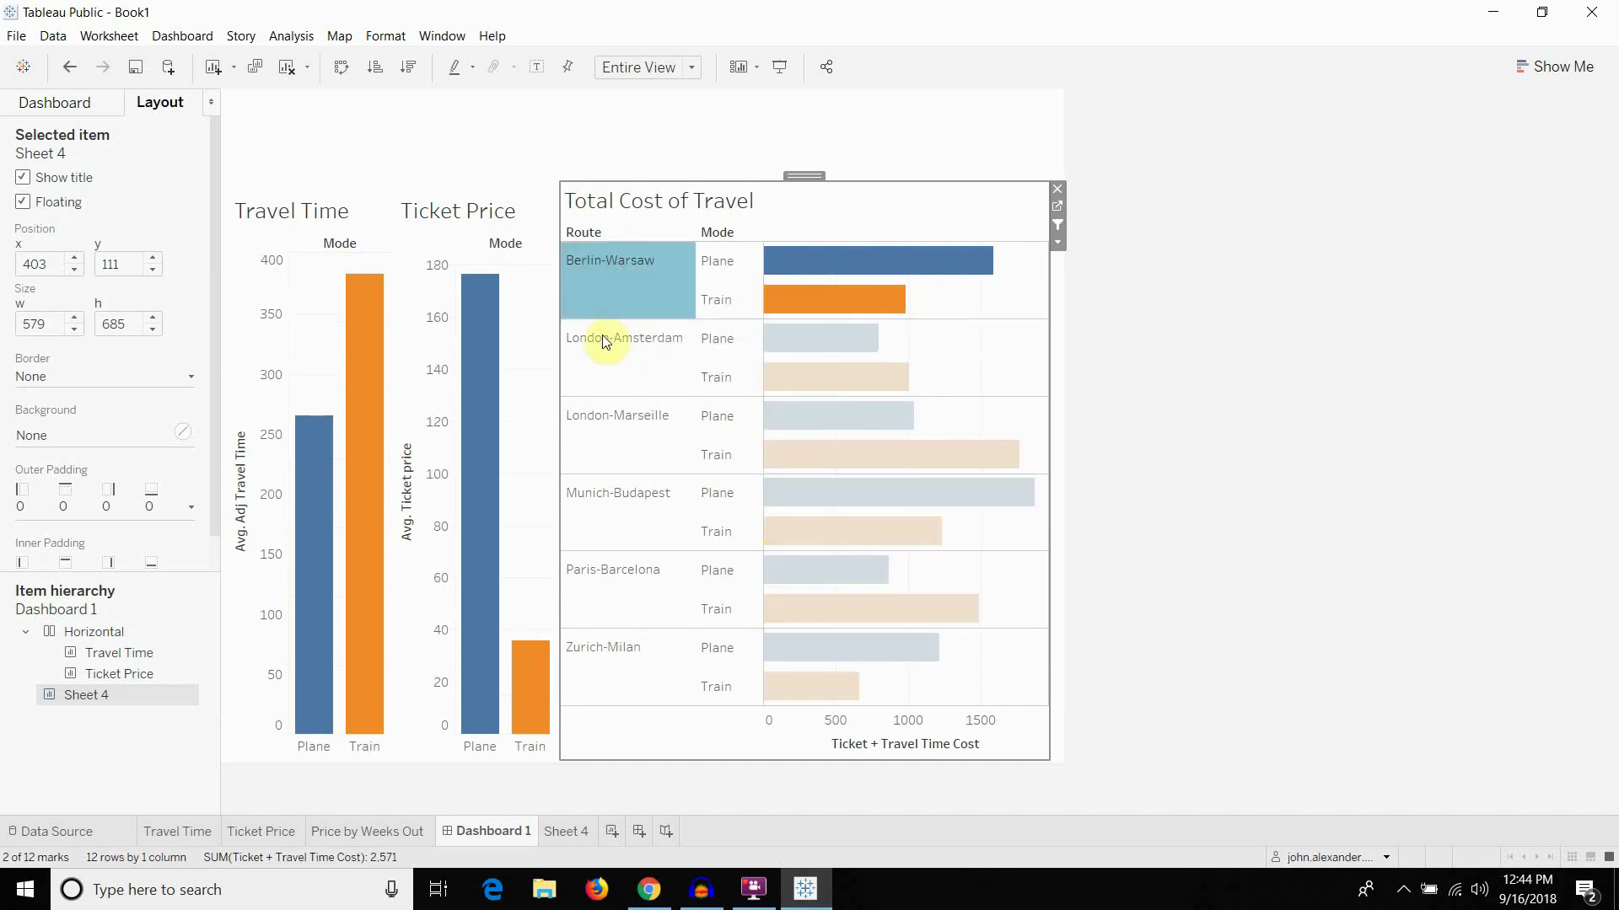
pyautogui.click(604, 361)
pyautogui.click(613, 457)
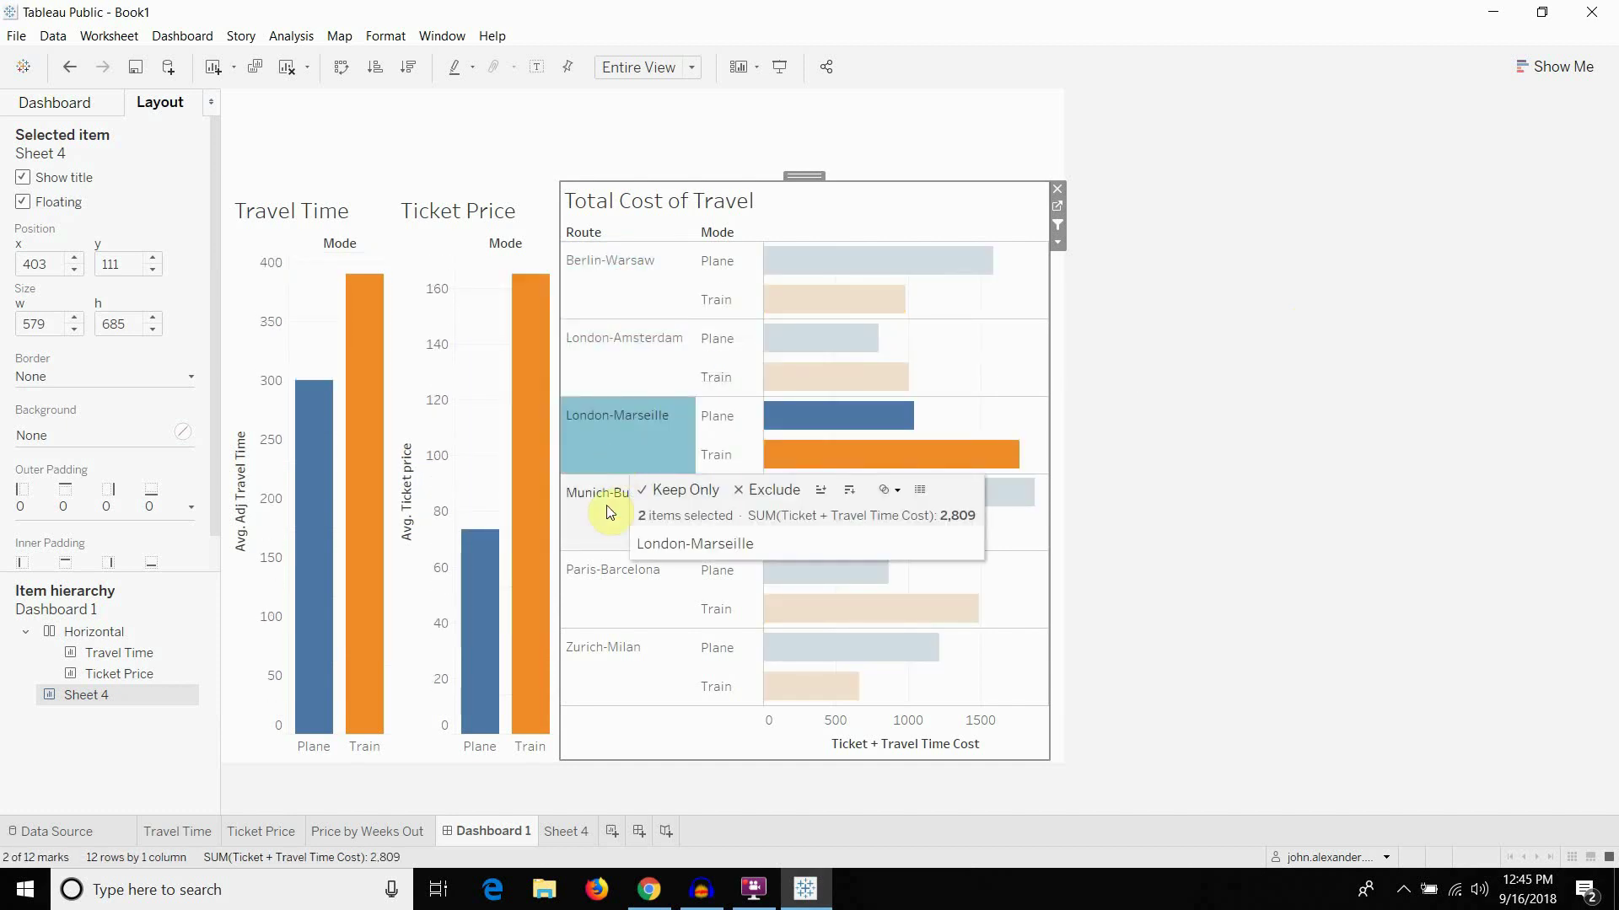
pyautogui.click(607, 504)
pyautogui.click(622, 452)
pyautogui.click(610, 578)
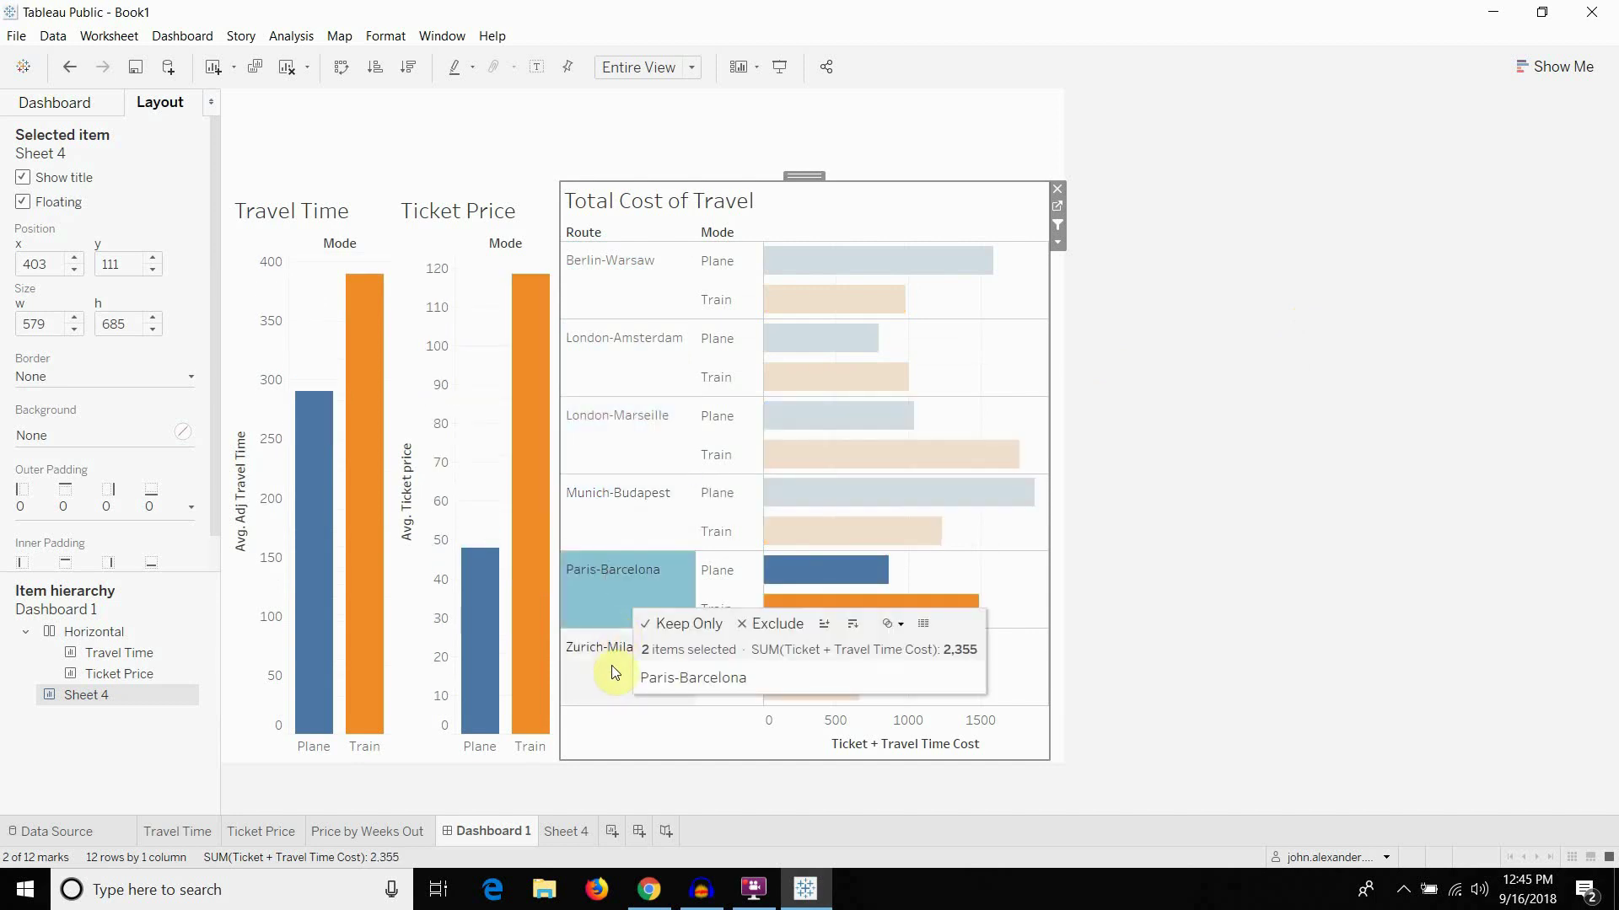
pyautogui.click(611, 665)
pyautogui.click(624, 661)
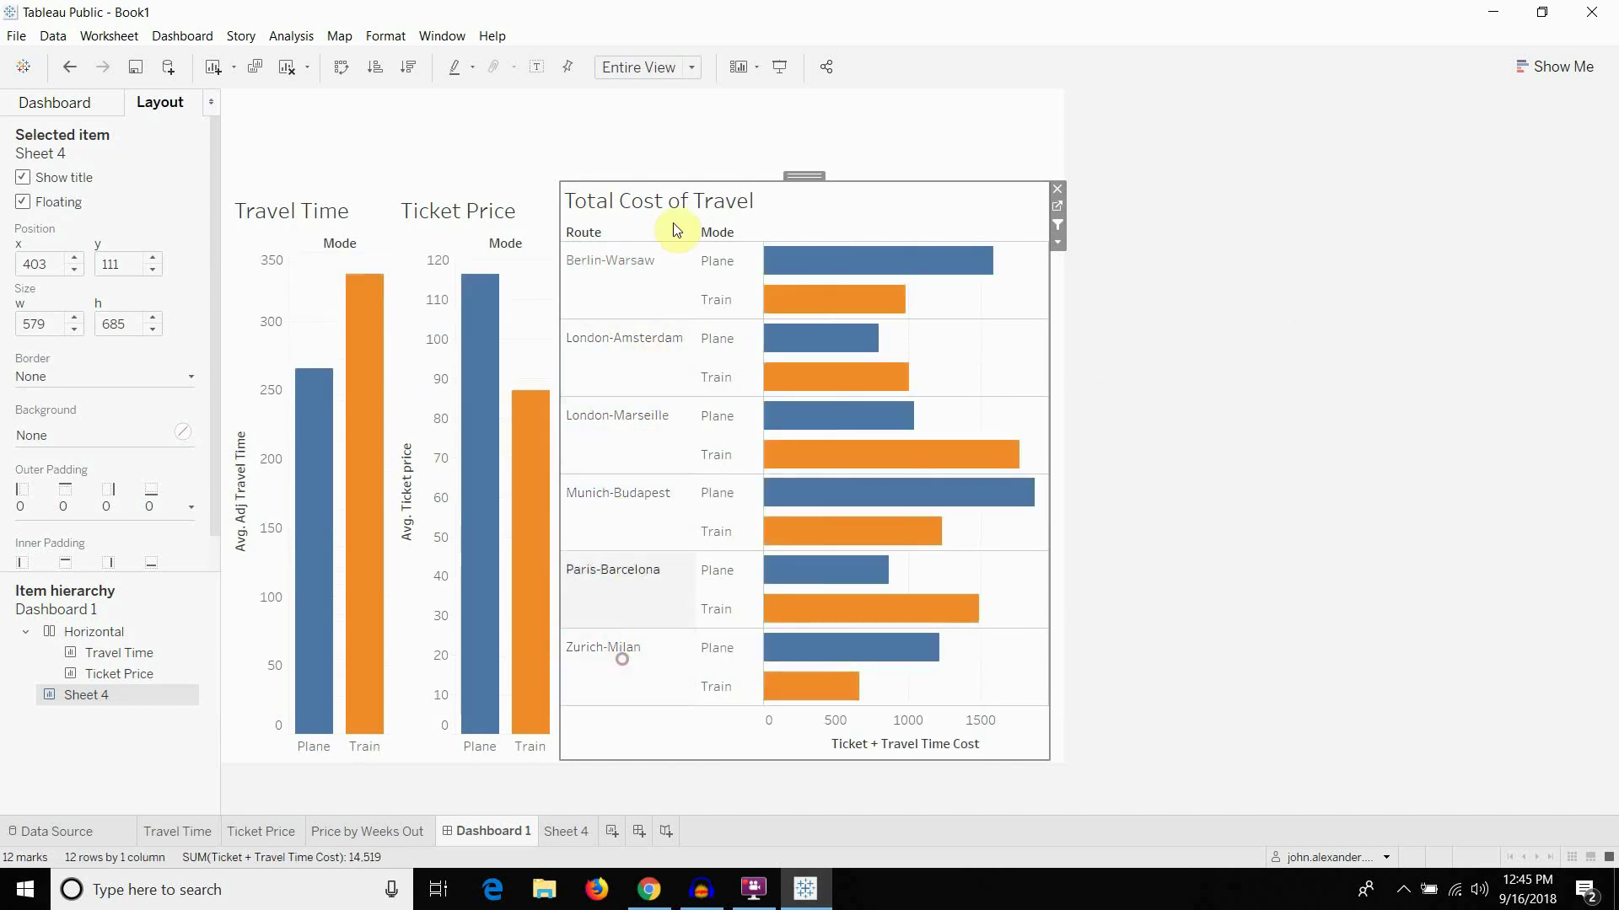
pyautogui.click(657, 139)
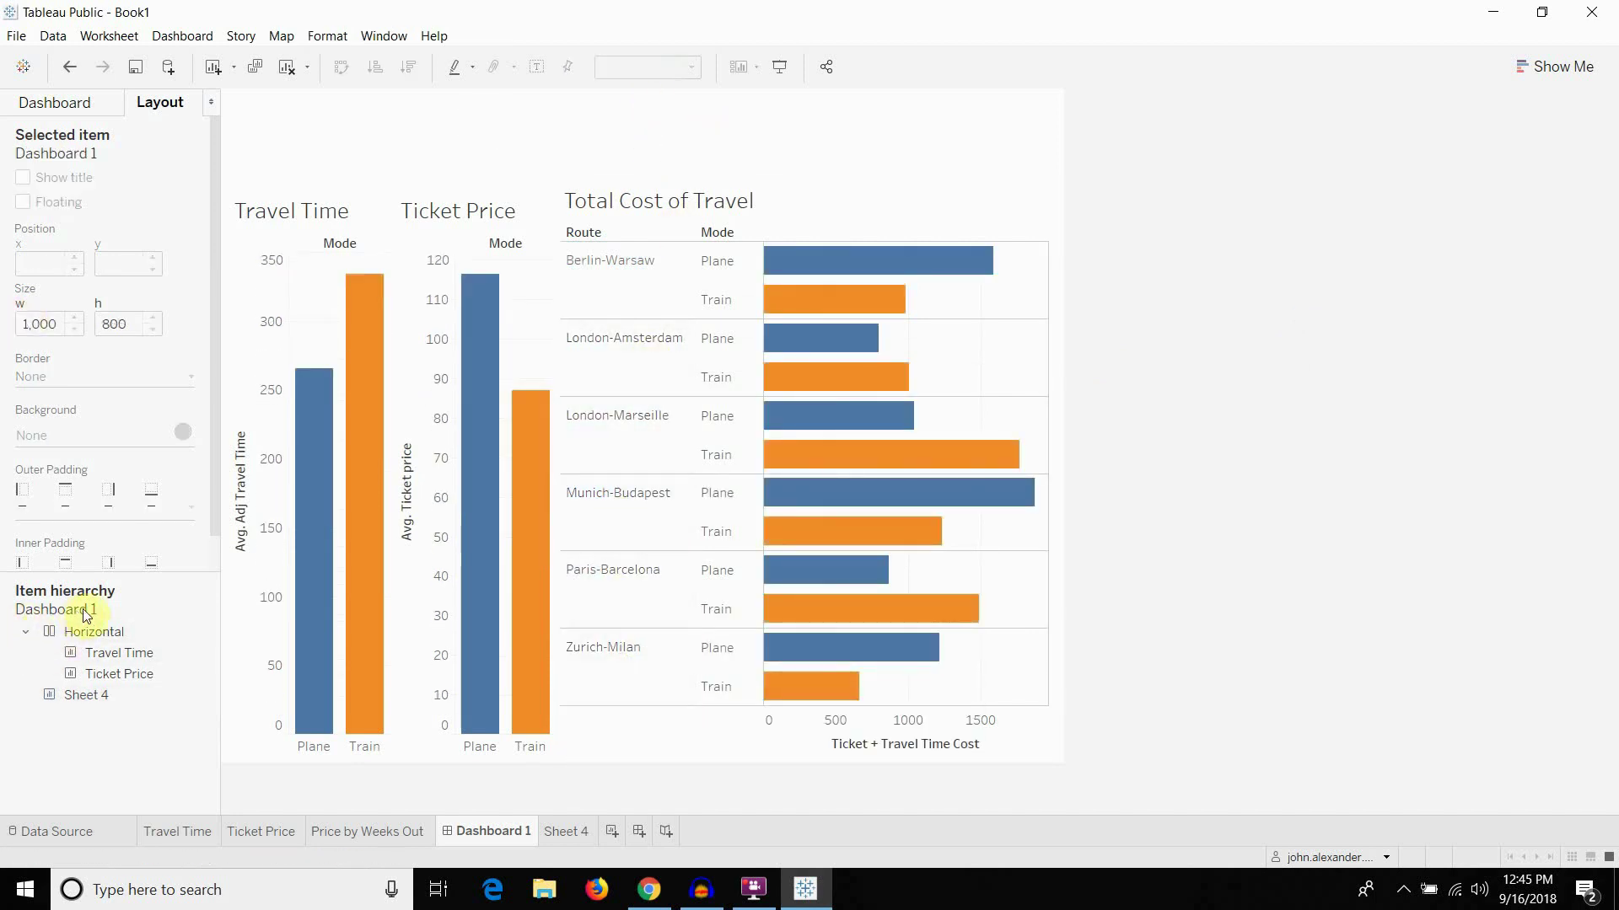
# Add the text title "Travel Time - Trains vs Planes" at font size 26, spanning the width above the dashboard's charts
pyautogui.click(68, 105)
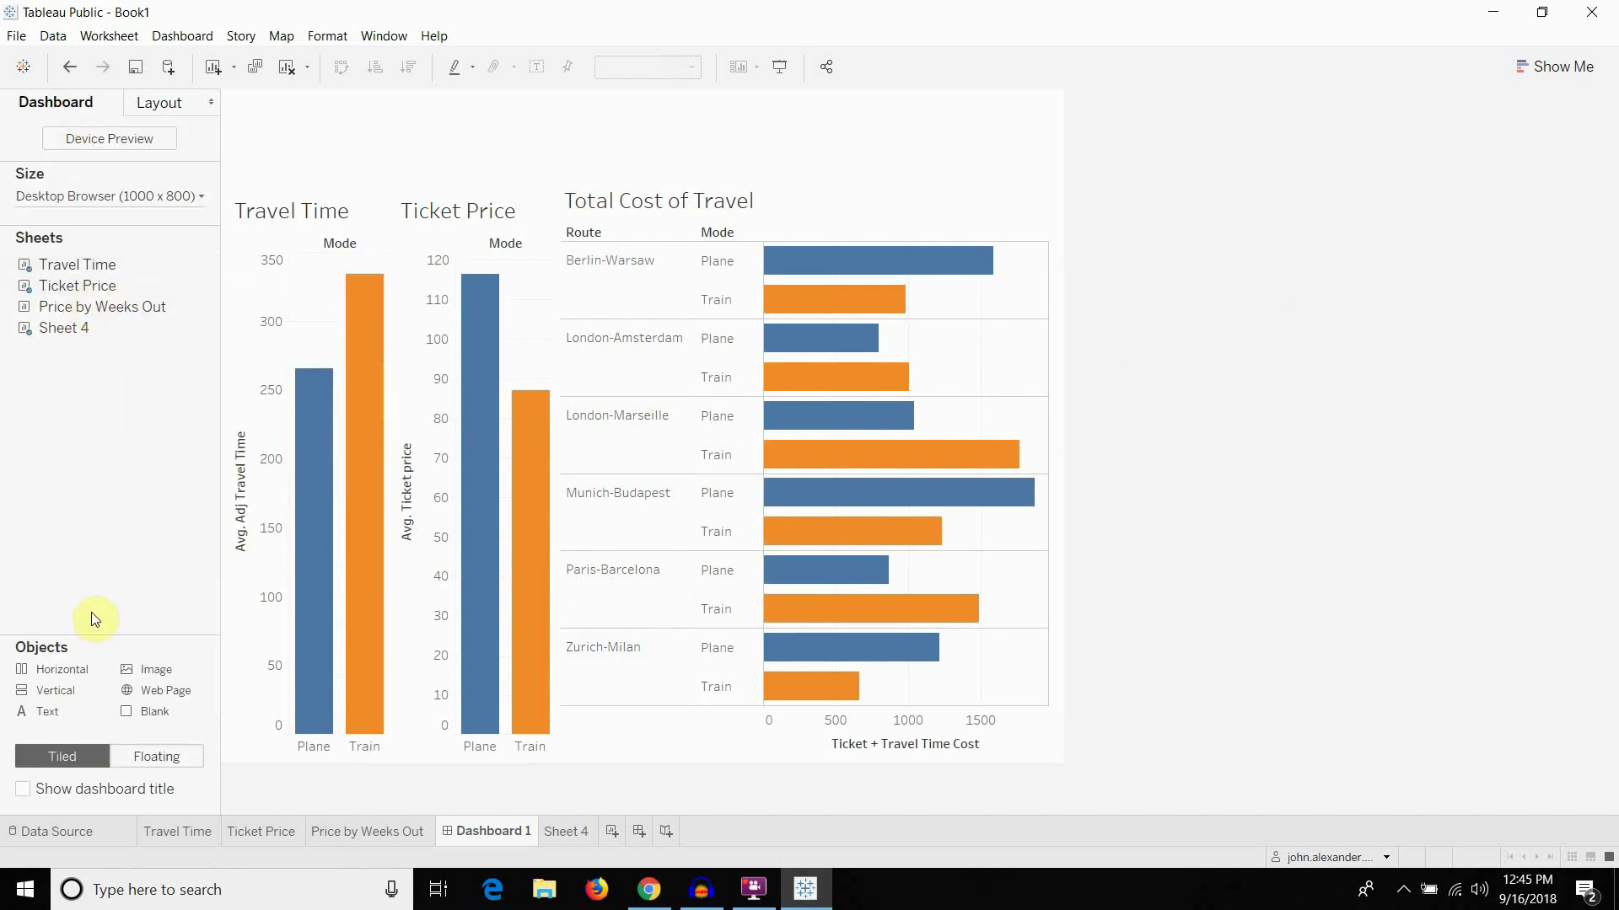
pyautogui.moveTo(44, 712); pyautogui.dragTo(231, 91)
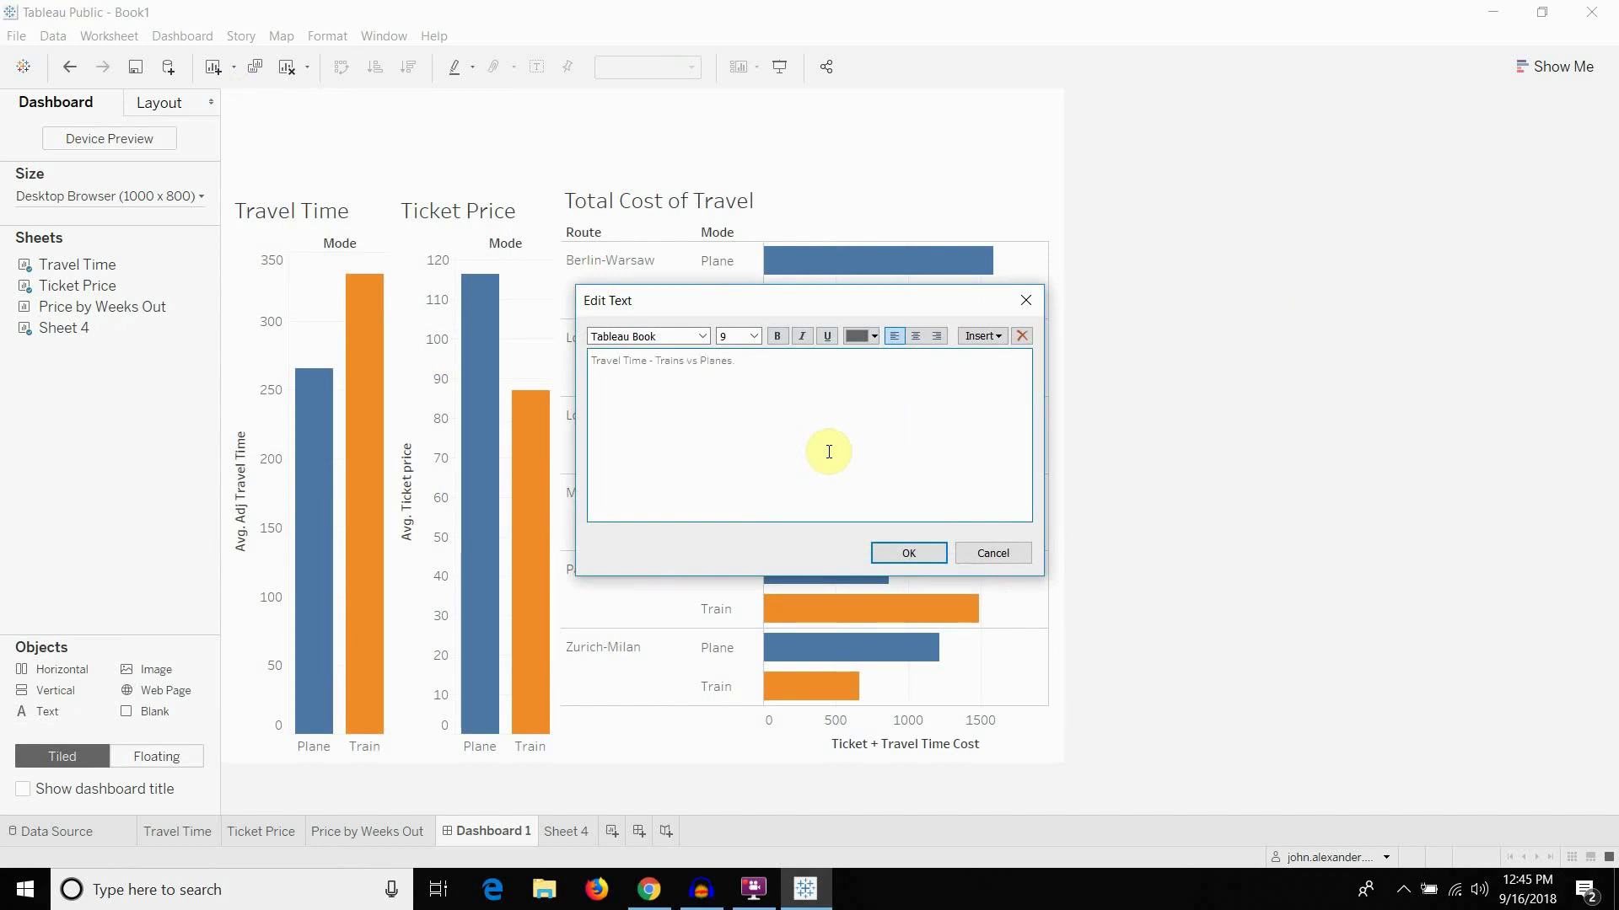
pyautogui.hotkey('ctrl', 'shift', 'Left')
pyautogui.hotkey('ctrl', 'shift', 'Left')
pyautogui.hotkey('ctrl', 'shift', 'Left')
pyautogui.hotkey('ctrl', 'shift', 'Left')
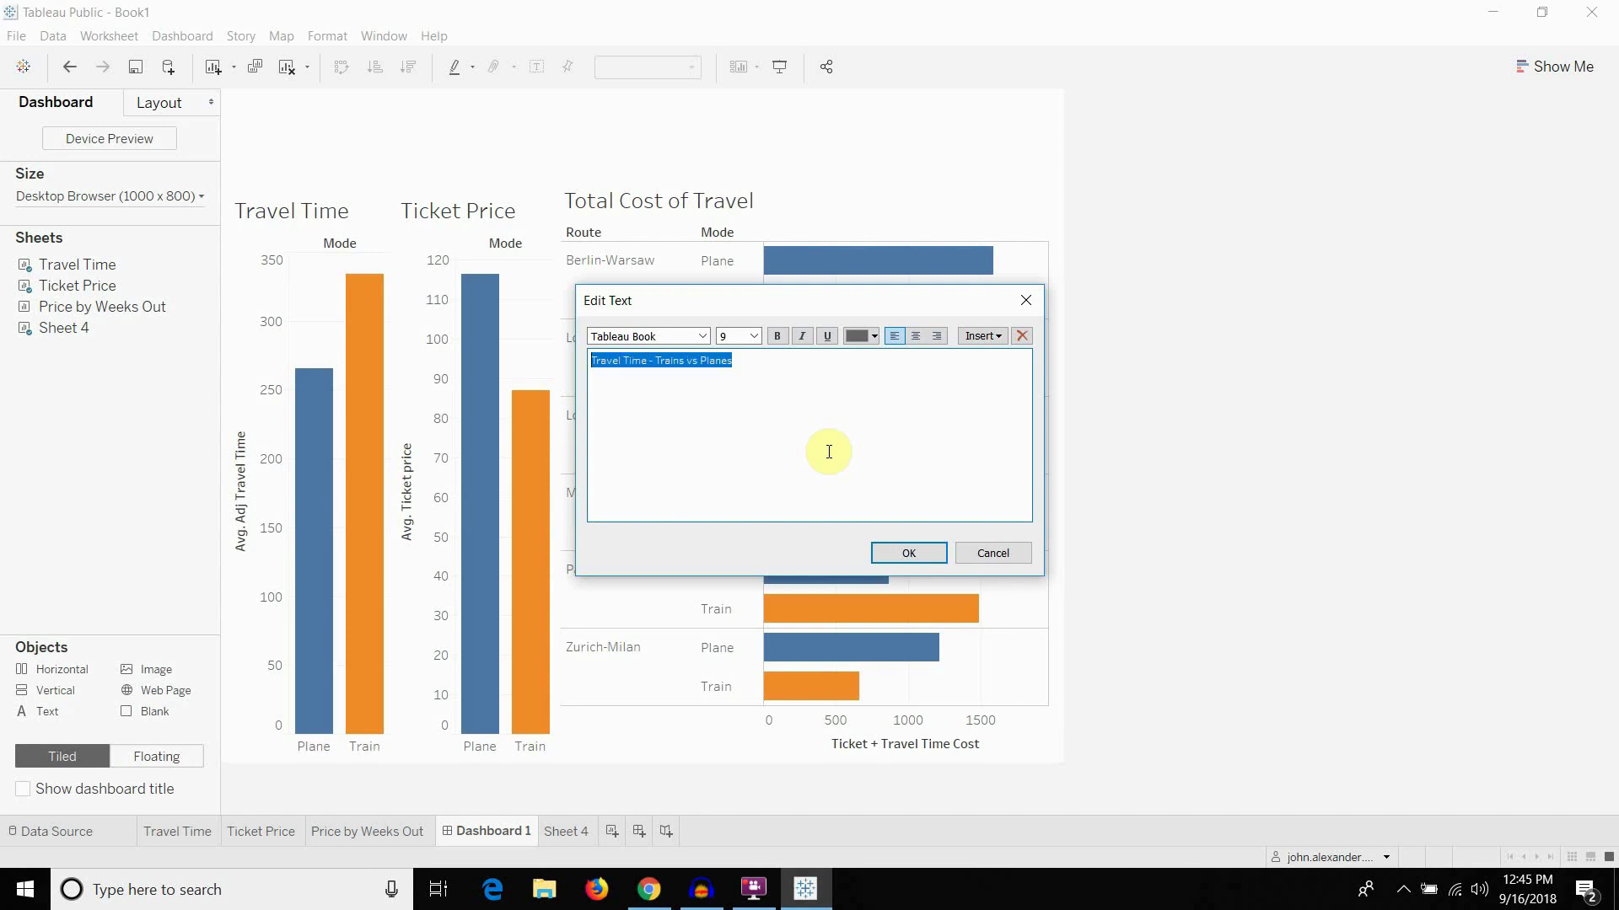
pyautogui.click(758, 334)
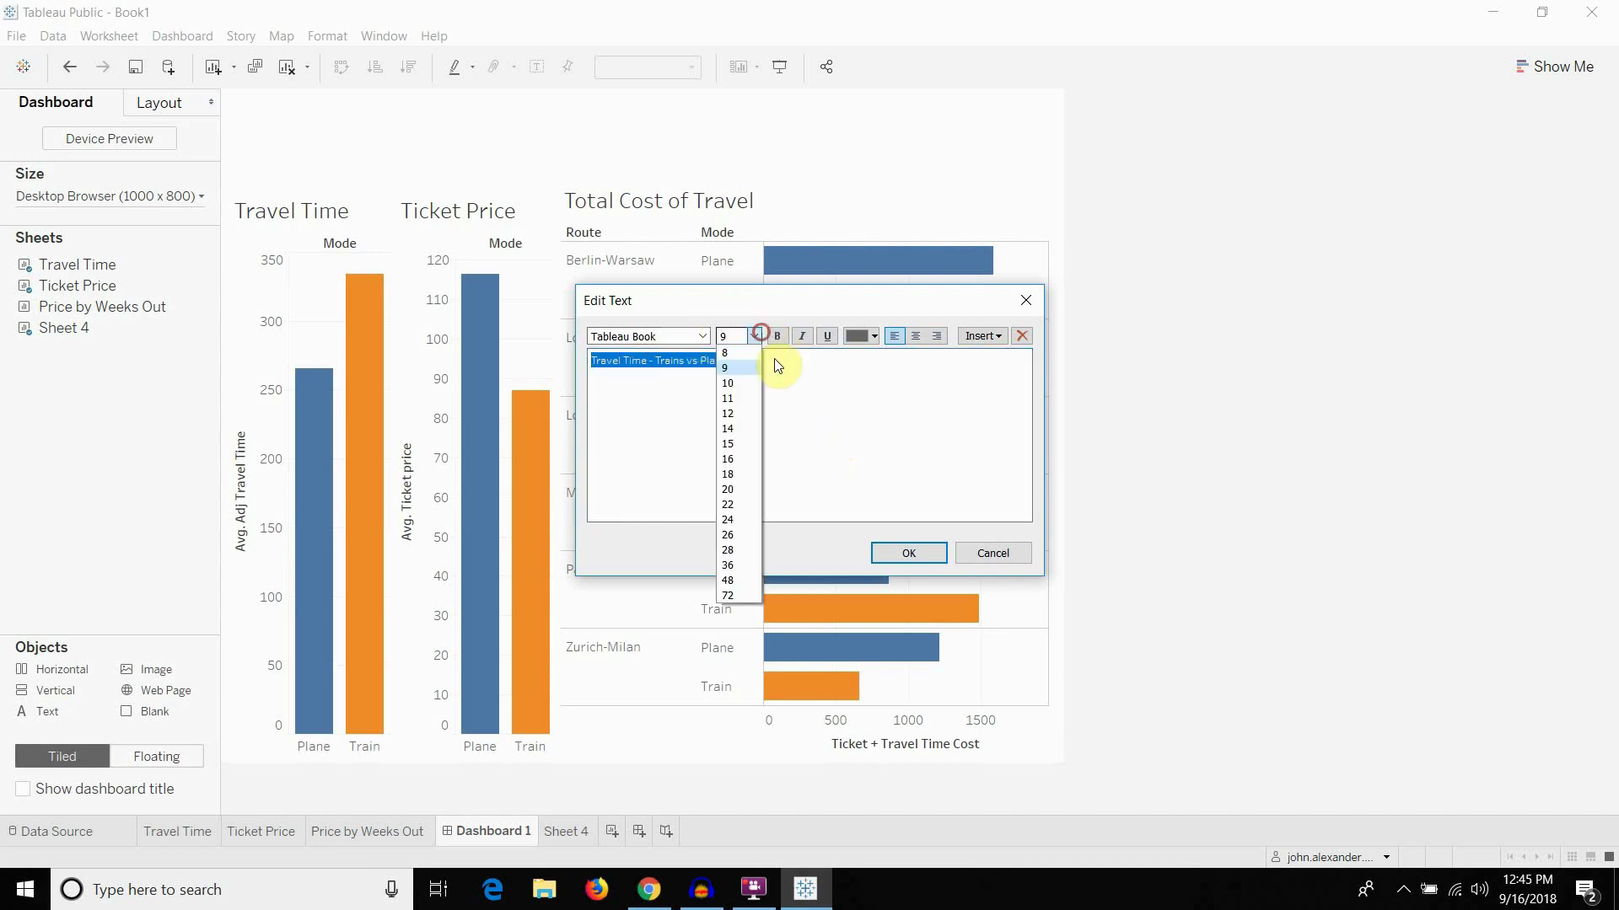
pyautogui.click(727, 504)
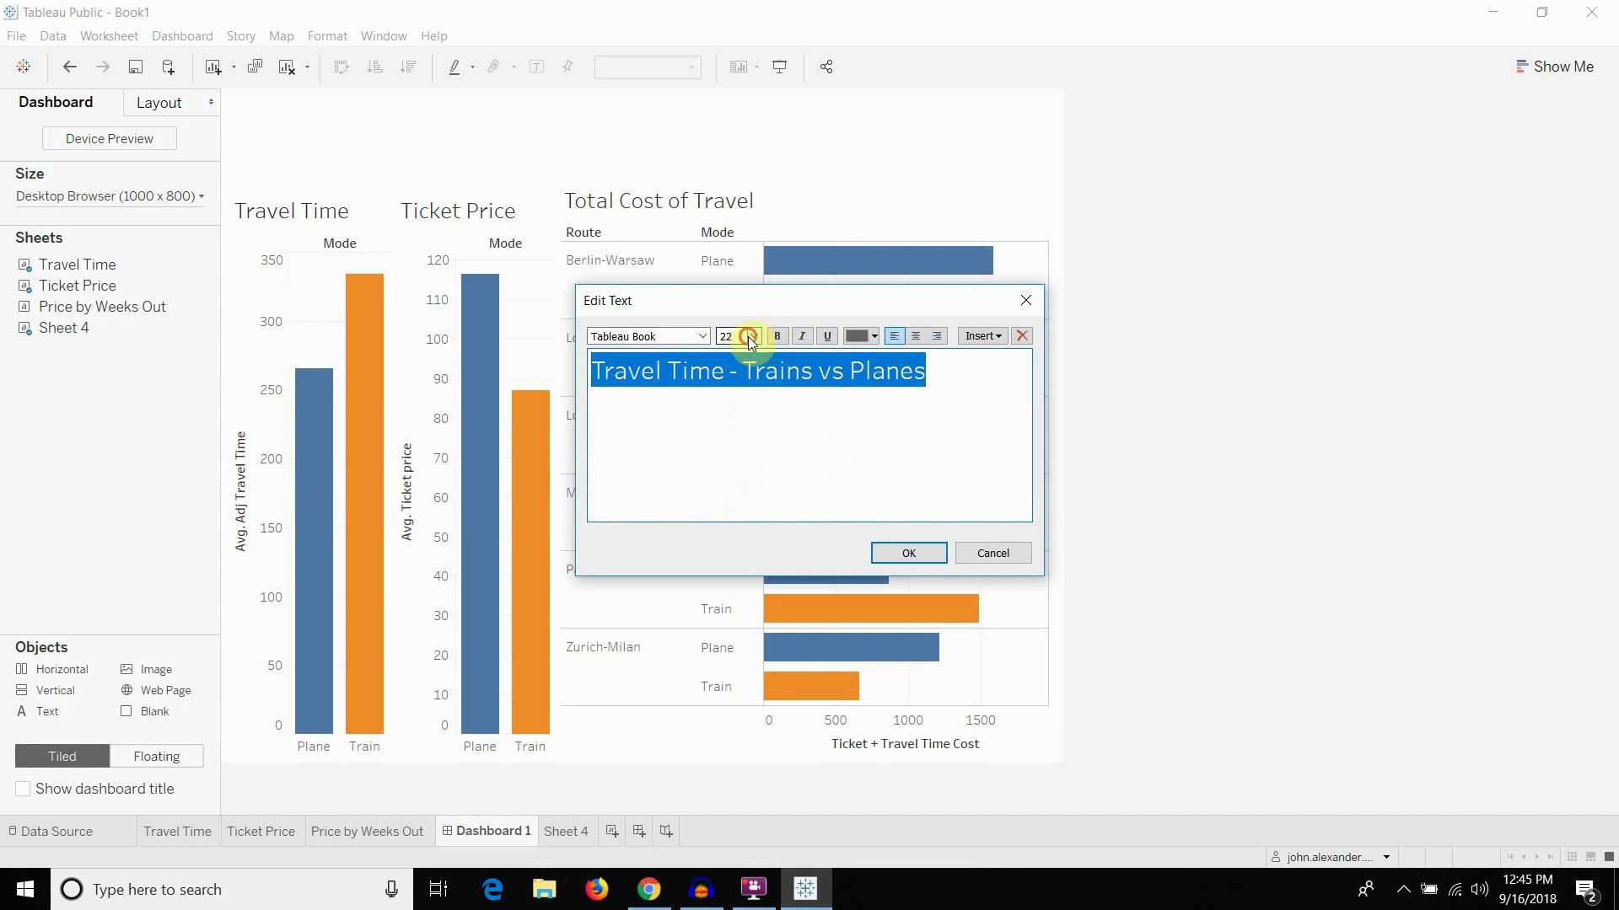
pyautogui.click(748, 336)
pyautogui.click(737, 528)
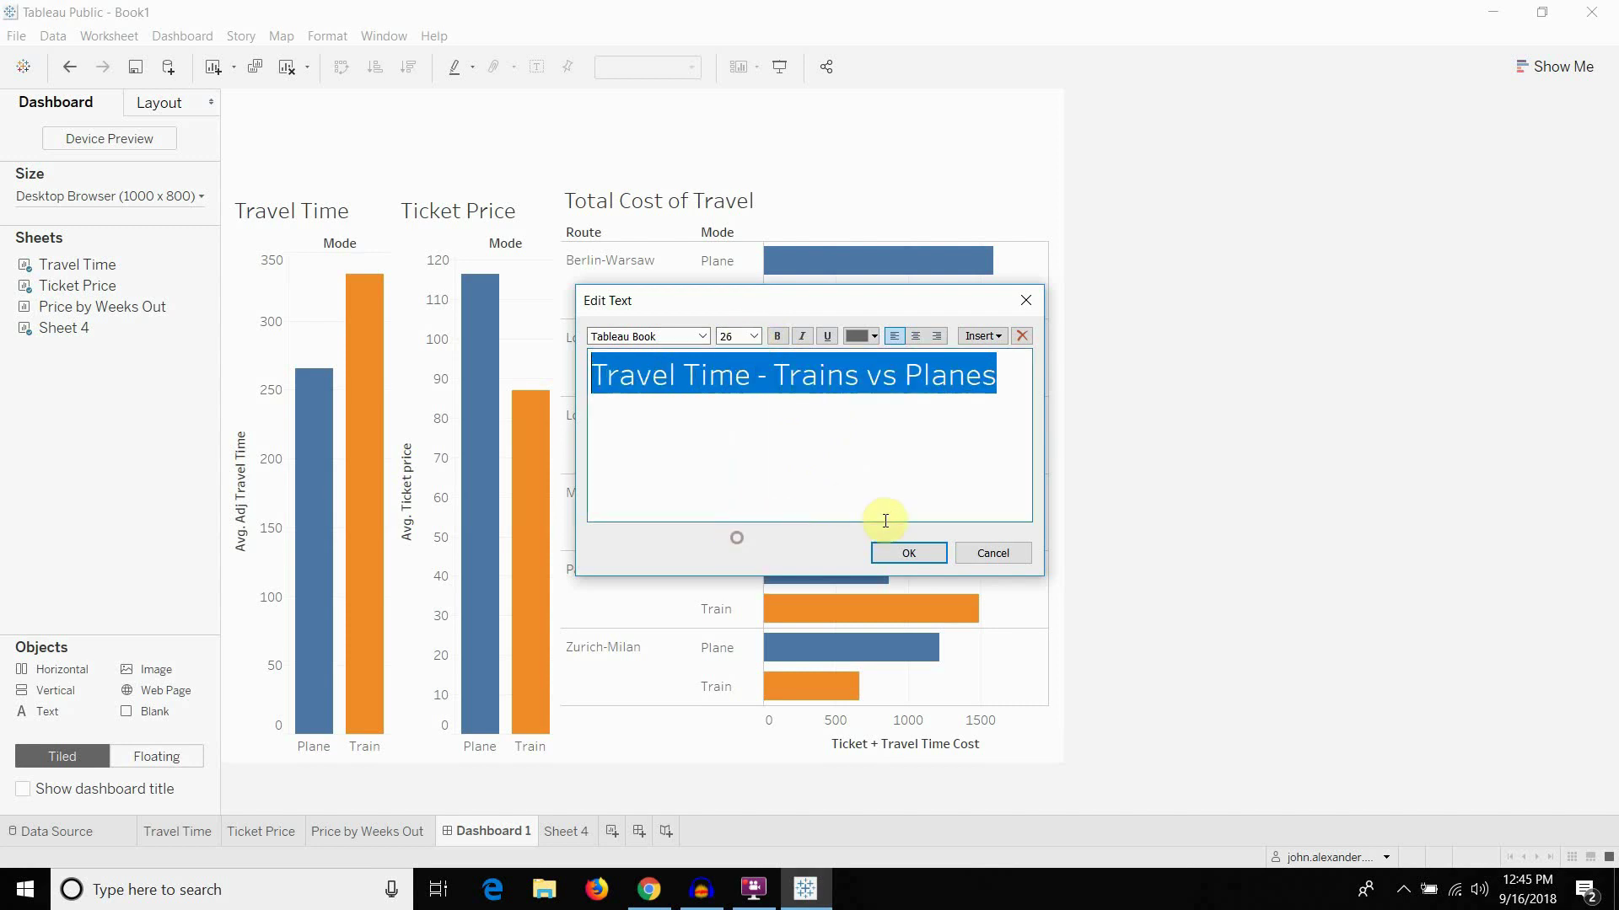
pyautogui.click(918, 556)
pyautogui.moveTo(503, 193); pyautogui.dragTo(1052, 164)
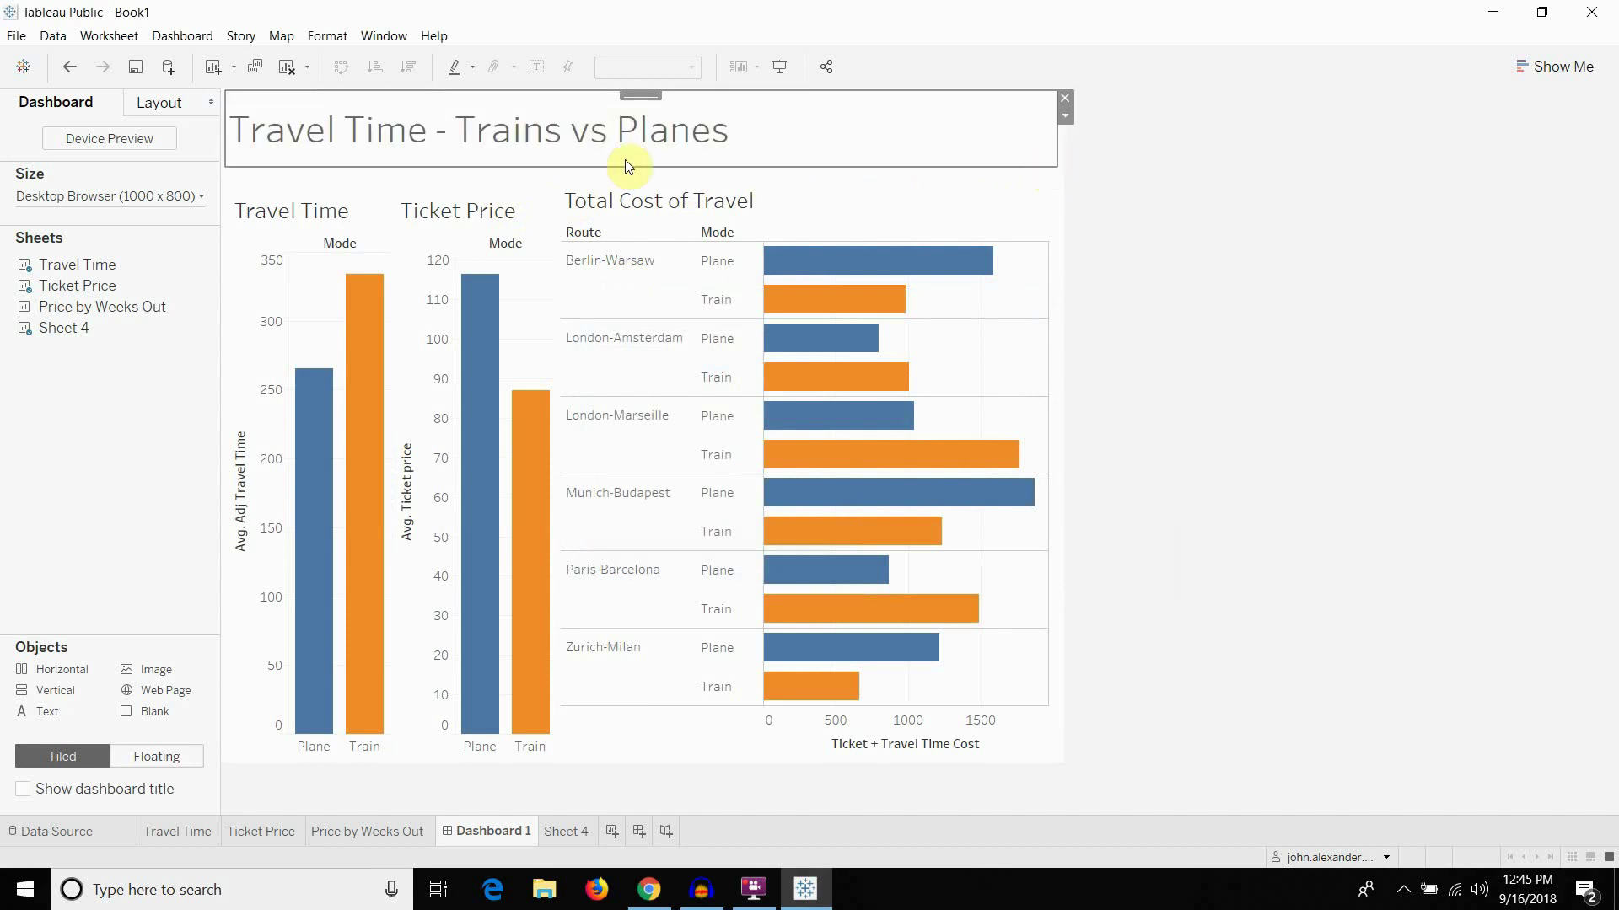
pyautogui.click(1196, 241)
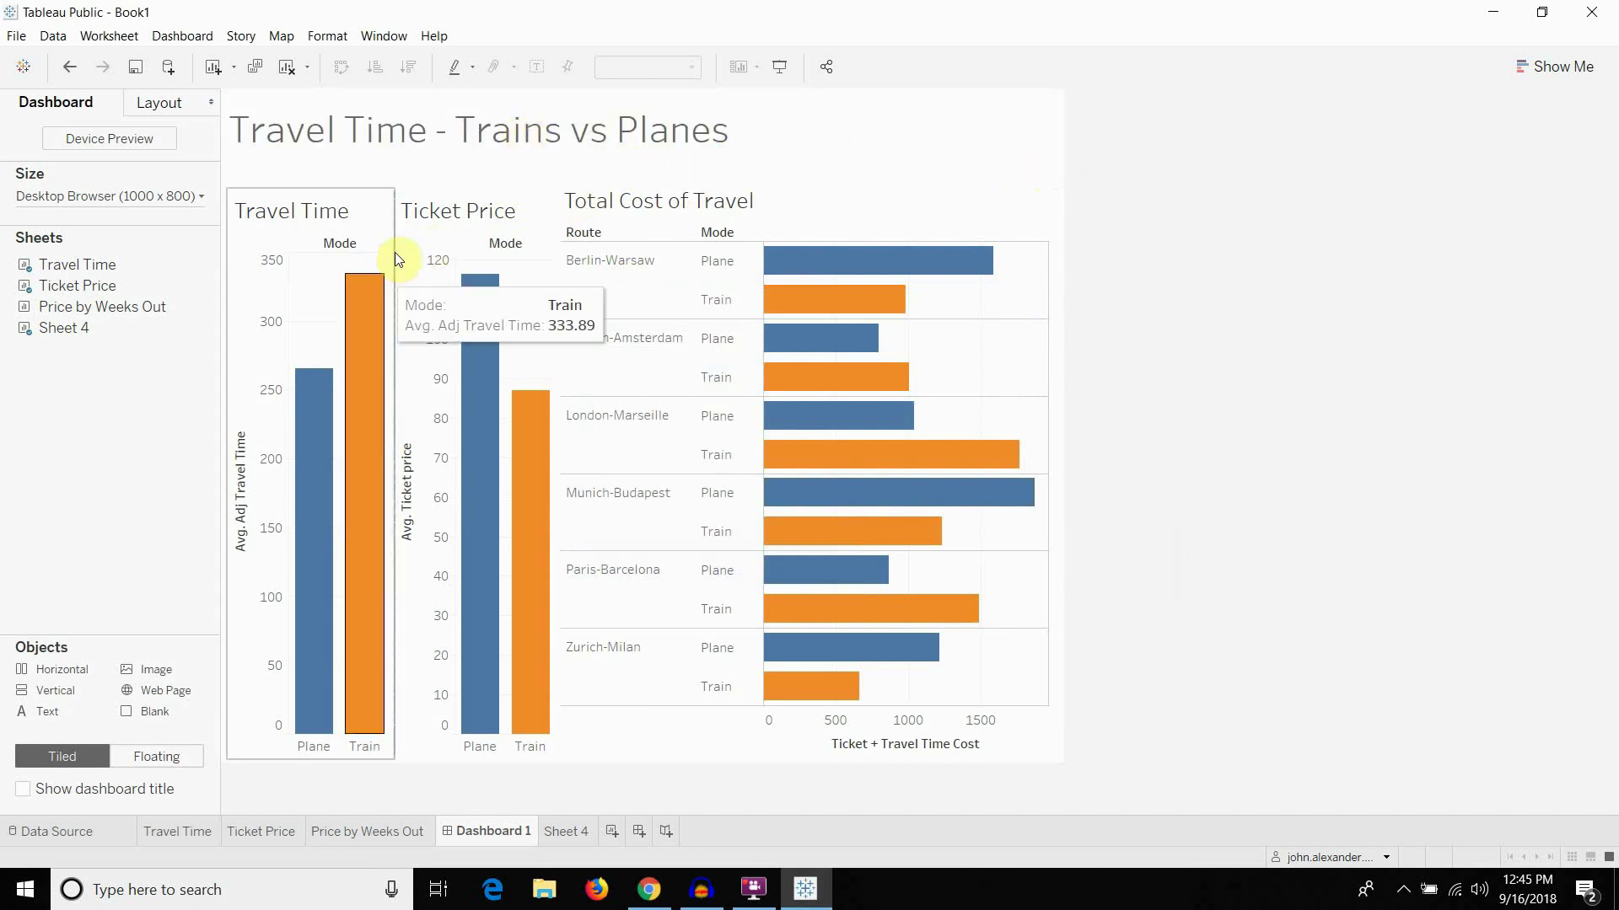
# Shorten the horizontal container holding the Travel Time and Ticket Price charts from its upper edge to a height of about 394
pyautogui.click(453, 216)
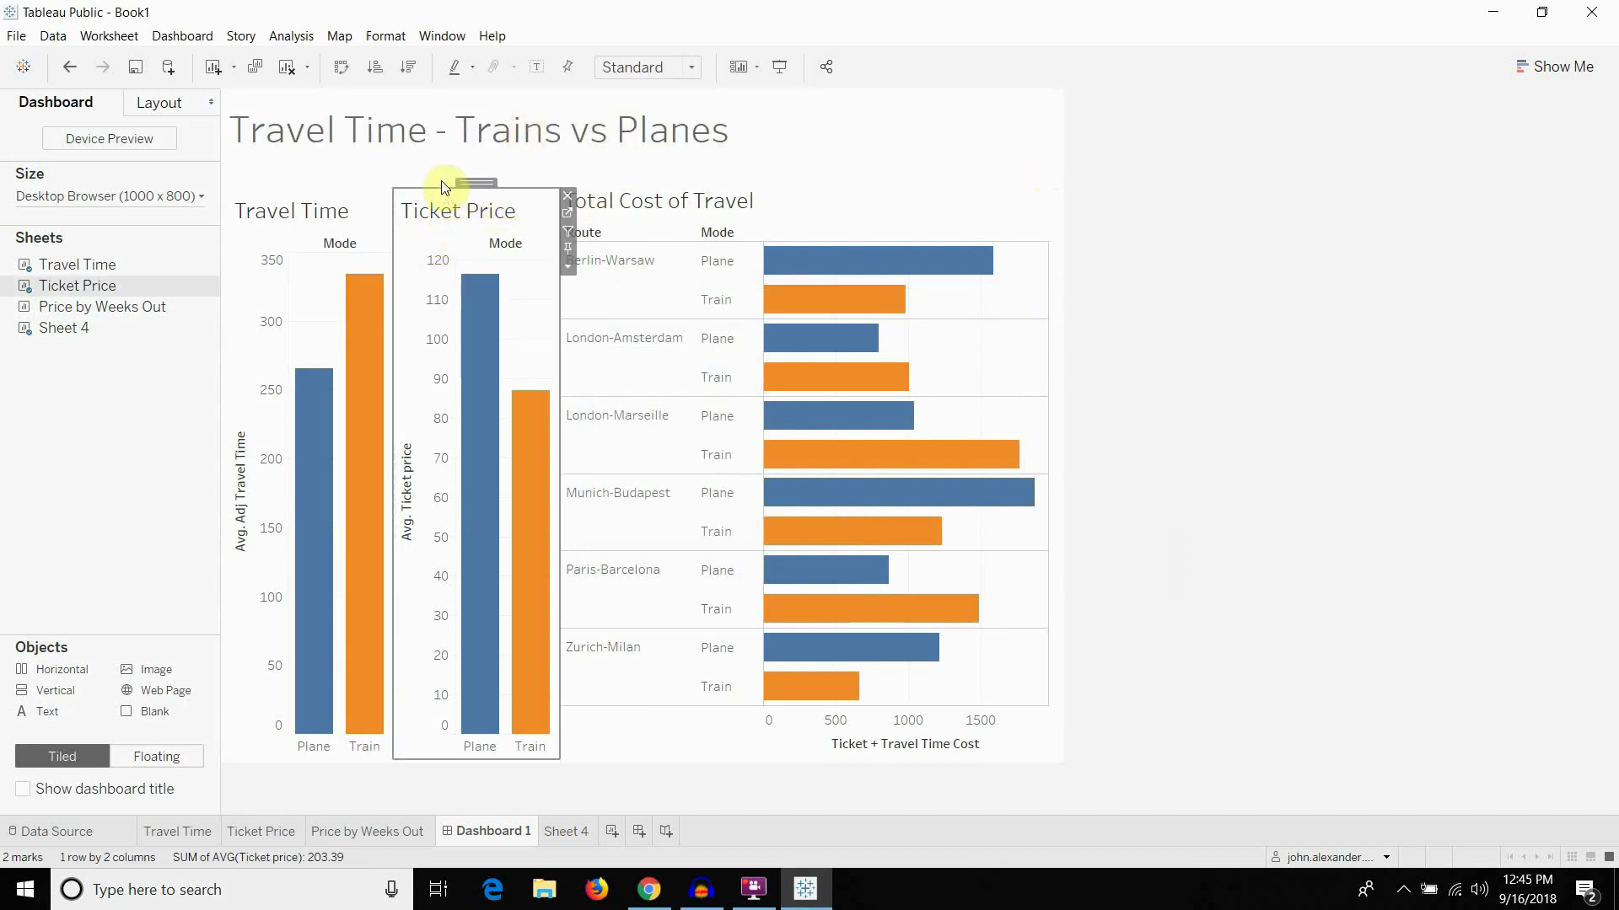
pyautogui.click(173, 108)
pyautogui.click(85, 653)
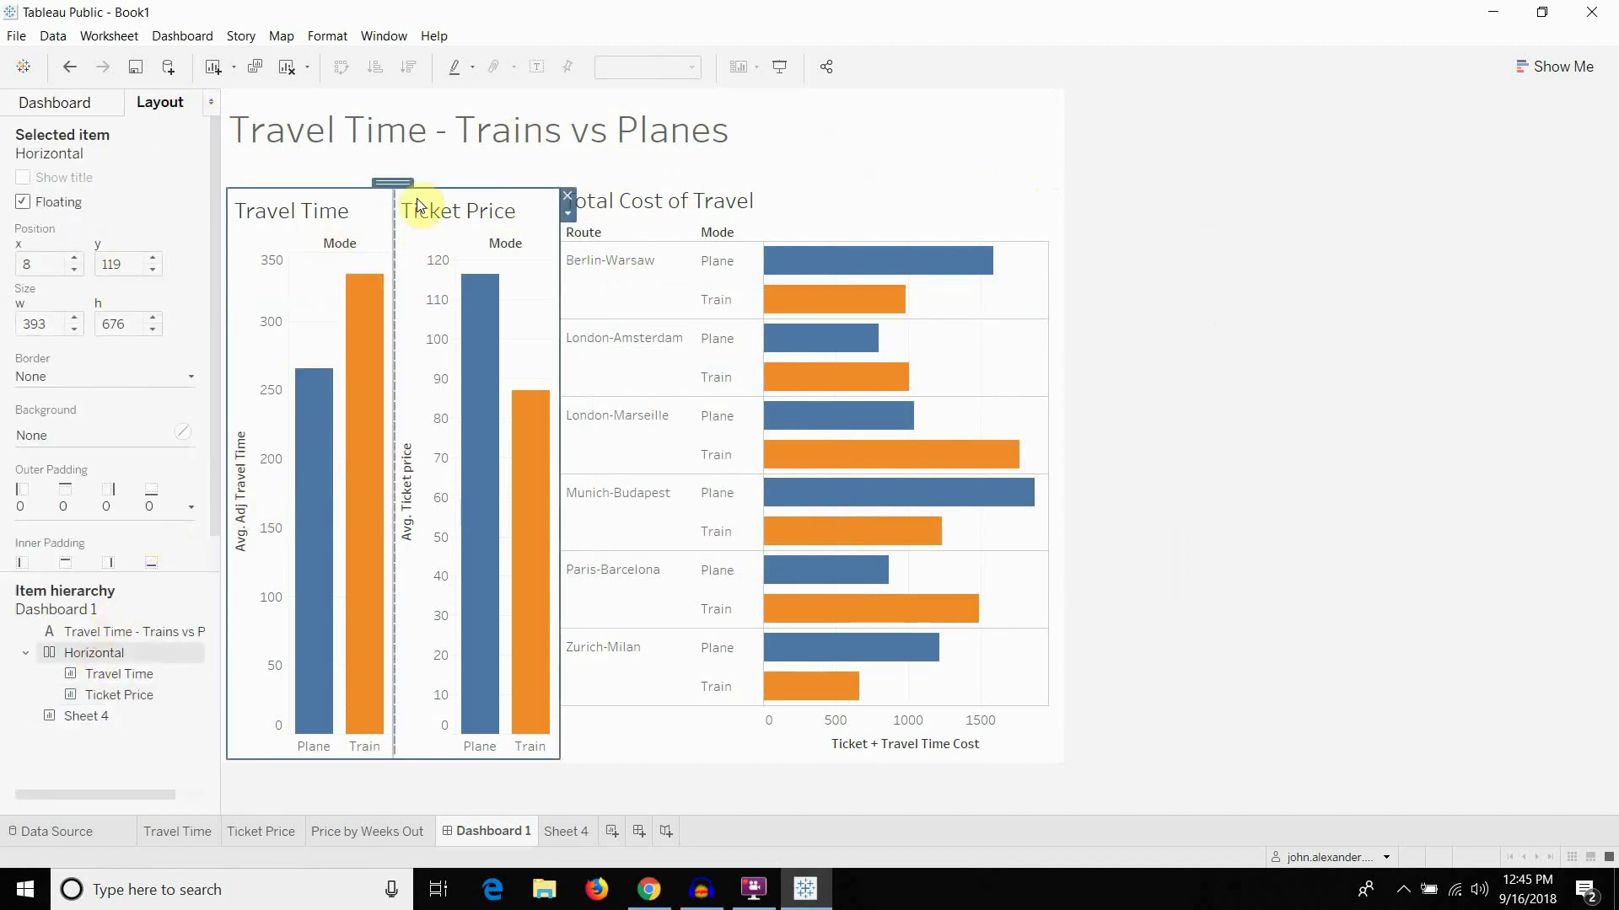
pyautogui.moveTo(444, 188); pyautogui.dragTo(519, 426)
# Shorten the Total Cost of Travel chart from its upper edge to a height of about 614
pyautogui.click(688, 200)
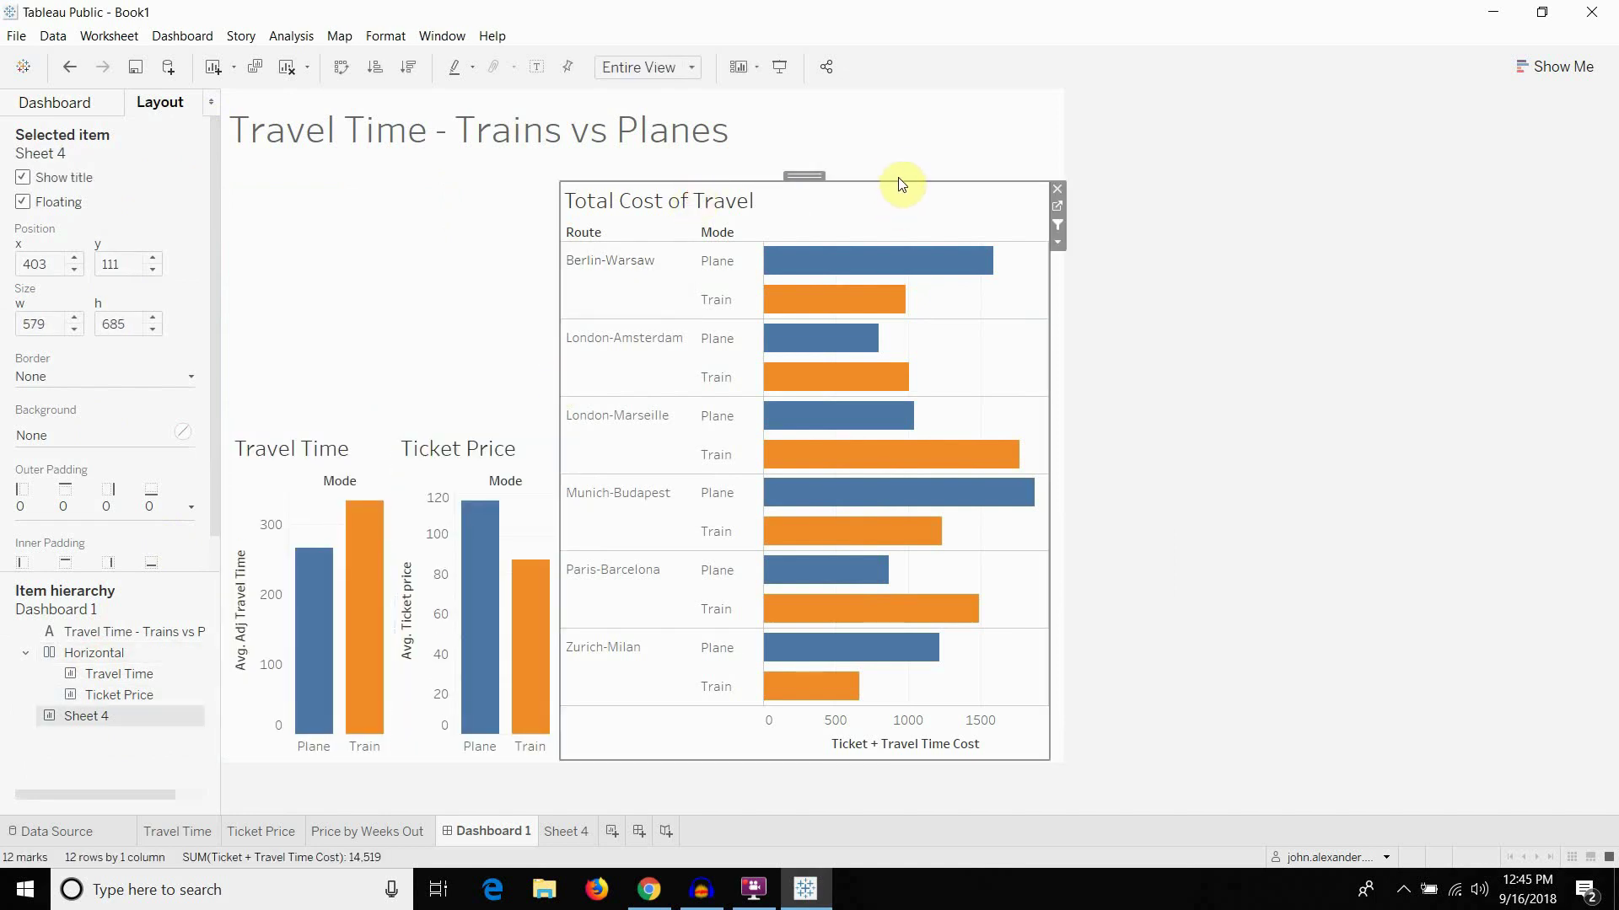
pyautogui.moveTo(898, 180); pyautogui.dragTo(898, 236)
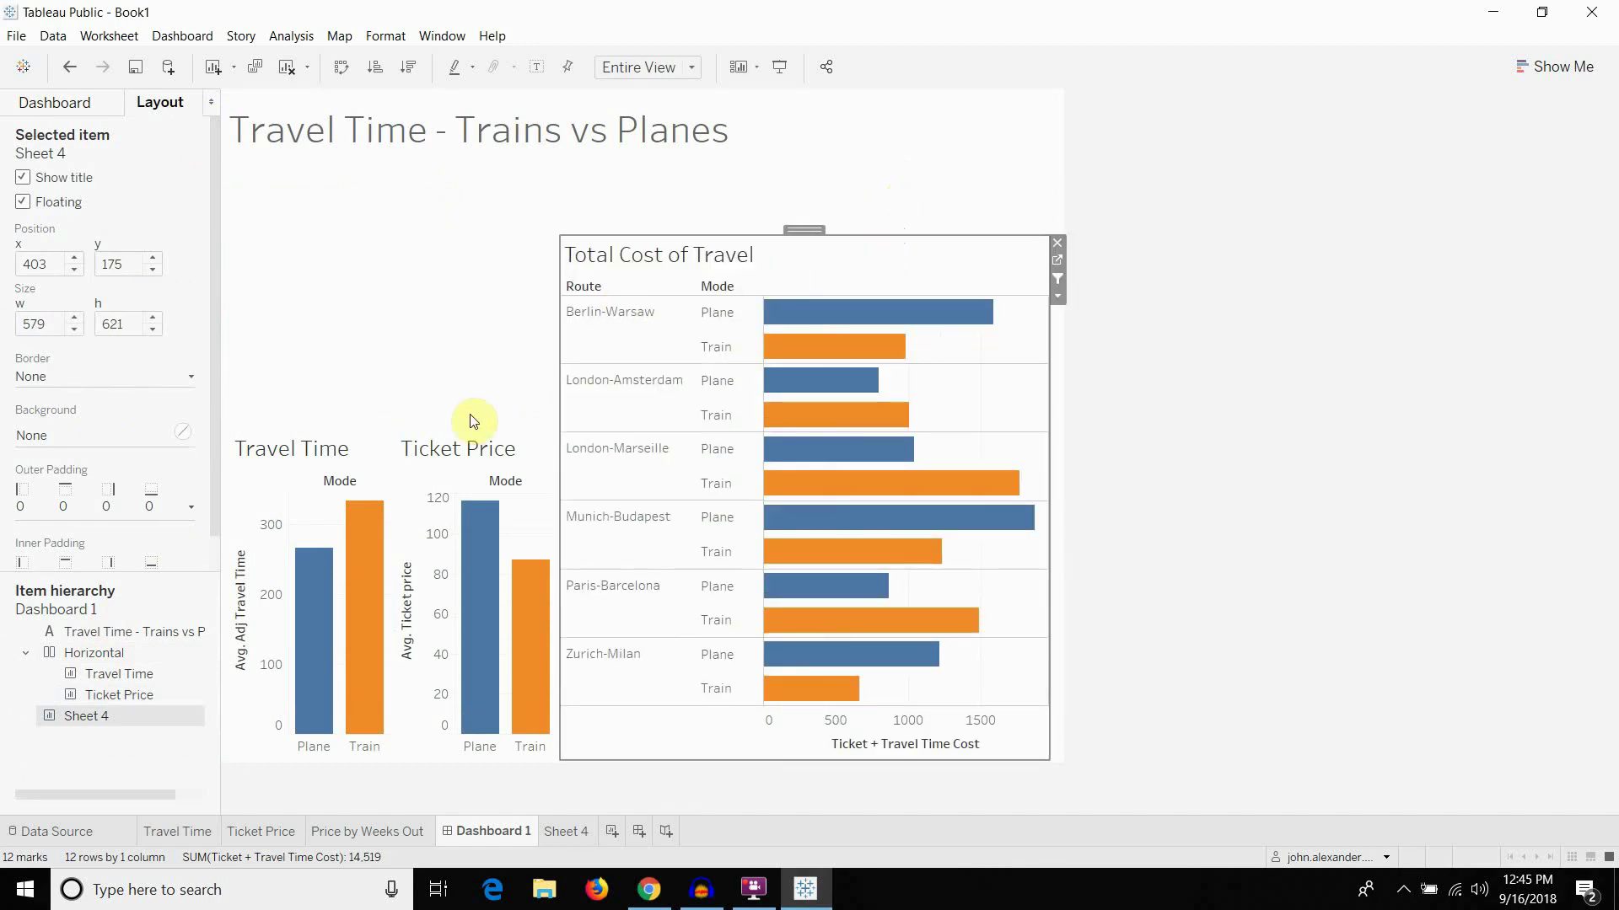
pyautogui.moveTo(735, 236); pyautogui.dragTo(736, 242)
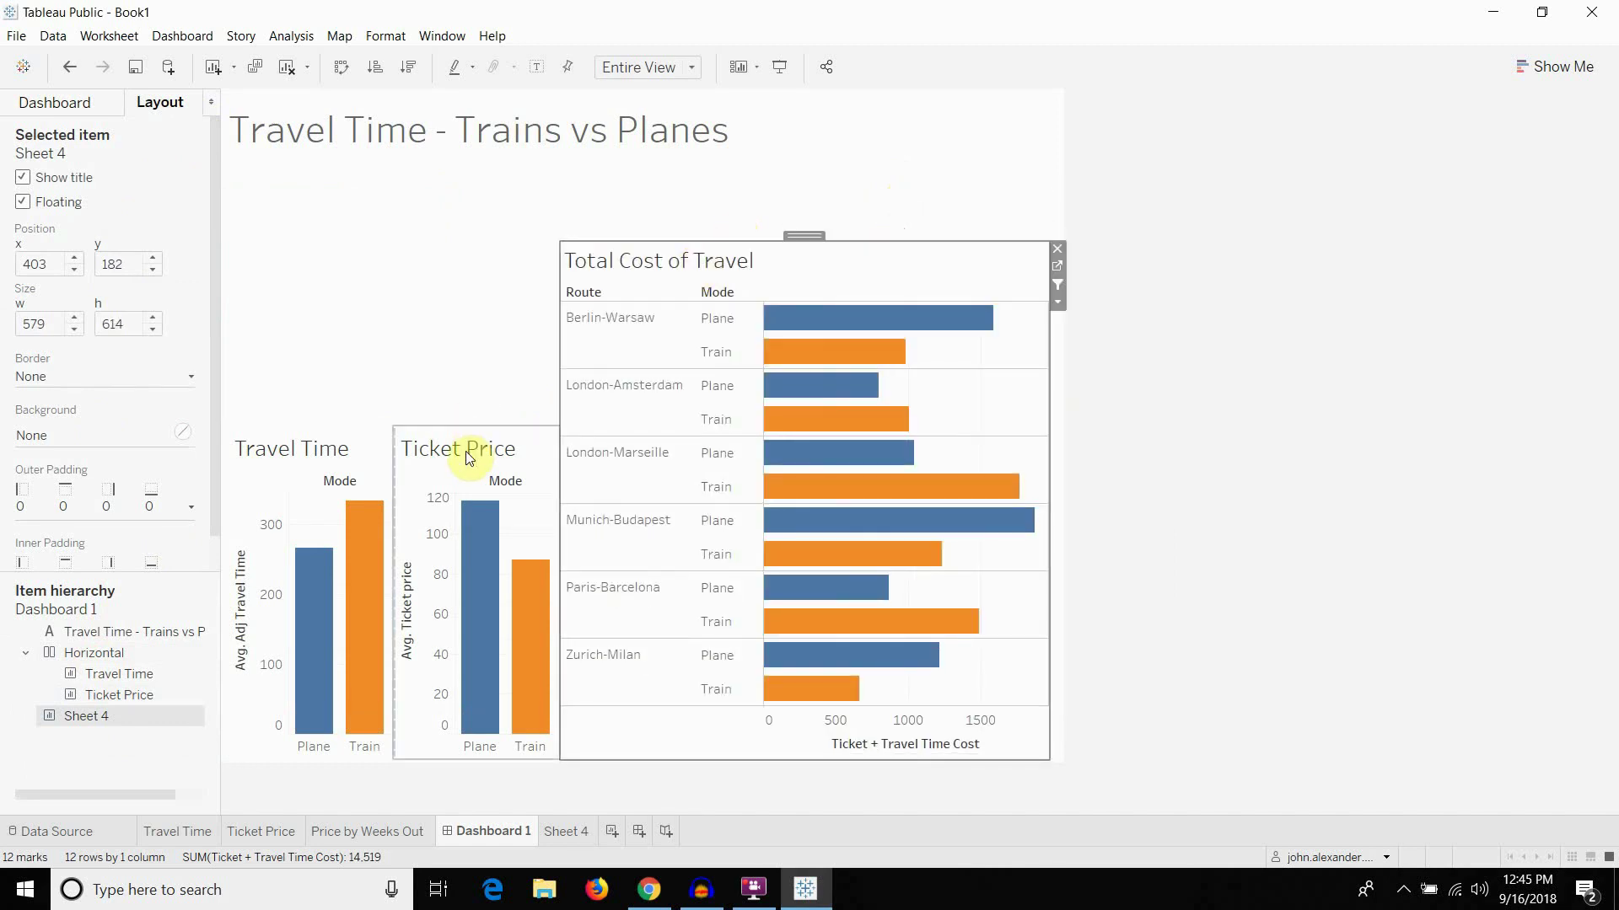
pyautogui.click(493, 387)
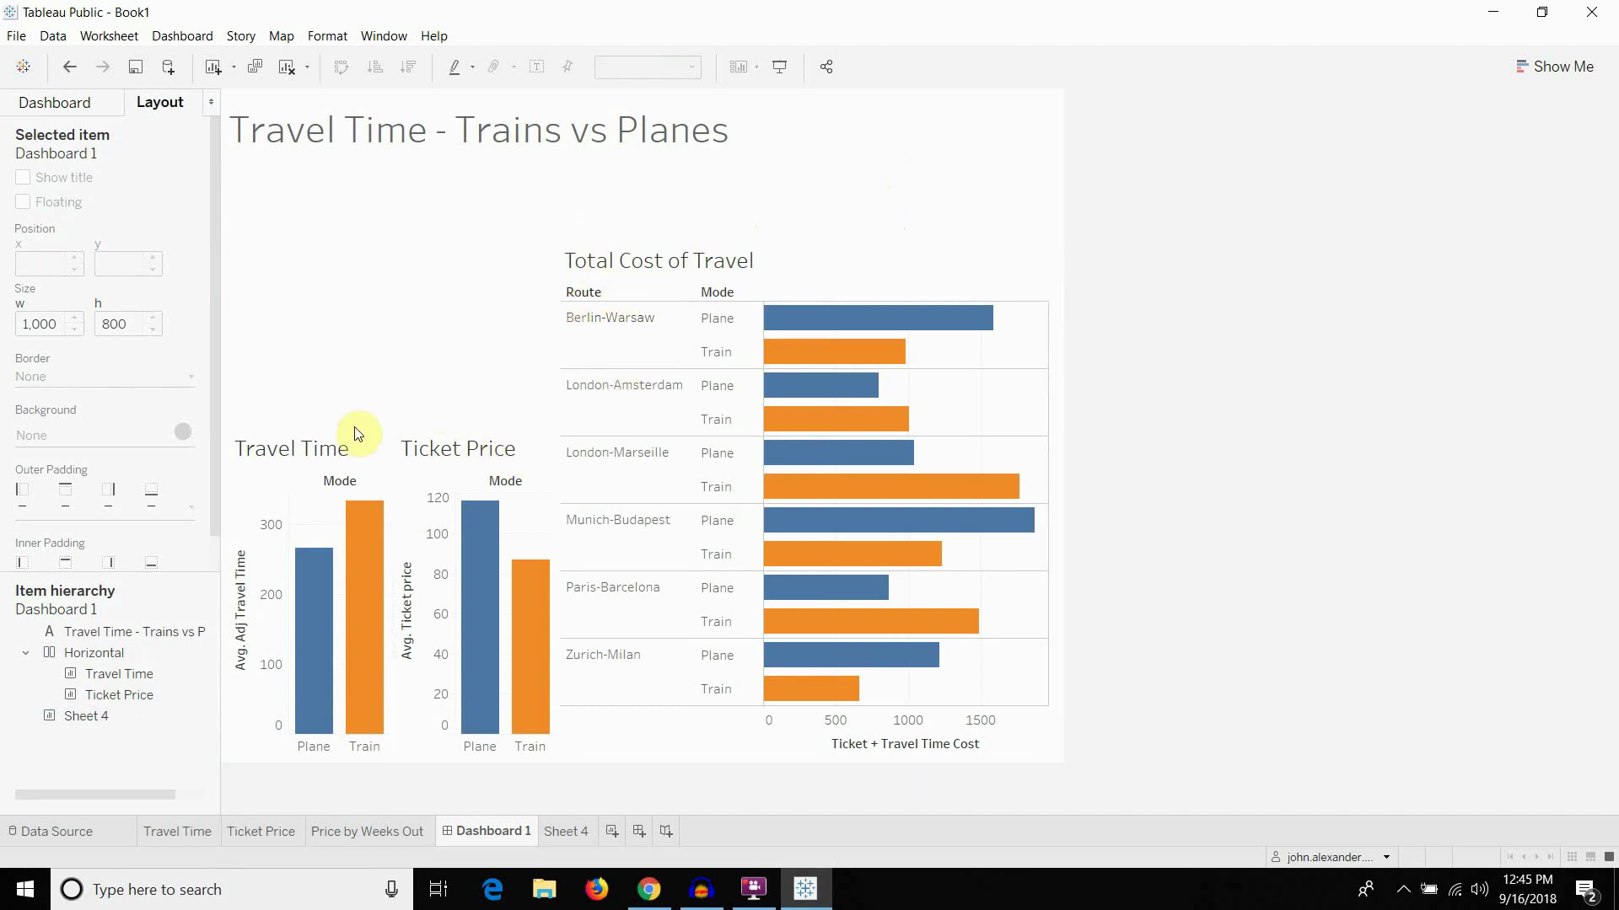
pyautogui.click(899, 246)
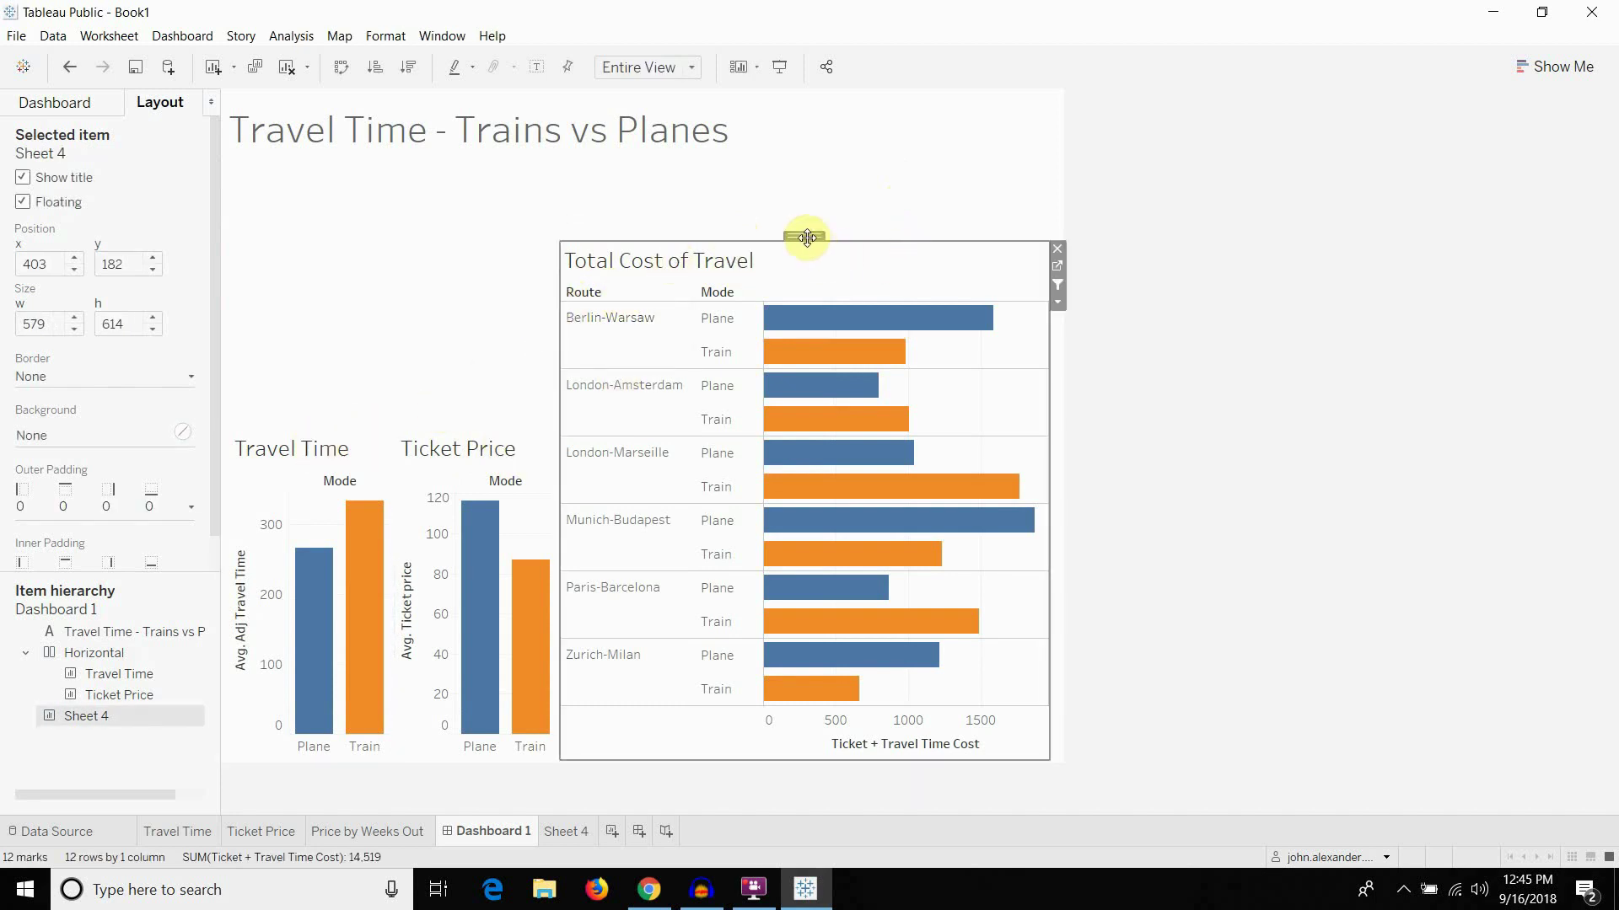
pyautogui.click(776, 189)
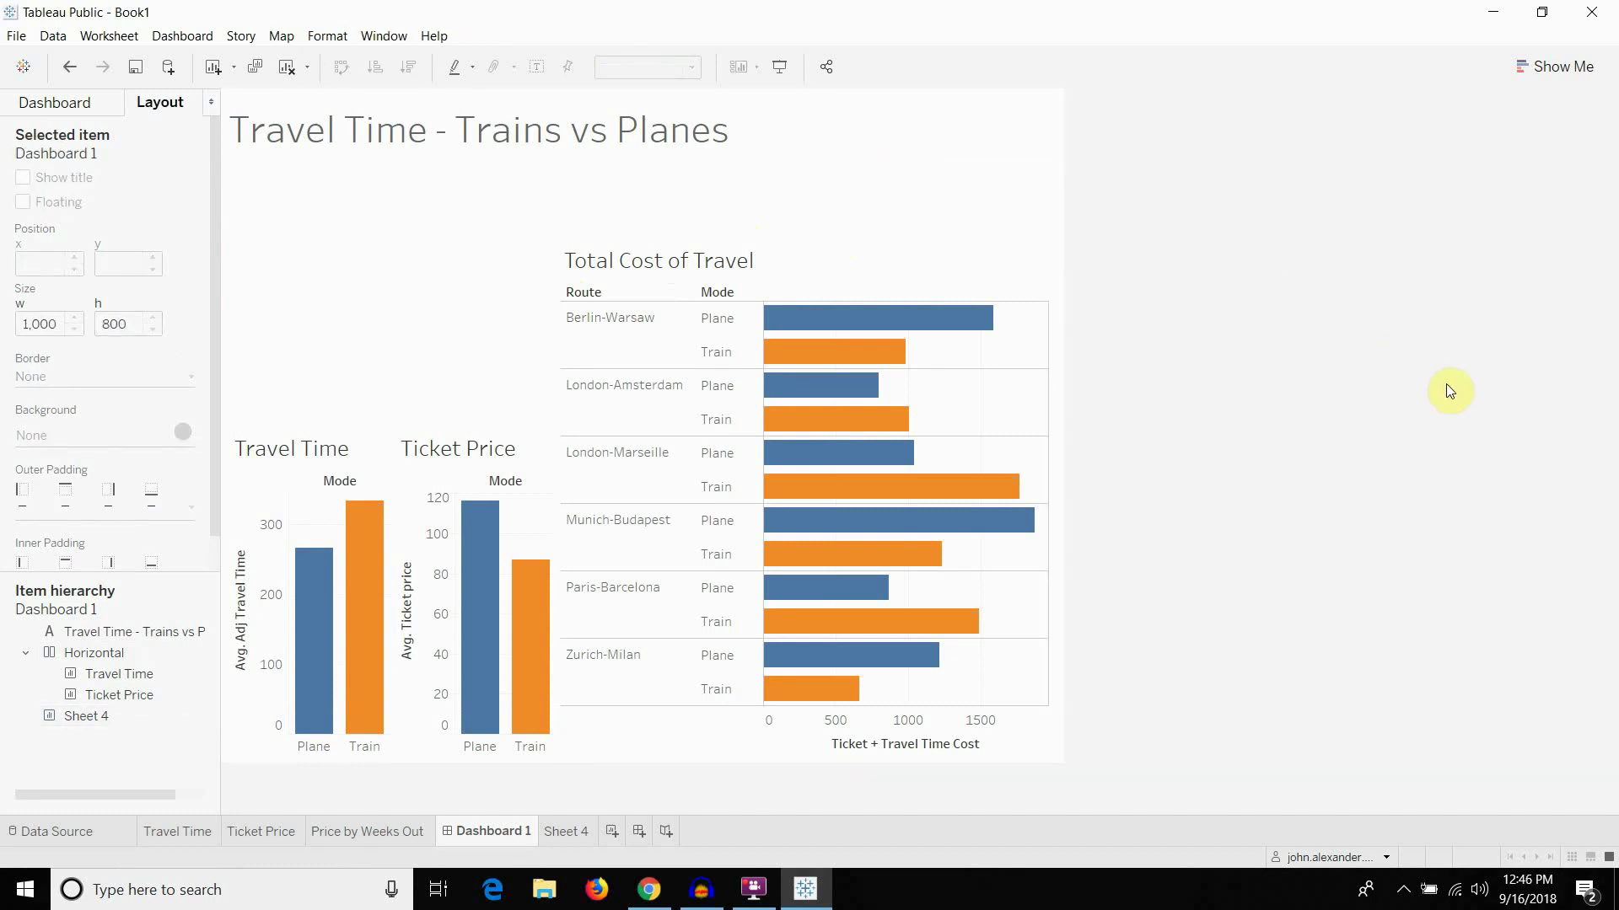
# Filter by each route in turn from Berlin-Warsaw to Zurich-Milan to check the resized charts, and clear the selection
pyautogui.click(640, 361)
pyautogui.click(615, 422)
pyautogui.click(612, 479)
pyautogui.click(618, 538)
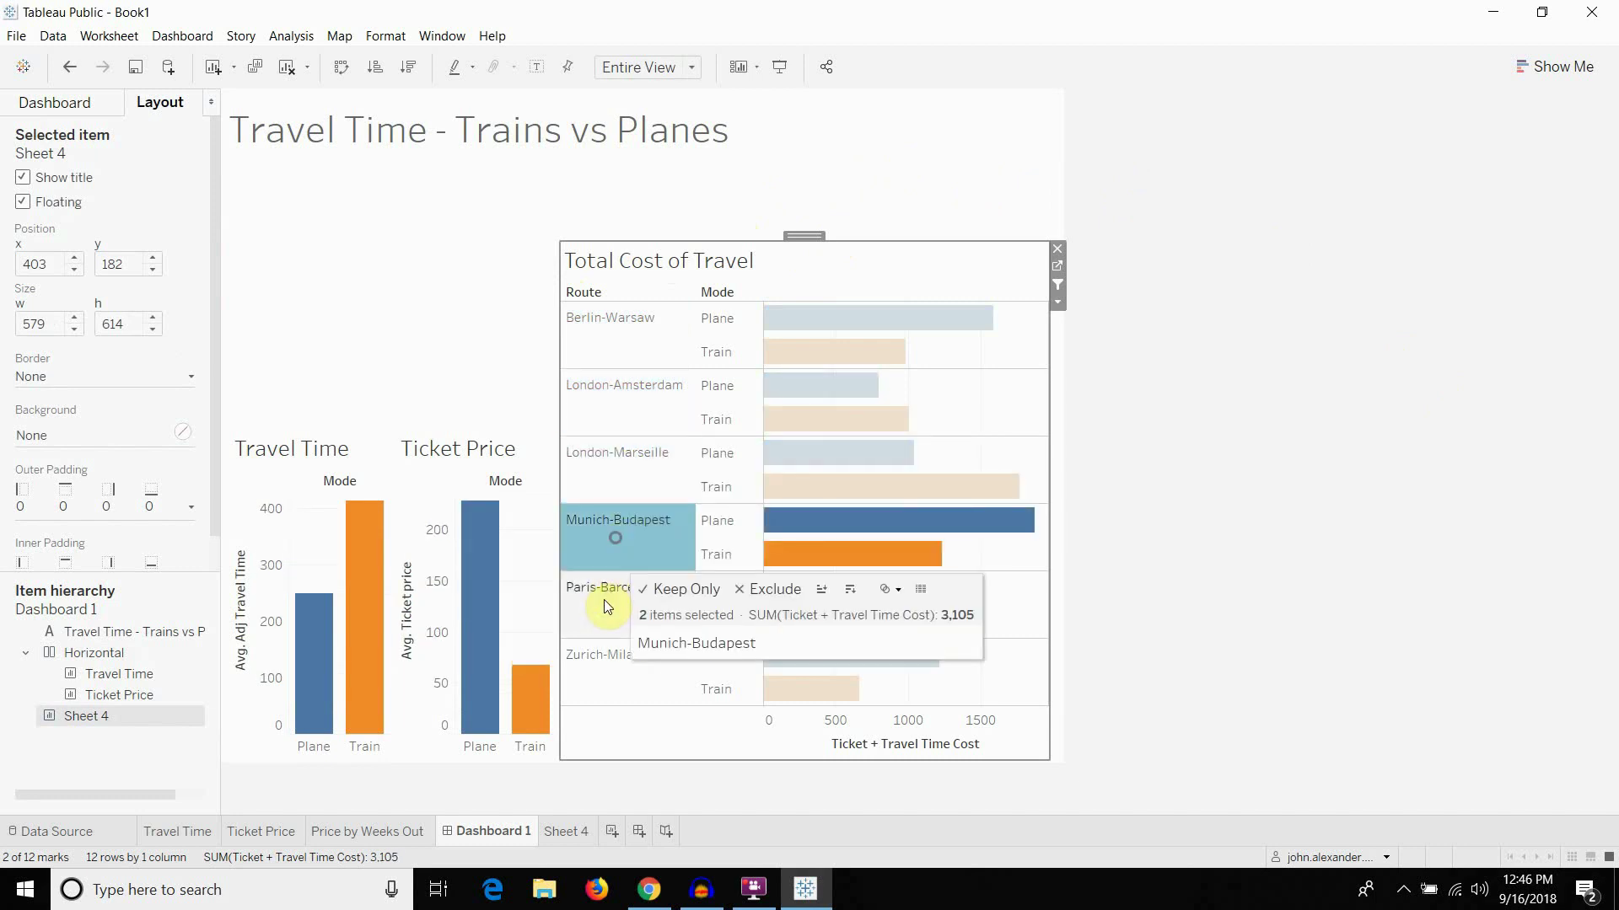
pyautogui.click(607, 603)
pyautogui.click(603, 662)
pyautogui.click(1174, 247)
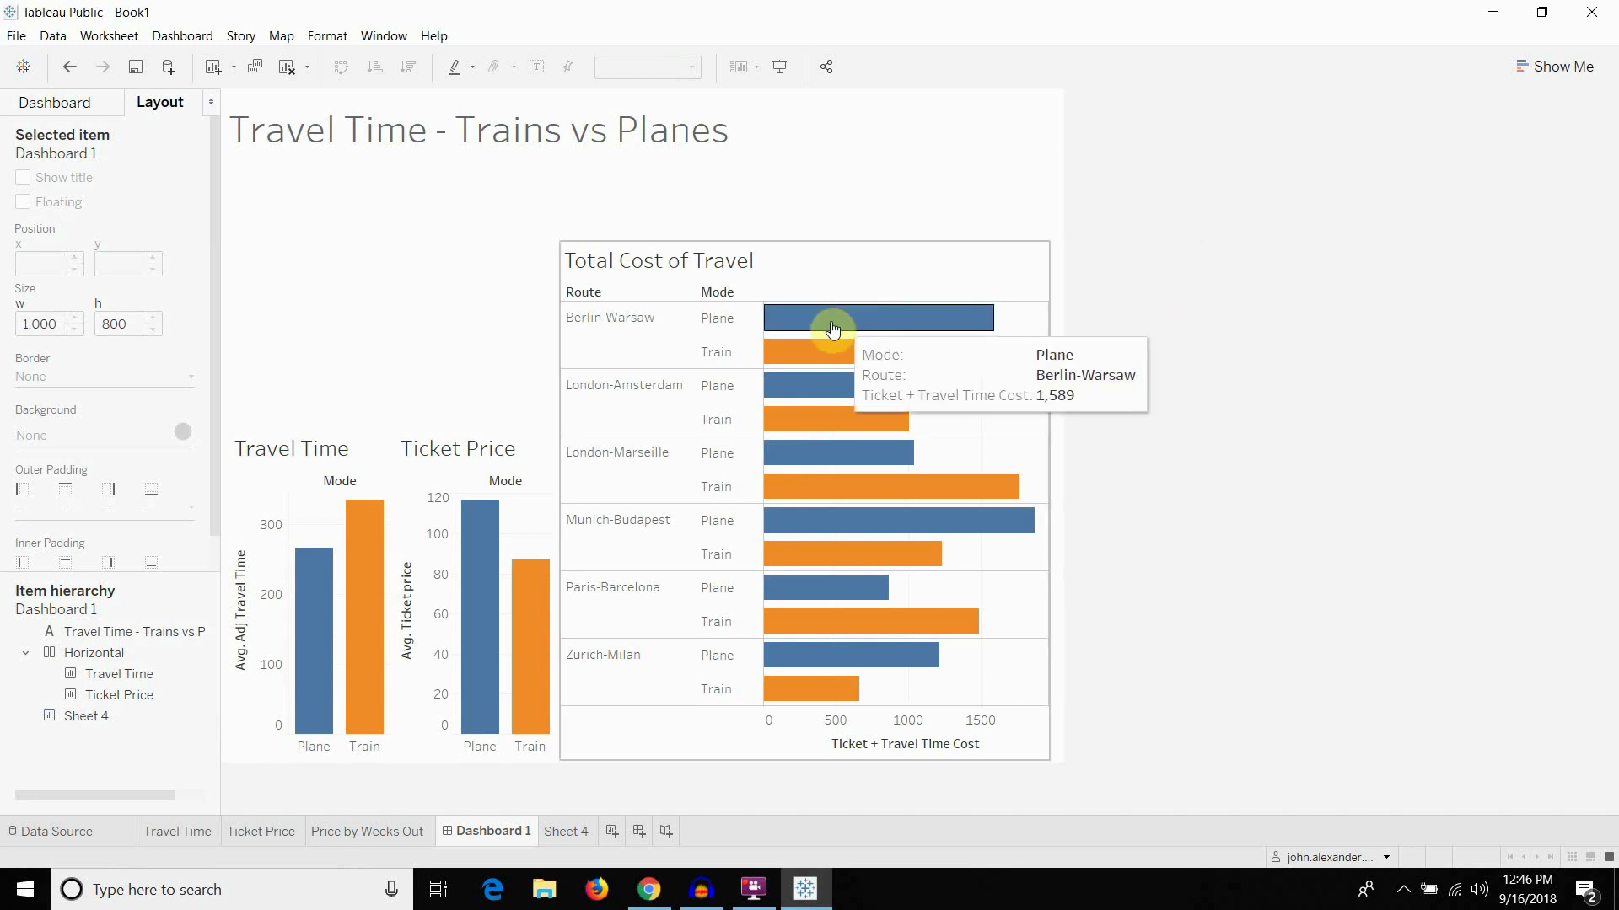
# Extend the Total Cost of Travel chart to about 666 high, and swap its place with the Travel Time and Ticket Price container
pyautogui.click(873, 271)
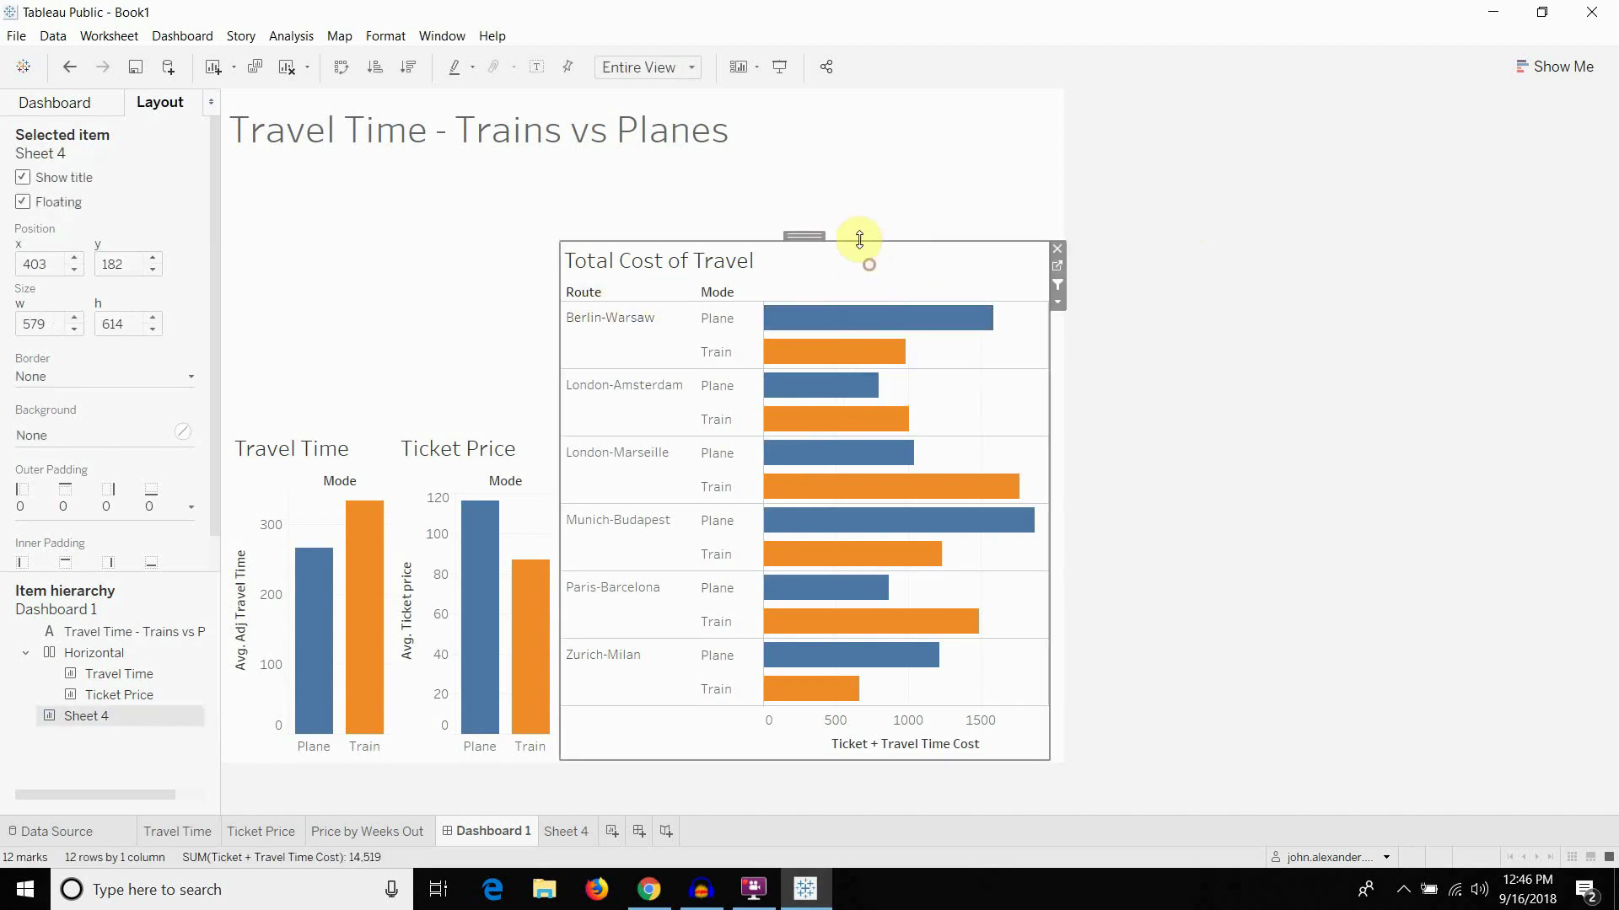
pyautogui.moveTo(860, 241); pyautogui.dragTo(864, 199)
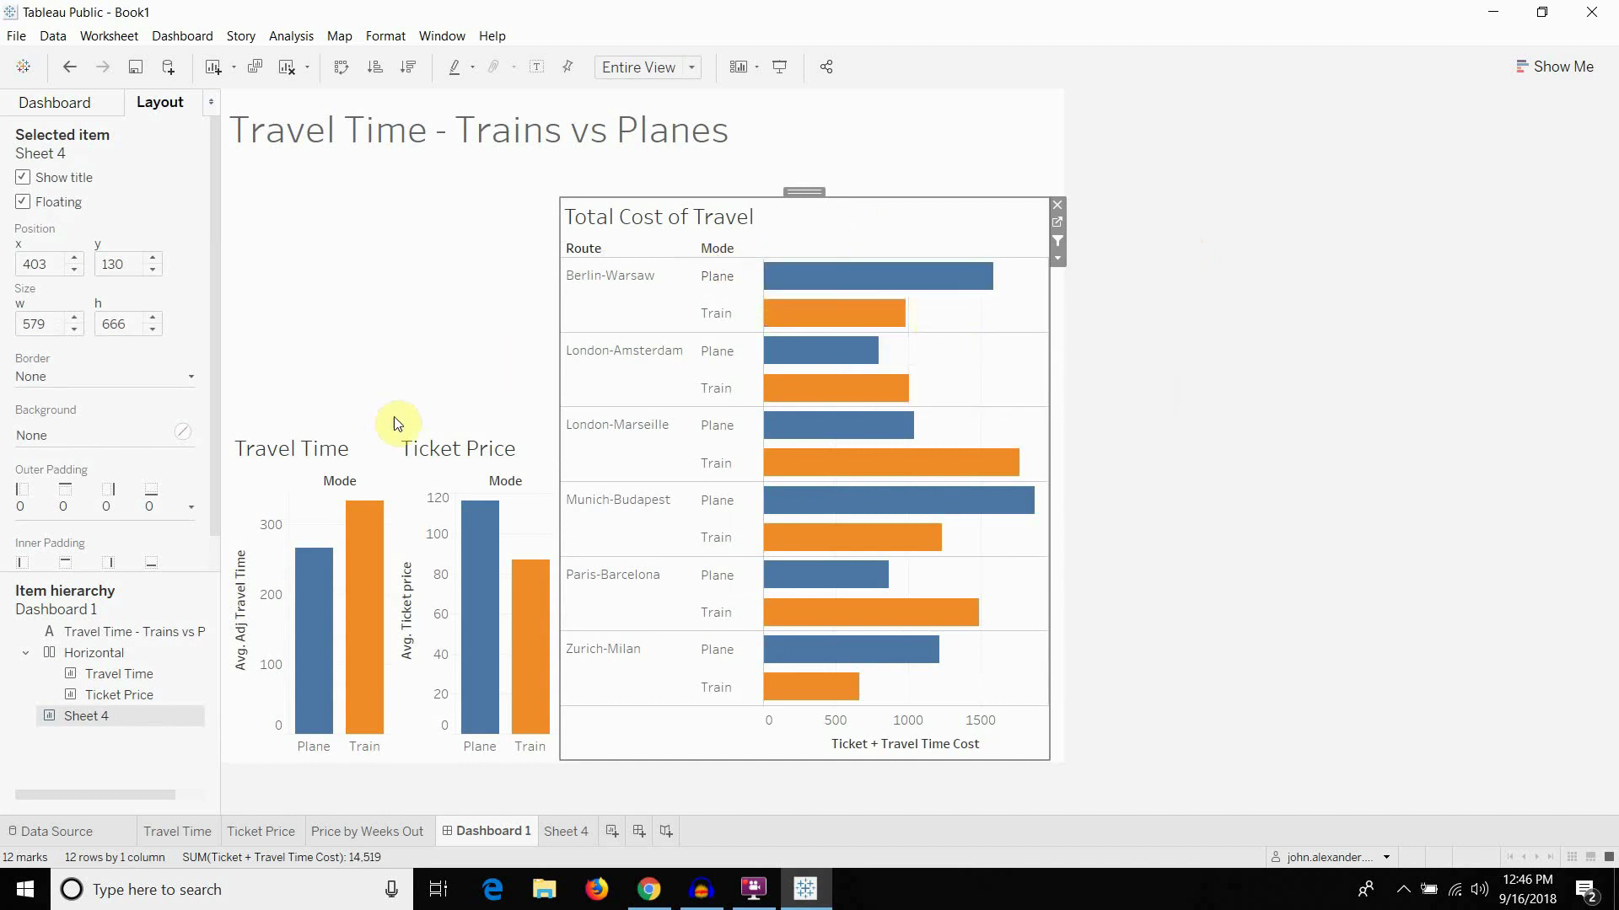
pyautogui.click(81, 645)
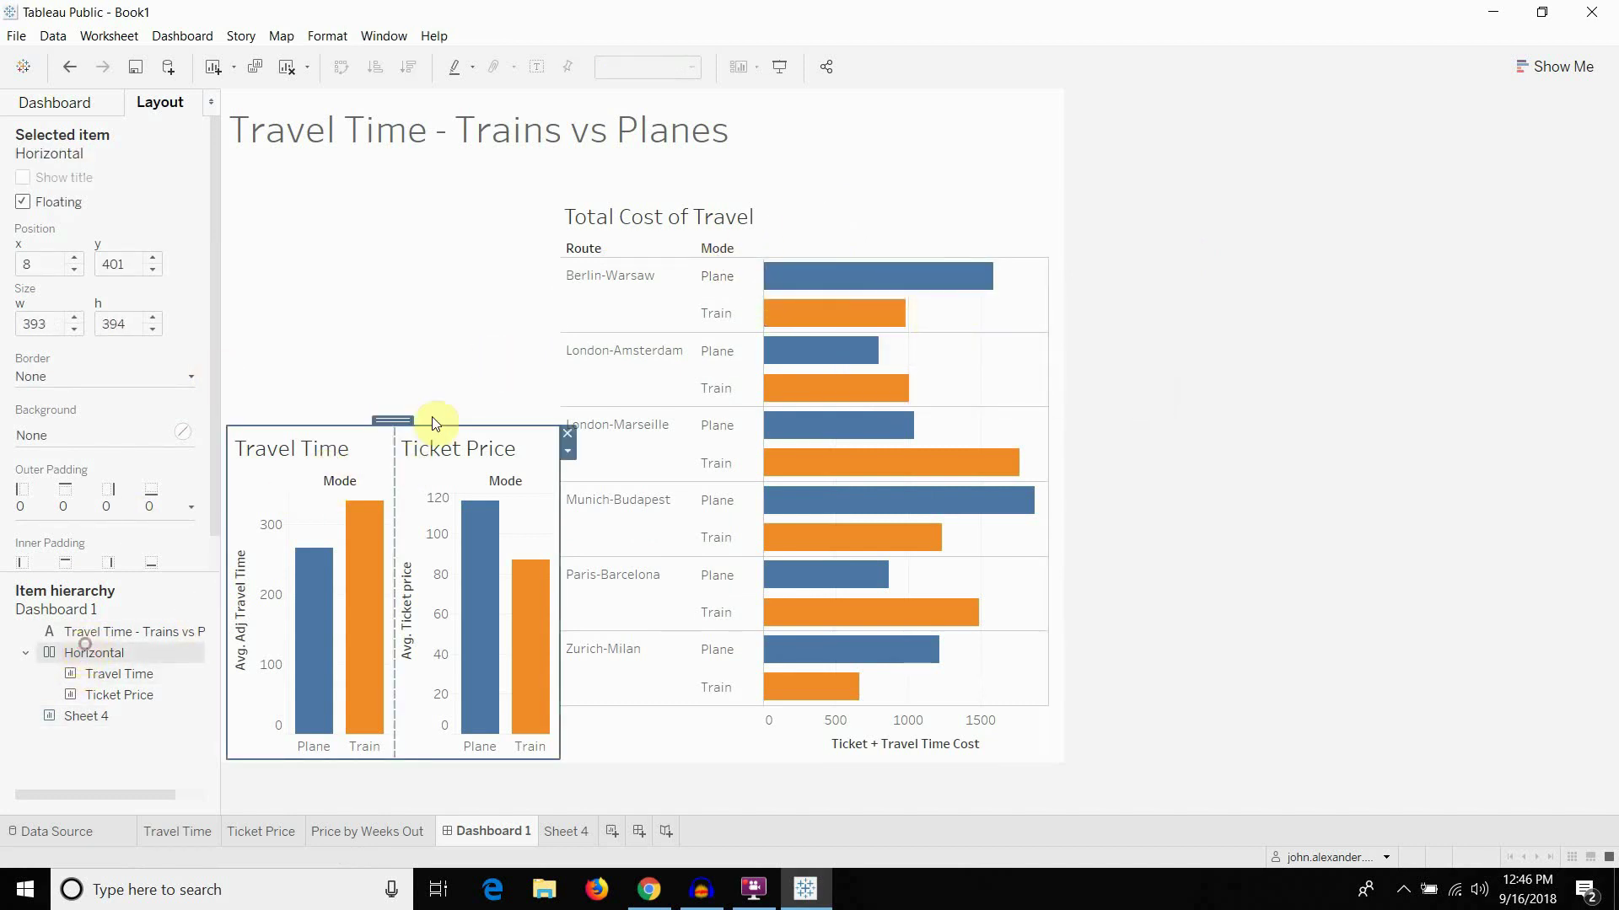
pyautogui.moveTo(432, 416); pyautogui.dragTo(917, 194)
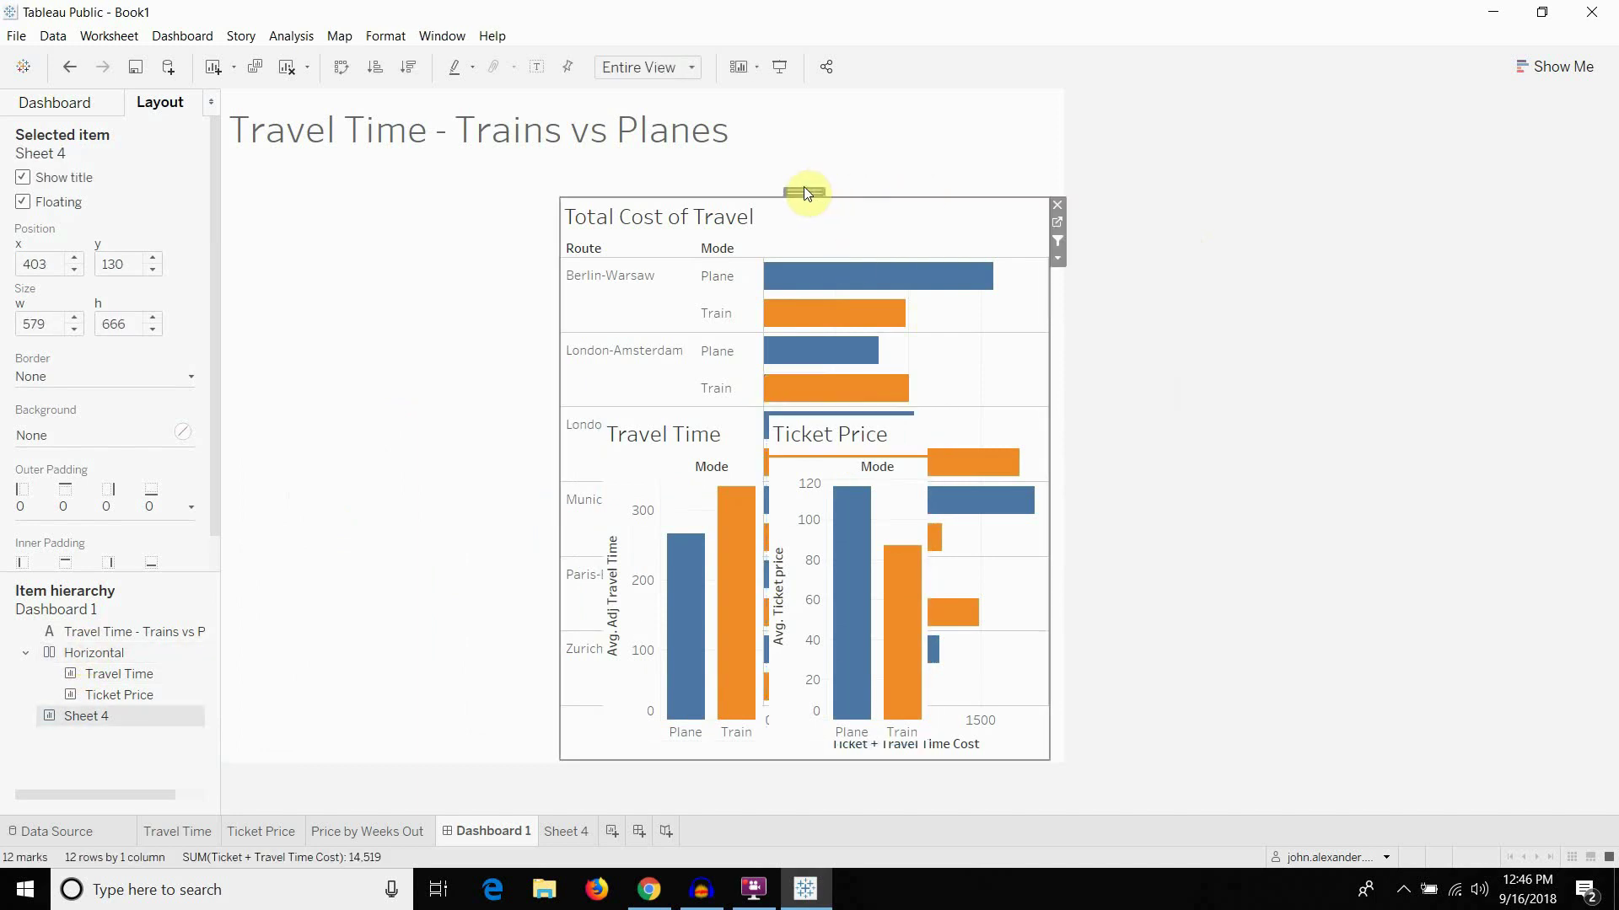
pyautogui.moveTo(803, 187); pyautogui.dragTo(468, 190)
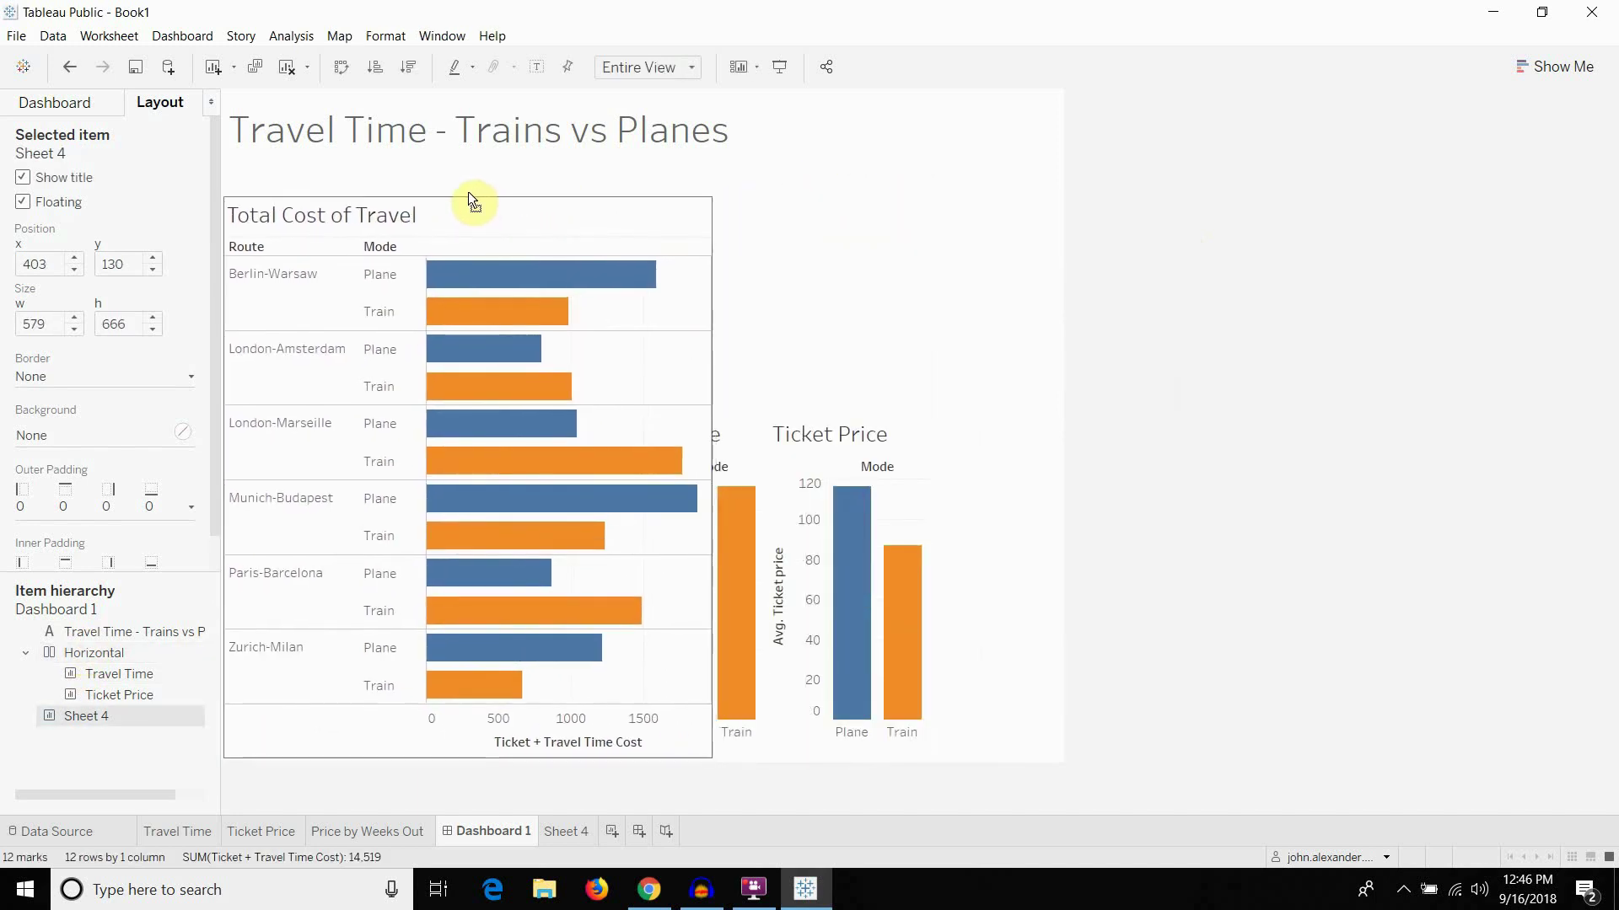
pyautogui.click(103, 655)
pyautogui.moveTo(762, 404); pyautogui.dragTo(883, 371)
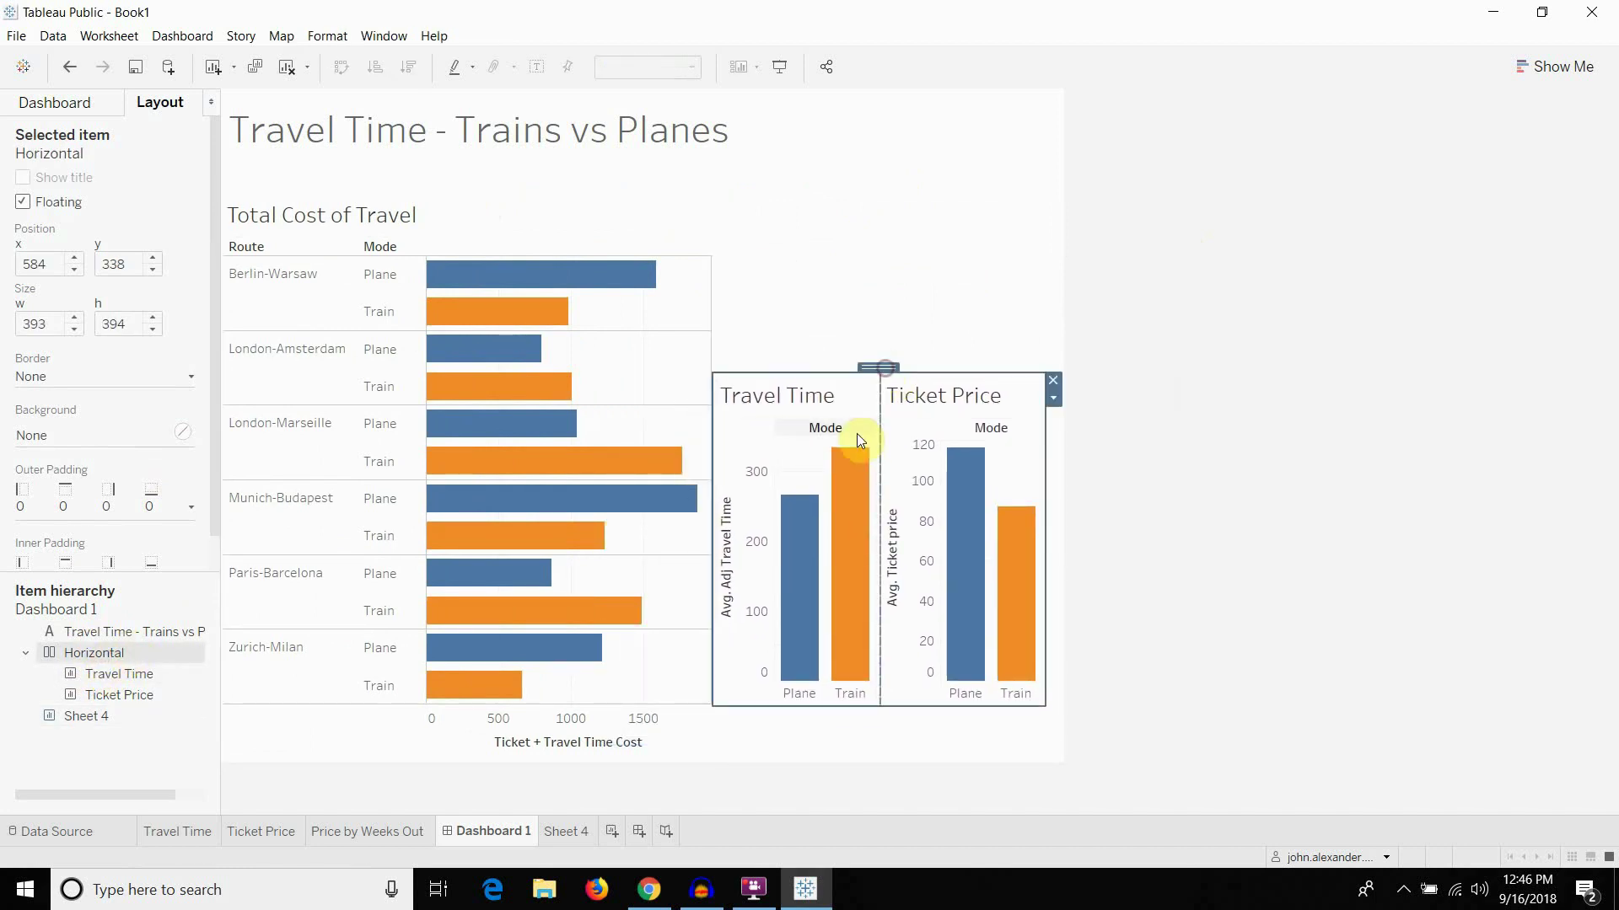
pyautogui.rightClick(540, 746)
pyautogui.press('Escape')
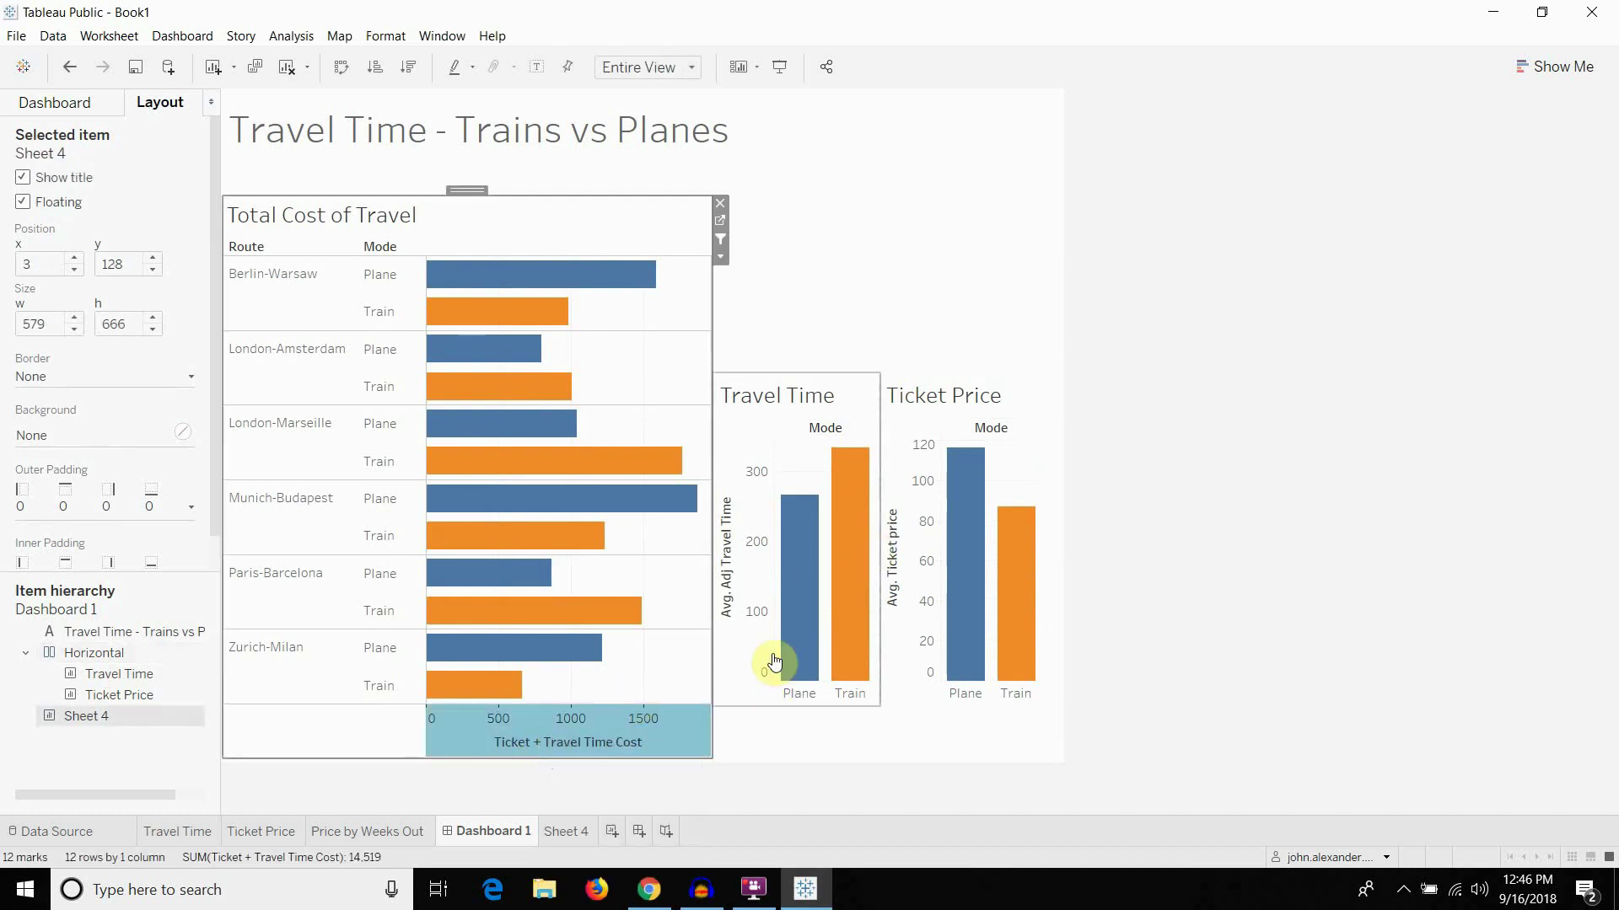
pyautogui.rightClick(636, 746)
pyautogui.press('Escape')
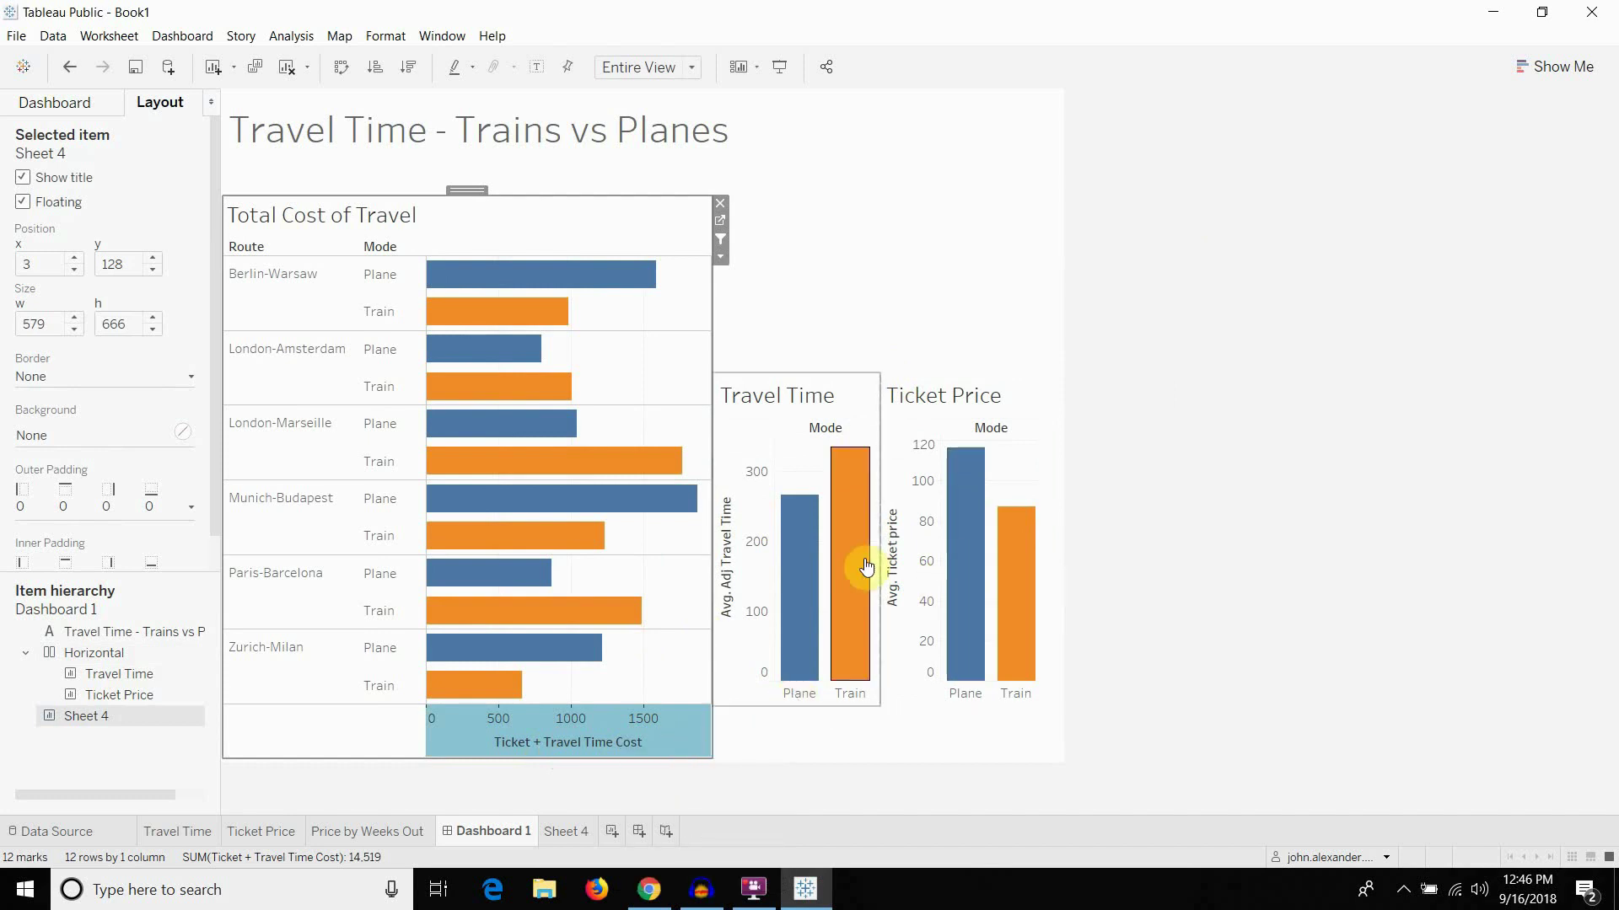
# Change the Ticket + Travel Time Cost axis title to "Total Cost"
pyautogui.doubleClick(581, 742)
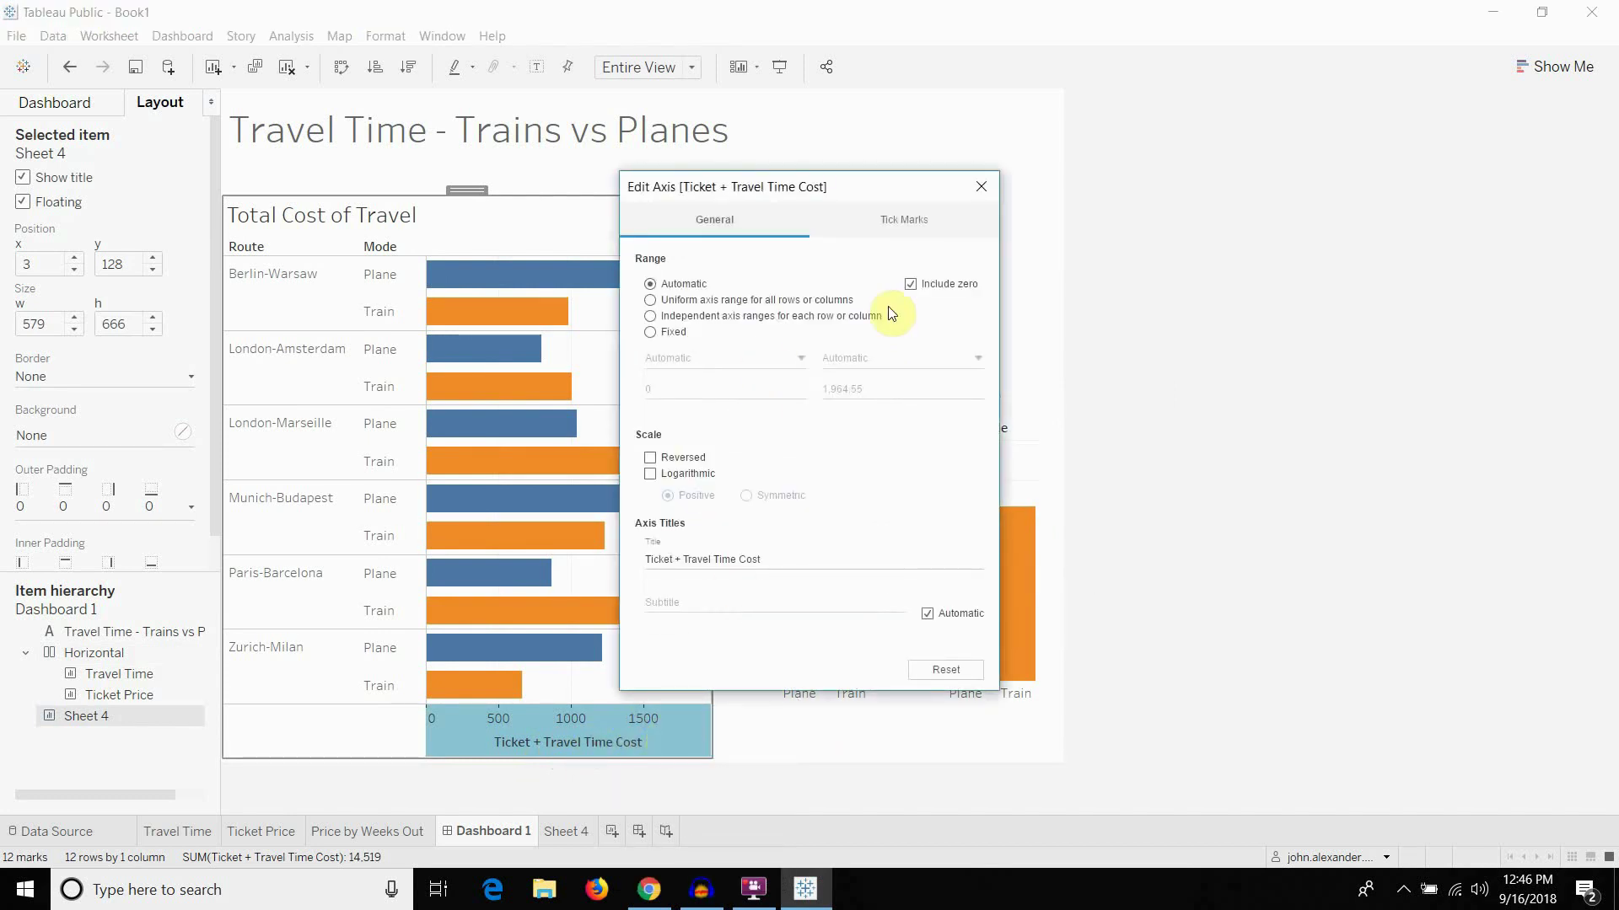
pyautogui.click(798, 558)
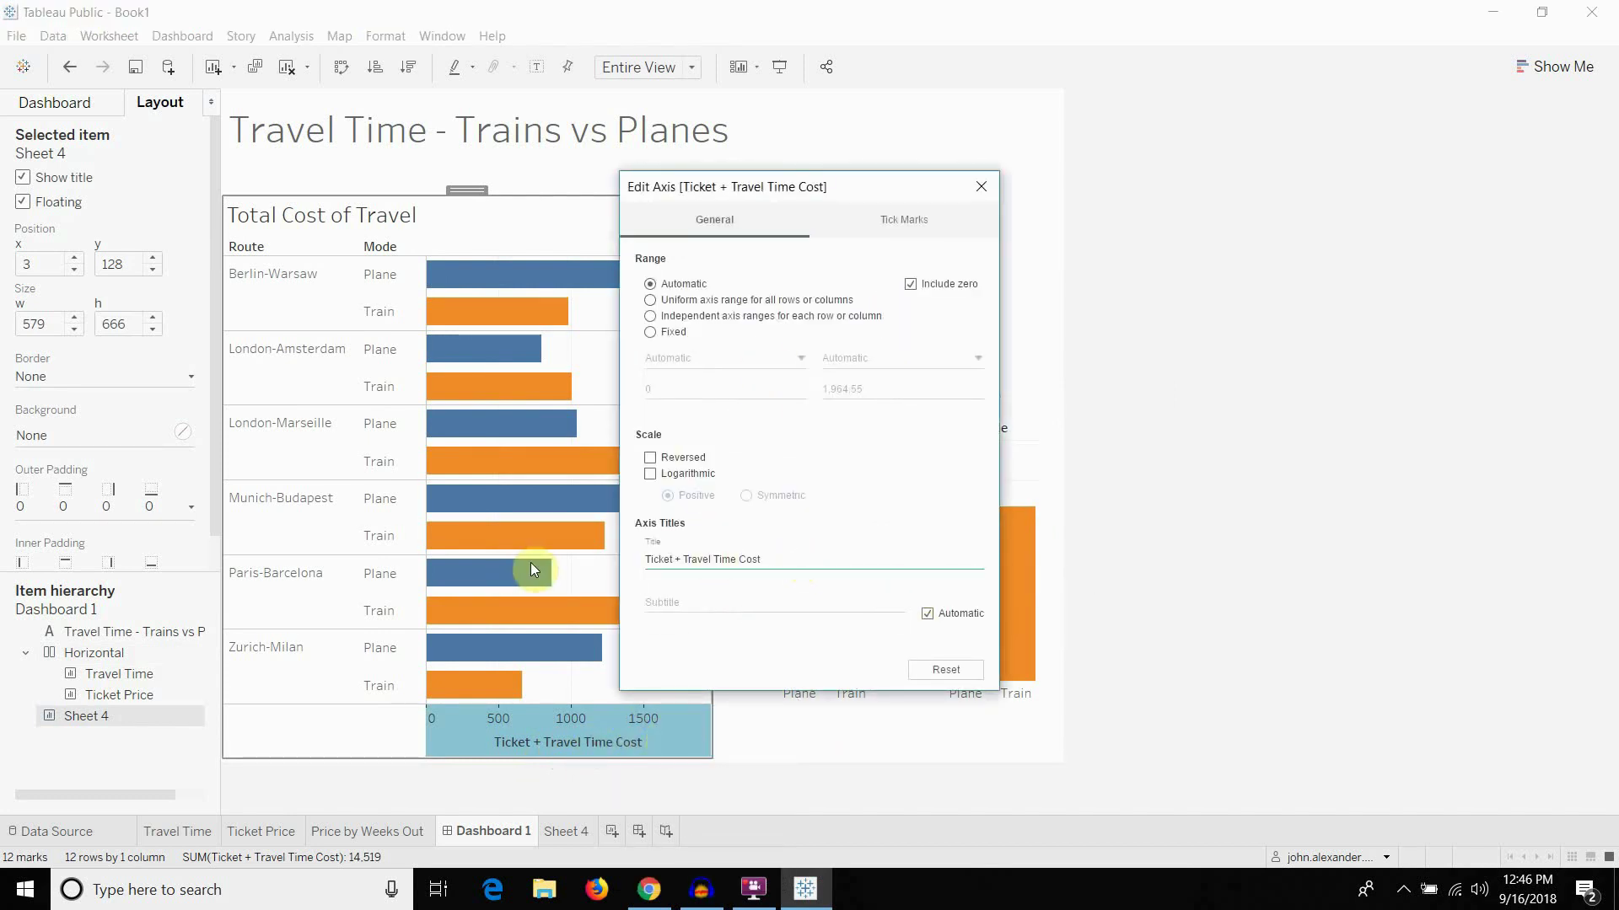
pyautogui.hotkey('shift', 'Right')
pyautogui.hotkey('shift', 'Right')
pyautogui.hotkey('shift', 'Right')
pyautogui.hotkey('shift', 'Right')
pyautogui.hotkey('shift', 'Right')
pyautogui.hotkey('shift', 'Right')
pyautogui.hotkey('shift', 'Right')
pyautogui.hotkey('shift', 'Right')
pyautogui.hotkey('shift', 'Right')
pyautogui.hotkey('shift', 'Right')
pyautogui.hotkey('shift', 'Right')
pyautogui.hotkey('shift', 'Right')
pyautogui.hotkey('shift', 'Right')
pyautogui.hotkey('shift', 'Right')
pyautogui.hotkey('shift', 'Right')
pyautogui.hotkey('shift', 'Right')
pyautogui.hotkey('shift', 'Right')
pyautogui.hotkey('shift', 'Right')
pyautogui.hotkey('shift', 'Right')
pyautogui.hotkey('shift', 'Right')
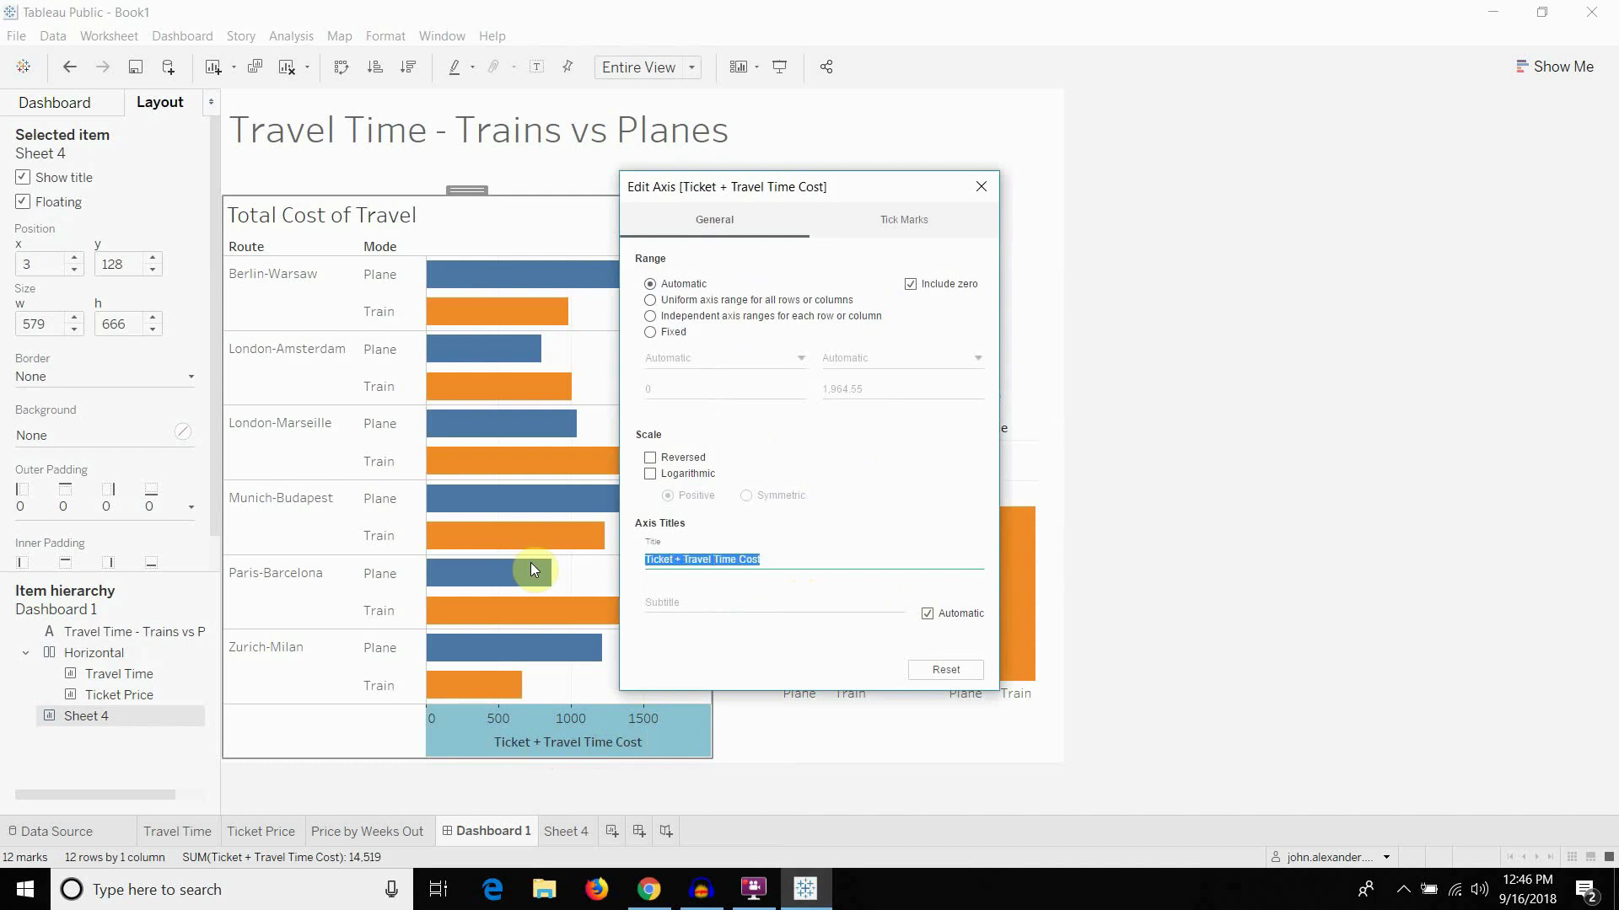
pyautogui.write('Total Cost')
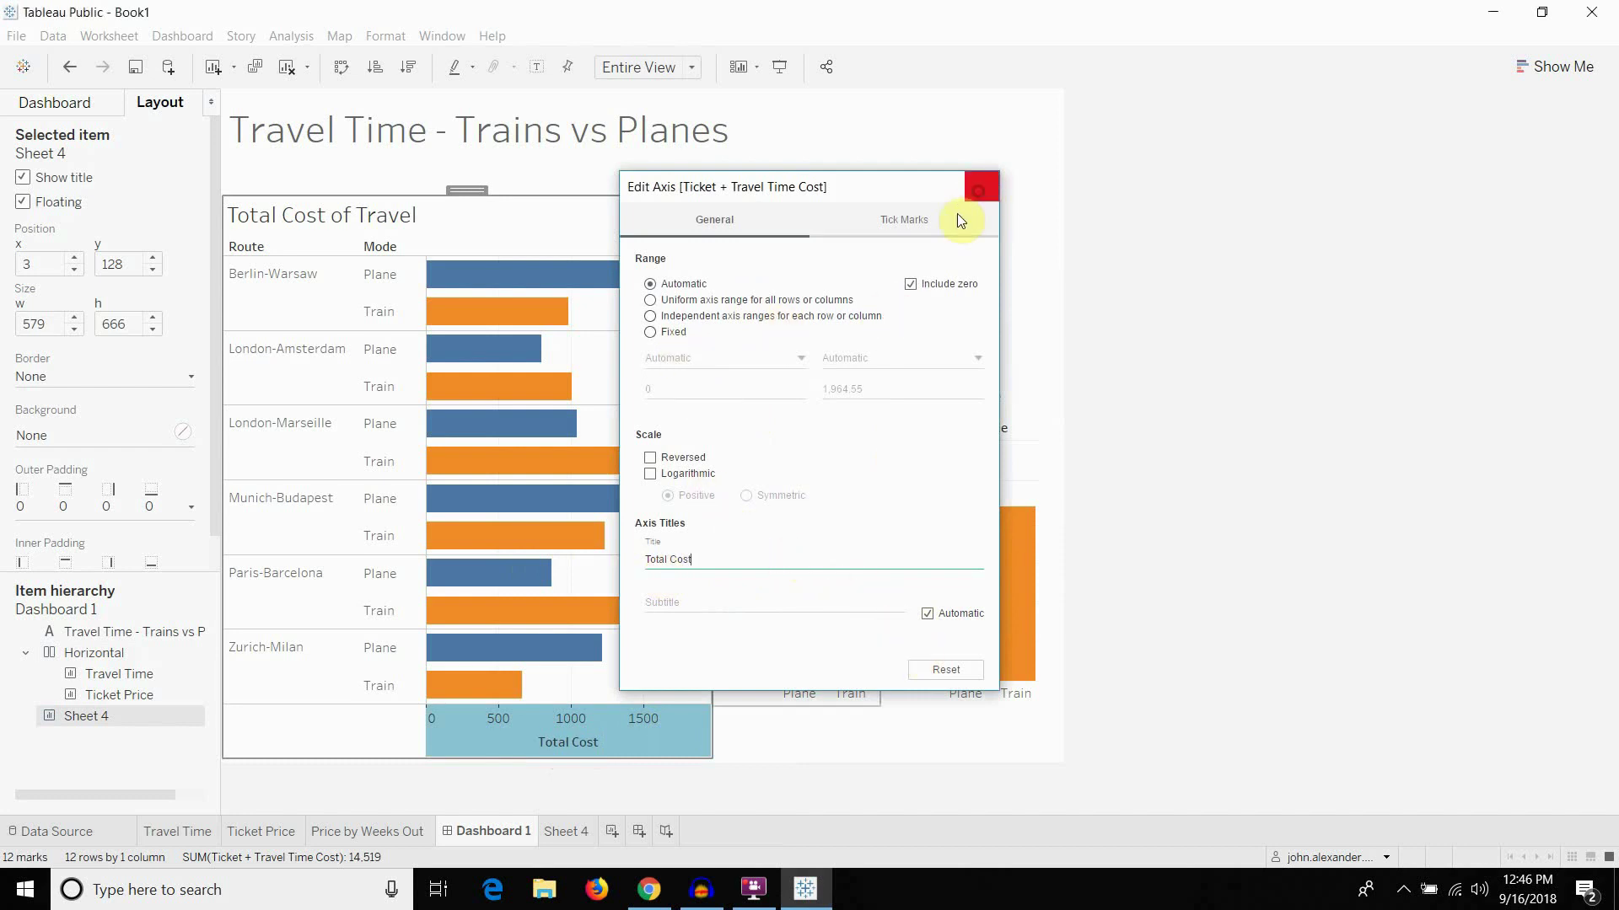
pyautogui.click(981, 186)
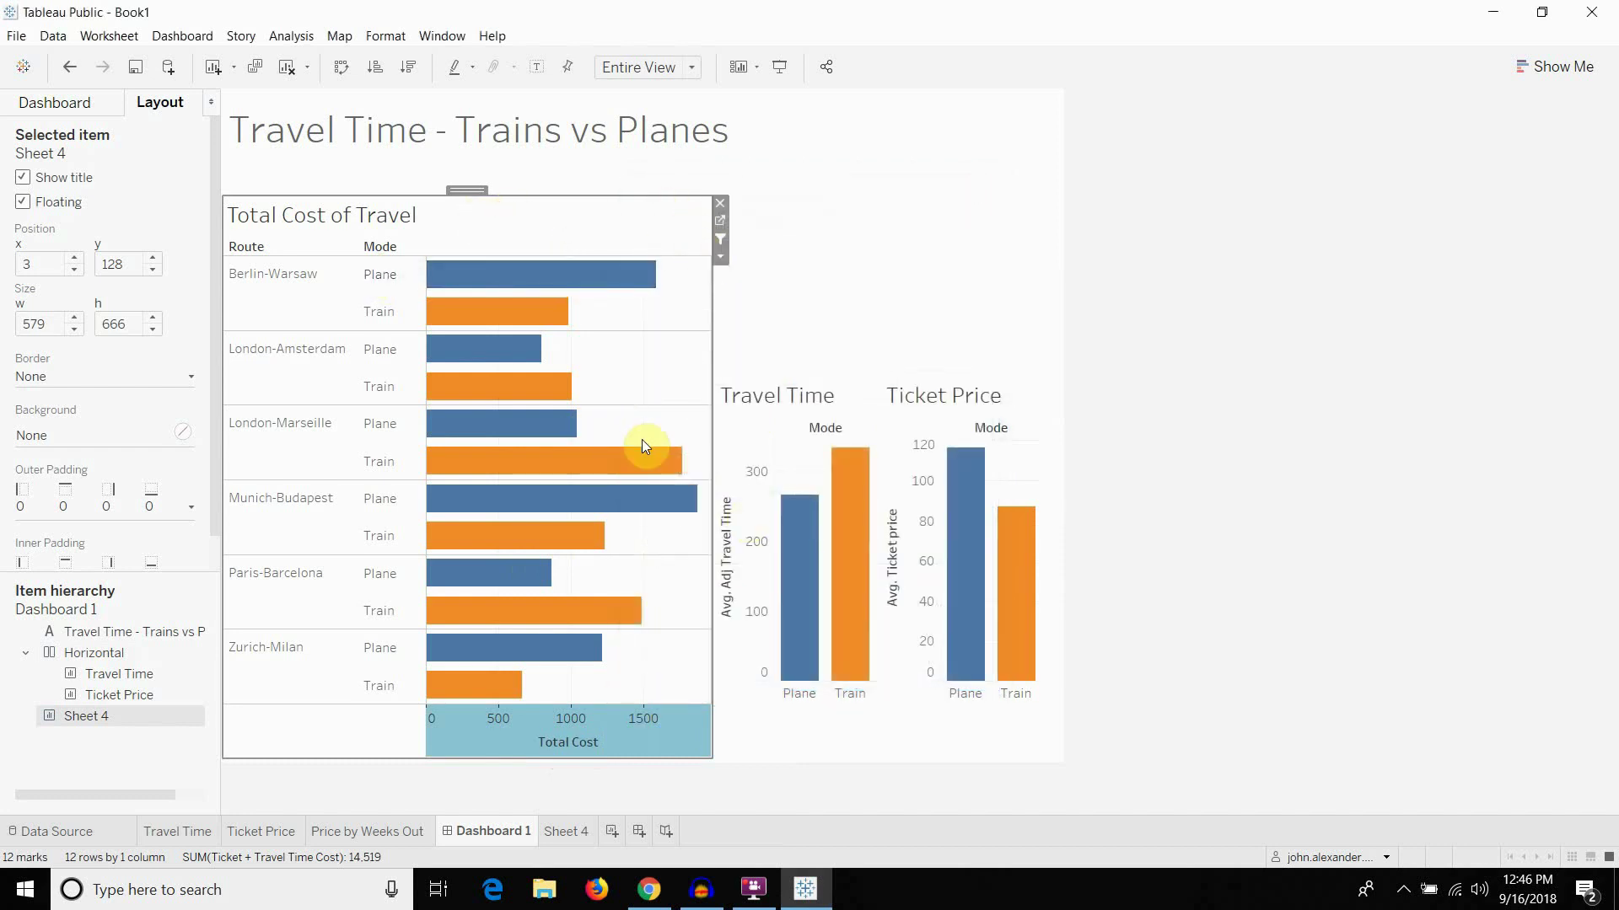
# Format the Total Cost axis numbers on the Total Cost of Travel worksheet as Currency (Custom) with 0 decimal places
pyautogui.click(559, 719)
pyautogui.click(720, 220)
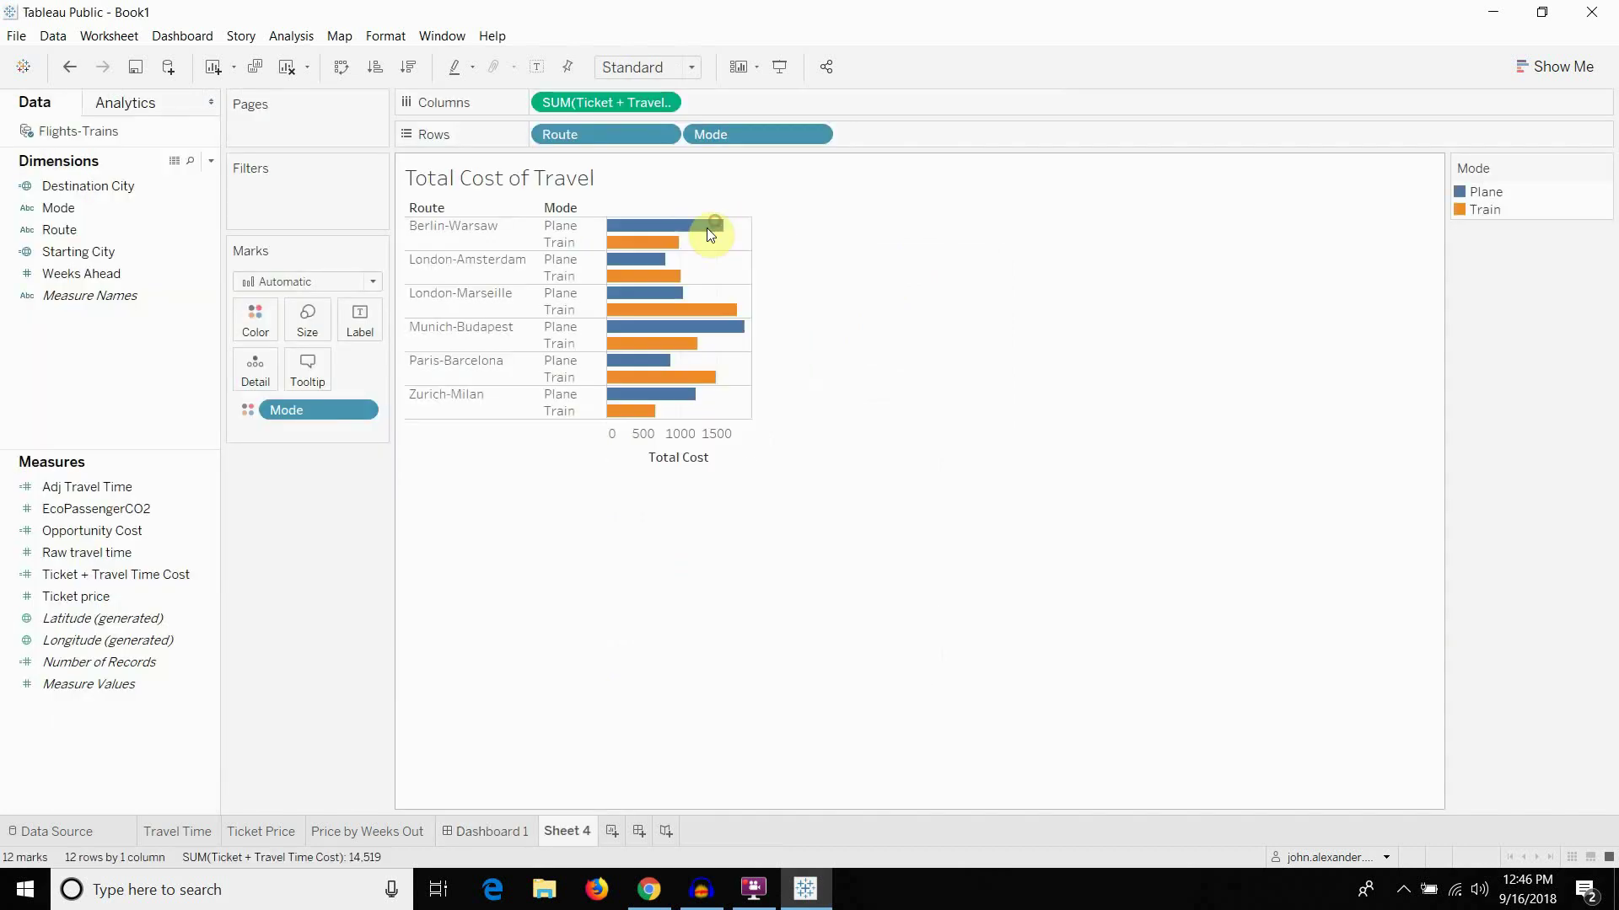
pyautogui.click(664, 102)
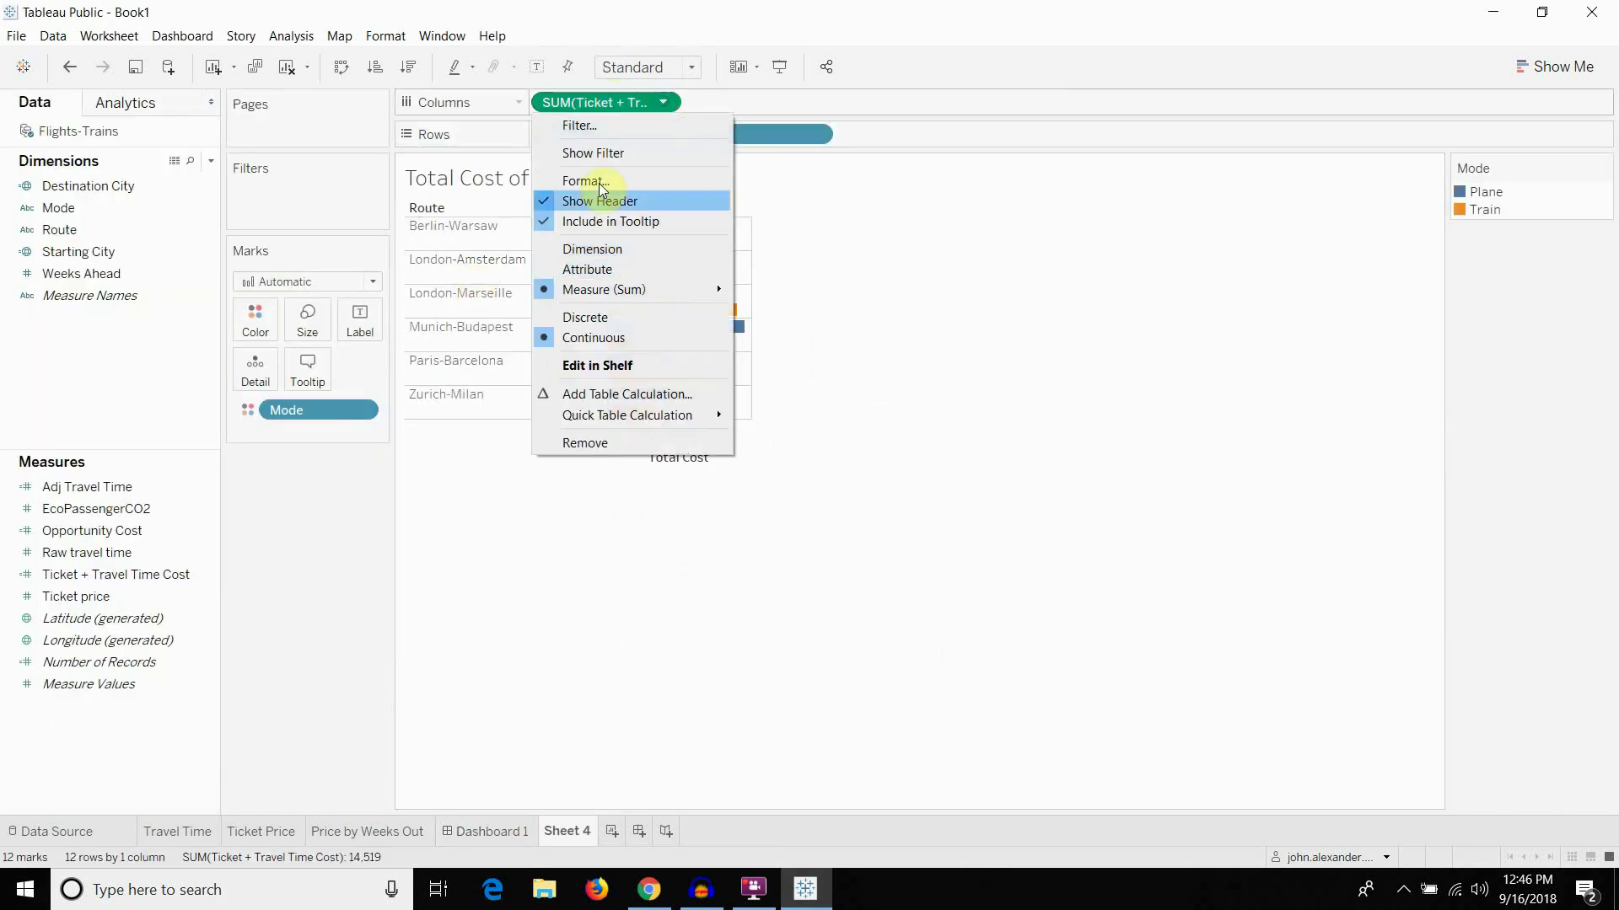
pyautogui.click(611, 184)
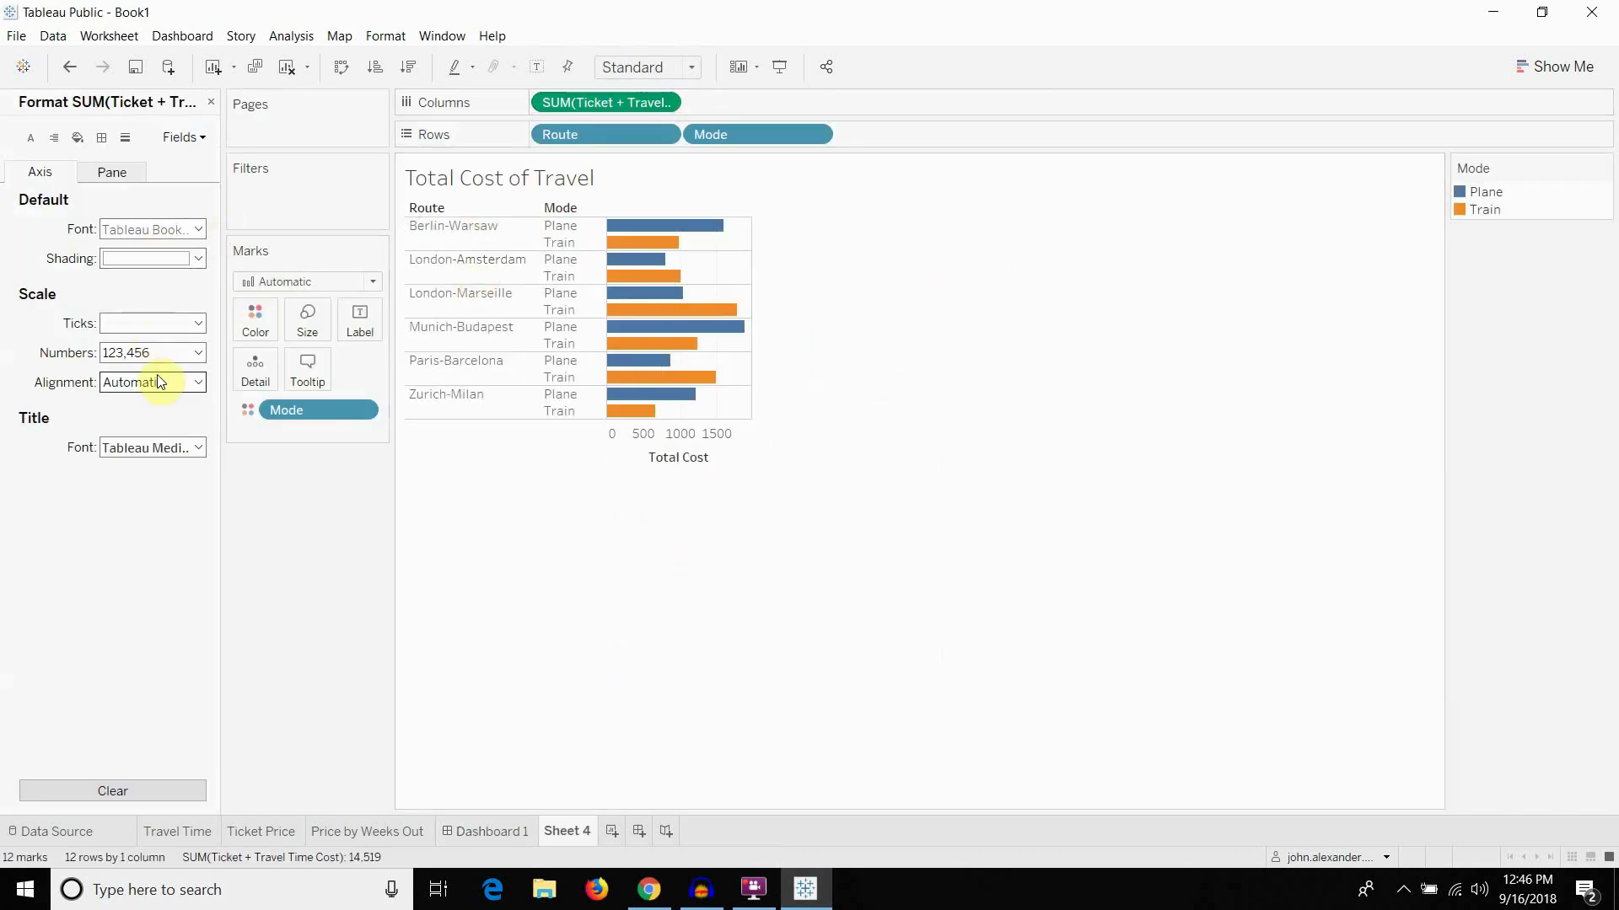
pyautogui.click(160, 353)
pyautogui.click(173, 470)
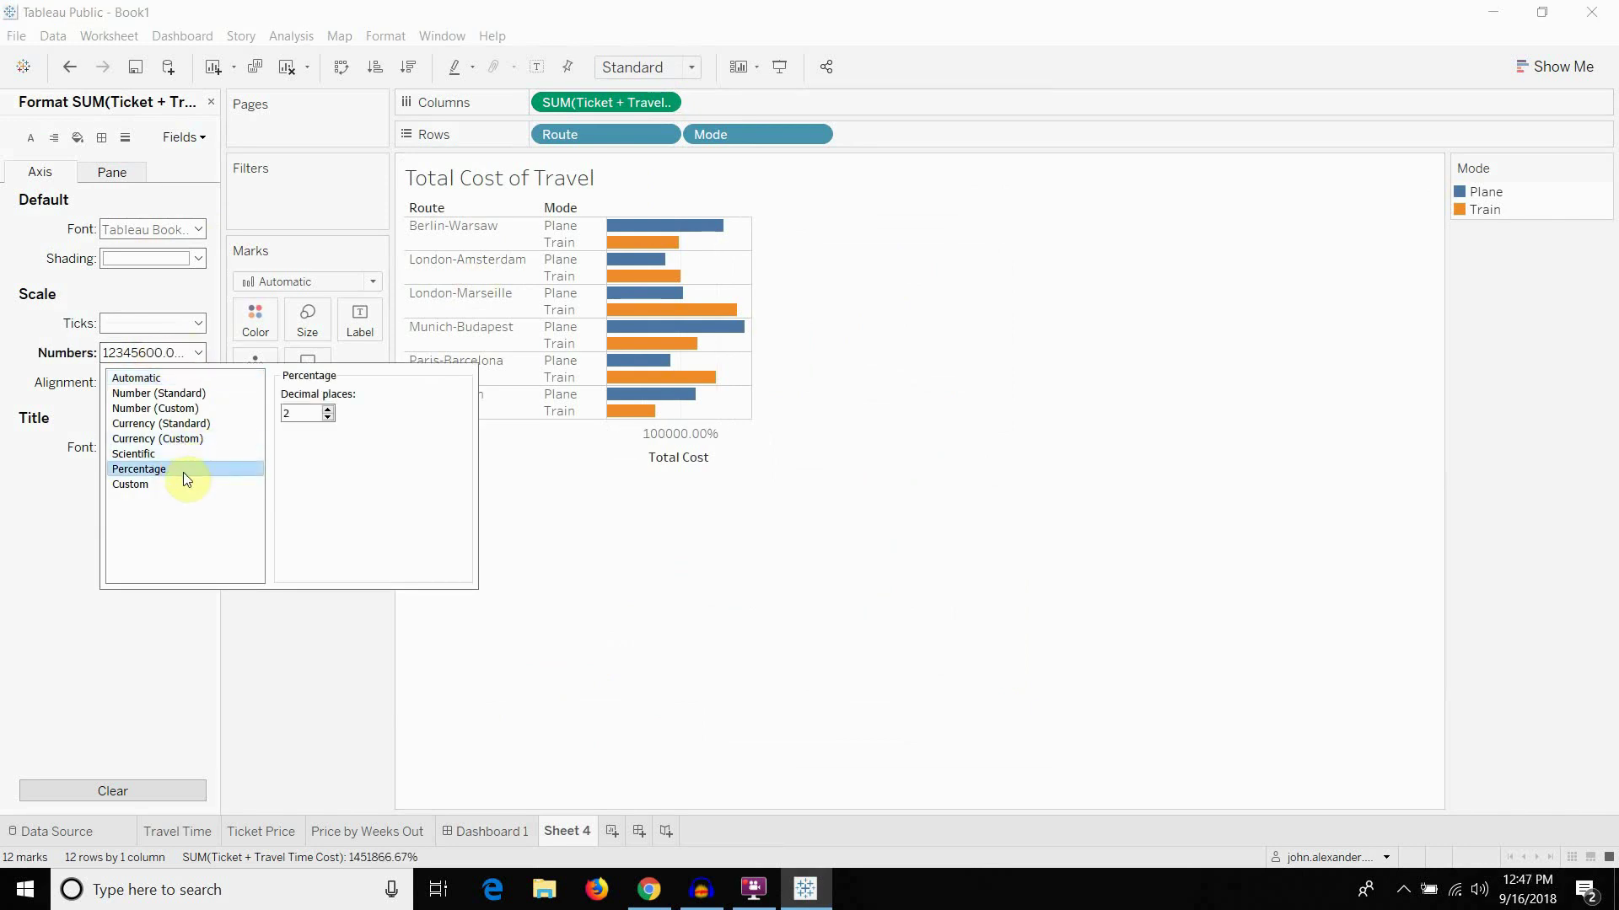
pyautogui.click(189, 439)
pyautogui.click(334, 455)
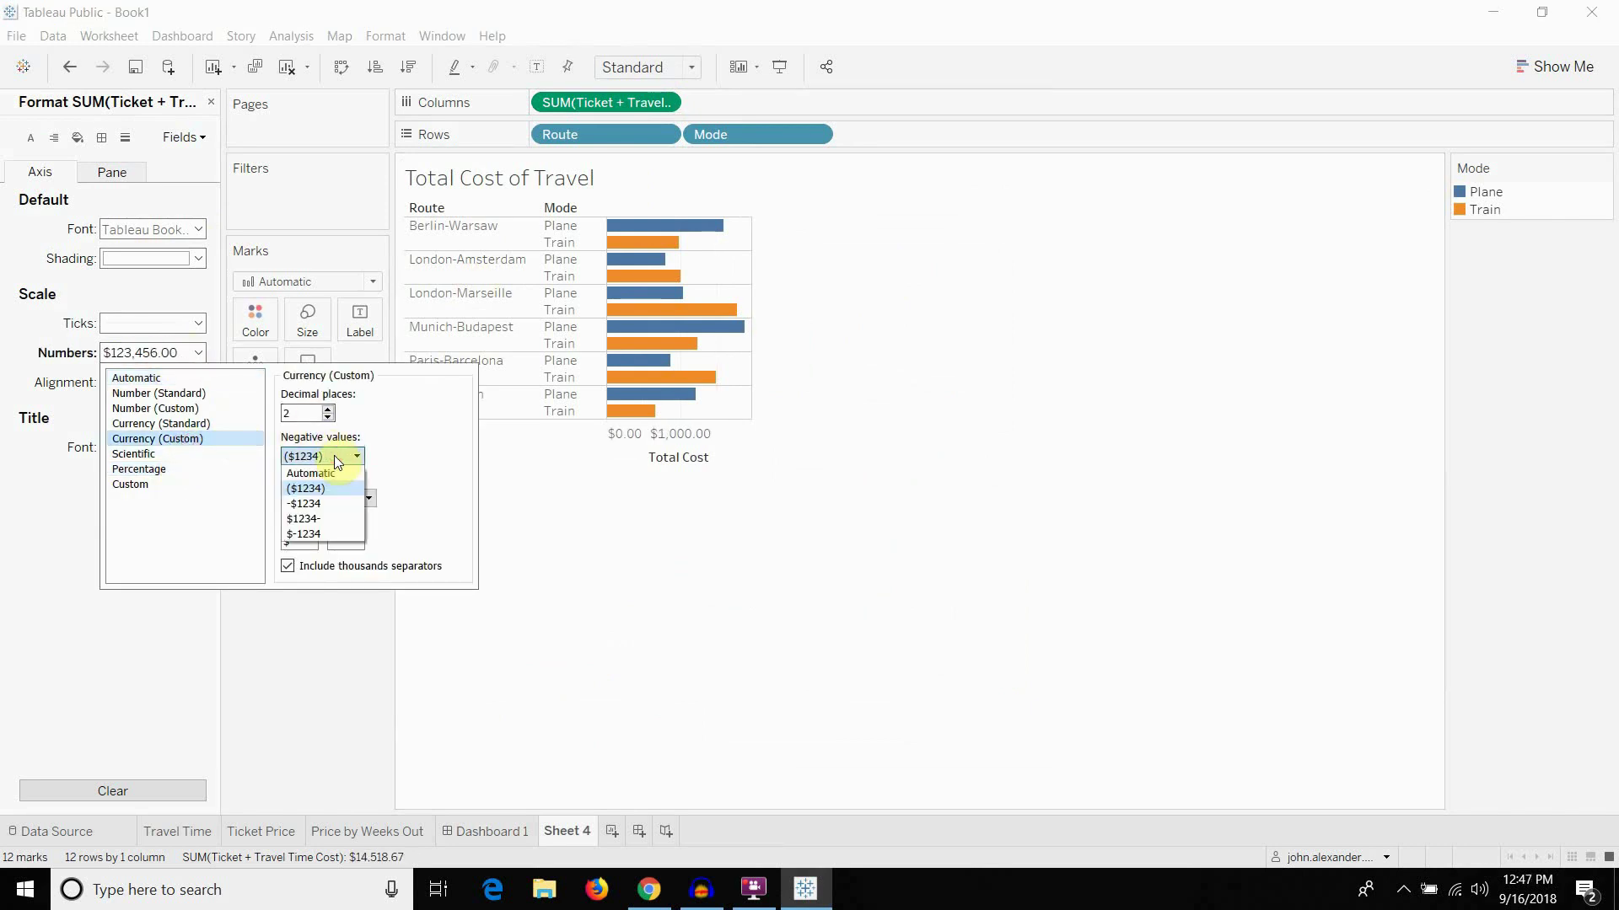
pyautogui.click(334, 456)
pyautogui.click(301, 542)
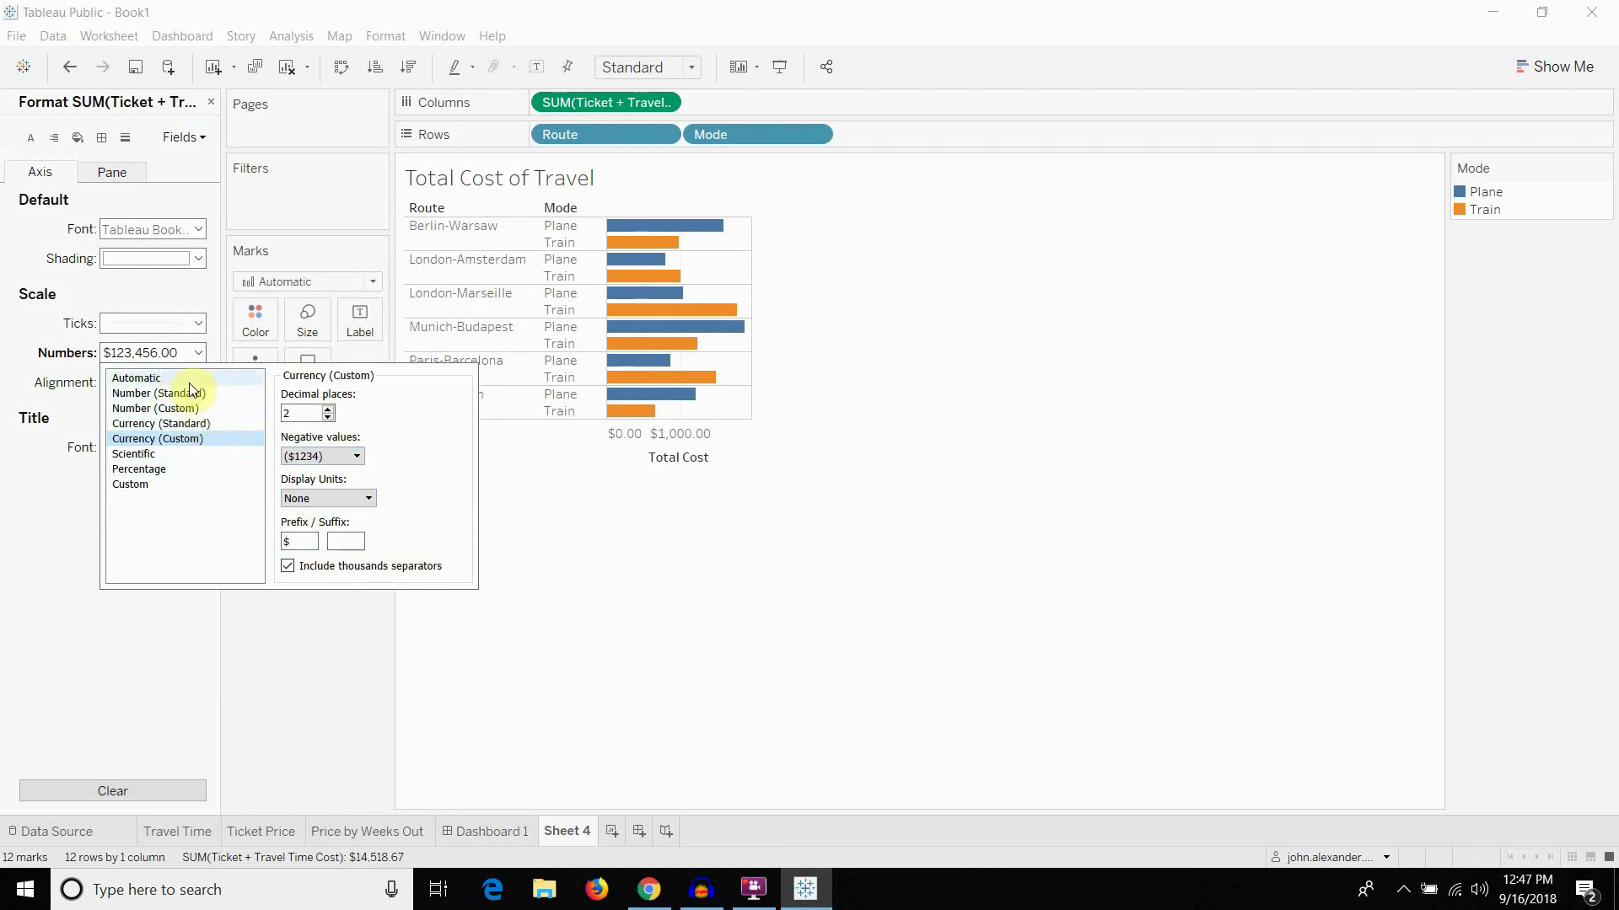
pyautogui.click(327, 416)
pyautogui.click(327, 417)
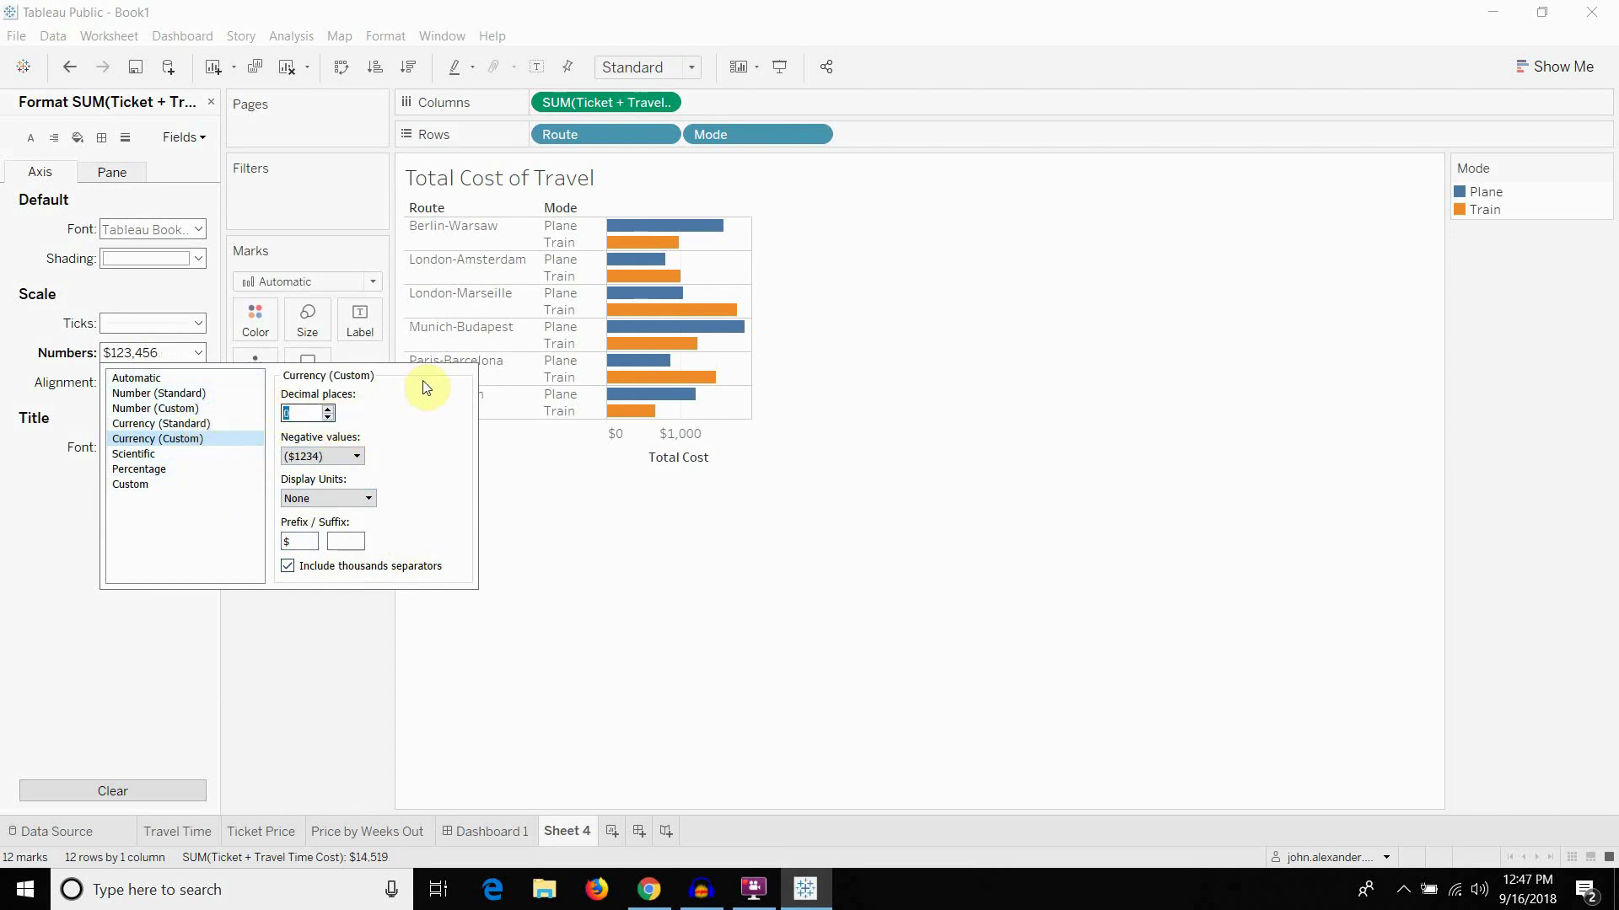
pyautogui.click(43, 564)
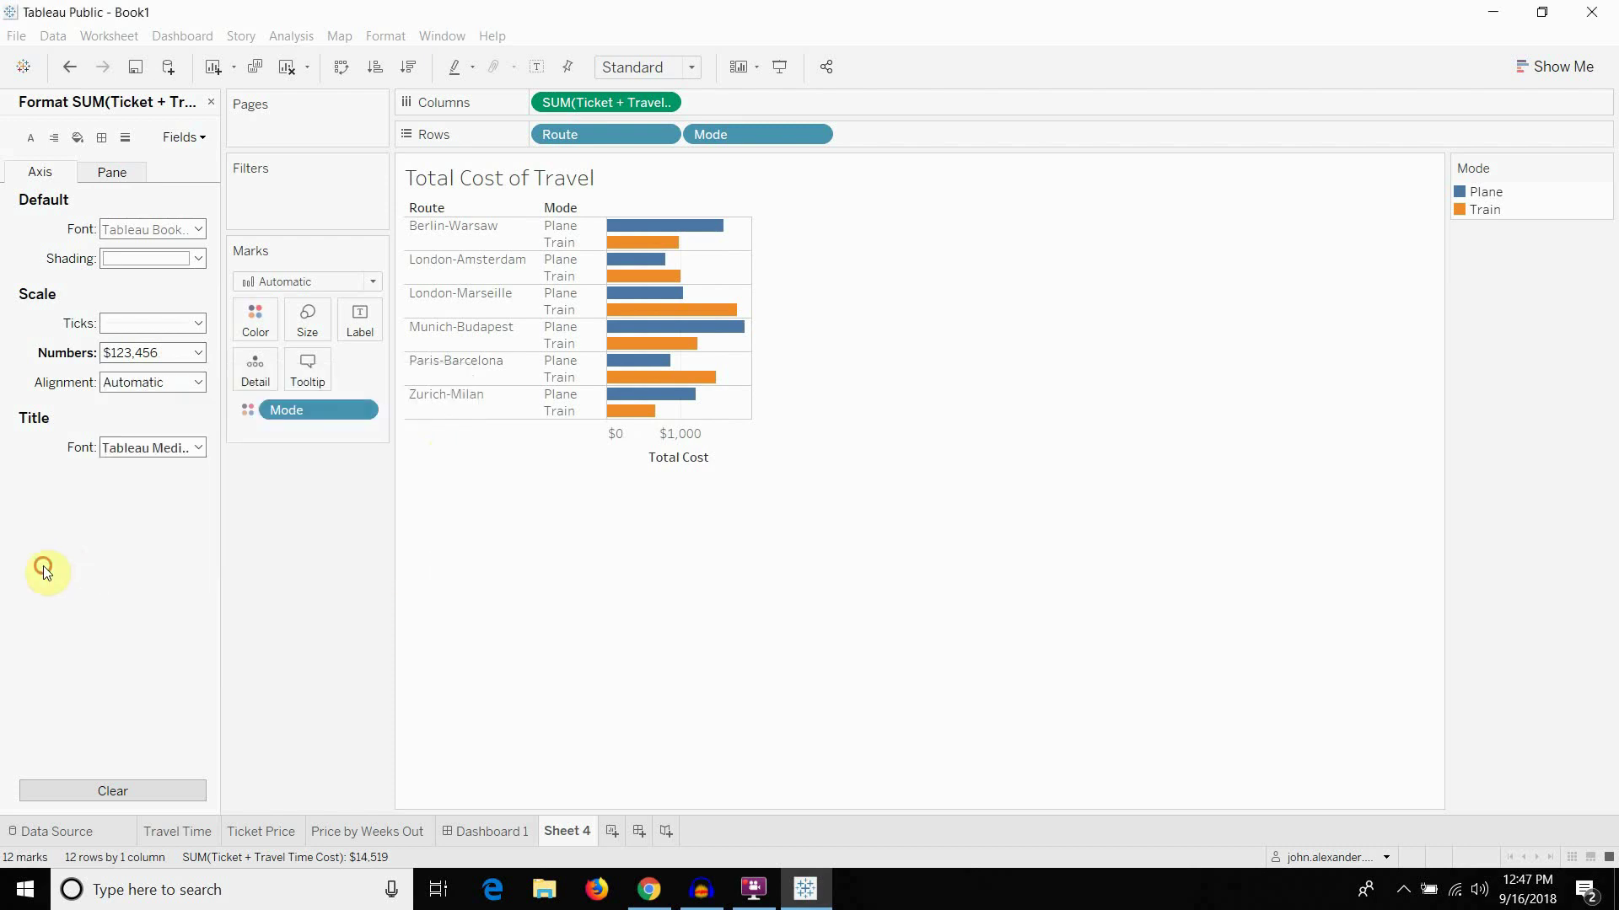
pyautogui.click(112, 178)
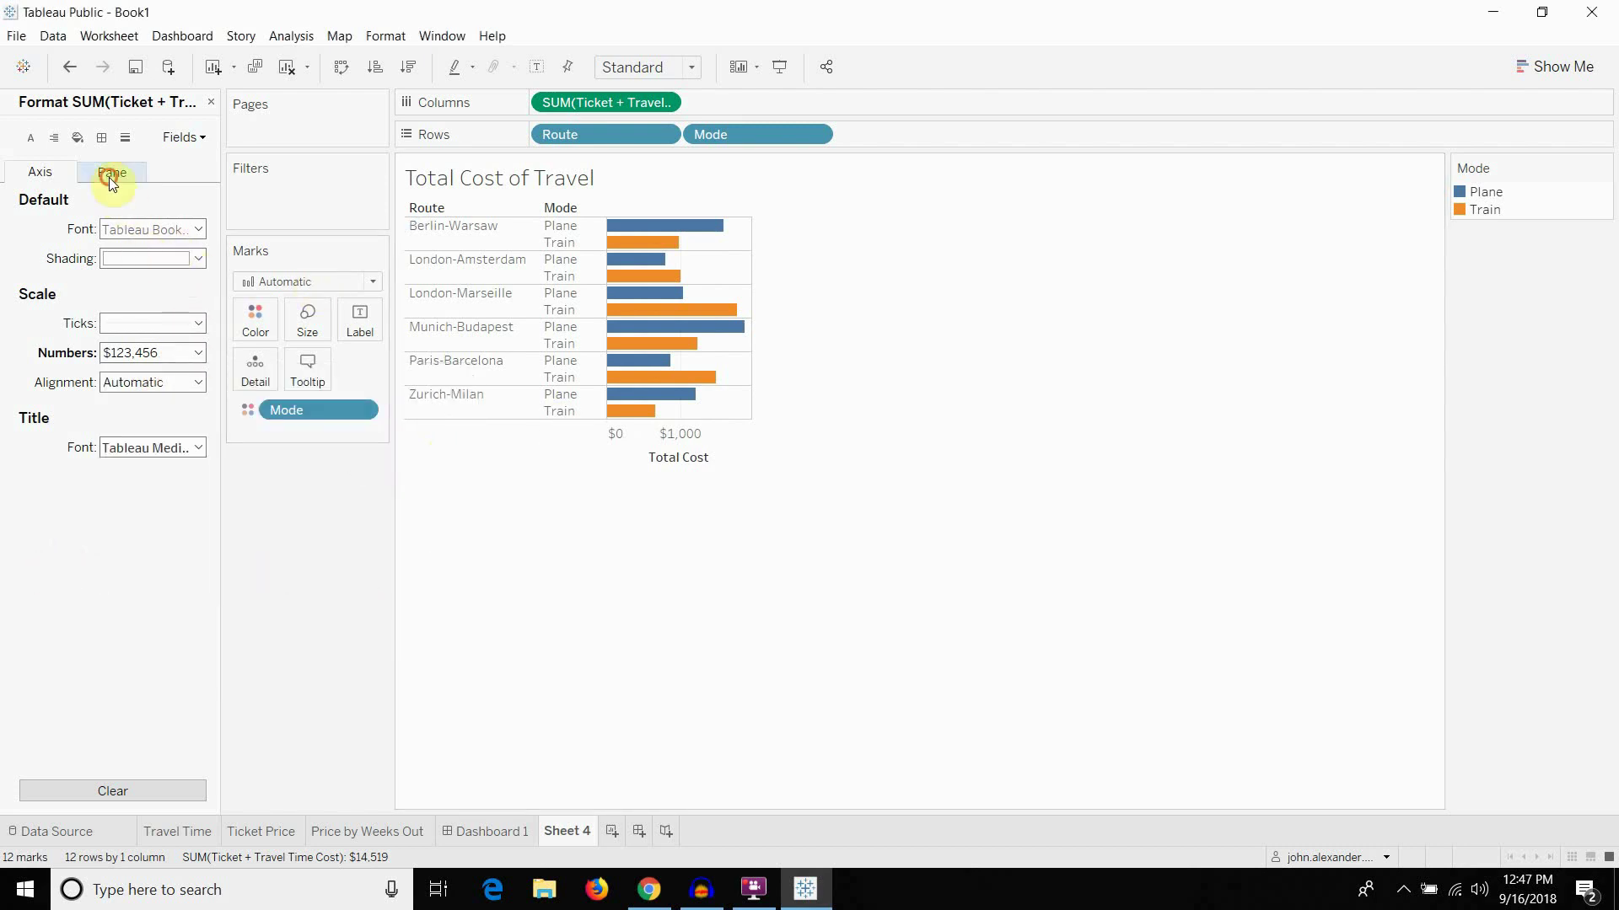
pyautogui.click(40, 171)
# Return to Dashboard 1 and open the worksheet behind the Ticket Price chart
pyautogui.click(517, 823)
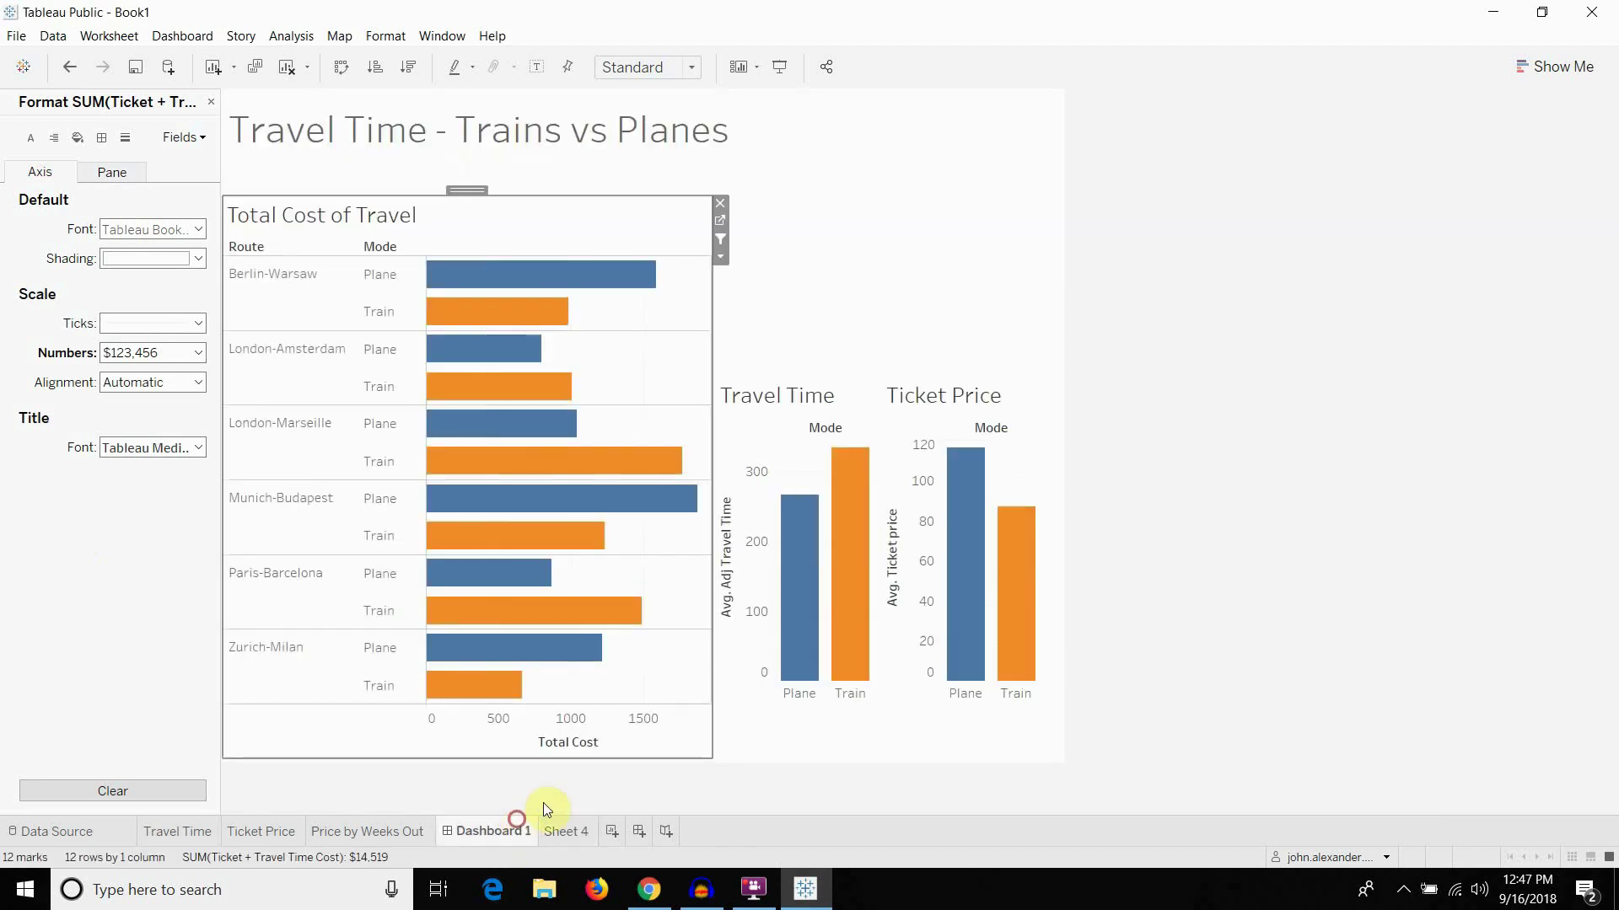
pyautogui.click(1203, 343)
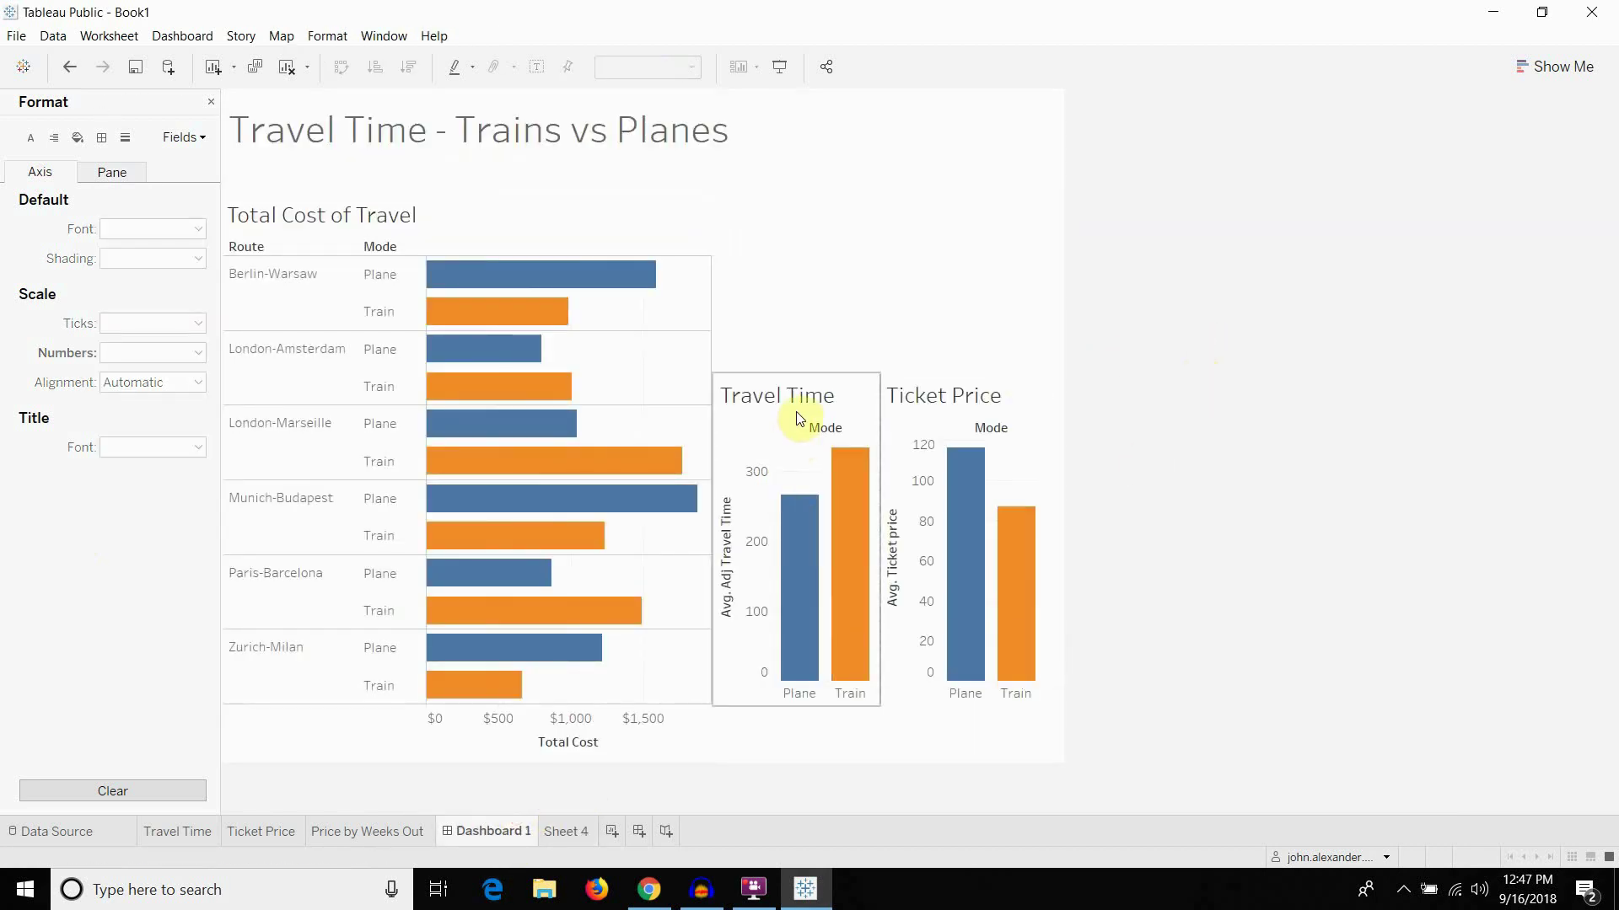
pyautogui.click(767, 426)
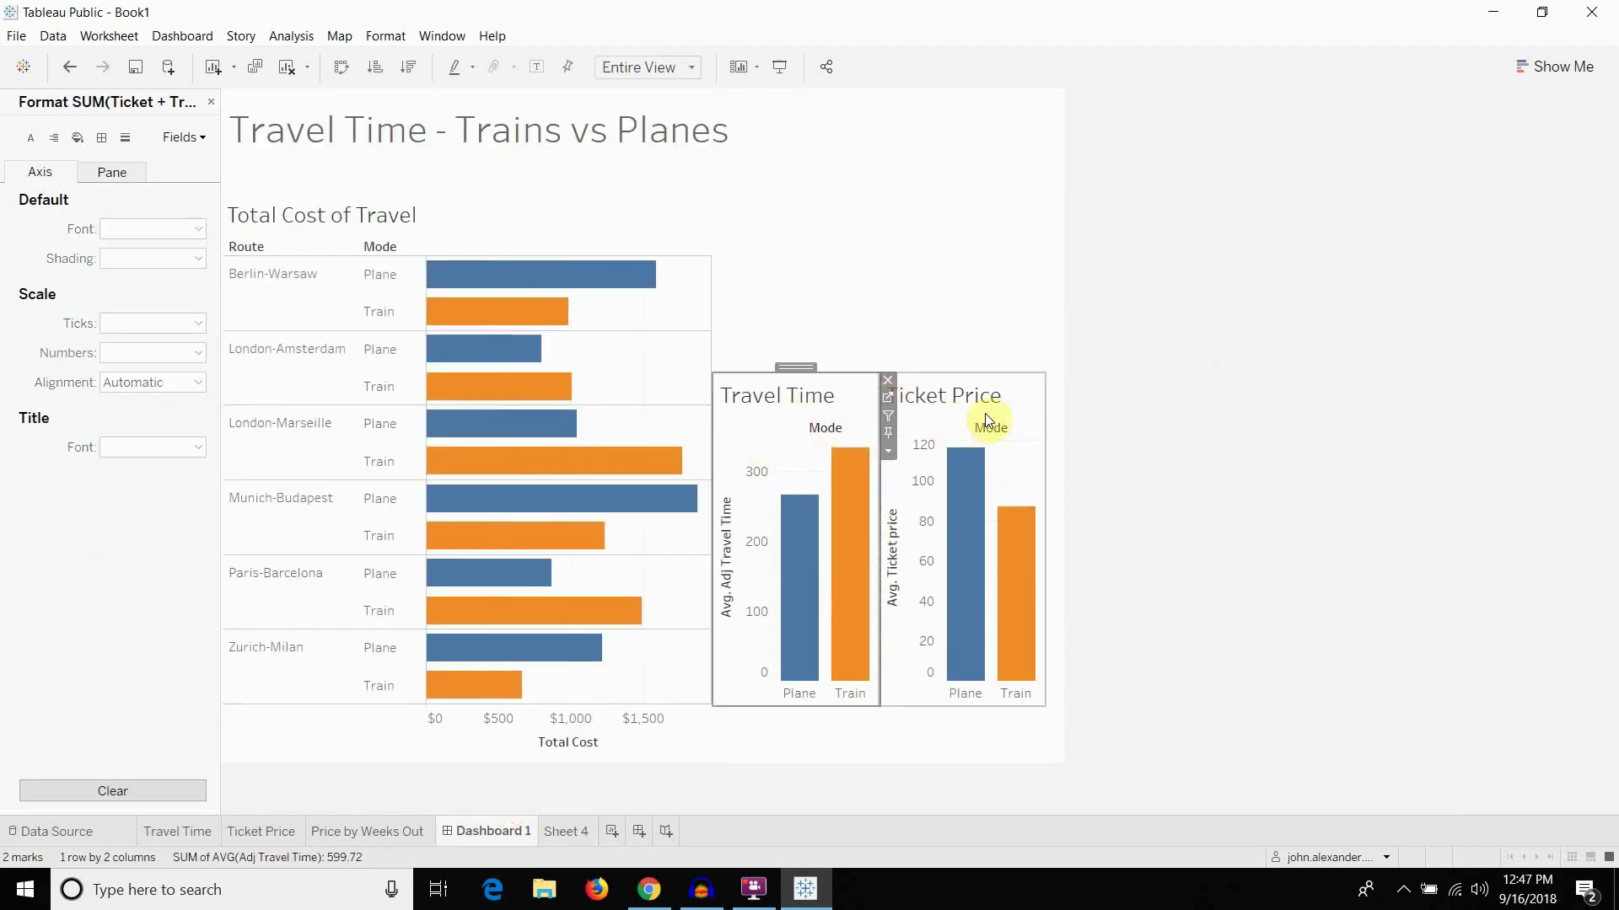
pyautogui.click(986, 416)
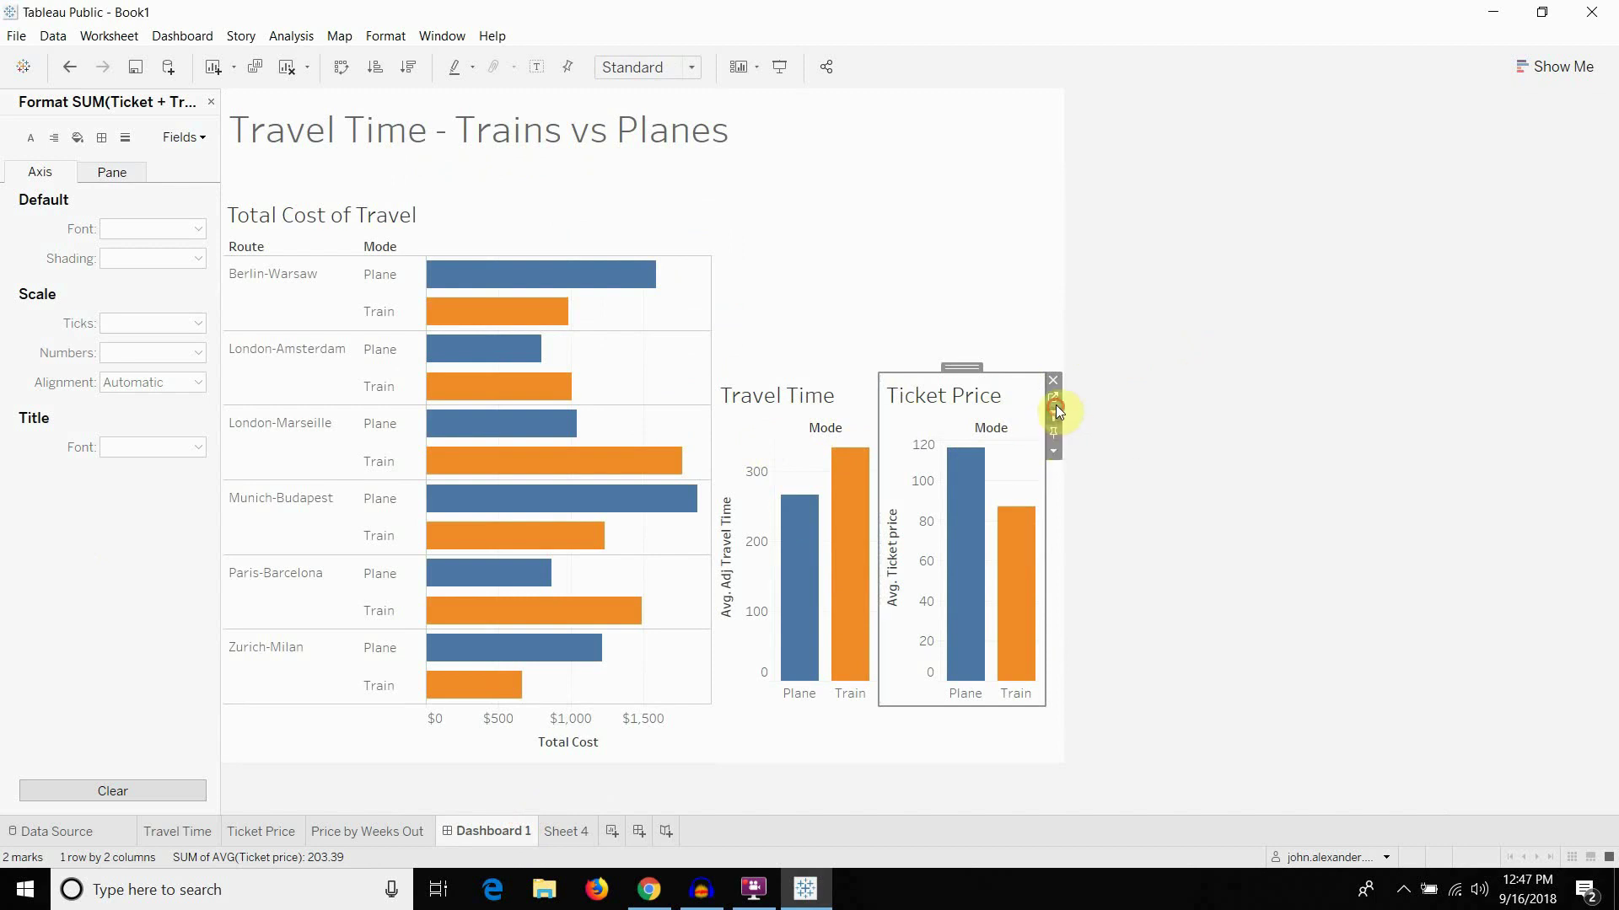
pyautogui.click(1054, 398)
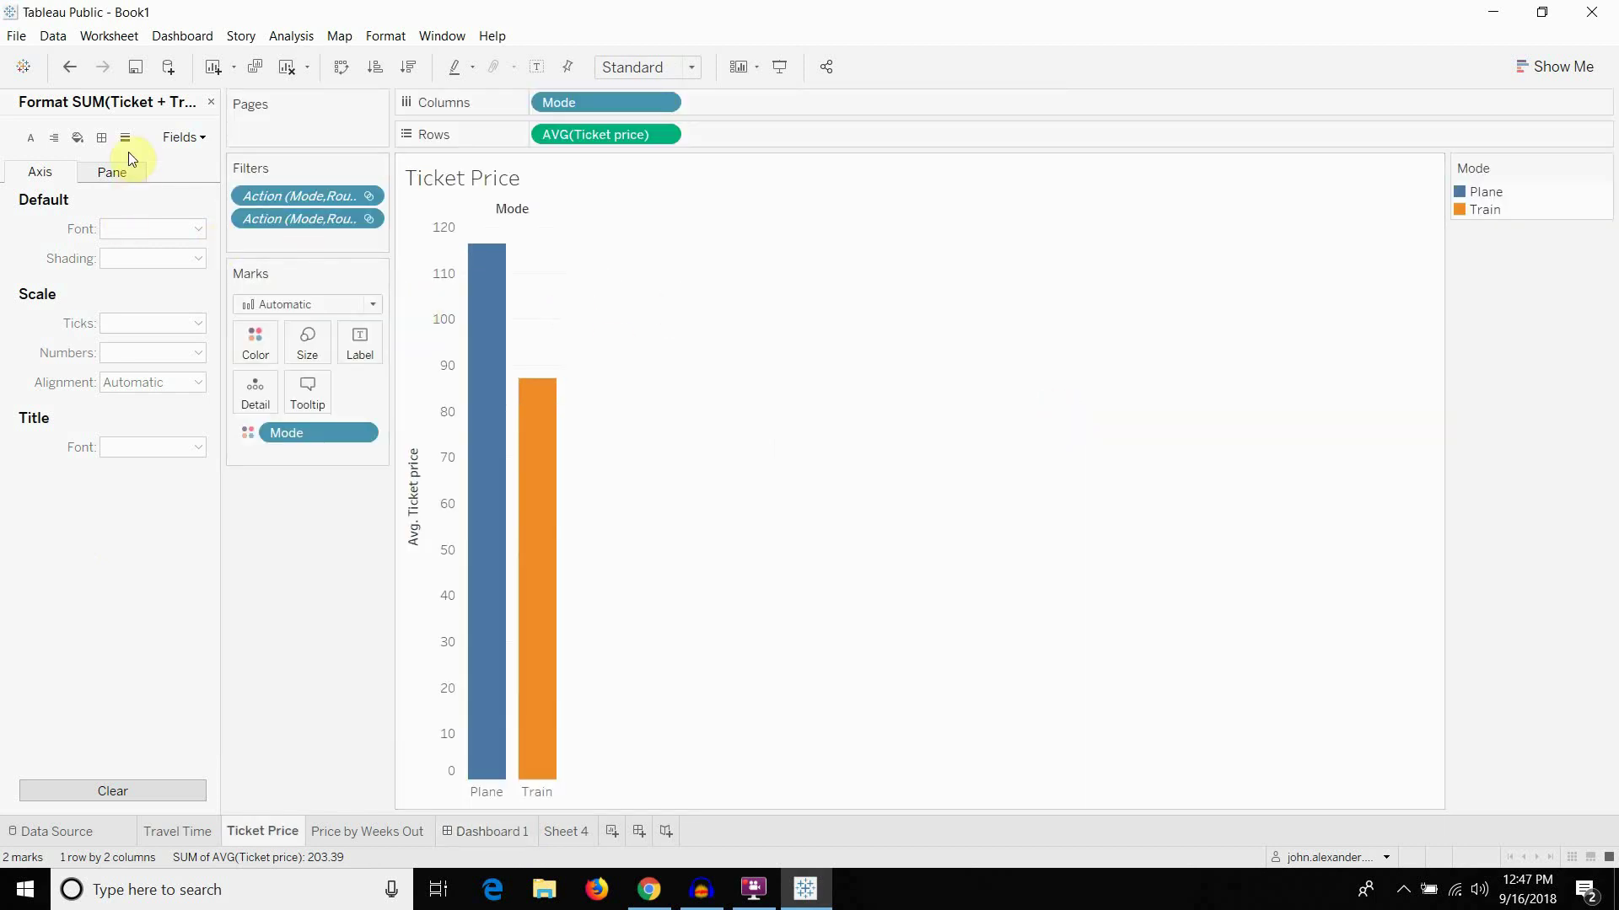
pyautogui.click(113, 173)
pyautogui.click(43, 172)
# Format the average ticket price axis numbers as Currency (Custom) with 0 decimal places, and return to Dashboard 1
pyautogui.click(664, 136)
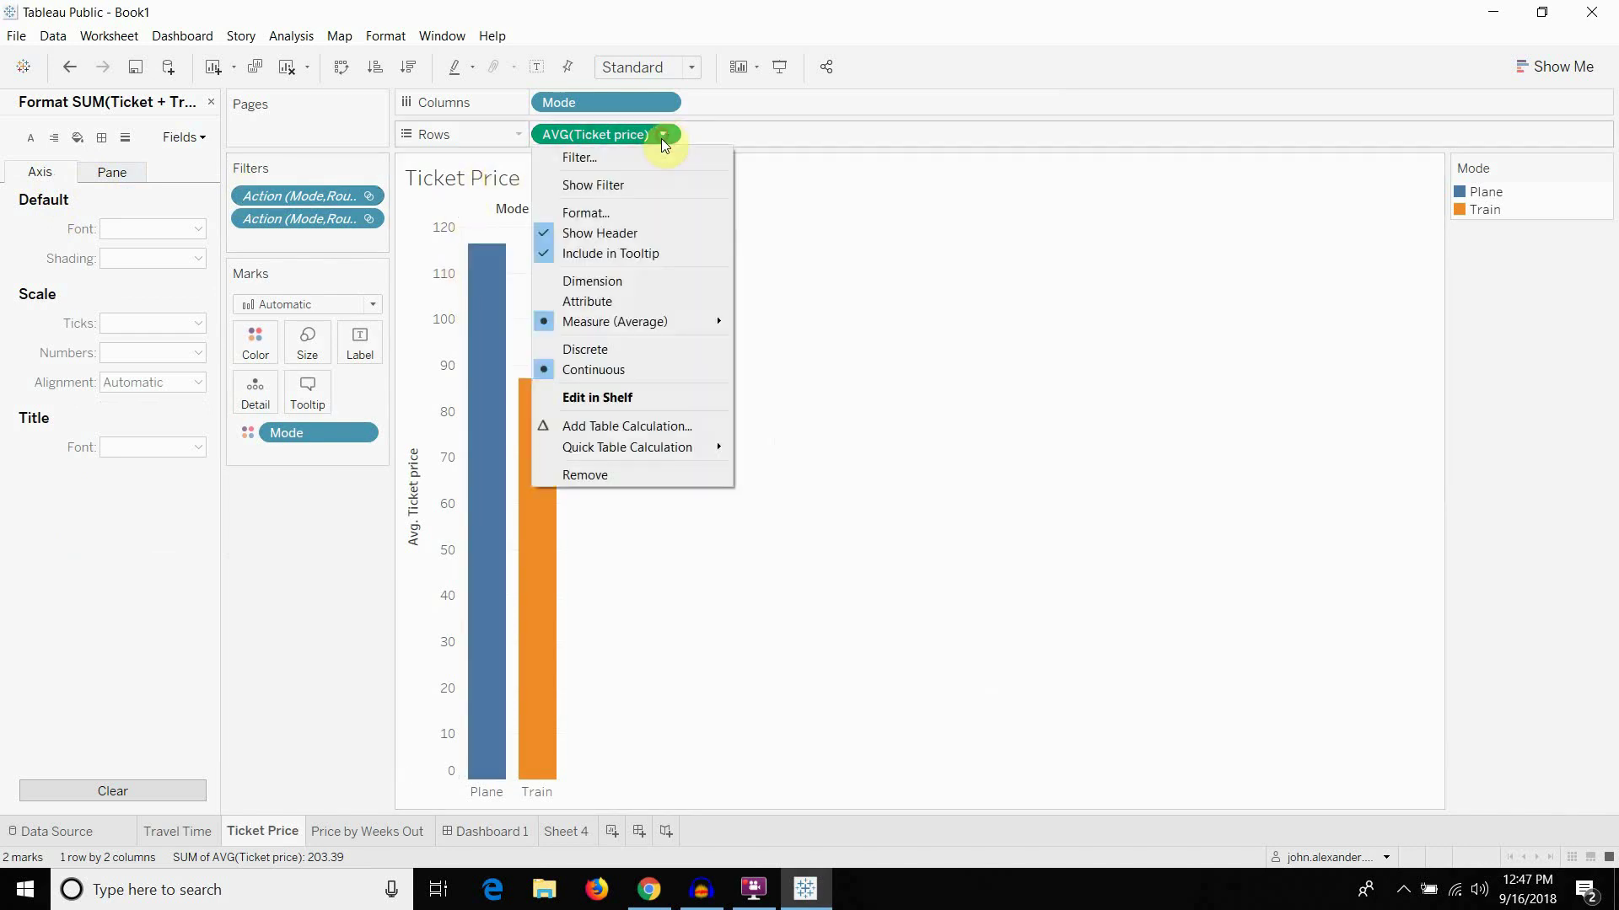
pyautogui.click(618, 211)
pyautogui.click(166, 352)
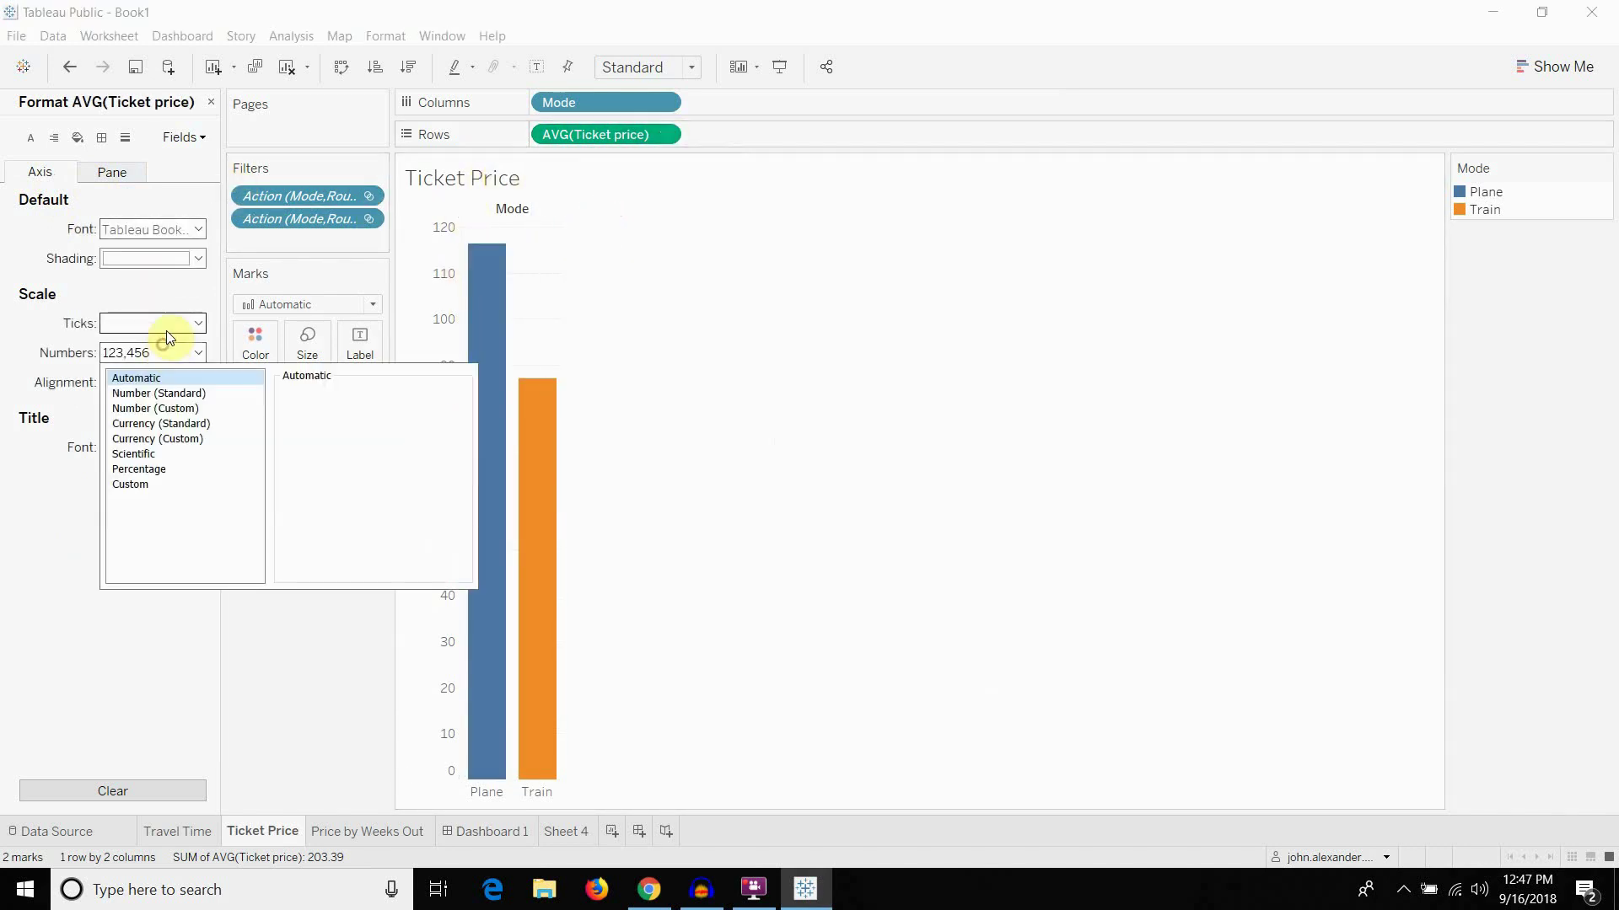
pyautogui.click(171, 438)
pyautogui.click(327, 419)
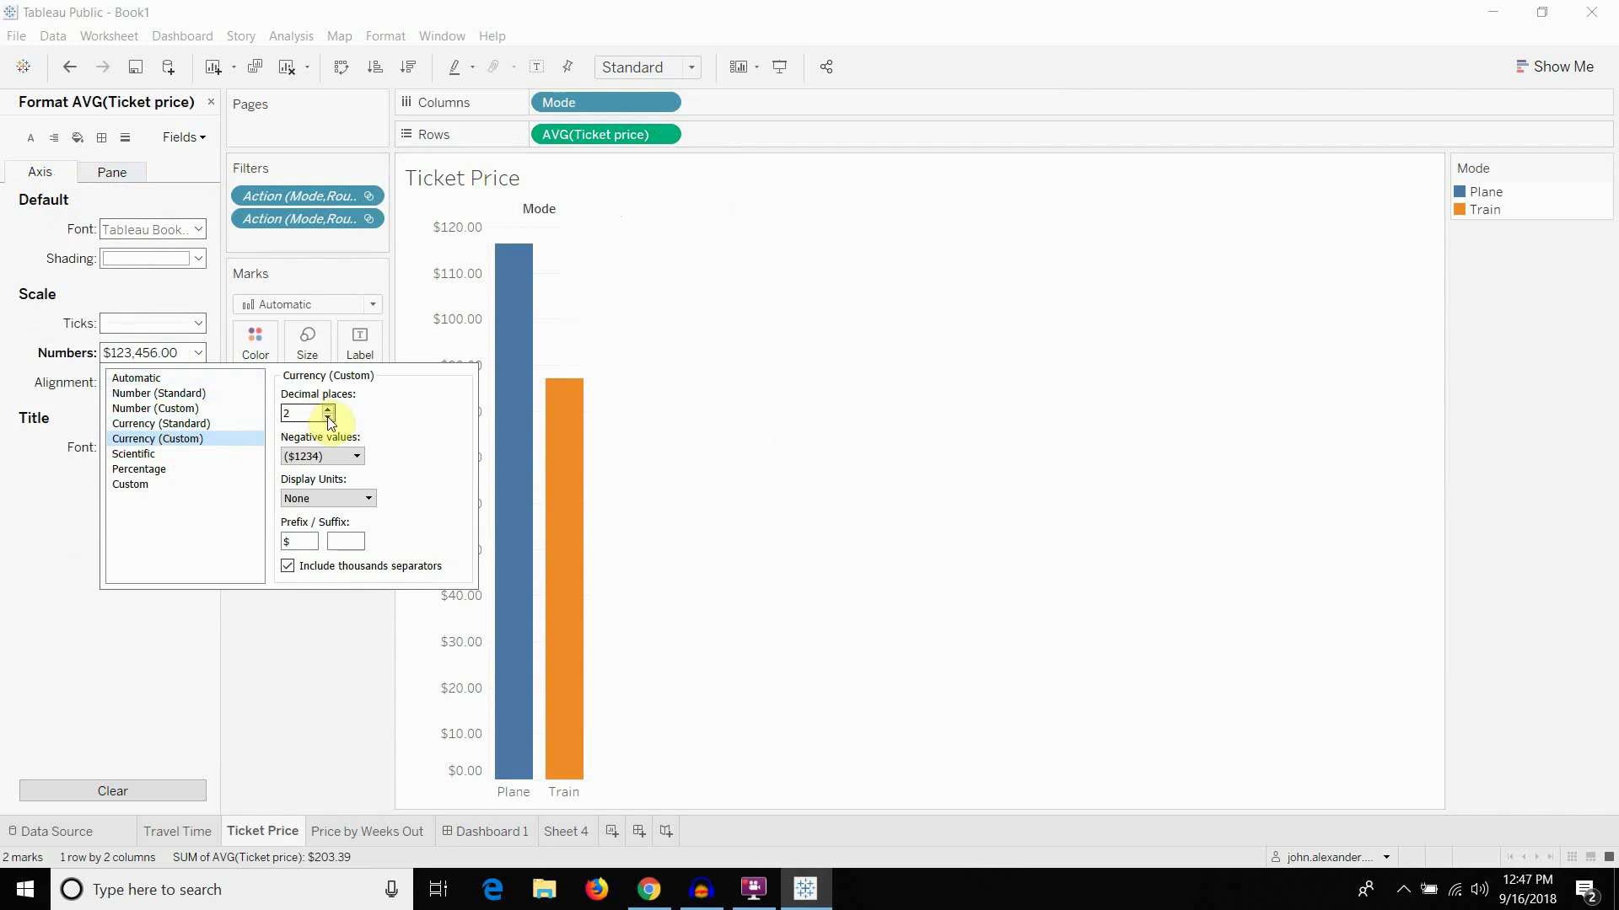
pyautogui.click(327, 418)
pyautogui.click(260, 618)
pyautogui.click(199, 835)
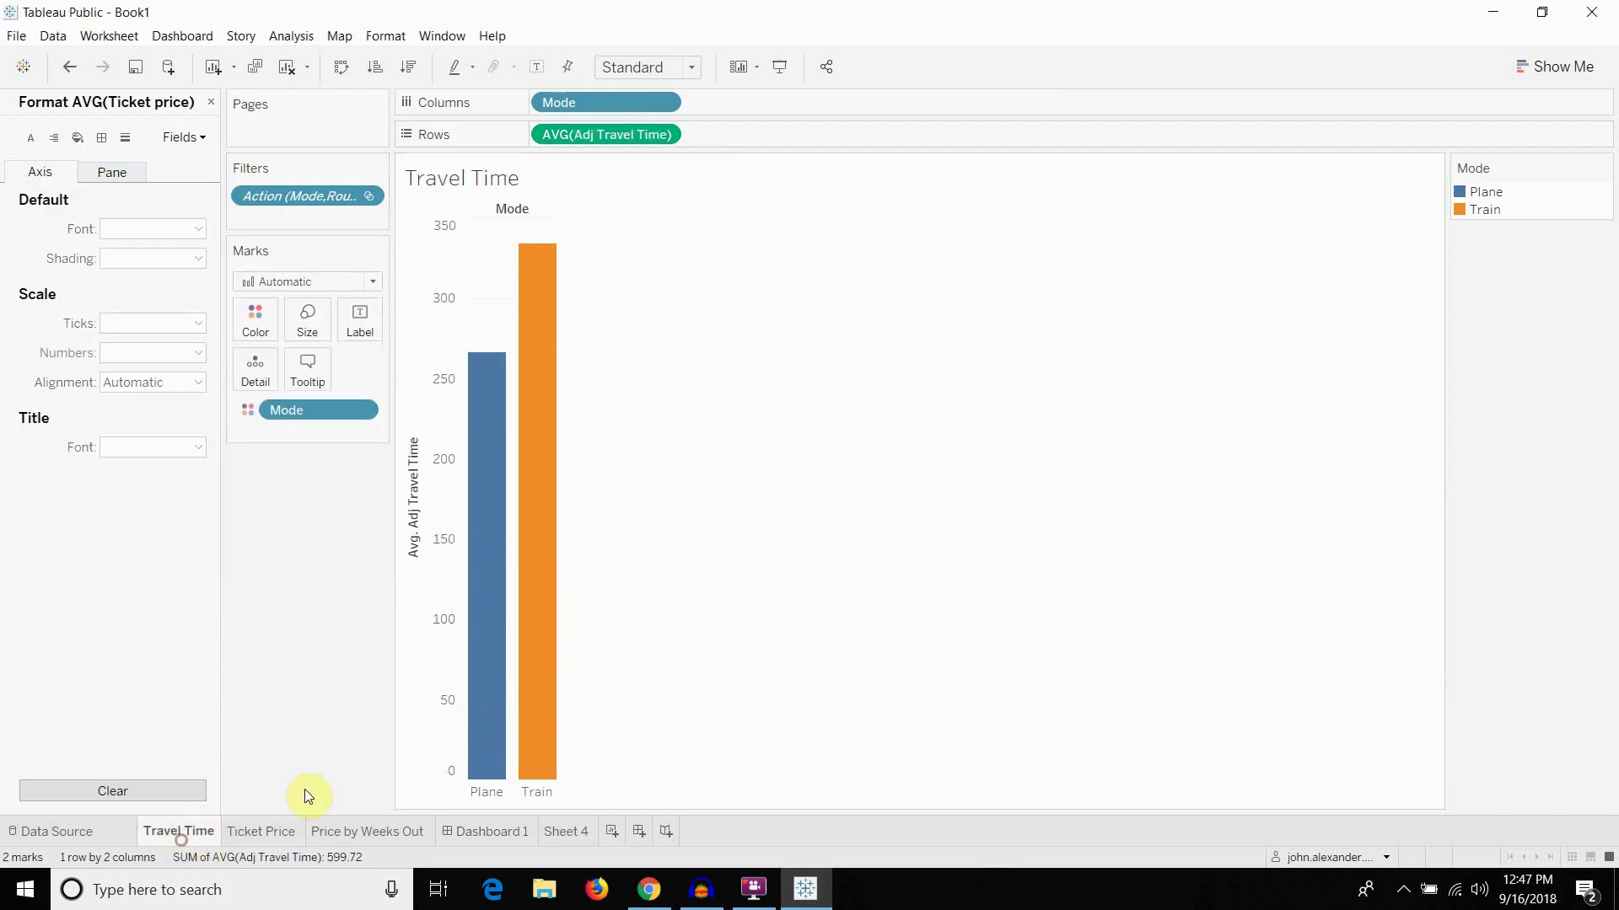
pyautogui.click(369, 828)
pyautogui.click(179, 831)
pyautogui.click(489, 830)
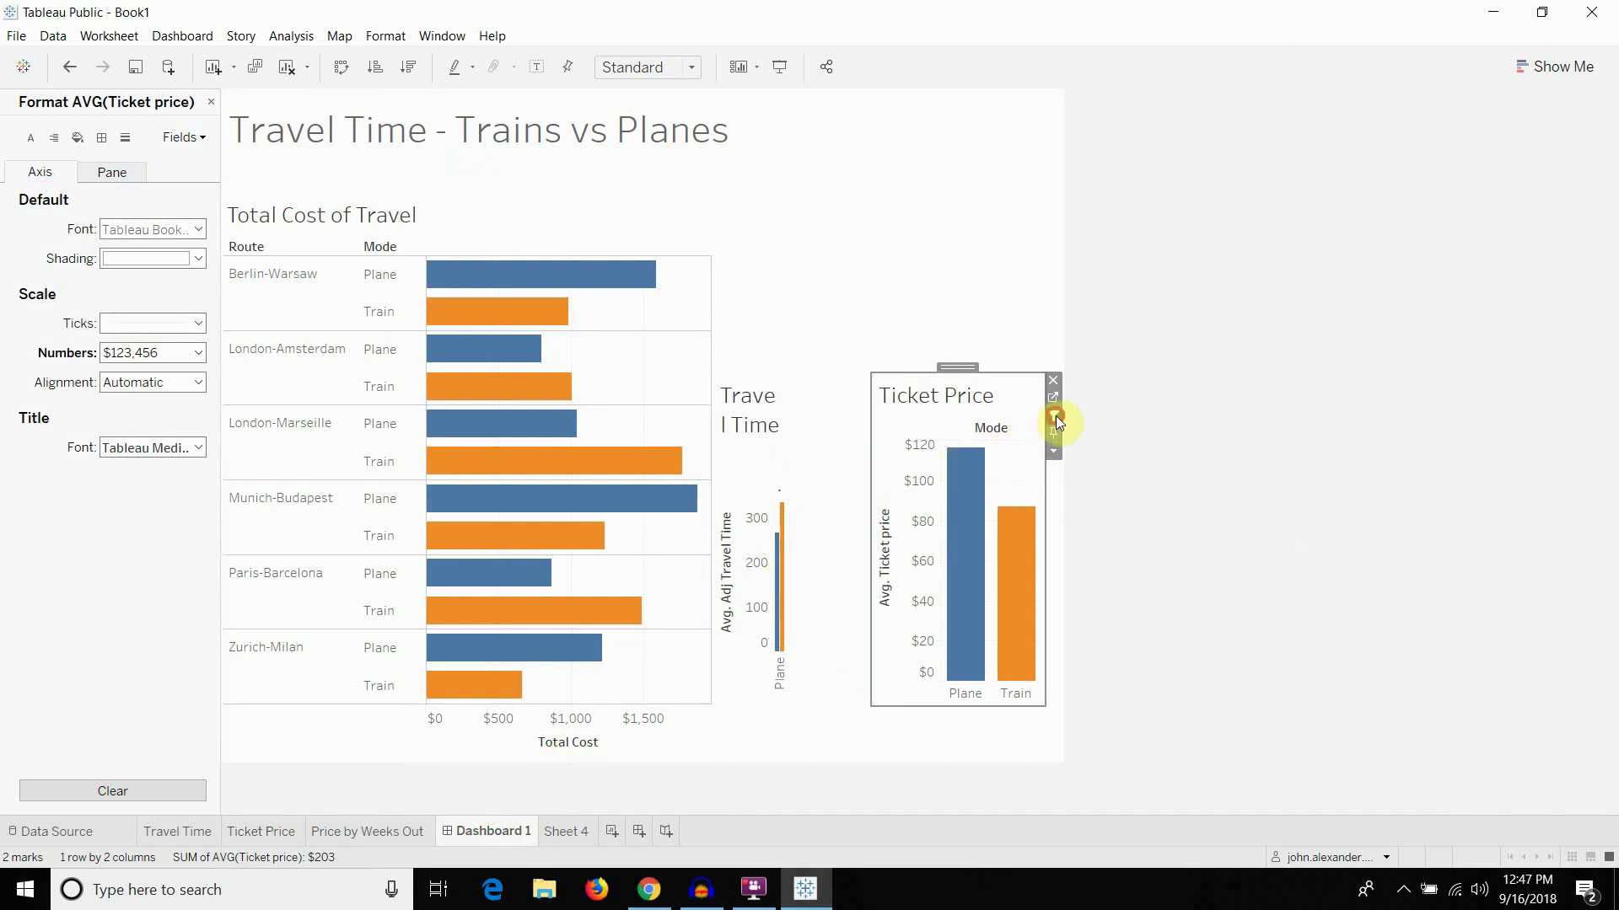
# Change the Fit setting of the Travel Time chart and of the Ticket Price chart so both fill their frames evenly
pyautogui.click(818, 408)
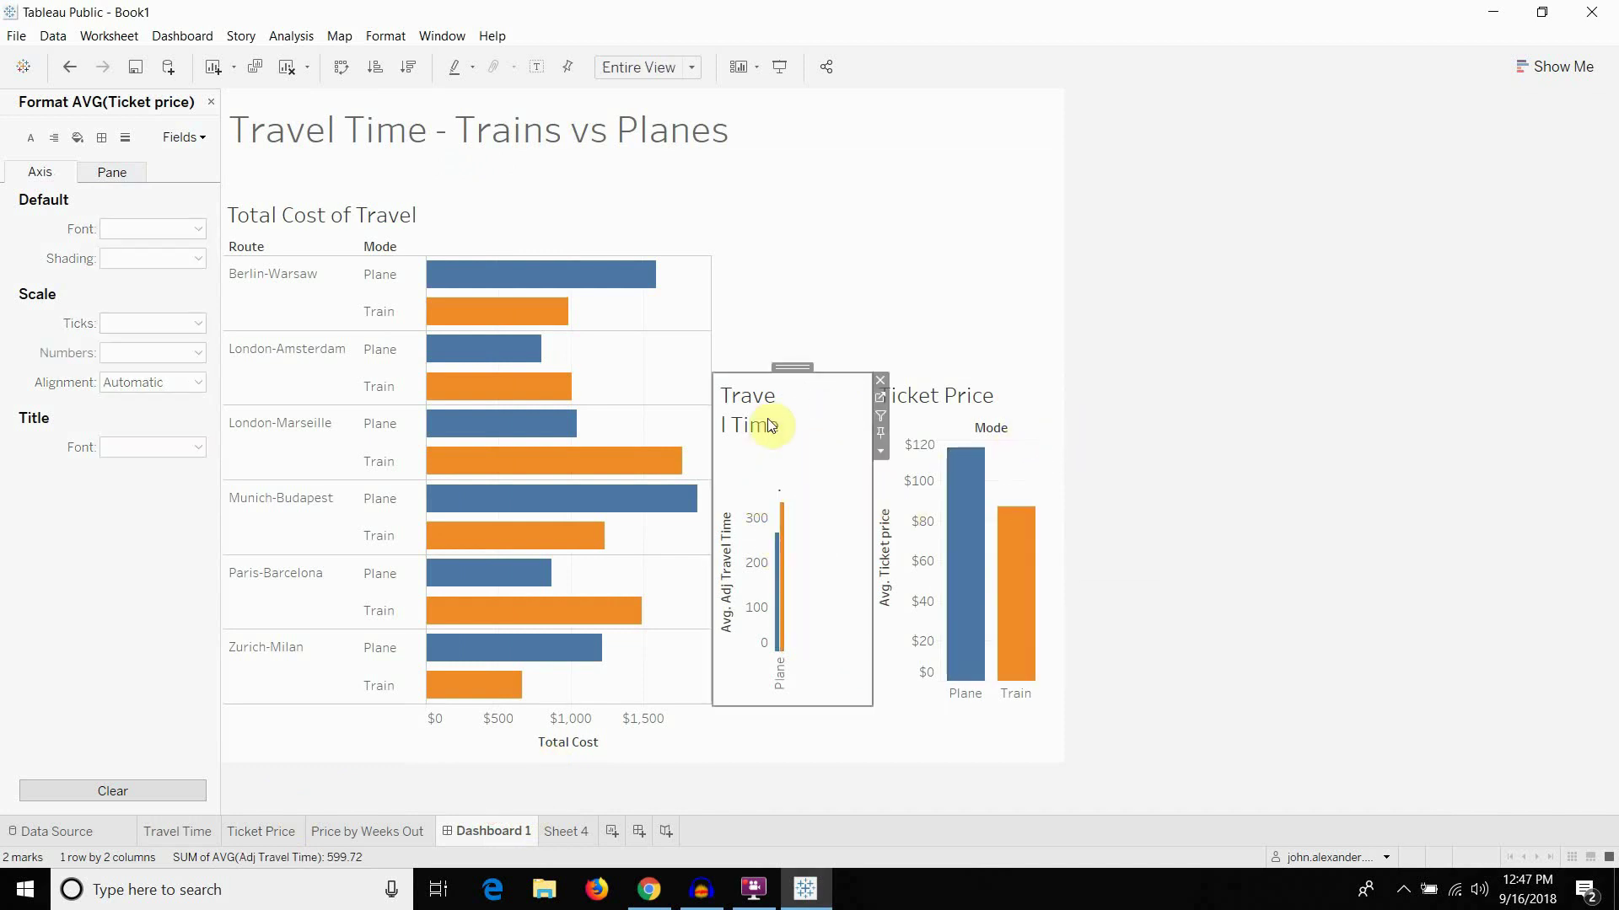
pyautogui.click(880, 451)
pyautogui.moveTo(964, 514)
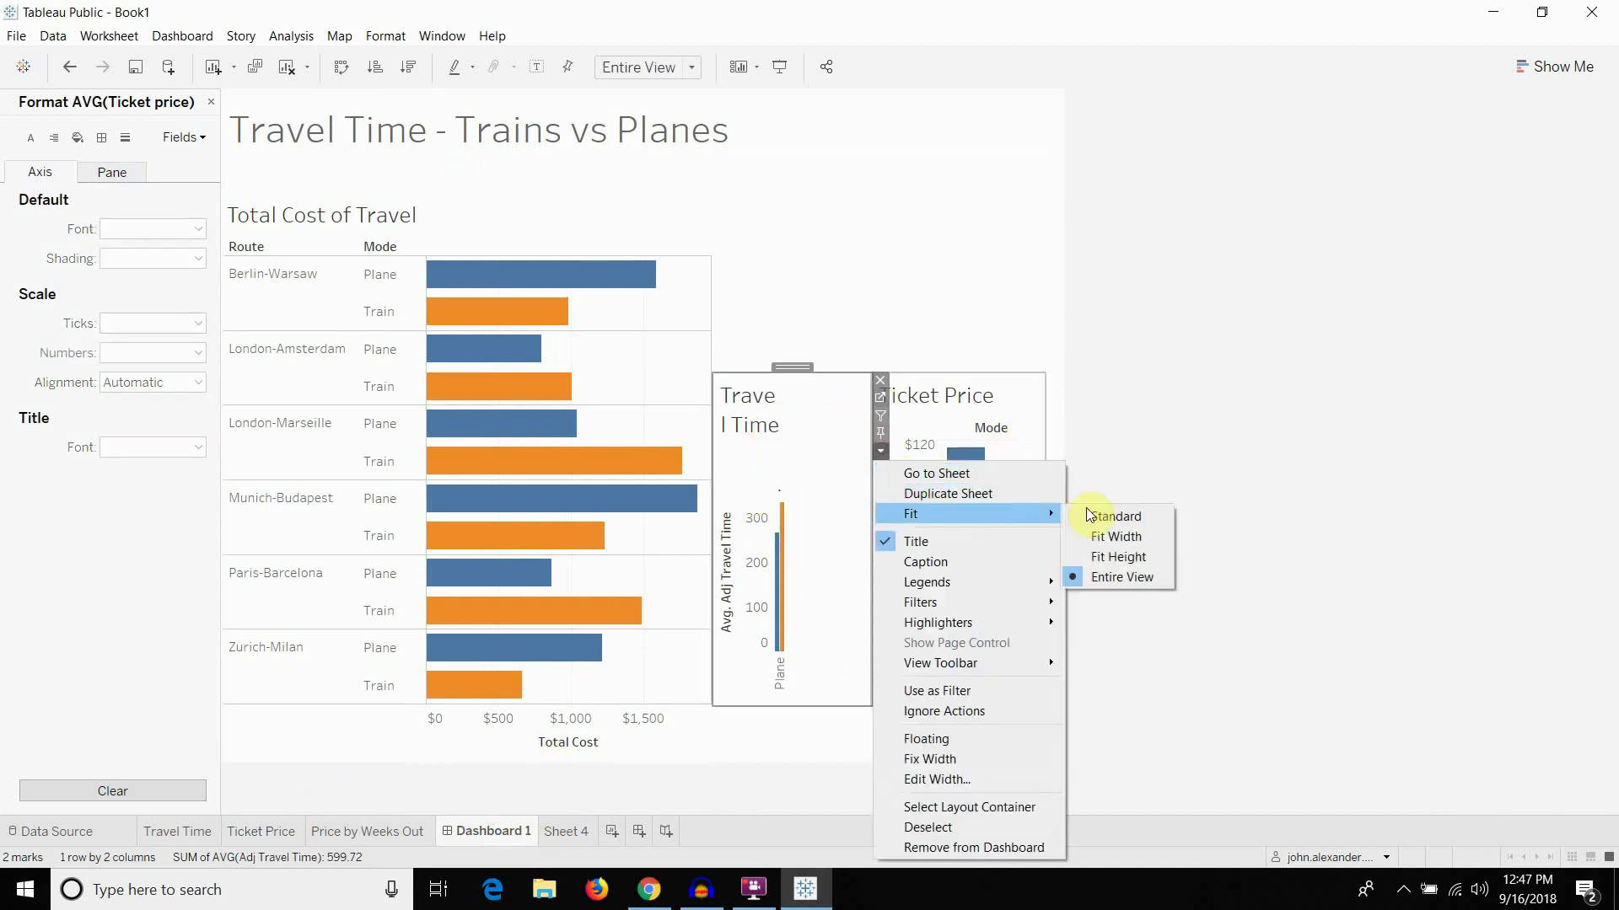
pyautogui.click(1096, 515)
pyautogui.click(1024, 400)
pyautogui.click(1054, 451)
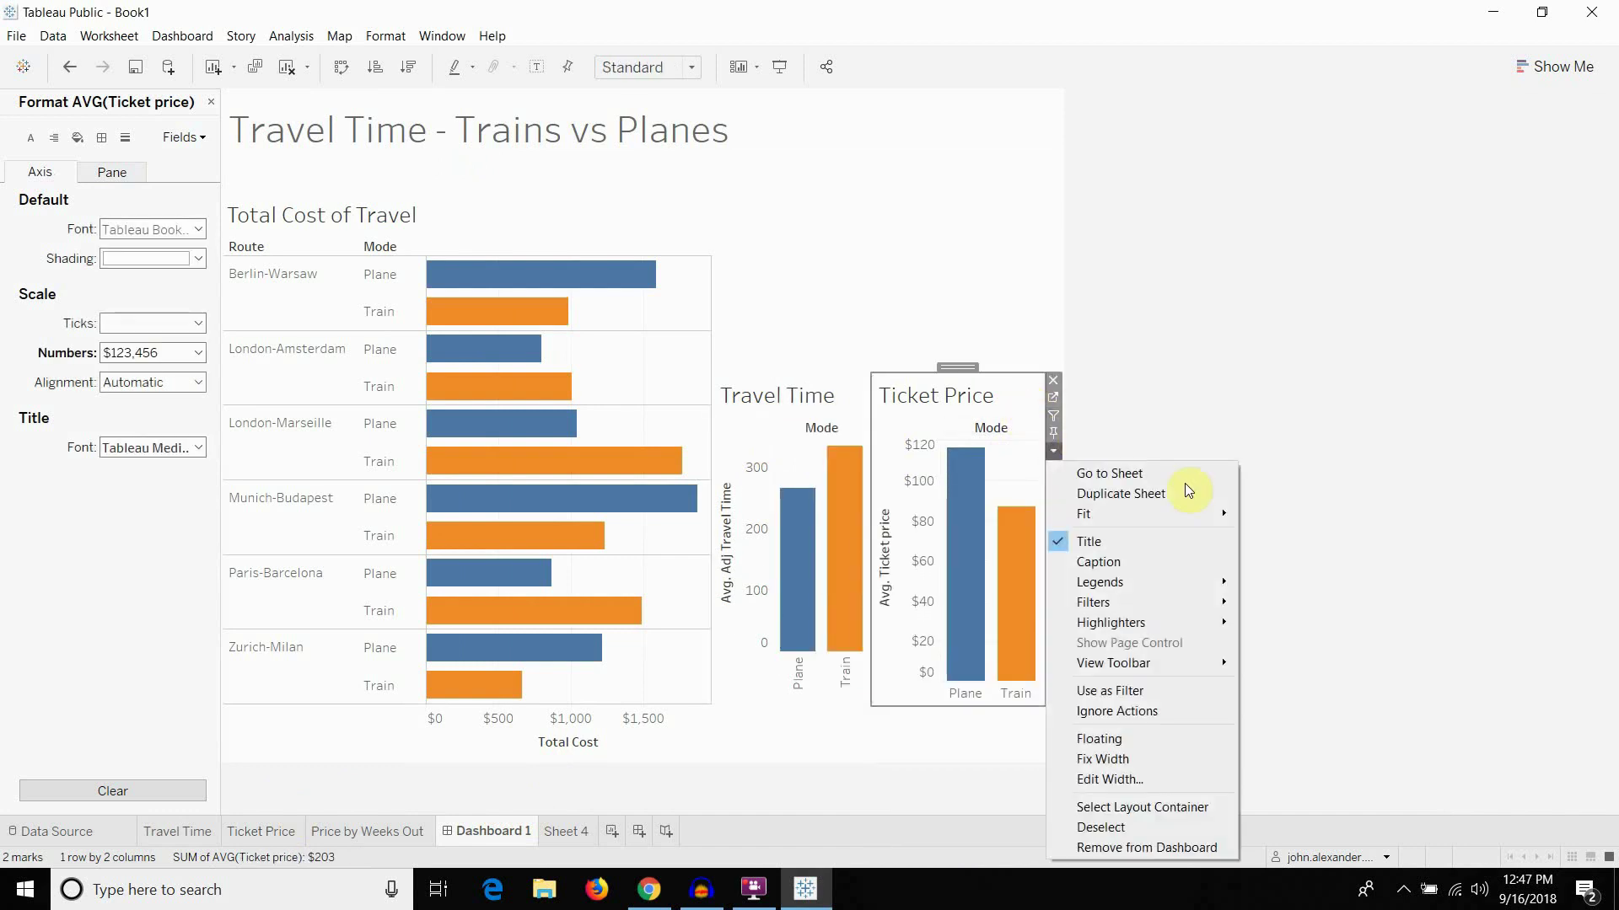
pyautogui.moveTo(1167, 510)
pyautogui.click(1267, 516)
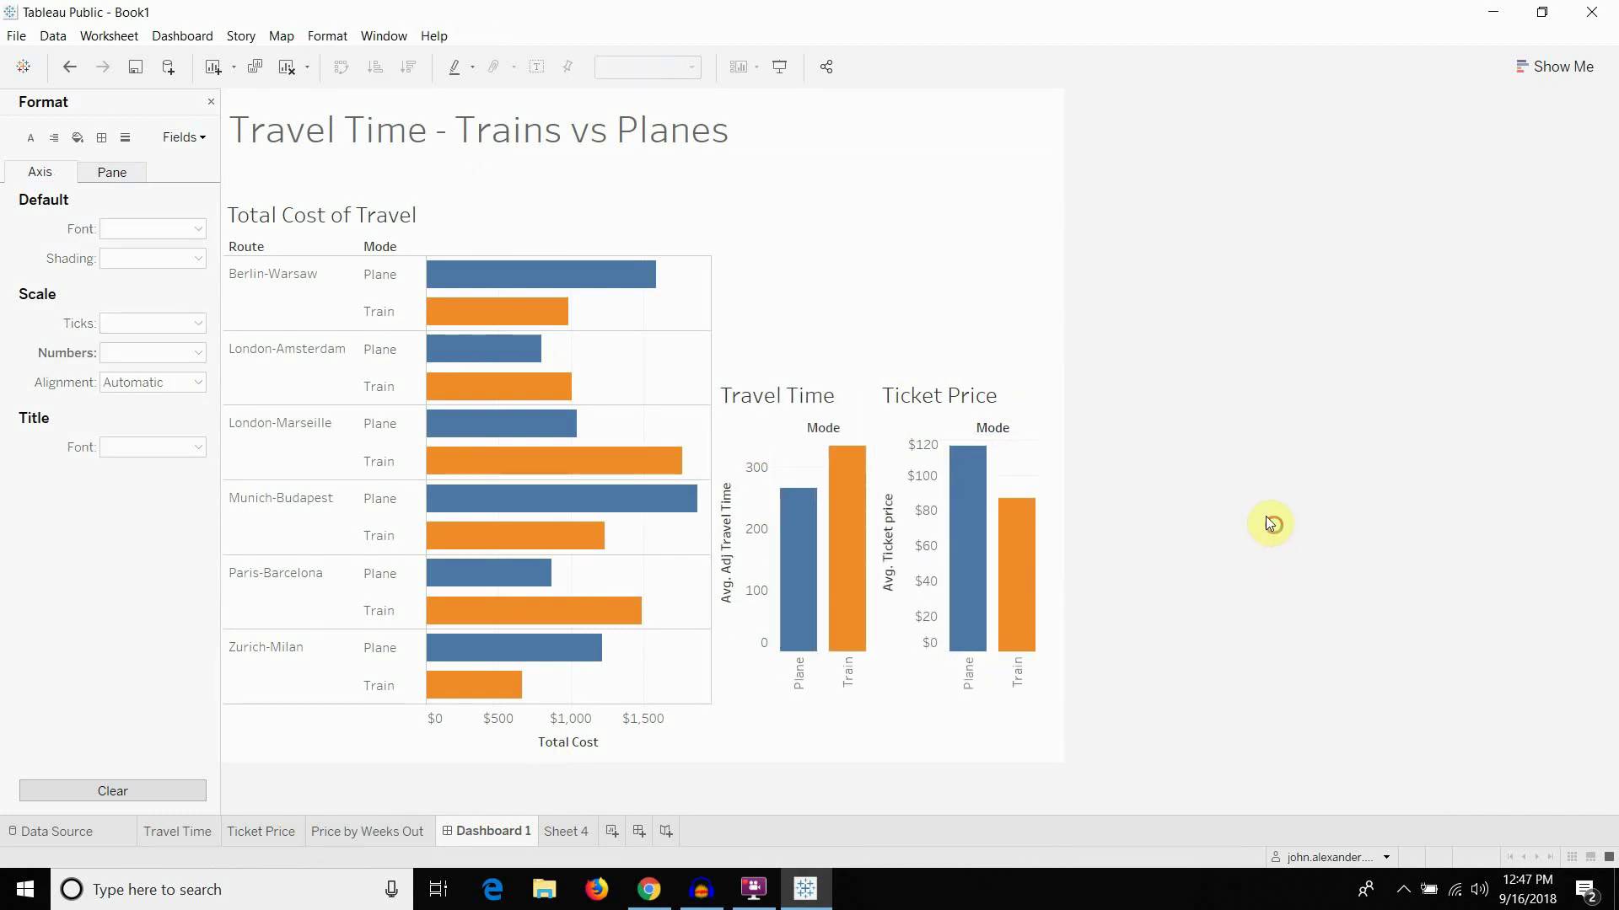
# Extend the Total Cost of Travel chart upward so its upper edge sits just below the dashboard title
pyautogui.click(918, 278)
pyautogui.click(656, 225)
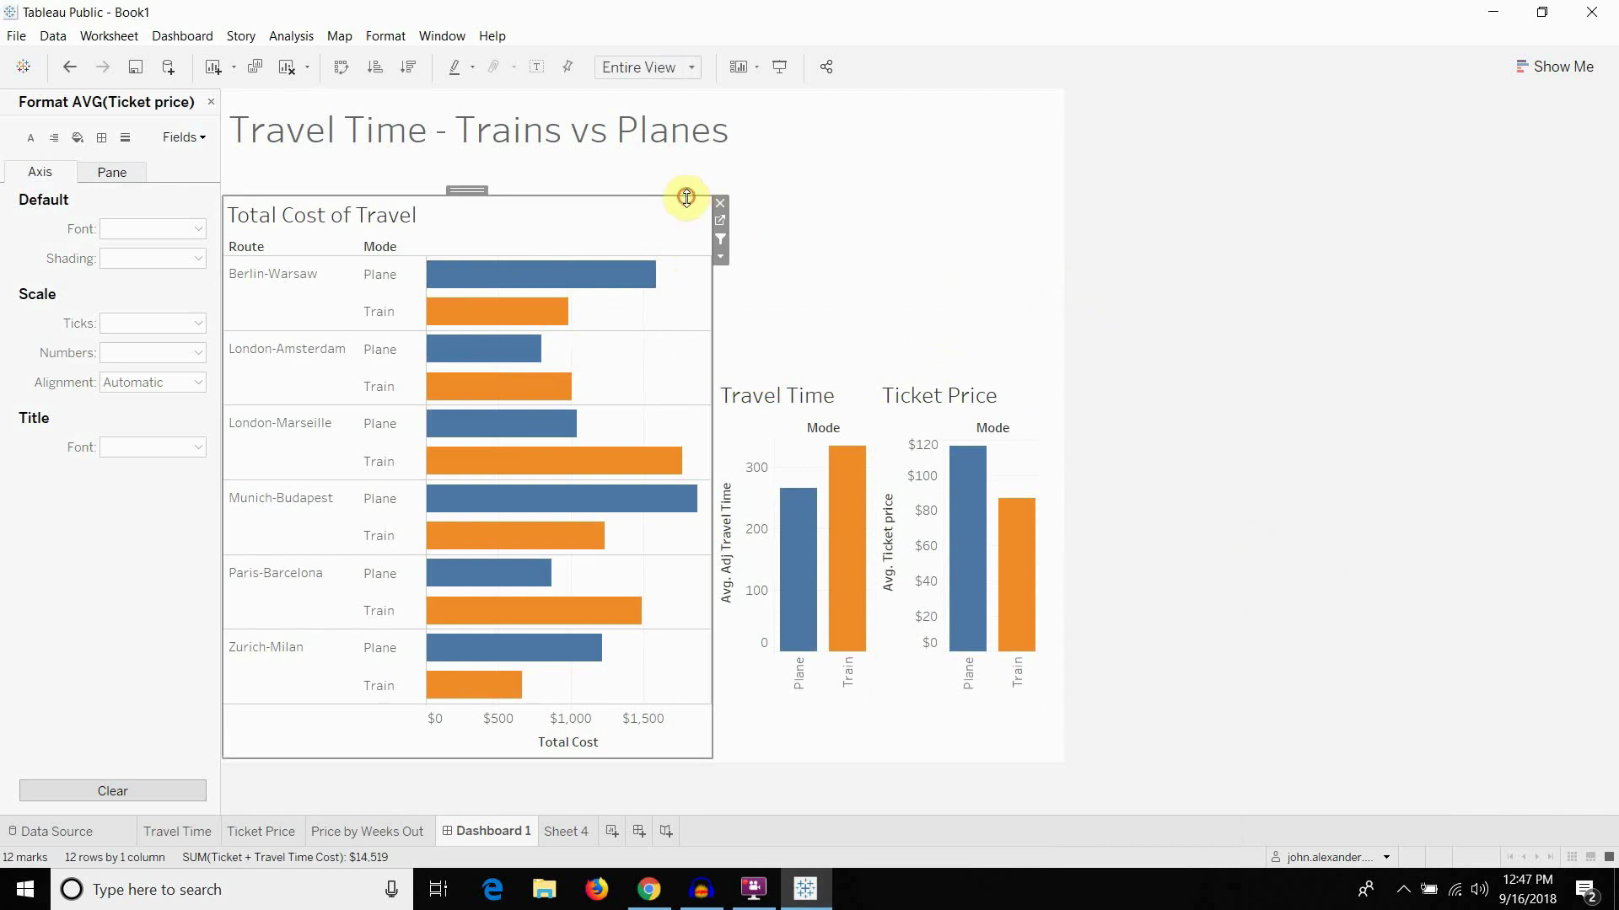
pyautogui.moveTo(686, 197); pyautogui.dragTo(682, 236)
pyautogui.moveTo(666, 219); pyautogui.dragTo(624, 175)
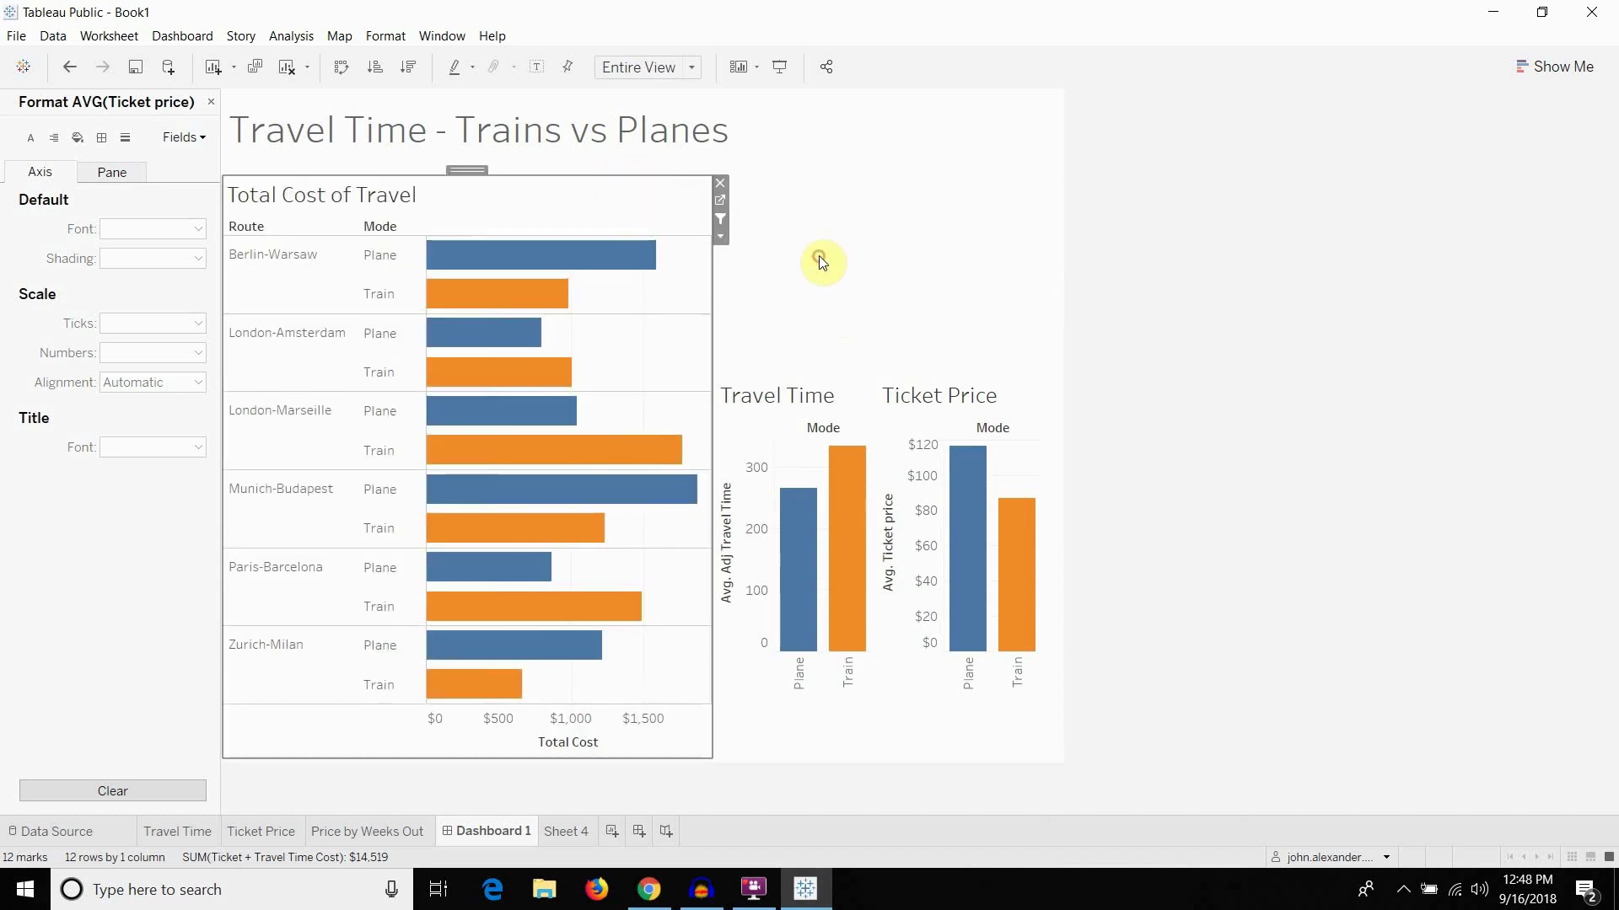
pyautogui.click(881, 259)
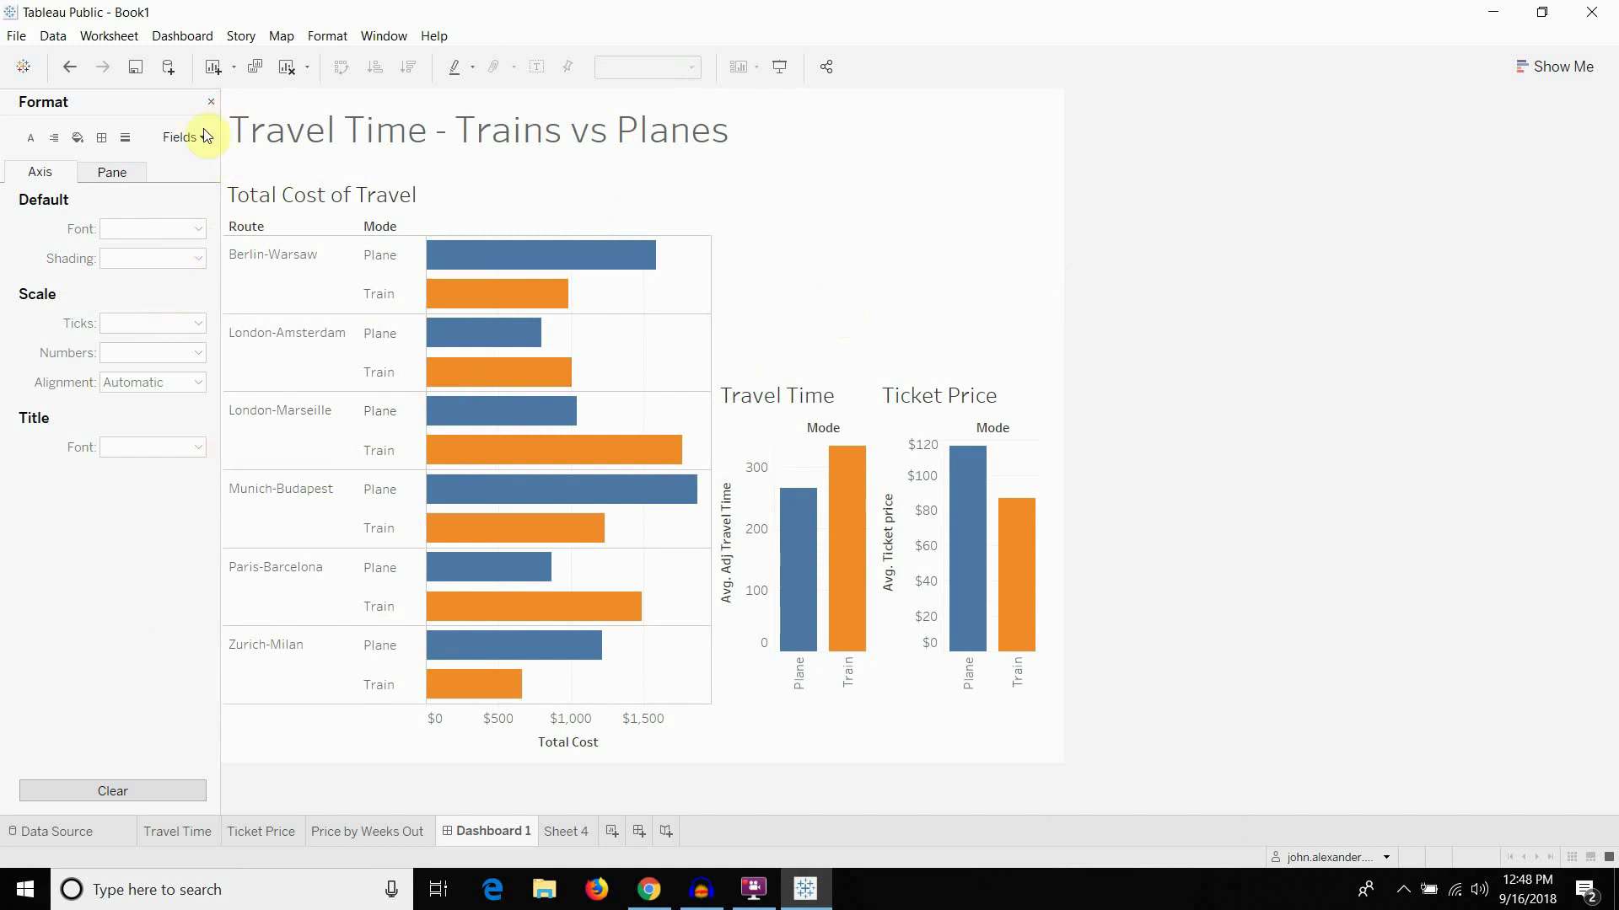
# Insert a text object reading "Paragraph of explanation" in the empty area above the Travel Time and Ticket Price charts
pyautogui.click(211, 102)
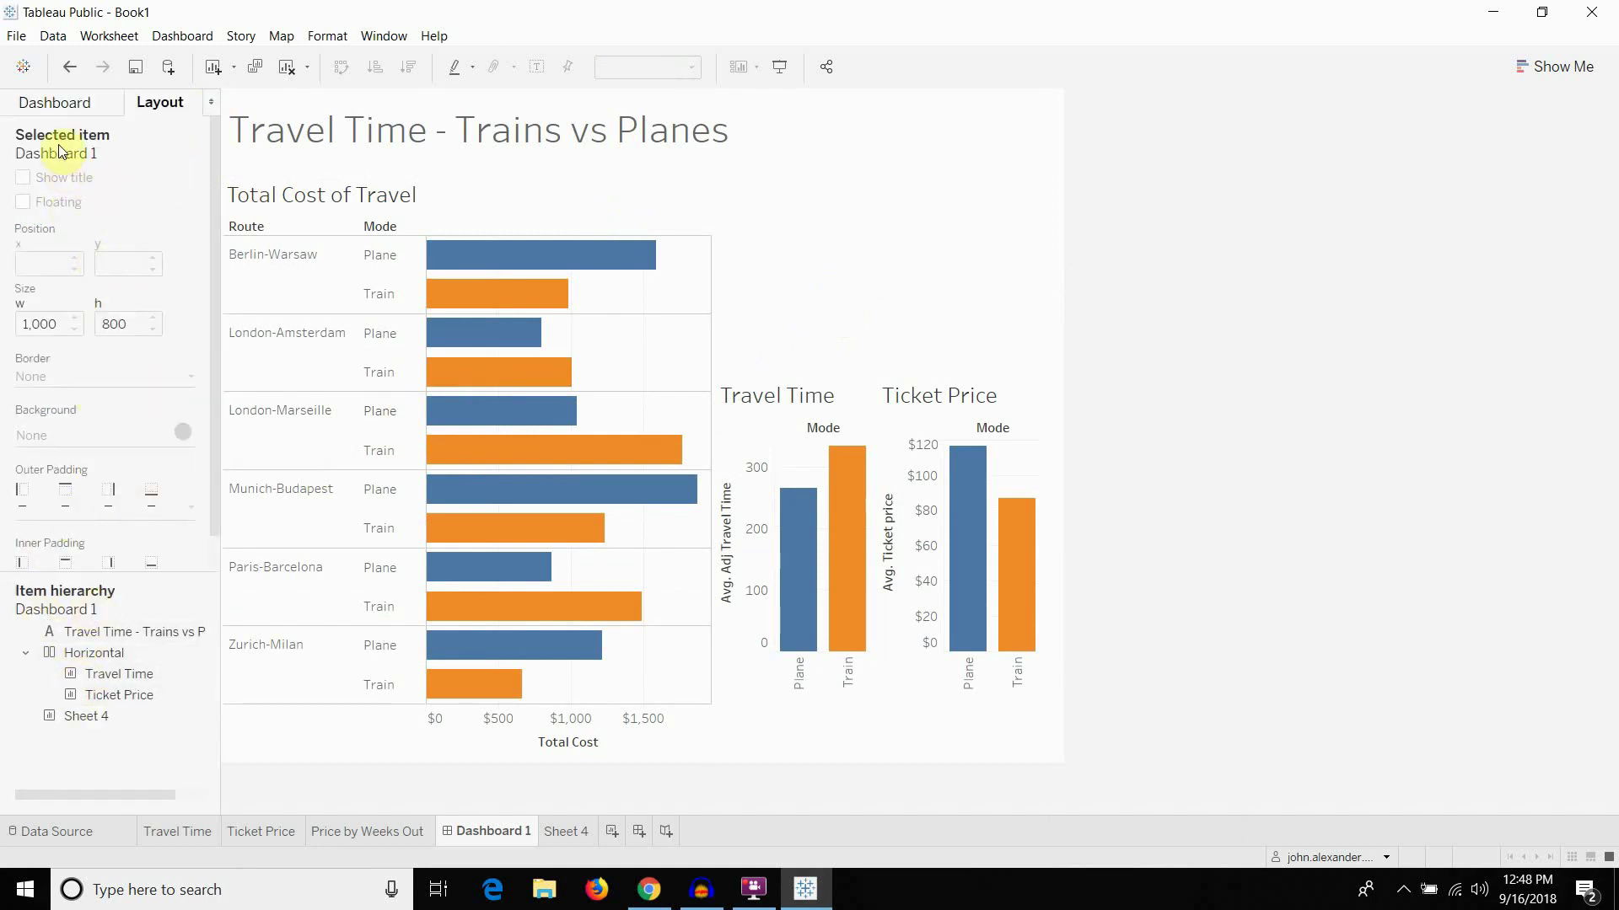
pyautogui.click(58, 102)
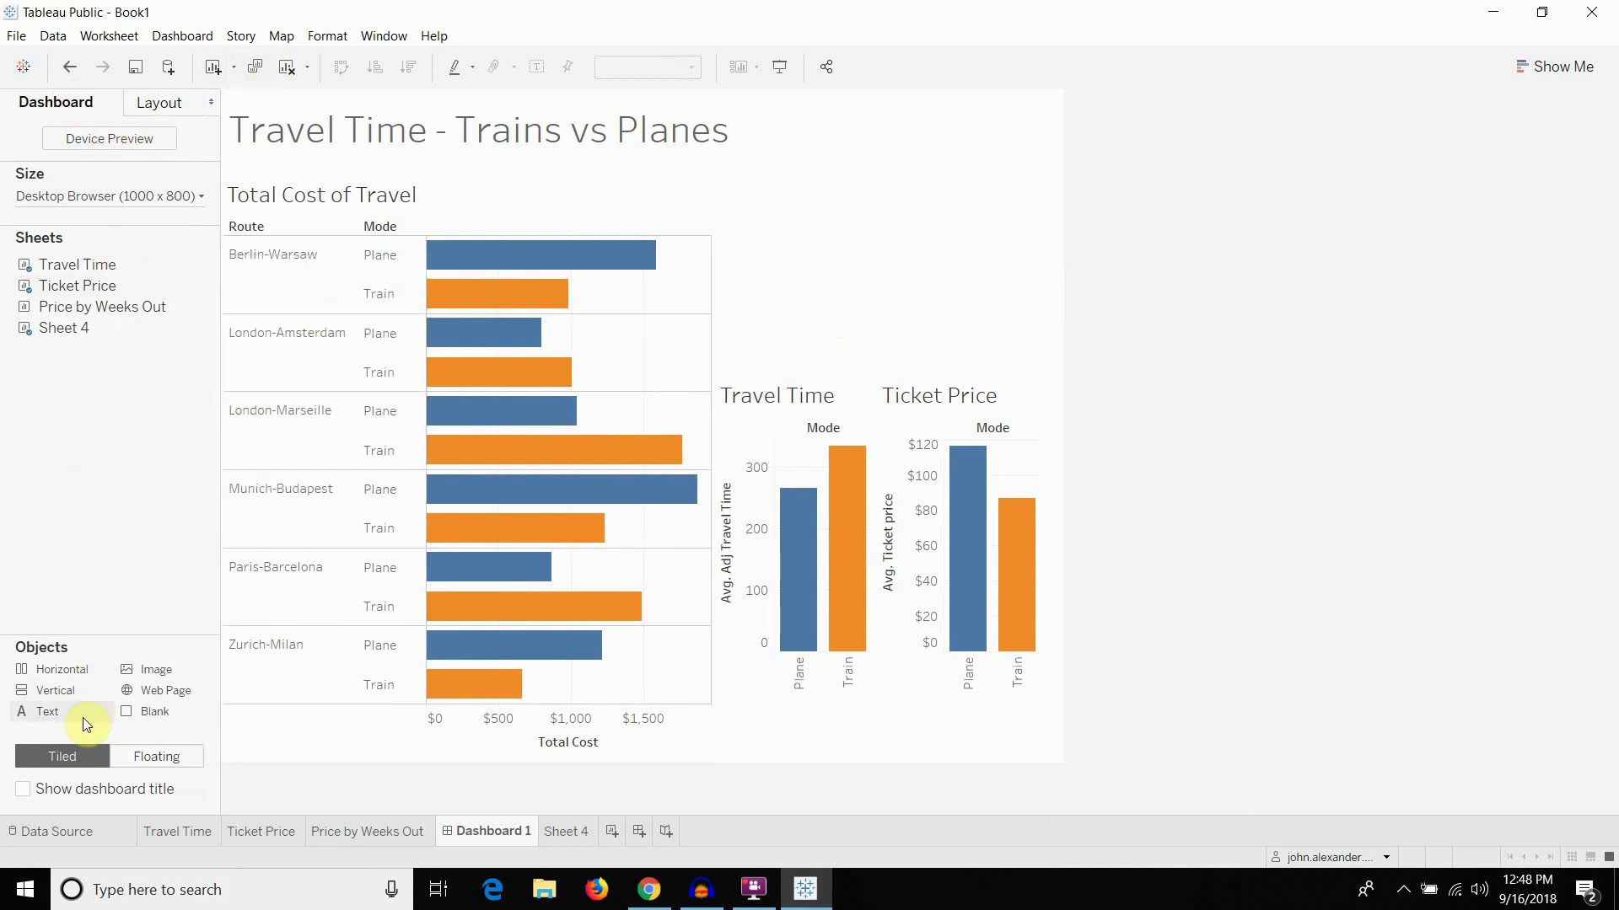
pyautogui.moveTo(82, 717); pyautogui.dragTo(720, 155)
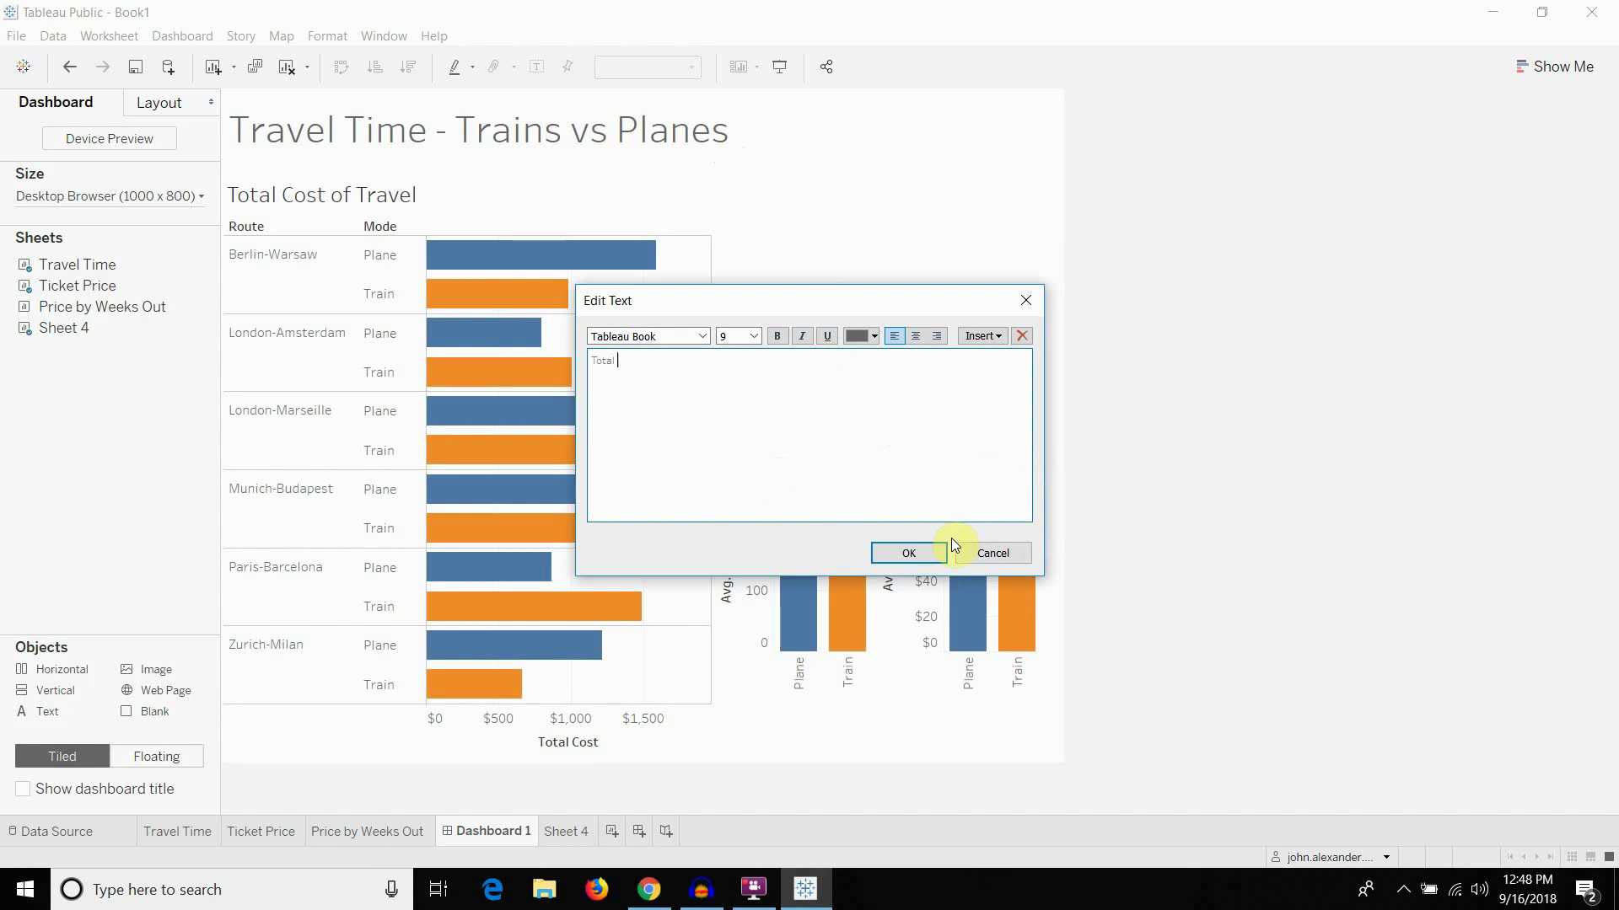
pyautogui.write('cost of travel')
pyautogui.hotkey('ctrl', 'shift', 'Left')
pyautogui.hotkey('ctrl', 'shift', 'Left')
pyautogui.hotkey('ctrl', 'shift', 'Left')
pyautogui.hotkey('ctrl', 'shift', 'Left')
pyautogui.write('Paragraph of explainaion')
pyautogui.press('BackSpace')
pyautogui.press('BackSpace')
pyautogui.press('BackSpace')
pyautogui.write('tion')
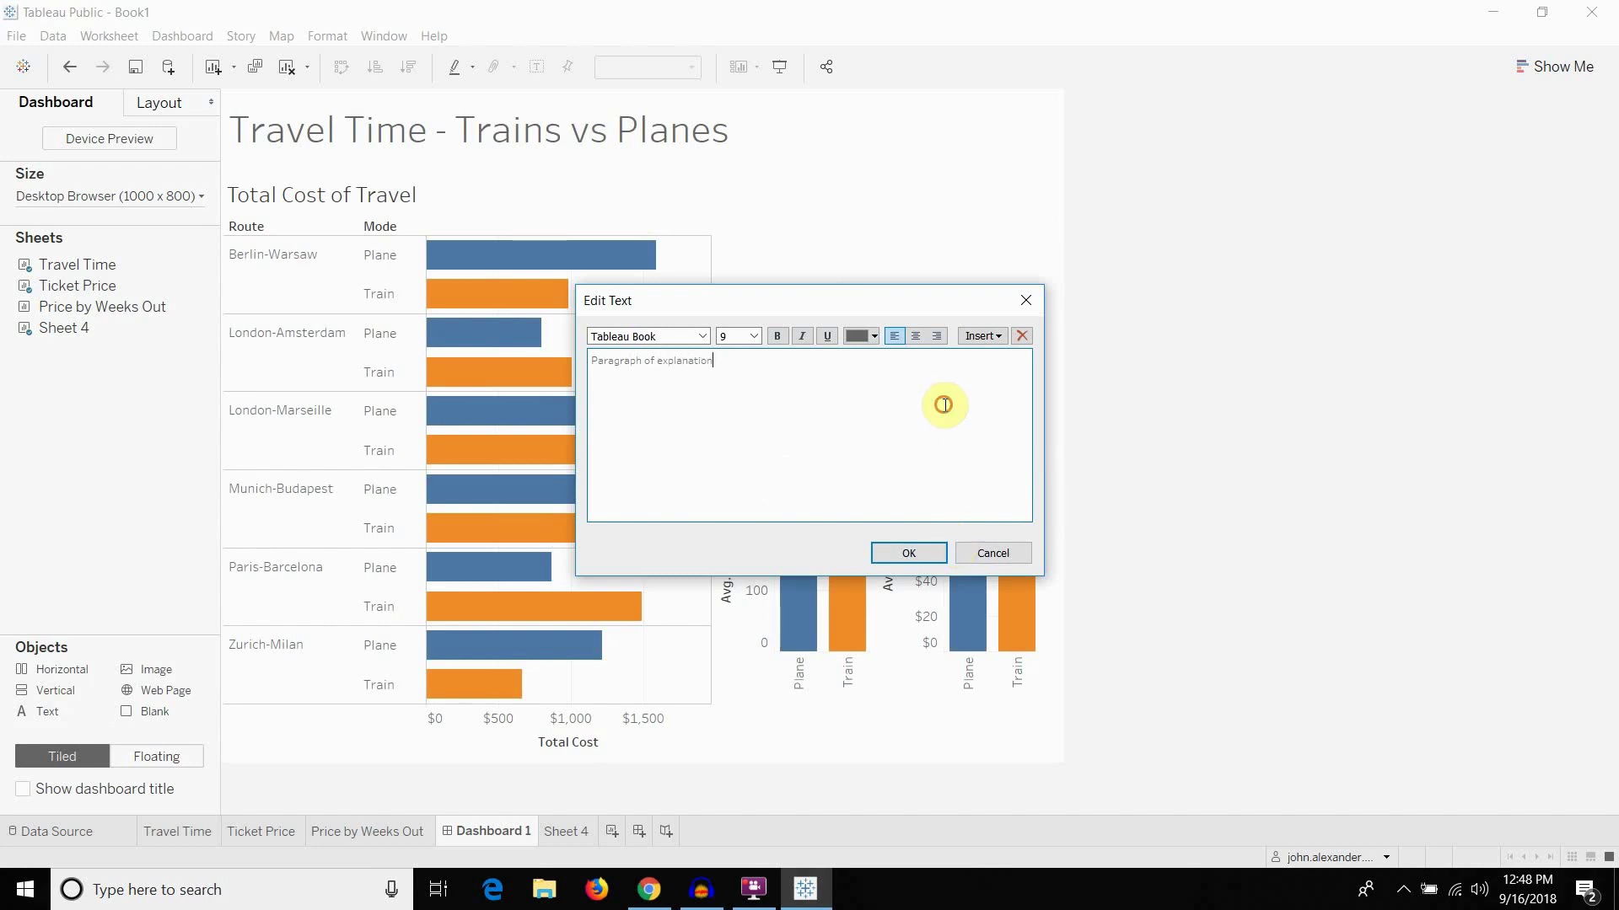
pyautogui.click(932, 549)
# Reopen the text object for editing, end the phrase with a period, and add about four lines of repeated "blah" filler
pyautogui.moveTo(829, 180); pyautogui.dragTo(842, 194)
pyautogui.doubleClick(826, 178)
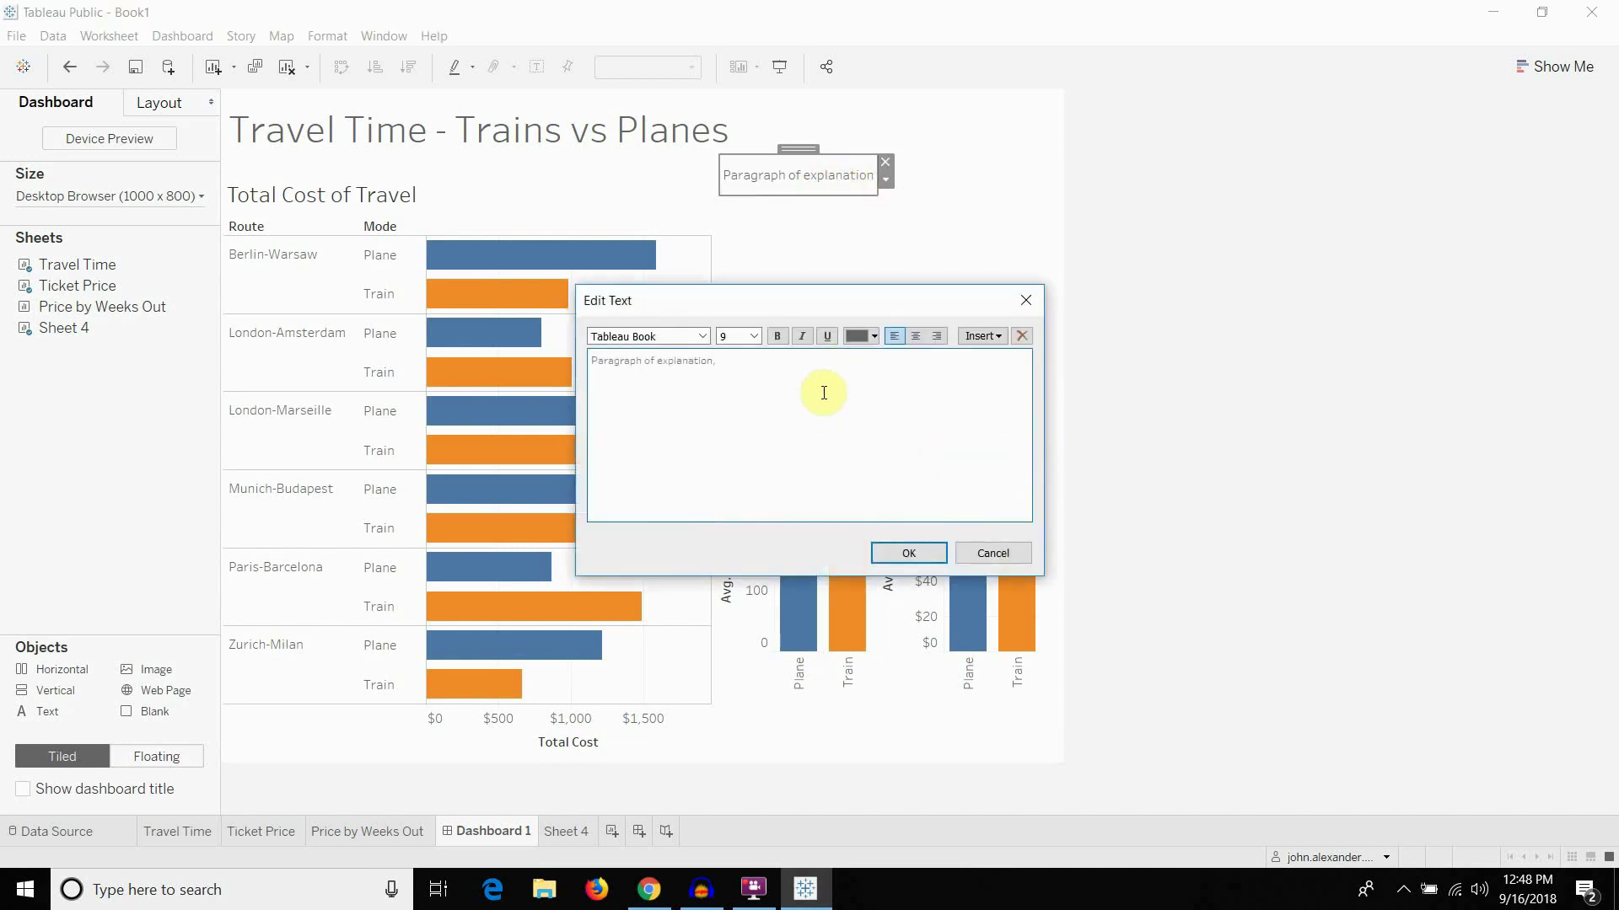
pyautogui.write('. blah')
pyautogui.hotkey('shift', 'Left')
pyautogui.hotkey('shift', 'Left')
pyautogui.hotkey('shift', 'Left')
pyautogui.hotkey('shift', 'Left')
pyautogui.hotkey('shift', 'Left')
pyautogui.hotkey('ctrl', 'c')
pyautogui.press('Right')
pyautogui.hotkey('ctrl', 'v')
pyautogui.hotkey('ctrl', 'v')
pyautogui.hotkey('ctrl', 'v')
pyautogui.hotkey('ctrl', 'v')
pyautogui.hotkey('ctrl', 'v')
pyautogui.hotkey('ctrl', 'v')
pyautogui.hotkey('ctrl', 'v')
pyautogui.hotkey('ctrl', 'v')
pyautogui.hotkey('ctrl', 'v')
pyautogui.hotkey('ctrl', 'v')
pyautogui.hotkey('ctrl', 'v')
pyautogui.hotkey('ctrl', 'v')
pyautogui.hotkey('ctrl', 'v')
pyautogui.hotkey('ctrl', 'v')
pyautogui.hotkey('ctrl', 'v')
pyautogui.hotkey('ctrl', 'v')
pyautogui.hotkey('ctrl', 'v')
pyautogui.hotkey('ctrl', 'v')
pyautogui.hotkey('ctrl', 'v')
pyautogui.hotkey('ctrl', 'v')
pyautogui.hotkey('ctrl', 'v')
pyautogui.hotkey('ctrl', 'v')
pyautogui.hotkey('ctrl', 'v')
pyautogui.hotkey('ctrl', 'v')
pyautogui.hotkey('ctrl', 'v')
pyautogui.hotkey('ctrl', 'v')
pyautogui.hotkey('ctrl', 'v')
pyautogui.hotkey('ctrl', 'v')
pyautogui.hotkey('ctrl', 'v')
pyautogui.hotkey('ctrl', 'v')
pyautogui.hotkey('ctrl', 'v')
pyautogui.hotkey('ctrl', 'v')
pyautogui.hotkey('ctrl', 'v')
pyautogui.hotkey('ctrl', 'v')
pyautogui.hotkey('ctrl', 'v')
pyautogui.hotkey('ctrl', 'v')
pyautogui.hotkey('ctrl', 'v')
pyautogui.hotkey('ctrl', 'v')
pyautogui.hotkey('ctrl', 'v')
pyautogui.hotkey('ctrl', 'v')
pyautogui.hotkey('ctrl', 'v')
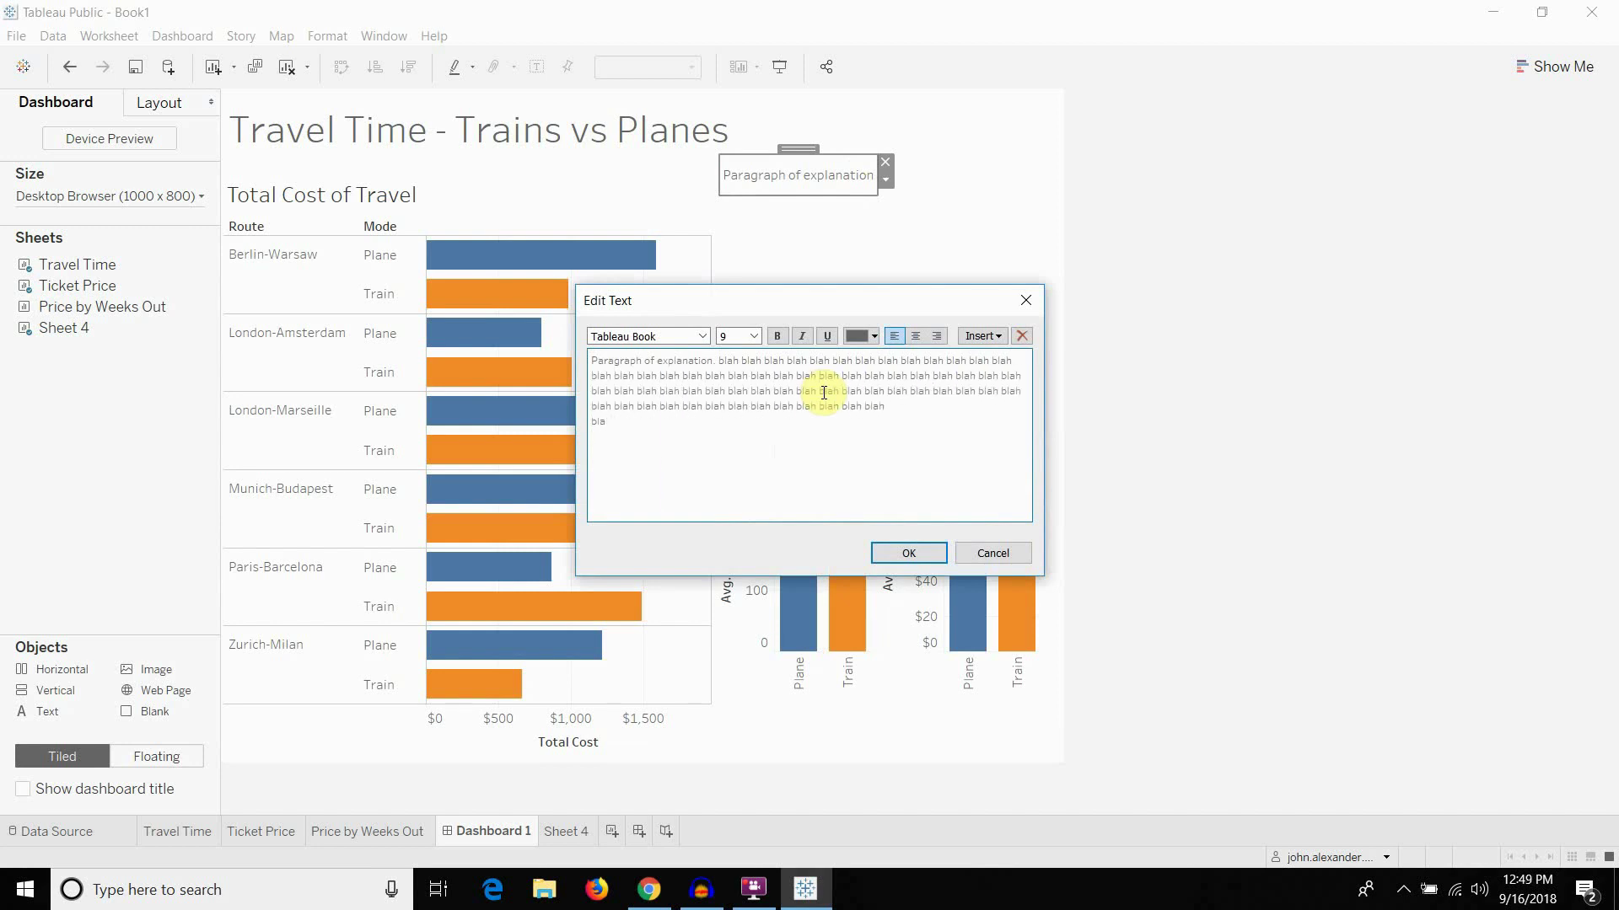
# Add a second paragraph of about six lines of repeated "blah" below the first one in the explanation text
pyautogui.press('Return')
pyautogui.hotkey('ctrl', 'v')
pyautogui.hotkey('ctrl', 'v')
pyautogui.hotkey('ctrl', 'v')
pyautogui.hotkey('ctrl', 'v')
pyautogui.hotkey('ctrl', 'v')
pyautogui.hotkey('ctrl', 'v')
pyautogui.hotkey('ctrl', 'v')
pyautogui.hotkey('ctrl', 'v')
pyautogui.hotkey('ctrl', 'v')
pyautogui.hotkey('ctrl', 'v')
pyautogui.hotkey('ctrl', 'v')
pyautogui.hotkey('ctrl', 'v')
pyautogui.hotkey('ctrl', 'v')
pyautogui.hotkey('ctrl', 'v')
pyautogui.hotkey('ctrl', 'v')
pyautogui.hotkey('ctrl', 'v')
pyautogui.hotkey('ctrl', 'v')
pyautogui.hotkey('ctrl', 'v')
pyautogui.hotkey('ctrl', 'v')
pyautogui.hotkey('ctrl', 'v')
pyautogui.hotkey('ctrl', 'v')
pyautogui.hotkey('ctrl', 'v')
pyautogui.hotkey('ctrl', 'v')
pyautogui.hotkey('ctrl', 'v')
pyautogui.hotkey('ctrl', 'v')
pyautogui.hotkey('ctrl', 'v')
pyautogui.hotkey('ctrl', 'v')
pyautogui.hotkey('ctrl', 'v')
pyautogui.hotkey('ctrl', 'v')
pyautogui.hotkey('ctrl', 'v')
pyautogui.hotkey('ctrl', 'v')
pyautogui.hotkey('ctrl', 'v')
pyautogui.hotkey('ctrl', 'v')
pyautogui.hotkey('ctrl', 'v')
pyautogui.hotkey('ctrl', 'v')
pyautogui.hotkey('ctrl', 'v')
pyautogui.hotkey('ctrl', 'v')
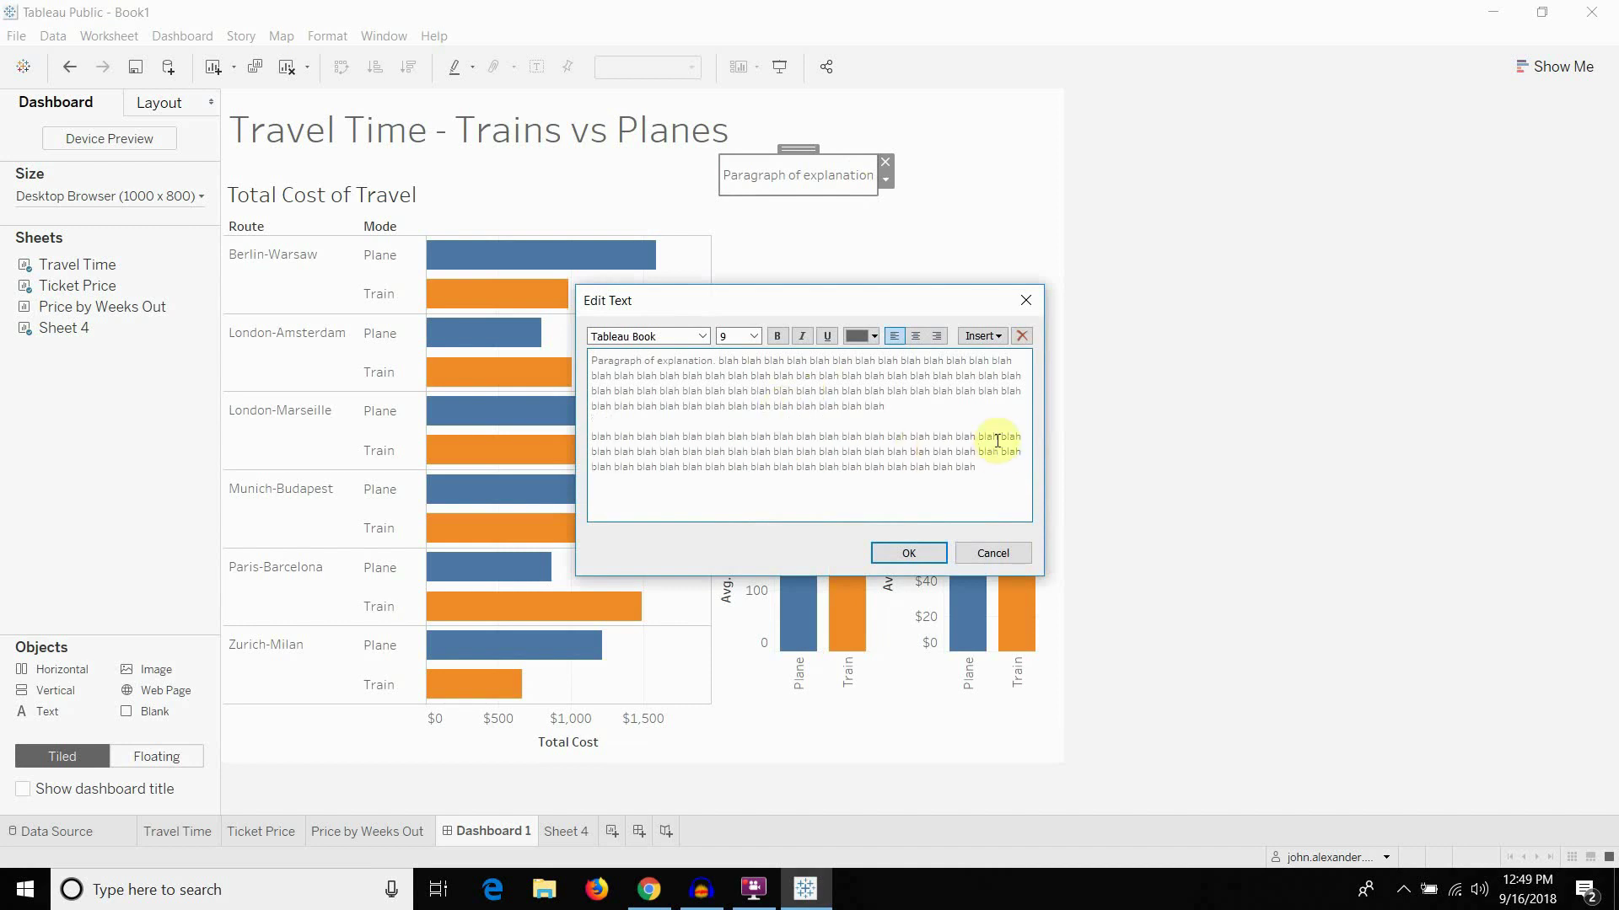
pyautogui.hotkey('ctrl', 'v')
pyautogui.hotkey('ctrl', 'v')
pyautogui.hotkey('ctrl', 'v')
pyautogui.hotkey('ctrl', 'v')
pyautogui.hotkey('ctrl', 'v')
pyautogui.hotkey('ctrl', 'v')
pyautogui.hotkey('ctrl', 'v')
pyautogui.hotkey('ctrl', 'v')
pyautogui.hotkey('ctrl', 'v')
pyautogui.hotkey('ctrl', 'v')
pyautogui.hotkey('ctrl', 'v')
pyautogui.hotkey('ctrl', 'v')
pyautogui.hotkey('ctrl', 'v')
pyautogui.hotkey('ctrl', 'v')
pyautogui.hotkey('ctrl', 'v')
pyautogui.hotkey('ctrl', 'v')
pyautogui.hotkey('ctrl', 'v')
pyautogui.hotkey('ctrl', 'v')
pyautogui.hotkey('ctrl', 'v')
pyautogui.hotkey('ctrl', 'v')
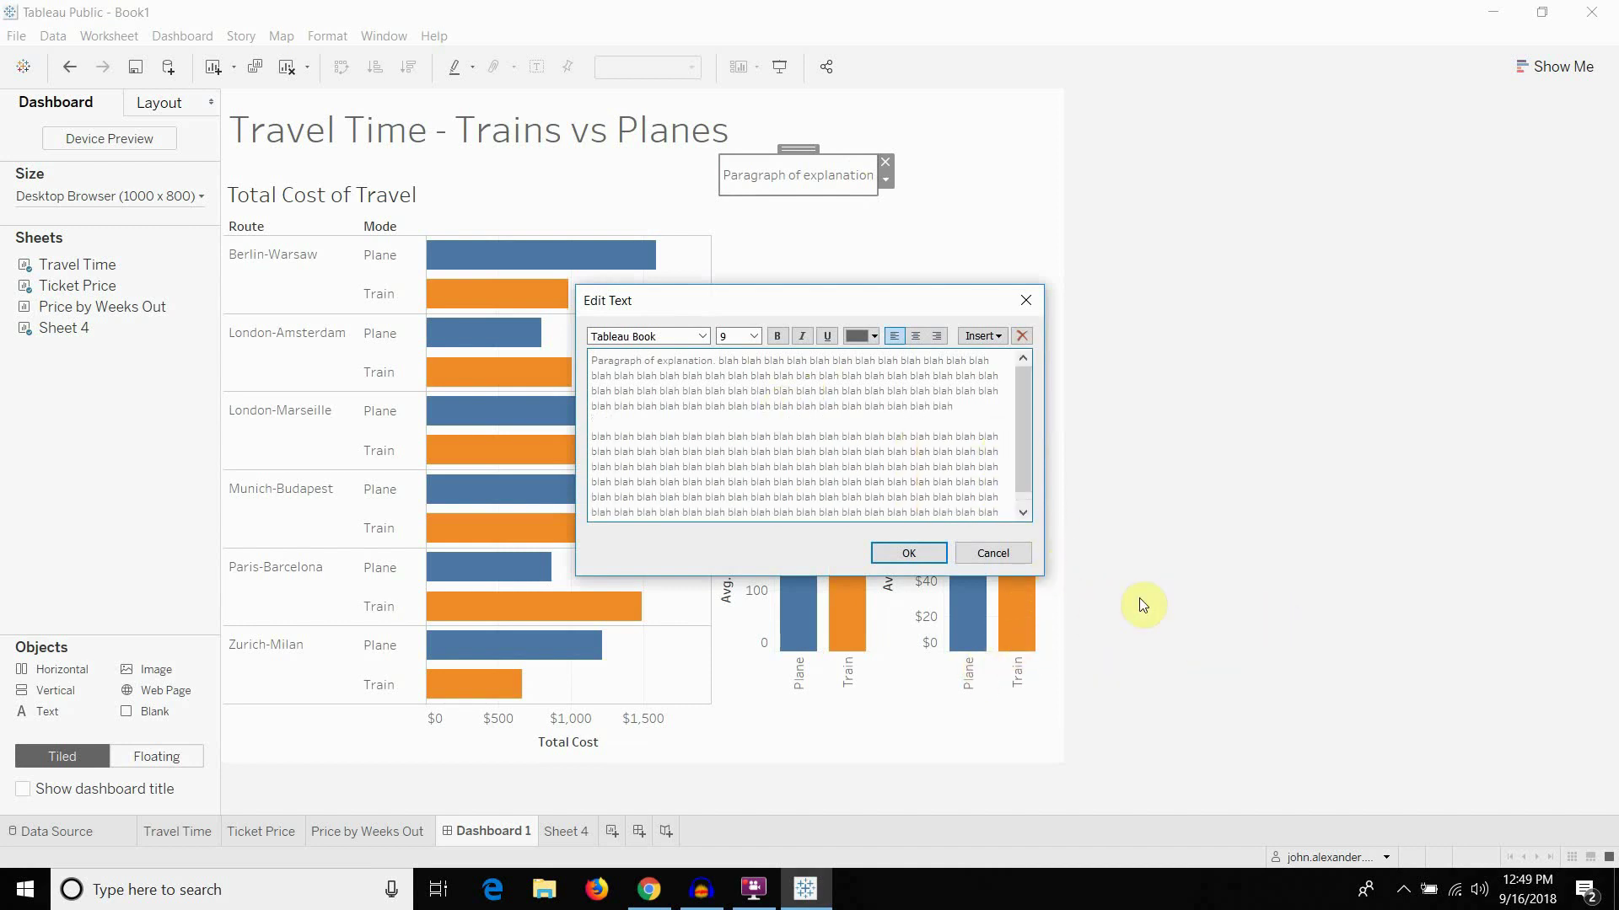
pyautogui.click(915, 553)
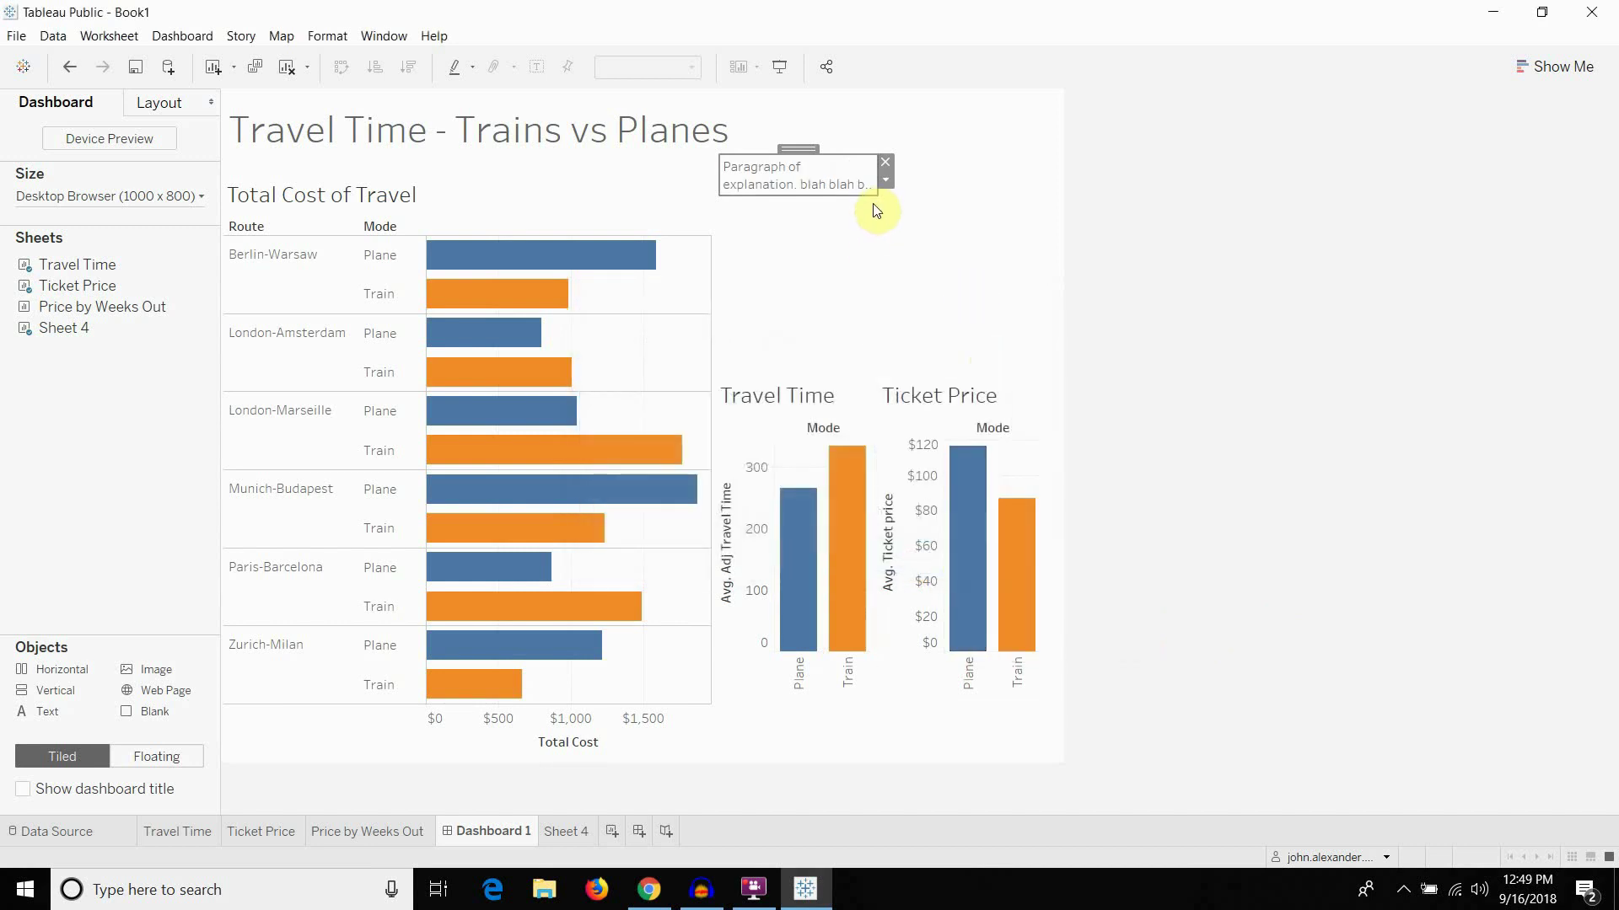
# Enlarge the explanation text object so it fills the area above the Travel Time and Ticket Price charts
pyautogui.moveTo(875, 191); pyautogui.dragTo(1058, 375)
pyautogui.doubleClick(979, 326)
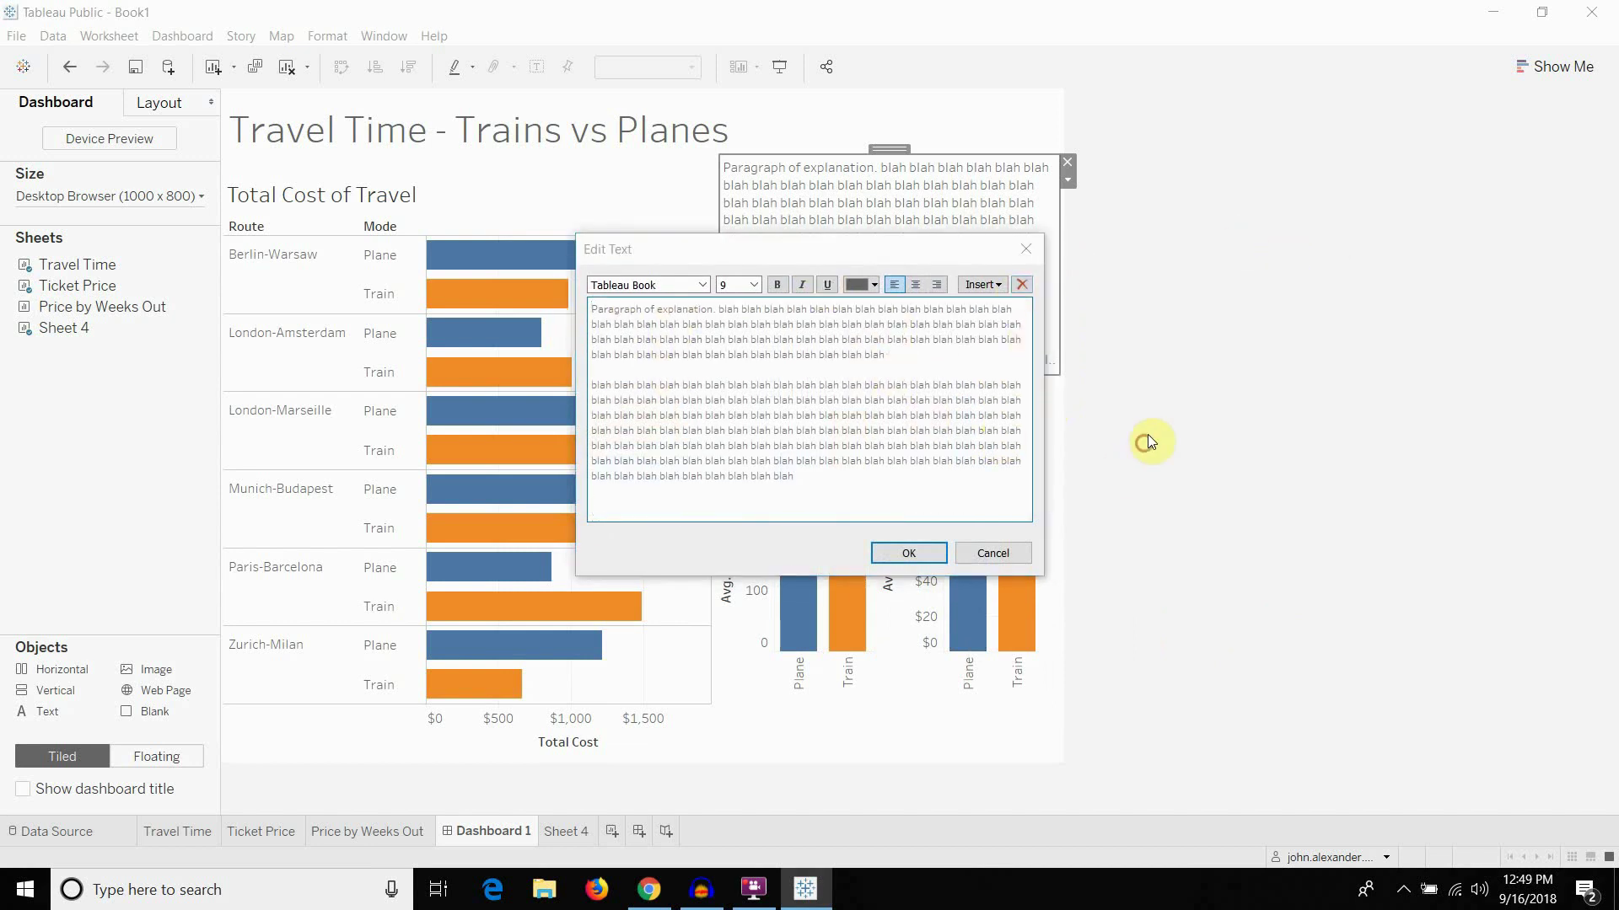
pyautogui.click(918, 553)
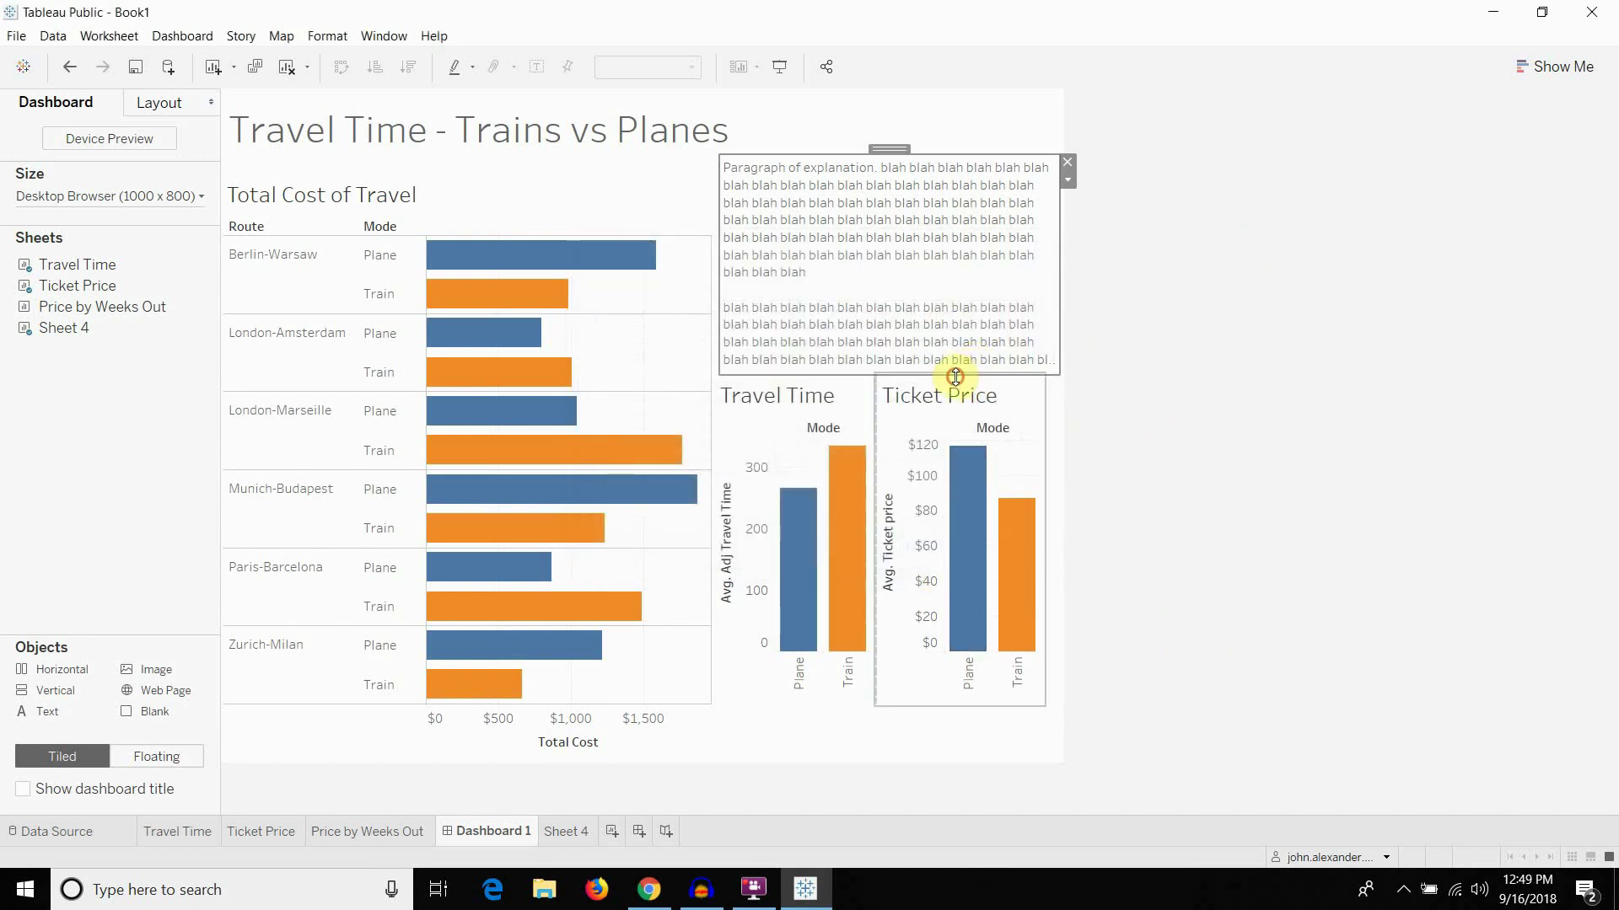
pyautogui.moveTo(953, 376); pyautogui.dragTo(994, 395)
pyautogui.moveTo(886, 144); pyautogui.dragTo(884, 114)
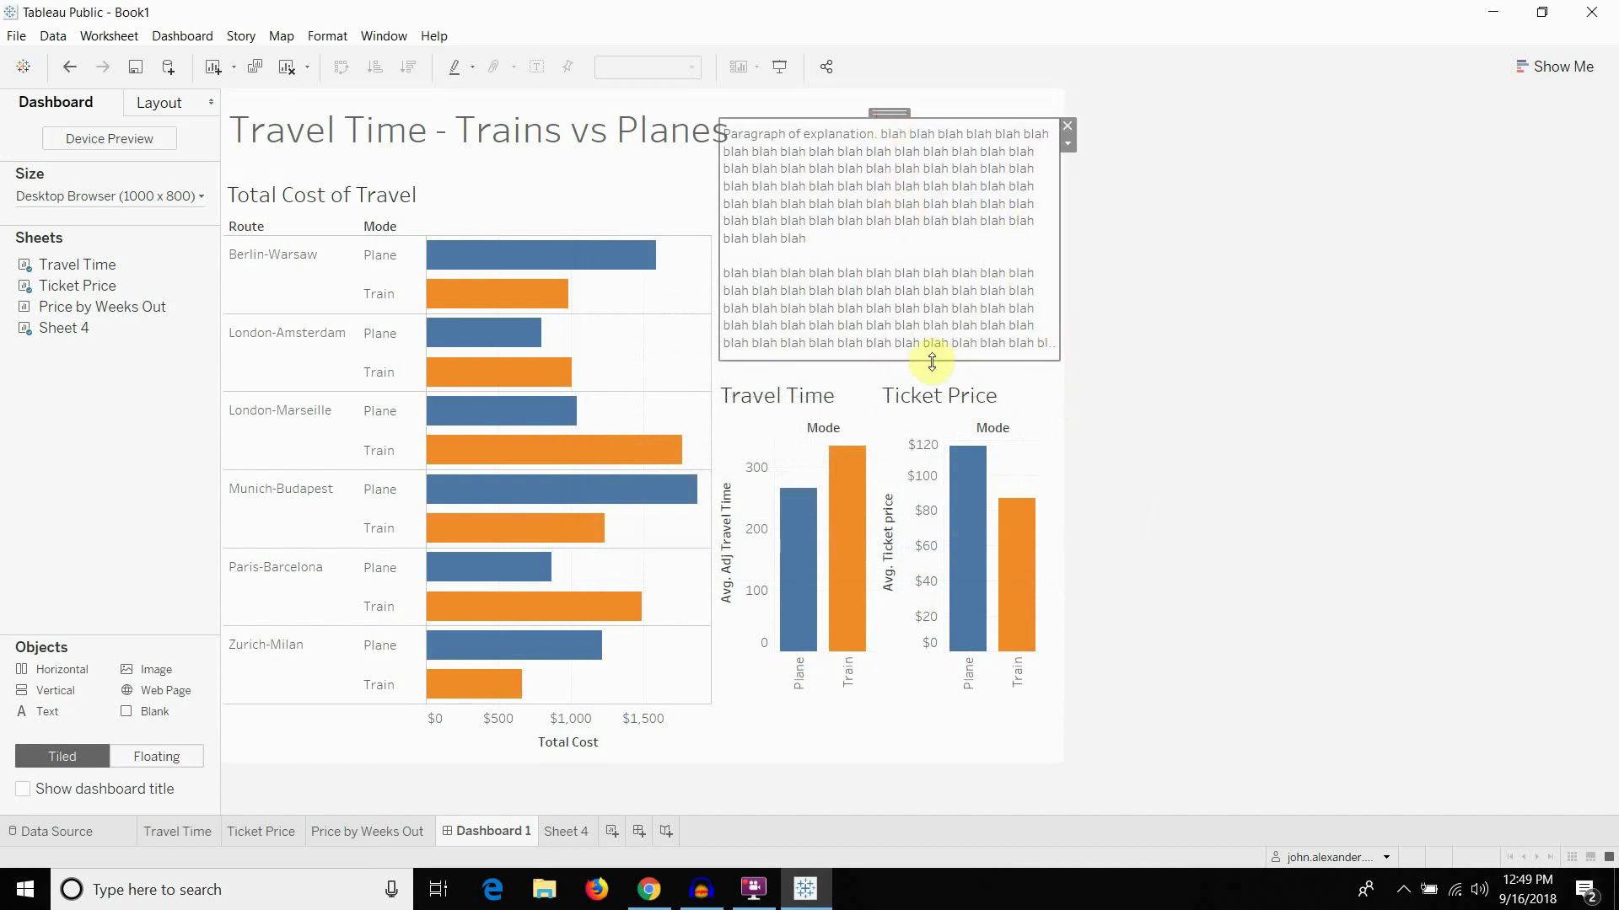
pyautogui.moveTo(932, 363); pyautogui.dragTo(932, 385)
# Delete roughly the last two and a half lines of "blah" filler from the explanation text
pyautogui.doubleClick(869, 236)
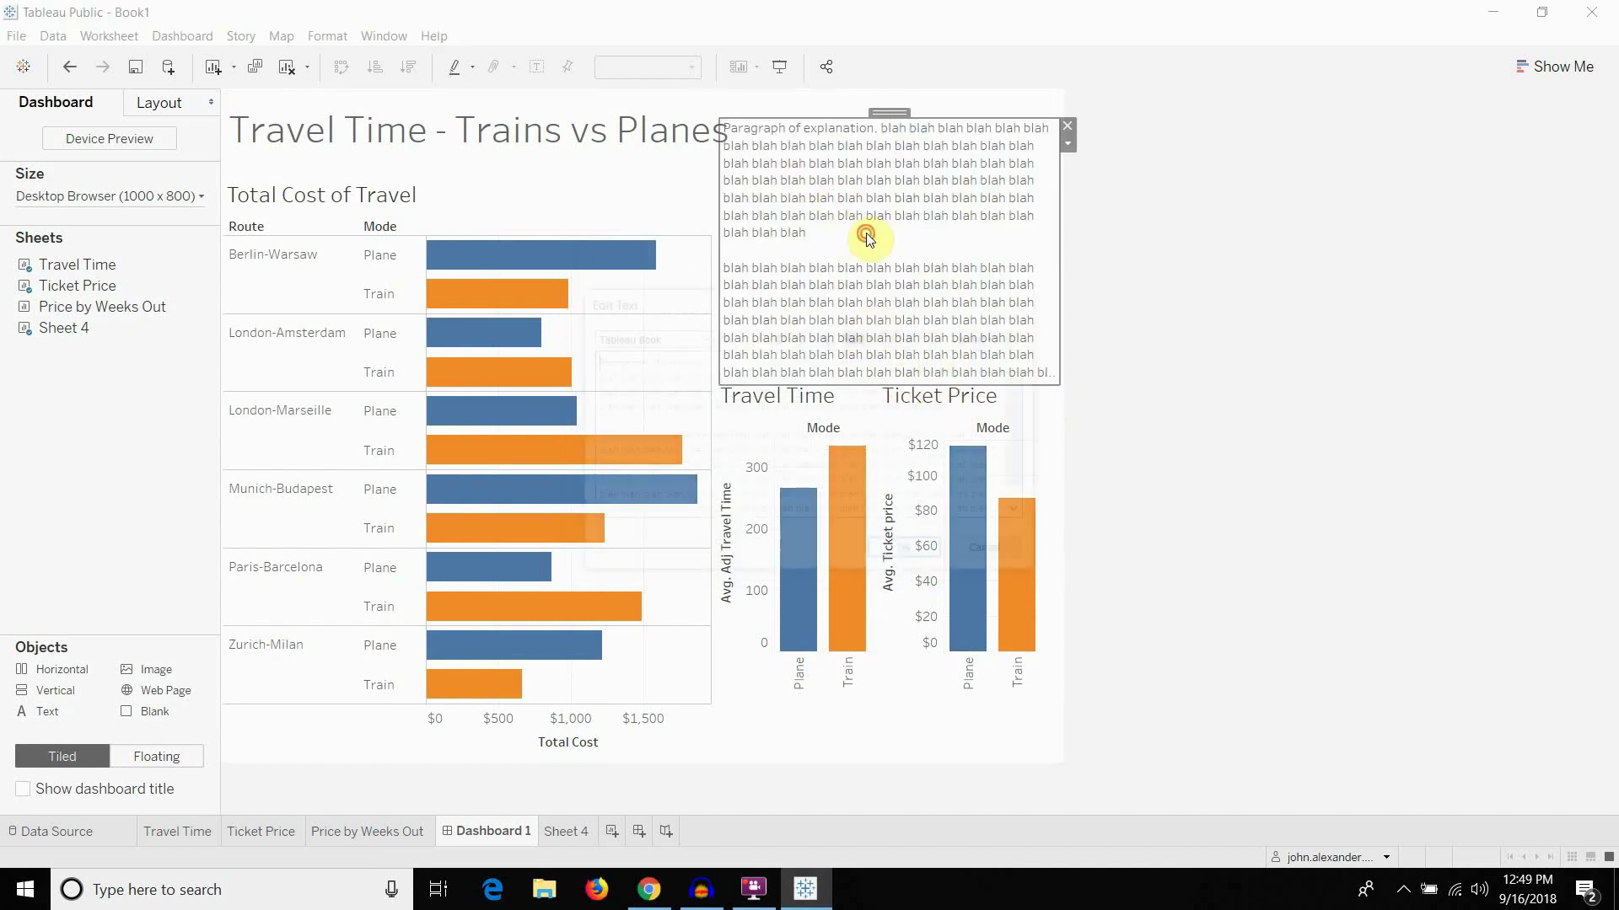
pyautogui.scroll(-1, 931, 487)
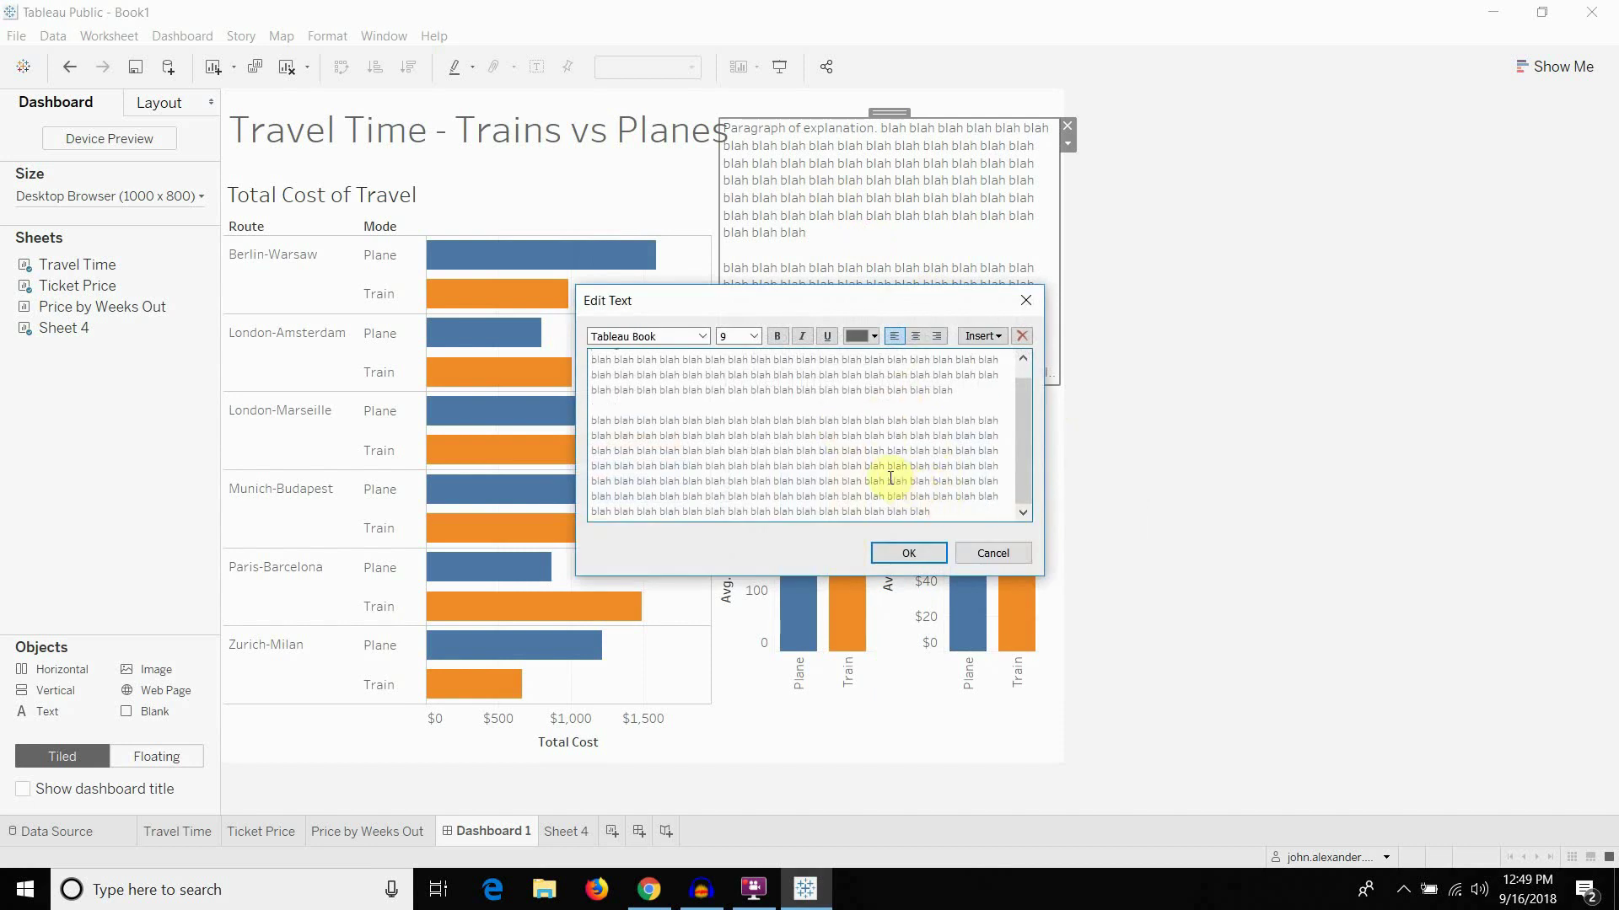
pyautogui.moveTo(889, 478); pyautogui.dragTo(983, 548)
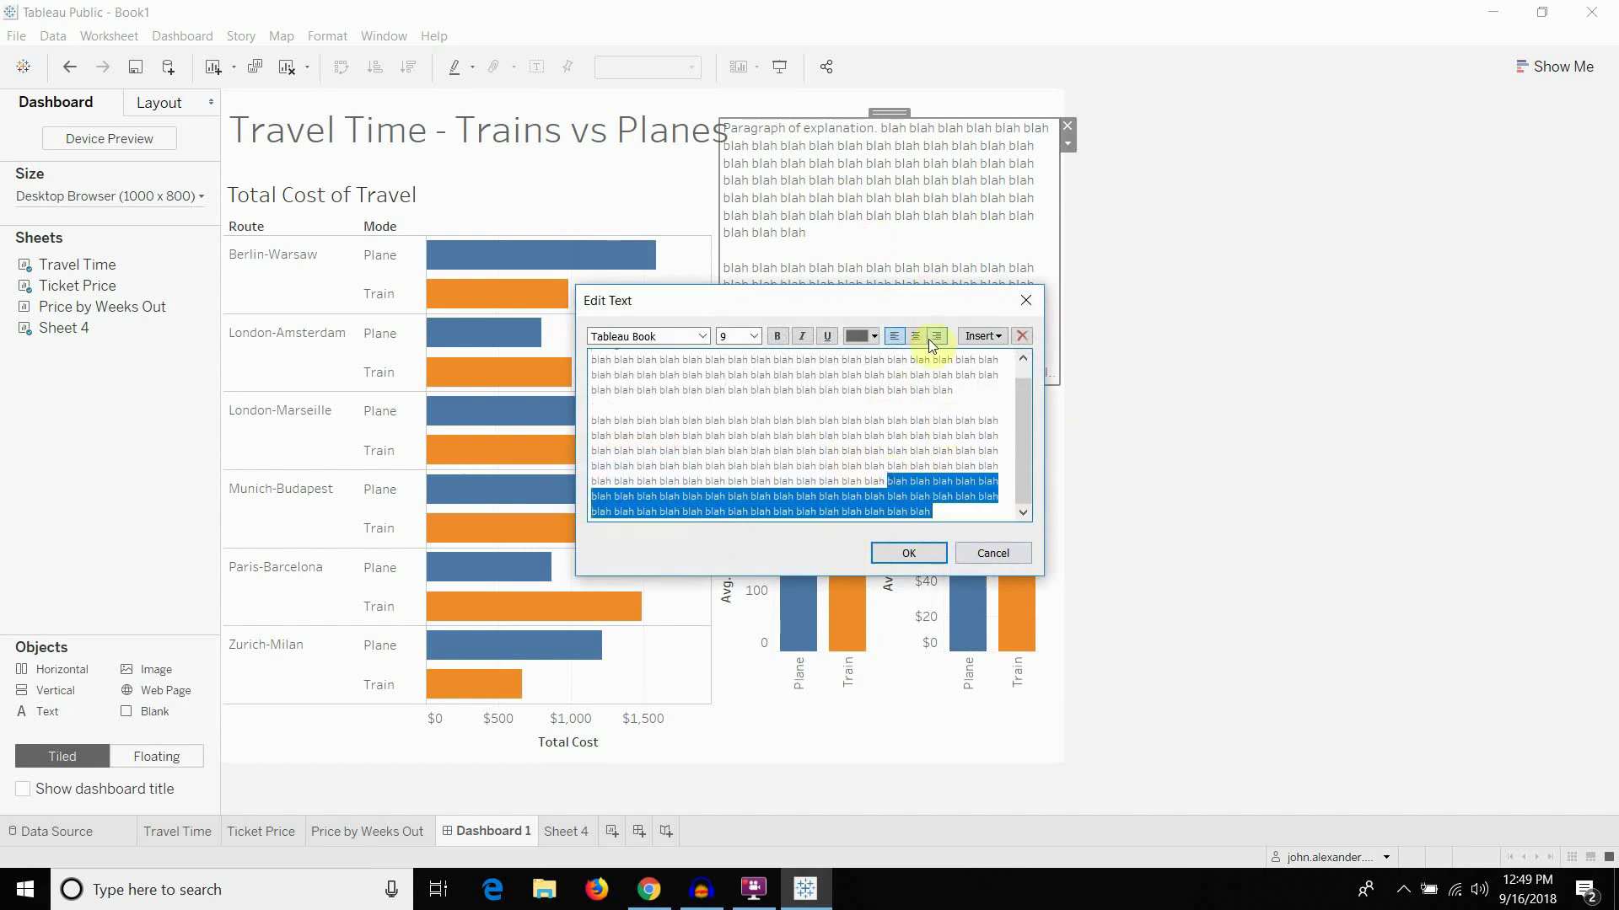
pyautogui.moveTo(928, 300); pyautogui.dragTo(677, 273)
pyautogui.press('Delete')
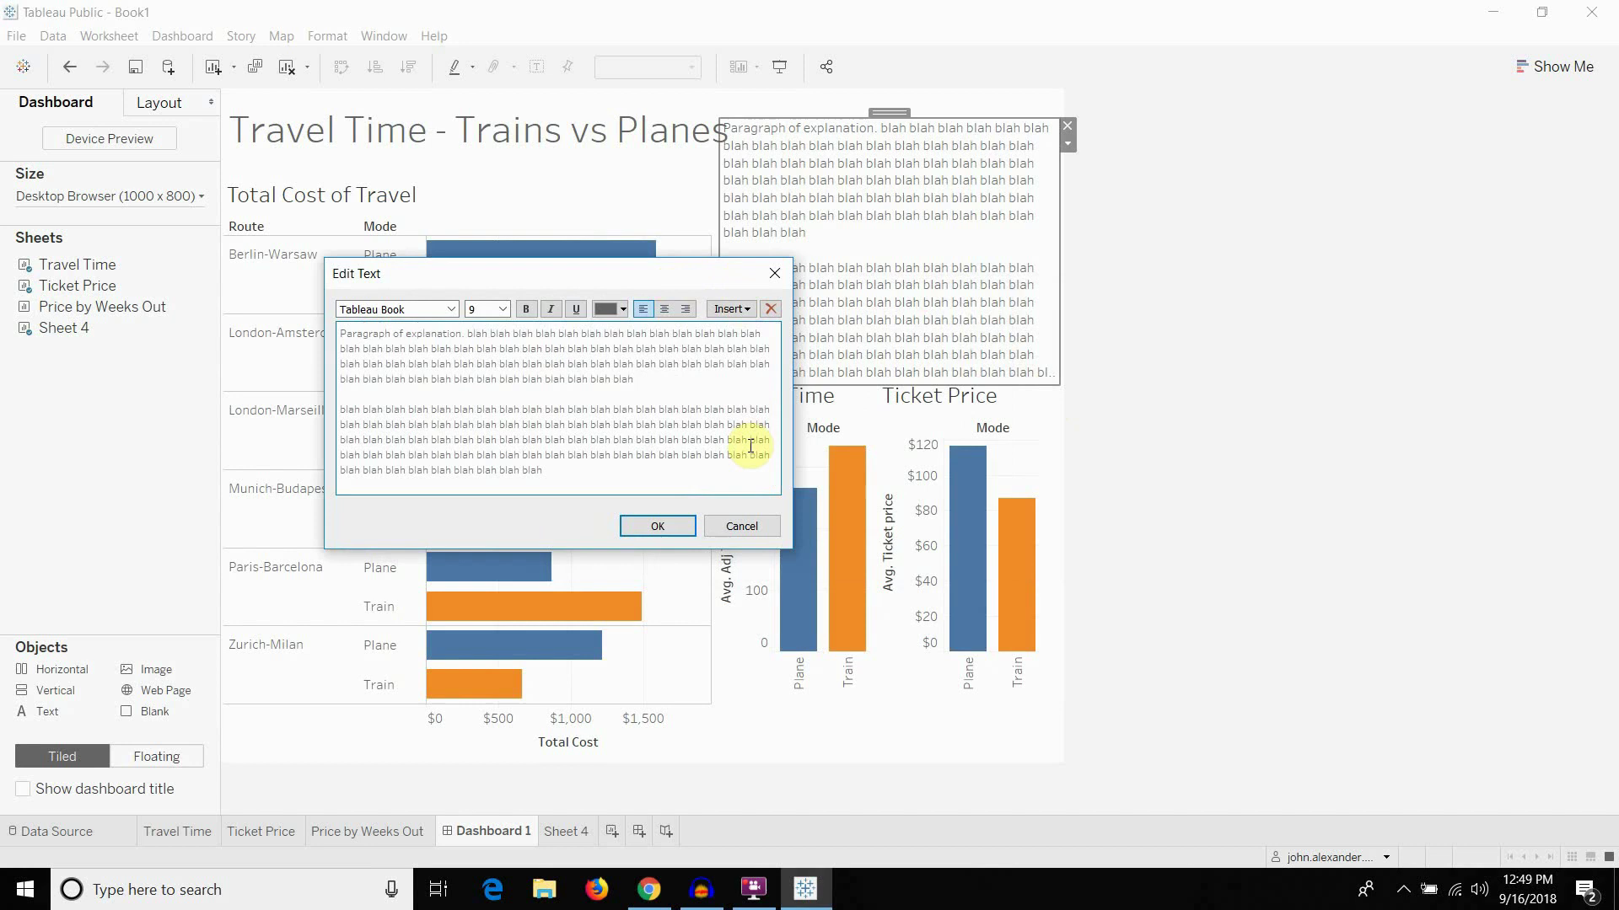
pyautogui.click(658, 526)
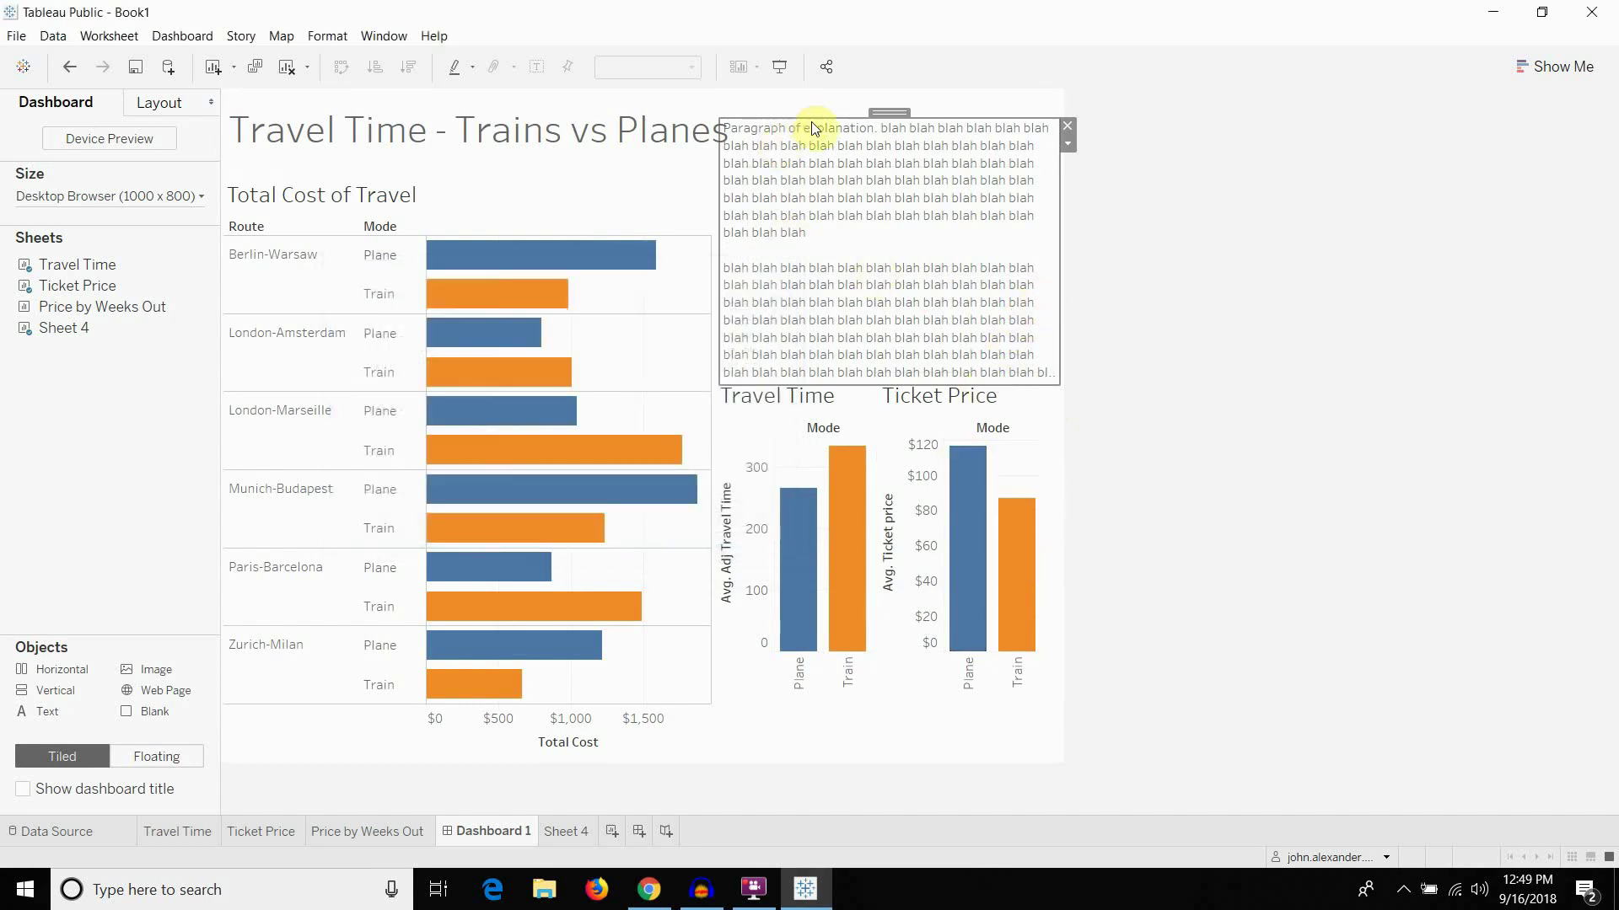
# Lower the explanation box's upper edge below the dashboard title and reduce the font size of all its text so it fits
pyautogui.moveTo(823, 115); pyautogui.dragTo(827, 253)
pyautogui.doubleClick(827, 253)
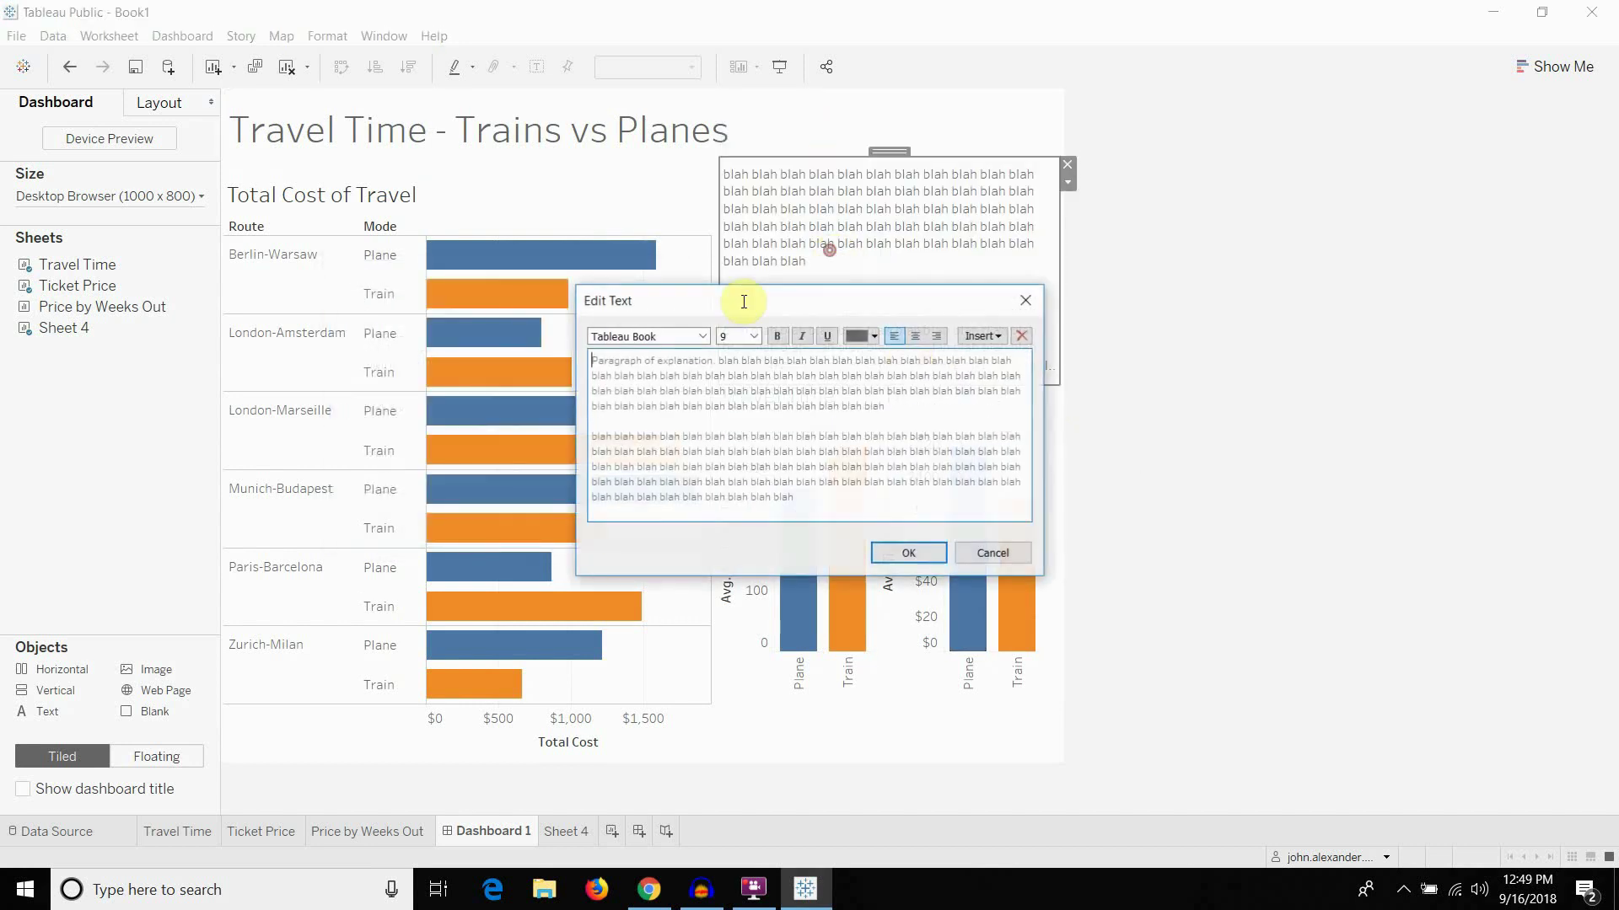
pyautogui.moveTo(865, 517); pyautogui.dragTo(721, 319)
pyautogui.click(744, 334)
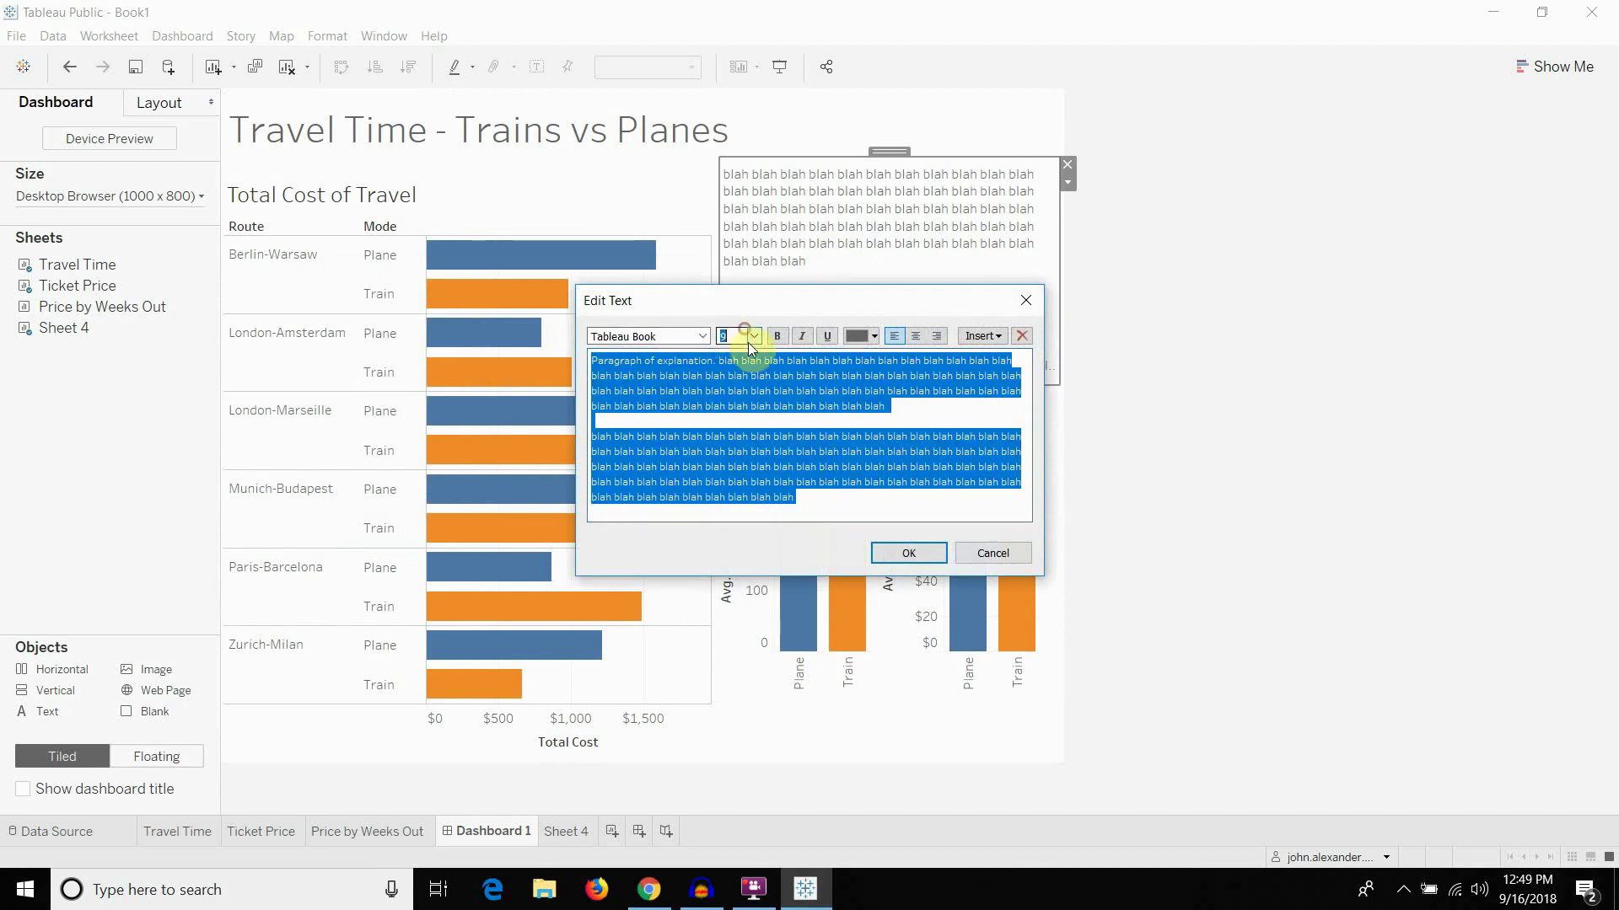
pyautogui.press('Return')
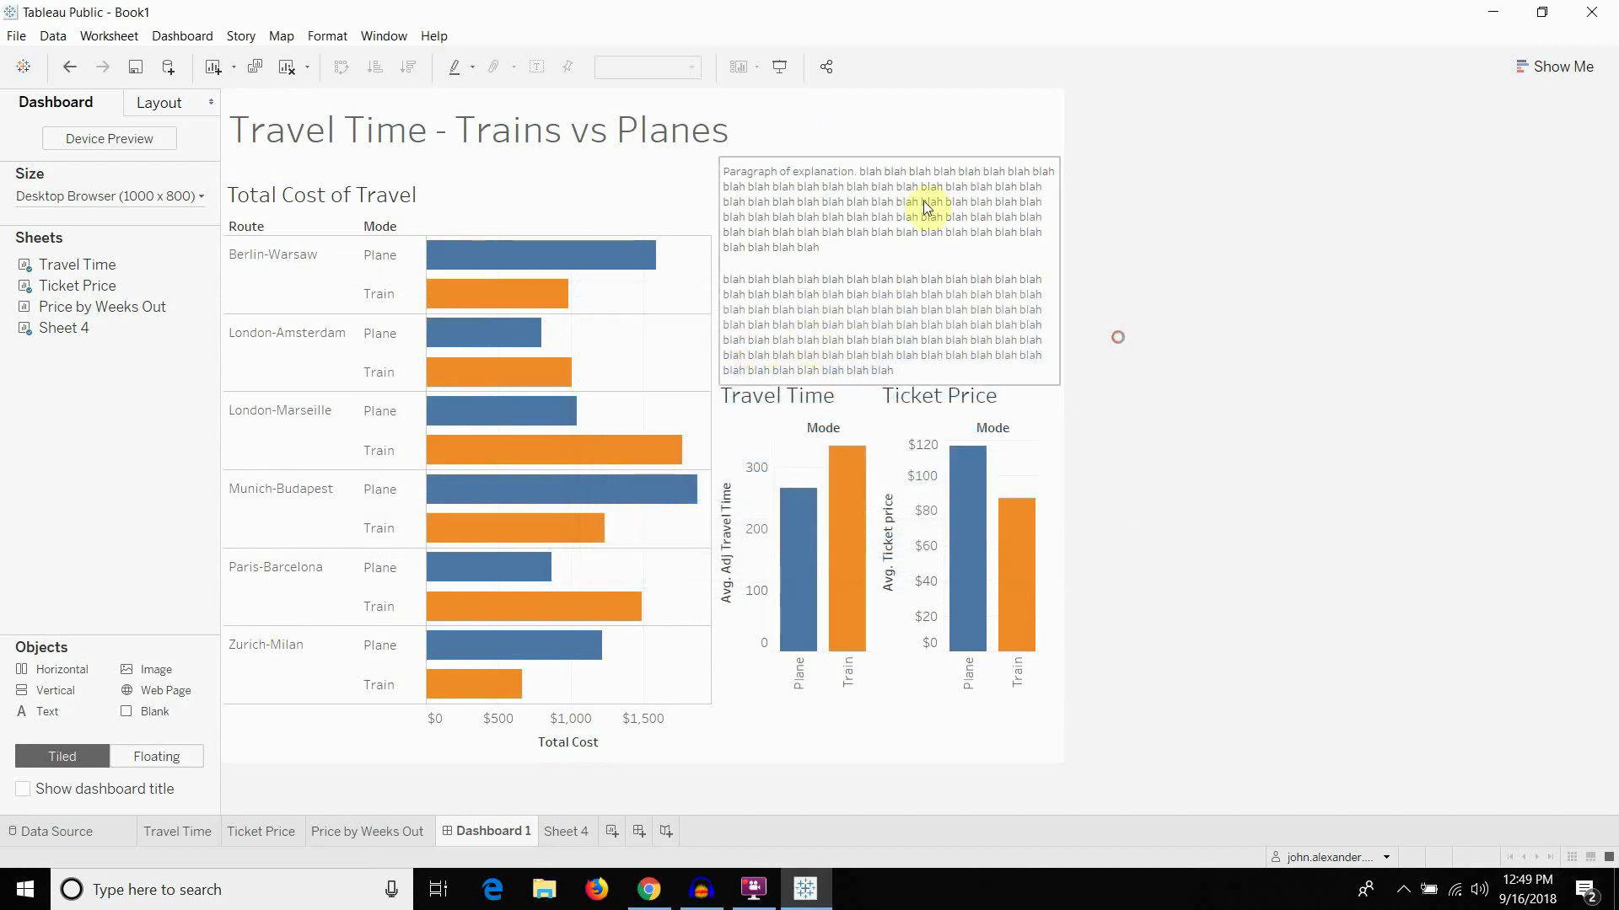
# Lower the upper edge of the Total Cost of Travel chart to free space beneath the dashboard title
pyautogui.click(634, 194)
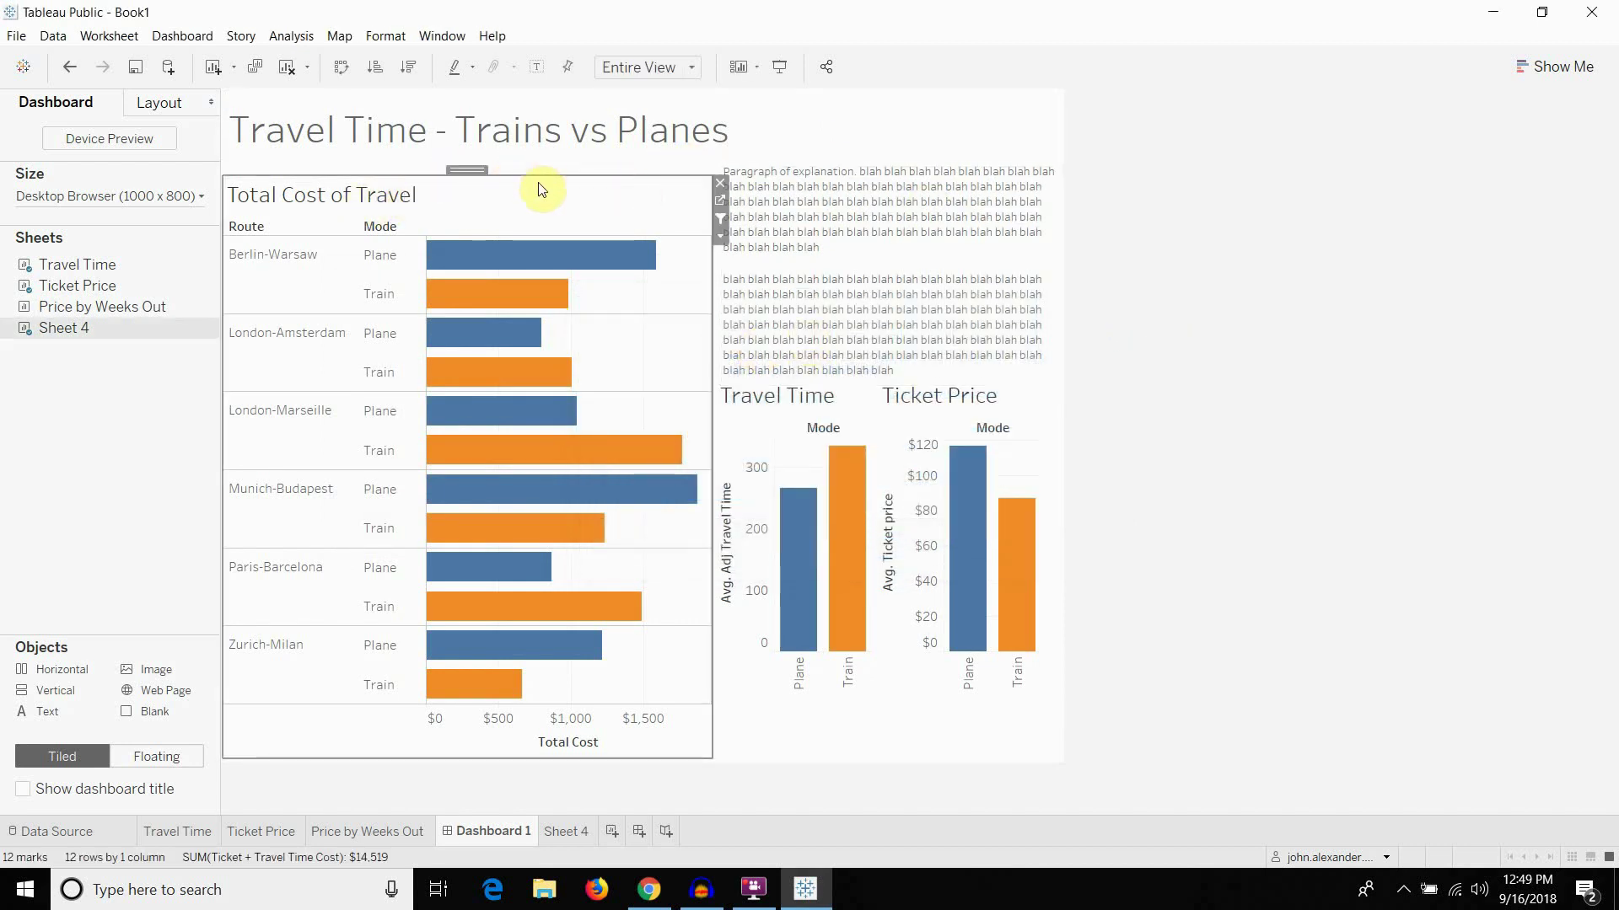
pyautogui.moveTo(604, 176); pyautogui.dragTo(615, 258)
pyautogui.click(585, 246)
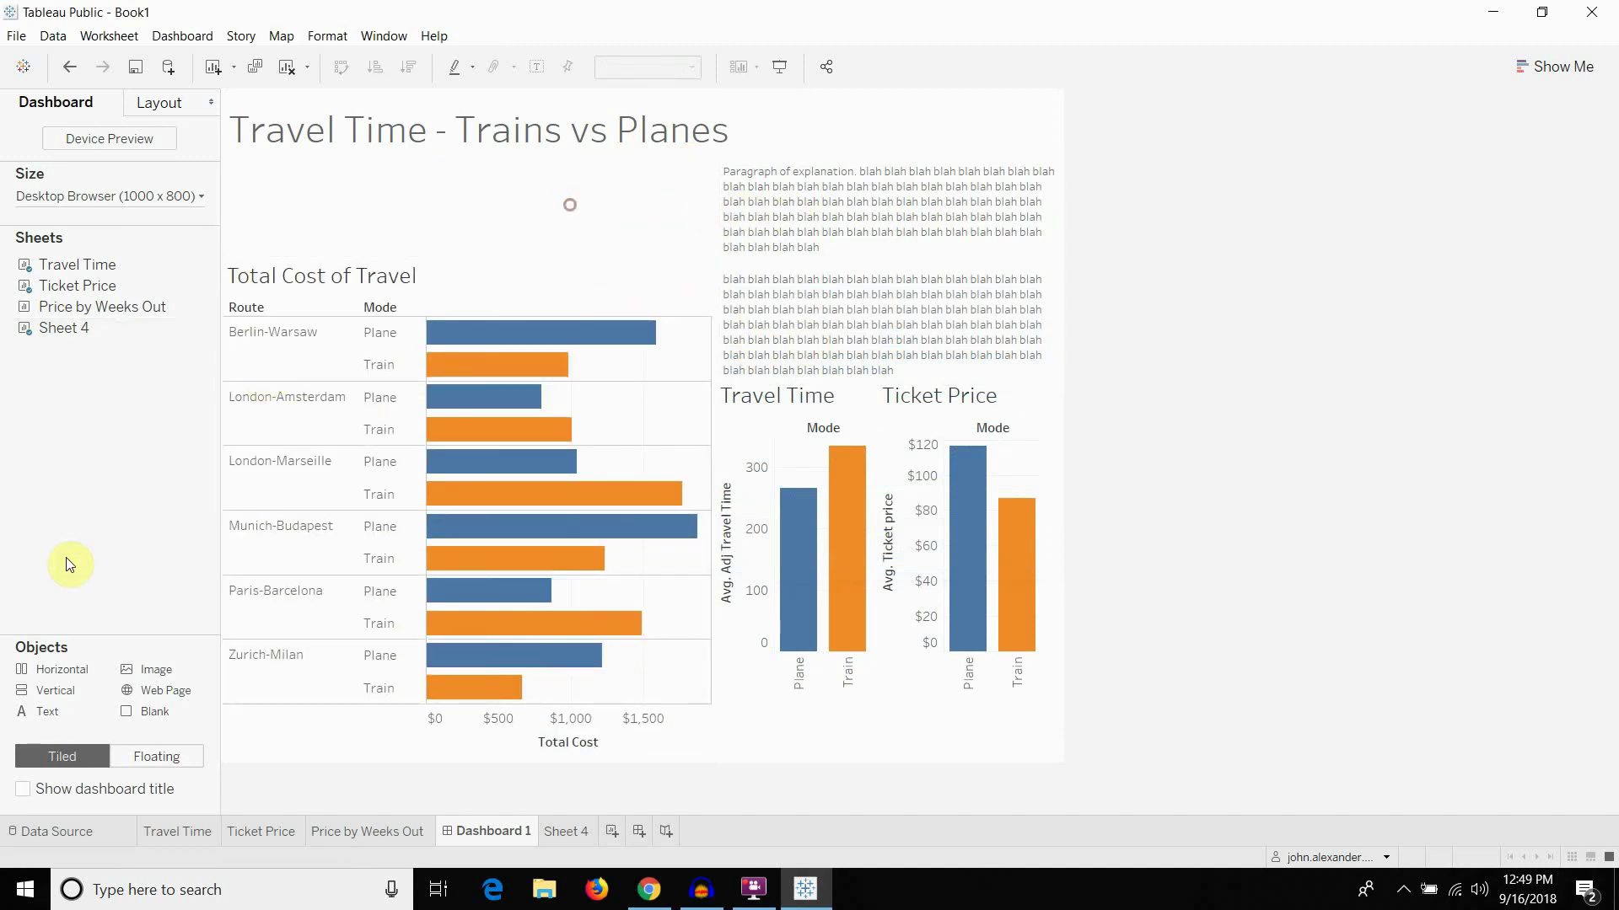
# Insert a text object reading "Define our terms" directly beneath the dashboard title, above the Total Cost of Travel chart
pyautogui.moveTo(53, 702); pyautogui.dragTo(227, 150)
pyautogui.write('D')
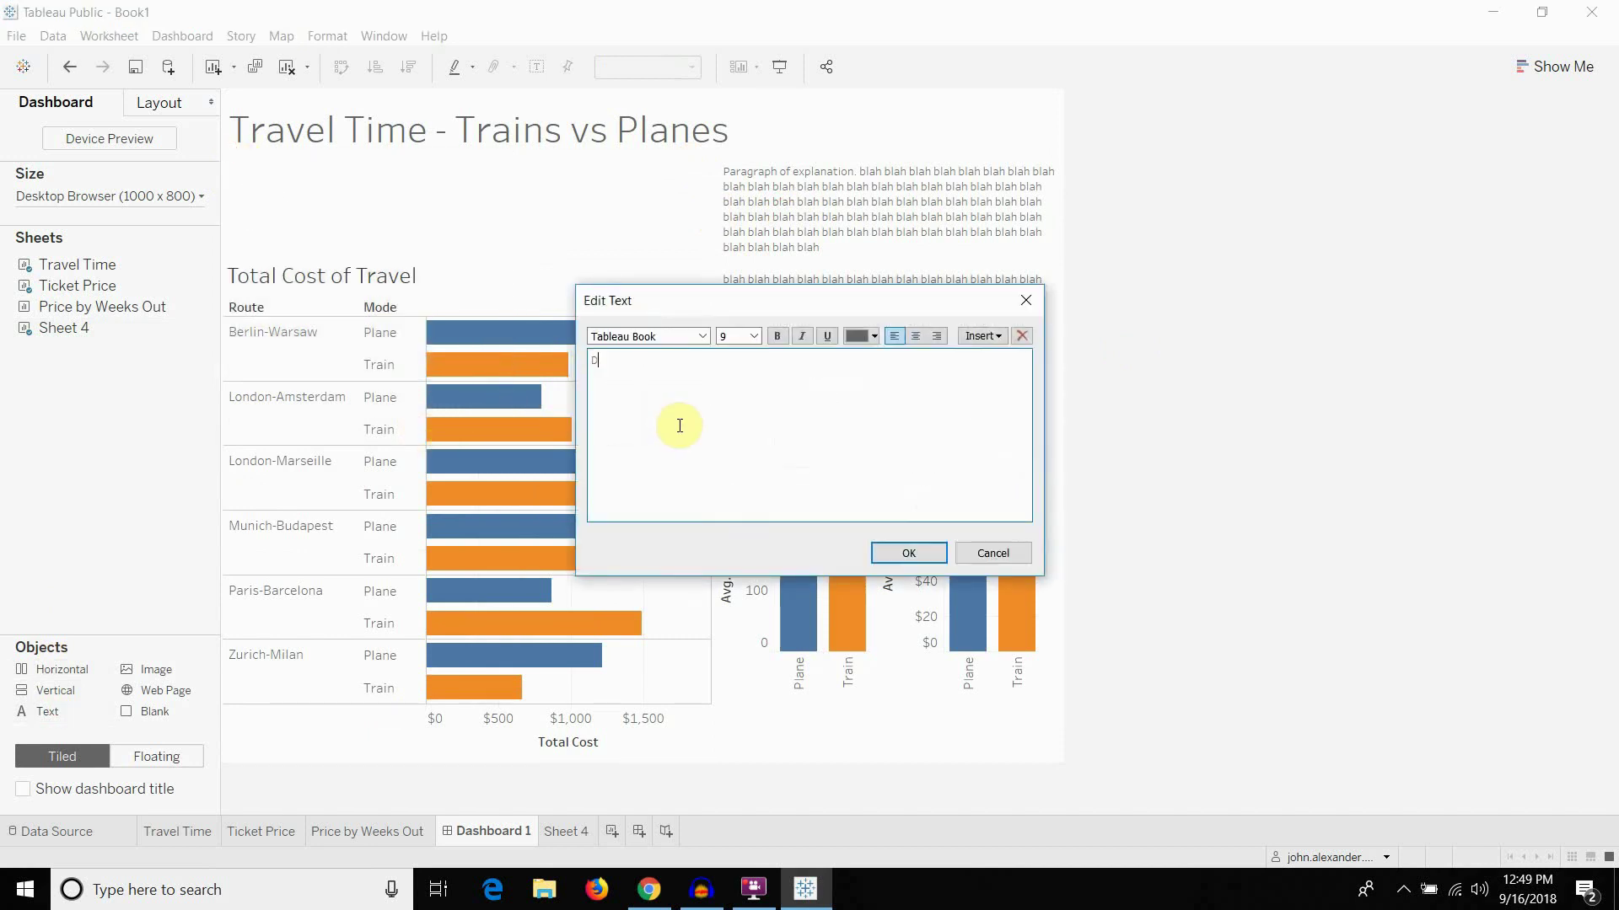
pyautogui.write('efine our terms')
pyautogui.click(905, 550)
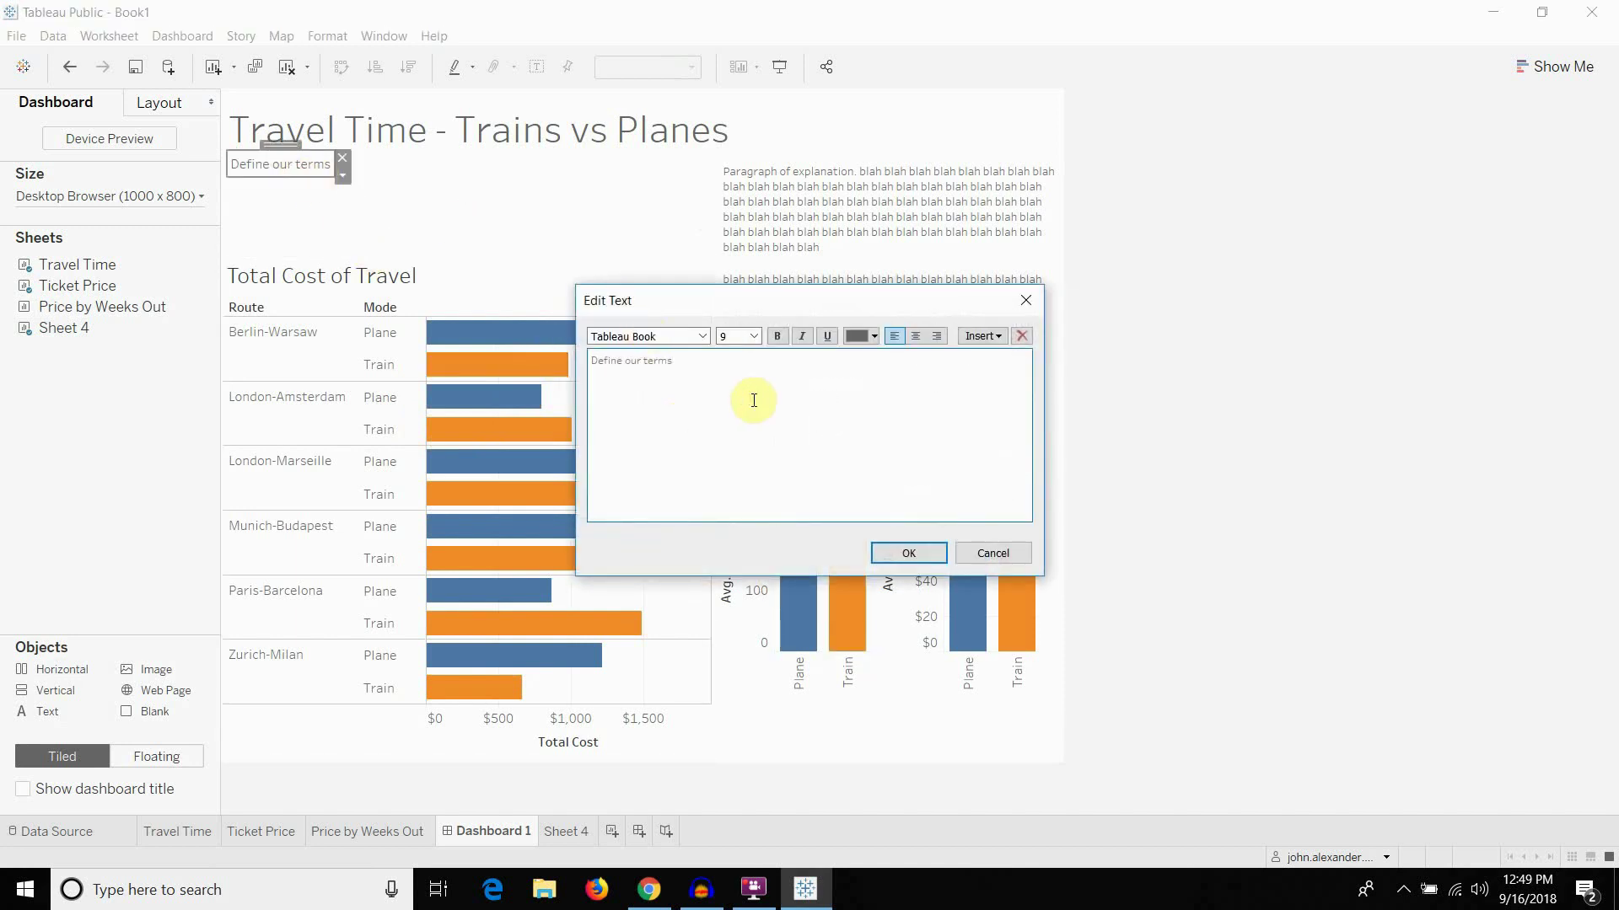
# Below "Define our terms:", add the lines "Total Cost is blah blah blah", "Travel time is blah blah blah" and "Ticket Price is"
pyautogui.press('Return')
pyautogui.write('Total Cost =')
pyautogui.press('BackSpace')
pyautogui.write('is blah blah blah Travel time is blah')
pyautogui.moveTo(725, 301); pyautogui.dragTo(382, 392)
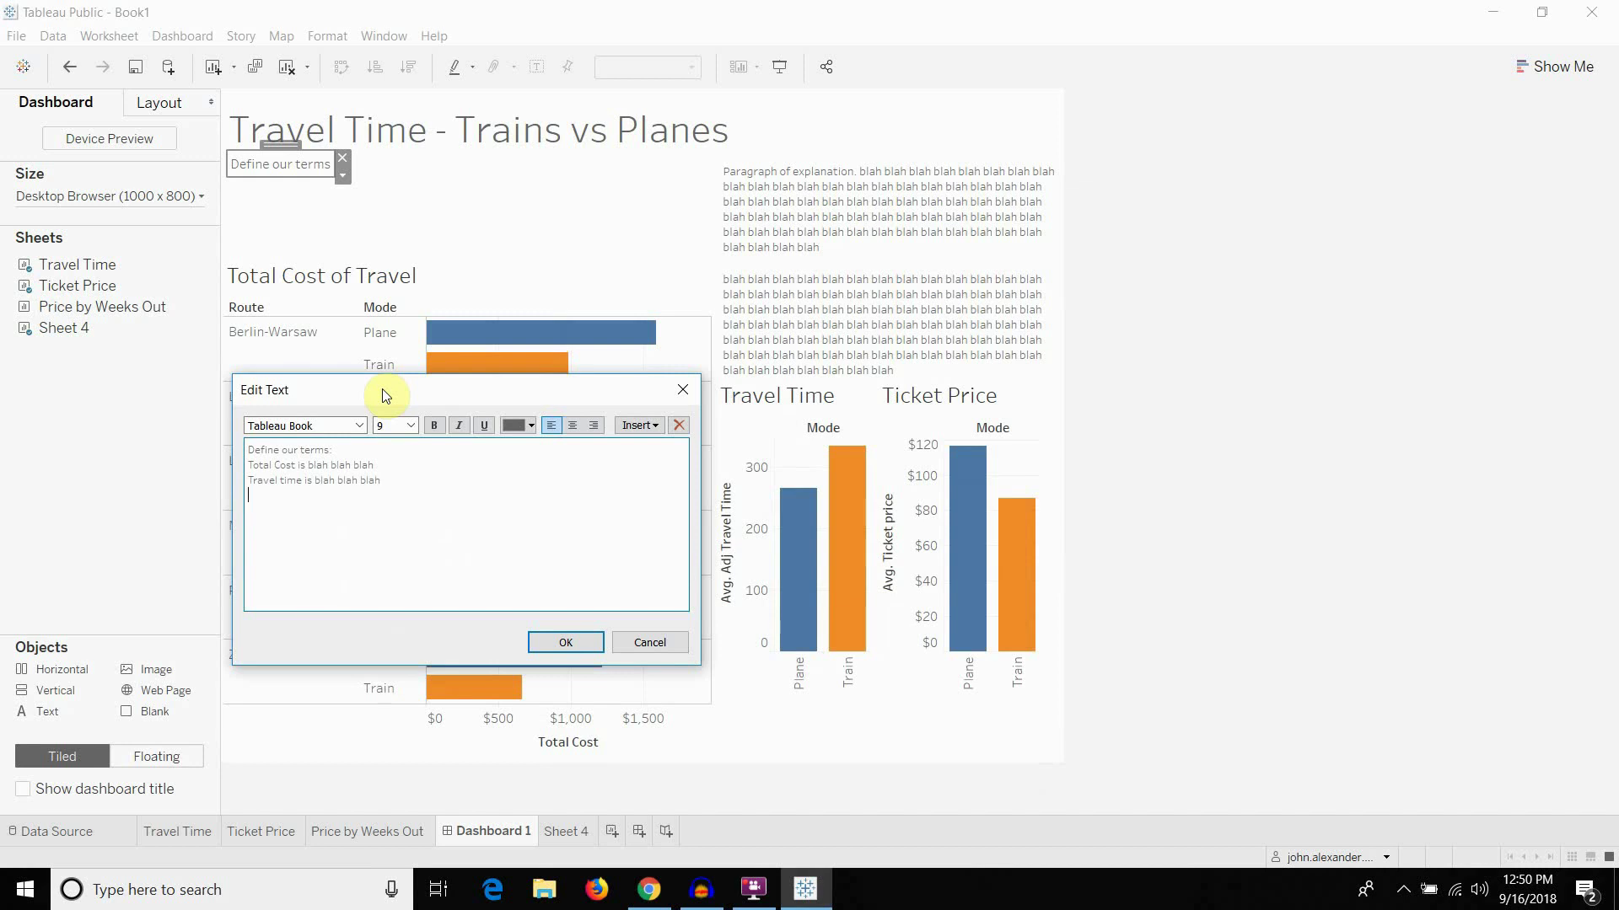
pyautogui.write('ket Price')
# Define Total Cost as "the cost of the ticket plus the opportunity cost of the time spent travelling at a rate of 20 Euros per hour."
pyautogui.hotkey('ctrl', 'shift', 'Right')
pyautogui.hotkey('ctrl', 'shift', 'Right')
pyautogui.hotkey('ctrl', 'shift', 'Right')
pyautogui.write('Total Cost is the cost of the ticket plus the opportunity cost')
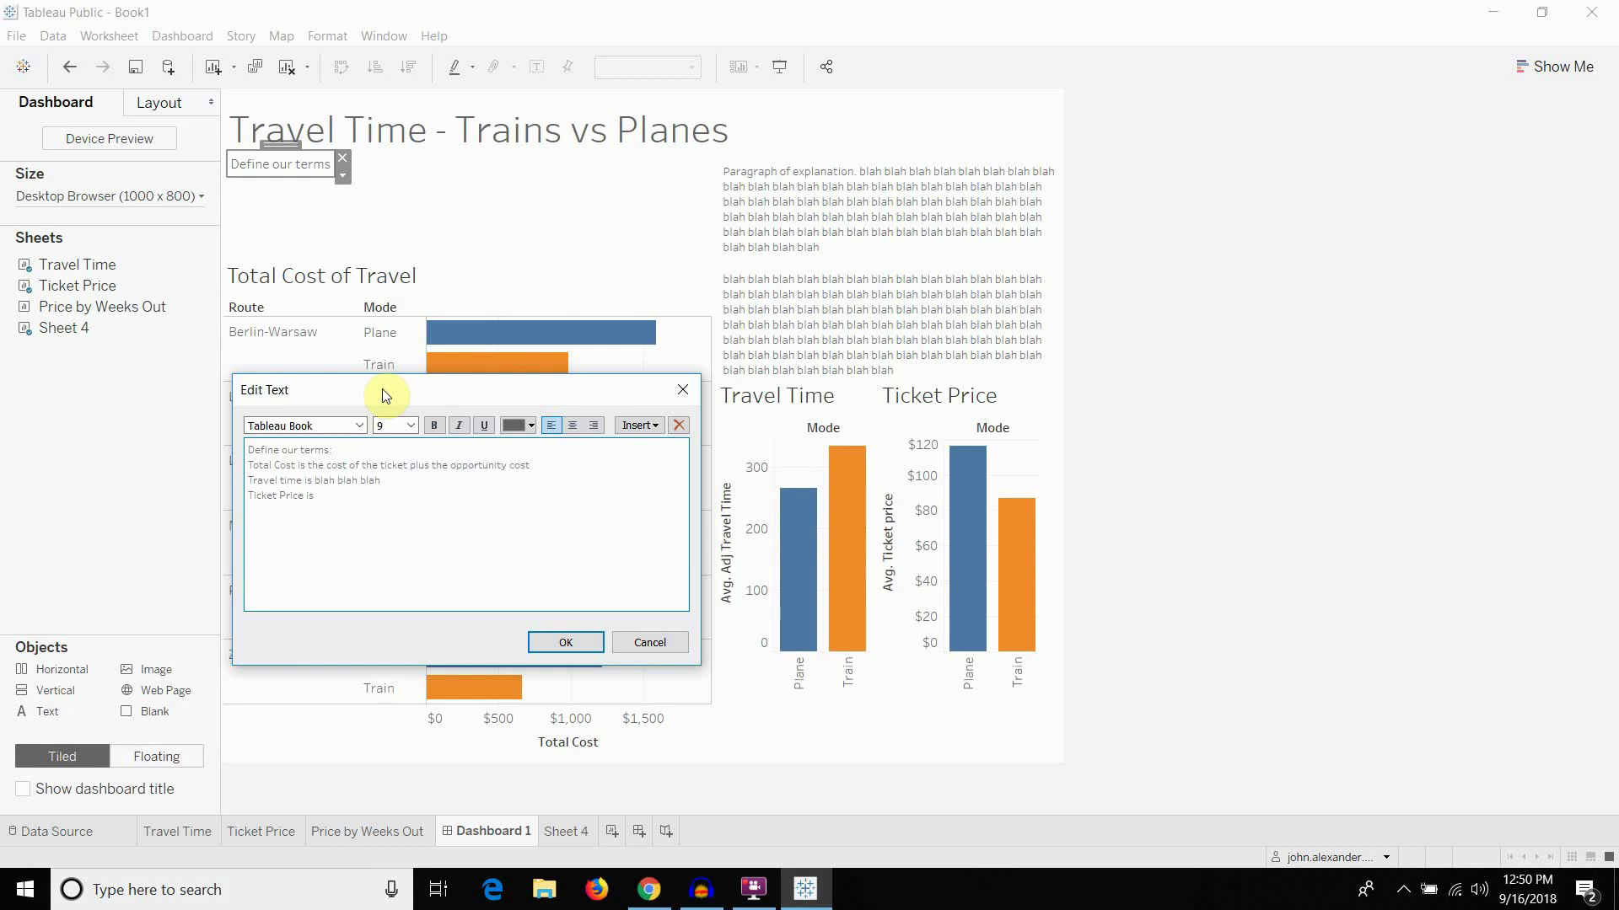
pyautogui.write(' of the time spent travelling at a rate of')
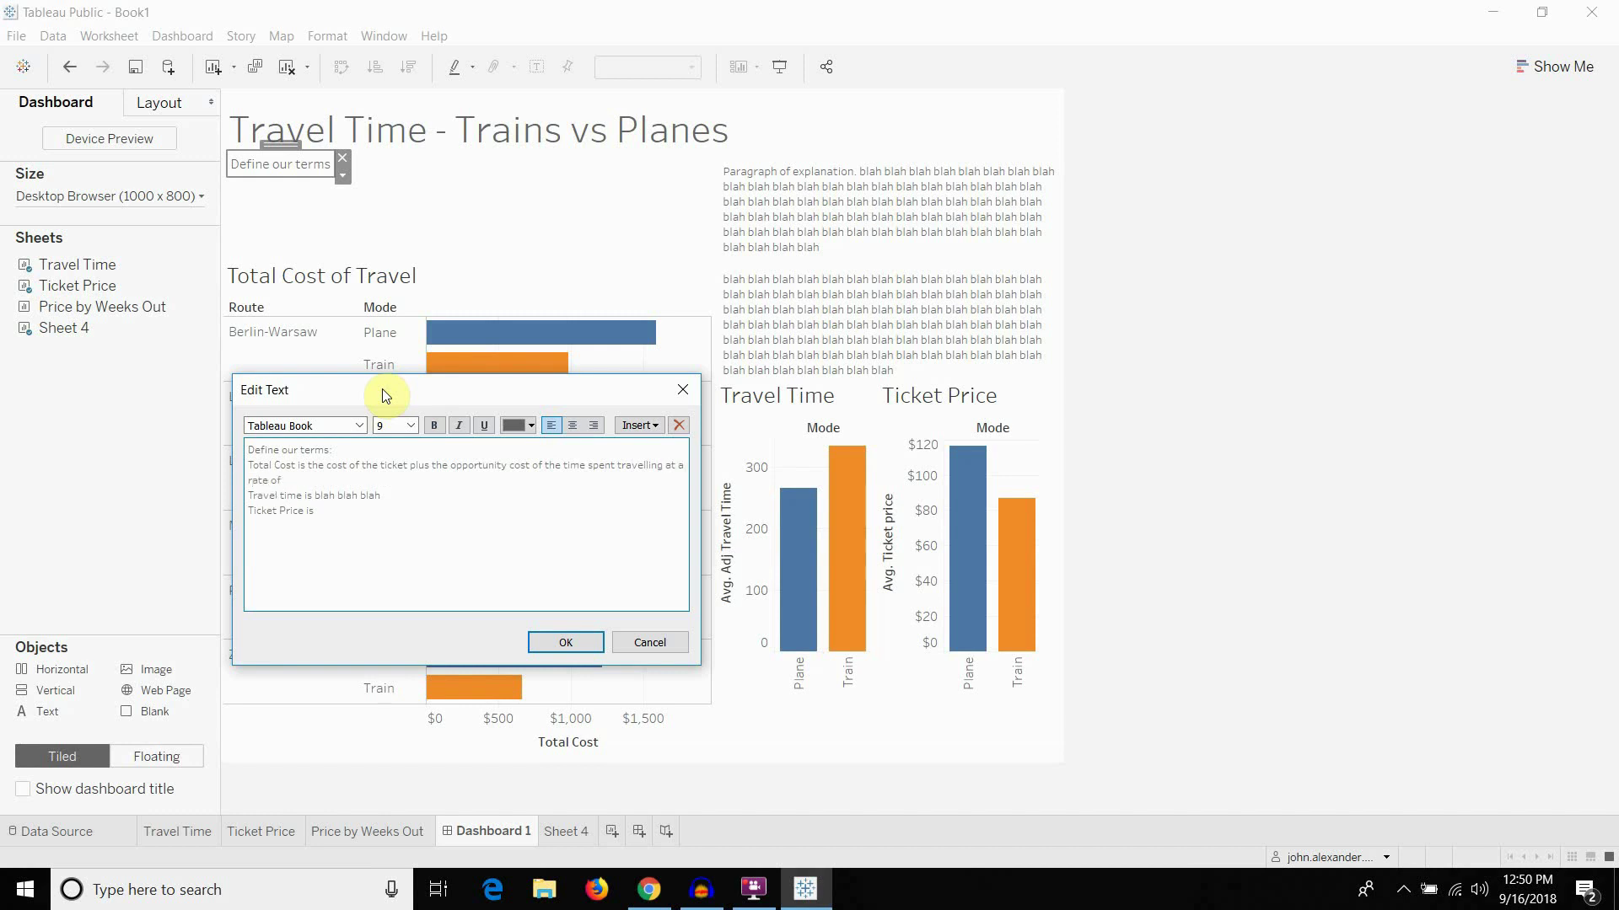
pyautogui.write(' 20 Euros per hour.')
# Replace the Travel time placeholder with "the travel time in minutes from start to destination, including (for plane travel)"
pyautogui.hotkey('ctrl', 'shift', 'Left')
pyautogui.hotkey('ctrl', 'shift', 'Left')
pyautogui.hotkey('ctrl', 'shift', 'Left')
pyautogui.write('time')
pyautogui.press('BackSpace')
pyautogui.press('BackSpace')
pyautogui.press('BackSpace')
pyautogui.press('BackSpace')
pyautogui.write('he travel time in minutes from destination to d')
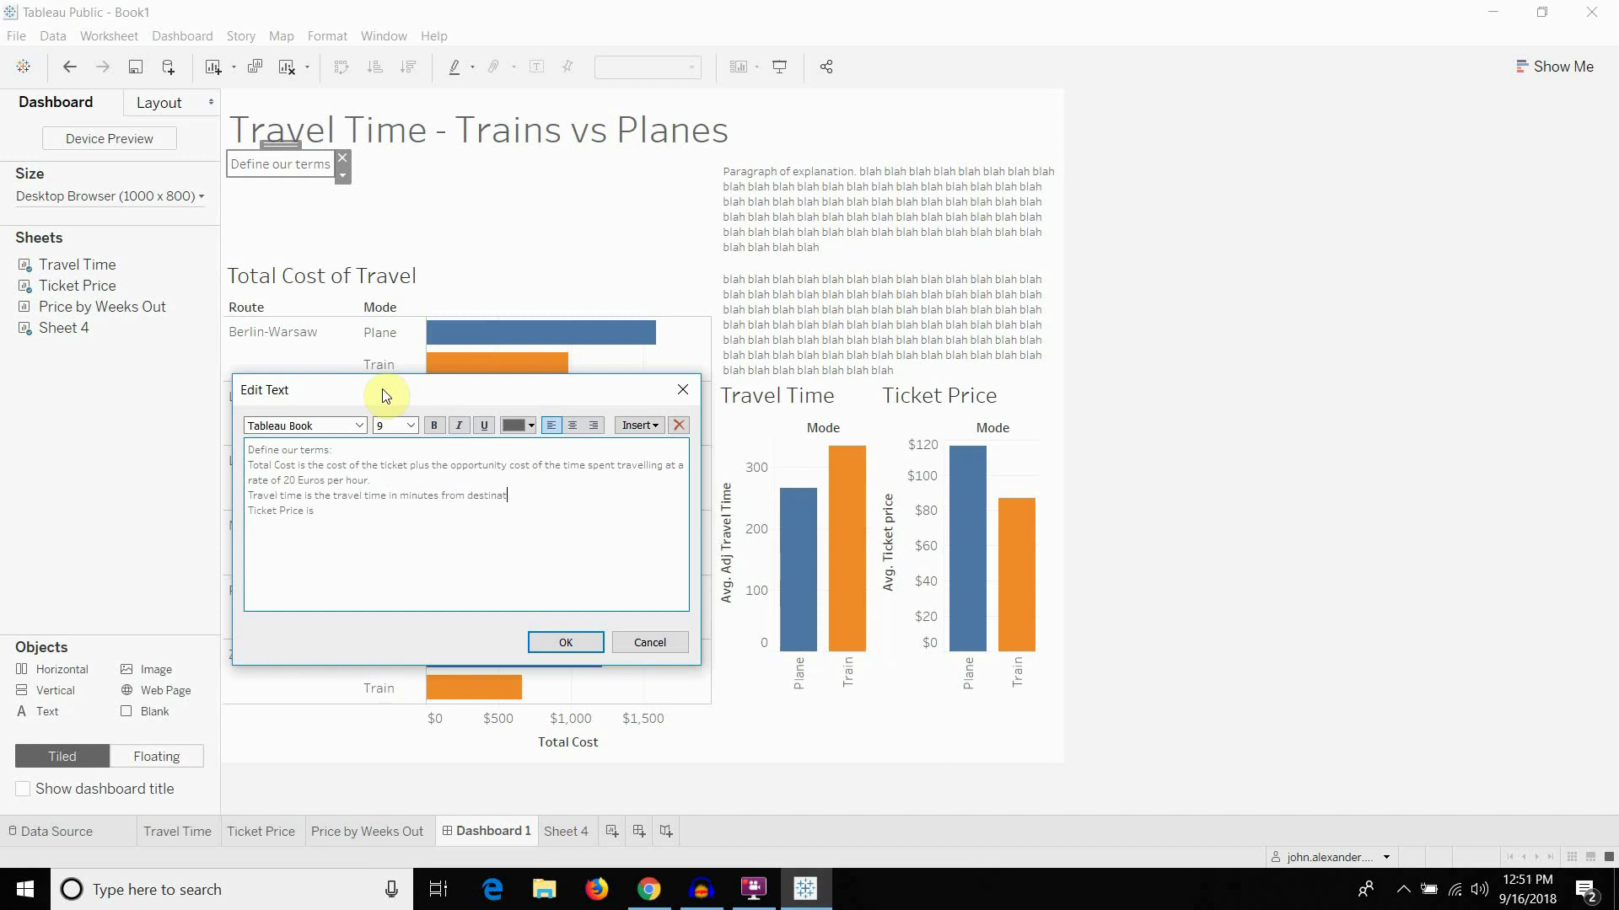
pyautogui.press('BackSpace')
pyautogui.press('BackSpace')
pyautogui.press('BackSpace')
pyautogui.press('BackSpace')
pyautogui.press('BackSpace')
pyautogui.press('BackSpace')
pyautogui.press('BackSpace')
pyautogui.press('BackSpace')
pyautogui.press('BackSpace')
pyautogui.press('BackSpace')
pyautogui.press('BackSpace')
pyautogui.press('BackSpace')
pyautogui.press('BackSpace')
pyautogui.press('BackSpace')
pyautogui.press('BackSpace')
pyautogui.press('BackSpace')
pyautogui.write('start to destination ')
pyautogui.write(' adjust')
pyautogui.press('BackSpace')
pyautogui.press('BackSpace')
pyautogui.press('BackSpace')
pyautogui.press('BackSpace')
pyautogui.press('BackSpace')
pyautogui.press('BackSpace')
pyautogui.write('including (for plane trav')
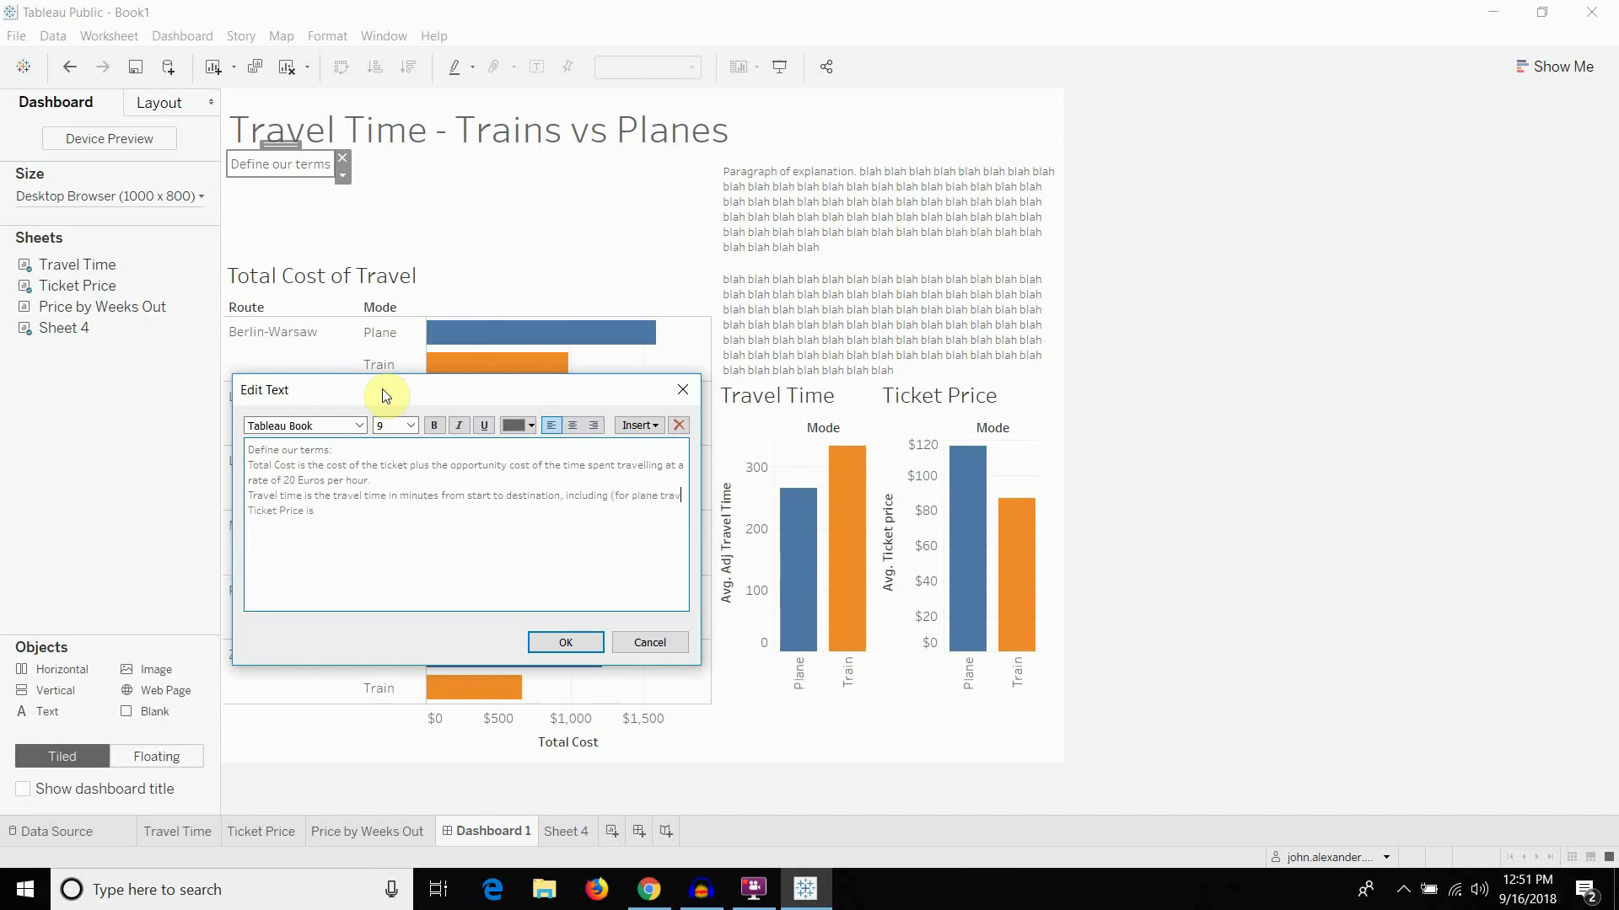
# Finish Travel time with minutes spent going to and from the airport, and define Ticket Price as the average Euro price over 6 weeks prior to departure
pyautogui.write('el) then  number of minutes spent going to and from the airport.')
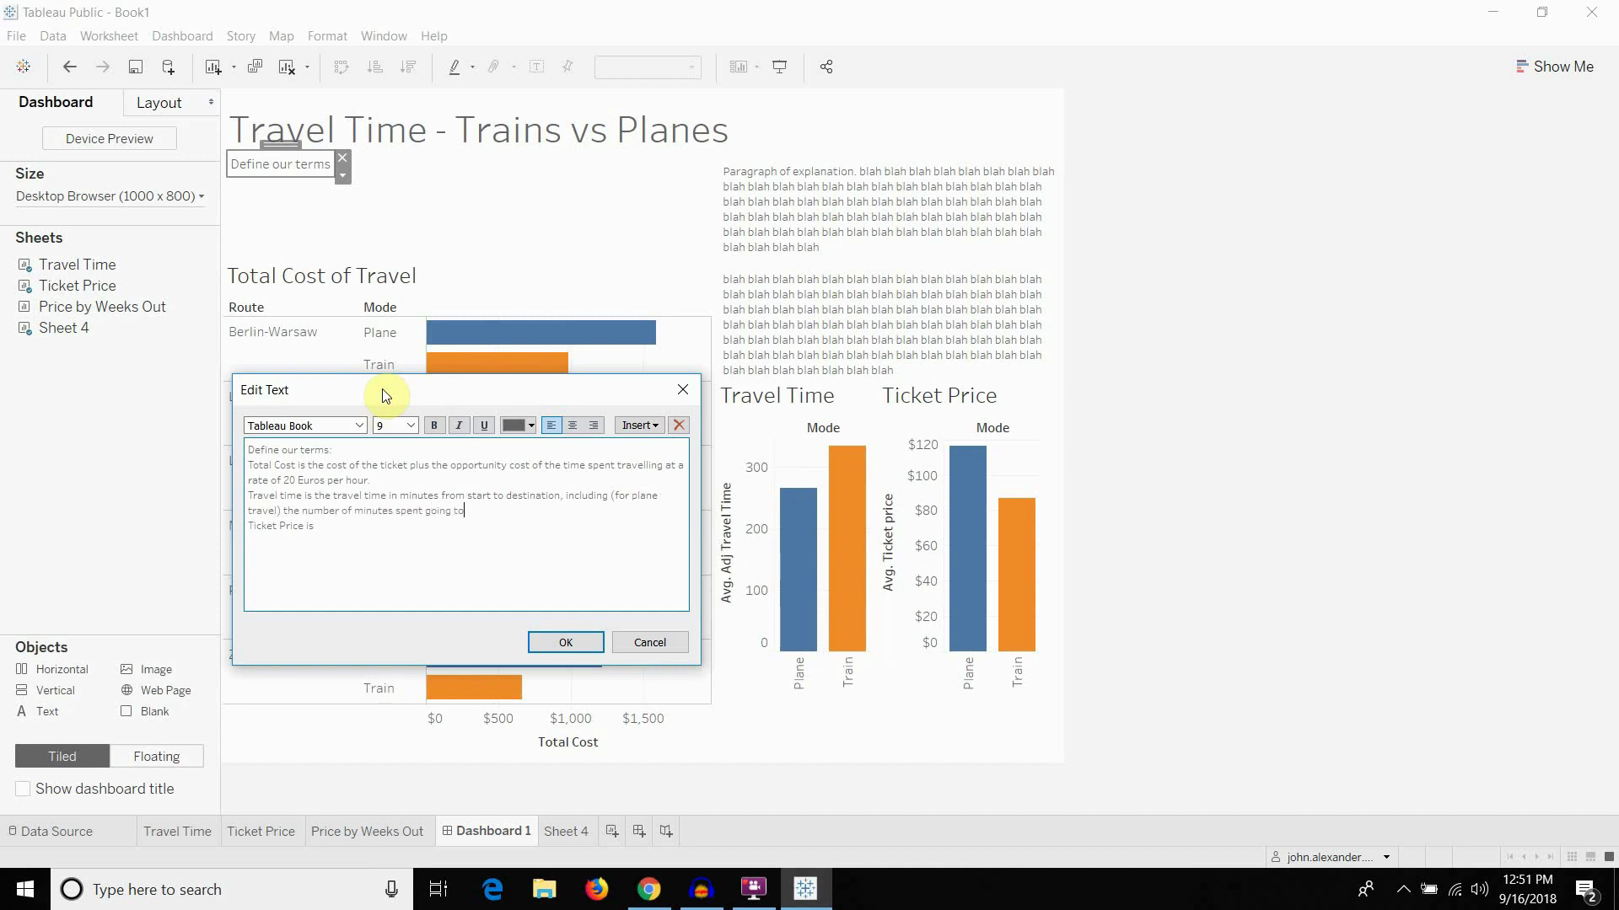
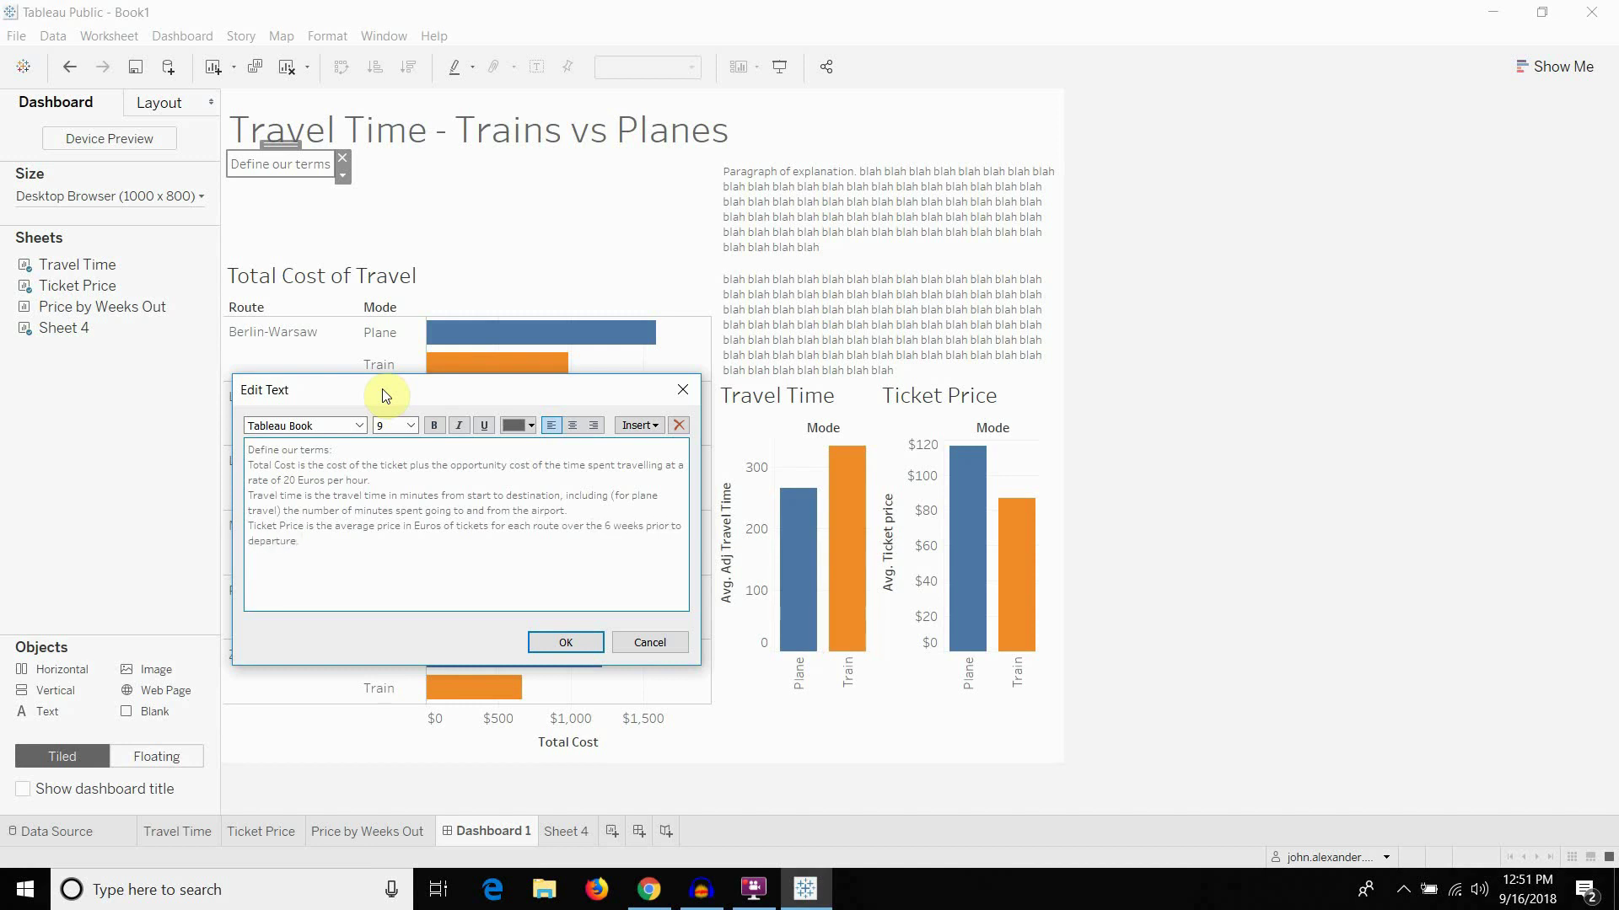
pyautogui.click(565, 642)
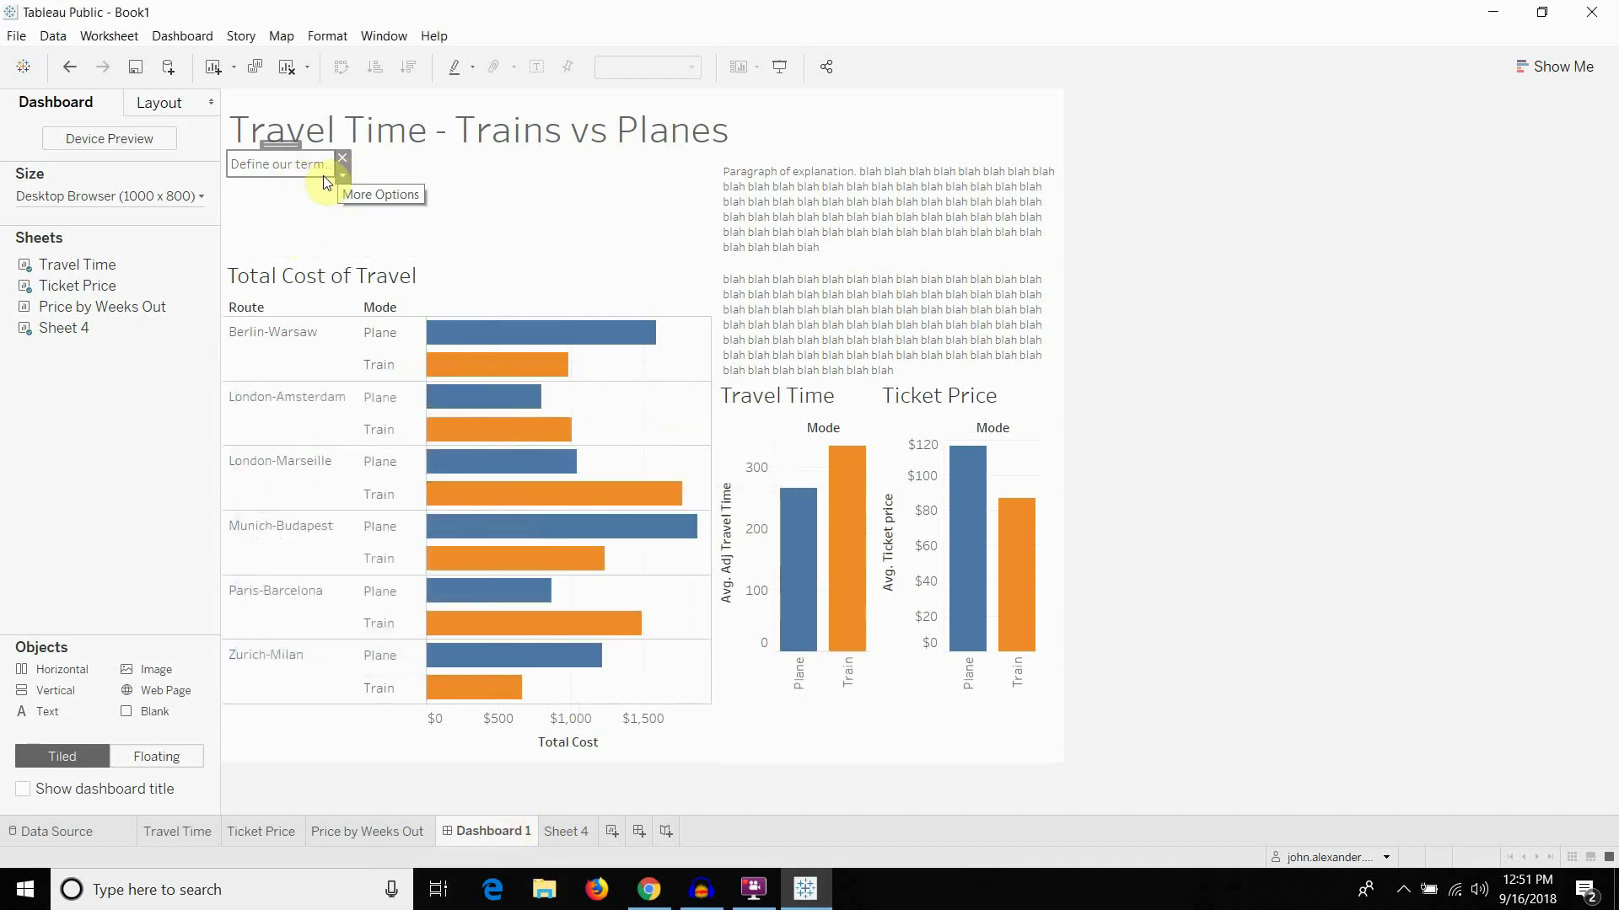
# Enlarge the definitions text box to nearly the width of the Total Cost of Travel chart and set all its text to size 8
pyautogui.moveTo(335, 177); pyautogui.dragTo(706, 314)
pyautogui.doubleClick(583, 229)
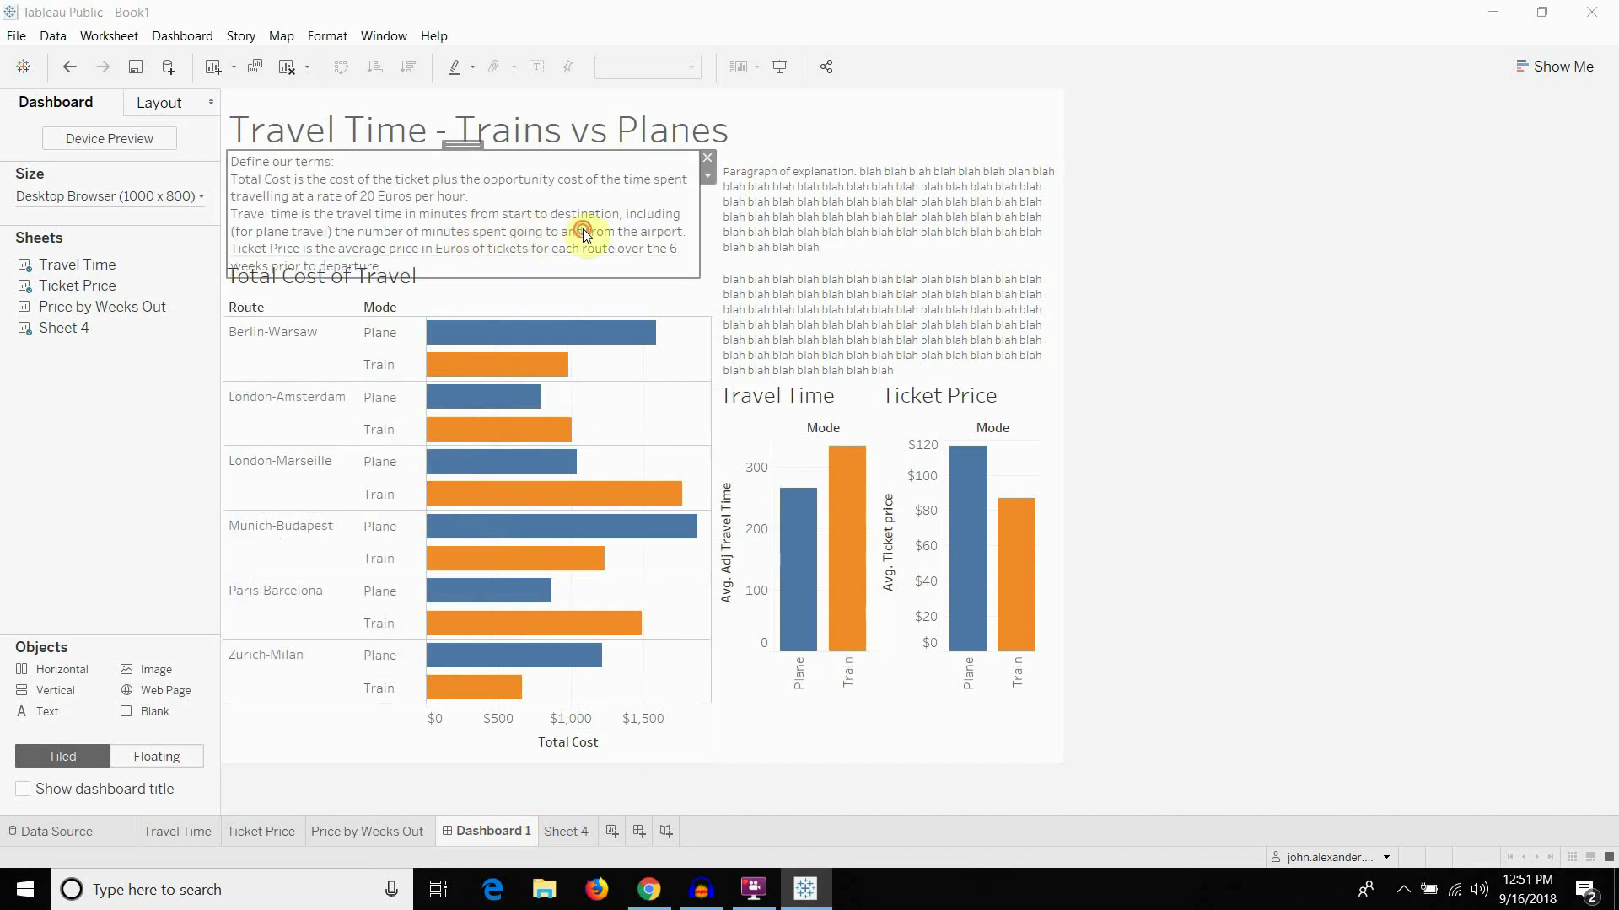
pyautogui.hotkey('ctrl', 'a')
pyautogui.click(728, 335)
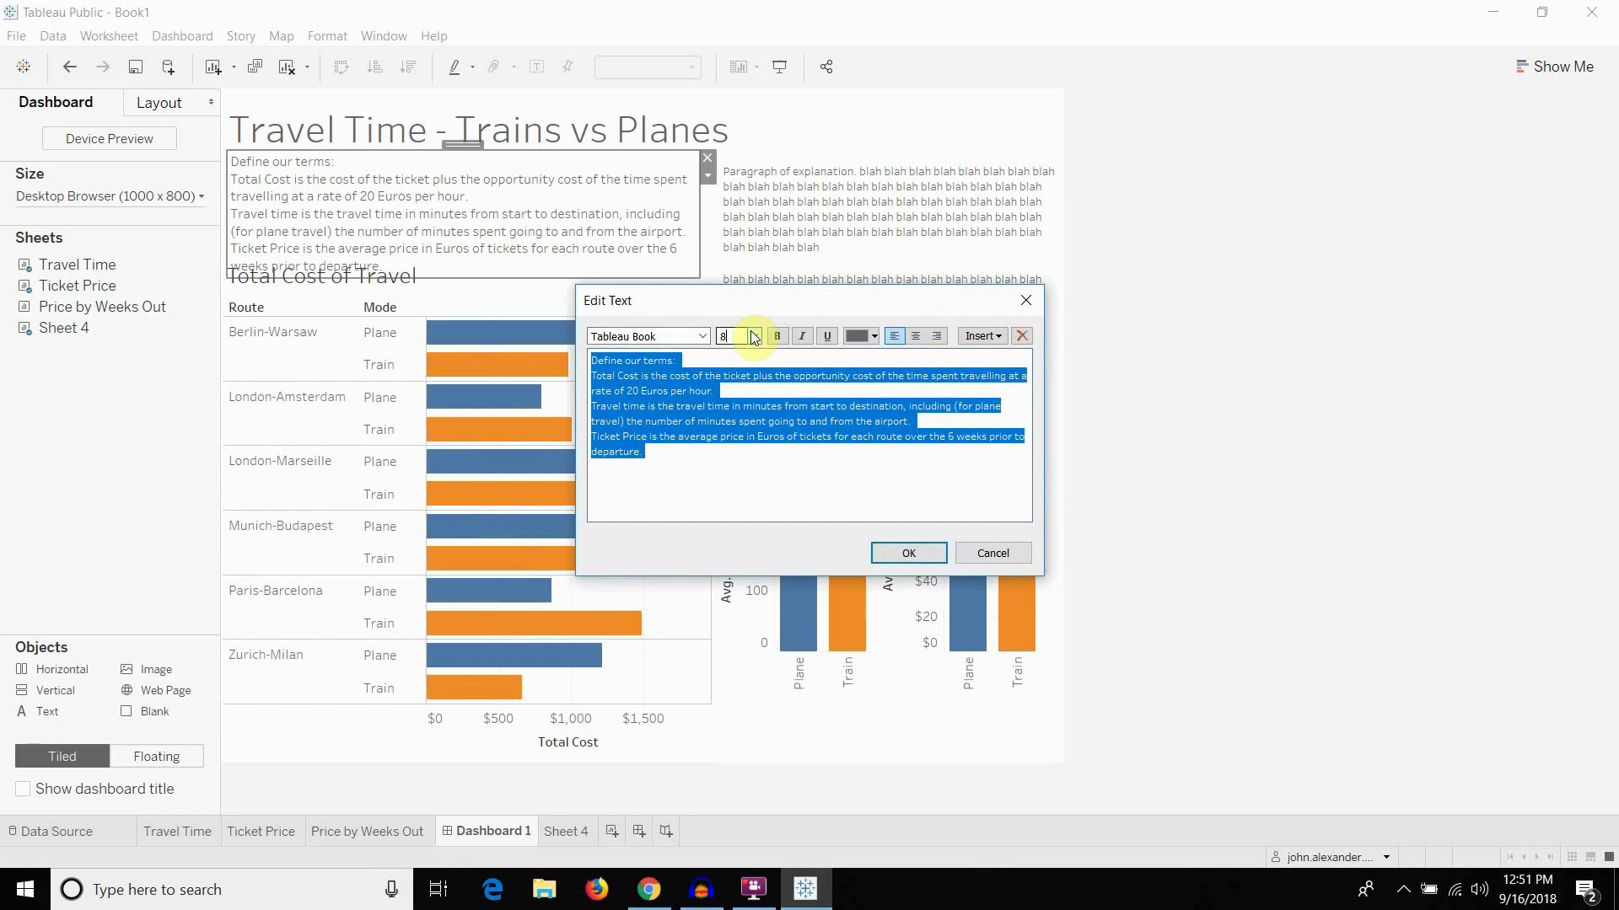
pyautogui.click(918, 506)
pyautogui.click(908, 553)
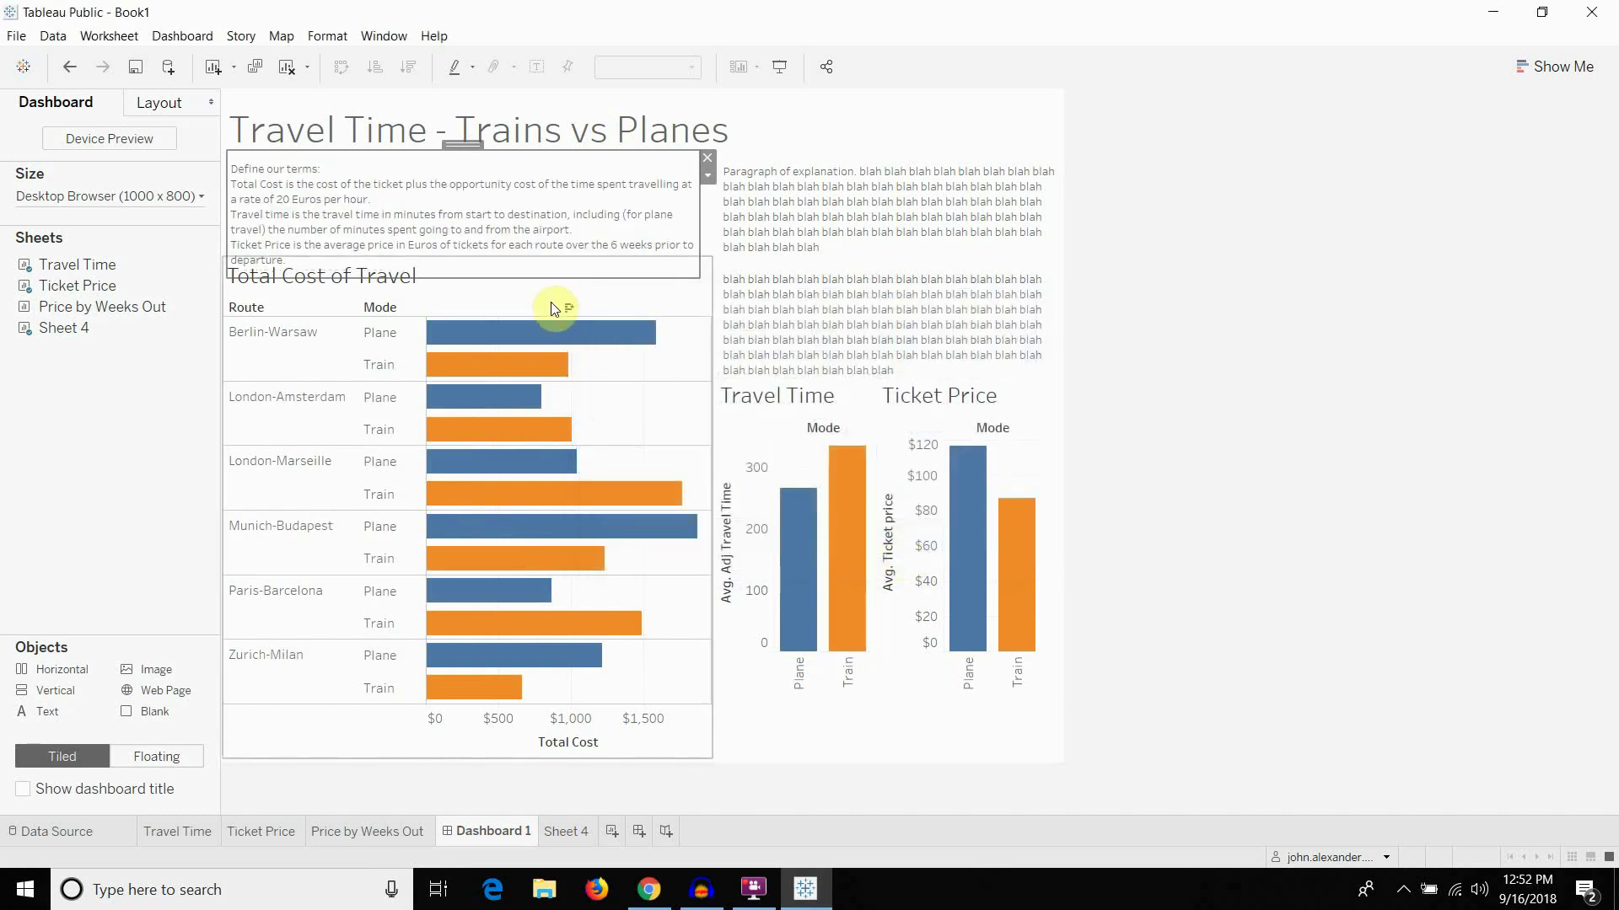
# Make the "Define our terms:" heading bold in the definitions text
pyautogui.doubleClick(364, 208)
pyautogui.tripleClick(687, 361)
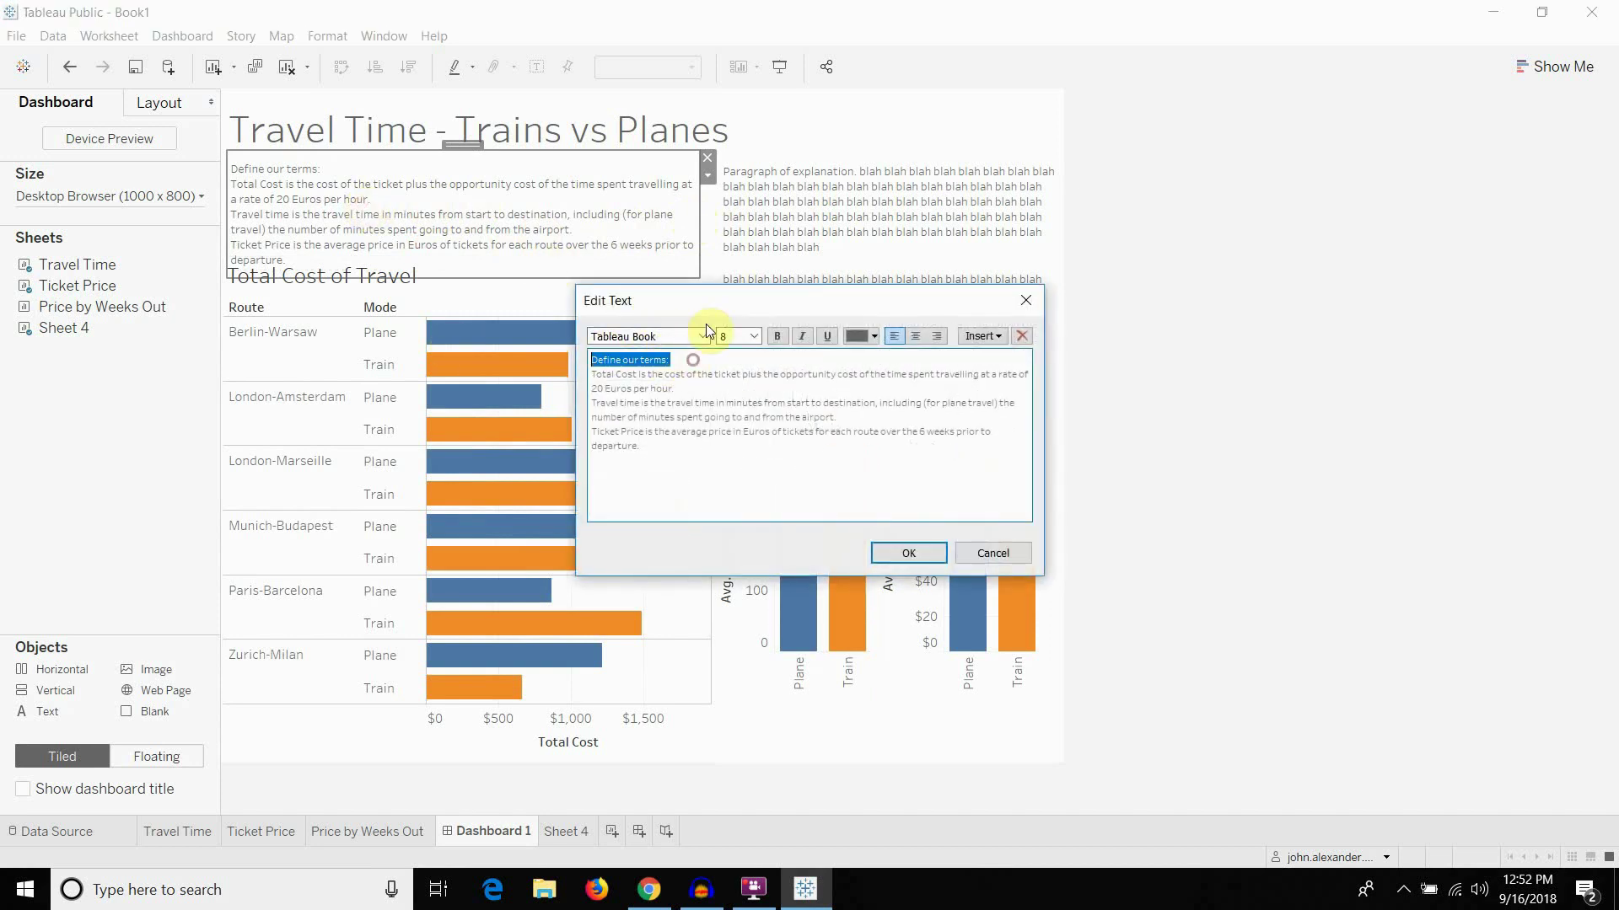
pyautogui.click(776, 335)
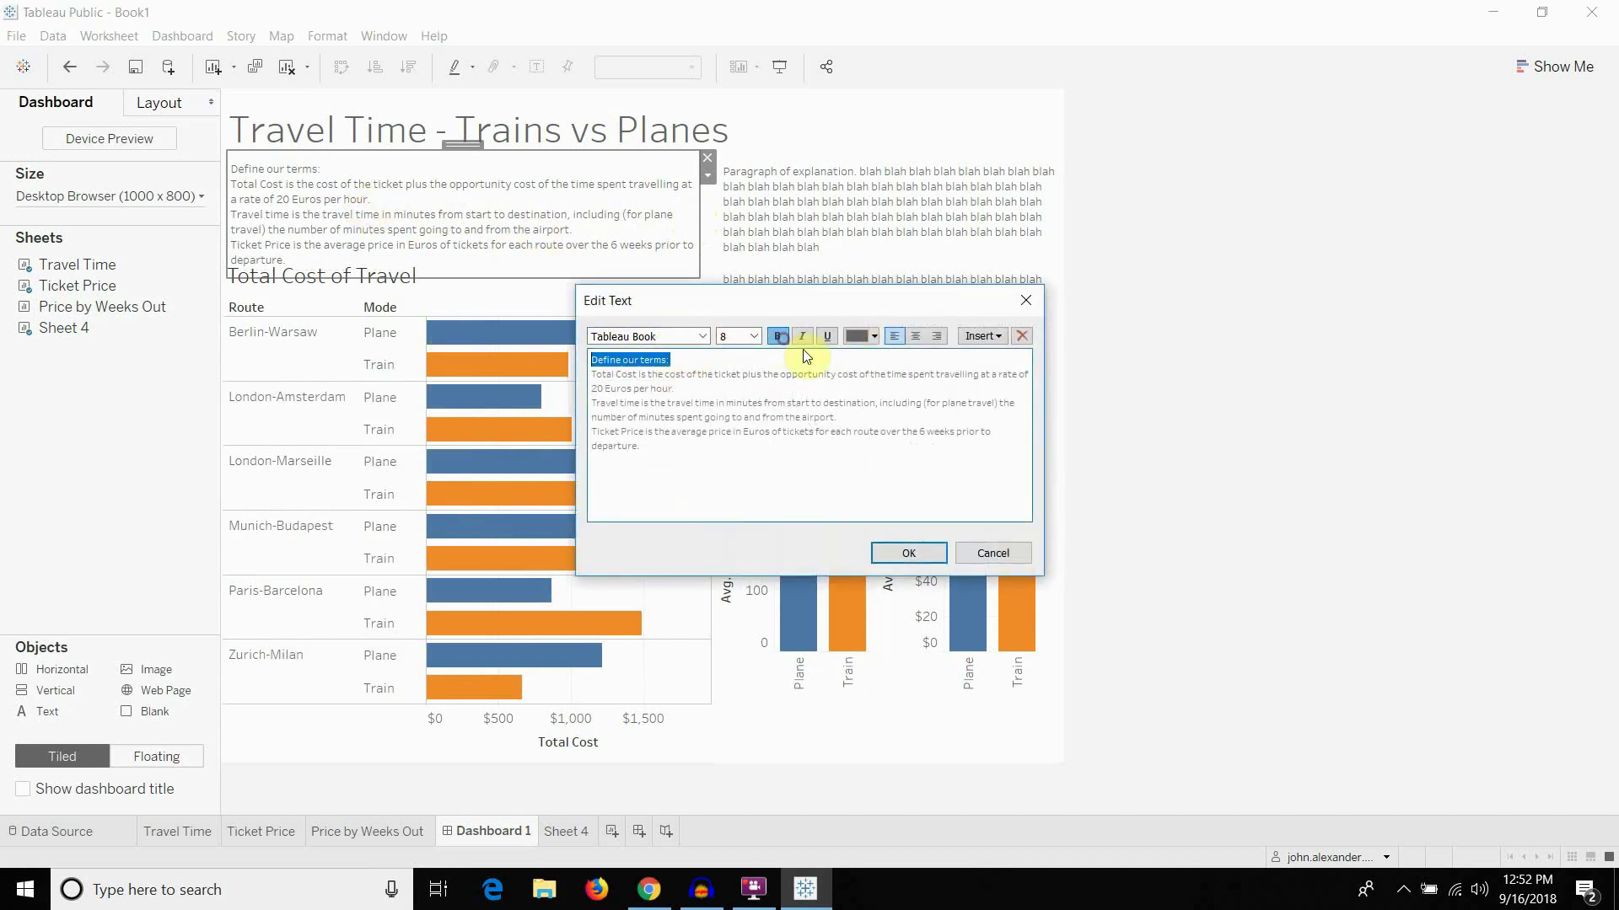
pyautogui.click(727, 469)
pyautogui.click(906, 553)
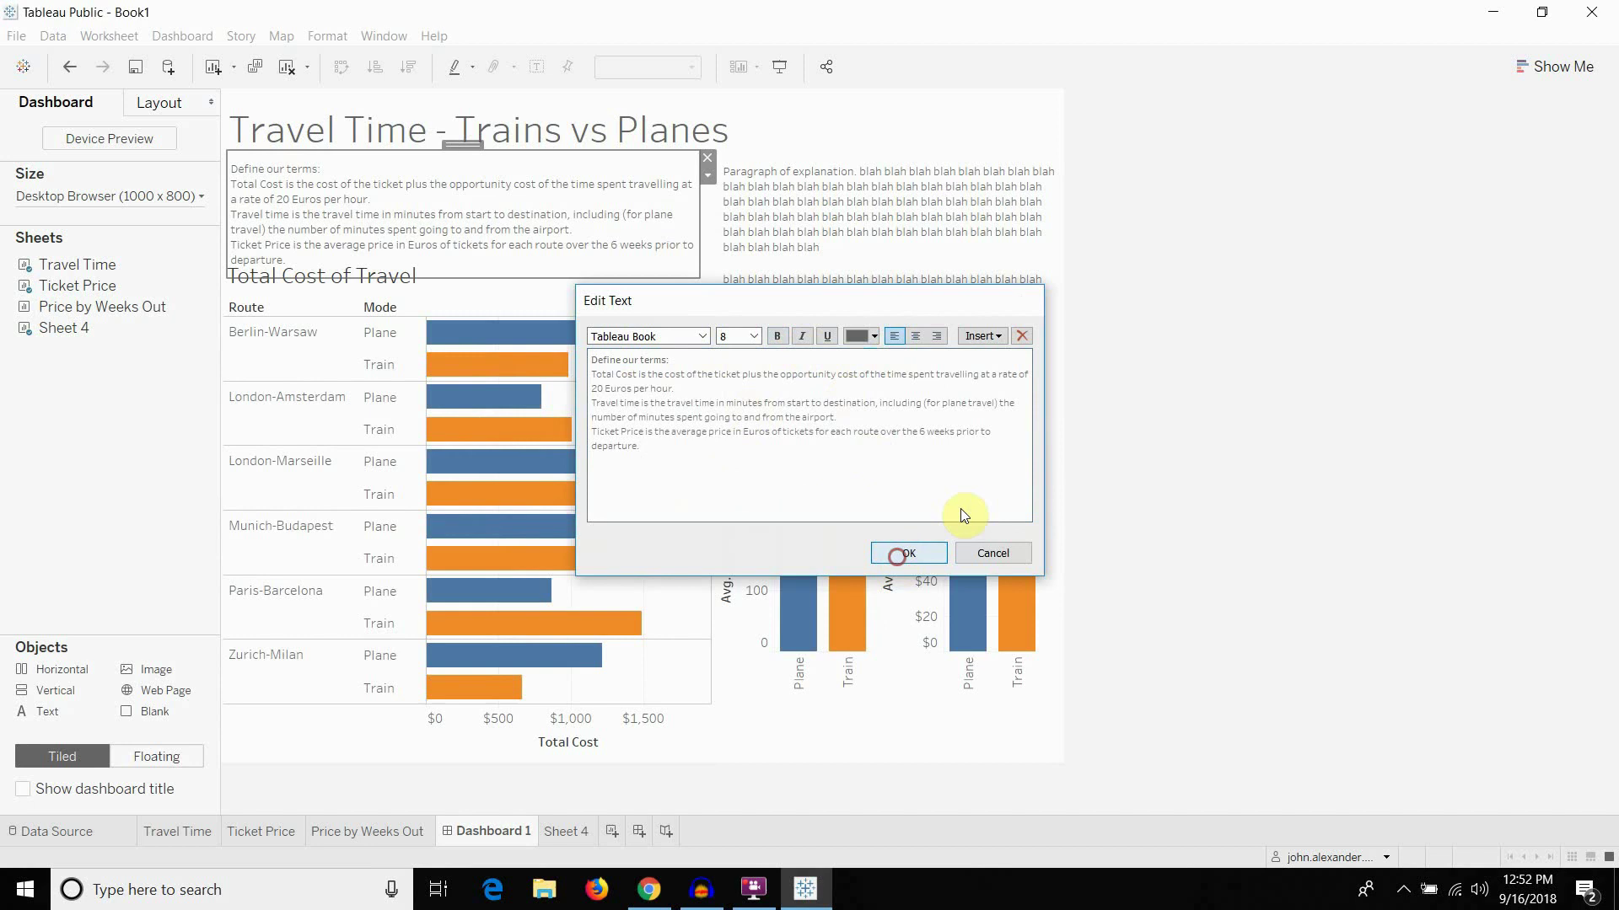
# Raise the lower edge of the definitions box so it no longer overlaps the Total Cost of Travel chart title
pyautogui.click(640, 241)
pyautogui.click(916, 286)
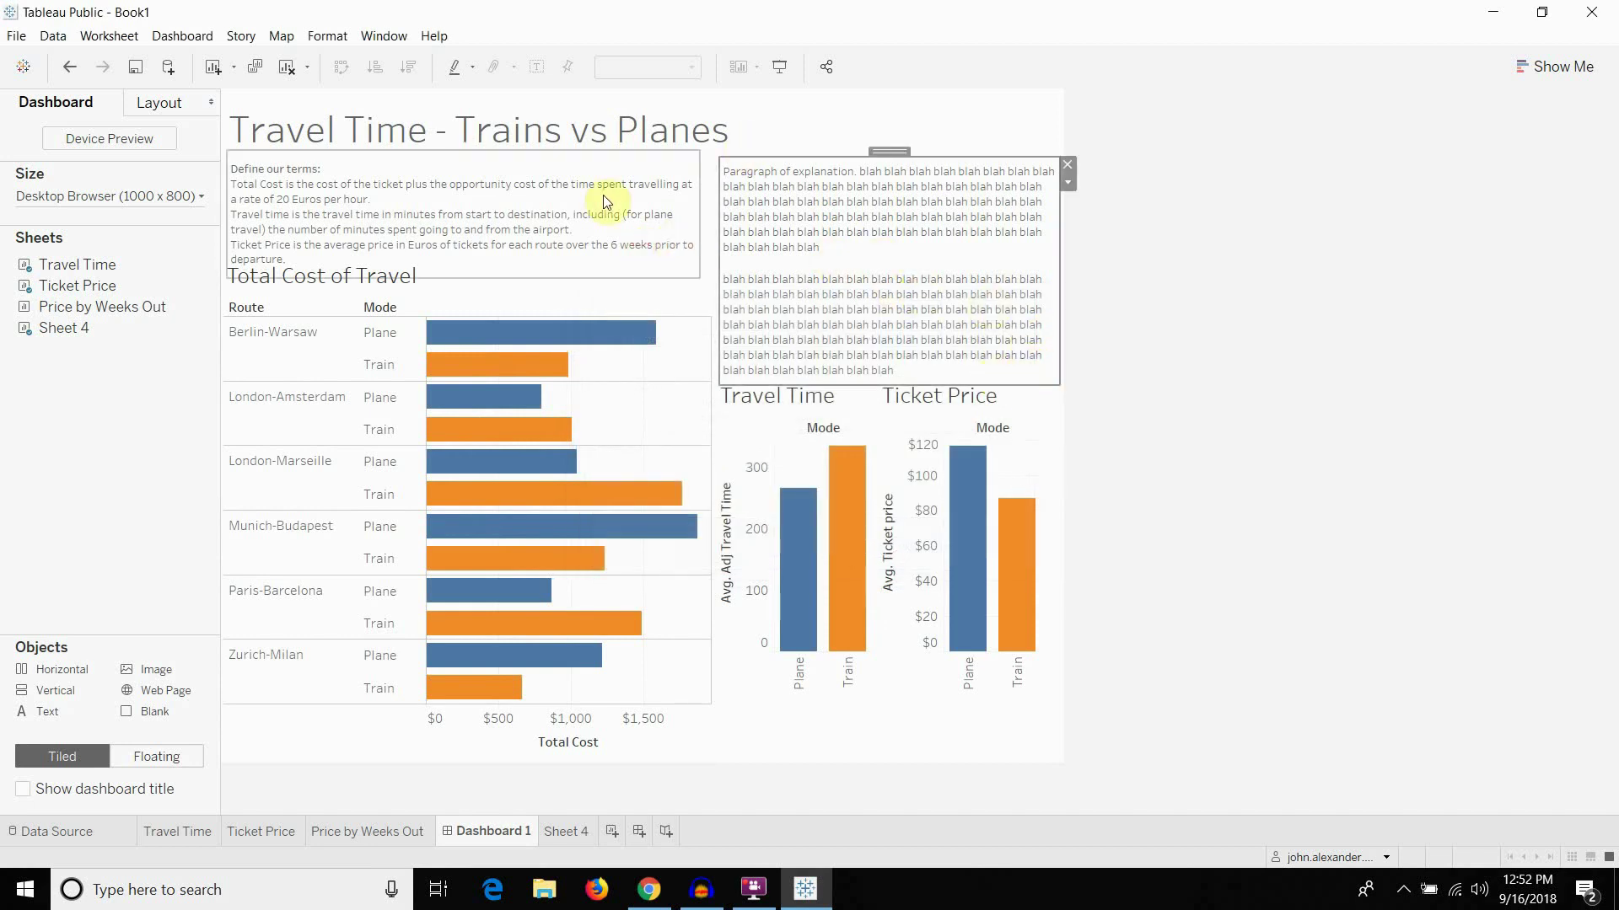
pyautogui.click(469, 272)
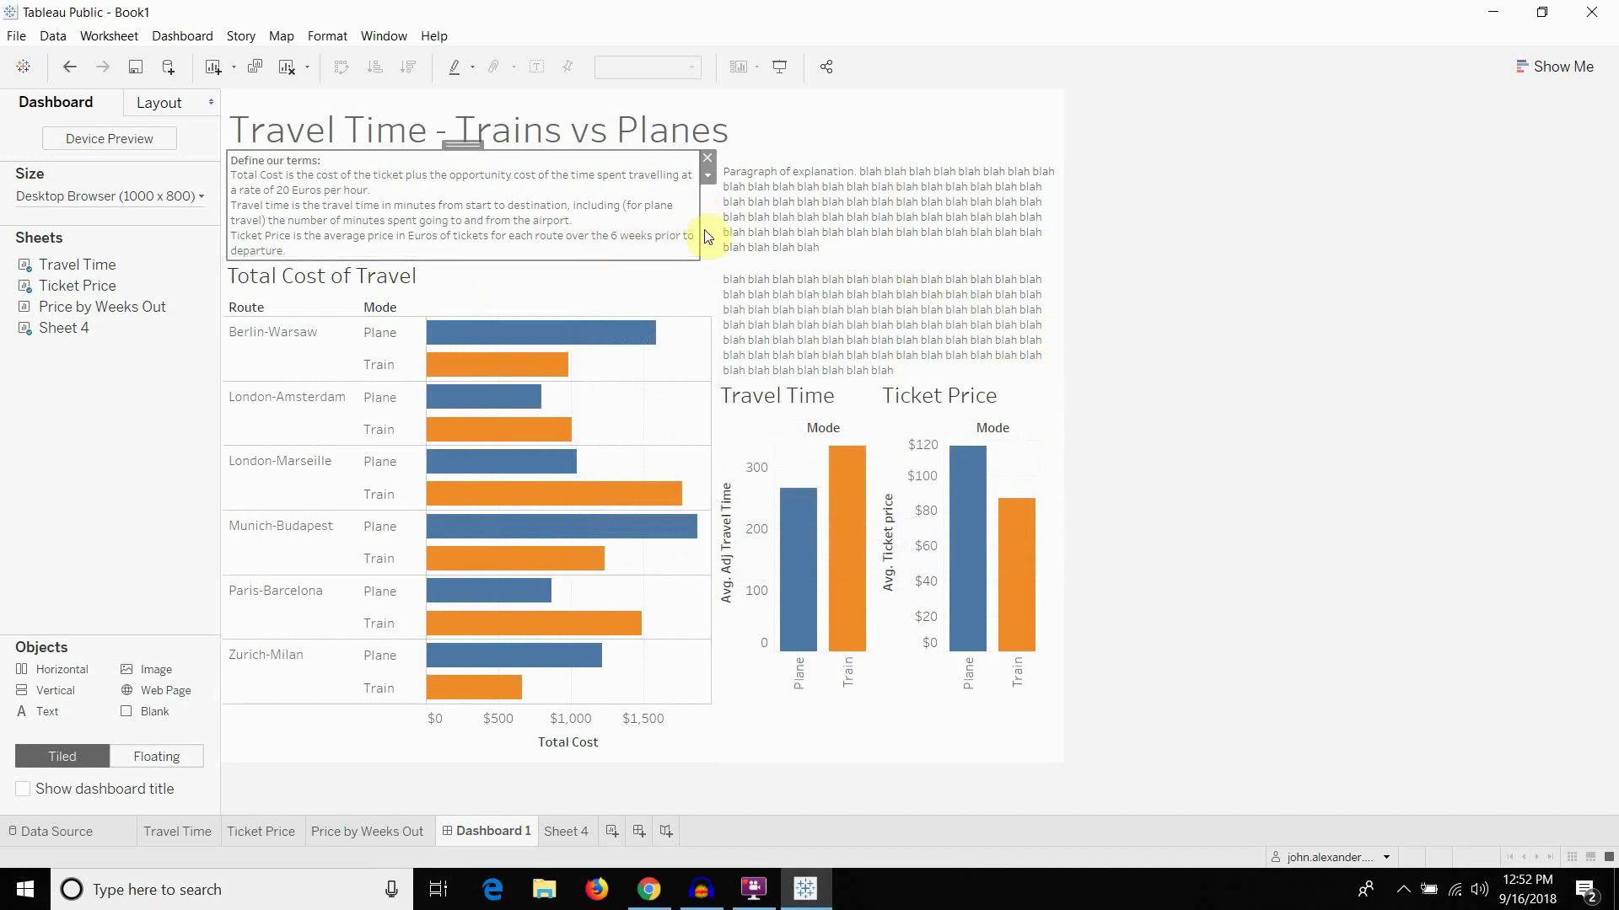
# Reduce the height of the dashboard title object so it leaves a gap above the definitions text
pyautogui.click(497, 133)
pyautogui.moveTo(614, 166); pyautogui.dragTo(614, 143)
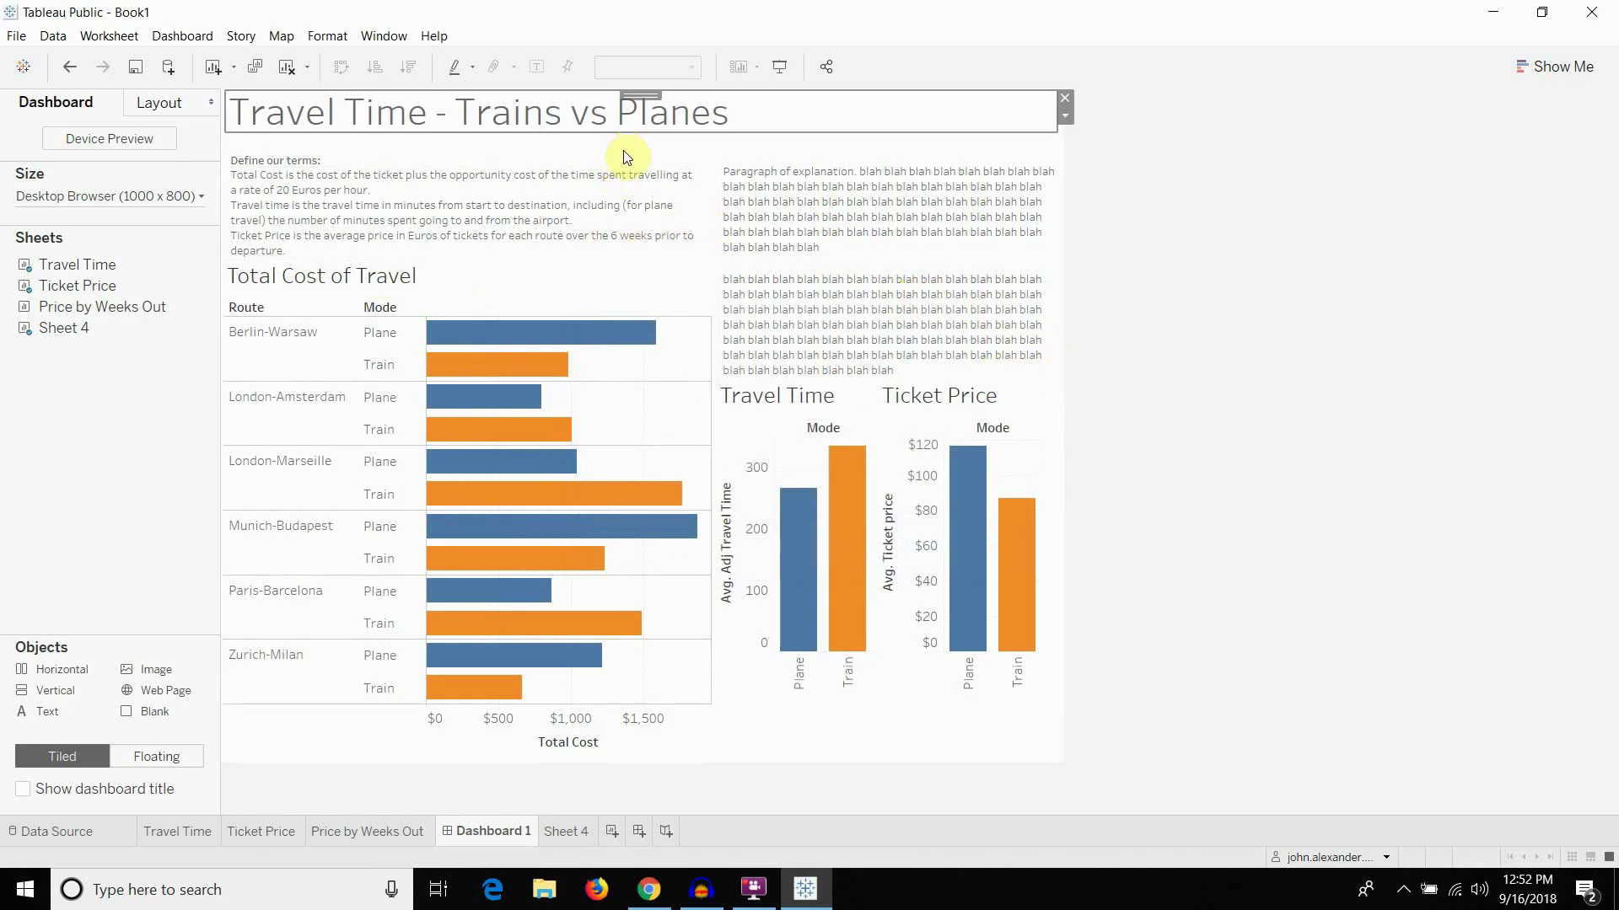
# Move the definitions text box up so it sits directly beneath the dashboard title
pyautogui.click(621, 164)
pyautogui.moveTo(507, 147); pyautogui.dragTo(466, 129)
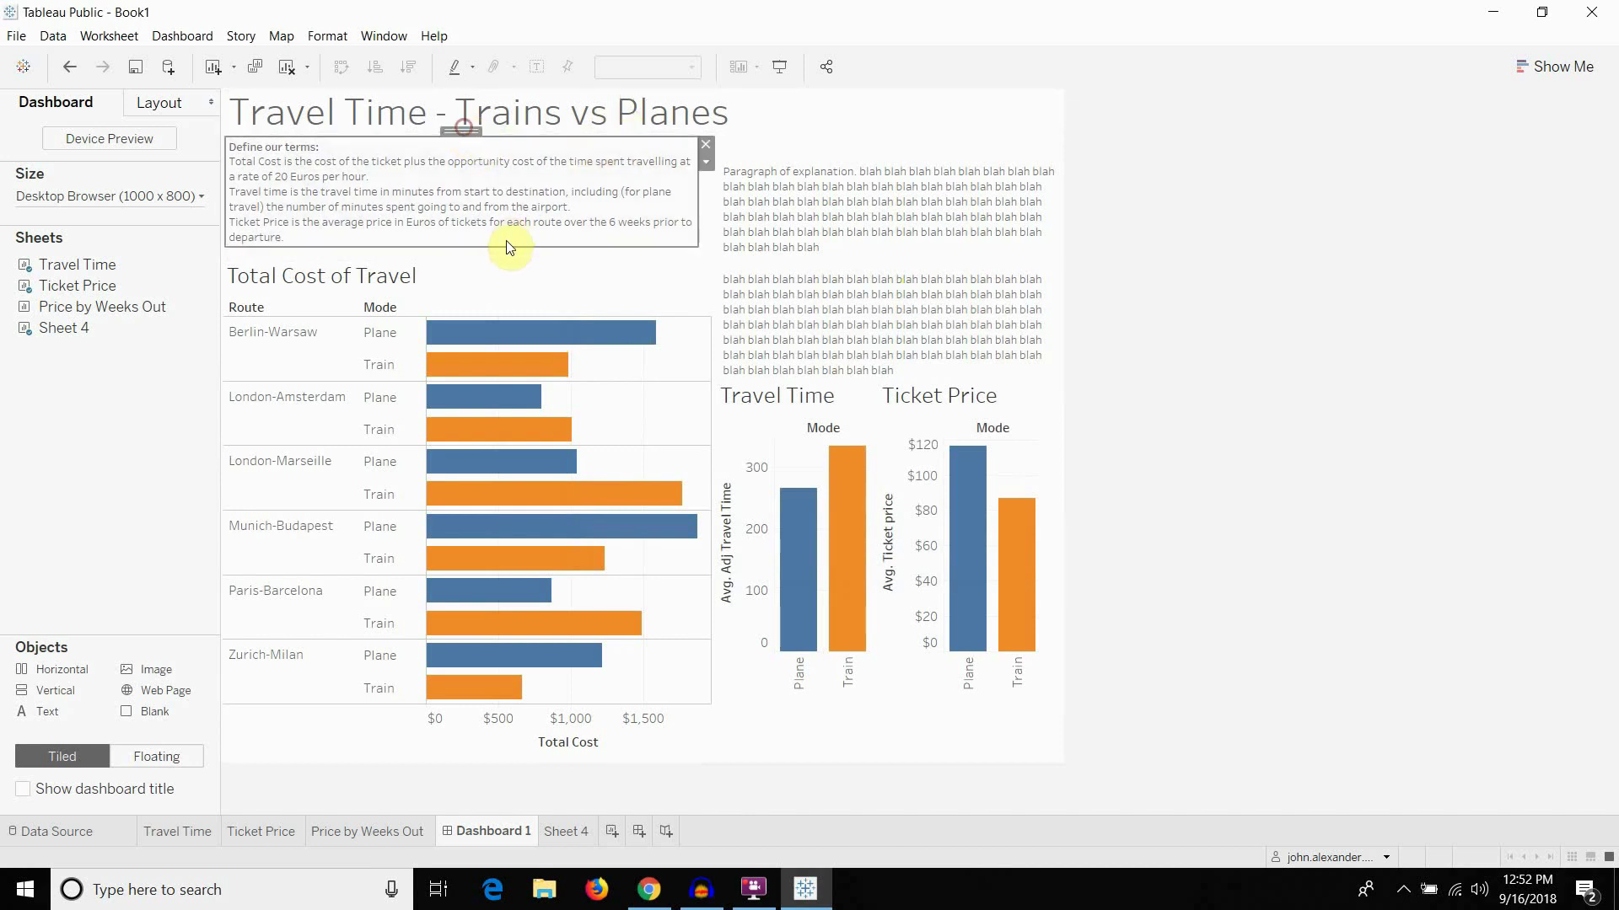
# Open the Total Cost of Travel worksheet from the dashboard and enlarge its row height and Mode column width
pyautogui.click(523, 278)
pyautogui.moveTo(534, 408)
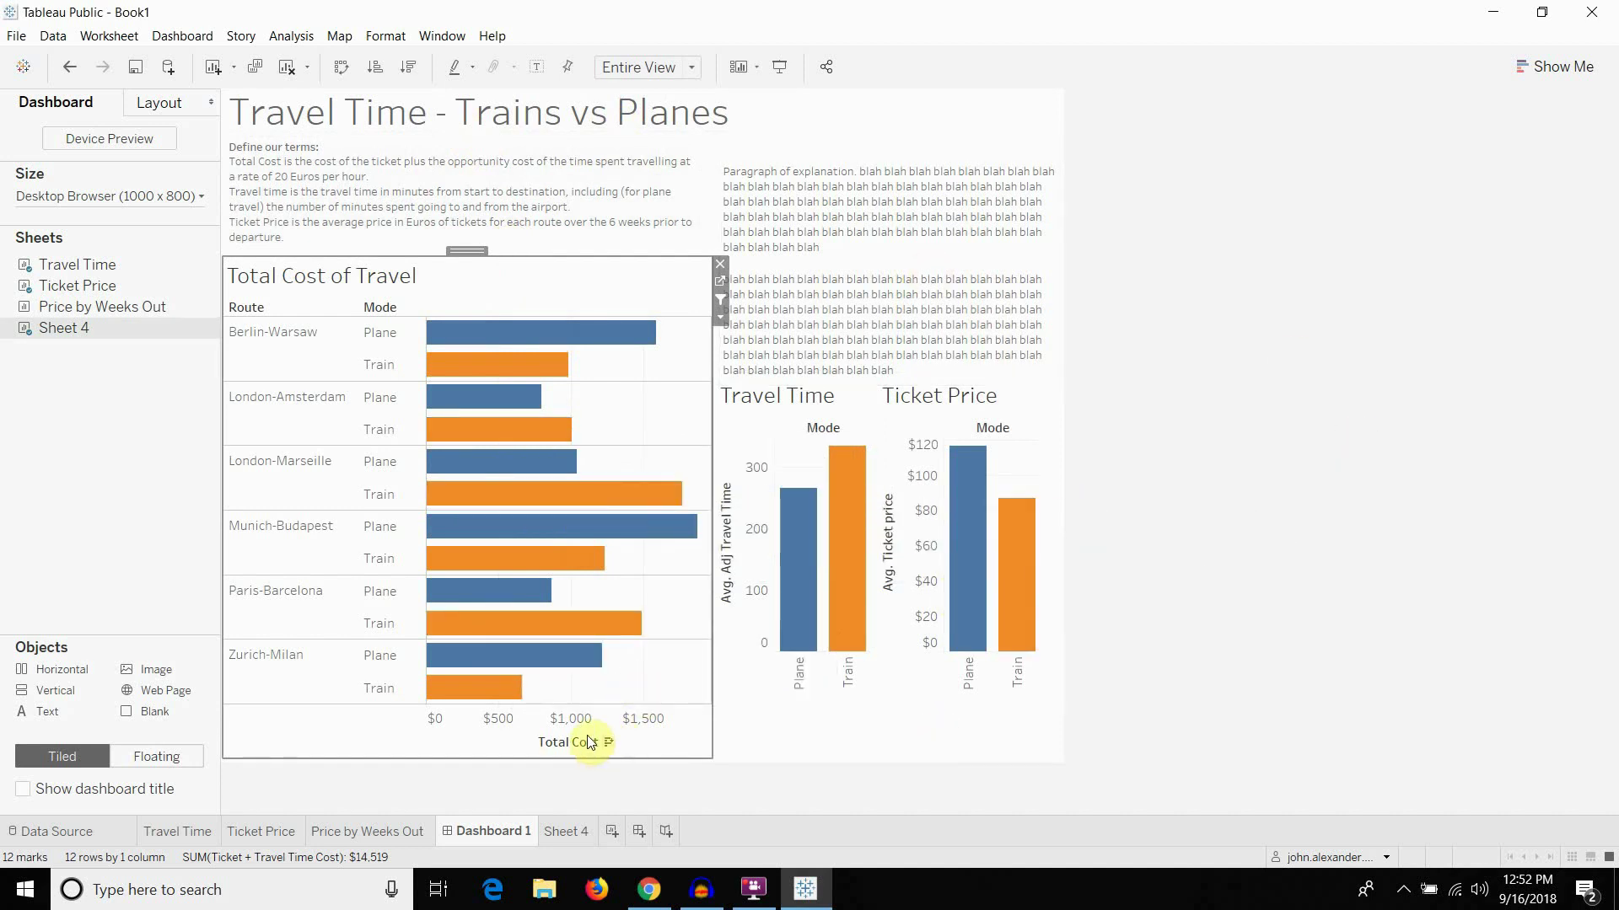
pyautogui.moveTo(498, 615)
pyautogui.click(719, 280)
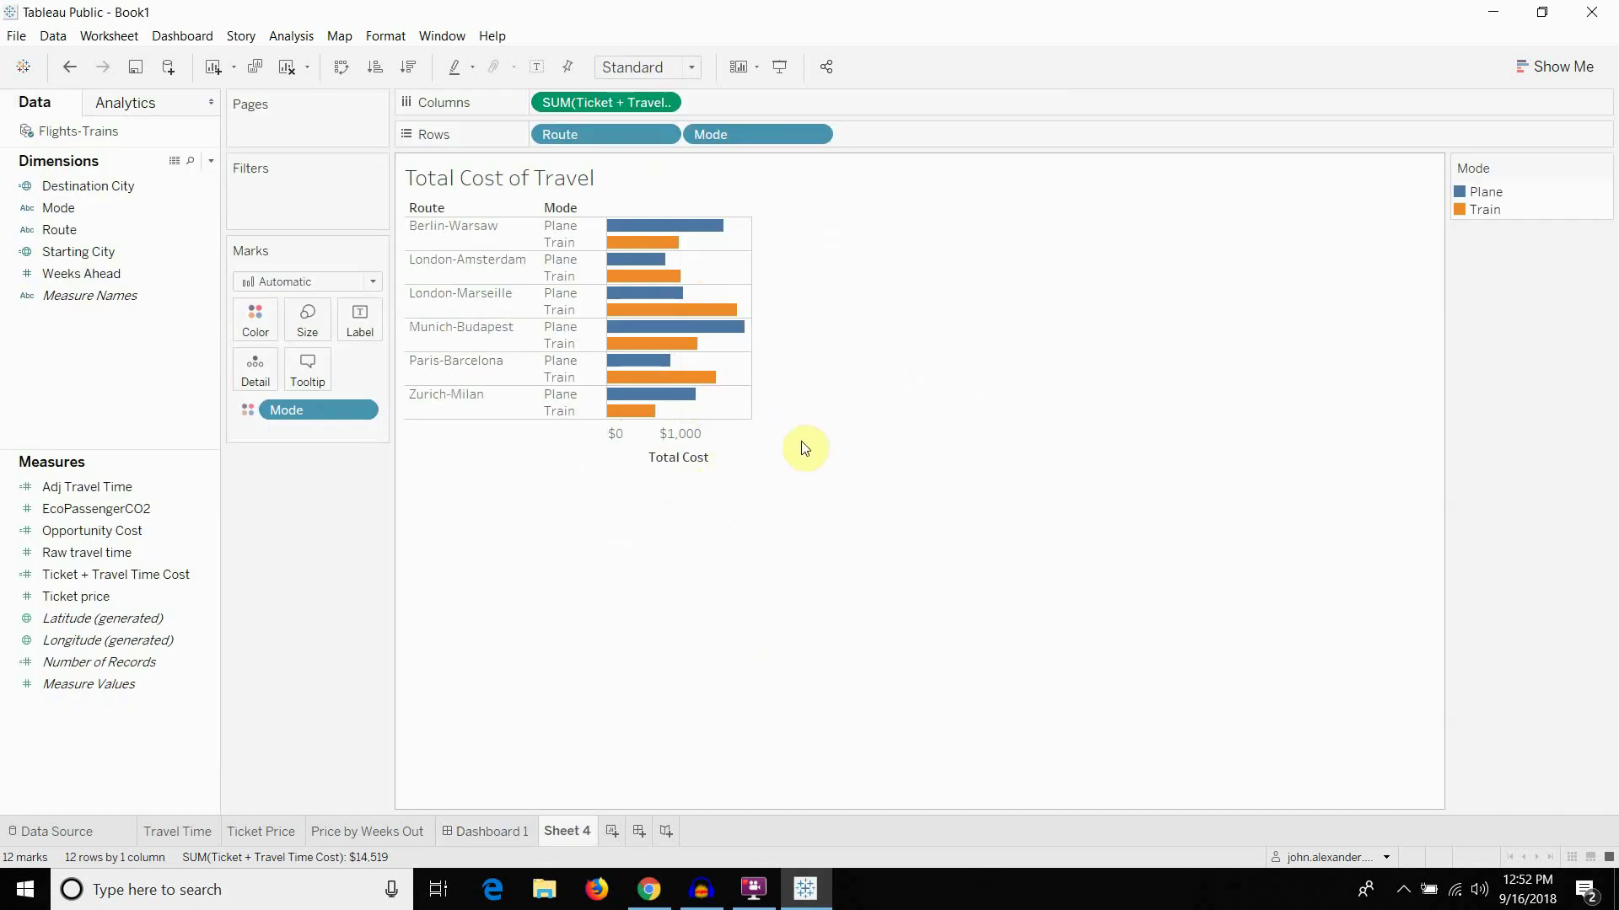
pyautogui.moveTo(506, 250); pyautogui.dragTo(509, 278)
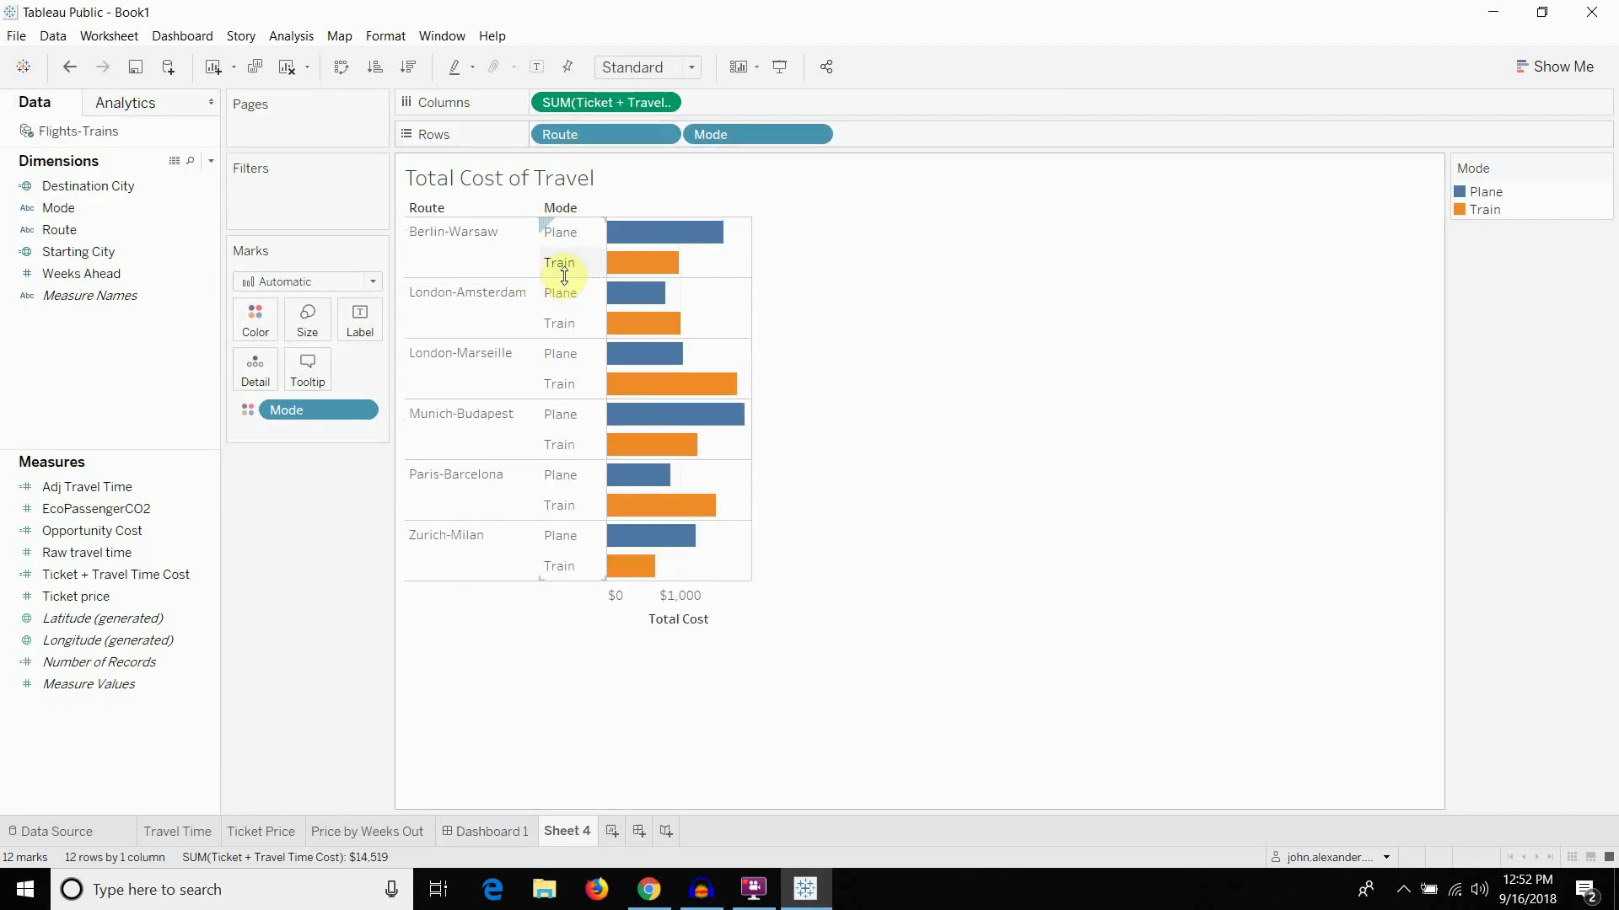
pyautogui.moveTo(645, 258); pyautogui.dragTo(647, 258)
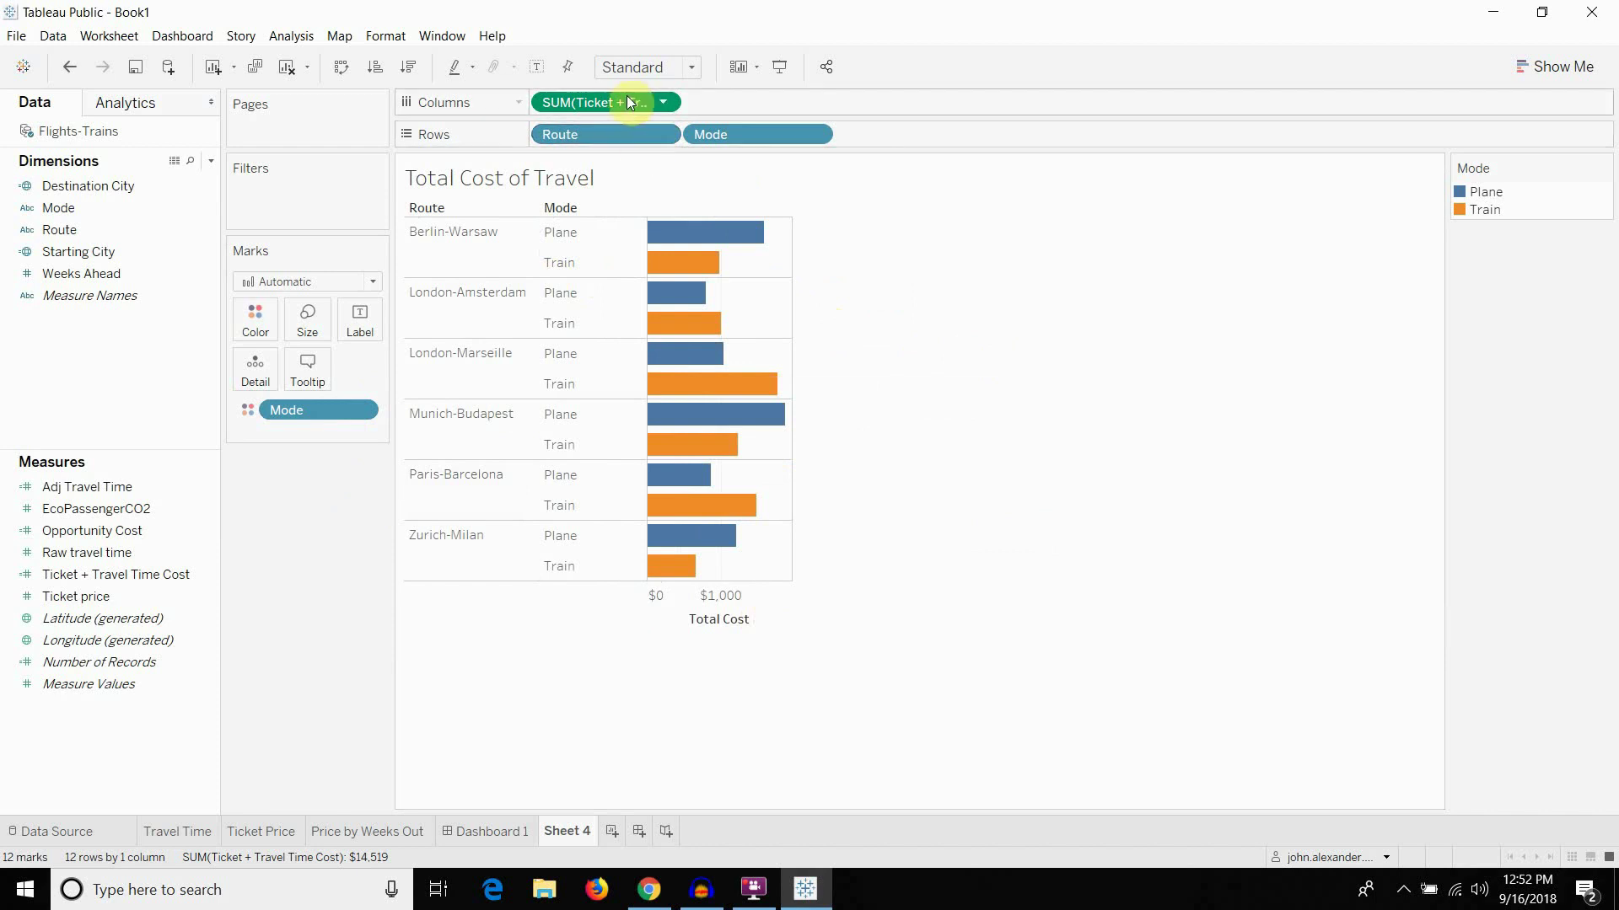
# Label the bars with the summed Ticket + Travel Time Cost, formatted as custom currency with 0 decimal places
pyautogui.moveTo(628, 103); pyautogui.dragTo(360, 320)
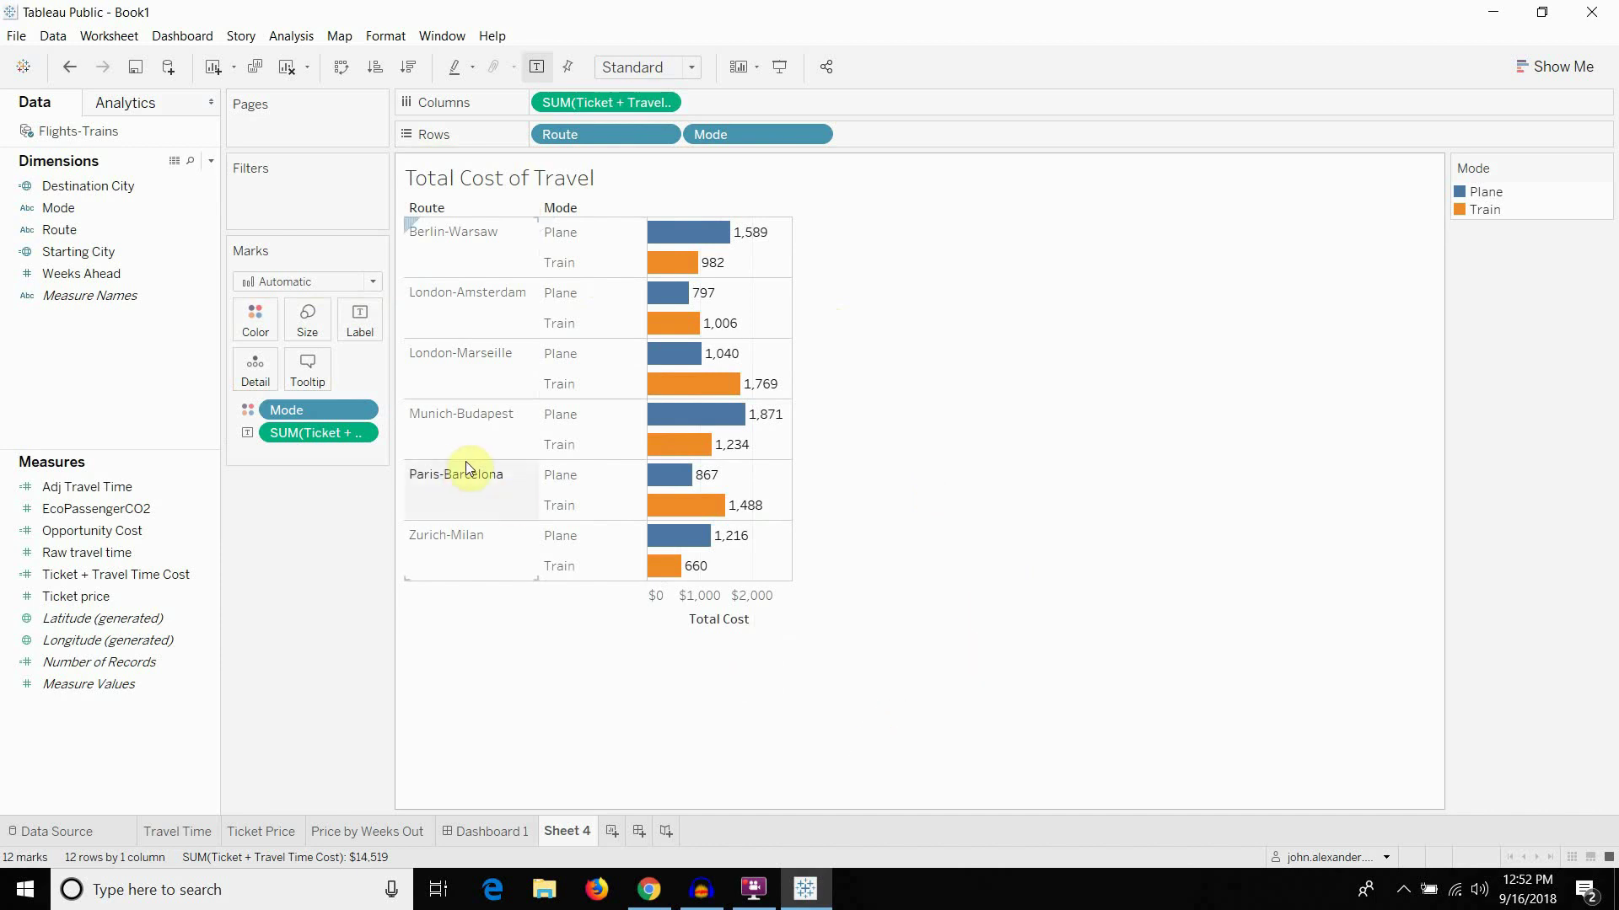
pyautogui.rightClick(363, 439)
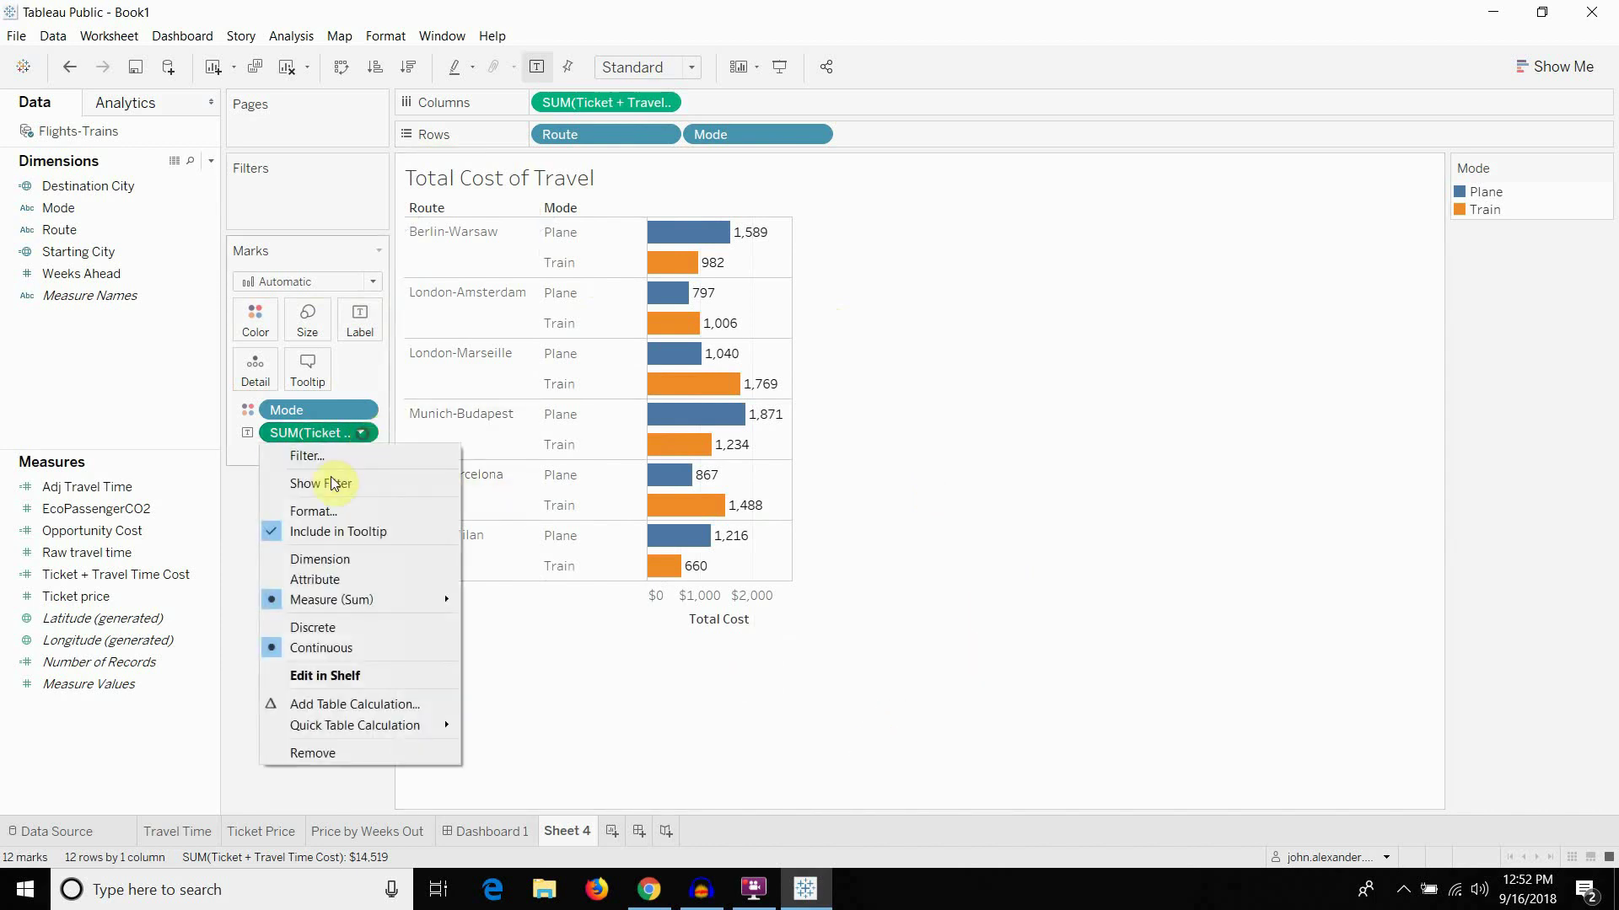
pyautogui.click(329, 510)
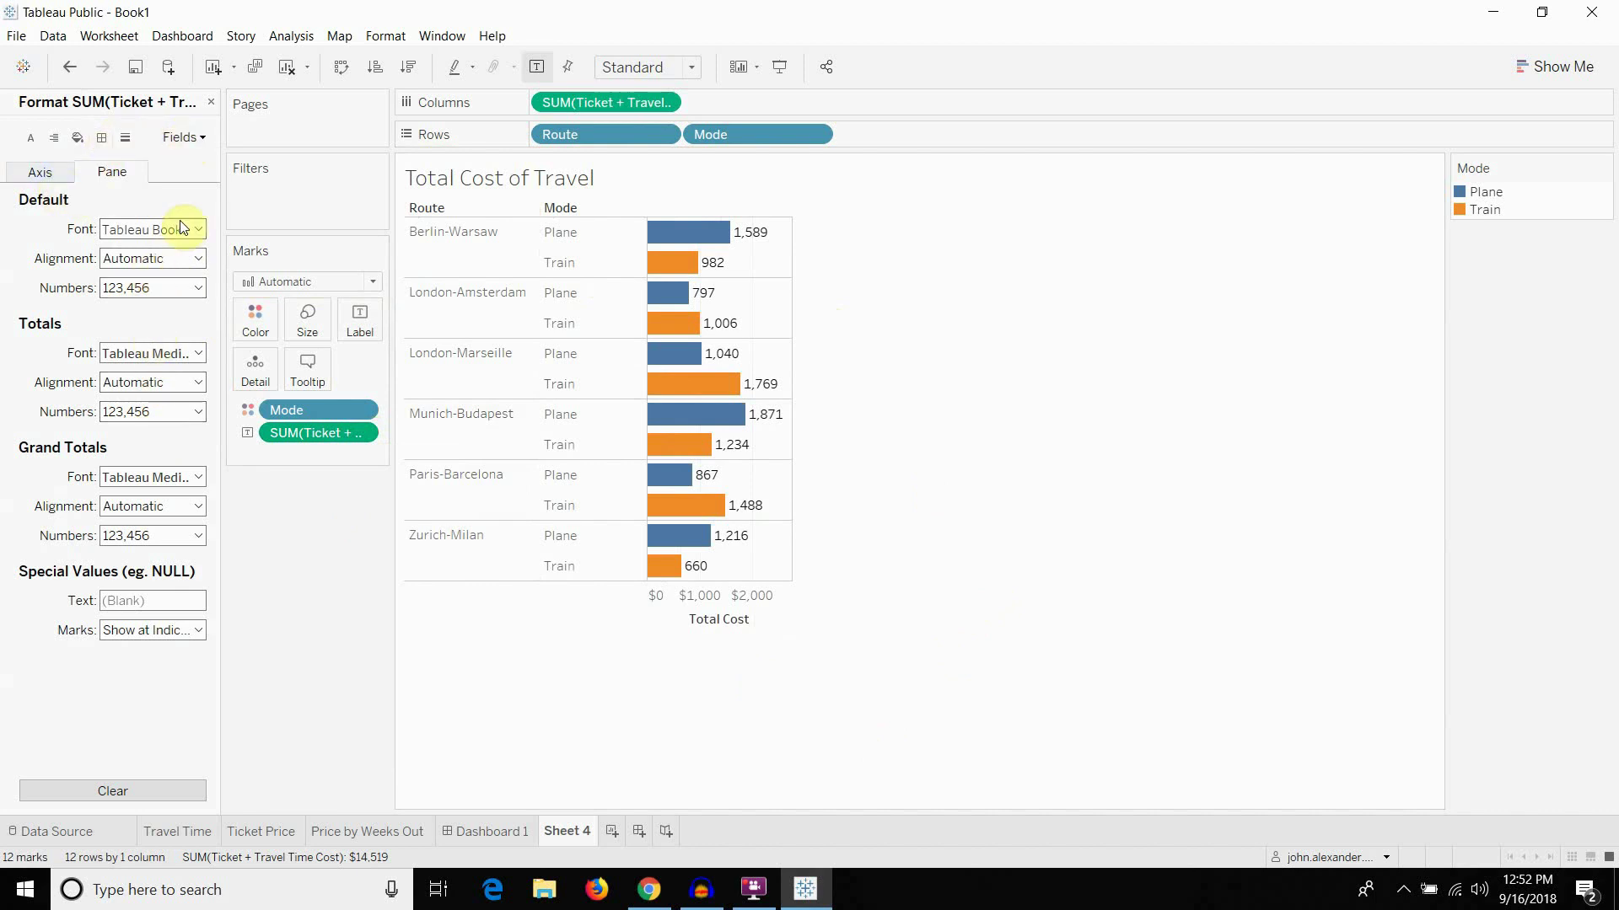
pyautogui.click(196, 288)
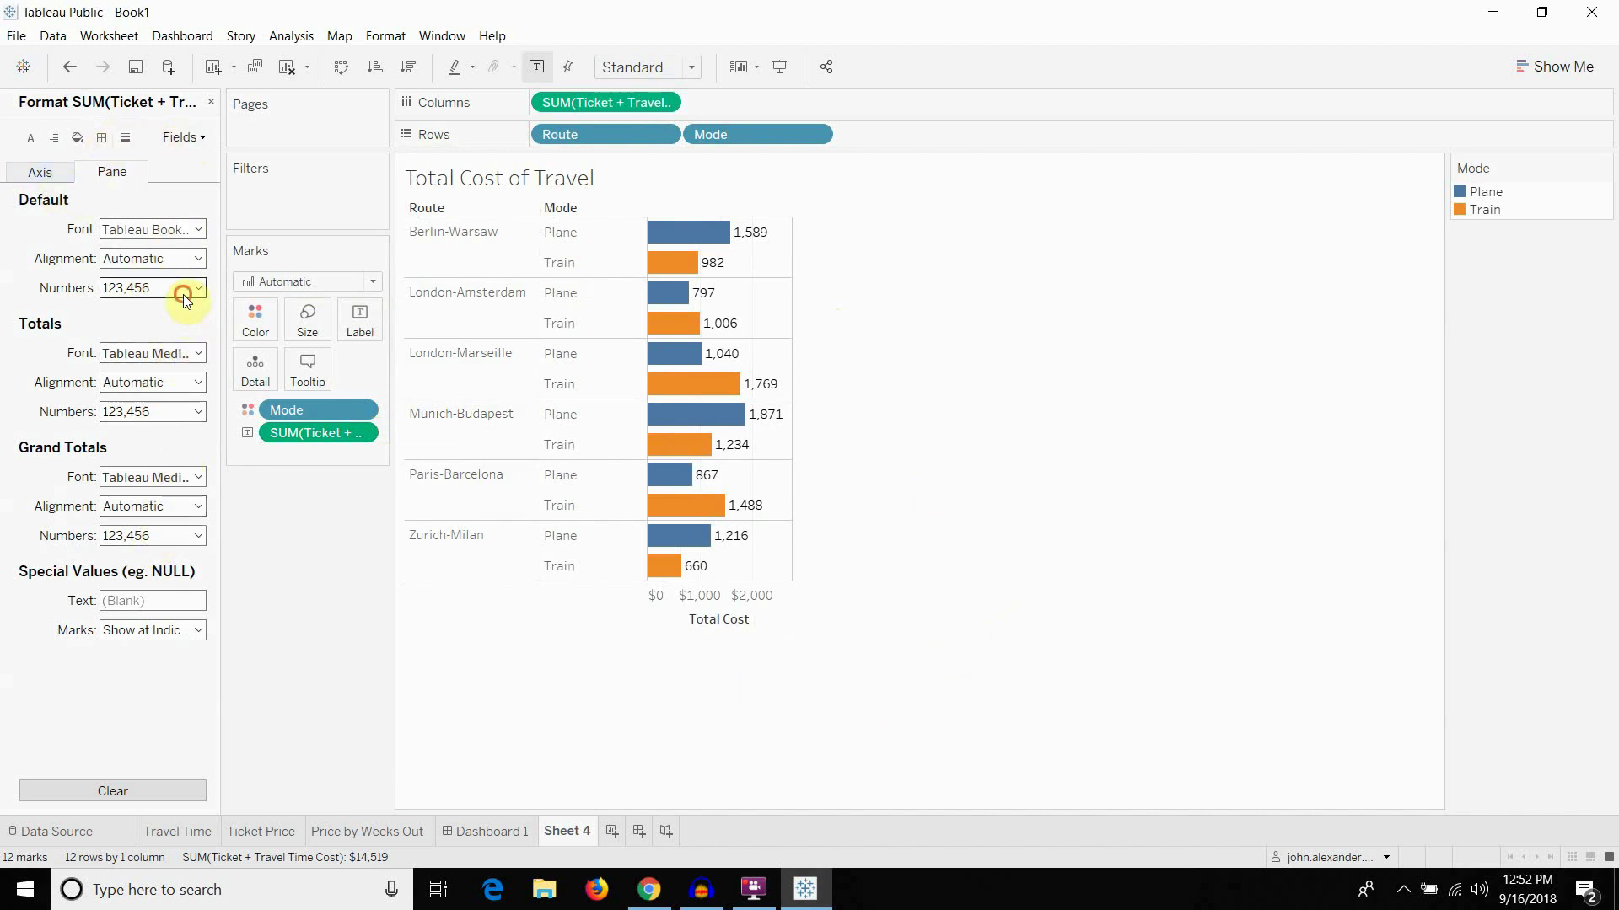
pyautogui.click(169, 373)
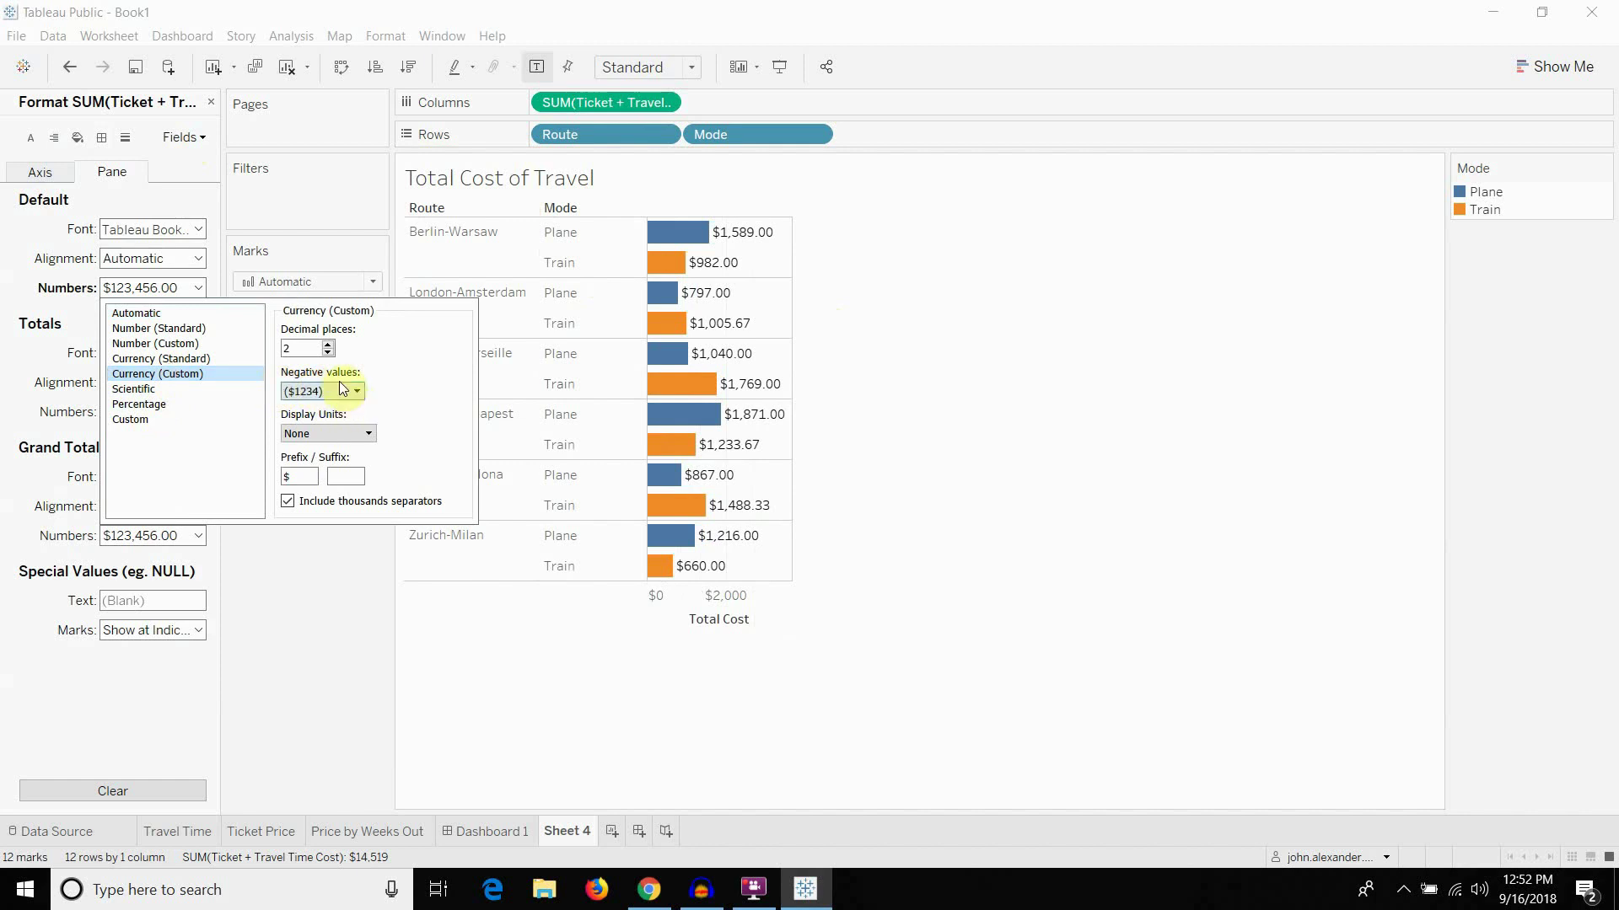
pyautogui.click(327, 352)
pyautogui.click(328, 352)
pyautogui.click(598, 572)
pyautogui.click(966, 390)
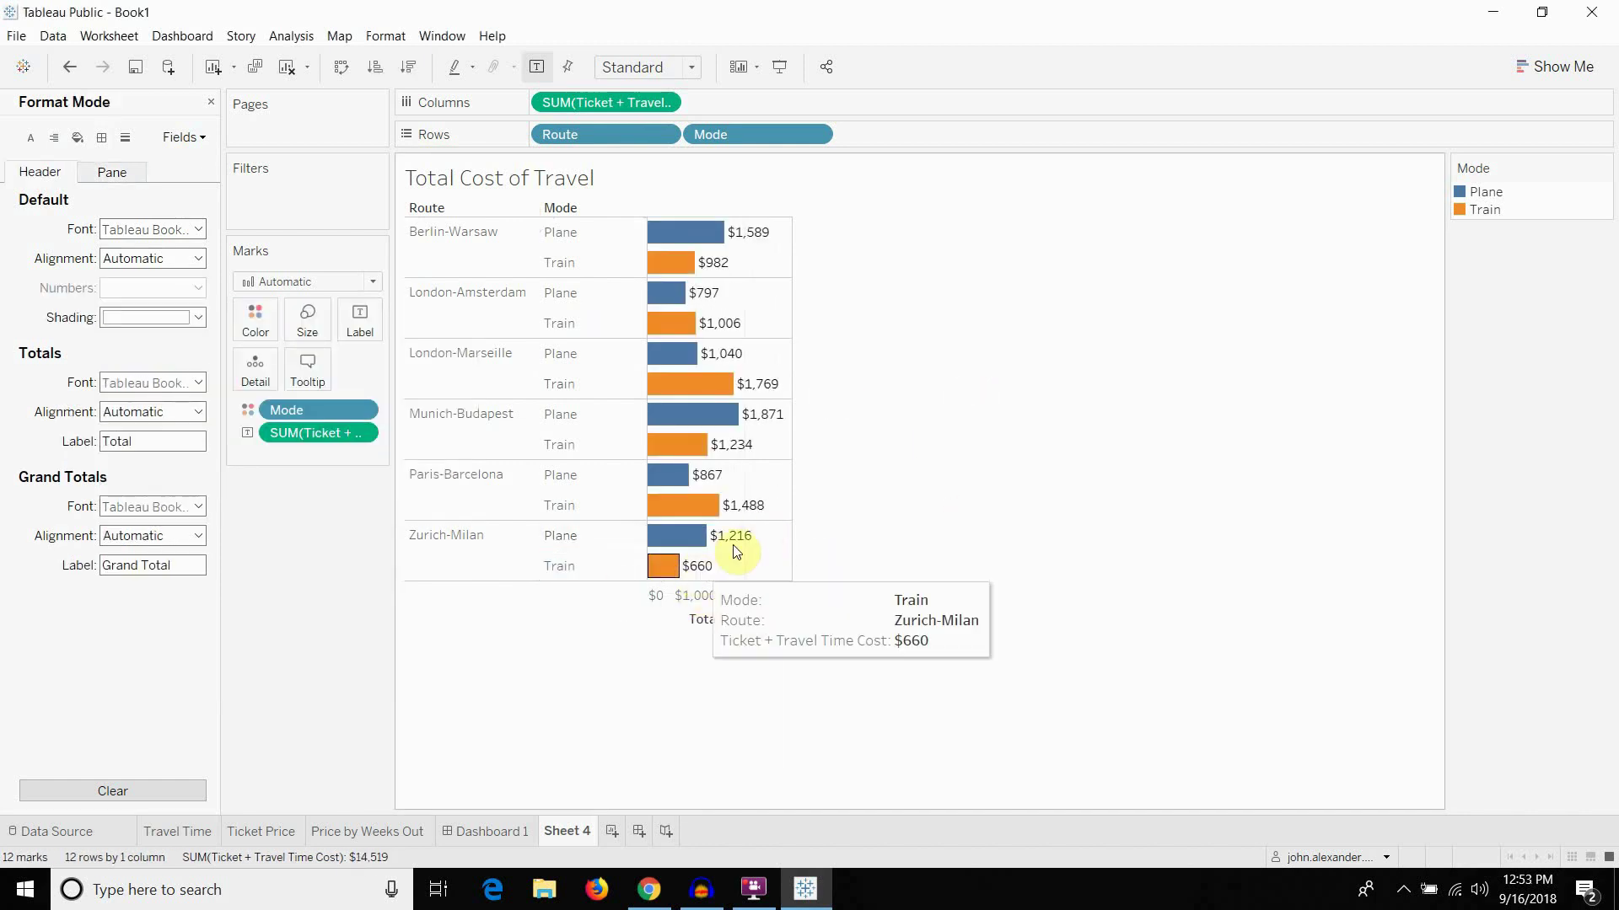
# Hide the header of the Total Cost axis
pyautogui.click(725, 609)
pyautogui.rightClick(720, 604)
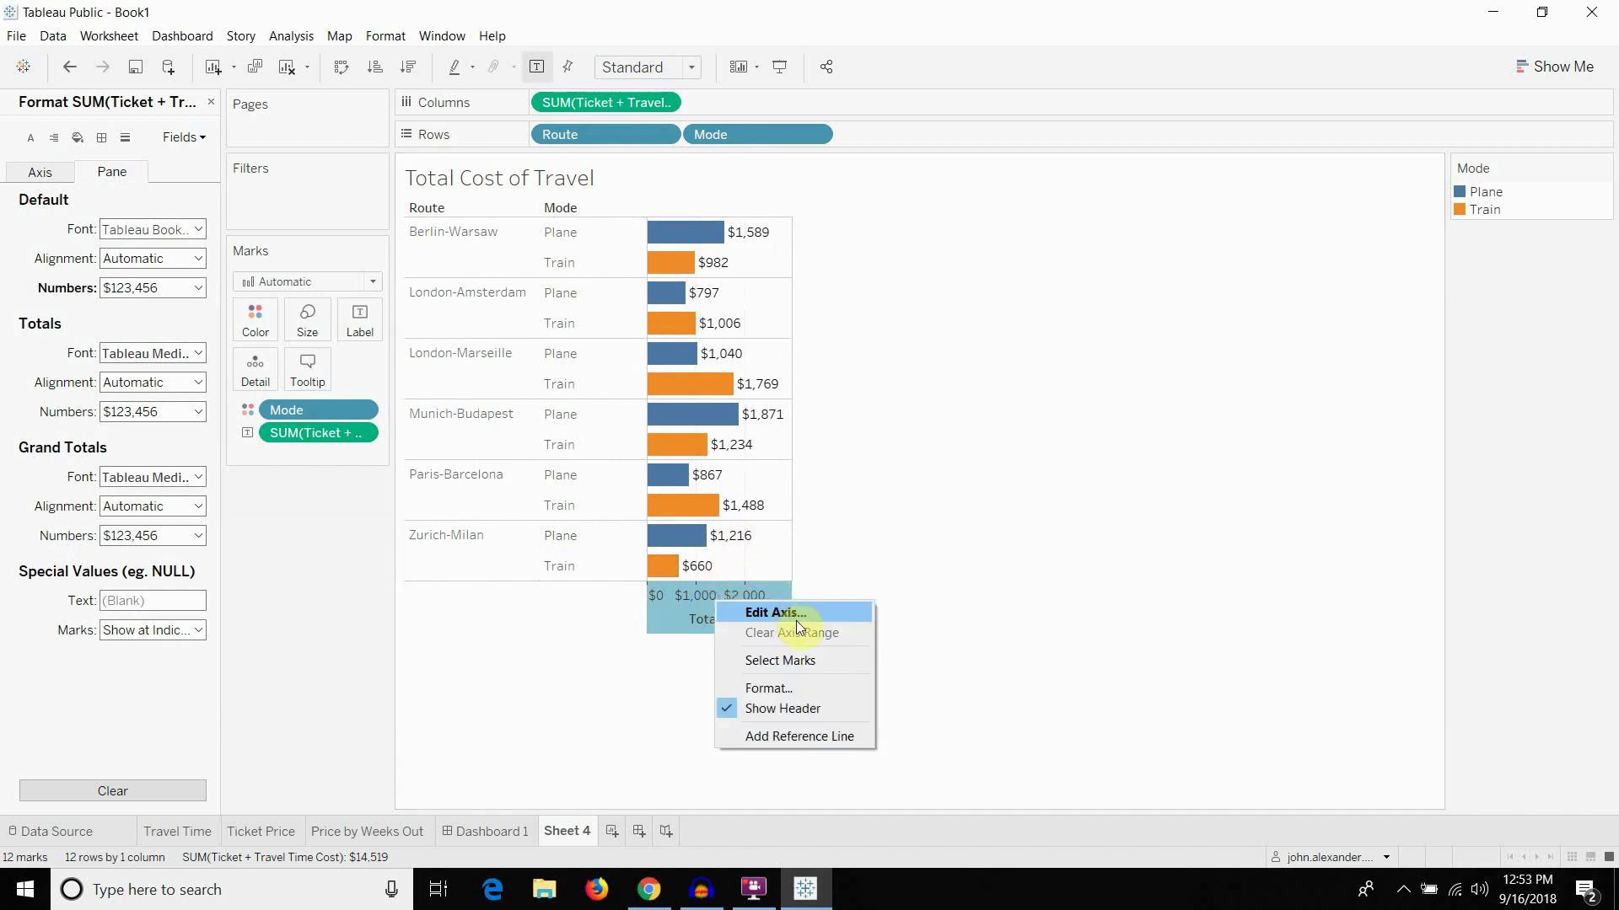
pyautogui.click(784, 704)
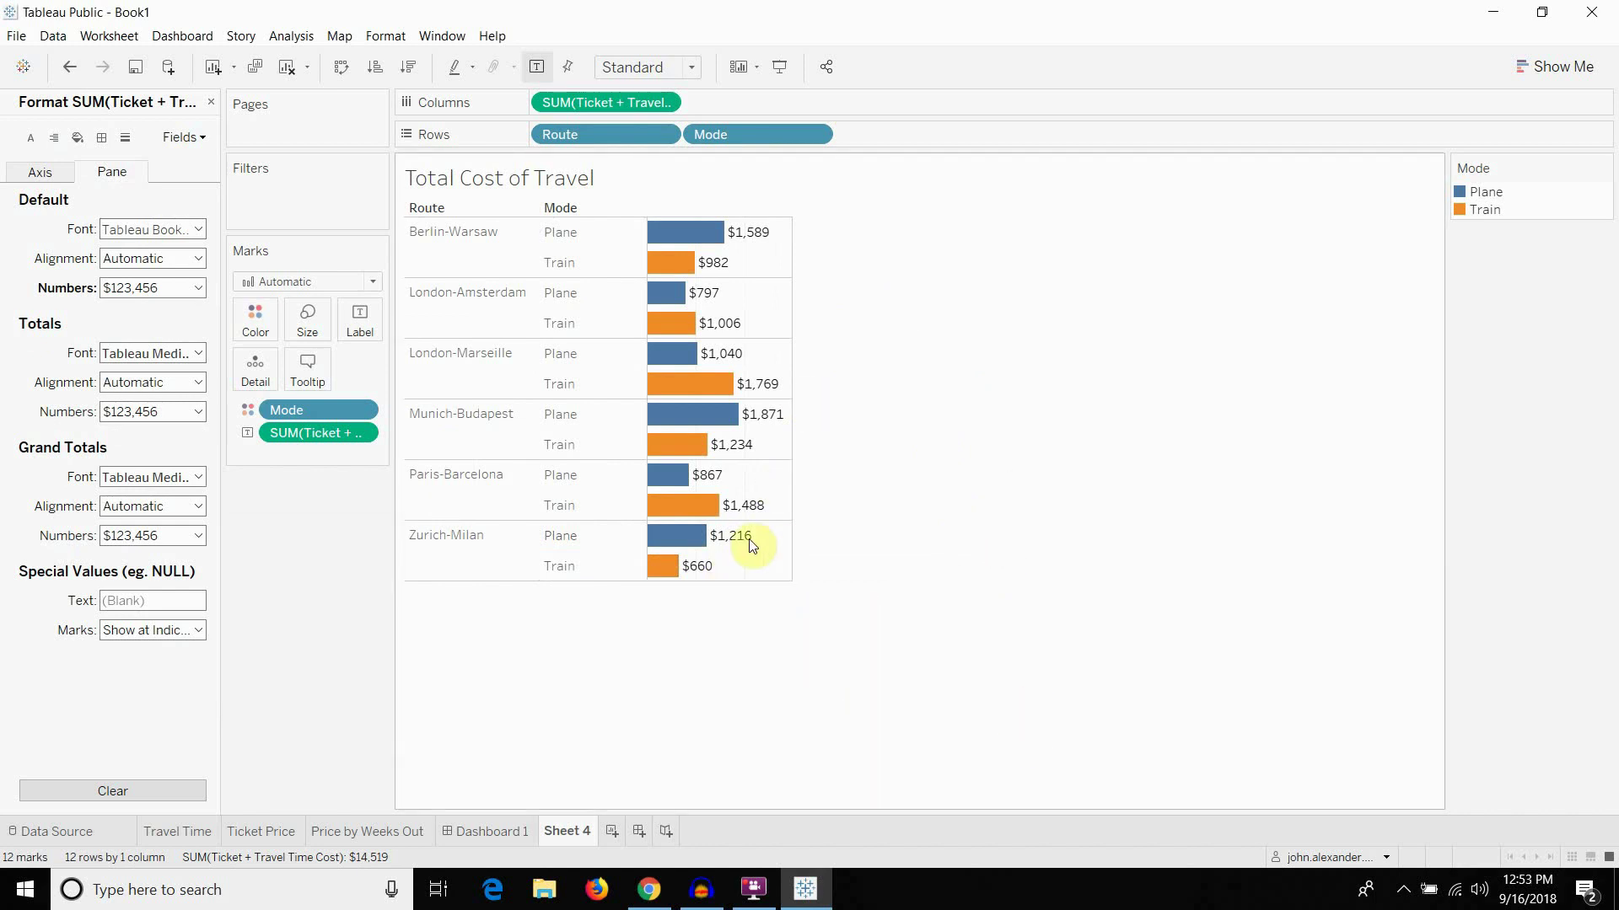
# Set the sheet's zero lines, trend lines, reference lines, drop lines and axis rulers to None
pyautogui.click(43, 173)
pyautogui.click(123, 140)
pyautogui.click(142, 258)
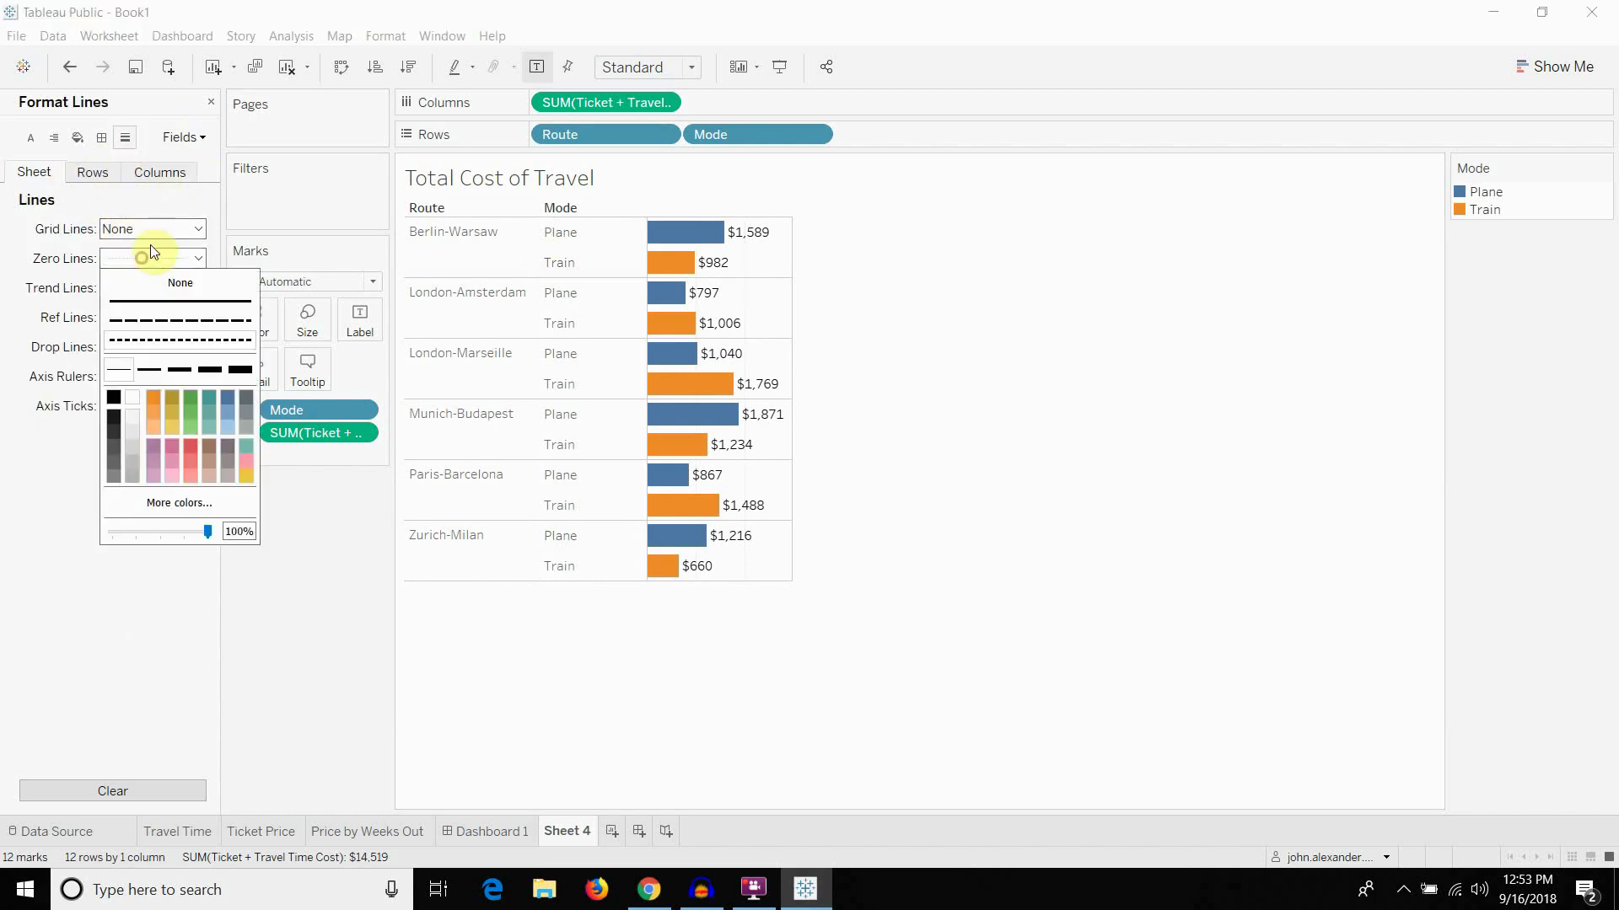
pyautogui.click(145, 283)
pyautogui.click(139, 297)
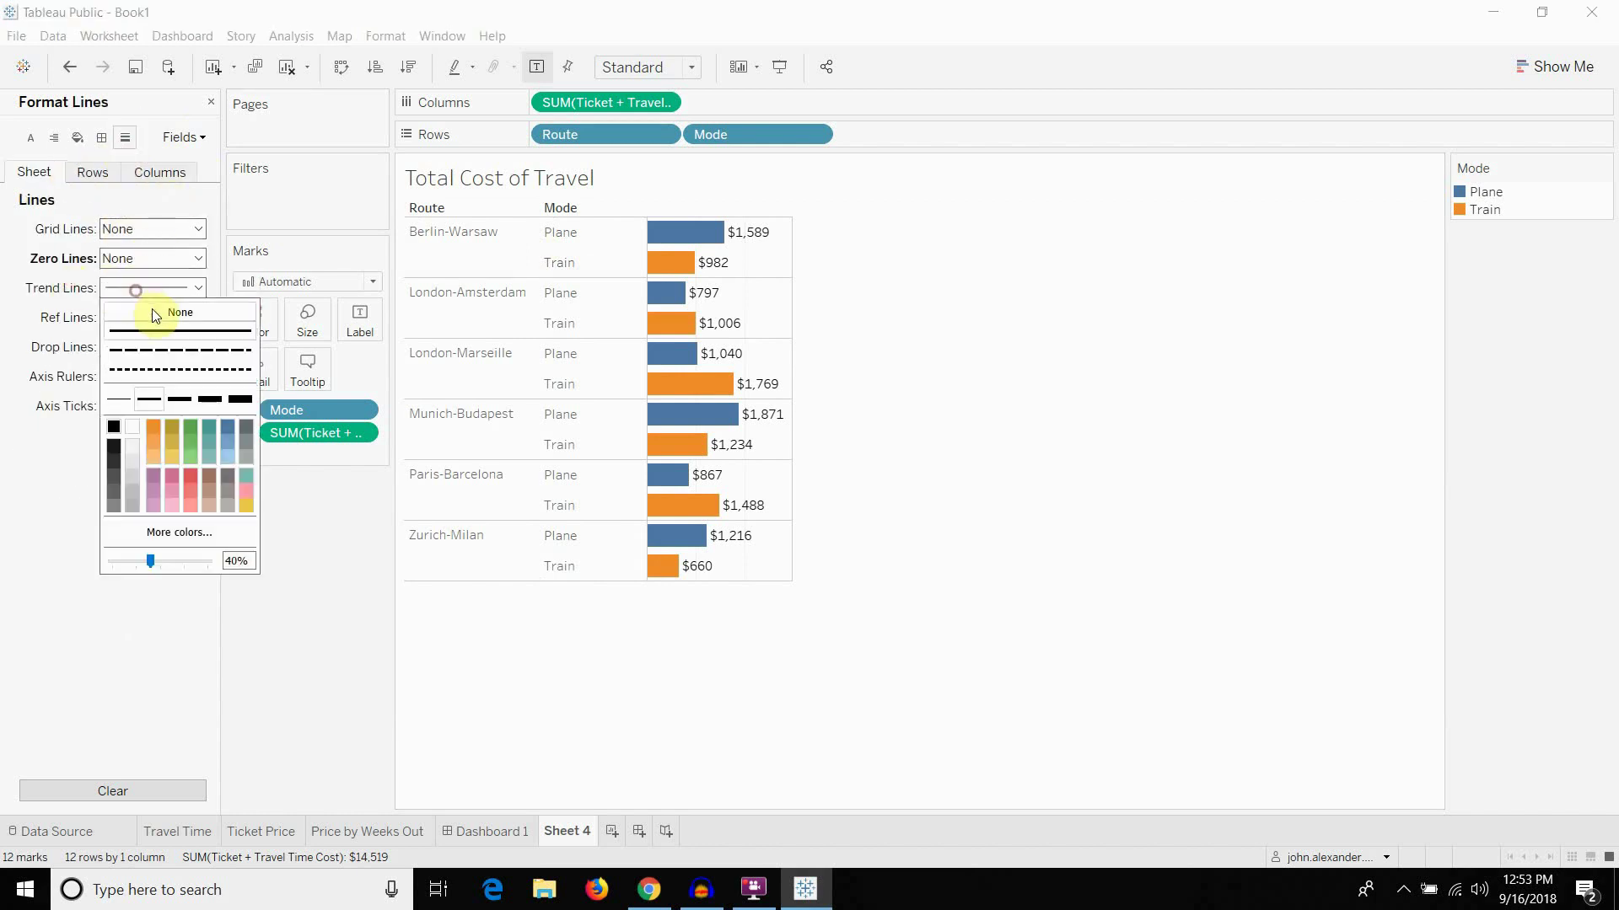
pyautogui.click(154, 310)
pyautogui.click(128, 321)
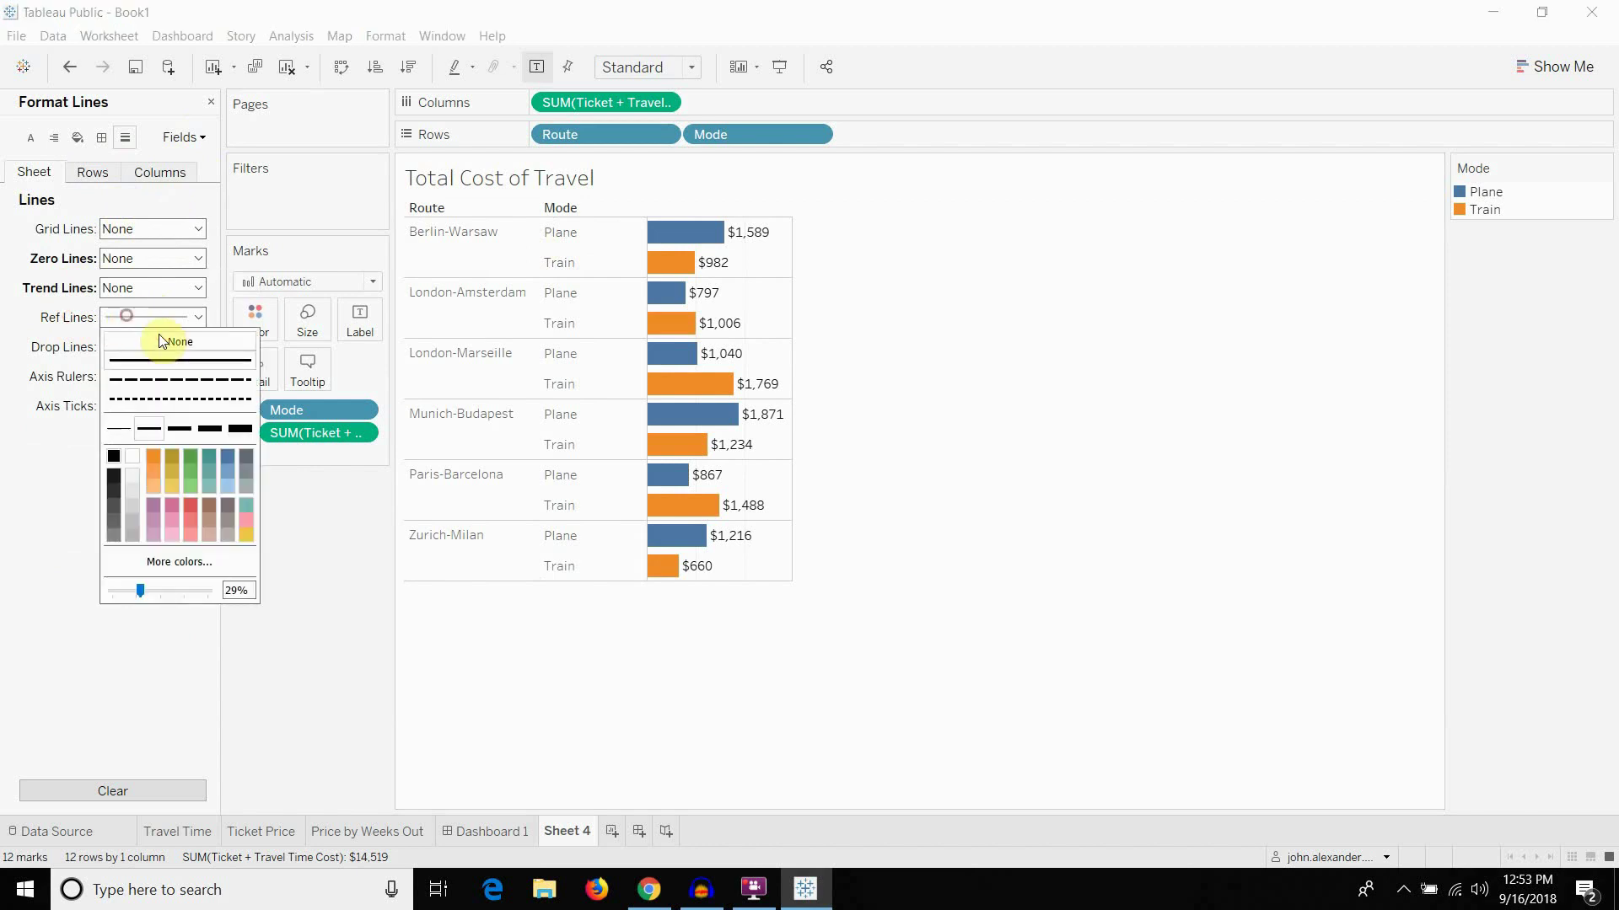
pyautogui.click(162, 339)
pyautogui.click(149, 348)
pyautogui.click(162, 367)
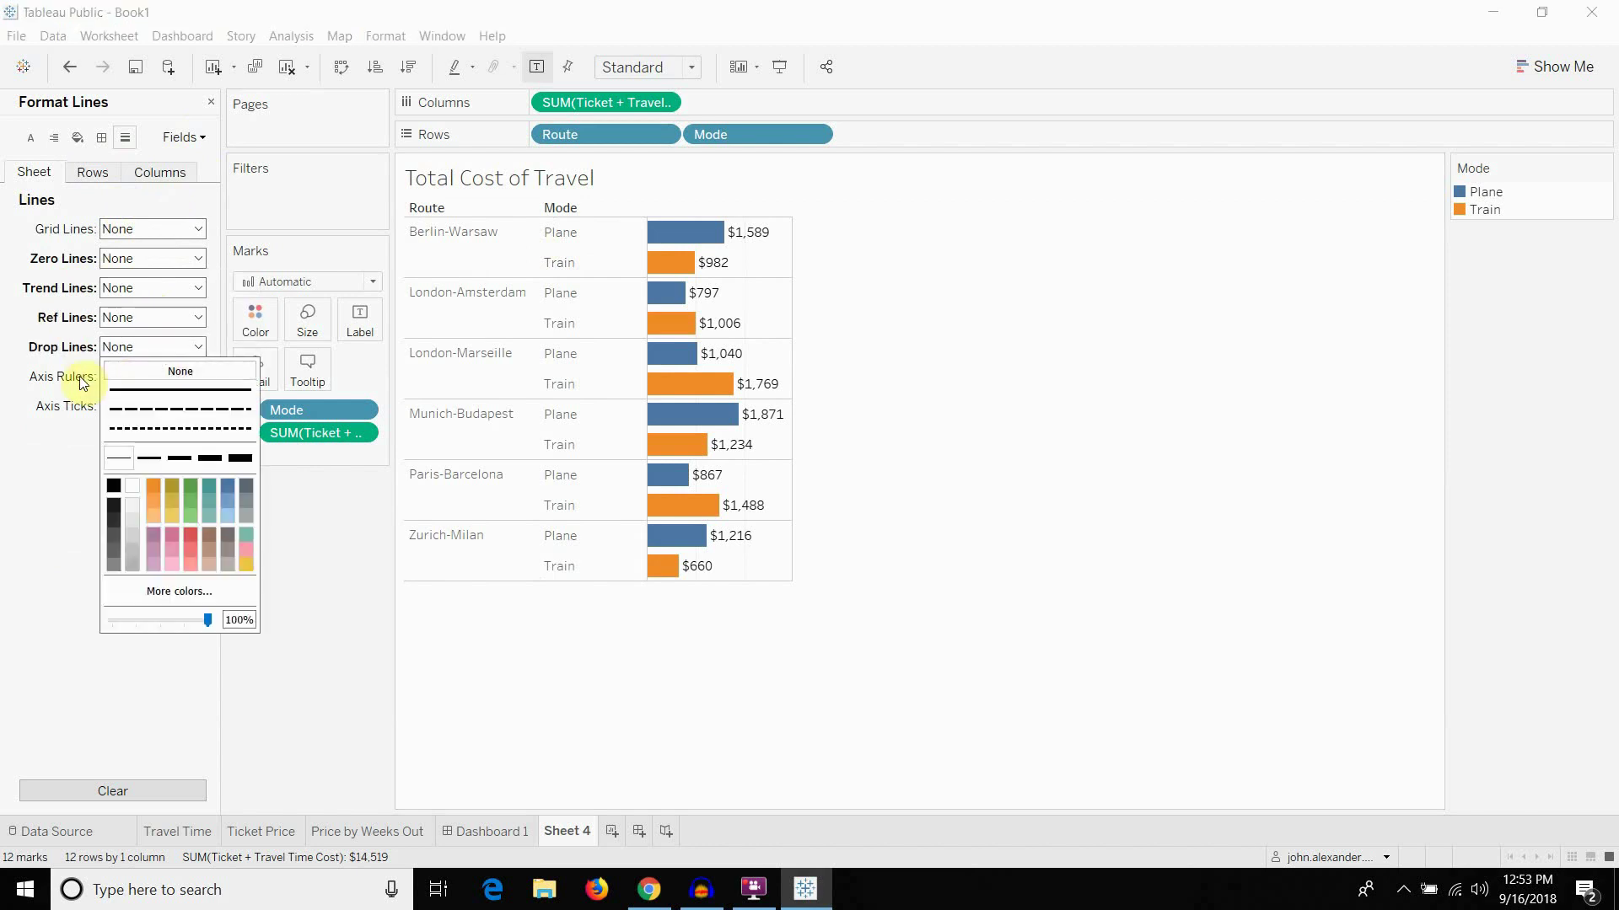
pyautogui.click(165, 378)
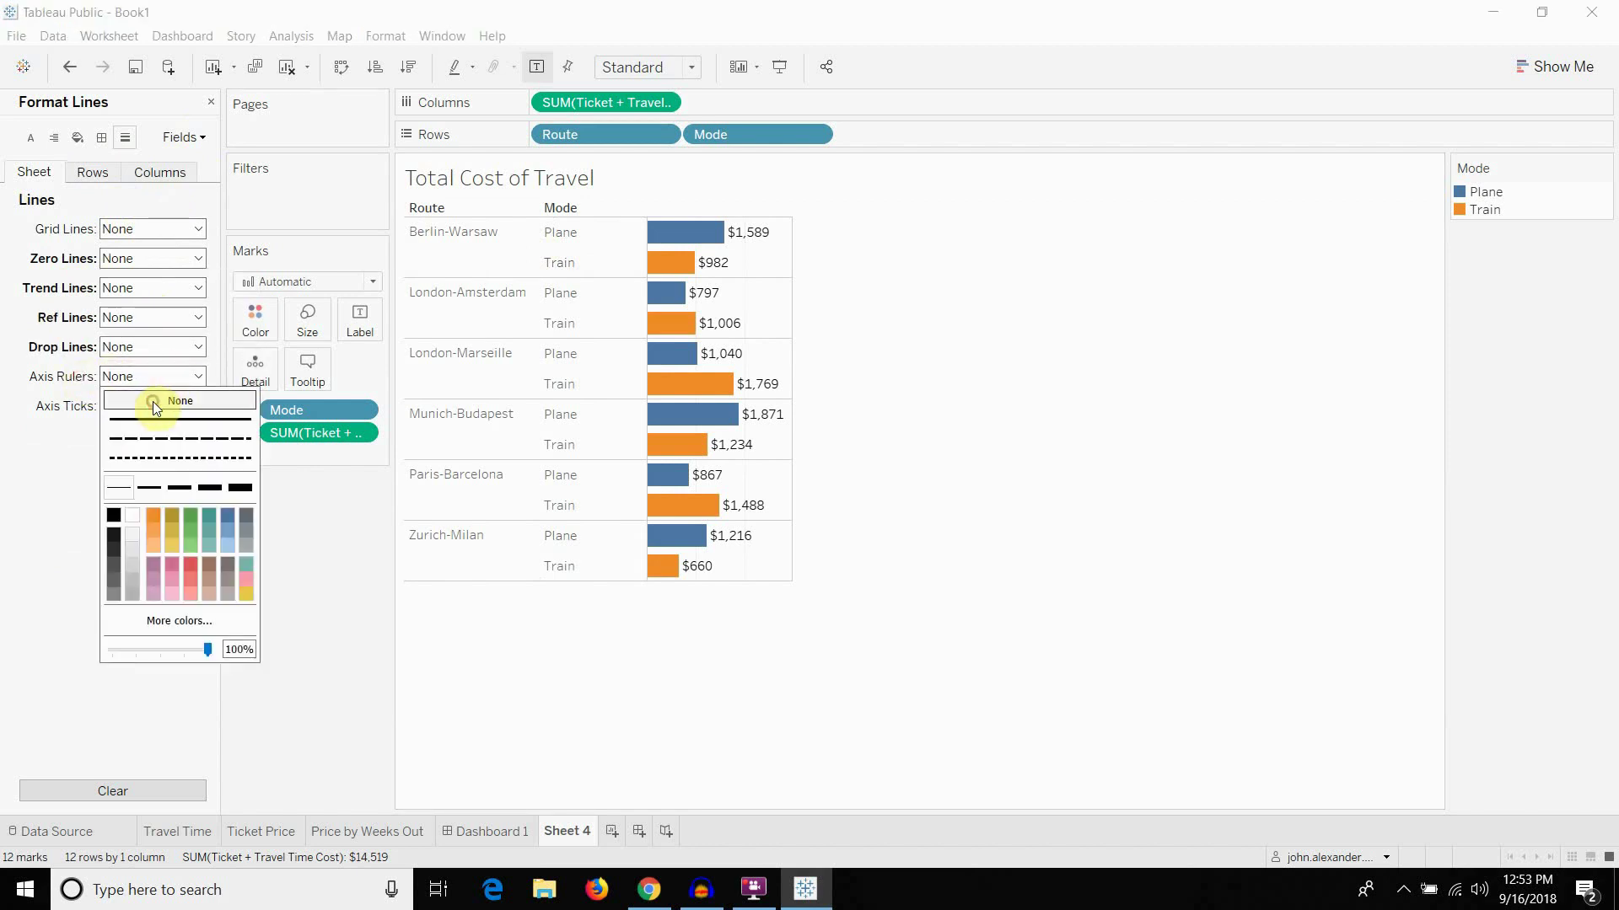
pyautogui.click(153, 401)
pyautogui.click(110, 407)
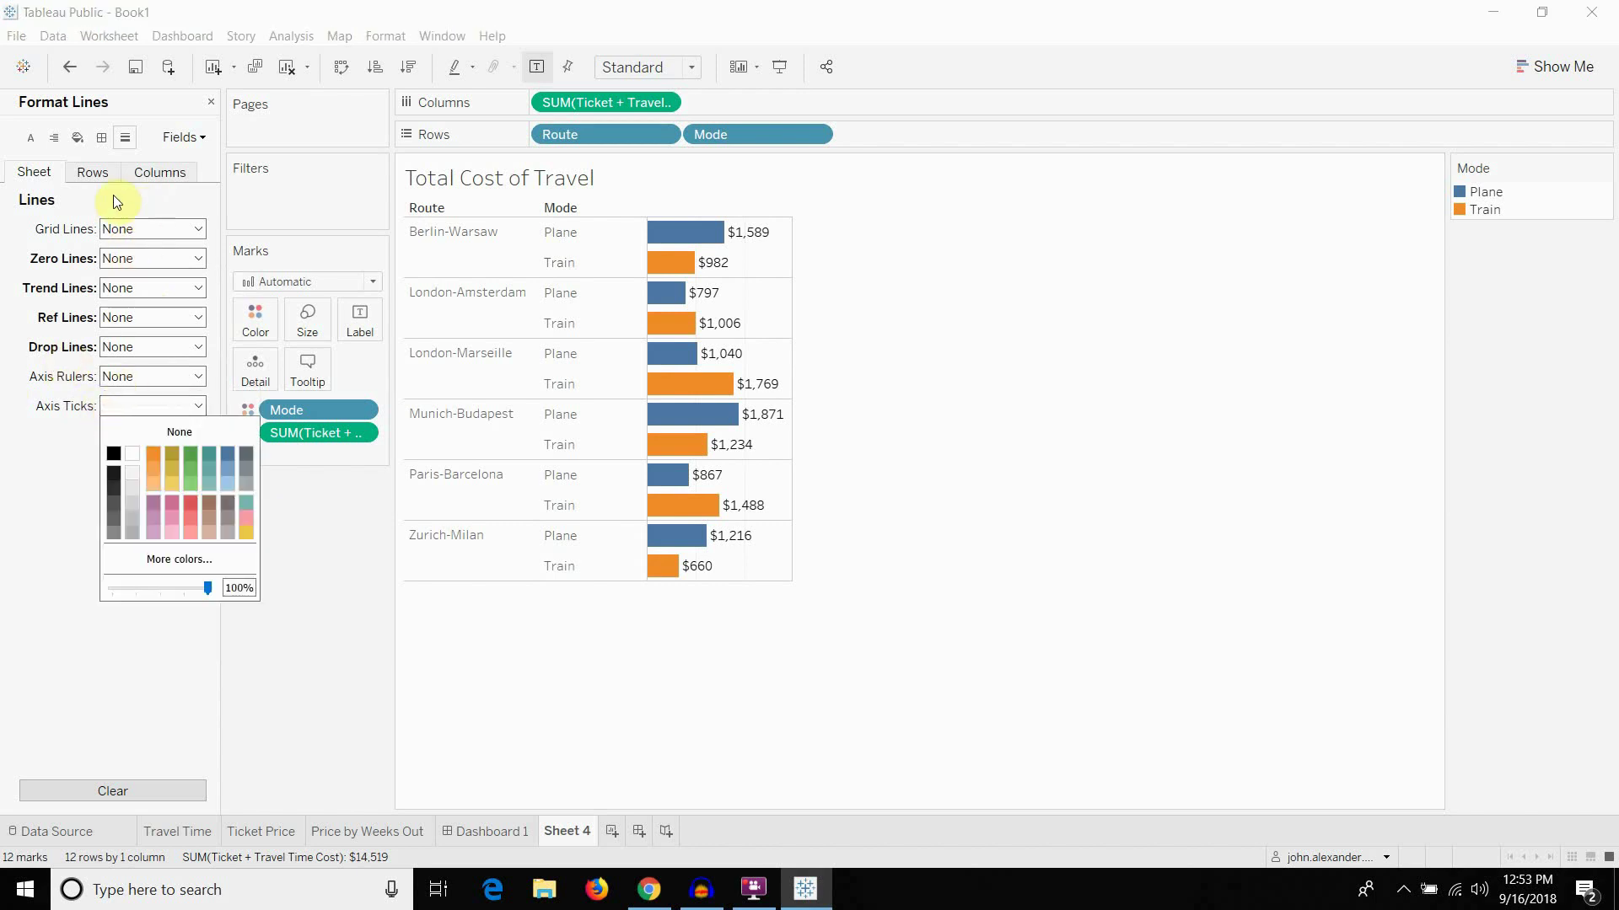
# Set the grid lines and axis ticks to None for both the rows and the columns
pyautogui.click(93, 172)
pyautogui.click(135, 230)
pyautogui.click(135, 254)
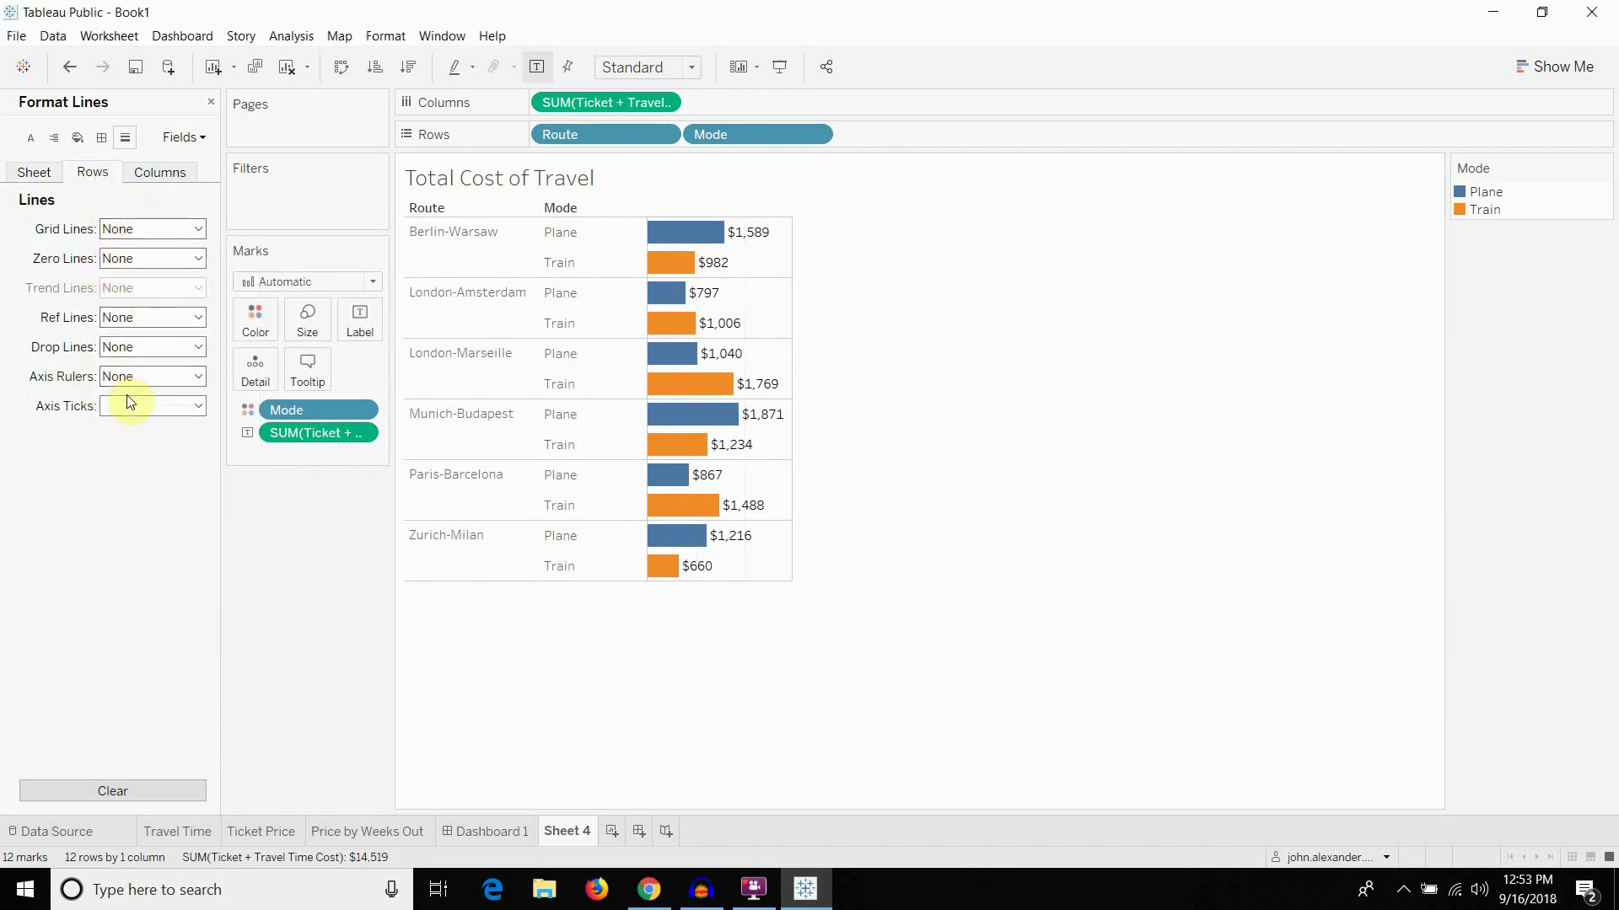
pyautogui.click(165, 406)
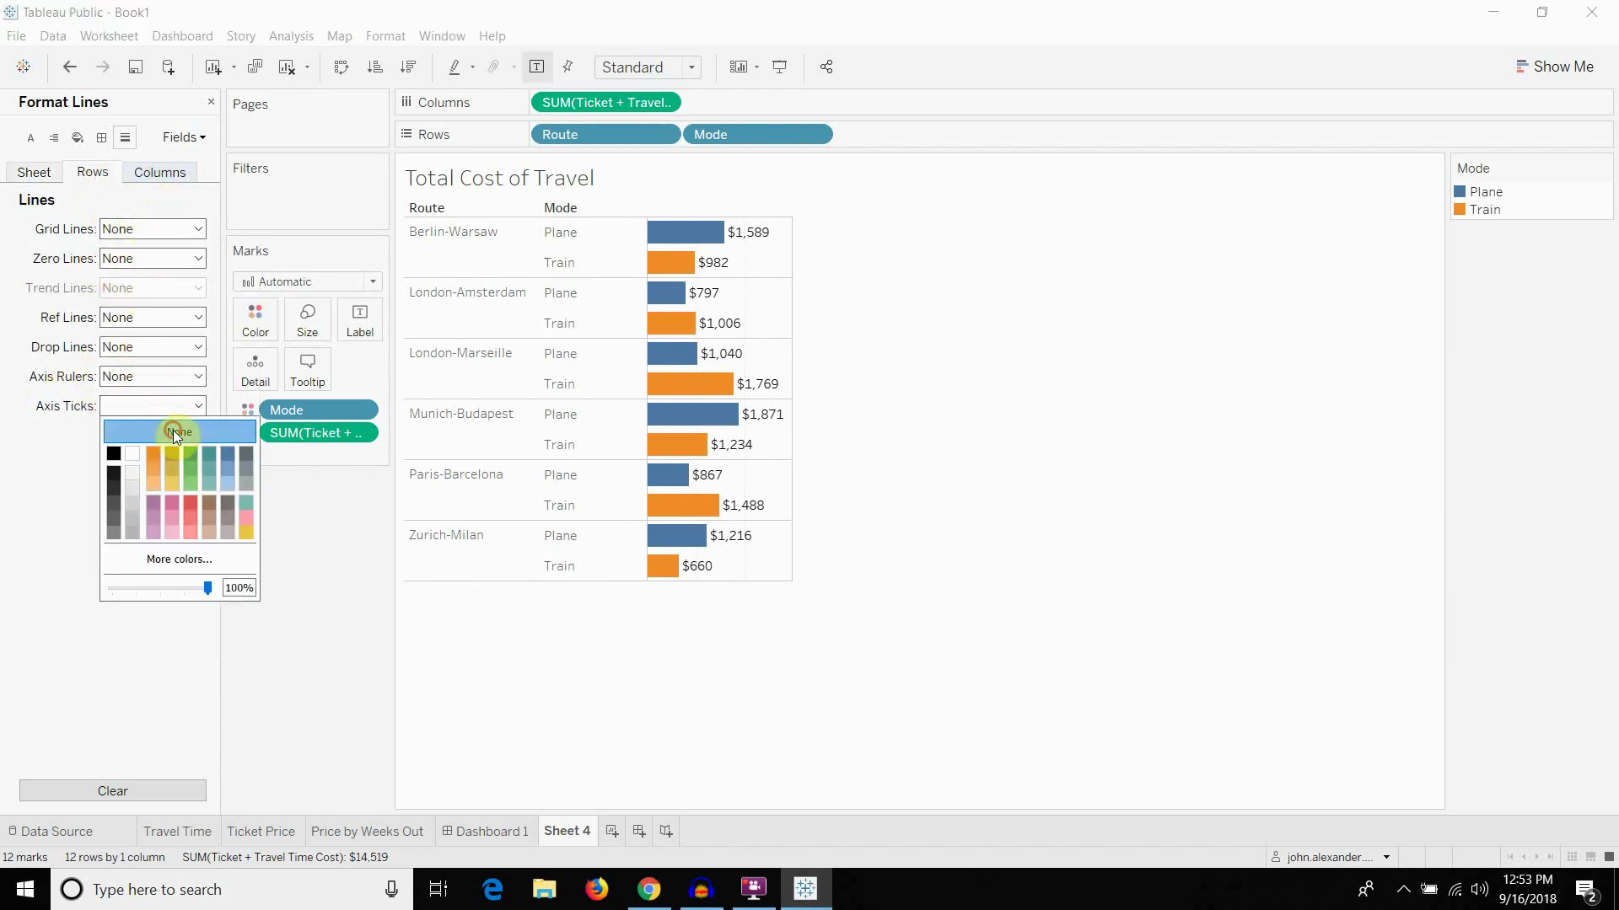
pyautogui.click(169, 173)
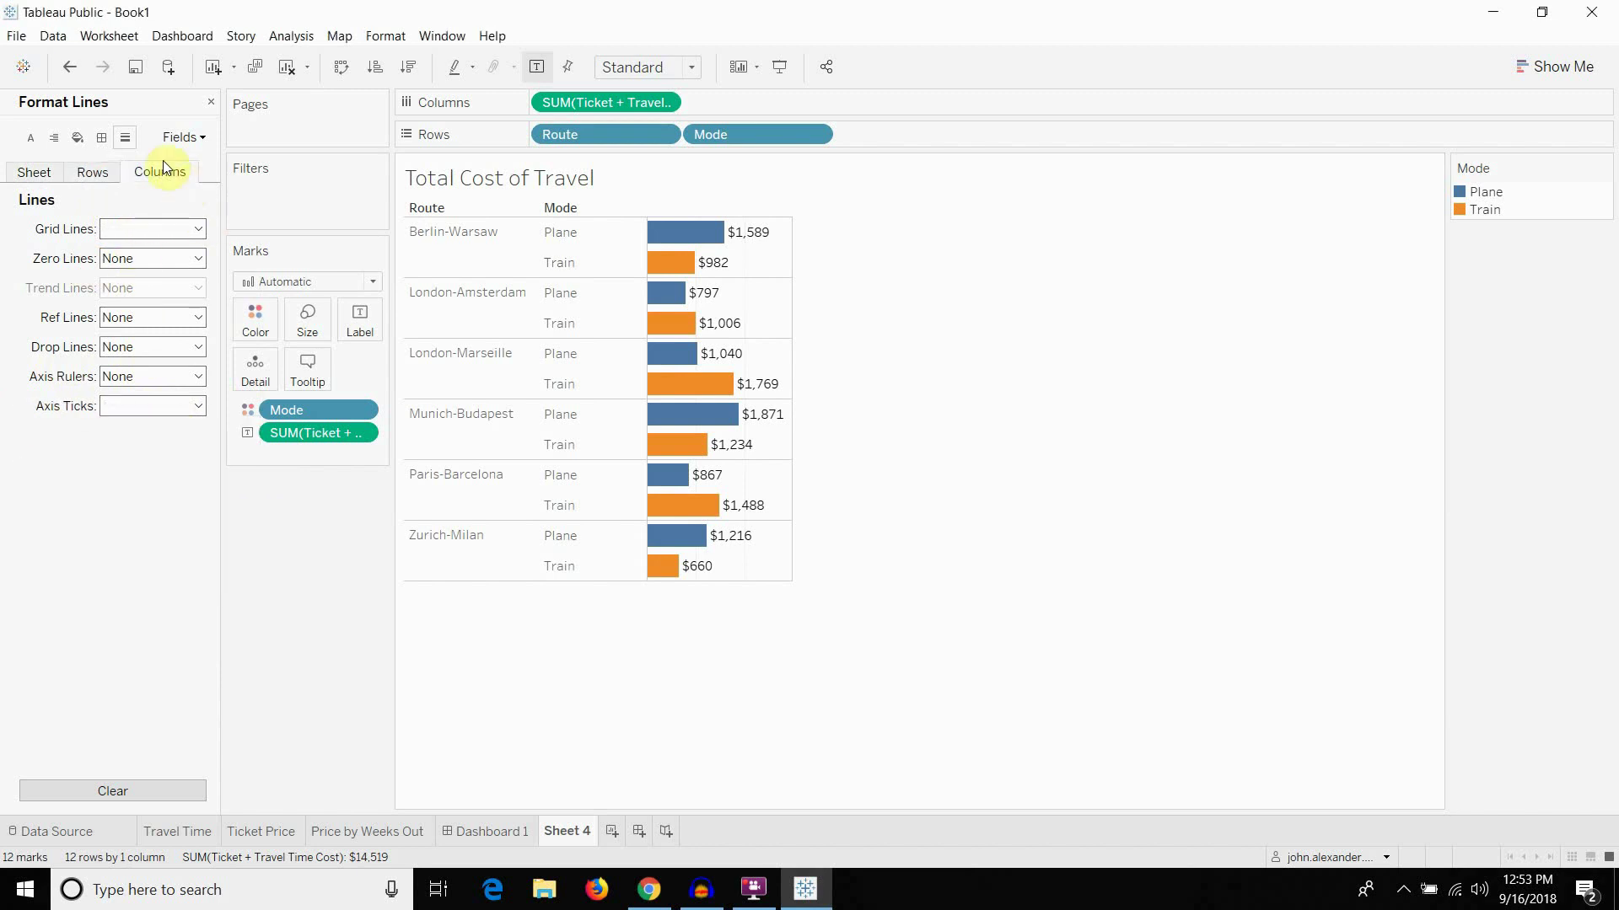
pyautogui.click(135, 227)
pyautogui.click(142, 249)
pyautogui.click(140, 419)
pyautogui.click(135, 433)
pyautogui.click(913, 604)
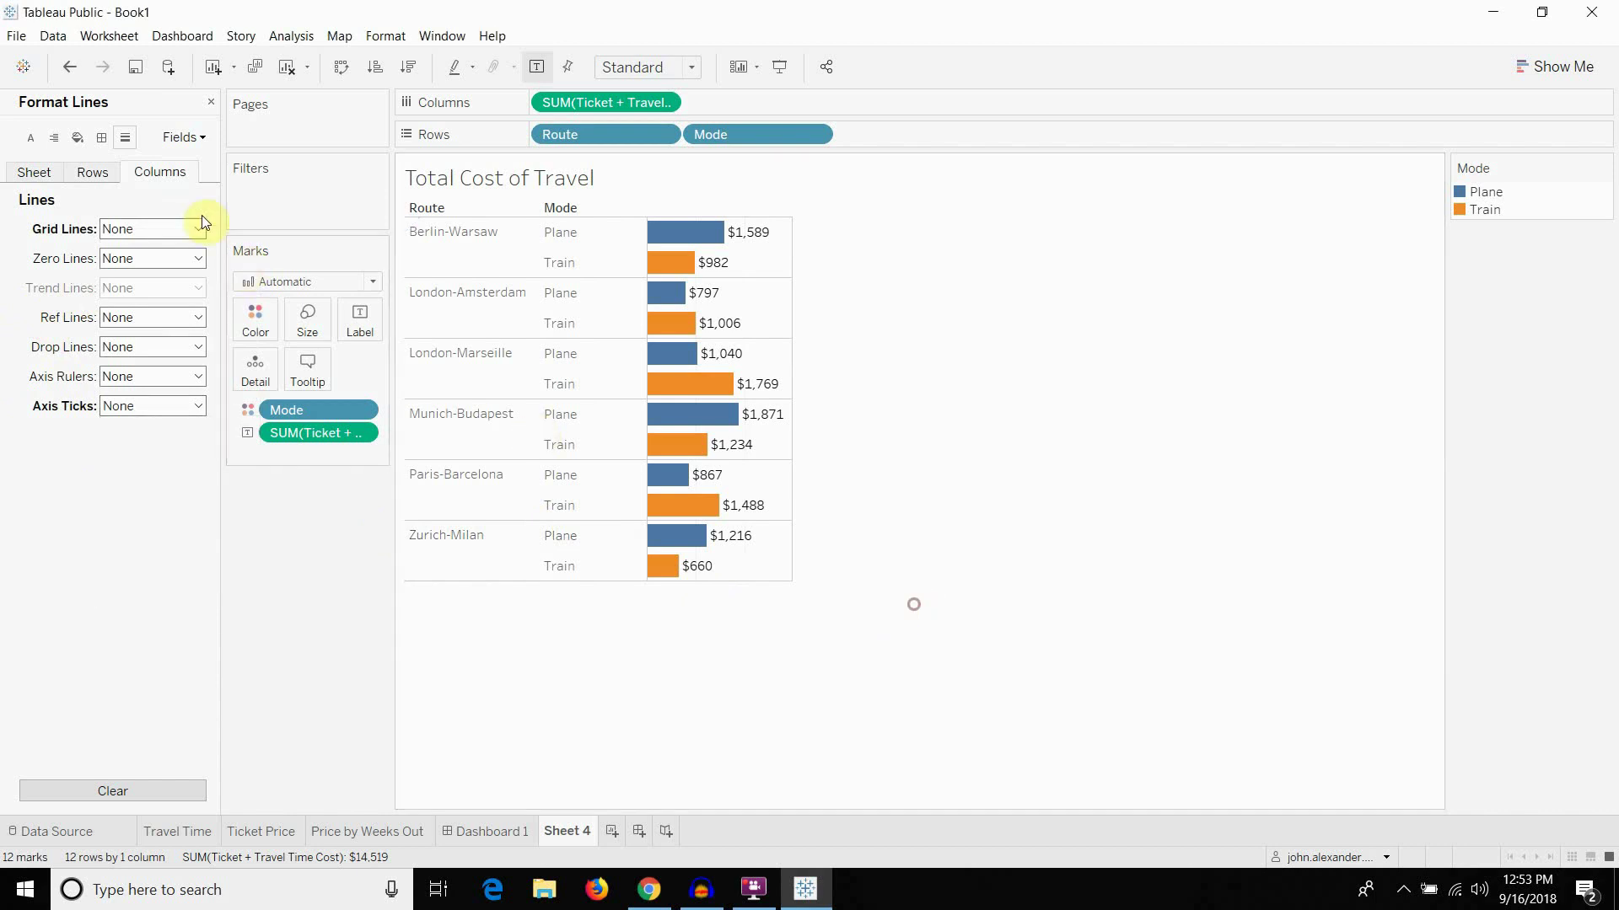
# Set the sheet's Grand Total pane and header borders to None
pyautogui.click(61, 171)
pyautogui.click(101, 137)
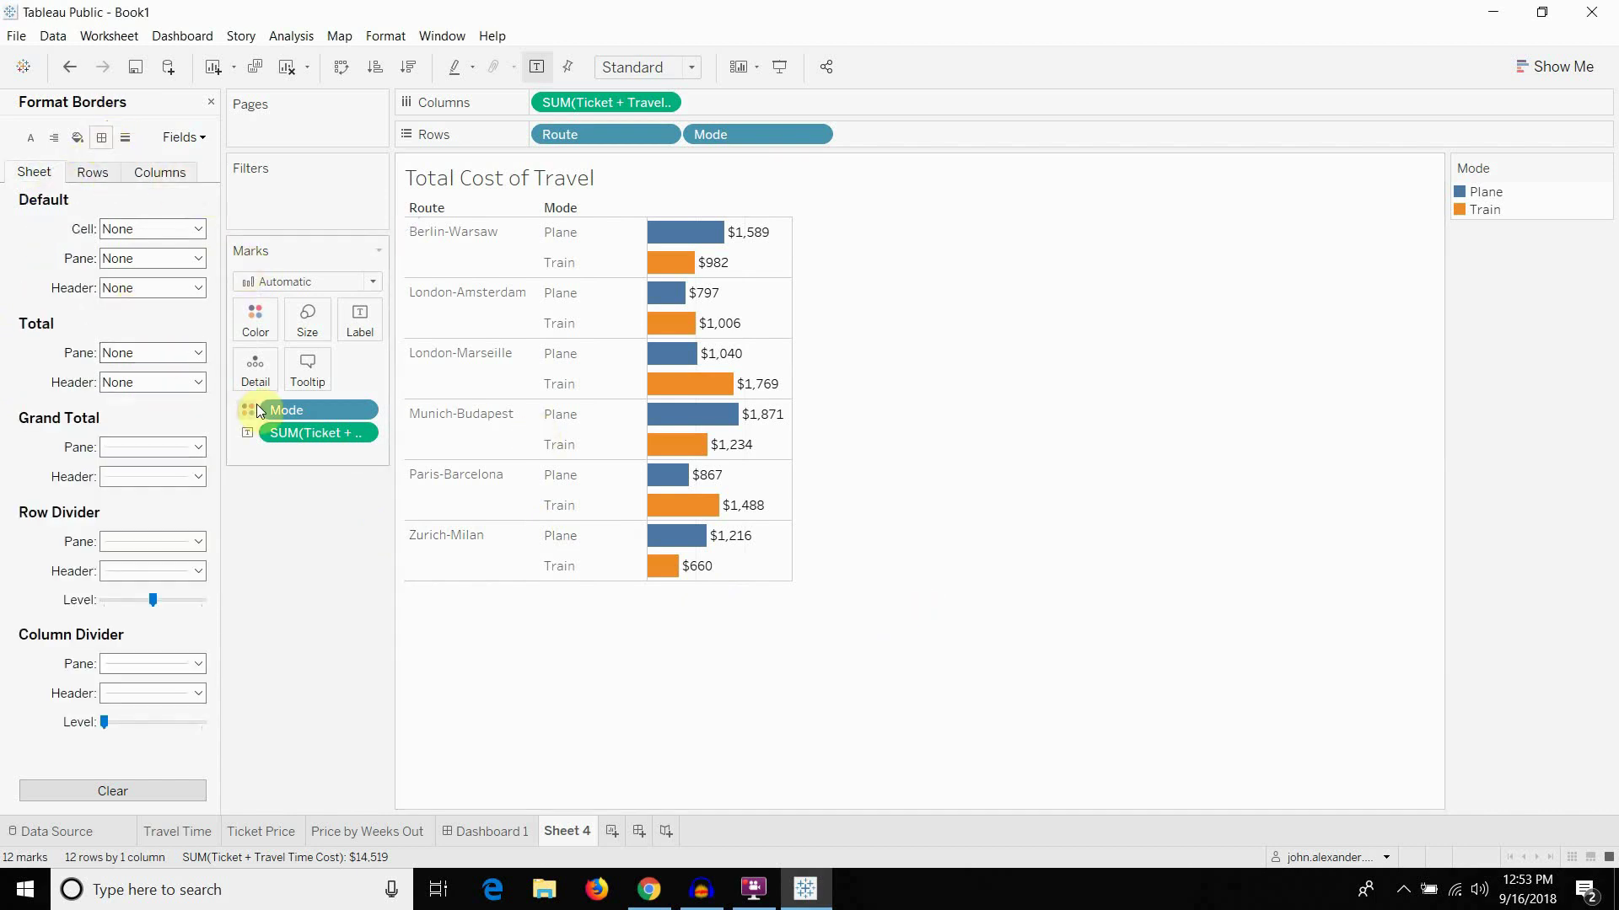
pyautogui.click(145, 446)
pyautogui.click(150, 471)
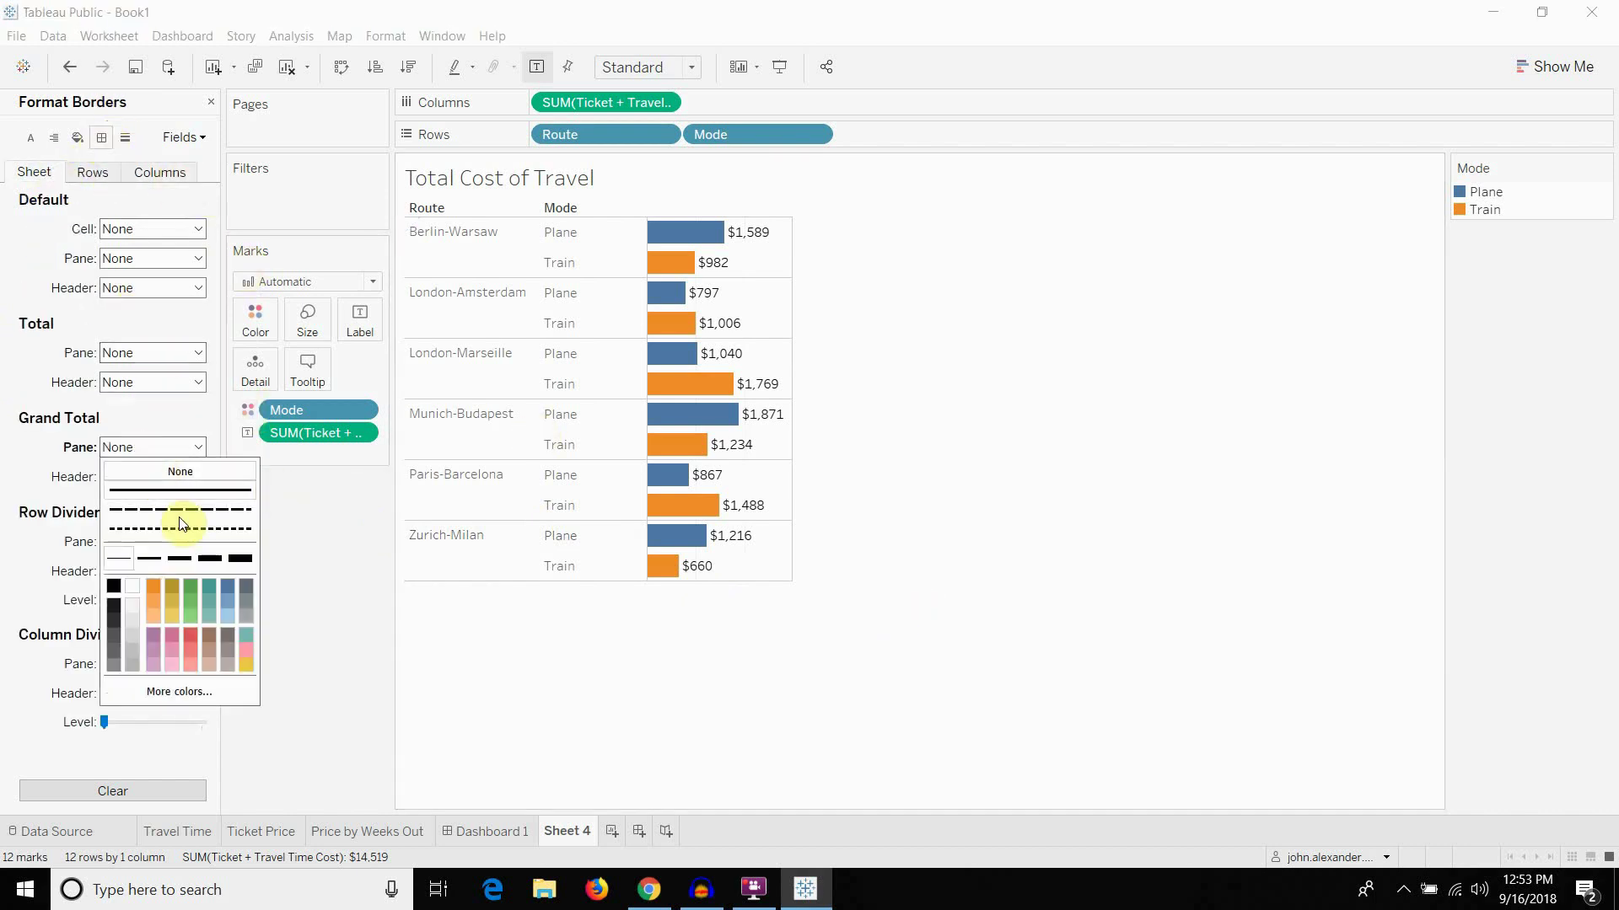
pyautogui.click(3, 540)
pyautogui.click(150, 477)
pyautogui.click(134, 499)
pyautogui.click(50, 527)
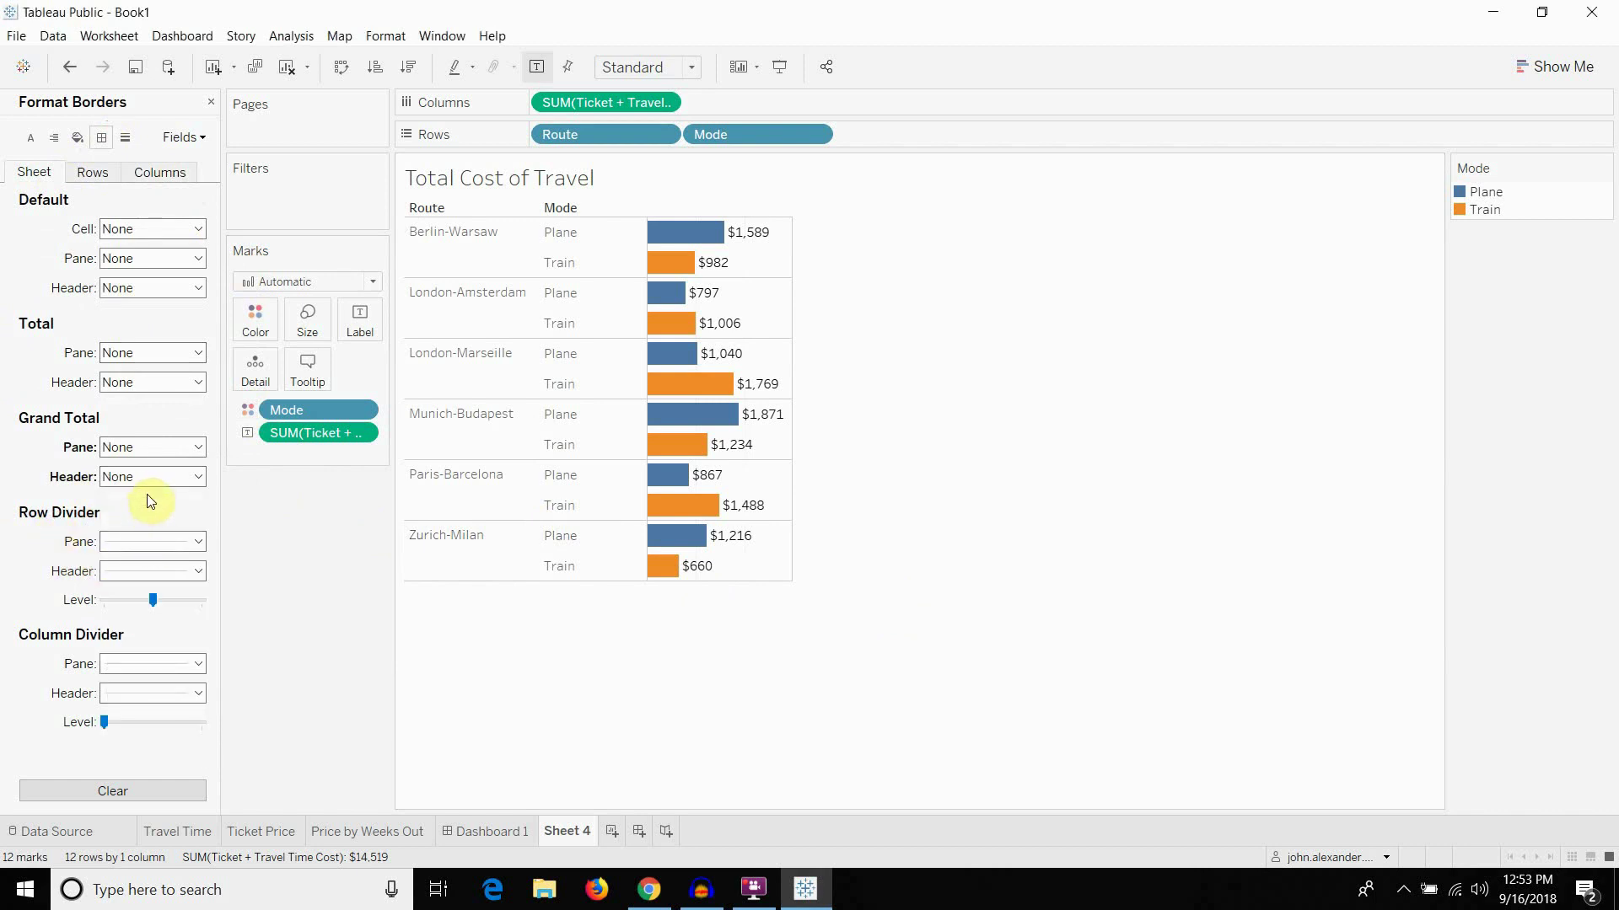
# Set the row divider and column divider pane borders to None
pyautogui.click(147, 545)
pyautogui.click(149, 559)
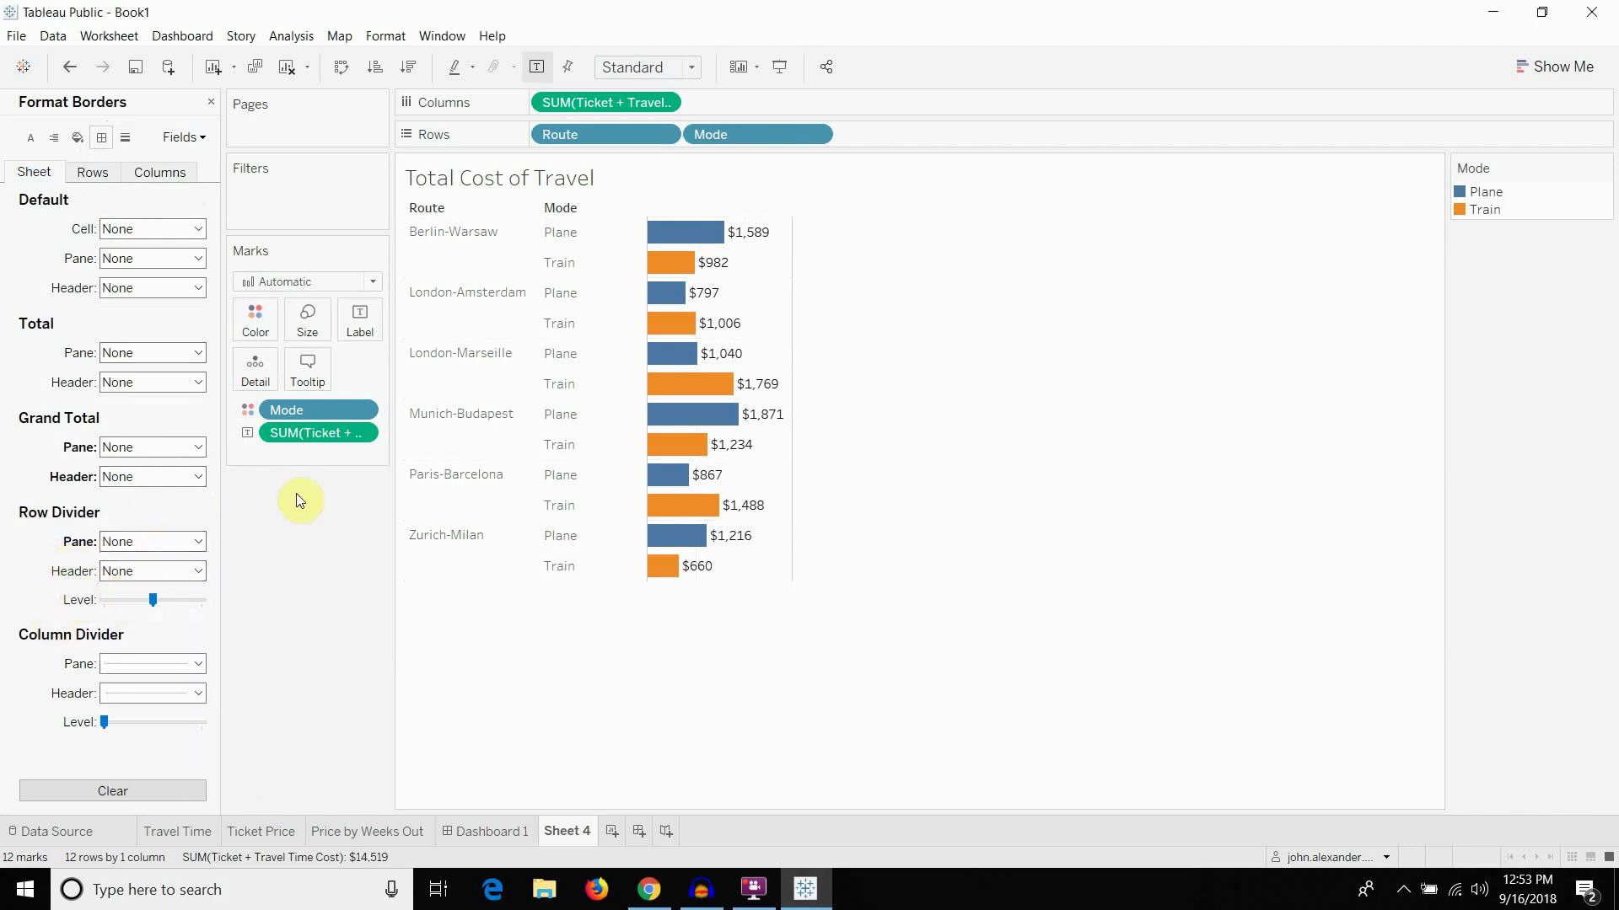
pyautogui.click(135, 665)
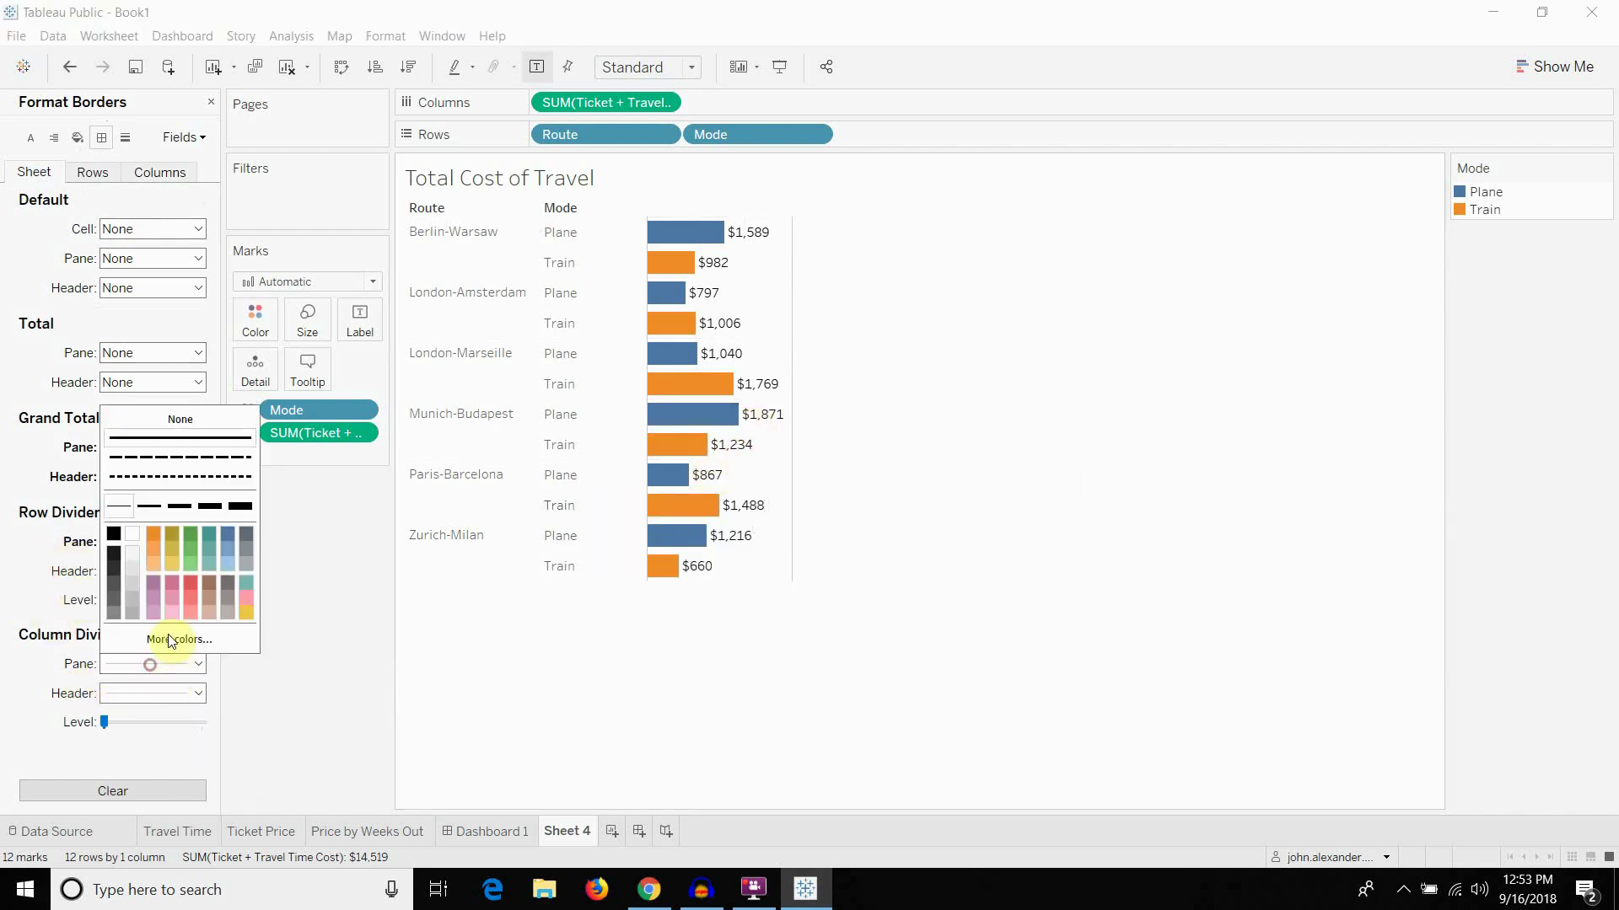
pyautogui.click(178, 418)
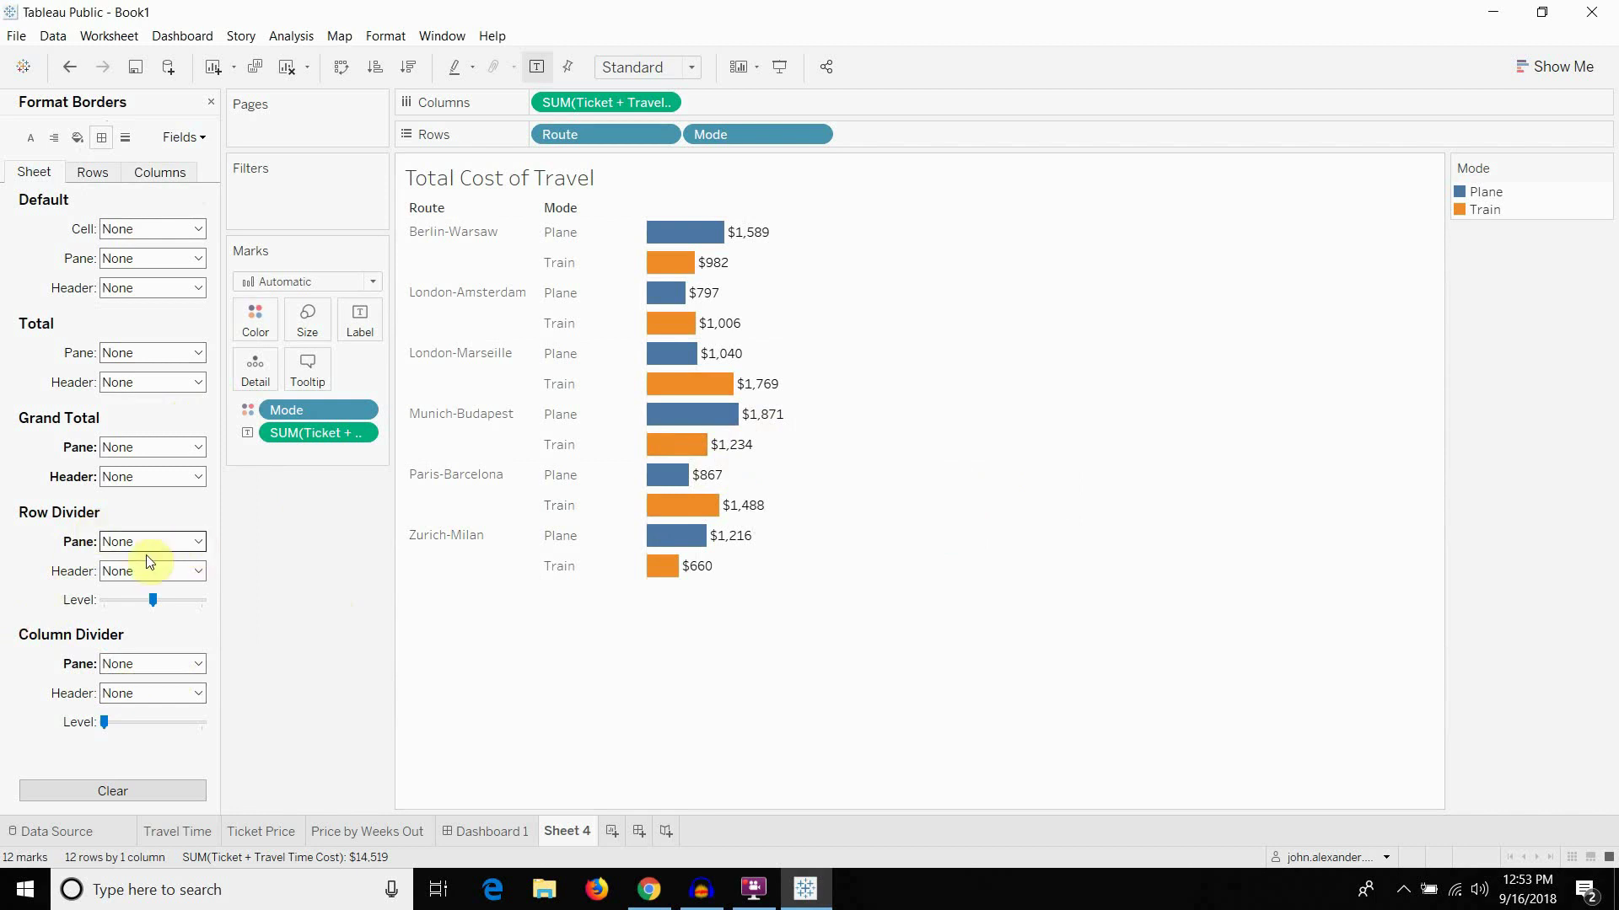
# Restore the row dividers by giving their pane border a solid line
pyautogui.click(137, 544)
pyautogui.click(137, 584)
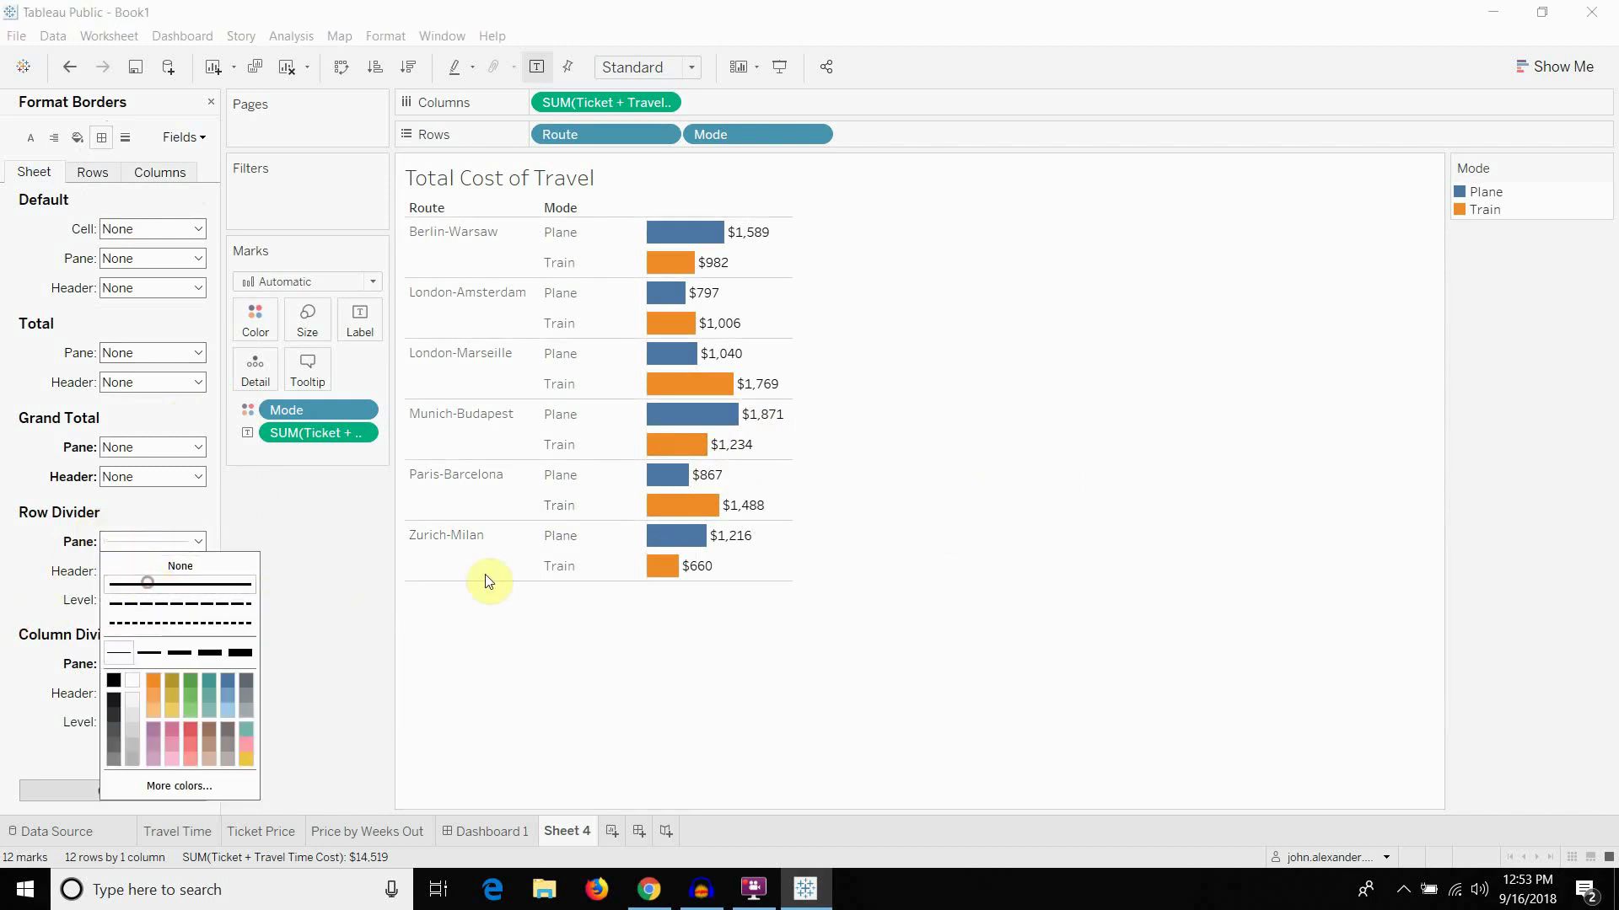
pyautogui.click(503, 736)
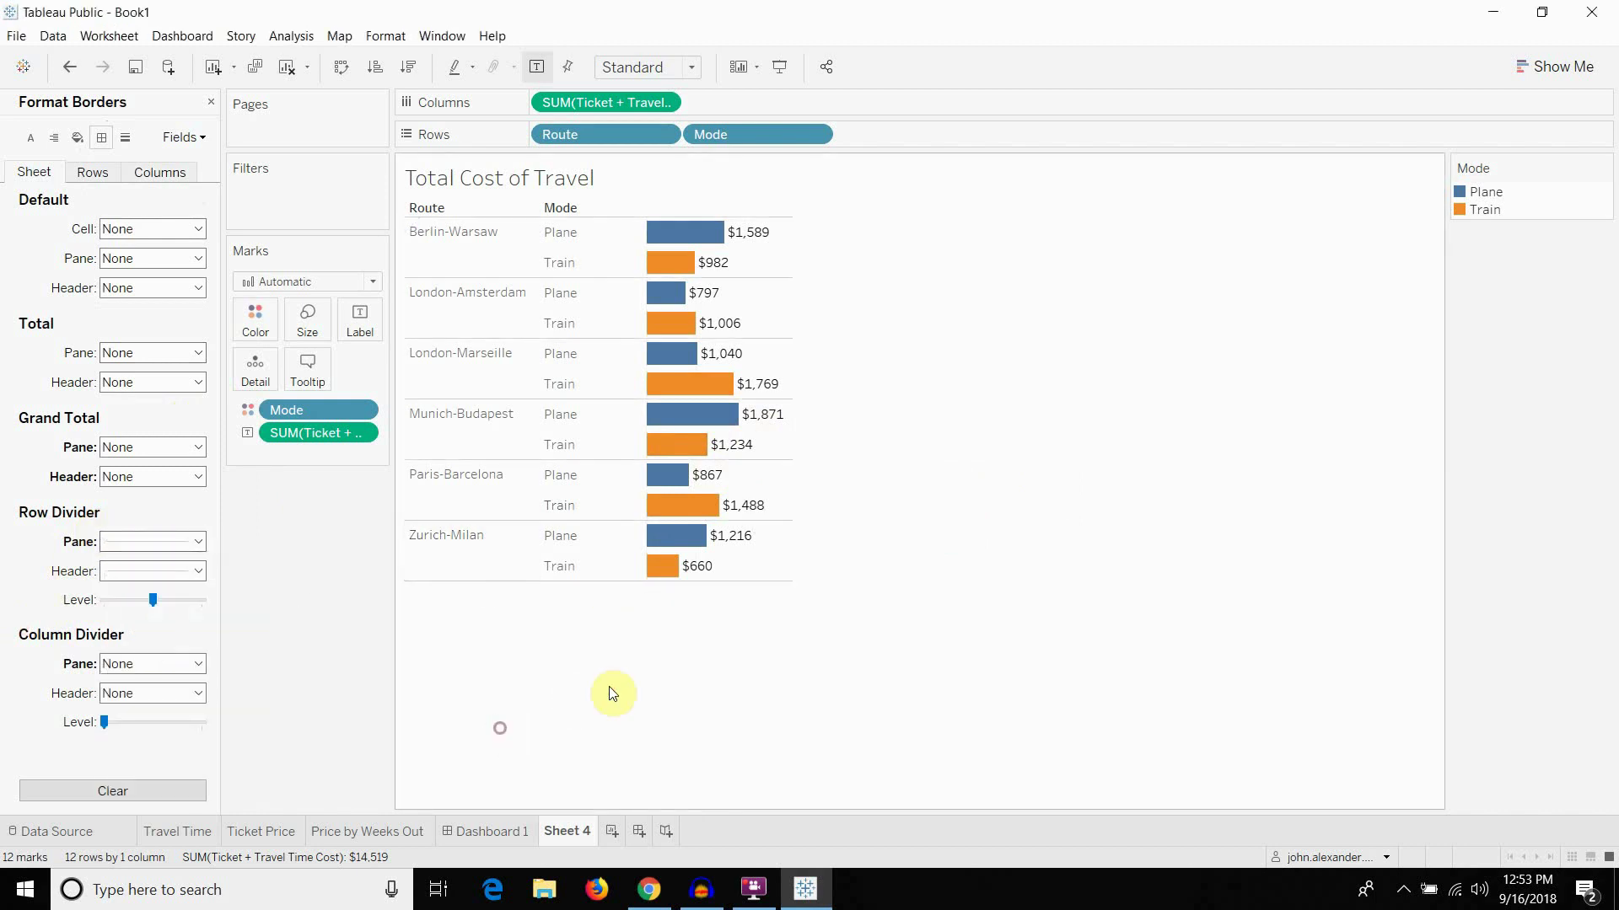
# Return to Dashboard 1 and lower the top edge of the Total Cost of Travel chart to make room beneath the definitions
pyautogui.click(499, 832)
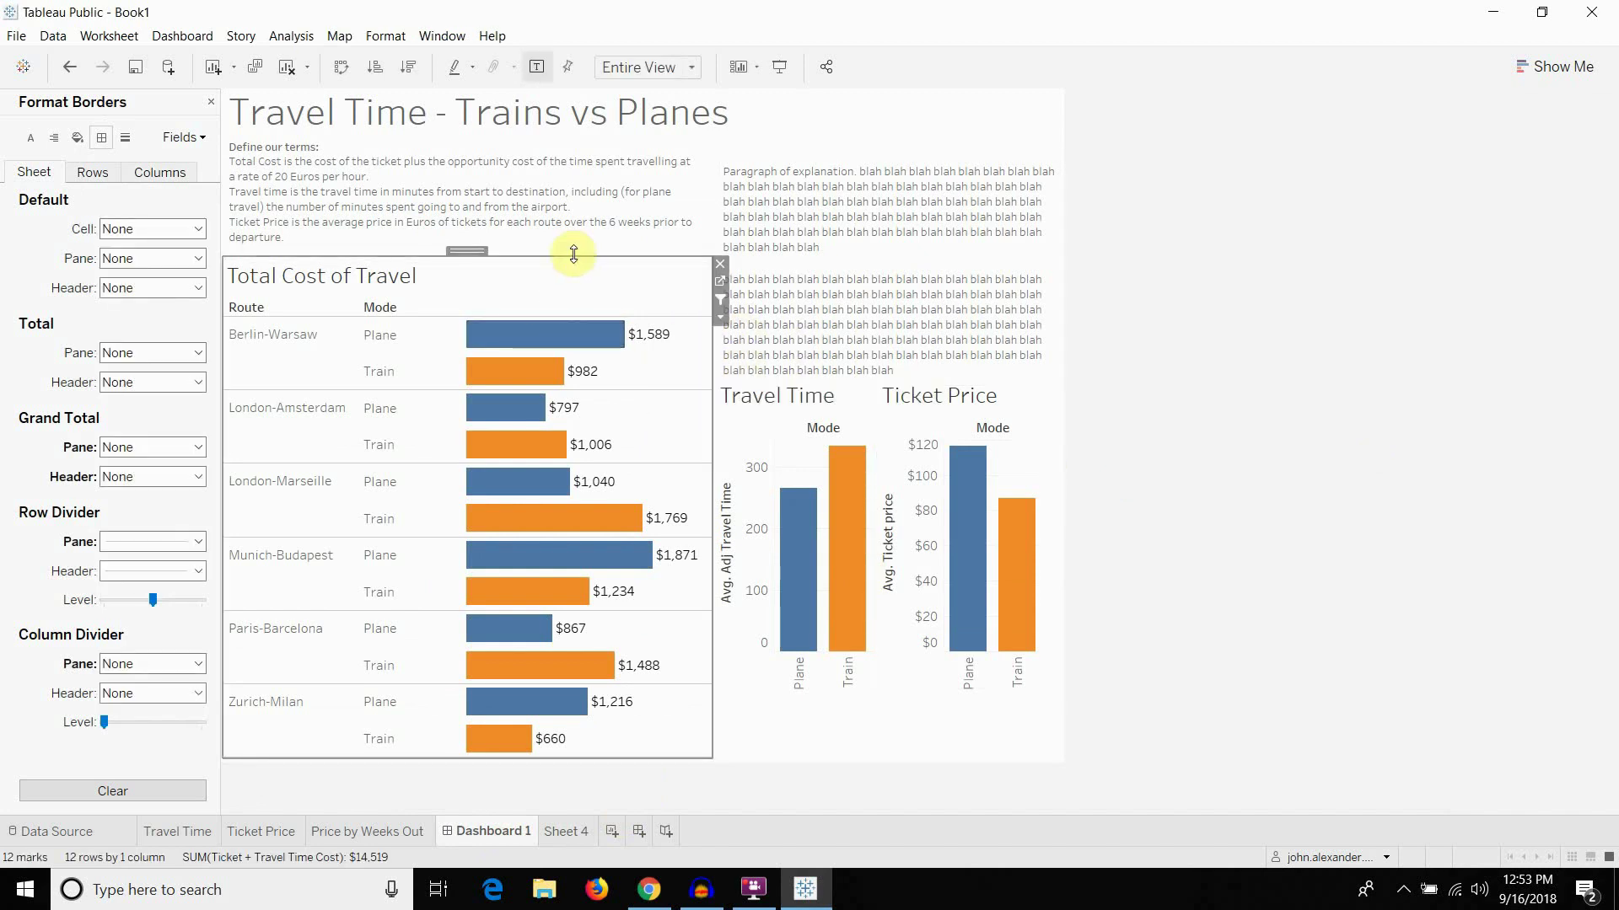
pyautogui.moveTo(573, 254); pyautogui.dragTo(572, 311)
# Move the definitions text box down to sit midway between the dashboard title and the Total Cost of Travel chart
pyautogui.click(500, 243)
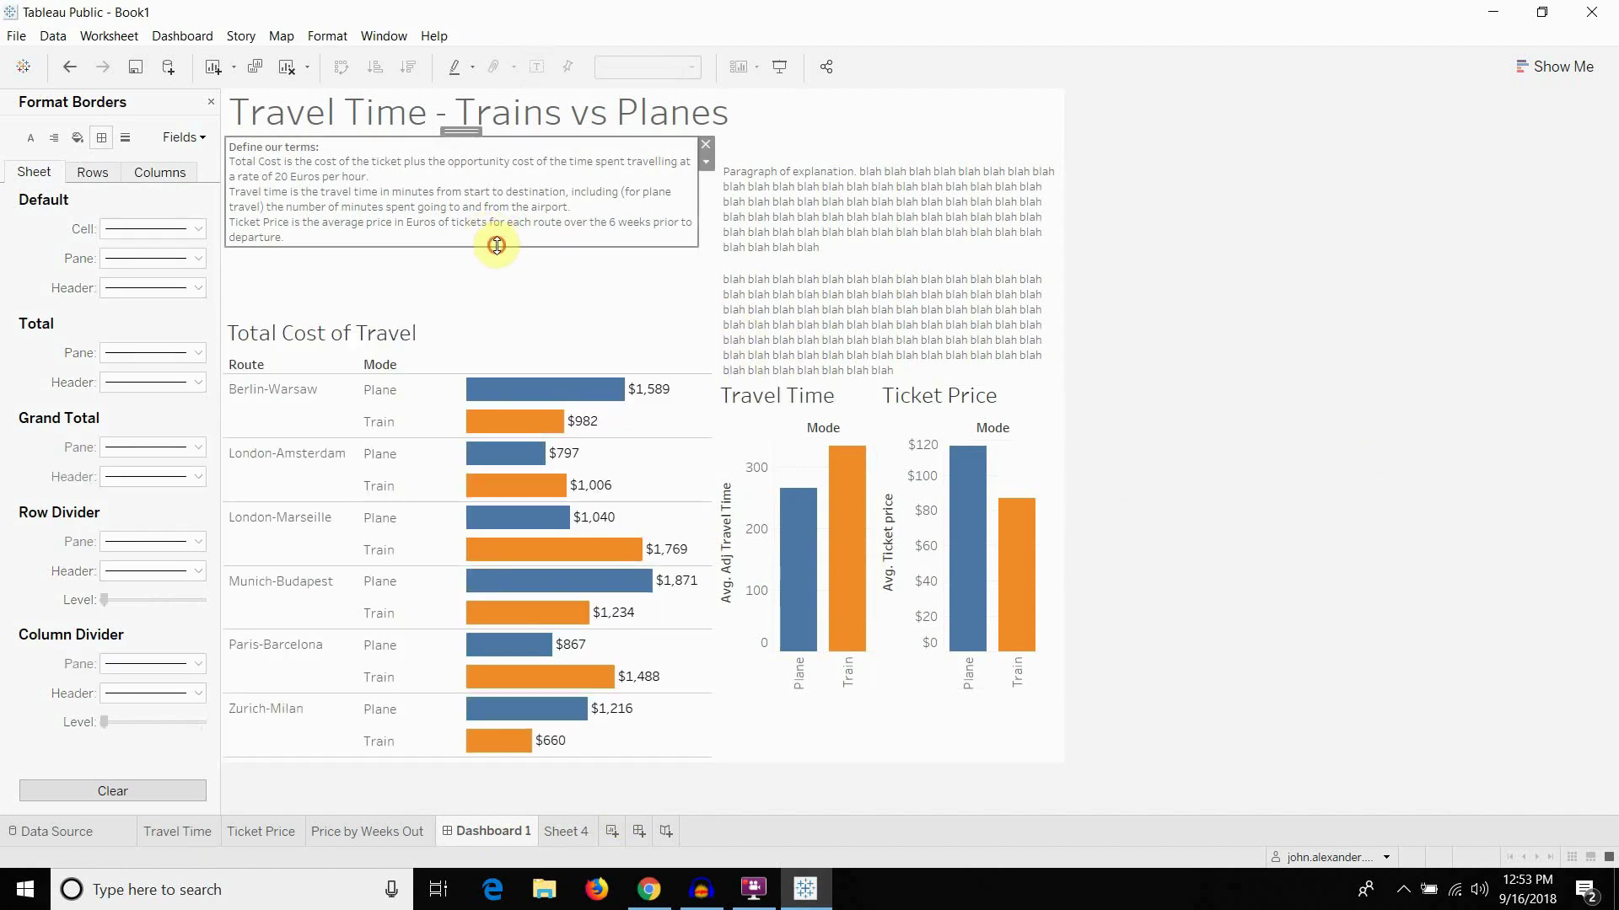
pyautogui.moveTo(496, 246); pyautogui.dragTo(484, 216)
pyautogui.moveTo(459, 130); pyautogui.dragTo(452, 177)
# Raise the top edge of the Total Cost of Travel chart slightly to narrow the gap below the definitions text
pyautogui.click(491, 322)
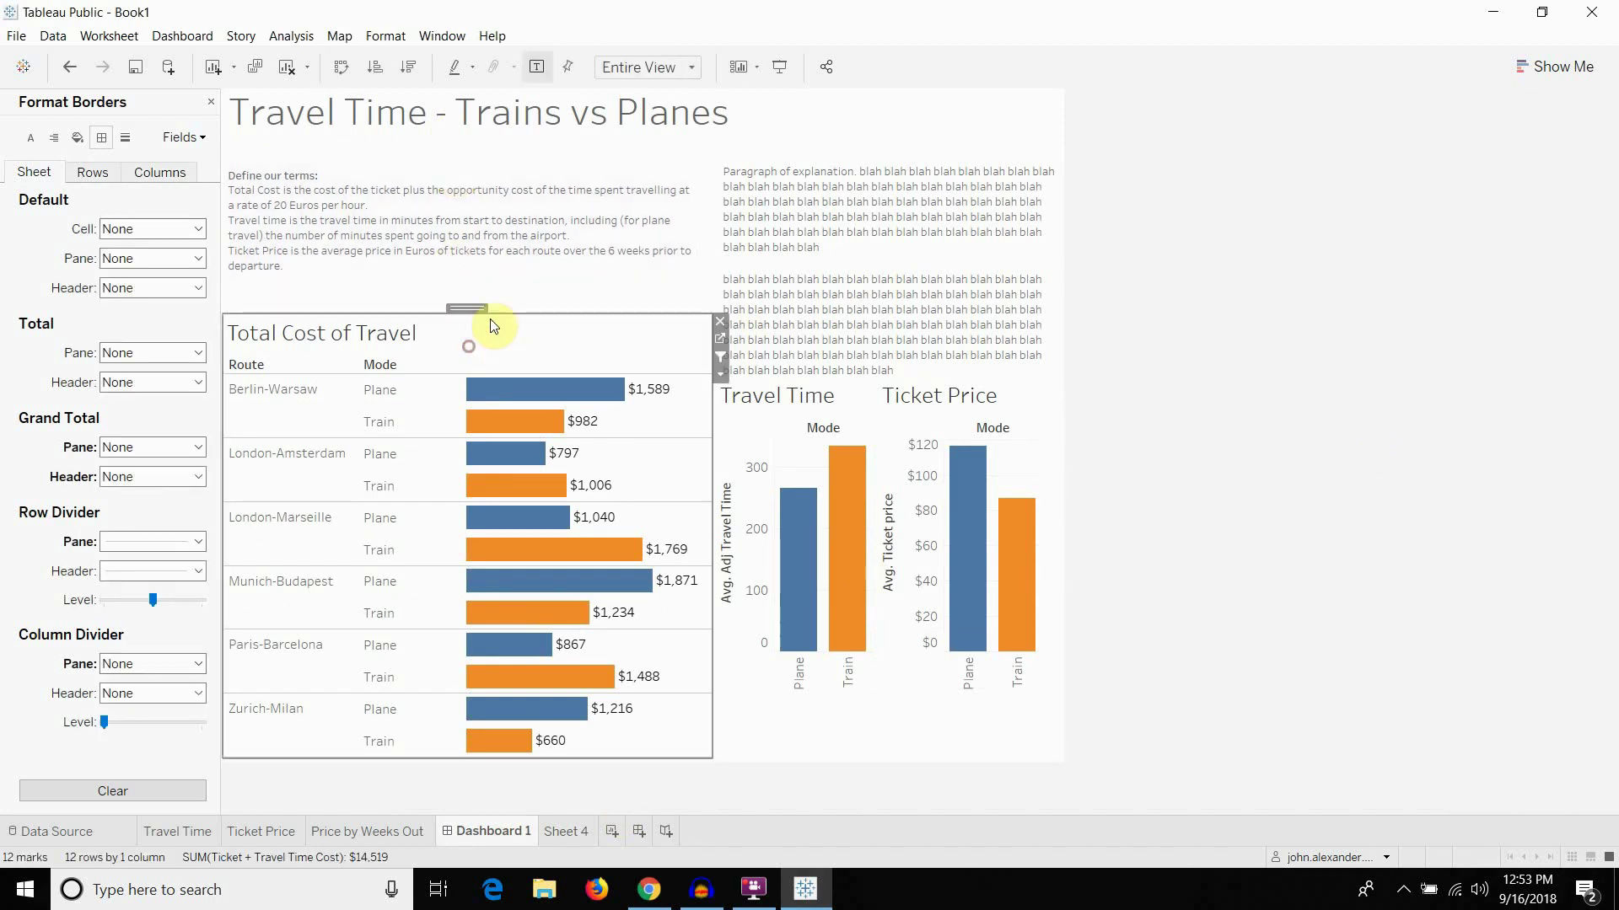
pyautogui.moveTo(490, 315); pyautogui.dragTo(487, 301)
pyautogui.click(1189, 449)
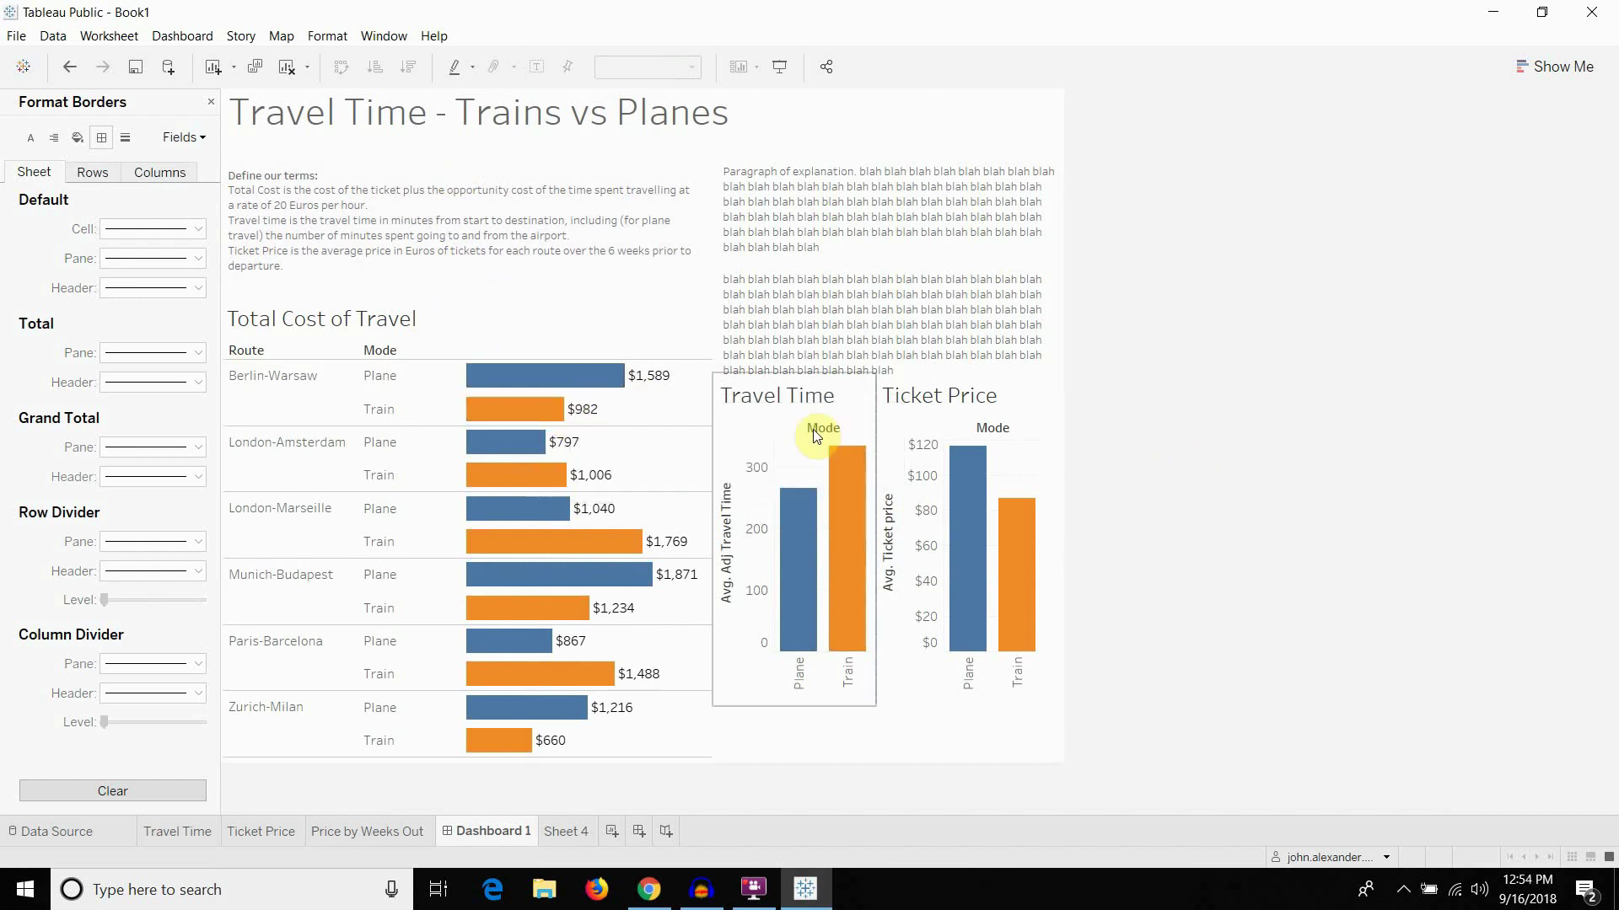
# Move the explanation text box out of the right column and over the Total Cost of Travel chart
pyautogui.click(834, 266)
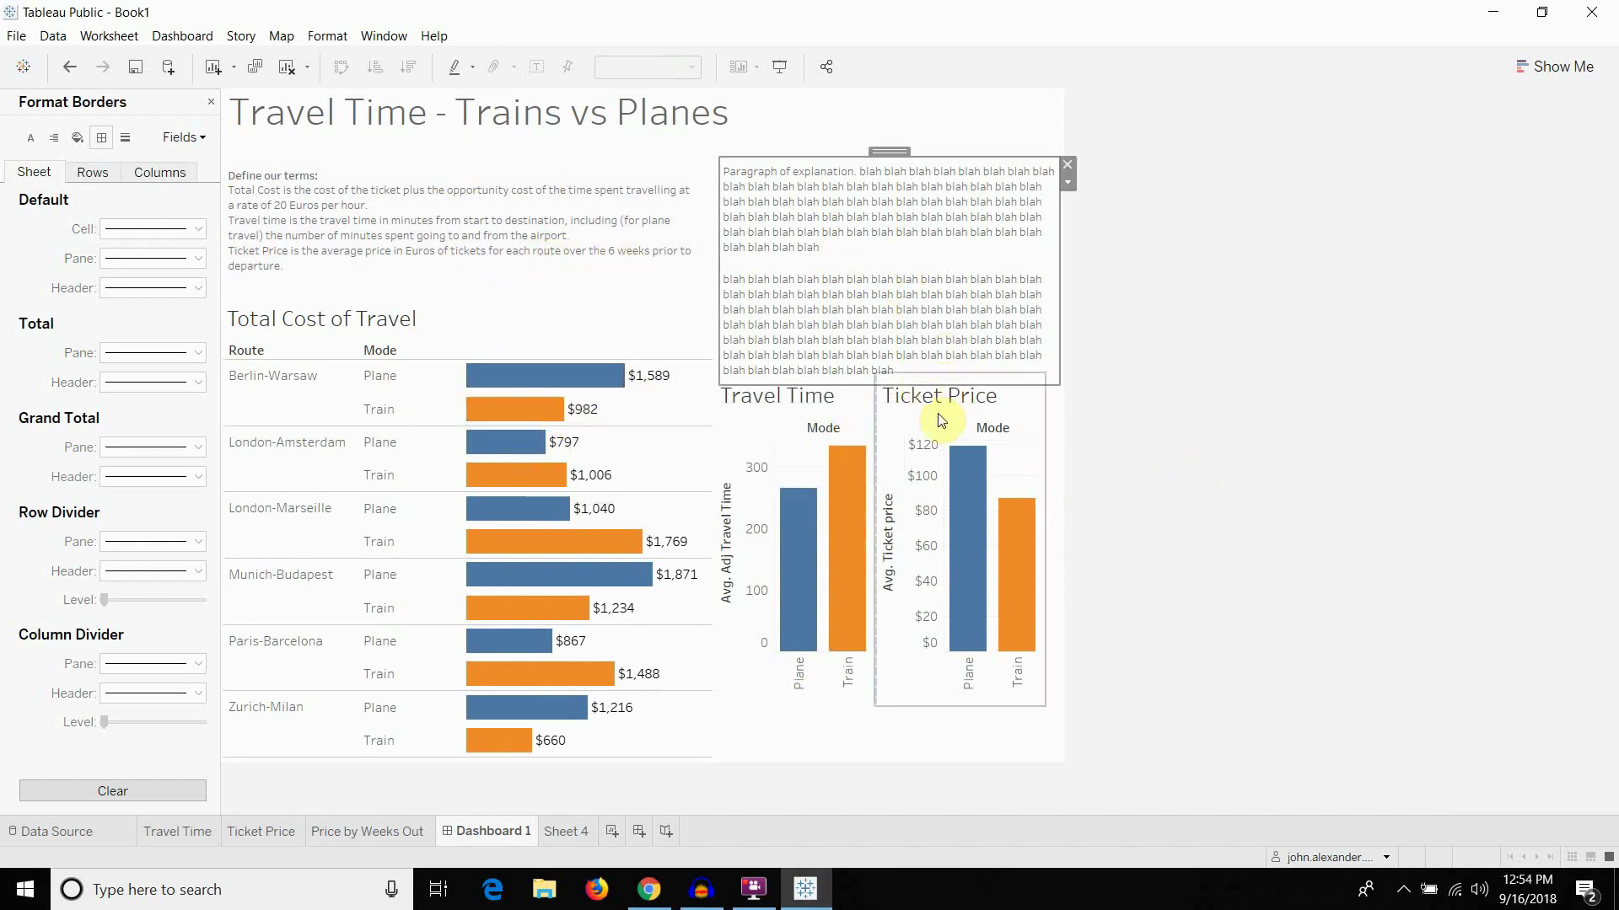
pyautogui.moveTo(889, 150); pyautogui.dragTo(610, 279)
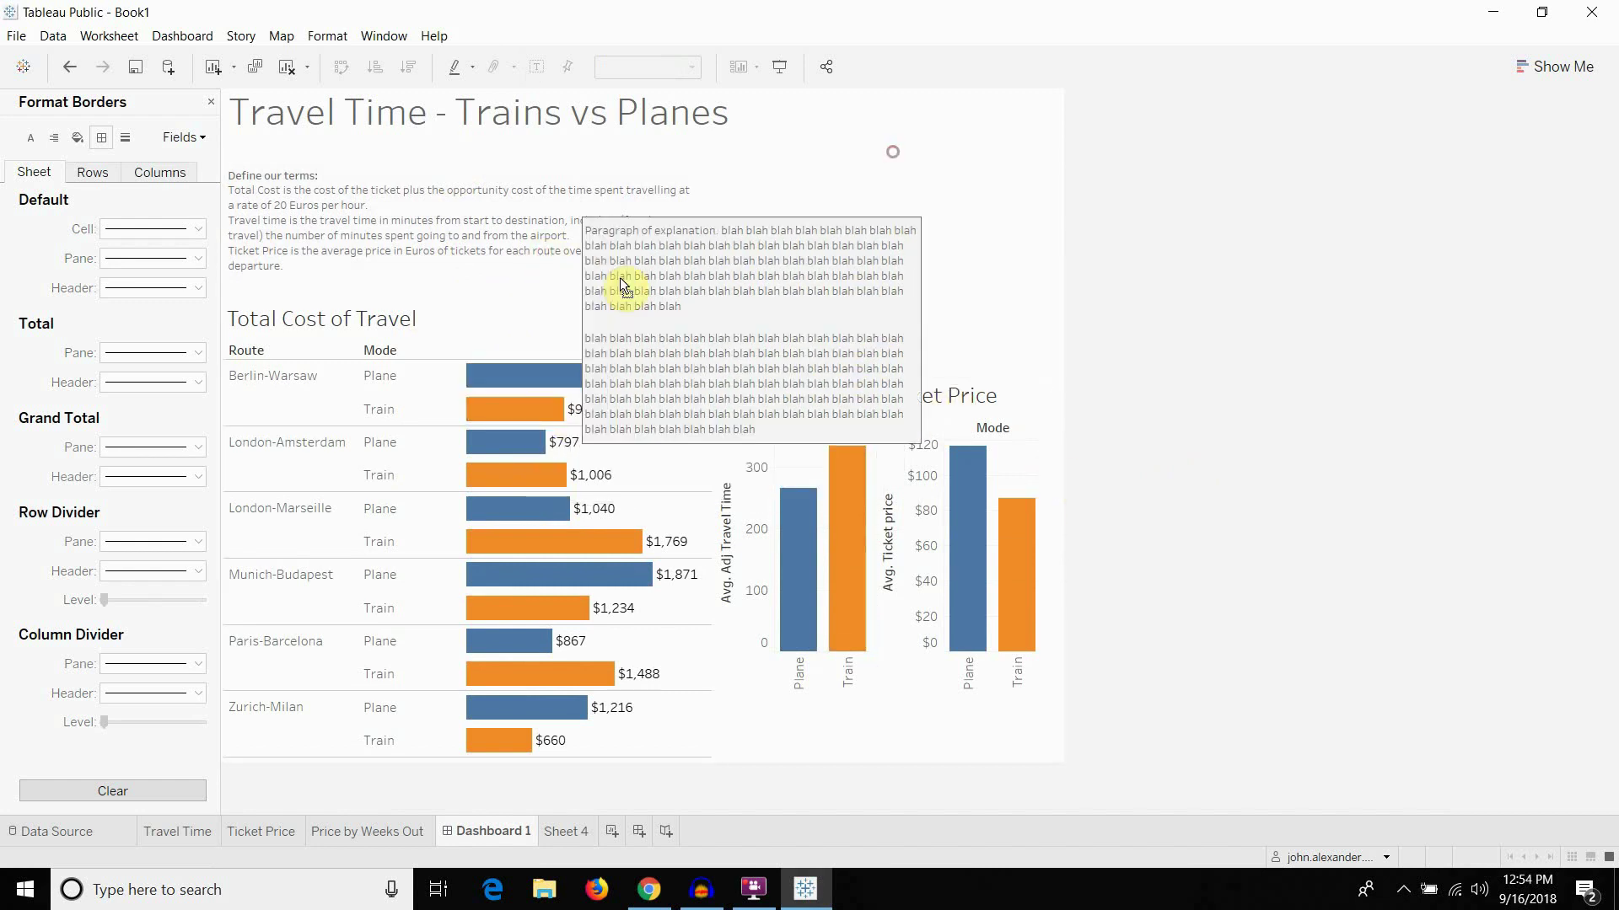
pyautogui.click(927, 377)
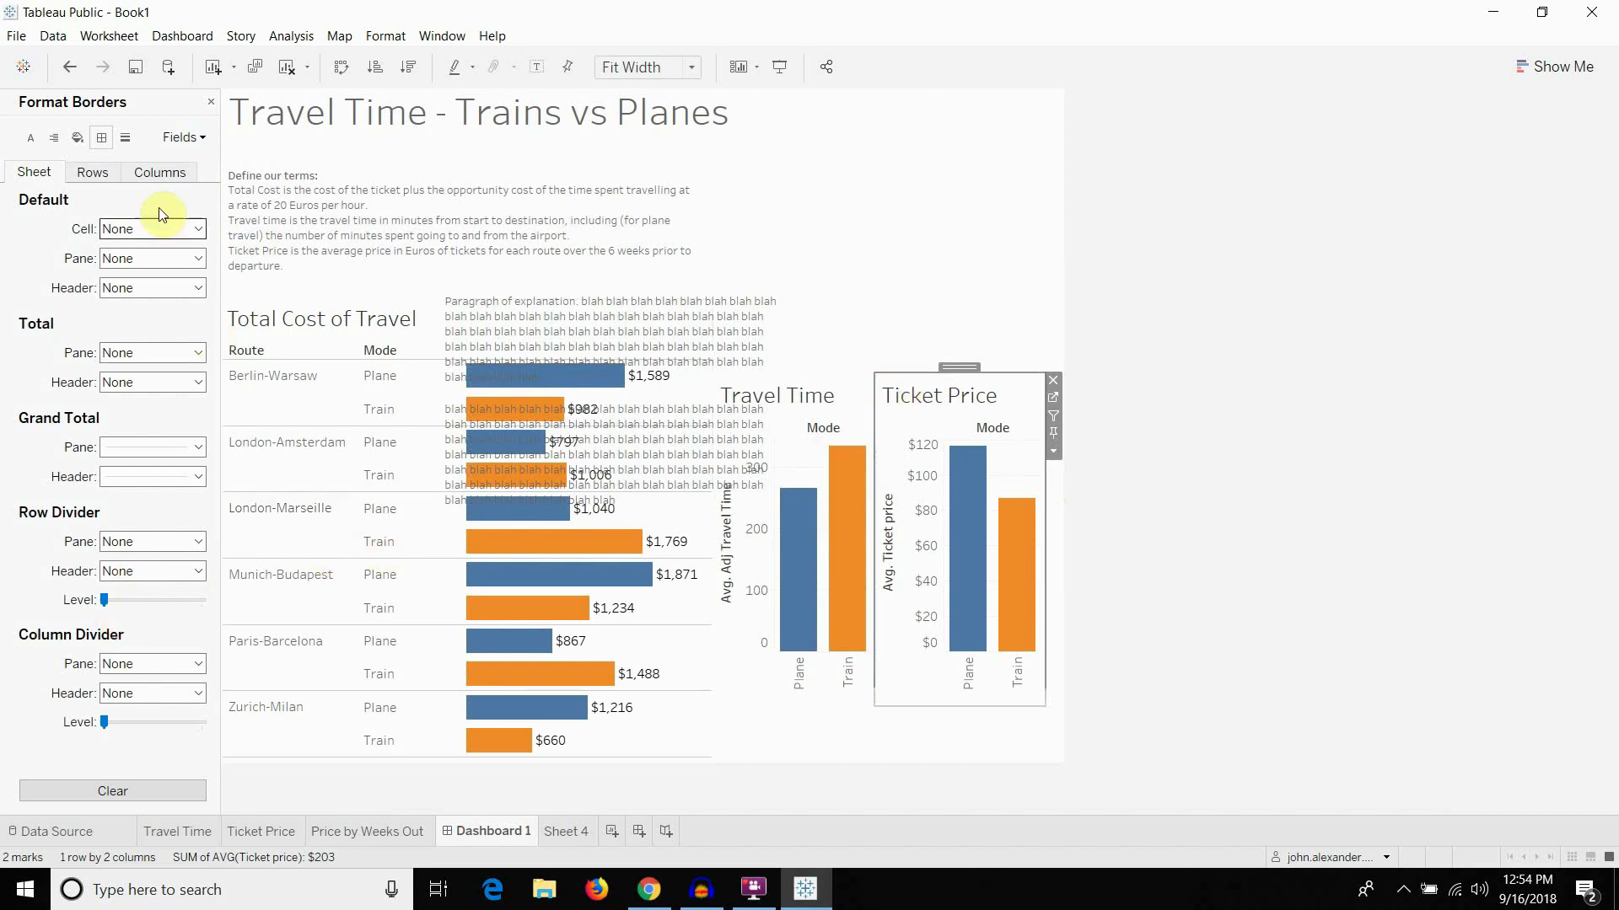
# Move the horizontal container with the Travel Time and Ticket Price charts up, and place the explanation text box beneath it
pyautogui.click(205, 101)
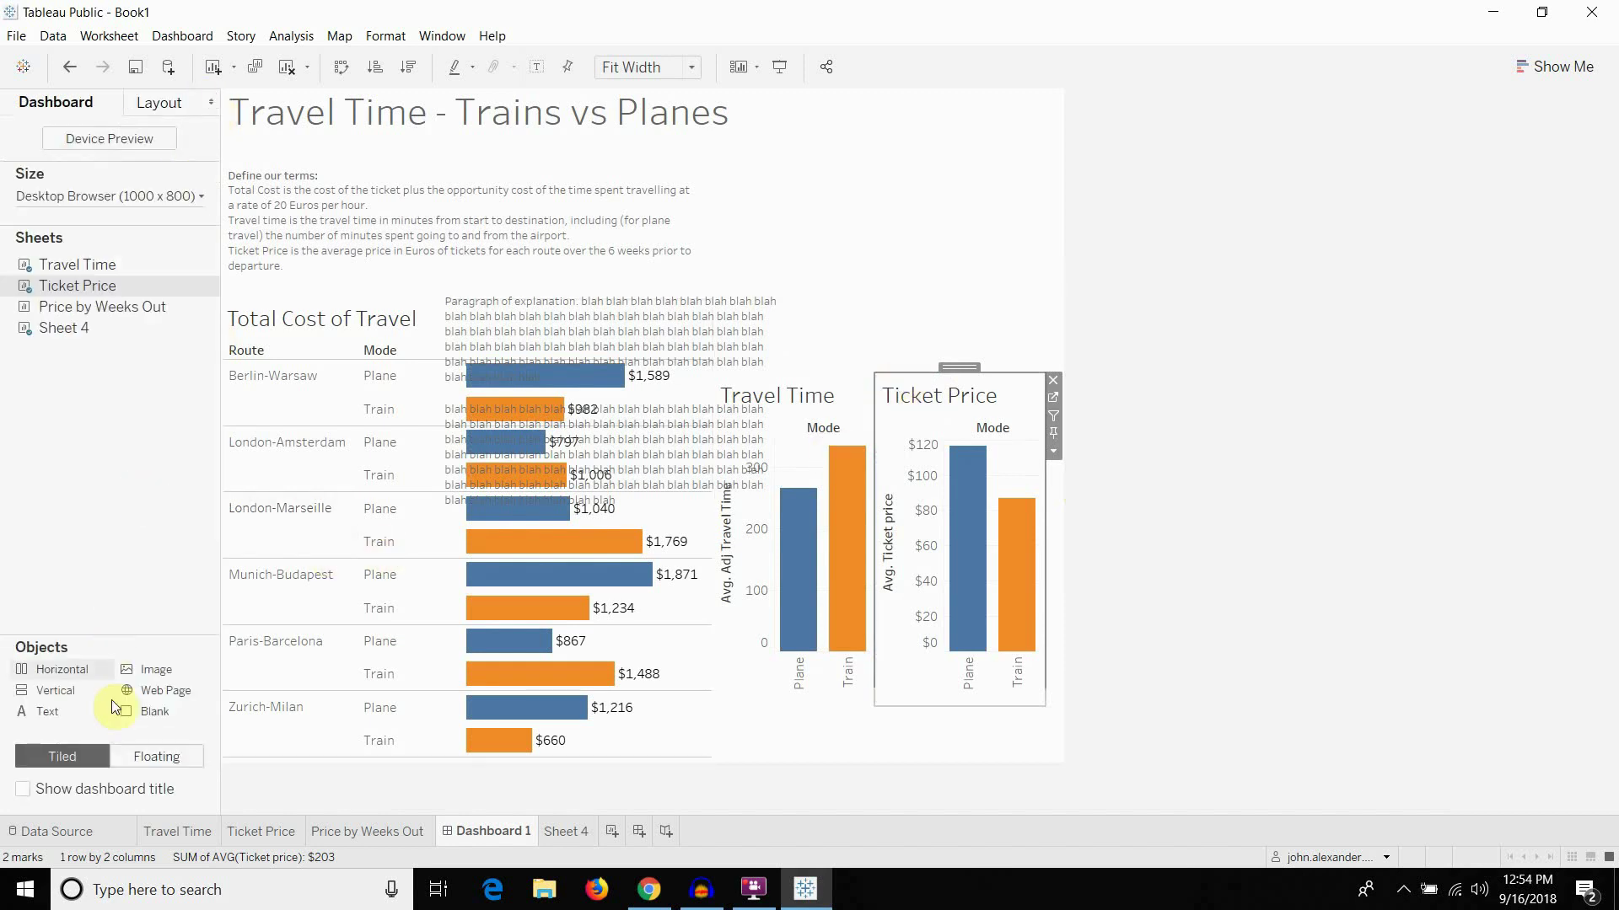
pyautogui.click(155, 101)
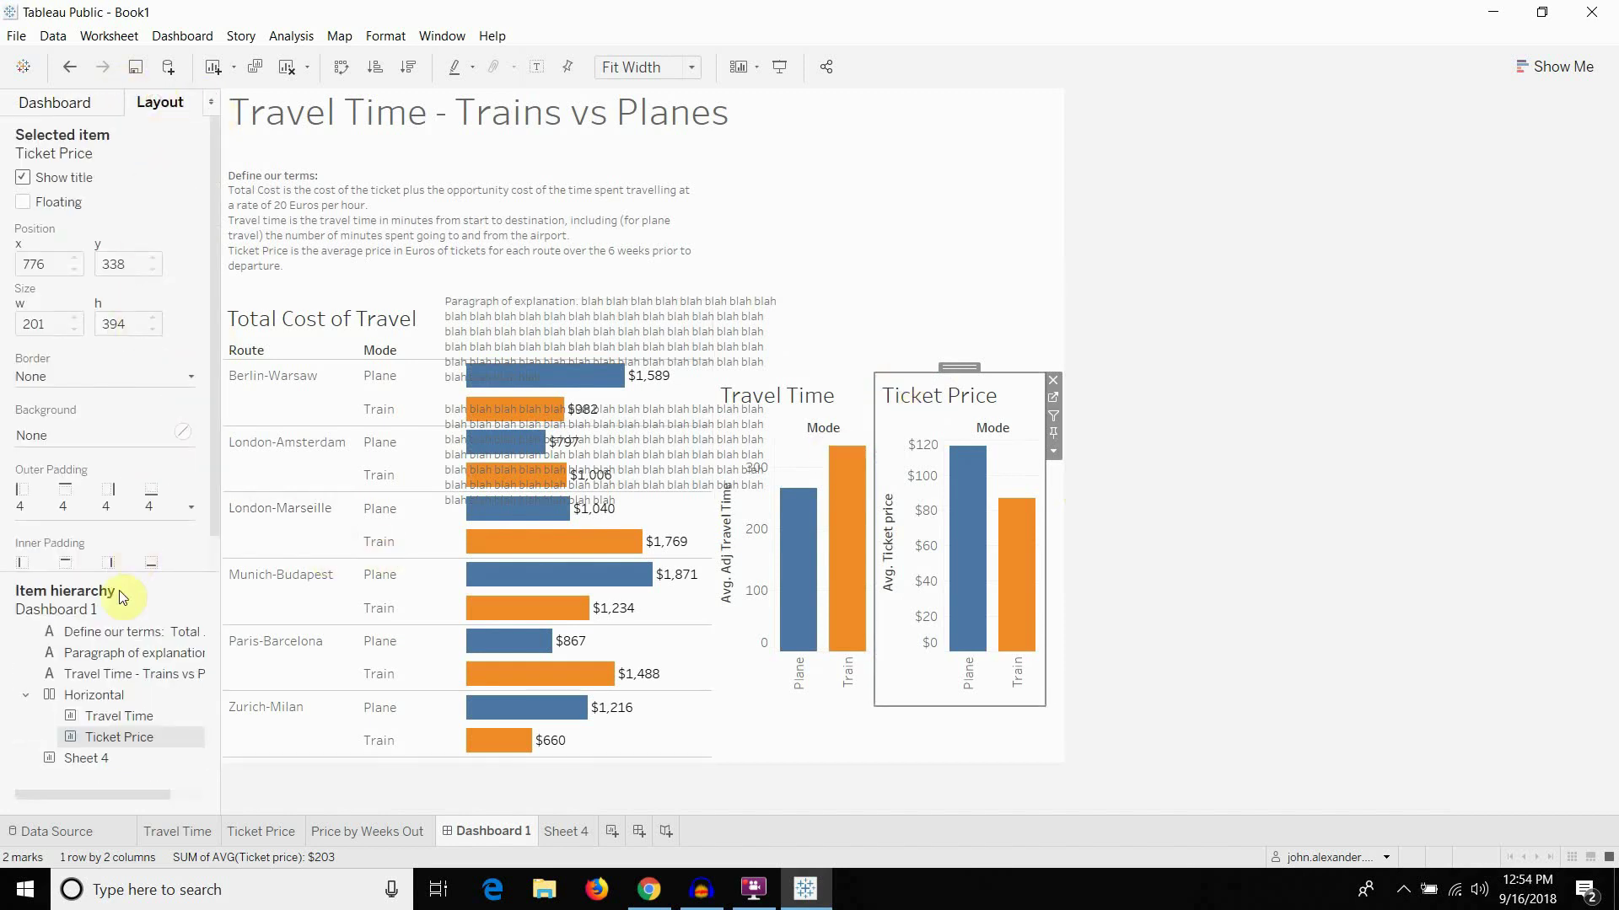
pyautogui.click(101, 756)
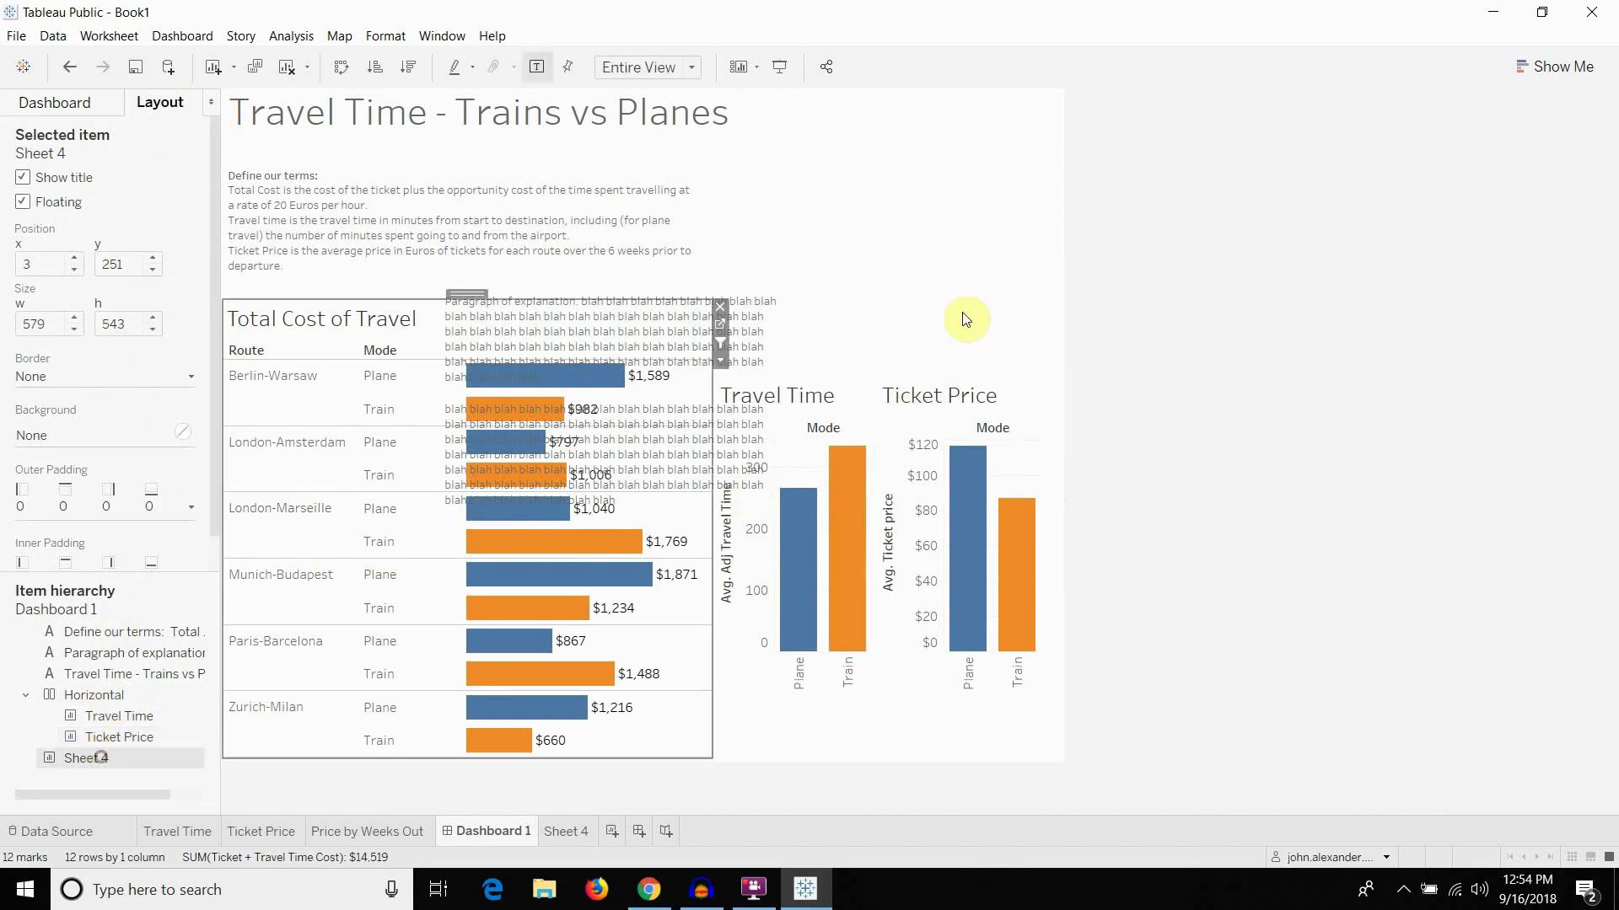
pyautogui.click(121, 692)
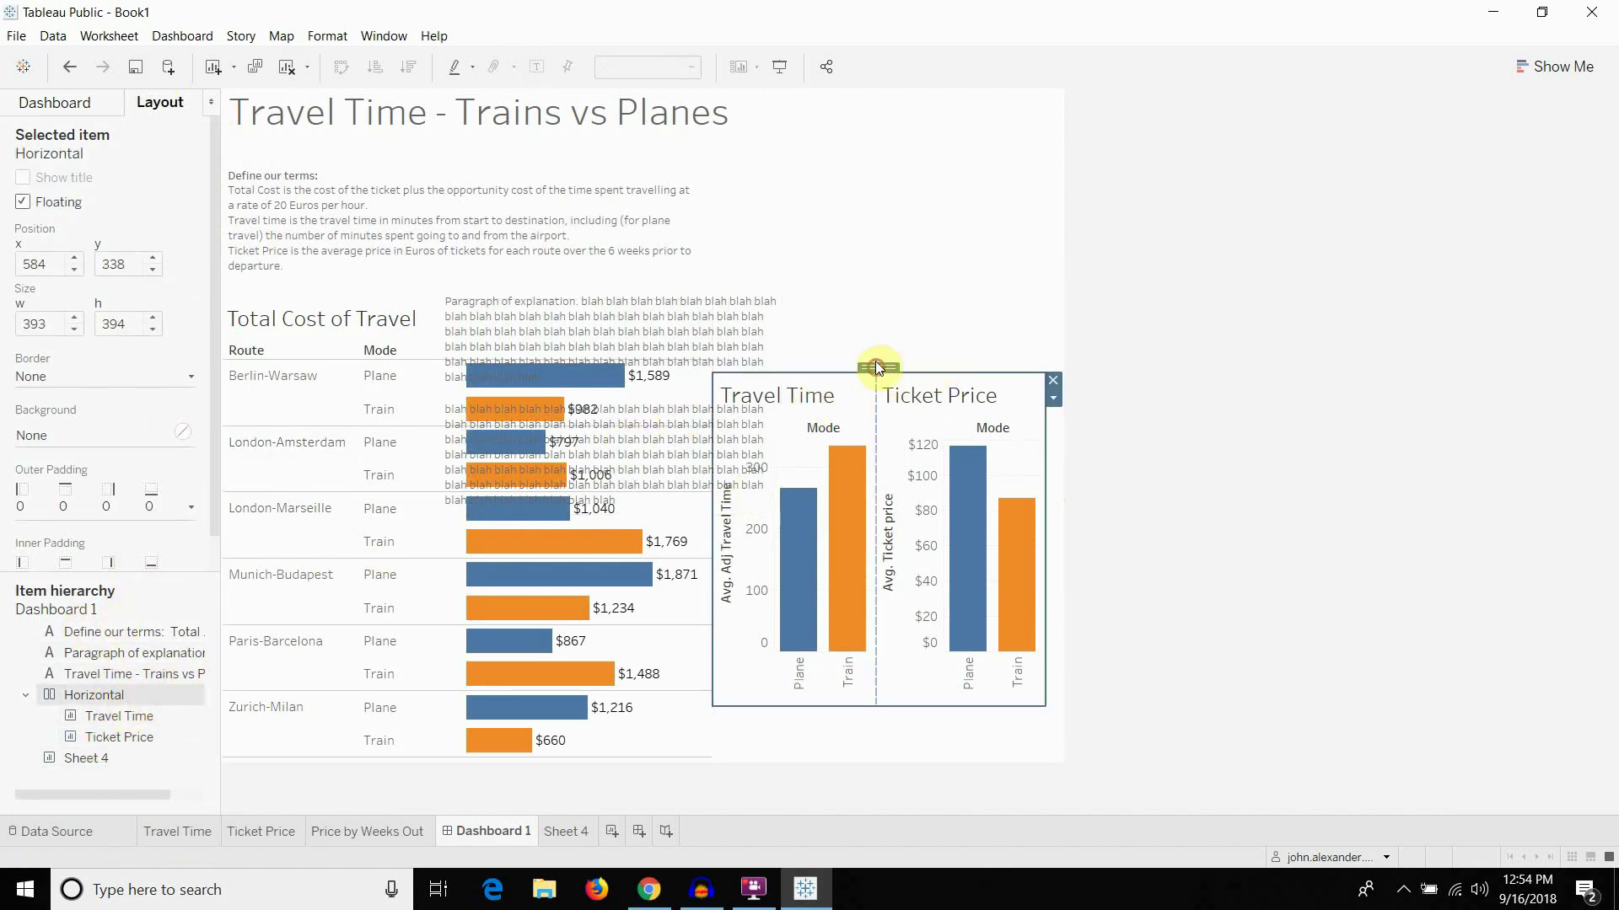
pyautogui.moveTo(876, 367); pyautogui.dragTo(882, 255)
pyautogui.click(572, 398)
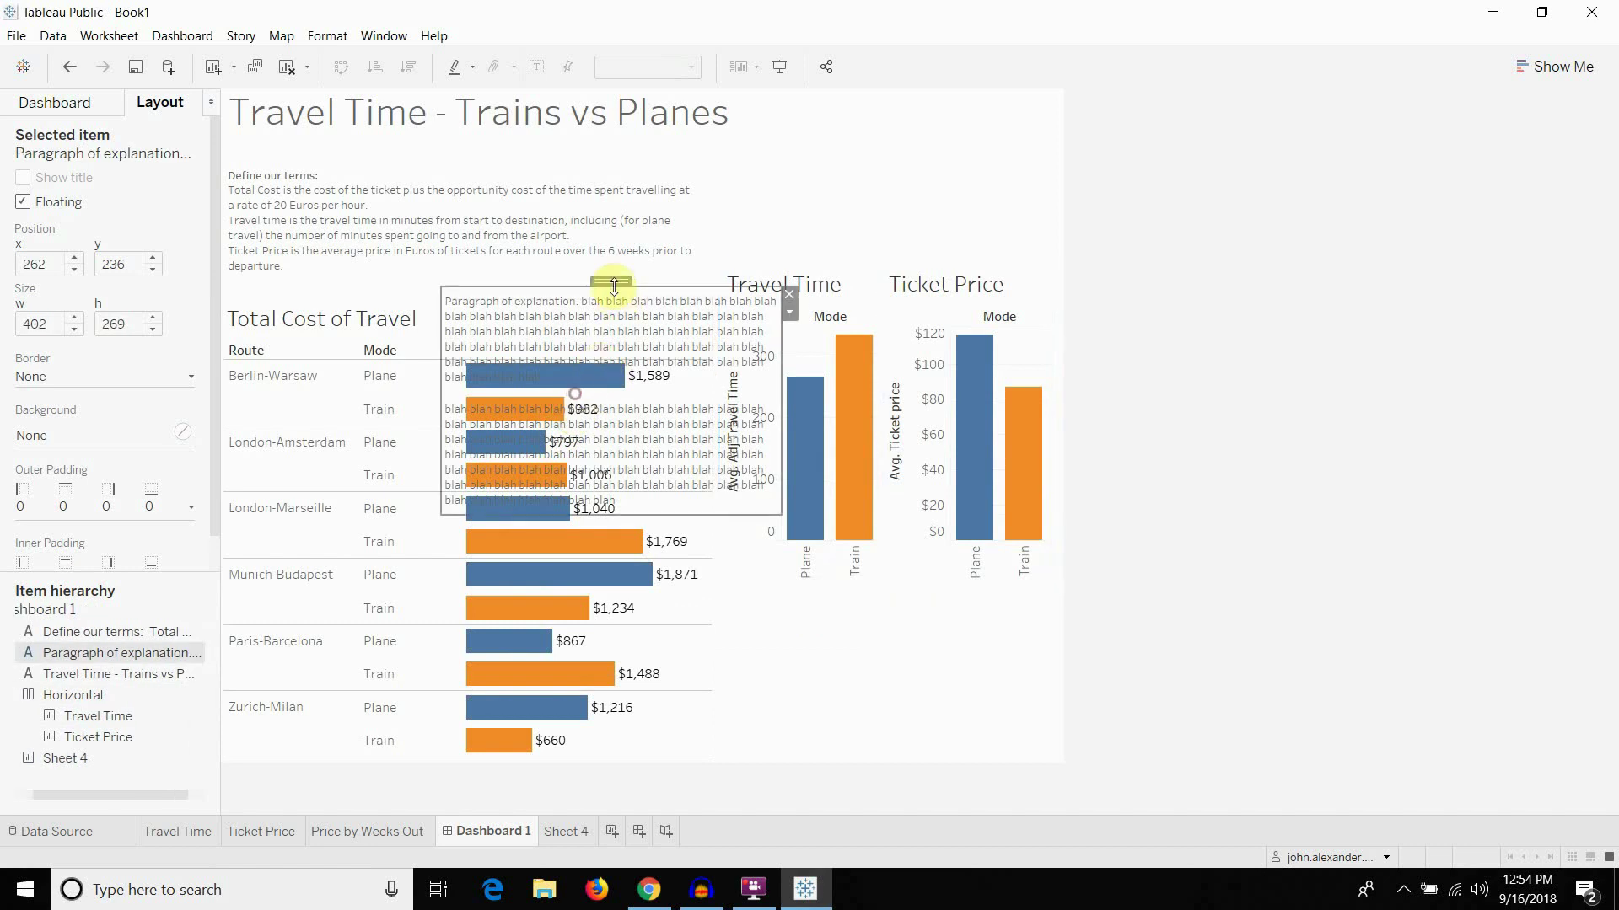
pyautogui.moveTo(614, 285); pyautogui.dragTo(877, 525)
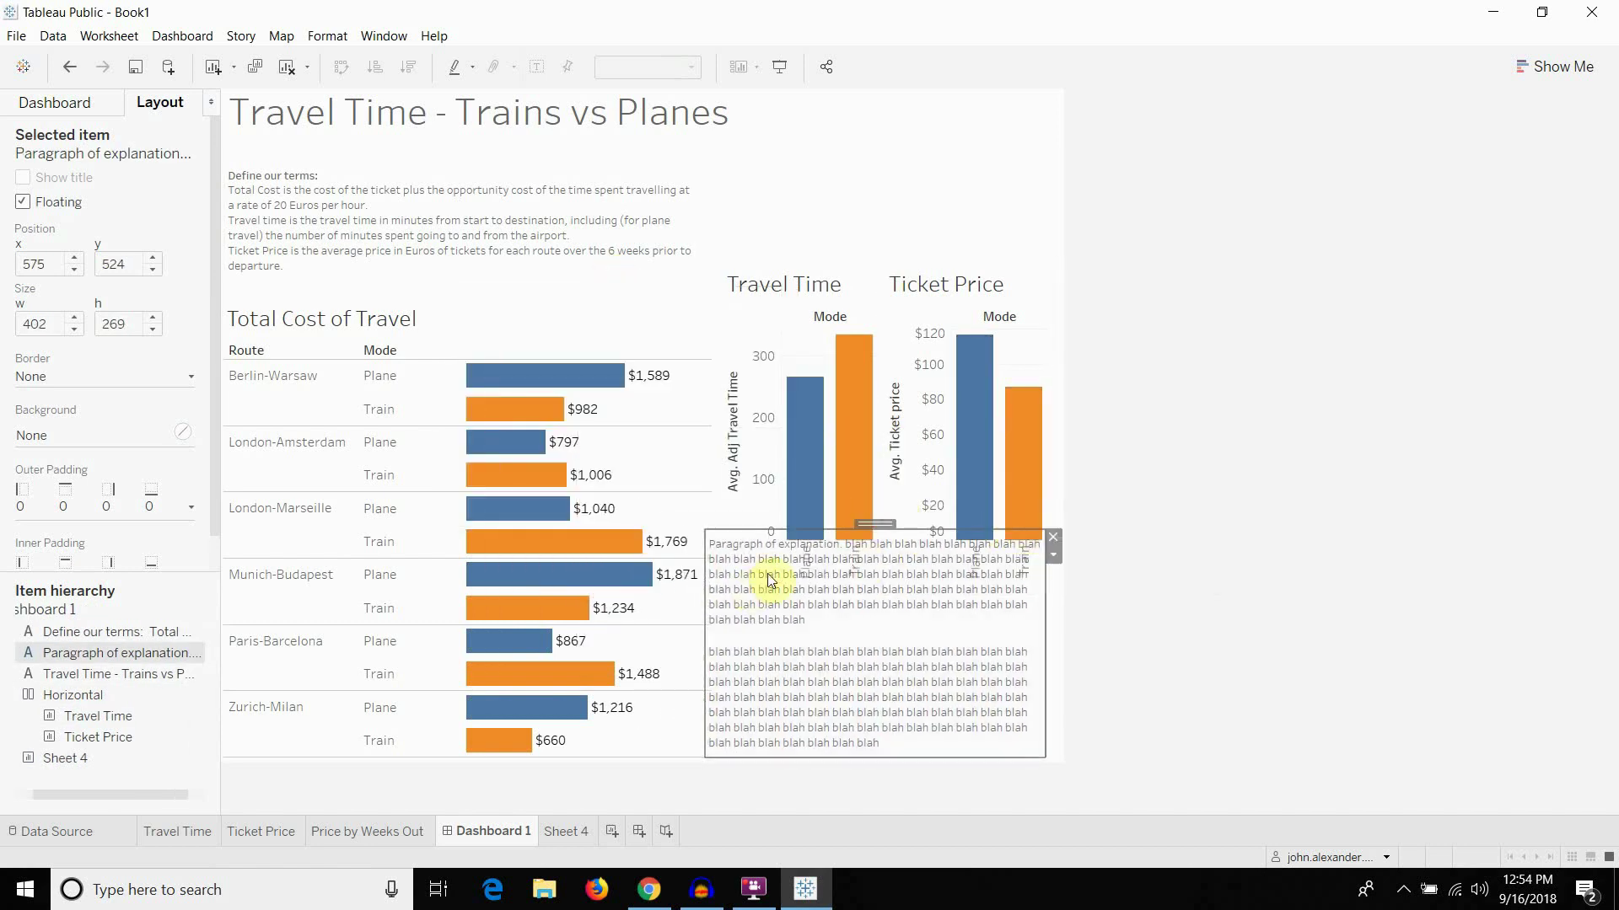
# Move the Total Cost of Travel chart up slightly, to a y position of about 238
pyautogui.click(567, 343)
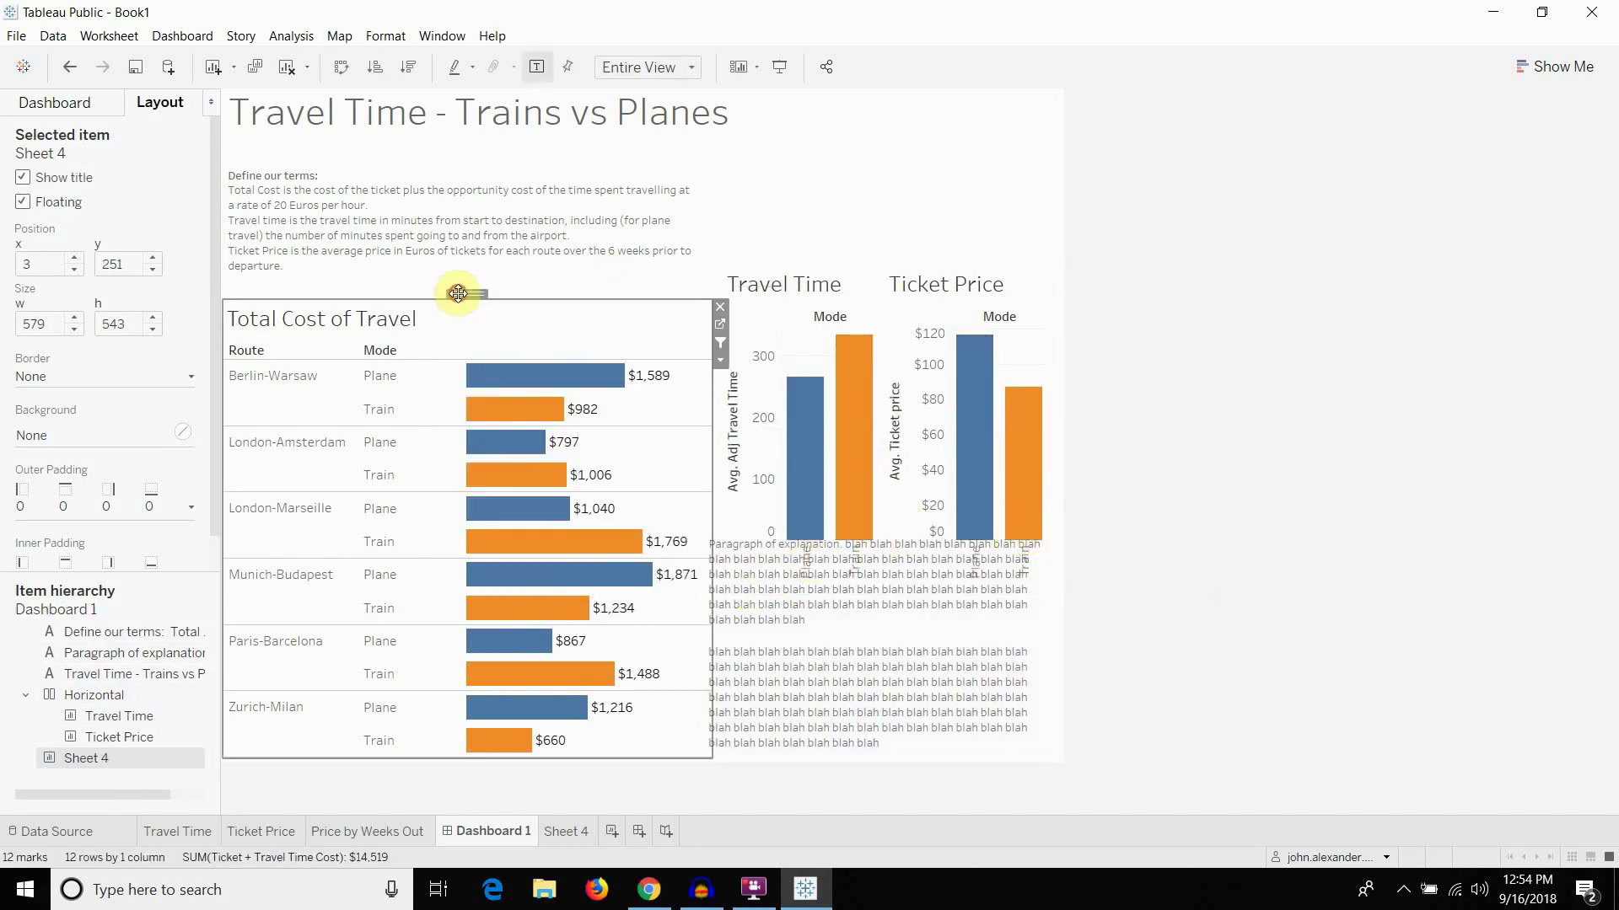
pyautogui.moveTo(458, 293); pyautogui.dragTo(457, 282)
pyautogui.moveTo(525, 570)
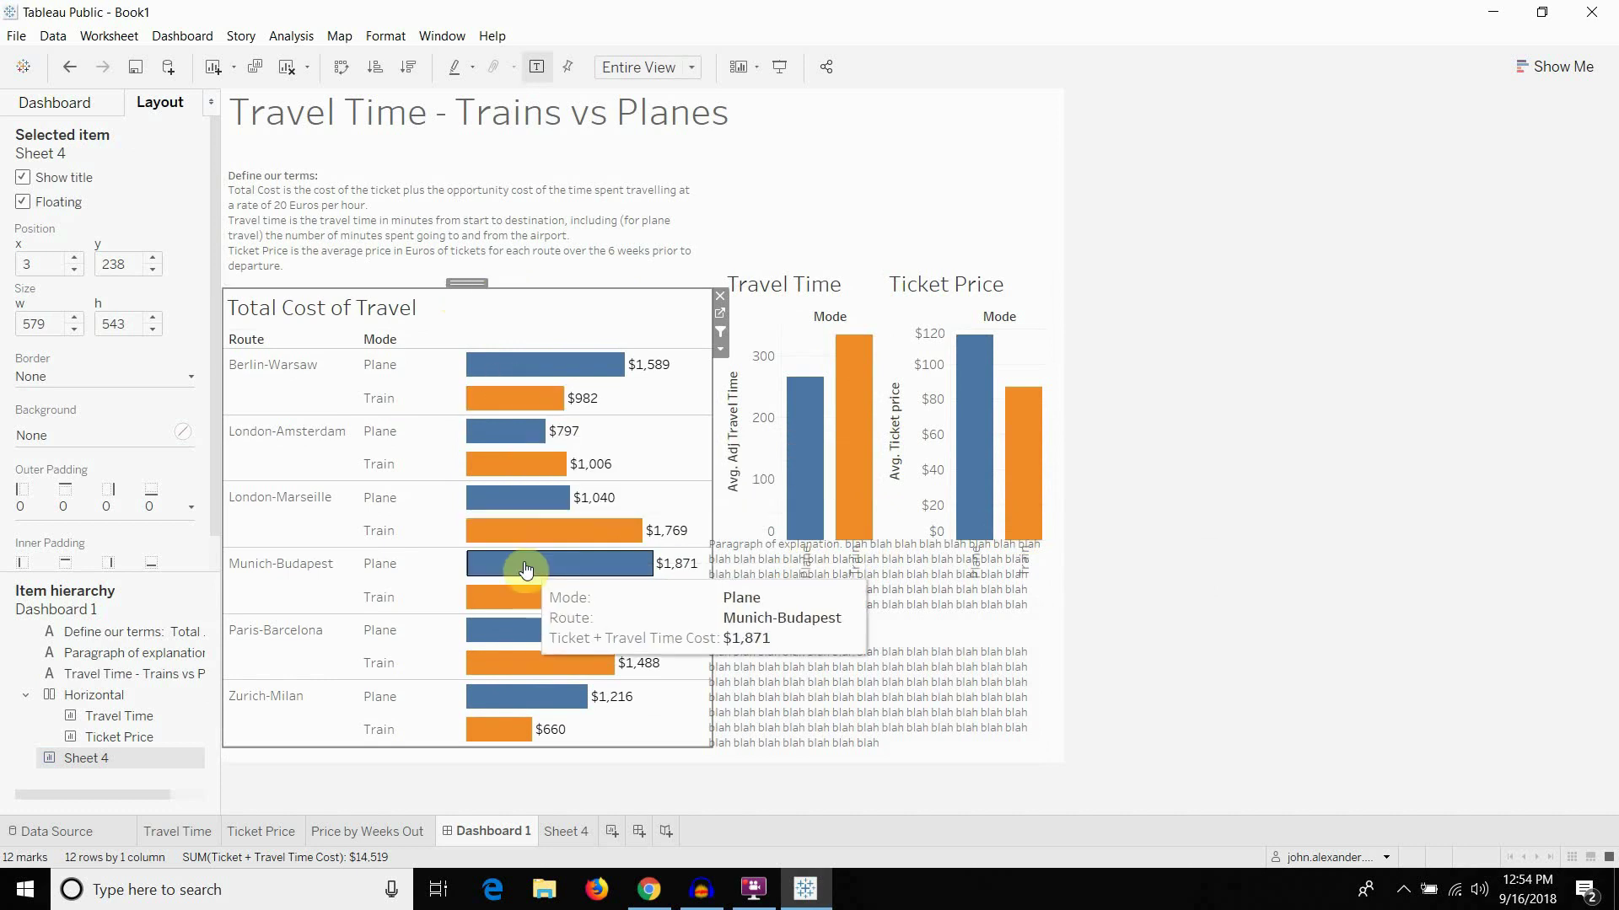
# Move the explanation text box back up to the upper part of the right column, at about y 45
pyautogui.click(798, 650)
pyautogui.moveTo(875, 523); pyautogui.dragTo(873, 120)
pyautogui.click(896, 567)
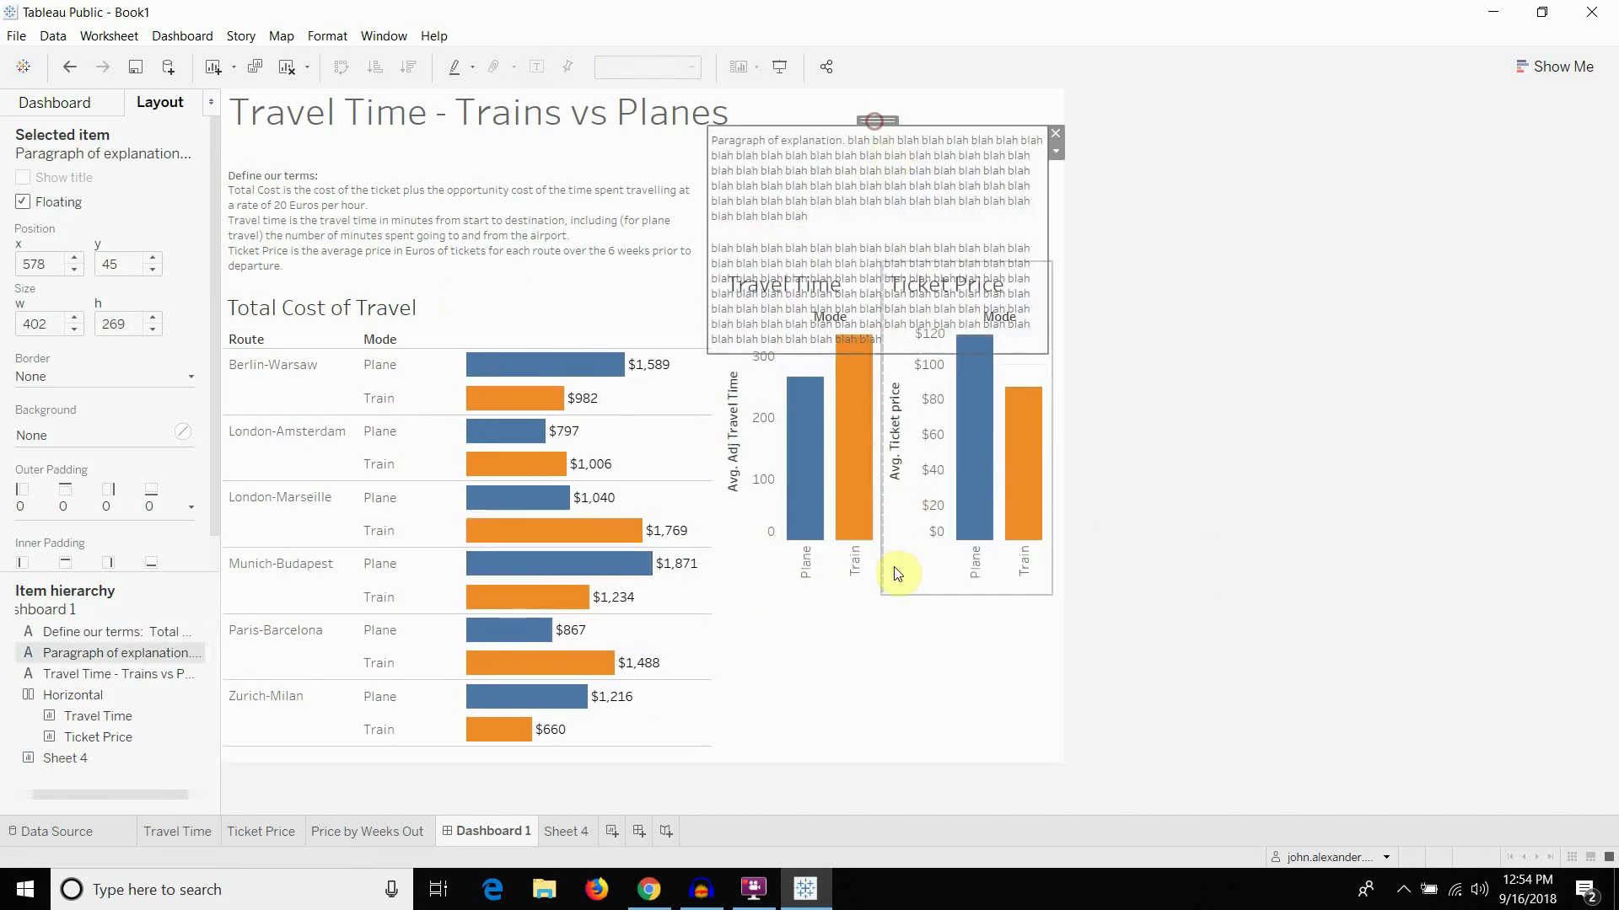
# Move the Travel Time and Ticket Price container down below the explanation text box, and lower that box's top edge slightly
pyautogui.click(78, 629)
pyautogui.click(80, 715)
pyautogui.click(93, 695)
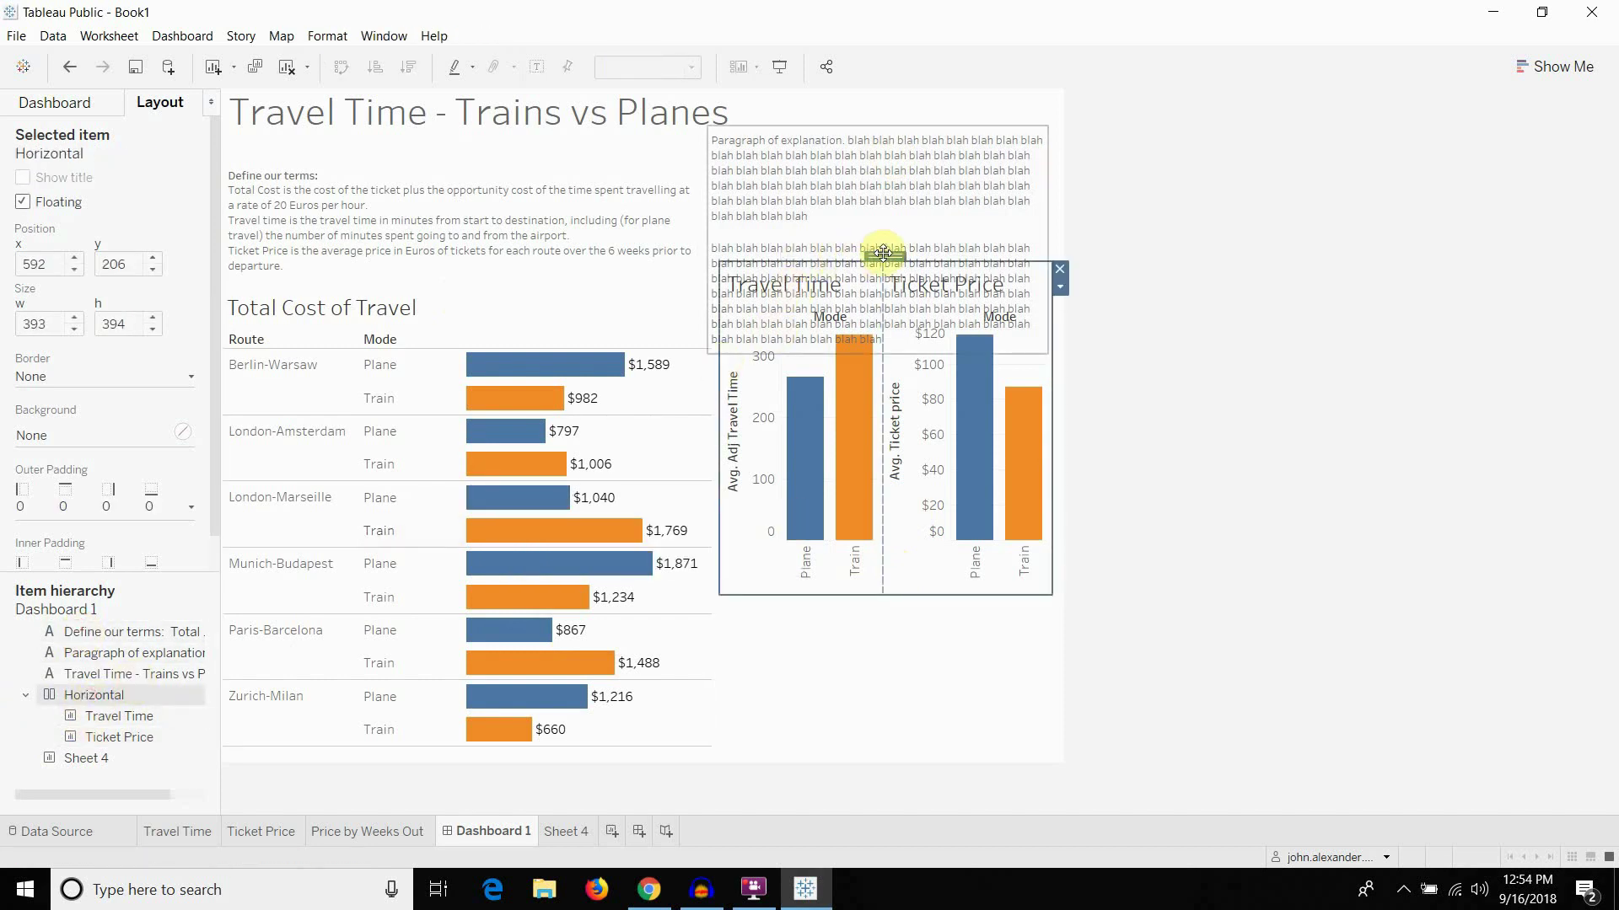
pyautogui.moveTo(883, 253); pyautogui.dragTo(892, 408)
pyautogui.click(892, 286)
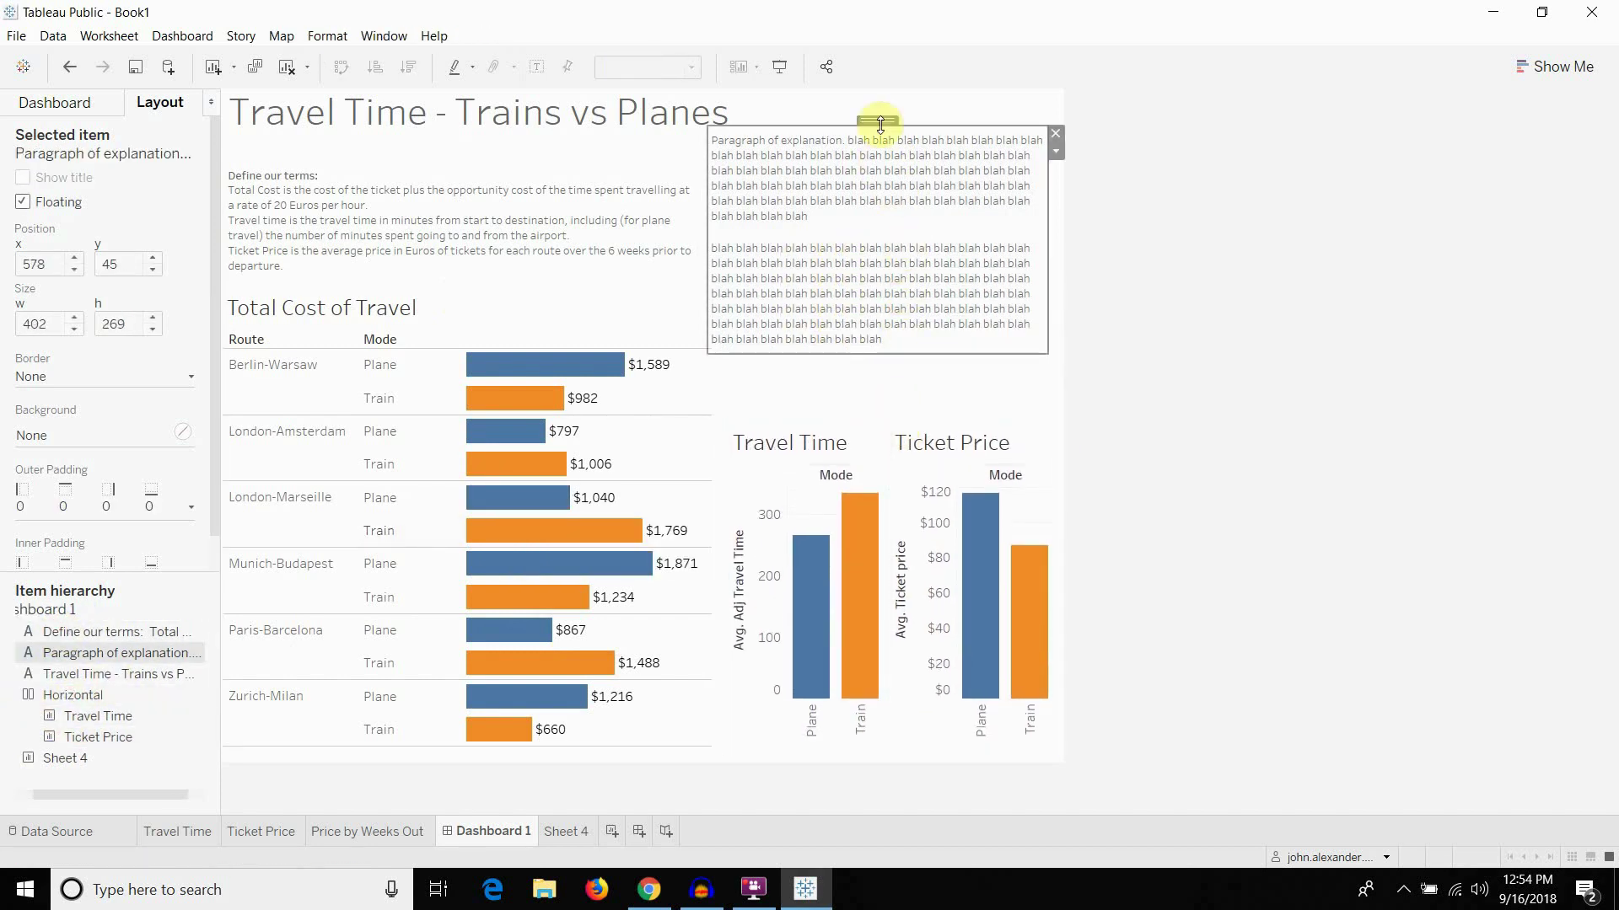
pyautogui.moveTo(880, 124)
pyautogui.mouseDown()
pyautogui.moveTo(907, 187)
pyautogui.moveTo(896, 137)
pyautogui.mouseUp()
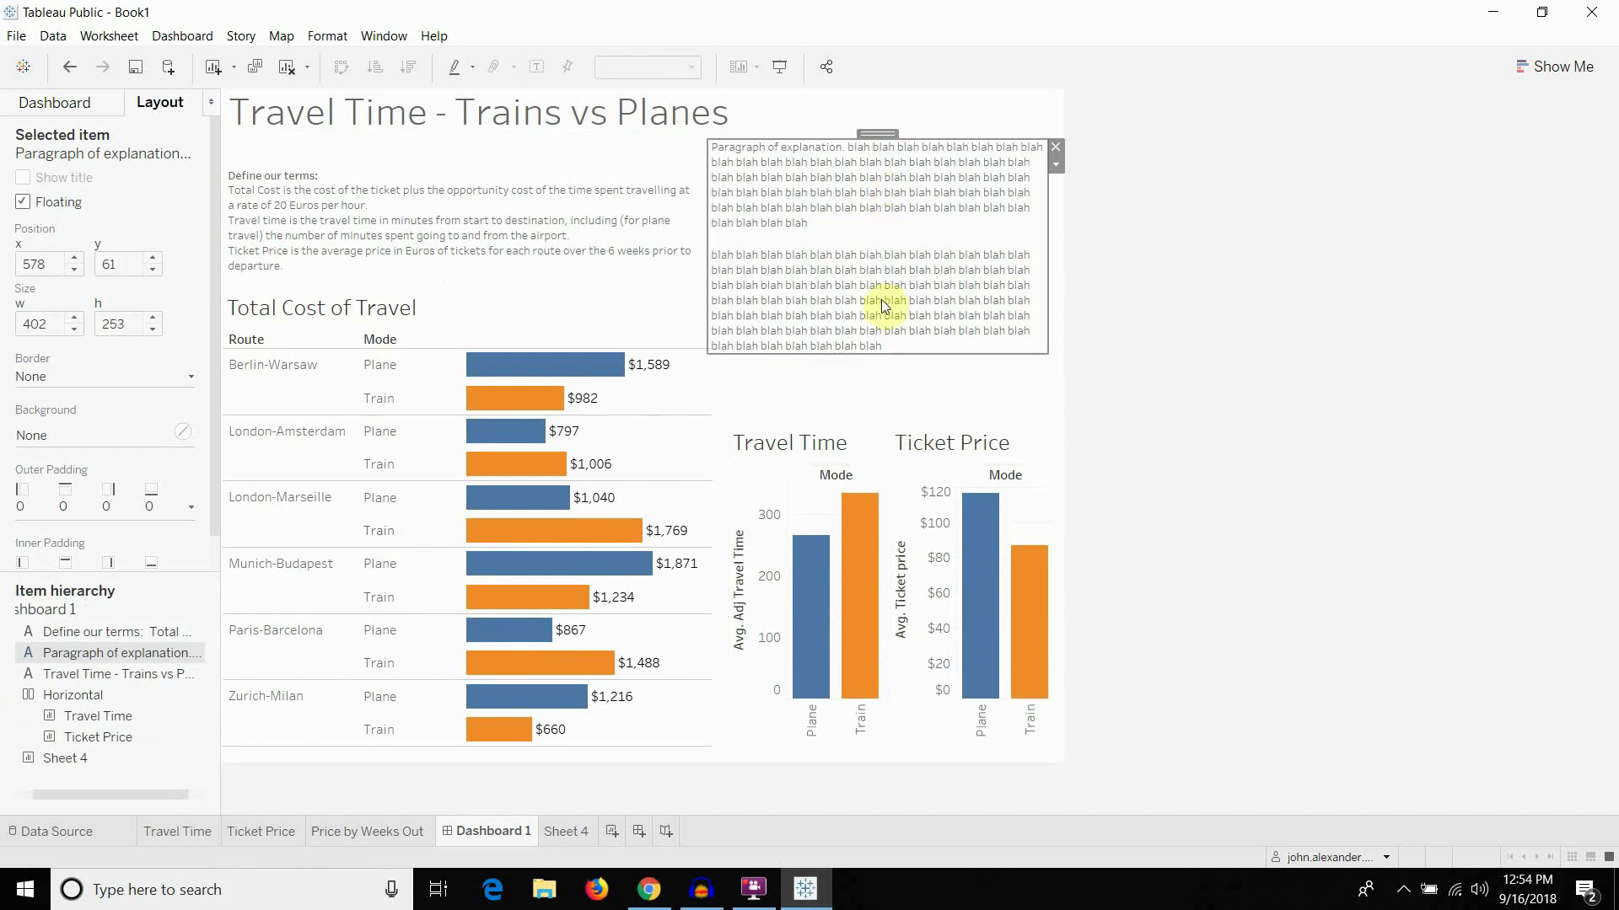
# Replace the placeholder explanation with "Even though flights often seem to take less time, it's not always cheaper or faster to take the plane."
pyautogui.doubleClick(885, 347)
pyautogui.moveTo(811, 528); pyautogui.dragTo(301, 223)
pyautogui.write("It's not always cheaper")
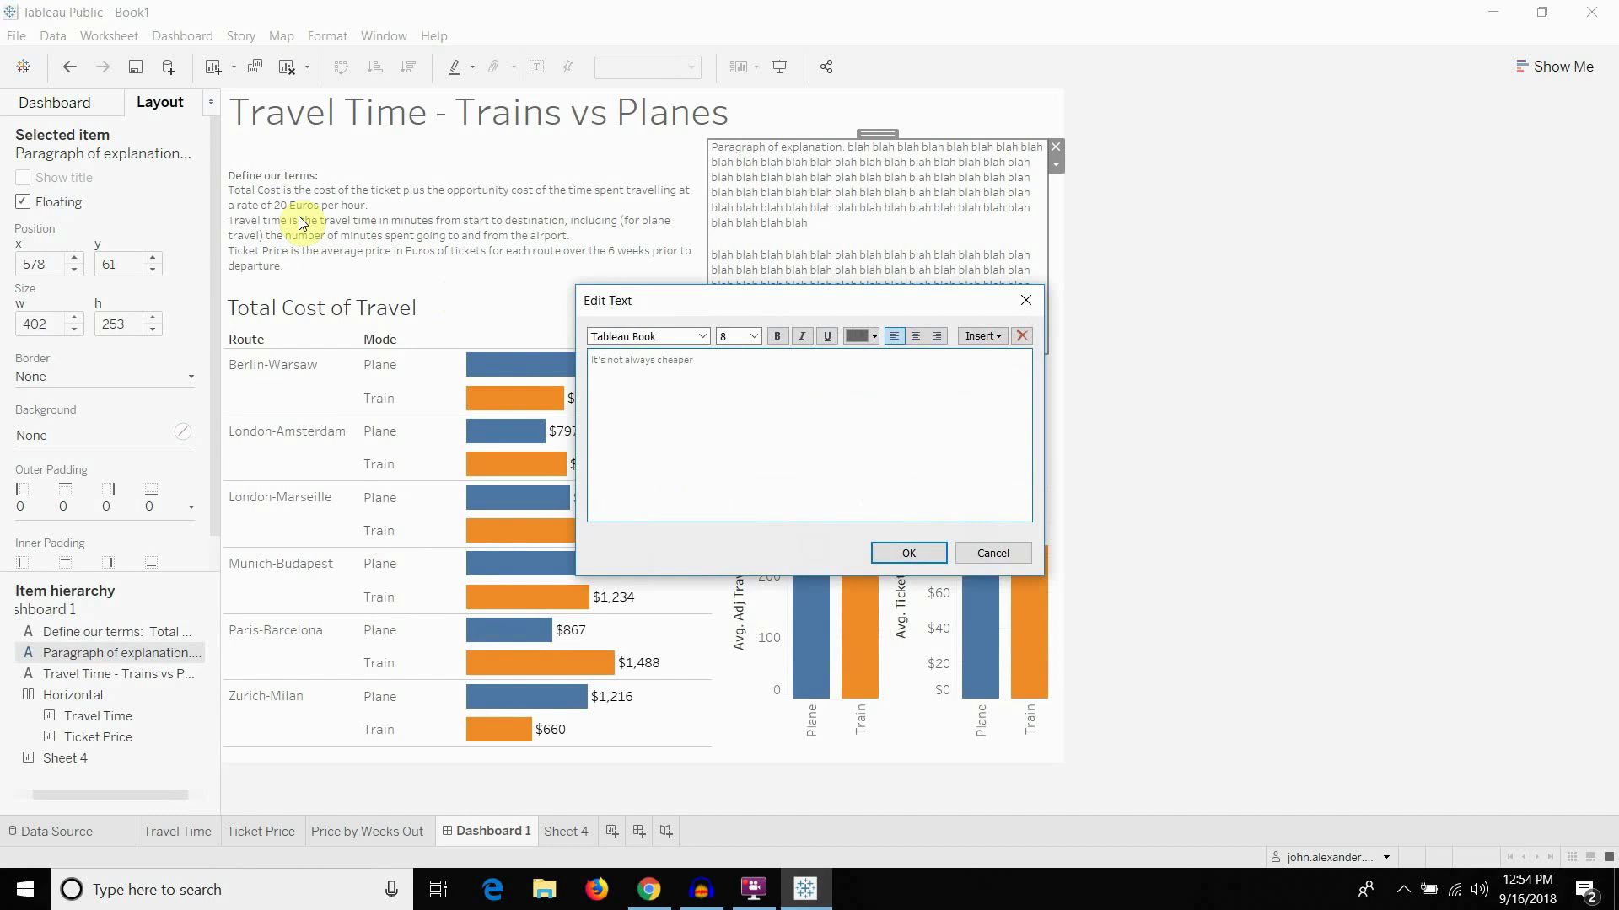
pyautogui.write('ane.')
pyautogui.hotkey('shift', 'Home')
pyautogui.write('Even though ')
pyautogui.write('g')
pyautogui.write('lights often seem to tak')
pyautogui.write("e less time, it's not alwa")
pyautogui.write('ys')
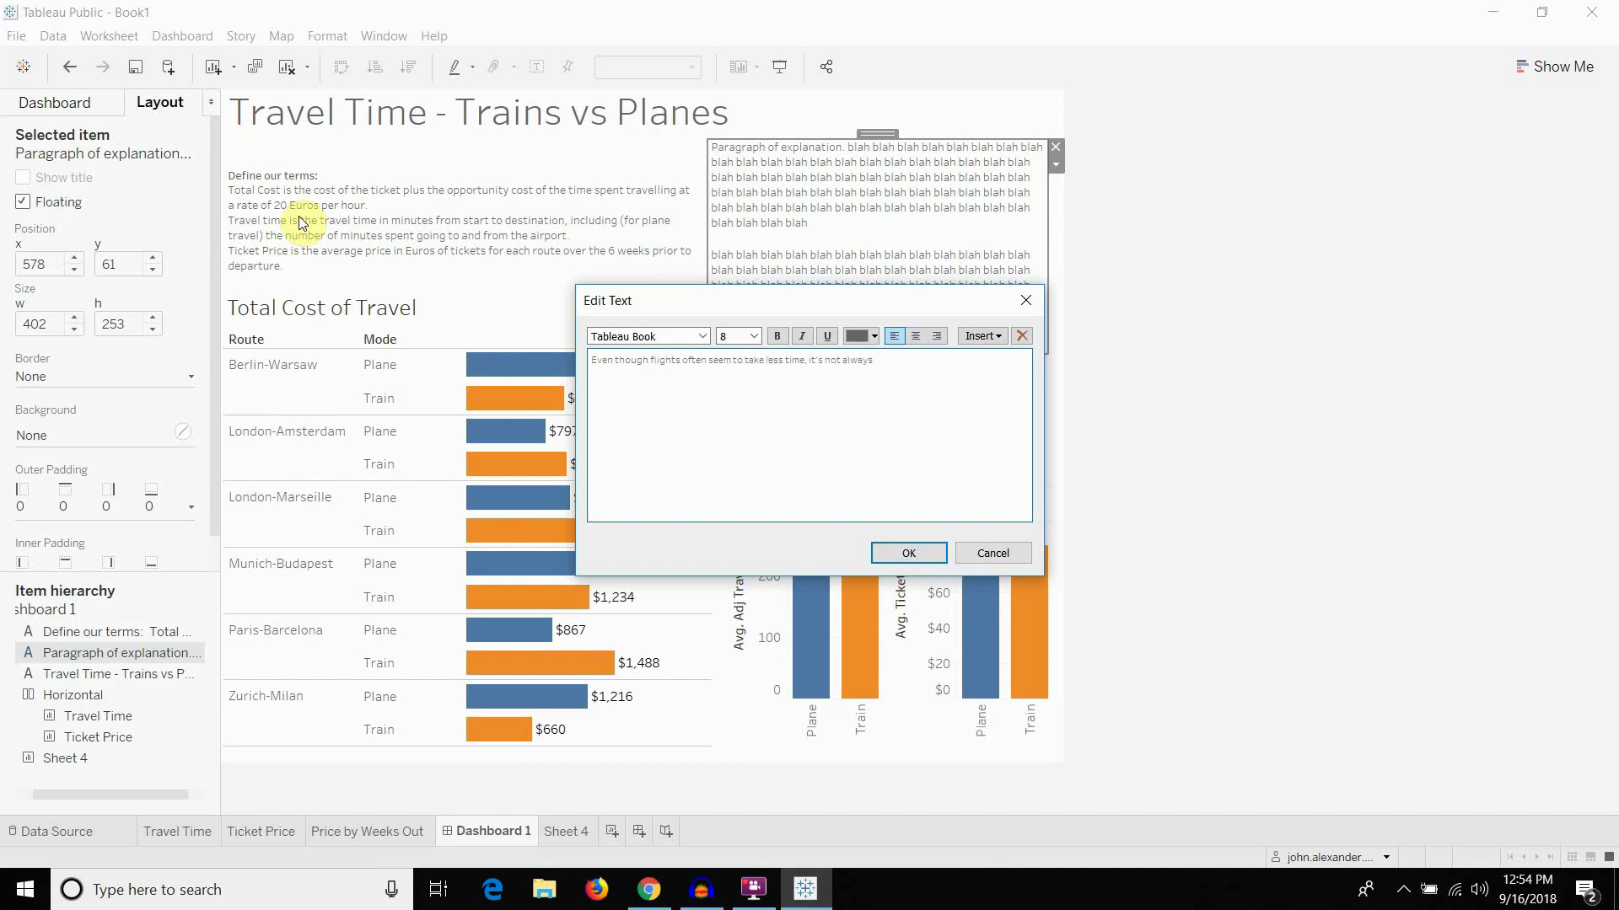
pyautogui.write(' cheaper or faster to take the plane. Sometimes')
# Continue the explanation with "When you take into account the opportunity cost of both the time spent travelling to and from the airport, as well as the"
pyautogui.hotkey('ctrl', 'shift', 'Left')
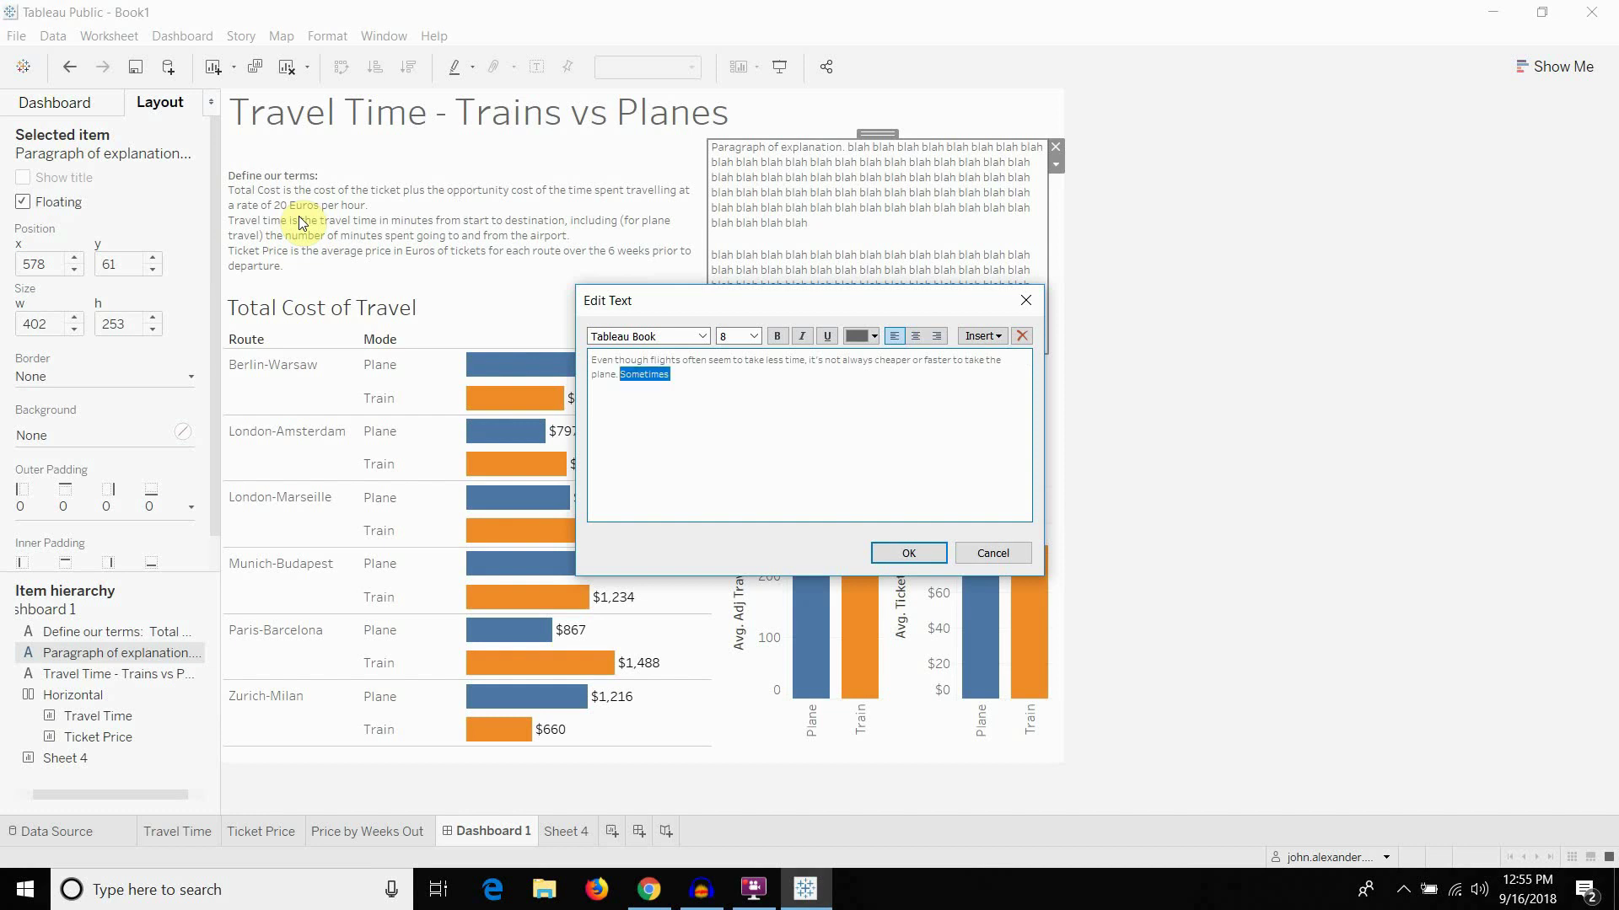
pyautogui.write('When you take into account the oppo')
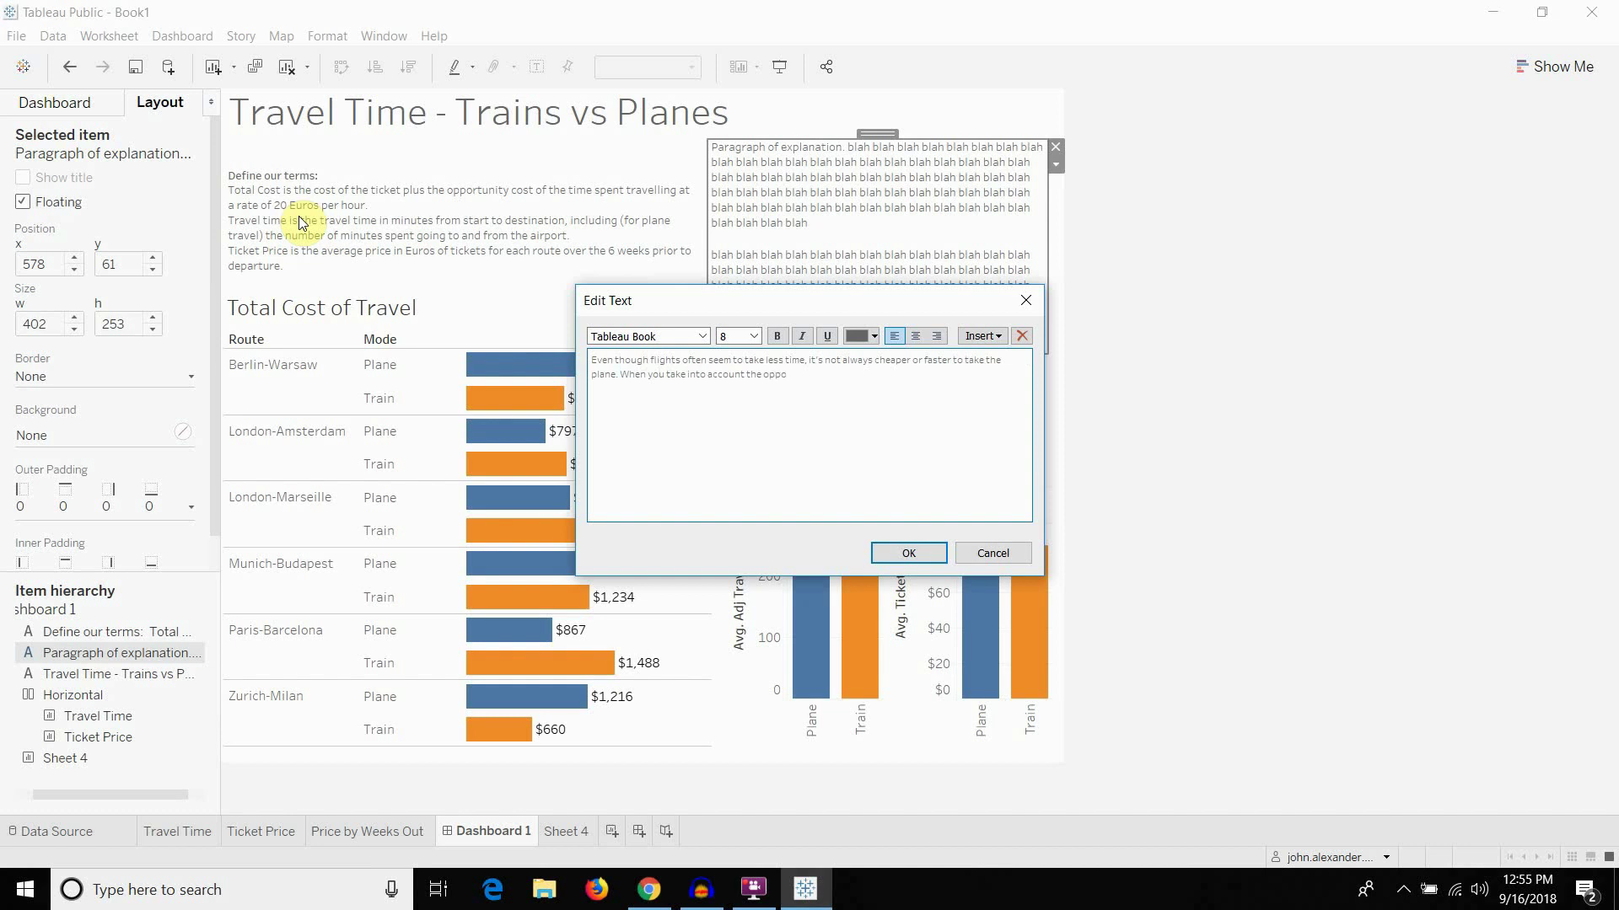
pyautogui.write('rtunity cost of both the time spent travelling t')
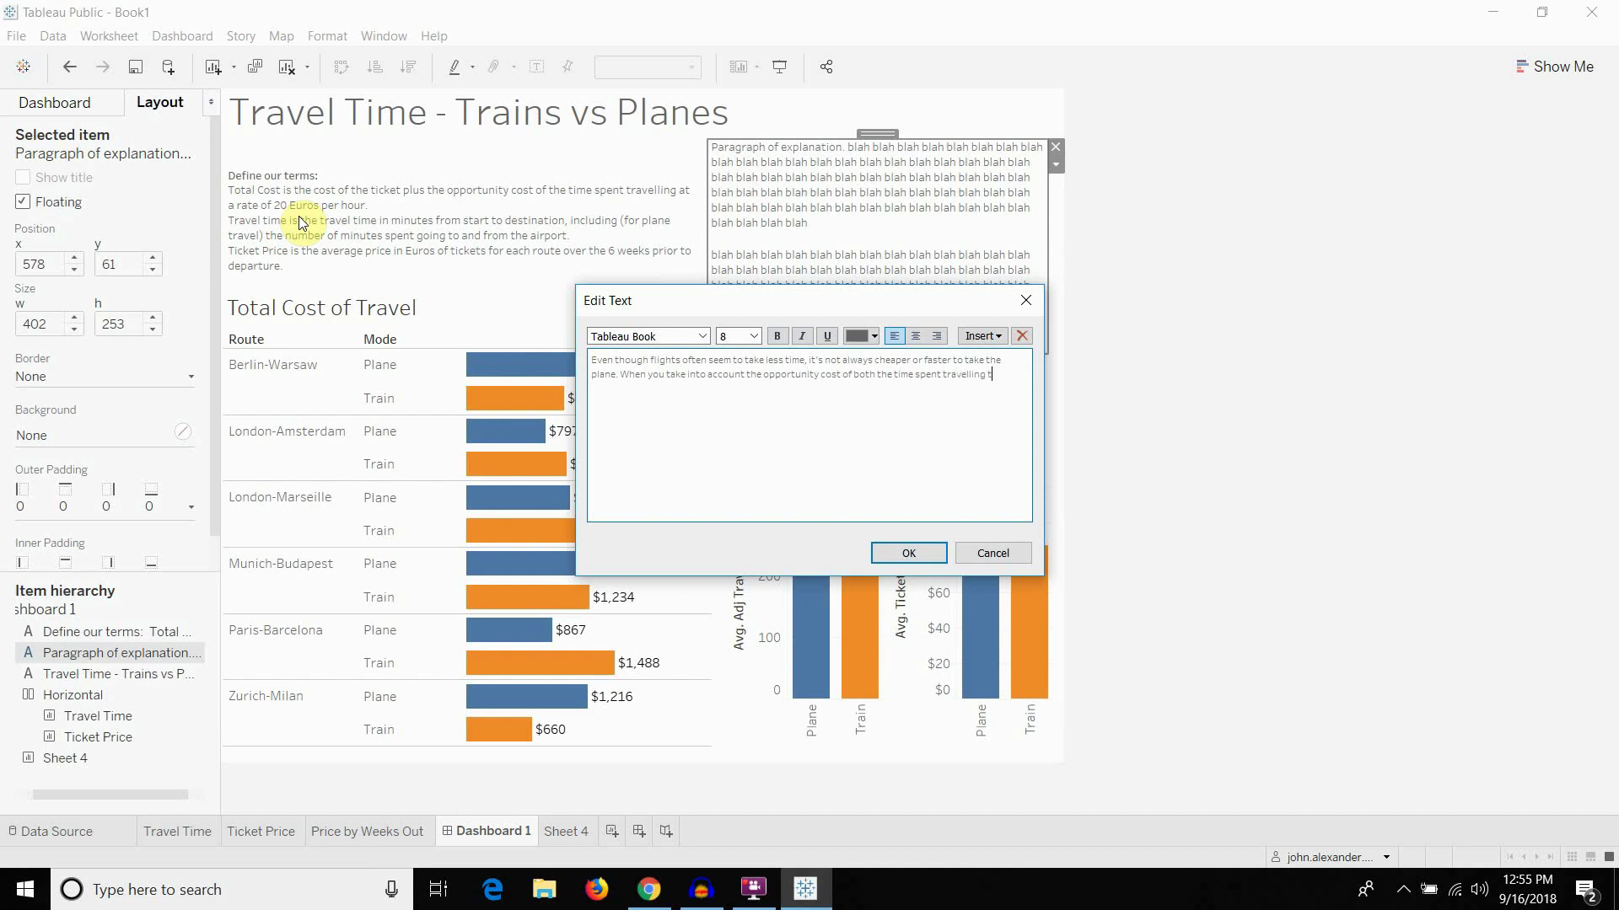
pyautogui.write('o and from the airport, as well as the time spe')
# Extend the sentence with "opportunity cost of the additional time on the train, and compare them"
pyautogui.hotkey('ctrl', 'shift', 'Left')
pyautogui.hotkey('ctrl', 'shift', 'Left')
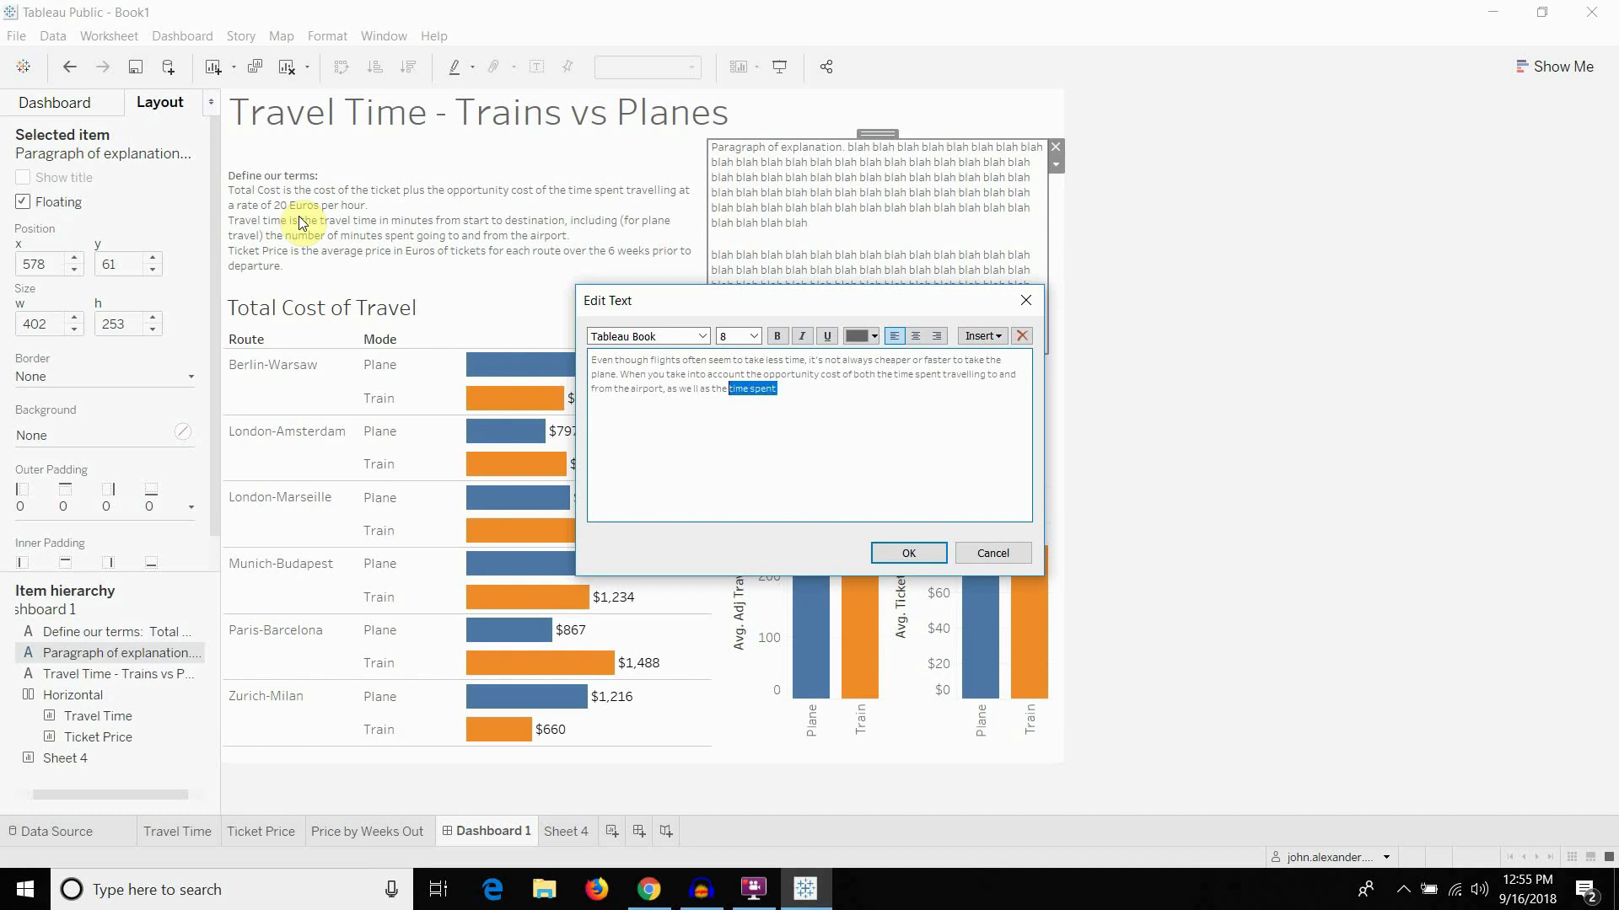
pyautogui.write('opportunity cost of the additional time on the tra')
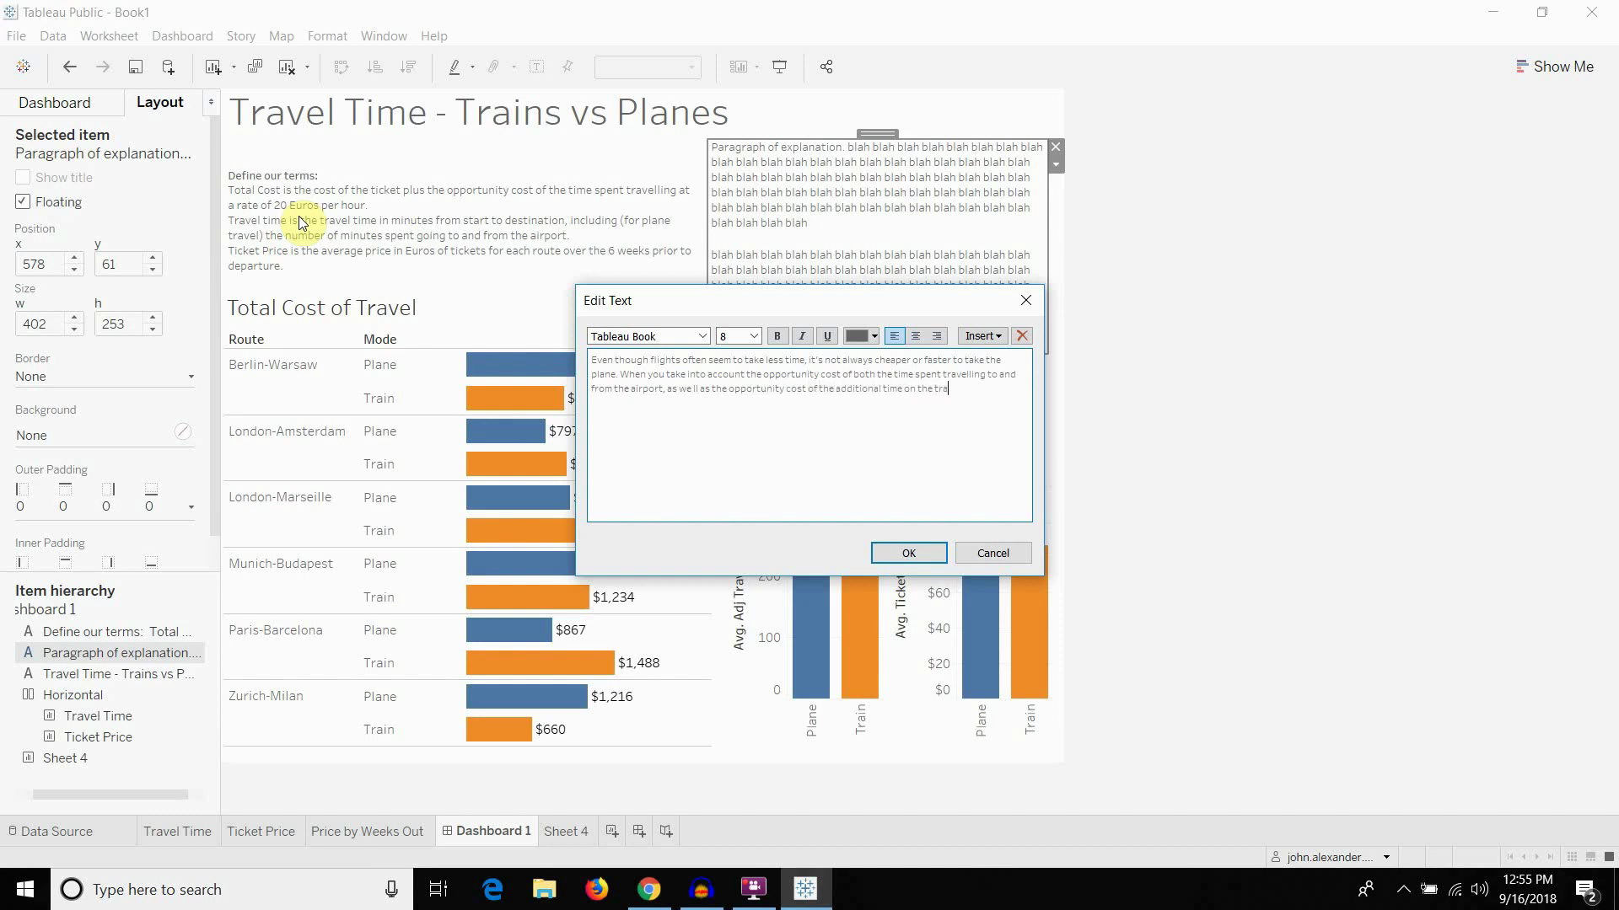
pyautogui.write('in, ')
pyautogui.write('and compare them')
# Add "you find that for some routes it's cheaper to take the train, than the plane, and it's" to the explanation
pyautogui.write(', you find that')
pyautogui.write(' for some routes the')
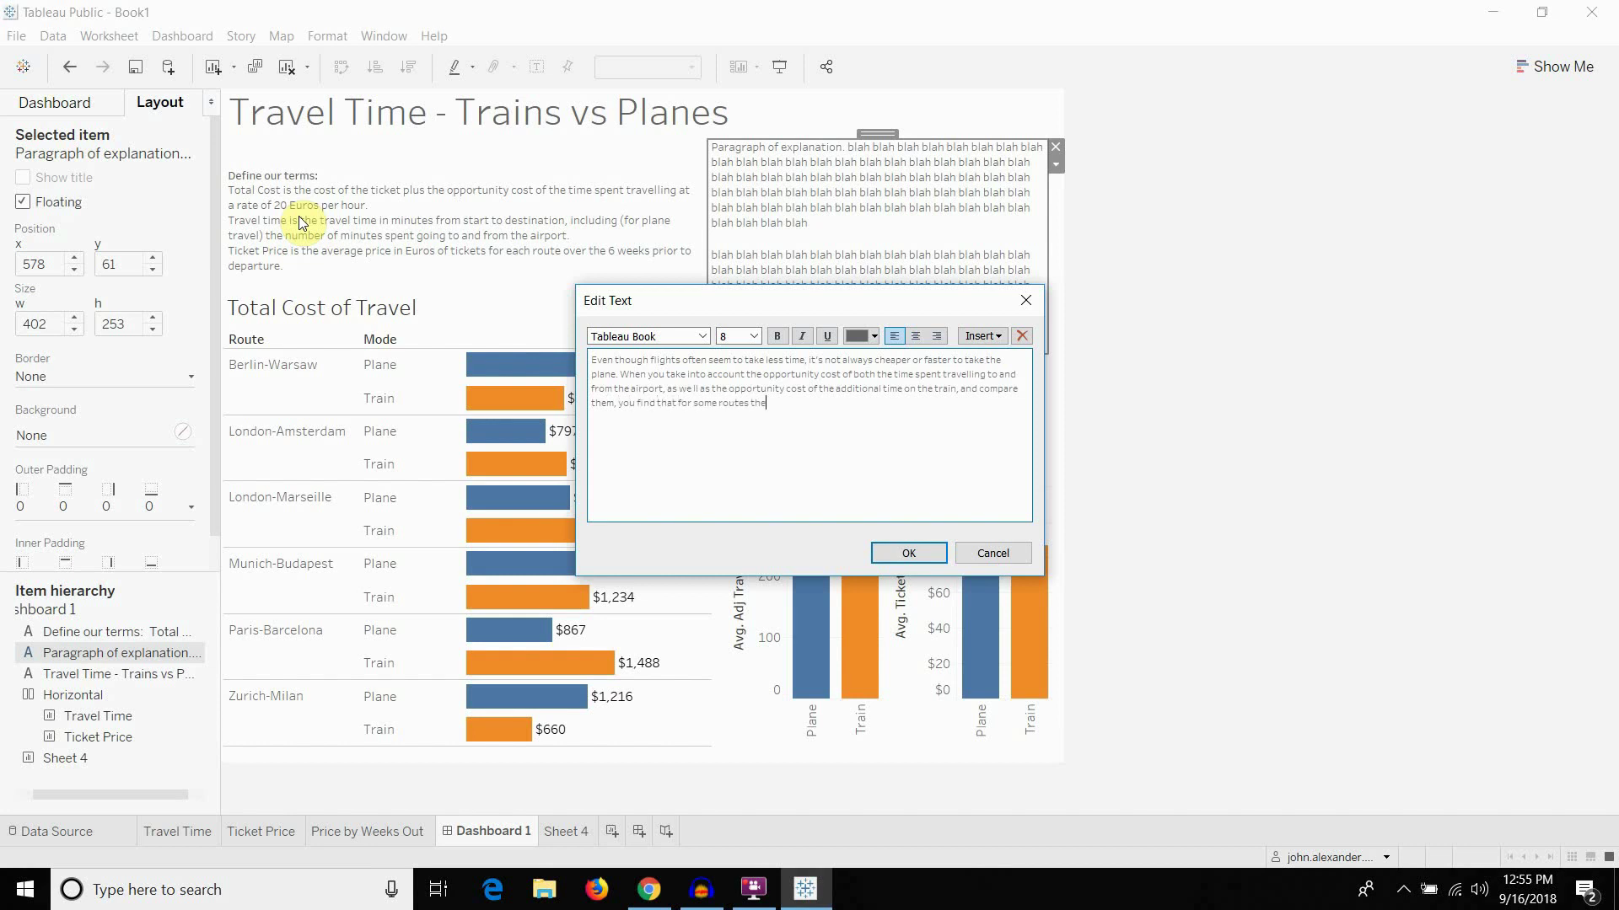
pyautogui.press('BackSpace')
pyautogui.press('BackSpace')
pyautogui.press('BackSpace')
pyautogui.write("it's cheaper to take the train, than the plane, and it's")
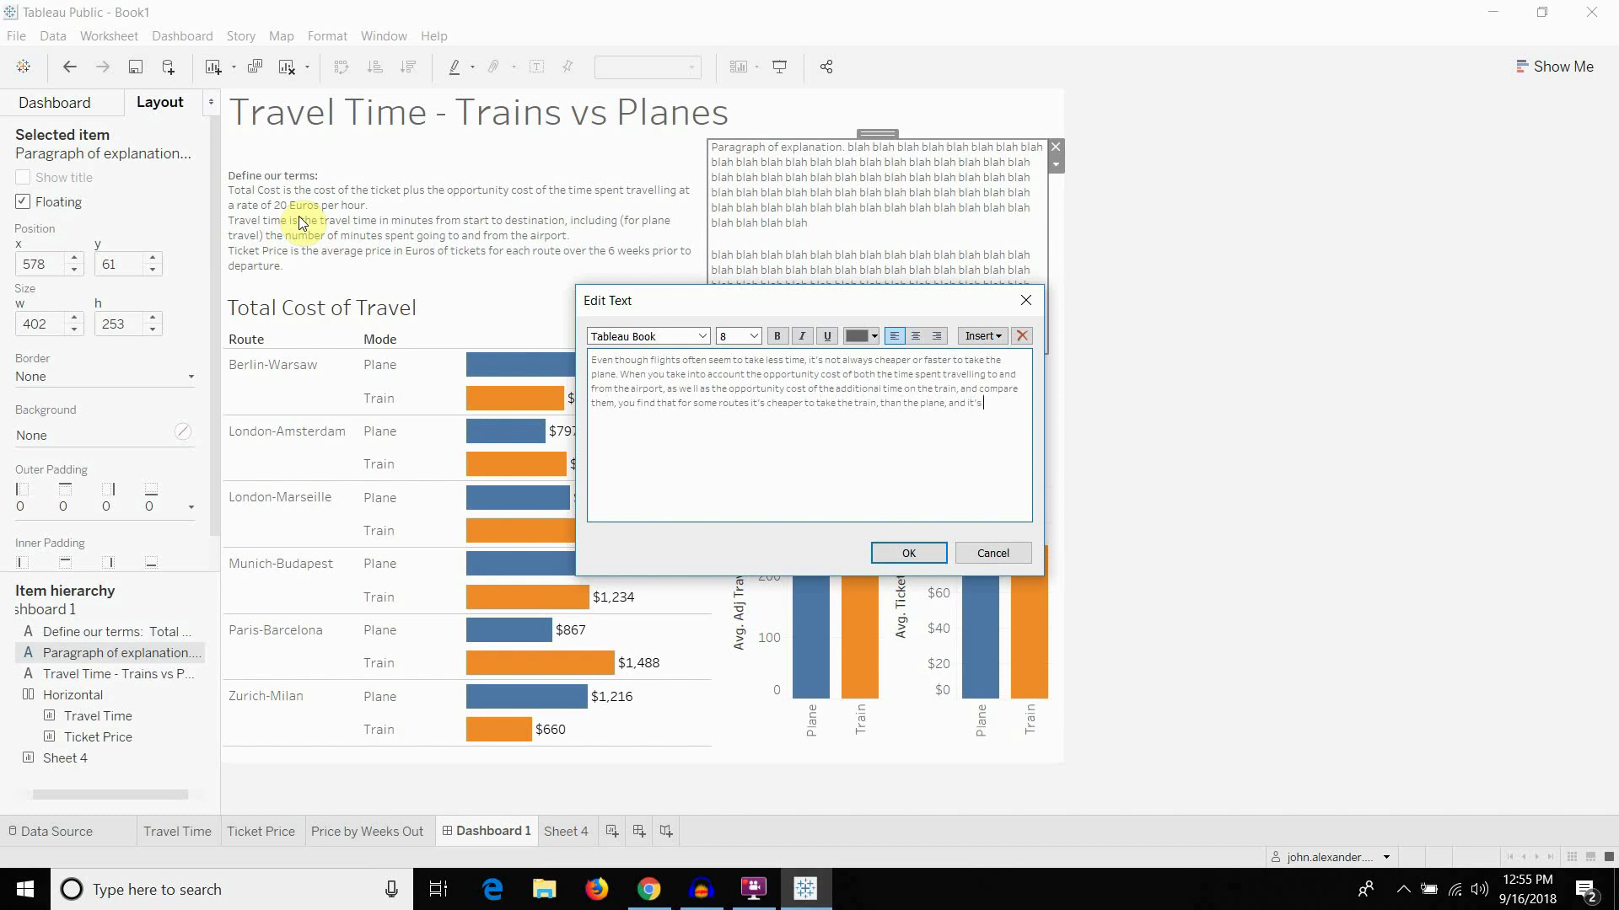
# Try continuing the sentence with "sometimes cheaper to take the option with the most expensive ticket, even though"
pyautogui.write(' sometimes cheaper to take the option')
pyautogui.hotkey('ctrl', 'shift', 'Left')
pyautogui.hotkey('ctrl', 'shift', 'Left')
pyautogui.hotkey('ctrl', 'shift', 'Left')
pyautogui.hotkey('ctrl', 'shift', 'Left')
pyautogui.hotkey('ctrl', 'shift', 'Right')
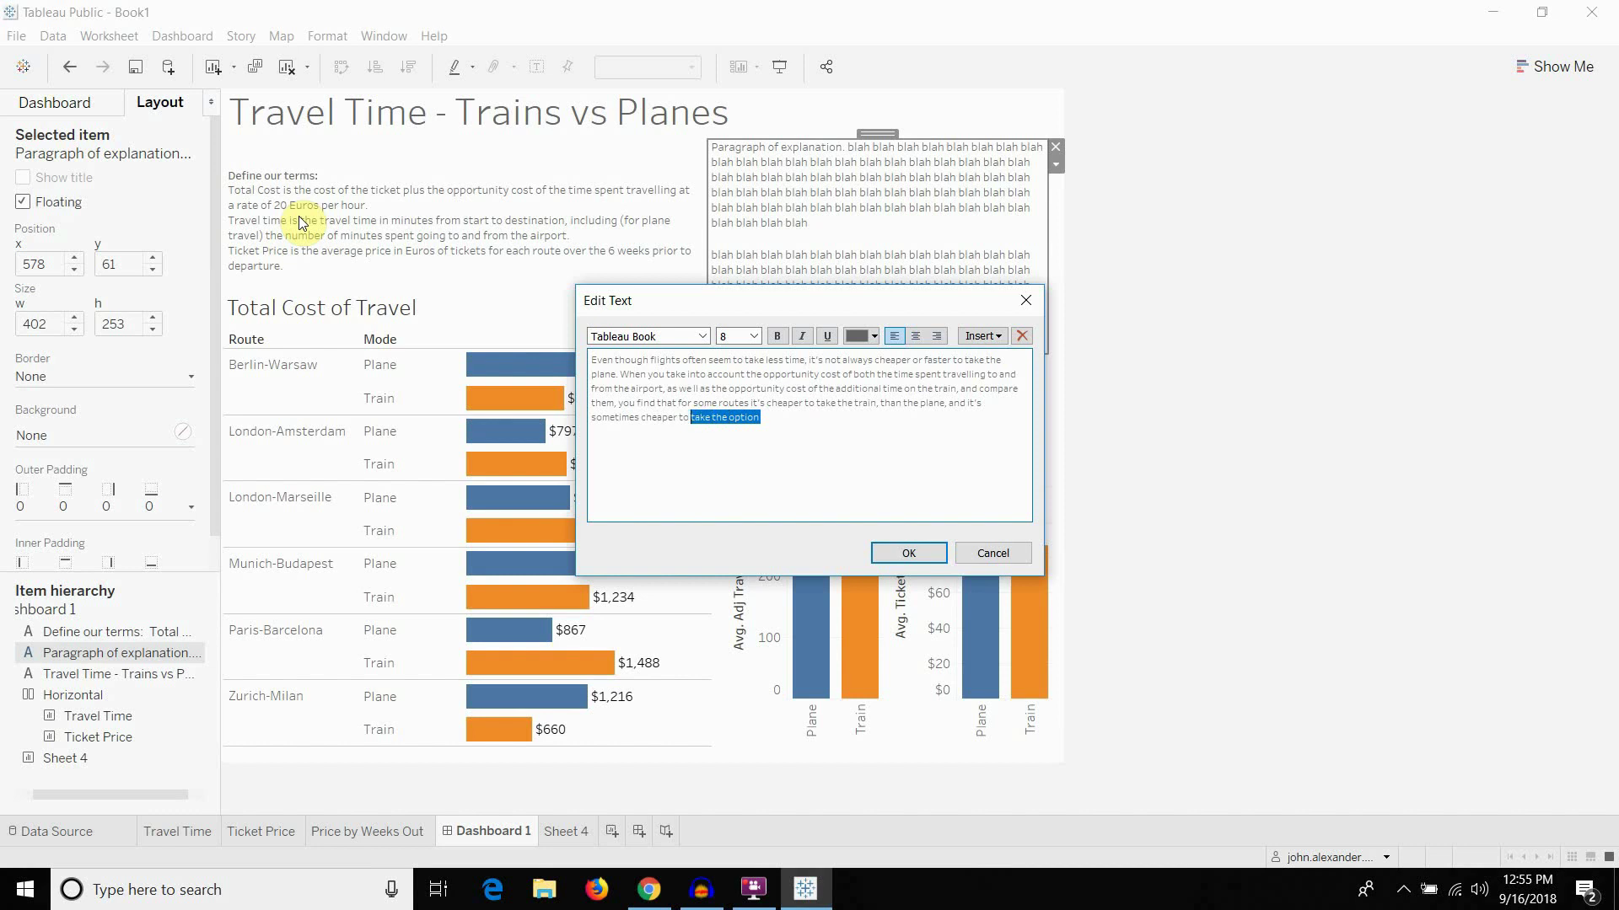
pyautogui.hotkey('ctrl', 'shift', 'Right')
pyautogui.hotkey('ctrl', 'shift', 'Right')
pyautogui.press('End')
pyautogui.write('with the most')
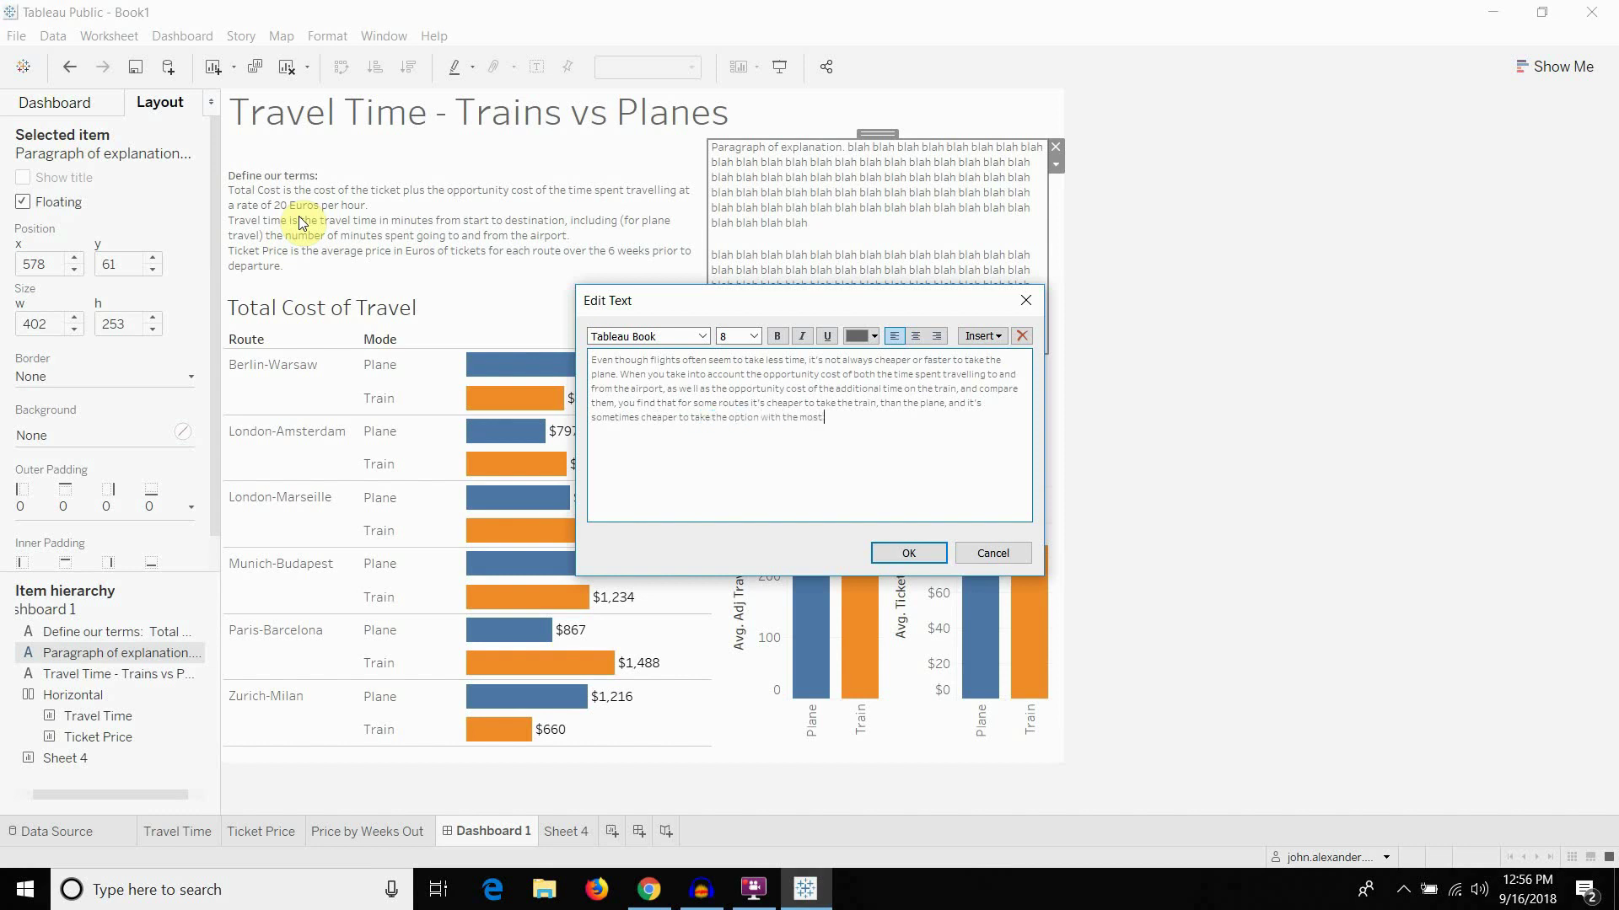
pyautogui.write(' expensive ticket.')
pyautogui.write(' even thou')
# Delete the clause beginning "and it's" so the sentence ends after "than the plane"
pyautogui.hotkey('ctrl', 'shift', 'Left')
pyautogui.hotkey('ctrl', 'shift', 'Left')
pyautogui.hotkey('ctrl', 'shift', 'Right')
pyautogui.hotkey('ctrl', 'shift', 'Left')
pyautogui.hotkey('ctrl', 'shift', 'Left')
pyautogui.hotkey('ctrl', 'shift', 'Left')
pyautogui.hotkey('ctrl', 'shift', 'Left')
pyautogui.hotkey('ctrl', 'shift', 'Left')
pyautogui.hotkey('ctrl', 'shift', 'Left')
pyautogui.hotkey('ctrl', 'shift', 'Left')
pyautogui.hotkey('ctrl', 'shift', 'Left')
pyautogui.hotkey('ctrl', 'shift', 'Left')
pyautogui.hotkey('ctrl', 'shift', 'Left')
pyautogui.hotkey('ctrl', 'shift', 'Left')
pyautogui.hotkey('ctrl', 'shift', 'Left')
pyautogui.hotkey('ctrl', 'shift', 'Left')
pyautogui.hotkey('ctrl', 'shift', 'Left')
pyautogui.hotkey('ctrl', 'shift', 'Left')
pyautogui.hotkey('ctrl', 'shift', 'Left')
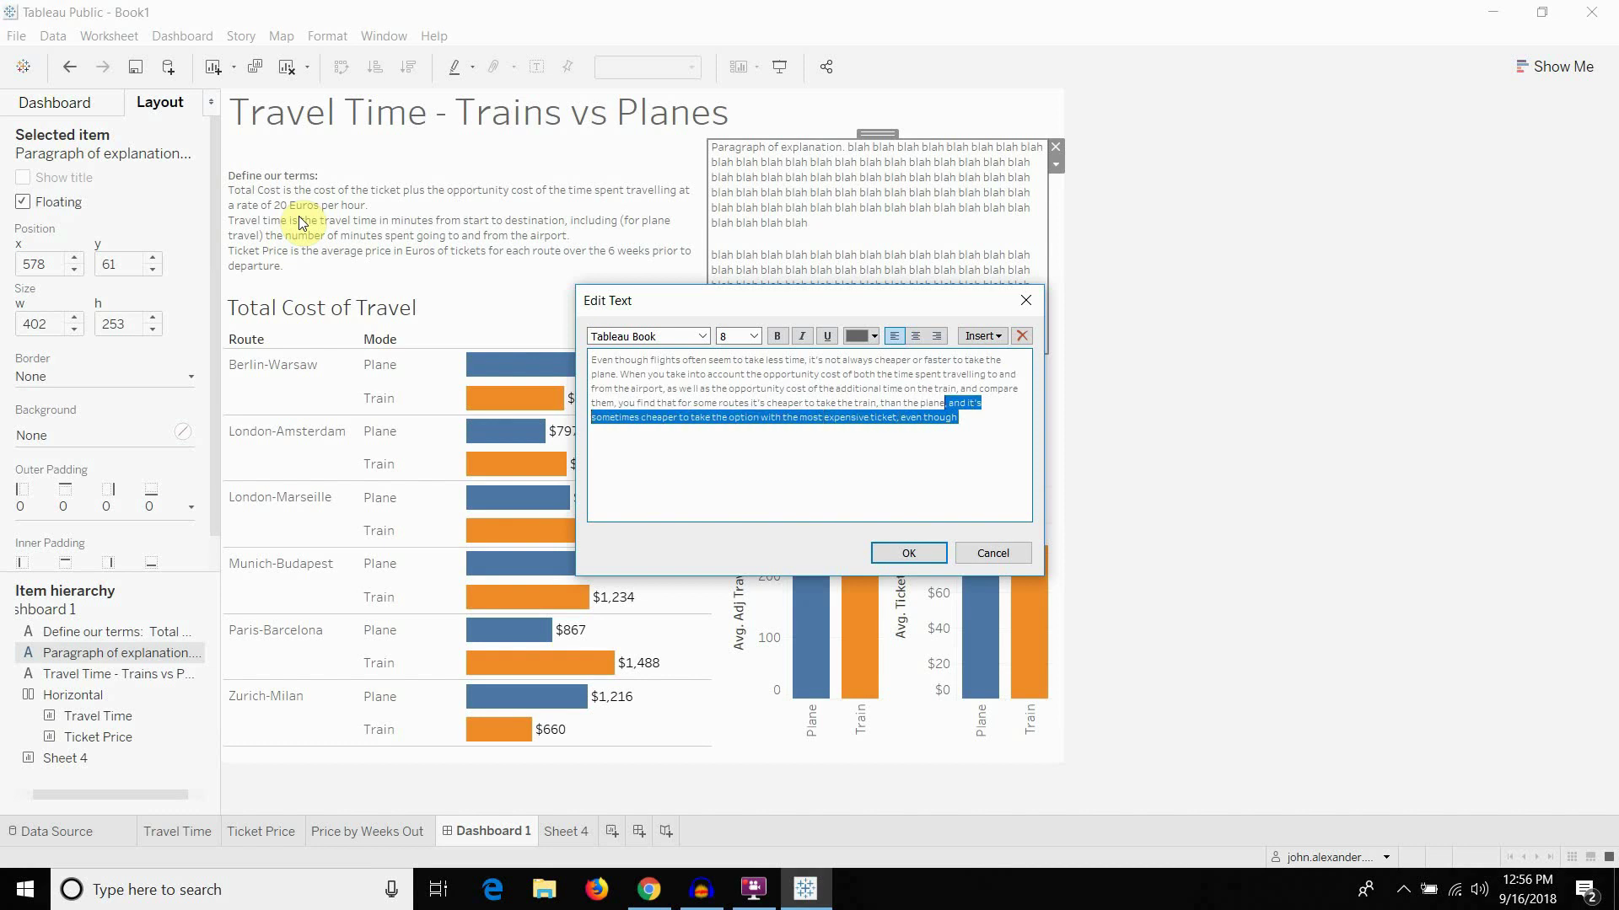
pyautogui.press('BackSpace')
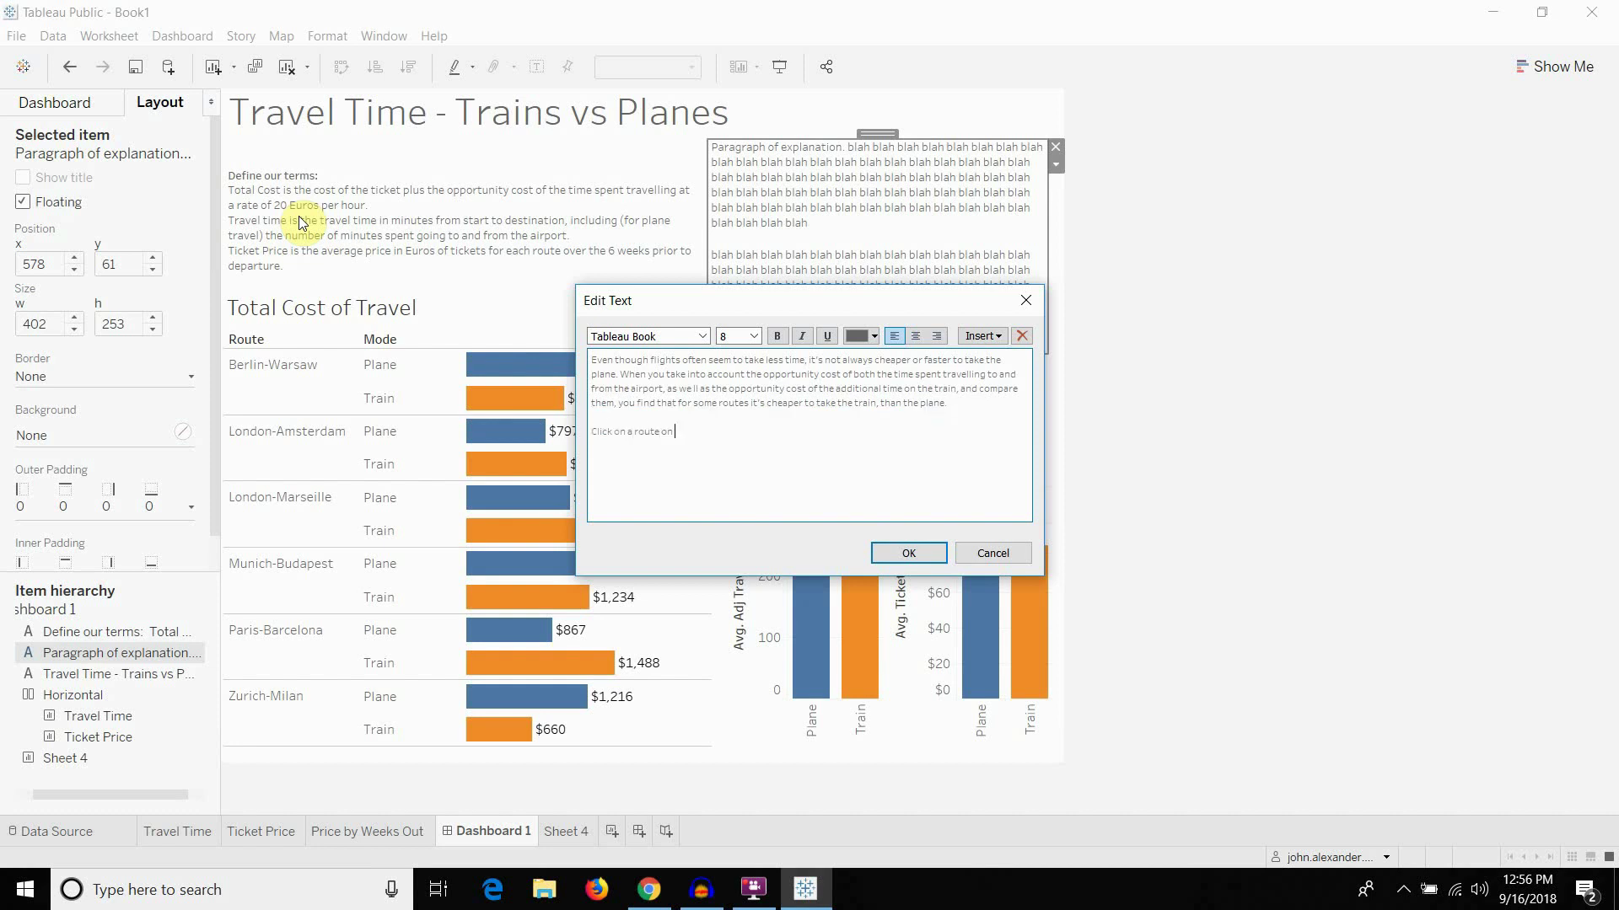
# Add a second paragraph, "Click on a route on the left to explore the different ticket and travel times on the right.", and apply the text
pyautogui.write('the left to explore the different ticket and travel times on the right.')
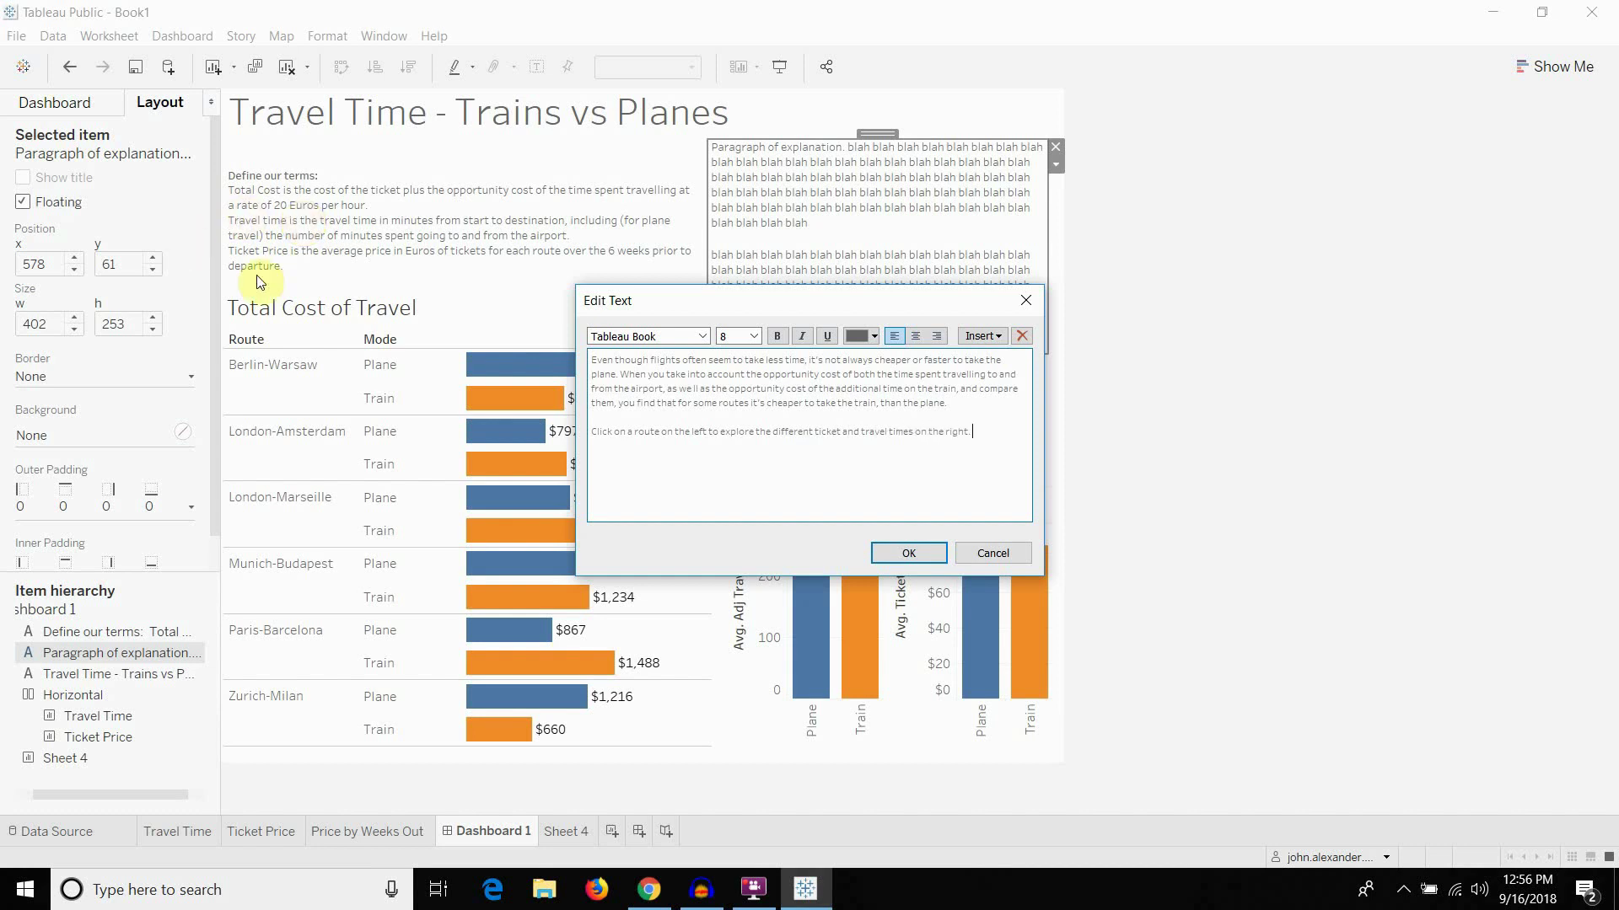
pyautogui.click(919, 553)
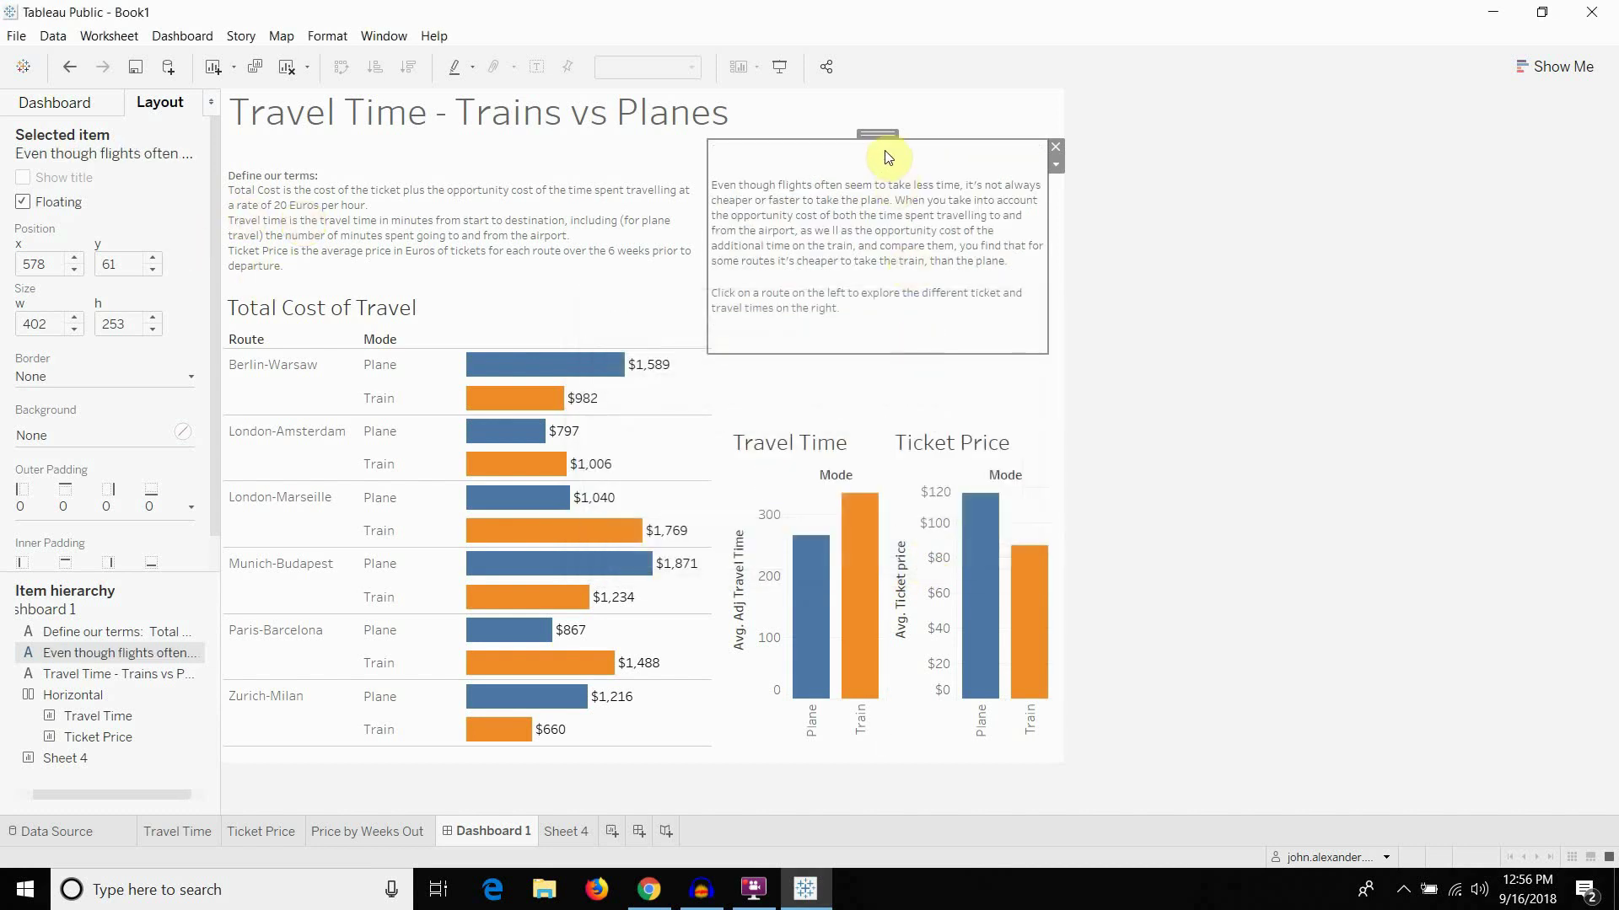
# Shrink the explanation text box and place it just above the Travel Time and Ticket Price charts
pyautogui.moveTo(931, 142); pyautogui.dragTo(900, 242)
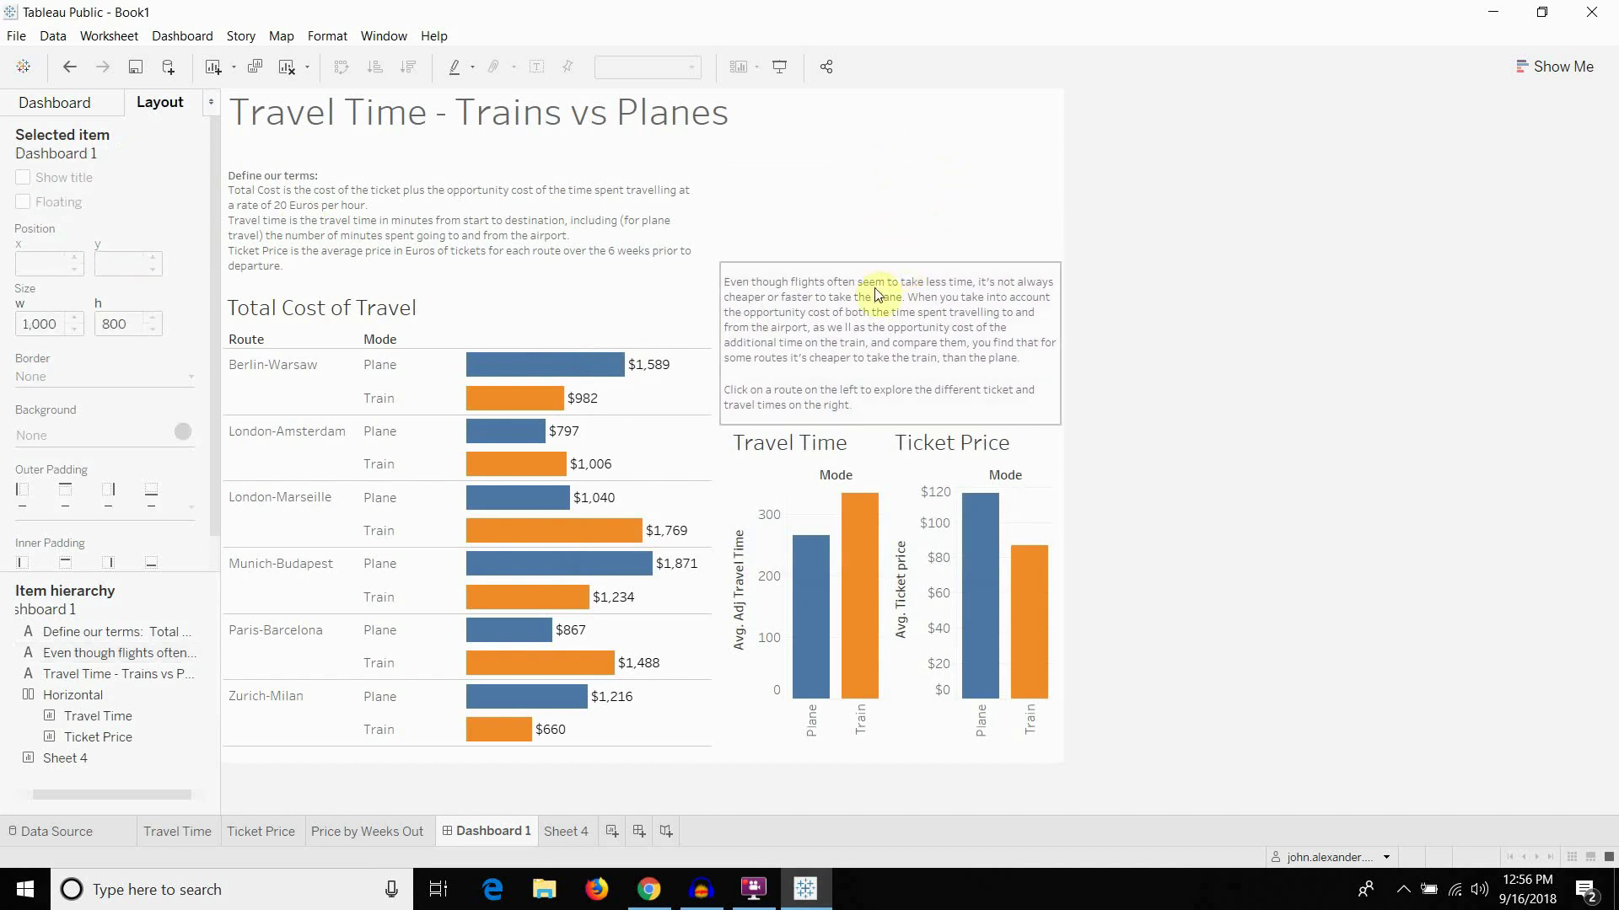
# Open the definitions text for editing and reword its heading to "Definition of terms:"
pyautogui.click(548, 268)
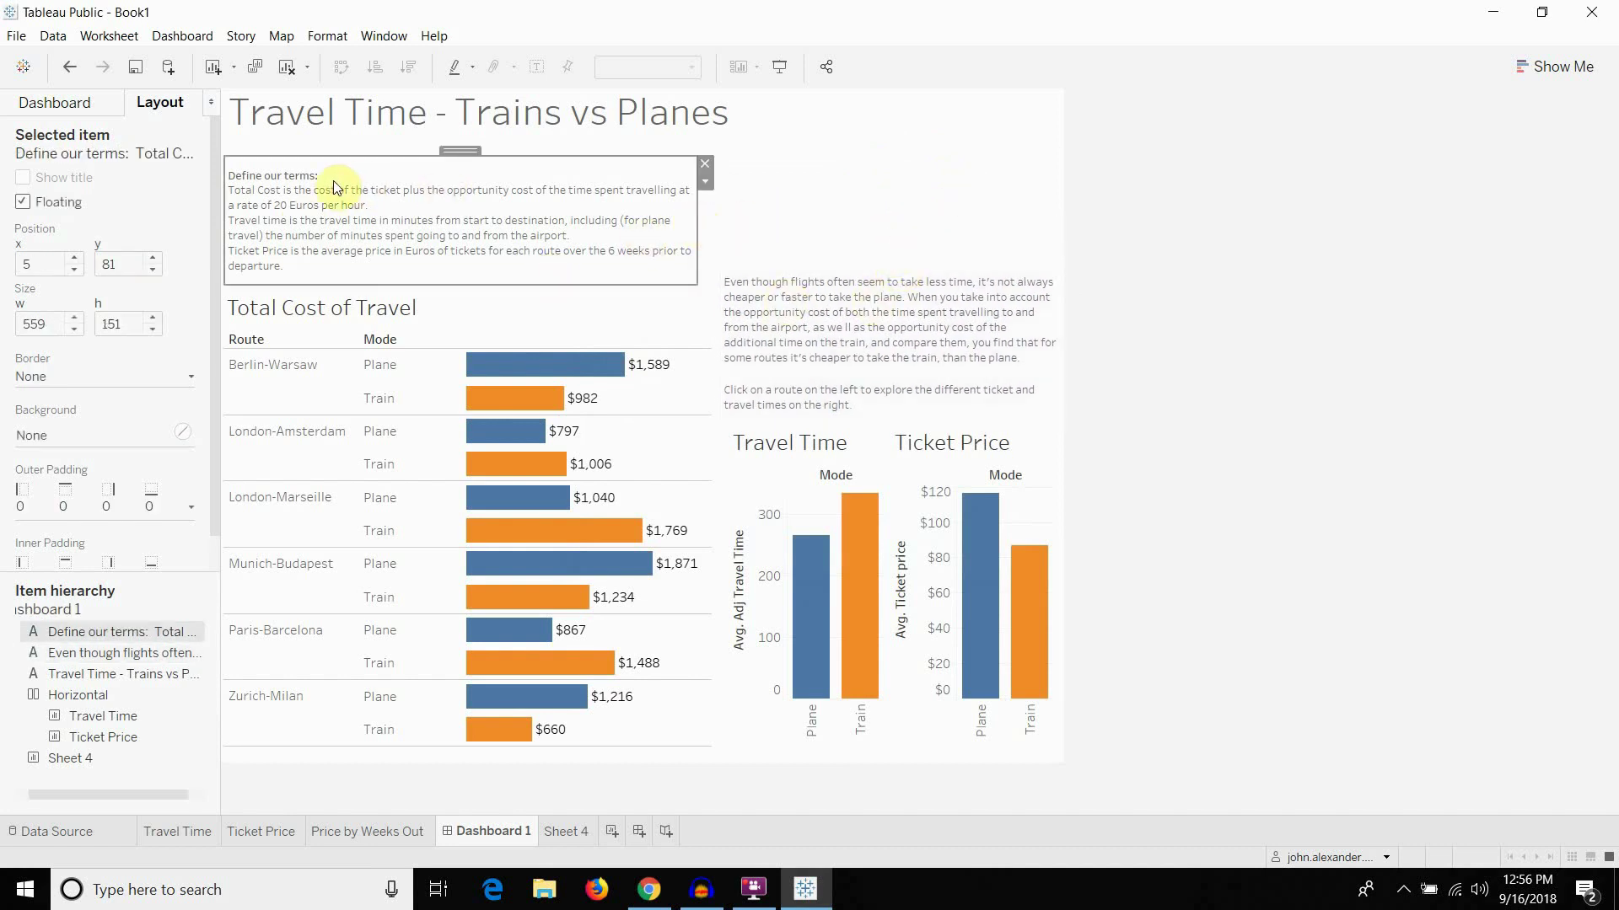
pyautogui.doubleClick(553, 261)
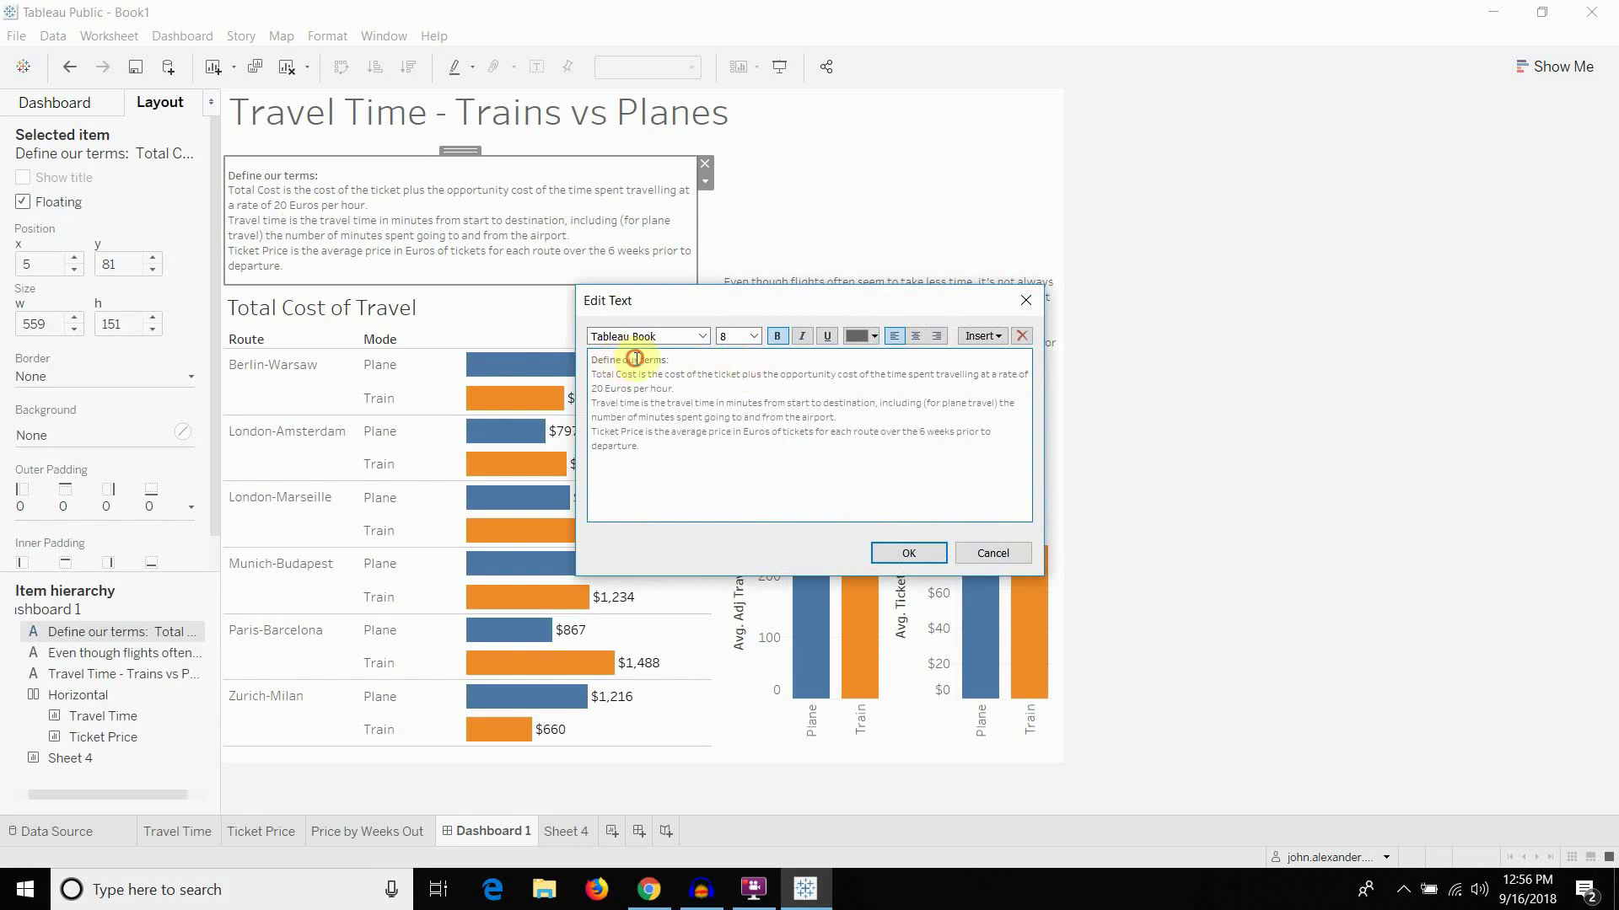
pyautogui.doubleClick(634, 360)
pyautogui.press('Delete')
pyautogui.press('BackSpace')
pyautogui.press('BackSpace')
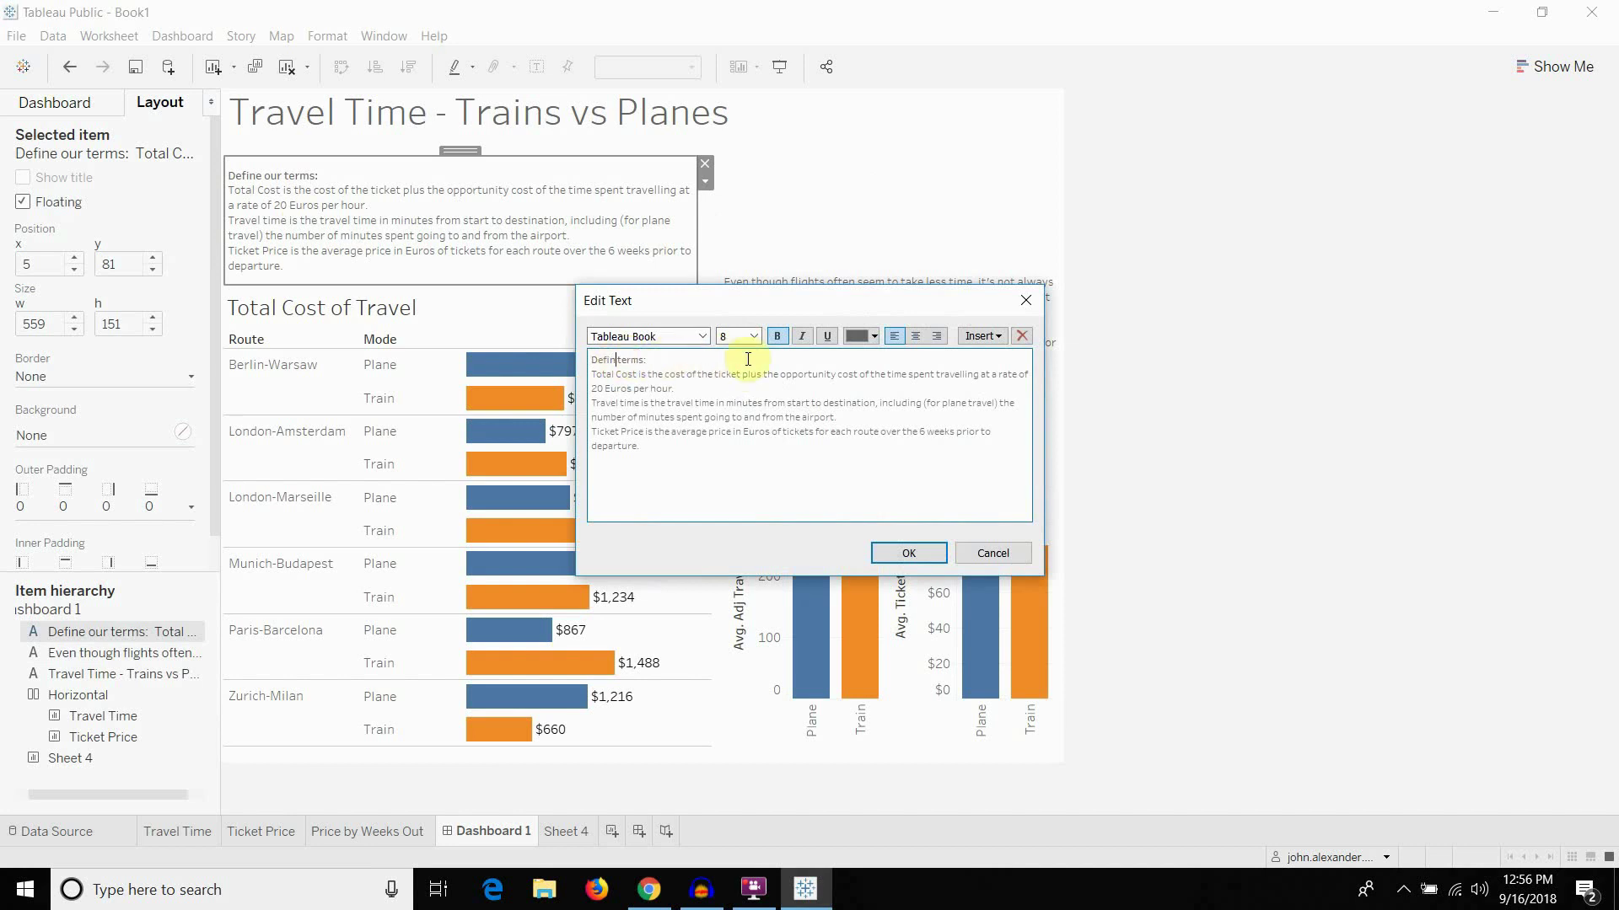
pyautogui.write('ition of')
# Set the font size of the "Definition of terms:" heading to 9
pyautogui.moveTo(733, 360); pyautogui.dragTo(529, 364)
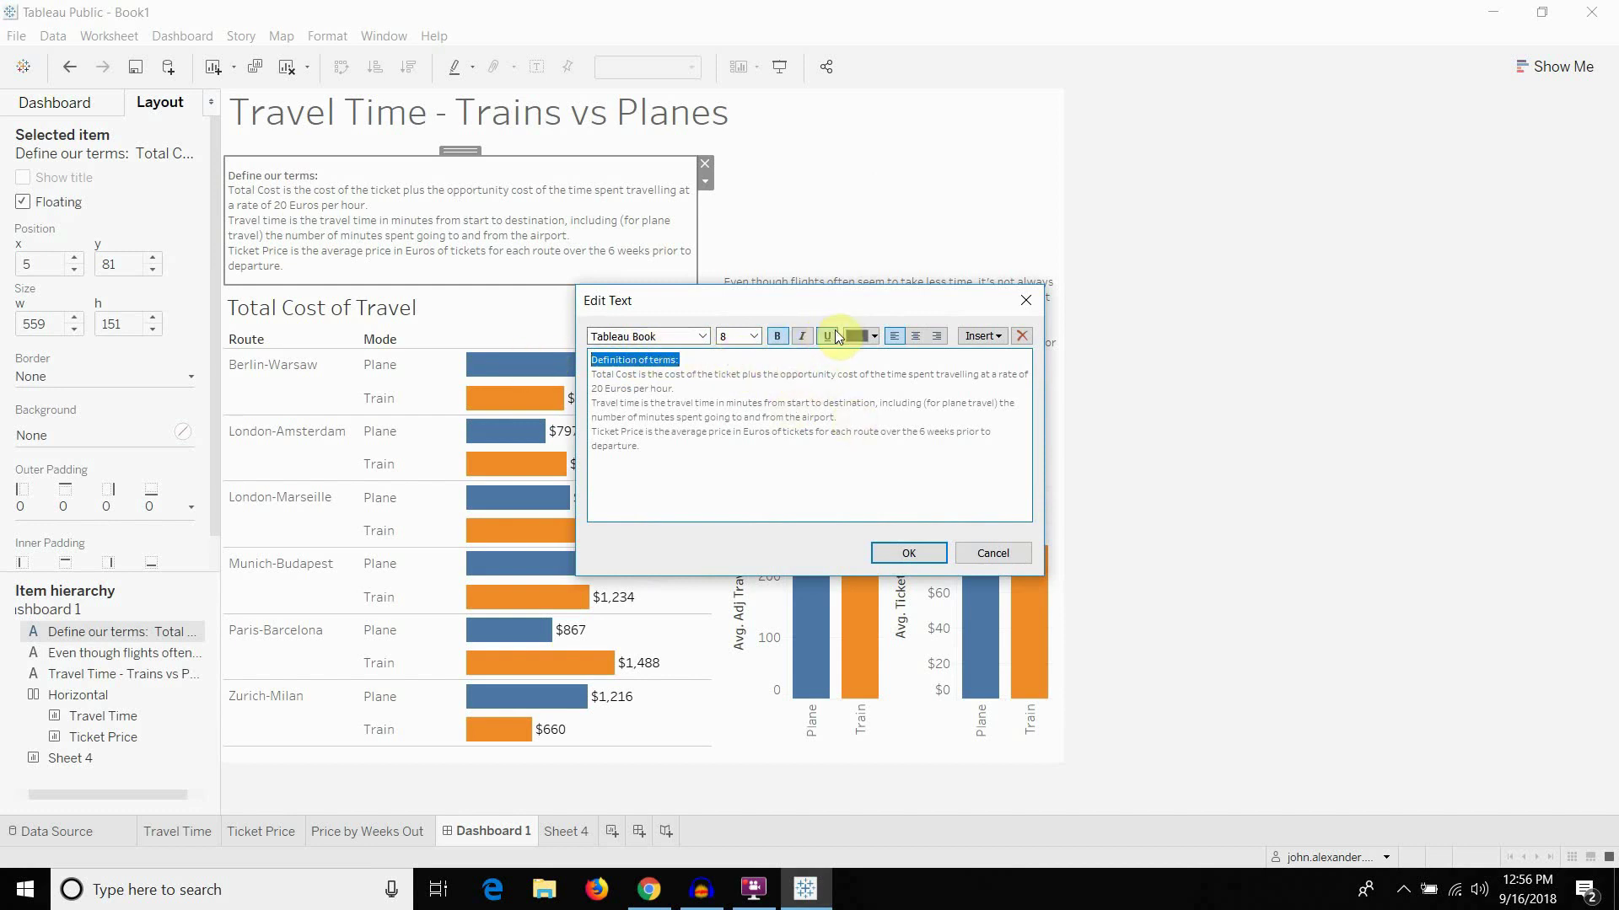
pyautogui.click(753, 336)
pyautogui.click(731, 372)
pyautogui.click(774, 360)
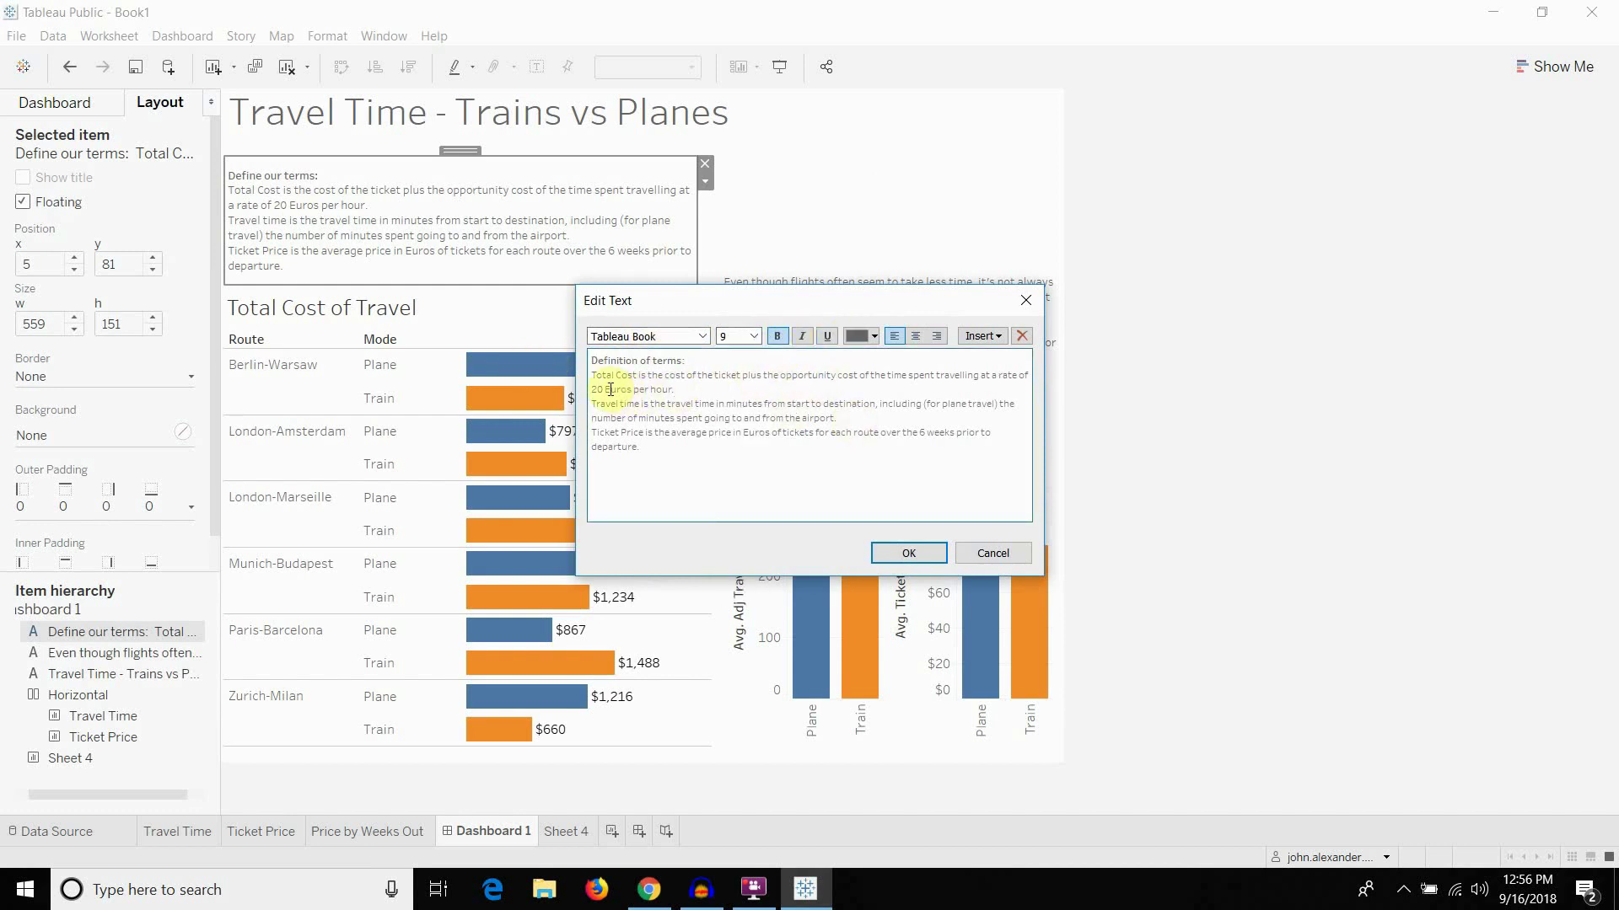
# Make the term "Total Cost" bold at the start of the first definition
pyautogui.tripleClick(610, 374)
pyautogui.click(637, 374)
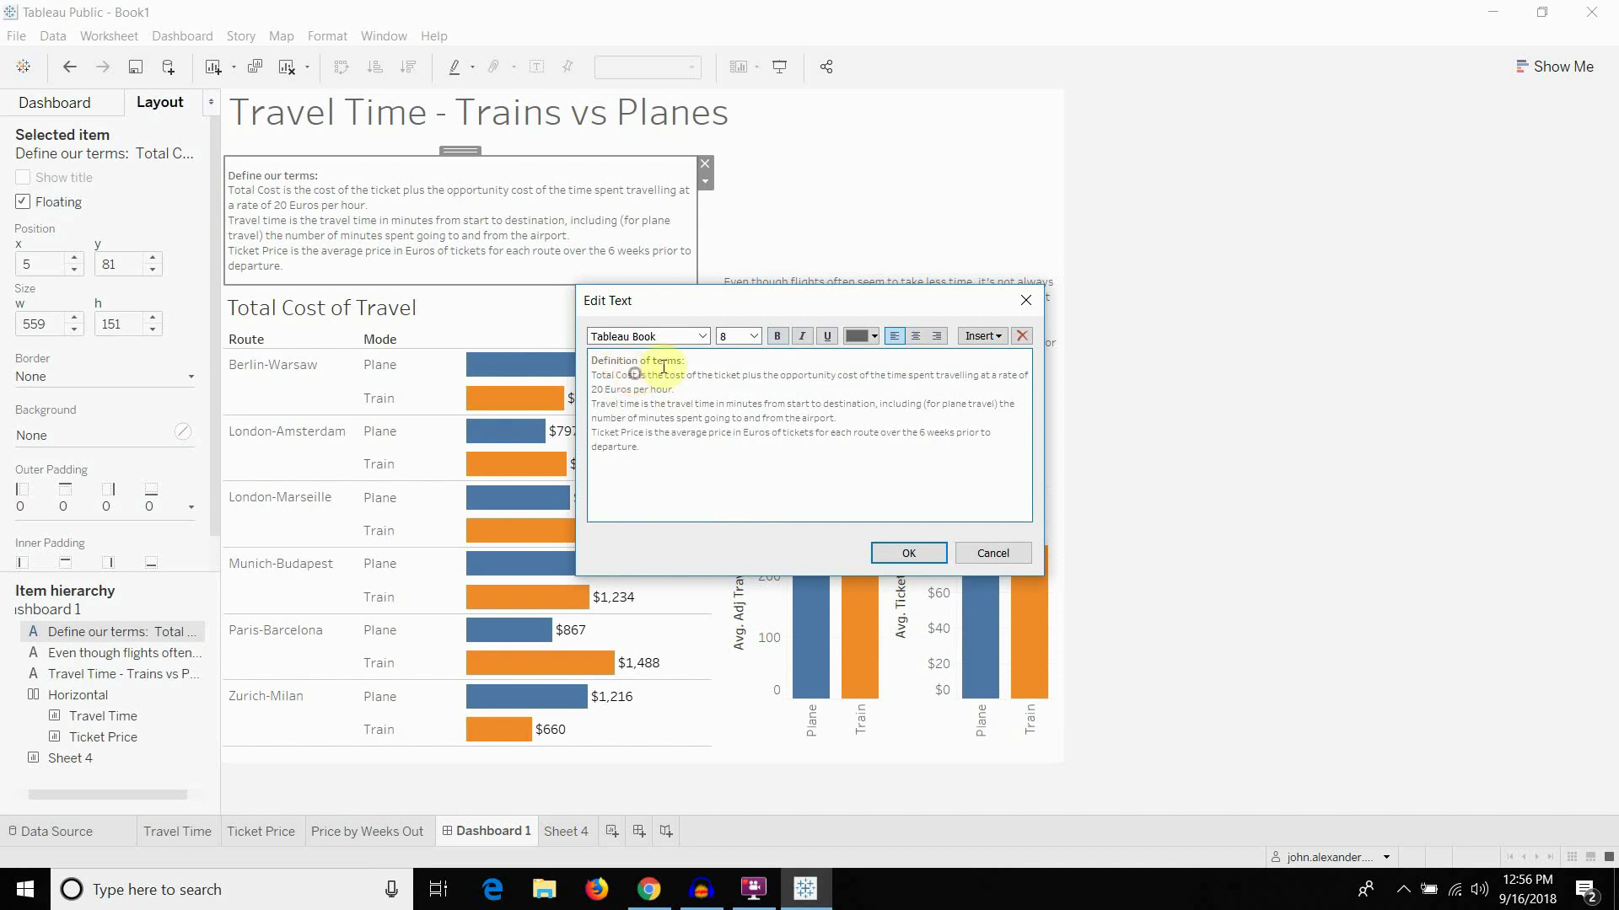
pyautogui.hotkey('shift', 'Home')
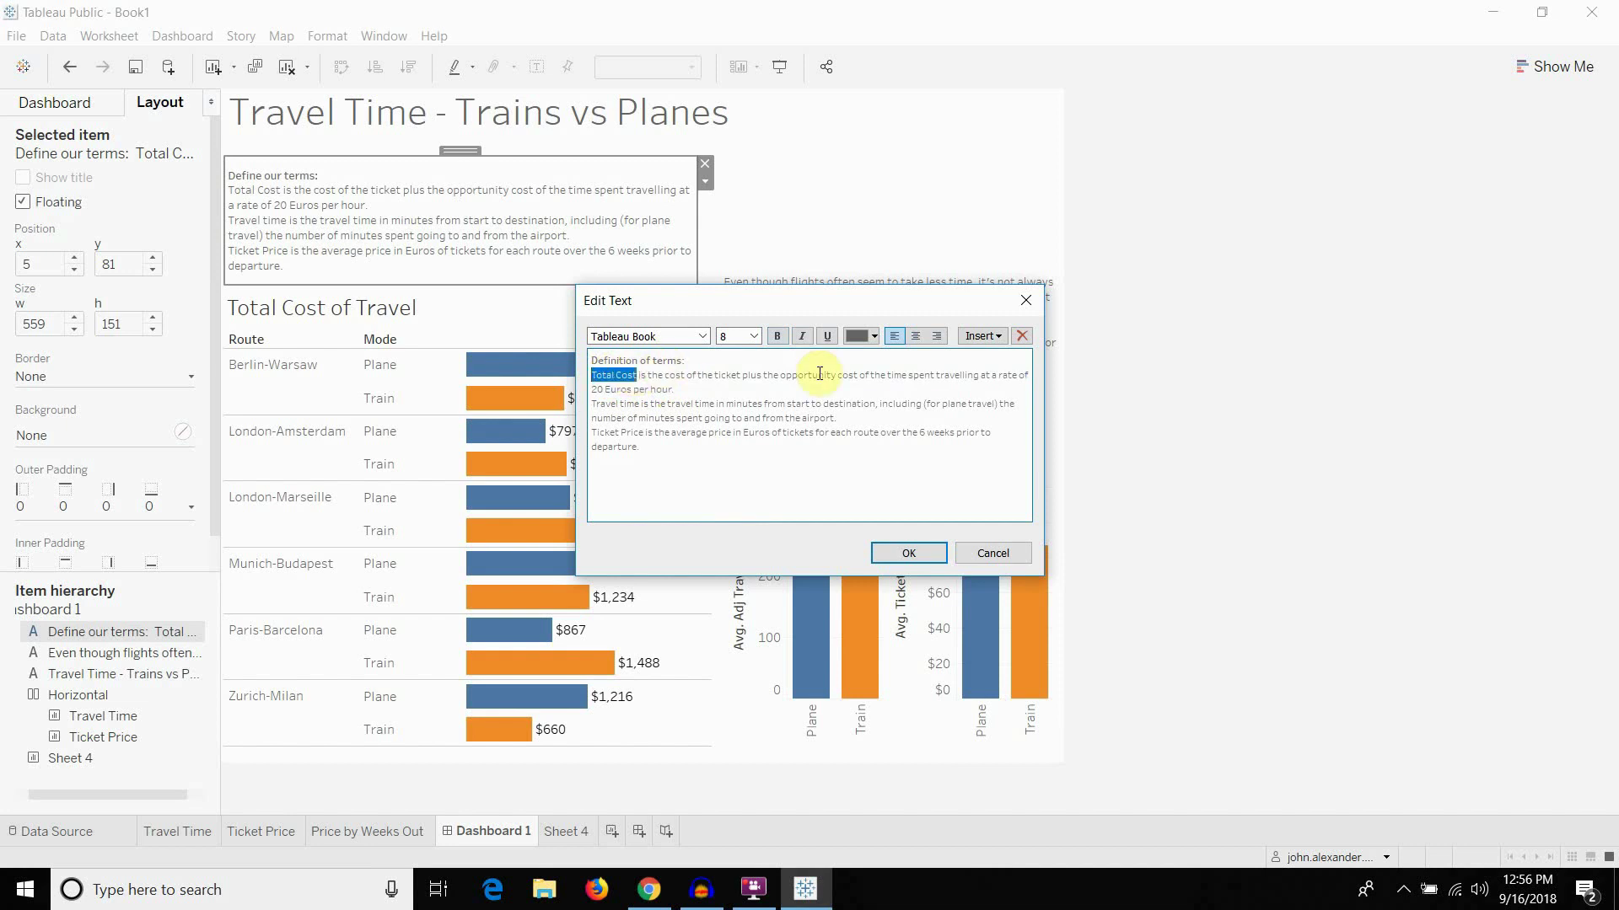
pyautogui.hotkey('ctrl', 'b')
# Make the term "Travel time" bold at the start of the second definition
pyautogui.press('Right')
pyautogui.press('Down')
pyautogui.press('Down')
pyautogui.press('Down')
pyautogui.press('Up')
pyautogui.press('Up')
pyautogui.hotkey('ctrl', 'shift', 'Left')
pyautogui.hotkey('ctrl', 'shift', 'Left')
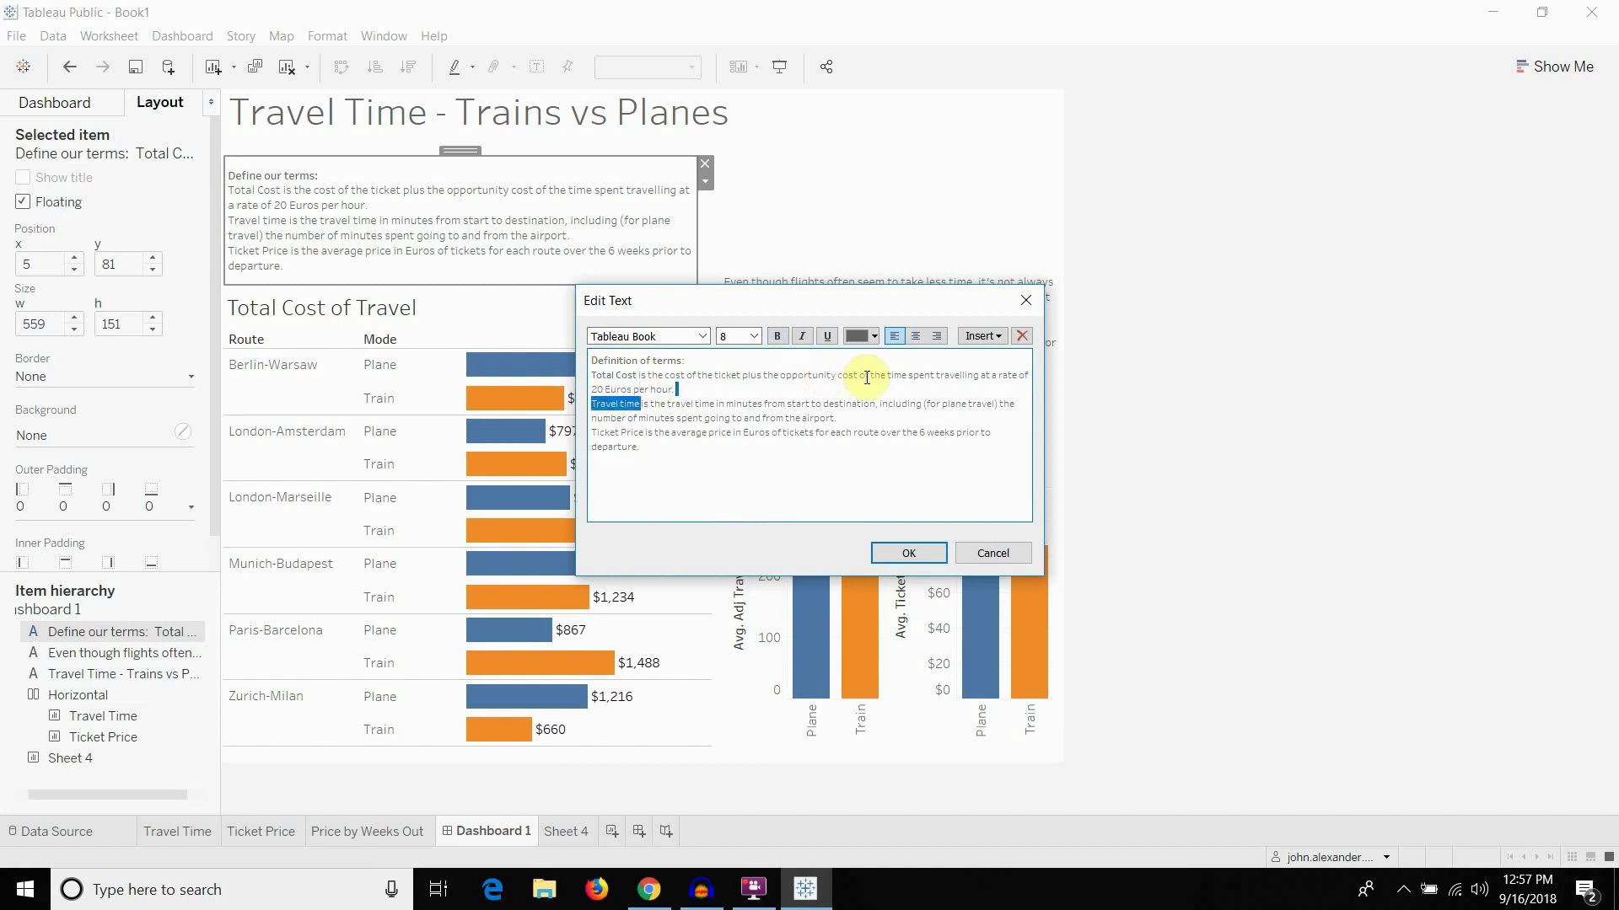
pyautogui.hotkey('shift', 'Right')
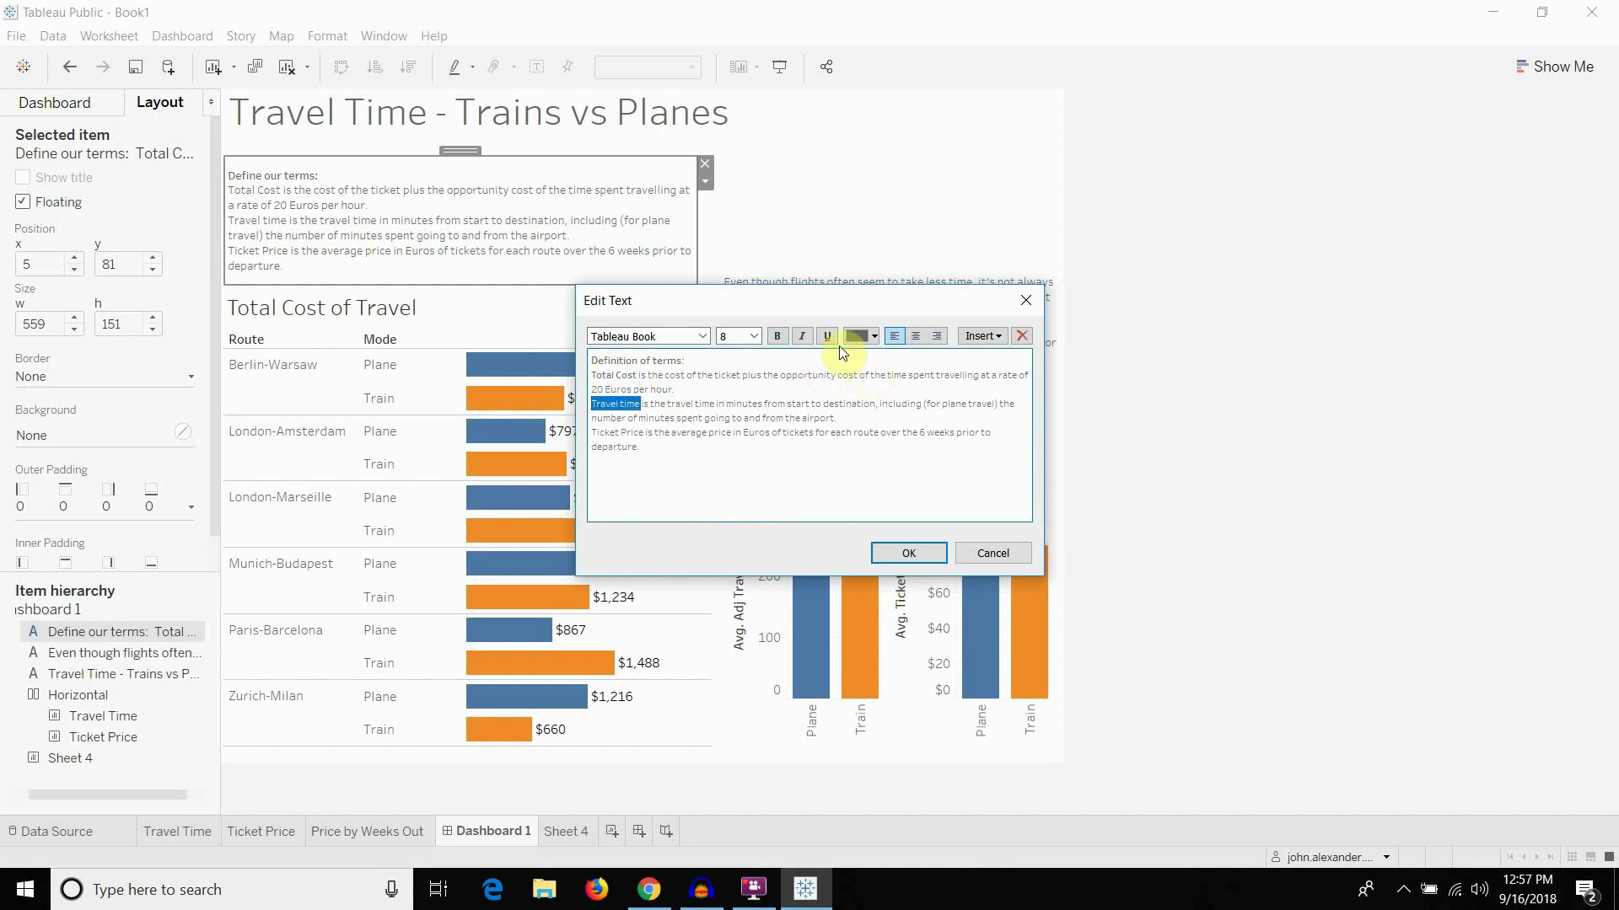
pyautogui.click(777, 340)
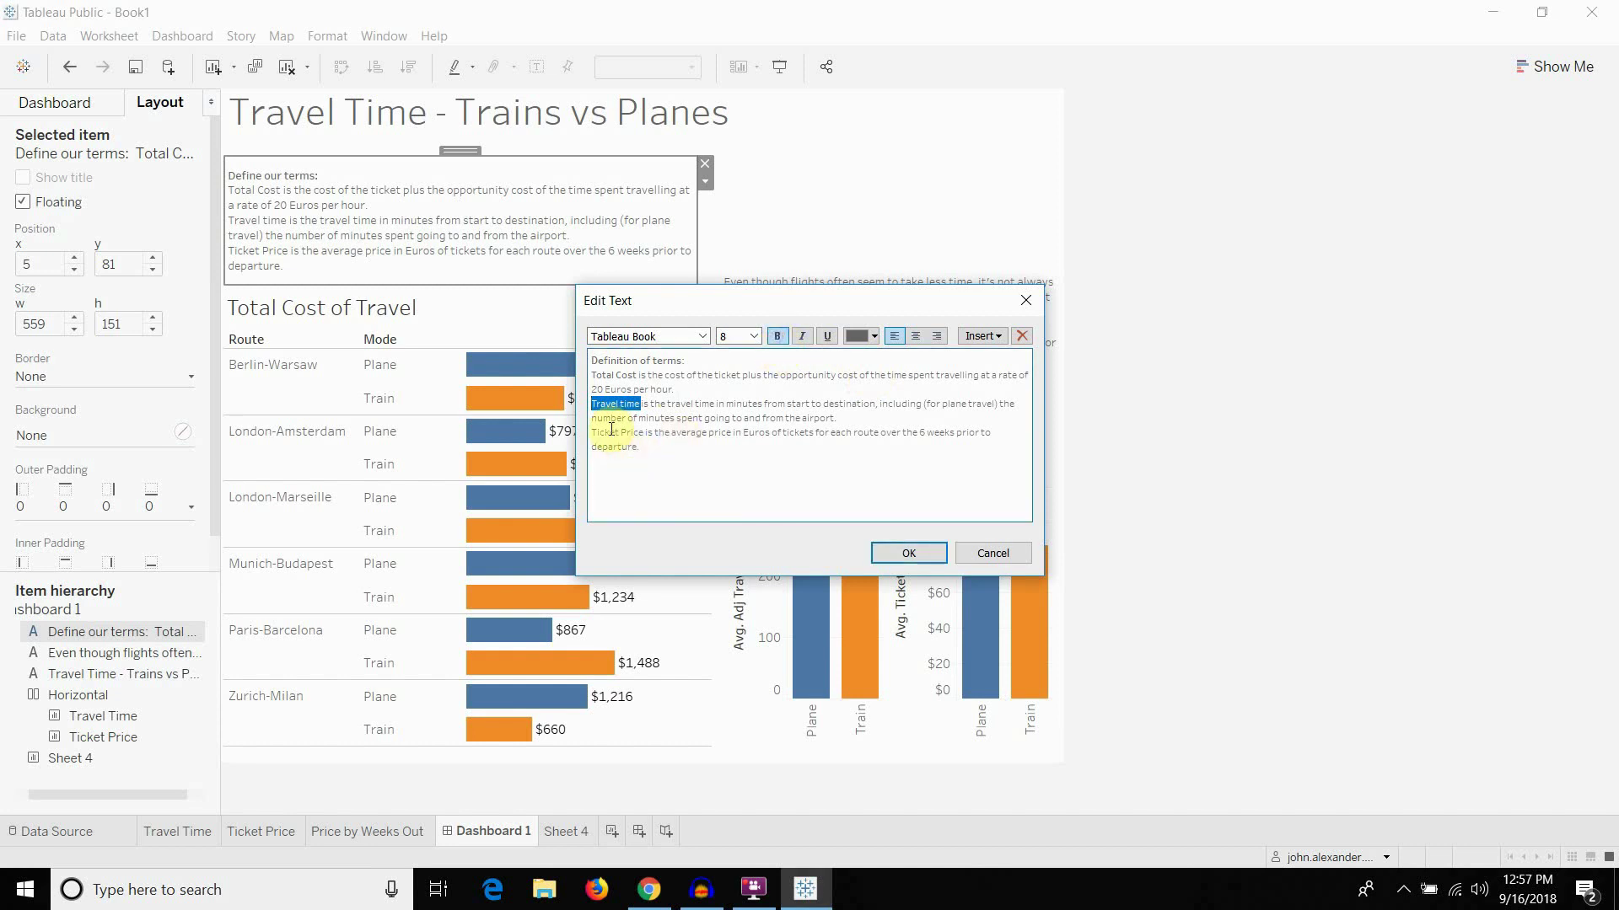
# Make the term "Ticket Price" bold in the third definition and apply the text changes
pyautogui.moveTo(591, 434); pyautogui.dragTo(643, 433)
pyautogui.click(777, 338)
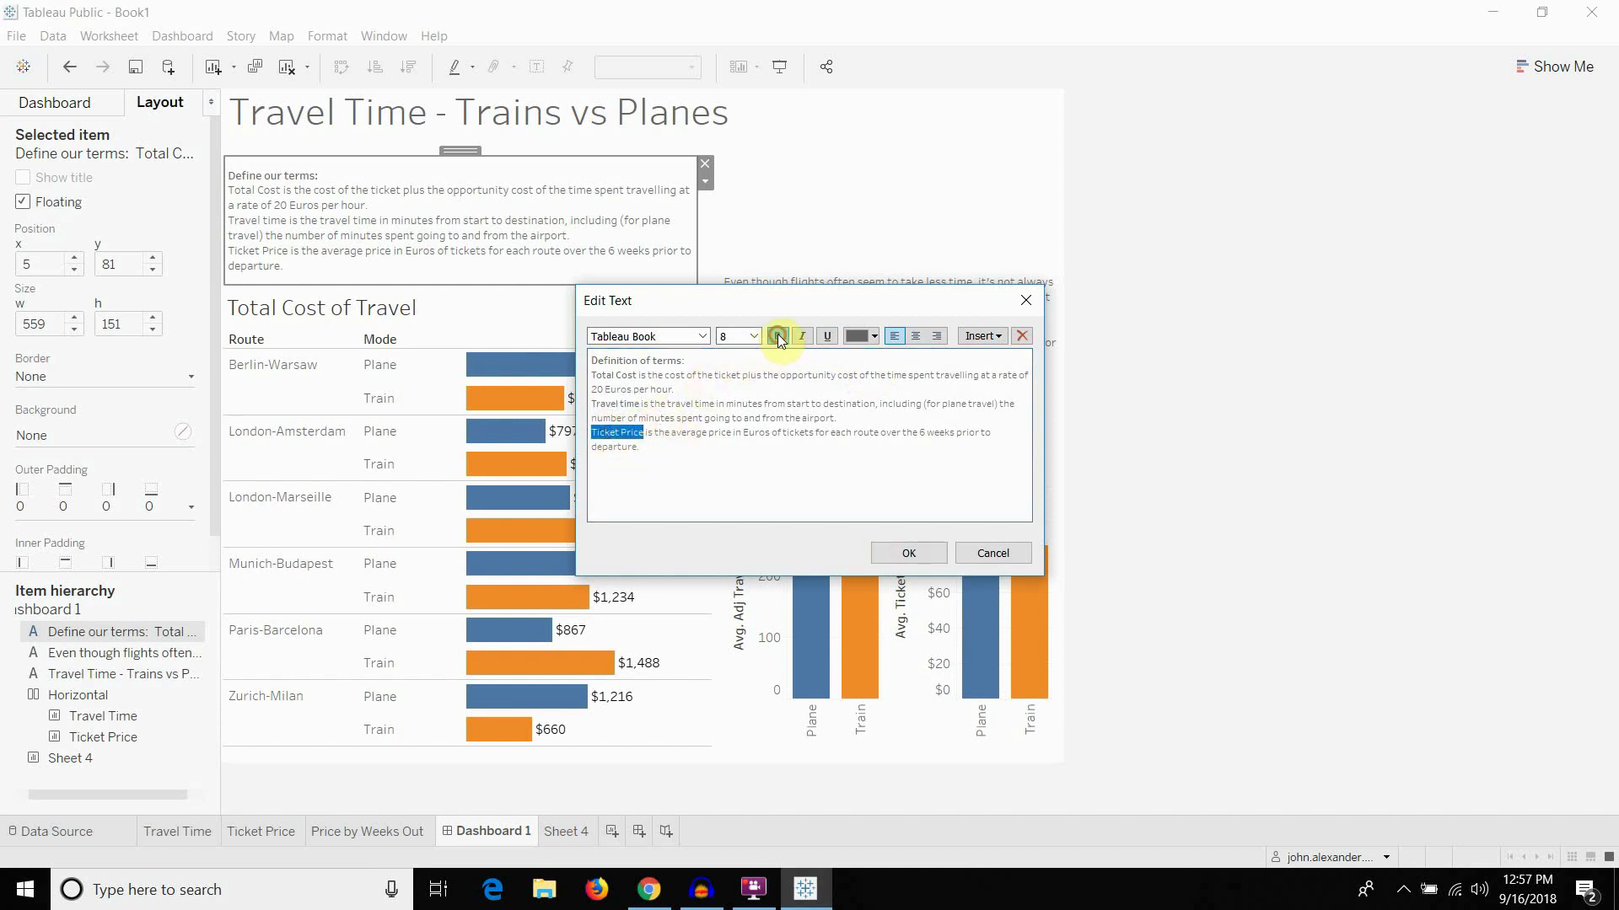
pyautogui.click(927, 556)
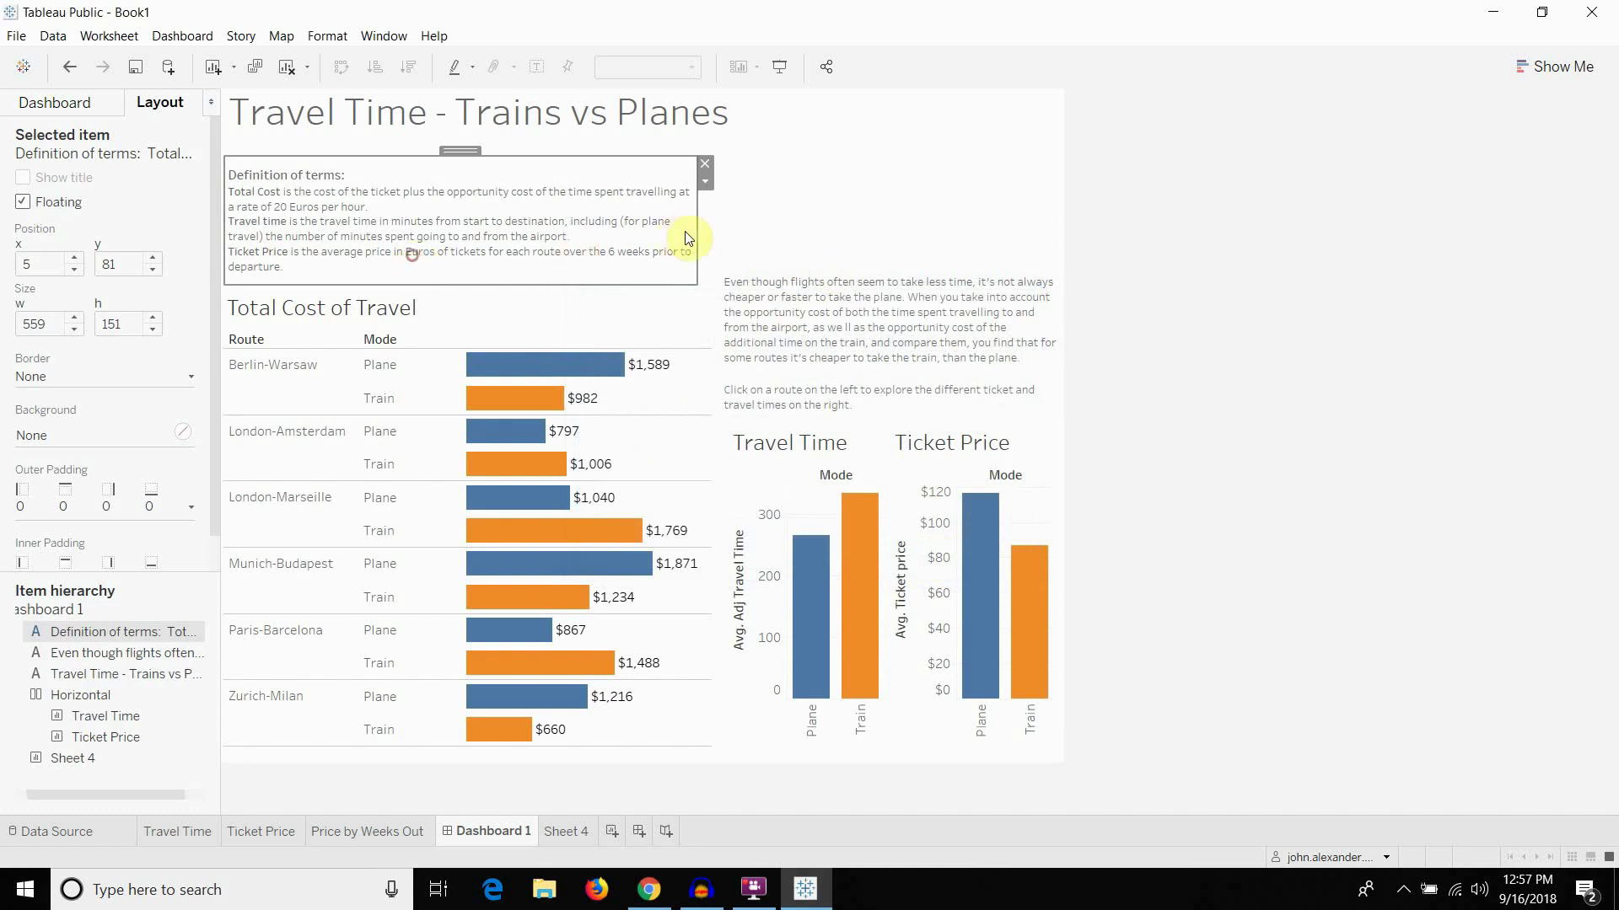
# Stretch the definitions text box across the dashboard to about 989 by 79 and place it just under the title
pyautogui.moveTo(696, 230); pyautogui.dragTo(917, 246)
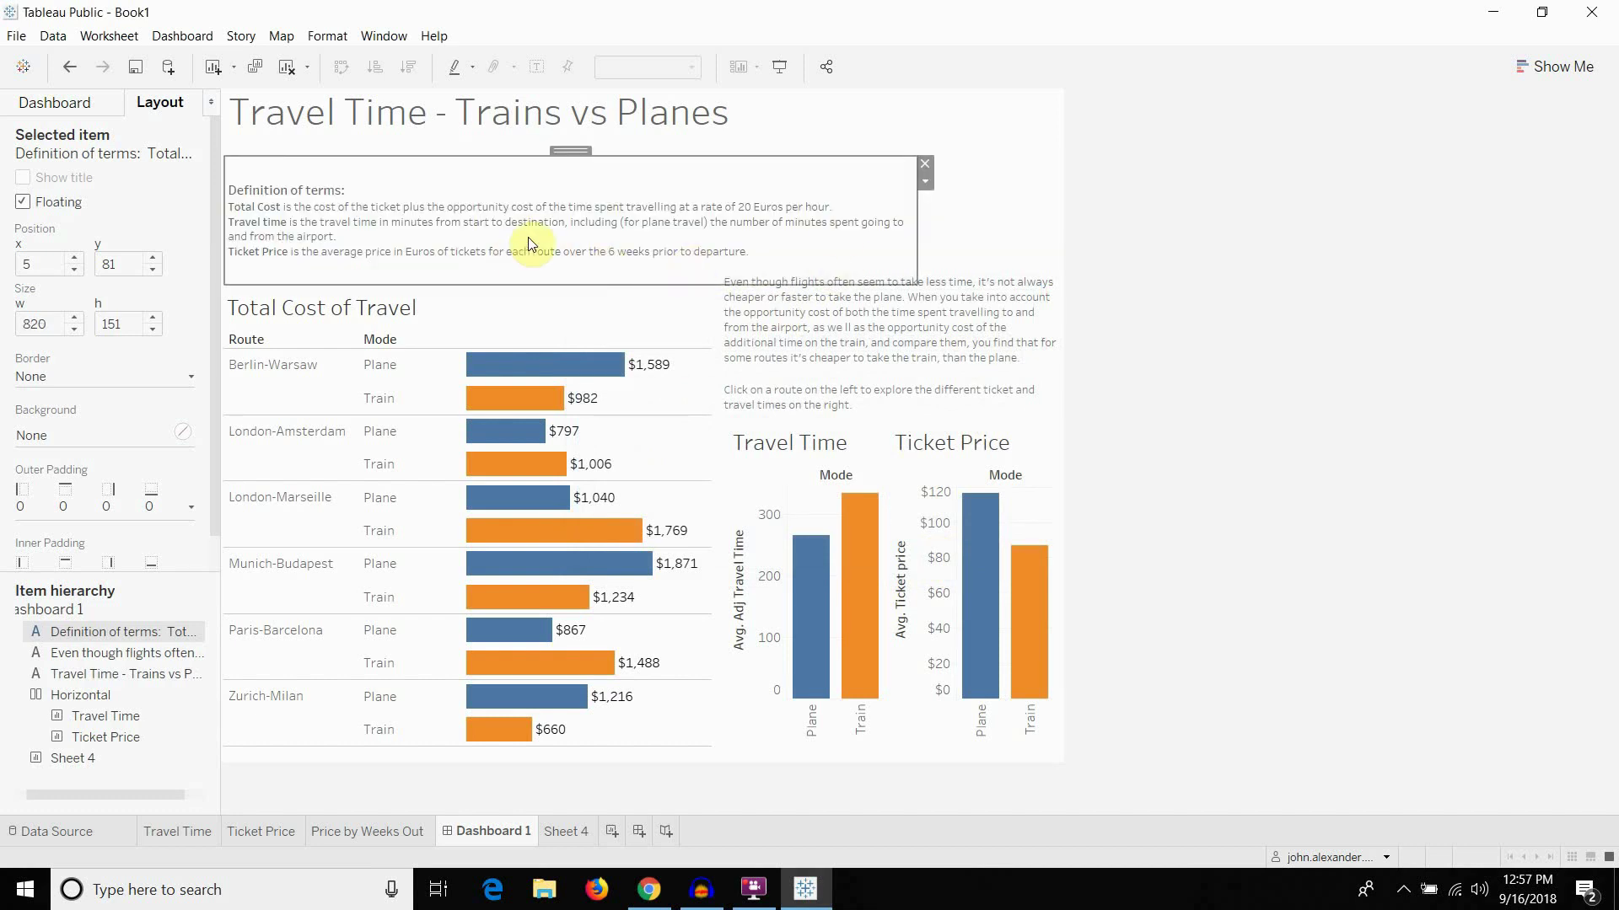
pyautogui.click(919, 233)
pyautogui.click(812, 237)
pyautogui.moveTo(919, 235); pyautogui.dragTo(1060, 224)
pyautogui.moveTo(683, 283); pyautogui.dragTo(663, 225)
pyautogui.moveTo(649, 151); pyautogui.dragTo(648, 139)
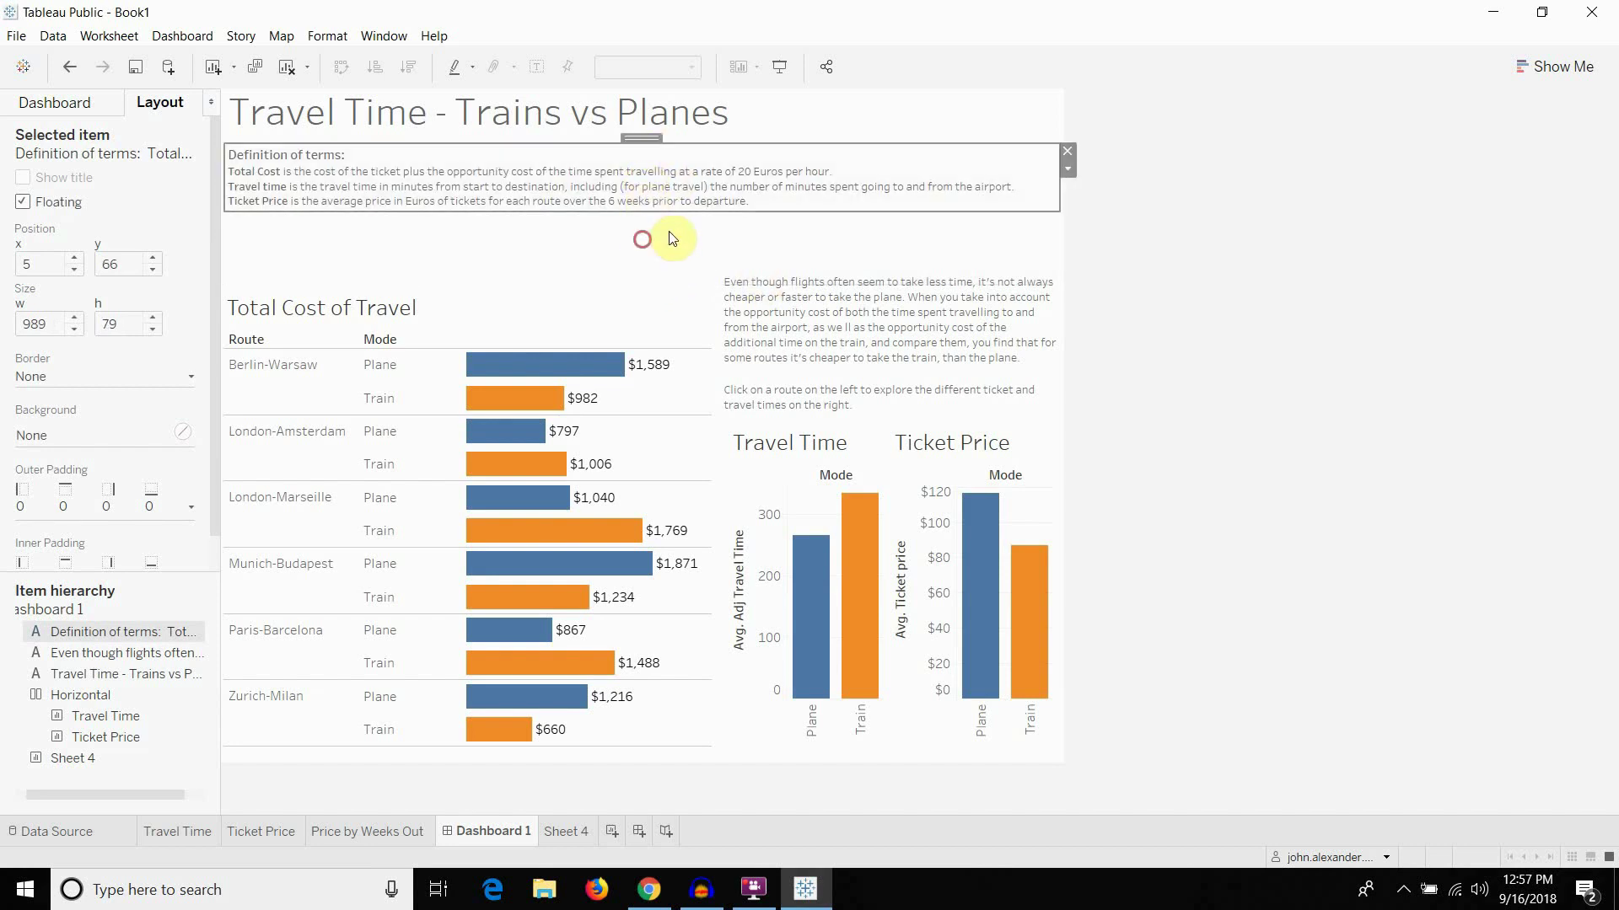
# Move the explanation text above the Total Cost of Travel chart and narrow the definitions box to sit beside it
pyautogui.click(824, 305)
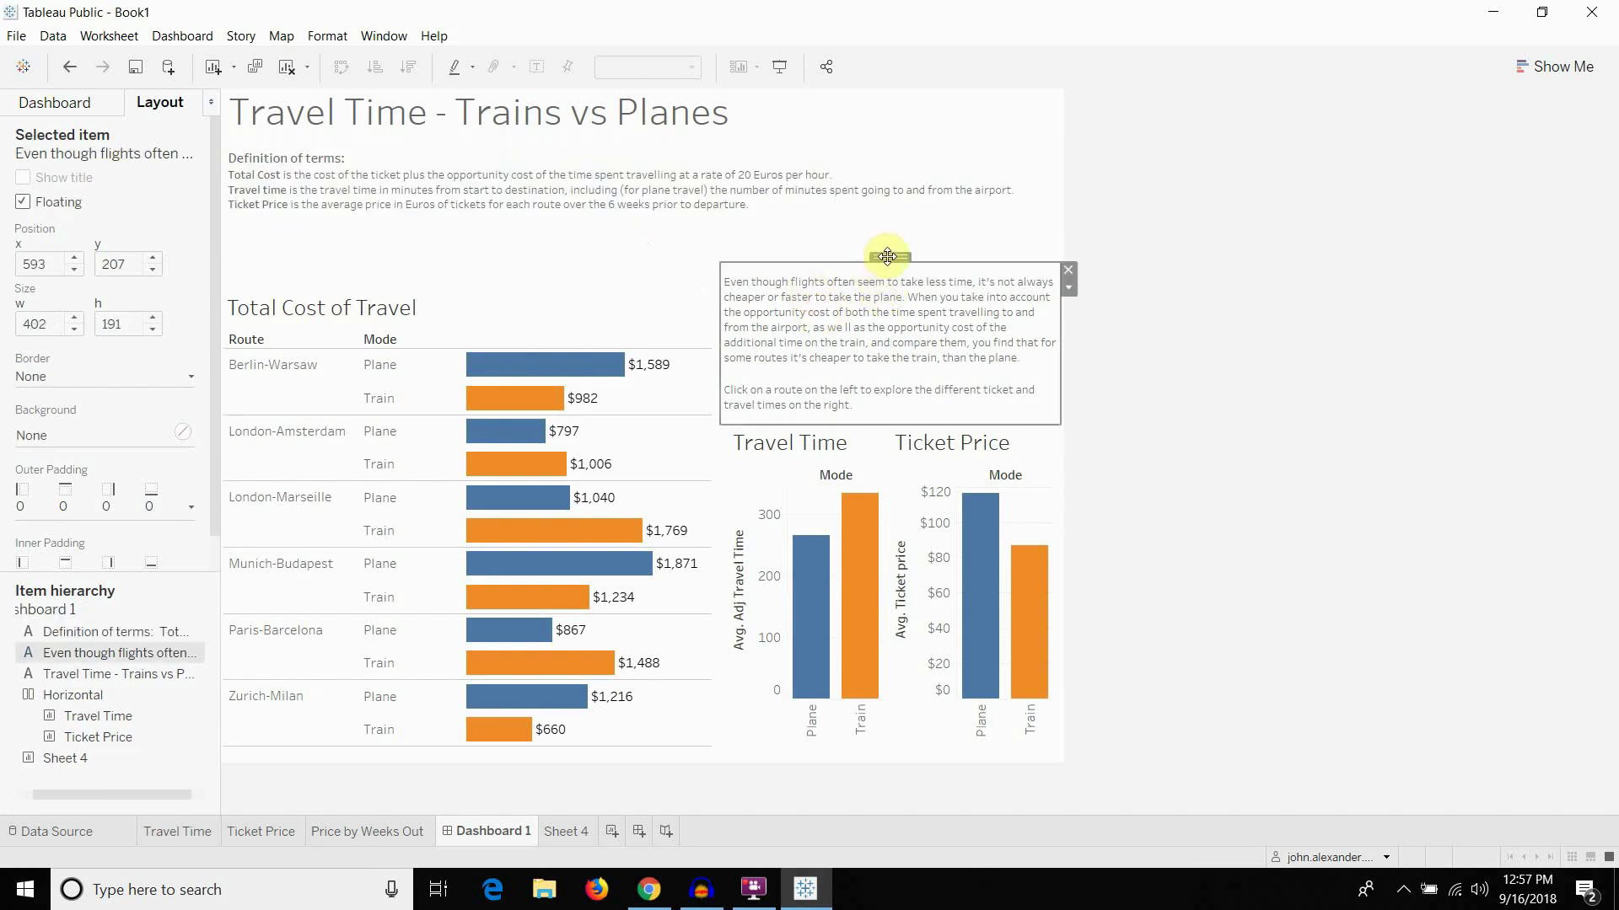
pyautogui.click(857, 206)
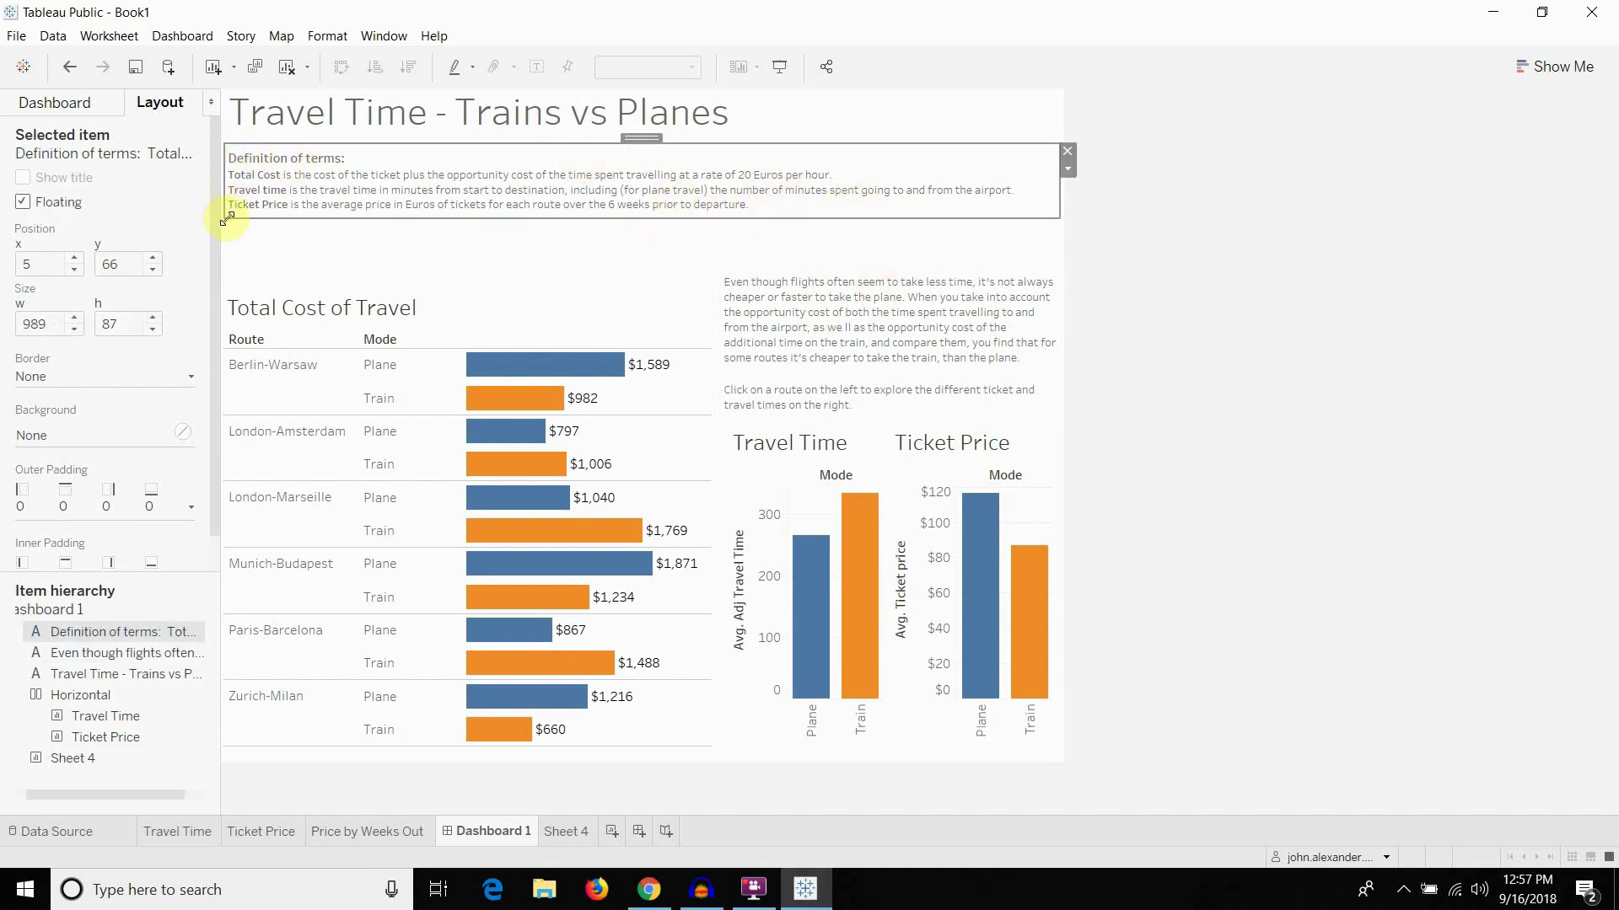
pyautogui.moveTo(224, 219); pyautogui.dragTo(392, 126)
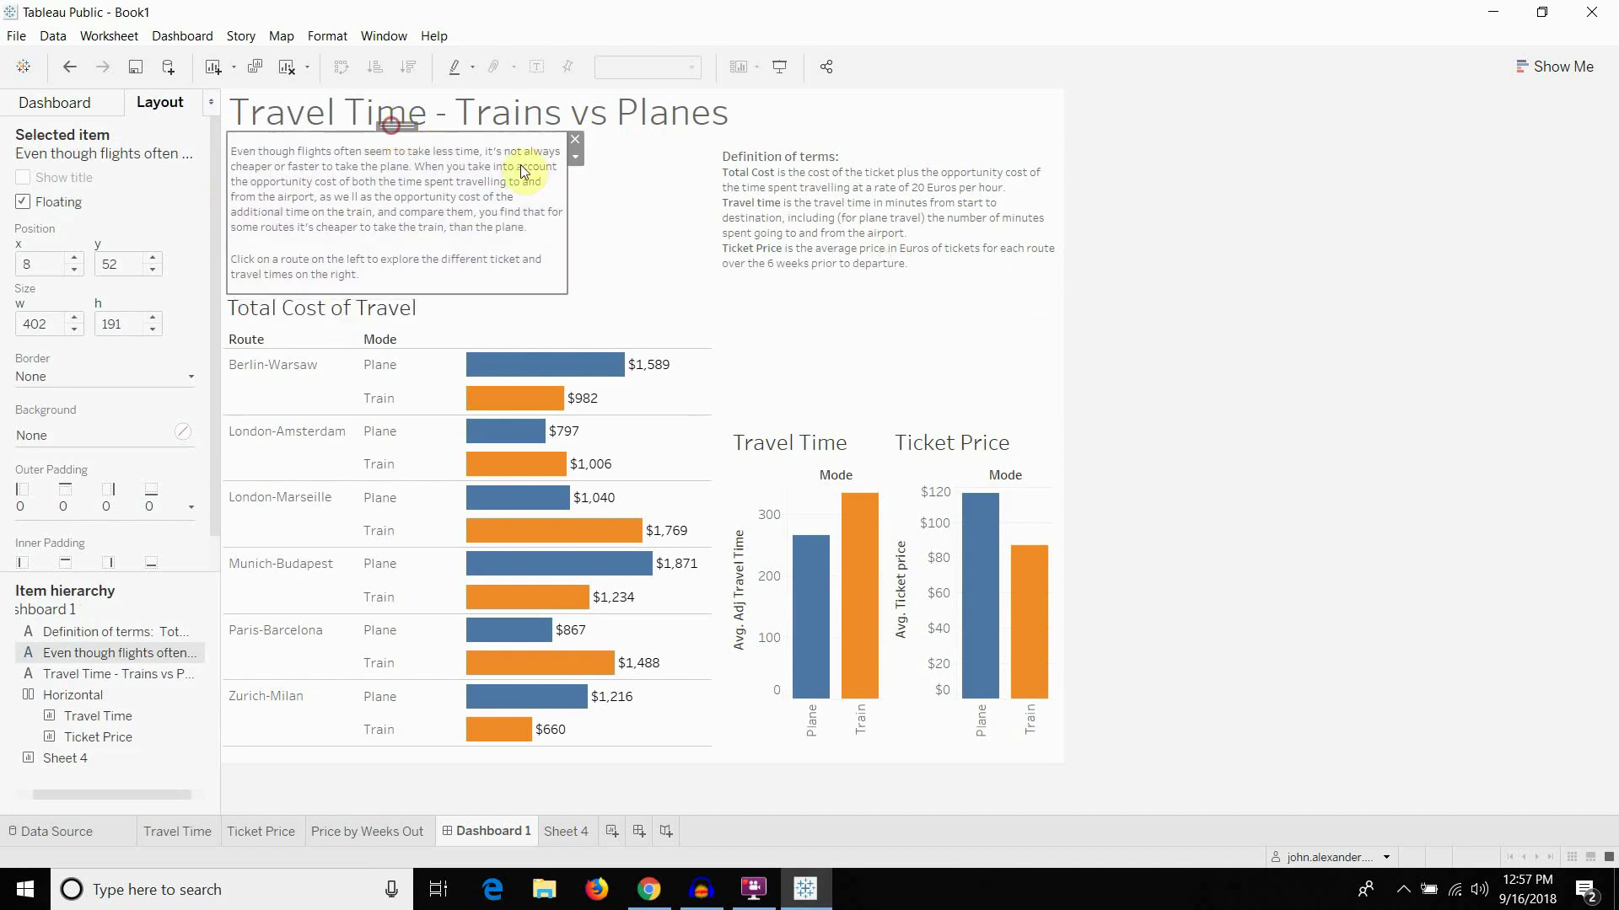
# Widen the definitions text box towards the explanation text, leaving a small gap between them
pyautogui.click(741, 174)
pyautogui.moveTo(719, 146); pyautogui.dragTo(581, 148)
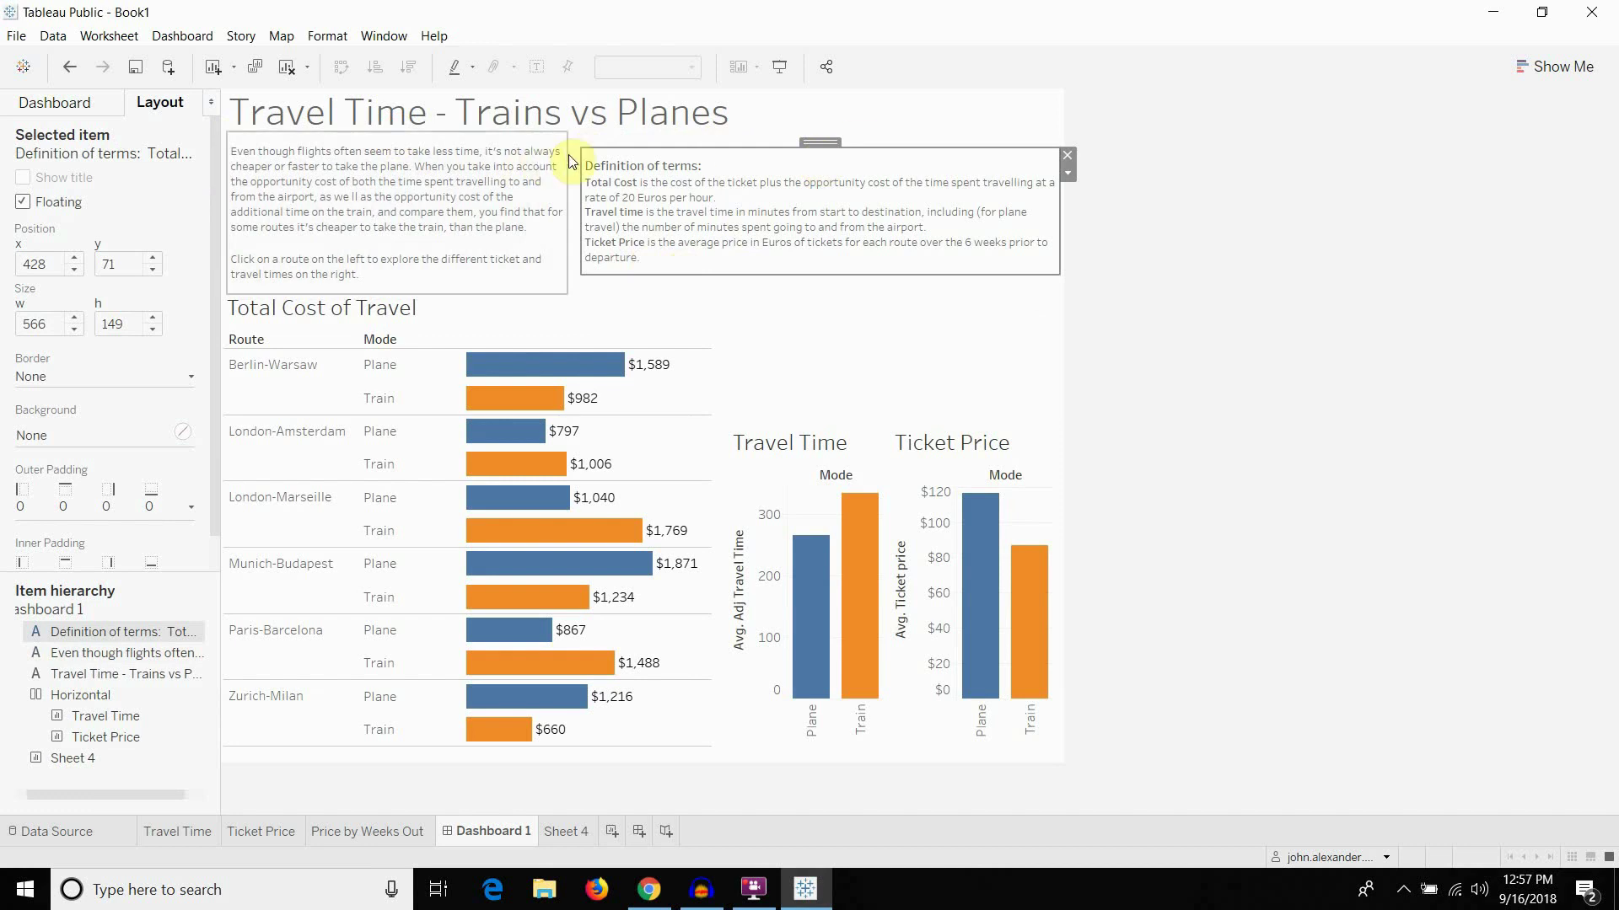
pyautogui.moveTo(580, 160); pyautogui.dragTo(603, 164)
pyautogui.click(567, 253)
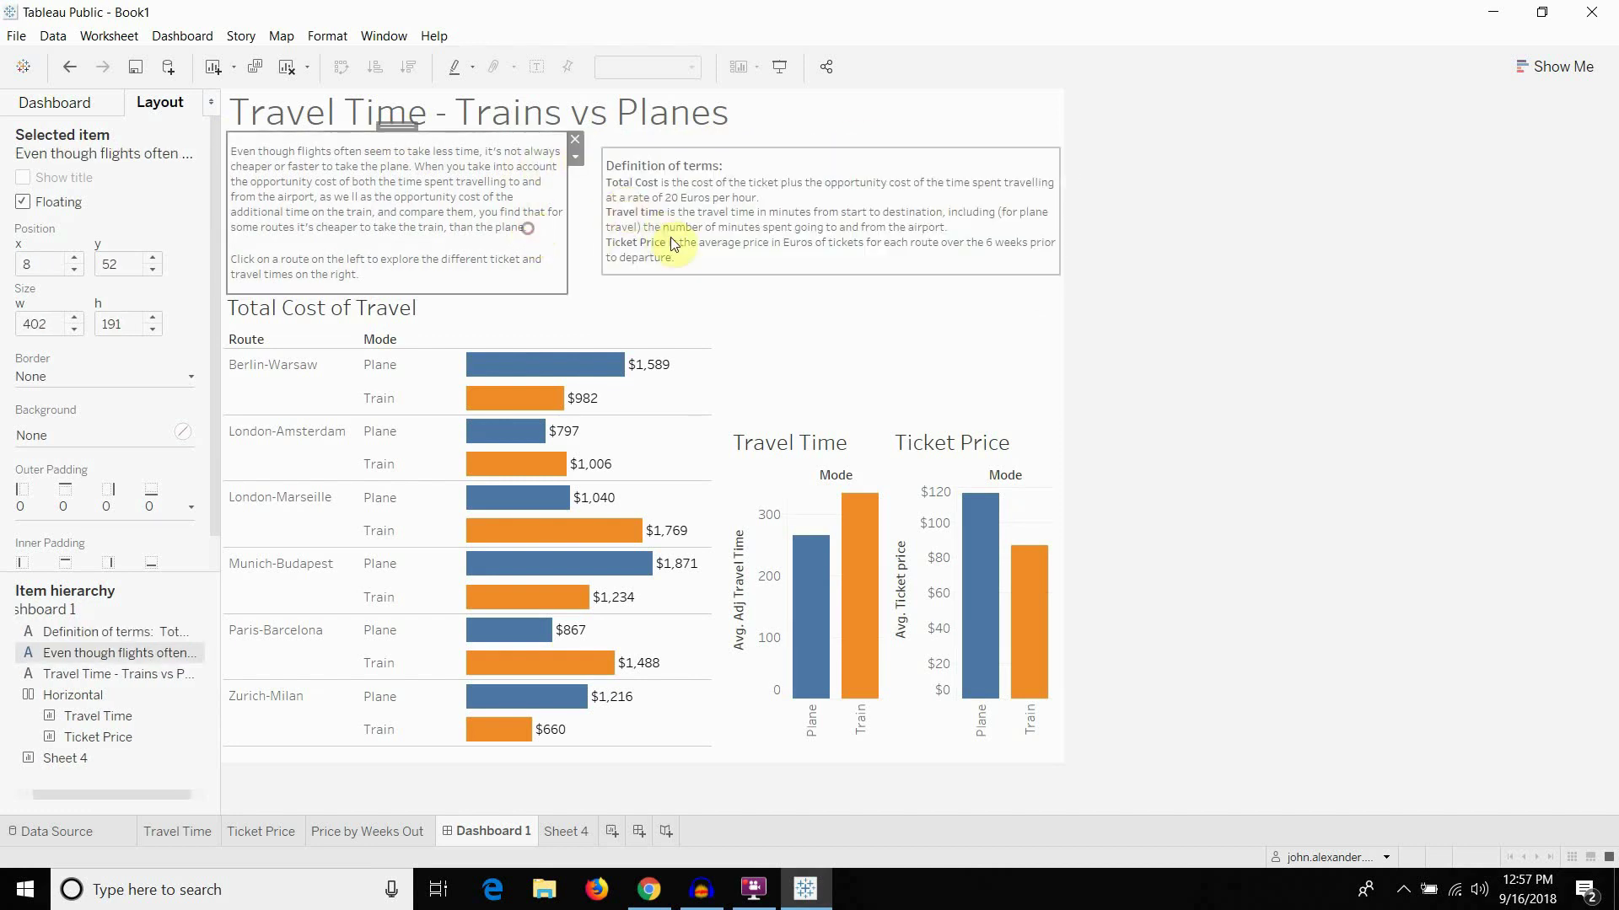
pyautogui.click(802, 321)
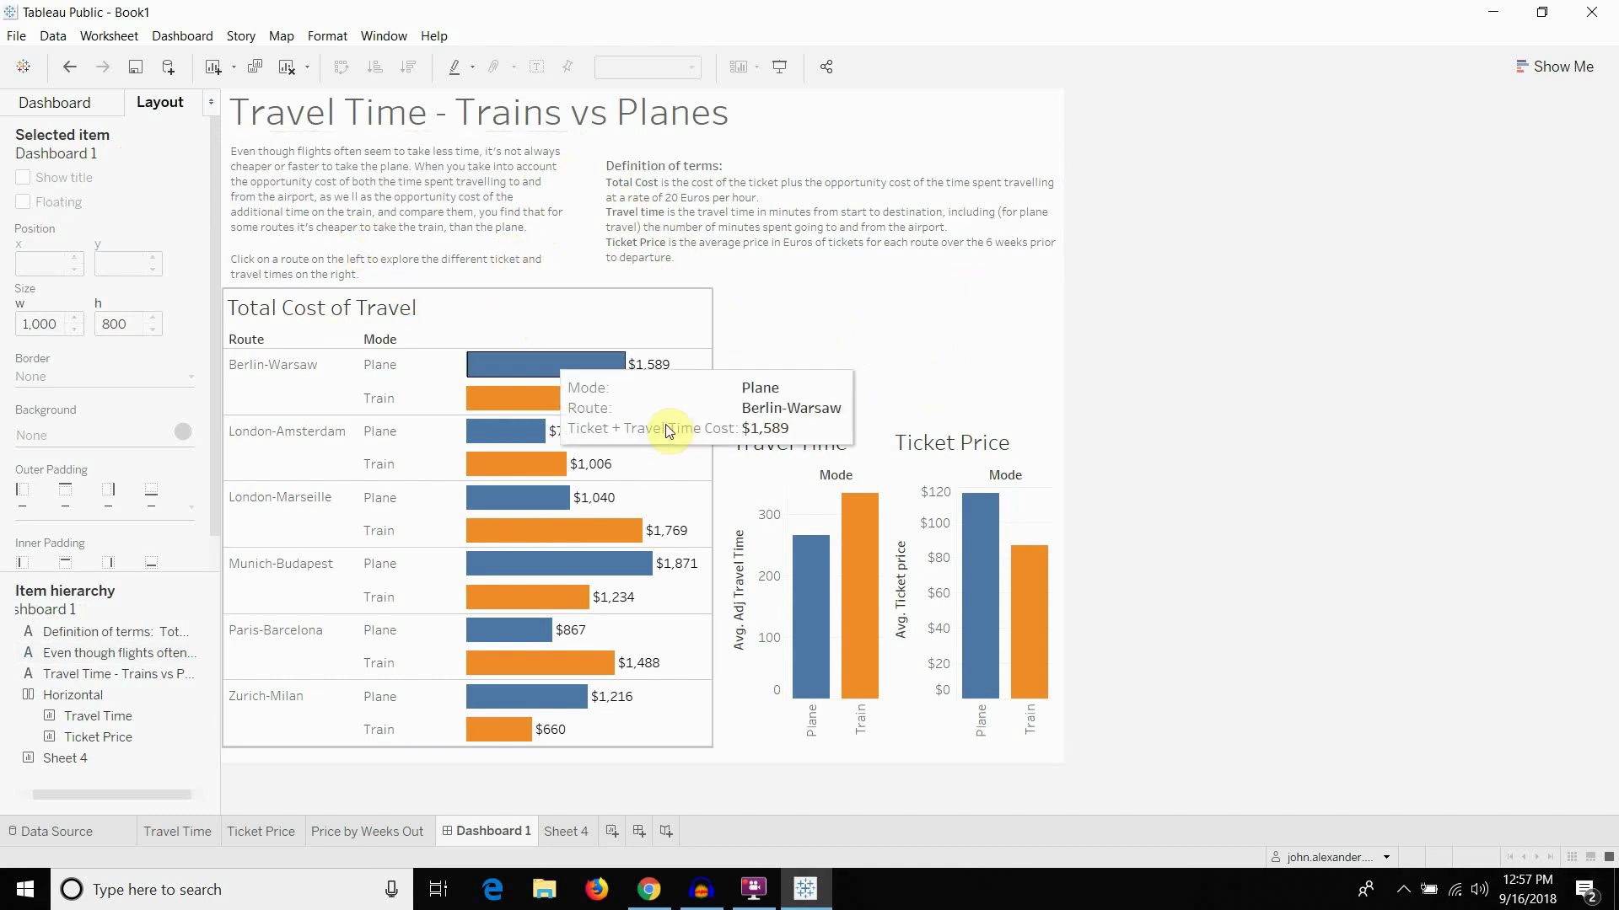
# Trim the explanation box to a height of about 187 and resize the definitions box to about 560 by 154
pyautogui.click(463, 206)
pyautogui.moveTo(396, 125); pyautogui.dragTo(455, 119)
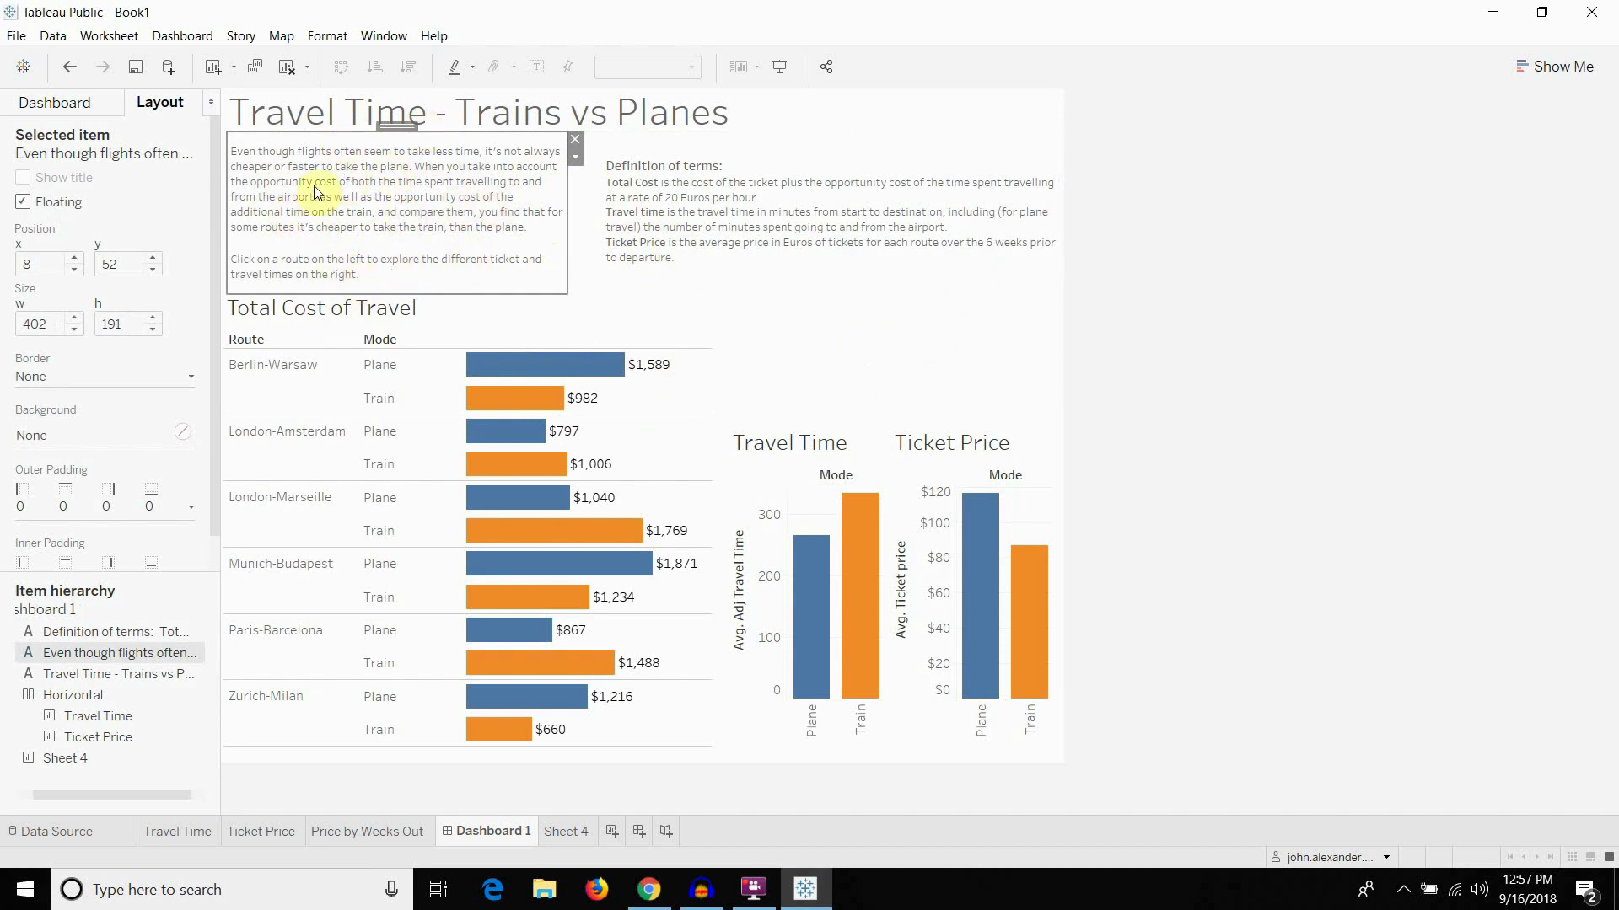
pyautogui.moveTo(450, 129); pyautogui.dragTo(450, 135)
pyautogui.click(670, 201)
pyautogui.moveTo(602, 270)
pyautogui.mouseDown()
pyautogui.moveTo(570, 278)
pyautogui.moveTo(587, 278)
pyautogui.mouseUp()
# Shorten the Total Cost of Travel chart from above to a height of about 522 and shift the explanation text slightly down
pyautogui.click(485, 368)
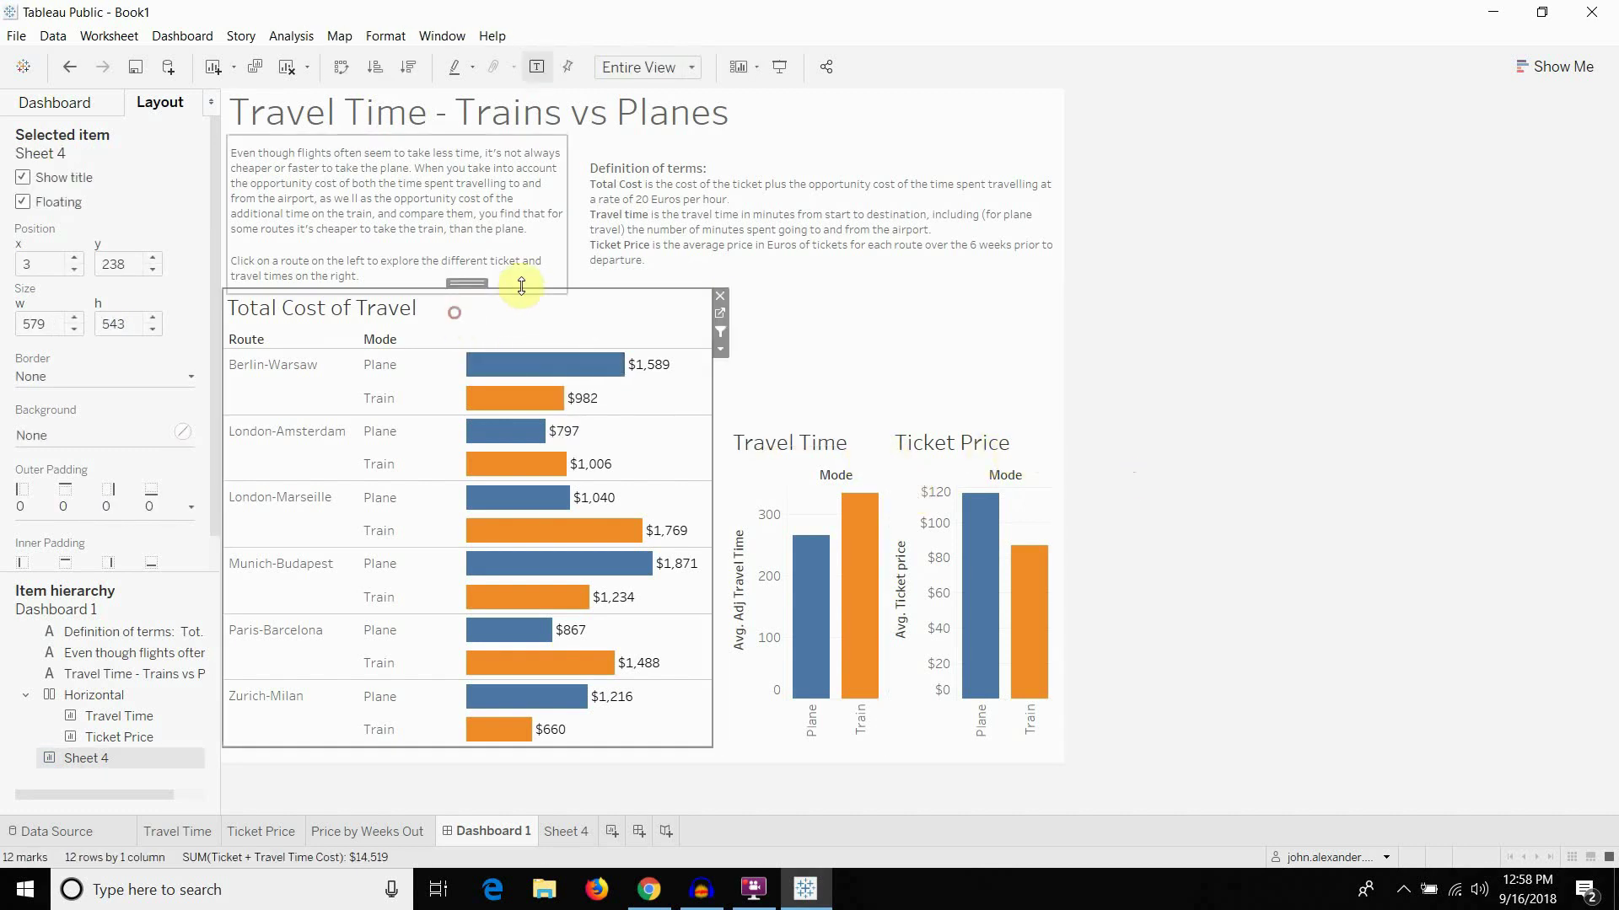
pyautogui.moveTo(521, 285)
pyautogui.mouseDown()
pyautogui.moveTo(521, 312)
pyautogui.moveTo(540, 308)
pyautogui.mouseUp()
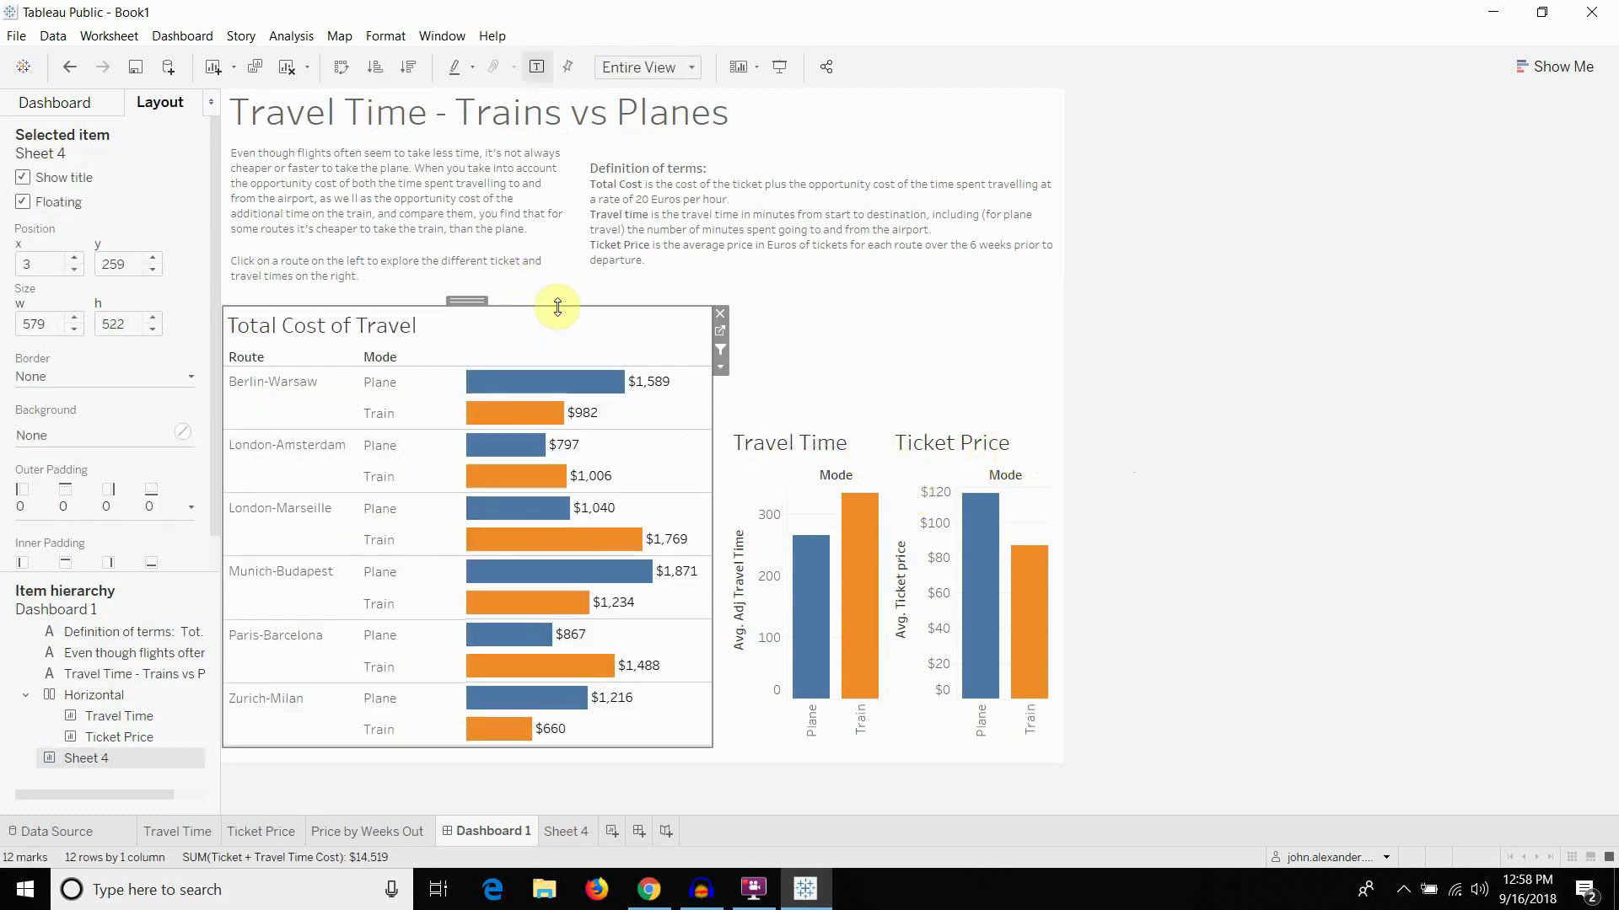
pyautogui.click(497, 272)
pyautogui.moveTo(406, 130); pyautogui.dragTo(407, 138)
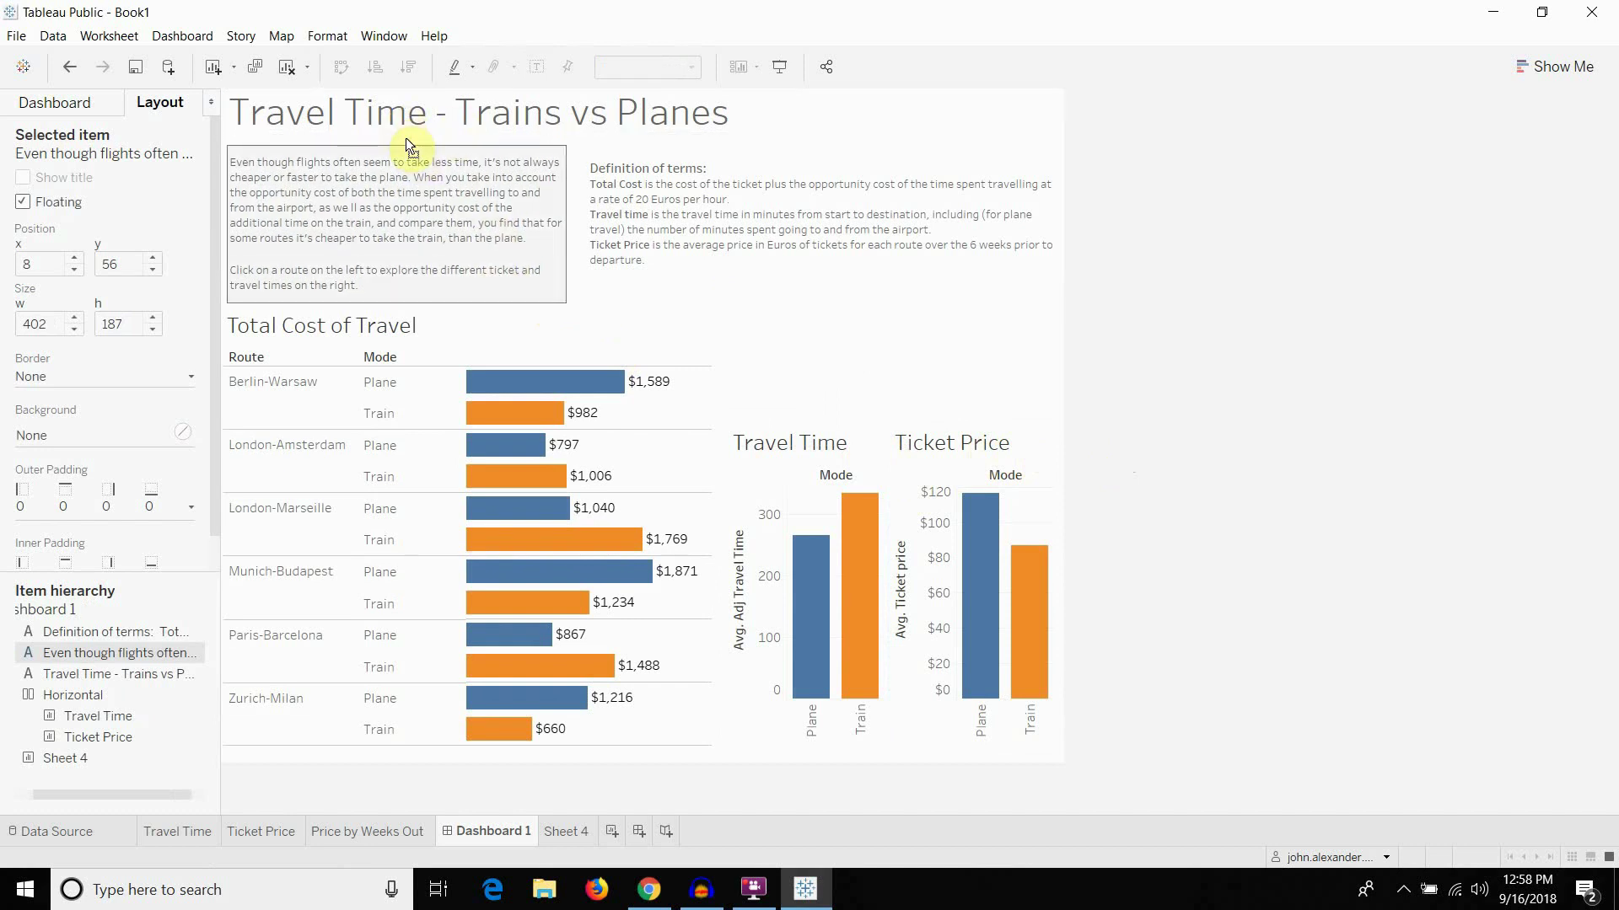
# Replace the dashboard title with "Is it always cheaper to fly?" and apply it
pyautogui.click(523, 109)
pyautogui.doubleClick(639, 116)
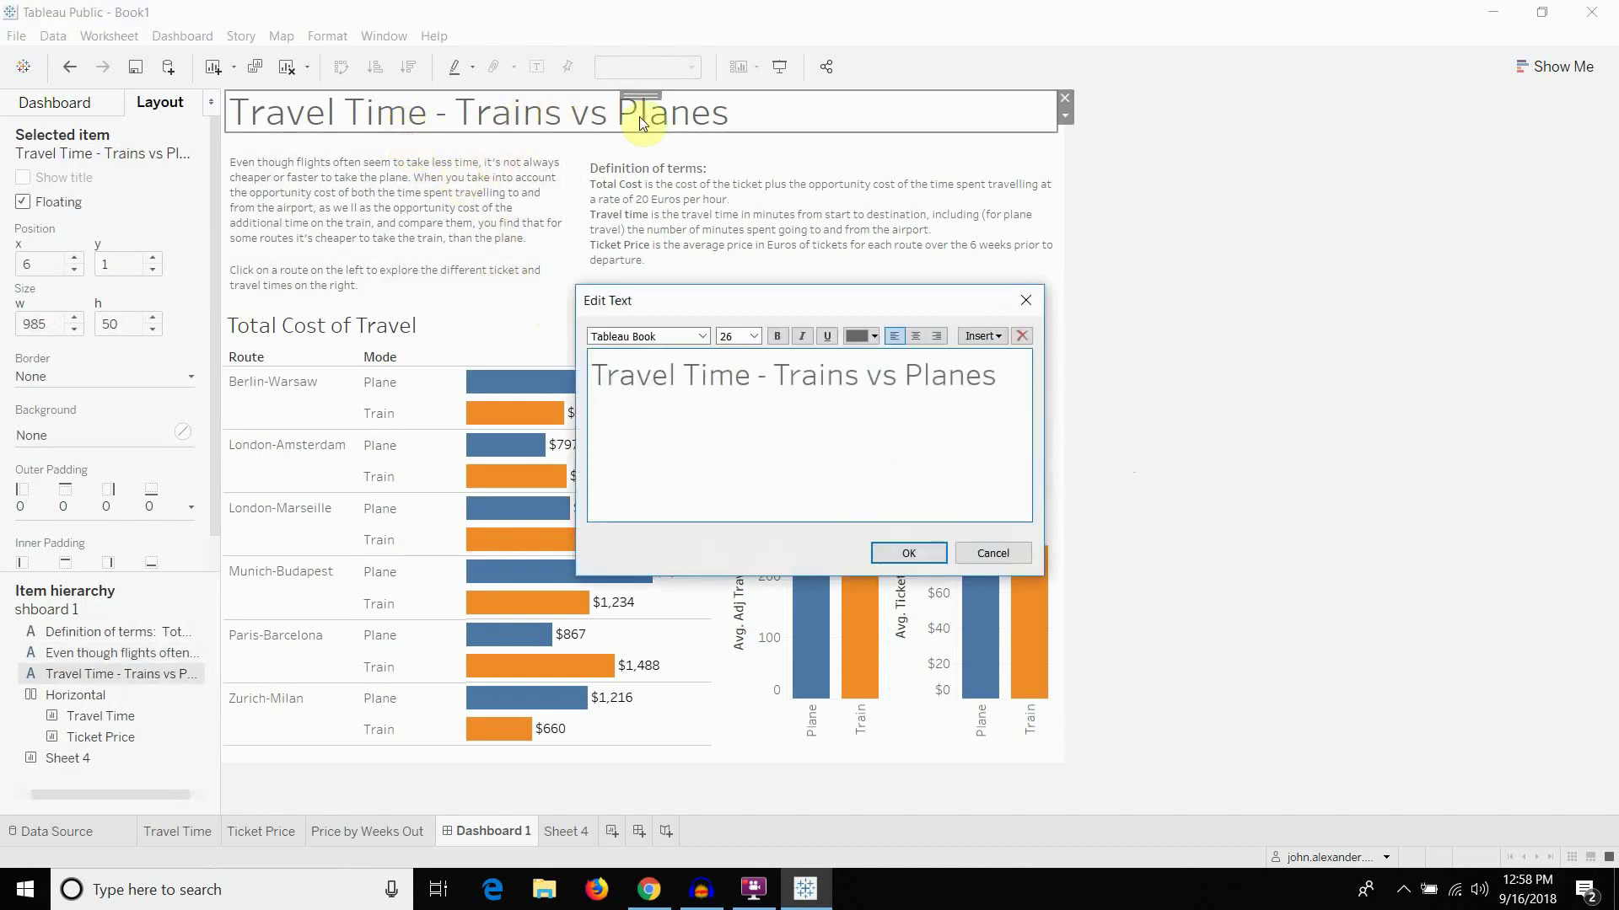
pyautogui.hotkey('ctrl', 'shift', 'Right')
pyautogui.hotkey('ctrl', 'shift', 'Right')
pyautogui.hotkey('ctrl', 'shift', 'Right')
pyautogui.hotkey('ctrl', 'shift', 'Right')
pyautogui.hotkey('ctrl', 'shift', 'Right')
pyautogui.hotkey('ctrl', 'shift', 'Right')
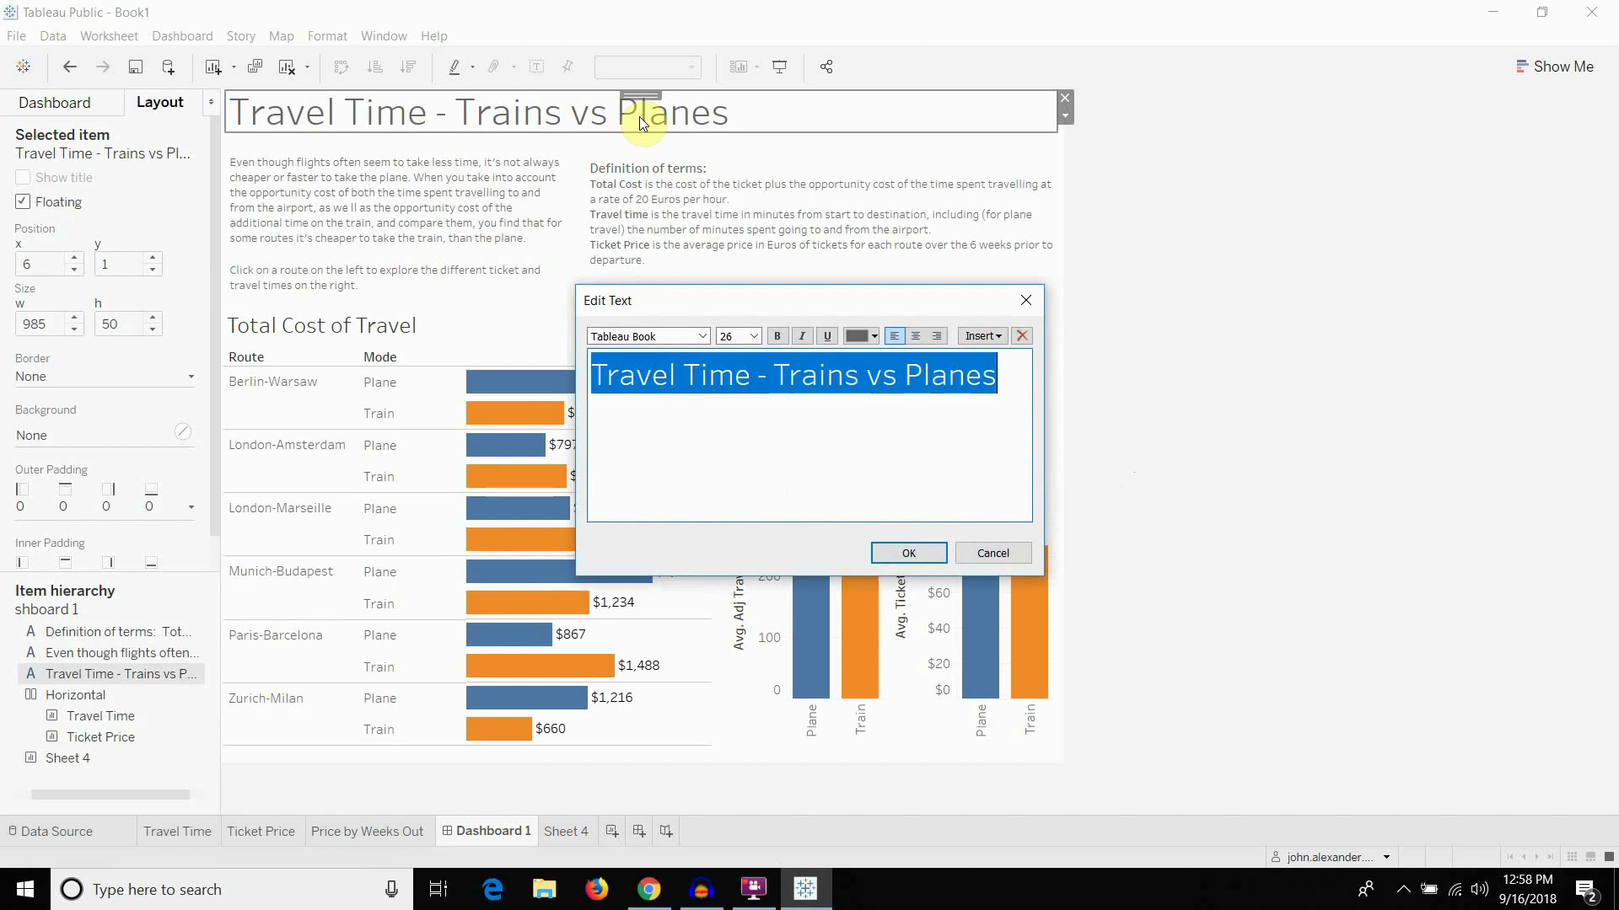
pyautogui.write('Is it a')
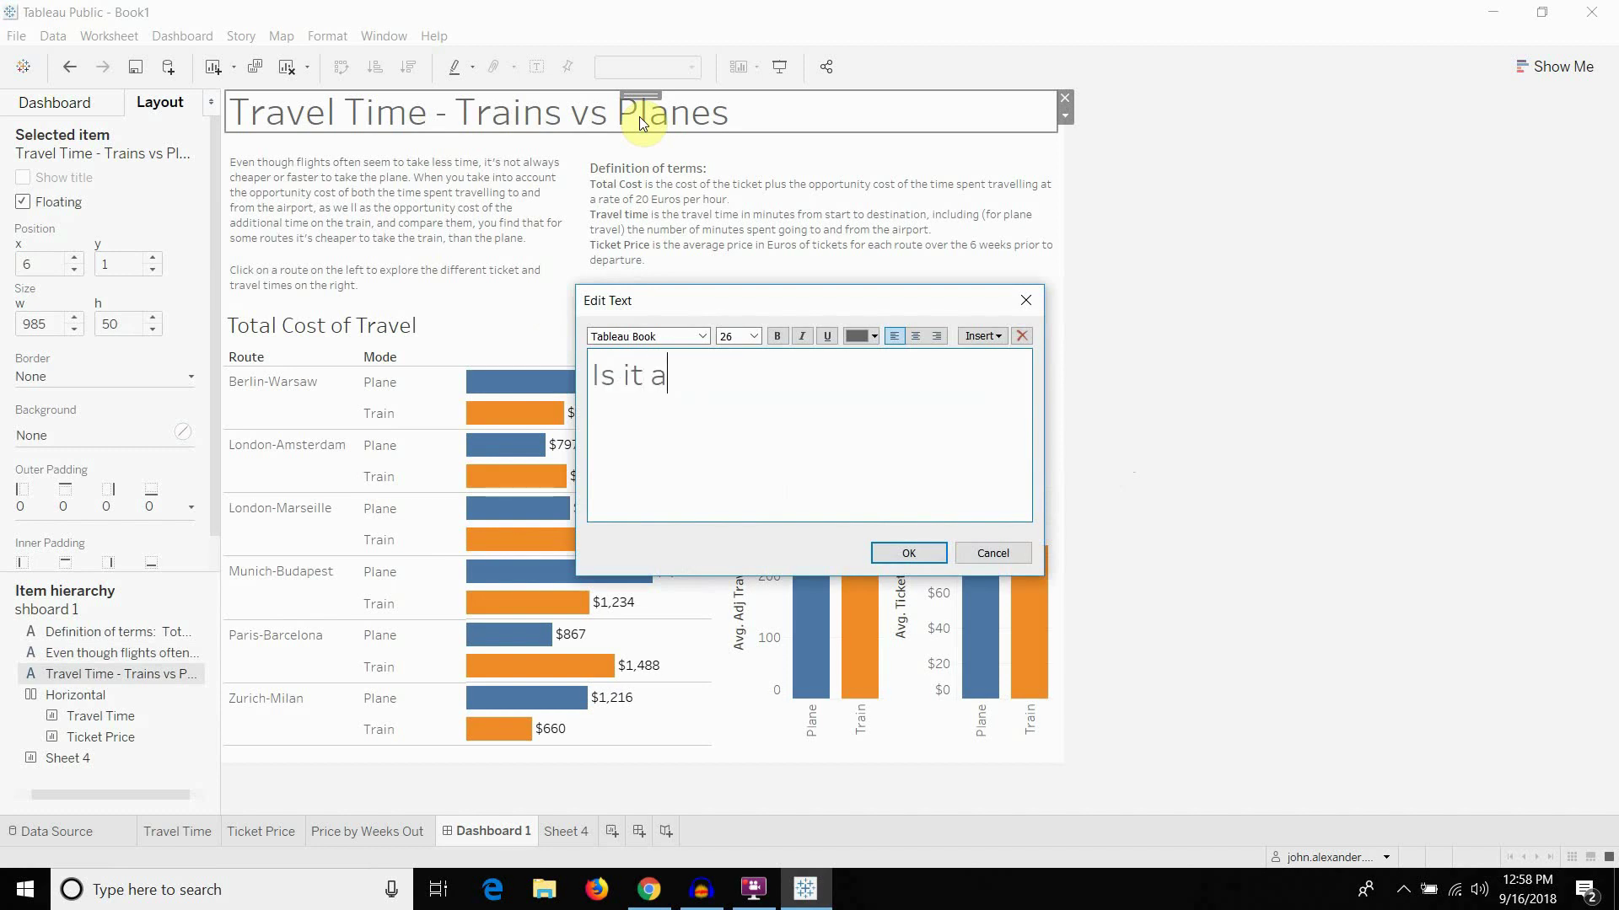
pyautogui.write('lways cheaer')
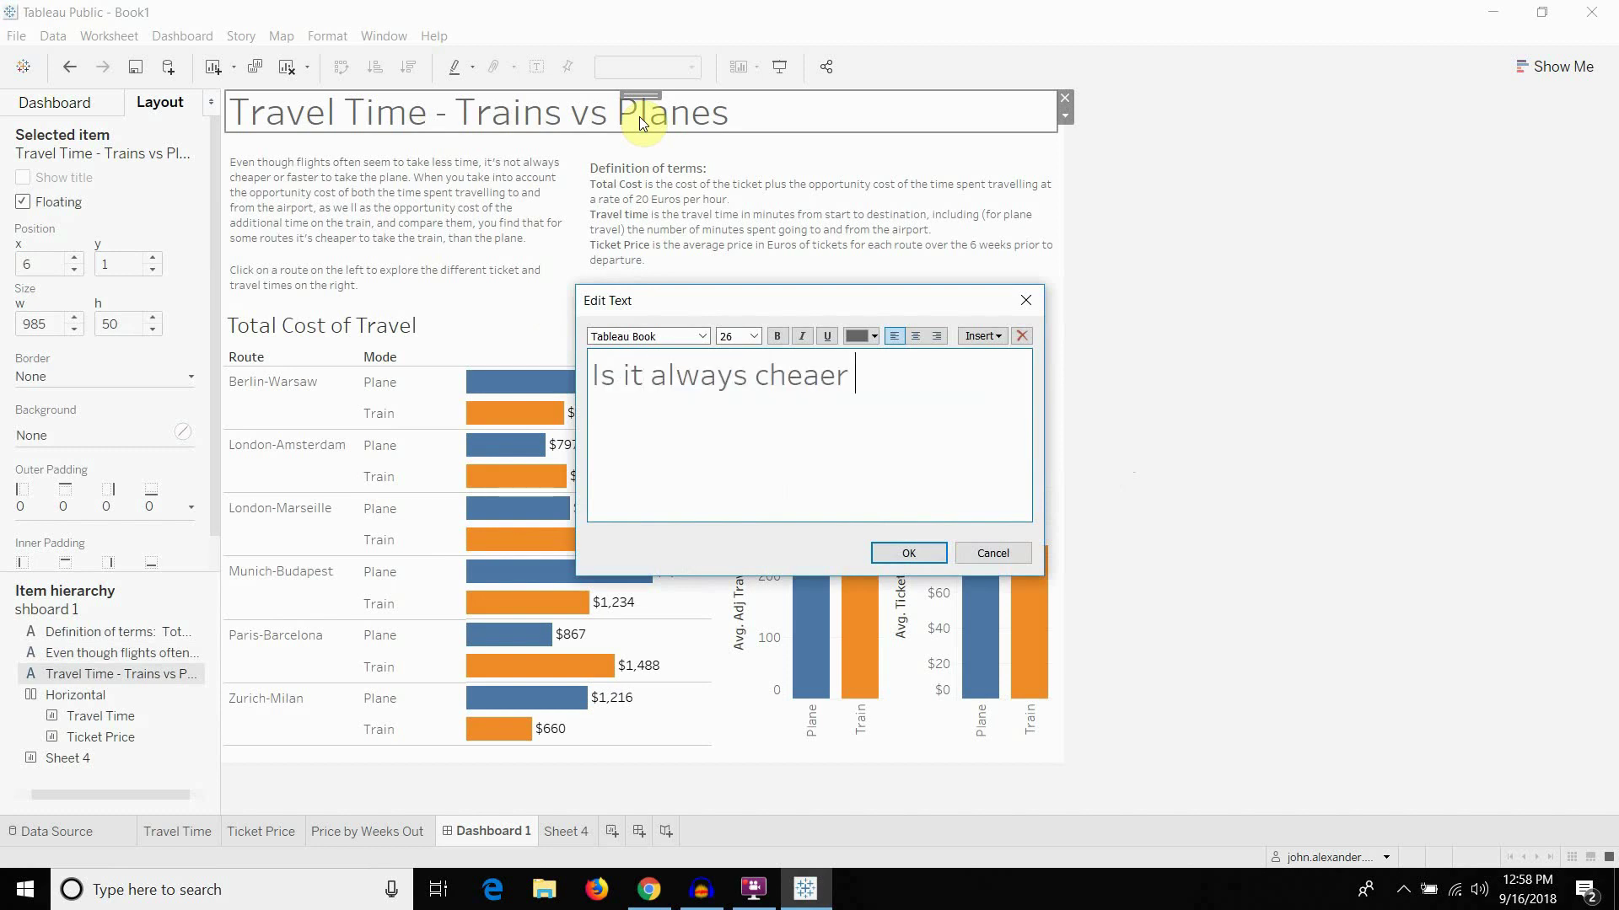
pyautogui.press('BackSpace')
pyautogui.press('BackSpace')
pyautogui.write('per to fly?')
pyautogui.click(896, 549)
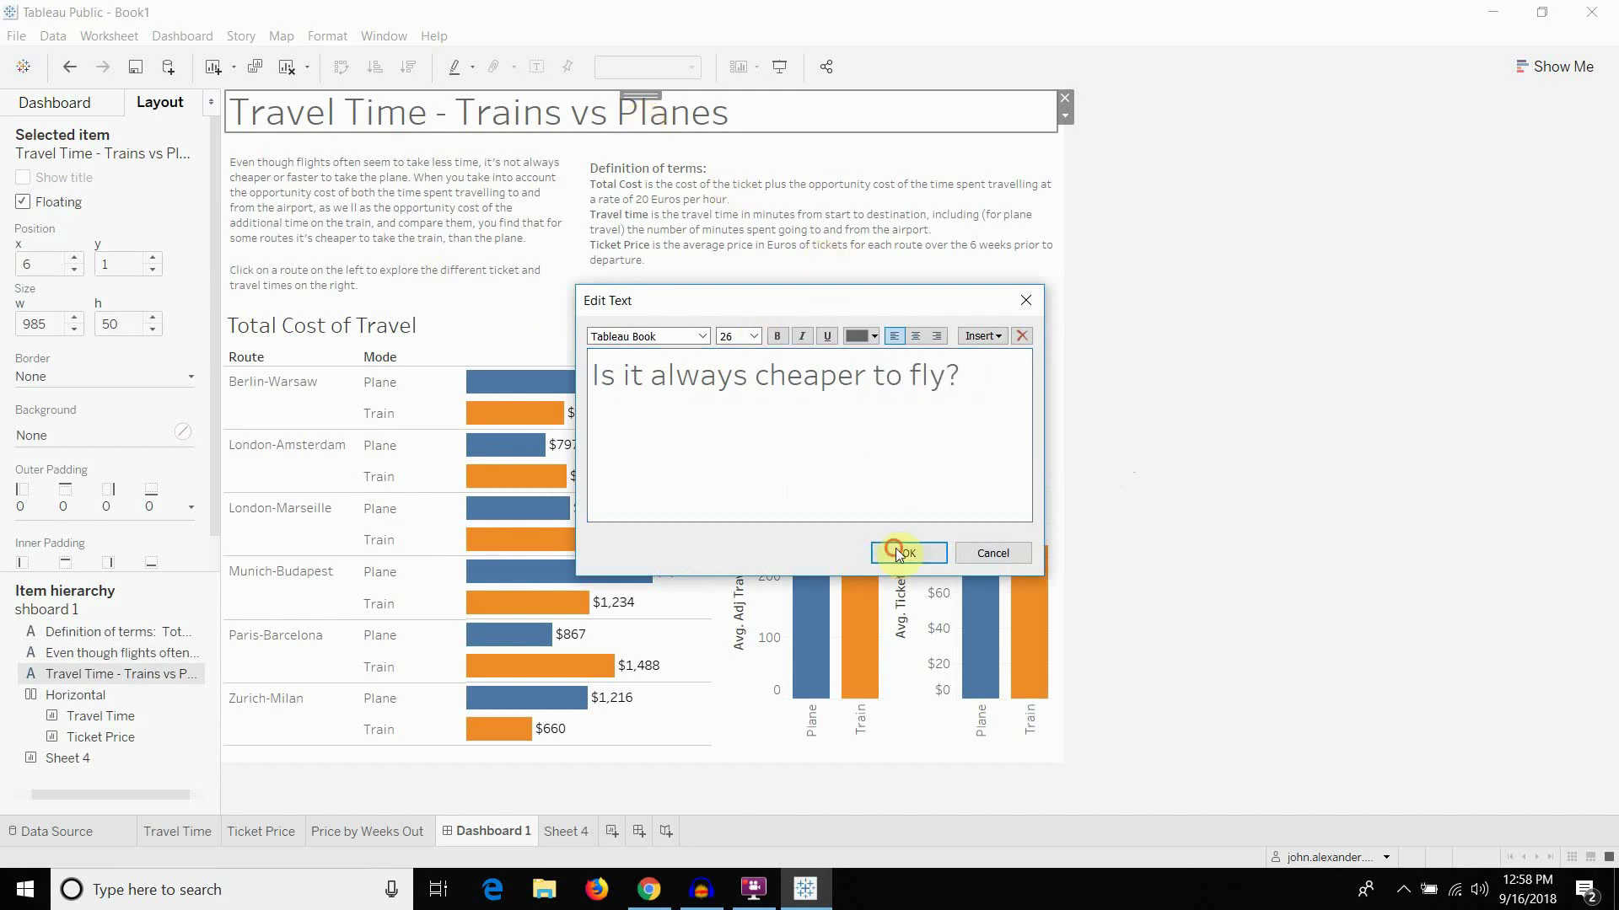
# Make the title bold at font size 28 and increase its text box height to about 65
pyautogui.doubleClick(695, 116)
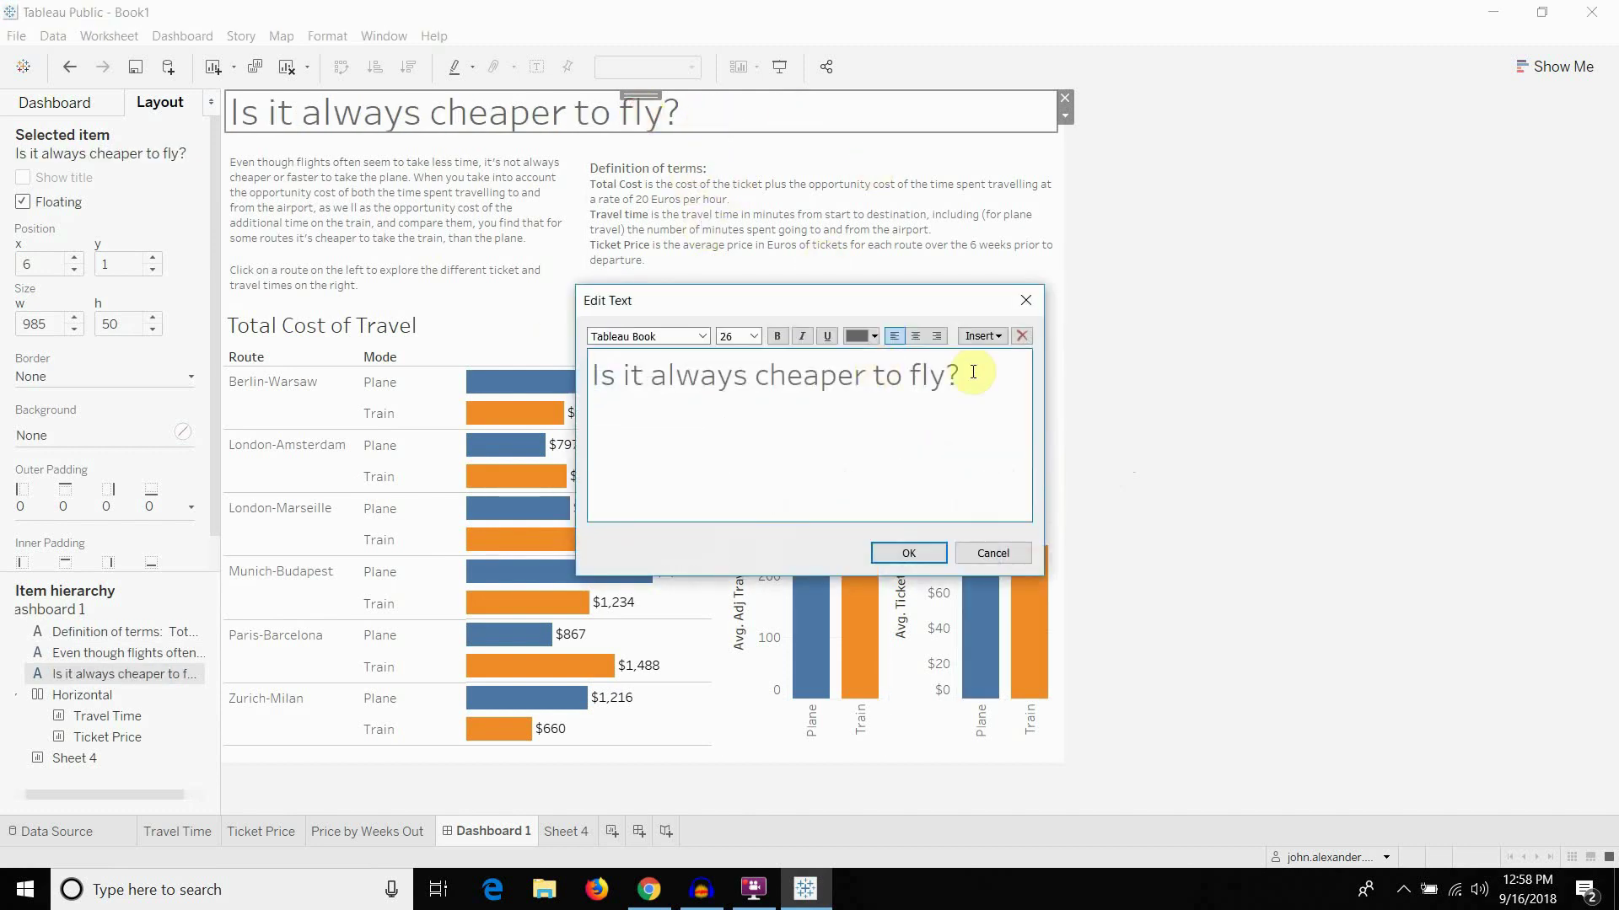
pyautogui.moveTo(973, 371); pyautogui.dragTo(523, 364)
pyautogui.click(776, 335)
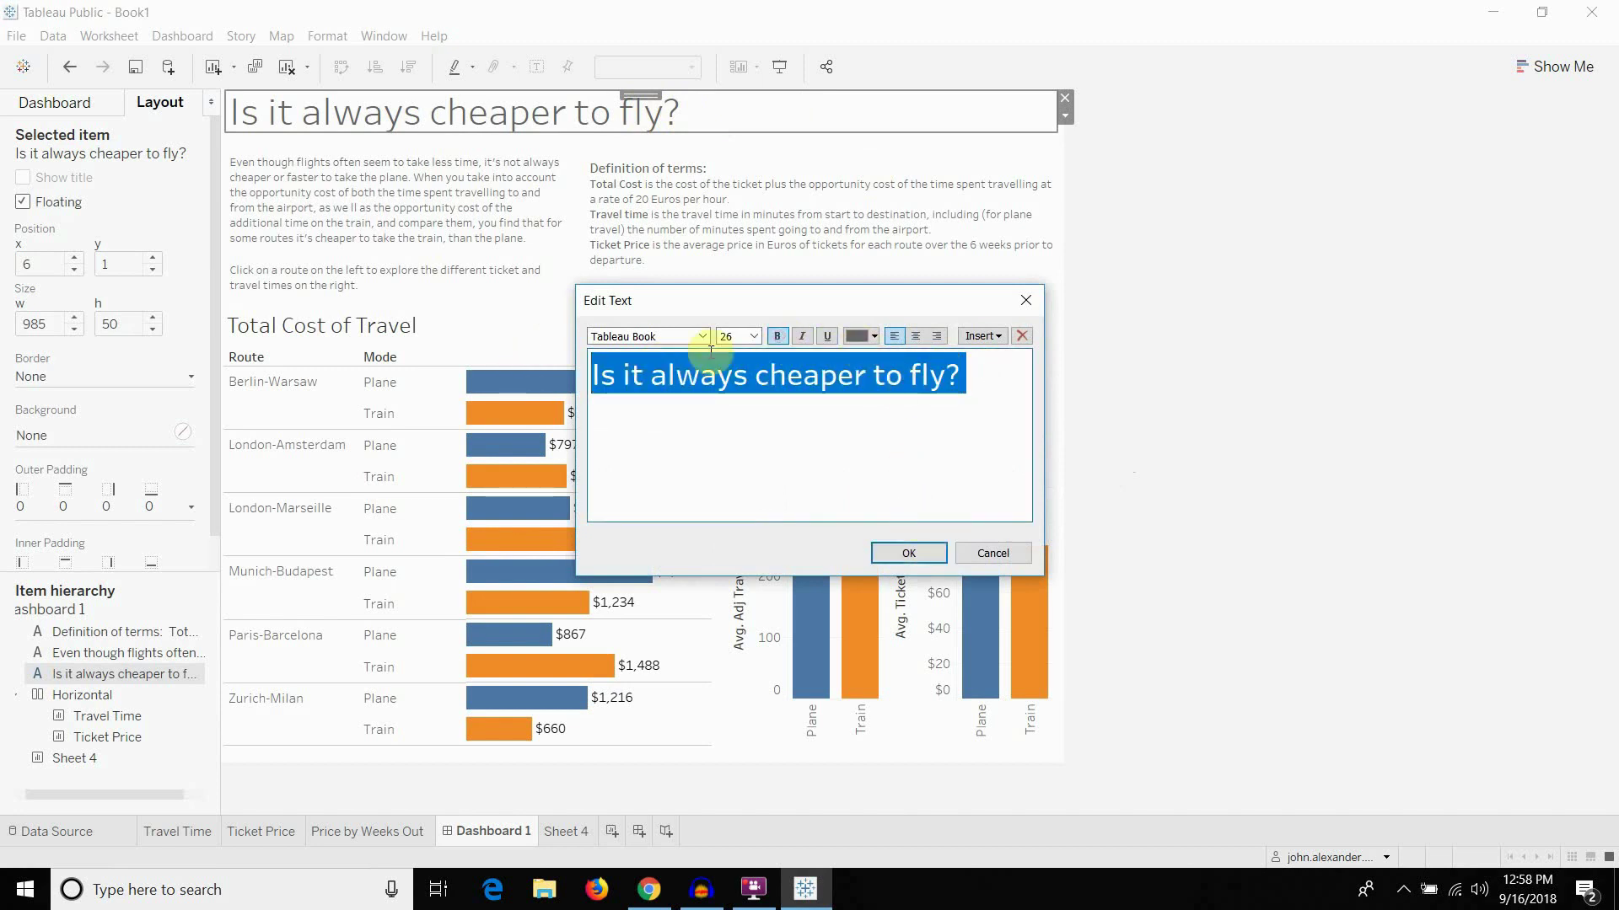
pyautogui.click(752, 336)
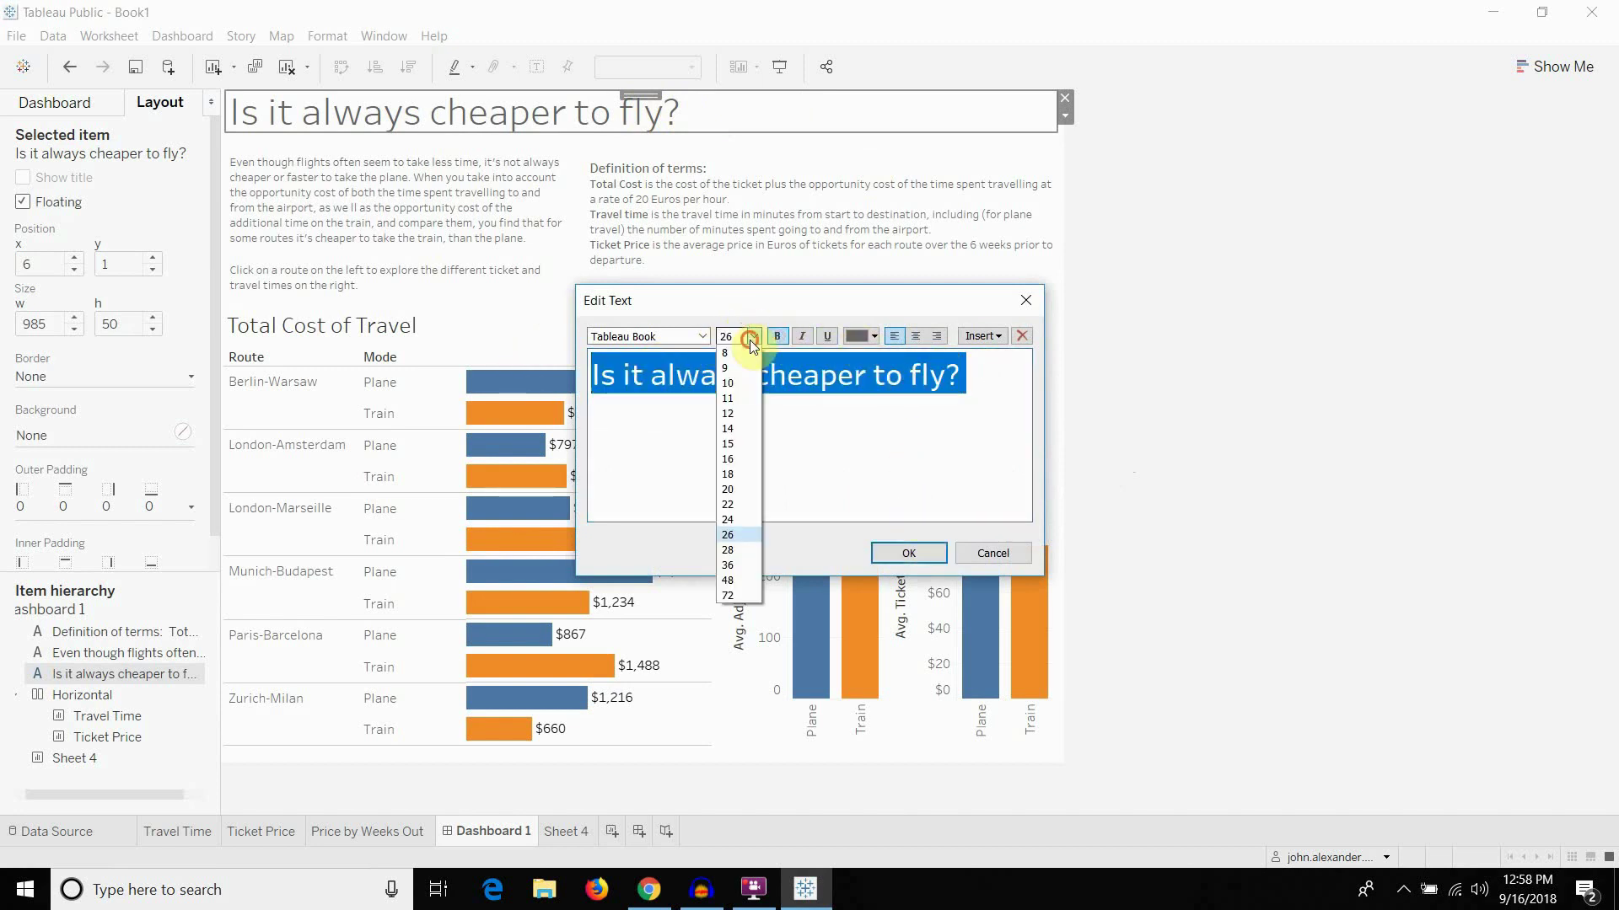
pyautogui.click(733, 549)
pyautogui.click(899, 551)
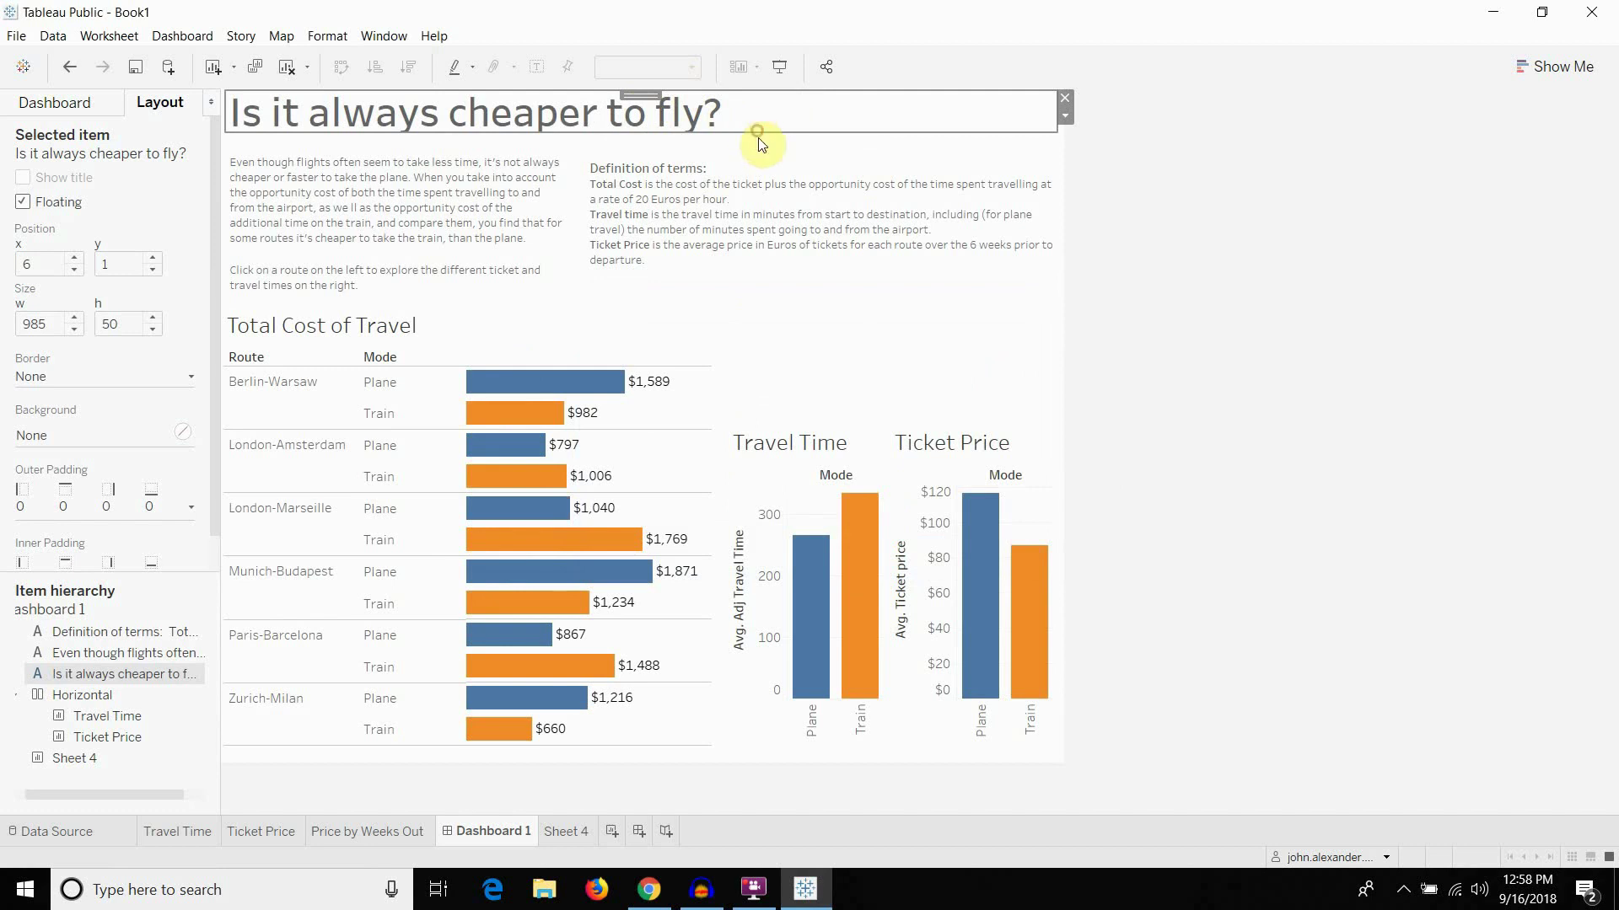
pyautogui.moveTo(759, 128); pyautogui.dragTo(759, 145)
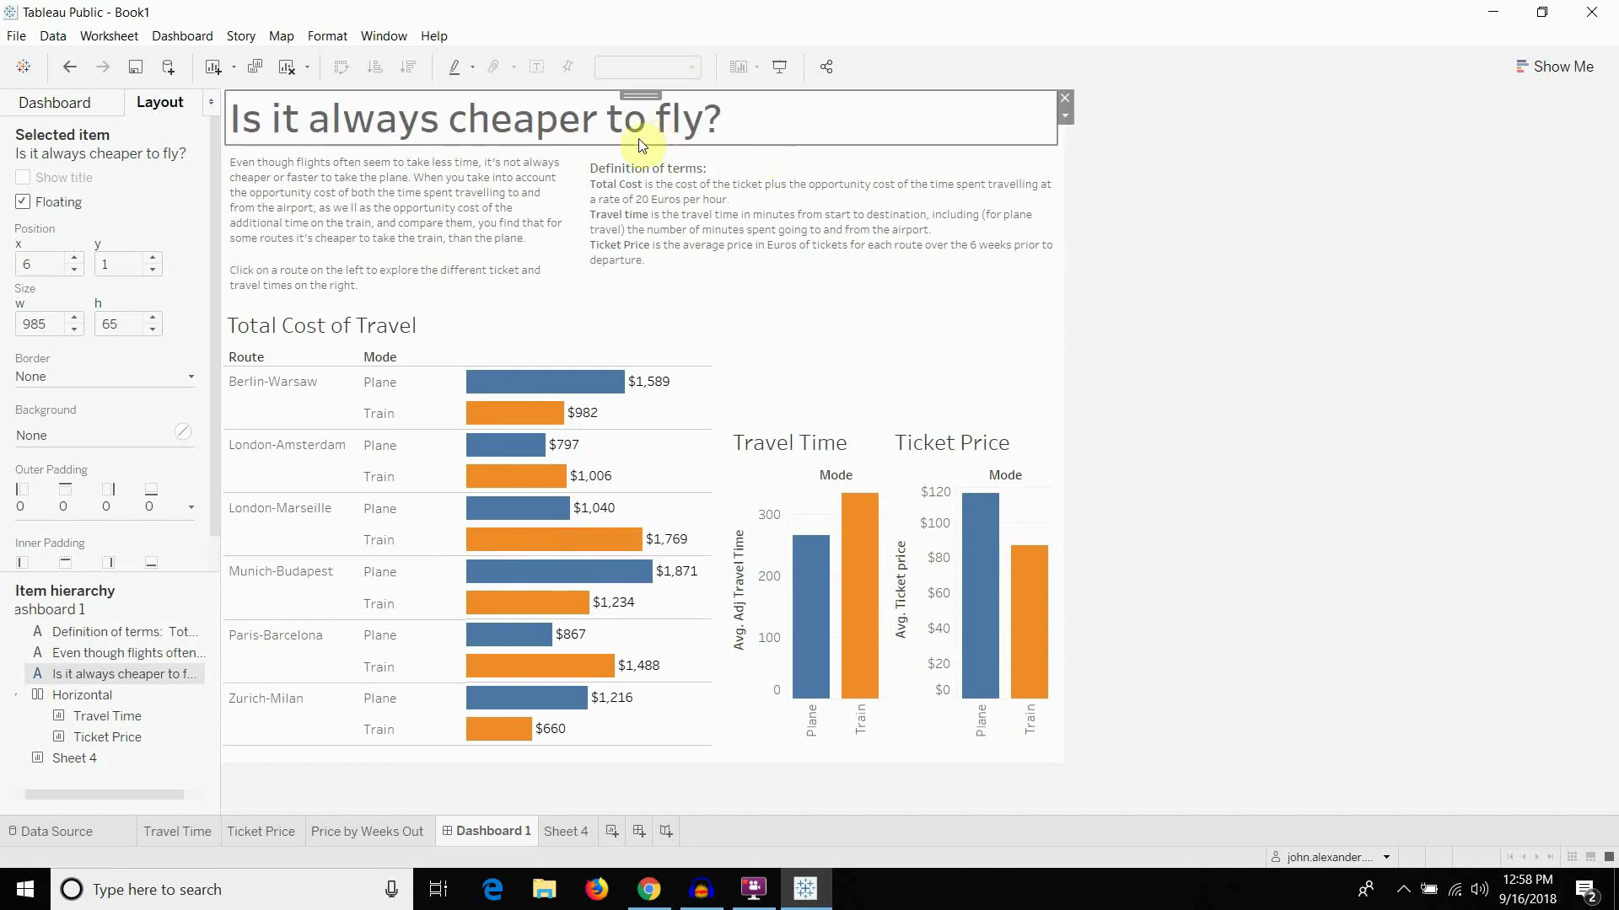
# Set the font size of the whole explanation text under the title to 9
pyautogui.click(793, 226)
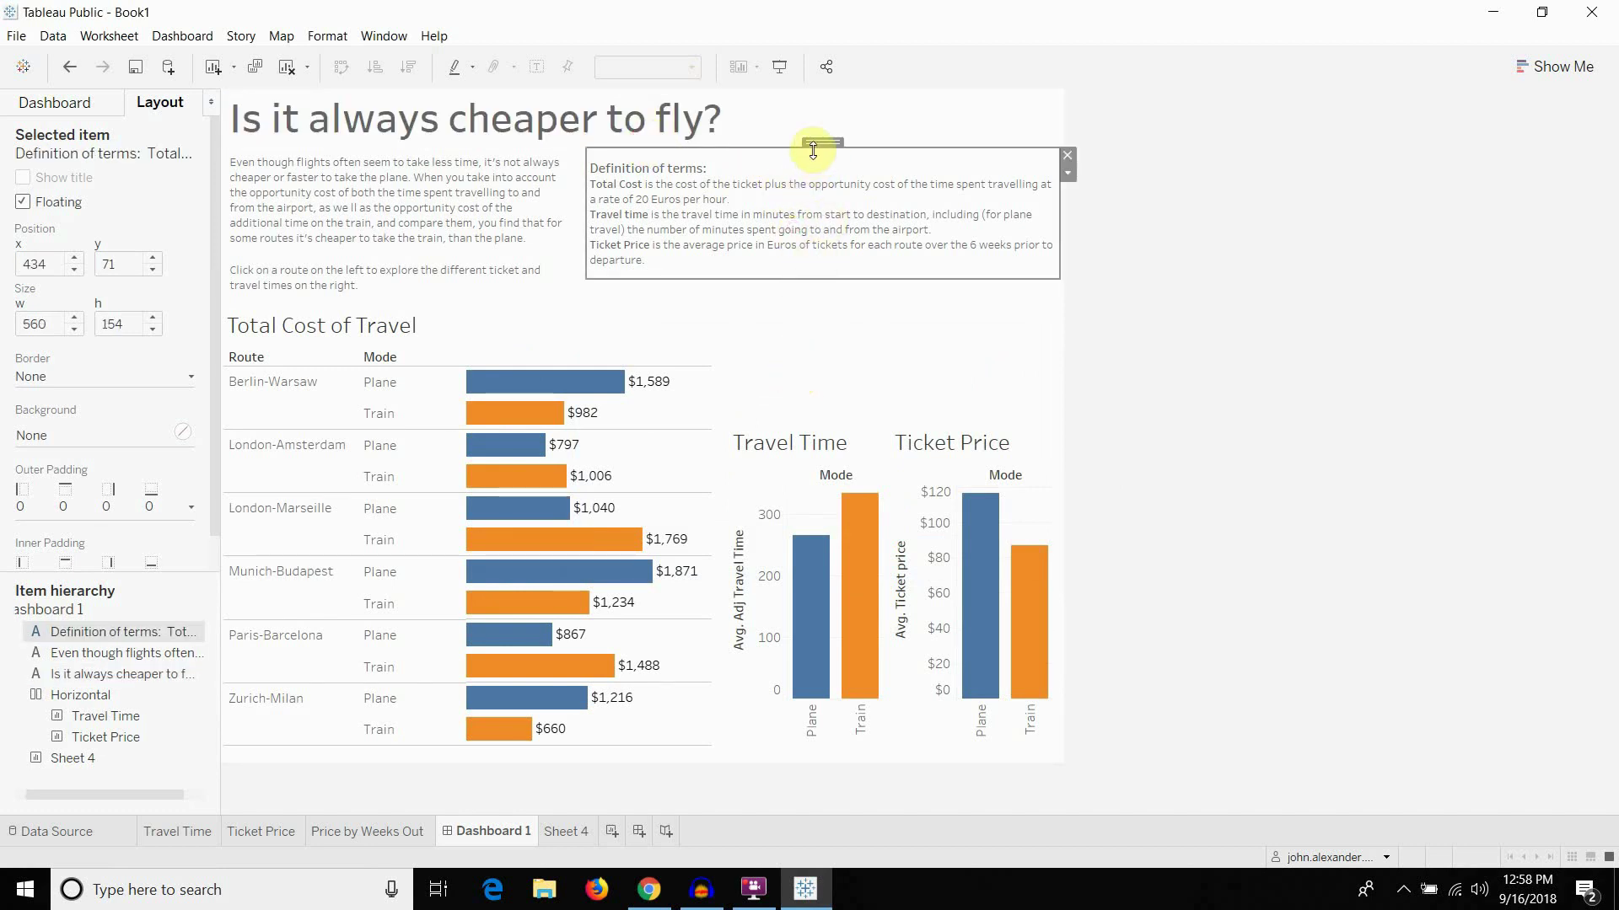
pyautogui.click(410, 234)
pyautogui.doubleClick(497, 275)
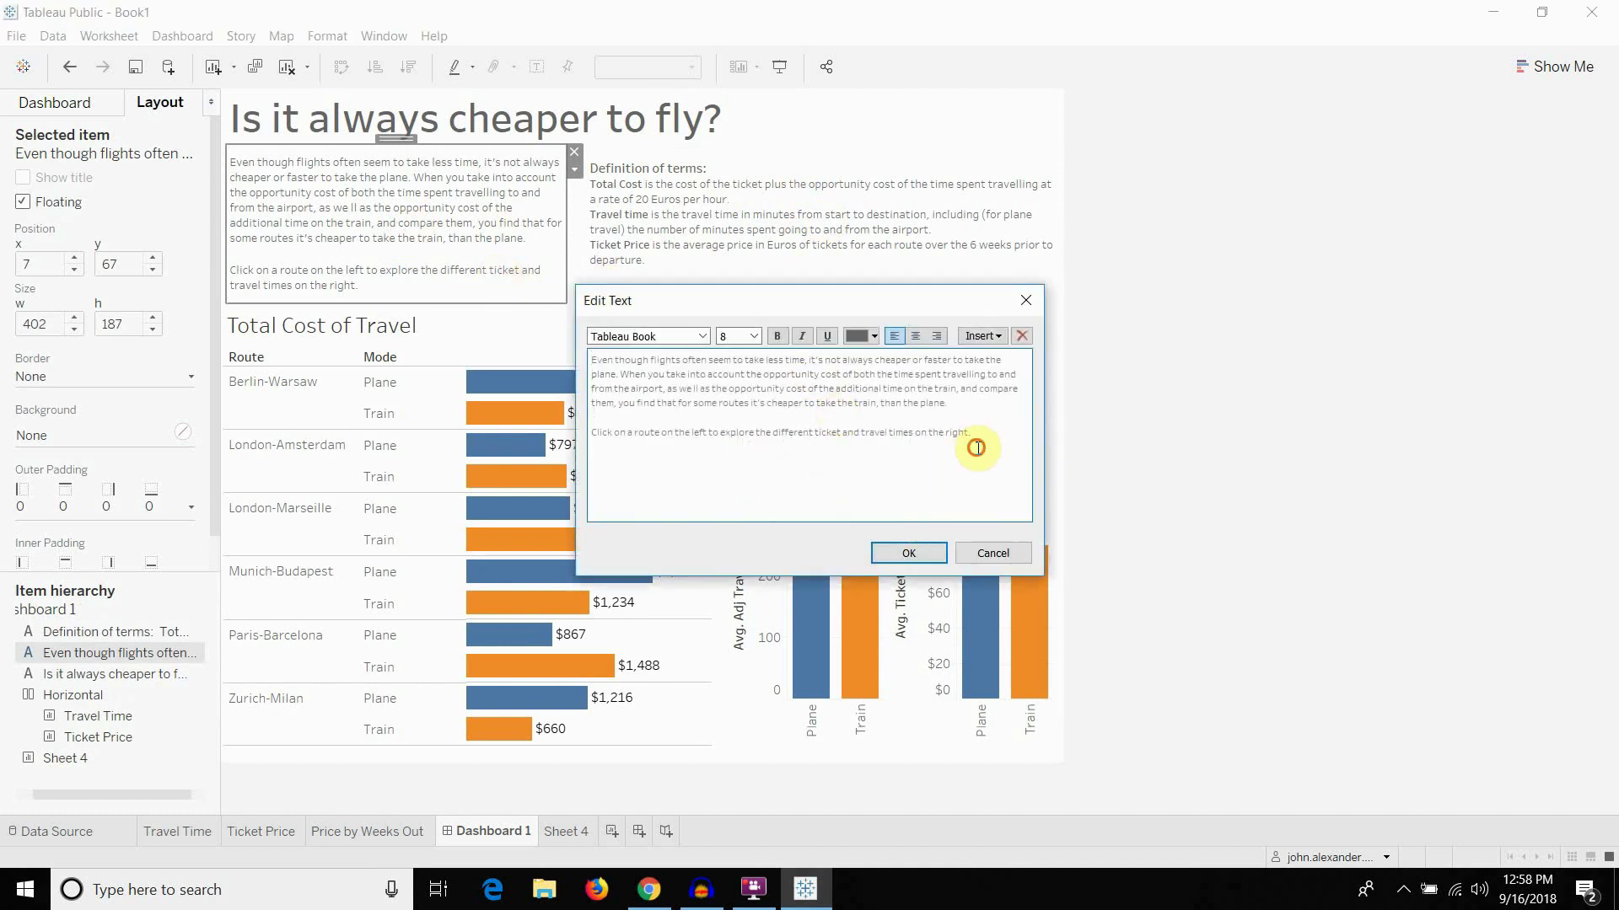
pyautogui.moveTo(978, 448); pyautogui.dragTo(753, 346)
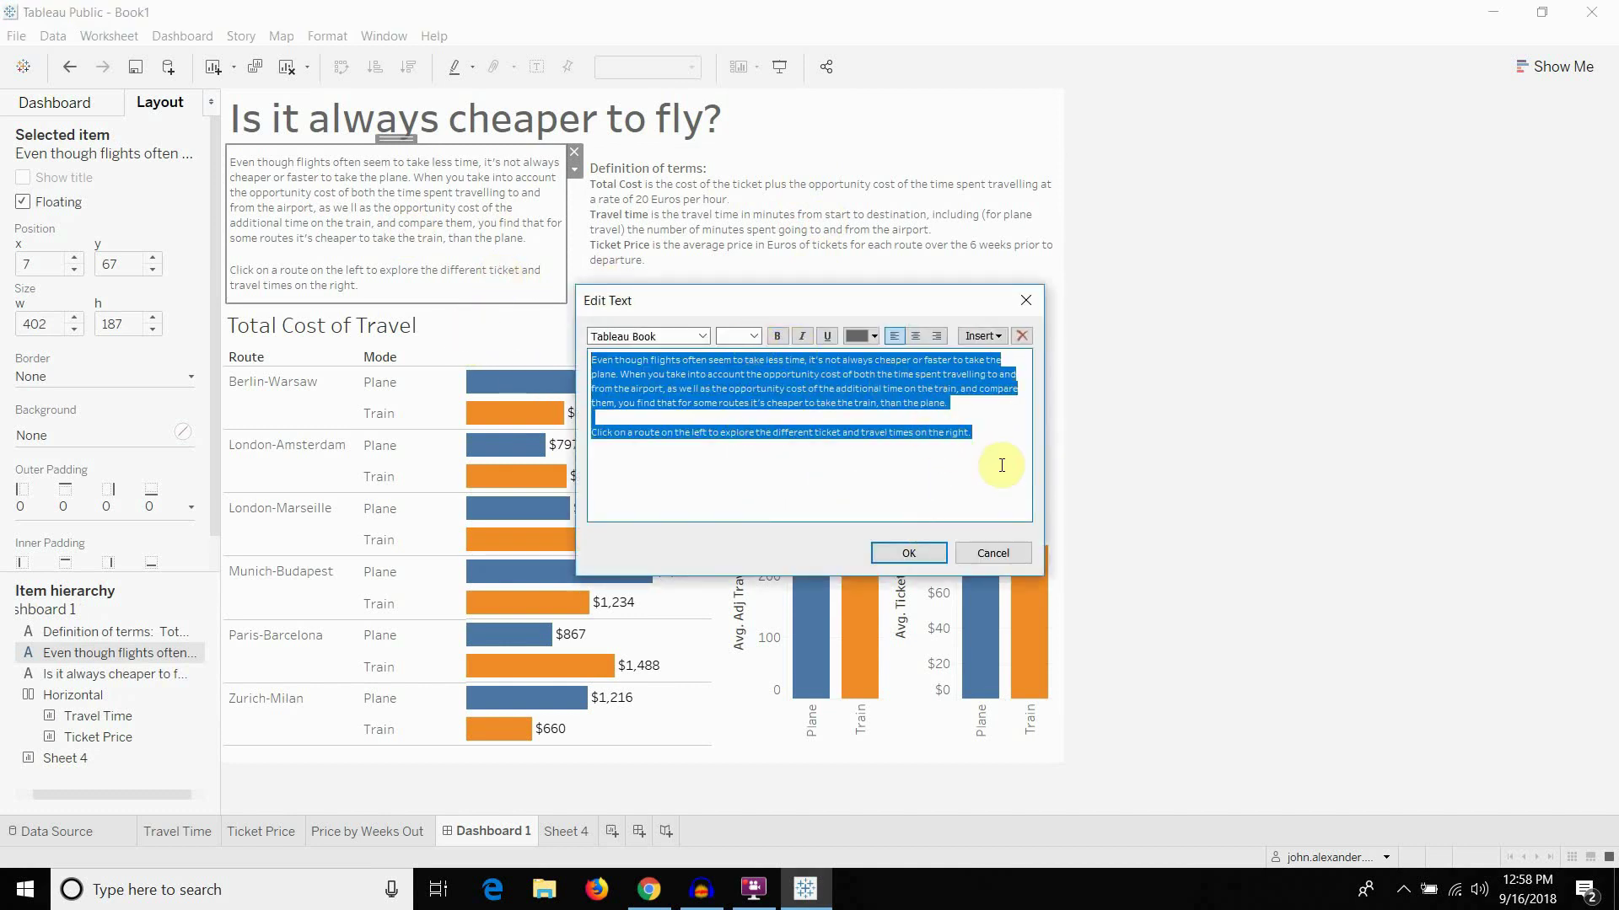
pyautogui.moveTo(997, 462); pyautogui.dragTo(559, 240)
pyautogui.click(739, 336)
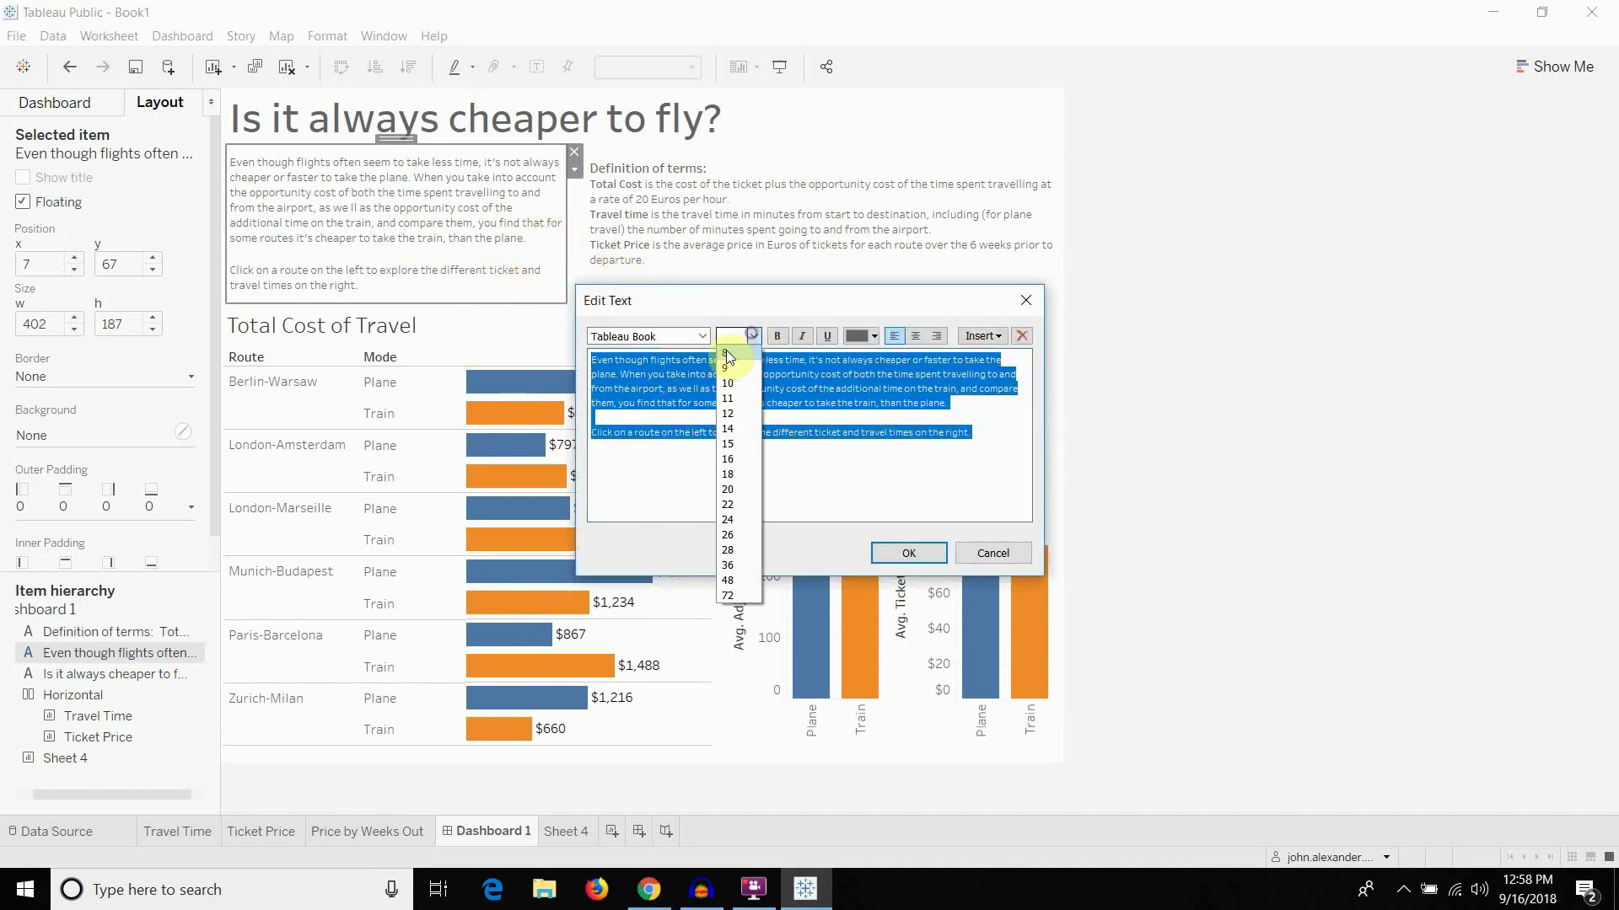
pyautogui.click(741, 371)
pyautogui.click(926, 554)
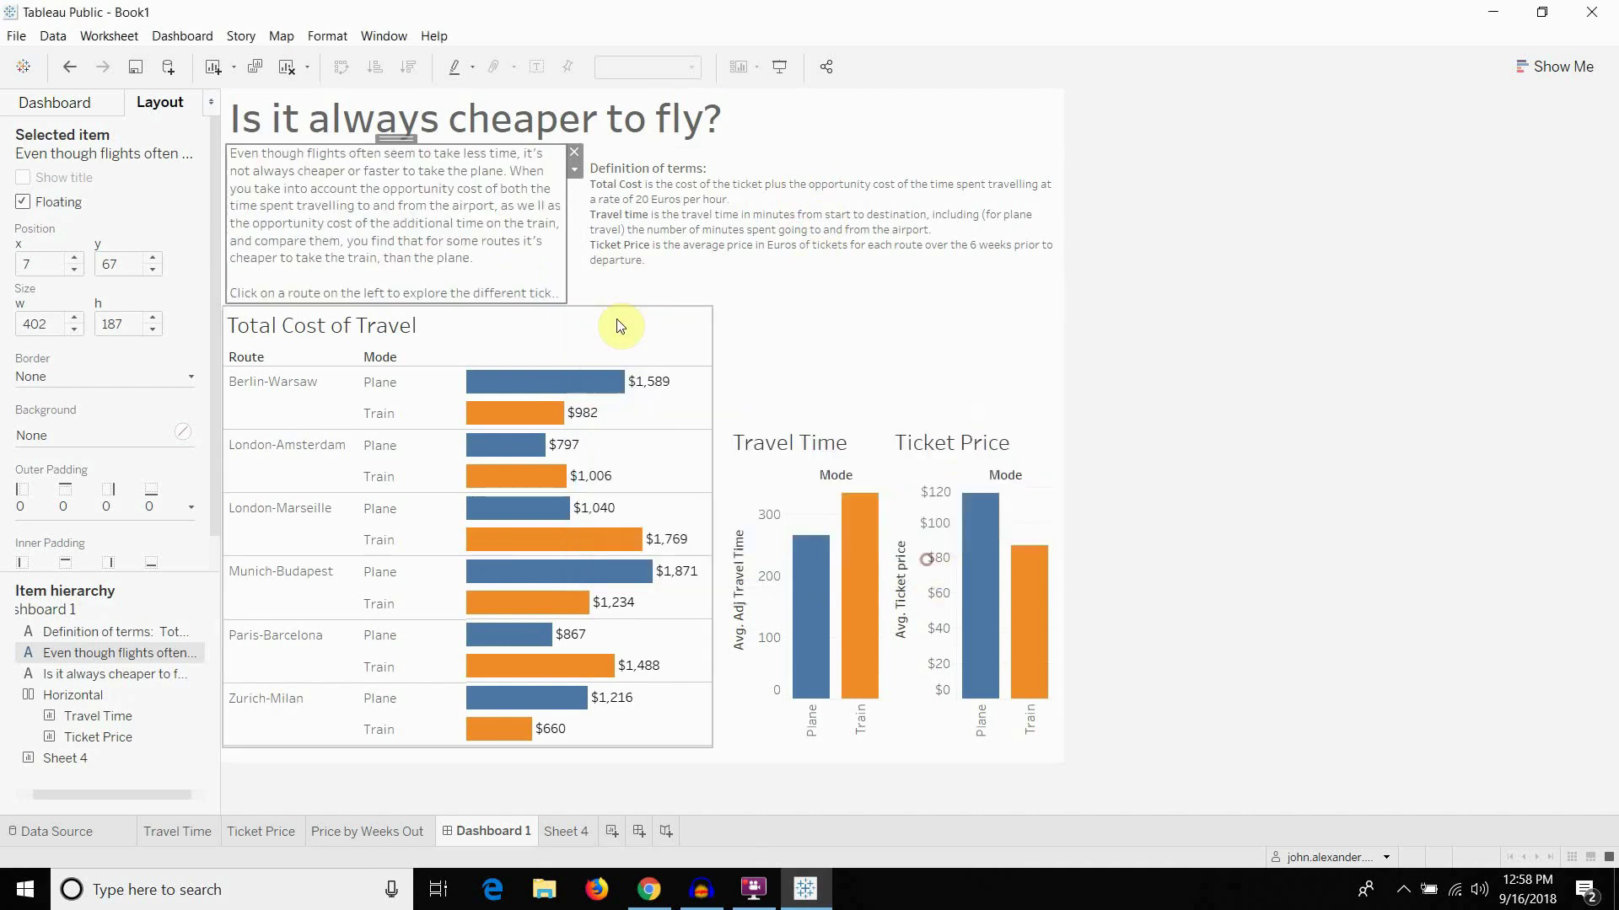
# Resize the definitions box to about 356 by 201 and the explanation box to about 573 by 179
pyautogui.click(696, 224)
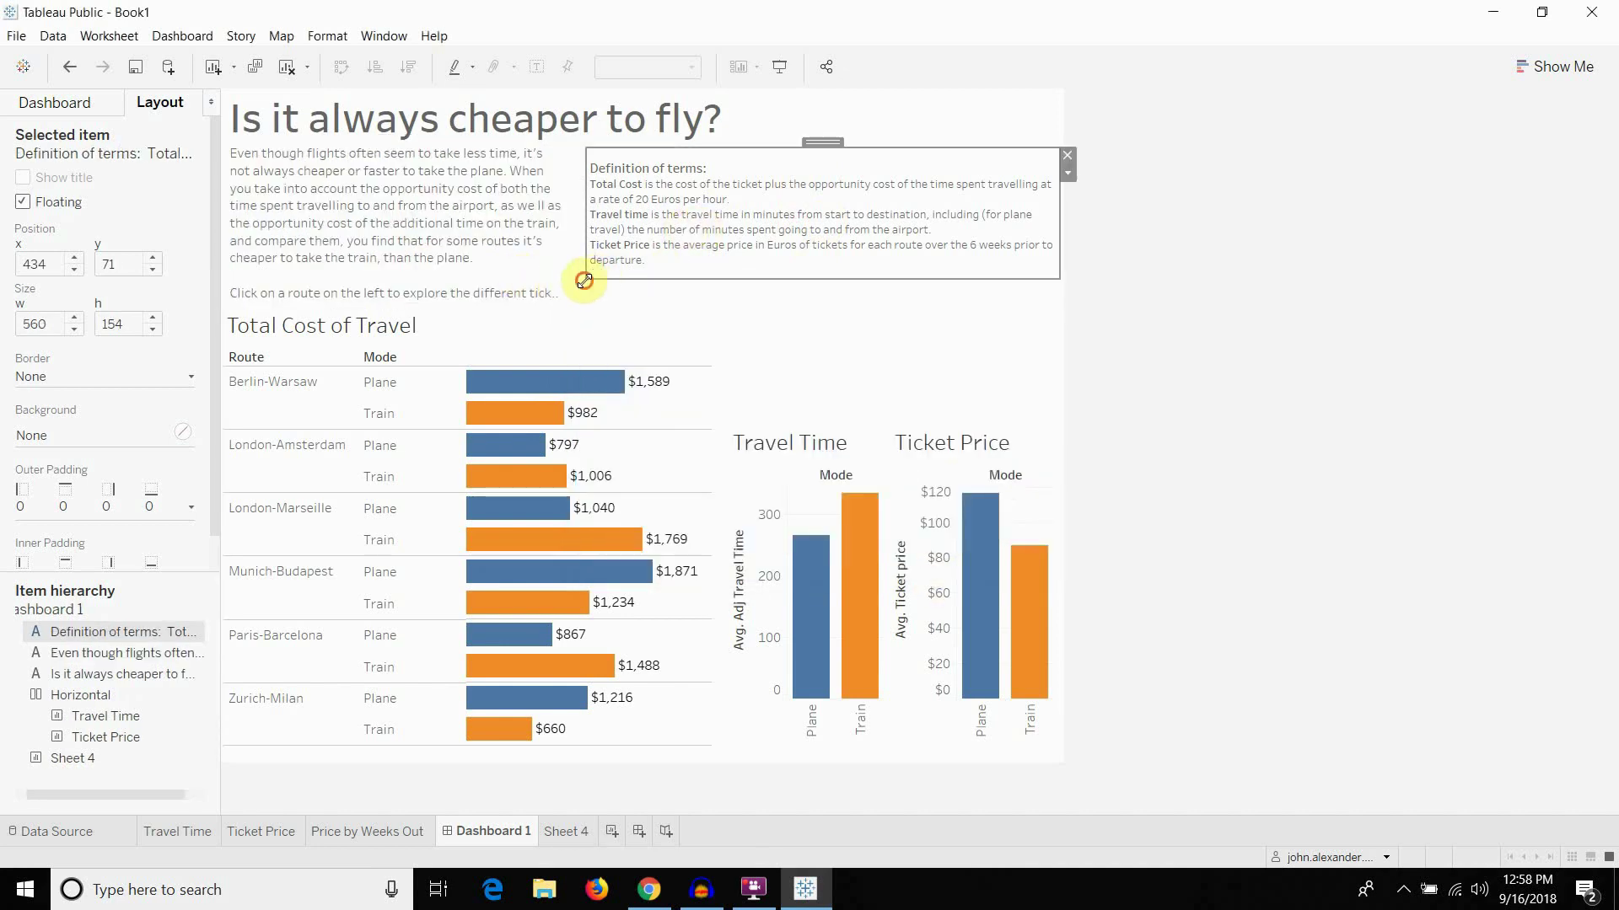
pyautogui.moveTo(584, 281); pyautogui.dragTo(753, 306)
pyautogui.click(533, 255)
pyautogui.moveTo(567, 268); pyautogui.dragTo(709, 282)
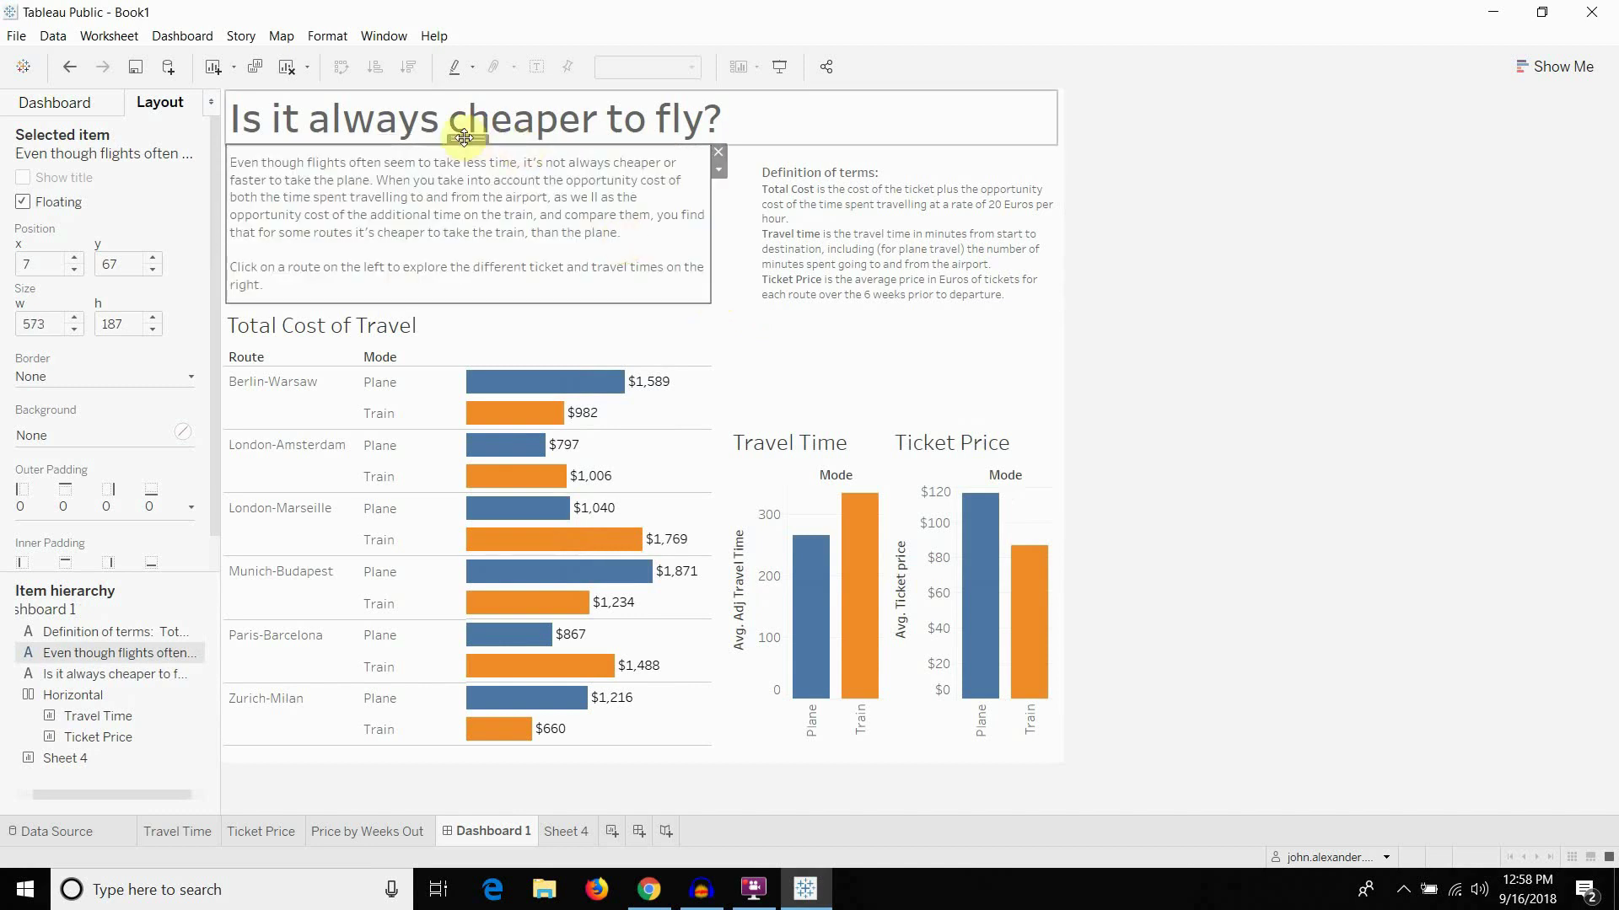
pyautogui.moveTo(503, 146); pyautogui.dragTo(505, 152)
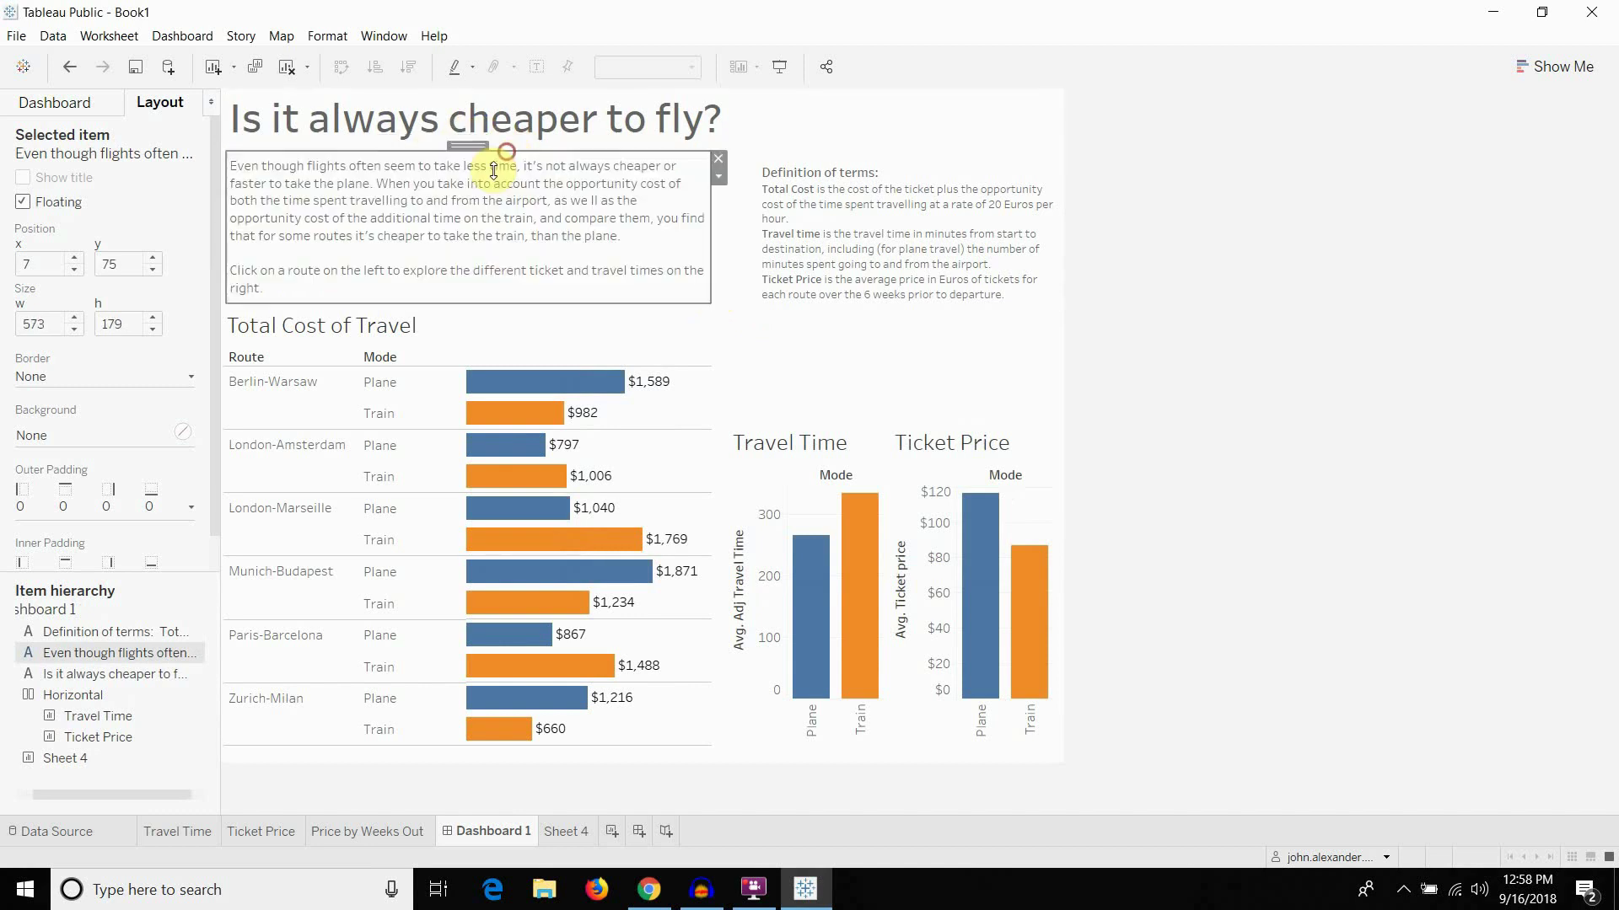
# Insert blank lines after the "Definition of terms:" heading and between the Total Cost, Travel time and Ticket Price definitions
pyautogui.click(847, 230)
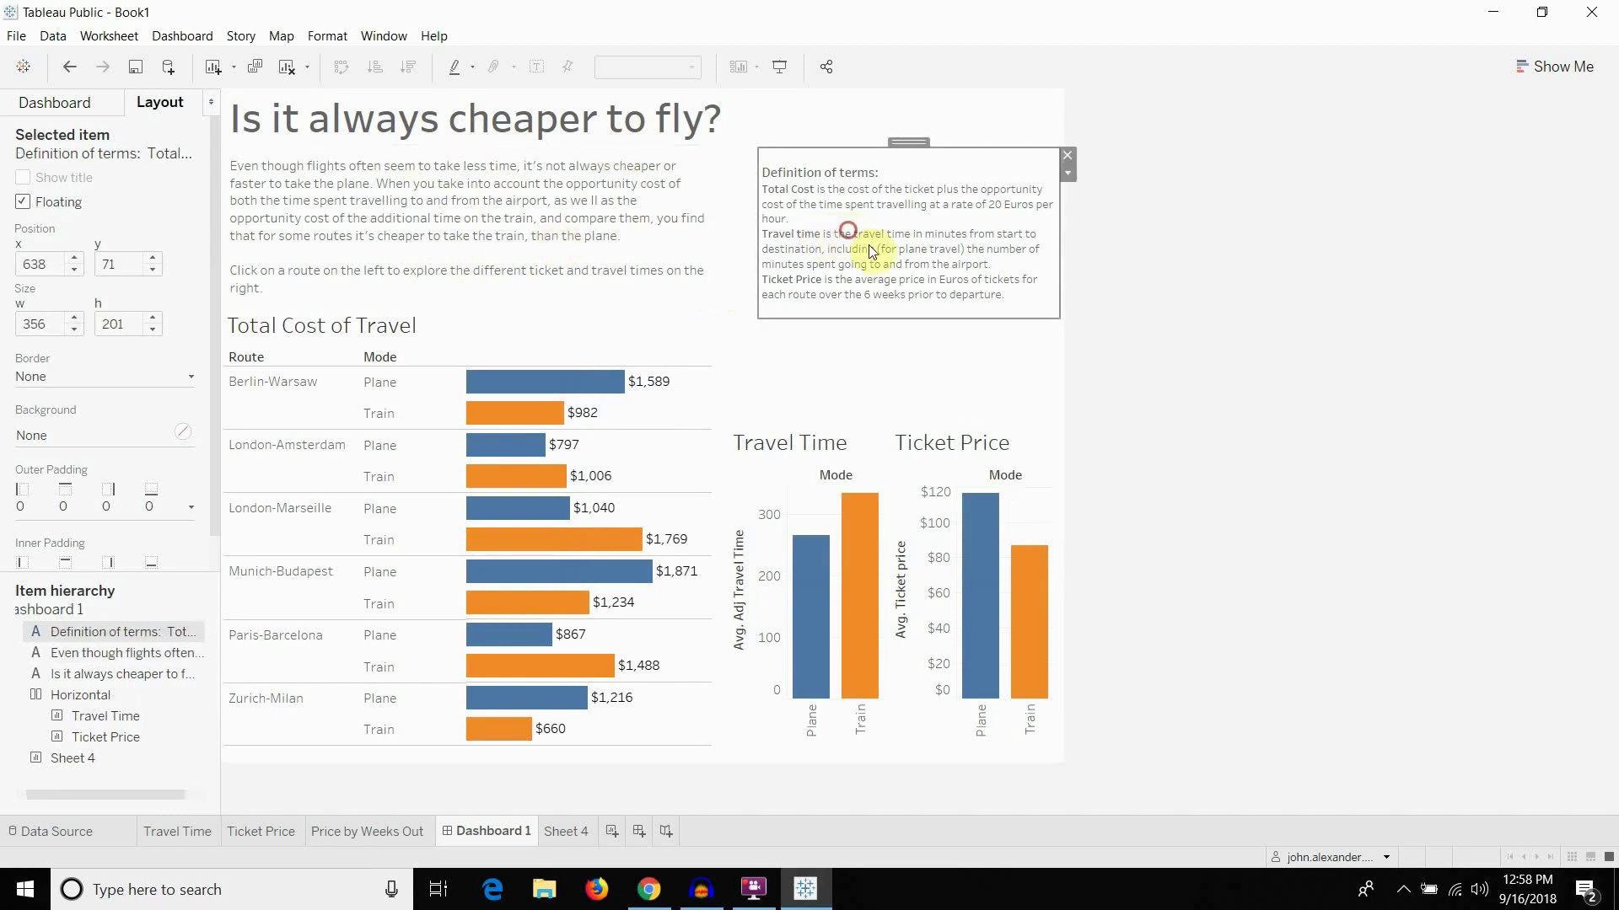
pyautogui.doubleClick(927, 287)
pyautogui.moveTo(734, 468); pyautogui.dragTo(515, 361)
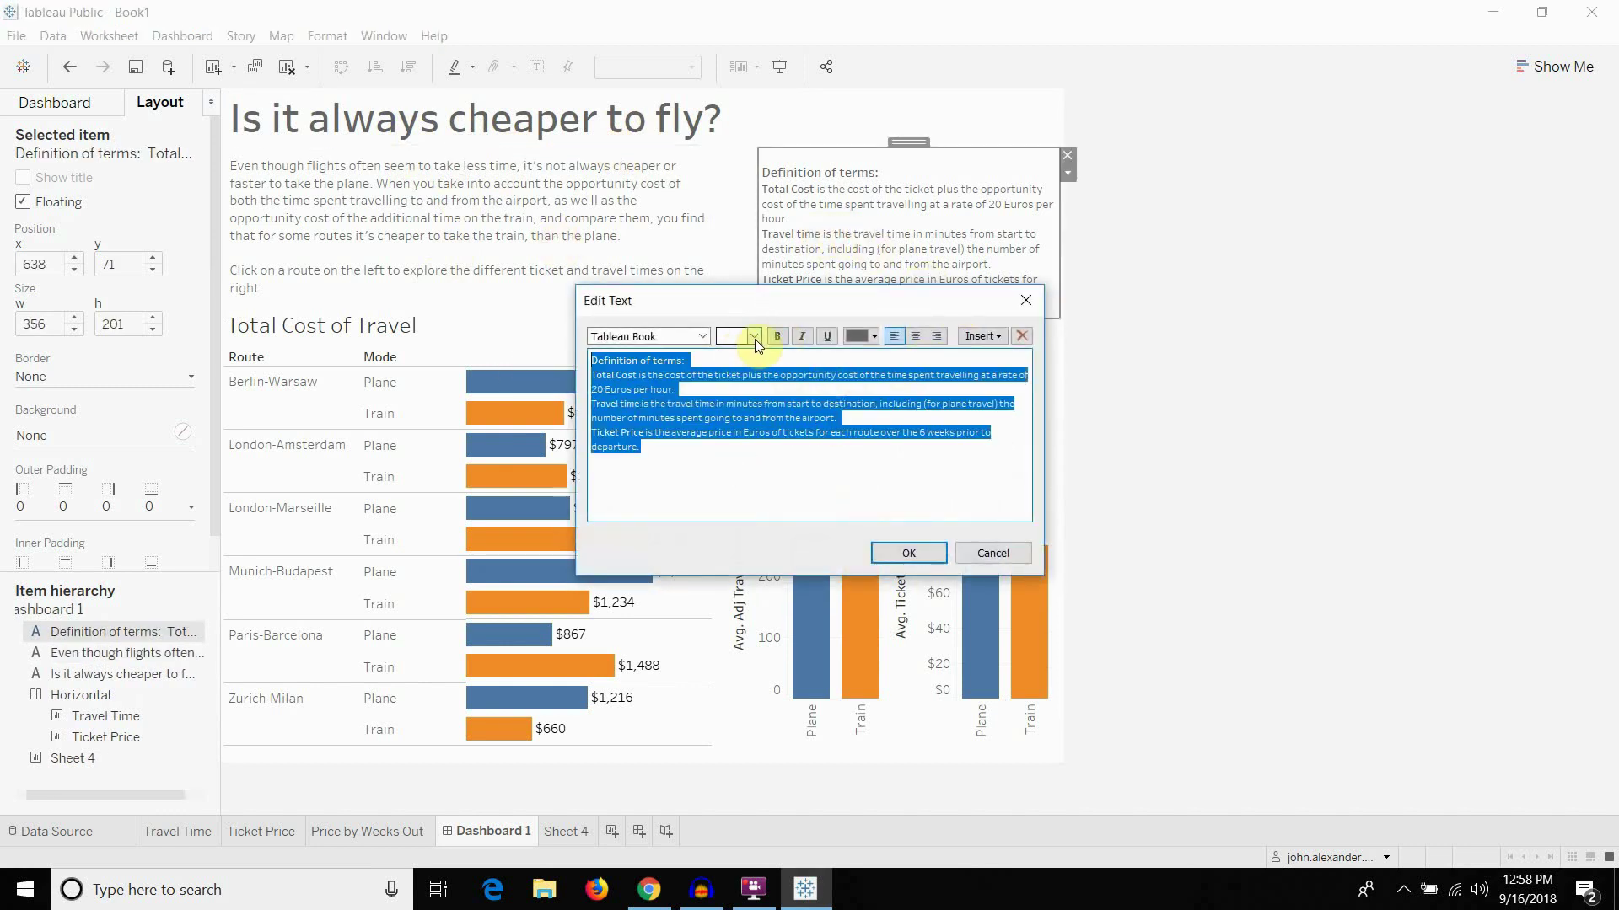
pyautogui.click(735, 418)
pyautogui.click(715, 404)
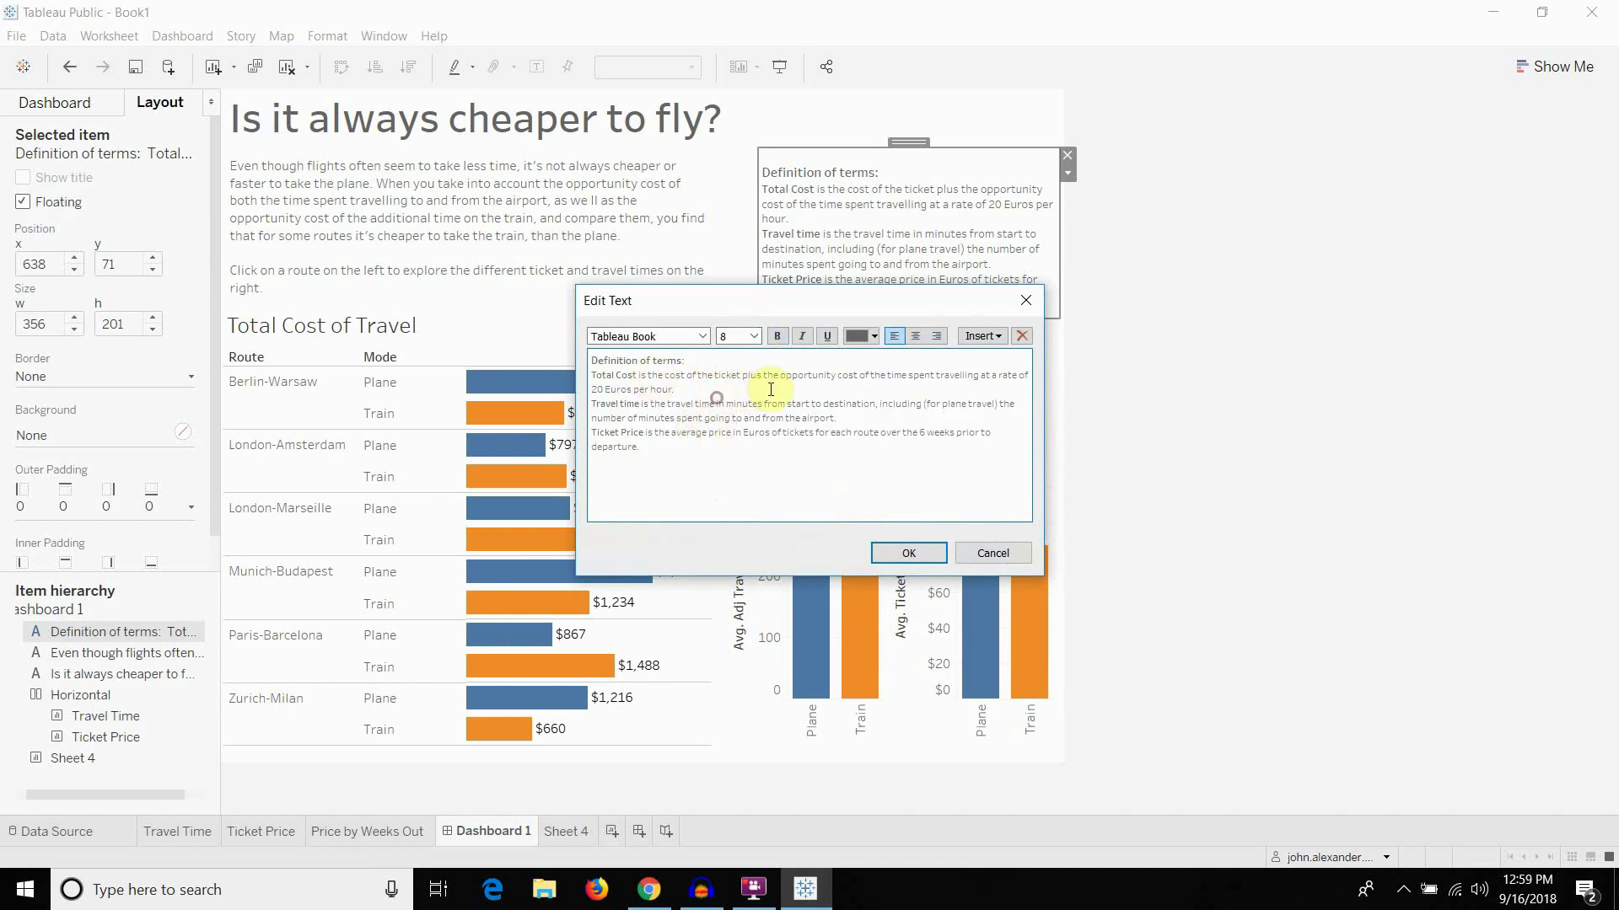
pyautogui.press('Return')
pyautogui.press('Down')
pyautogui.press('Down')
pyautogui.press('Down')
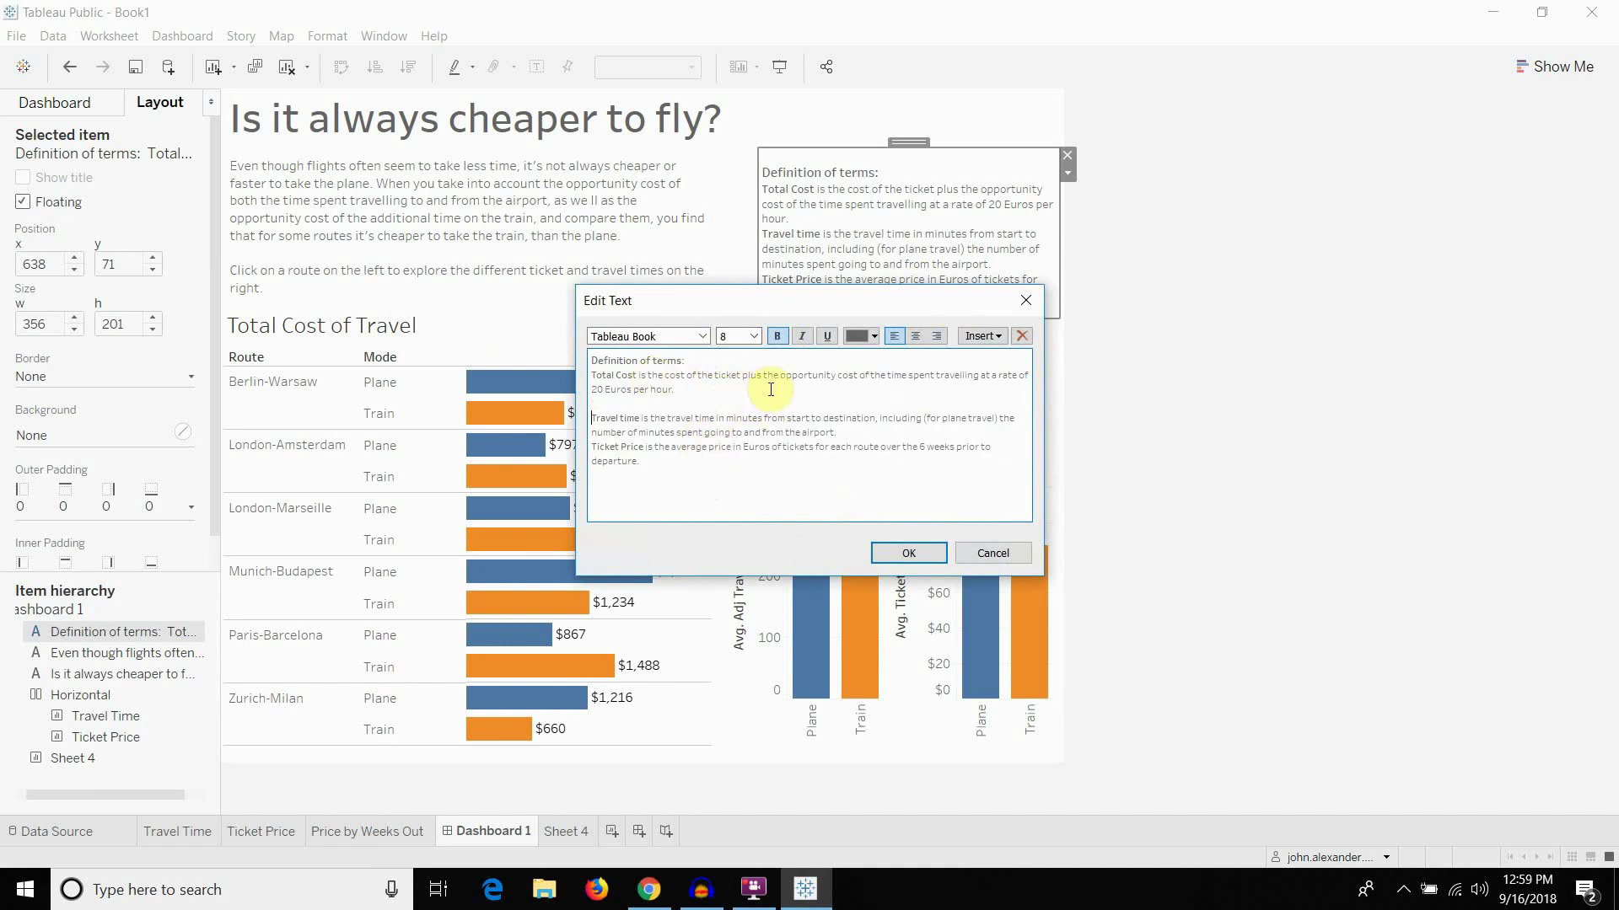
pyautogui.press('Return')
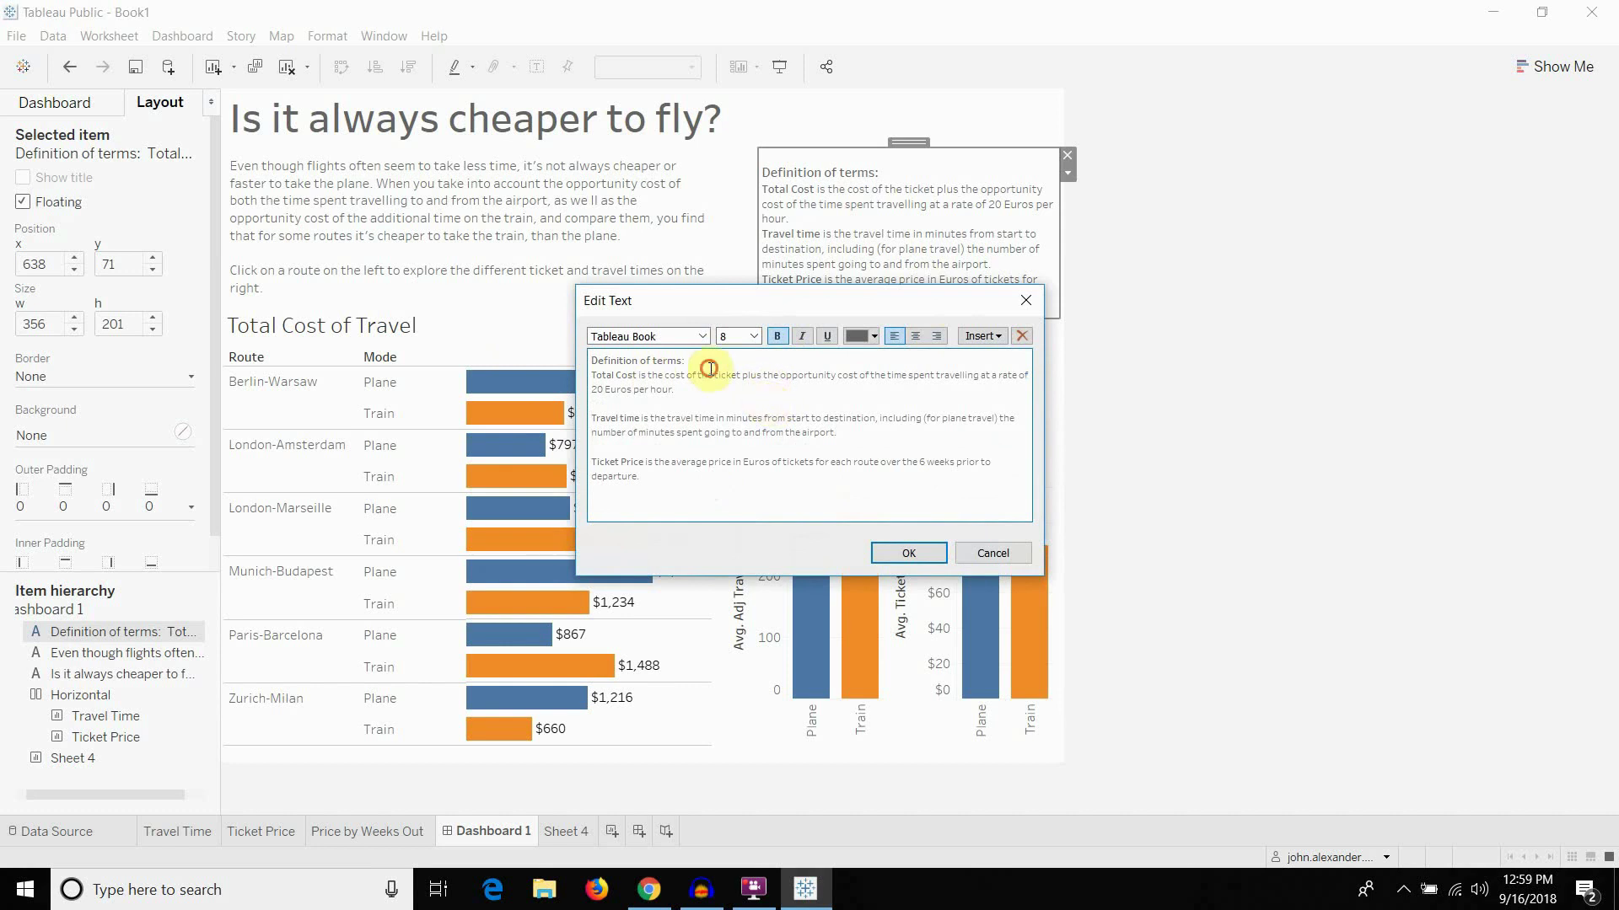
pyautogui.click(769, 361)
pyautogui.press('Return')
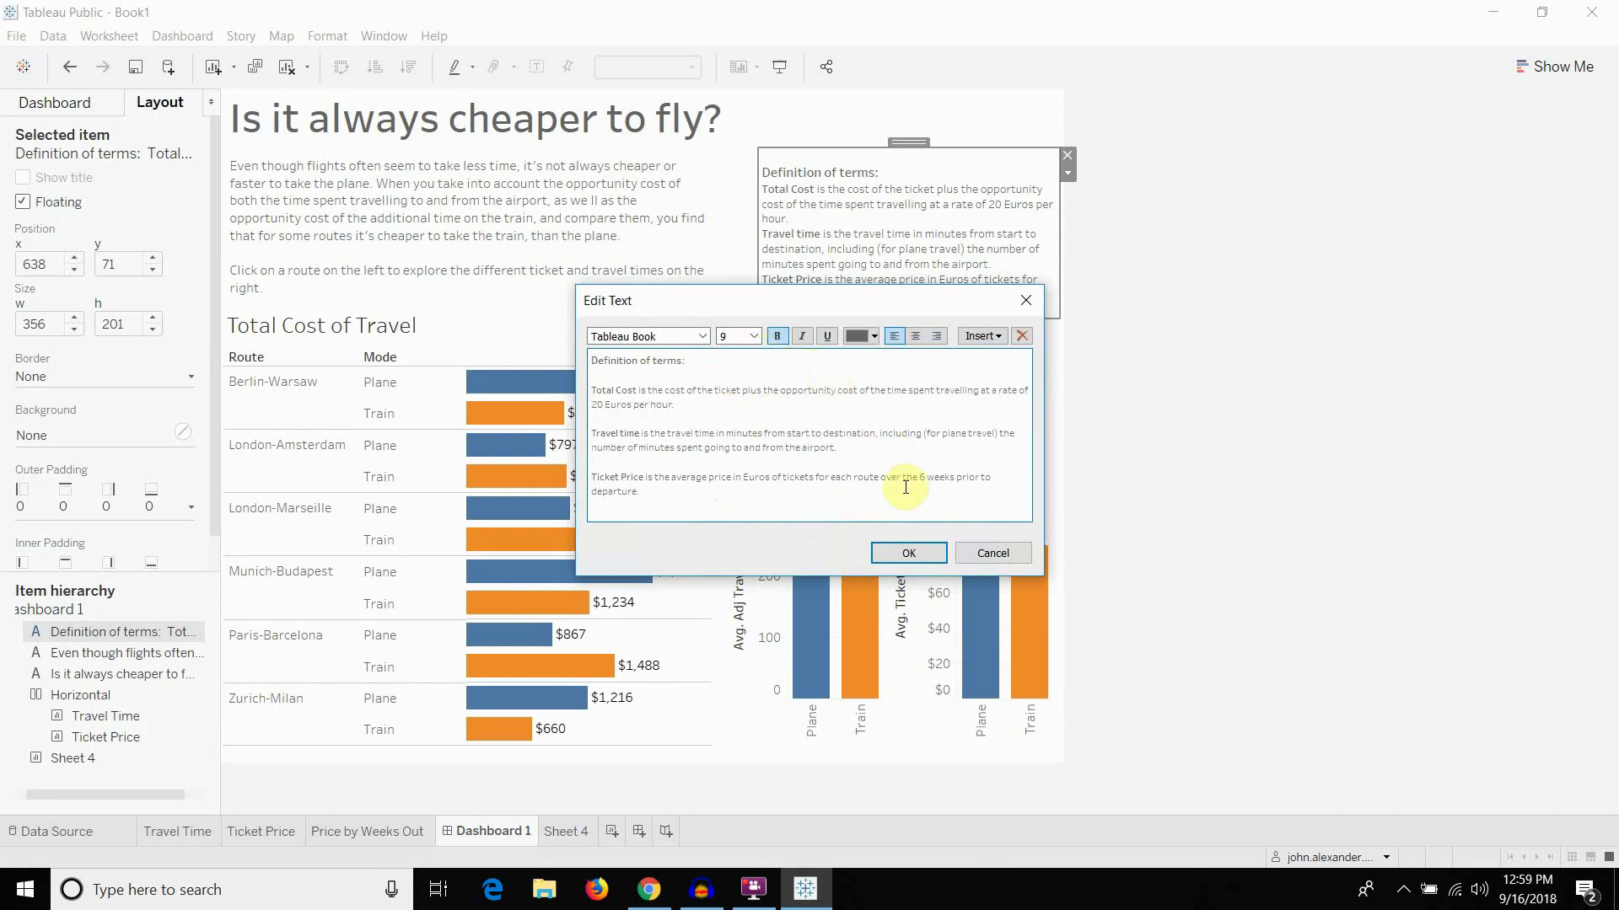
pyautogui.click(911, 550)
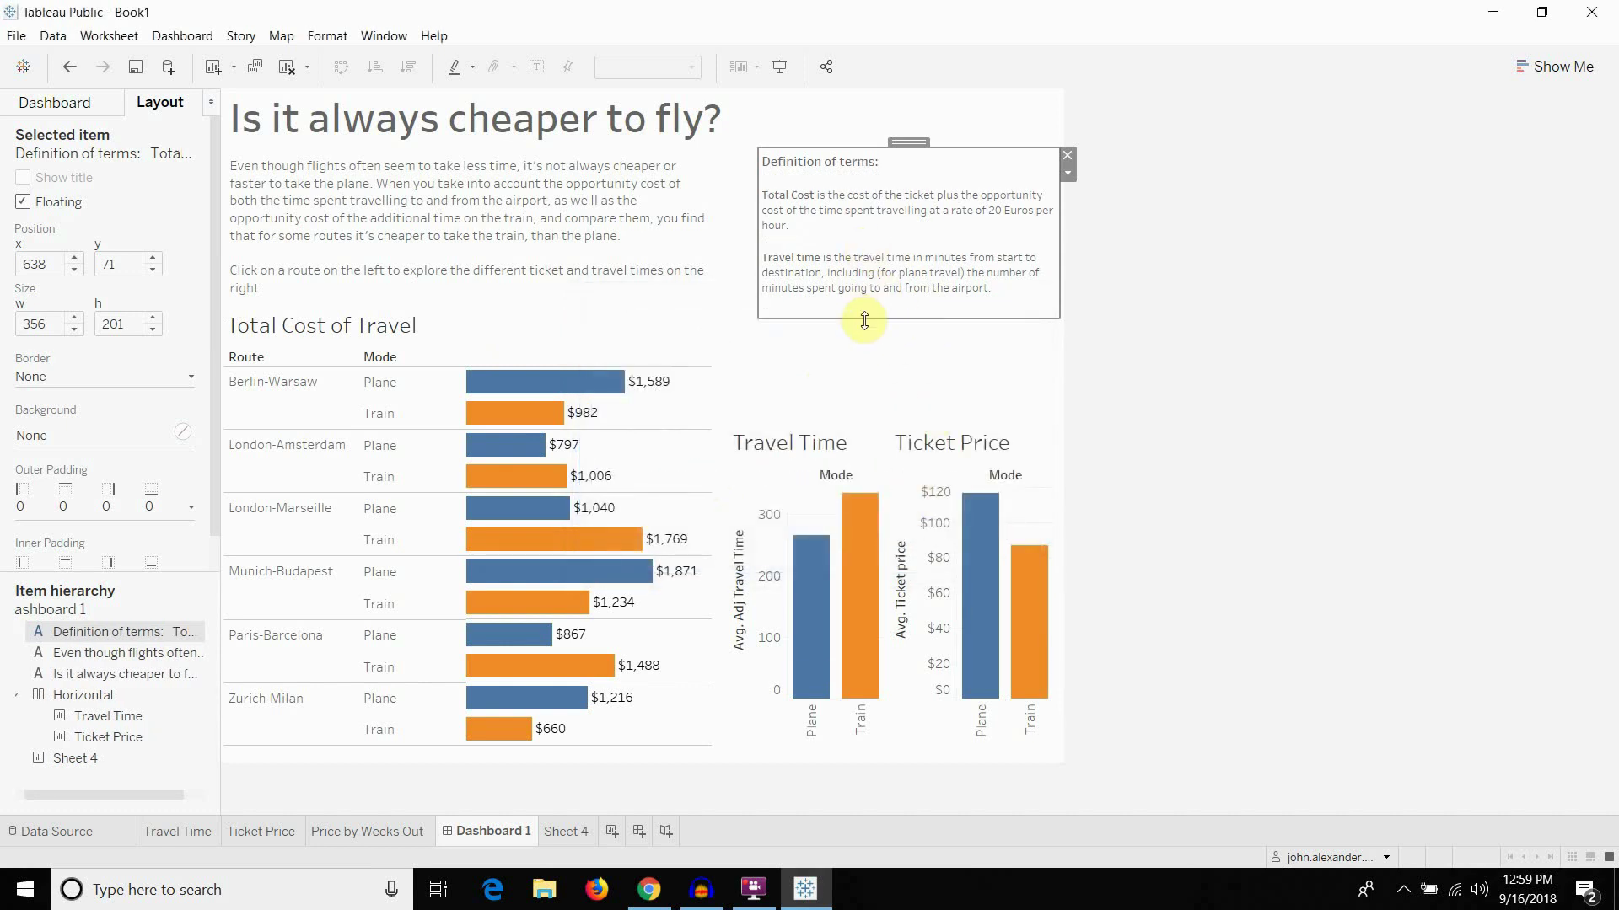
# Enlarge the definitions box to about 381 by 301 and align its text to the top left
pyautogui.moveTo(864, 318); pyautogui.dragTo(865, 400)
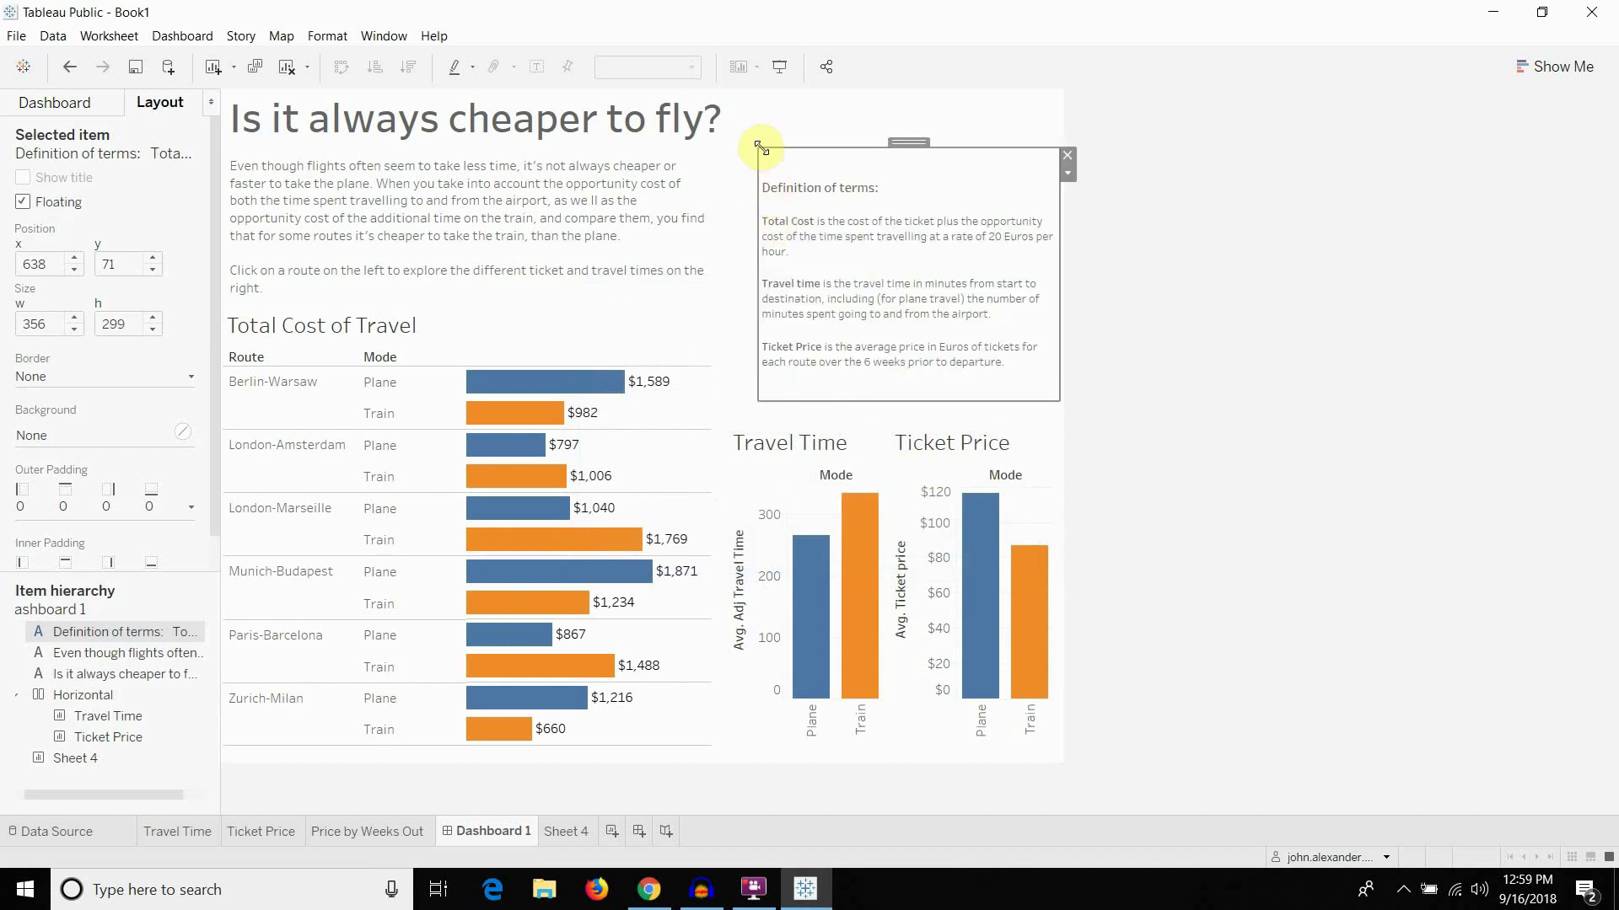
pyautogui.moveTo(758, 146); pyautogui.dragTo(737, 146)
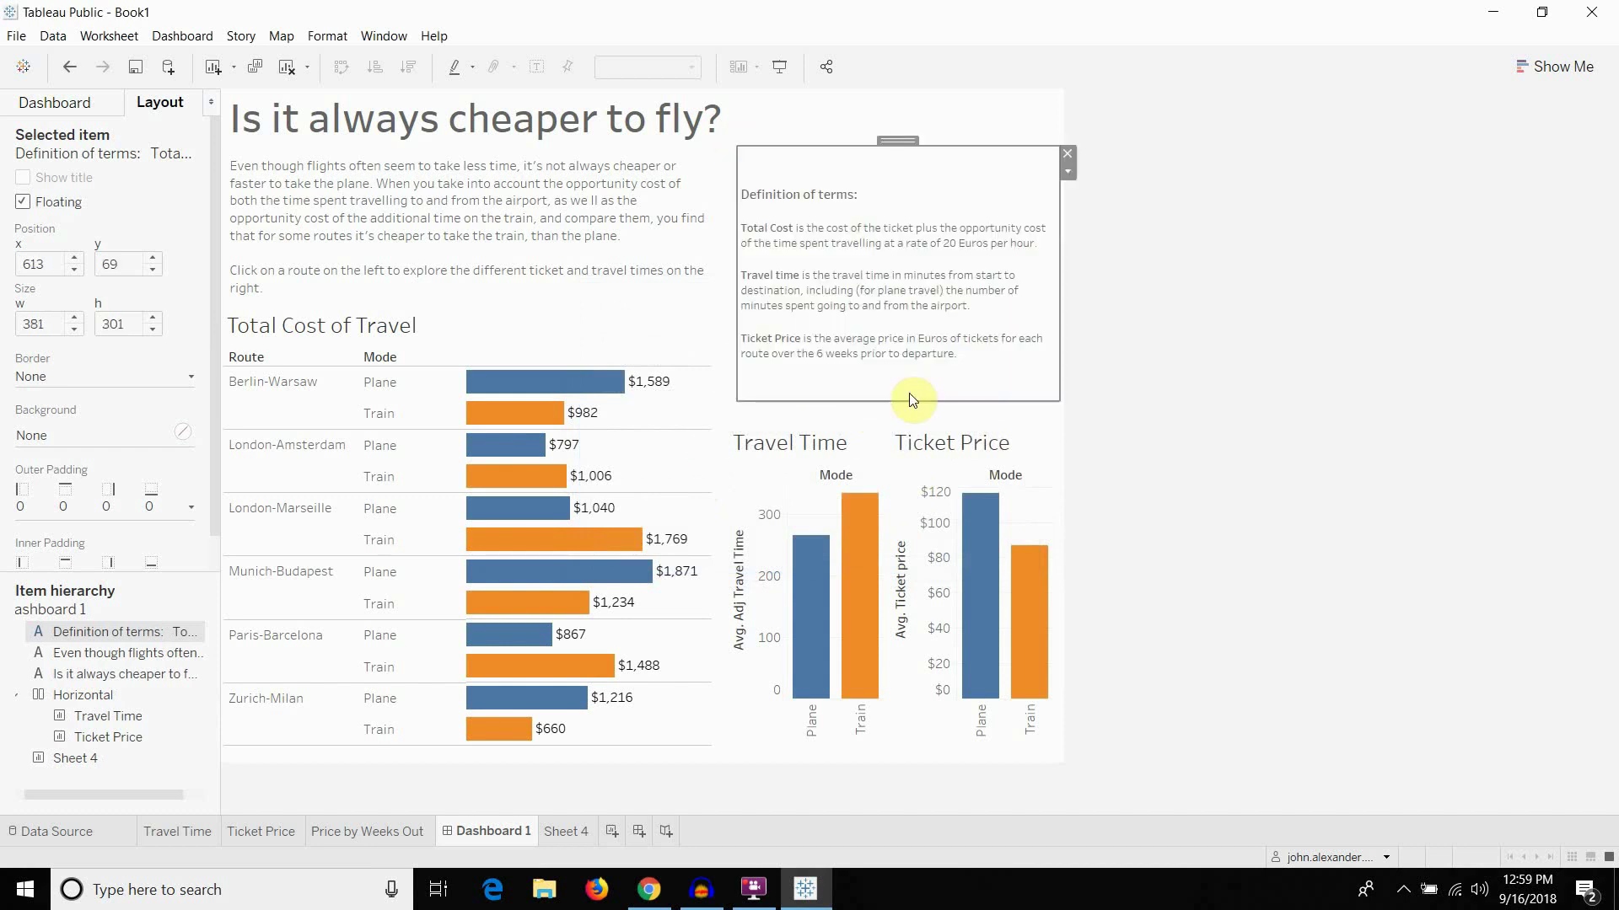
pyautogui.click(1067, 171)
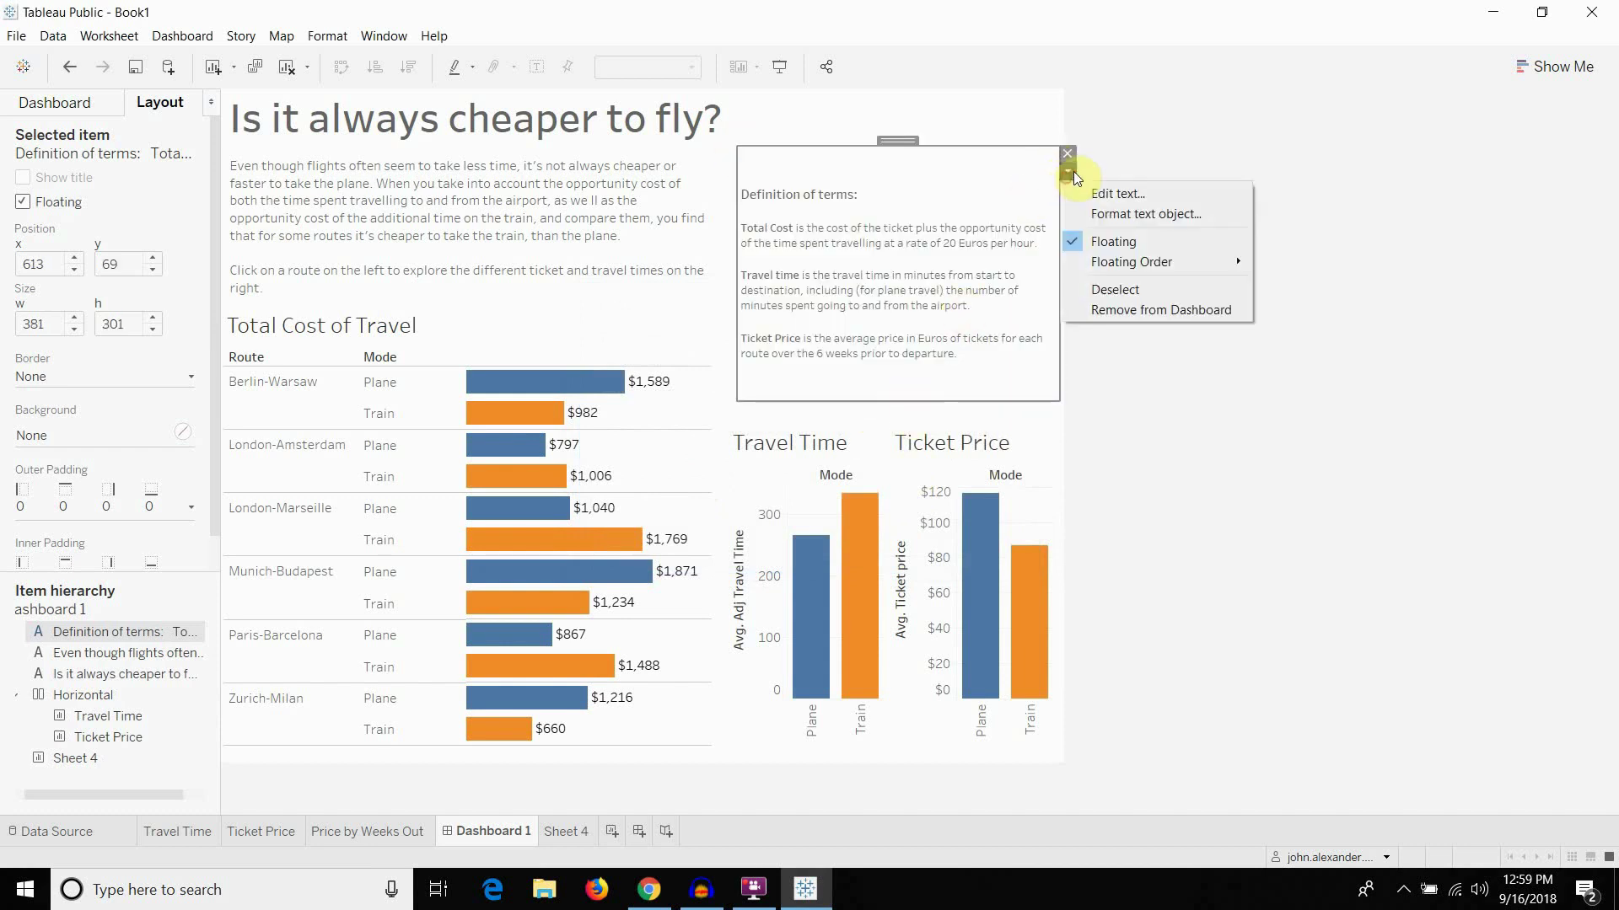
pyautogui.click(1135, 214)
pyautogui.click(153, 168)
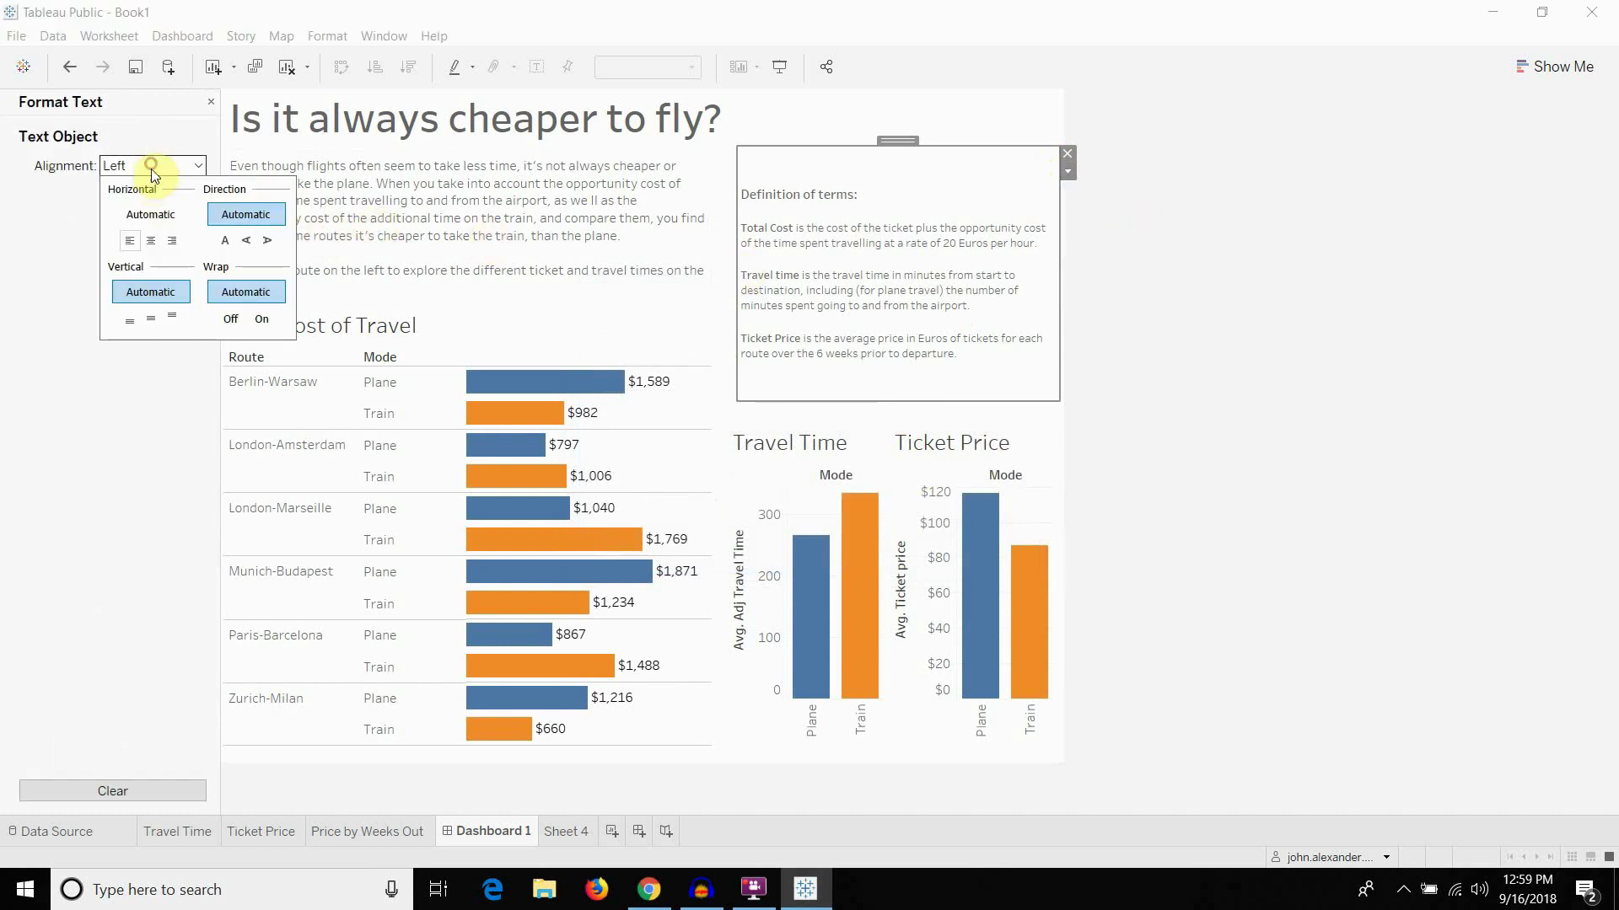
pyautogui.click(150, 169)
pyautogui.click(150, 169)
pyautogui.click(164, 319)
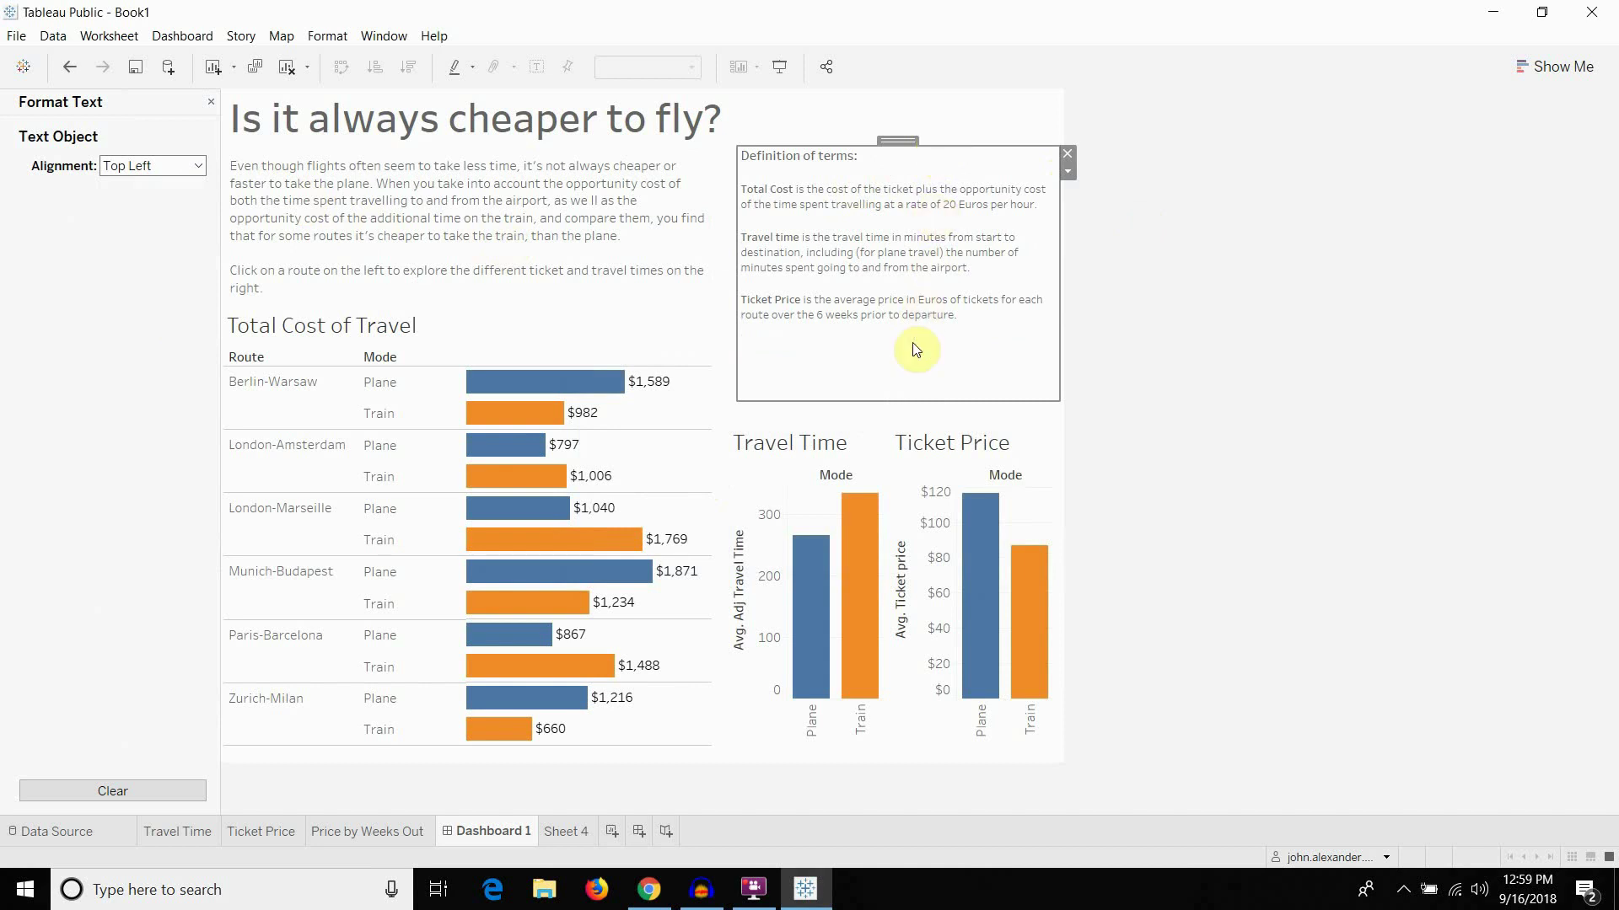
# Shorten the definitions box to a height of about 238 and shift it slightly left to about x 606
pyautogui.moveTo(914, 402); pyautogui.dragTo(951, 349)
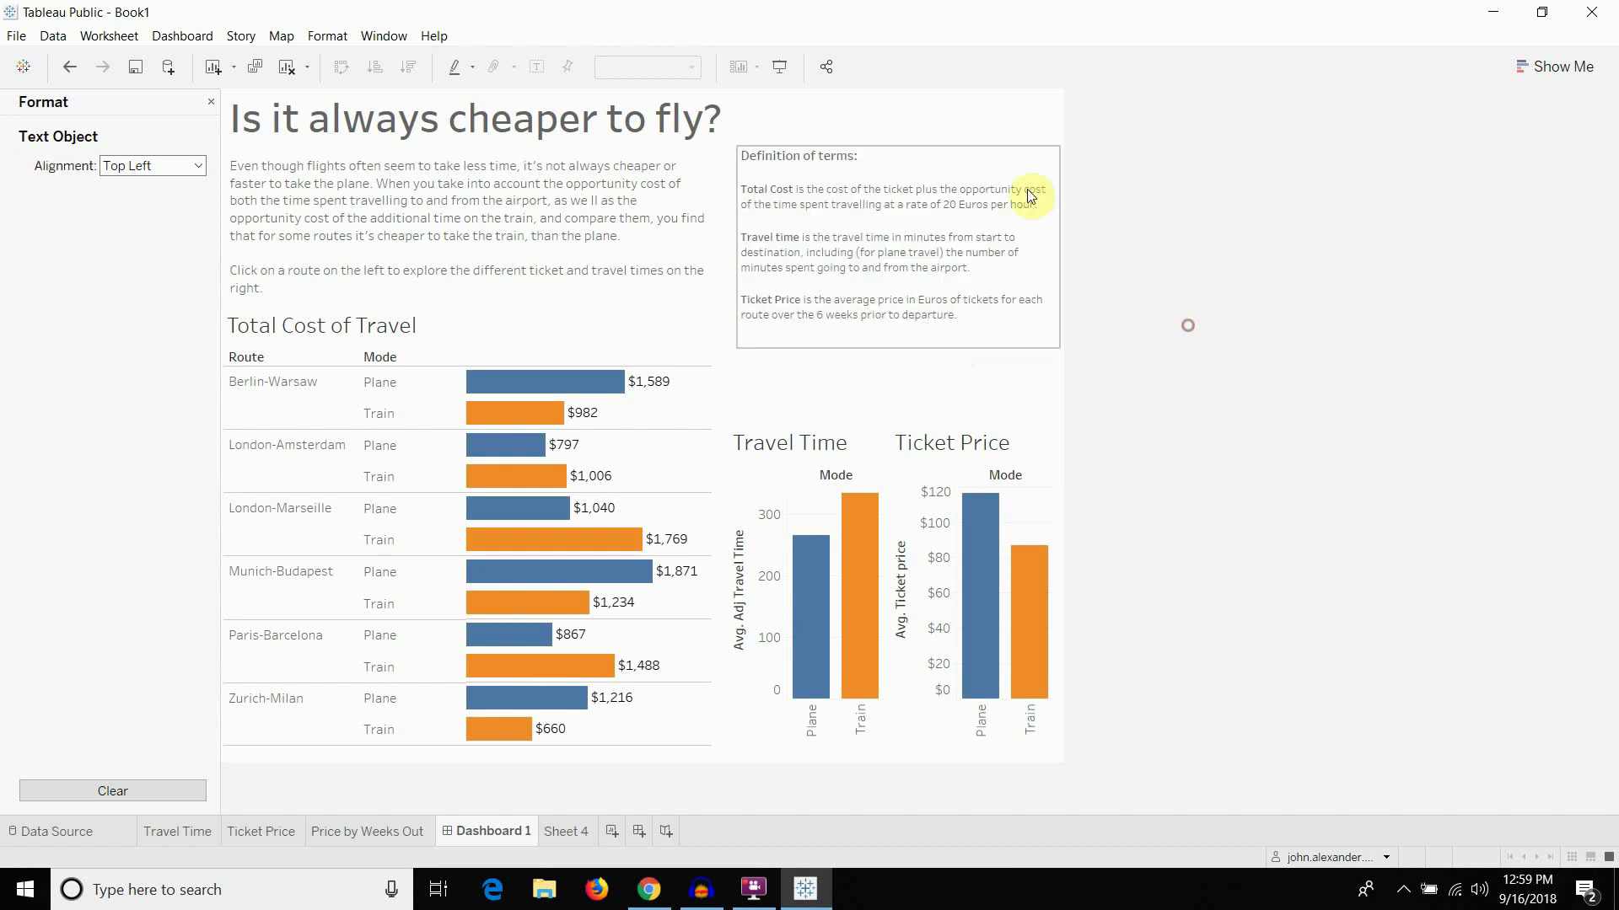
pyautogui.click(894, 137)
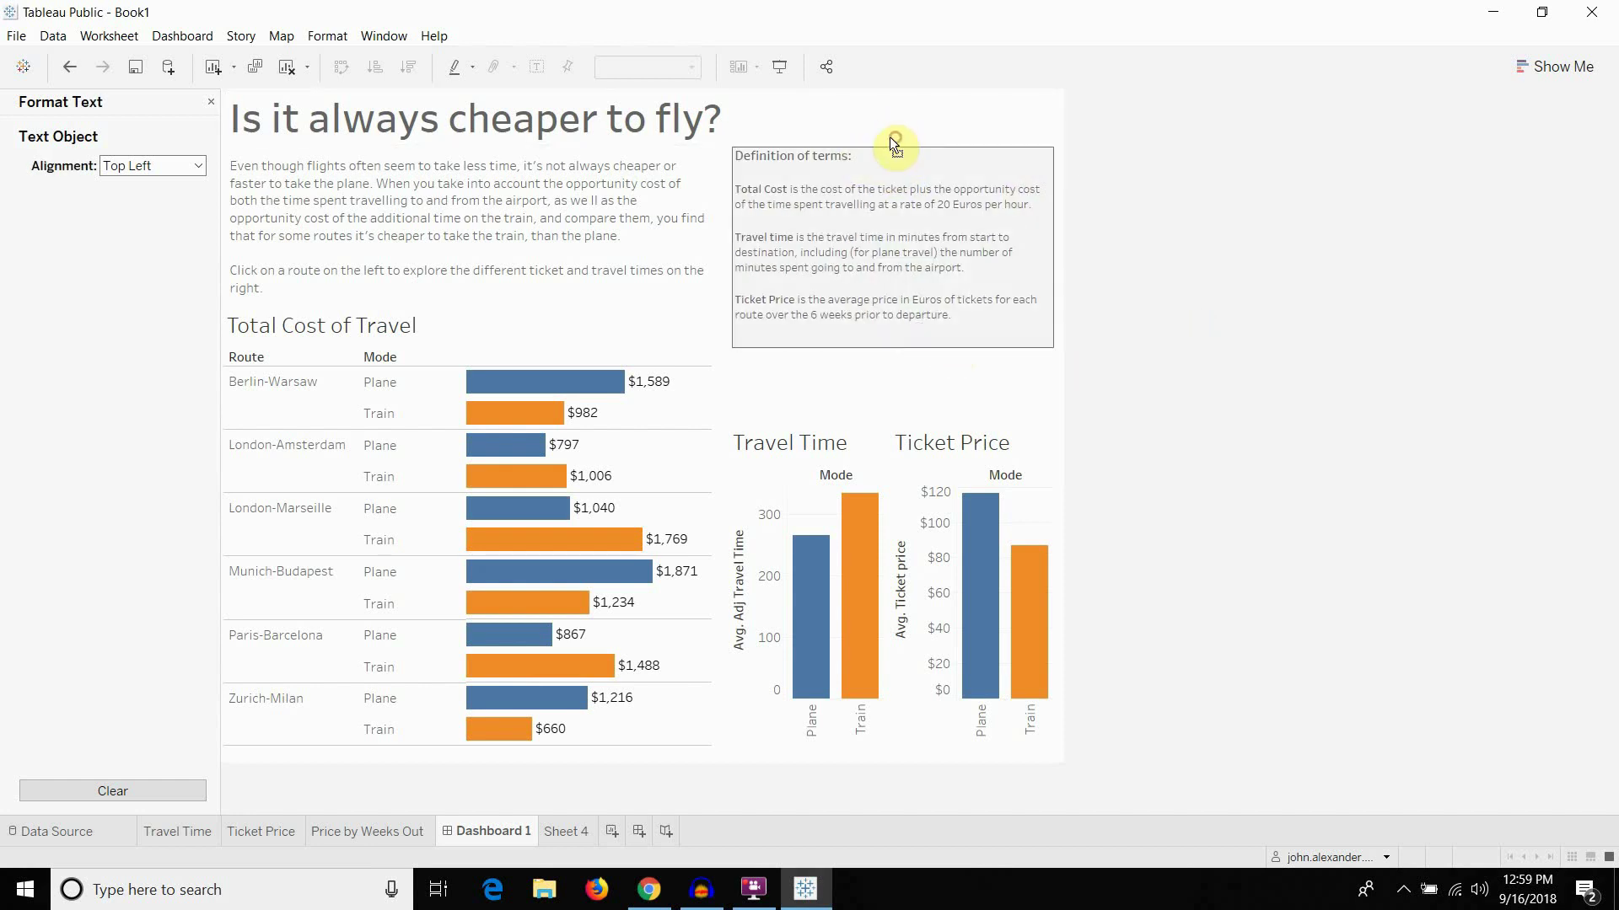
pyautogui.click(1064, 361)
pyautogui.click(925, 295)
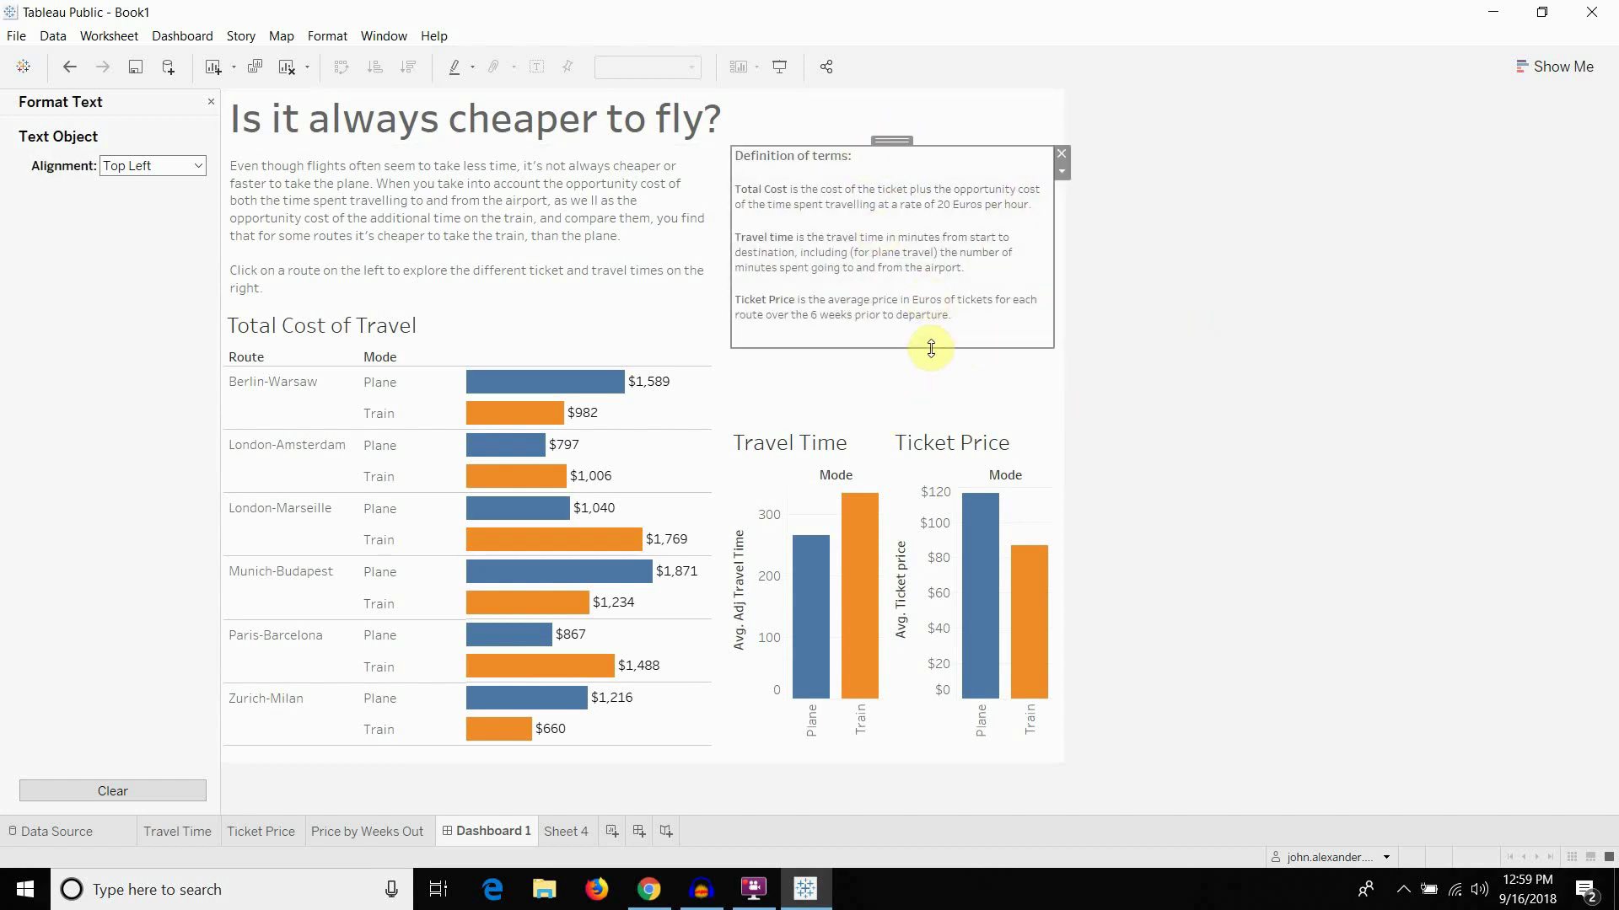
pyautogui.click(794, 374)
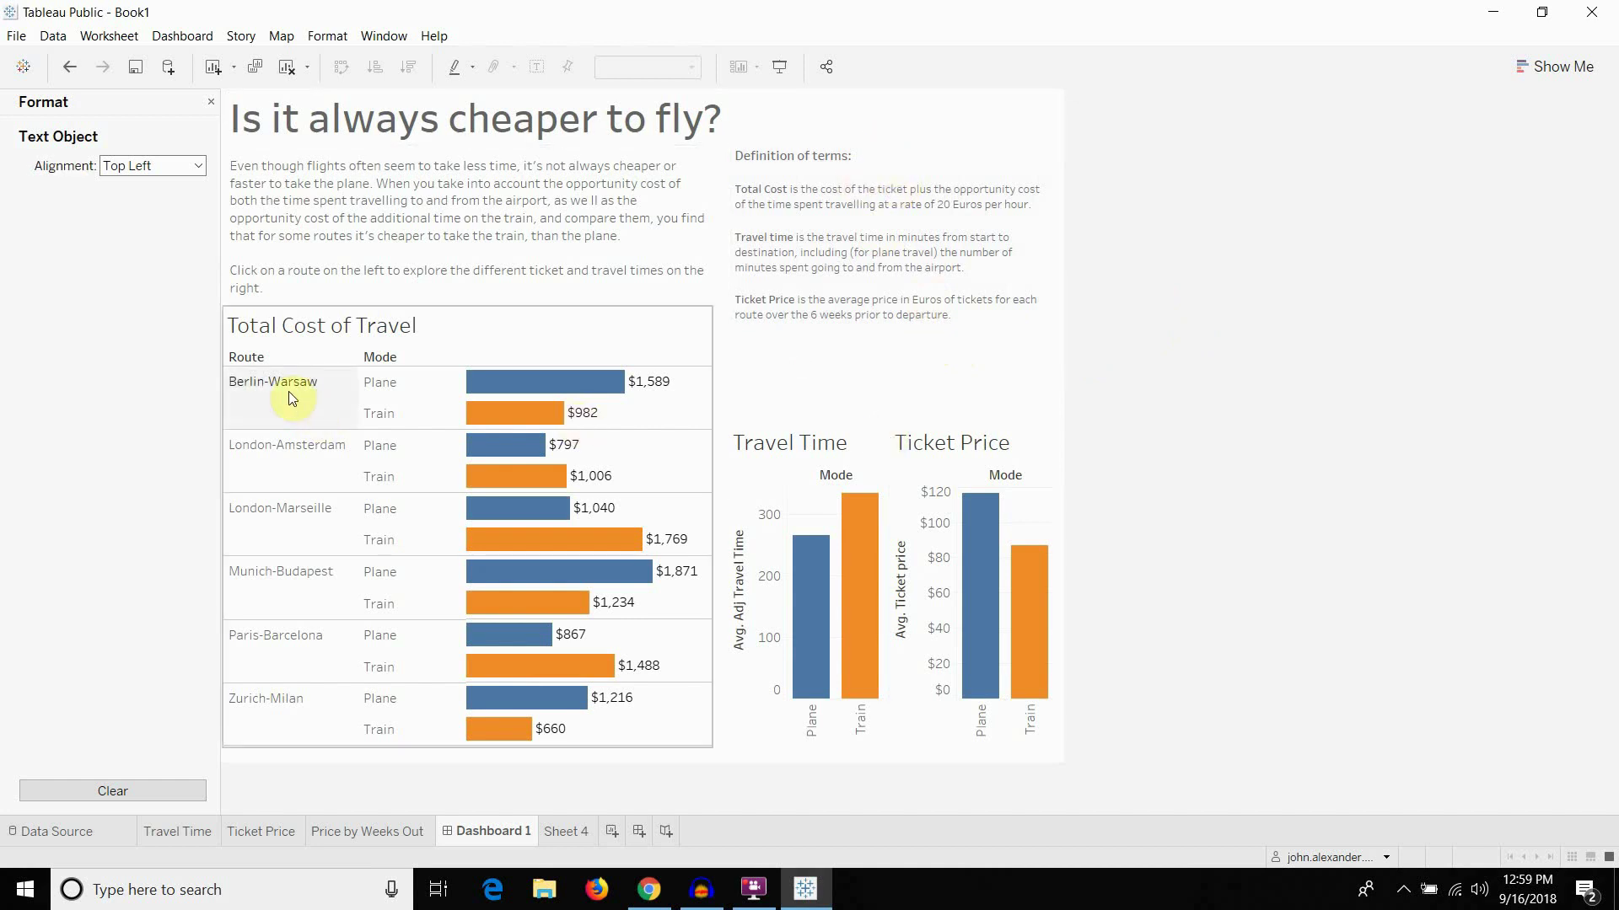
pyautogui.click(211, 101)
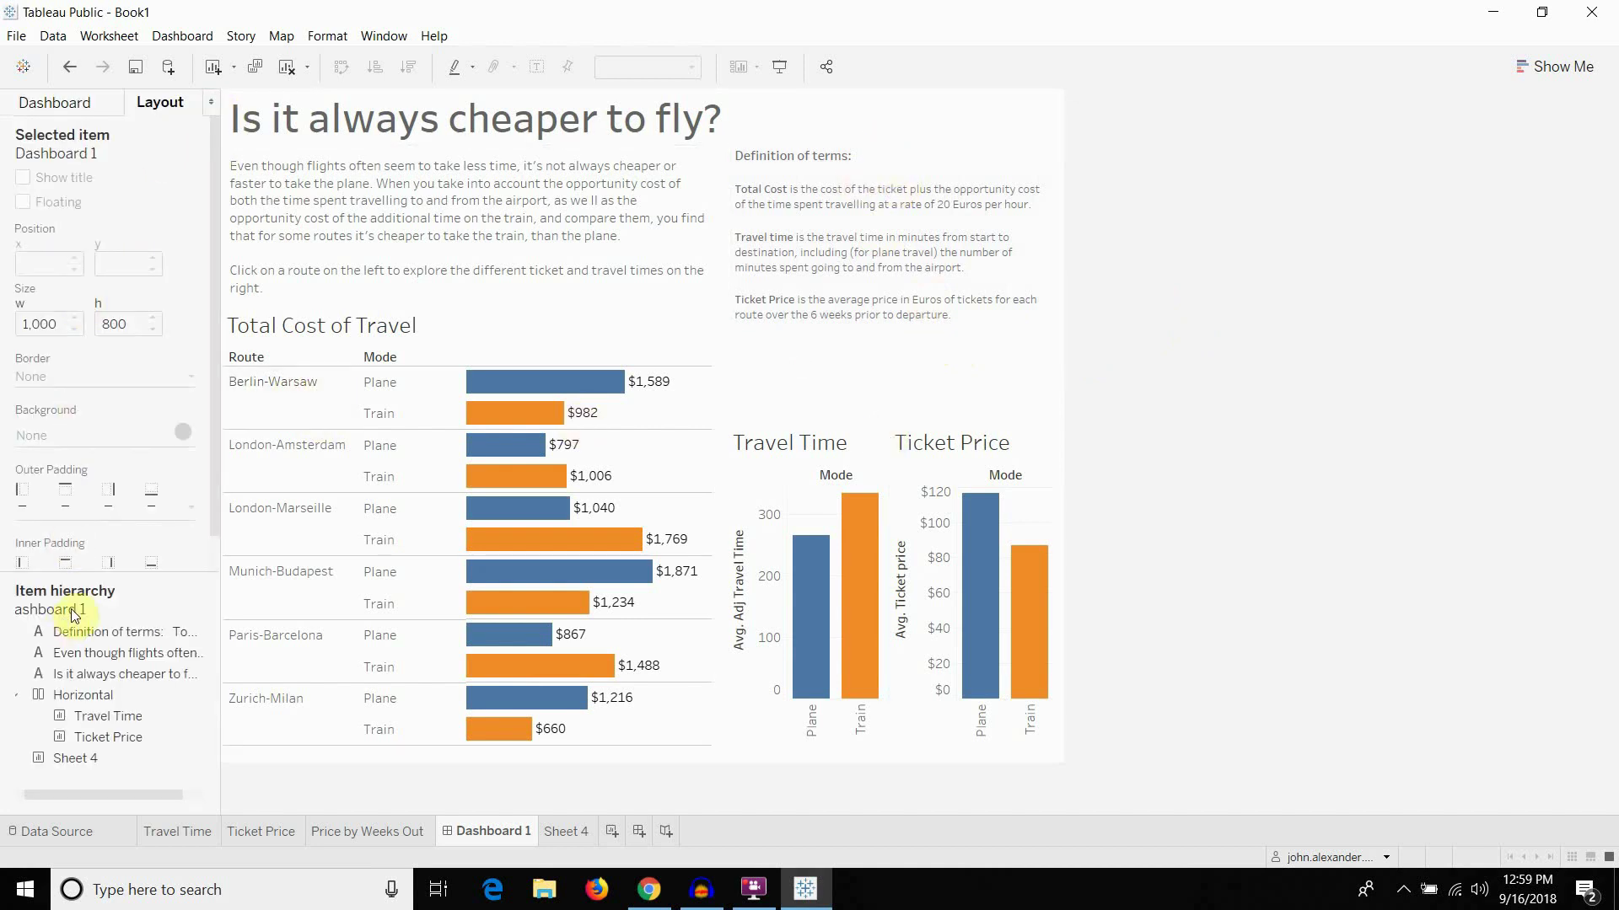
# Extend the horizontal container holding the Travel Time and Ticket Price charts upward to just below the definitions text
pyautogui.hscroll(-1, 70, 609)
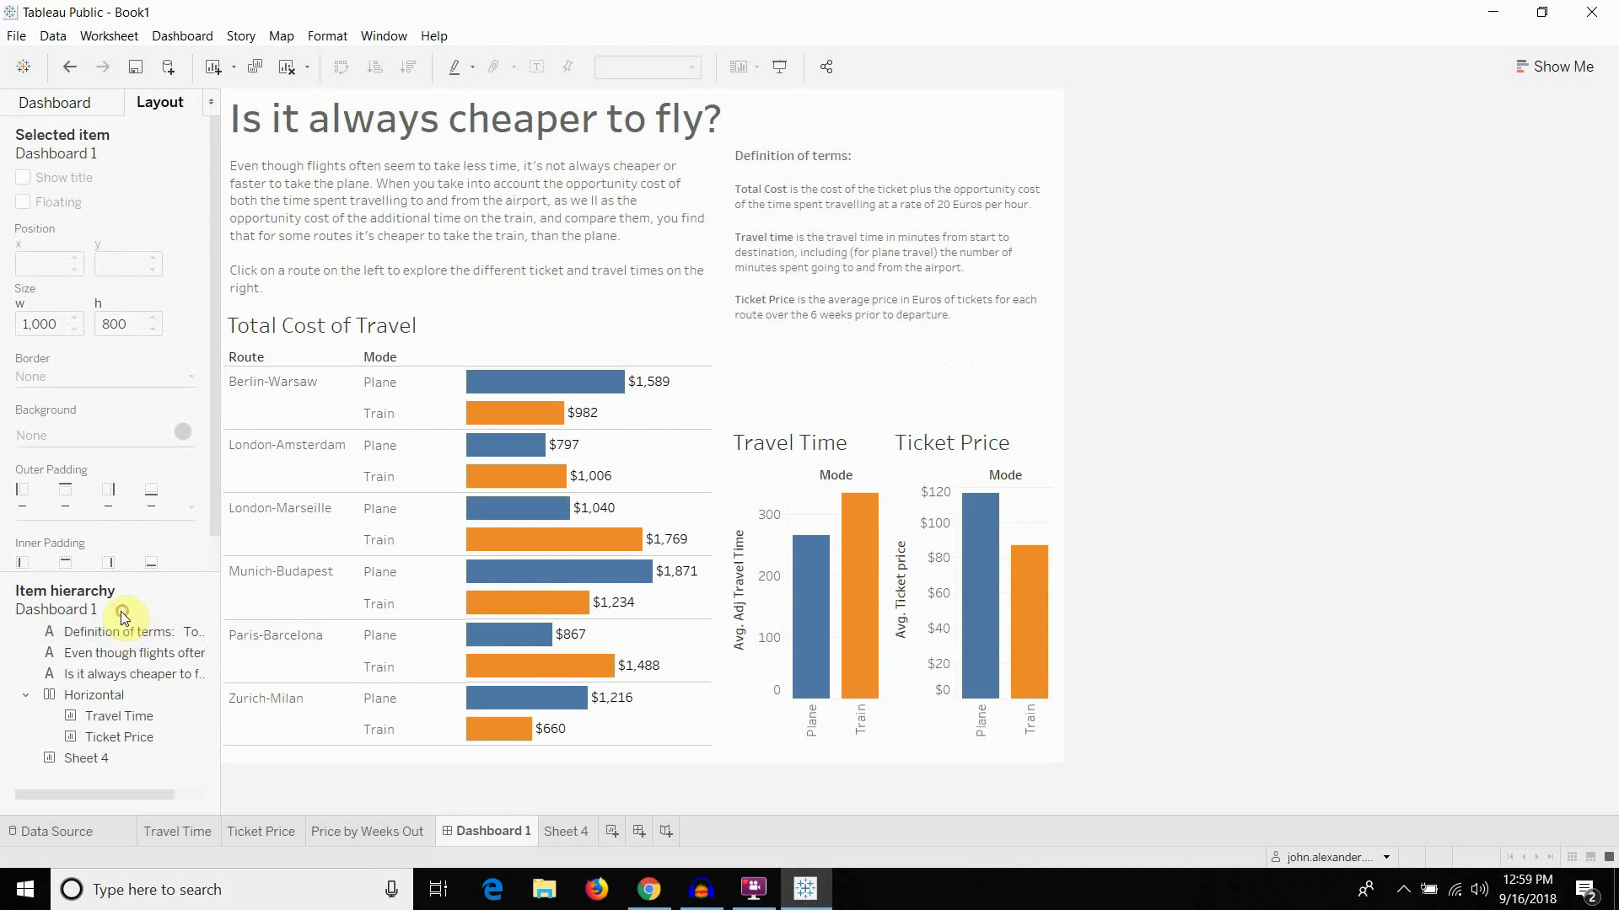
pyautogui.click(71, 760)
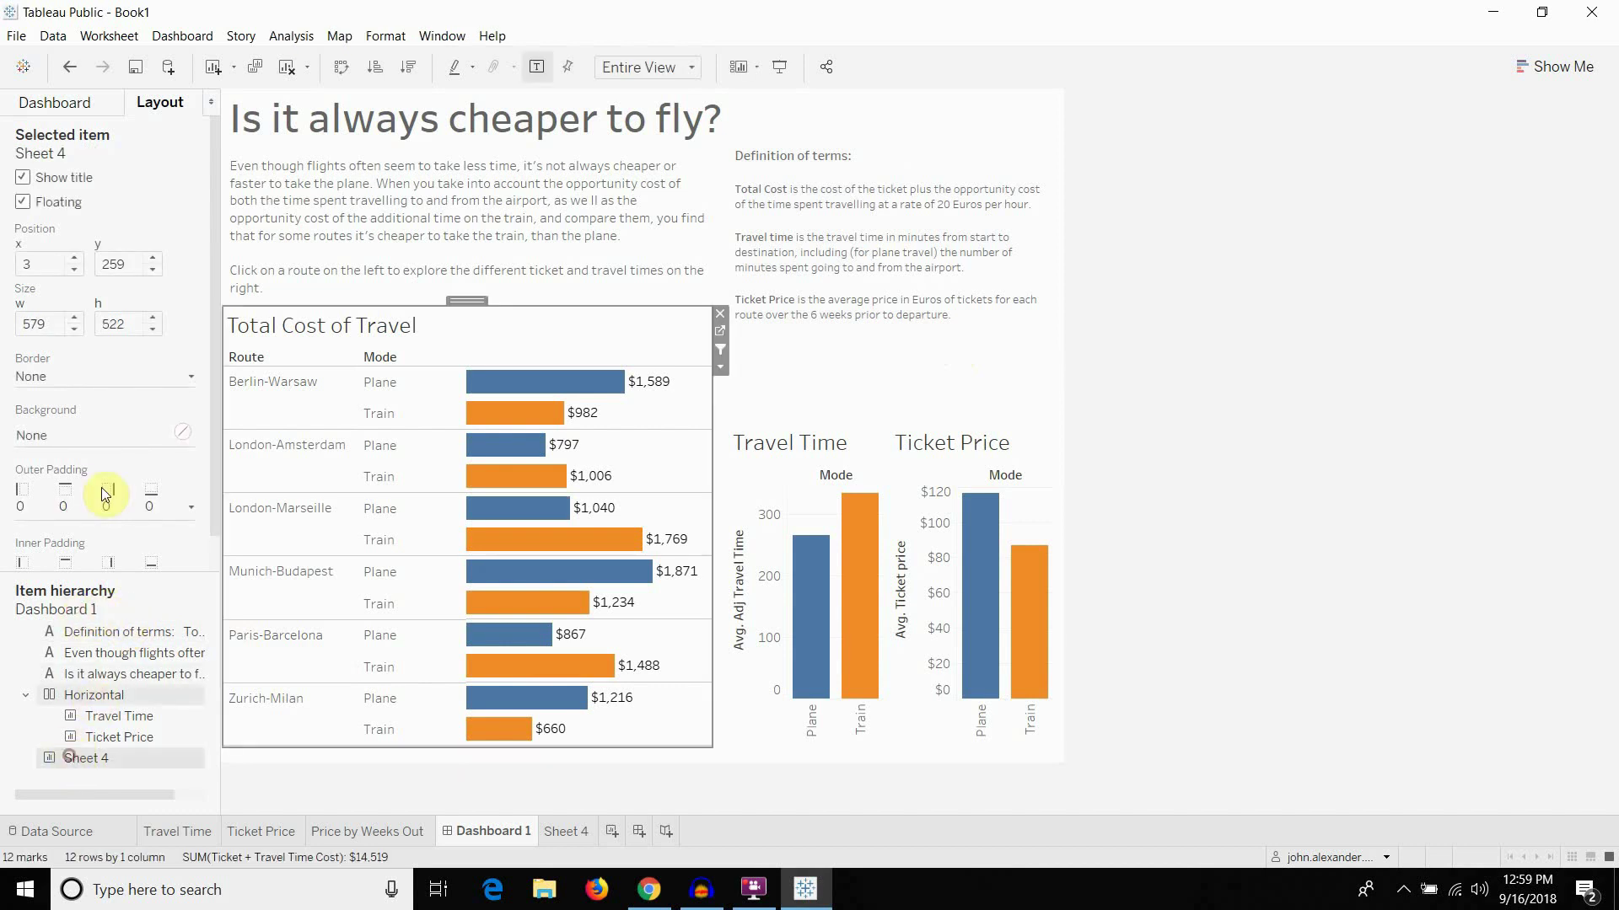
pyautogui.click(104, 101)
pyautogui.moveTo(57, 265)
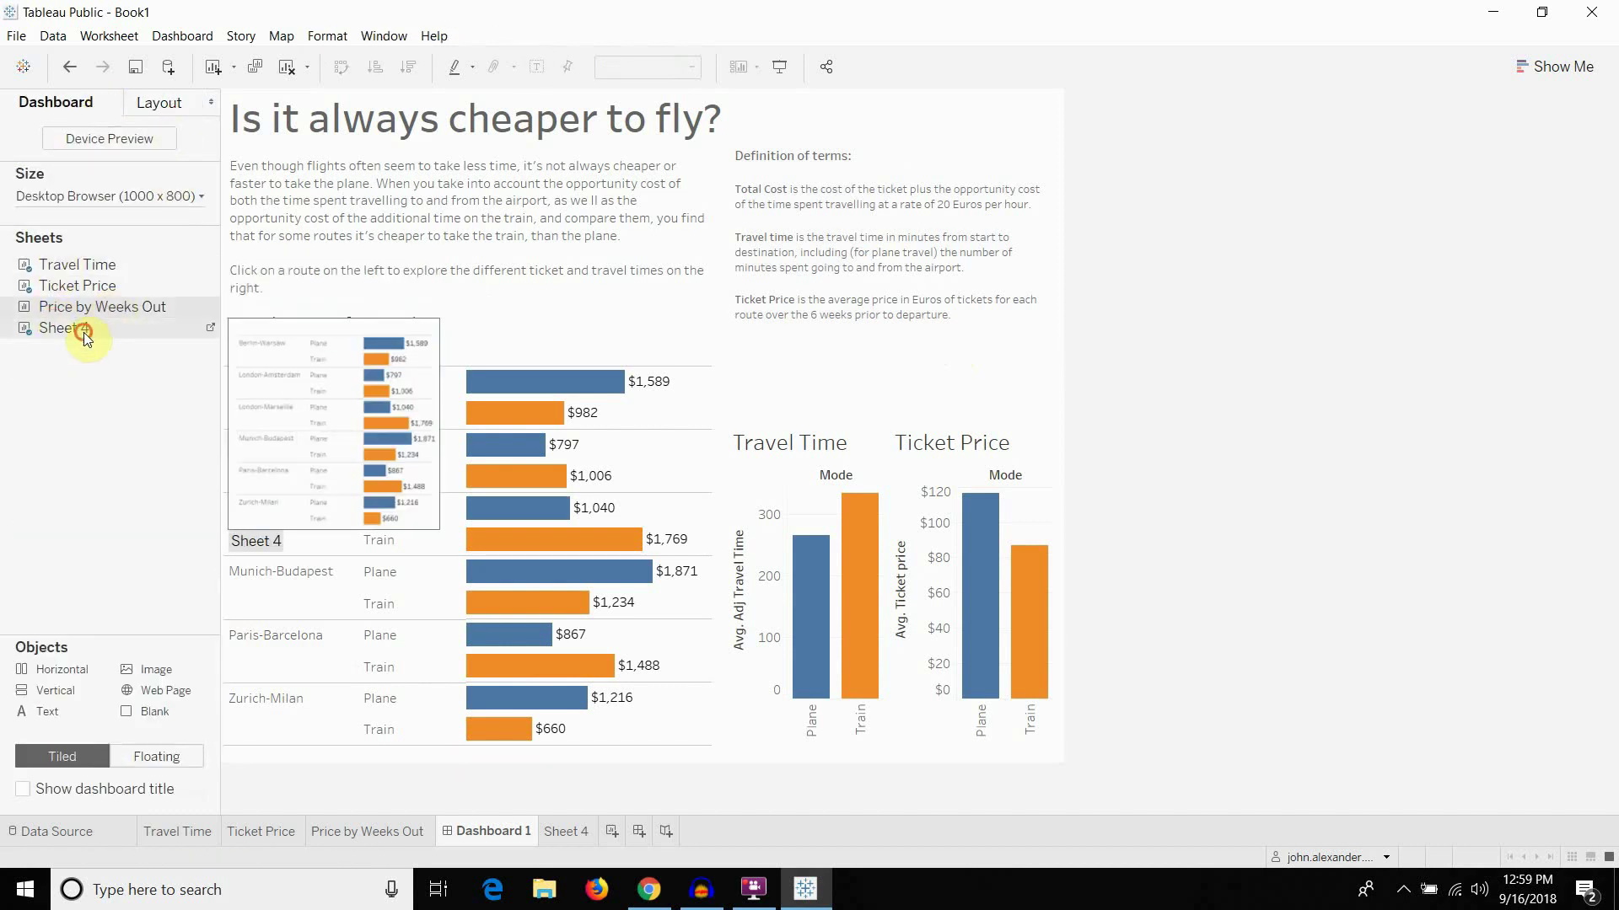
pyautogui.click(166, 108)
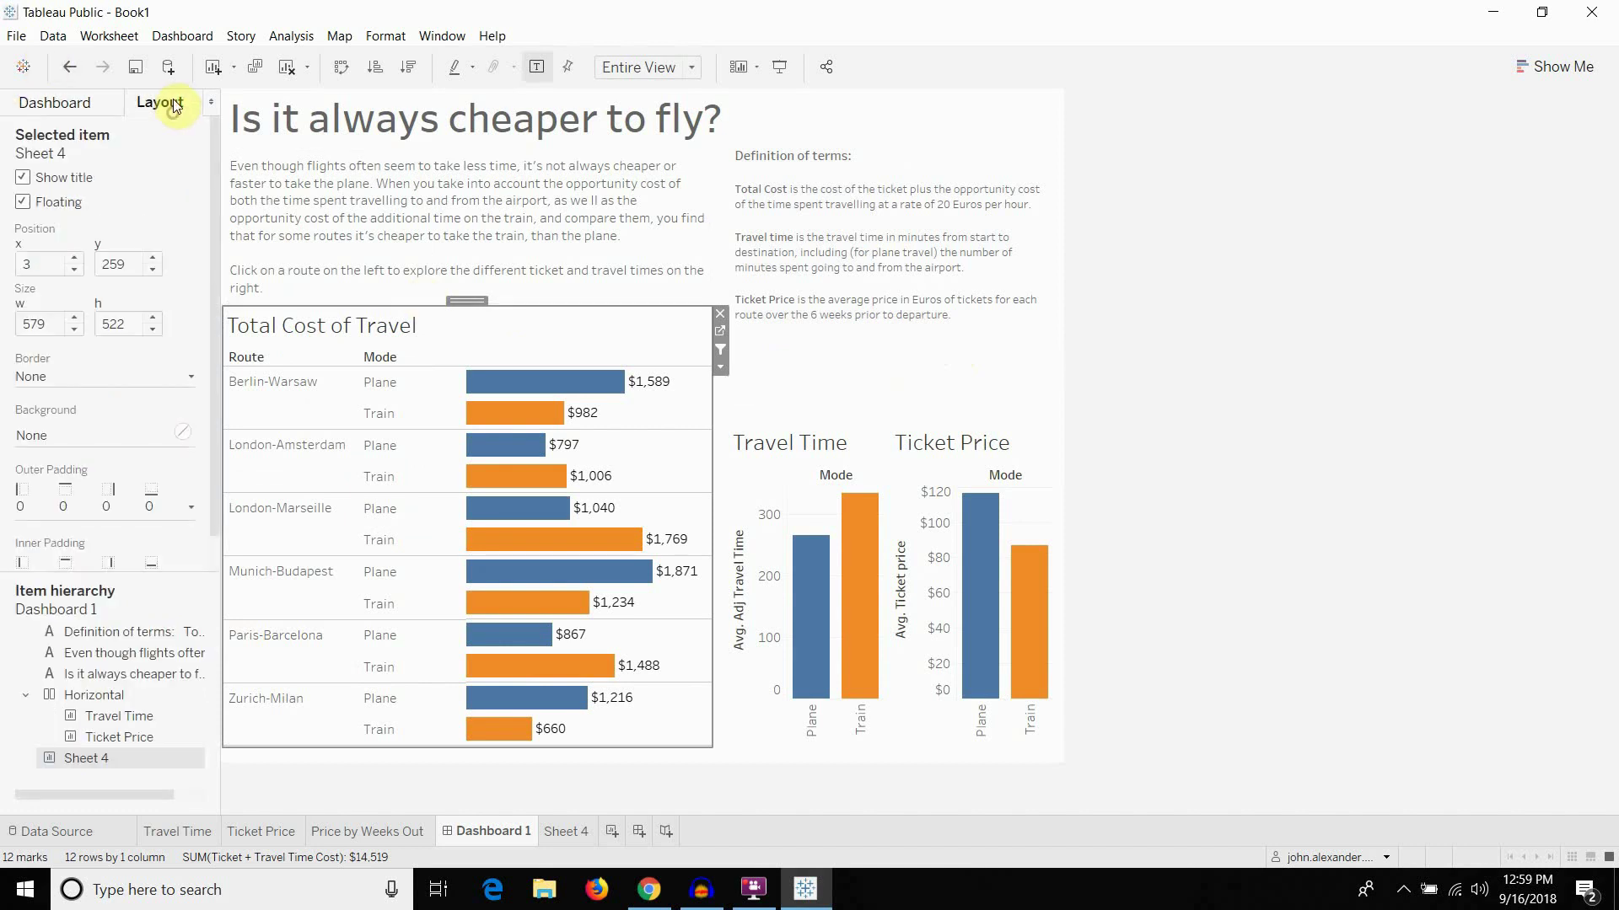
pyautogui.click(105, 700)
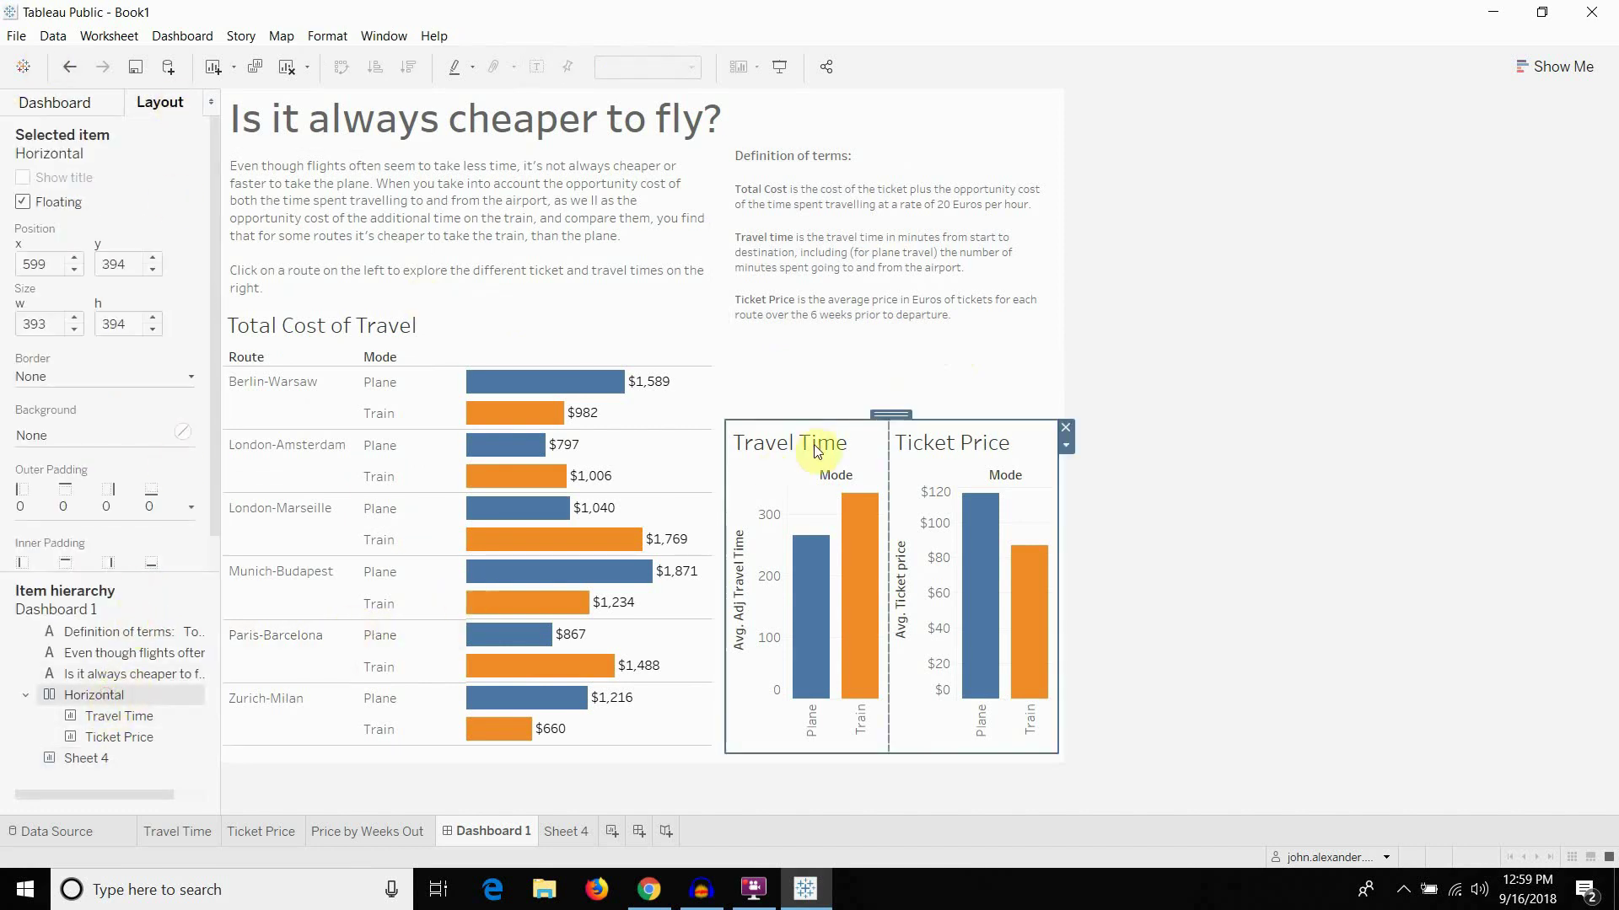
pyautogui.moveTo(938, 419); pyautogui.dragTo(958, 334)
pyautogui.click(969, 316)
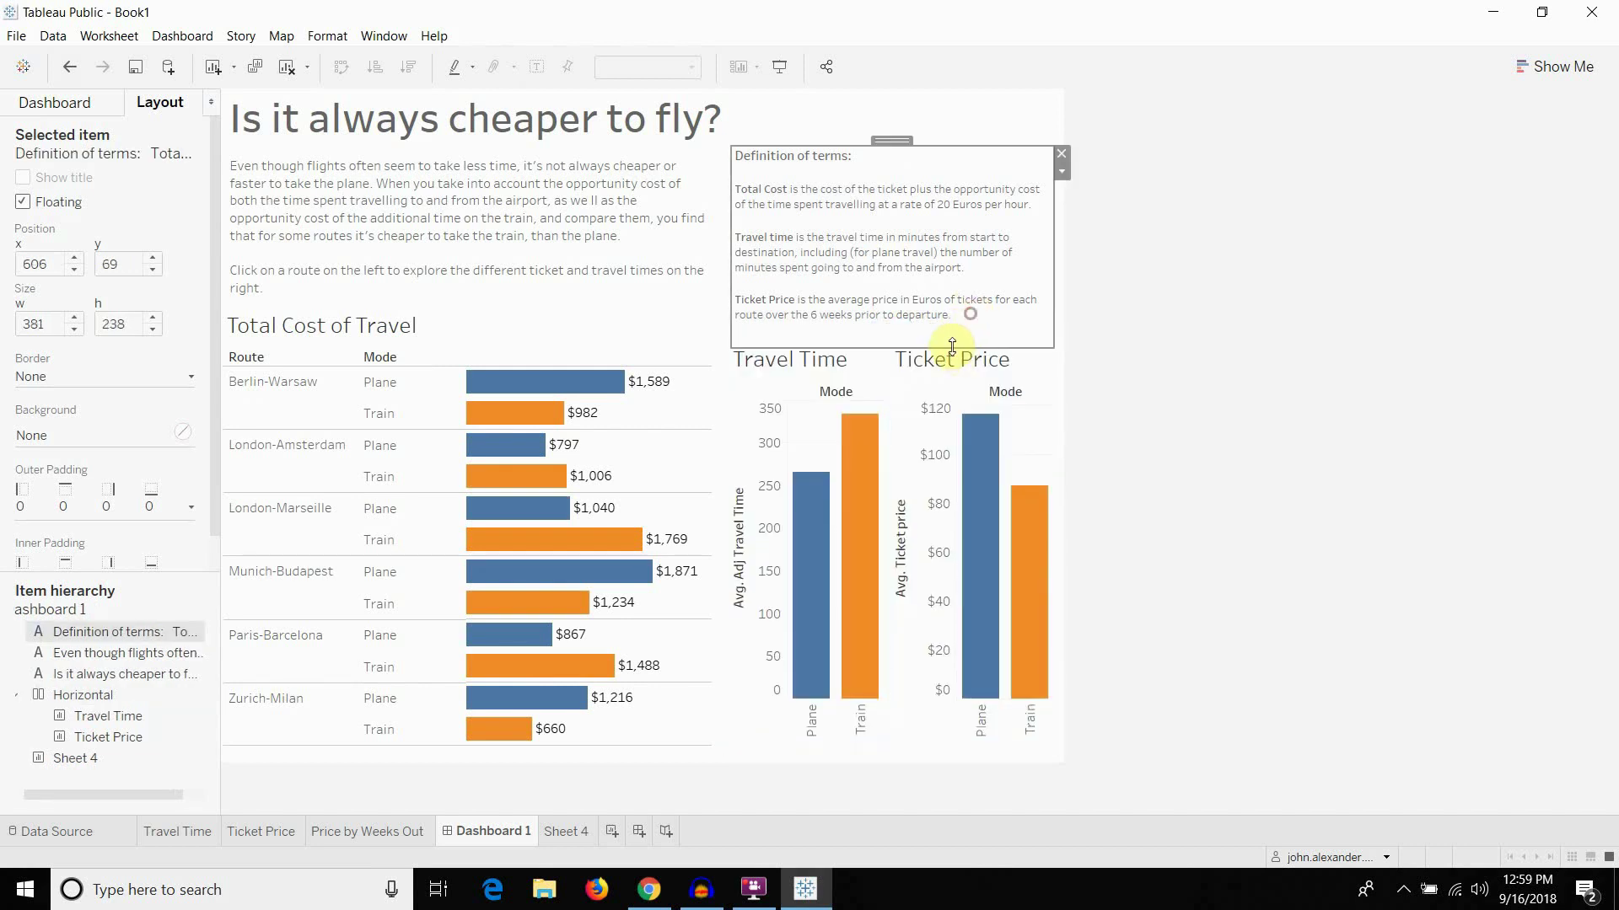
pyautogui.click(1189, 334)
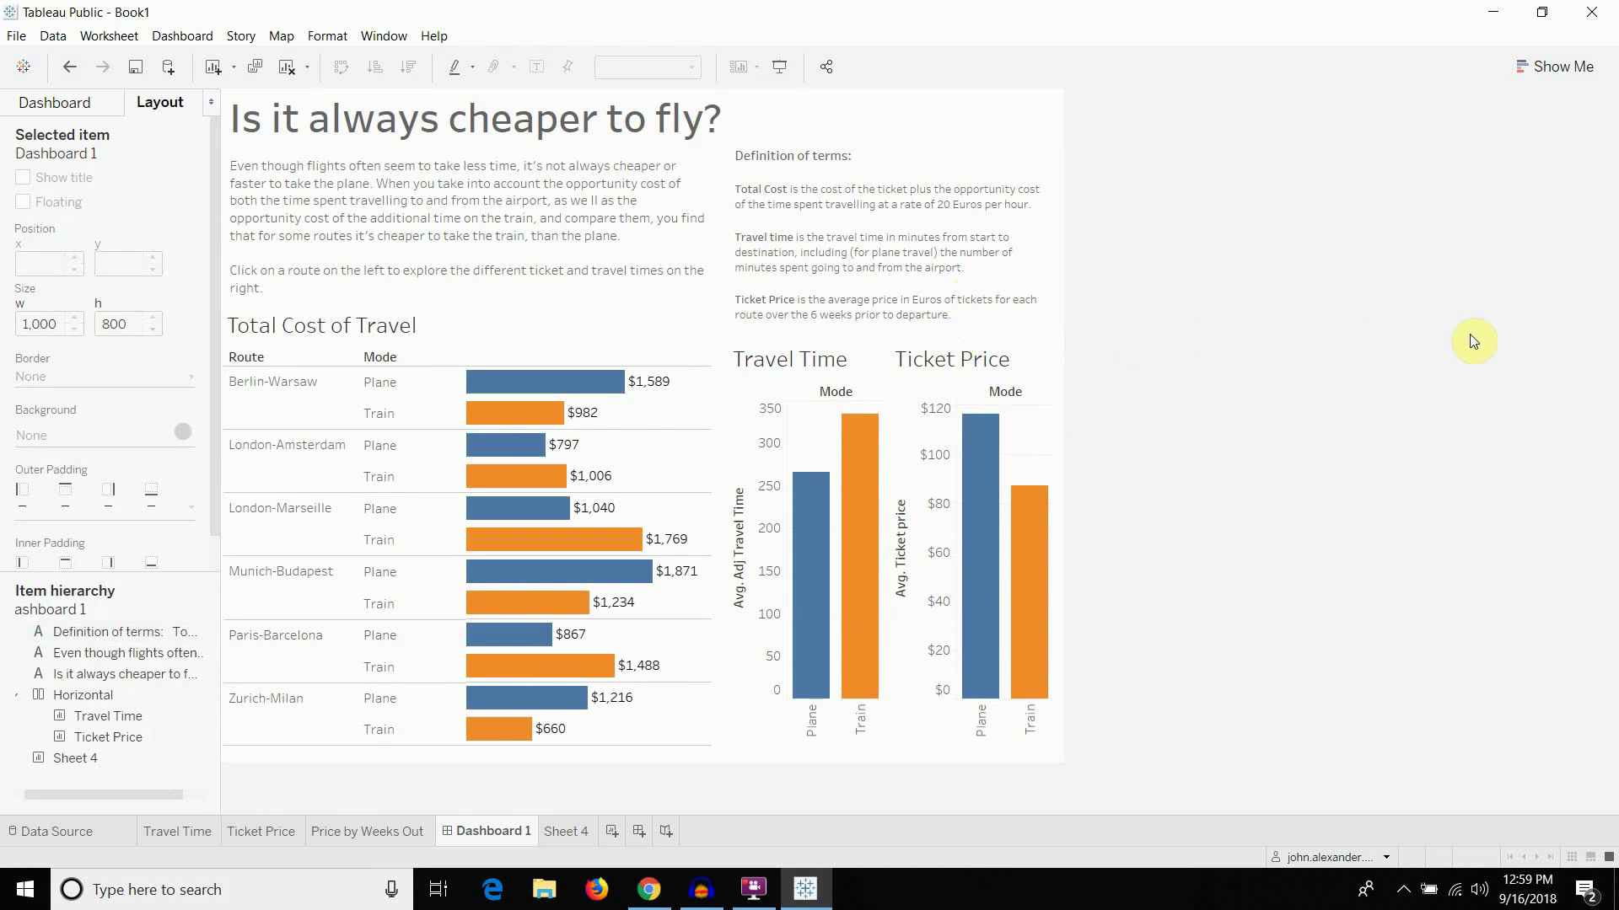
# Test the route filtering with Berlin-Warsaw, London-Amsterdam and London-Marseille, and clear the selection
pyautogui.click(245, 384)
pyautogui.click(246, 485)
pyautogui.click(270, 524)
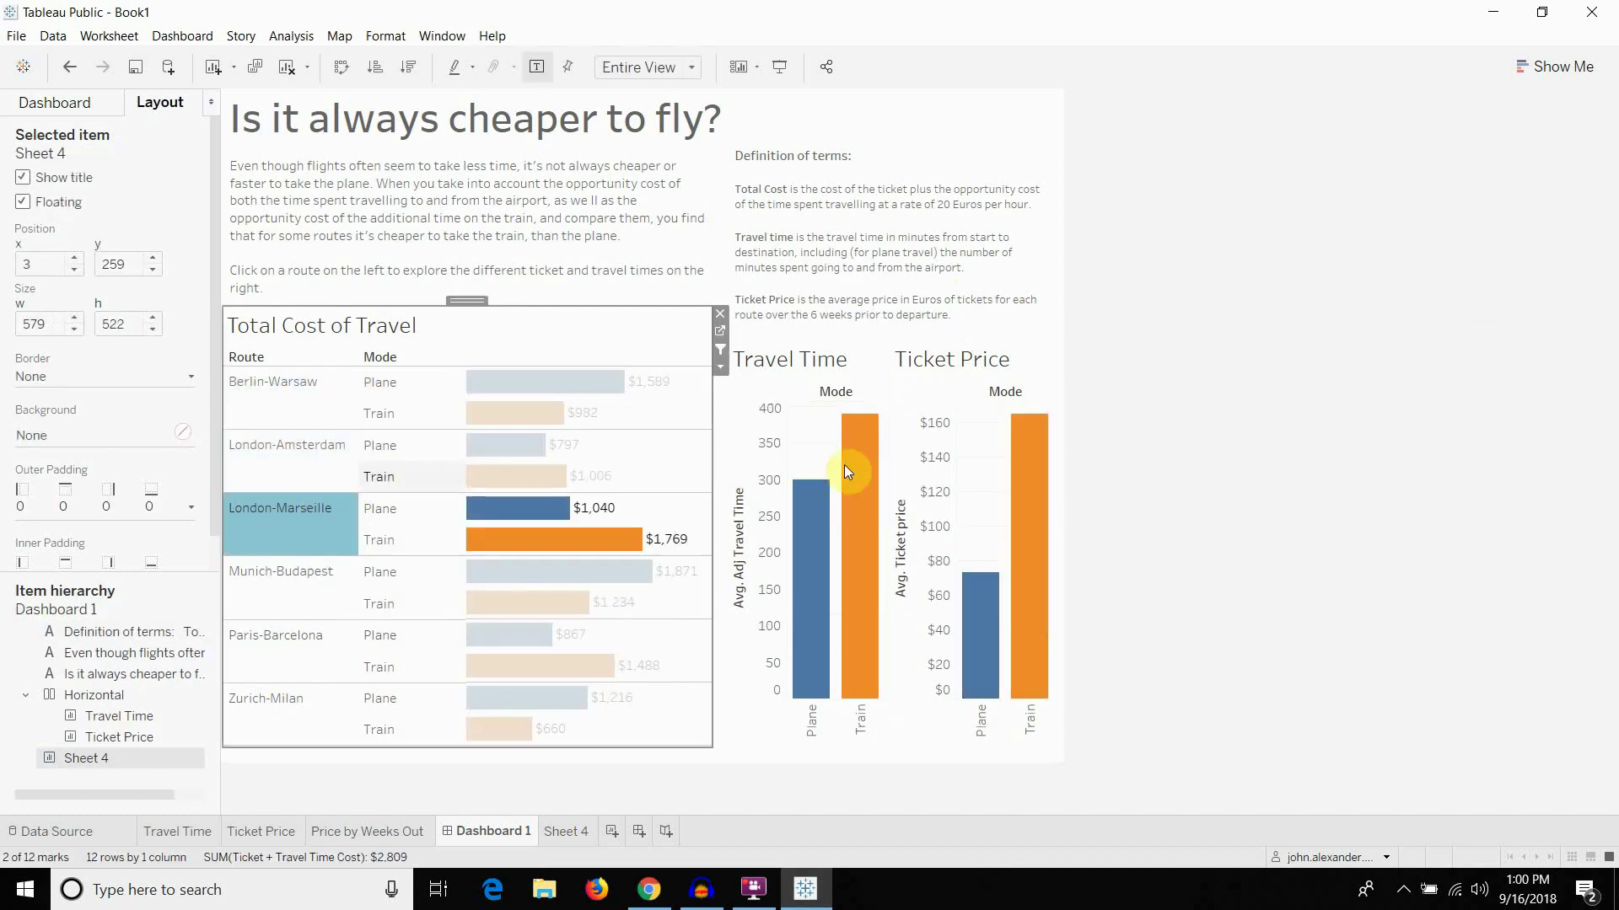
pyautogui.click(1361, 418)
pyautogui.click(1272, 464)
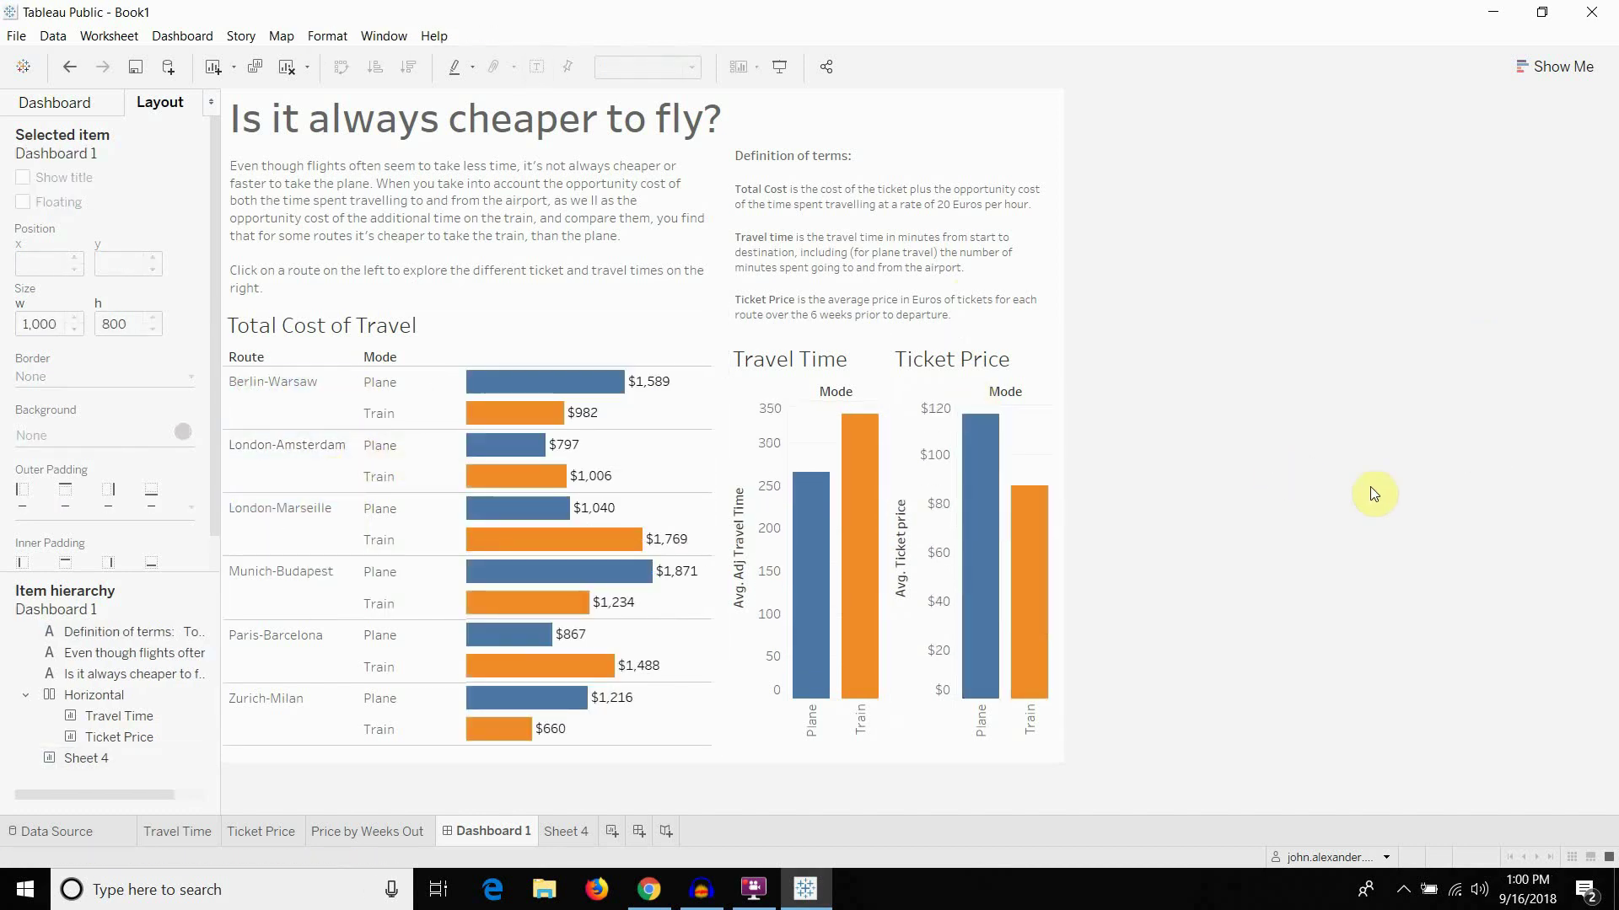